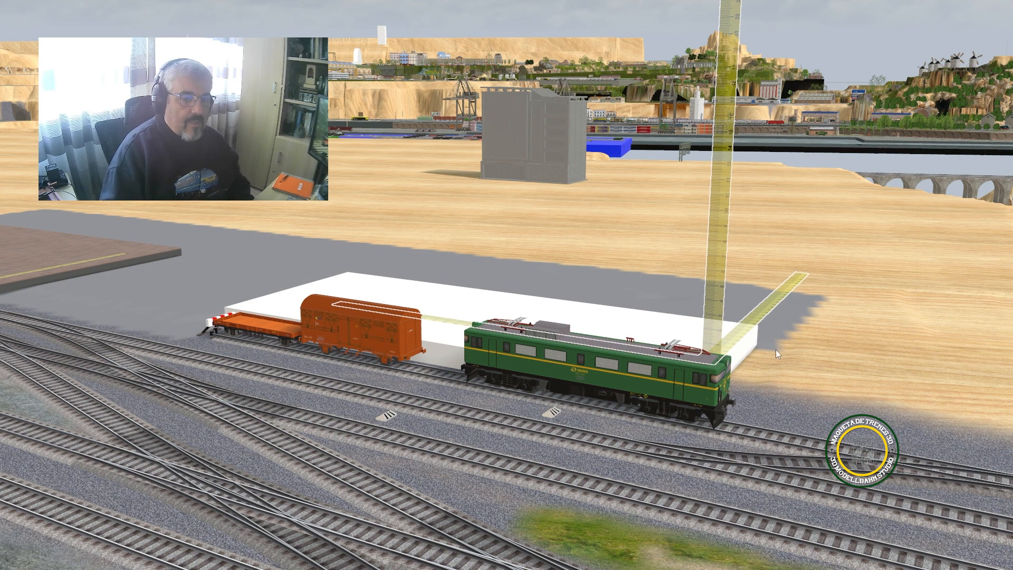
Step: Examine the white box with its measuring rulers beside the green locomotive and wagons from several angles
right_drag(775, 349, 426, 426)
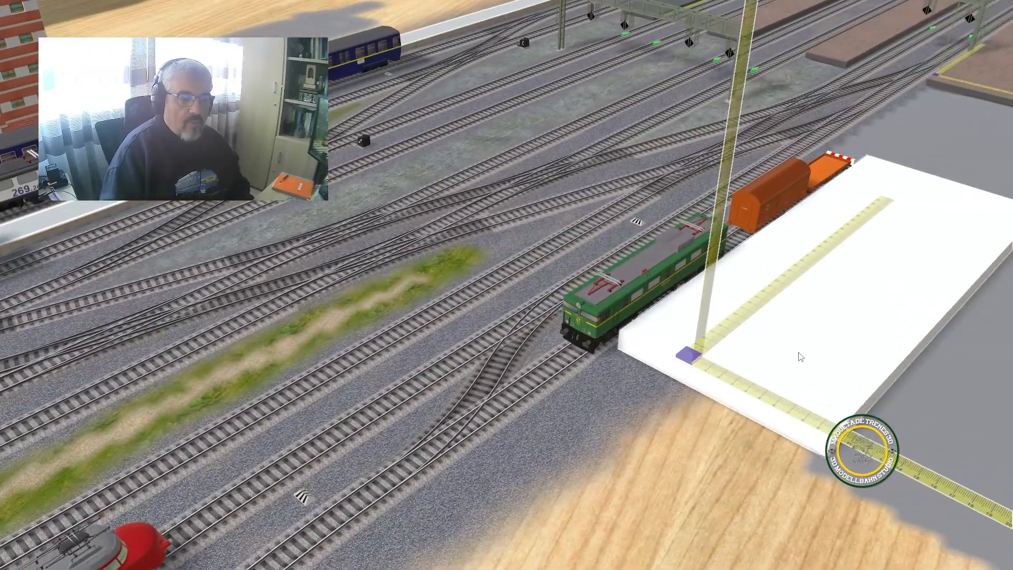
right_drag(802, 350, 533, 294)
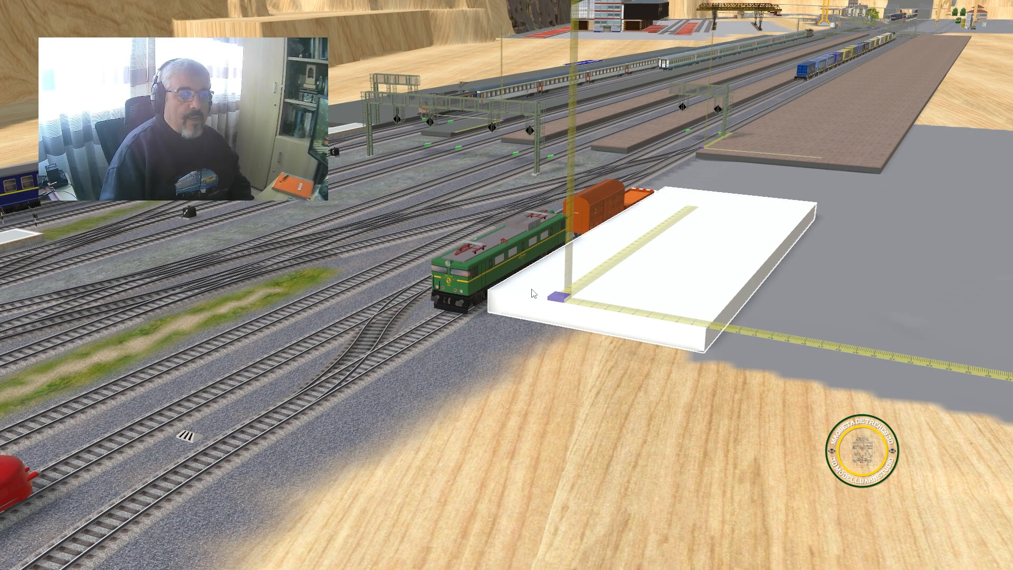
scroll(682, 249, up, 2)
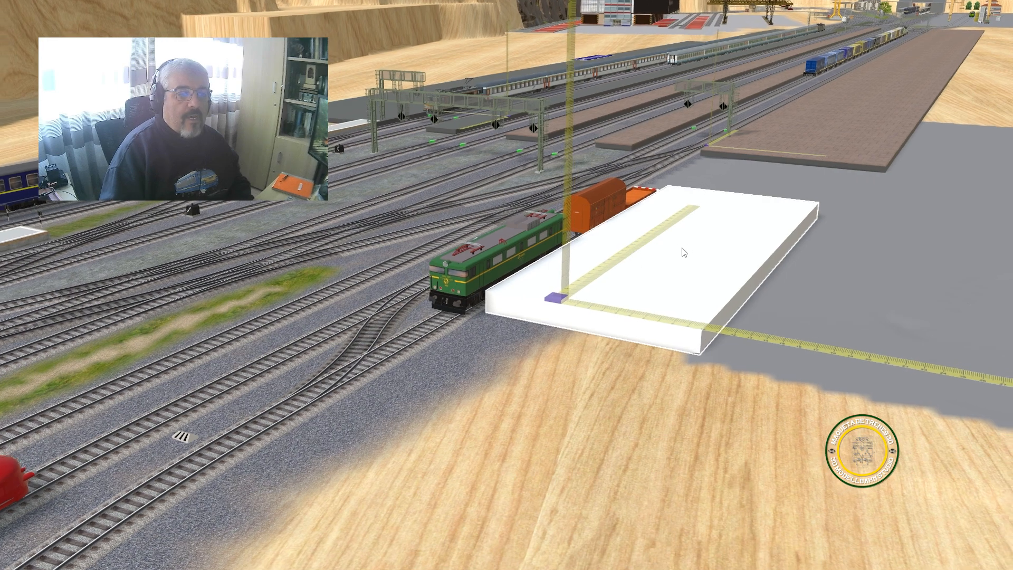
right_drag(657, 286, 622, 294)
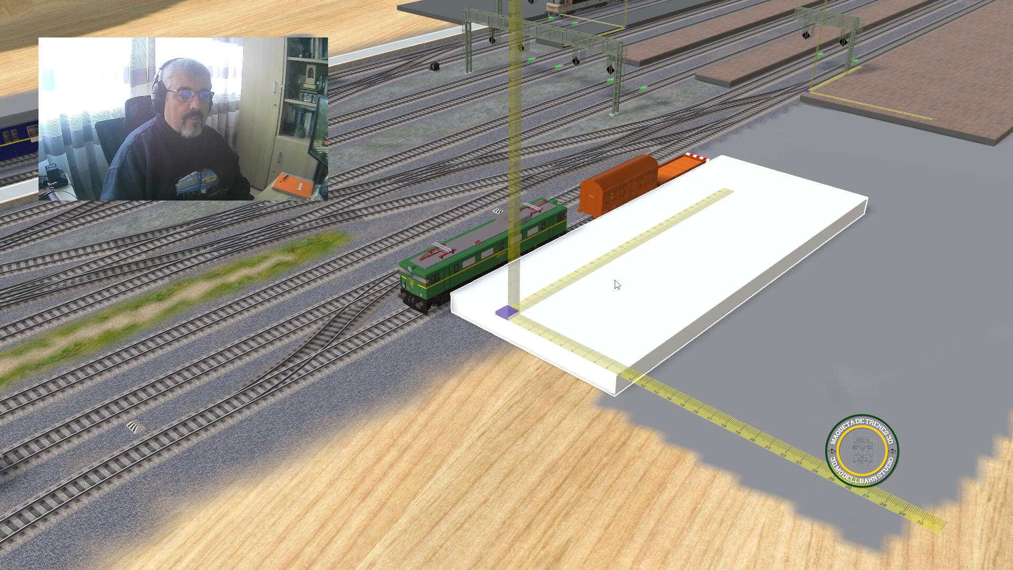
right_drag(615, 281, 755, 281)
drag(805, 258, 605, 204)
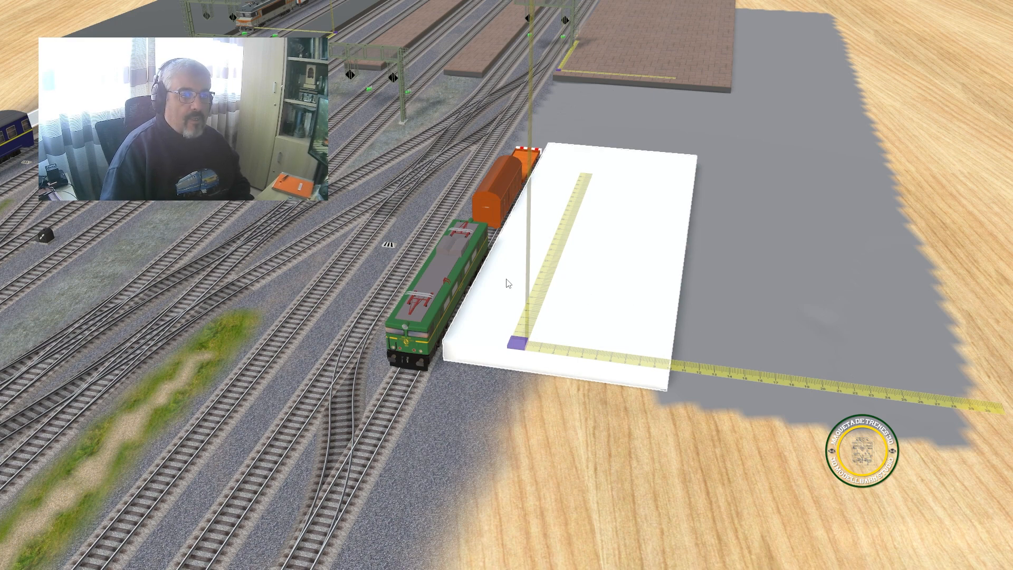
drag(584, 282, 680, 297)
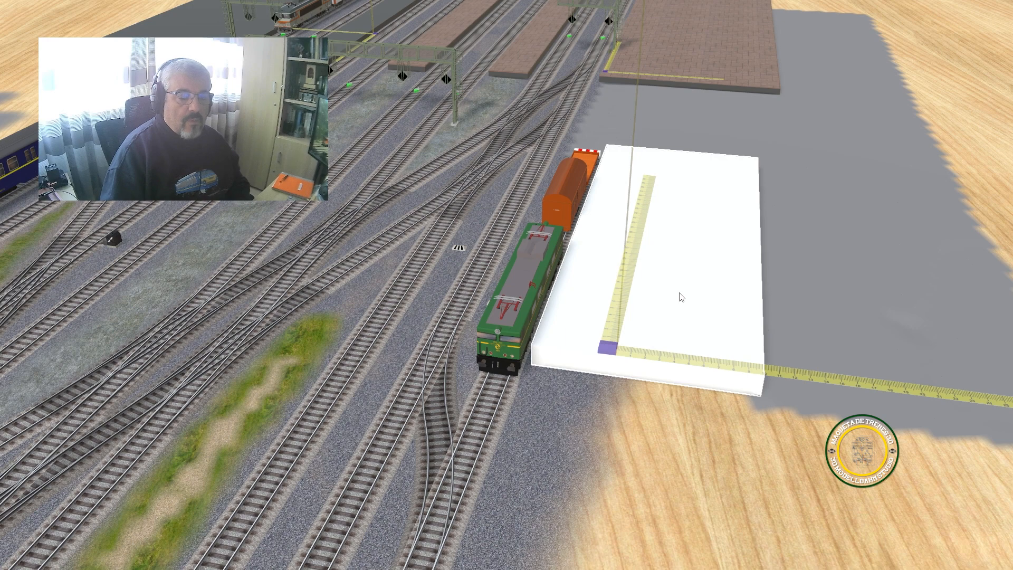
right_drag(679, 293, 543, 362)
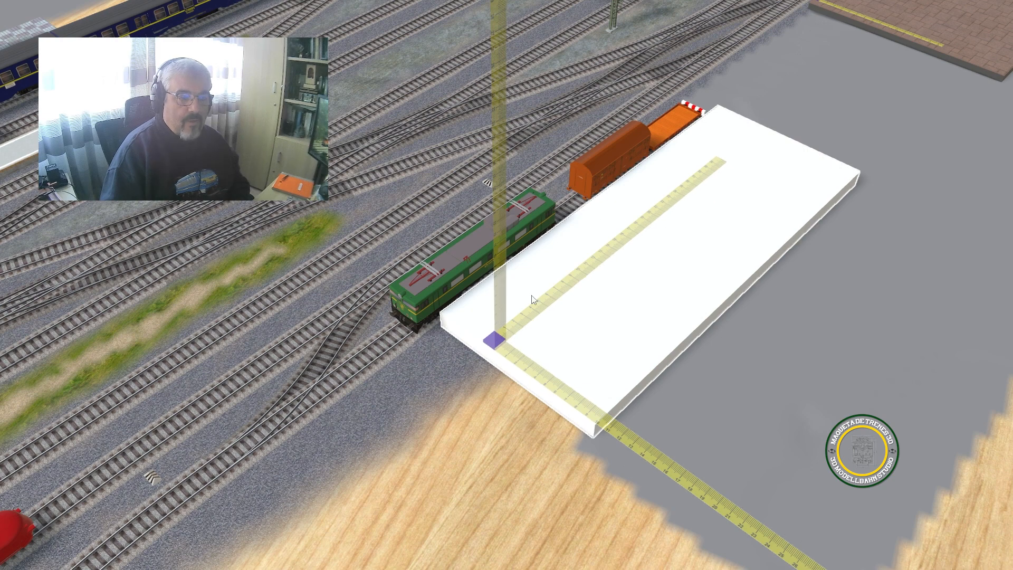
drag(696, 444, 646, 316)
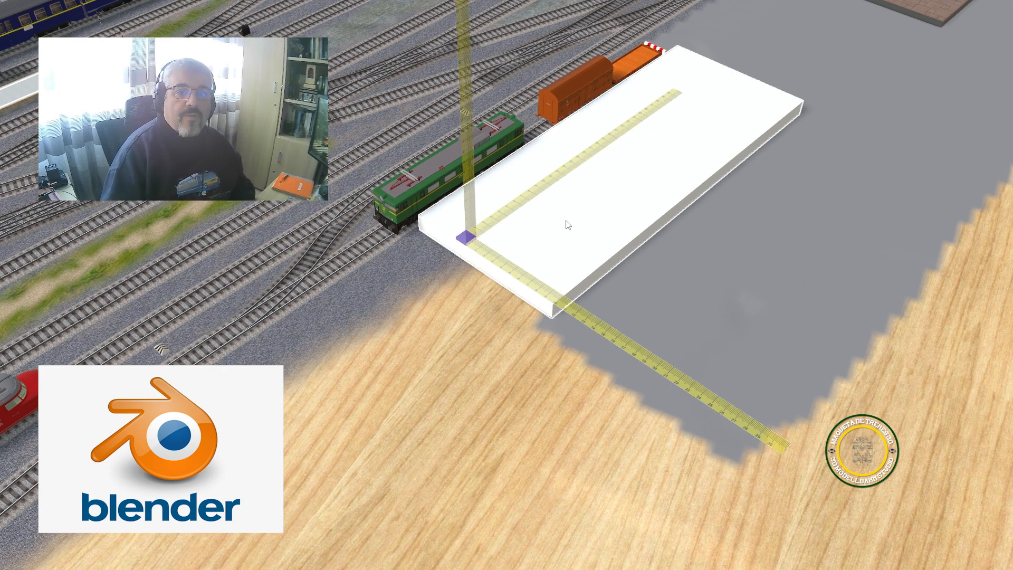
Step: Move the measuring rulers on the white box closer to its edge alongside the train
right_drag(551, 212, 800, 160)
drag(586, 323, 471, 403)
right_drag(505, 406, 423, 395)
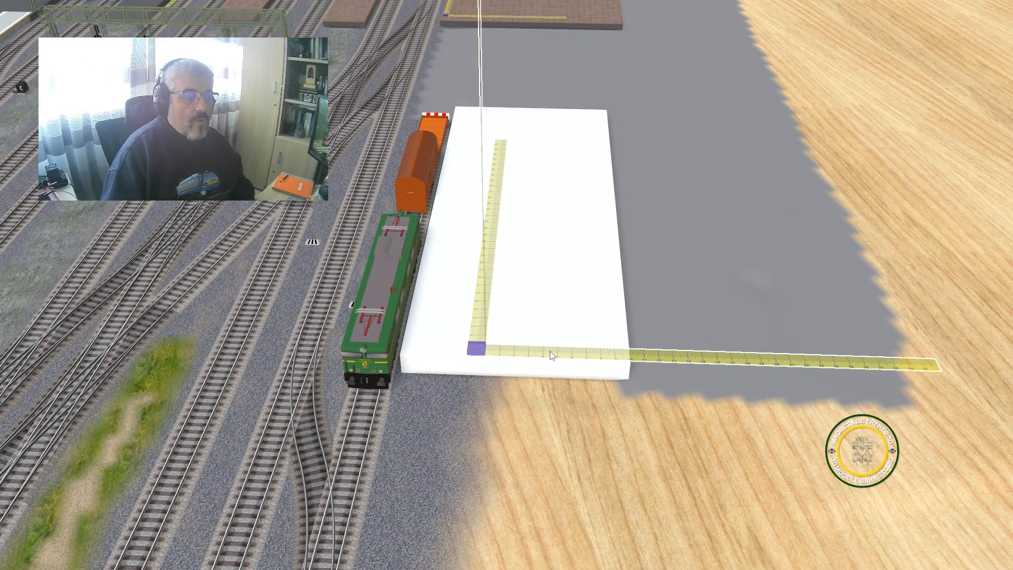
drag(549, 355, 522, 355)
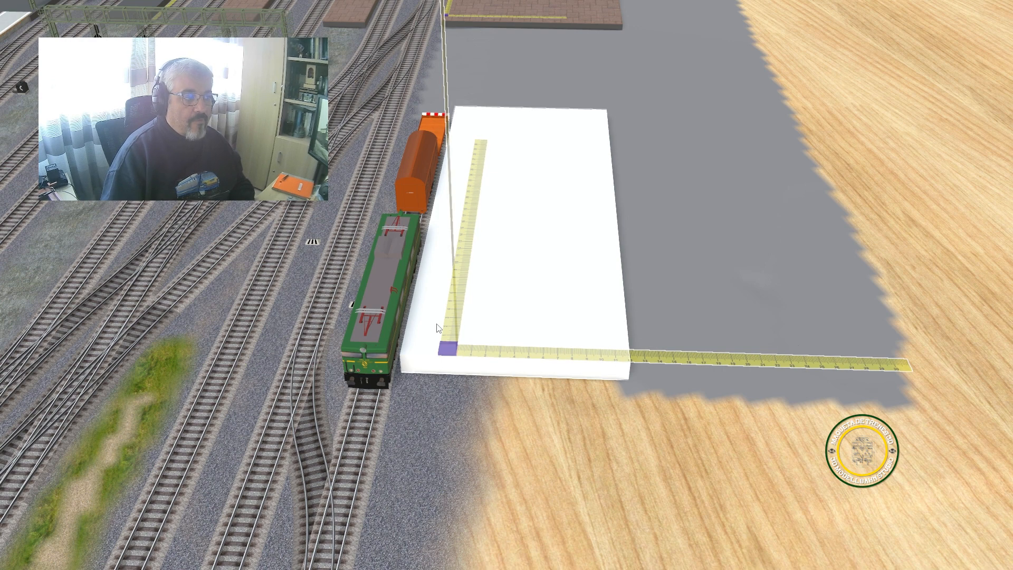
Step: Show the green locomotive's properties and play its Pantógrafo 1 animation to raise the pantograph
right_drag(482, 298, 394, 216)
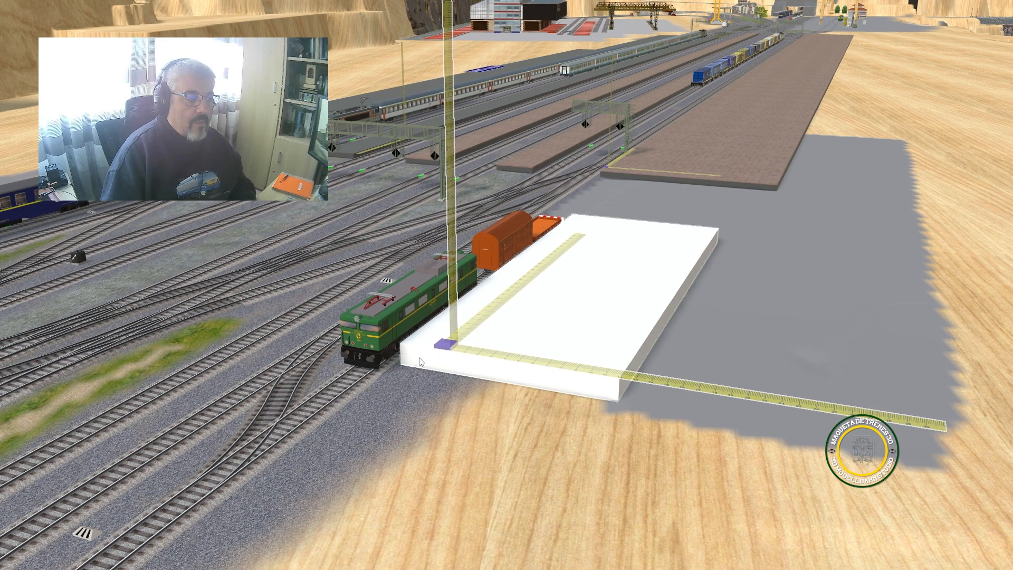
right_drag(420, 358, 974, 280)
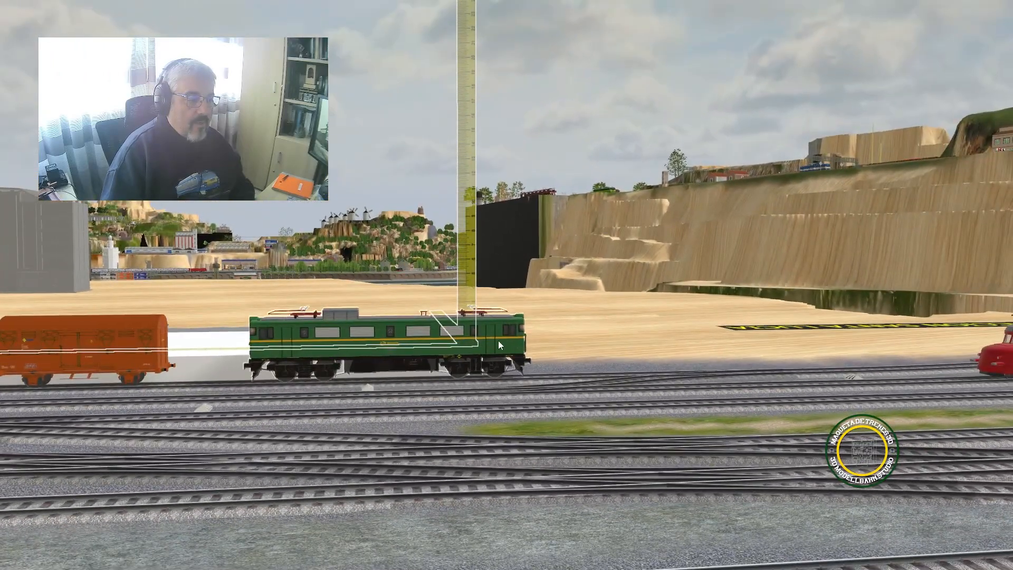
right_drag(526, 416, 382, 463)
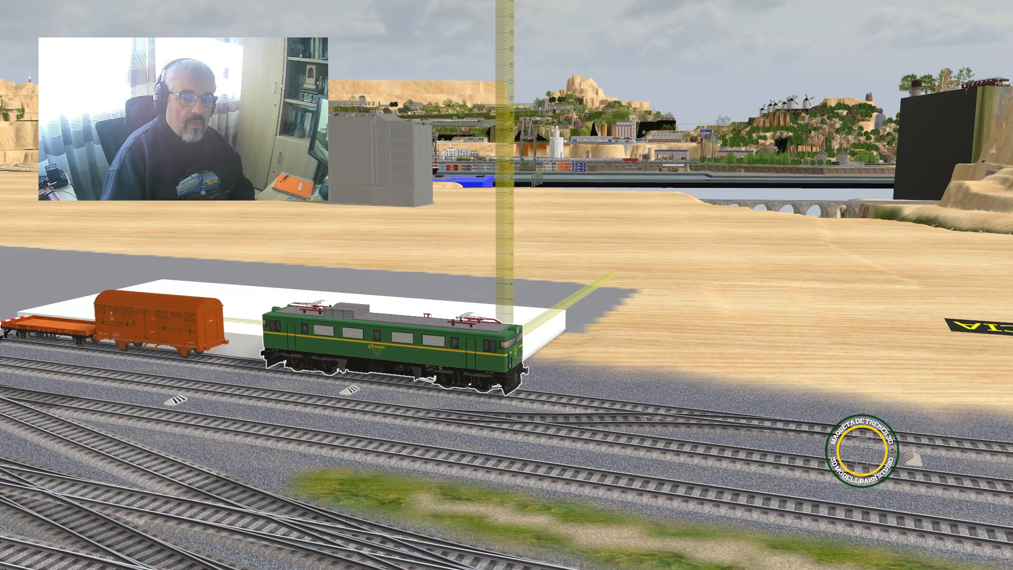
drag(808, 565, 805, 139)
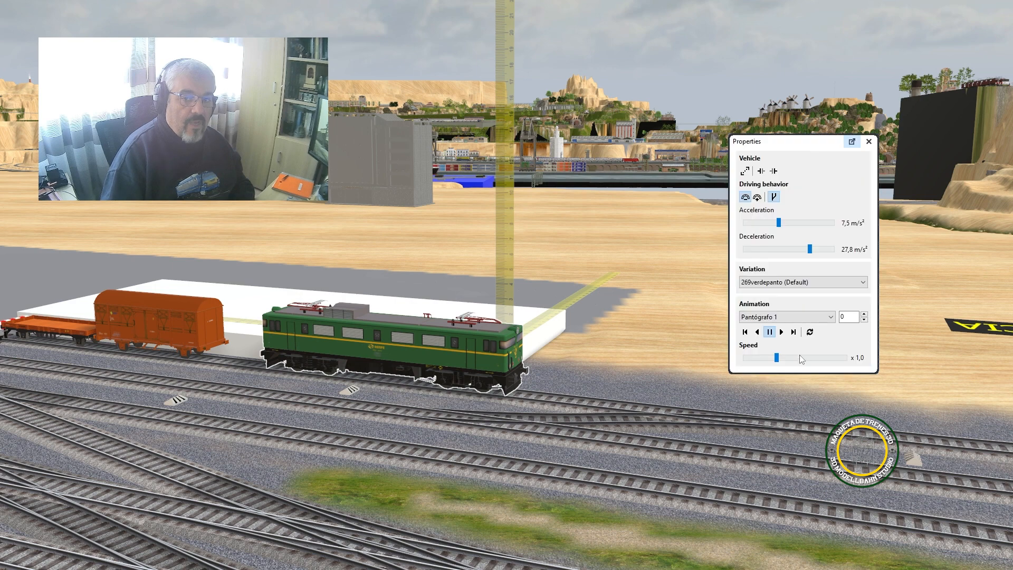
click(782, 331)
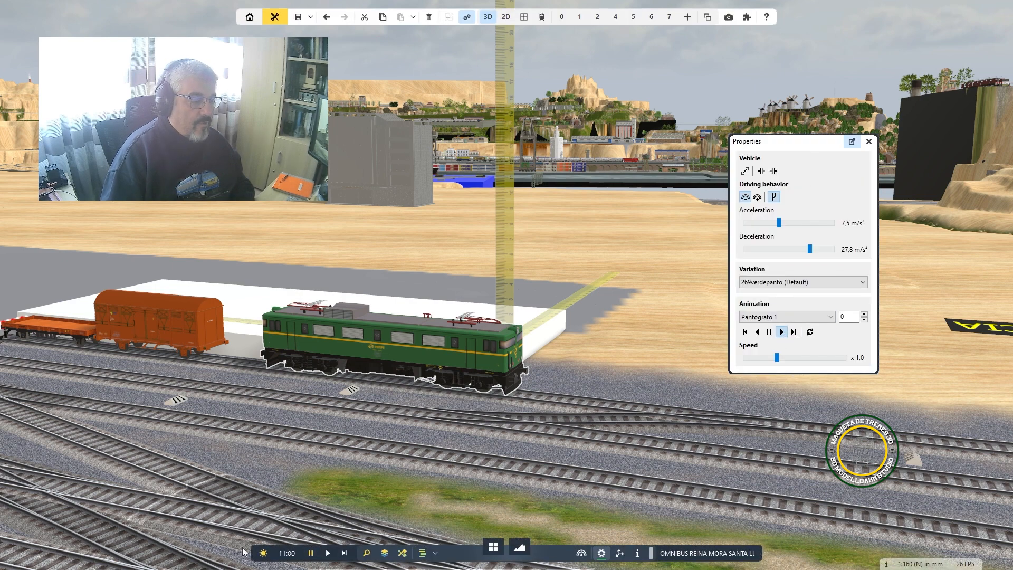
click(329, 553)
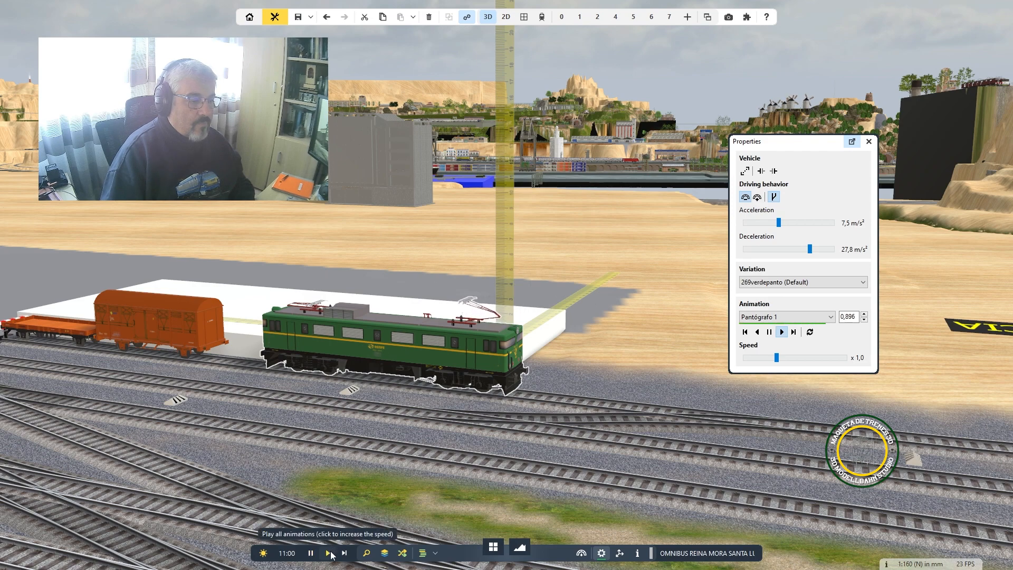
Step: Select the white box beside the train to show its dimensions and material properties
right_drag(436, 356, 544, 305)
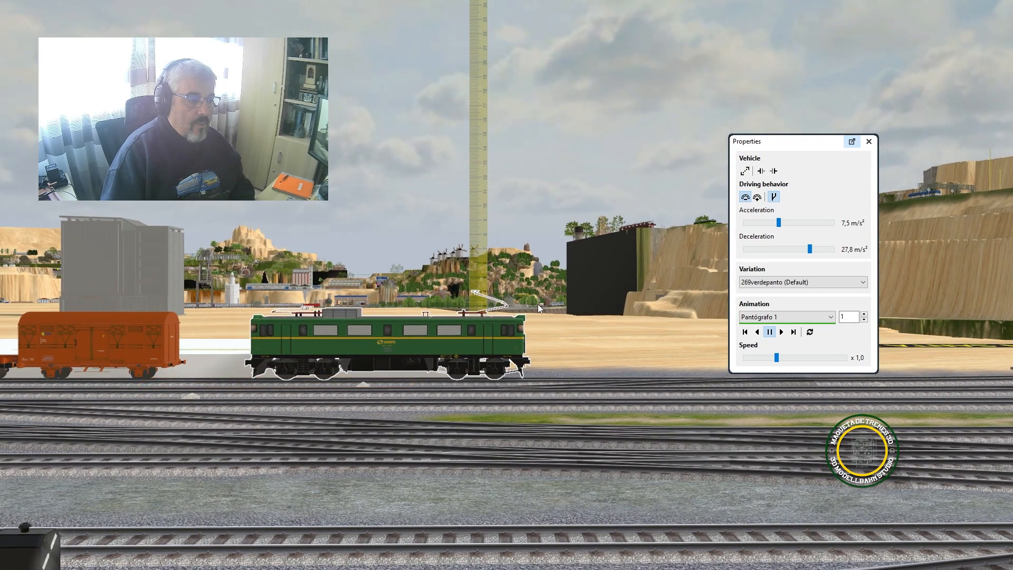
right_drag(537, 304, 317, 392)
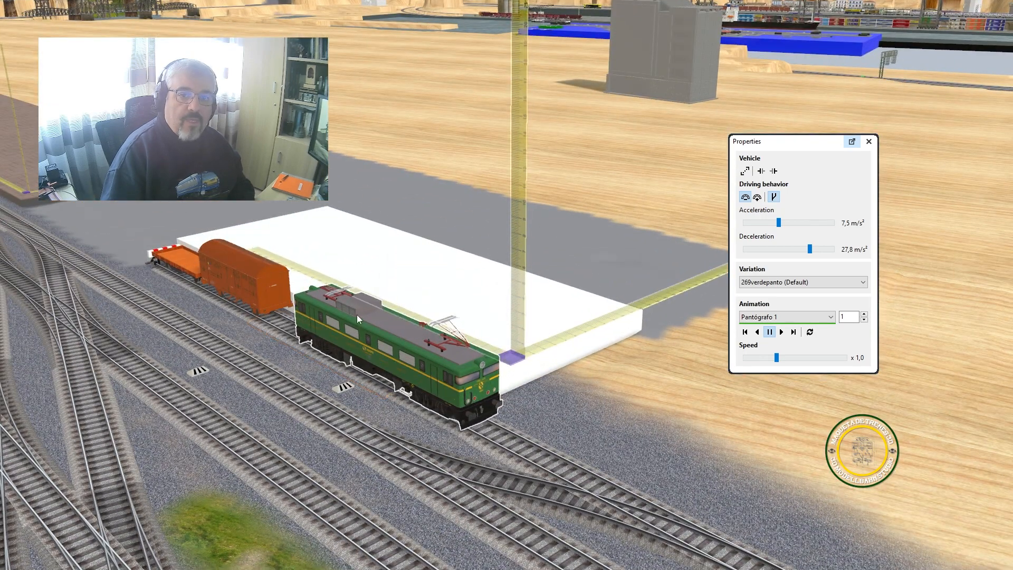
right_drag(324, 308, 390, 237)
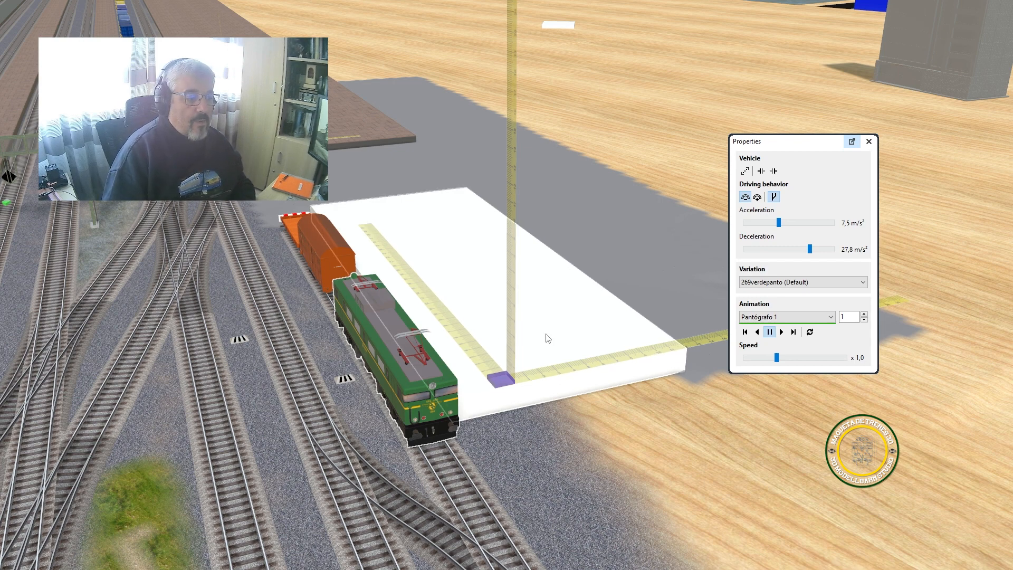
right_drag(575, 331, 444, 356)
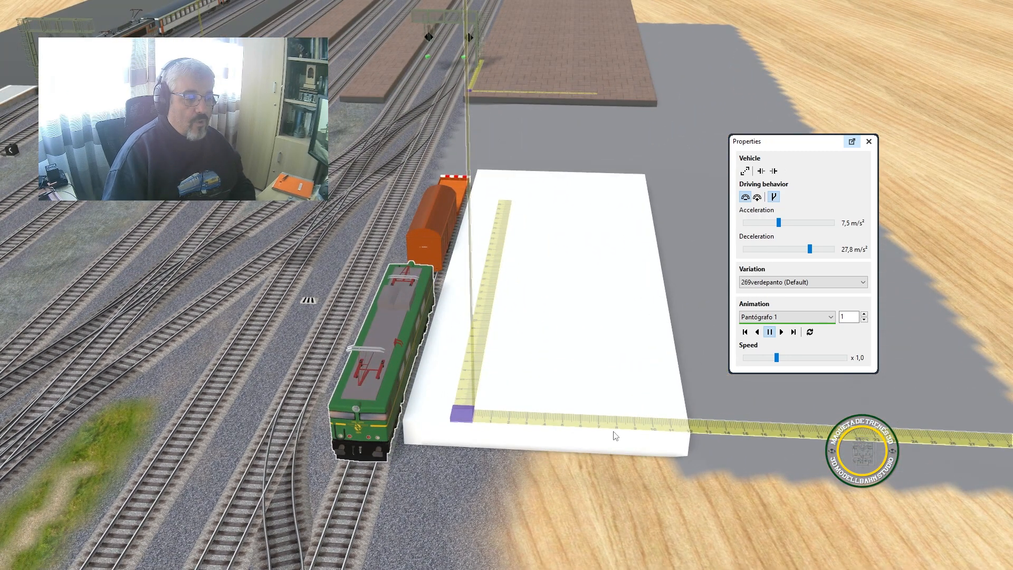
right_drag(529, 385, 329, 323)
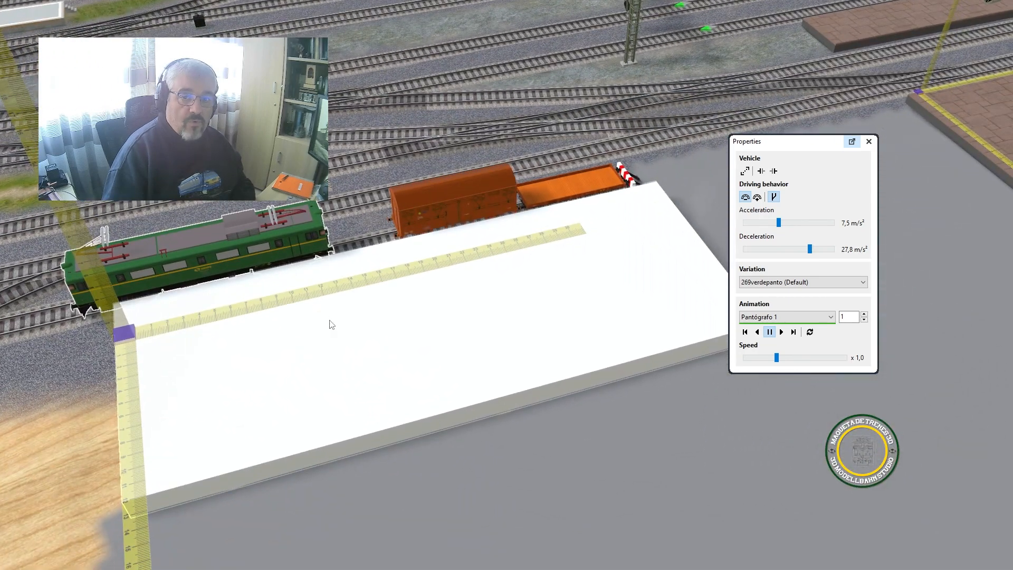
click(331, 324)
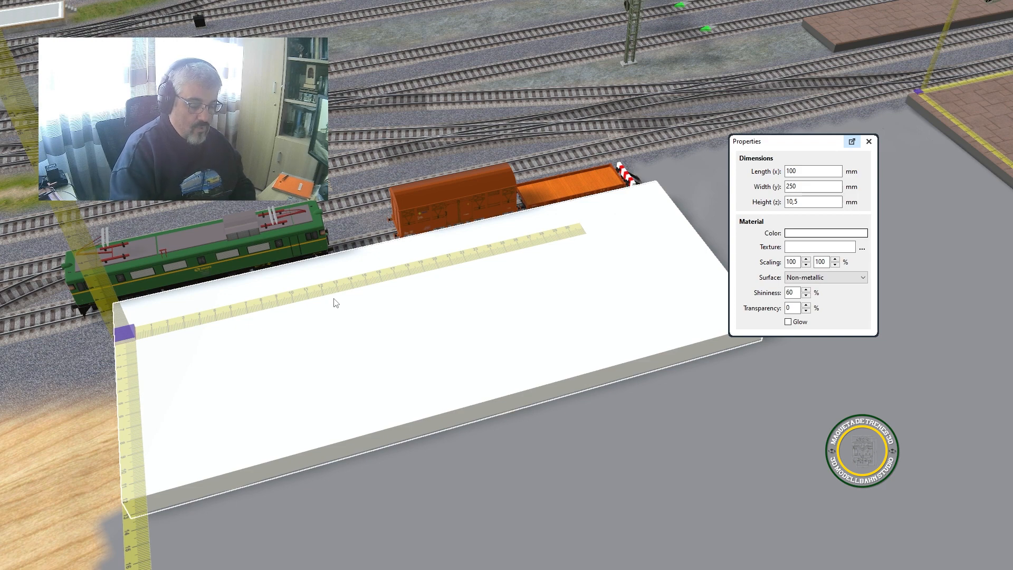
Step: Switch to the Calculator and arrange it next to the box's properties window so both are readable
key(alt+Tab)
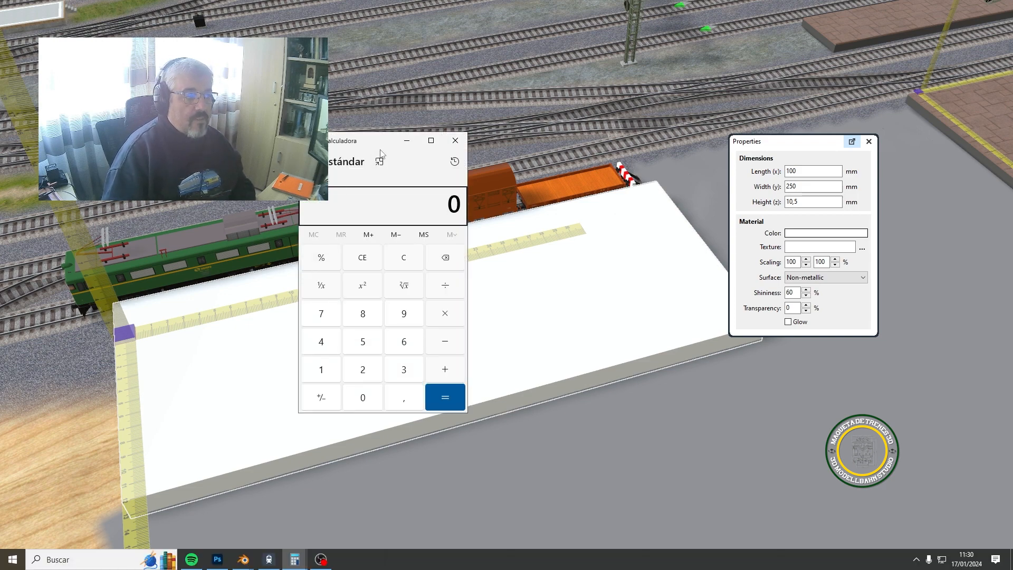
drag(380, 153, 856, 79)
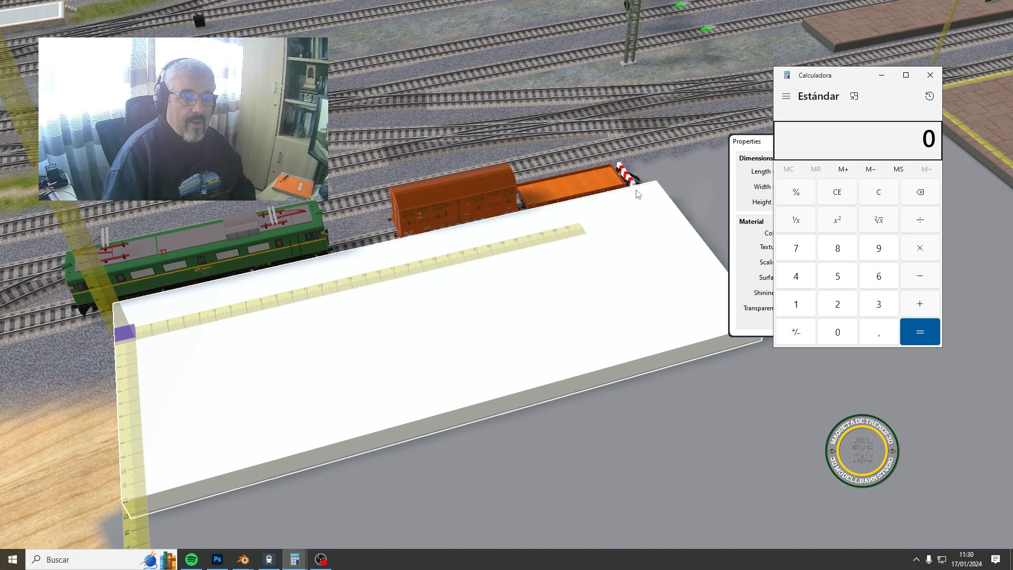
drag(764, 149, 535, 244)
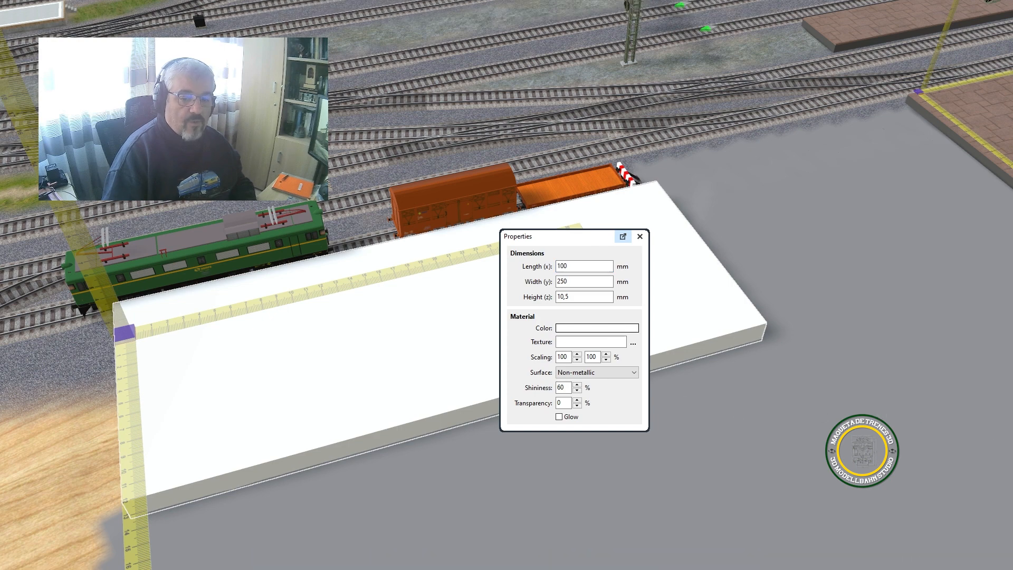
key(alt+Tab)
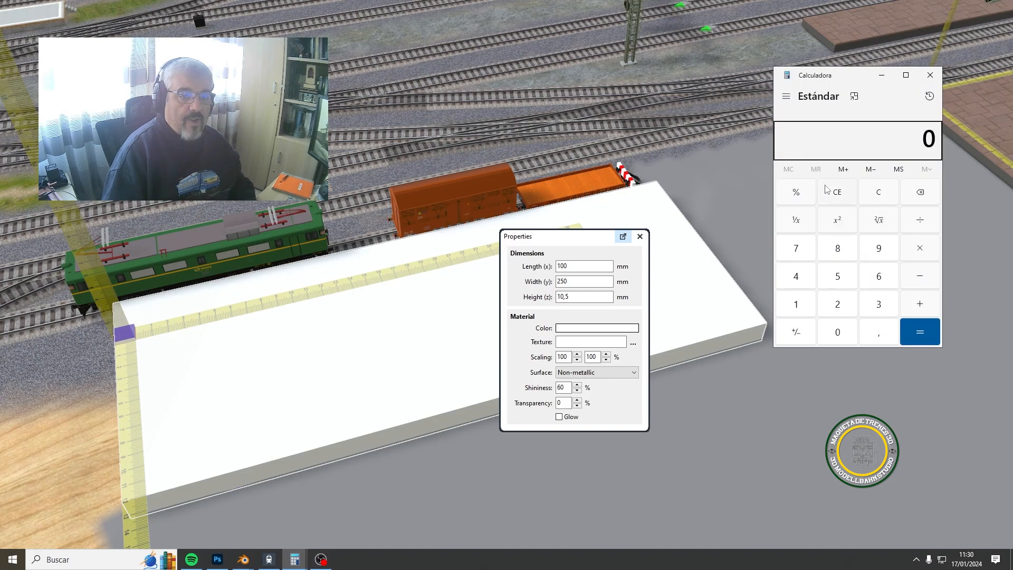
Step: Calculate the box's full-scale length by multiplying its 250 mm width by the 160 scale factor
click(838, 275)
click(914, 194)
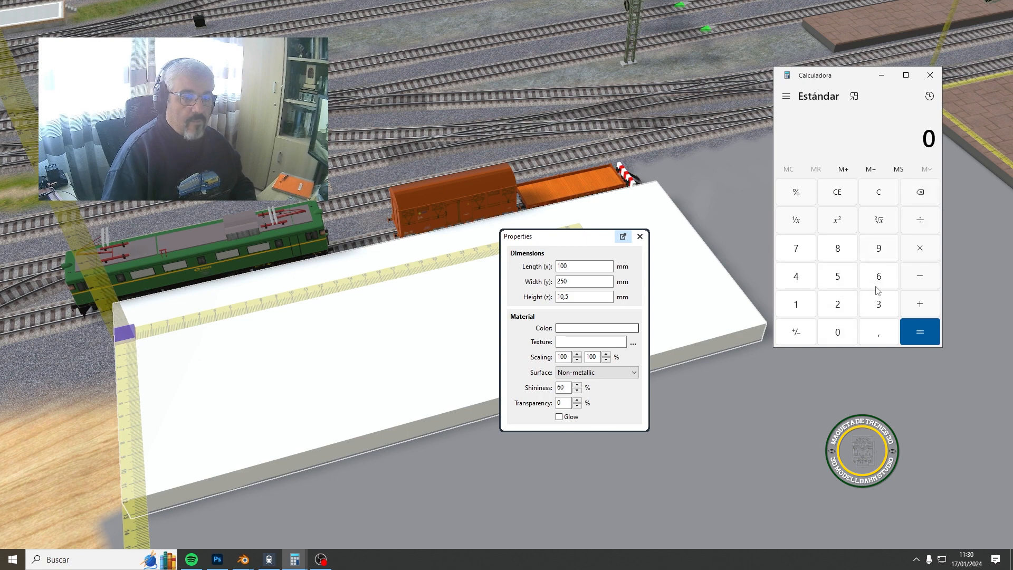
click(838, 306)
click(838, 276)
click(838, 332)
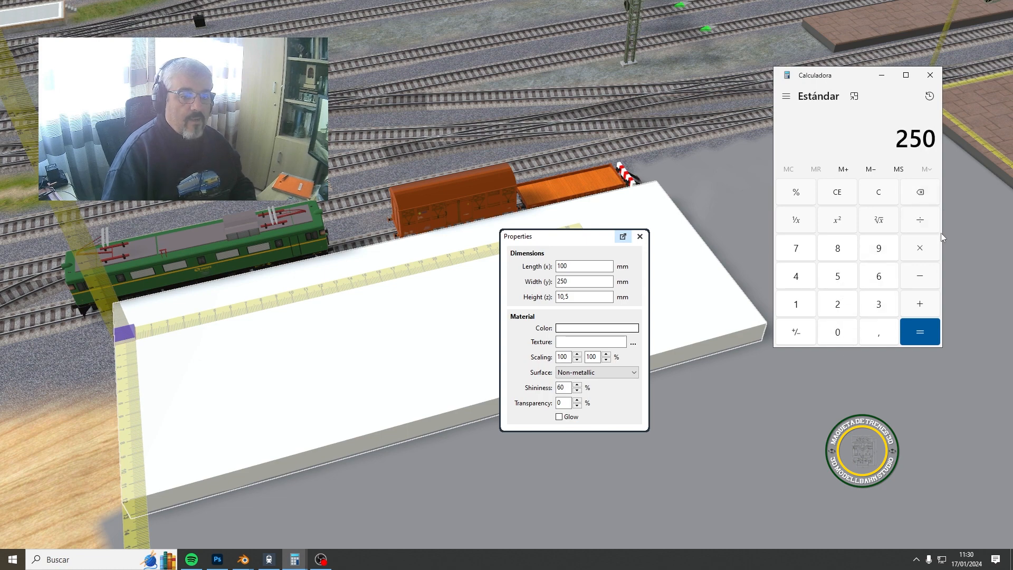
click(919, 249)
click(792, 306)
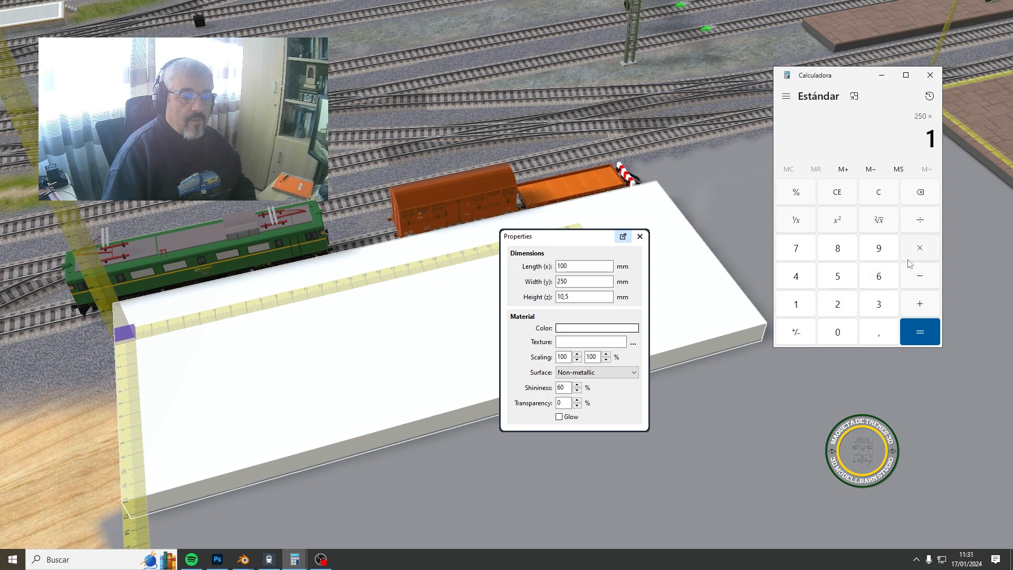
click(884, 276)
click(839, 331)
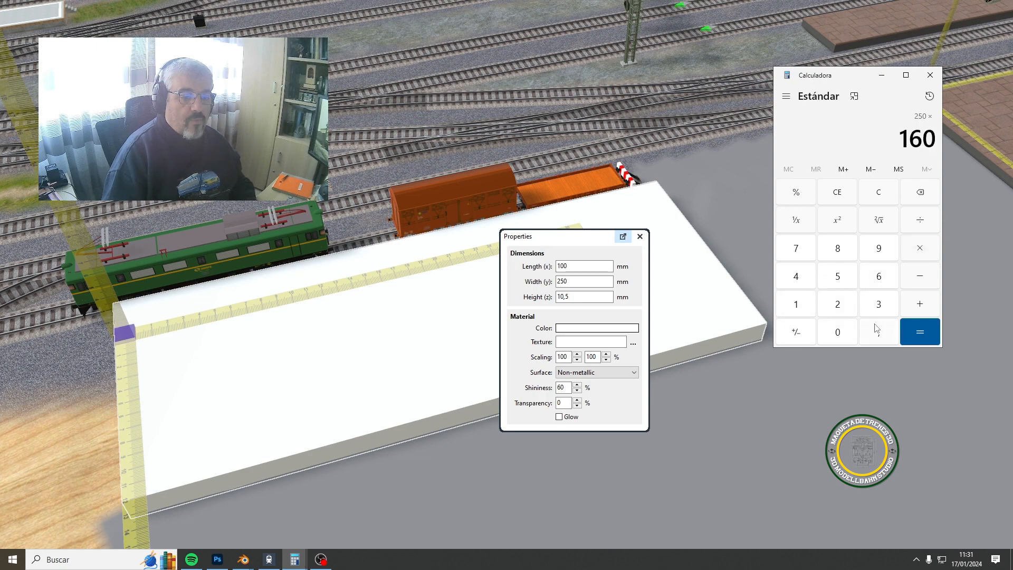
click(911, 325)
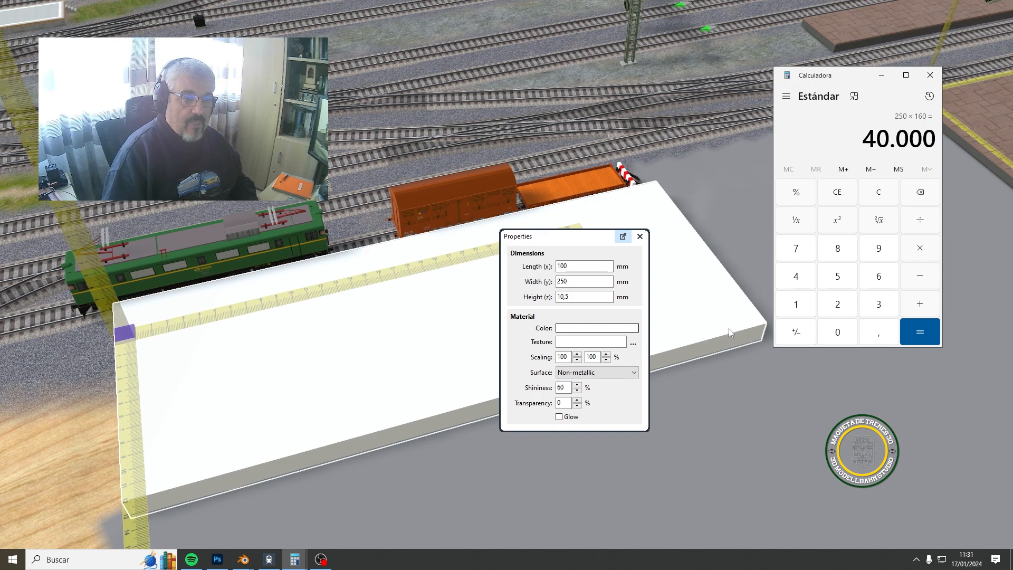
Step: Return to the train layout, view the box from both sides of the locomotive, and close its properties window
click(666, 285)
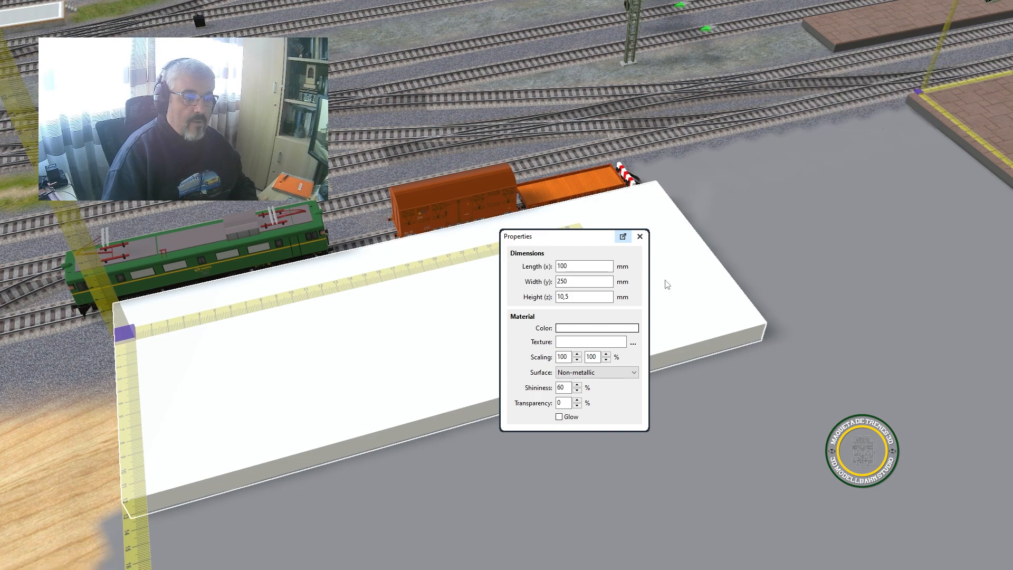
right_drag(667, 284, 869, 192)
scroll(754, 274, down, 1)
right_drag(753, 269, 1012, 182)
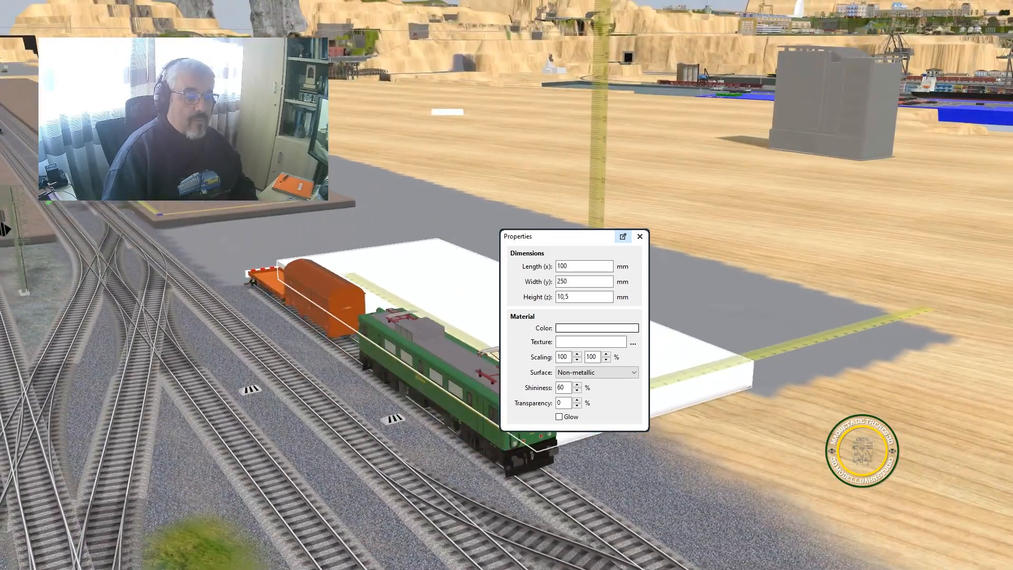
right_drag(696, 288, 461, 215)
scroll(460, 213, up, 1)
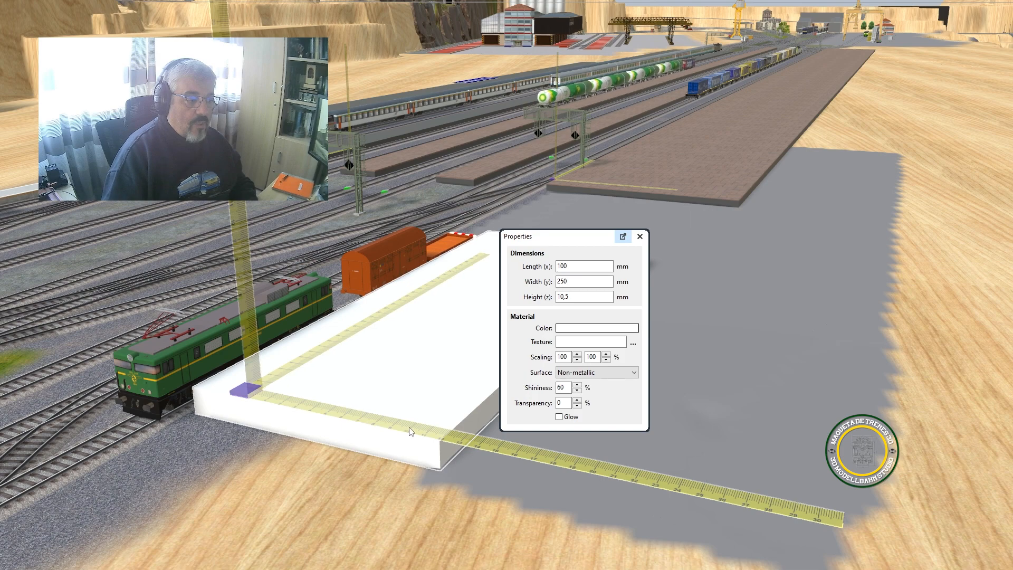
right_drag(337, 395, 517, 387)
click(639, 236)
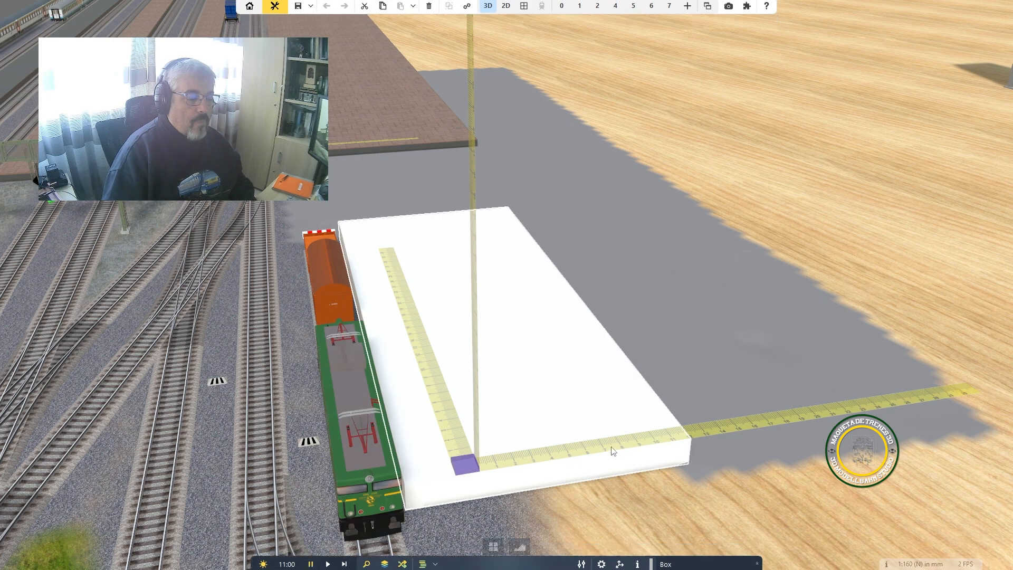
Step: View the white box beside the train from a low side angle and switch to the empty Blender scene
right_drag(610, 450, 373, 382)
middle_drag(372, 382, 633, 372)
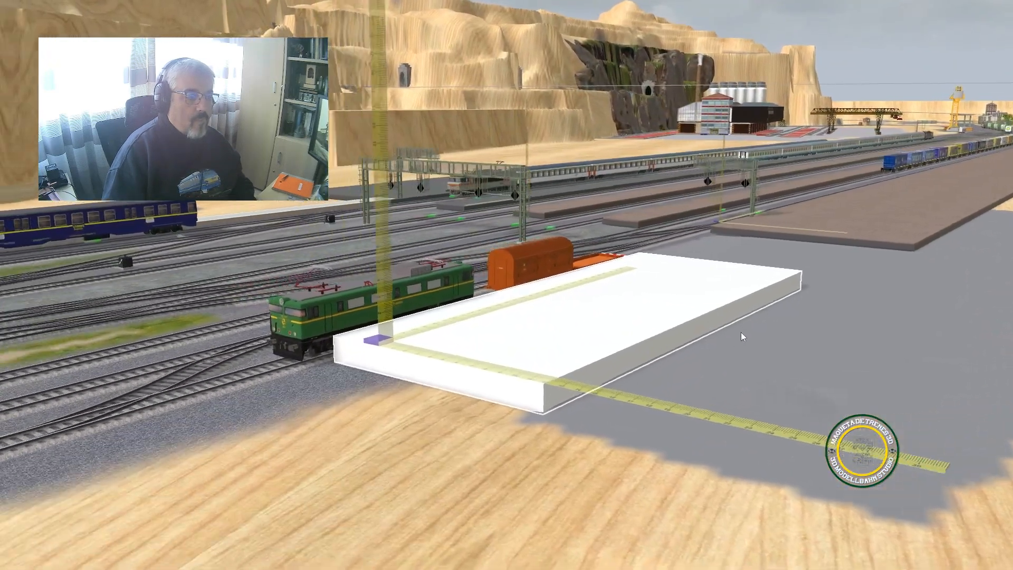
click(958, 16)
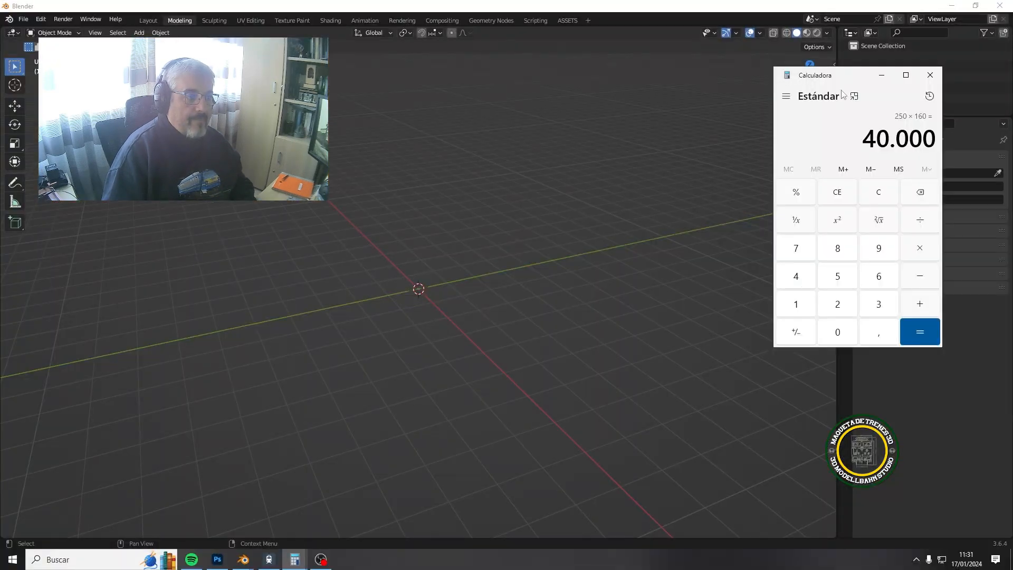
click(582, 308)
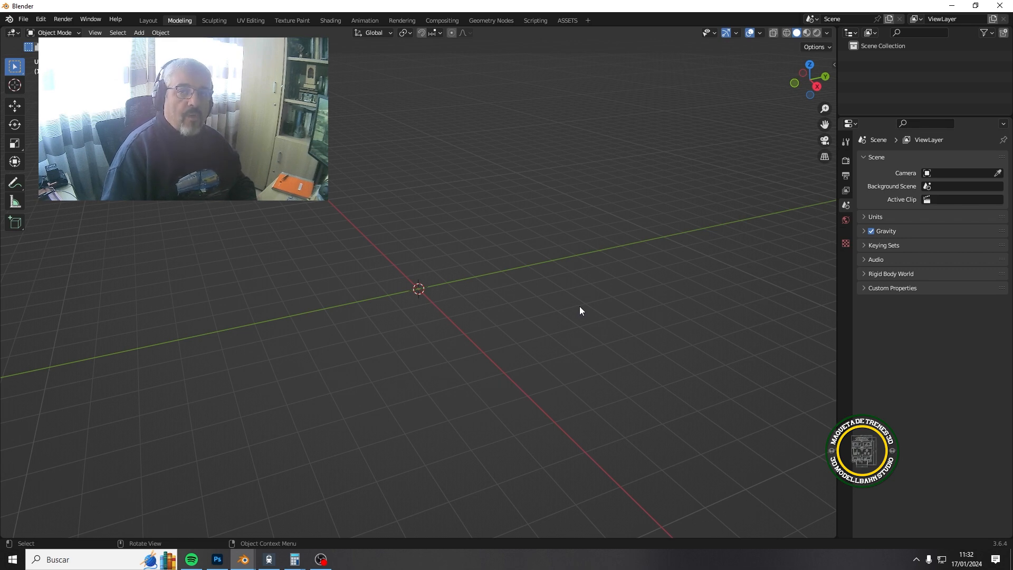
Step: Bring the train layout back up for another look and return to the empty Blender scene
click(951, 6)
click(930, 77)
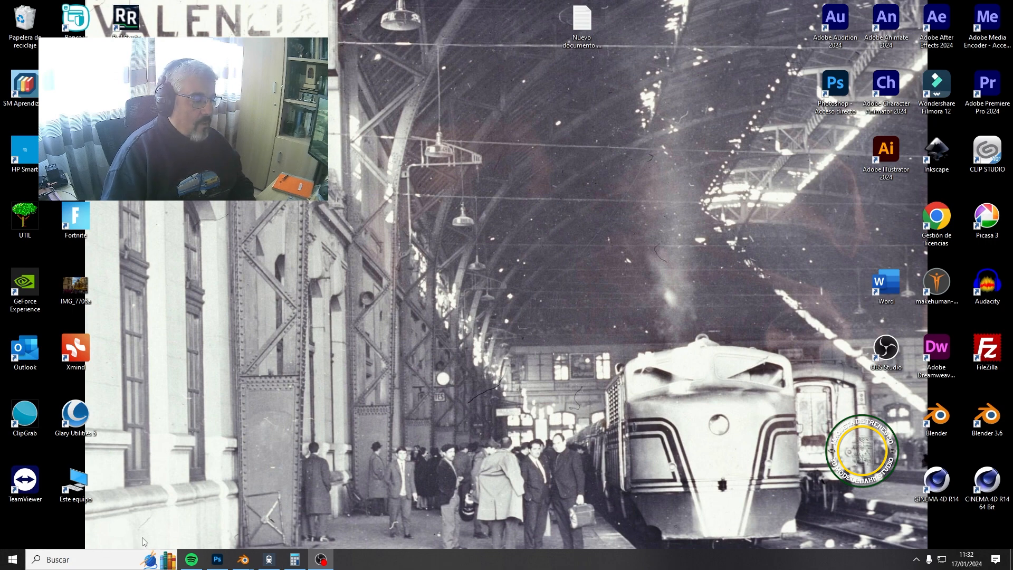
click(268, 561)
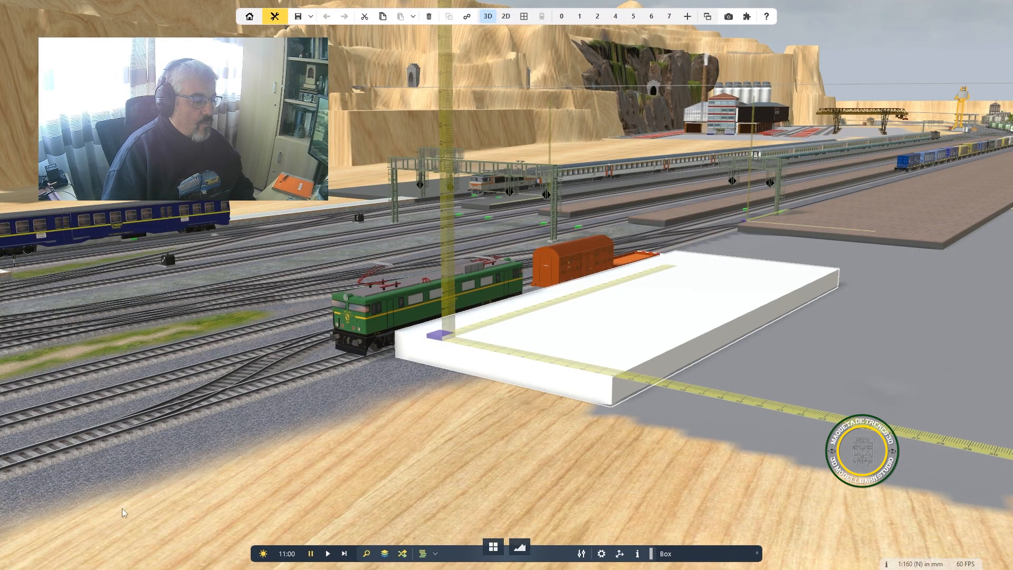
mouse_move(936, 5)
click(961, 18)
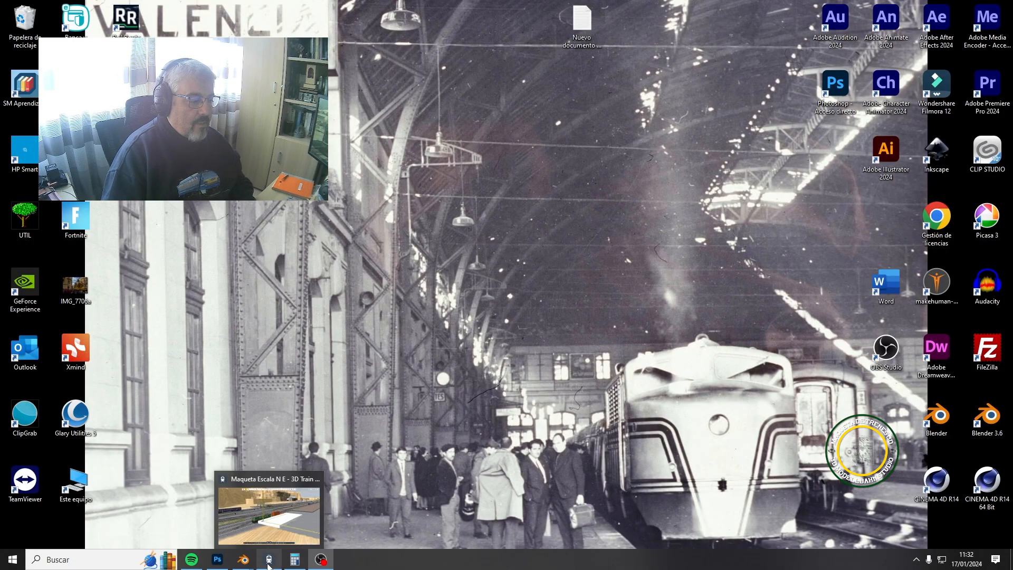
mouse_move(247, 564)
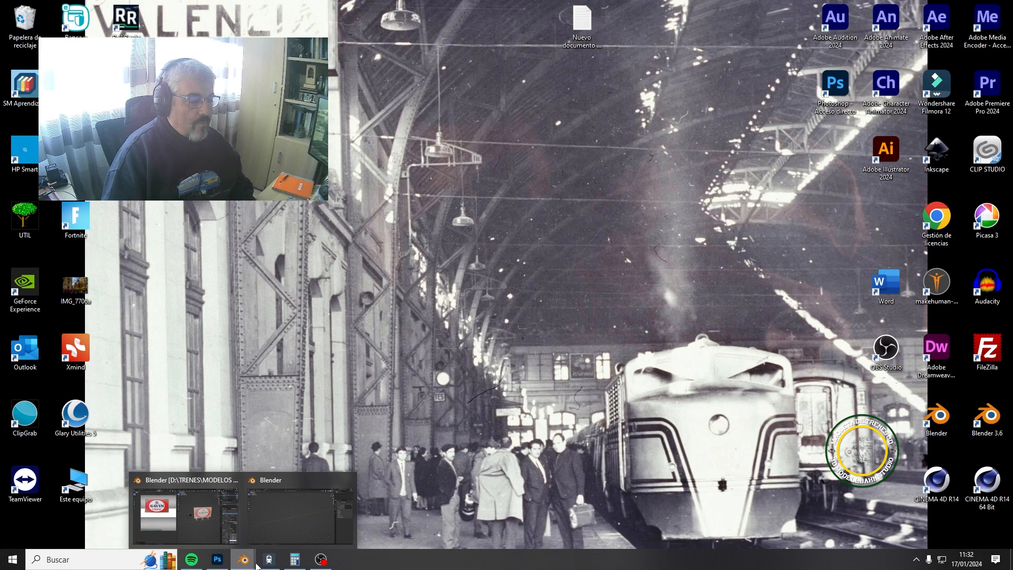
click(262, 529)
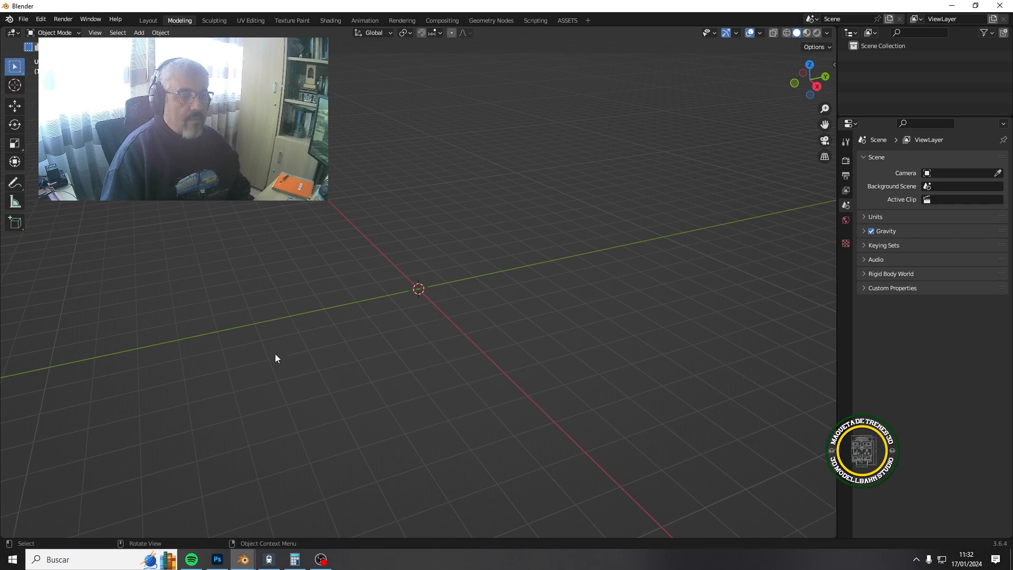
Step: Add a cube mesh at the origin of the empty scene and show its transform values
middle_drag(275, 358, 399, 352)
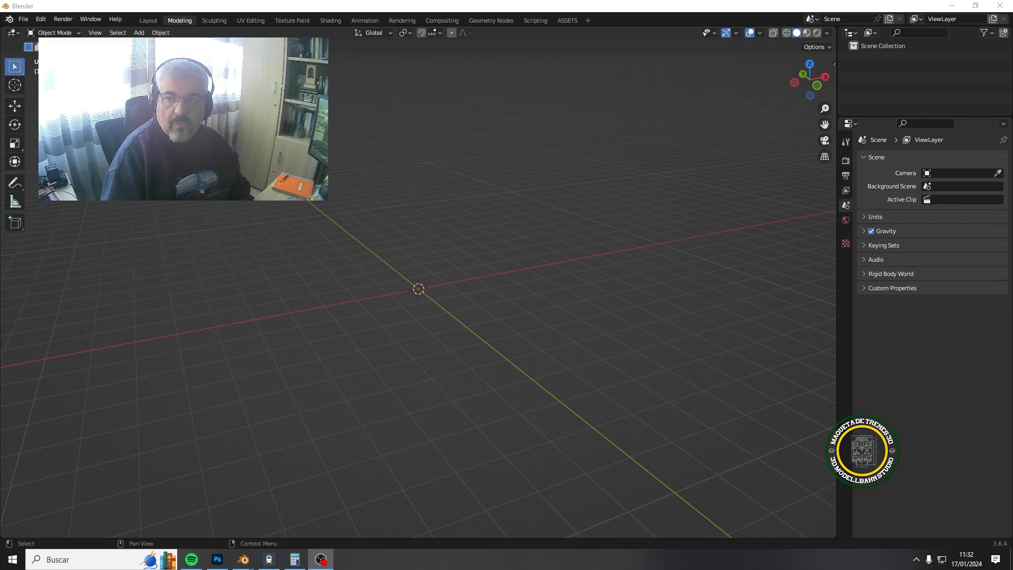
middle_drag(192, 147, 155, 137)
middle_drag(254, 262, 155, 112)
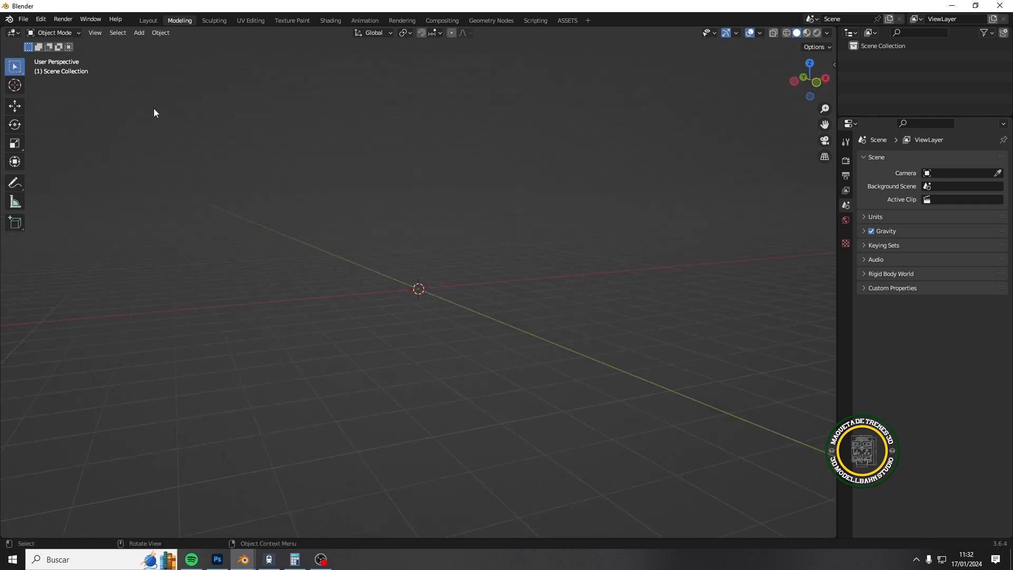
click(139, 33)
mouse_move(144, 45)
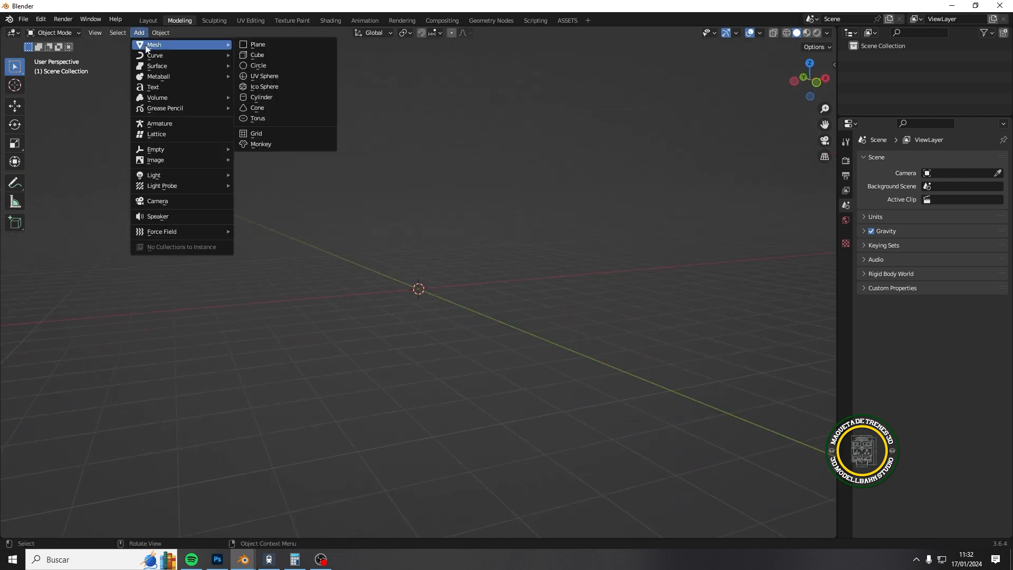
click(257, 55)
middle_drag(312, 106, 443, 277)
key(n)
middle_drag(643, 329, 641, 303)
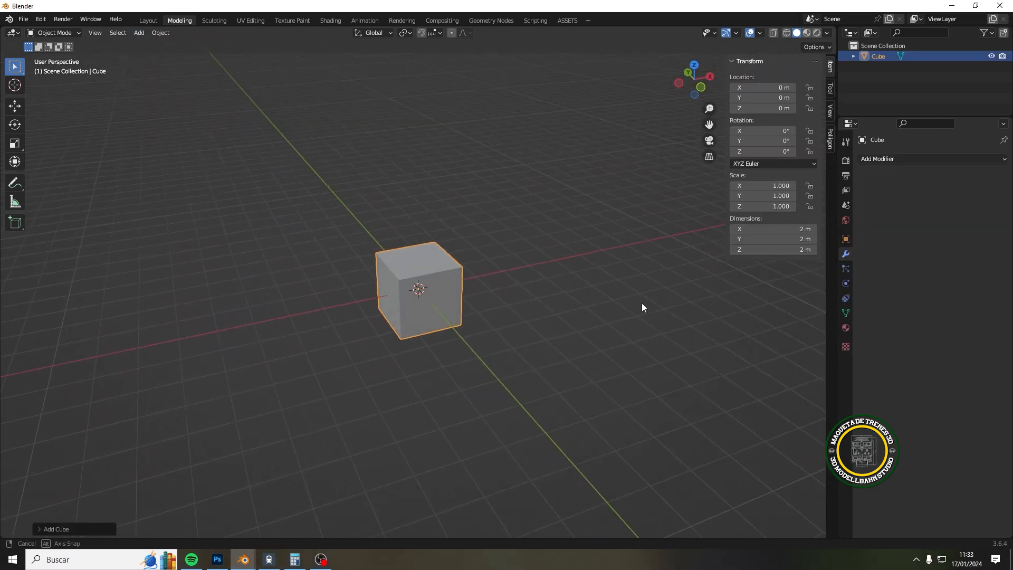
Step: Set the cube's dimensions to X 40 m, Y 10 m and Z 5 m
click(778, 230)
text(40)
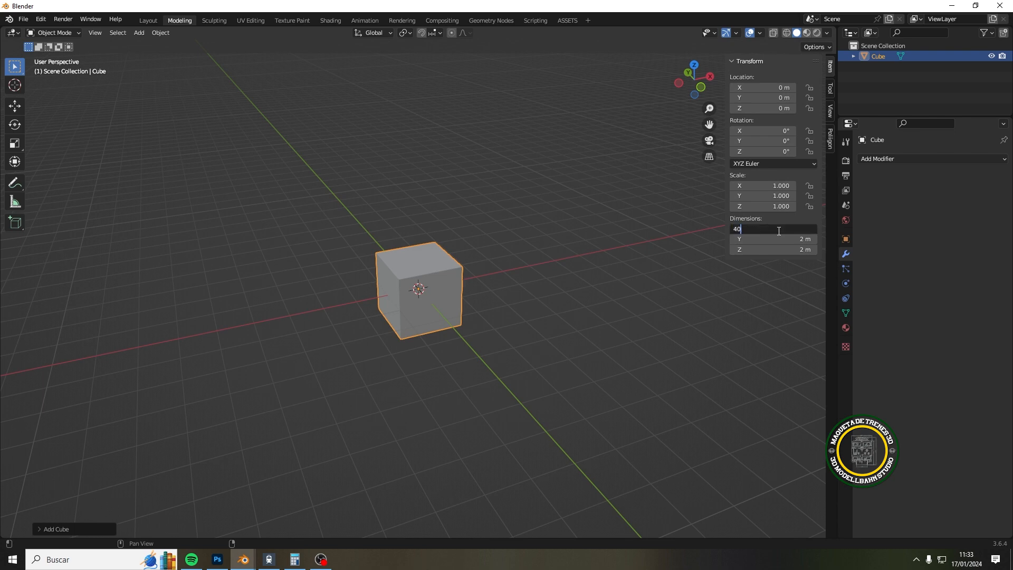
key(Return)
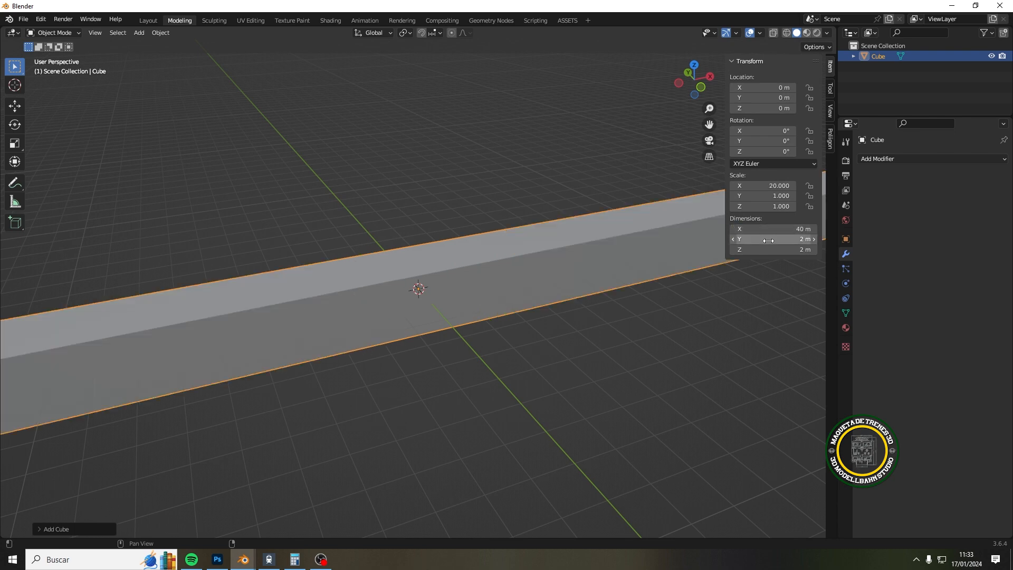
click(769, 240)
text(10)
key(Return)
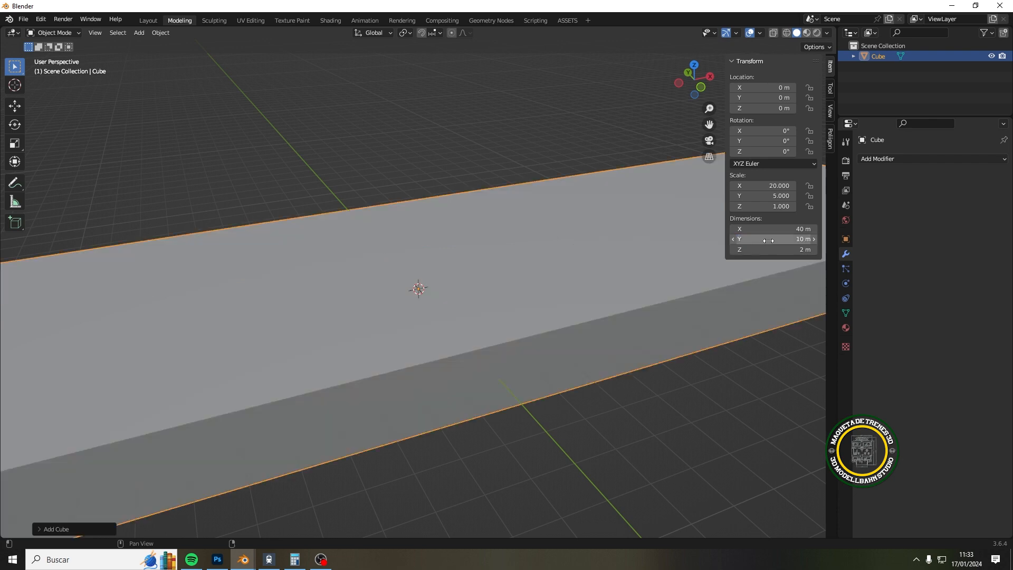
click(758, 251)
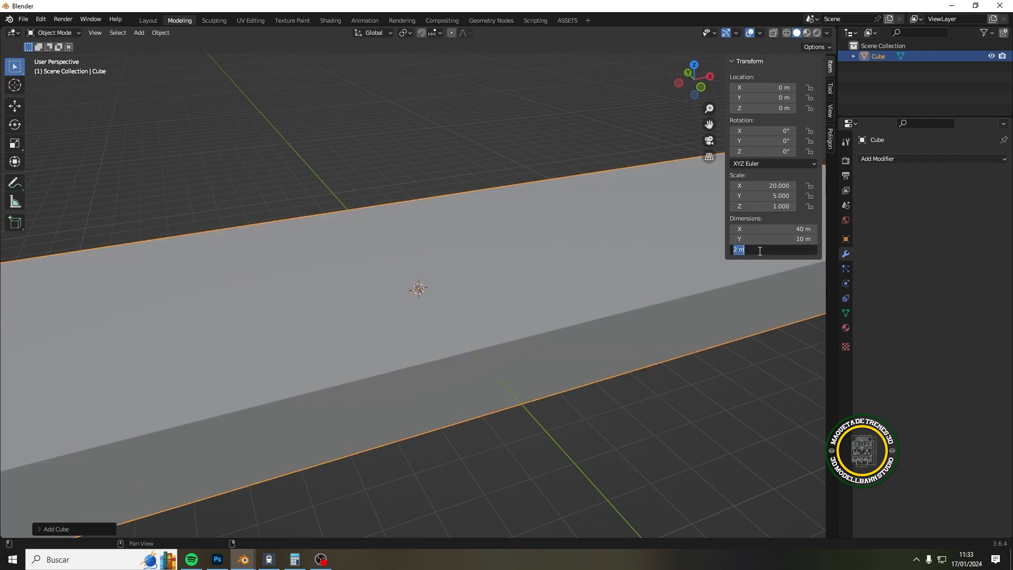
text(5)
key(Return)
scroll(533, 351, down, 5)
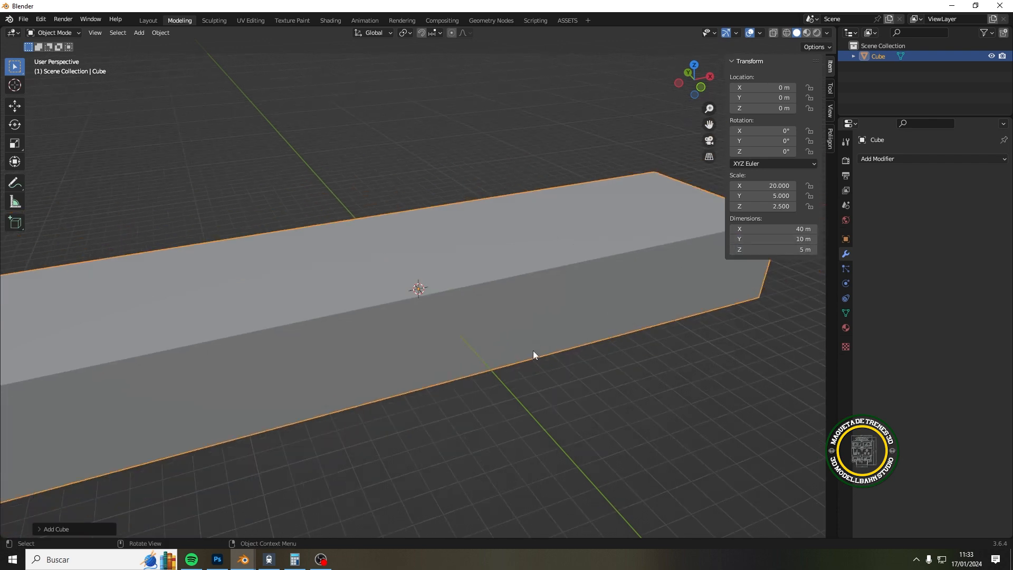
middle_drag(531, 348, 474, 336)
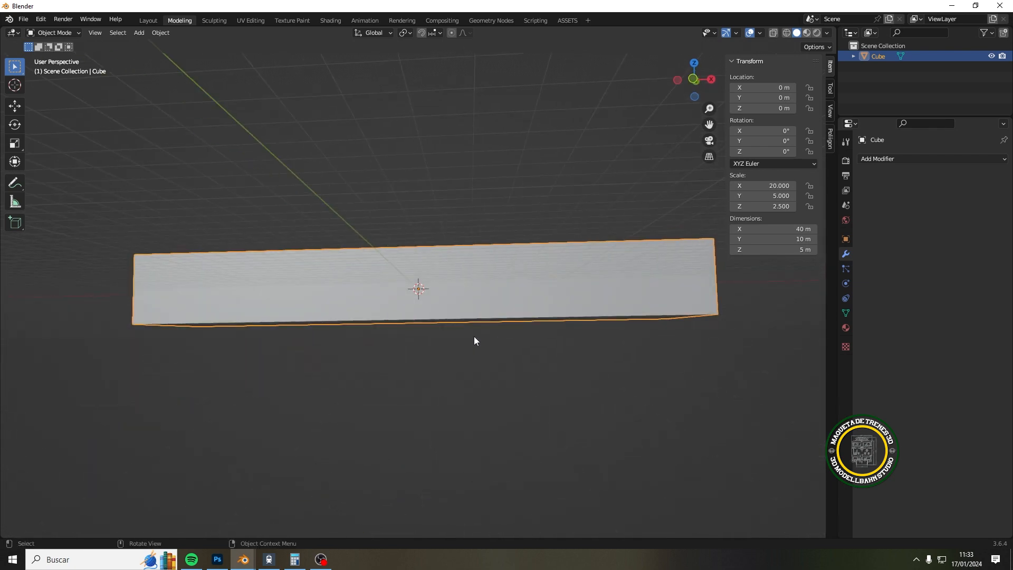
Step: Rename the cube object as Edificio Almacen
double_click(875, 56)
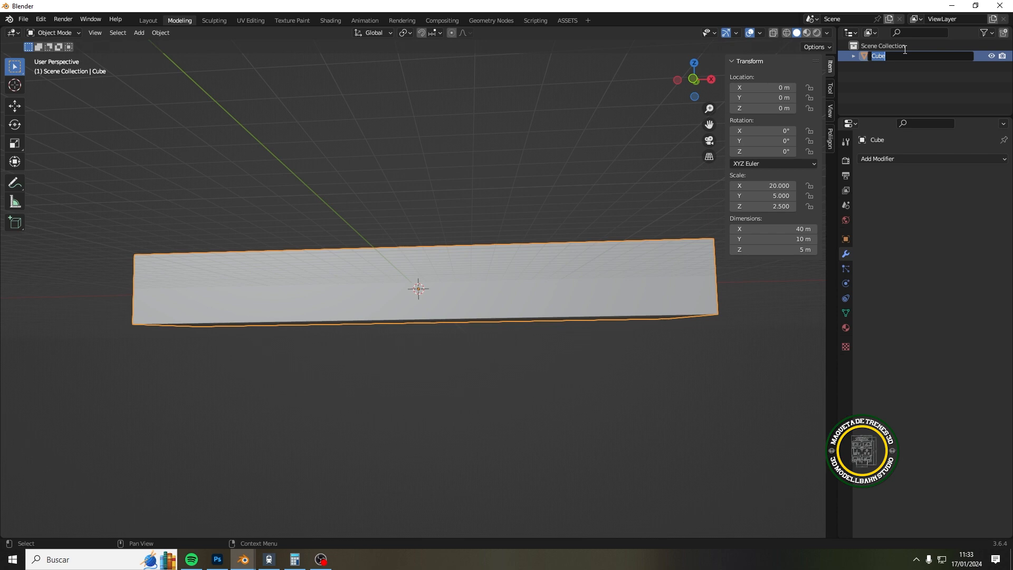
text(ed)
key(BackSpace)
text(Edificio Ala)
key(BackSpace)
key(BackSpace)
key(BackSpace)
key(Return)
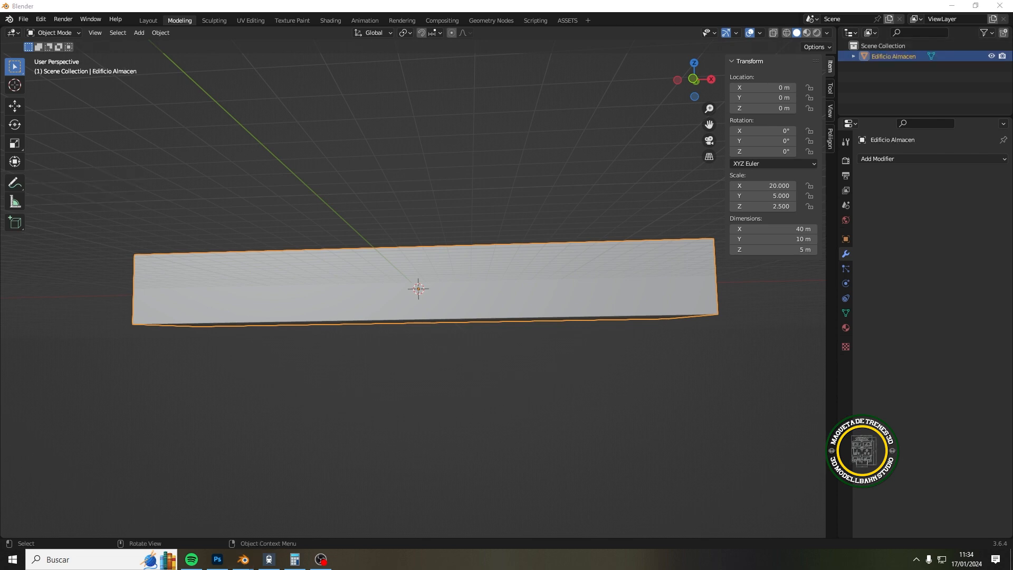
Step: In Edit Mode with face selection, select the building's bottom face and snap the 3D cursor to it
middle_drag(327, 348, 388, 322)
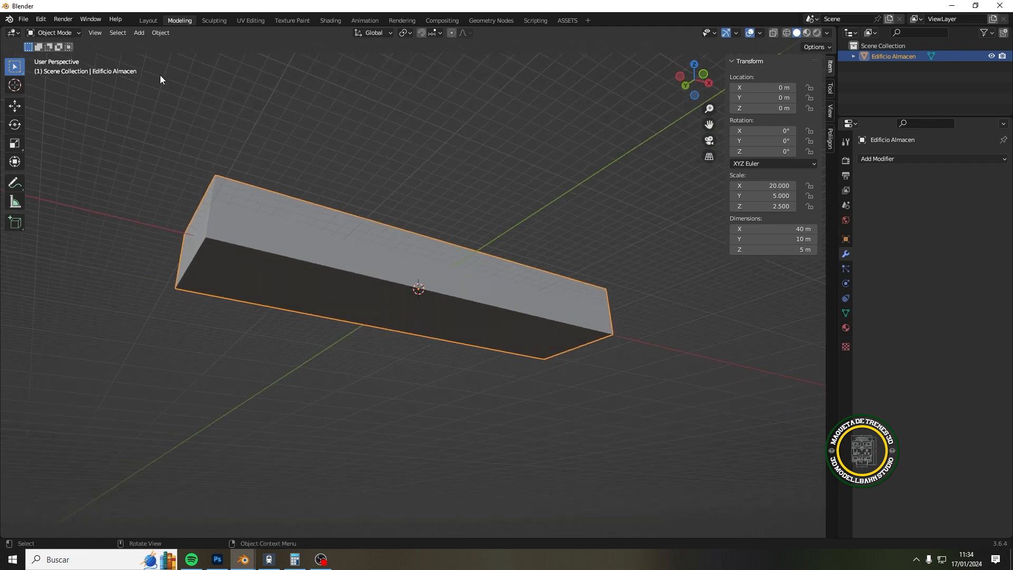
click(161, 33)
mouse_move(171, 58)
click(55, 32)
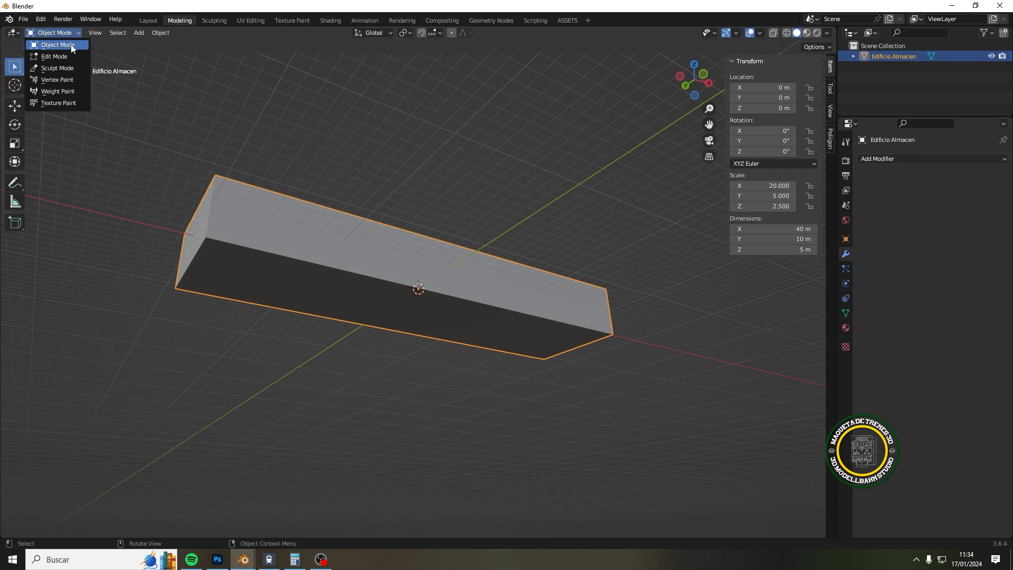
click(70, 56)
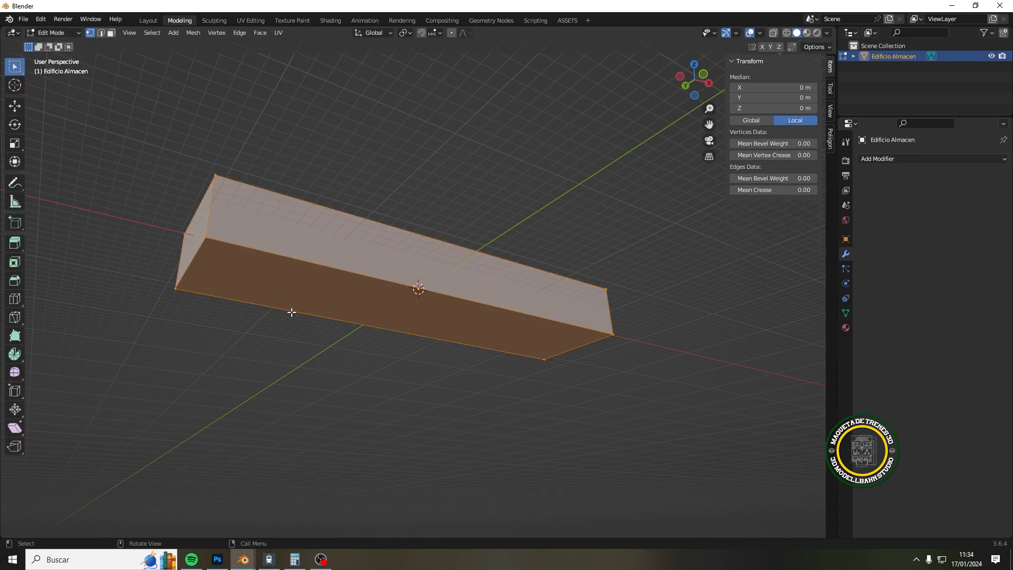
click(112, 32)
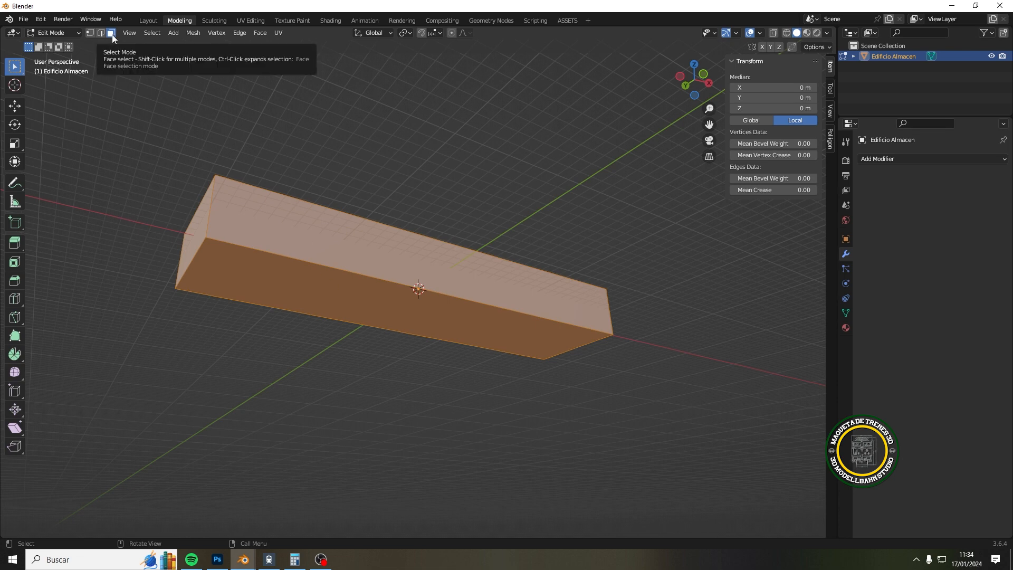
click(303, 291)
middle_drag(303, 291, 368, 339)
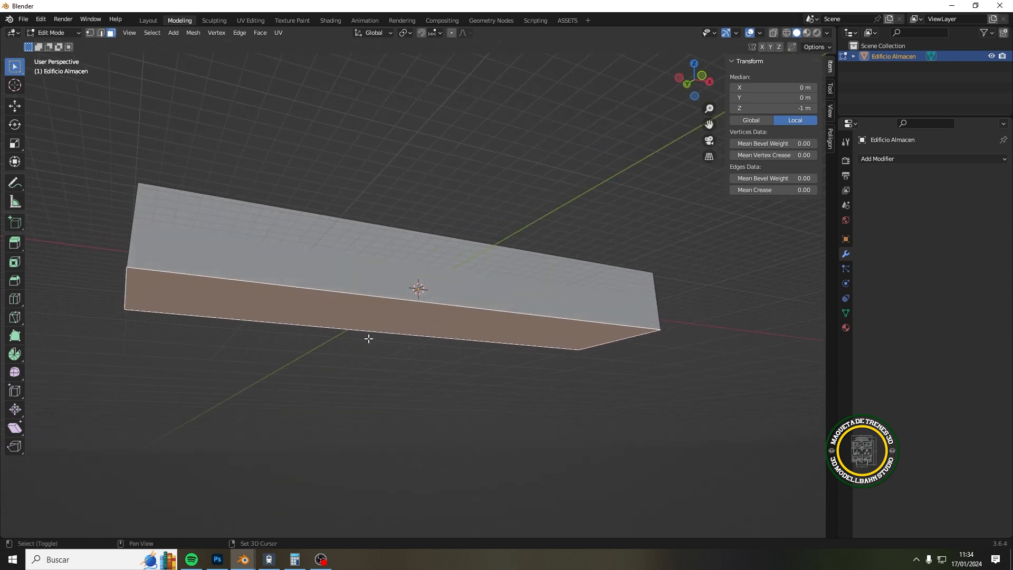
key(shift+s)
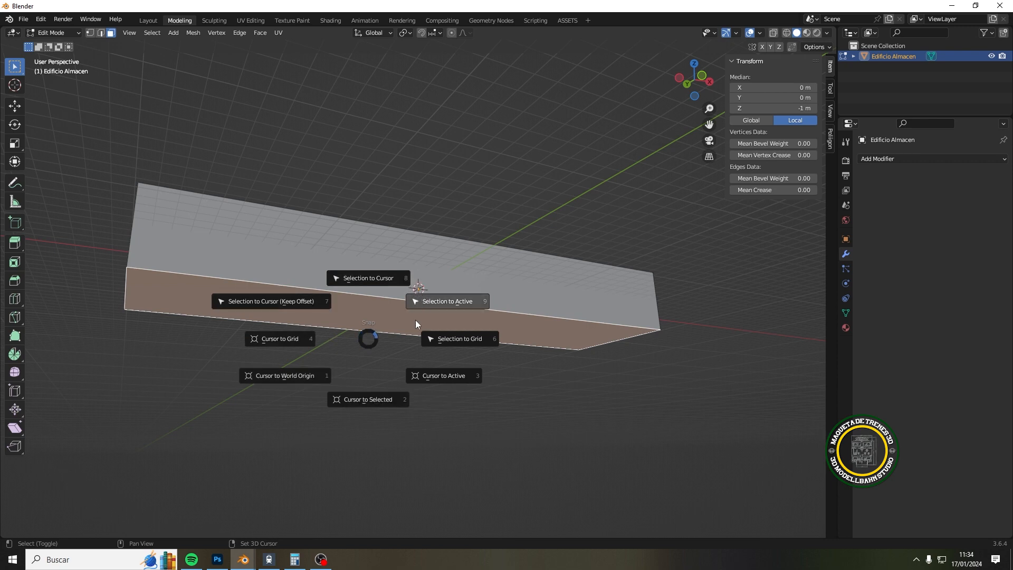
click(360, 400)
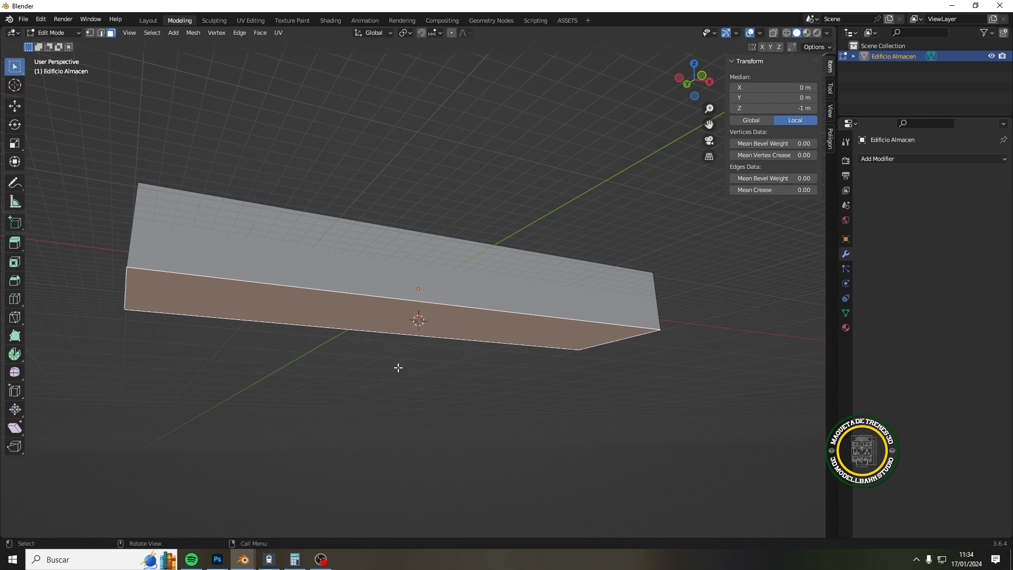
middle_drag(397, 364, 362, 398)
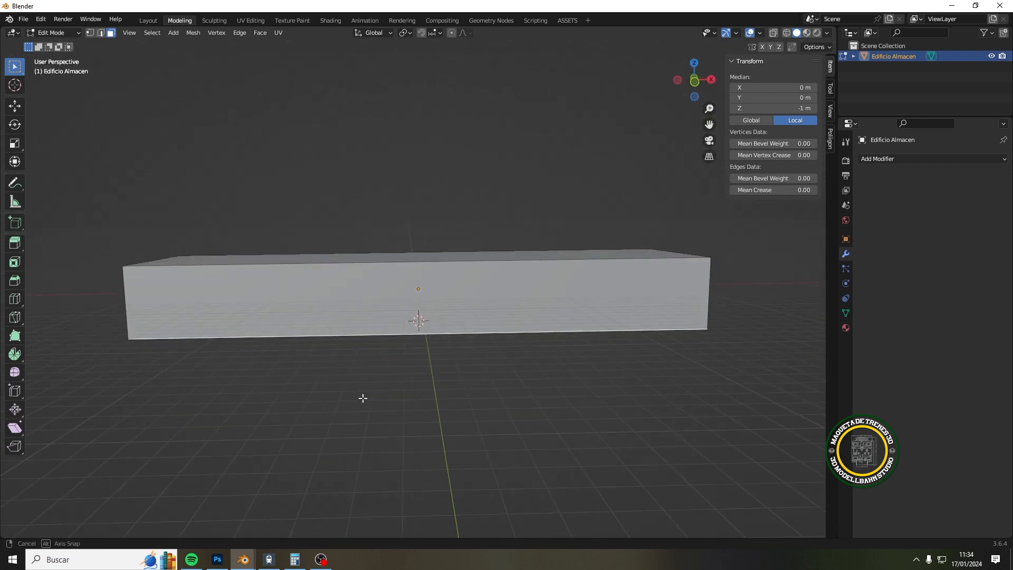
Step: Return to Object Mode and set the building's origin to the 3D cursor at its base
click(78, 37)
click(77, 42)
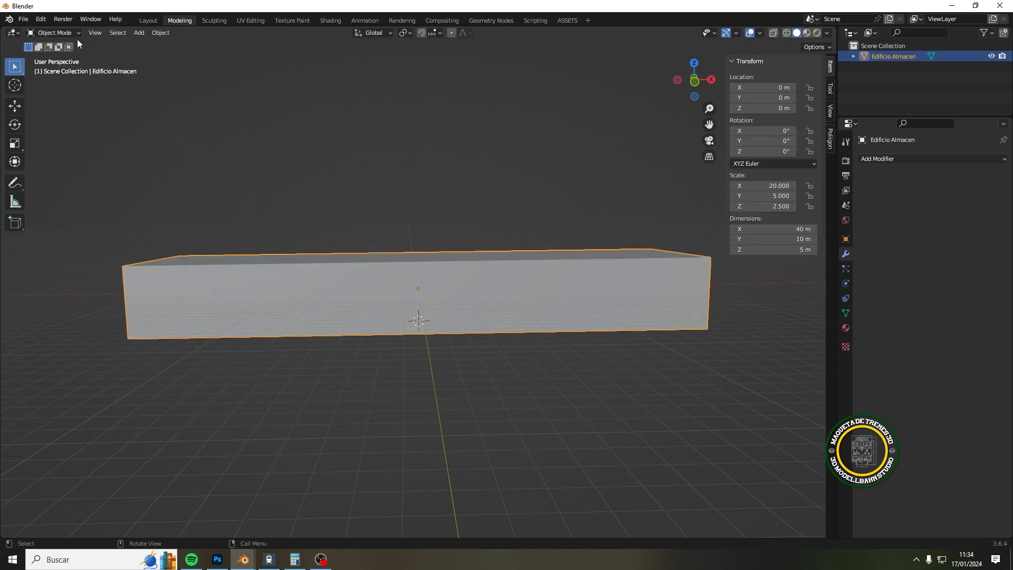
middle_drag(144, 126, 211, 153)
click(161, 35)
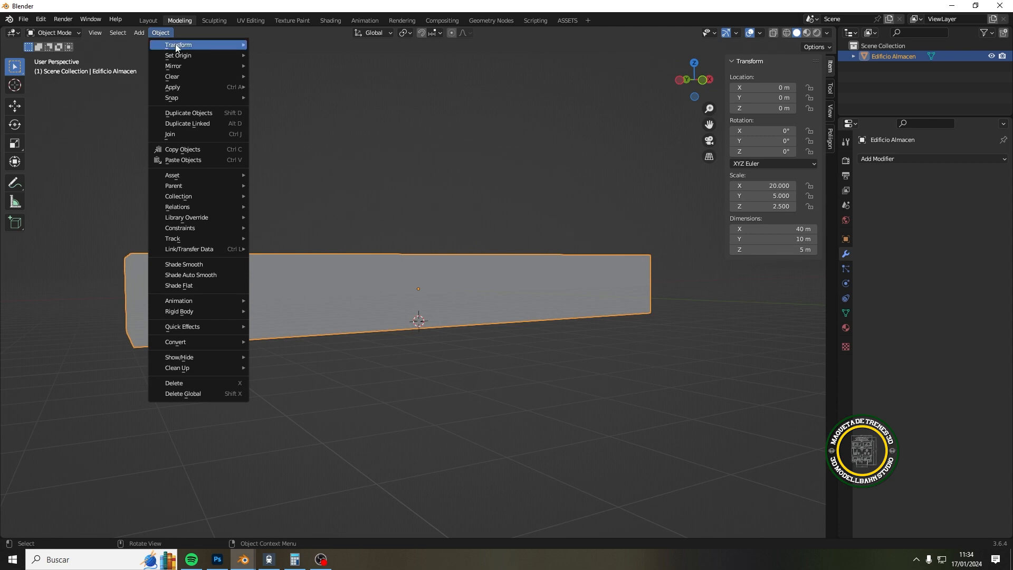
mouse_move(175, 56)
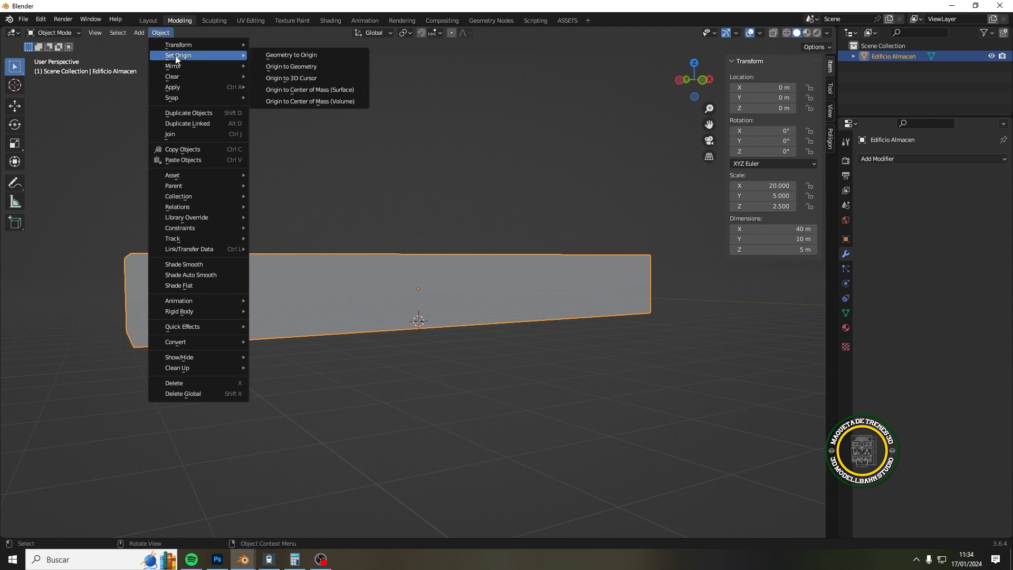
click(307, 80)
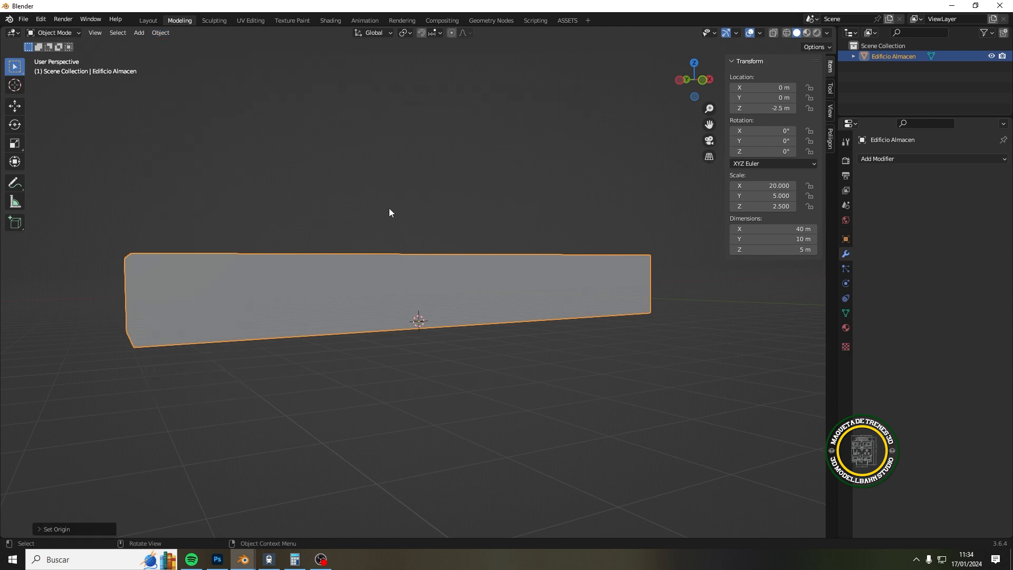
Step: Set the building's Z location to 0 so its base rests on the ground plane
middle_drag(388, 208, 404, 271)
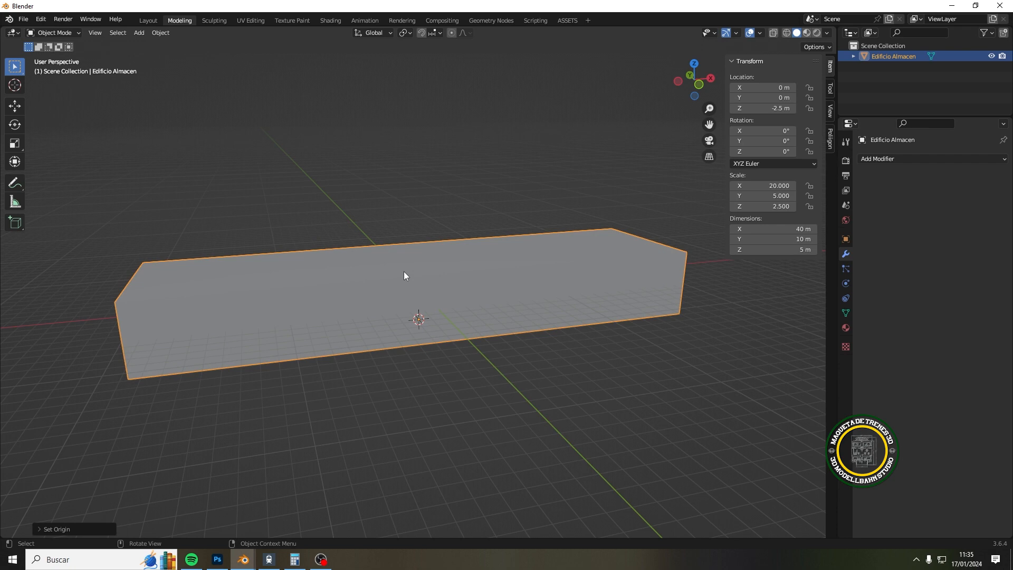
mouse_move(460, 354)
middle_down()
mouse_move(442, 276)
mouse_move(436, 369)
mouse_move(436, 319)
mouse_move(466, 356)
middle_up()
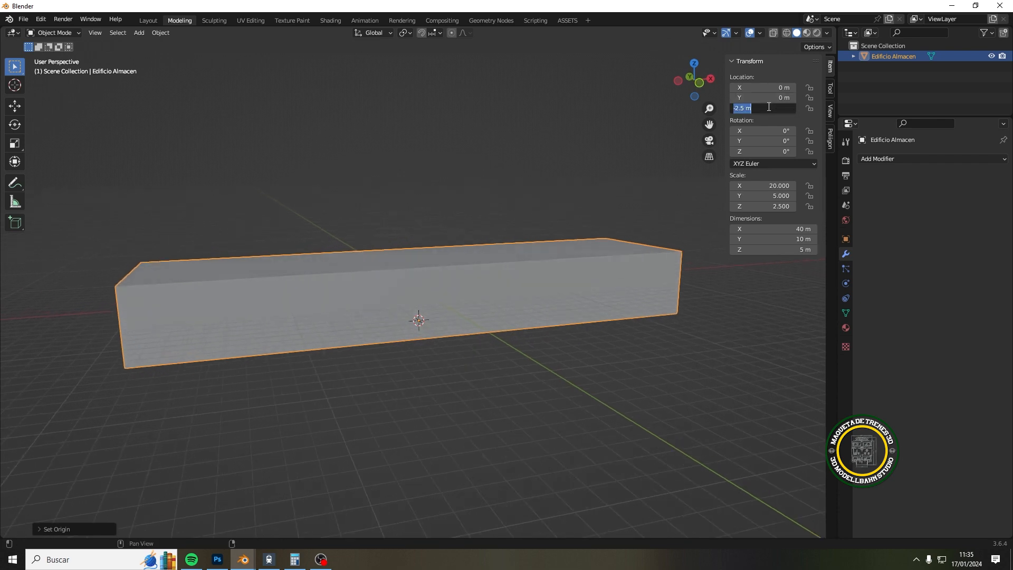
text(0)
key(Return)
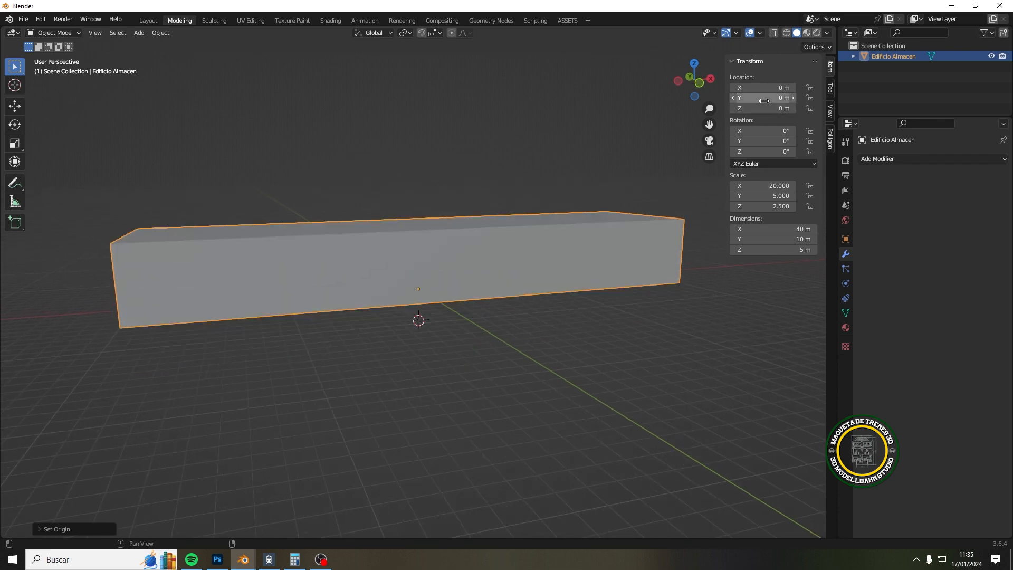
Step: Snap the 3D cursor back to the world origin
middle_drag(648, 192, 552, 284)
key(shift+s)
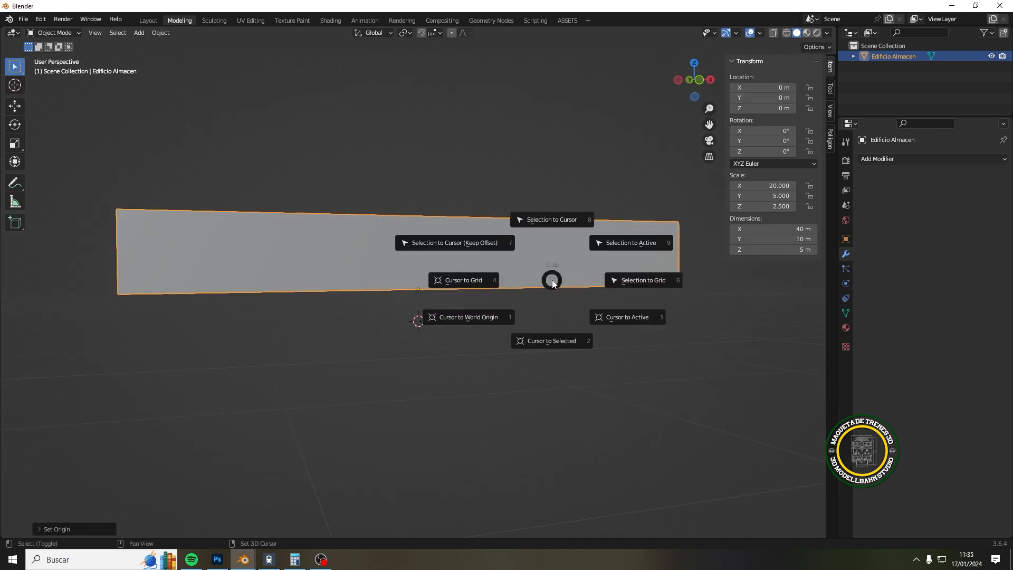
click(496, 322)
middle_drag(476, 325, 312, 383)
Step: Switch to the train layout in 3D-Modellbahn Studio and align the ruler with the white box's corner beside the locomotive
click(272, 559)
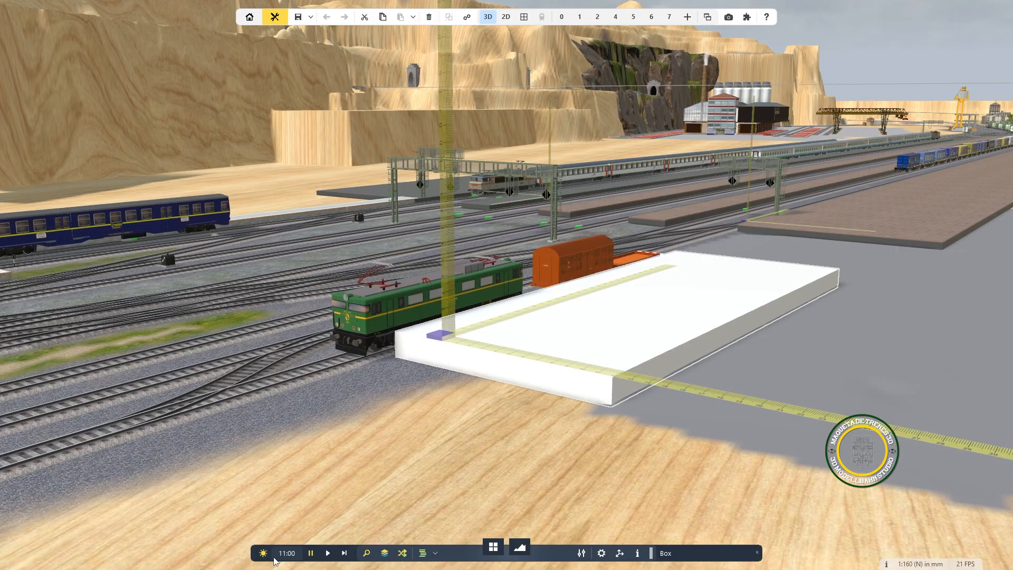
right_drag(347, 350, 463, 334)
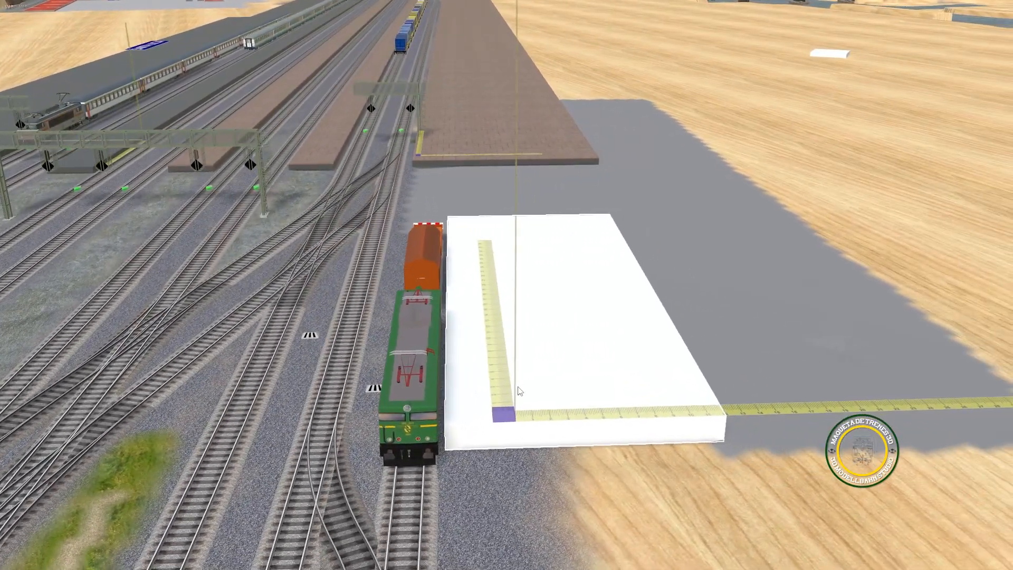
drag(518, 390, 454, 422)
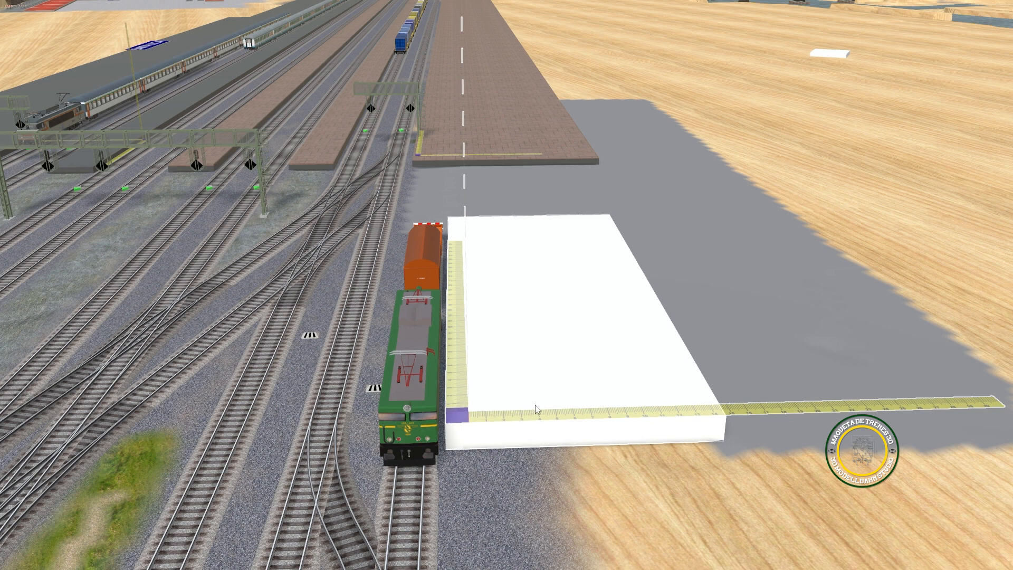
mouse_move(531, 419)
mouse_down()
mouse_move(572, 416)
mouse_move(532, 422)
mouse_up()
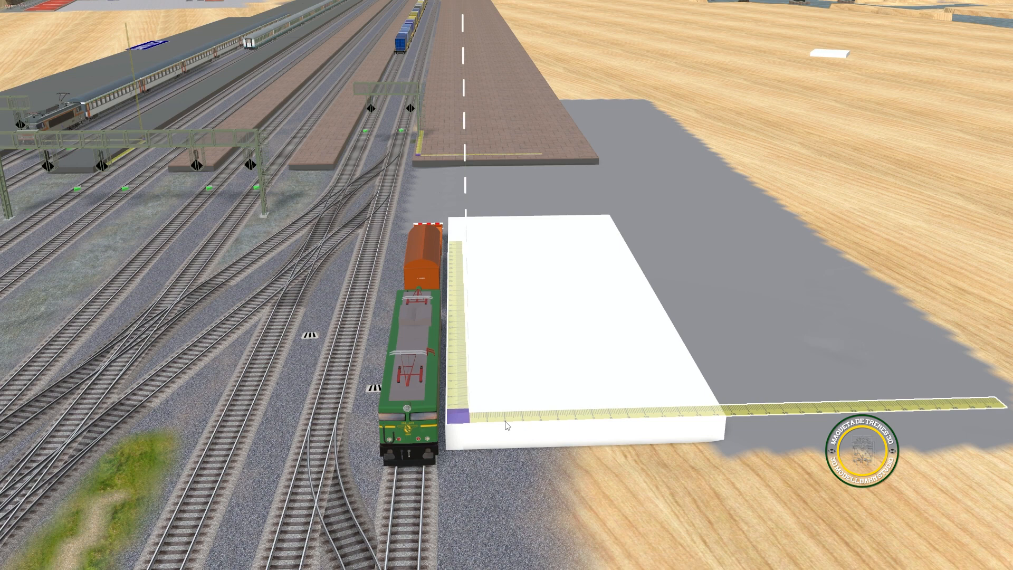
Step: Shift the 30 m ruler across the track to the locomotive's far side, spanning both the track and the white box, and return to Blender
drag(564, 418, 482, 420)
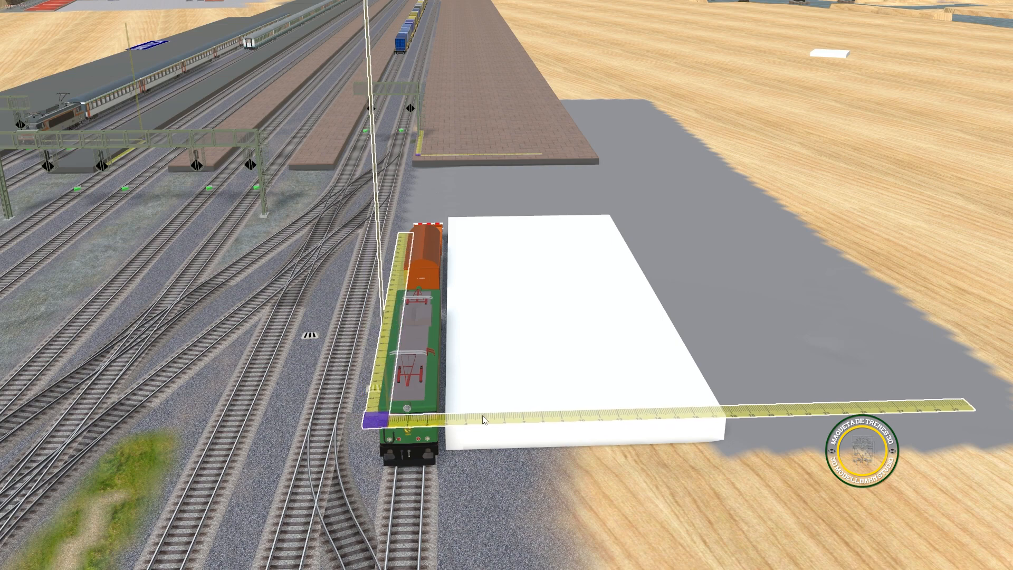
right_drag(483, 412, 640, 497)
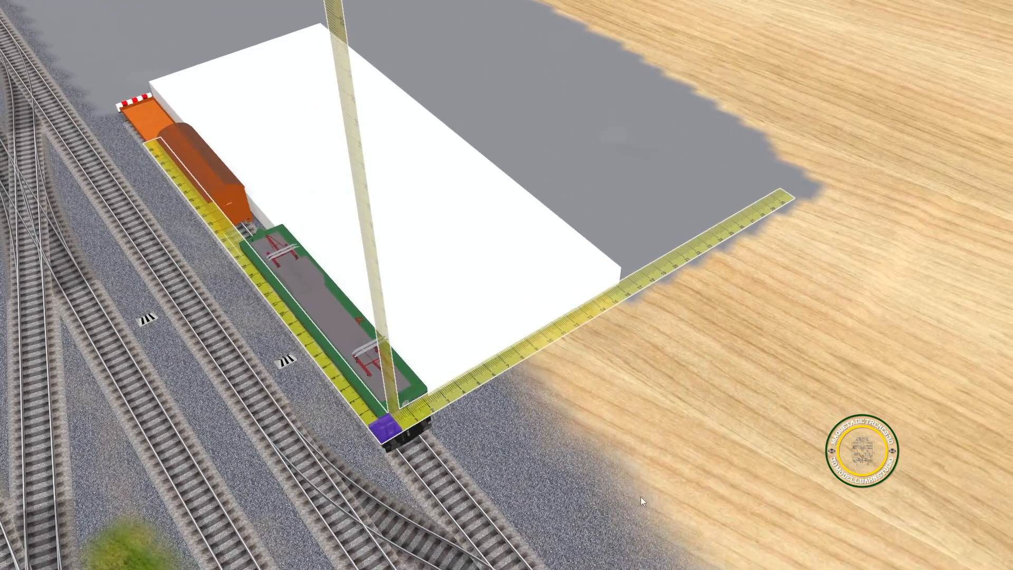
drag(621, 421, 715, 457)
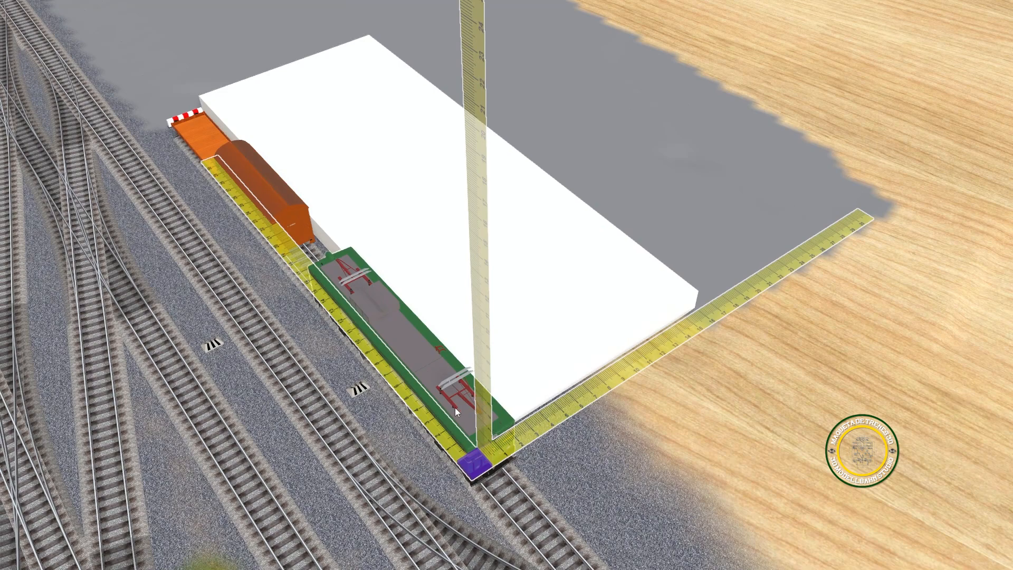
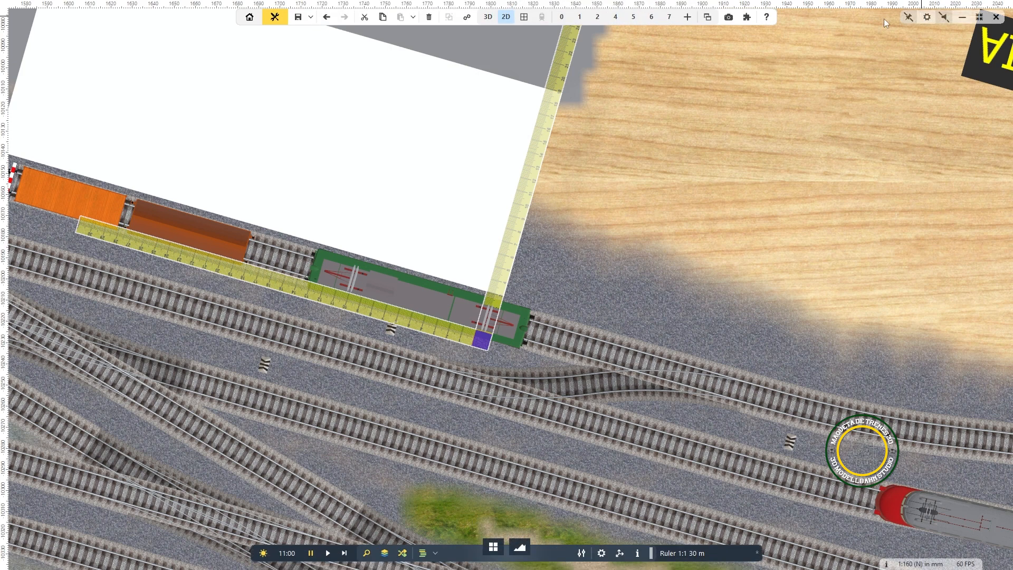
click(490, 18)
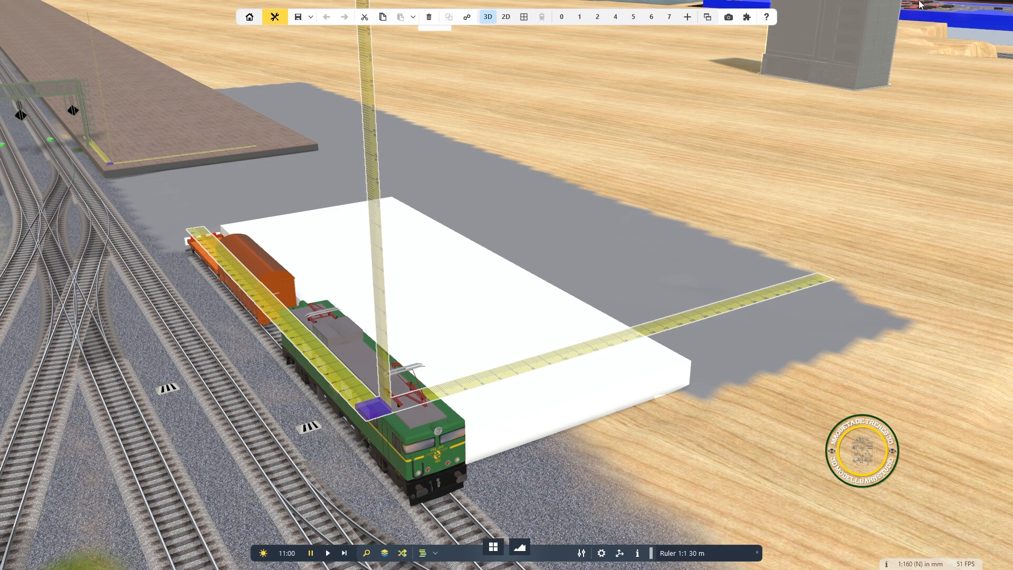
click(967, 19)
Step: Recheck in the train layout, from above, the ruler's width reading across the locomotive and the white box, and return to Blender
middle_drag(620, 262, 653, 276)
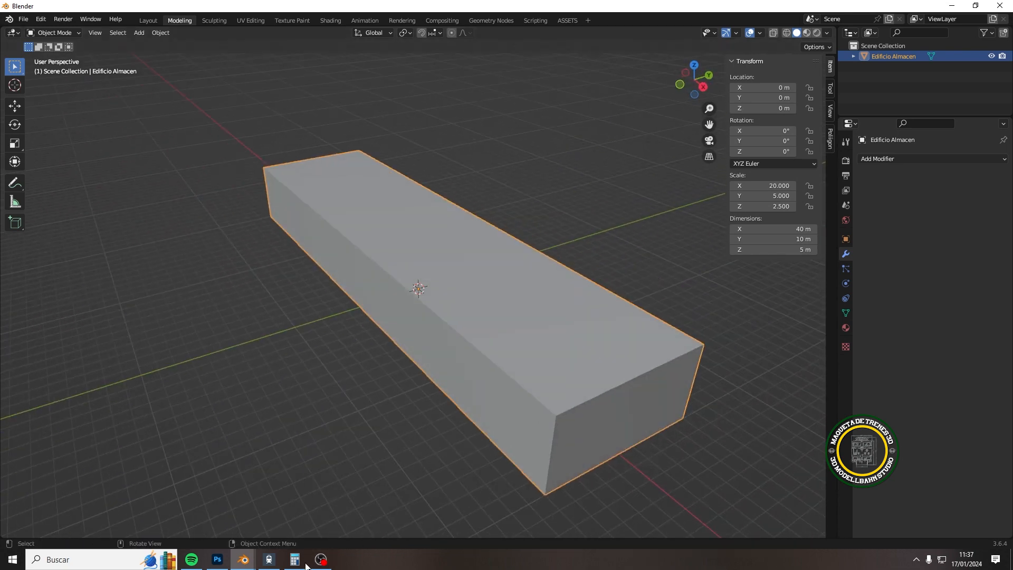
click(276, 561)
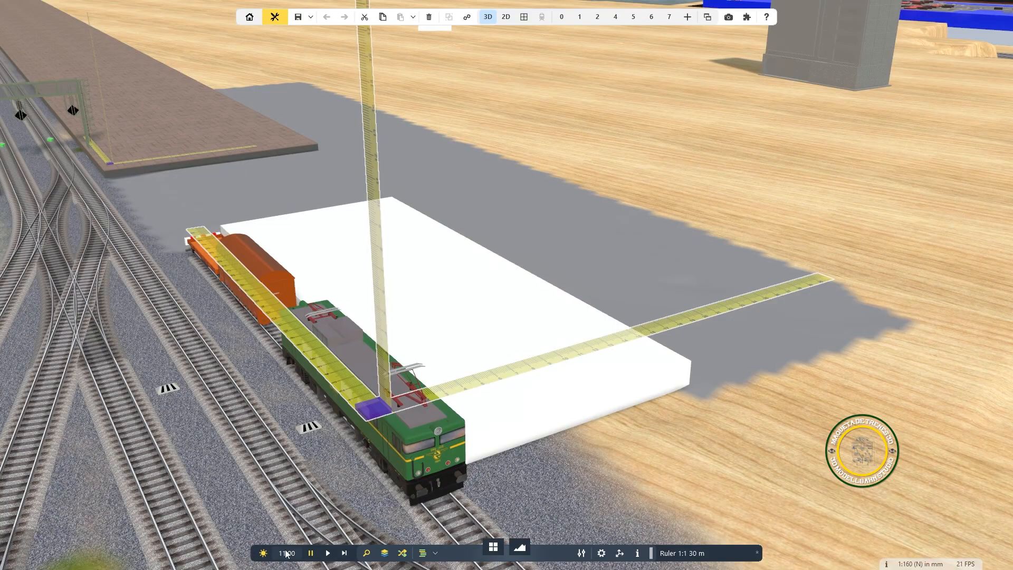
right_drag(494, 374, 386, 550)
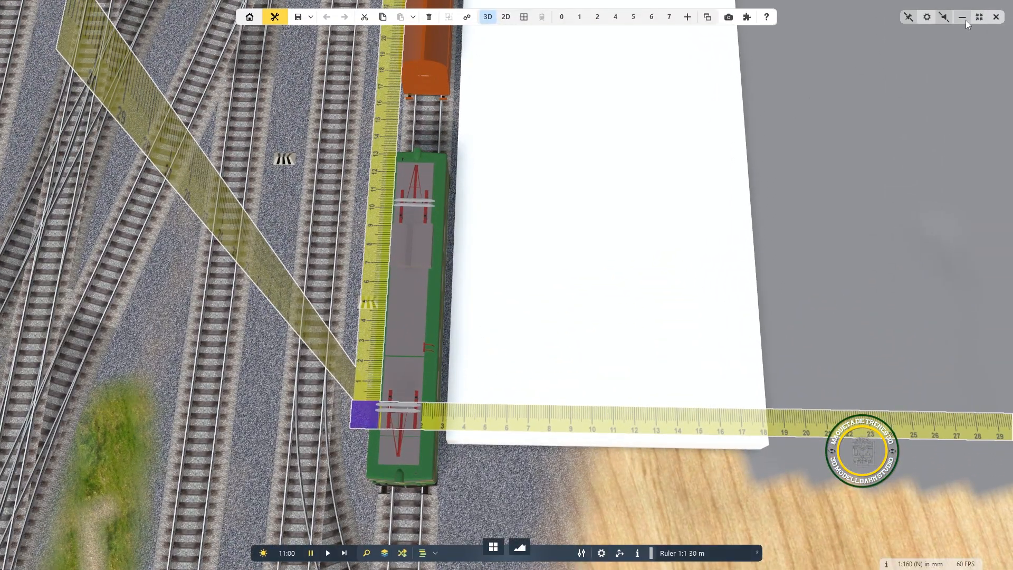
click(966, 20)
Step: Add a cube mesh at the world origin and set its X dimension to 40 m
middle_drag(612, 299, 580, 295)
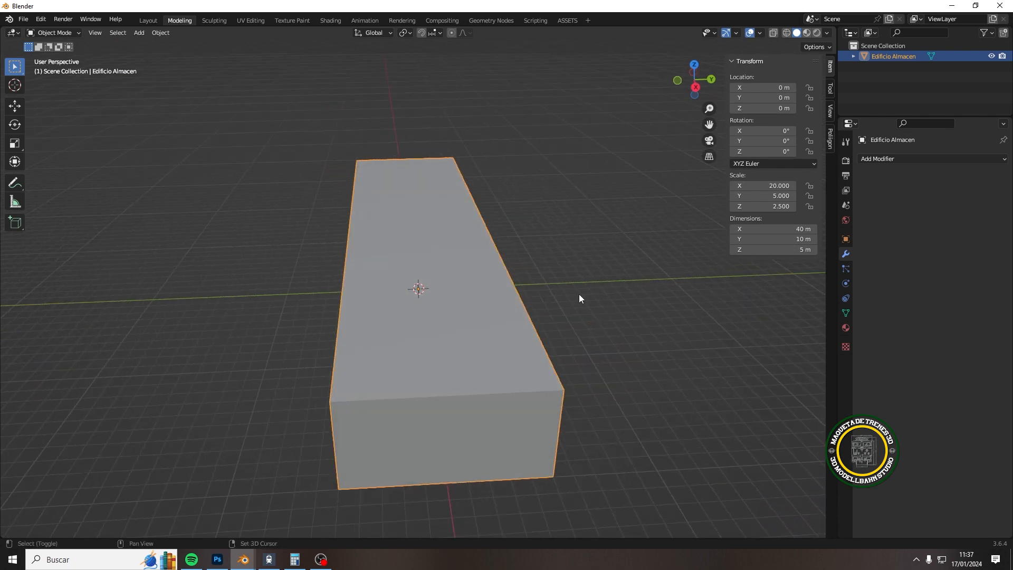
key(shift+a)
mouse_move(579, 293)
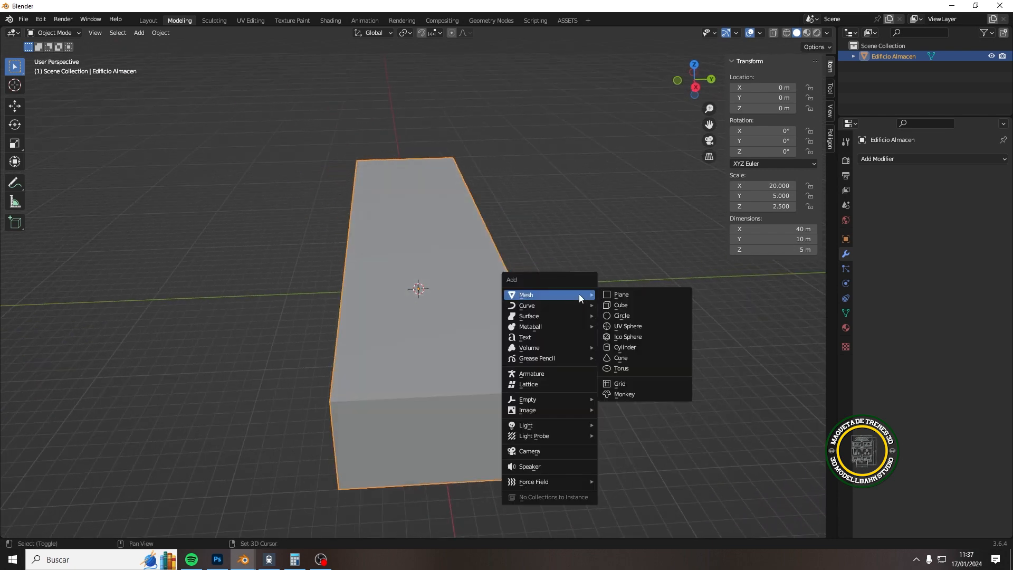
click(646, 304)
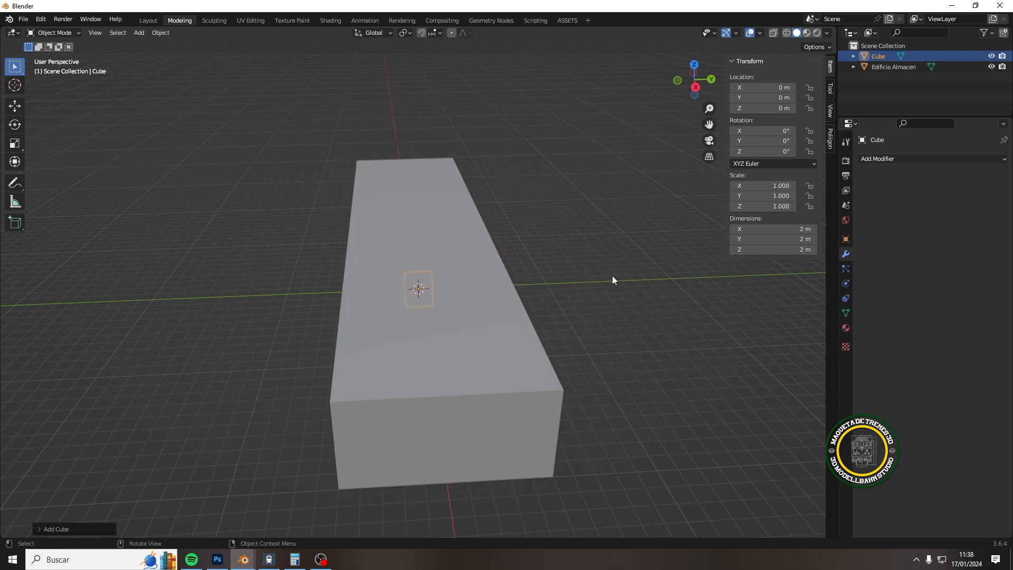
click(765, 239)
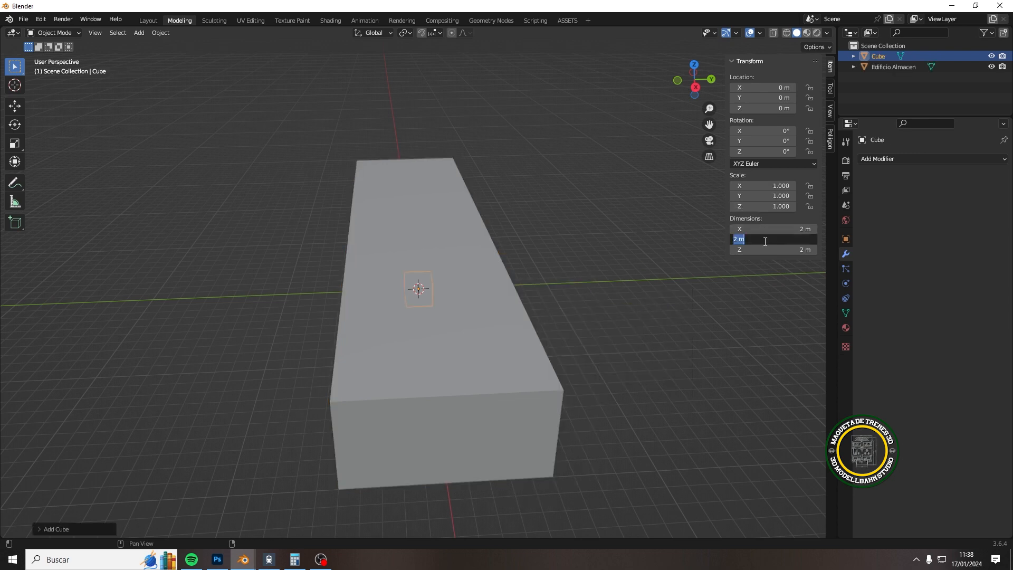
click(772, 228)
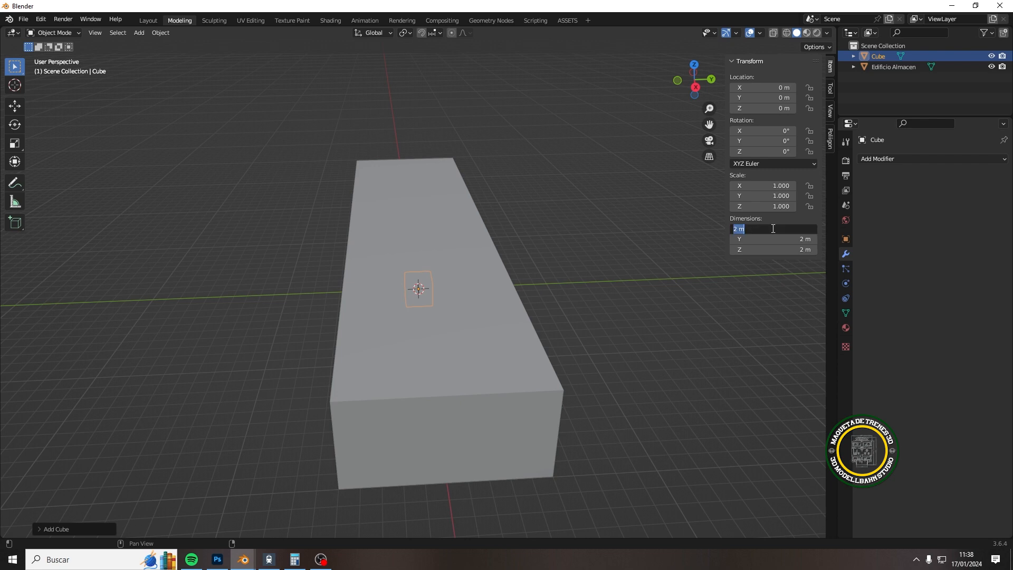
text(40)
key(Return)
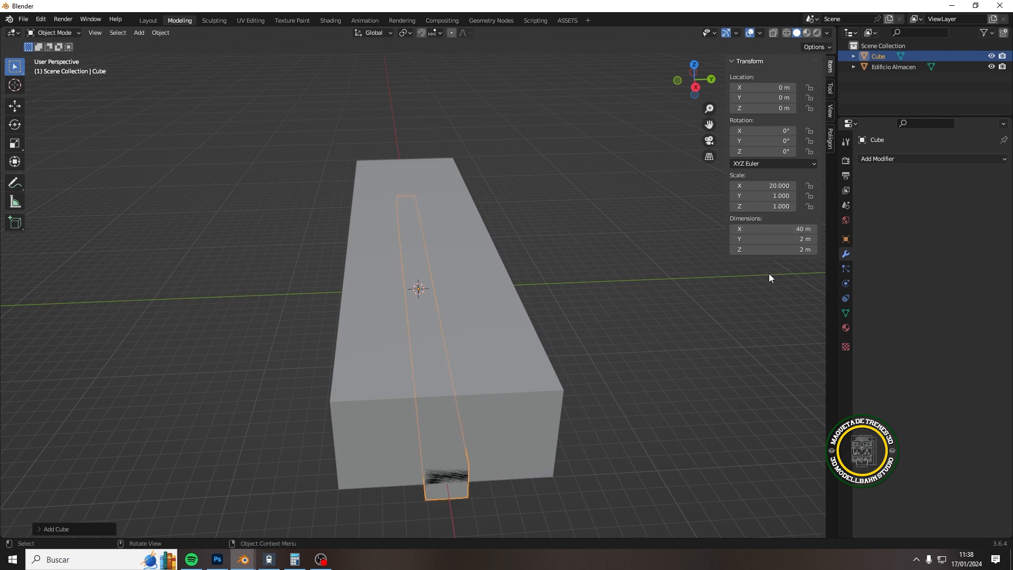
Step: Set the new cube's X dimension to 42 m and its Y dimension to 19 m
click(786, 231)
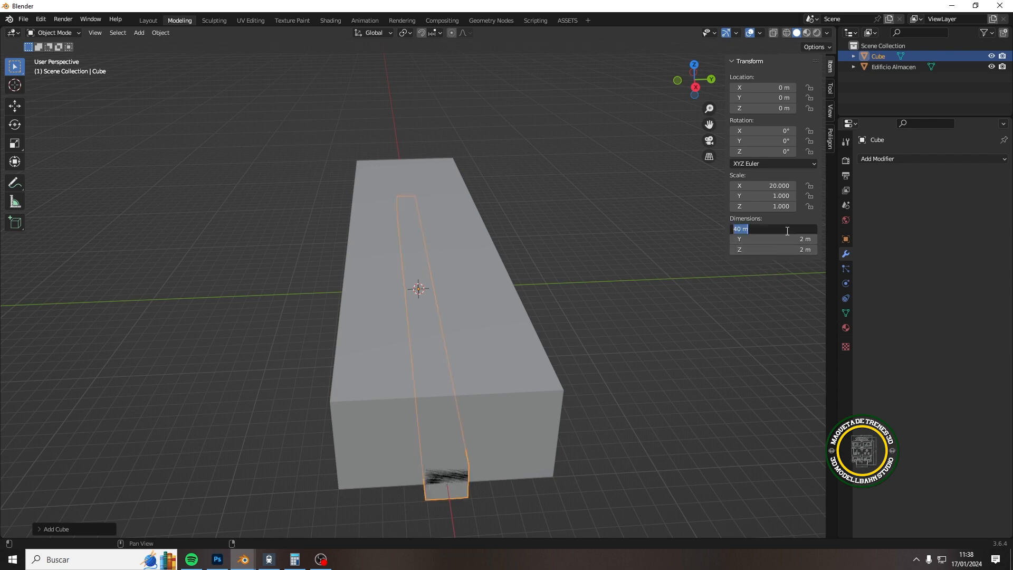
text(42)
key(Return)
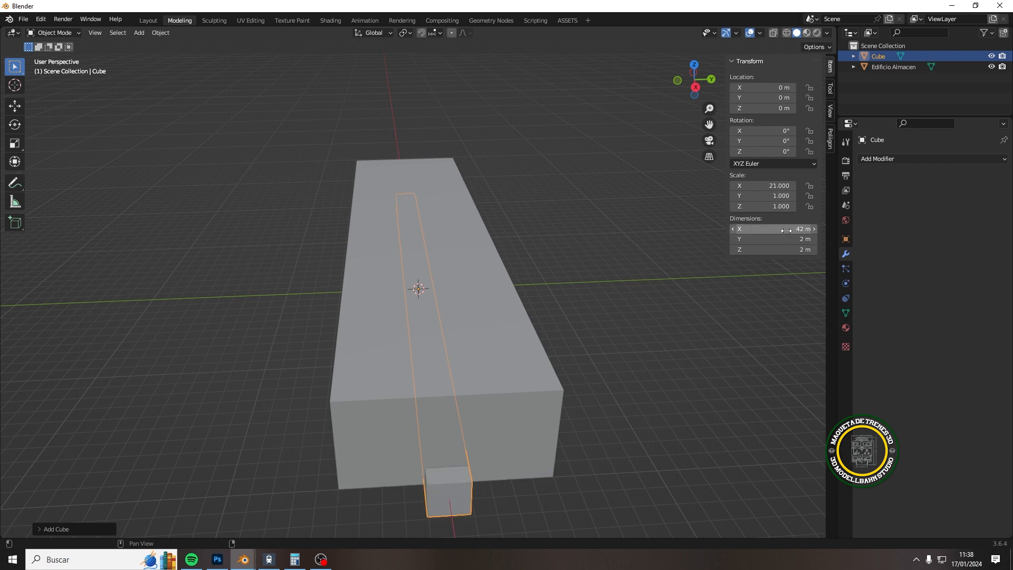
click(785, 239)
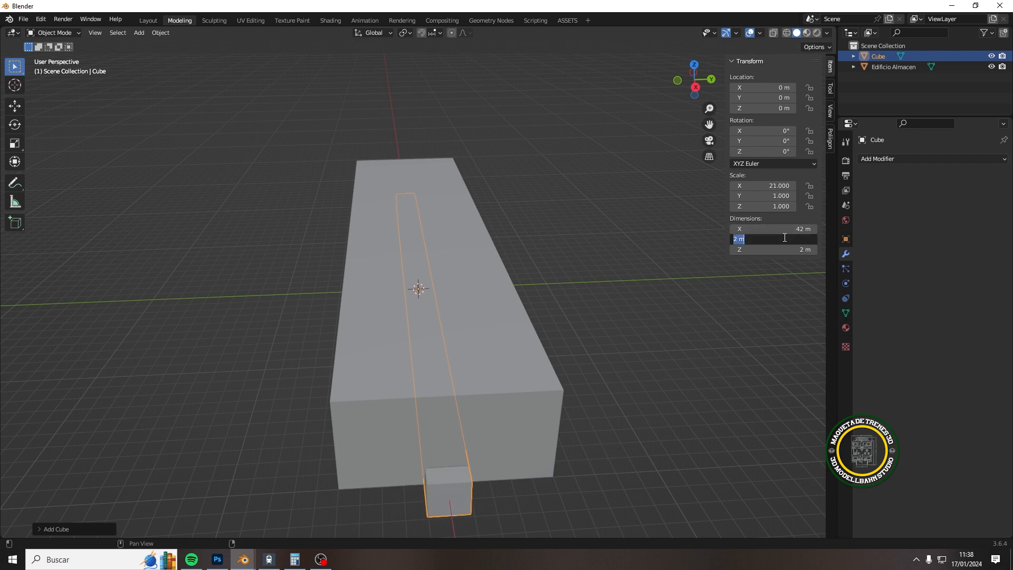
text(19)
key(Return)
Step: Set the new cube's Z dimension to 0.1 m
mouse_move(549, 312)
middle_down()
mouse_move(559, 279)
mouse_move(566, 299)
middle_up()
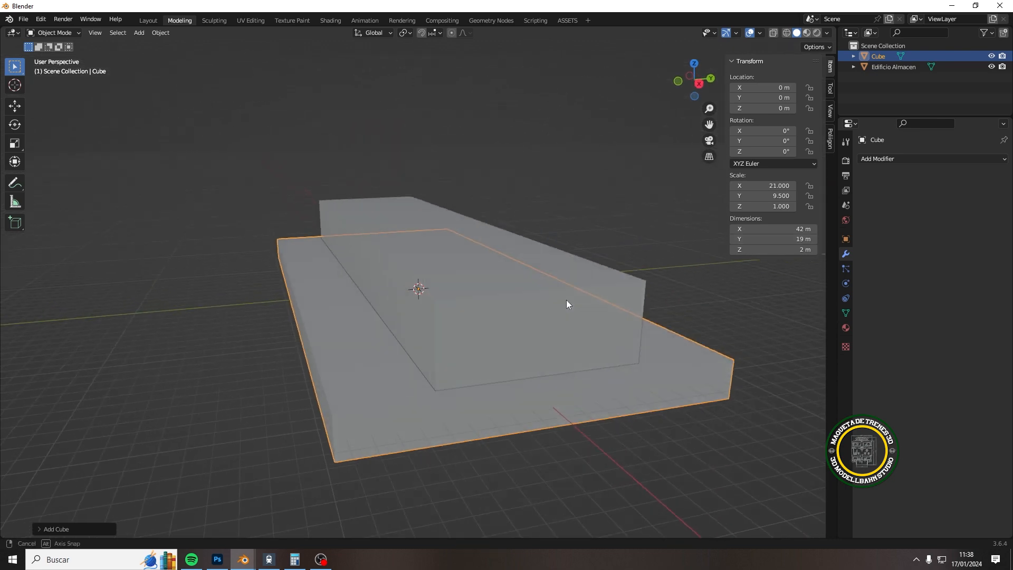
click(756, 250)
text(0)
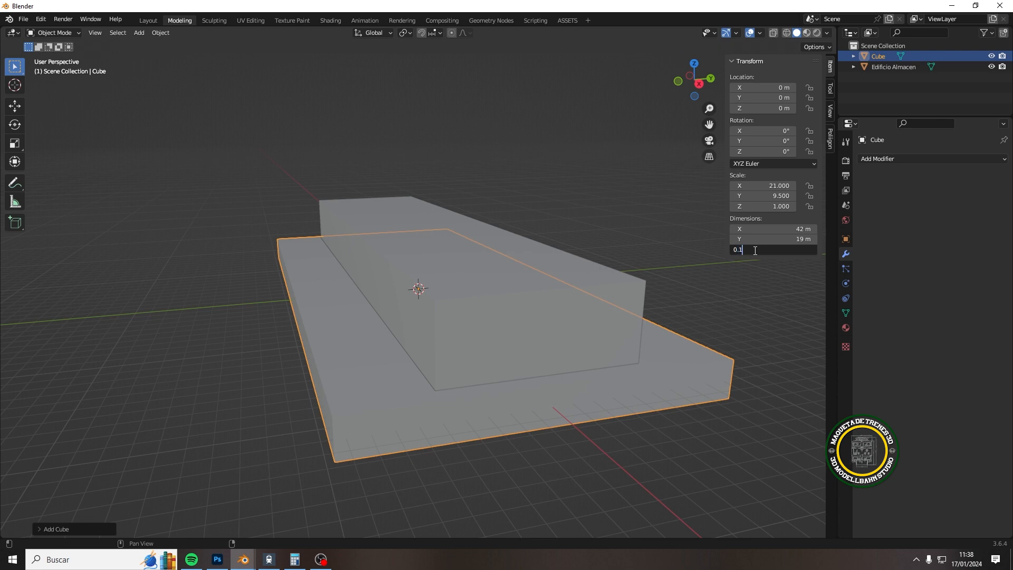
text(.1)
key(Return)
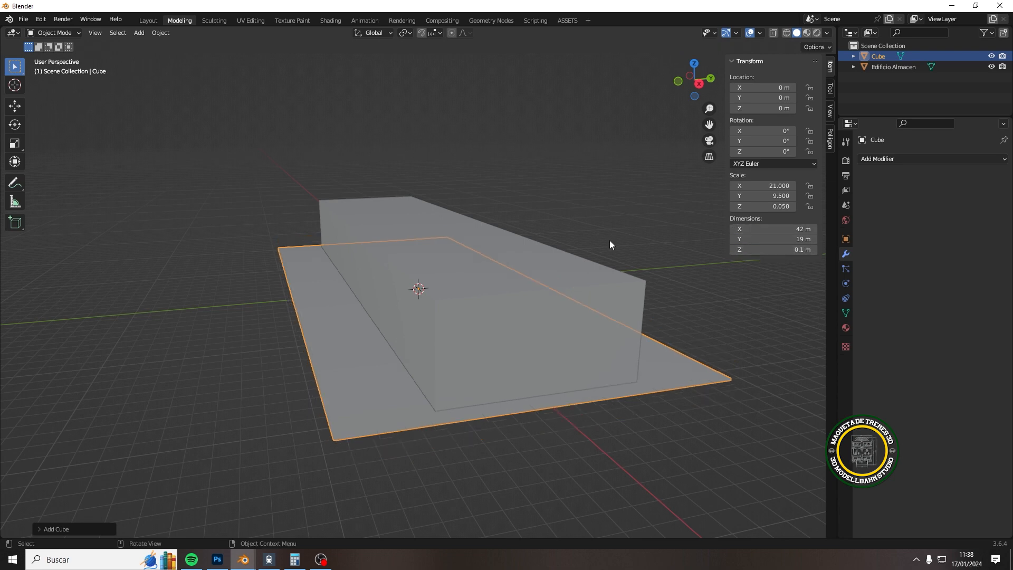
Step: Set the new cube's Z dimension to 0.2 m to form a thin roof slab
middle_drag(609, 240, 578, 289)
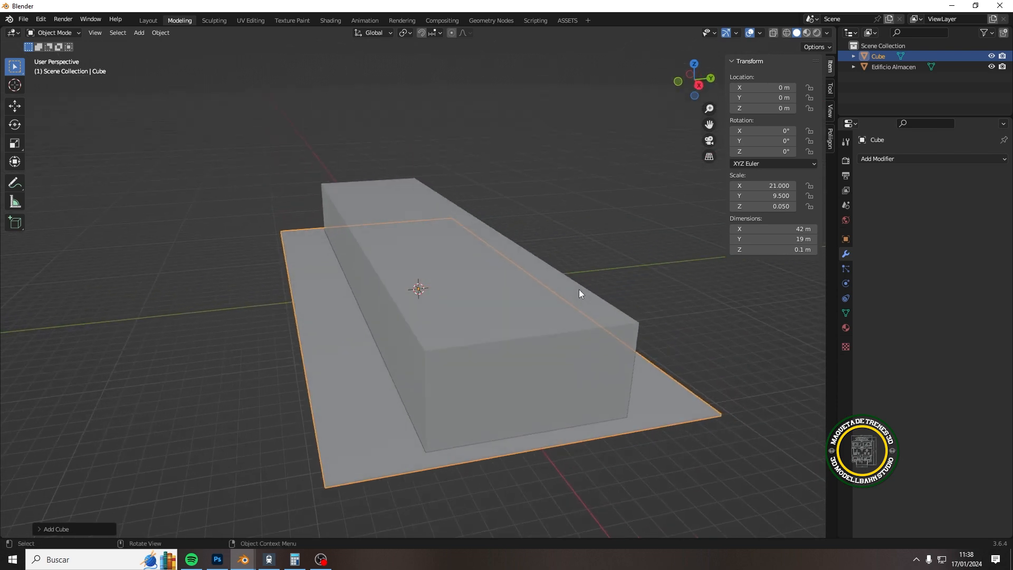
click(778, 250)
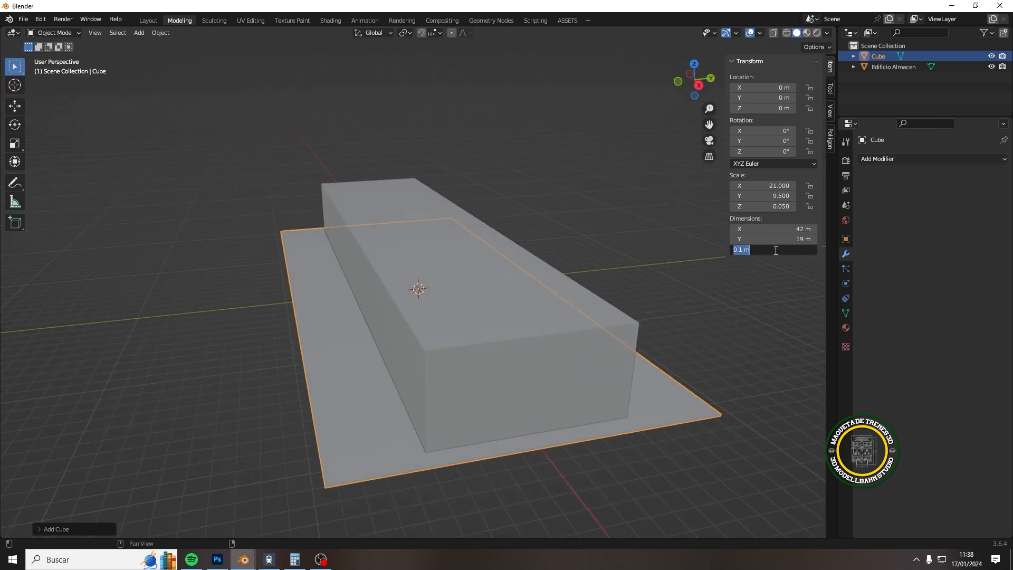
text(0.2)
key(Return)
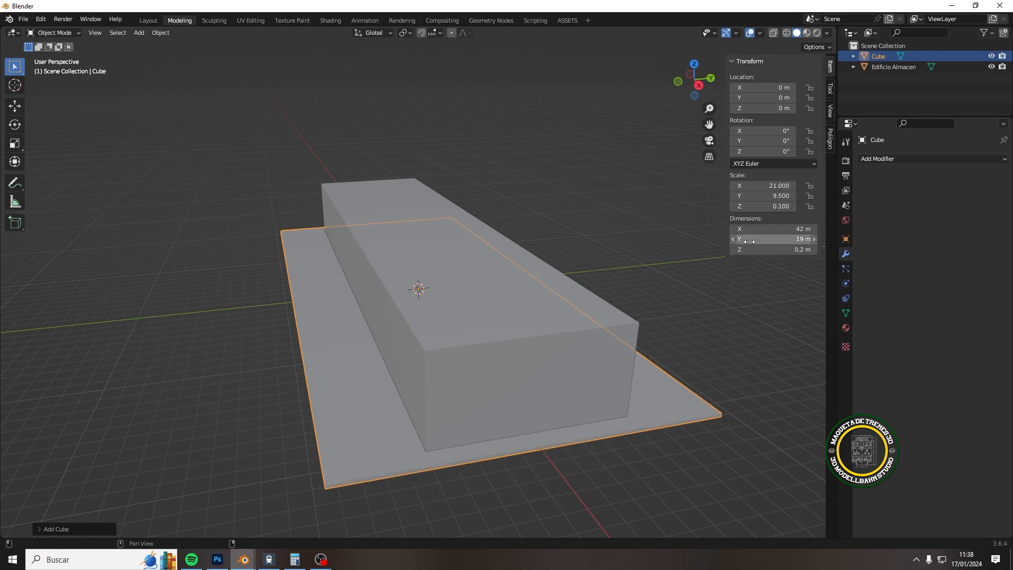
Step: In front view, raise the slab along the Z axis to about 5.08 m so it sits on top of the building
middle_drag(627, 289, 597, 301)
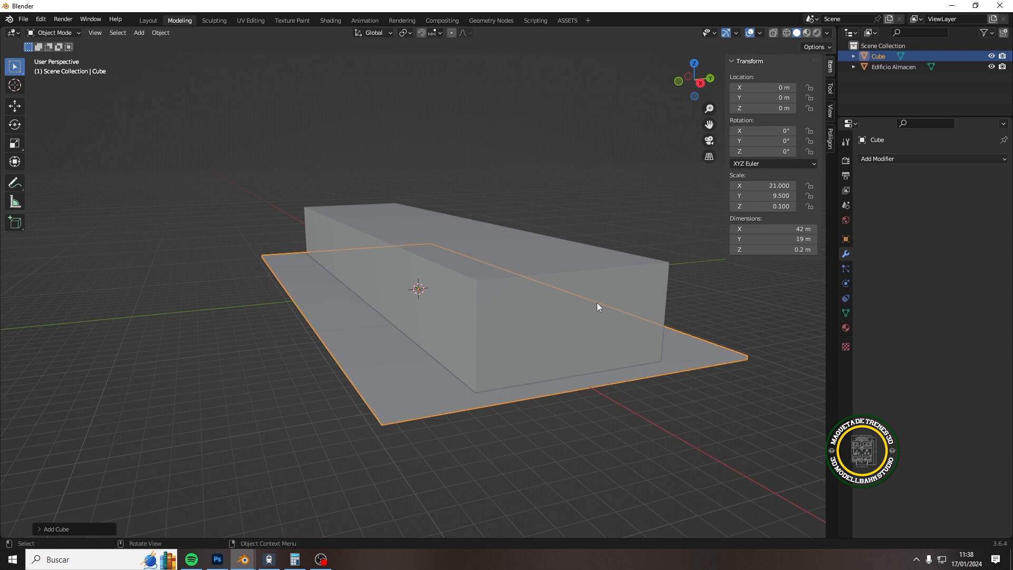
alt+middle_drag(597, 302, 489, 346)
key(KP_1)
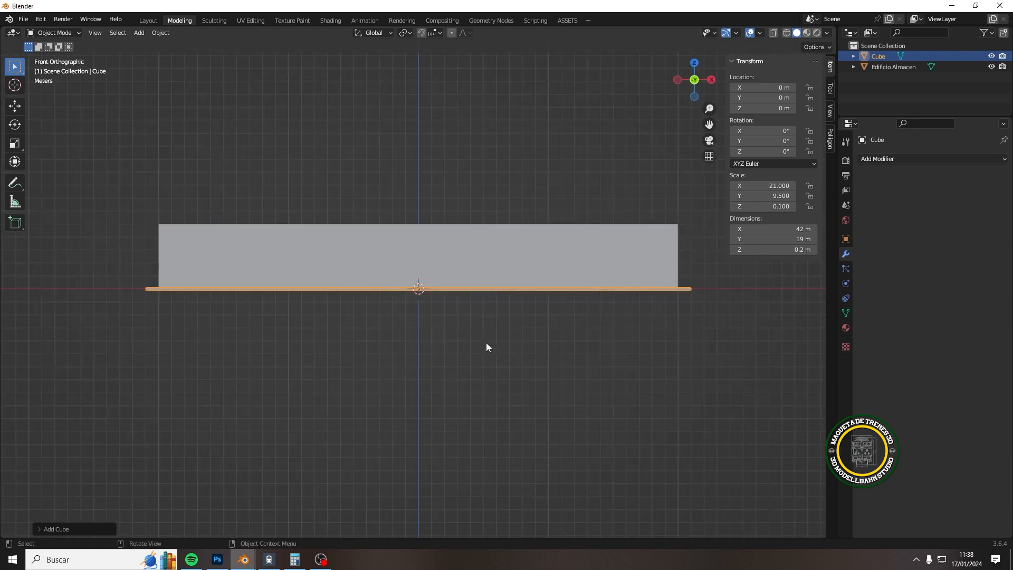
scroll(392, 185, up, 5)
scroll(392, 182, down, 2)
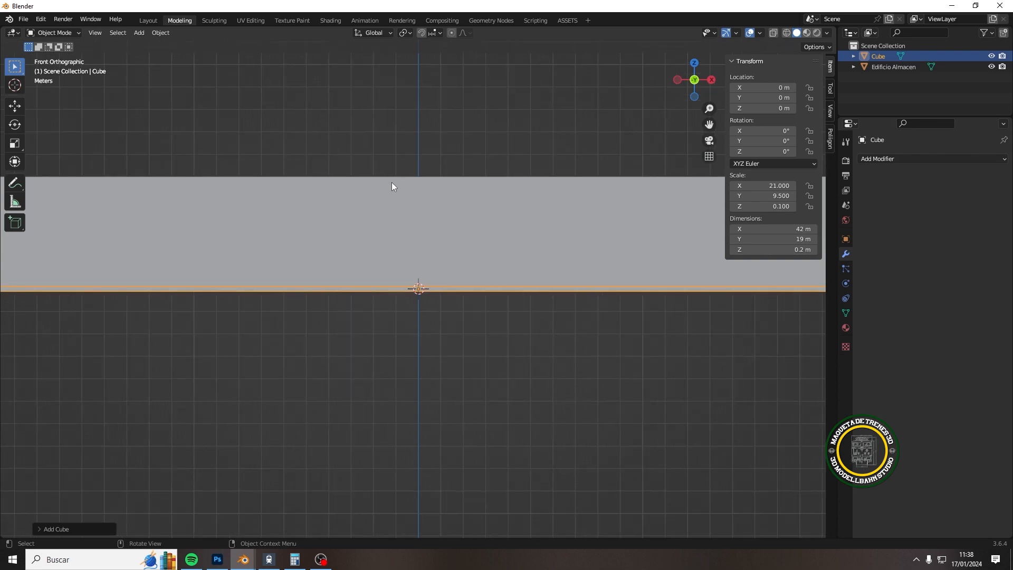
key(g)
key(y)
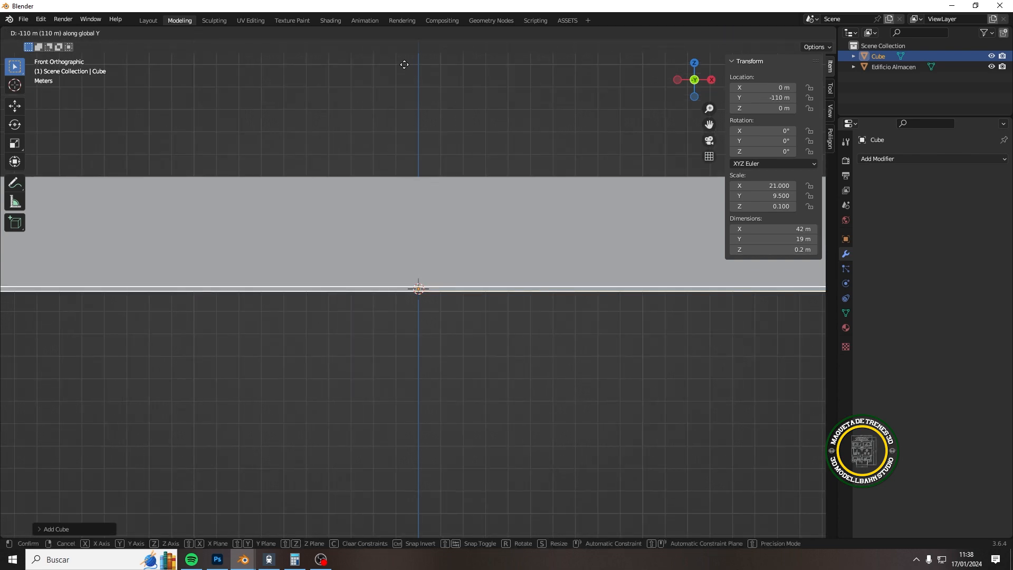
key(z)
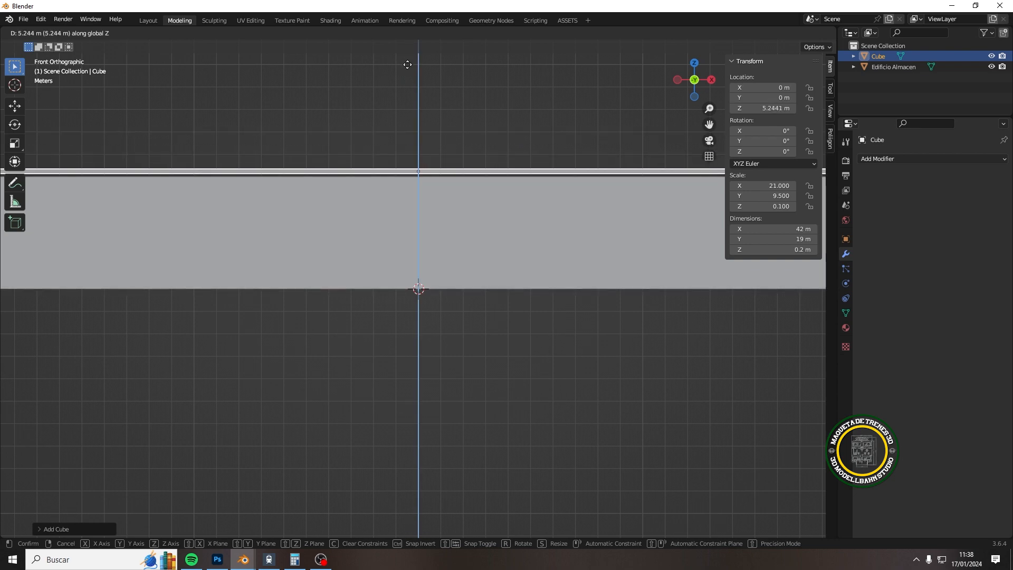
click(407, 68)
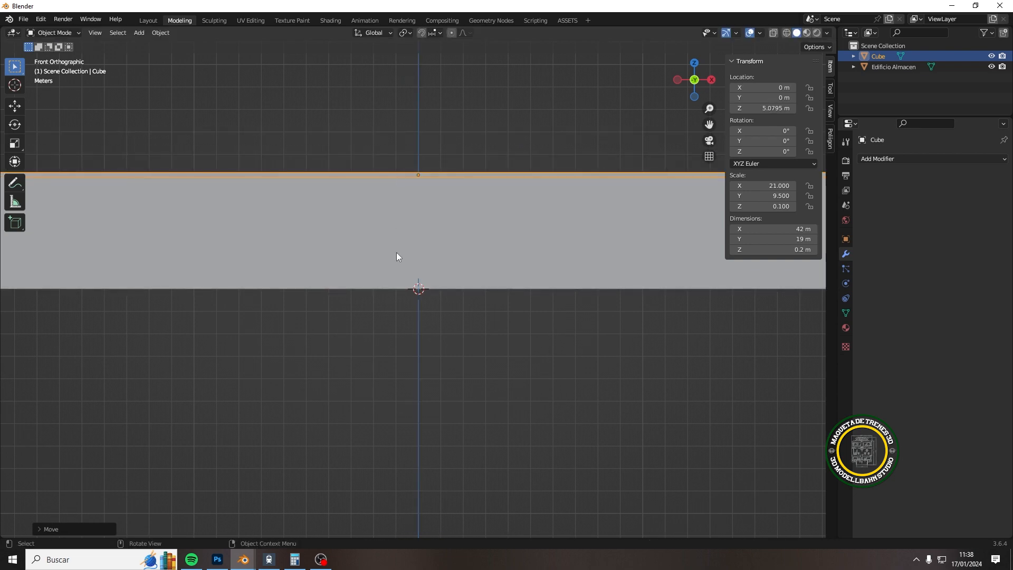
middle_drag(397, 257, 335, 263)
scroll(305, 278, down, 3)
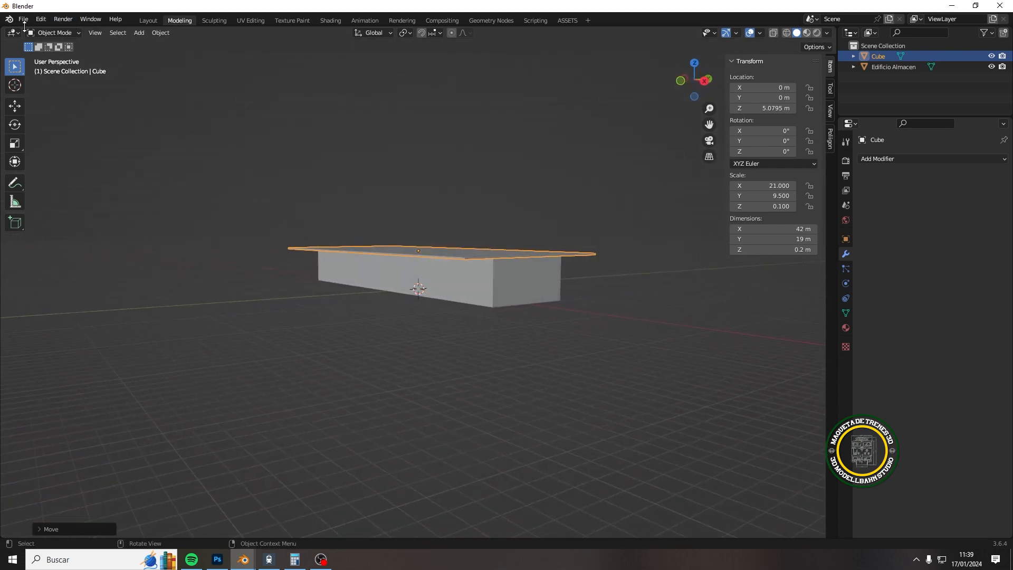
Step: Start saving the project under a new name and browse to the Edificaciones ferroviarias\Almacen mercancias folder
click(24, 20)
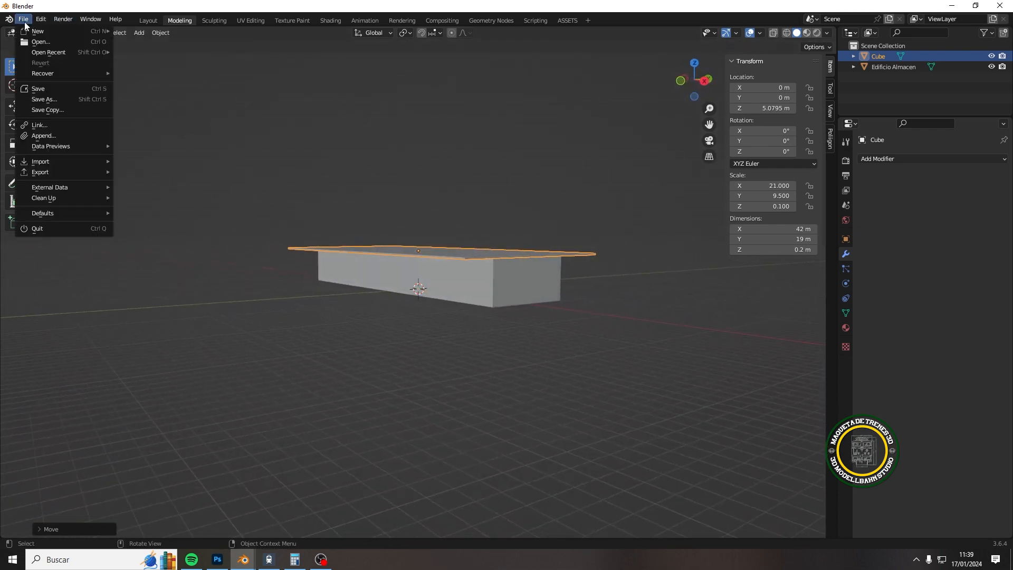
click(54, 101)
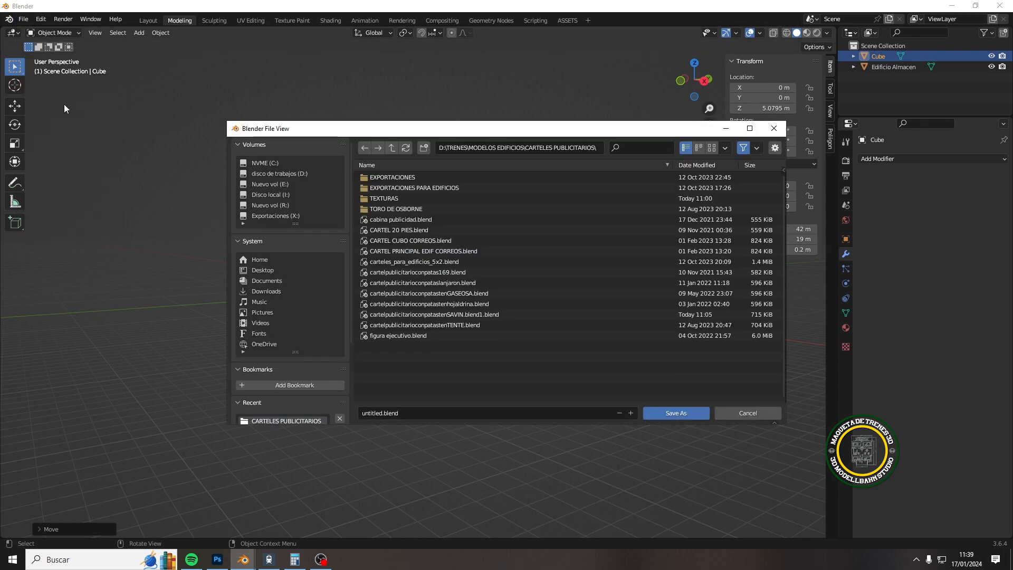
click(393, 149)
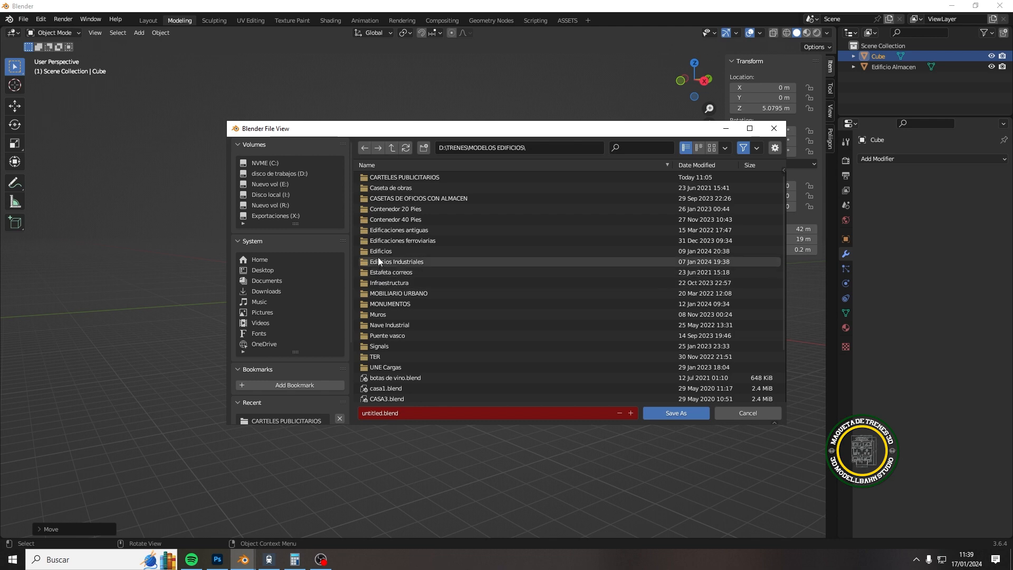
click(381, 239)
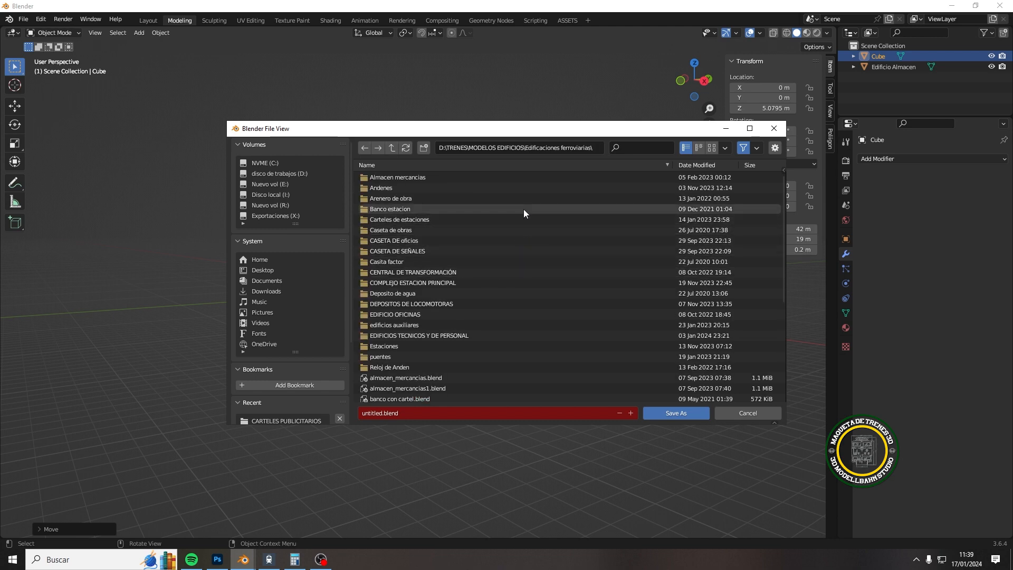
click(400, 178)
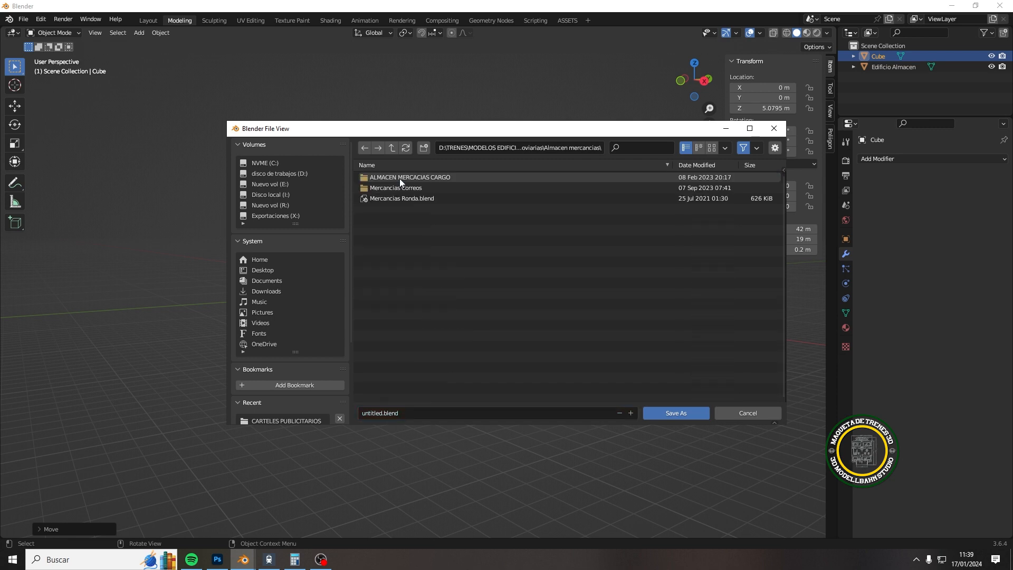
Step: Create a folder named ALMACEN DE RECAMBIOS inside Almacen mercancias
click(424, 149)
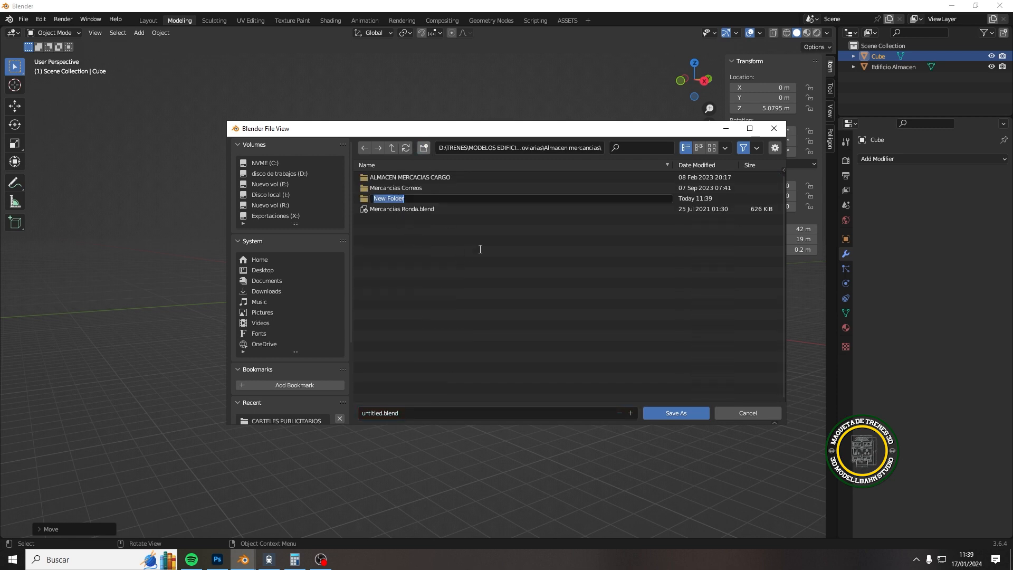
text(a)
key(BackSpace)
text(ALMACEN DE RECAMBIOS)
key(Return)
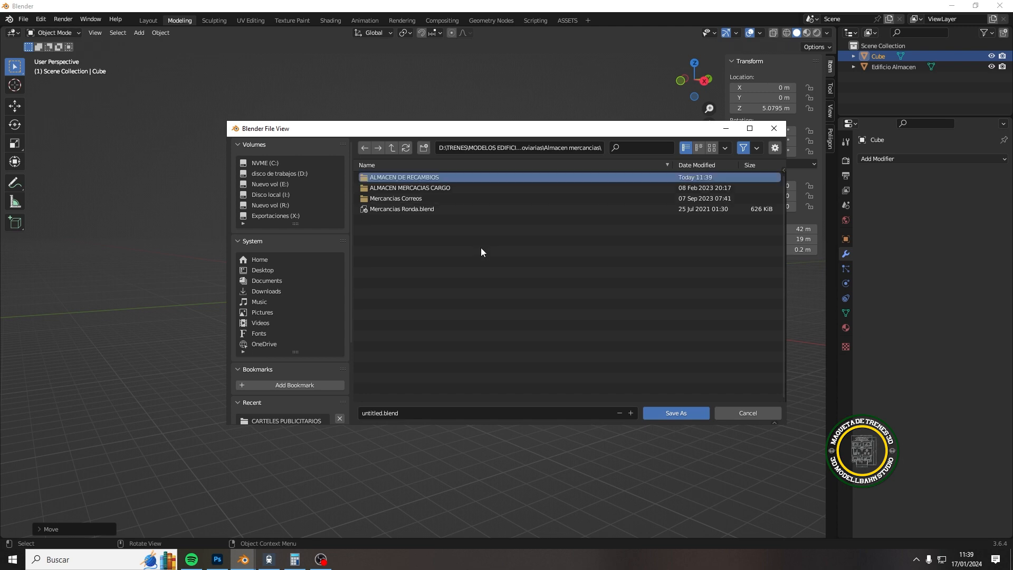
Step: Save the project in the ALMACEN DE RECAMBIOS folder as ALMACEN DE RECAMBIOS.blend
double_click(493, 178)
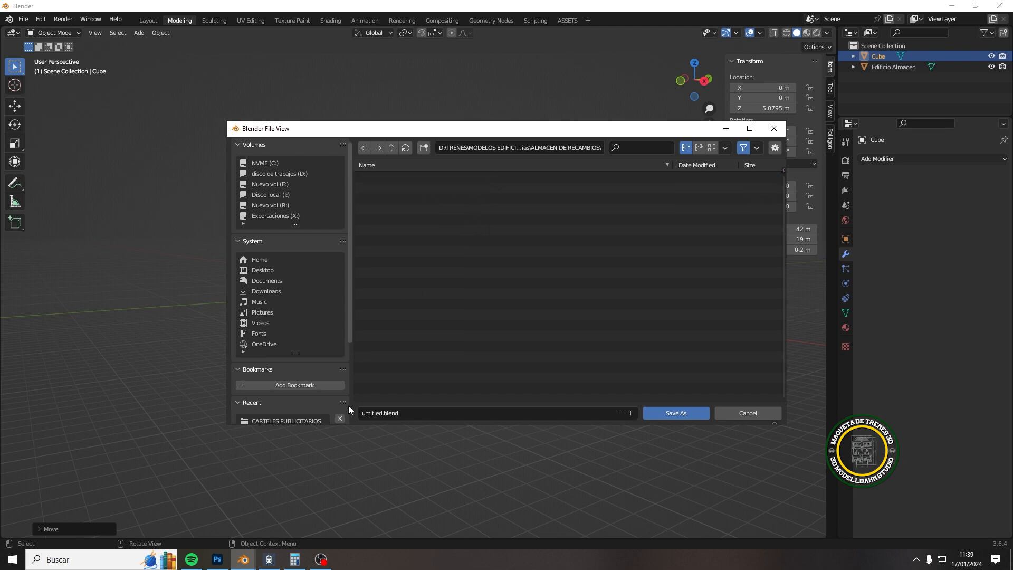
click(406, 413)
text(RECAMBIOS)
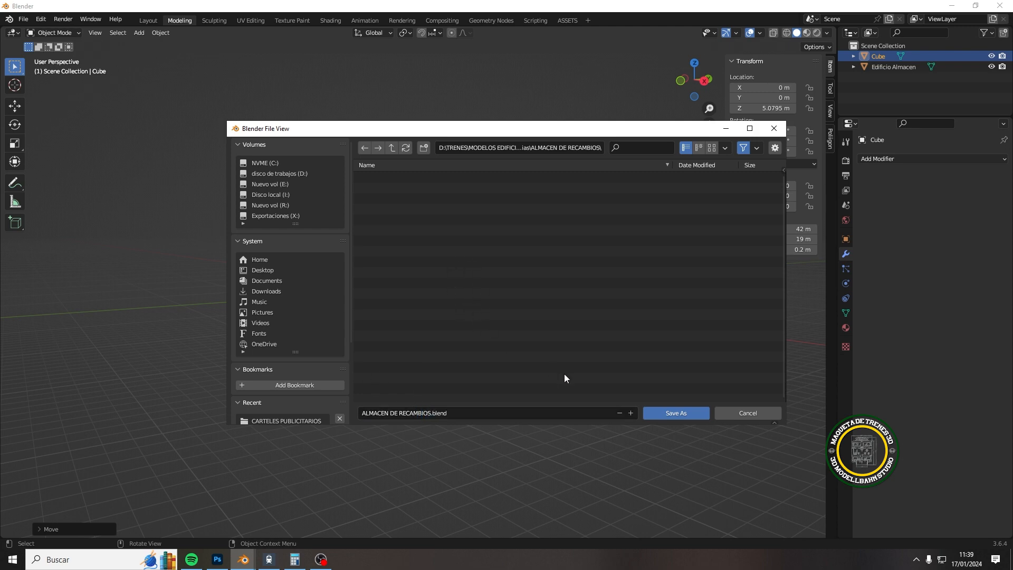
click(687, 417)
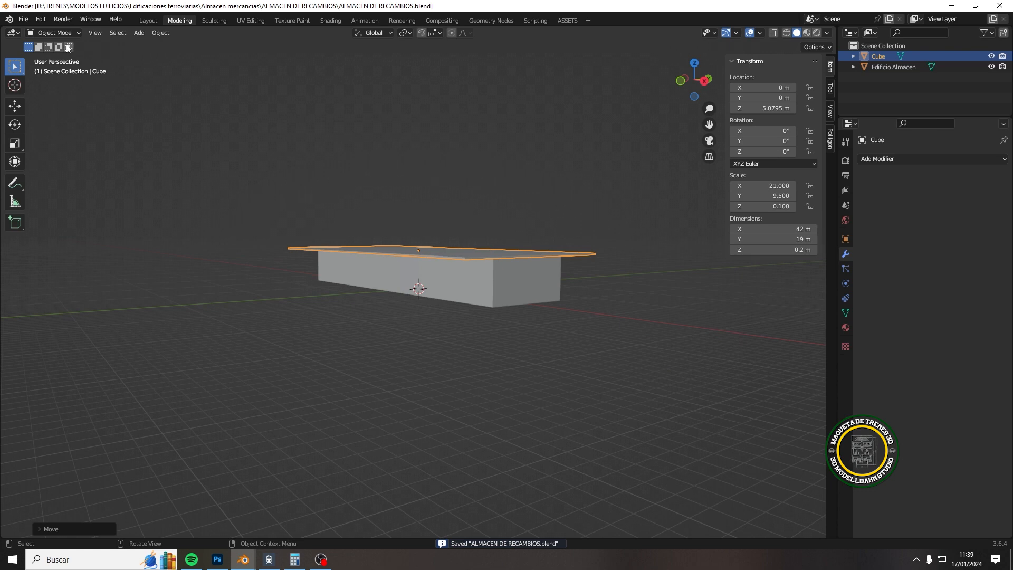
Step: Export the model as a glTF Binary file named ALMACEN DE RECAMBIOS.glb in the same folder
click(24, 20)
mouse_move(77, 165)
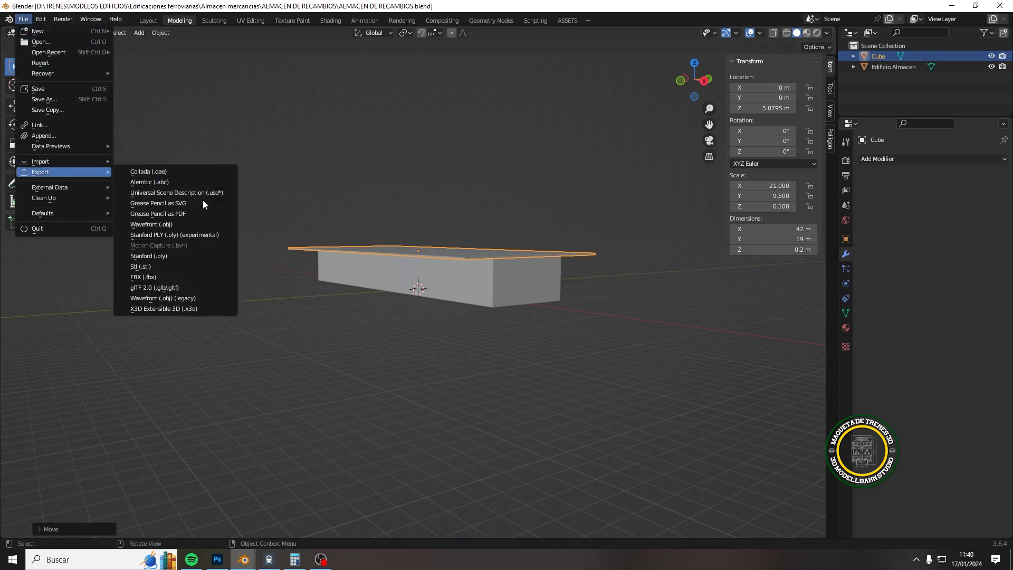
click(195, 287)
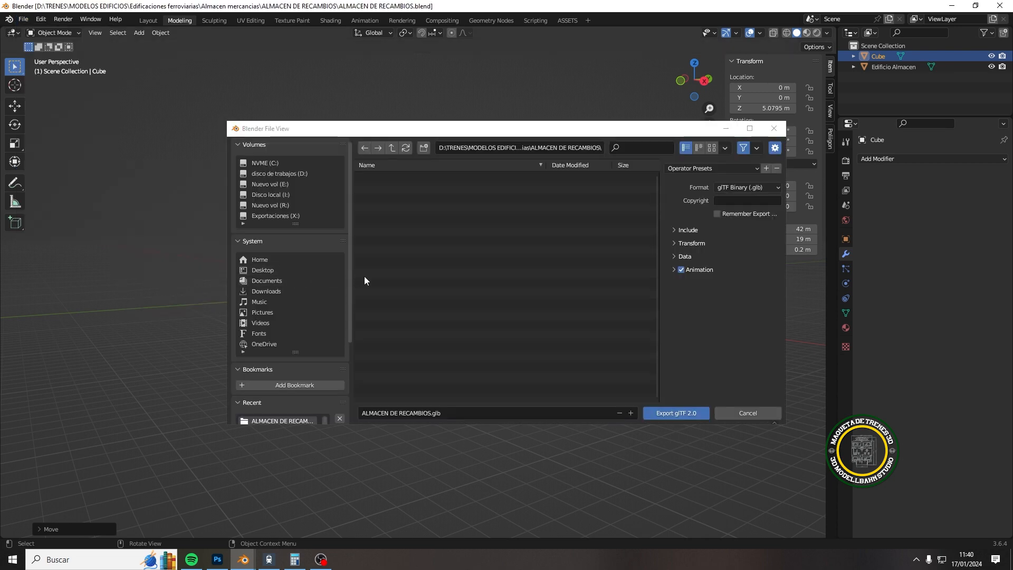
click(673, 416)
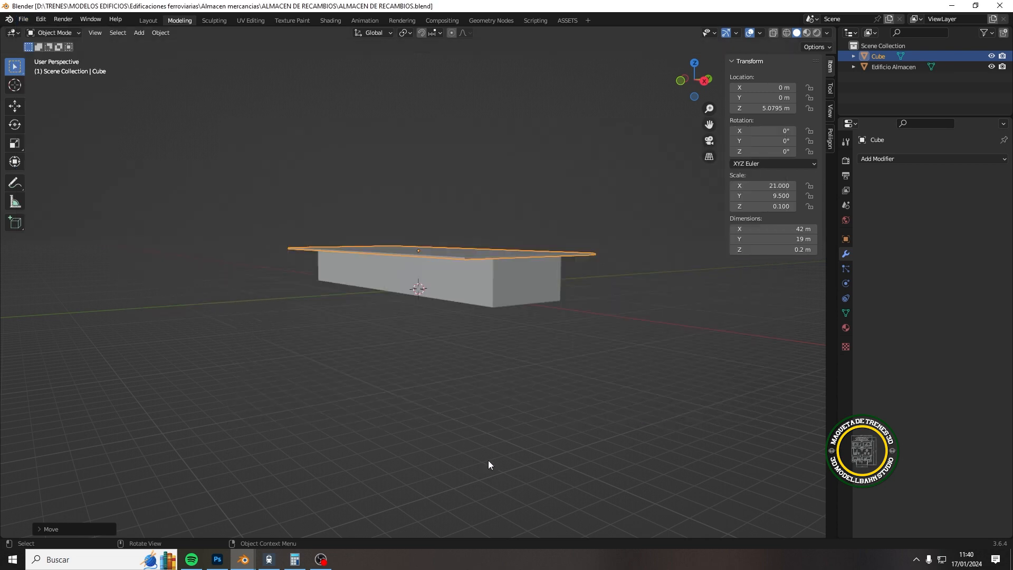
Step: Switch to 3D Train Studio and start adding a new 3D model to the My 3D models catalog
click(269, 560)
right_drag(595, 288, 775, 182)
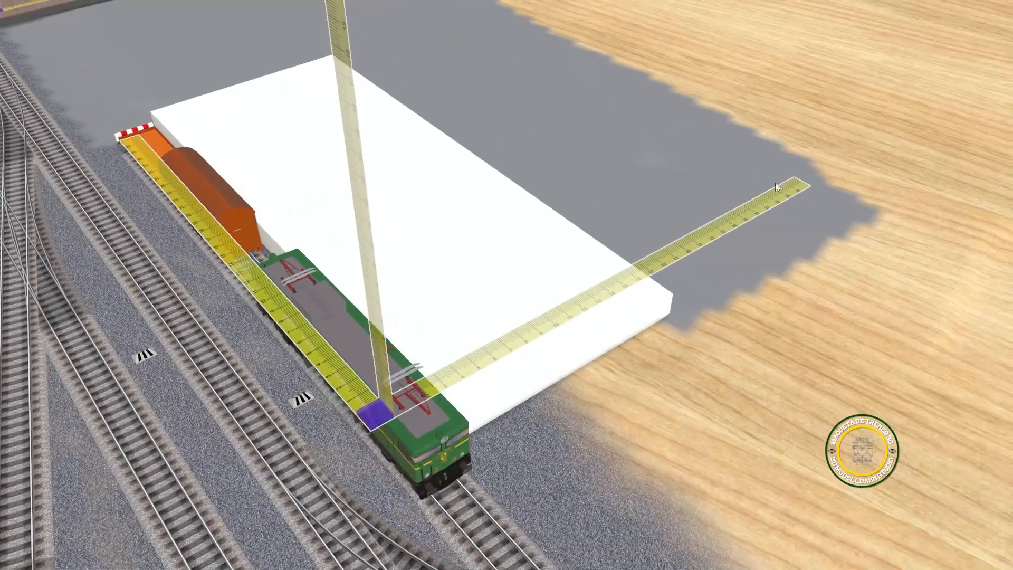
scroll(774, 183, down, 2)
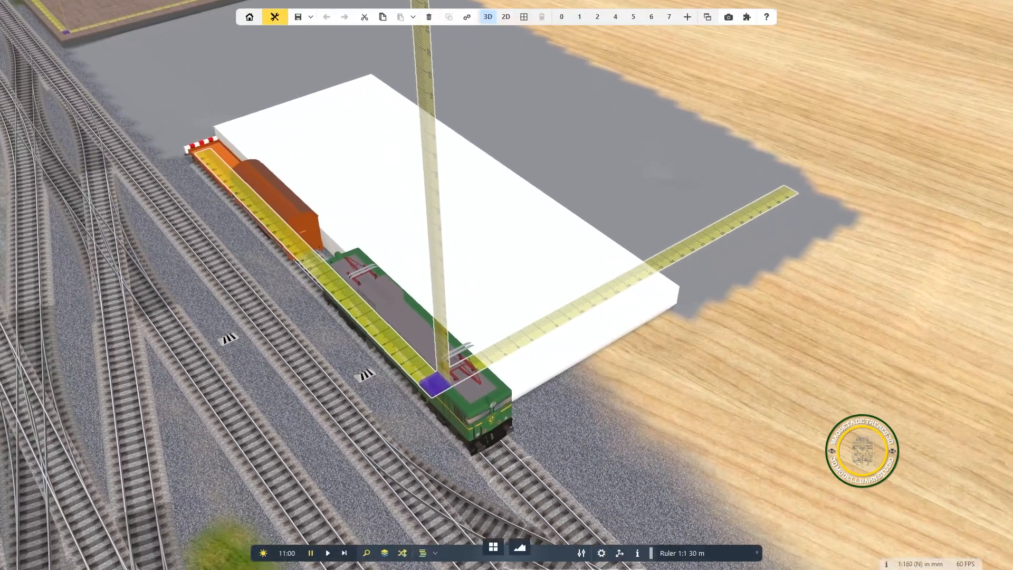
click(495, 549)
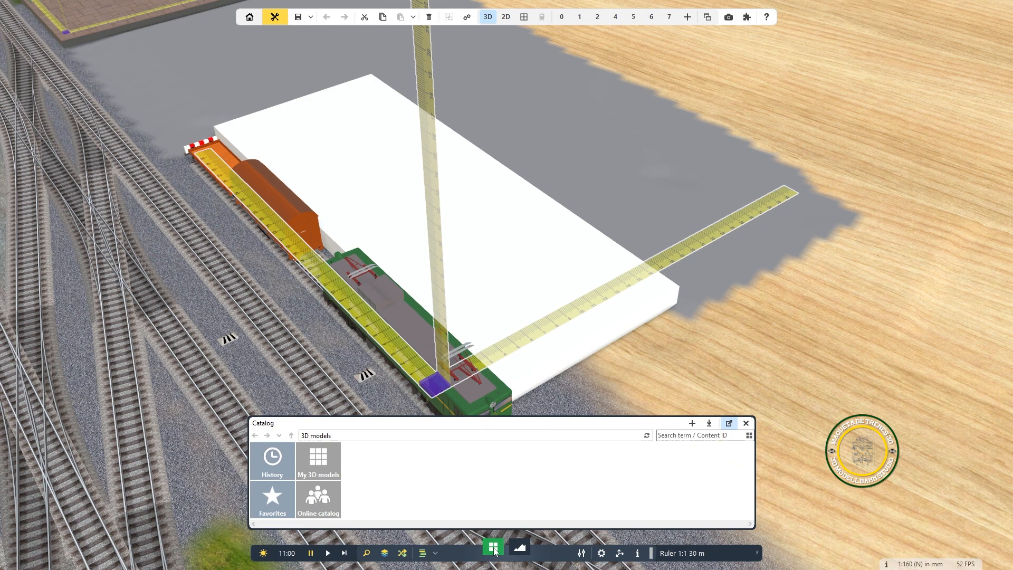
click(319, 470)
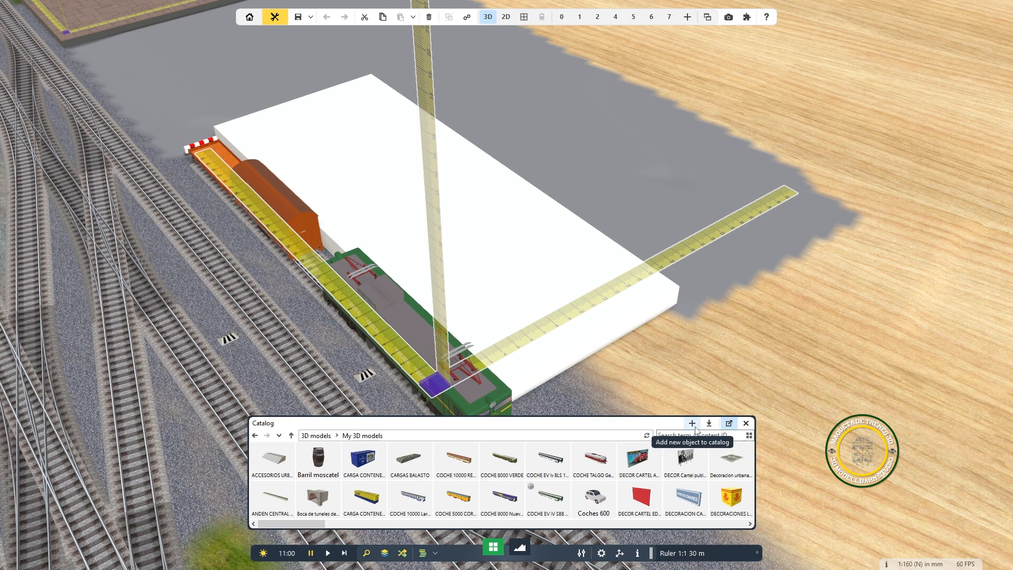
click(692, 424)
click(708, 437)
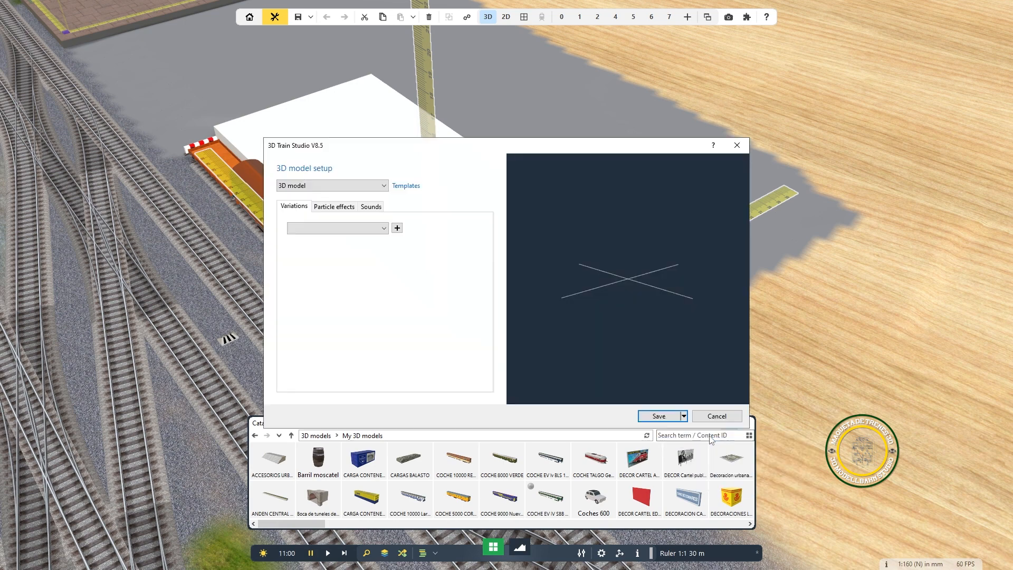
Step: Add the ALMACEN DE RECAMBIOS model file from its Almacen mercancias subfolder as a variation, at scale 1:1 in meters
click(397, 228)
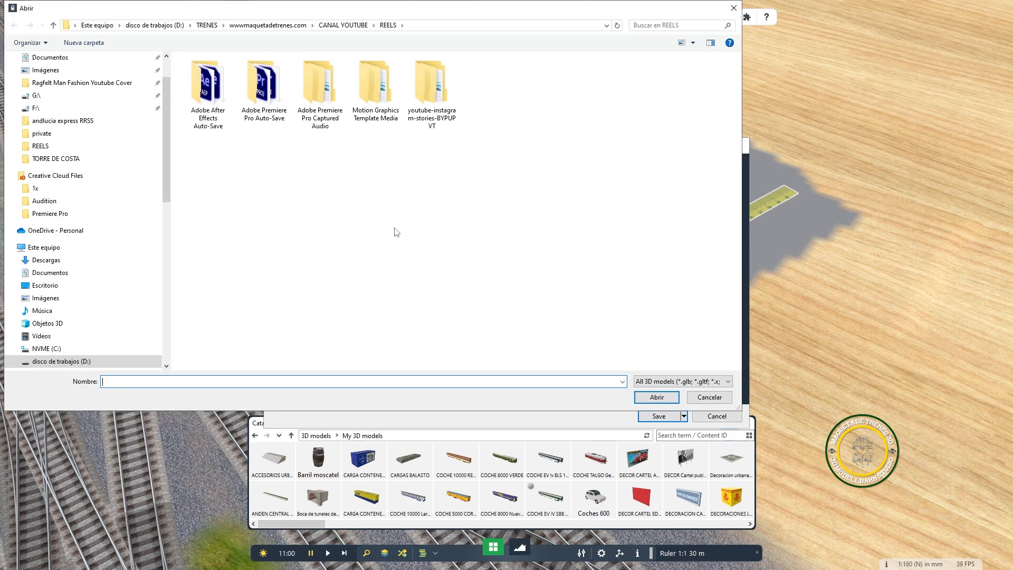
click(207, 25)
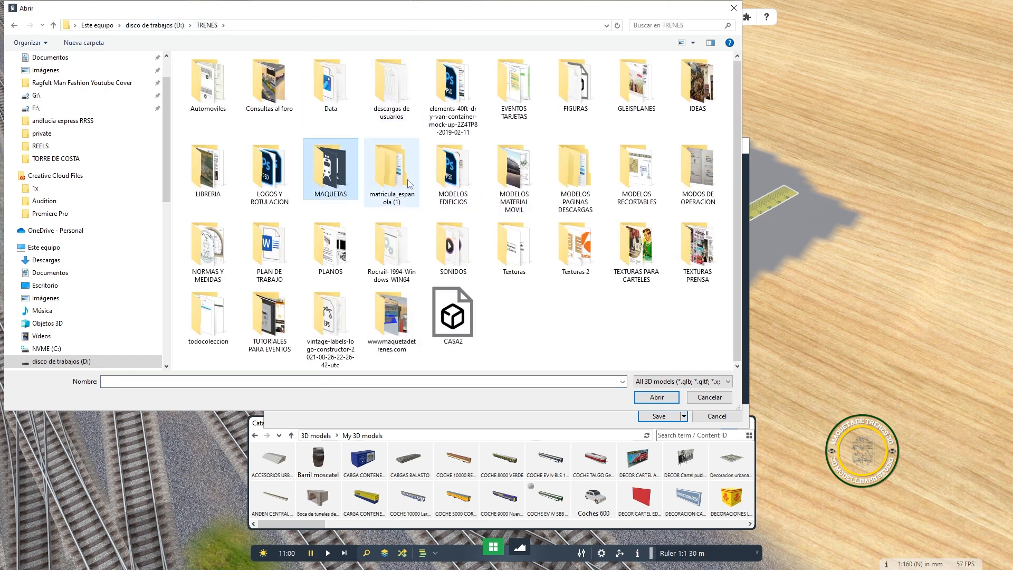
double_click(468, 177)
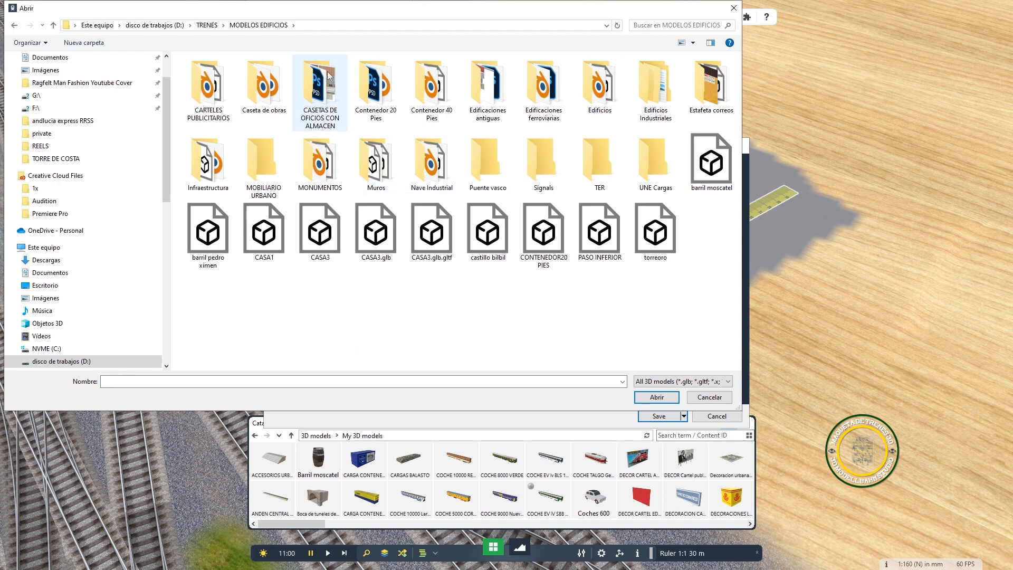
double_click(539, 105)
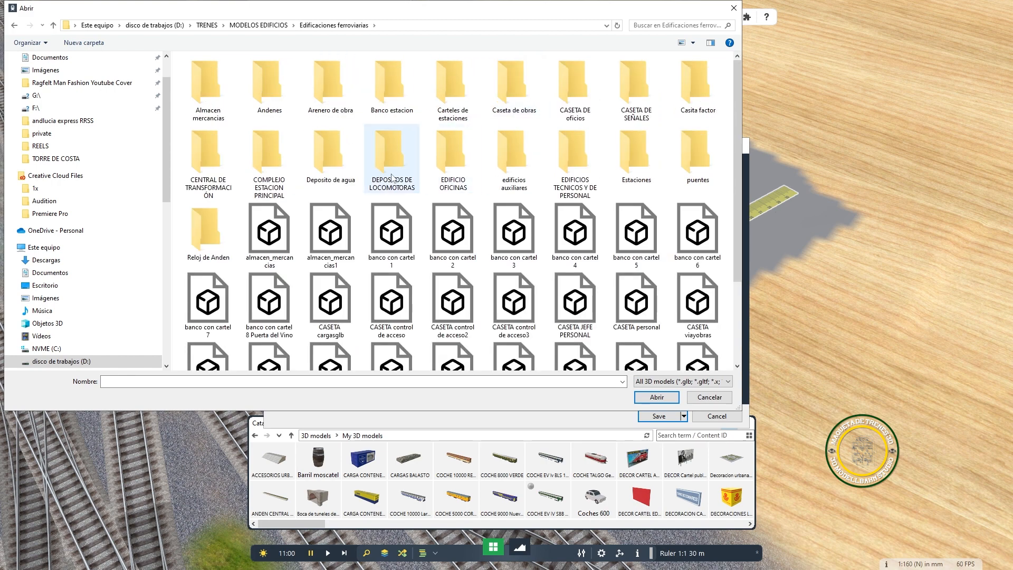
double_click(221, 87)
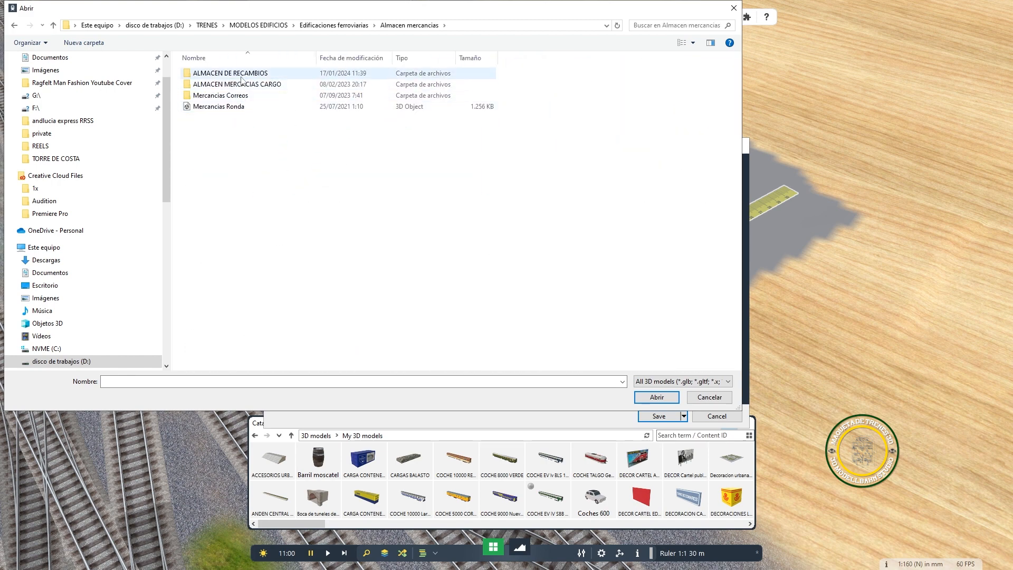
double_click(237, 75)
double_click(239, 75)
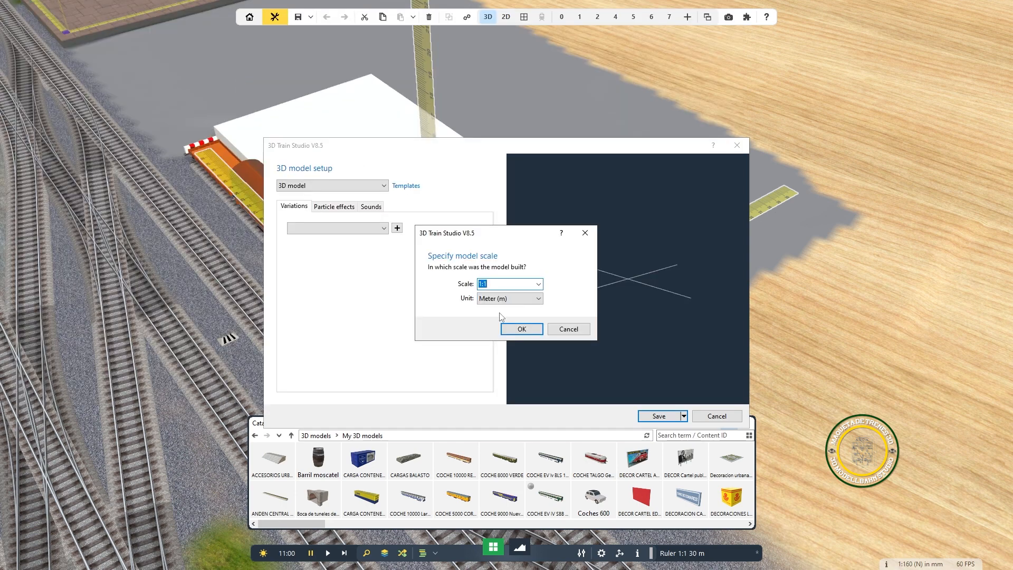
click(511, 330)
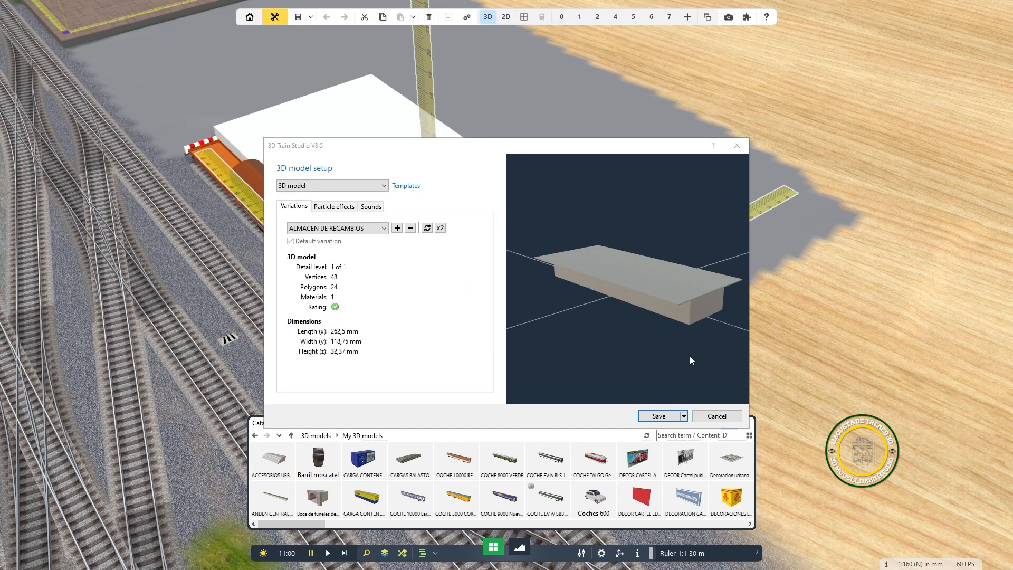
Step: Save the model to the catalog under the name EDIFICIO FERROVIARIO ALMACEN DE RECAMBIOS
click(664, 417)
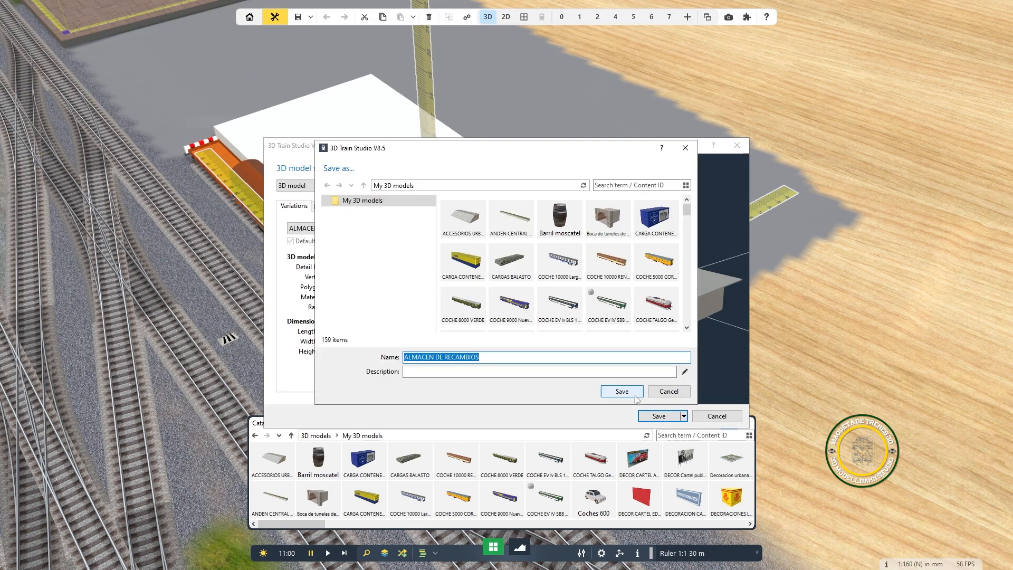
click(406, 358)
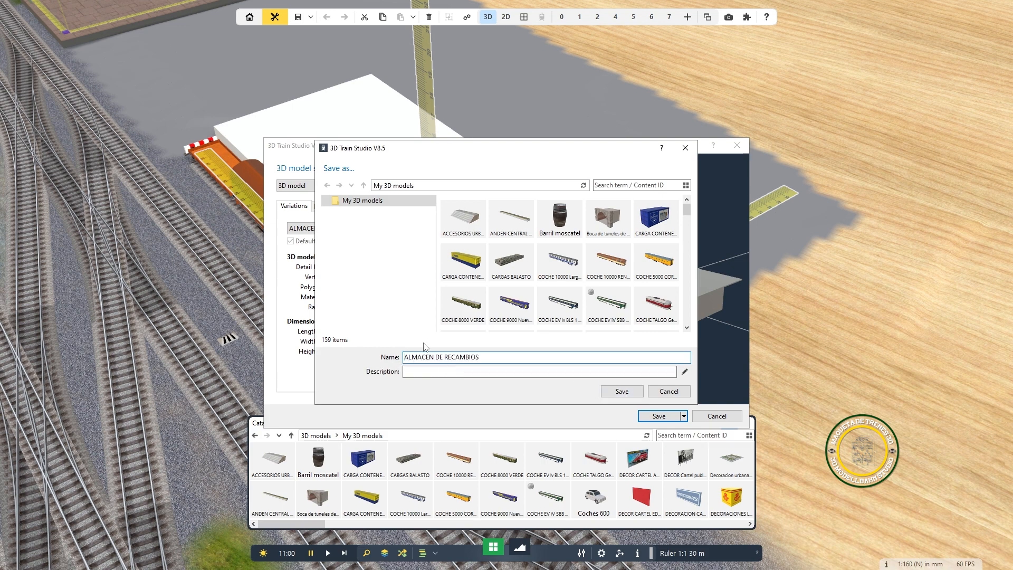
text(EDIFICIO FERROVIARIO)
key(Return)
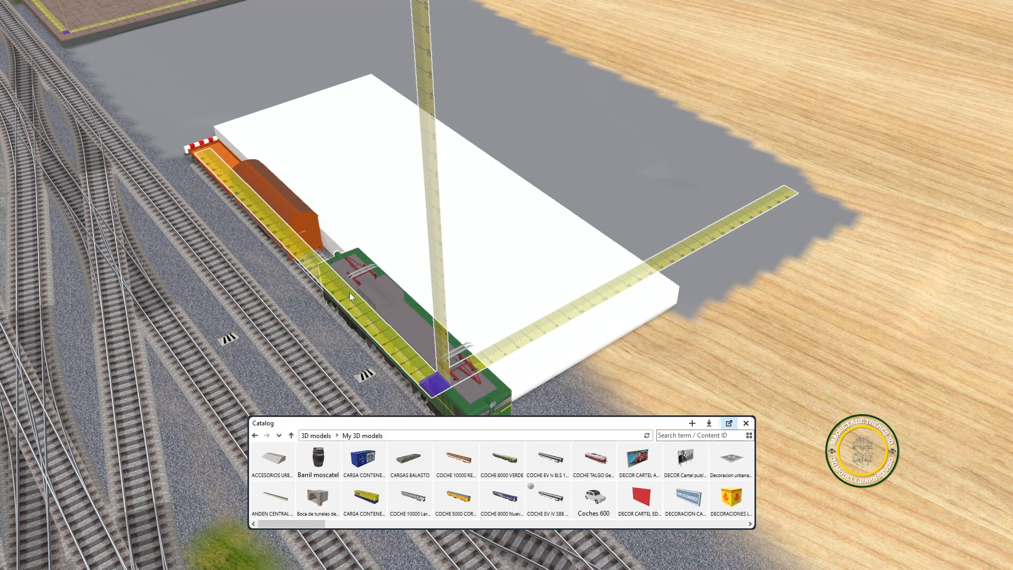
Step: Place the EDIFICIO FERROVIARIO ALMACEN DE RECAMBIOS model from the catalog onto the white platform box beside the train
scroll(611, 458, down, 4)
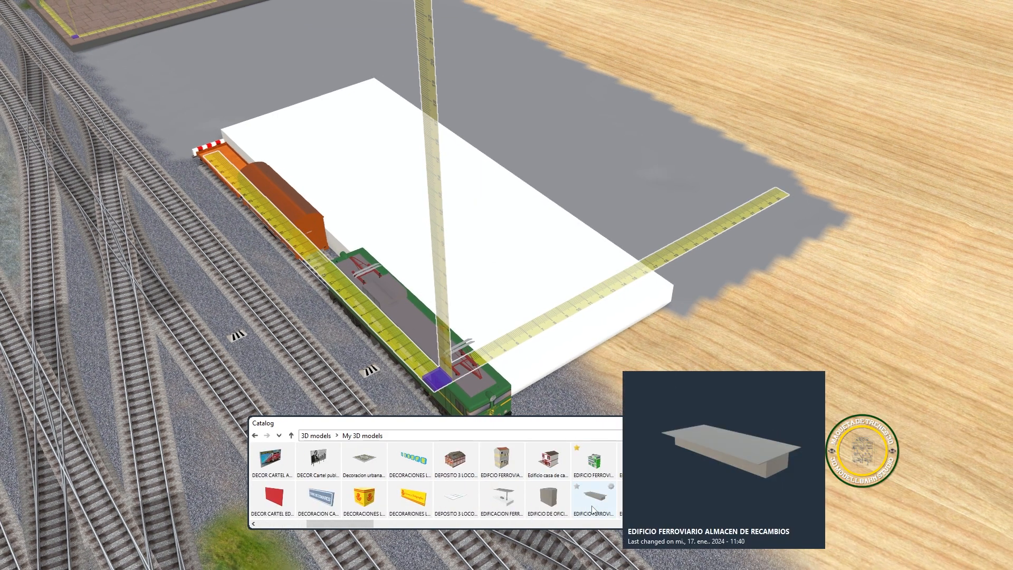
drag(596, 506, 447, 185)
right_drag(483, 202, 468, 255)
Step: Select the white platform box, close the catalog and examine the box's dimensions in its properties
click(456, 322)
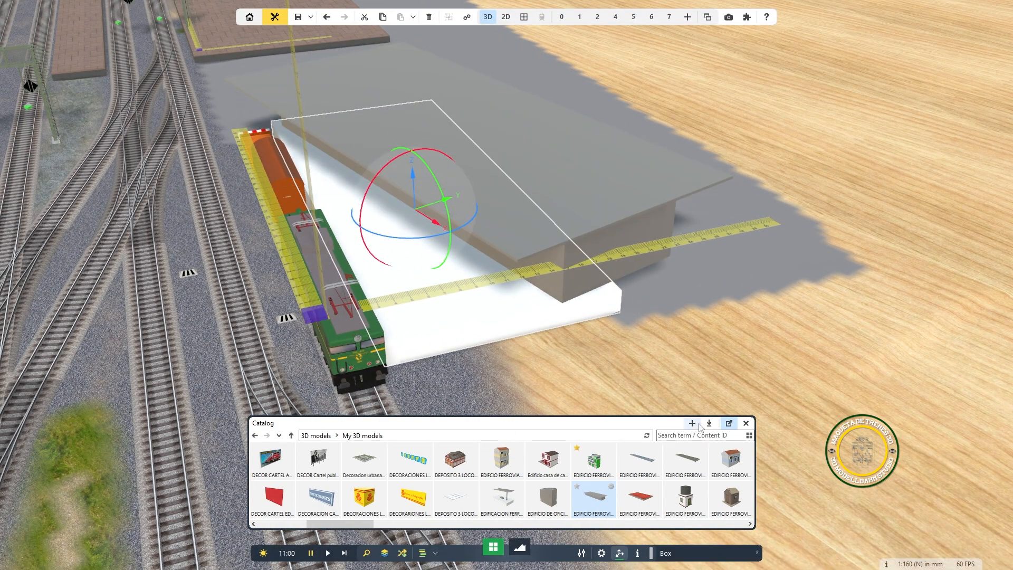
click(746, 424)
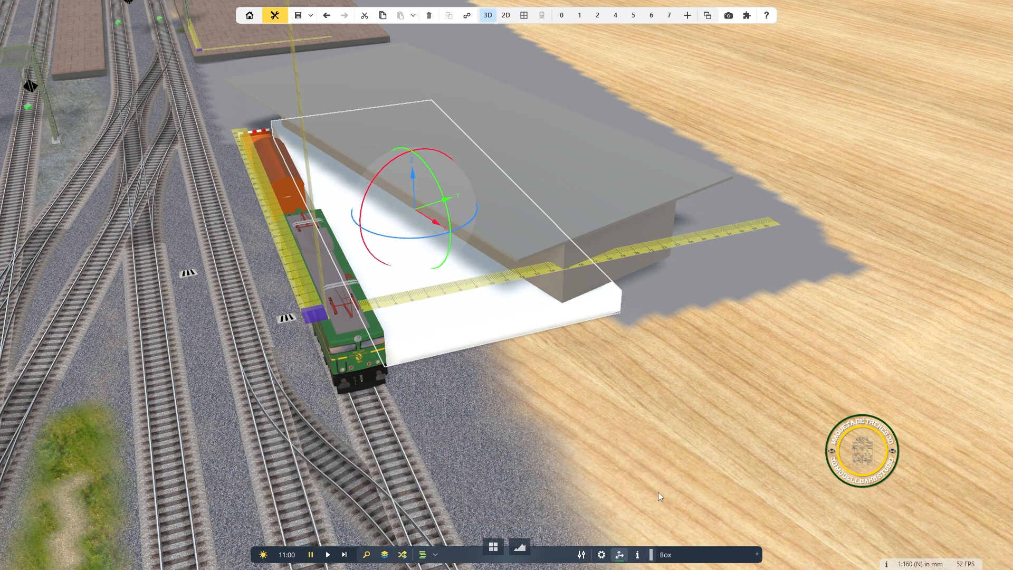
click(601, 553)
click(464, 313)
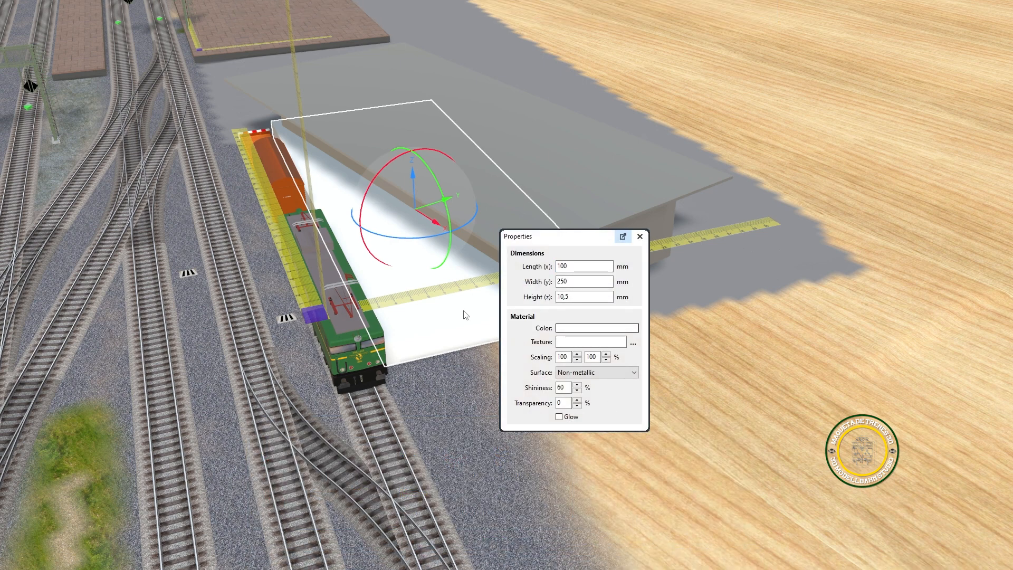
click(584, 294)
click(693, 339)
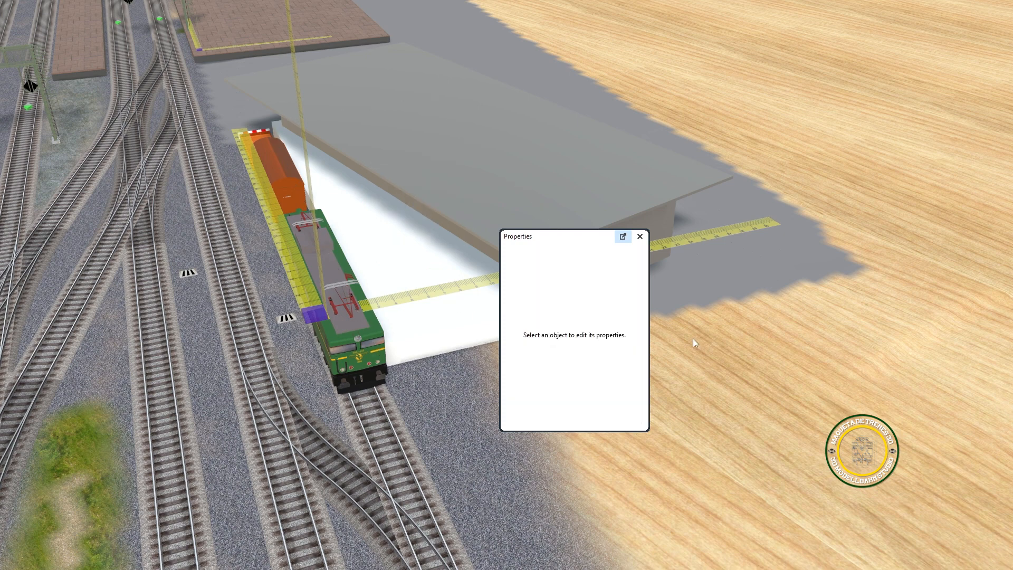
click(433, 334)
click(640, 236)
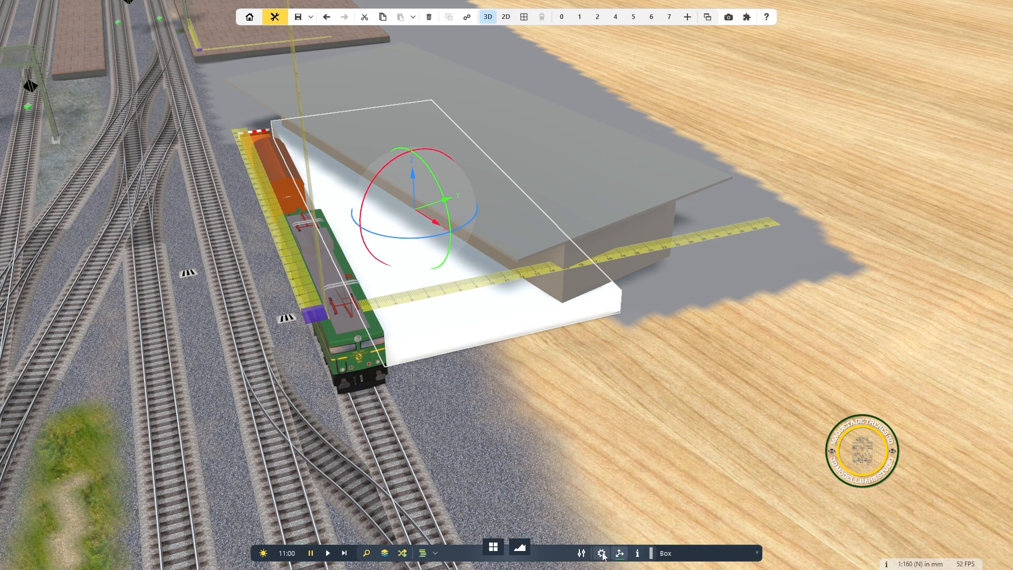
click(602, 553)
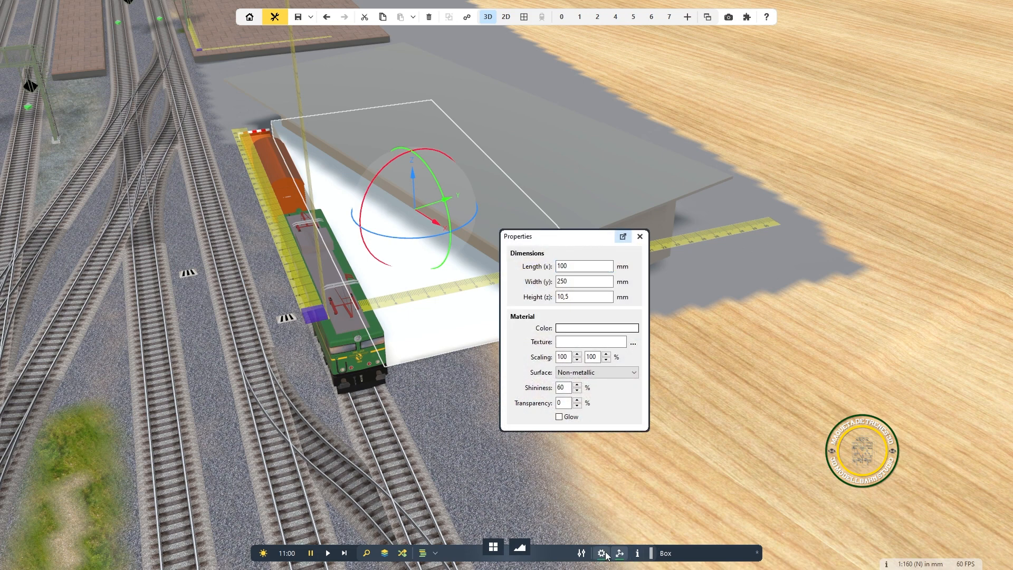
Step: Open the white platform box's positioning values and select its Z rotation value for copying
click(602, 553)
click(621, 553)
click(621, 553)
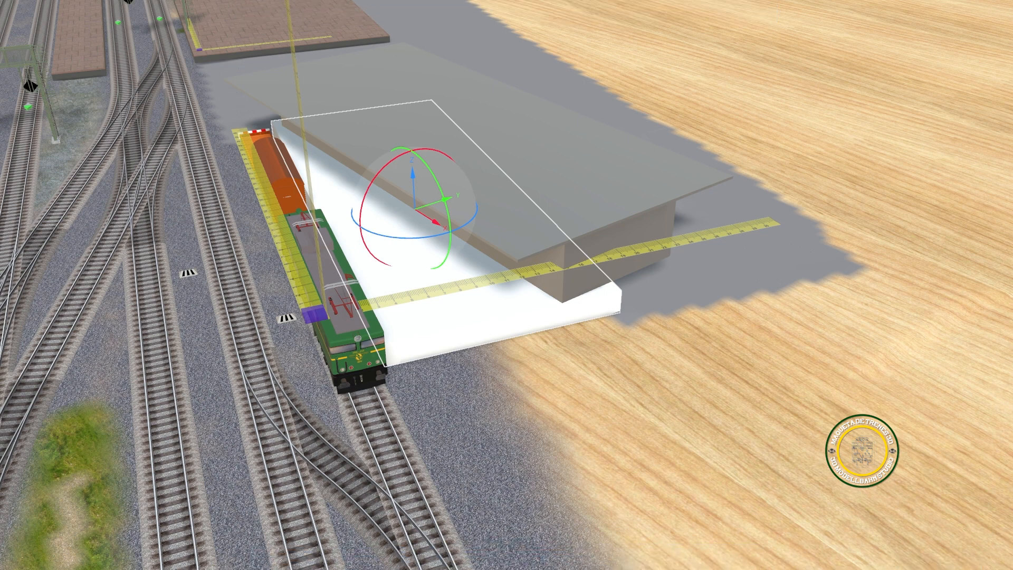
drag(1012, 236, 802, 146)
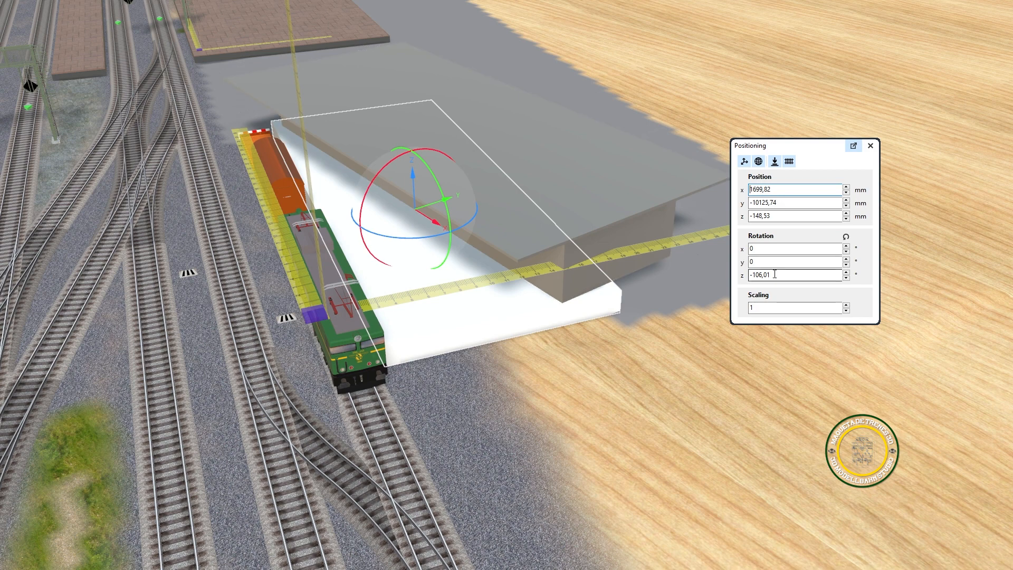
drag(779, 274, 731, 274)
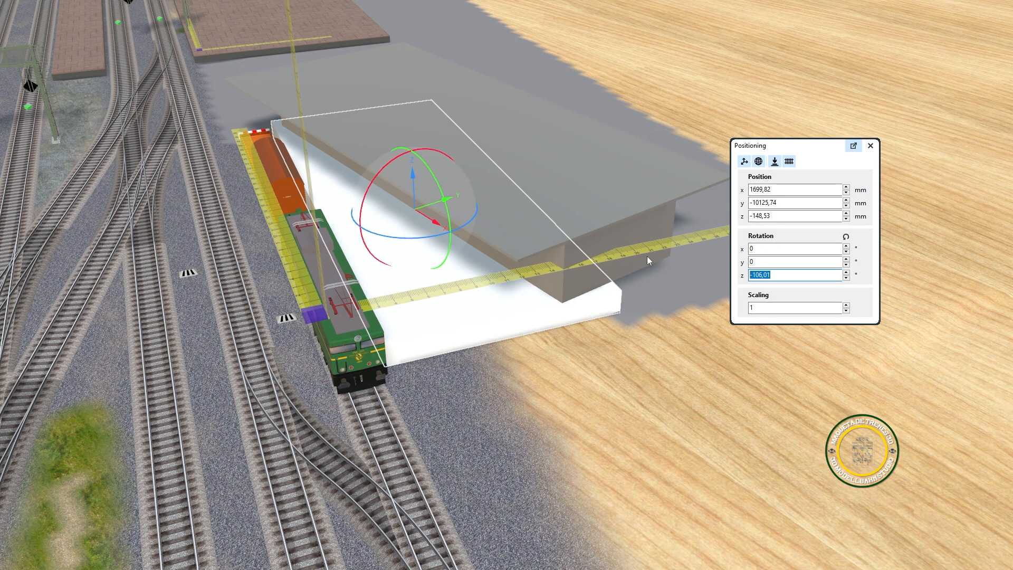
Step: Apply the platform box's Z rotation of -106,01° to the warehouse and add 90° to make it -16,01°
text(0)
key(Return)
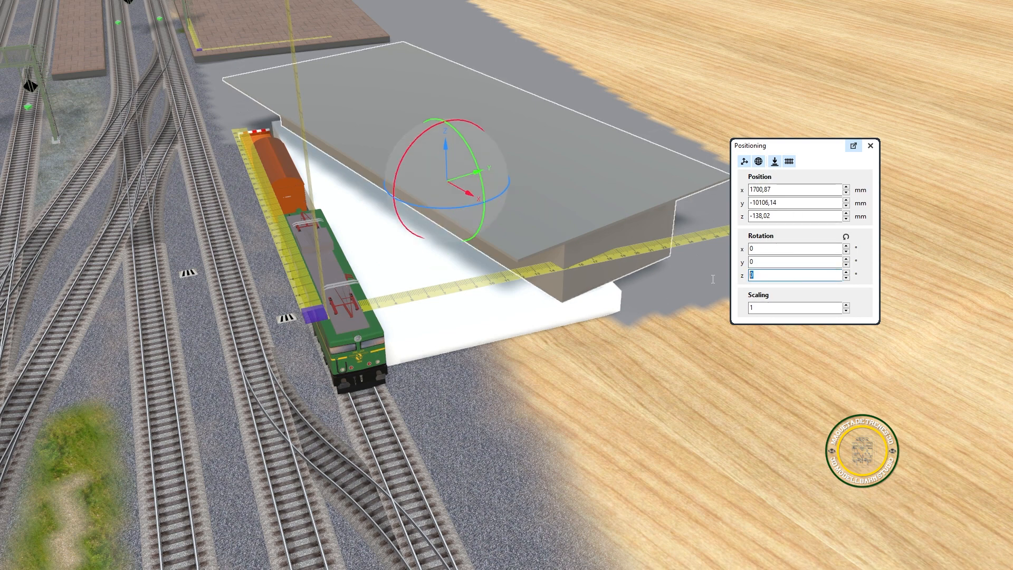
key(ctrl+z)
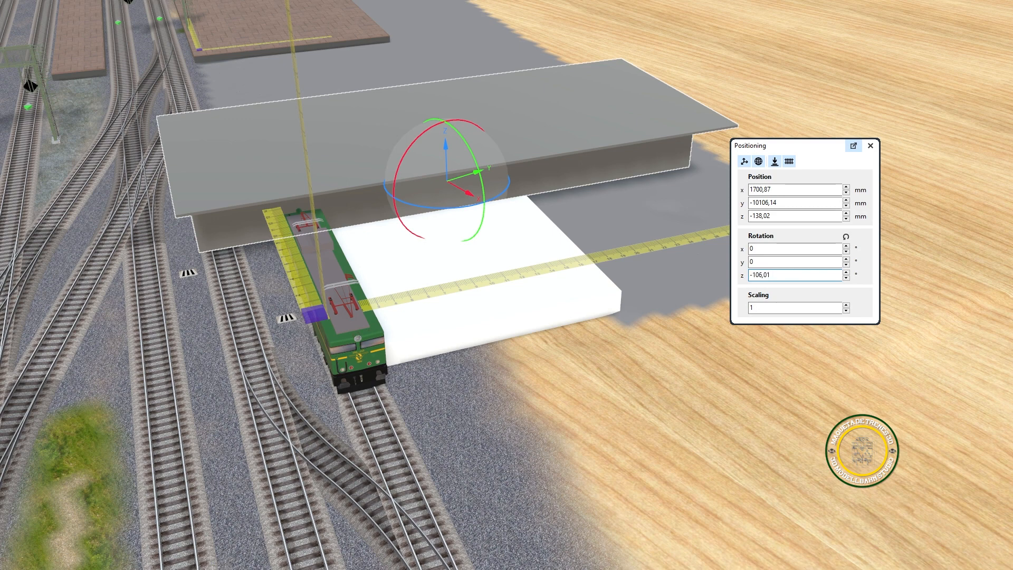
text(+ 90)
key(Return)
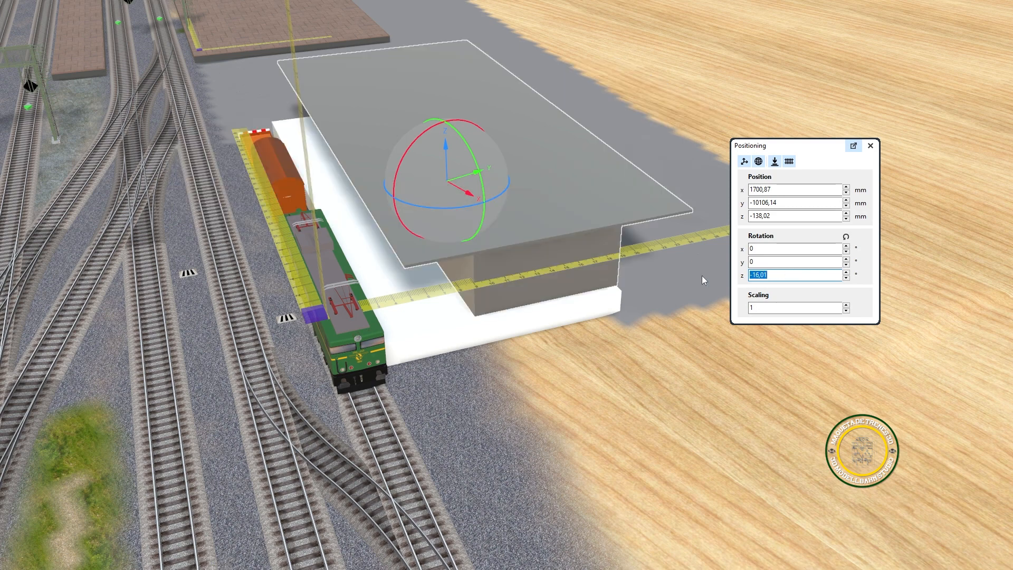
Step: Move the warehouse over the white platform box to X 1698,54 and Y -10125,64 mm and check the roof overhang against the train
drag(463, 177, 429, 191)
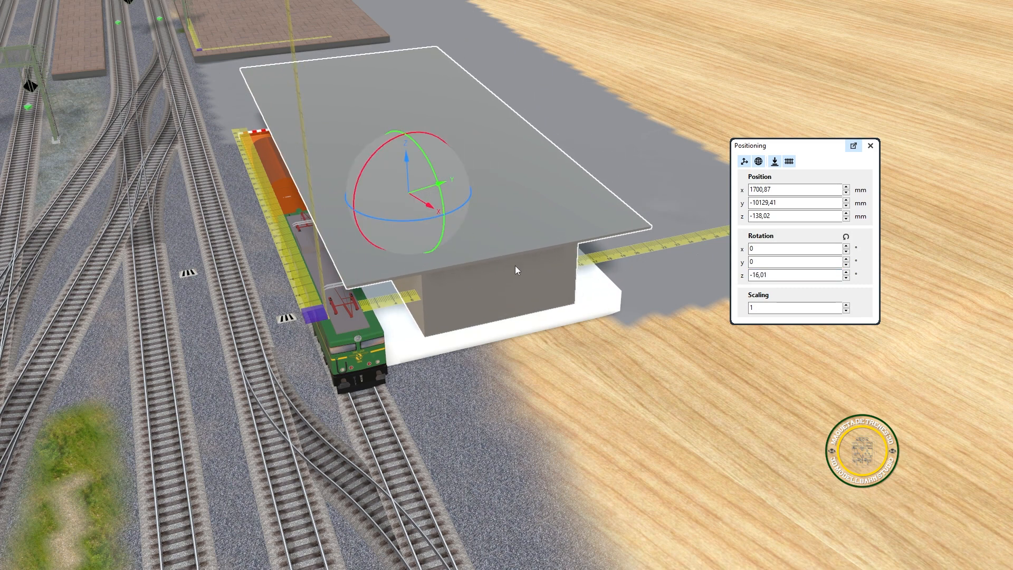
mouse_move(516, 271)
mouse_down()
mouse_move(491, 280)
mouse_move(507, 270)
mouse_up()
right_drag(508, 270, 494, 185)
drag(481, 182, 498, 189)
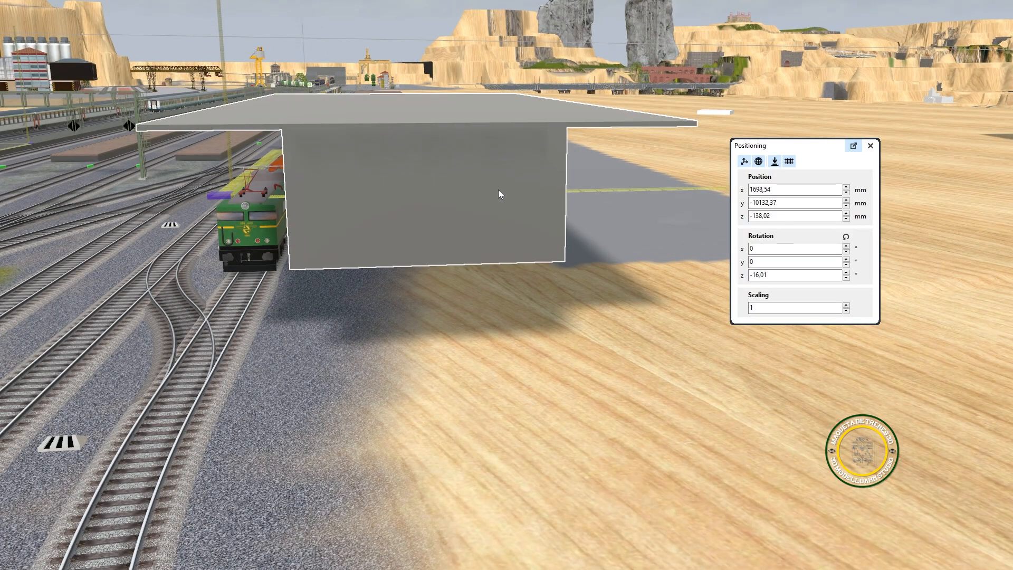
right_drag(497, 189, 454, 211)
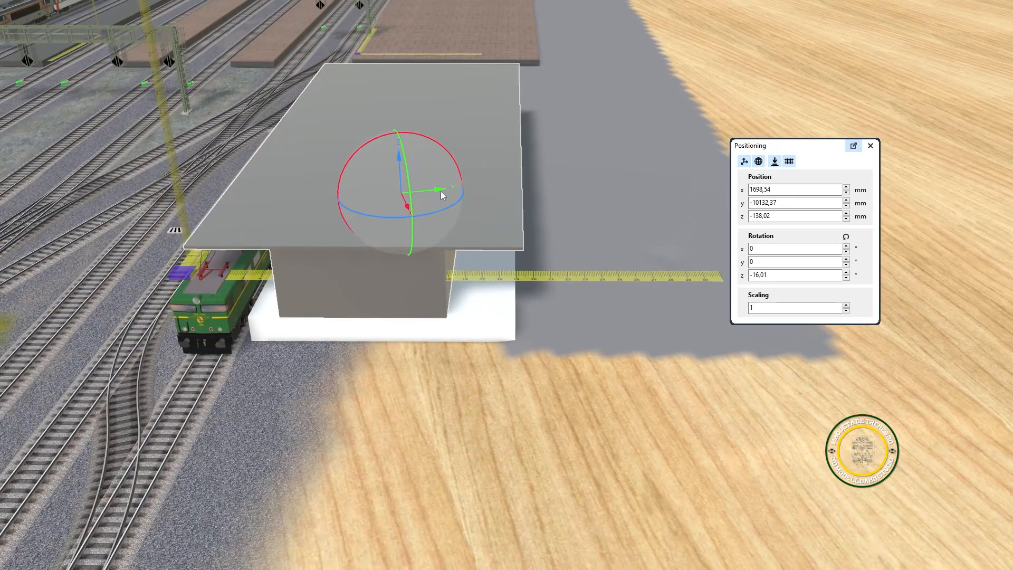
drag(440, 188, 452, 189)
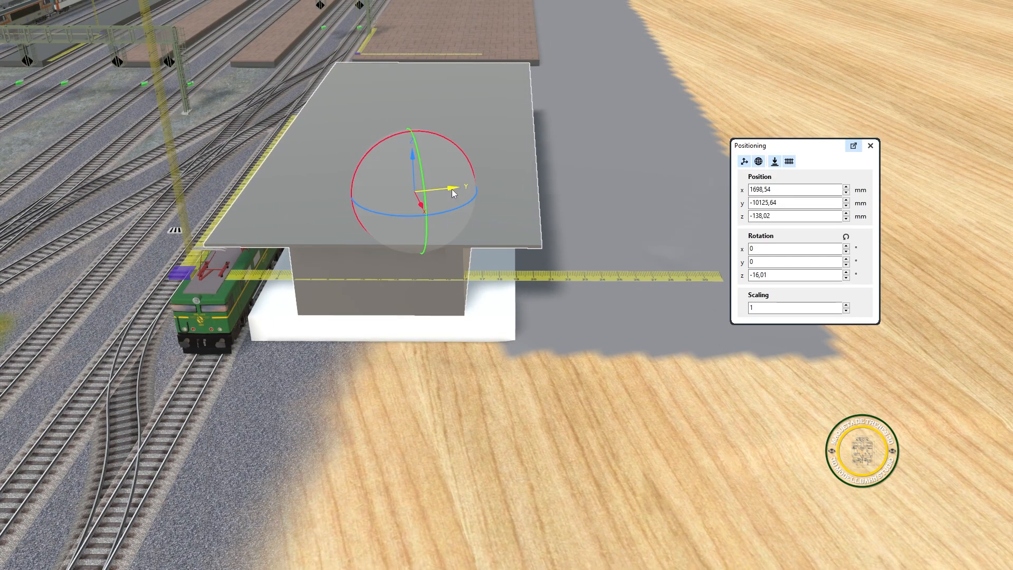
right_drag(451, 189, 520, 137)
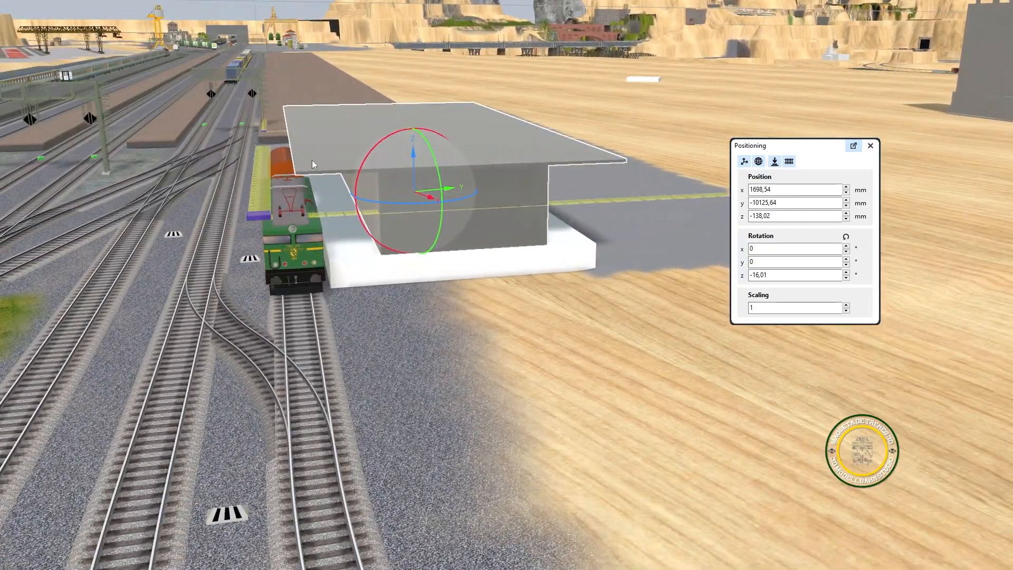
right_drag(272, 158, 328, 314)
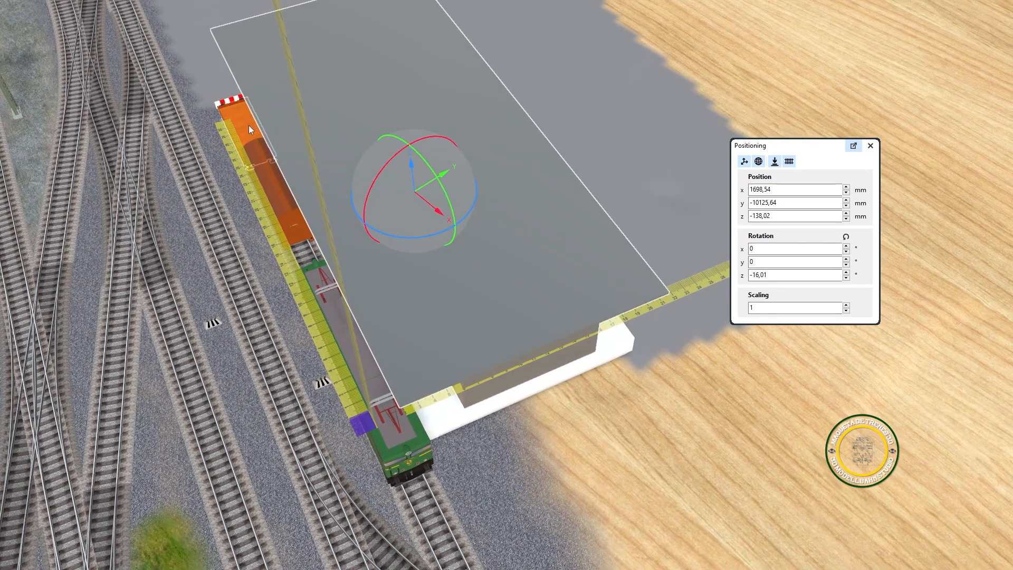
right_drag(327, 248, 280, 173)
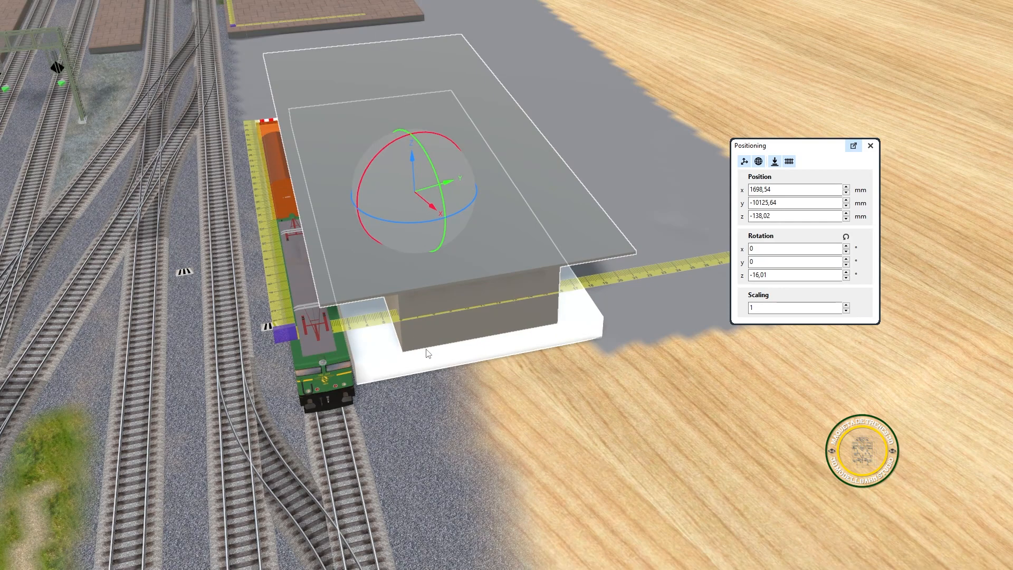
Step: Switch to Blender and select the flat roof slab of the warehouse
mouse_move(843, 2)
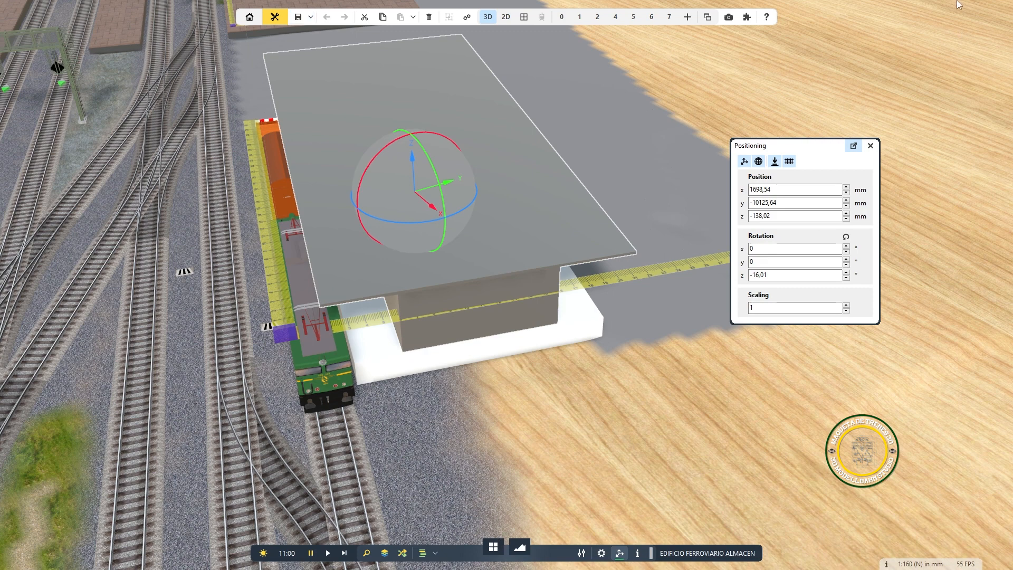
click(961, 17)
middle_drag(473, 342, 508, 249)
scroll(621, 333, down, 6)
scroll(457, 289, up, 3)
scroll(456, 289, up, 3)
click(508, 245)
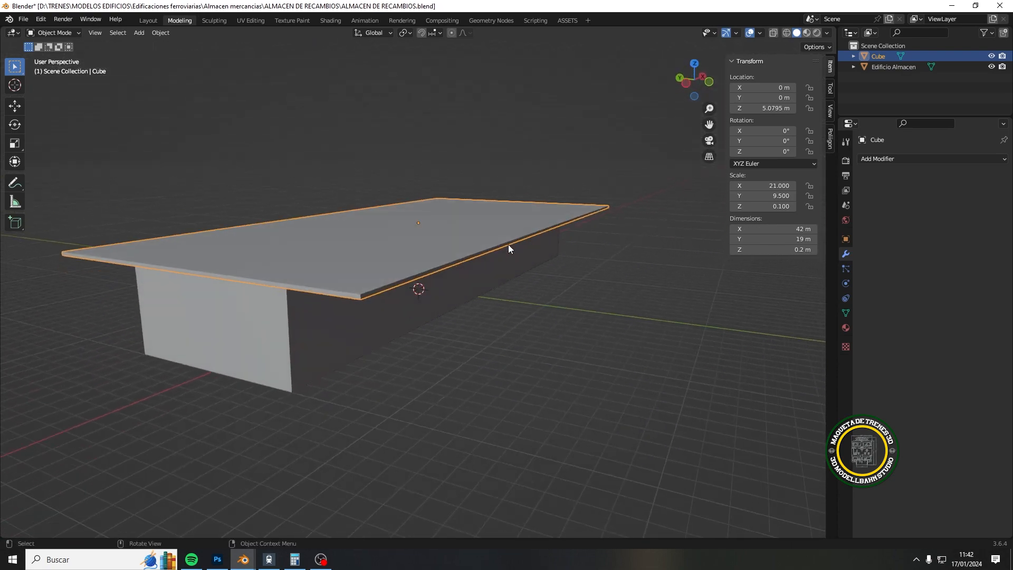
Step: Put the roof slab in Edit Mode with vertex selection in the right orthographic view and deselect all its geometry
click(74, 33)
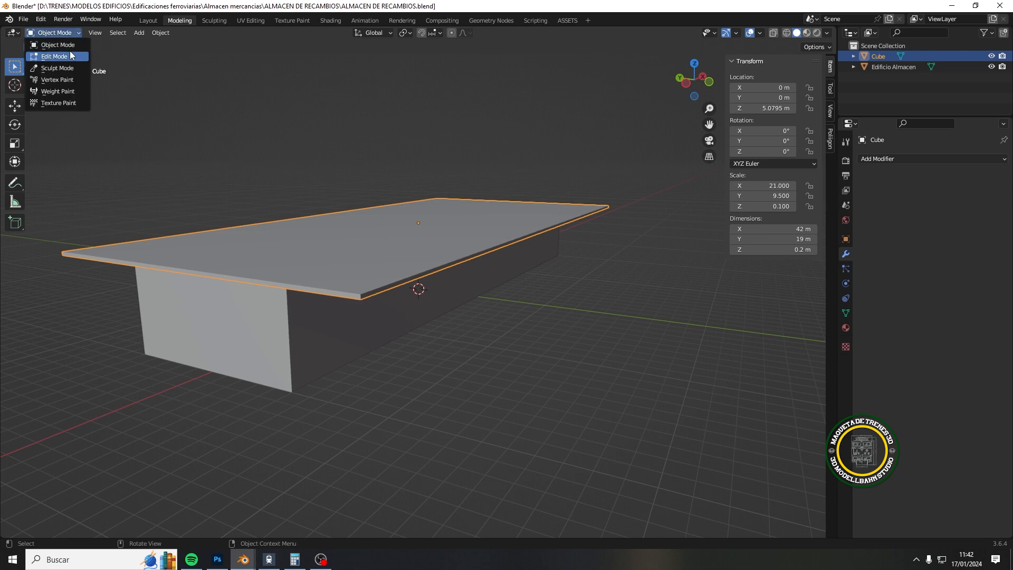
click(54, 56)
key(KP_3)
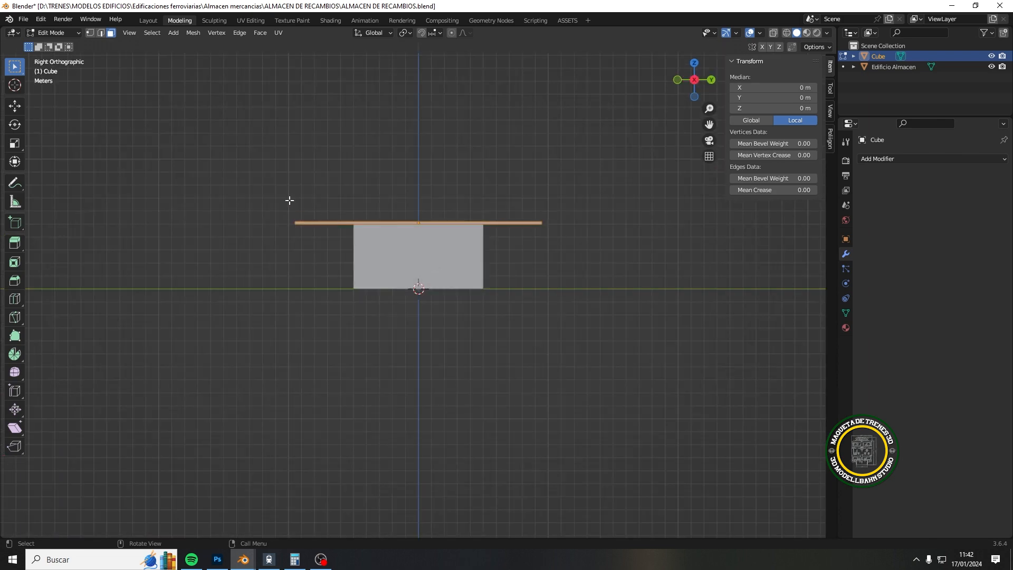
scroll(289, 200, up, 1)
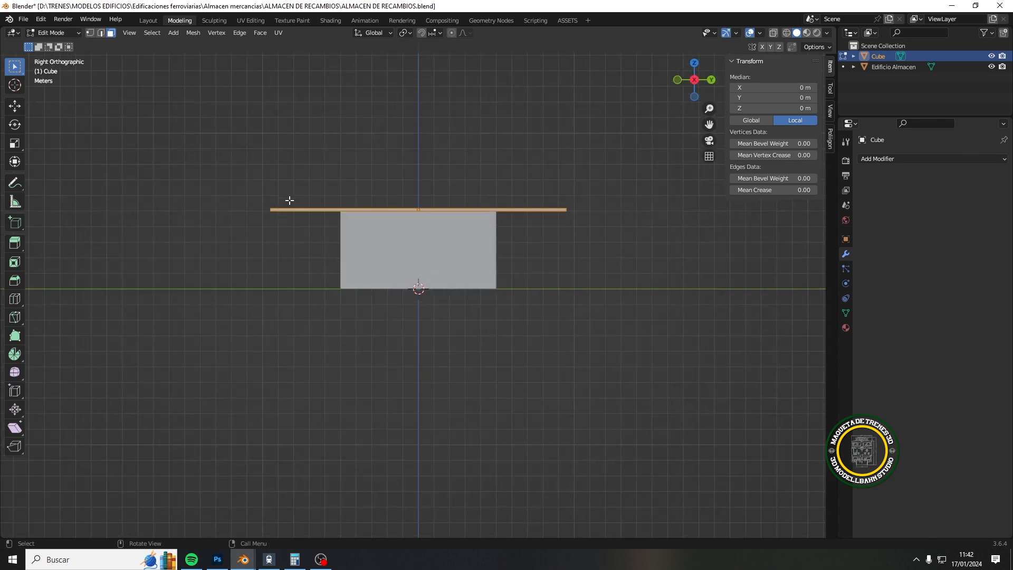
click(62, 35)
click(89, 34)
click(246, 183)
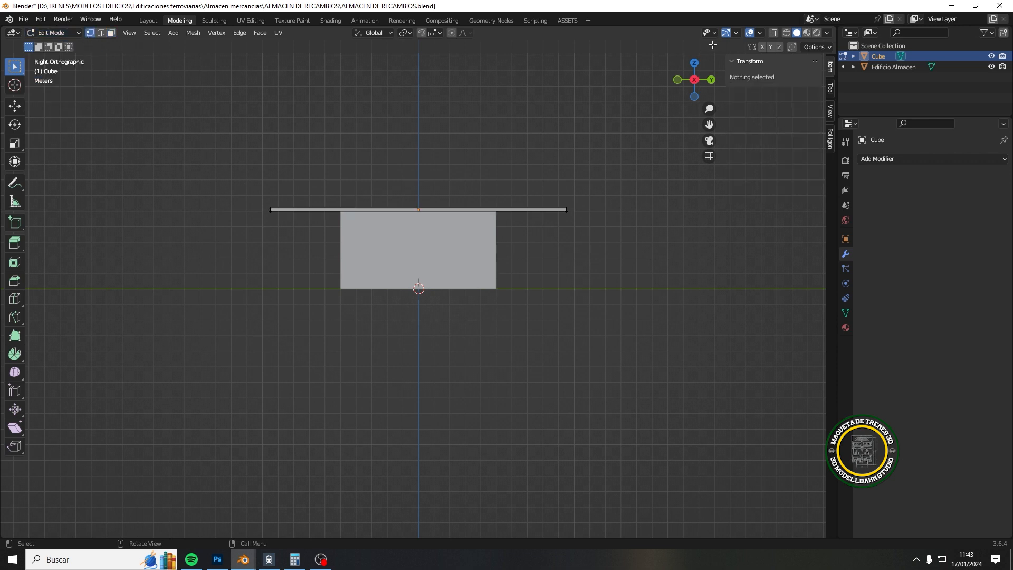
Step: Try to box-select the vertices of the roof's long edge on the negative Y side with X-ray off
click(776, 32)
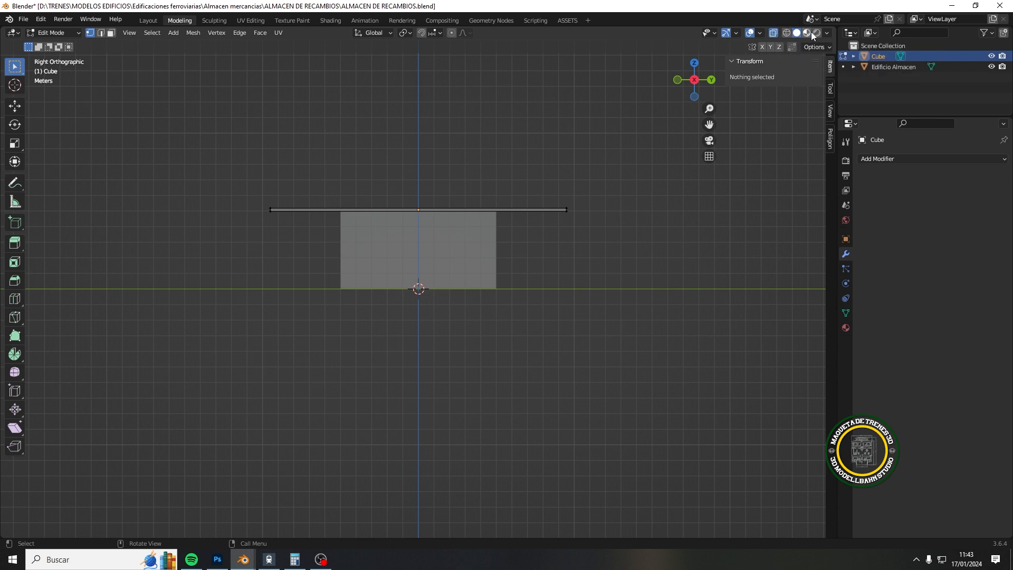
click(776, 34)
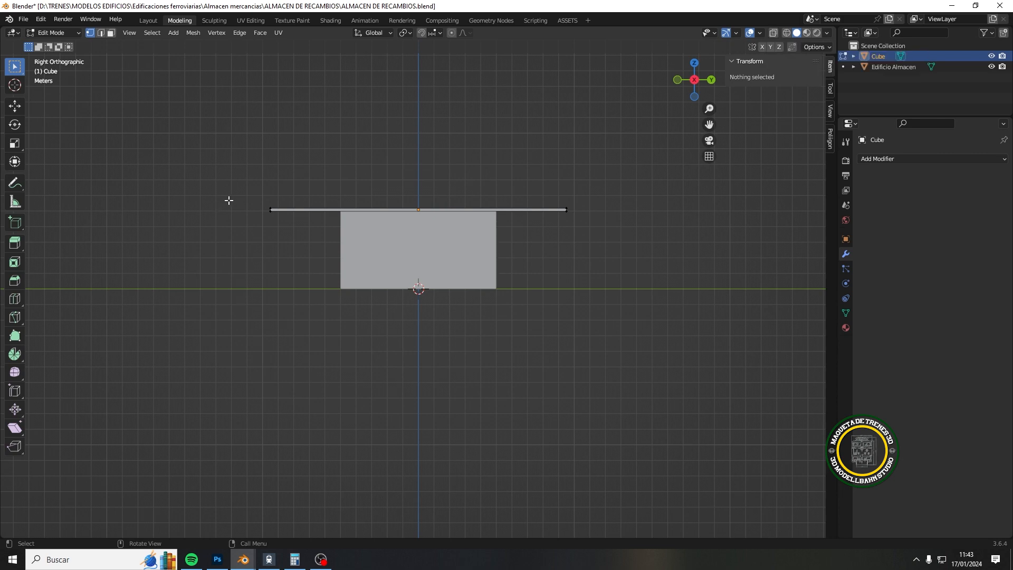
drag(229, 200, 287, 245)
middle_drag(287, 244, 336, 285)
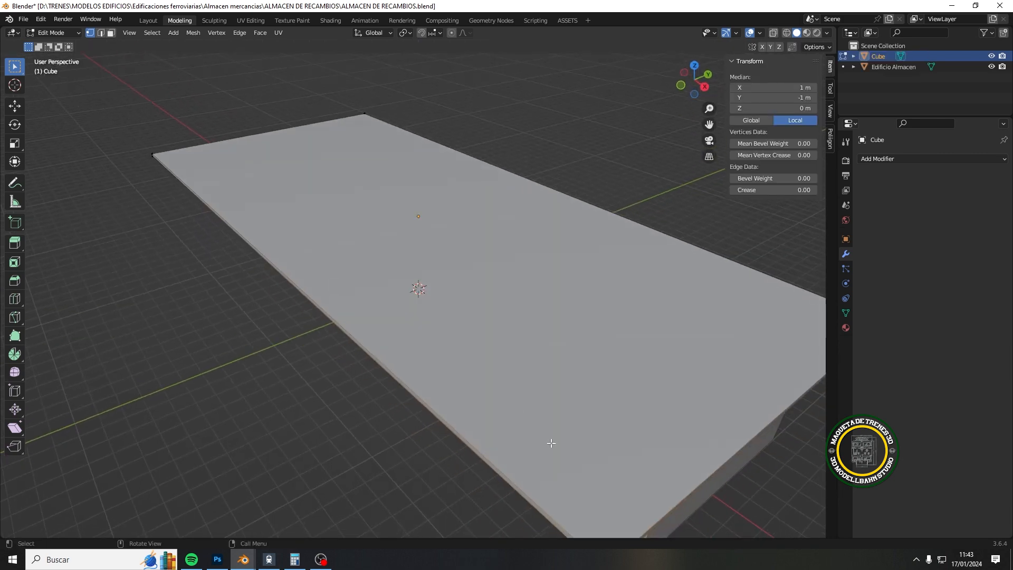
scroll(551, 442, down, 4)
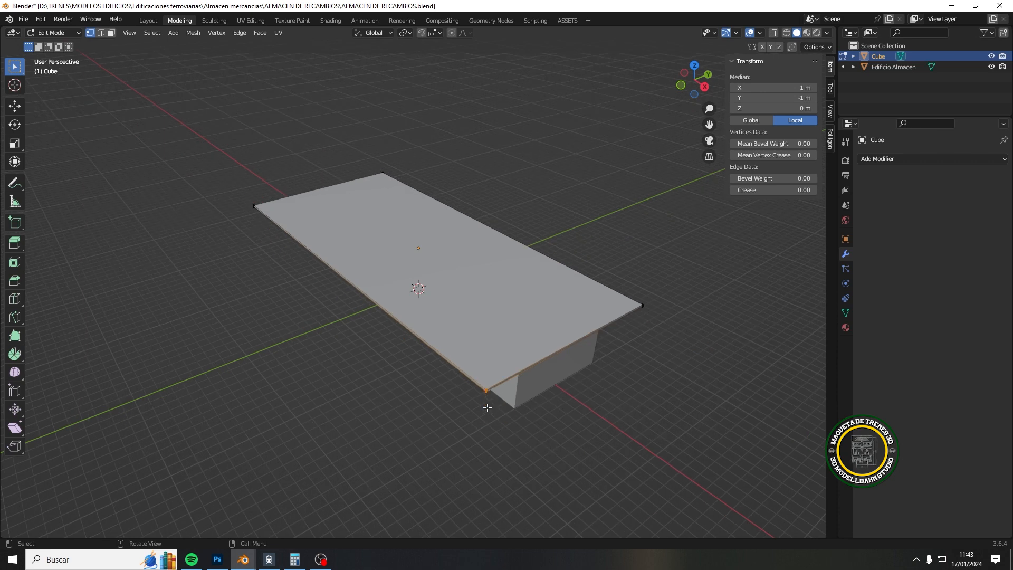
key(KP_3)
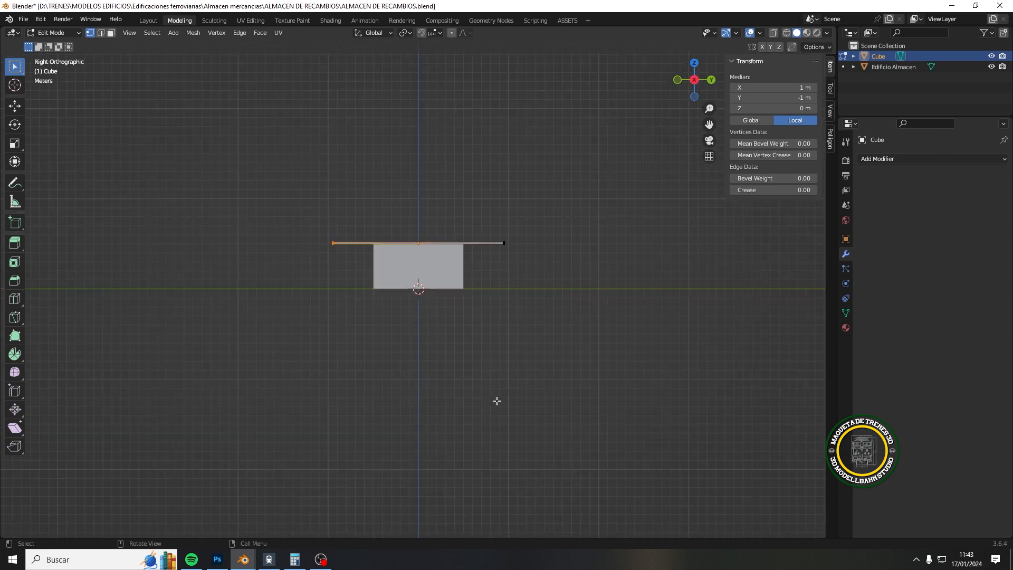
Step: Turn on X-ray and box-select all vertices of the roof's long edge on the negative Y side
click(772, 34)
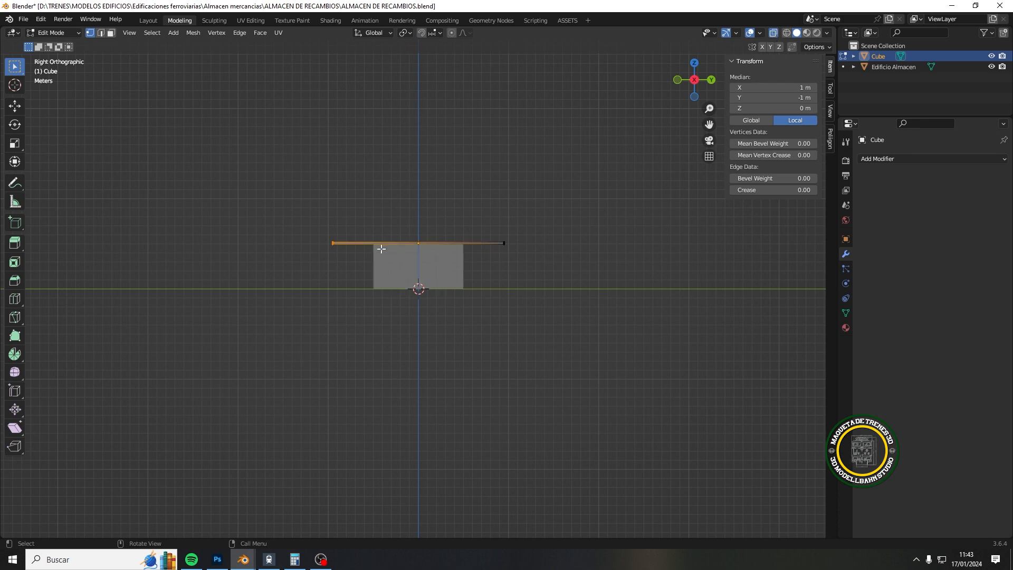
scroll(382, 248, up, 4)
drag(212, 168, 243, 226)
middle_drag(245, 229, 285, 280)
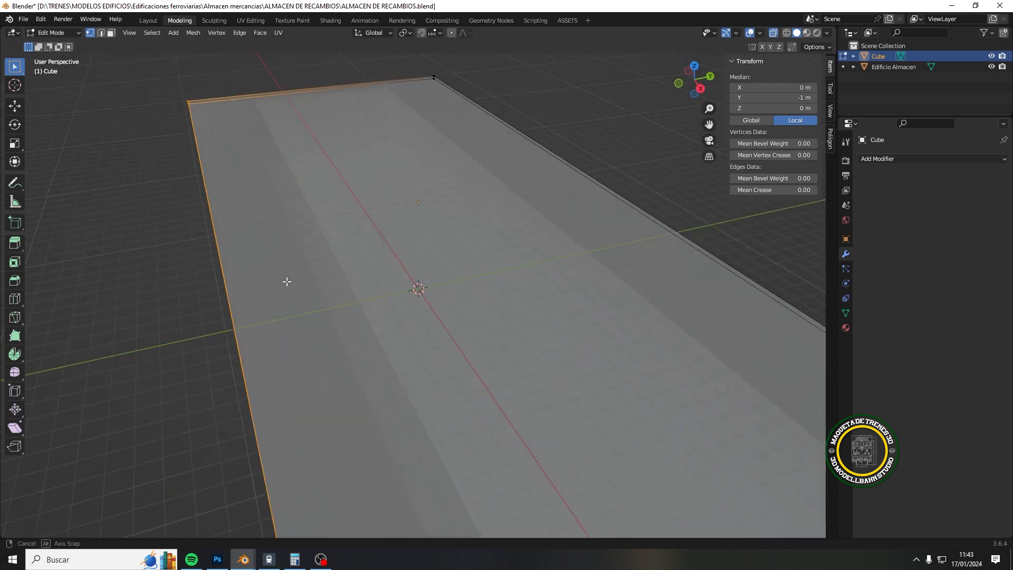
scroll(260, 271, down, 2)
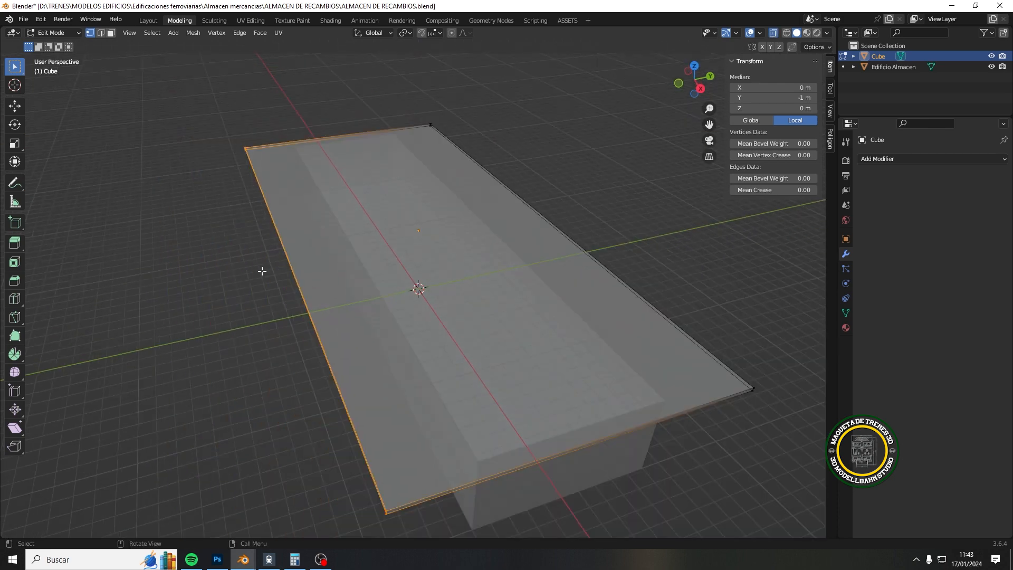
Step: Move the selected roof edge outward along the Y axis to a local median Y of -1.2524 m
key(KP_1)
key(KP_3)
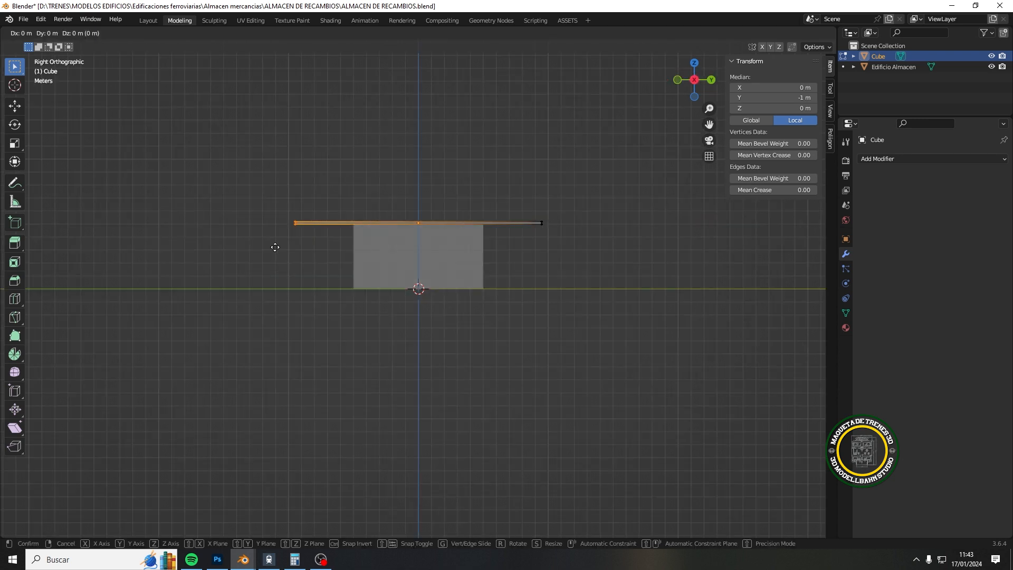
key(g)
key(y)
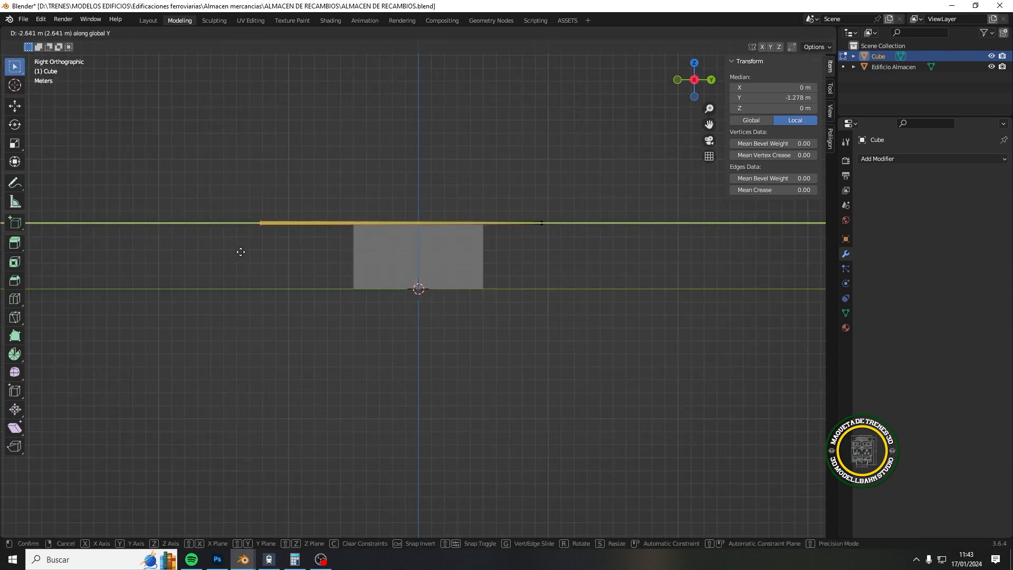
click(243, 251)
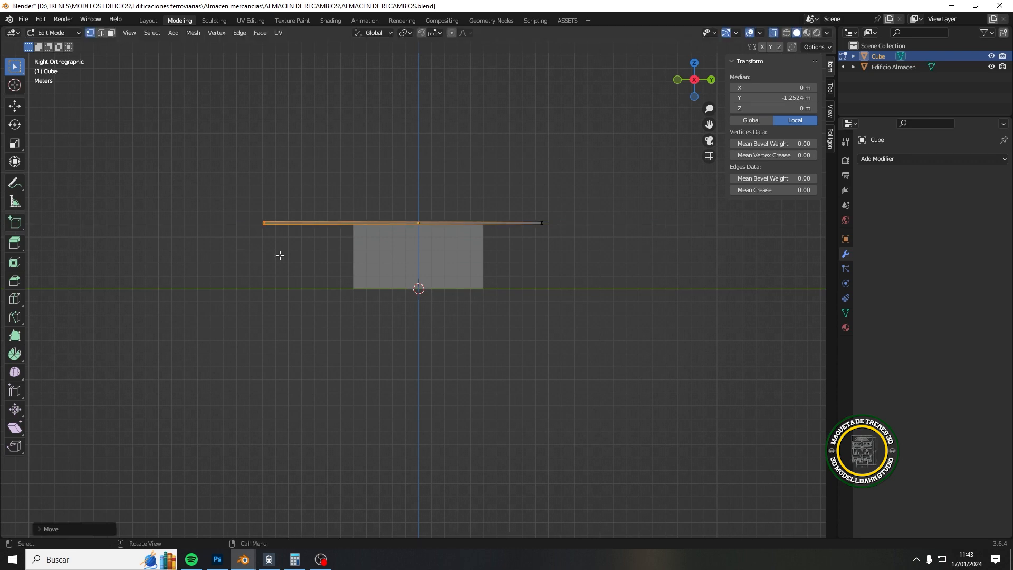
middle_drag(280, 254, 342, 285)
scroll(341, 285, down, 3)
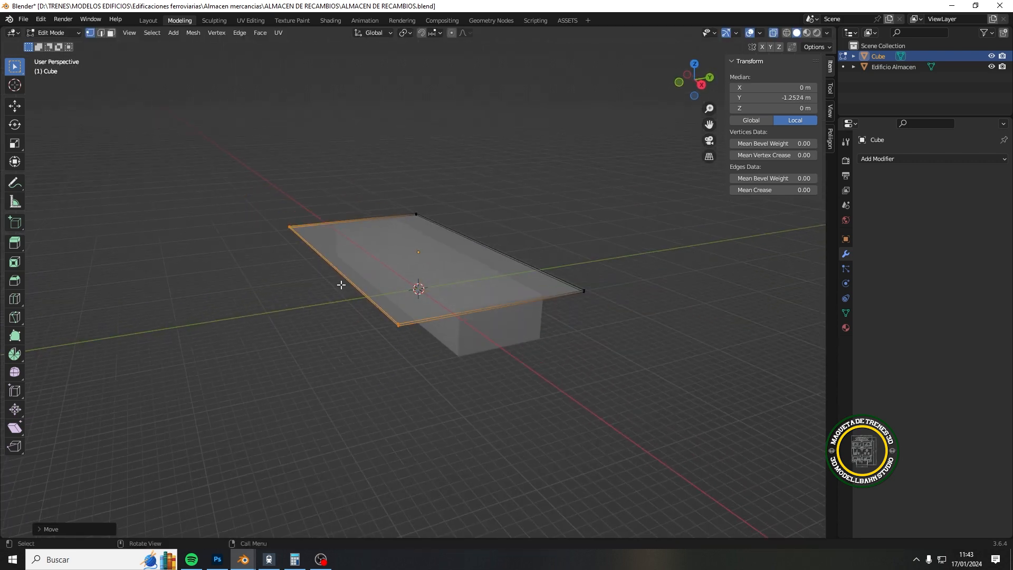
Step: Save the ALMACEN DE RECAMBIOS.blend file and turn off X-ray display
click(27, 22)
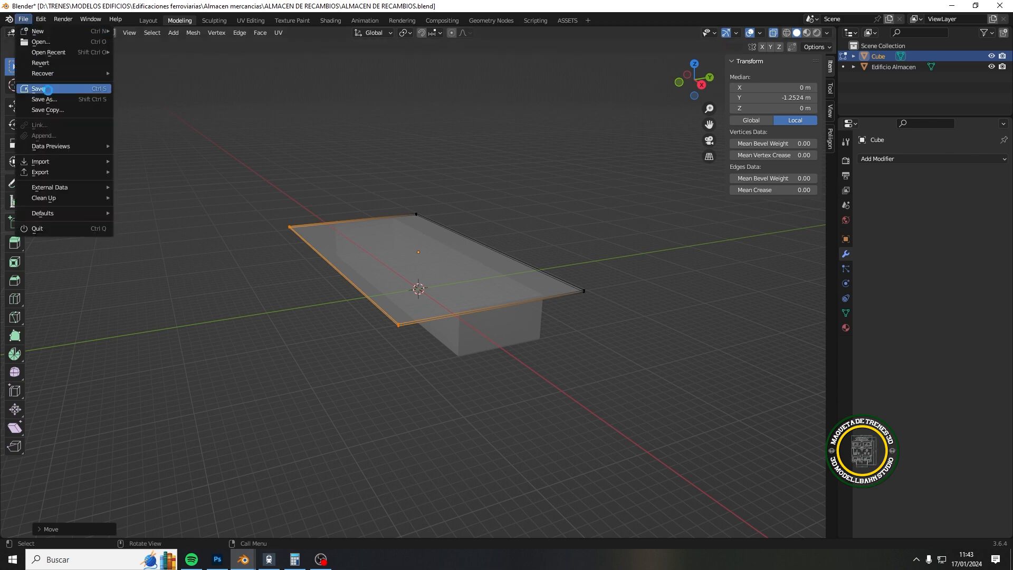
click(39, 89)
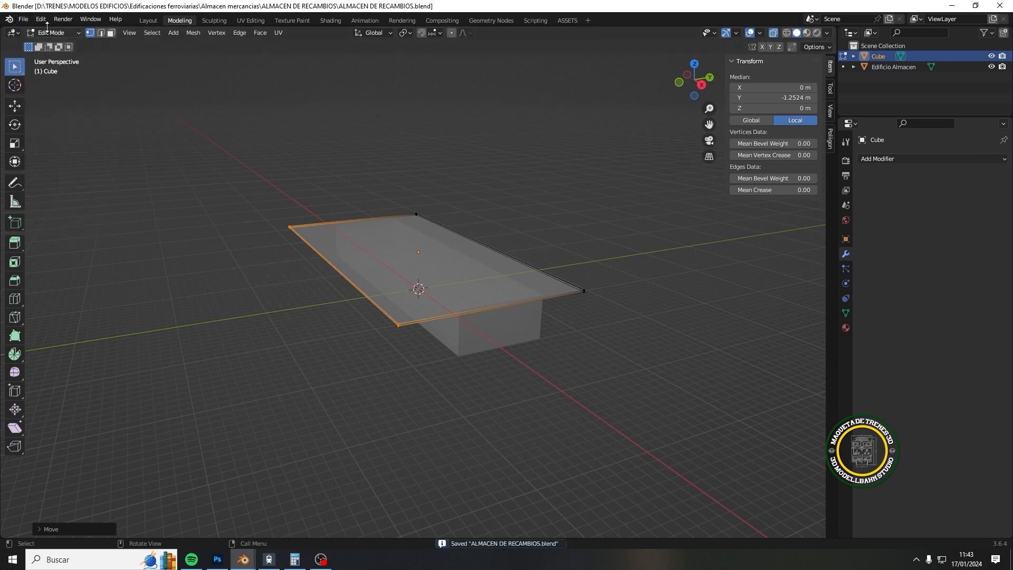
click(777, 30)
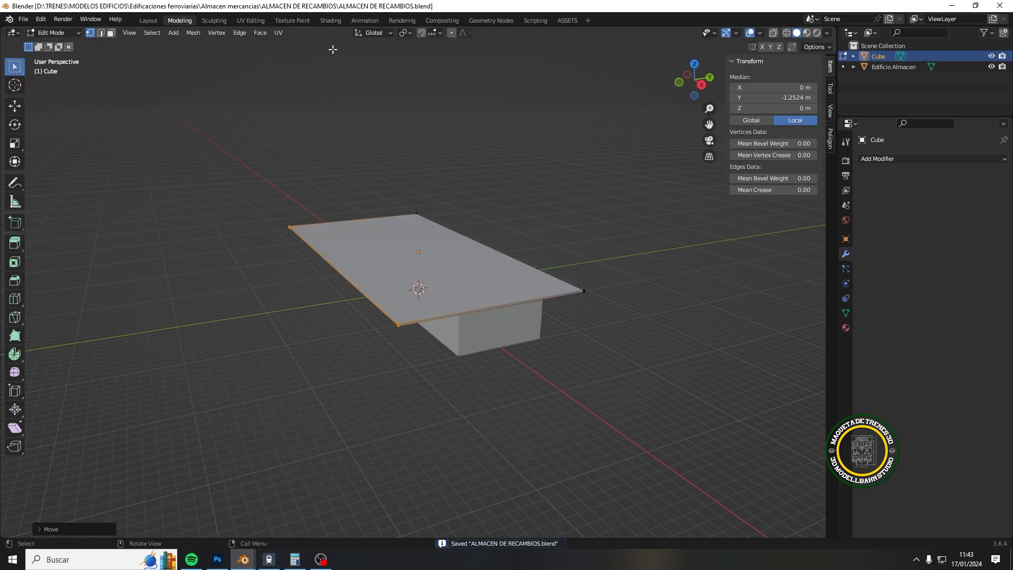
Step: Export the warehouse with the extended roof as a glTF Binary file, overwriting ALMACEN DE RECAMBIOS.glb
click(23, 20)
mouse_move(71, 176)
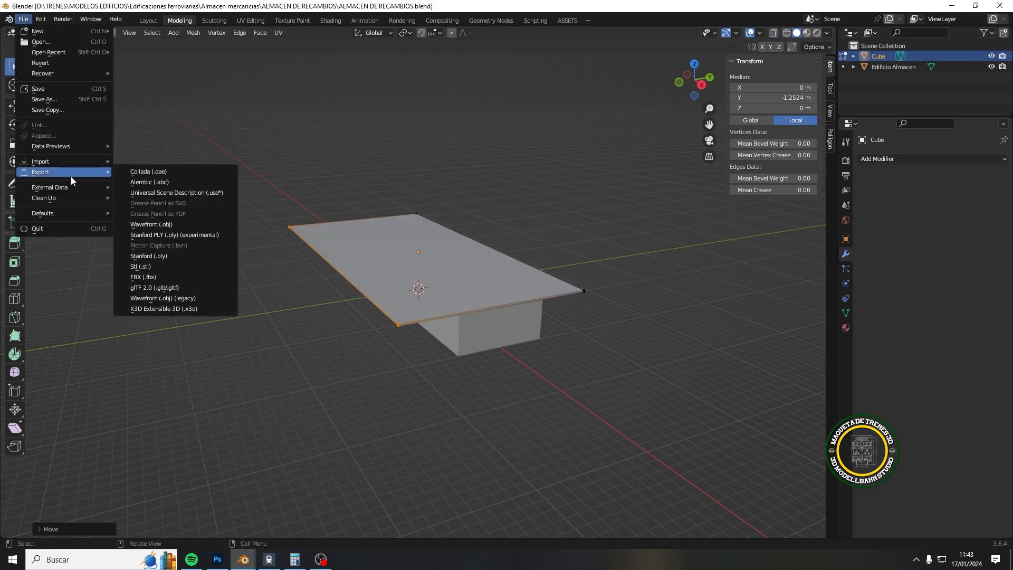
click(169, 291)
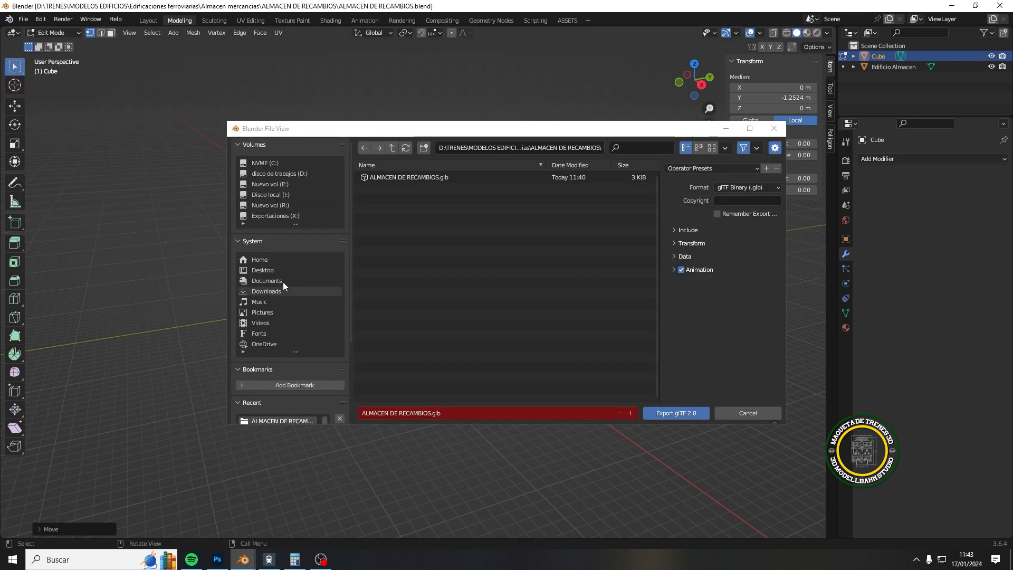
click(410, 179)
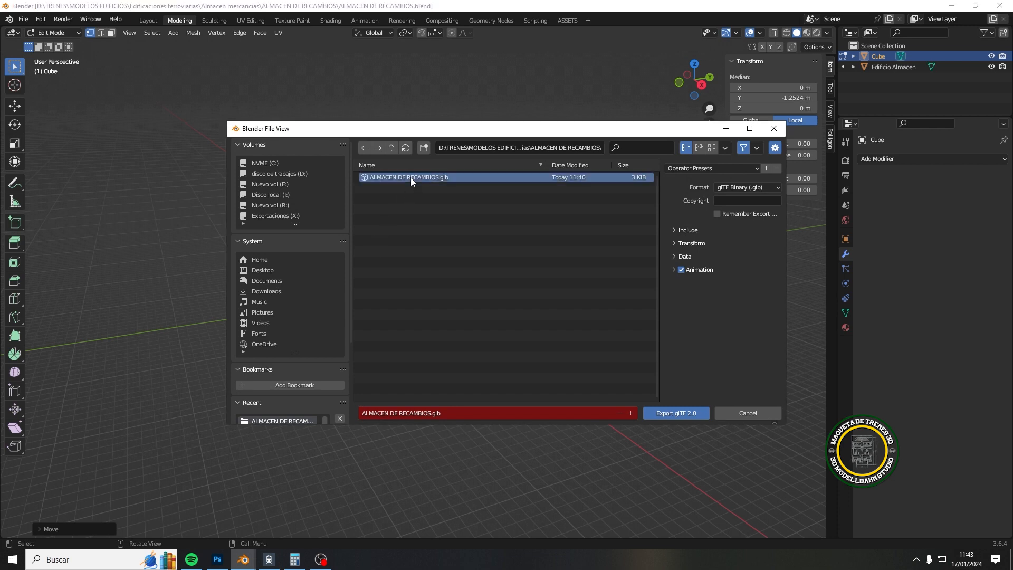
click(686, 416)
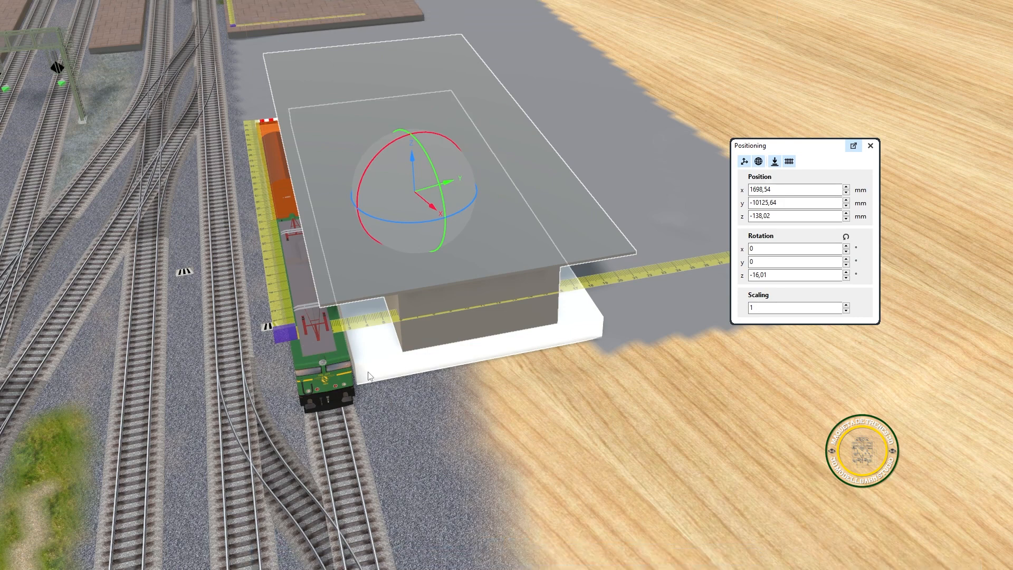
Step: Switch to 3D Train Studio and open the EDIFICIO FERROVIARIO ALMACEN model from My 3D models for editing
middle_drag(430, 303, 444, 264)
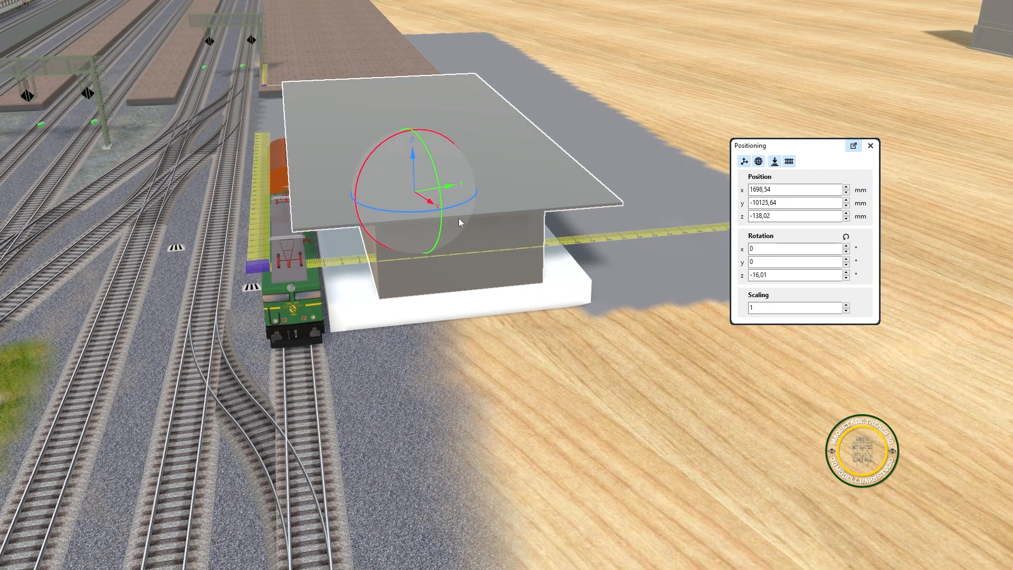
mouse_move(370, 568)
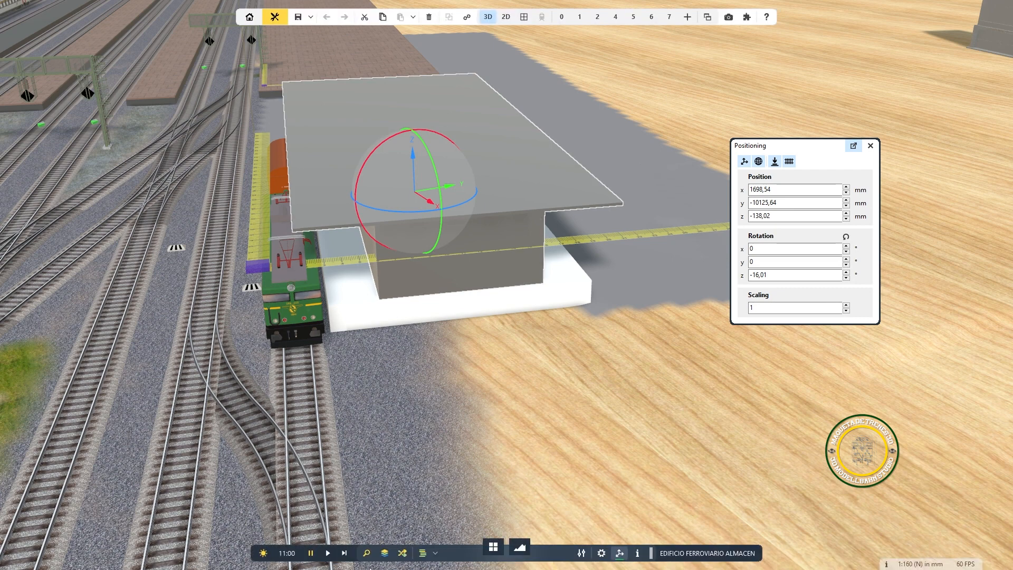
click(493, 547)
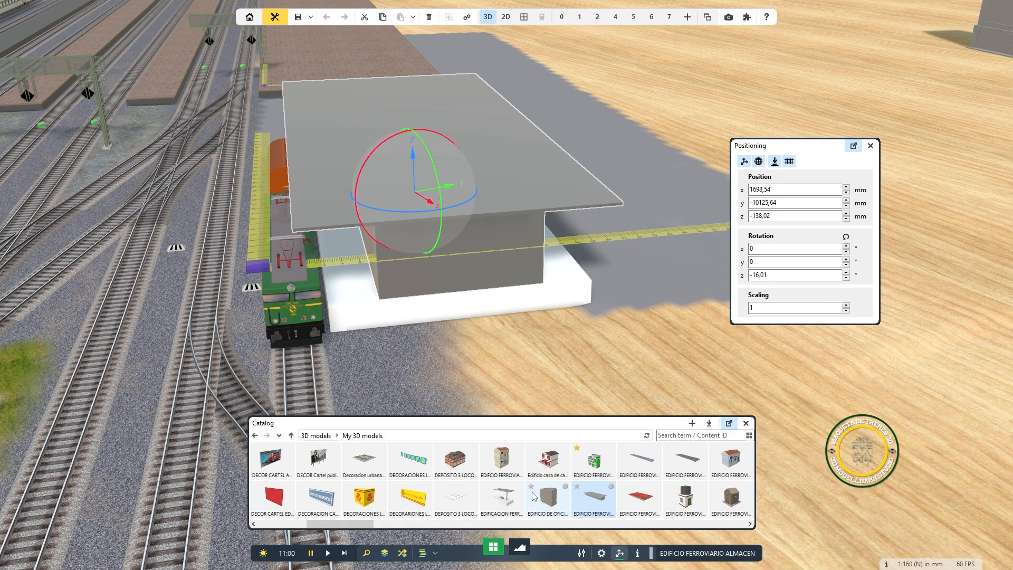
right_click(598, 501)
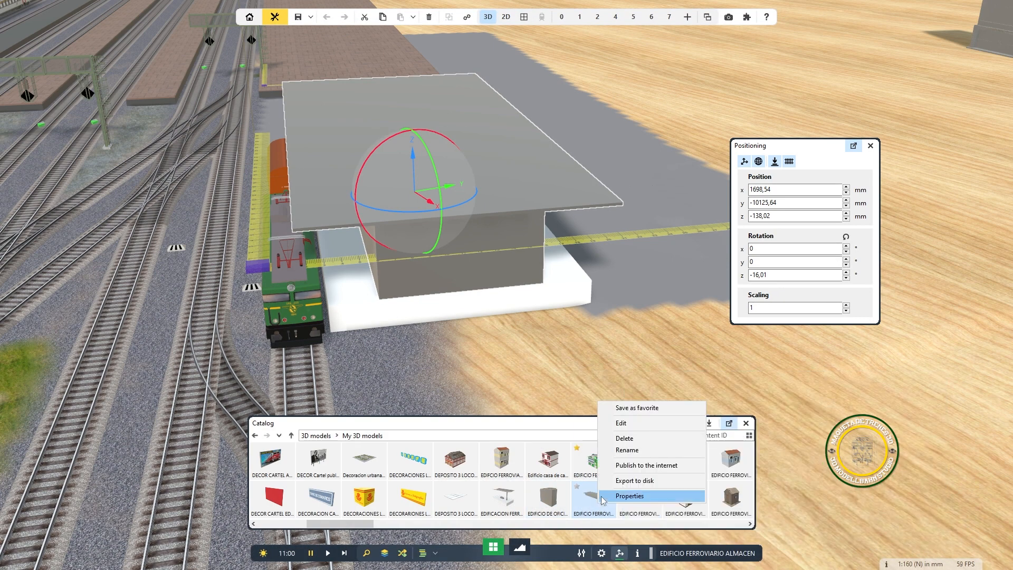
click(631, 424)
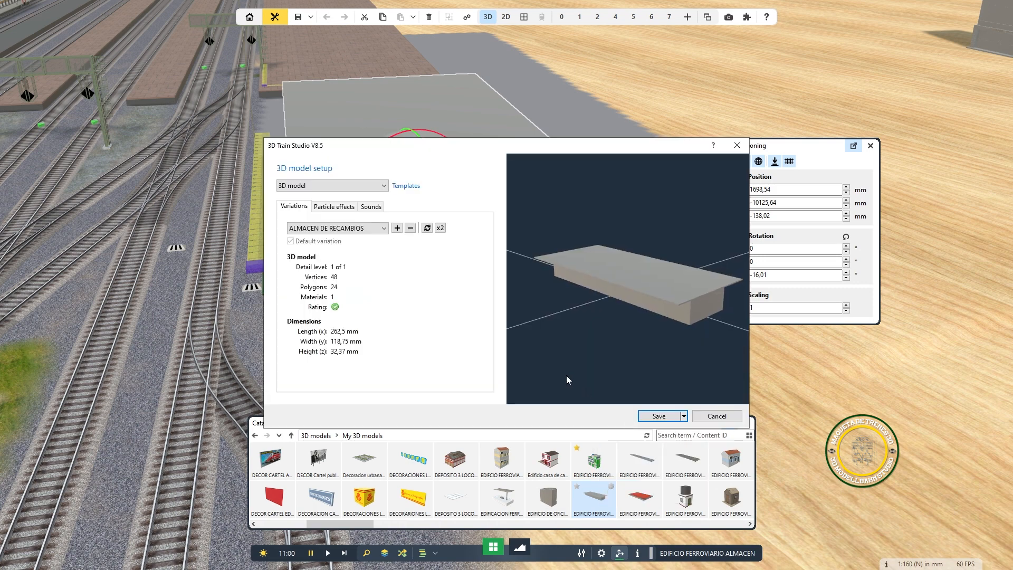
Step: Reload the ALMACEN DE RECAMBIOS variation from its re-exported file at scale 1:1 in metres and save the model
click(428, 228)
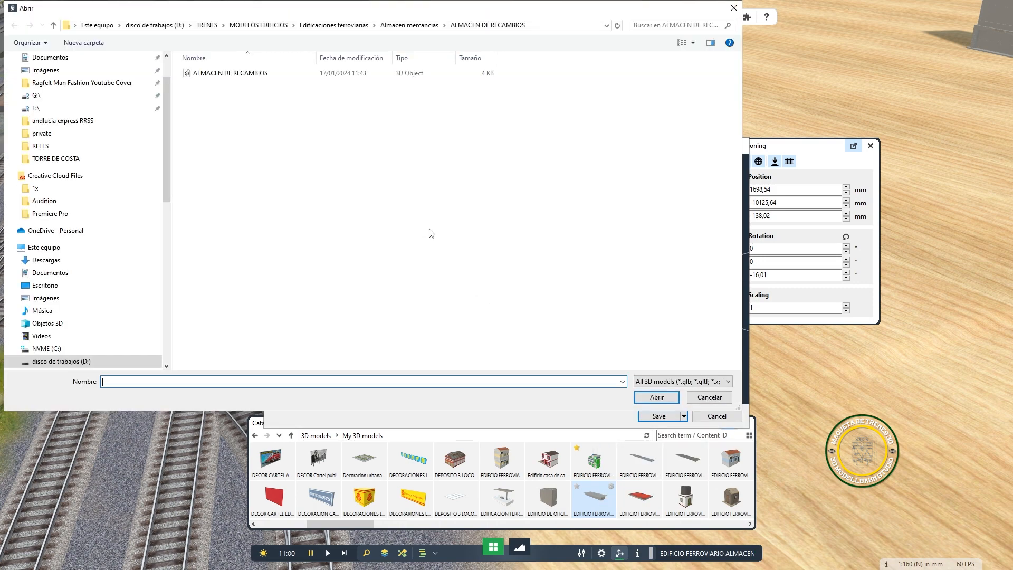
double_click(237, 74)
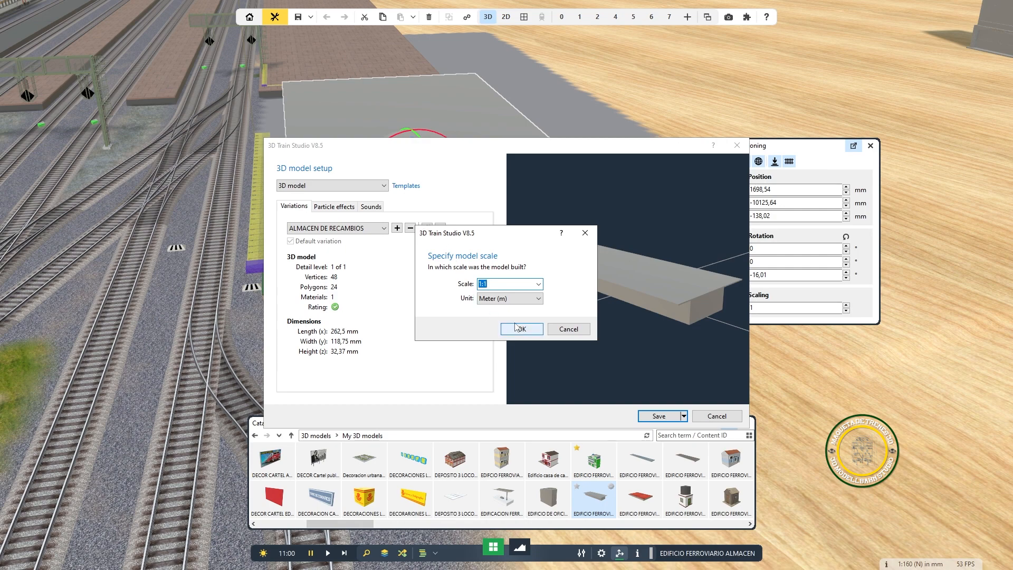
click(521, 330)
click(640, 417)
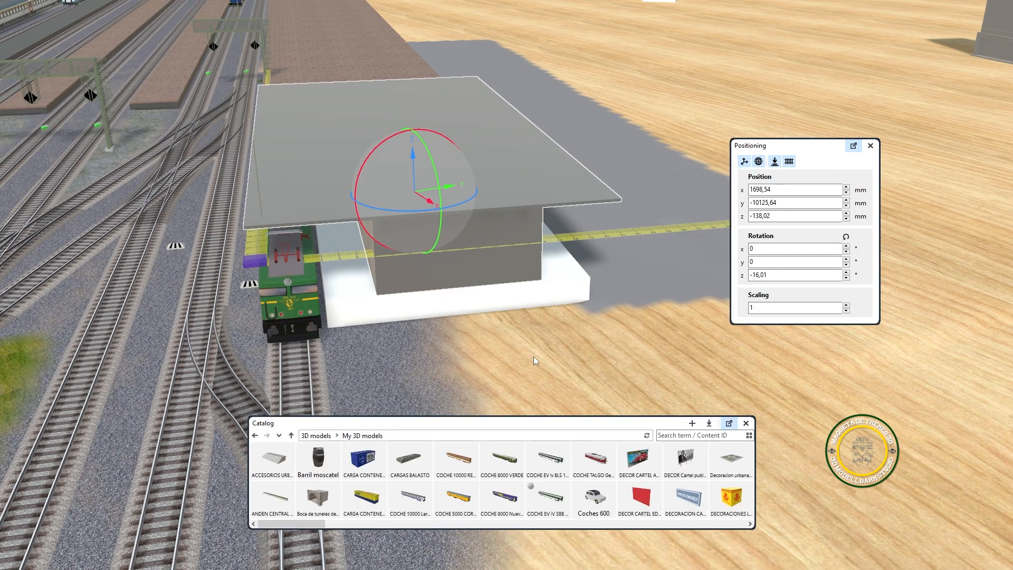
Step: Check the extended roof over the siding, then group the warehouse with the platform beneath it
middle_drag(534, 357, 659, 190)
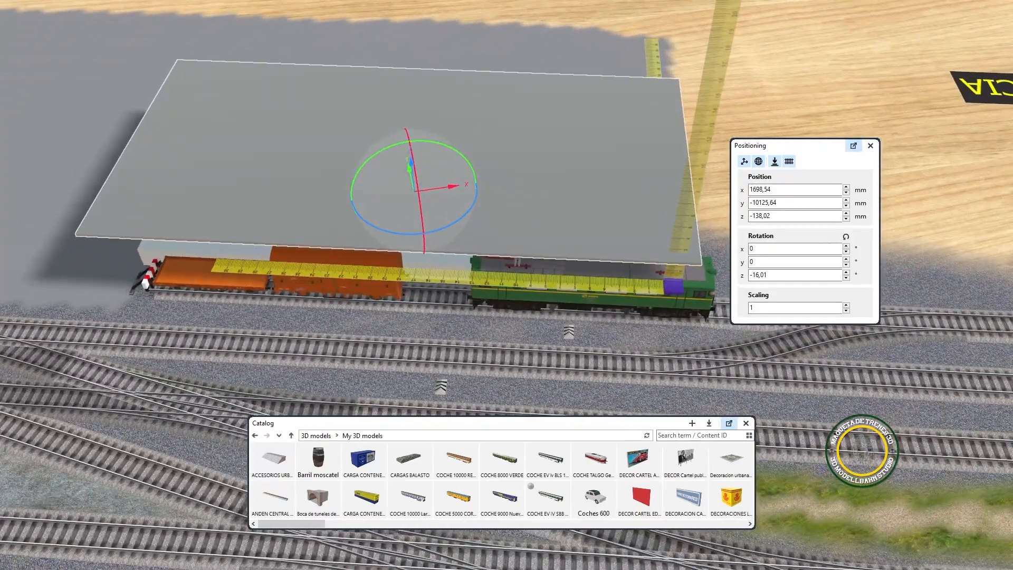
middle_drag(633, 258, 614, 231)
drag(585, 314, 586, 314)
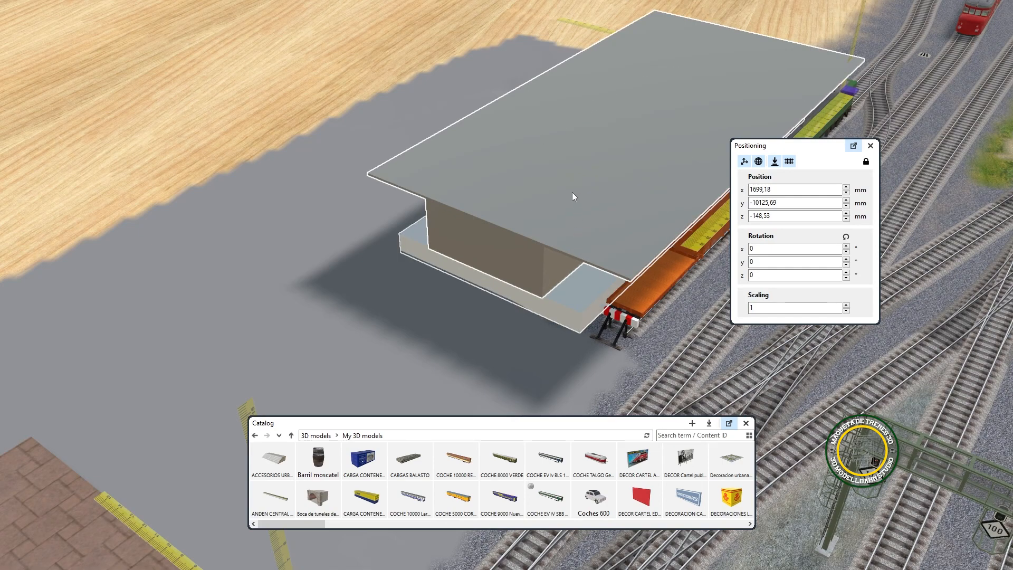
click(572, 192)
right_click(539, 201)
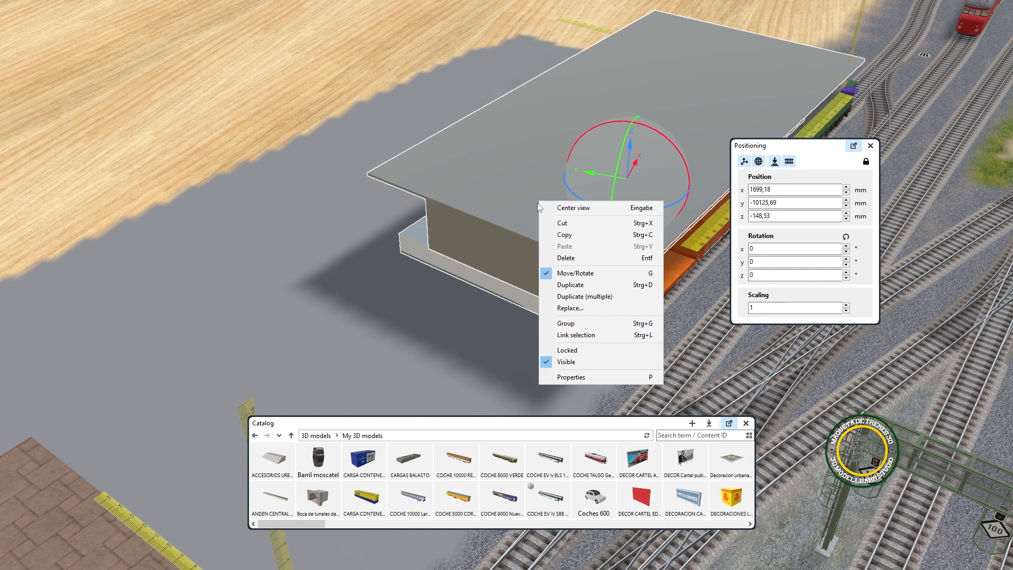
click(558, 322)
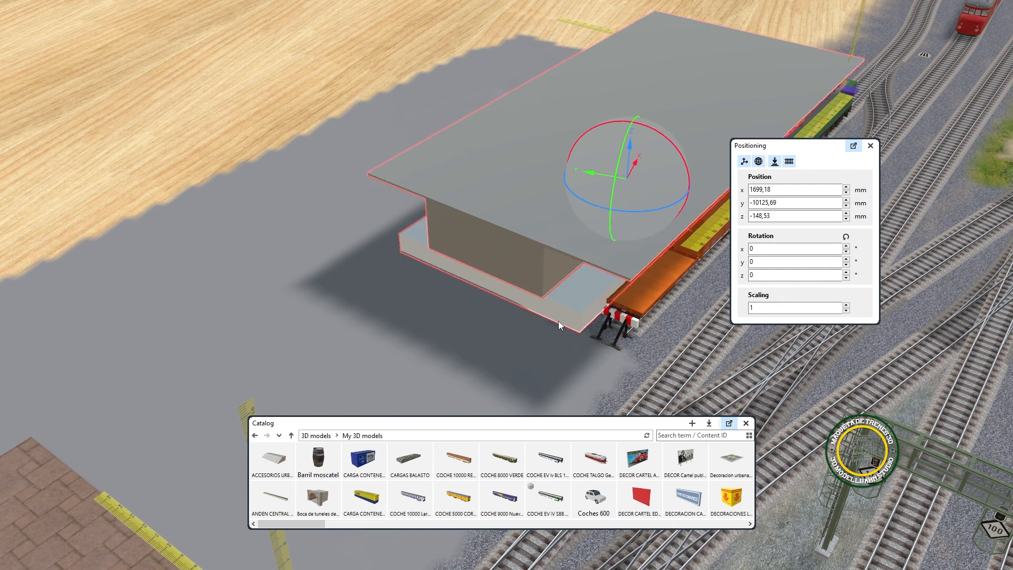
Step: Move the warehouse group beyond the buffer stop and align it beside the siding, at about X 1624.84 mm, Y -10105.61 mm
middle_drag(558, 321, 570, 4)
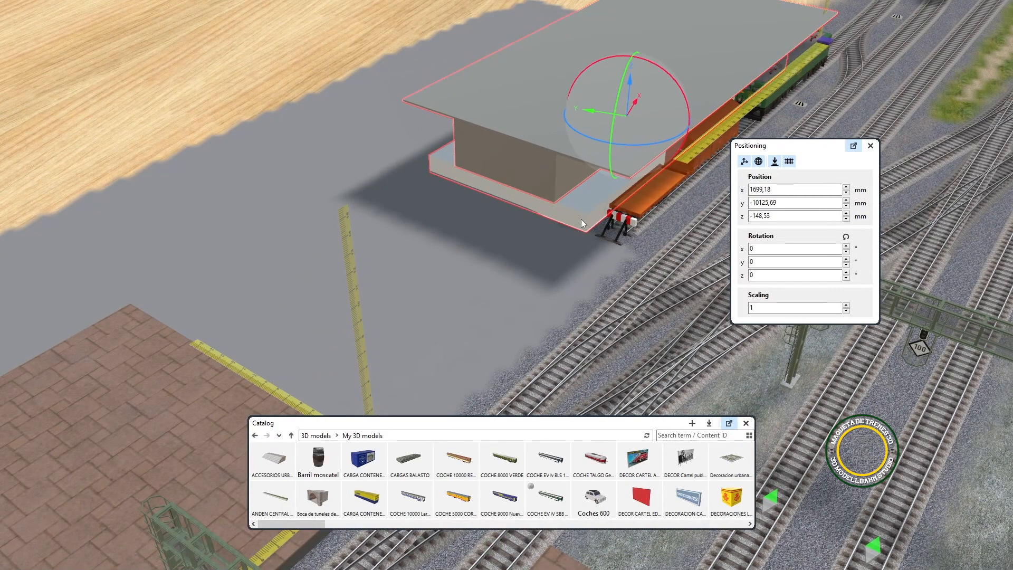
drag(580, 217, 471, 291)
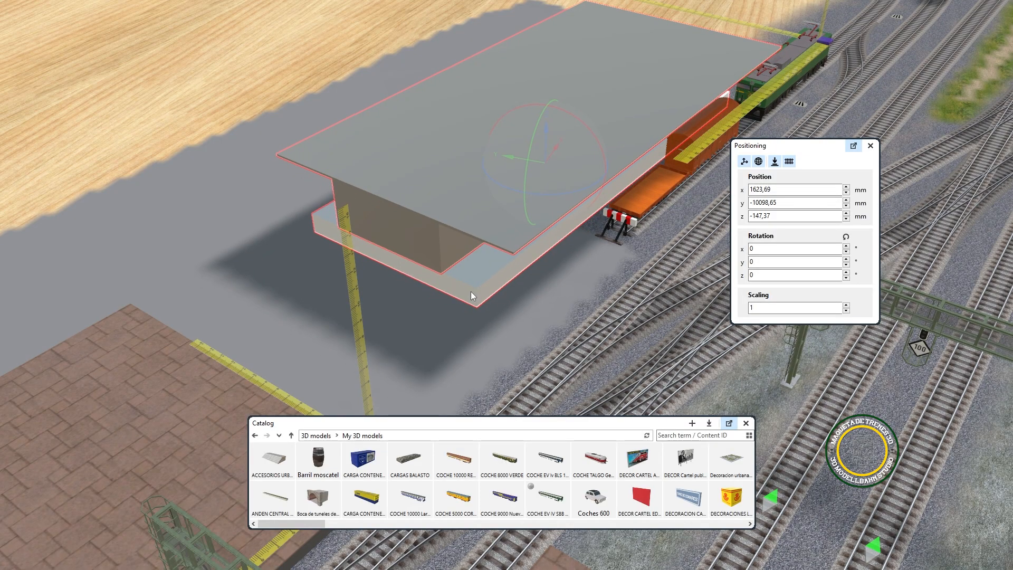
right_drag(471, 291, 859, 223)
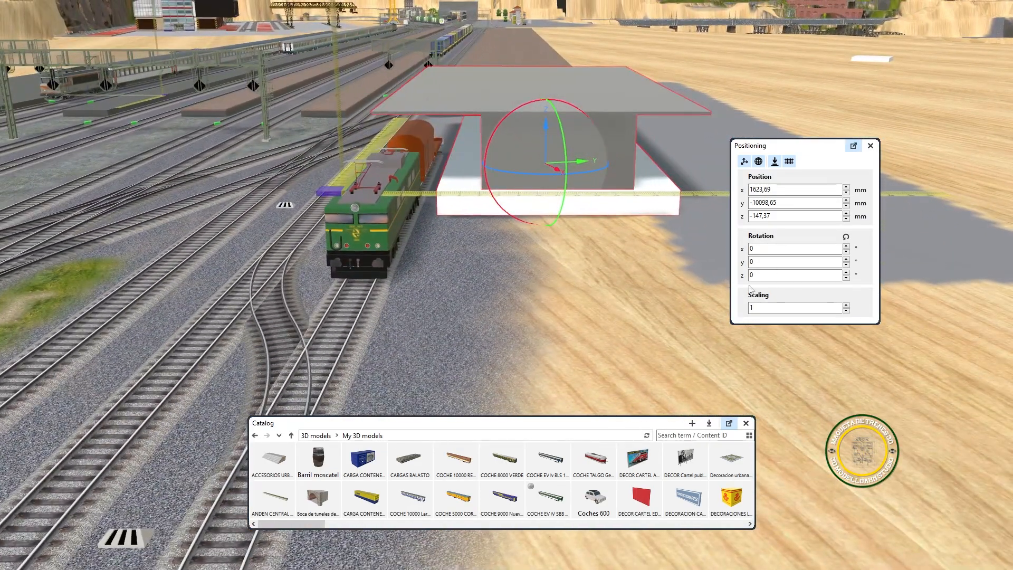
drag(610, 207, 596, 210)
right_drag(596, 209, 960, 353)
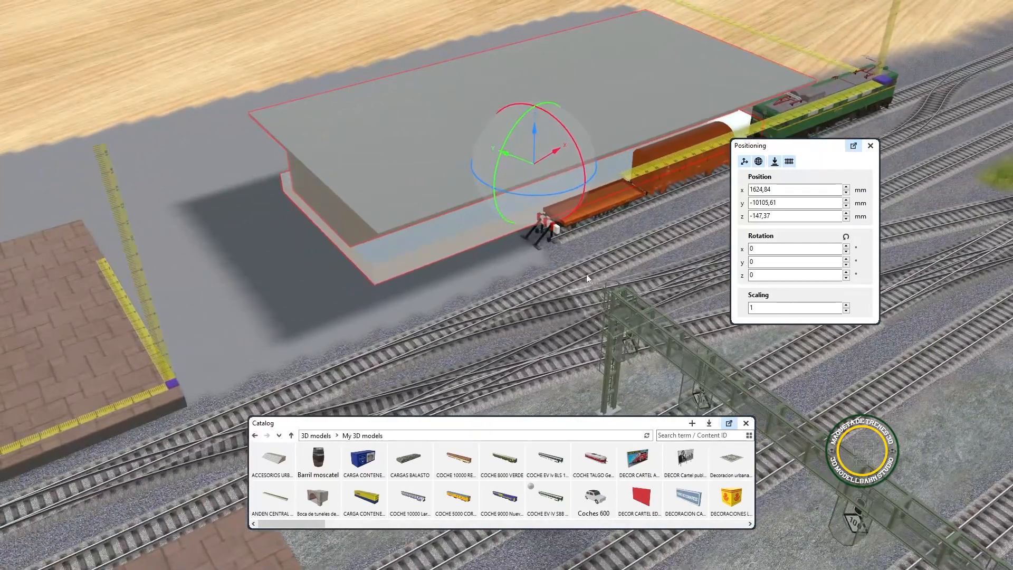
Step: Move the buffer stop to about X 1474 mm, Y -10126 mm and extend the siding track to meet it
drag(554, 236, 353, 311)
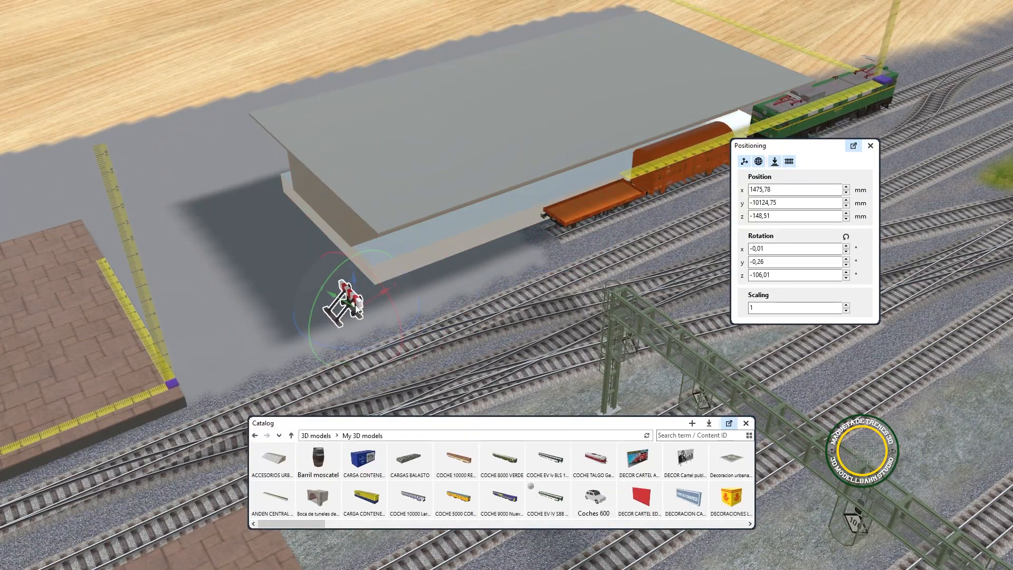
click(570, 232)
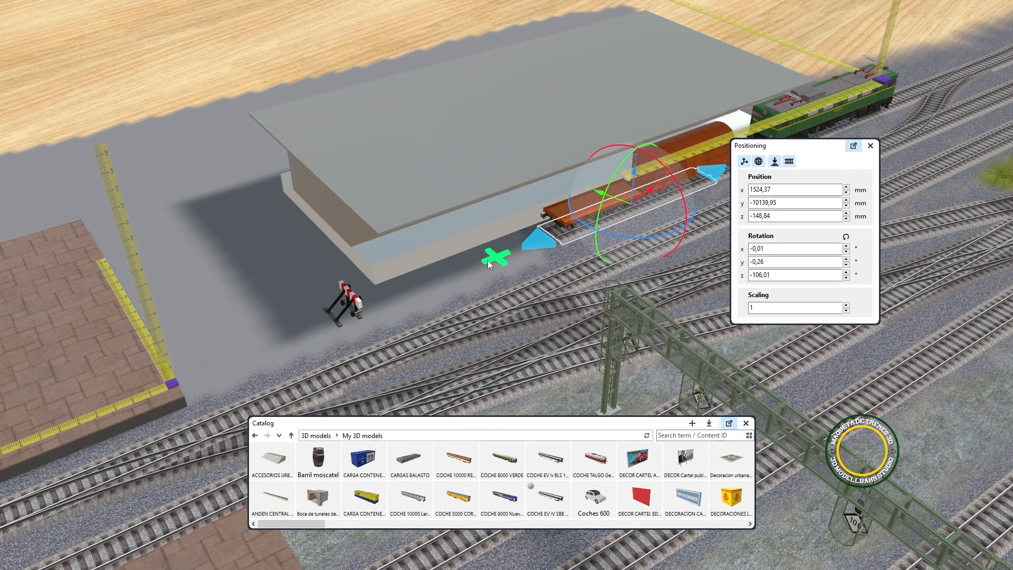
drag(487, 260, 342, 303)
click(345, 301)
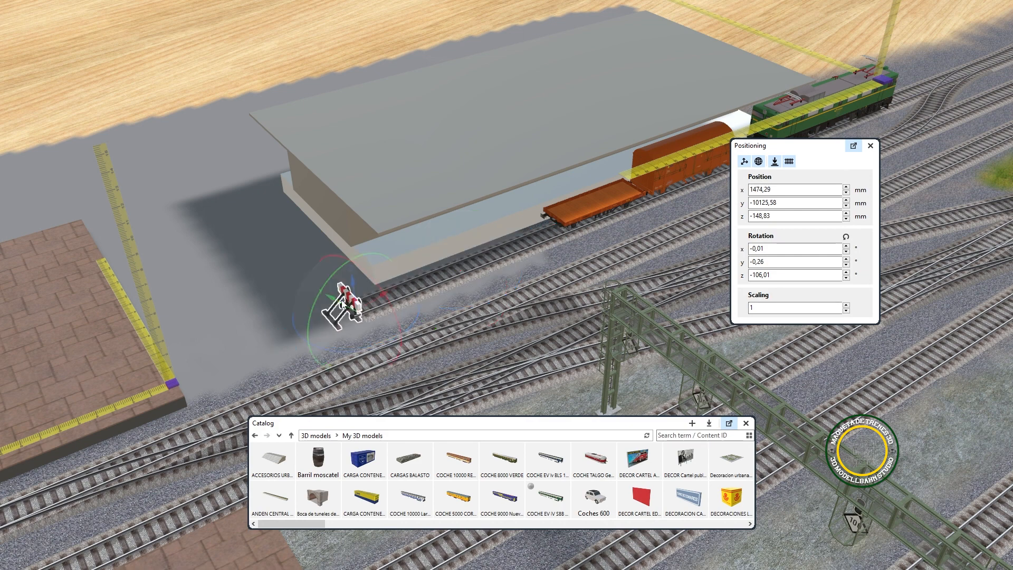
Step: Move the warehouse group along the extended siding, leaving a small gap to the track, to X 1606.9 mm, Y -10100.92 mm
click(515, 211)
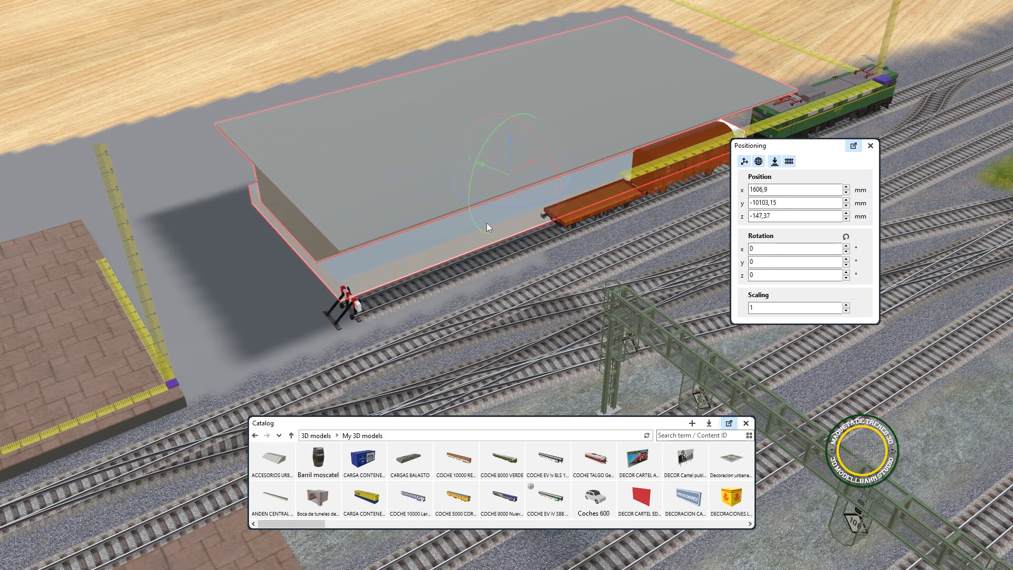
right_drag(667, 187, 731, 132)
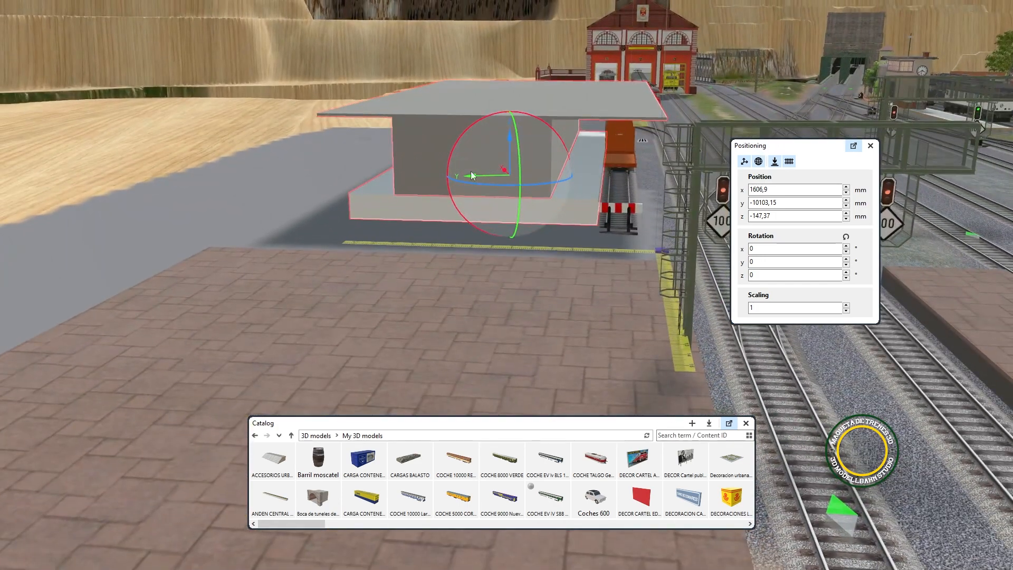
drag(474, 176, 470, 176)
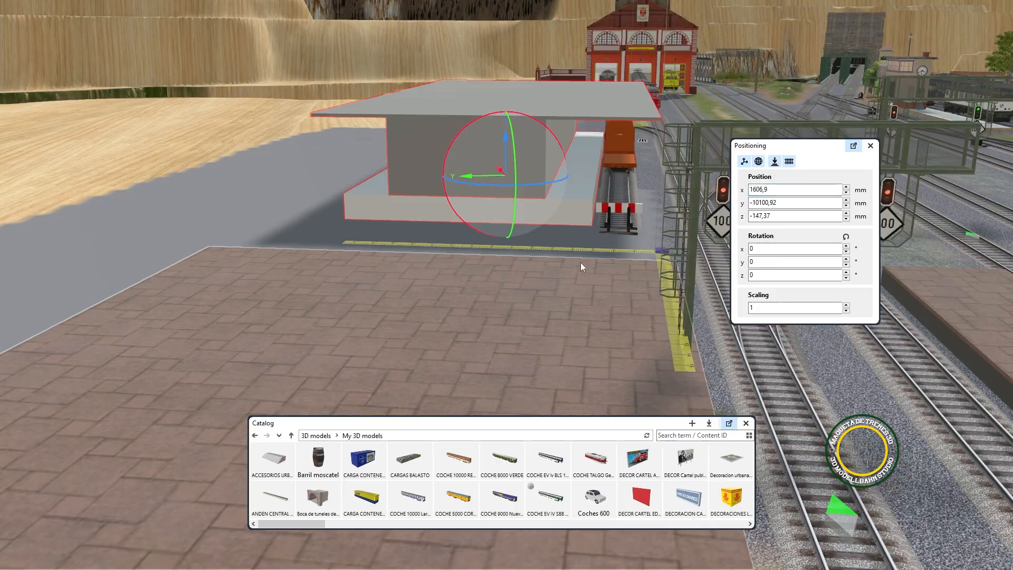
right_drag(580, 262, 263, 295)
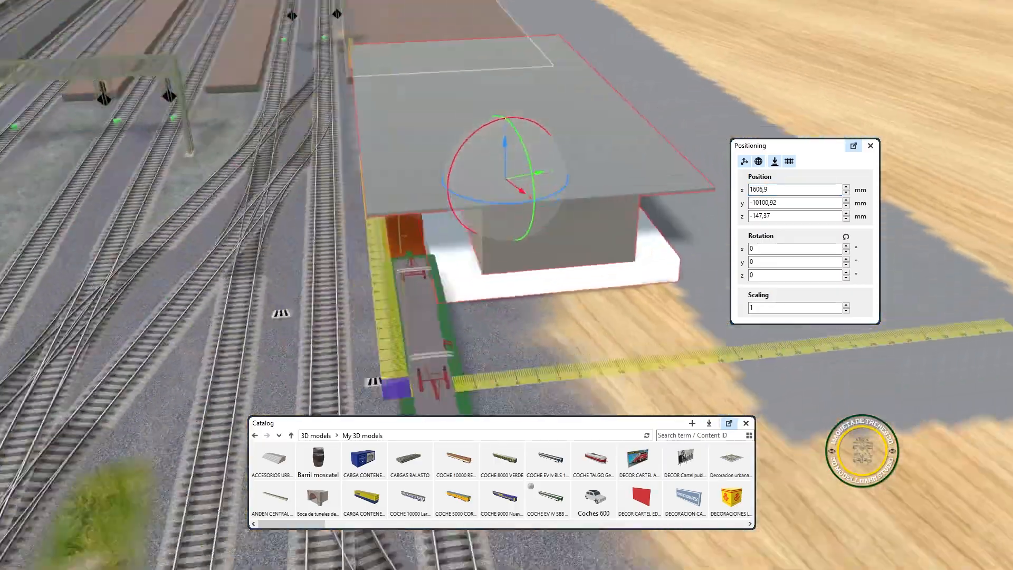
right_drag(237, 243, 279, 220)
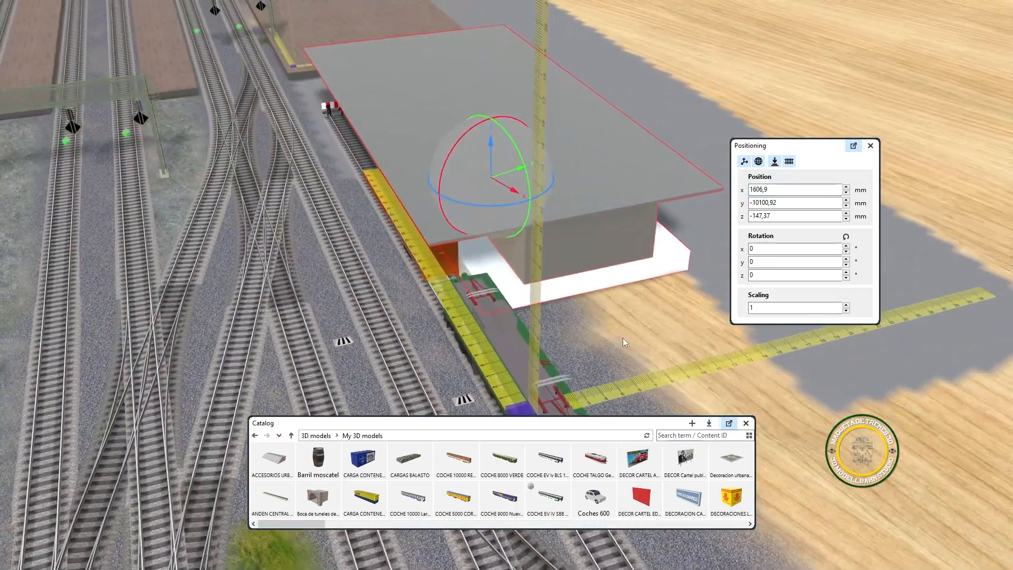
right_drag(623, 337, 316, 226)
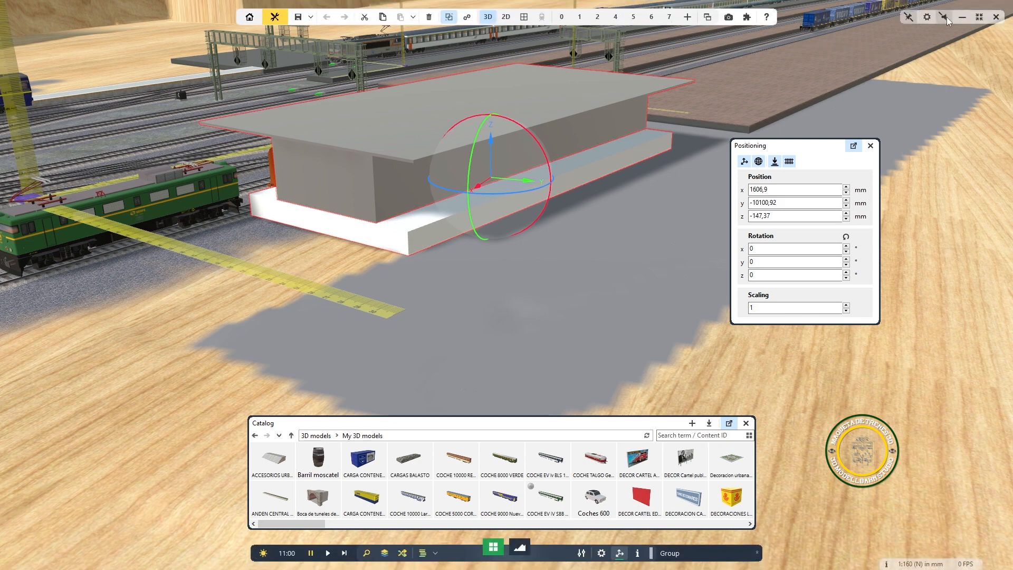
Step: Switch to Blender and add a new cube mesh to the warehouse scene in Object Mode
click(959, 21)
middle_drag(458, 338, 536, 329)
scroll(323, 268, up, 4)
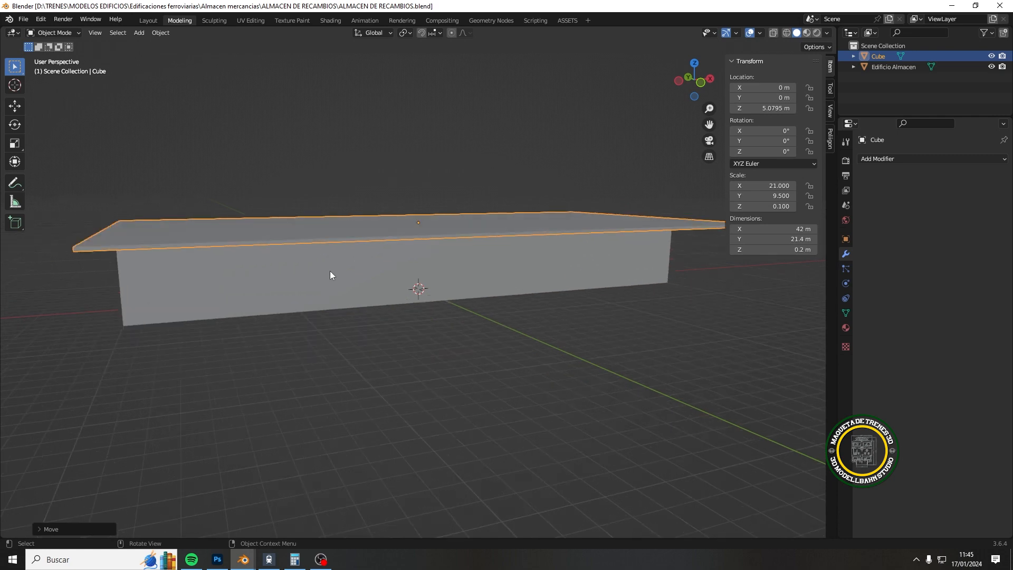
mouse_move(330, 271)
middle_down()
mouse_move(400, 283)
mouse_move(356, 281)
mouse_move(350, 240)
mouse_move(333, 318)
mouse_move(332, 253)
mouse_move(338, 274)
middle_up()
click(363, 289)
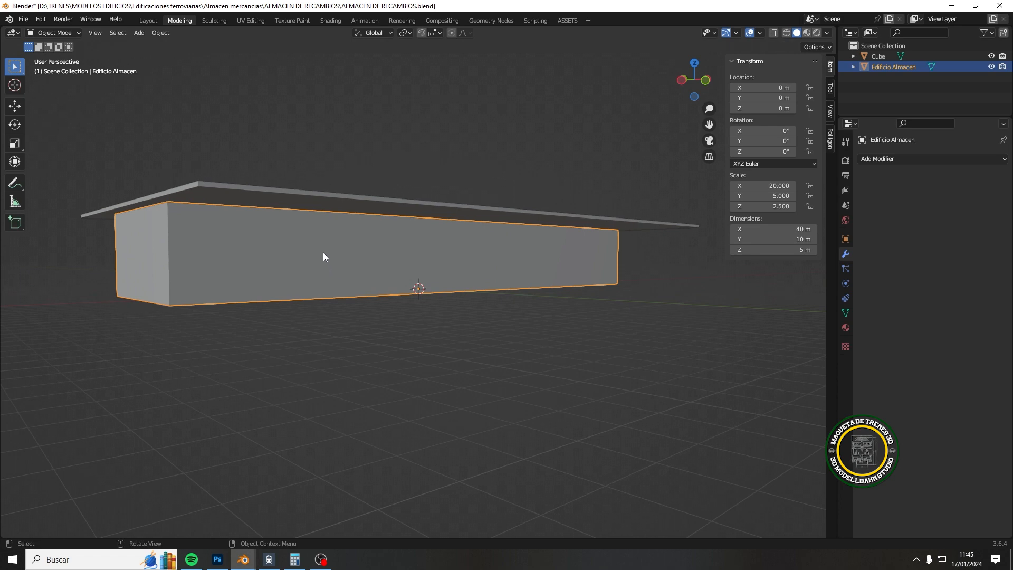
middle_drag(464, 235, 357, 263)
key(shift+a)
mouse_move(357, 258)
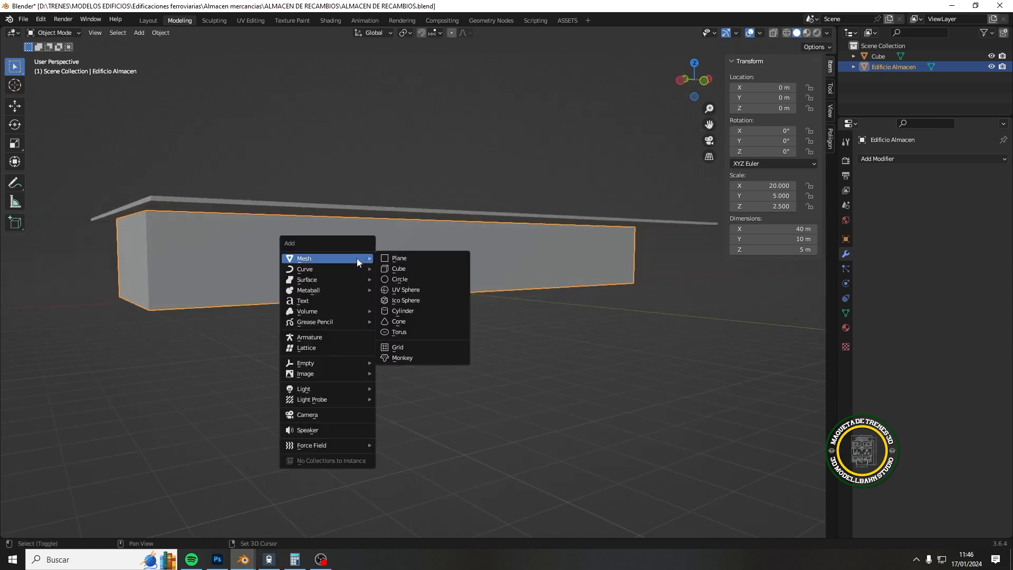
click(406, 268)
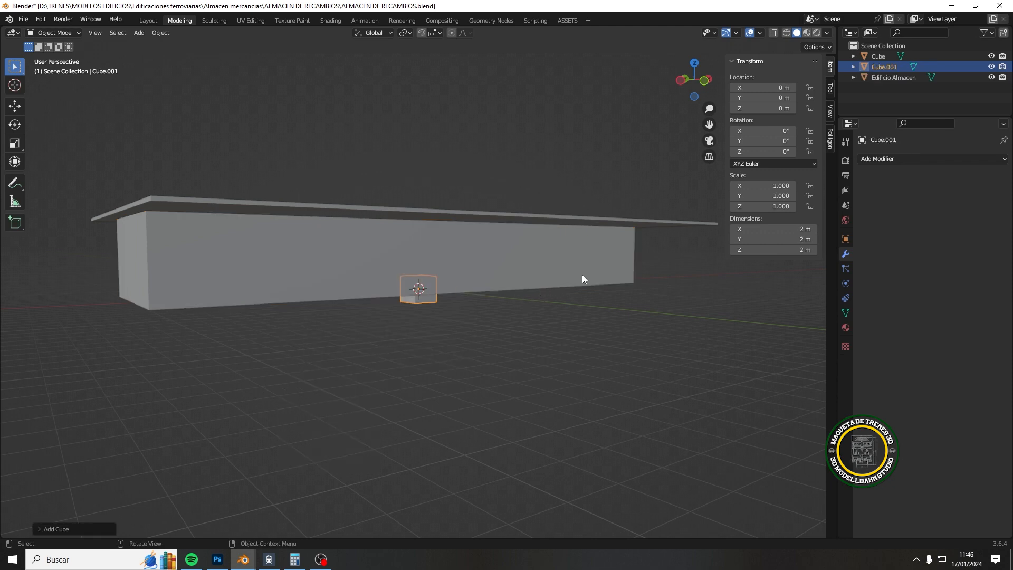
Step: Check the roof slab's depth and set the new cube's Y dimension to 21 m, just short of the roof
middle_drag(583, 277, 625, 285)
click(469, 272)
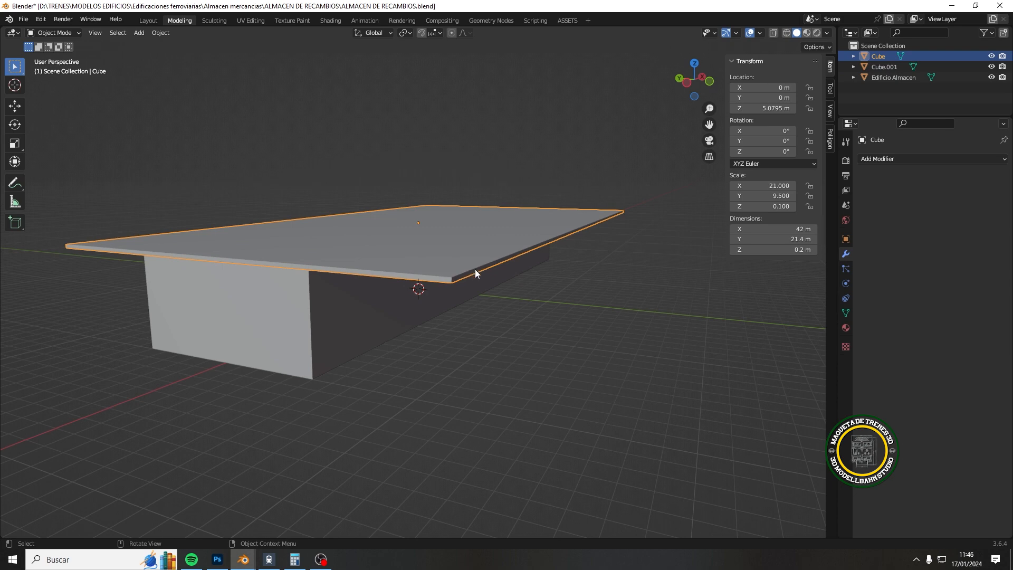
middle_drag(525, 273, 524, 236)
click(413, 299)
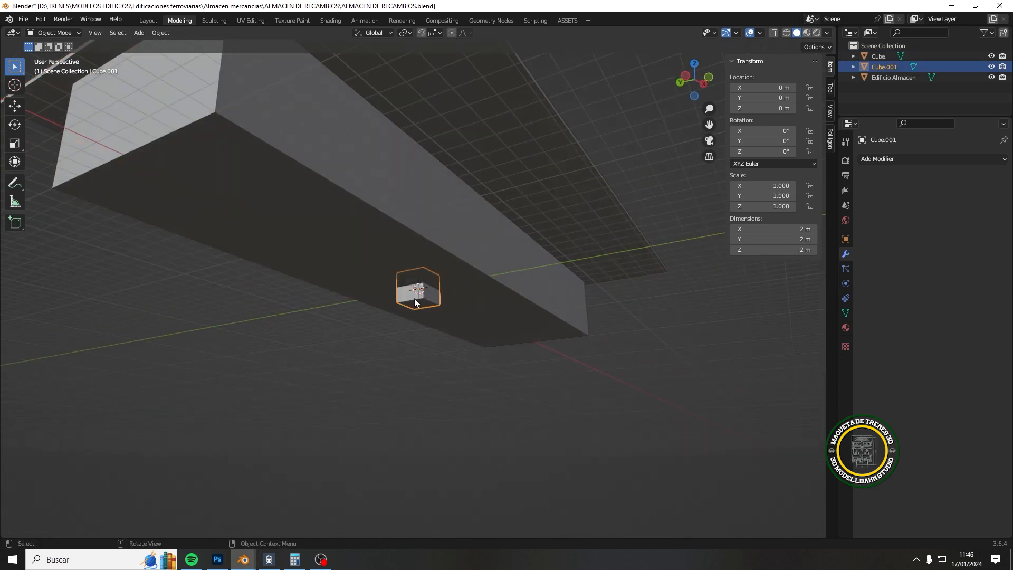
click(787, 240)
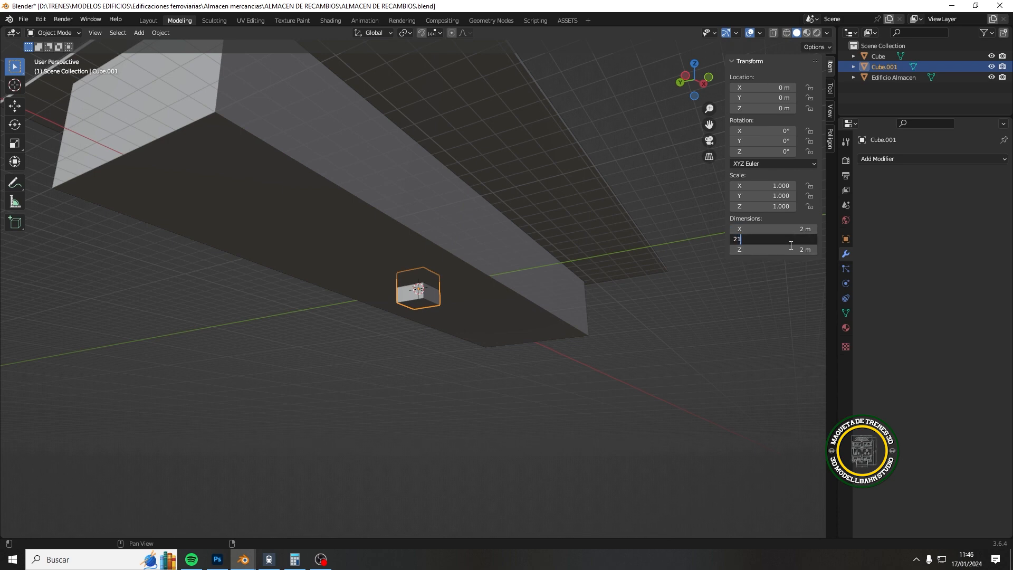
key(Return)
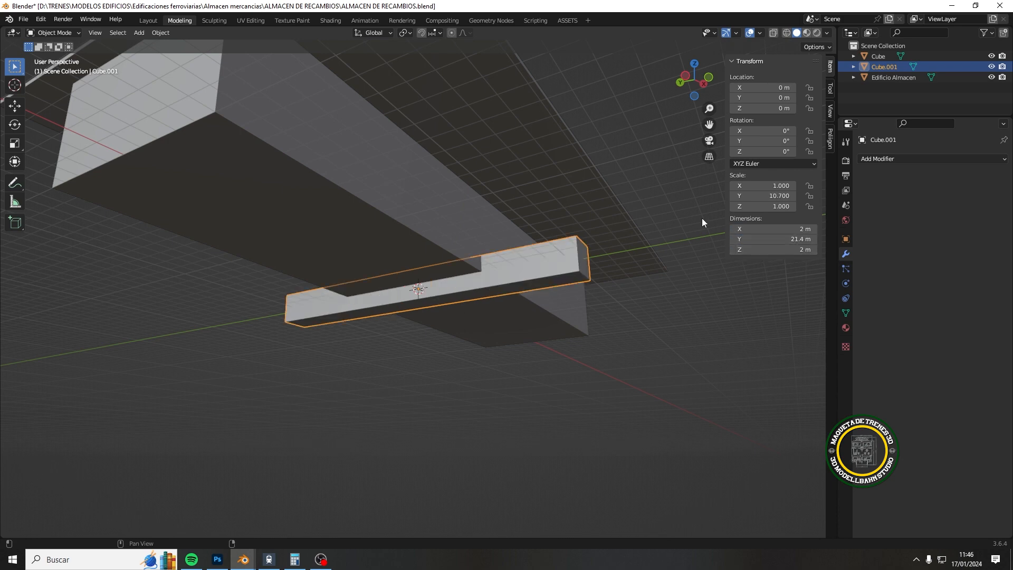
middle_drag(701, 217, 447, 257)
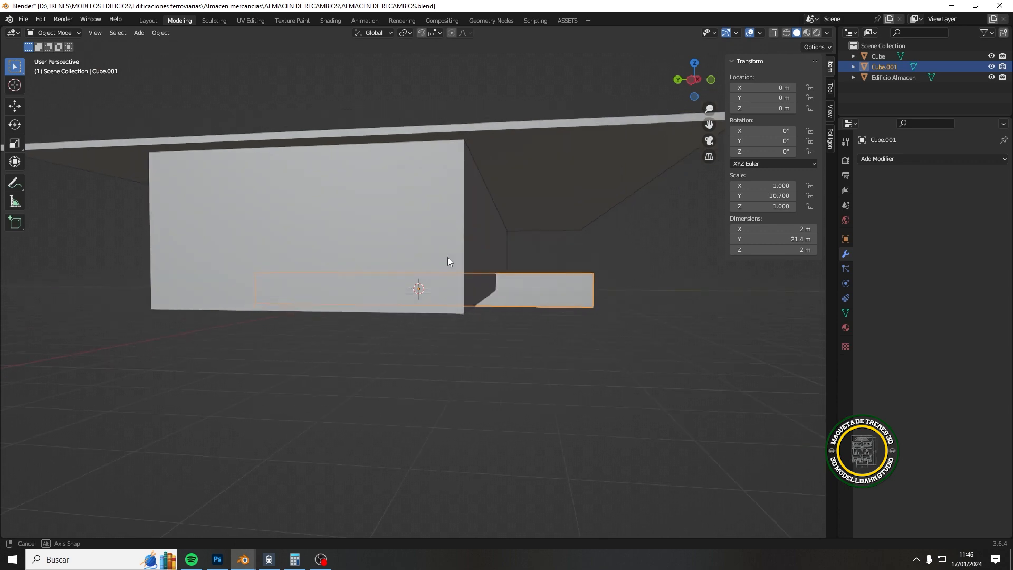
click(780, 240)
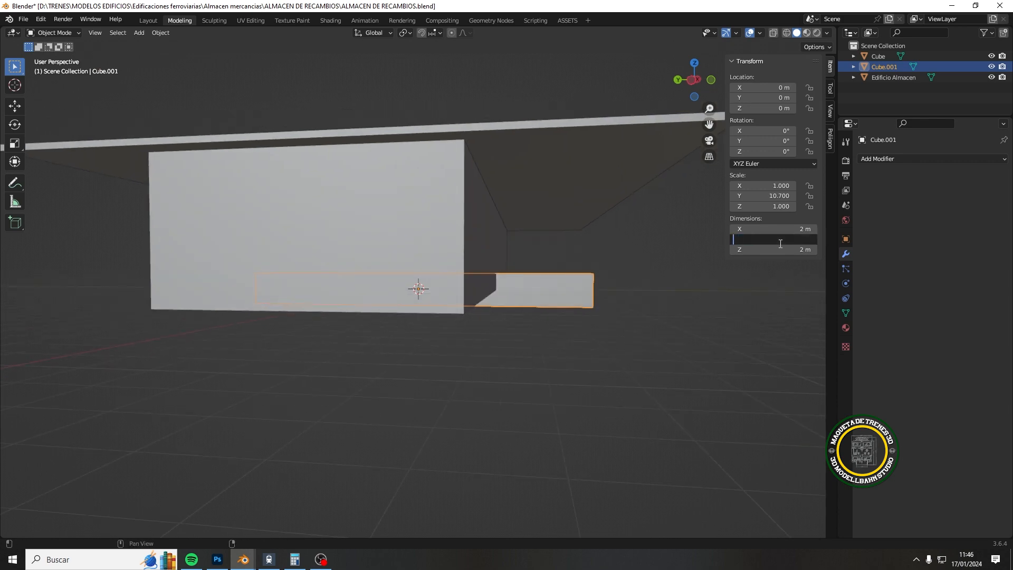
text(21)
key(Return)
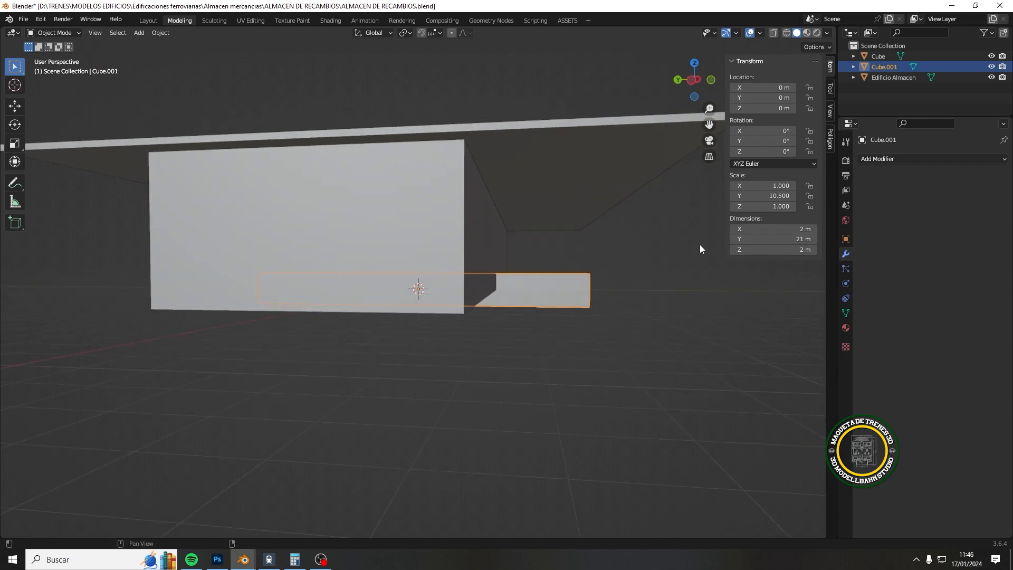
Step: Move the 21 m long block along Y to about -1.25 m, centring it beneath the offset roof slab
middle_drag(699, 245, 377, 305)
key(KP_3)
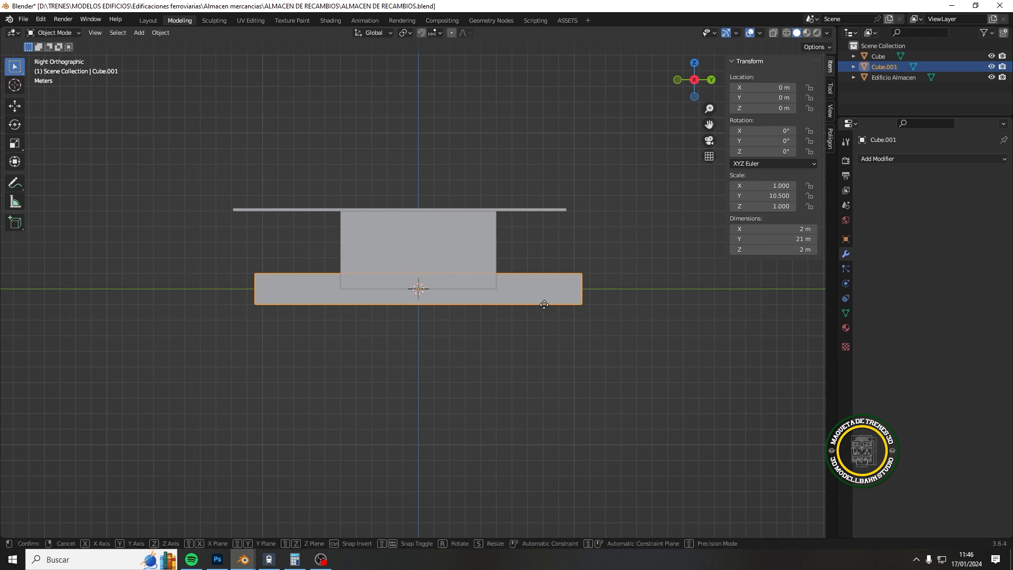
key(g)
key(y)
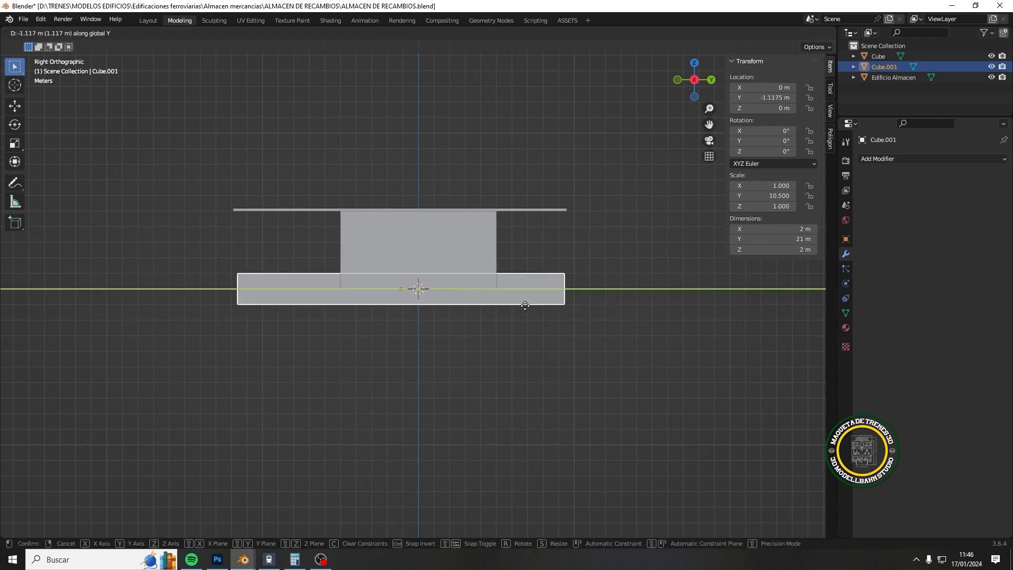
click(524, 305)
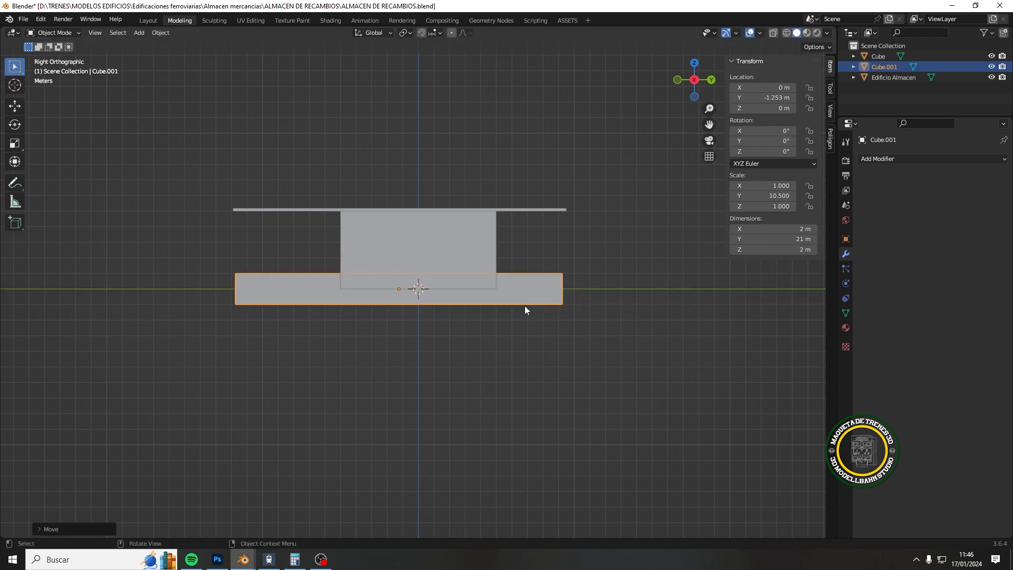
Step: Set the block's X and Z dimensions to 0.15 m to form a slender beam
middle_drag(525, 306, 714, 290)
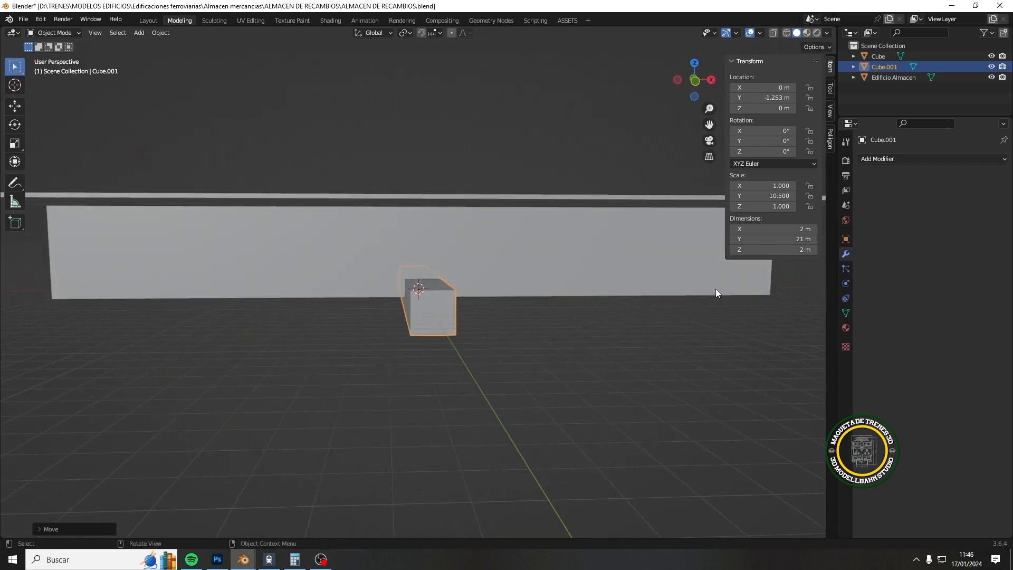
click(782, 230)
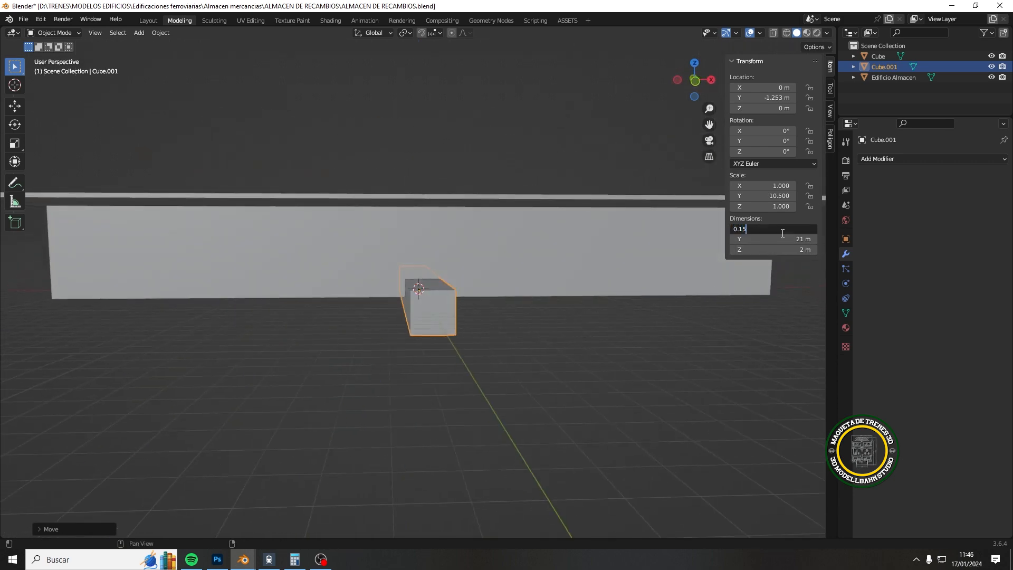
text(0.15)
key(Return)
click(779, 250)
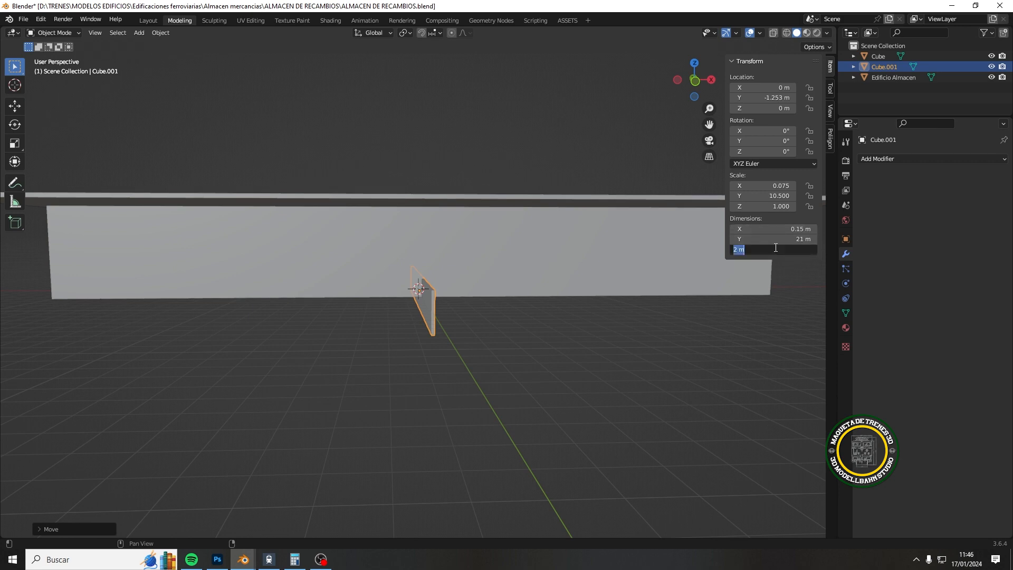
key(Return)
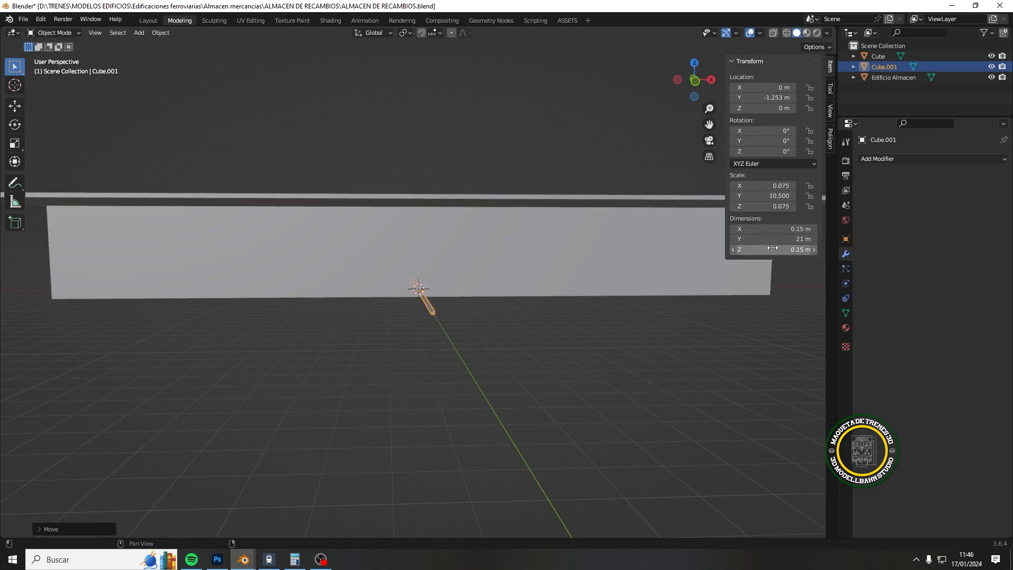
Step: Raise the beam along Z to about 4.88 m, just under the roof slab
middle_drag(526, 300, 554, 304)
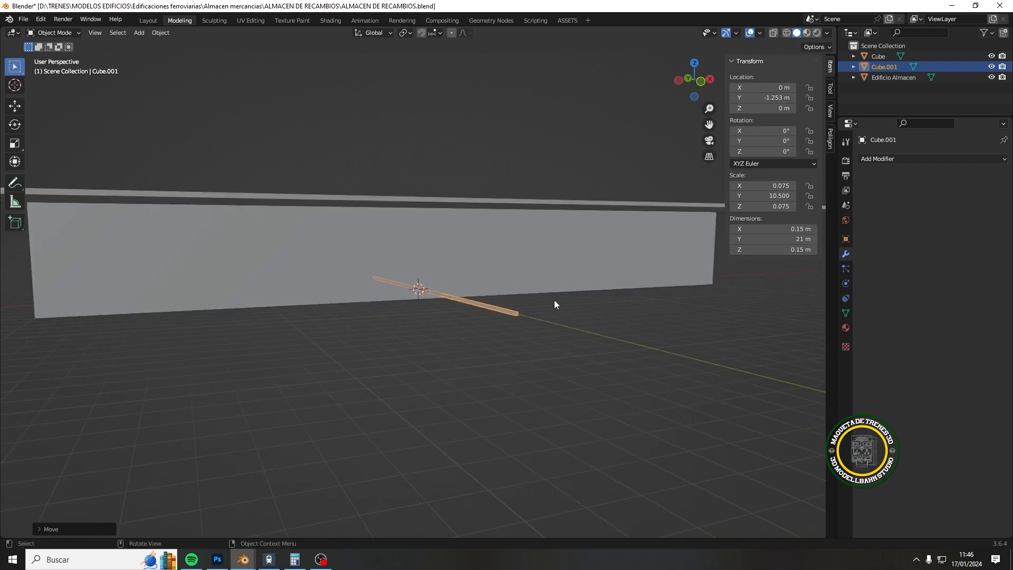
key(KP_1)
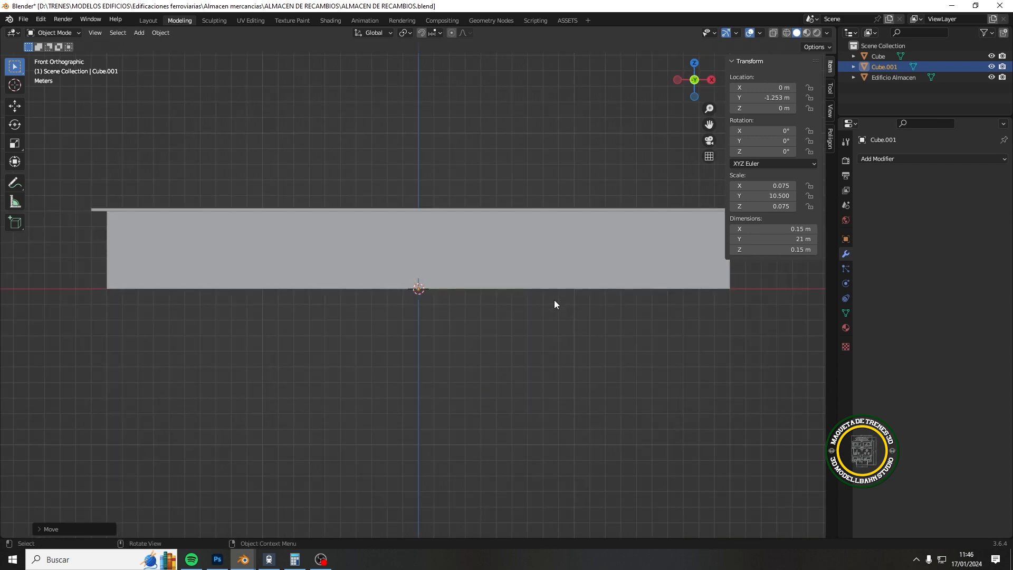
key(g)
key(z)
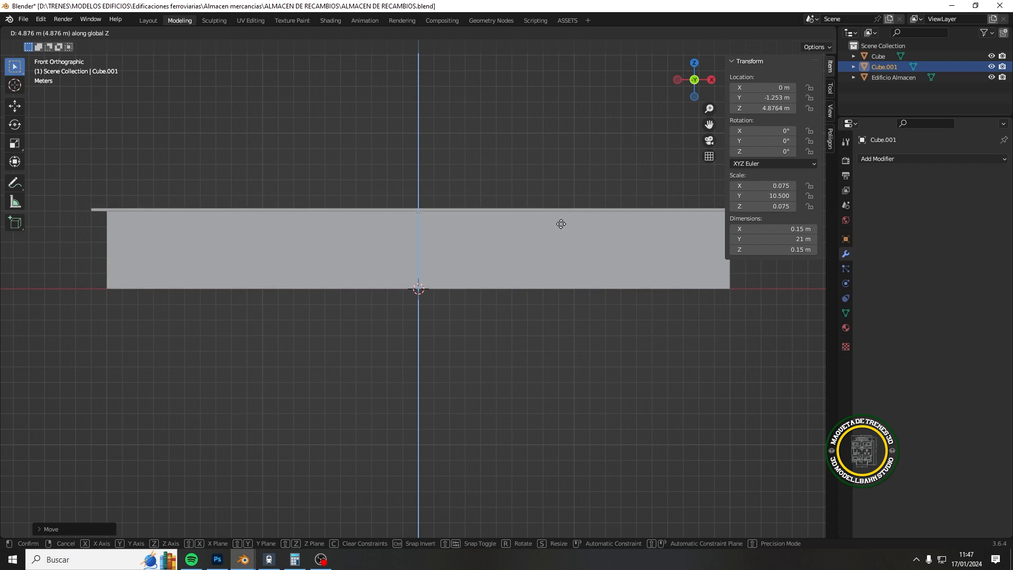
click(561, 223)
Step: Move the beam along X to about -20.3 m, under the roof overhang beyond the building's end wall
middle_drag(463, 246, 470, 267)
middle_drag(381, 289, 403, 285)
middle_drag(468, 273, 505, 245)
key(g)
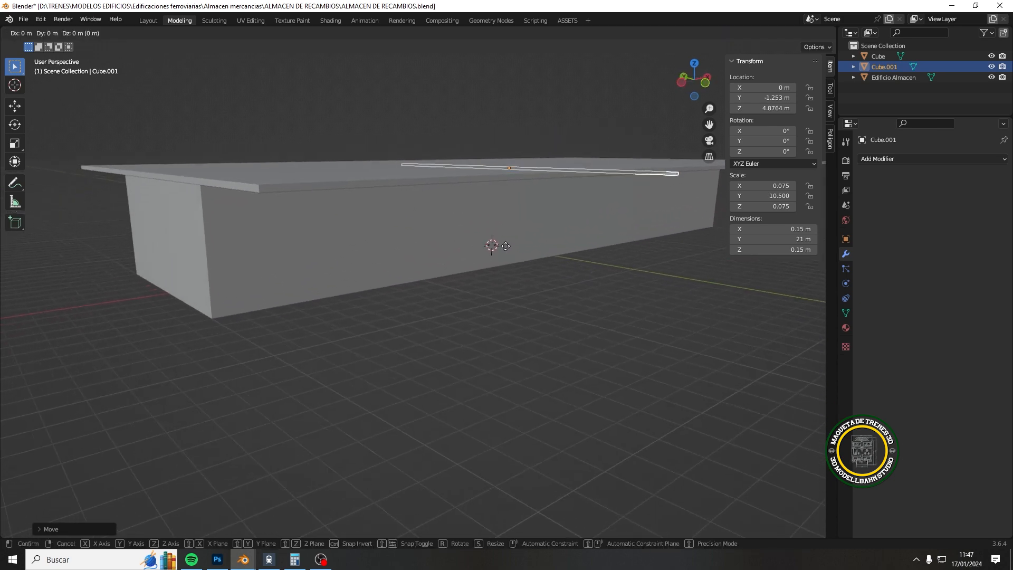
key(x)
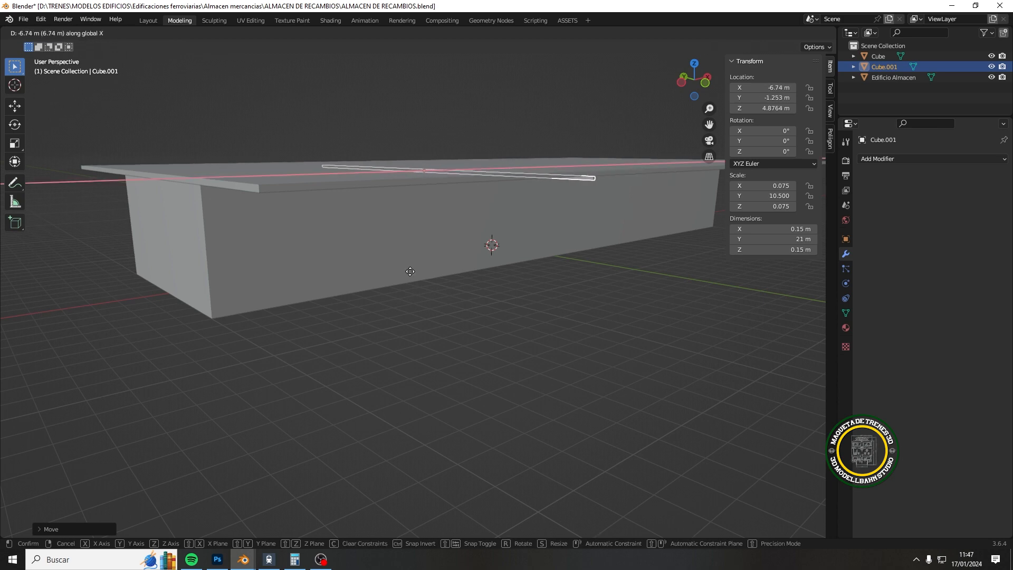
click(161, 298)
Step: Shift the beam back along X to about -19.93 m, flush with the building's end wall
middle_drag(188, 278, 164, 272)
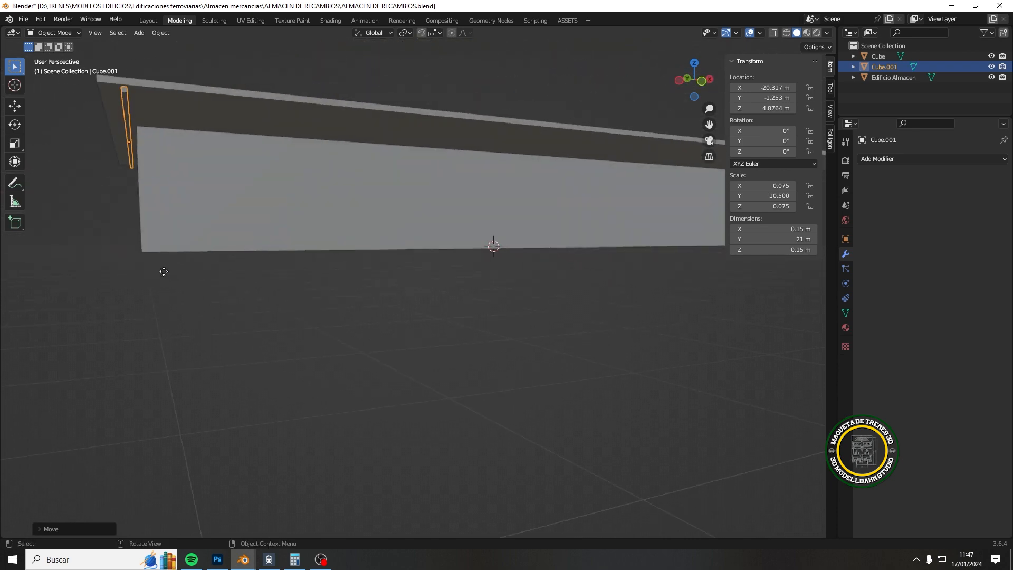
key(g)
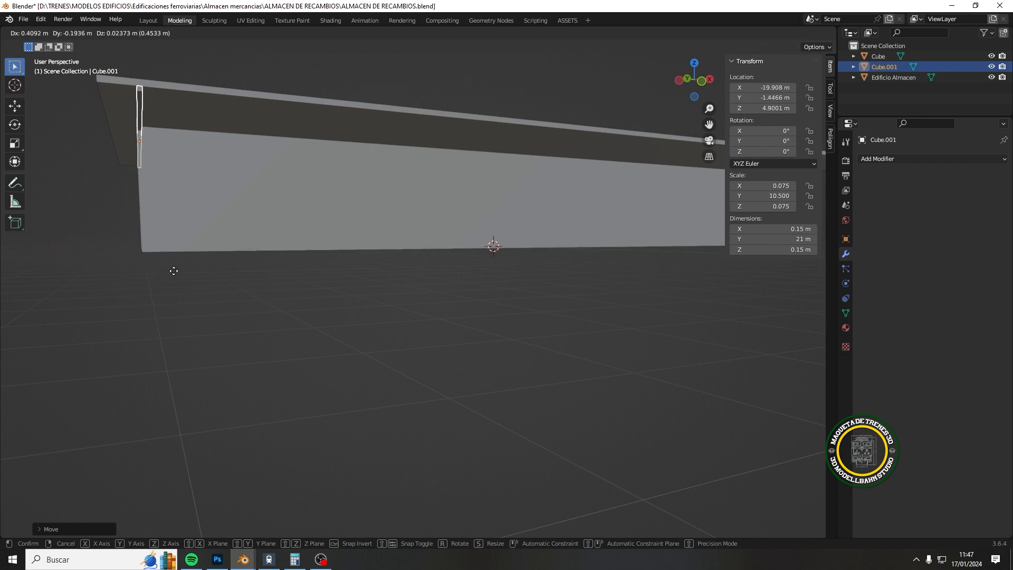
key(x)
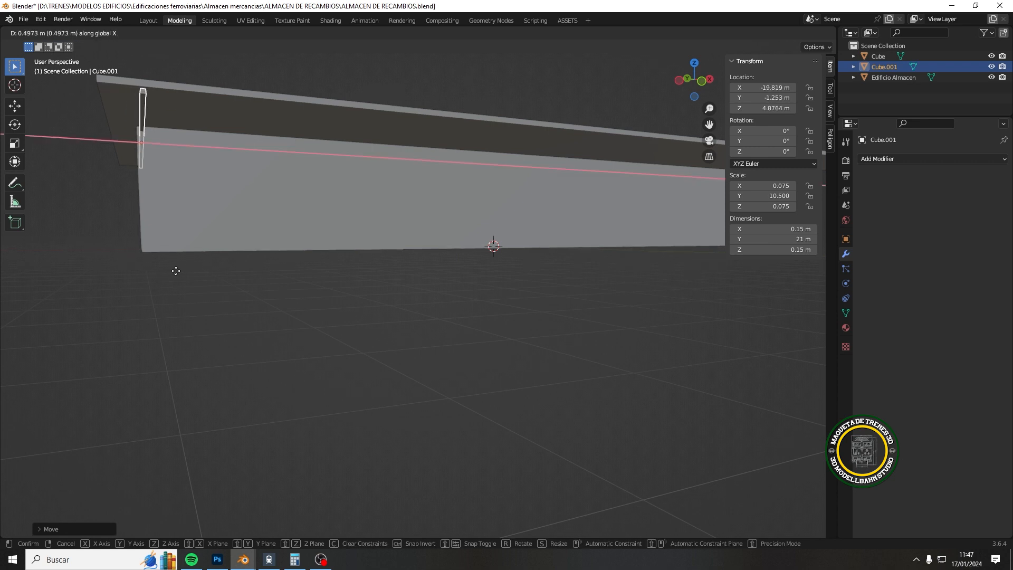
click(174, 270)
middle_drag(173, 274, 207, 291)
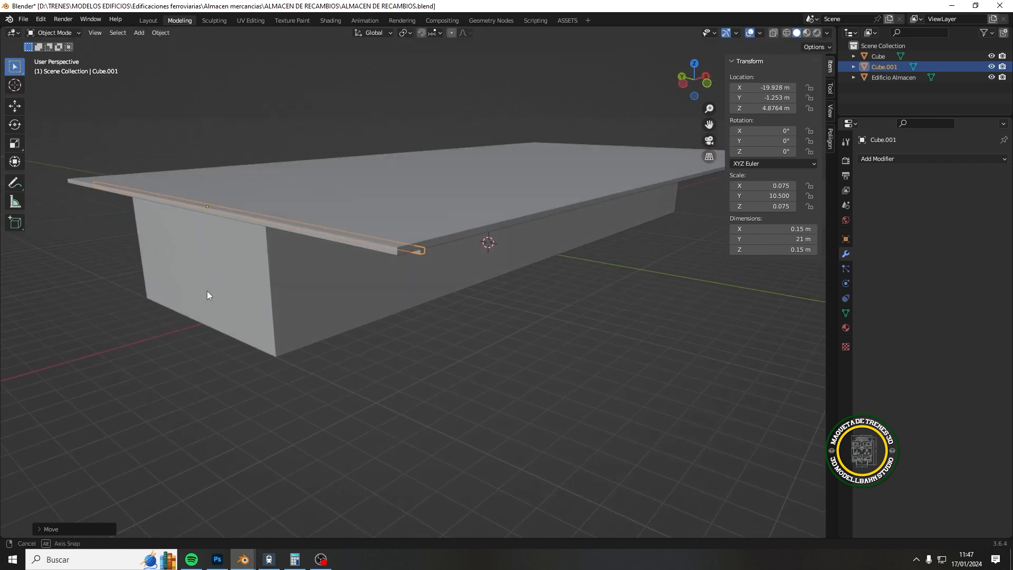
Step: Rename the roof slab object as EDIFIO ALMACEN VOLADIZO
middle_drag(427, 220, 417, 157)
click(417, 151)
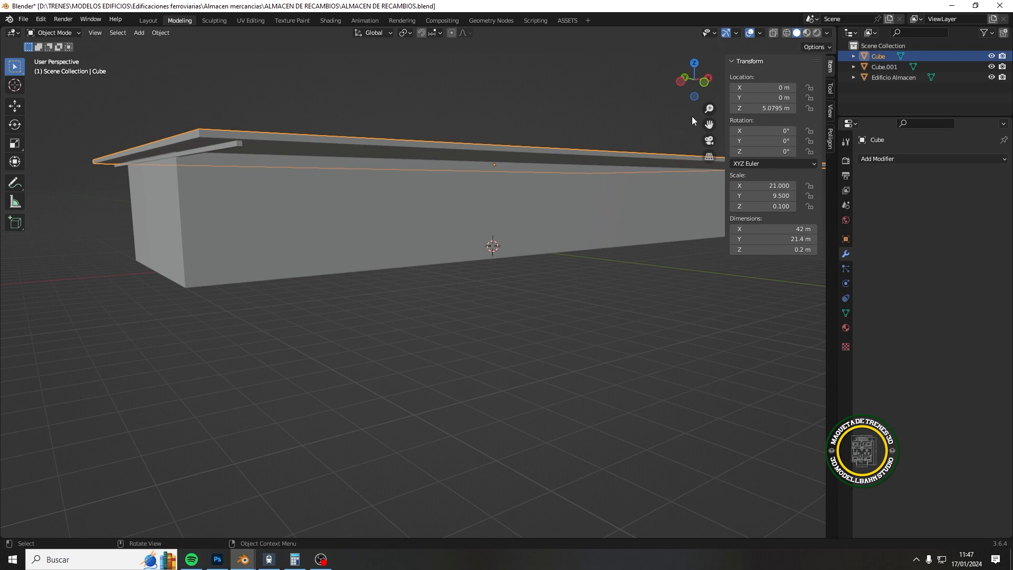
double_click(879, 56)
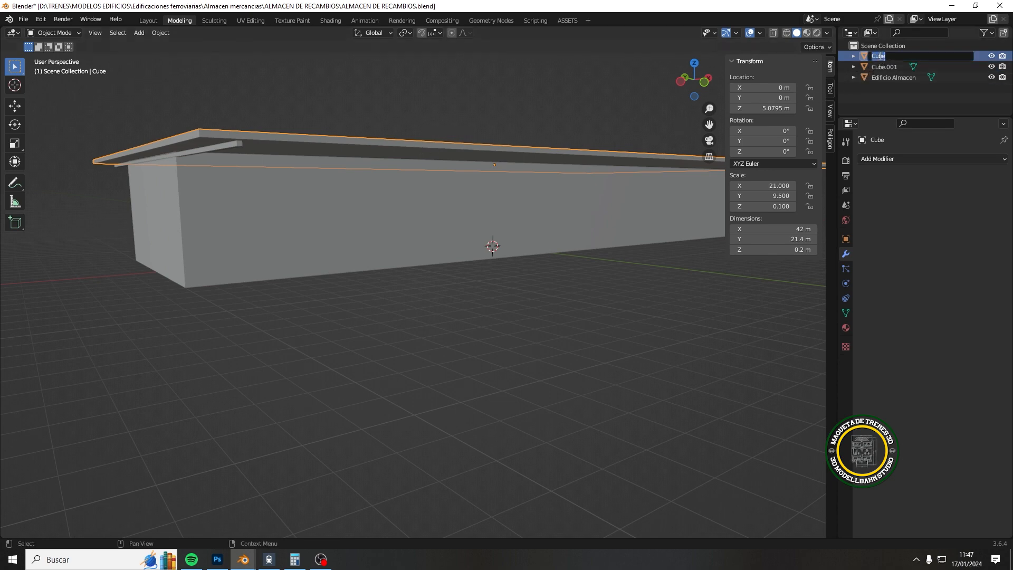
text(eD)
key(BackSpace)
key(BackSpace)
text(EDIFIO ALMACEN VOLADIZO)
key(Return)
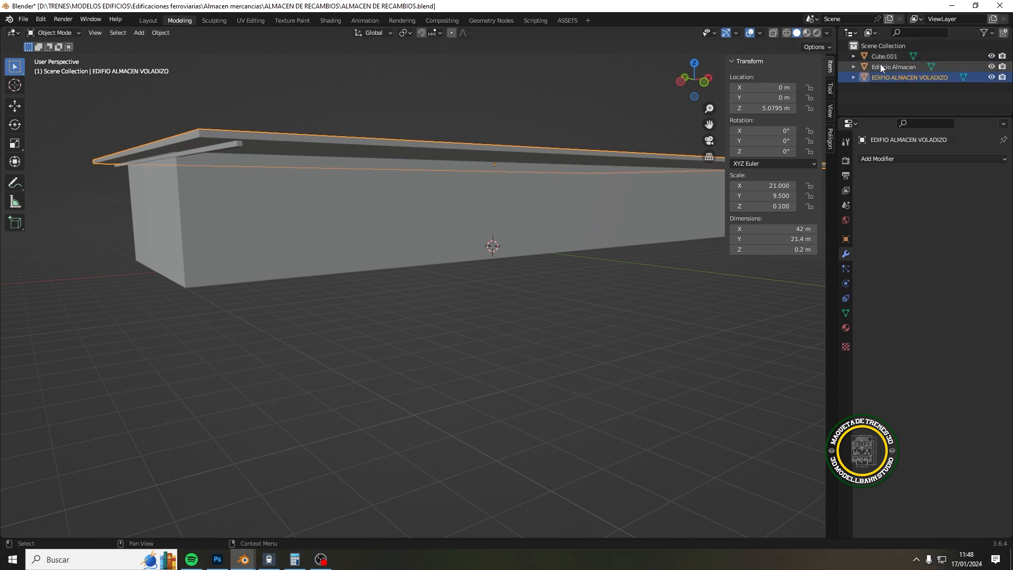
Step: Rename the beam object as EDIFICIO ALMACEN VIGAS
double_click(887, 55)
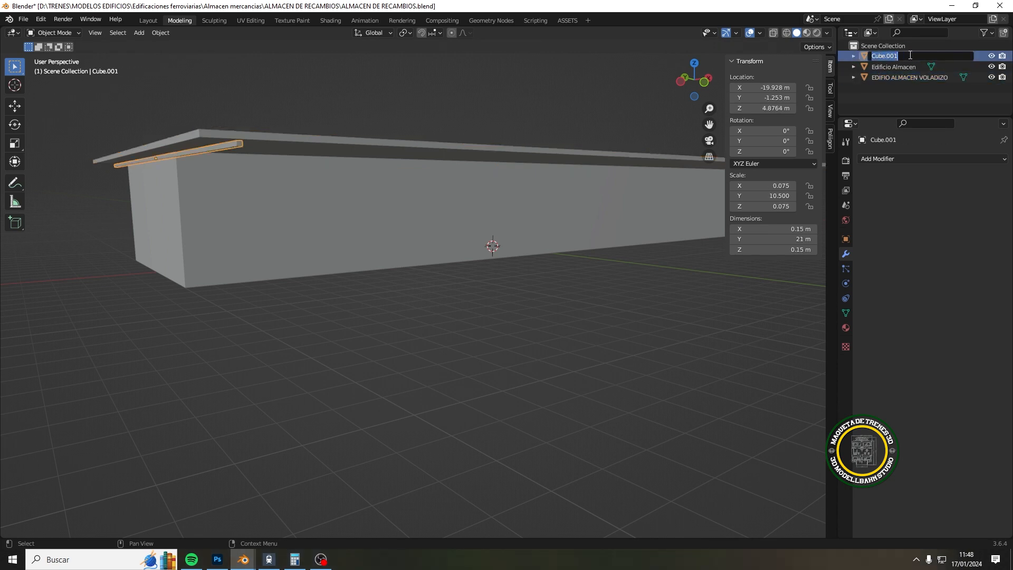
text(EDIFICIO ALMACEN VIGAS)
key(Return)
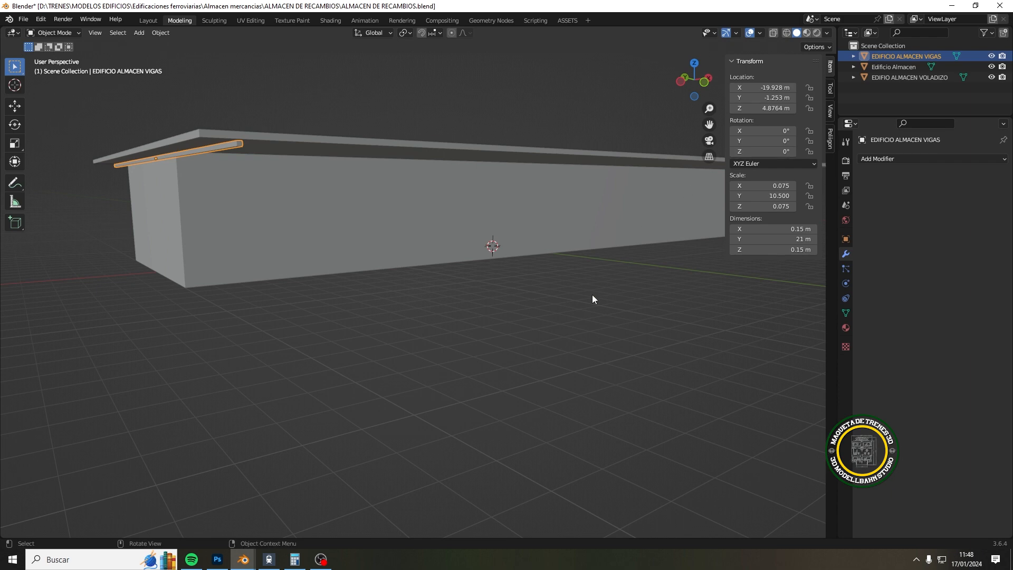
Step: Correct the roof slab object's name to EDIFICIO ALMACEN VOLADIZO
double_click(879, 78)
click(886, 77)
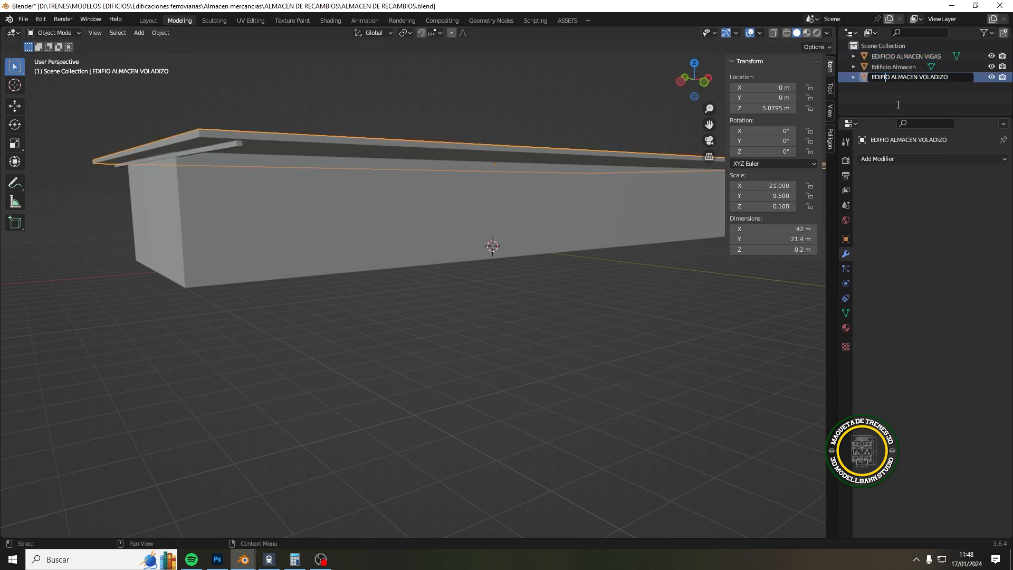
text(CIO)
key(Delete)
key(Return)
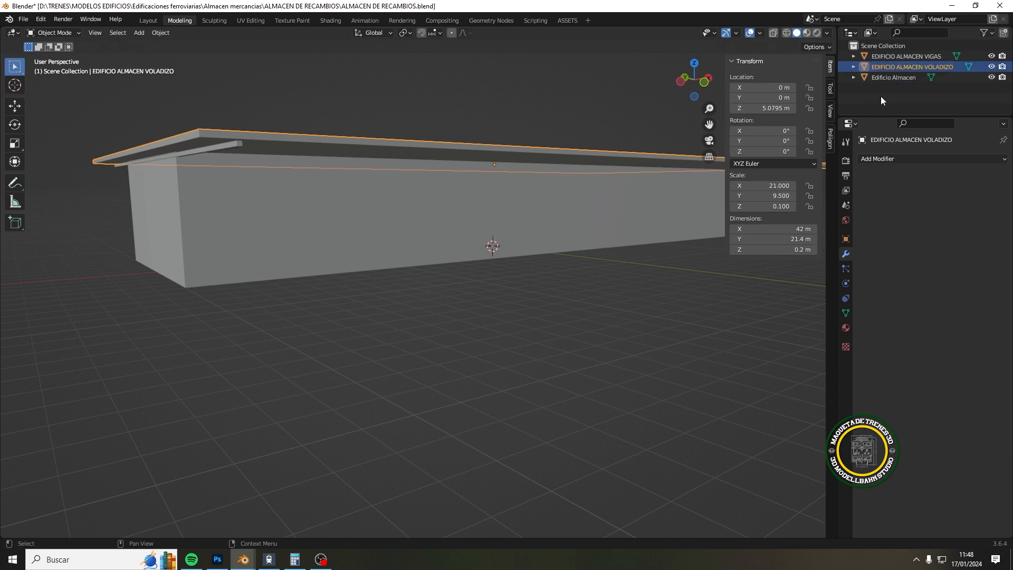
Step: Rename the main building object in capitals as EDIFICIO ALMACEN
double_click(891, 77)
text(E)
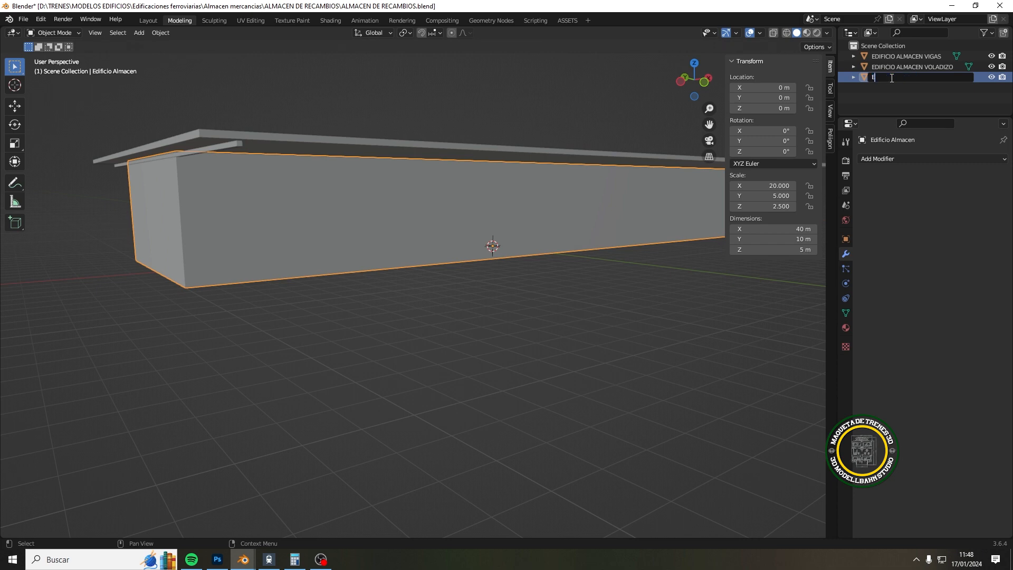
text(DIFICIO ALMACEN)
key(Return)
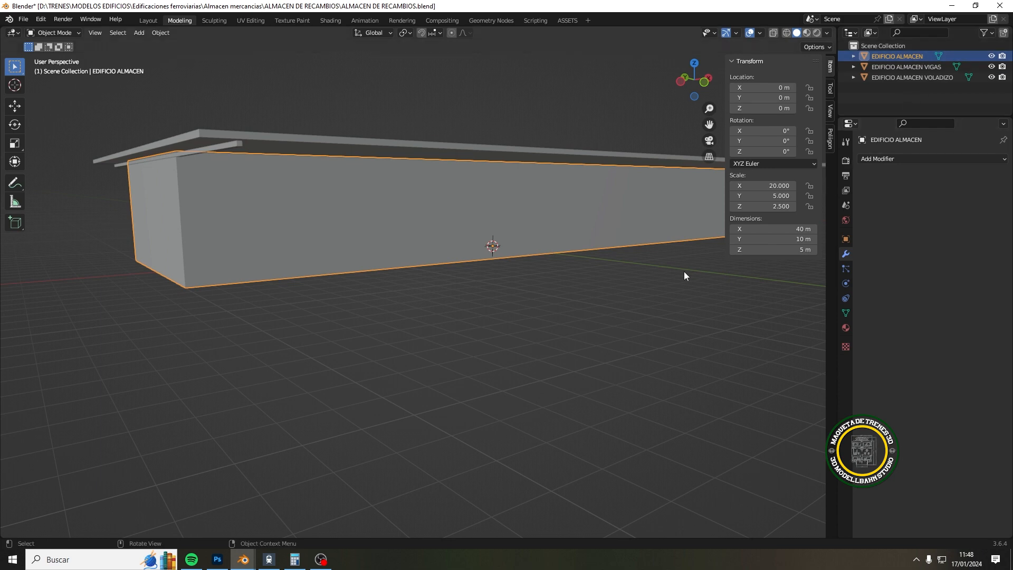
middle_drag(601, 287, 563, 333)
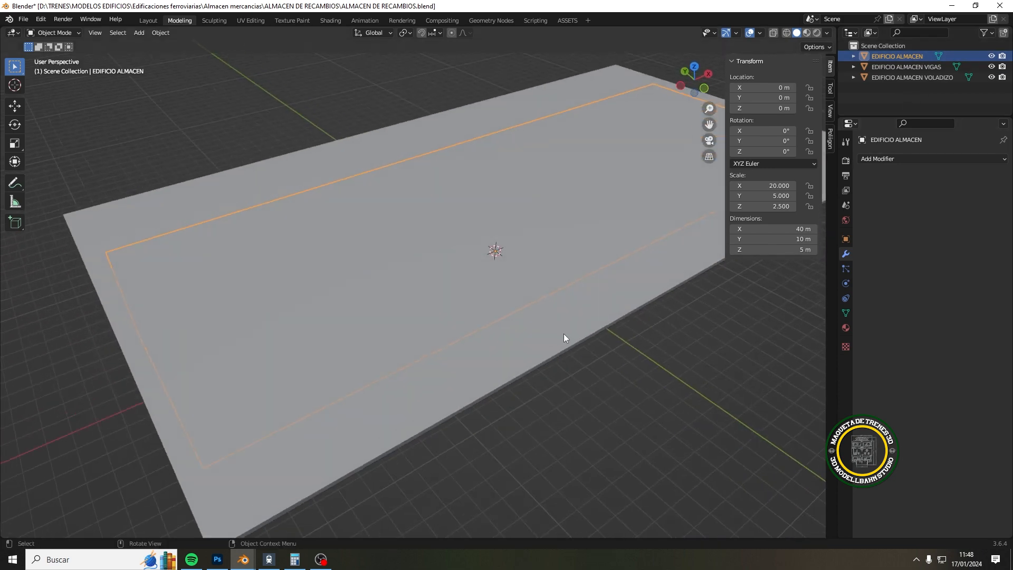
right_click(564, 333)
key(Escape)
mouse_move(636, 340)
middle_down()
mouse_move(636, 355)
mouse_move(624, 312)
mouse_move(644, 335)
middle_up()
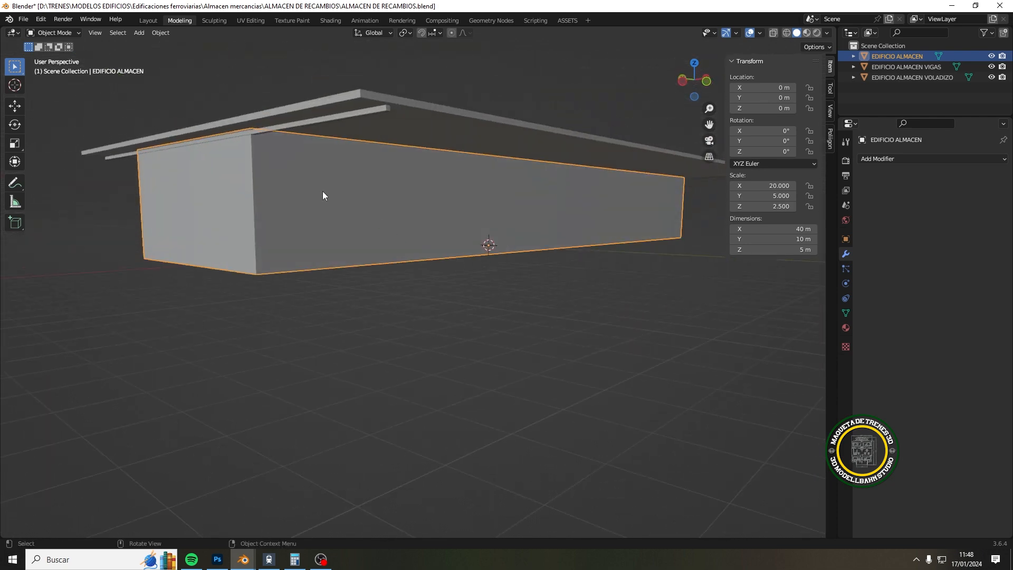
middle_drag(489, 215, 528, 218)
scroll(553, 204, up, 2)
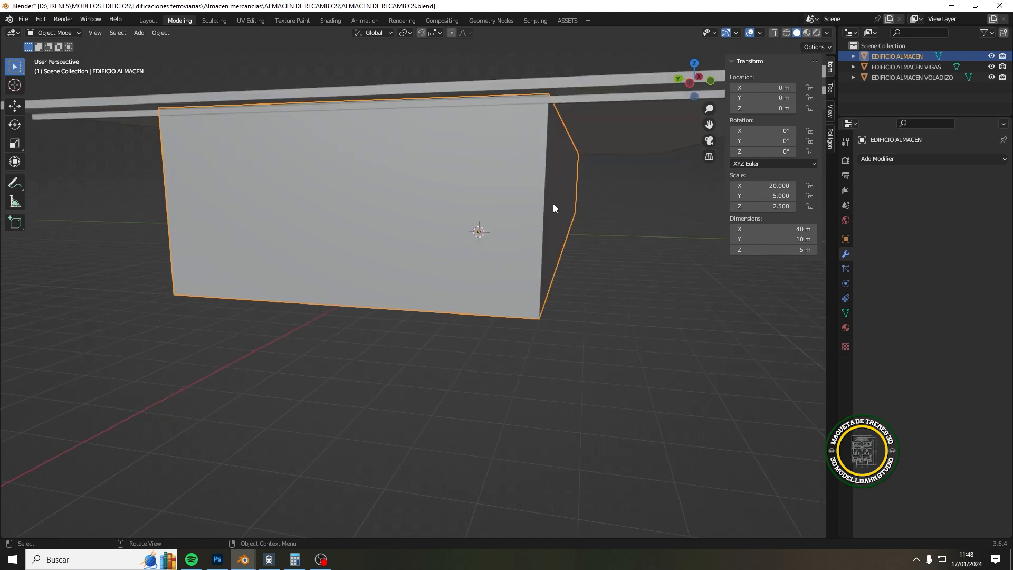
Step: Raise the support beam along Z to a height of about 4.95 m, against the roof slab's underside
scroll(565, 140, up, 4)
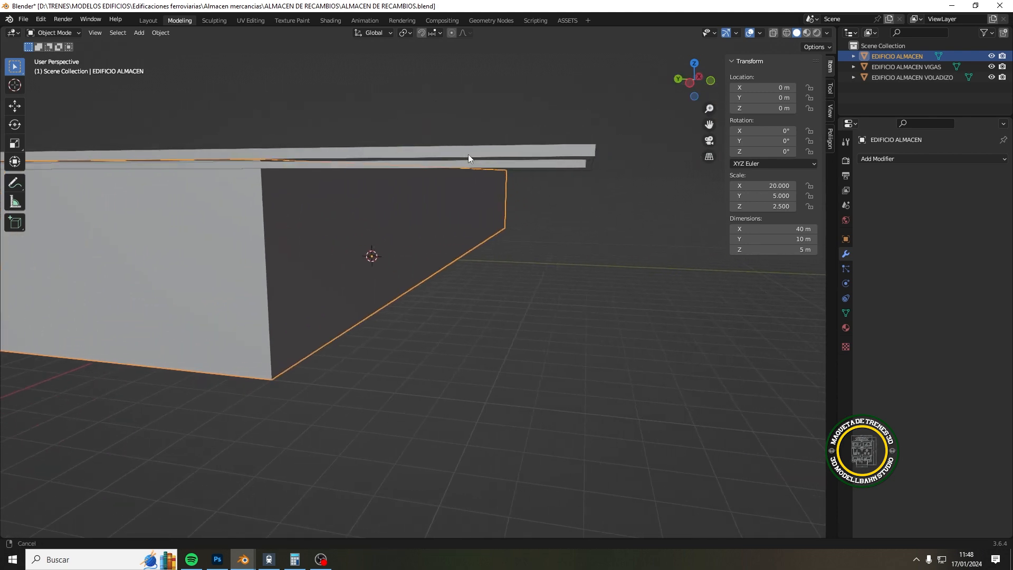
click(496, 163)
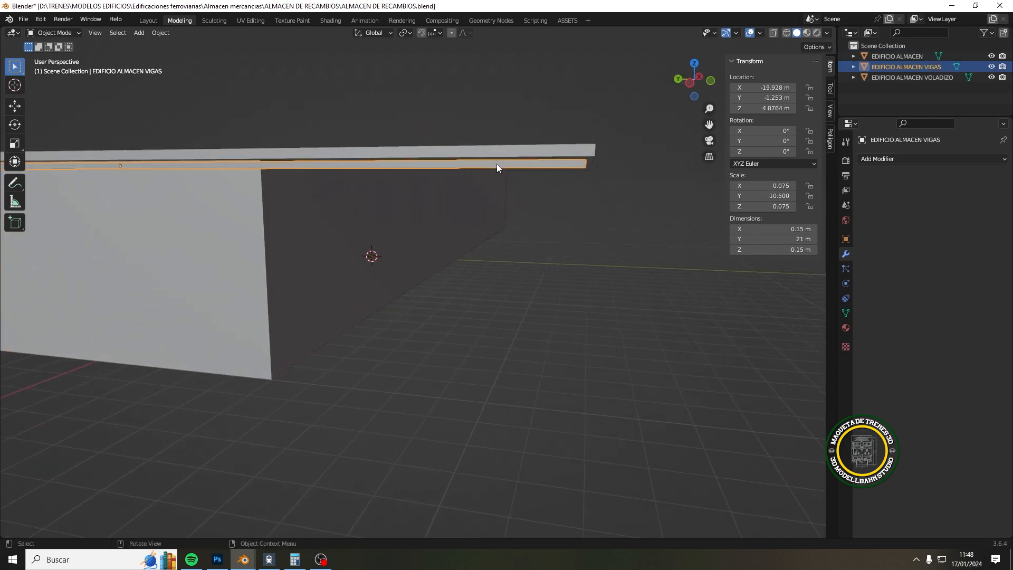
key(g)
key(z)
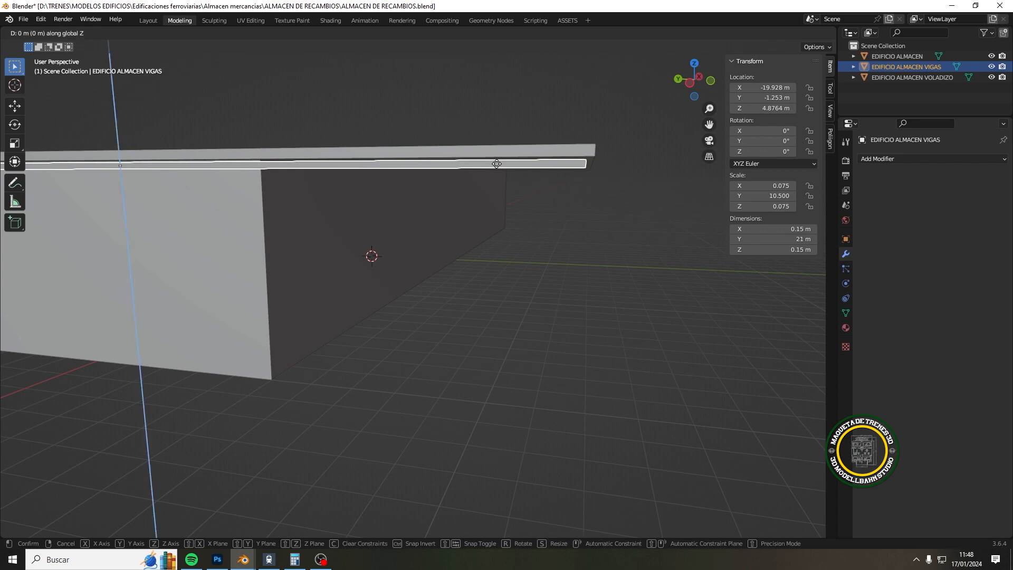
click(496, 161)
Step: Examine how the support beam sits under the roof slab and against the building from both sides
middle_drag(496, 161, 460, 169)
middle_drag(305, 238, 568, 196)
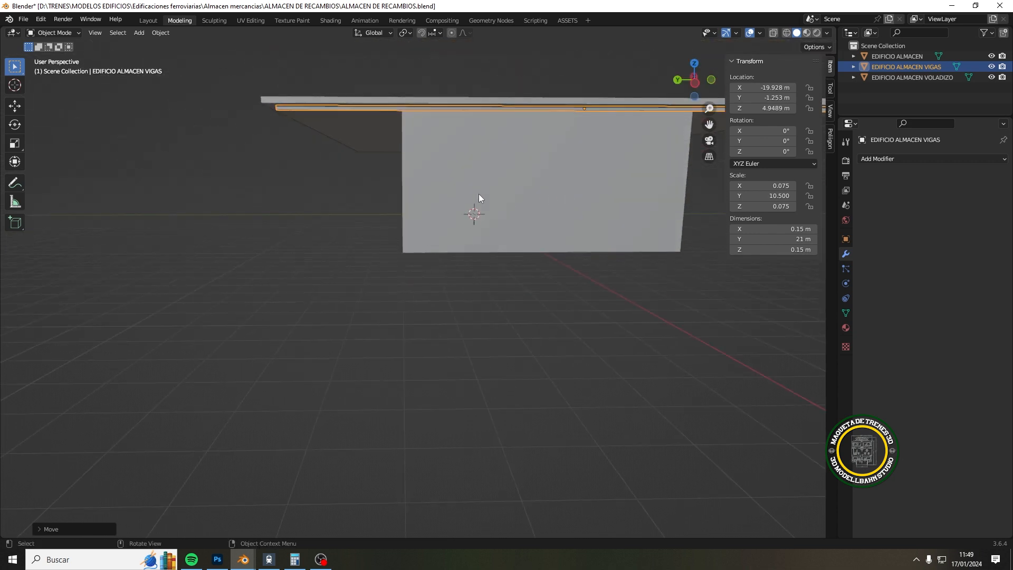
middle_drag(452, 191, 525, 138)
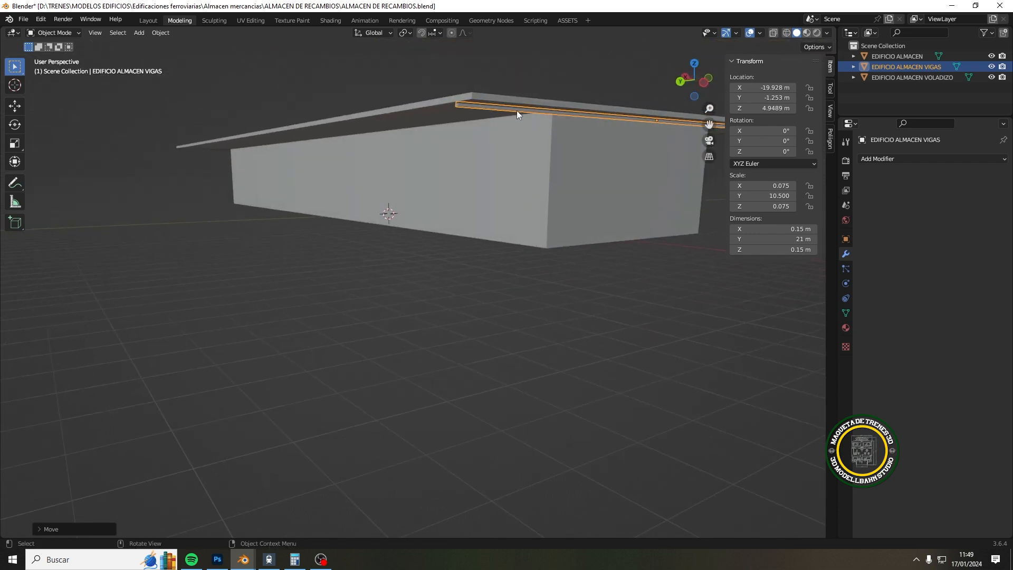
middle_drag(550, 172, 490, 182)
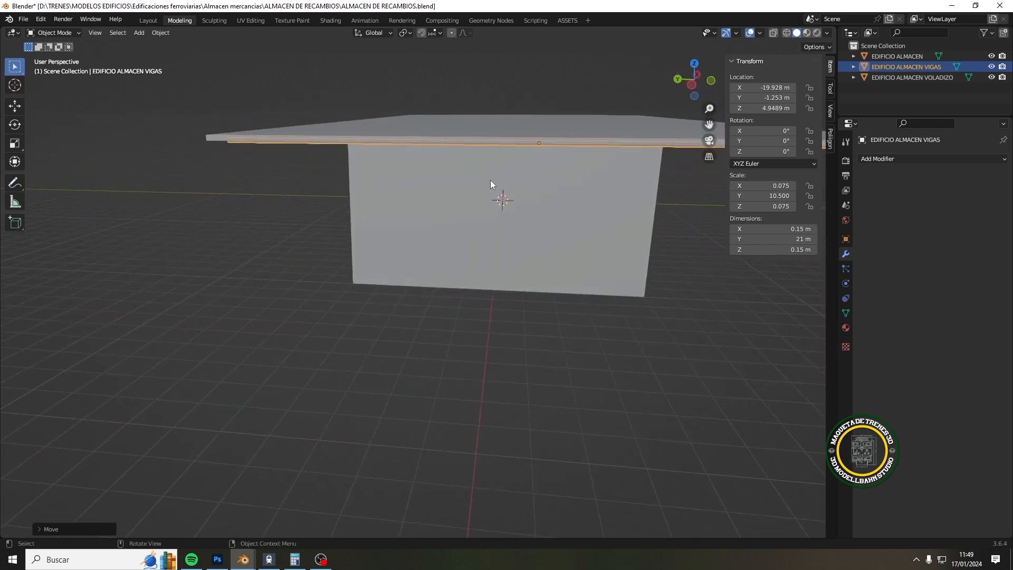
shift+middle_drag(600, 224, 477, 185)
shift+middle_drag(550, 185, 511, 190)
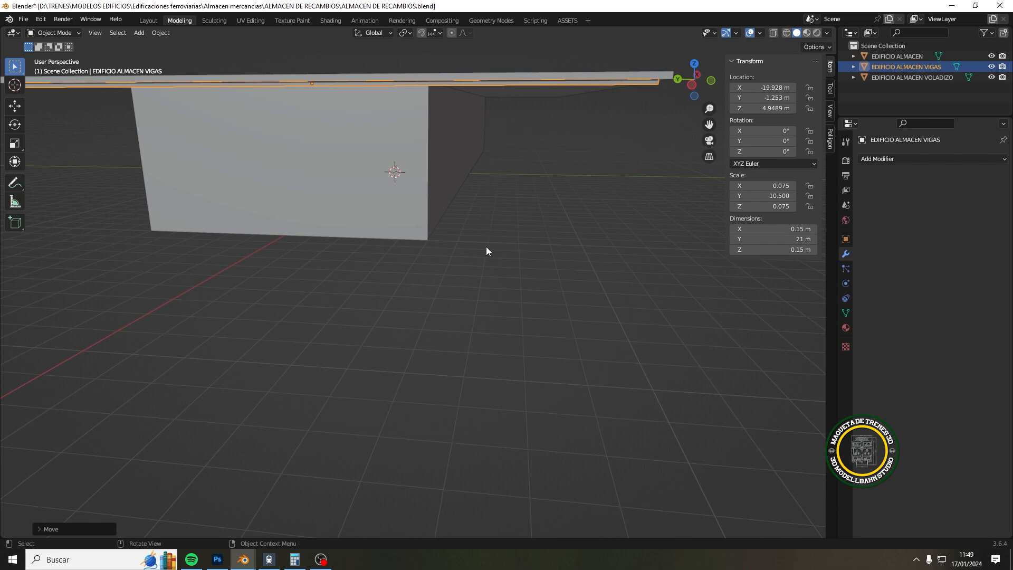
middle_drag(487, 246, 464, 274)
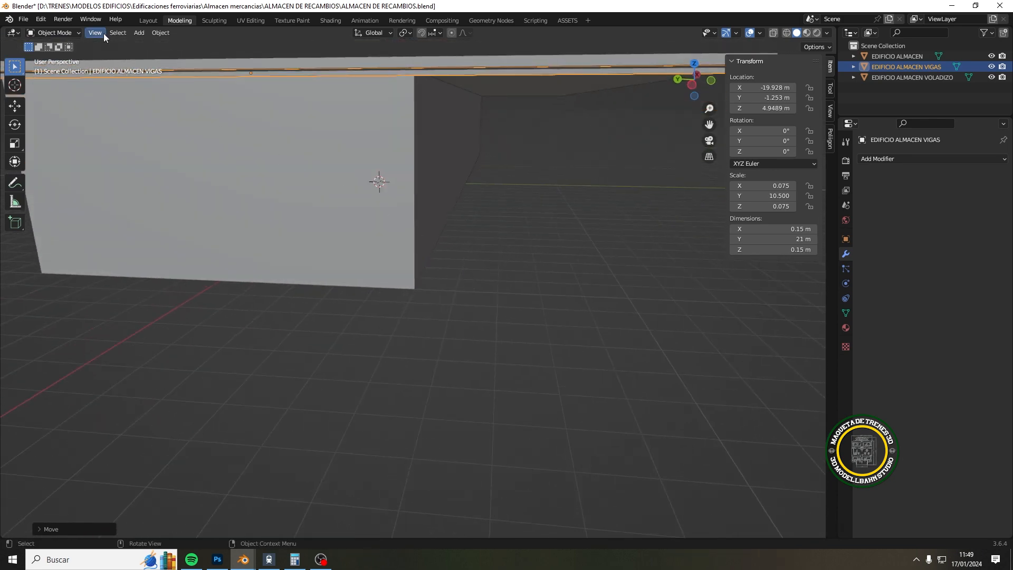
Step: In Edit Mode, add two evenly spaced loop cuts across the length of the support beam, without sliding them
click(68, 32)
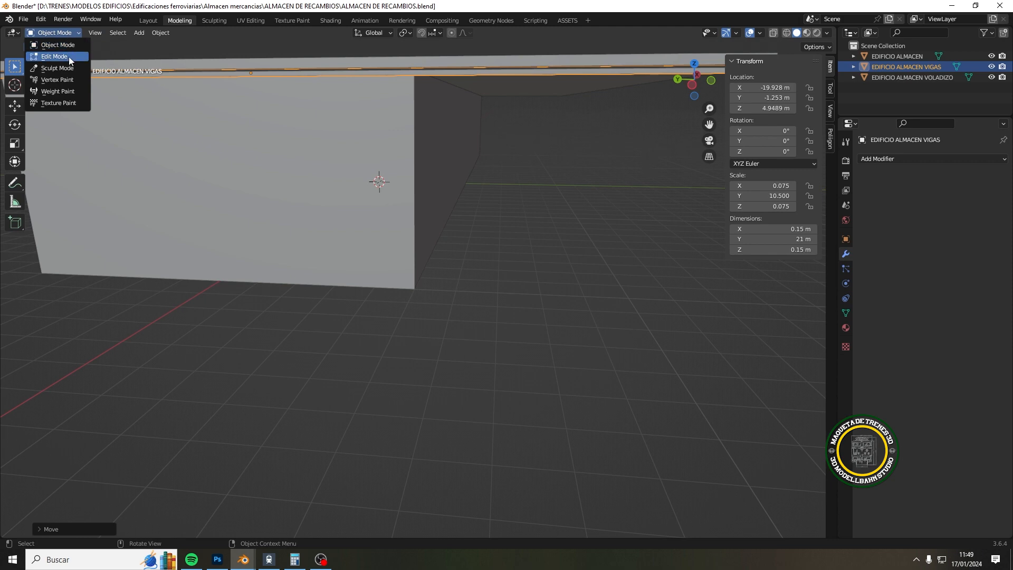
click(69, 56)
mouse_move(485, 149)
middle_down()
mouse_move(468, 150)
mouse_move(477, 150)
middle_up()
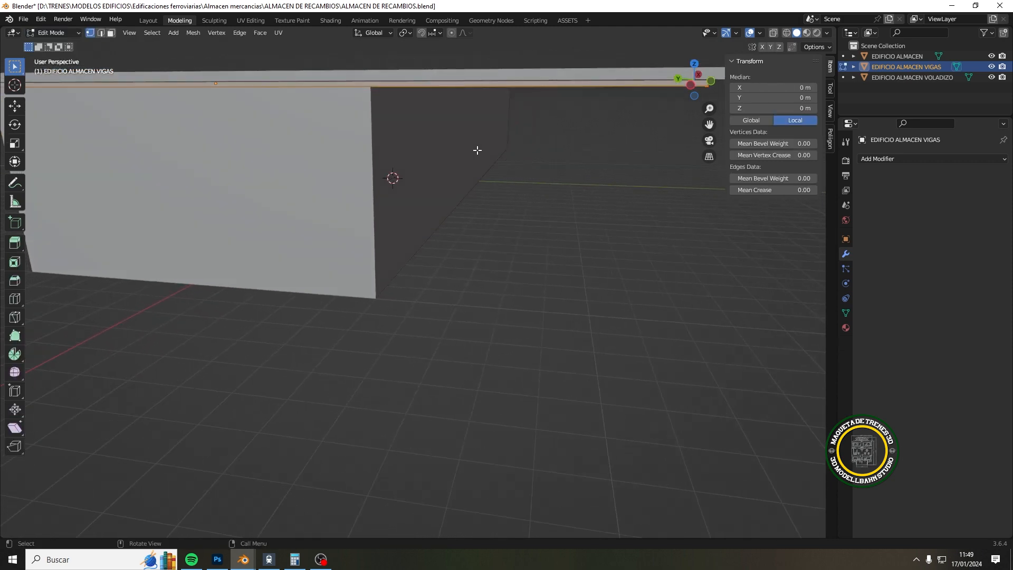
key(ctrl+r)
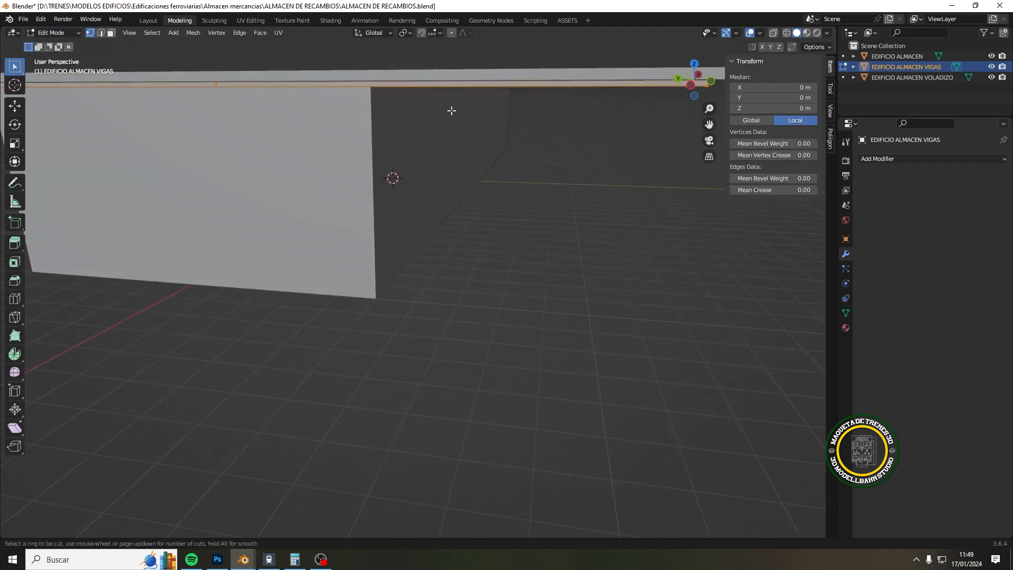
scroll(420, 91, up, 1)
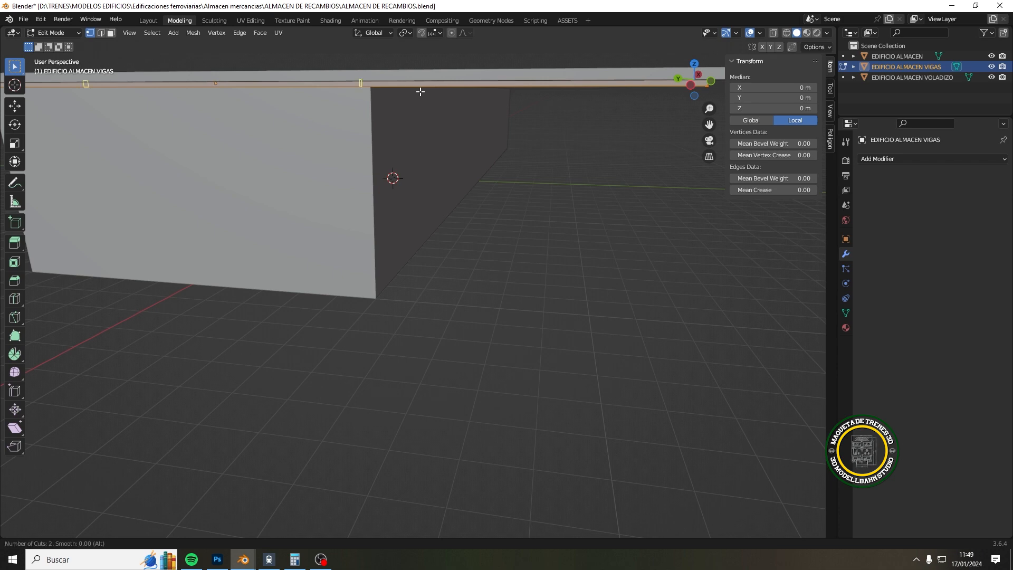
scroll(419, 91, down, 1)
scroll(420, 91, up, 1)
scroll(420, 91, up, 1)
scroll(420, 92, up, 1)
scroll(420, 92, down, 2)
click(420, 92)
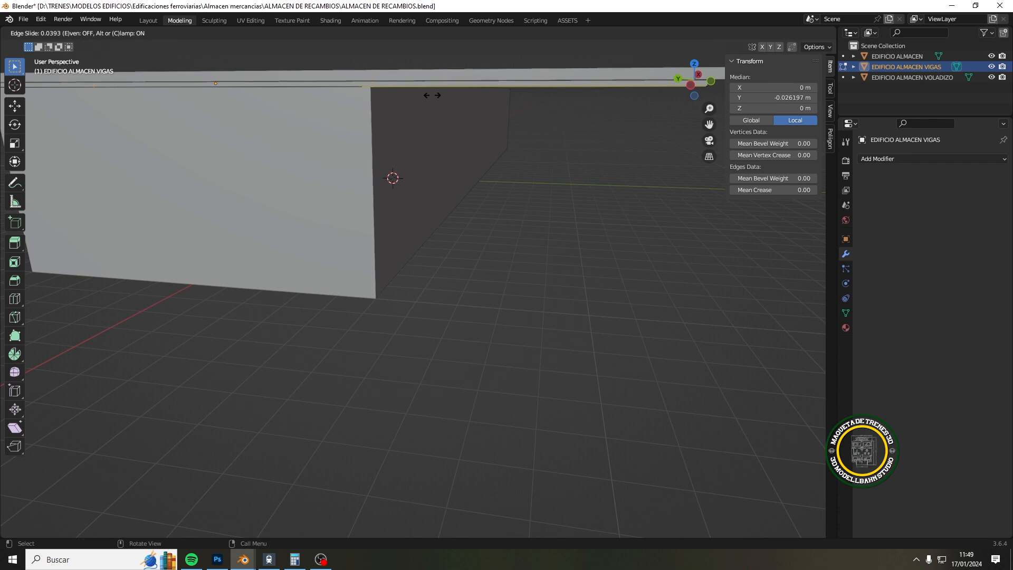
right_click(443, 95)
Step: Scale the two loop cuts along Y until they enclose a narrow strip at the beam's middle
key(s)
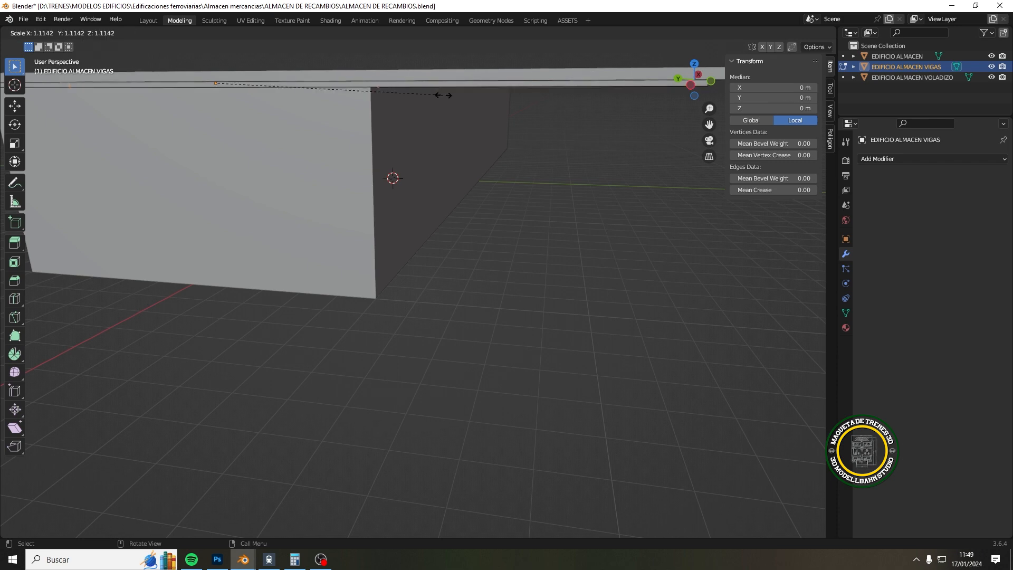
key(y)
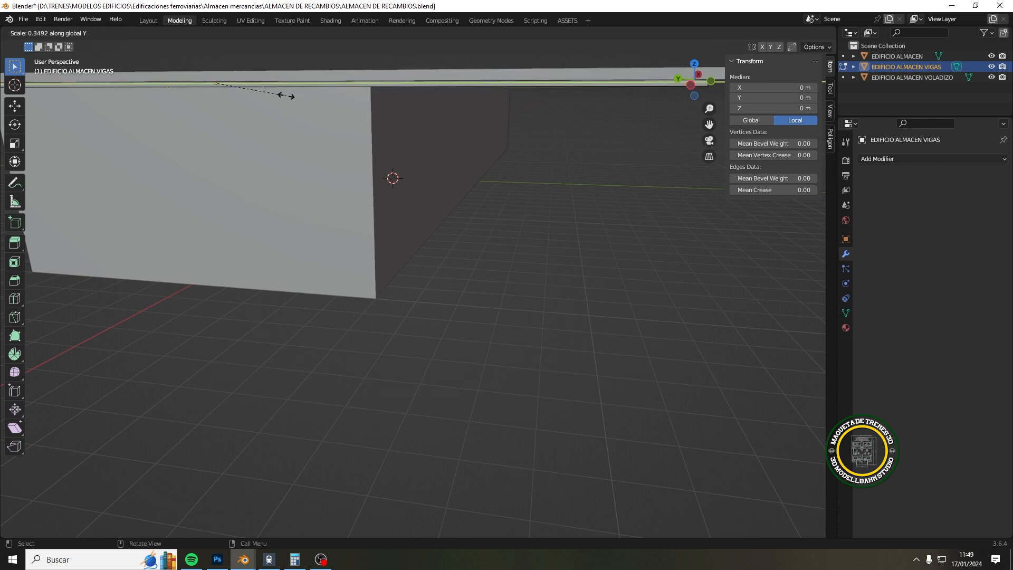
right_click(220, 85)
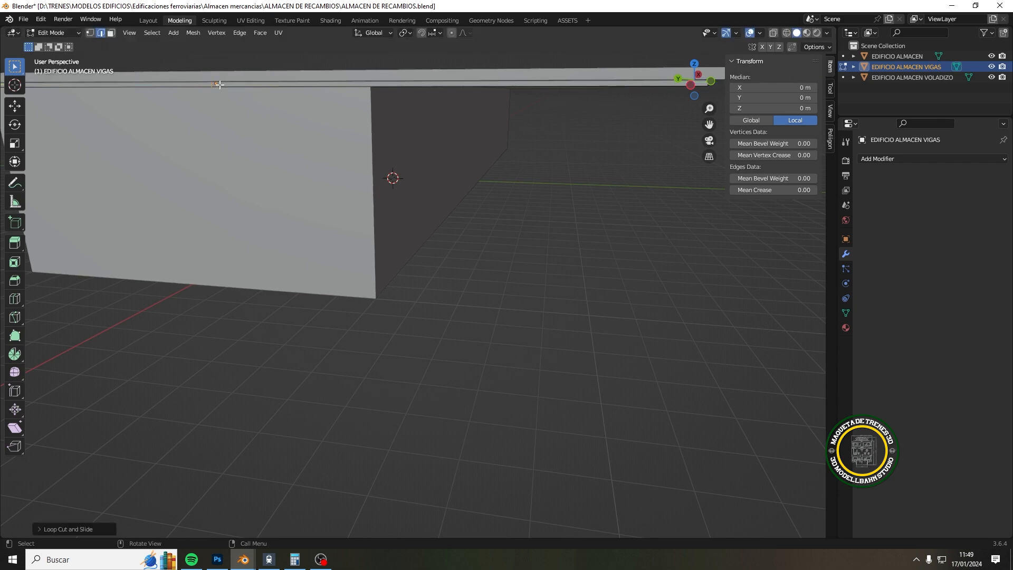
Step: Move the narrow pair of cuts along Y to local Y about -0.54, under the roof overhang beyond the building wall
middle_drag(239, 100, 276, 100)
middle_drag(413, 117, 331, 136)
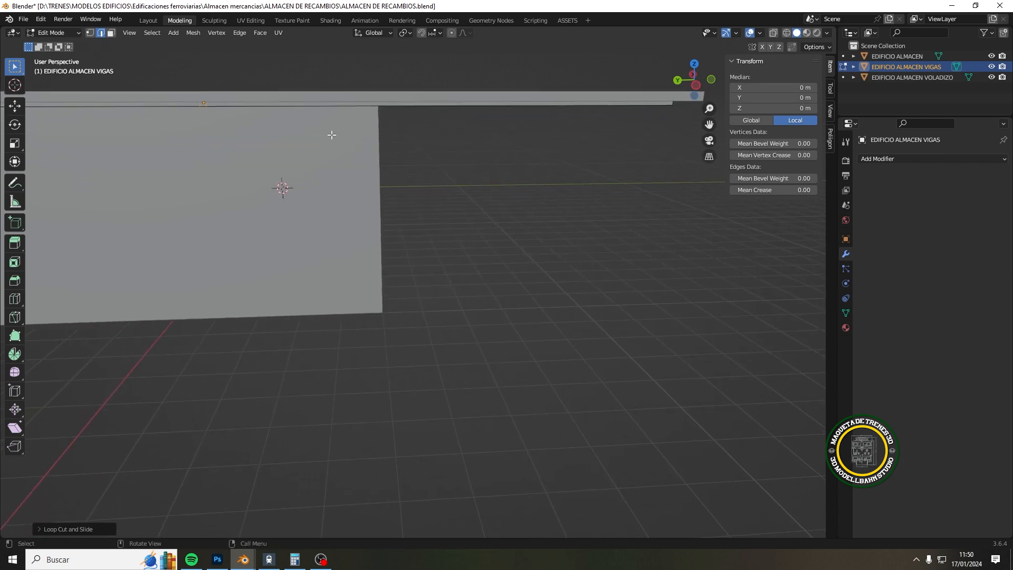
key(g)
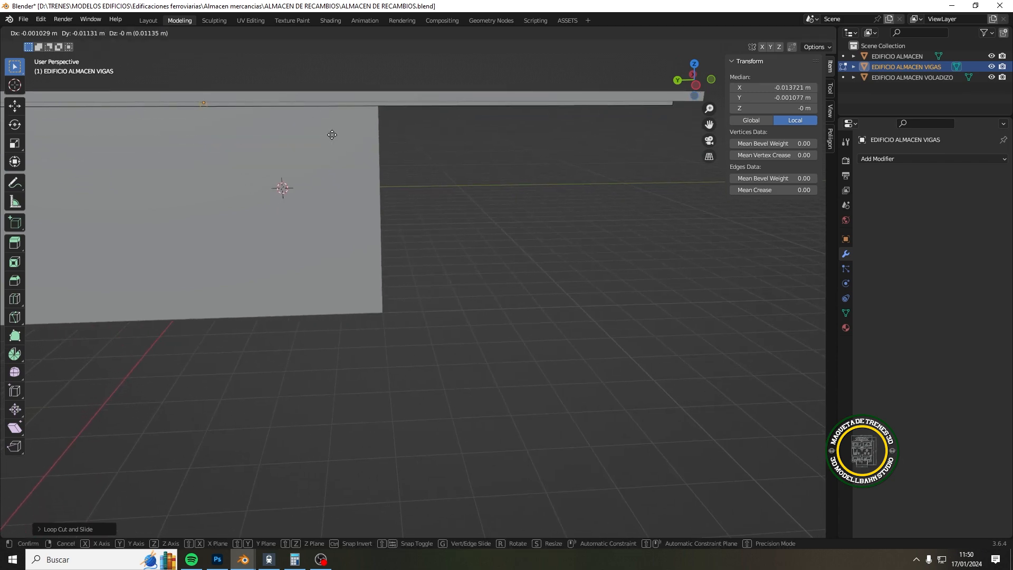
key(y)
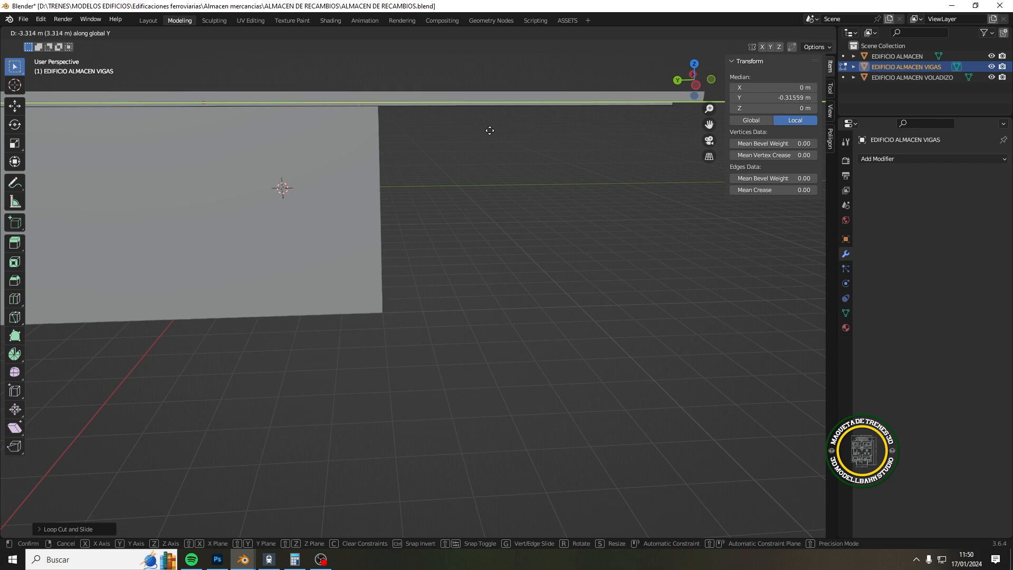
click(592, 127)
Step: Extrude the narrow face on the beam's underside straight down along Z about 4.9 m to ground level
middle_drag(591, 129, 522, 256)
scroll(357, 208, up, 1)
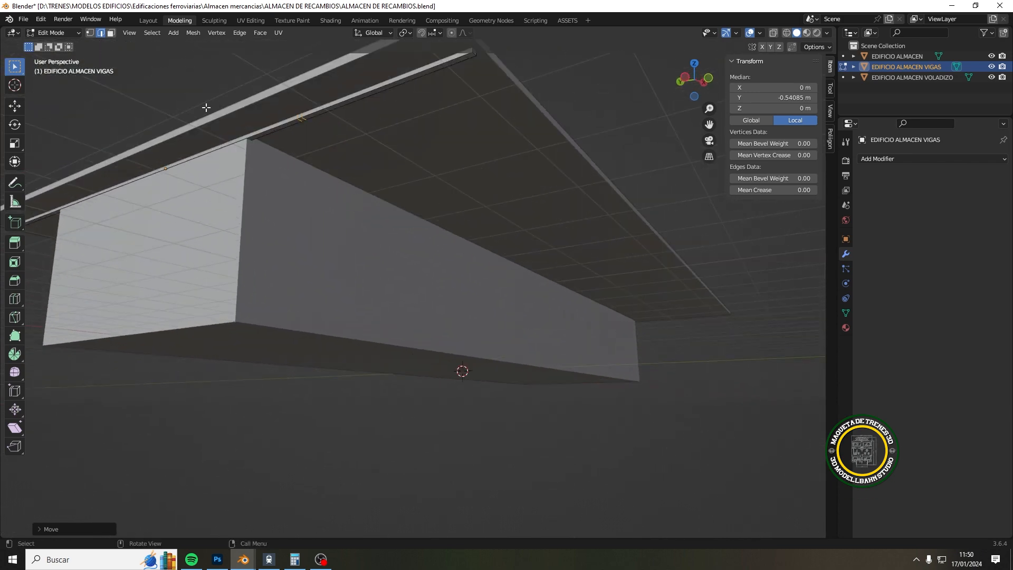
click(110, 33)
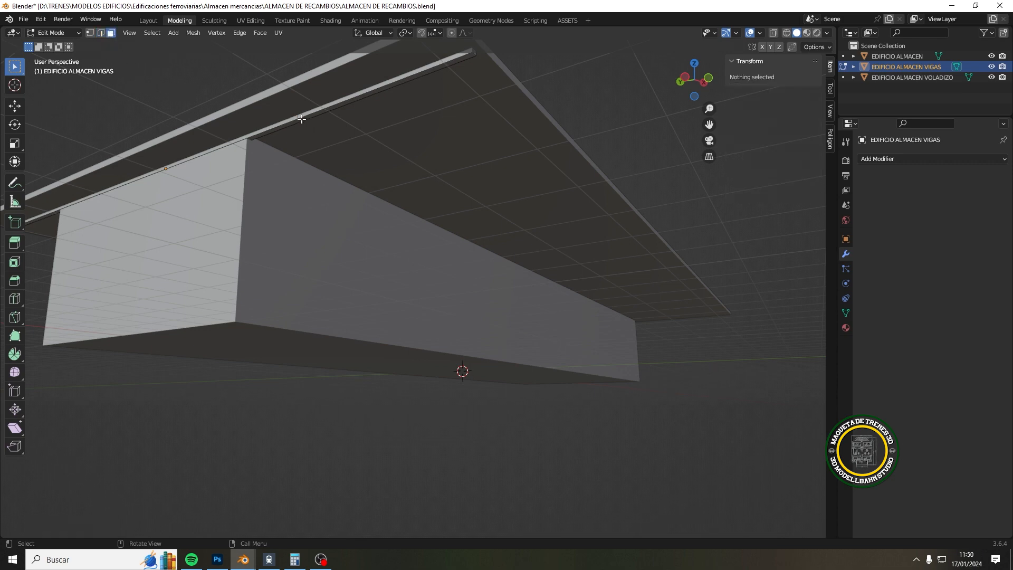
click(302, 118)
middle_drag(350, 186, 364, 199)
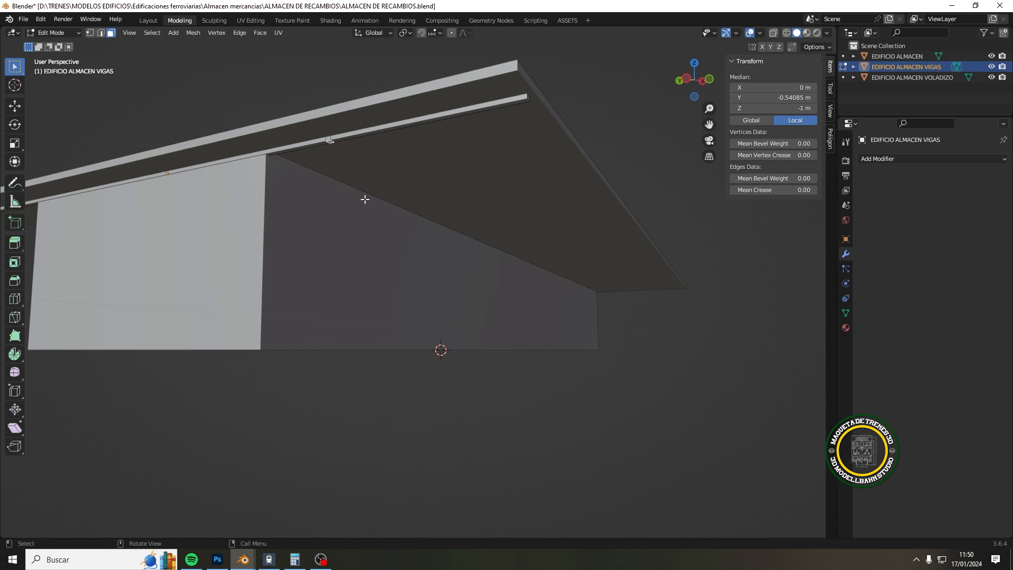
key(e)
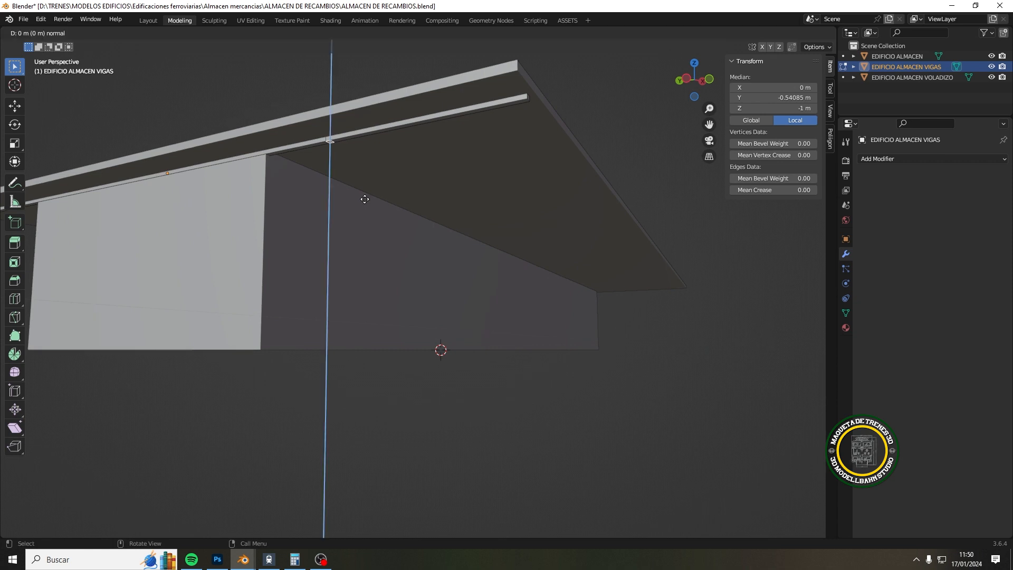
key(z)
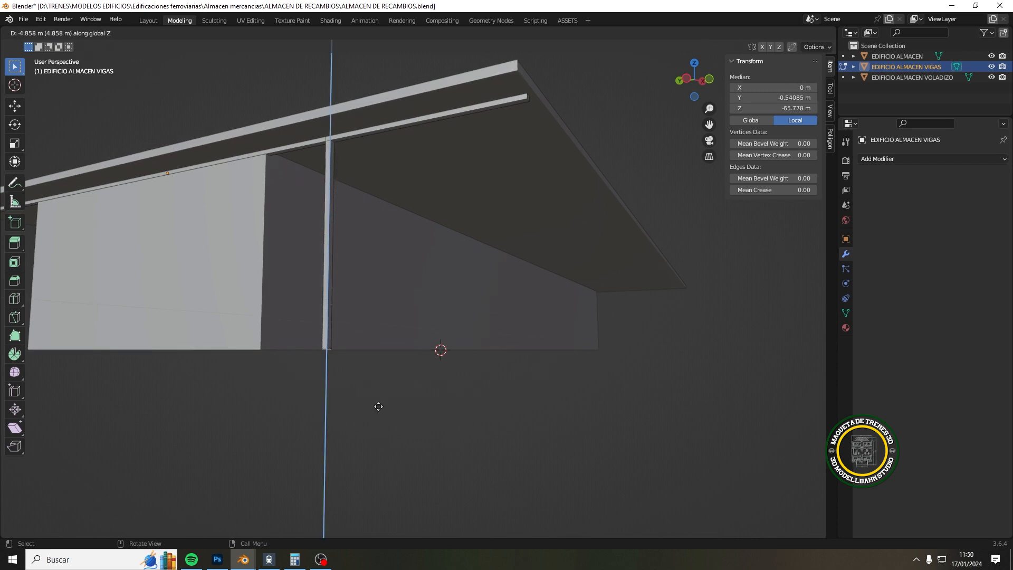
click(379, 406)
Step: Move the extruded post's lower face along Y about 1.8 m to the base of the building wall, forming a slanted brace
middle_drag(378, 407, 420, 427)
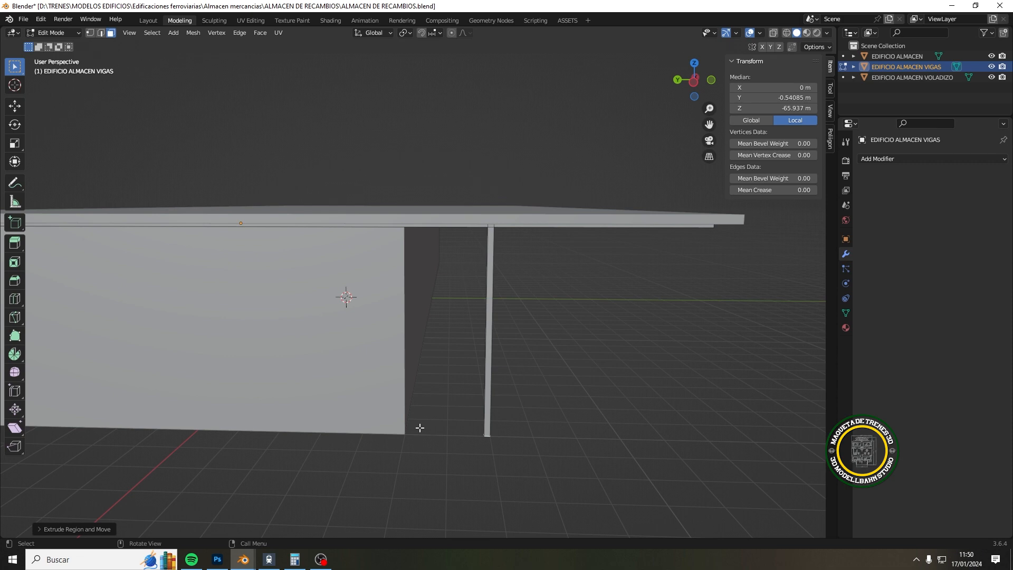
key(g)
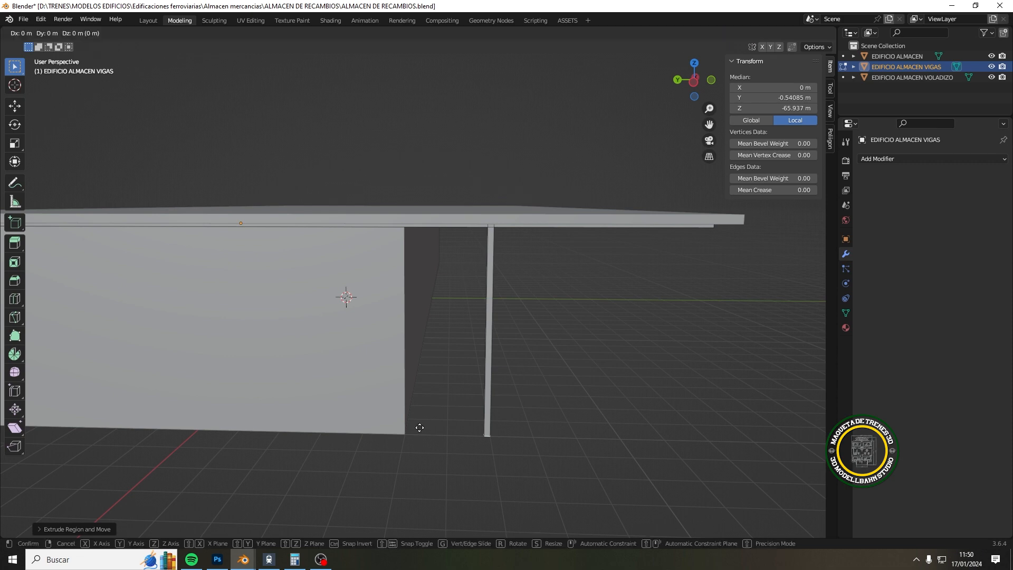
key(y)
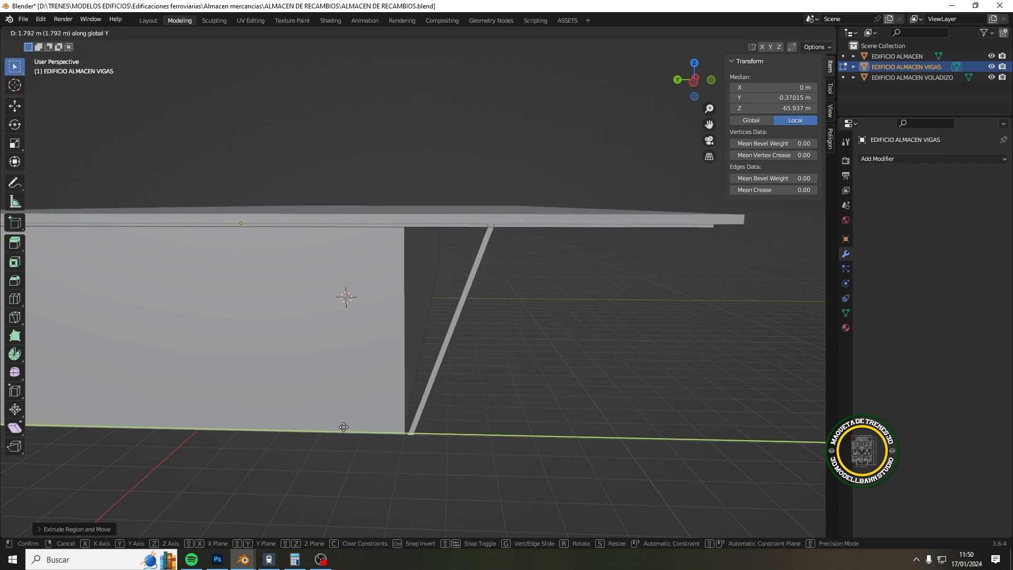
click(342, 427)
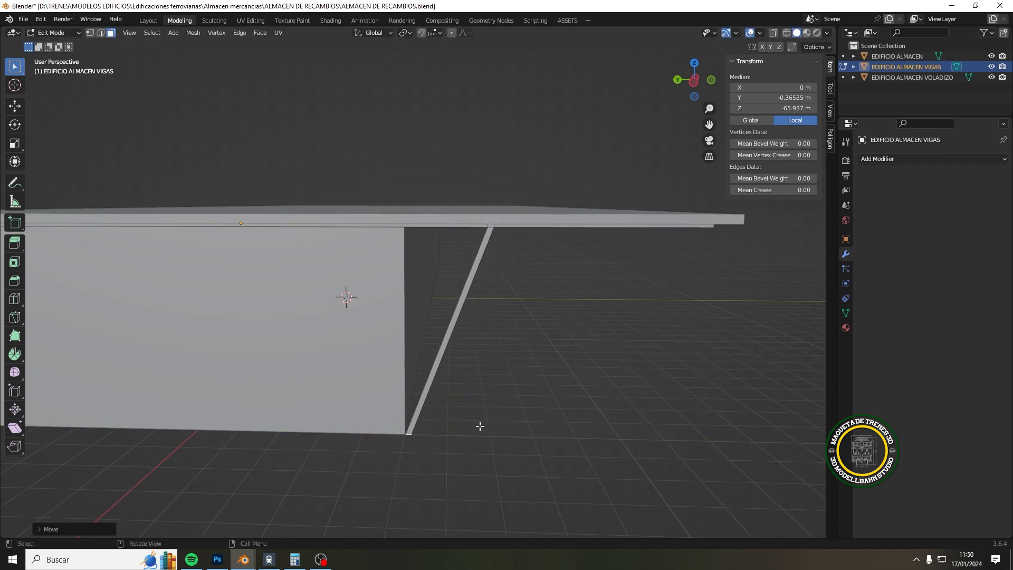
Step: Add two loop cuts to the beam's opposite section and scale them along Y into a narrow strip
mouse_move(479, 425)
middle_down()
mouse_move(406, 405)
mouse_move(264, 405)
mouse_move(489, 416)
middle_up()
middle_drag(389, 413, 644, 410)
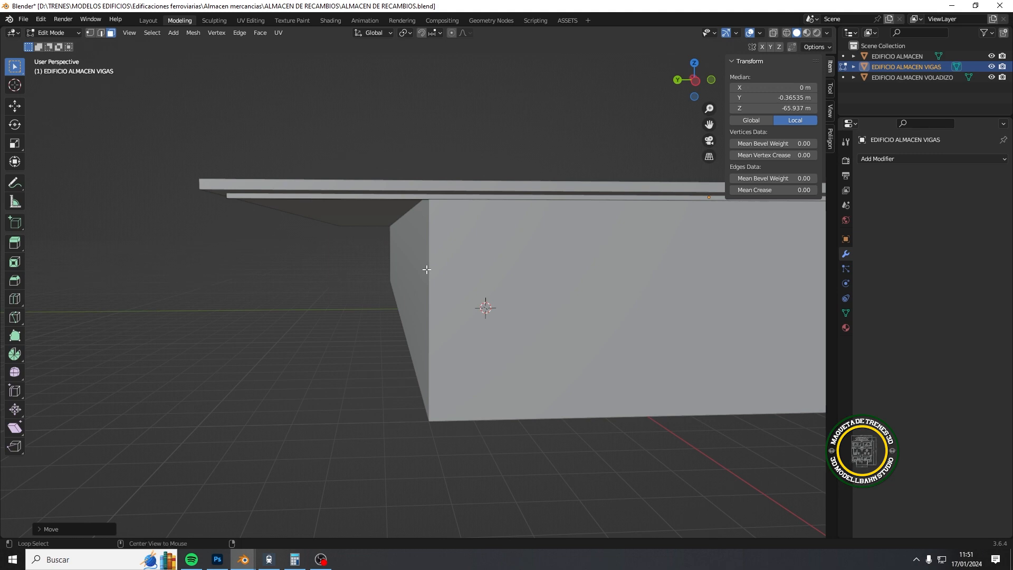
key(ctrl+r)
scroll(442, 179, up, 1)
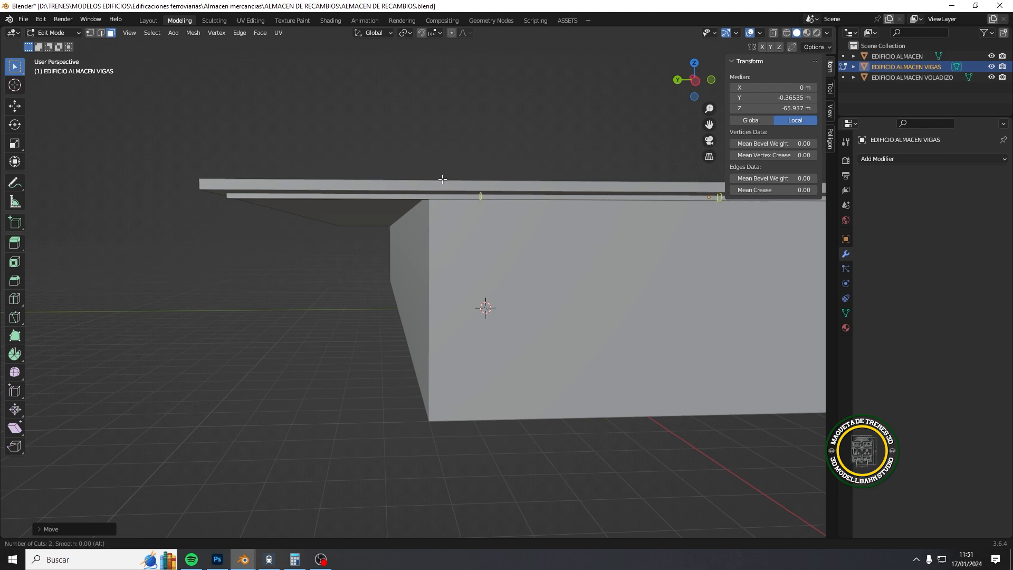
click(442, 180)
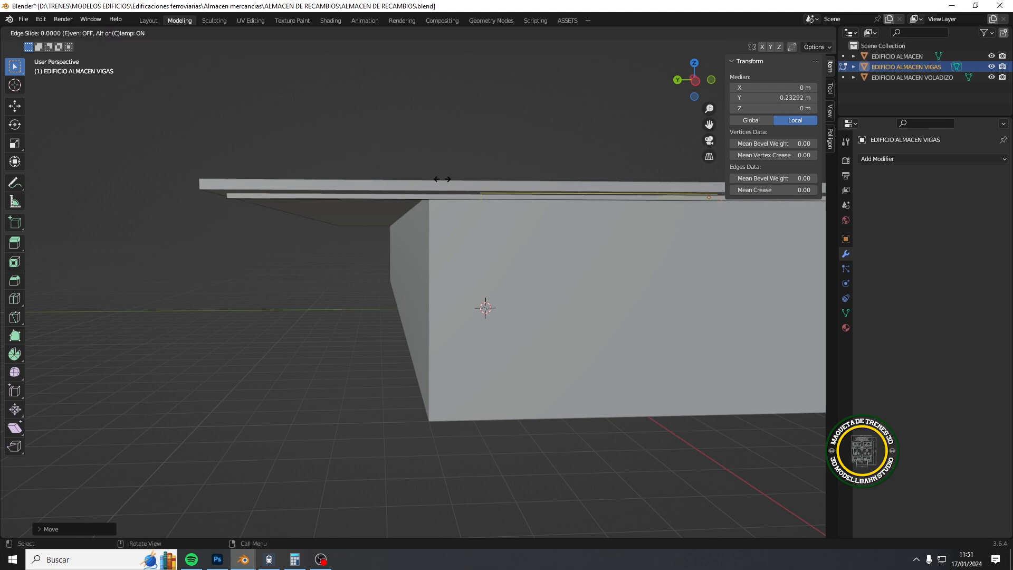
key(s)
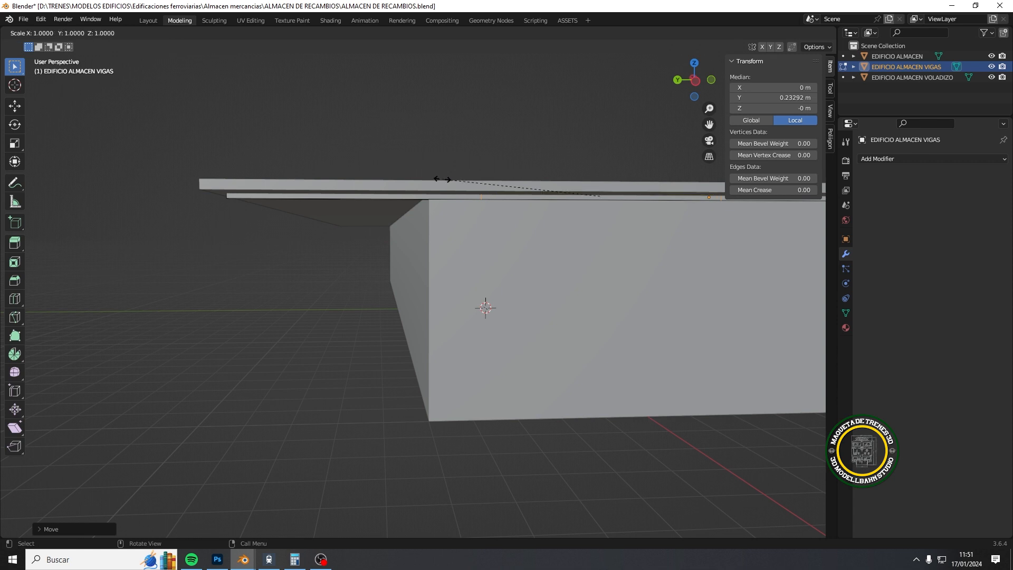
key(y)
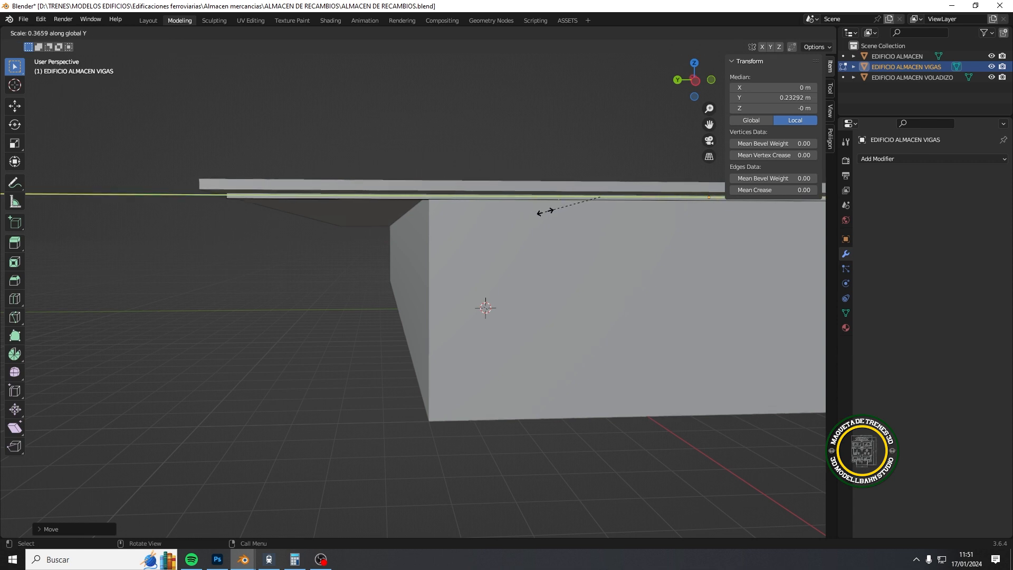
click(597, 199)
Step: Move the narrow pair of cuts along Y to local Y about 0.75, under the opposite roof overhang
key(g)
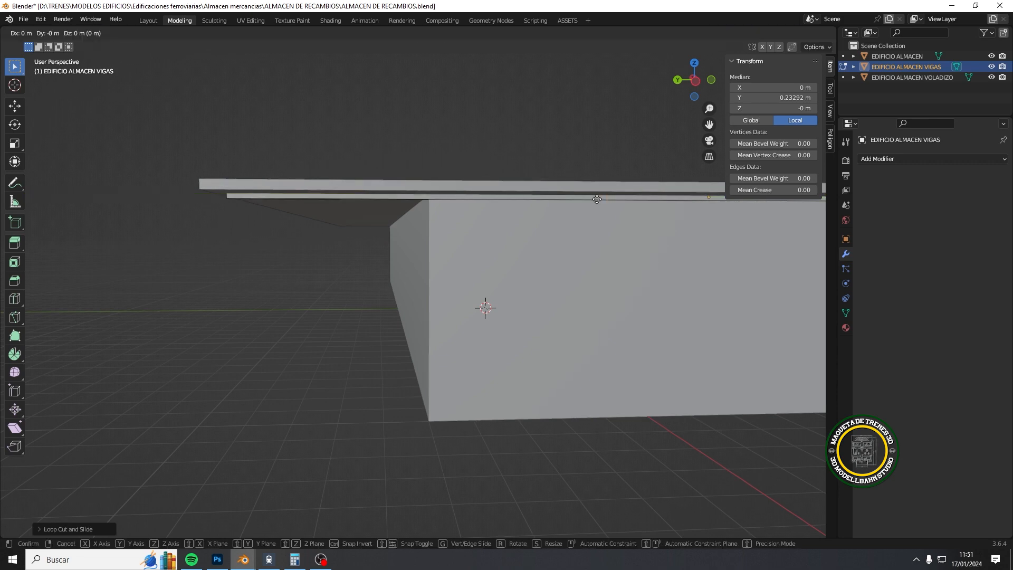
key(y)
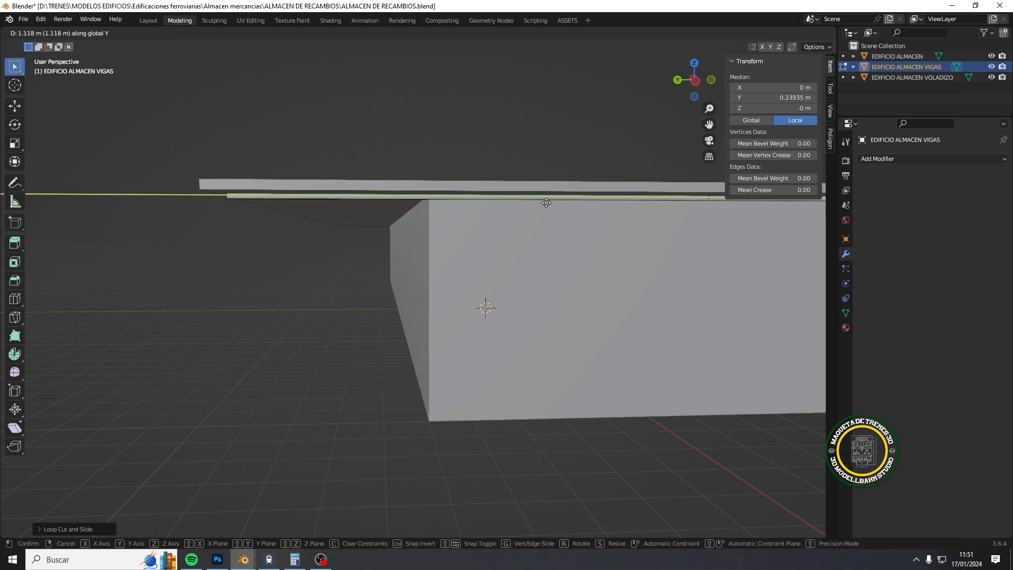
click(349, 203)
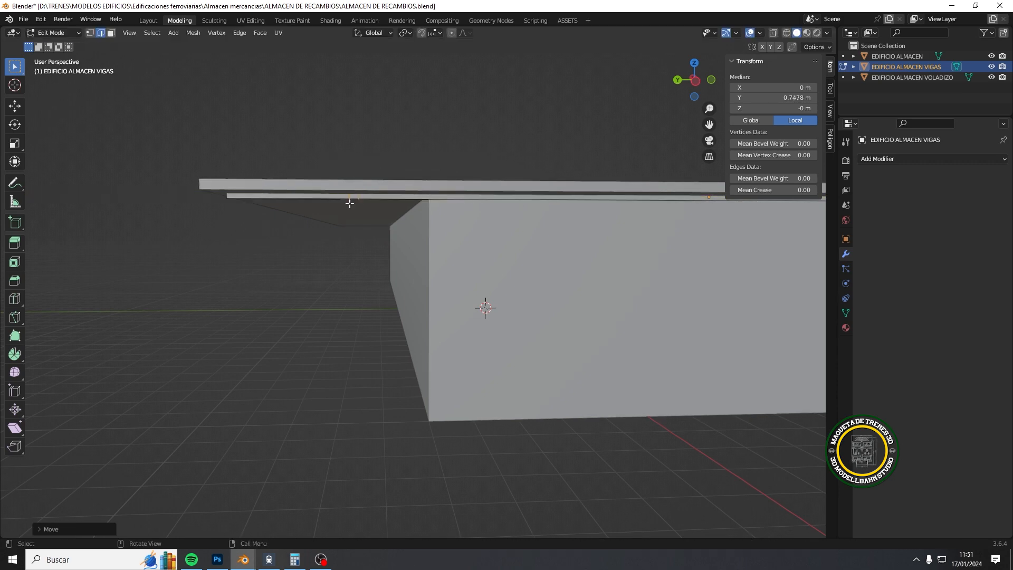
Step: Extrude the narrow face on the beam's underside beneath the opposite overhang straight down along Z about 3.6 m
scroll(464, 303, down, 6)
middle_drag(455, 311, 453, 300)
scroll(363, 229, up, 5)
middle_drag(362, 229, 396, 187)
key(KP_1)
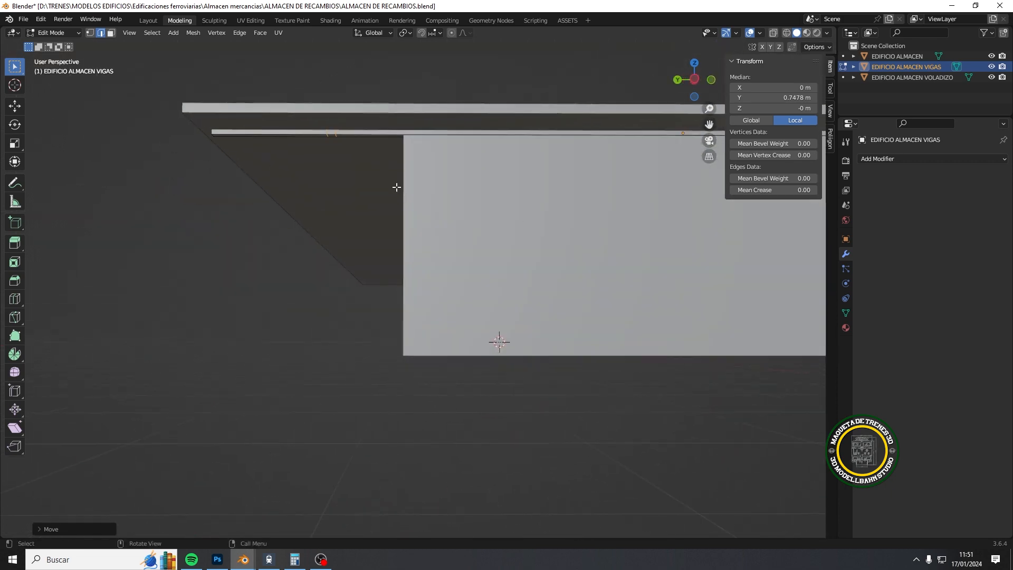
click(111, 33)
middle_drag(274, 159, 352, 102)
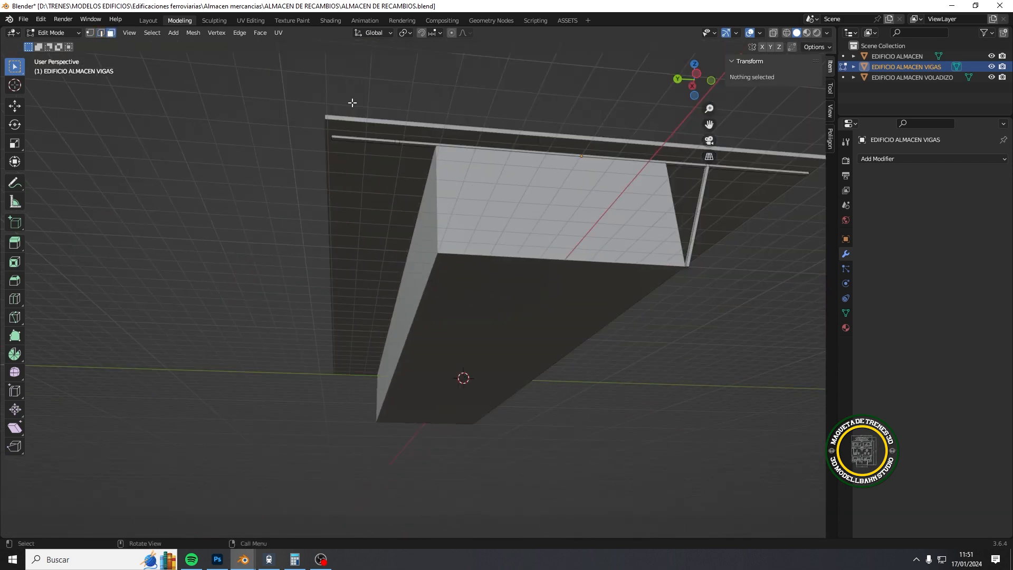
click(397, 142)
middle_drag(431, 195, 438, 233)
key(e)
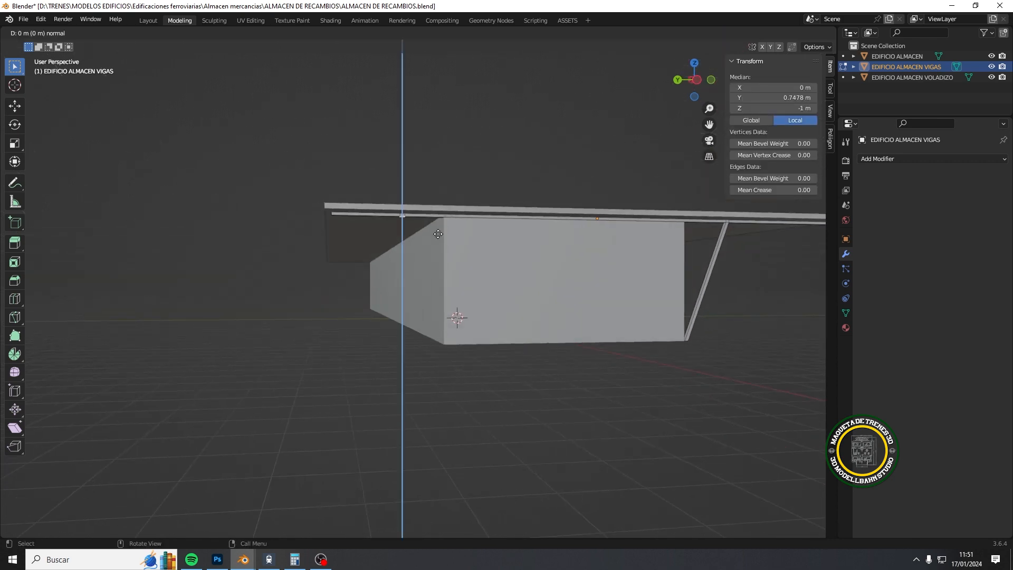
key(x)
key(z)
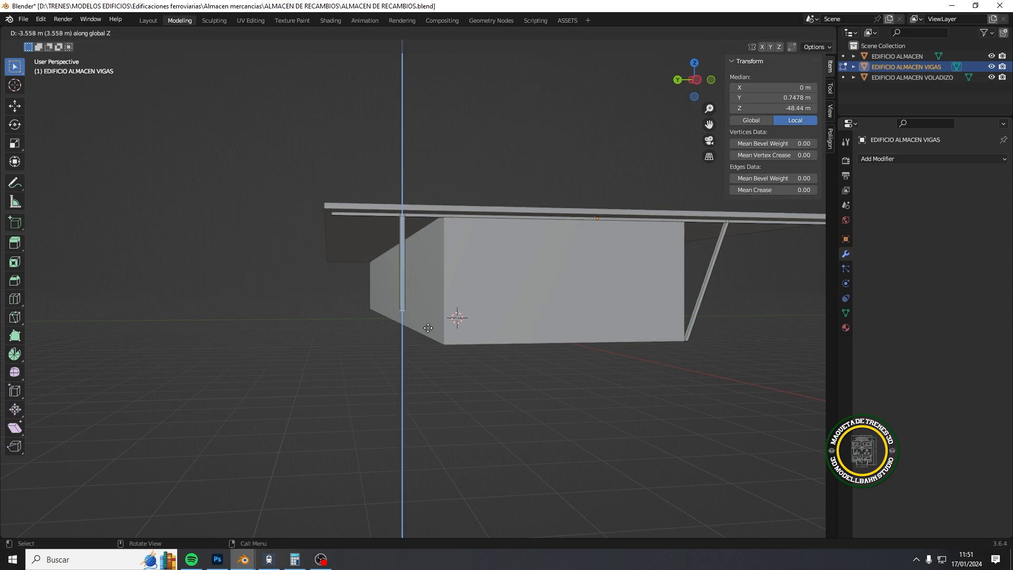
click(428, 327)
Step: Move the new post's lower face down along Z about 1.3 m, close to ground level
key(KP_1)
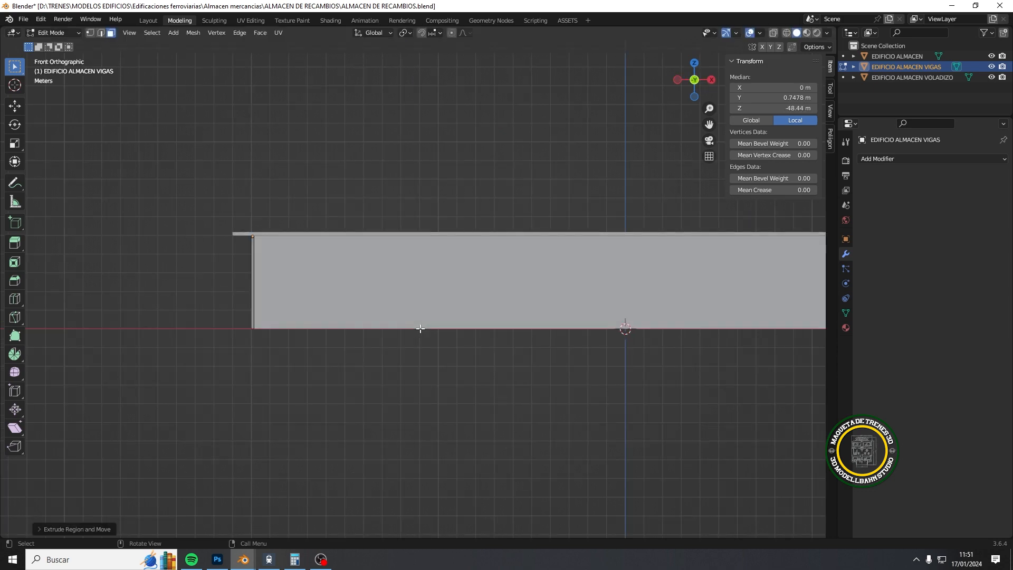
key(KP_3)
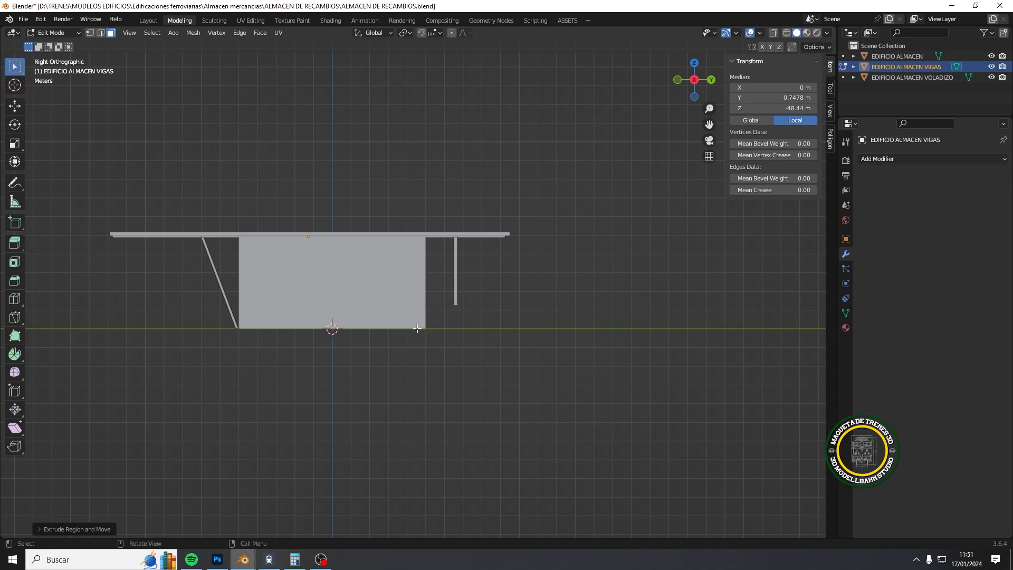
key(g)
key(z)
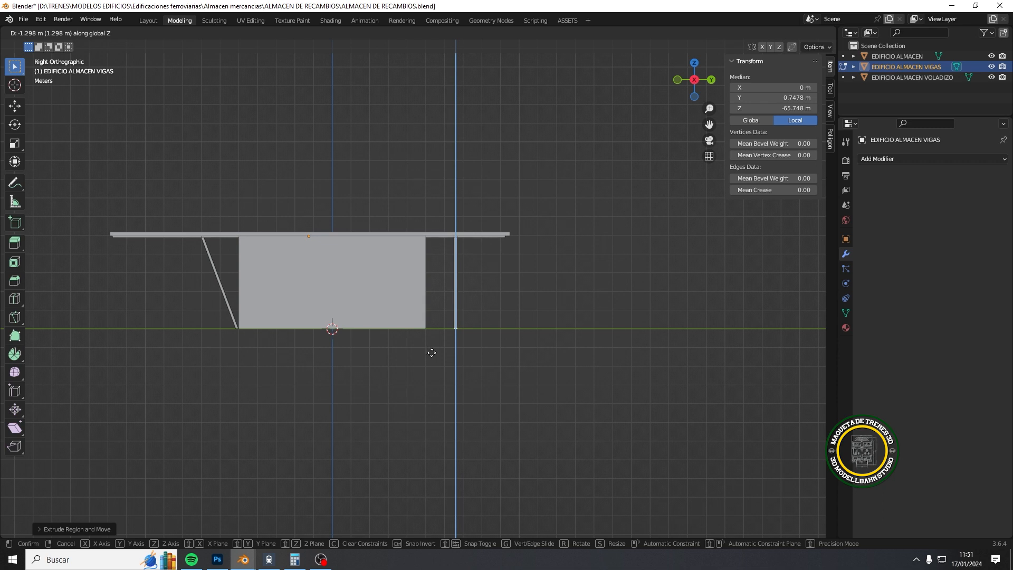
click(435, 353)
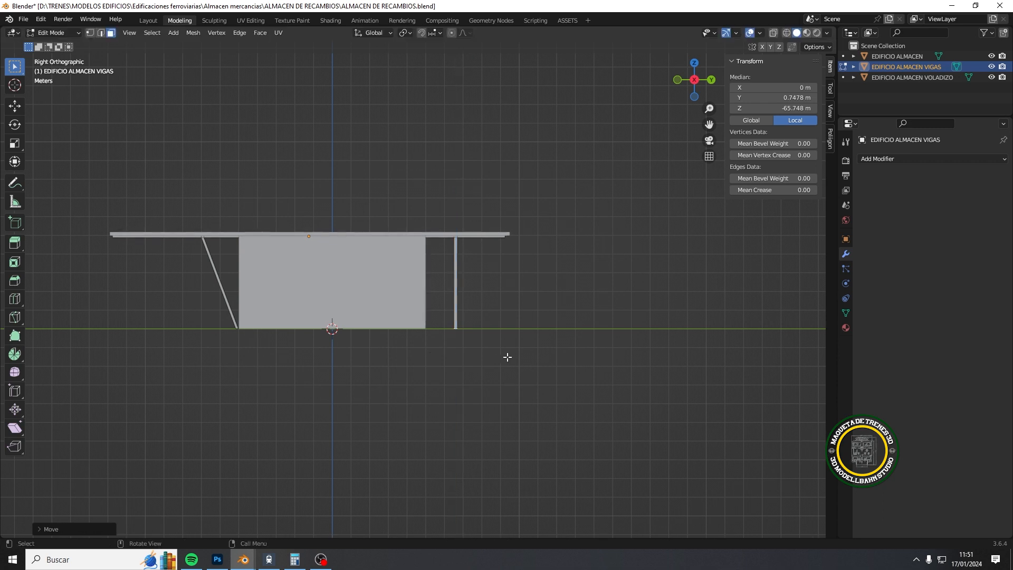
click(776, 108)
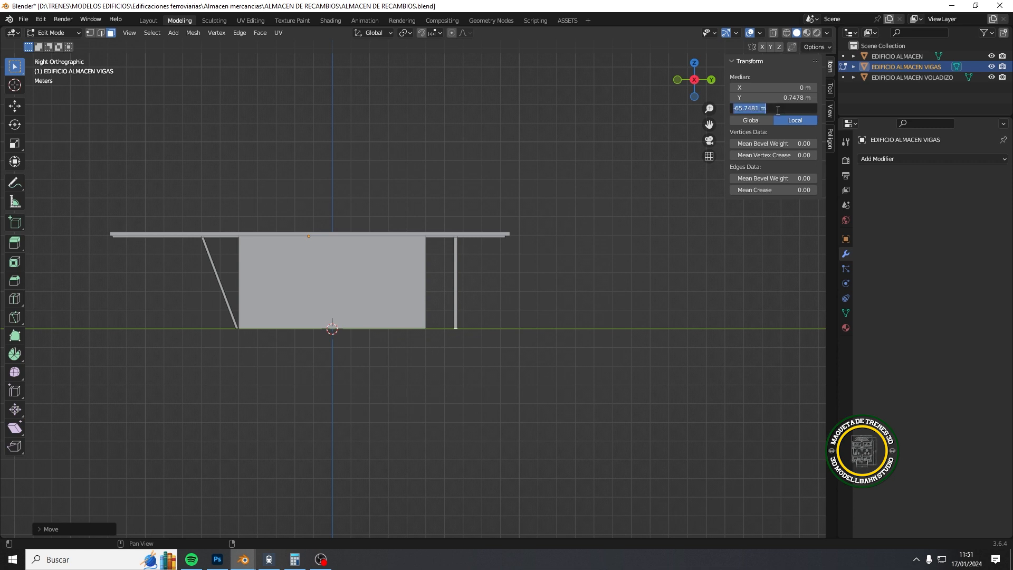
key(Return)
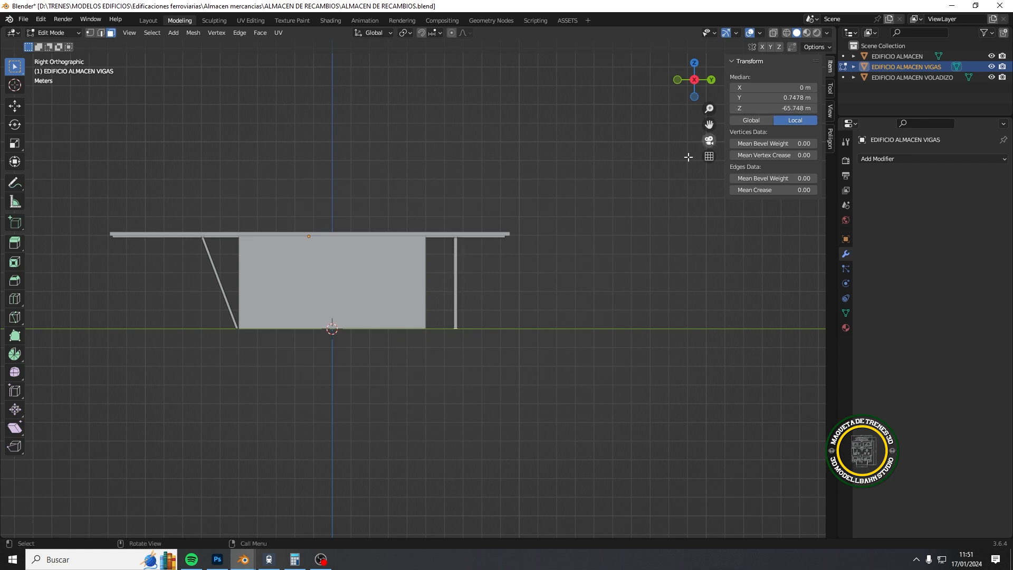
Step: Move the vertical post's side face down along Z about 0.03 m to the ground line in the right view
scroll(521, 421, up, 9)
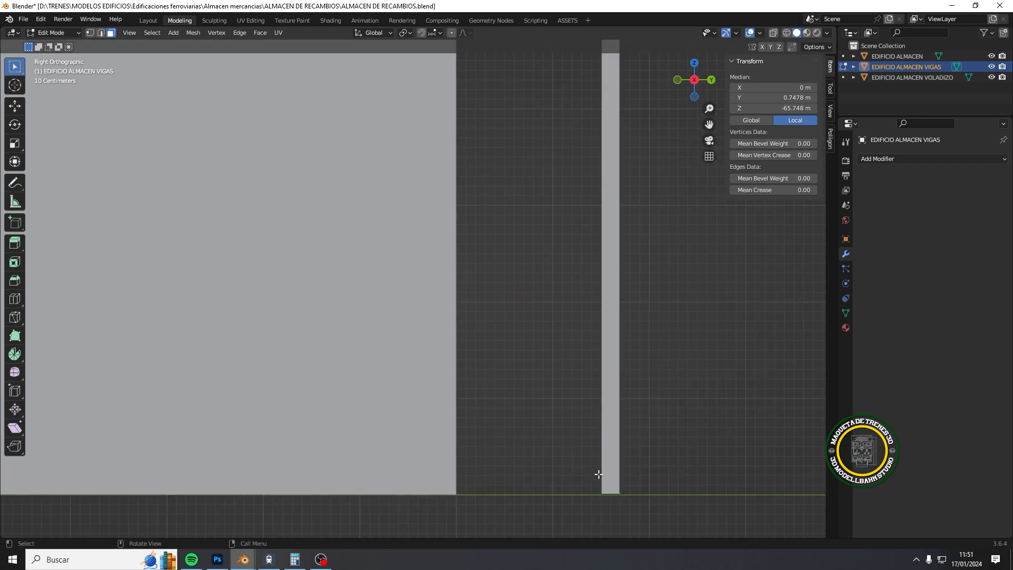
mouse_move(599, 479)
middle_down()
mouse_move(464, 380)
mouse_move(583, 479)
middle_up()
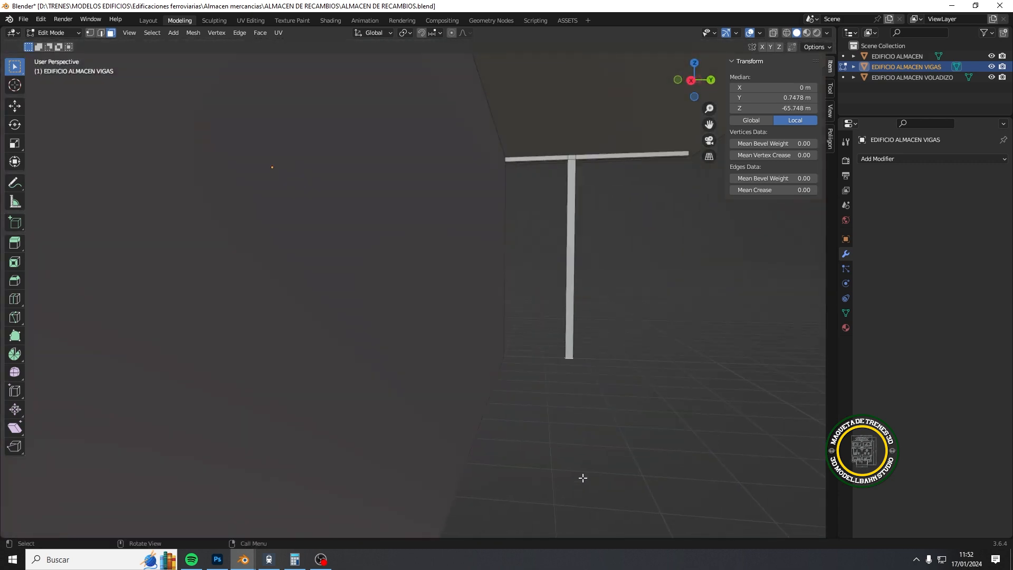
key(KP_1)
scroll(583, 477, down, 5)
shift+middle_drag(774, 455, 767, 373)
scroll(494, 364, down, 2)
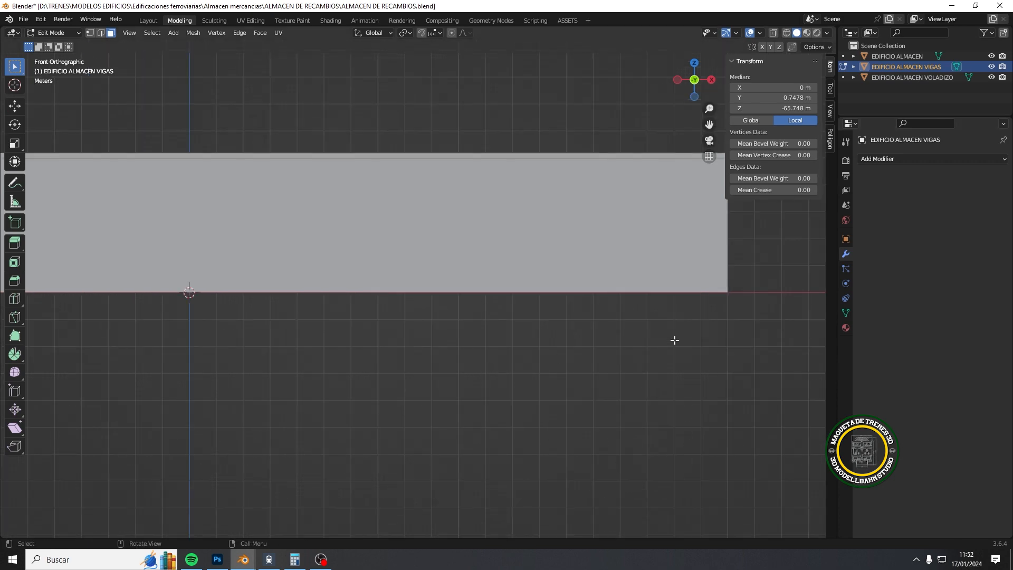
scroll(675, 341, down, 5)
key(KP_3)
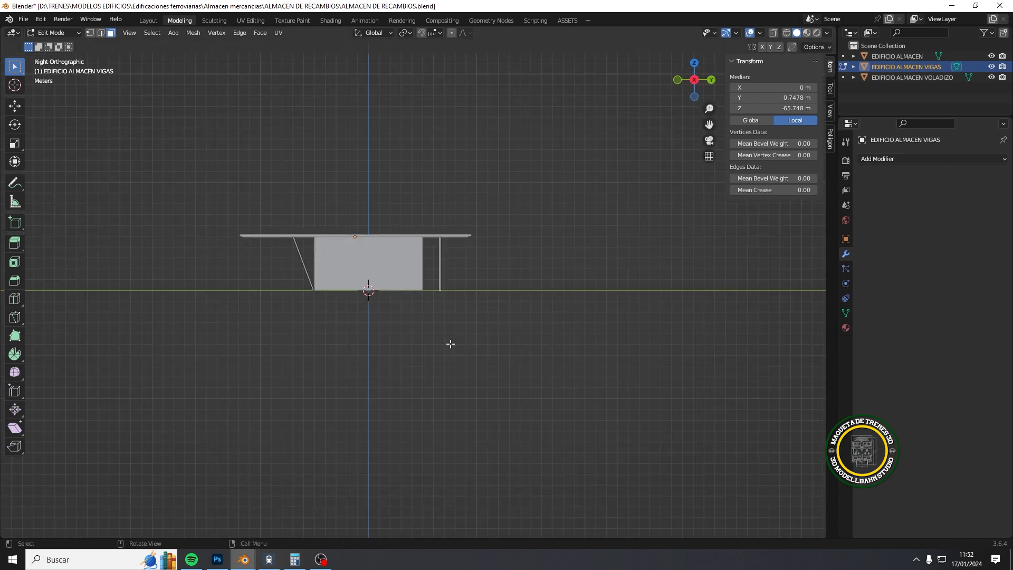
scroll(485, 295, up, 10)
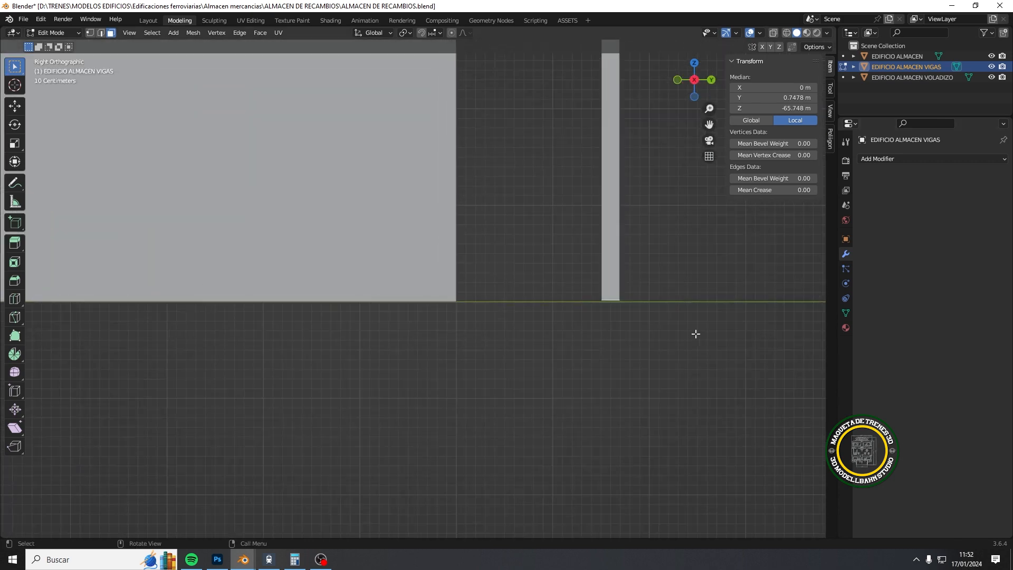
middle_drag(746, 333, 717, 262)
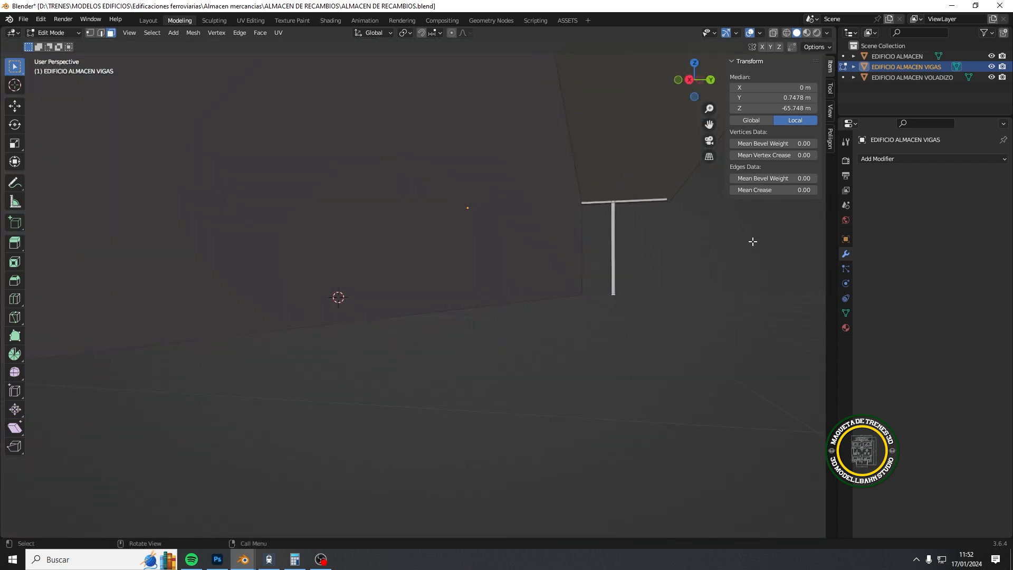
key(KP_3)
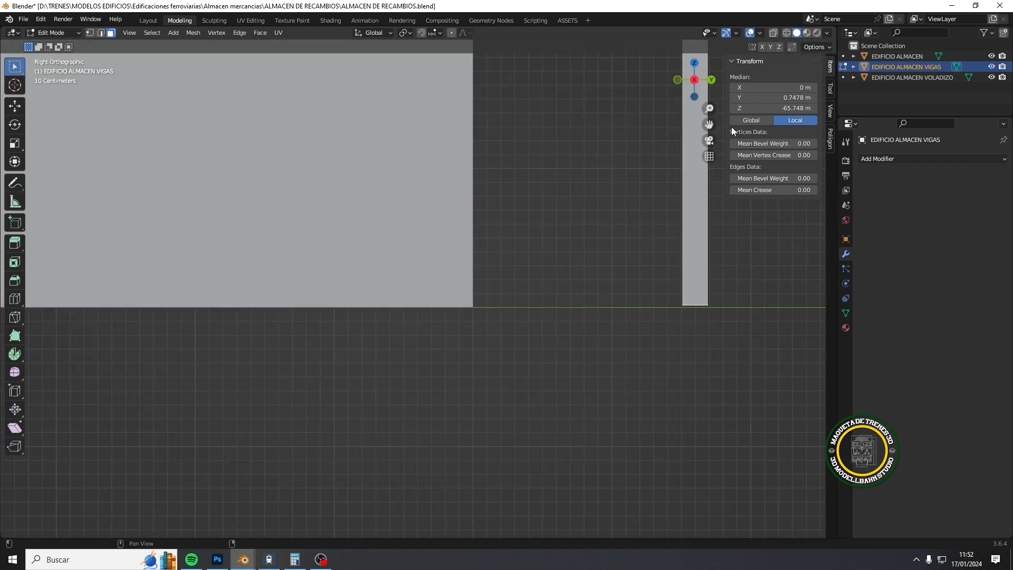
drag(708, 123, 515, 125)
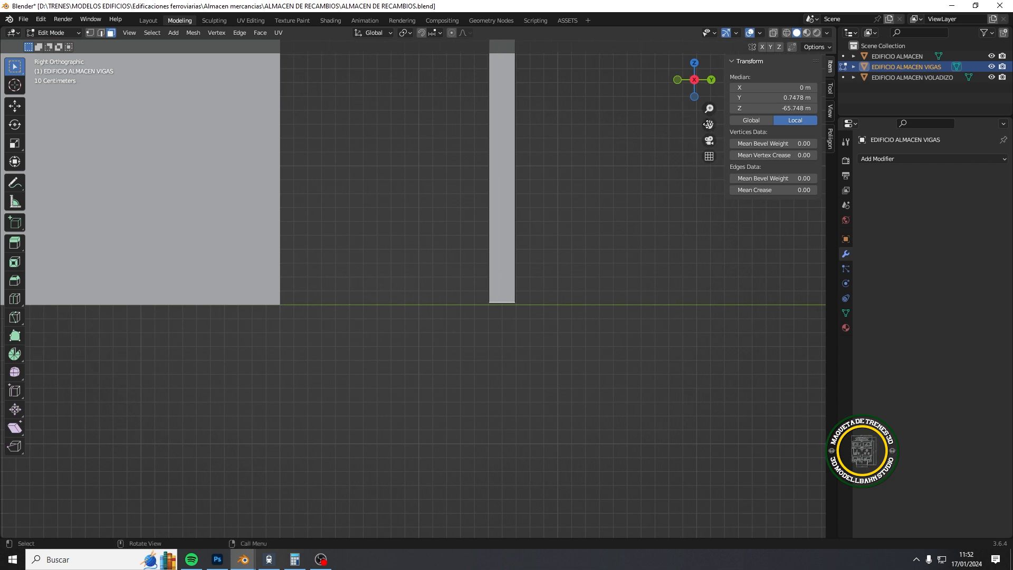
drag(480, 297, 524, 325)
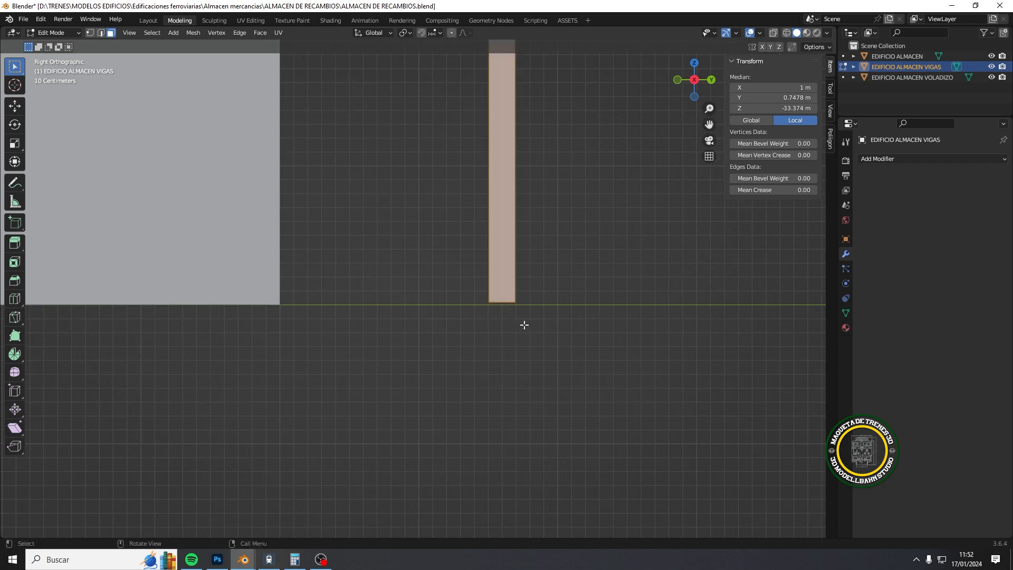
key(g)
key(z)
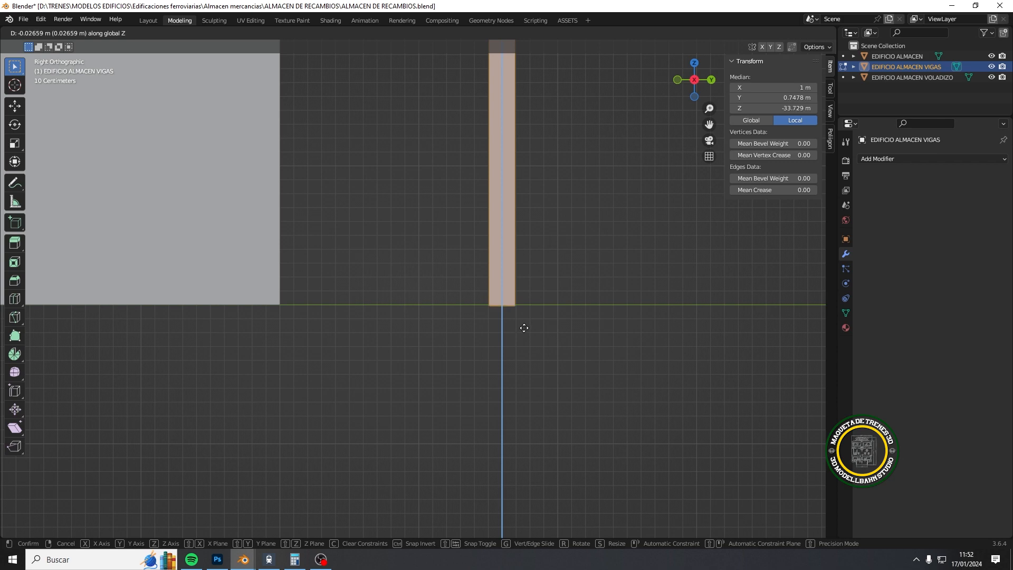
click(524, 327)
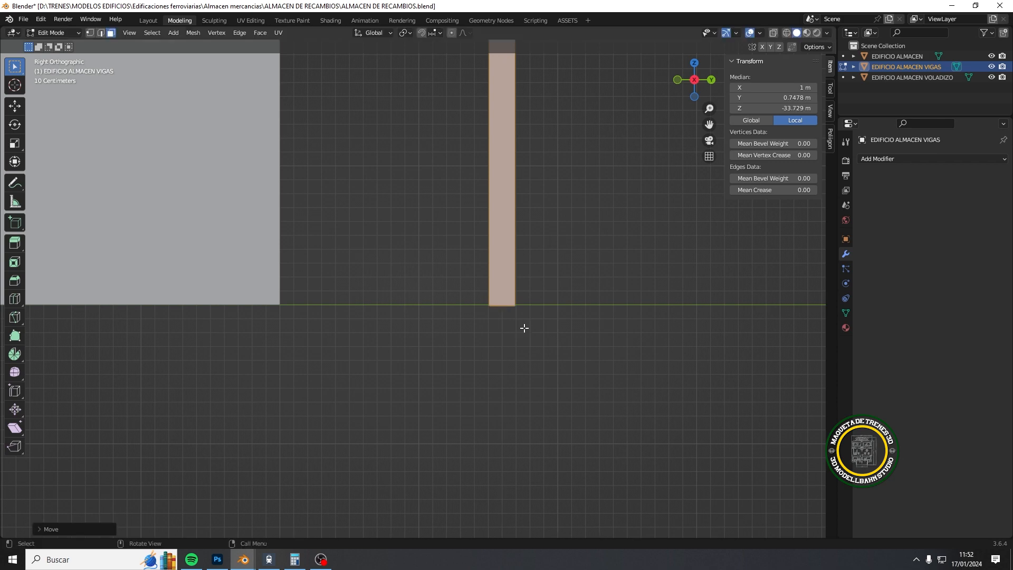
Step: Try to move the slanted brace's side face along Y toward the building wall, and undo the move
scroll(524, 327, down, 3)
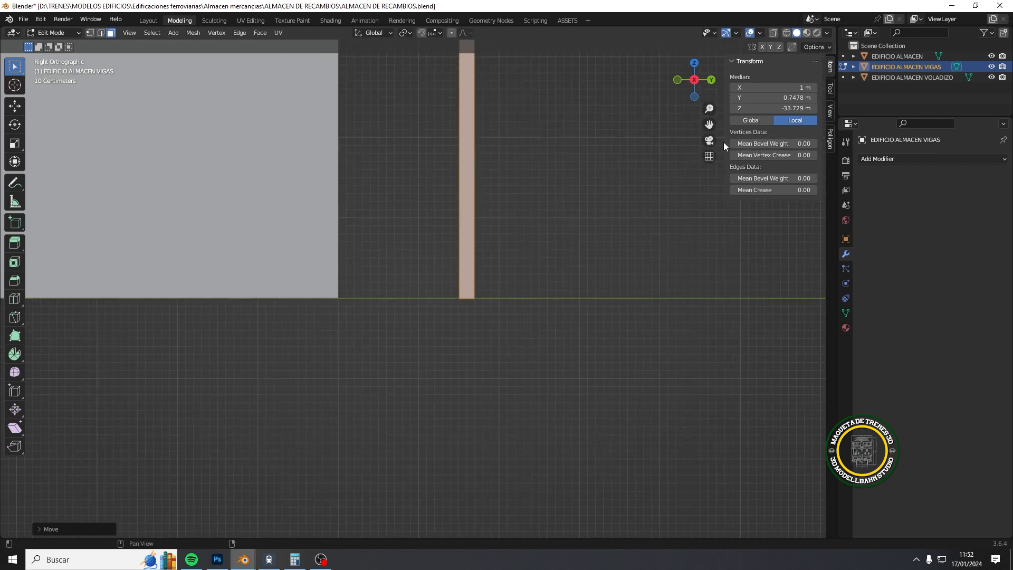
drag(708, 124, 1003, 116)
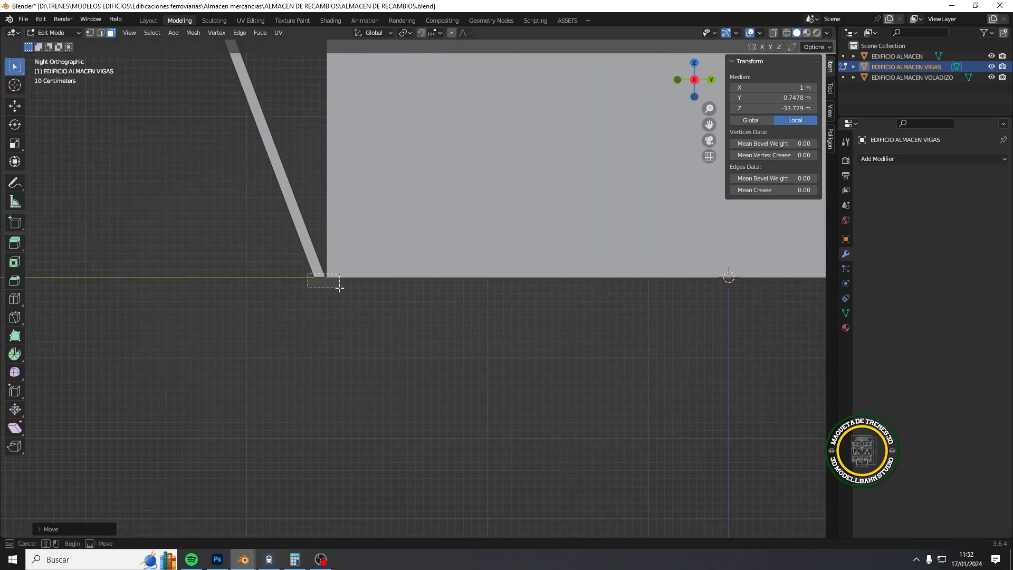
click(317, 279)
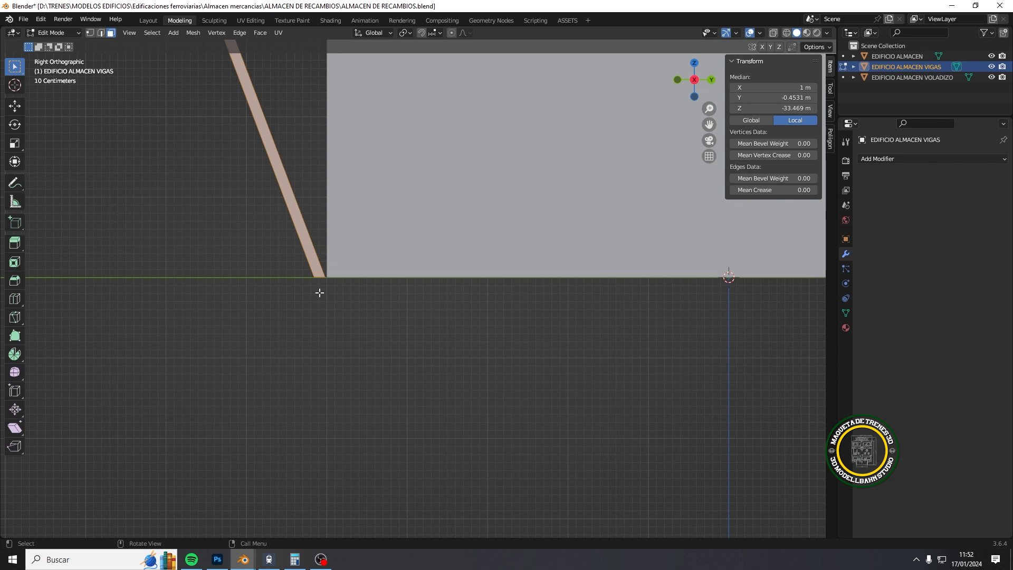
key(g)
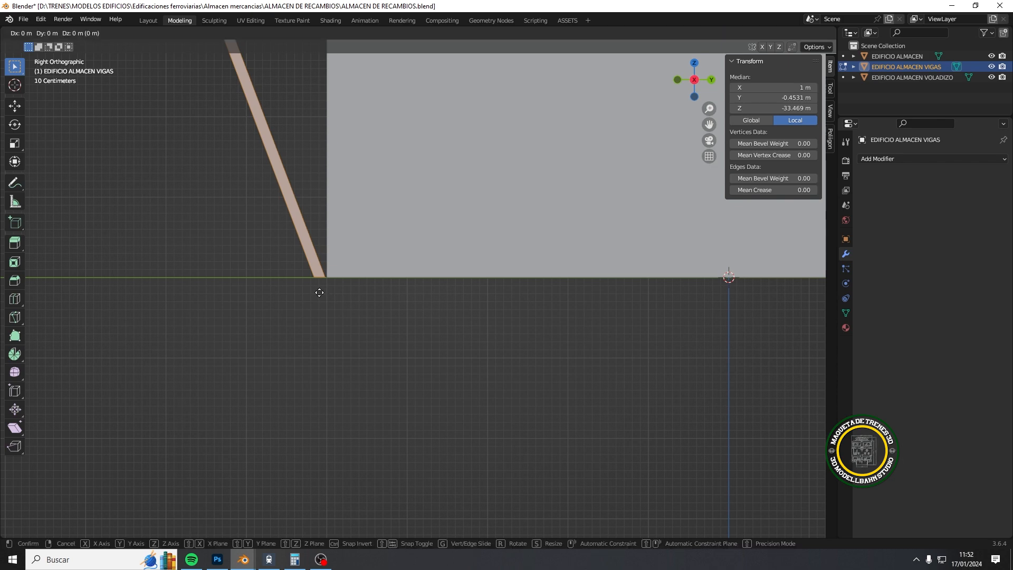
key(z)
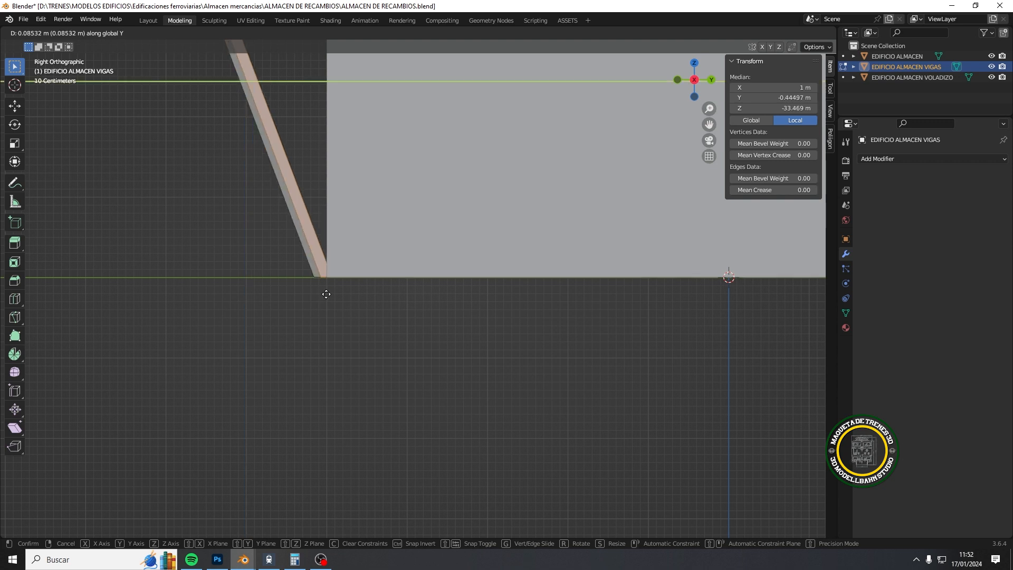
click(334, 294)
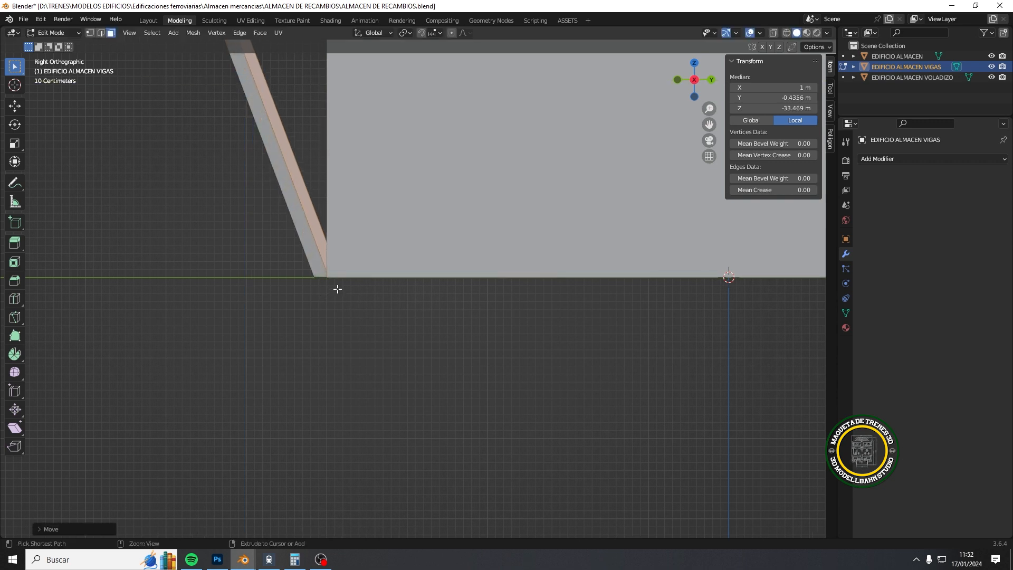
key(ctrl+z)
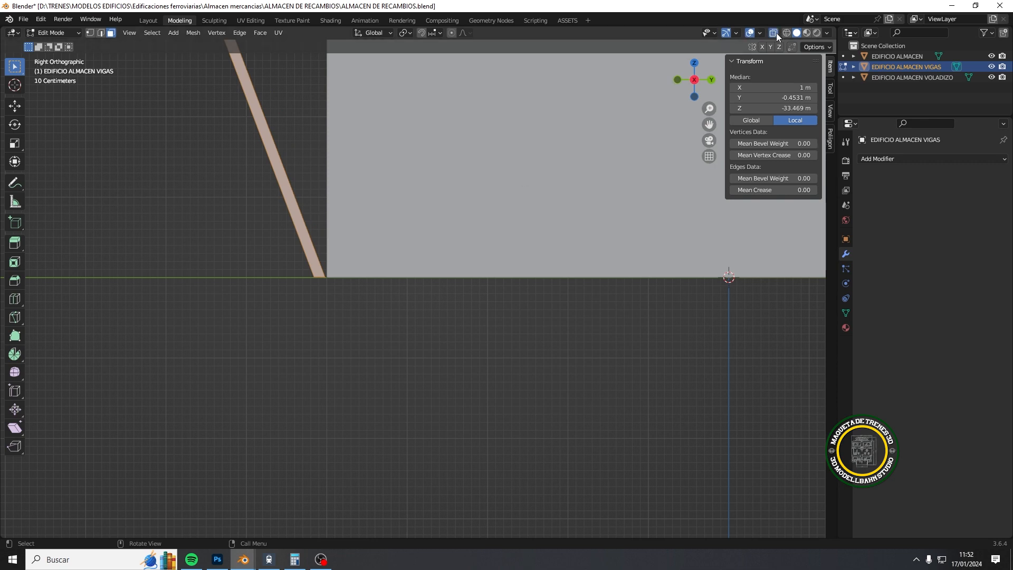
Step: Turn on X-ray and move the slanted brace's bottom face along Y to local Y about -0.35, into the base of the building wall
click(773, 33)
drag(301, 271, 338, 291)
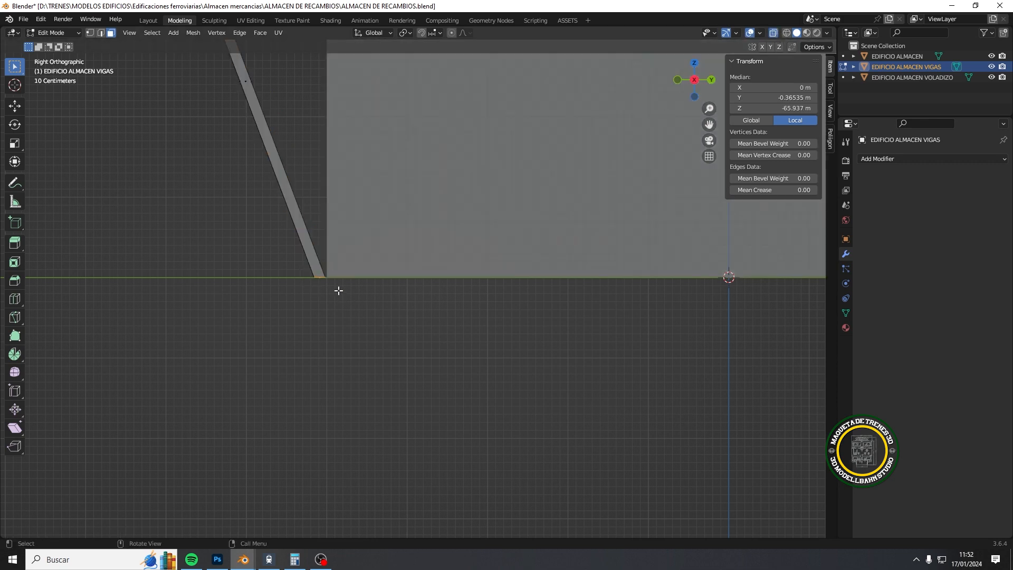
key(g)
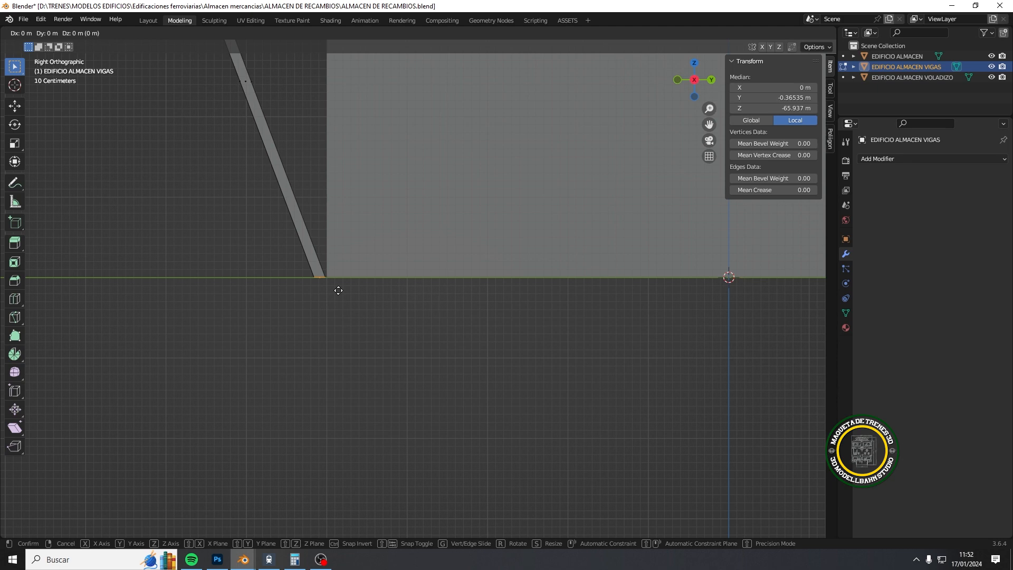
key(y)
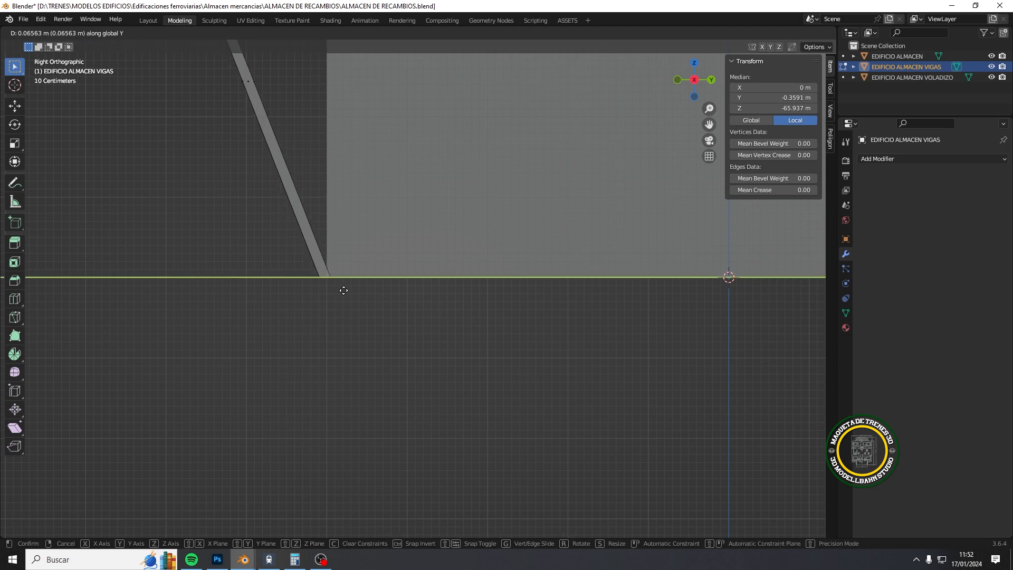
click(351, 290)
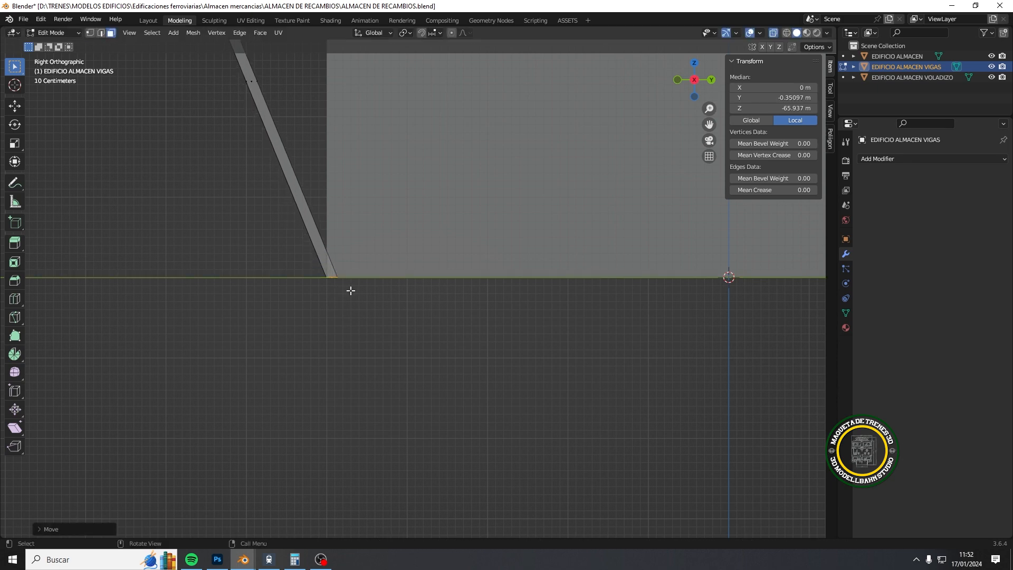
Step: Move the slanted brace's bottom face down along Z to local Z about -66.29, at the ground line, and deselect it
key(g)
key(z)
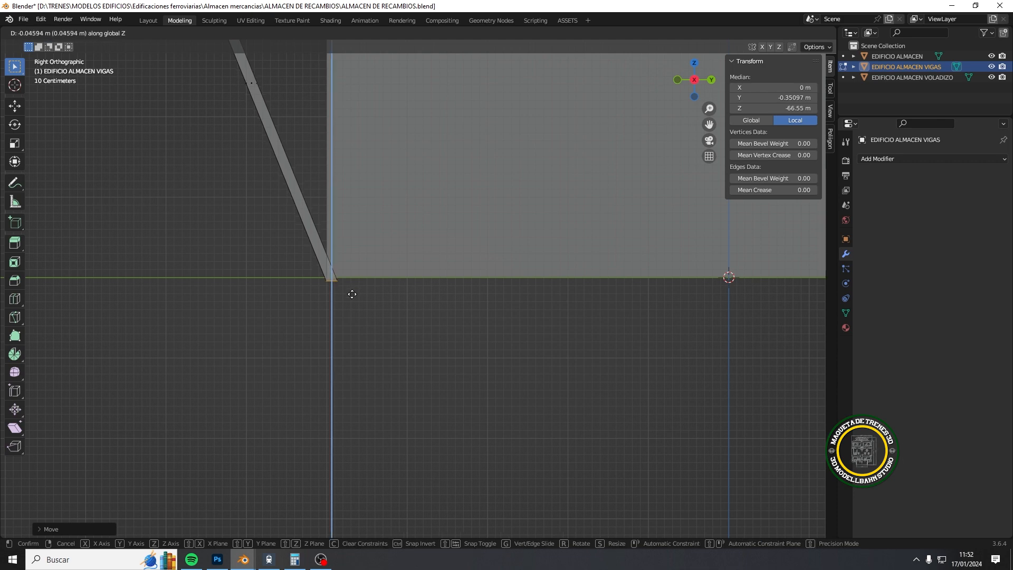
click(352, 294)
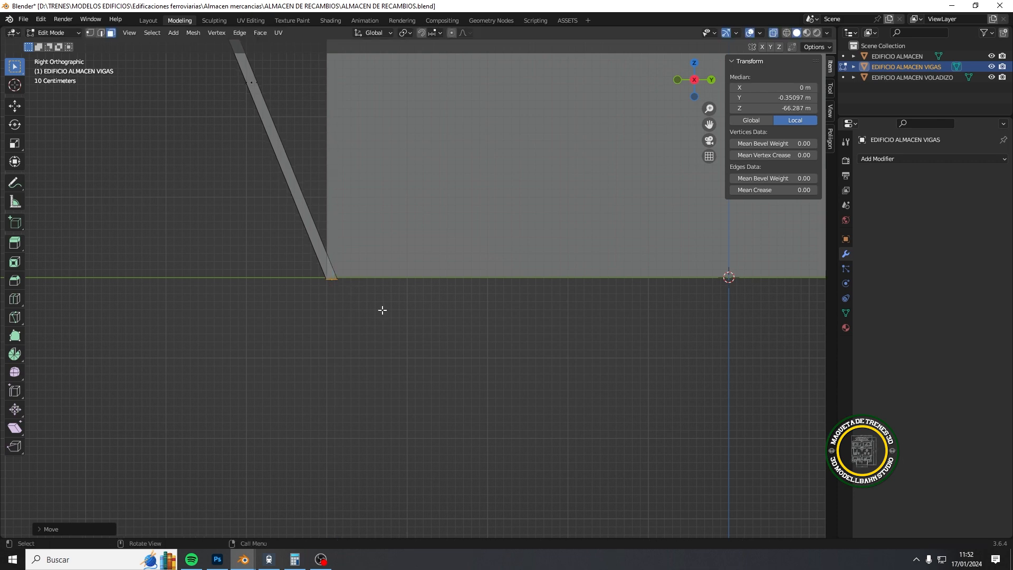
click(387, 317)
Step: Add a loop cut around the vertical post, slid up toward the roof beam with a factor of about 0.6
scroll(388, 318, down, 8)
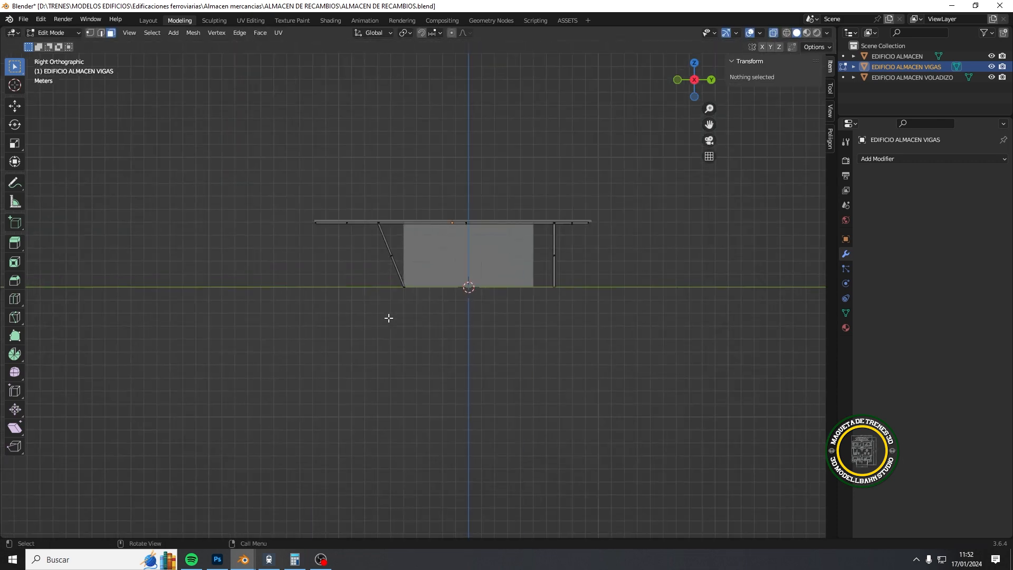
middle_drag(388, 317, 387, 360)
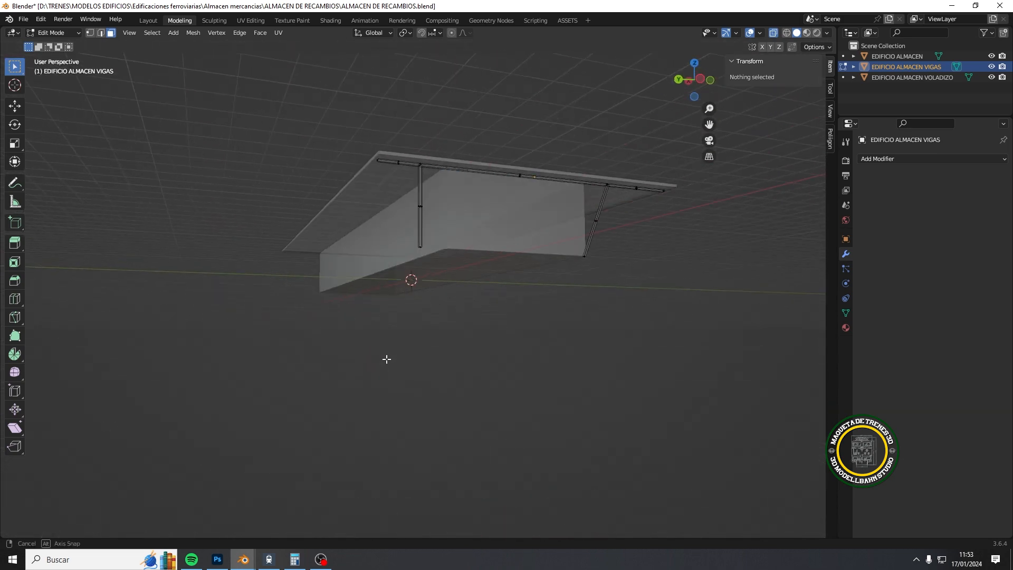
scroll(426, 258, up, 4)
shift+middle_drag(432, 190, 432, 226)
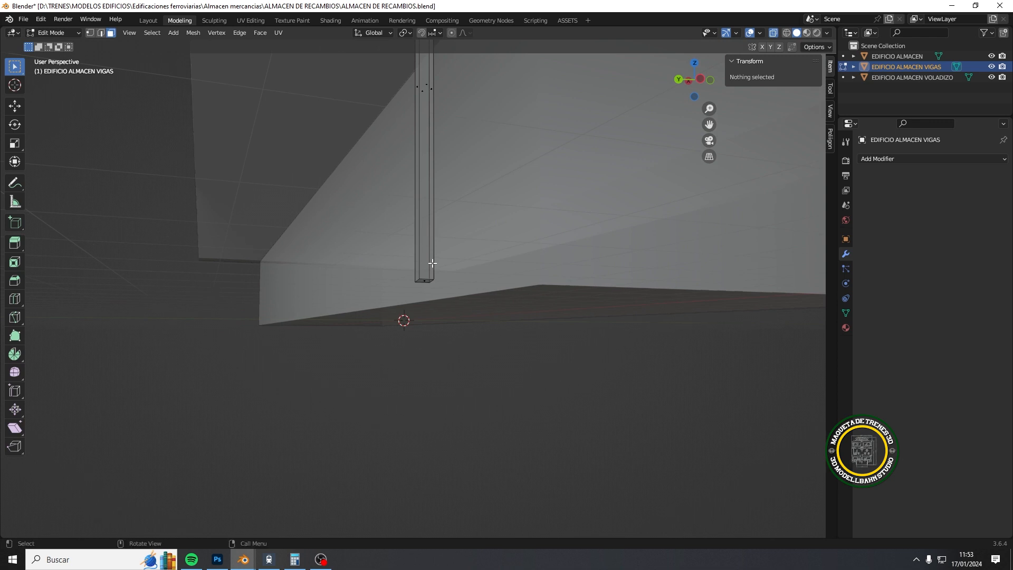
click(428, 279)
scroll(427, 280, down, 6)
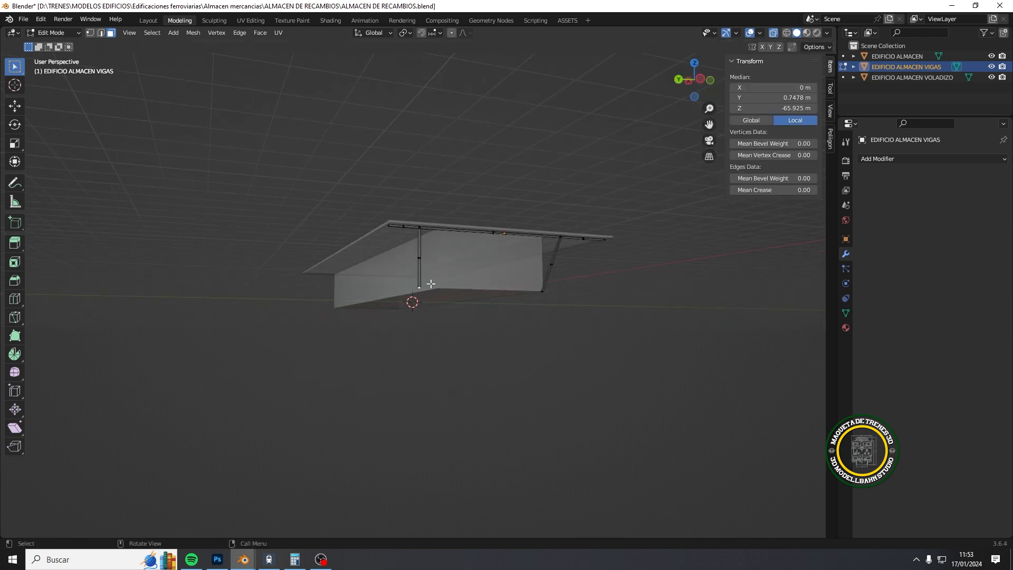
mouse_move(427, 282)
middle_down()
mouse_move(403, 297)
mouse_move(380, 291)
mouse_move(423, 286)
middle_up()
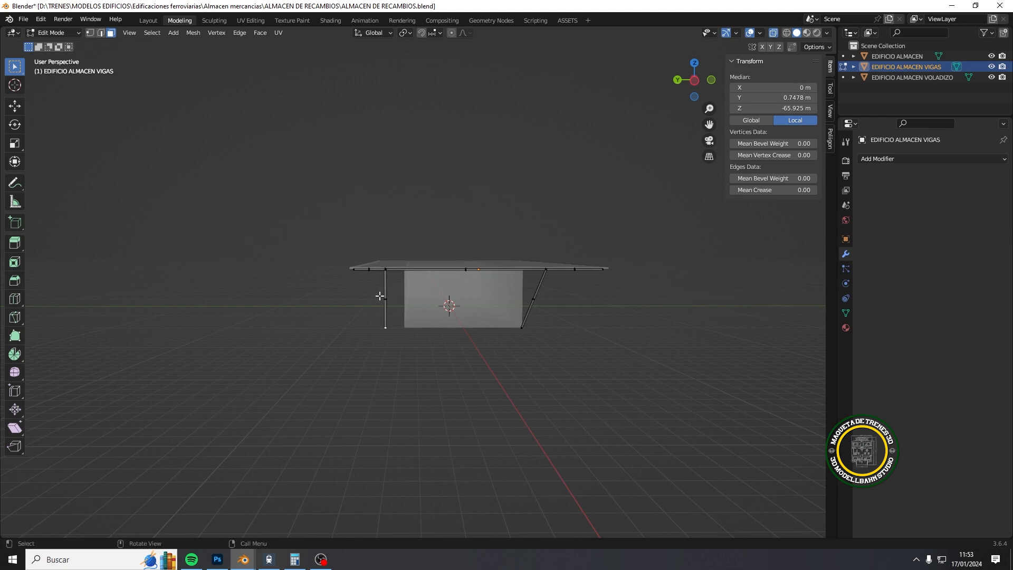
scroll(371, 294, up, 3)
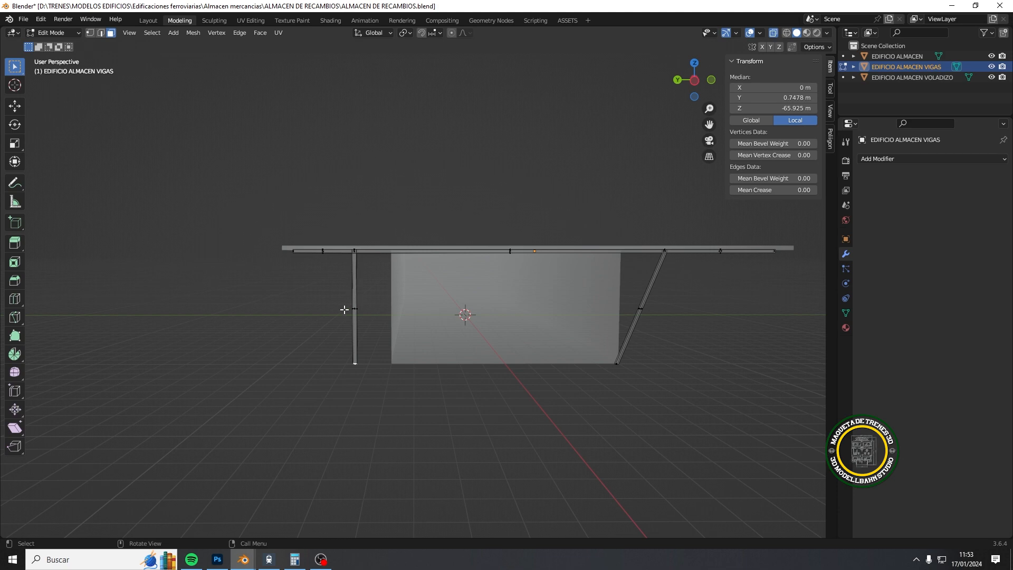
mouse_move(367, 285)
middle_down()
mouse_move(398, 285)
mouse_move(369, 284)
mouse_move(368, 299)
mouse_move(367, 289)
middle_up()
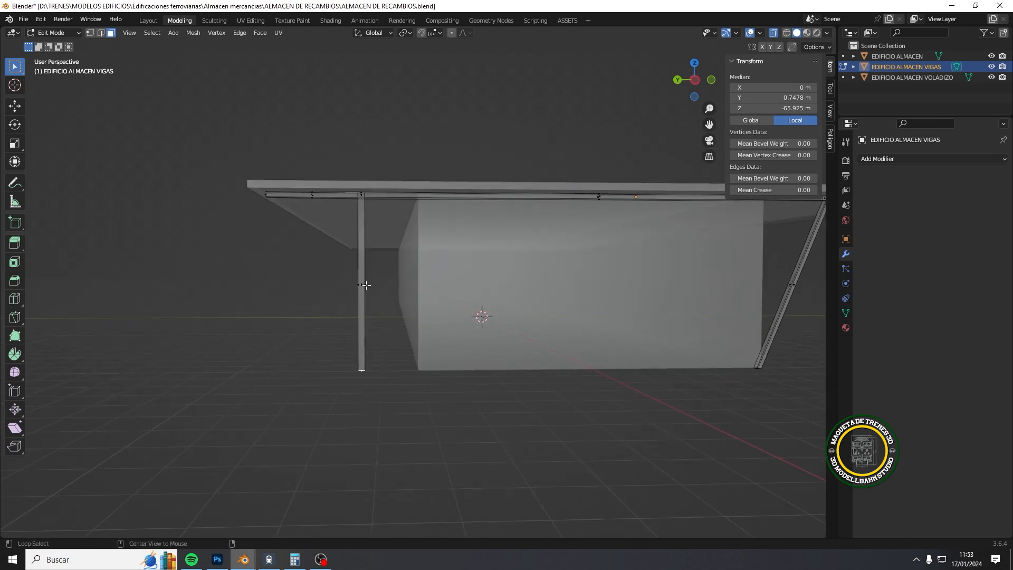
key(ctrl+r)
click(367, 276)
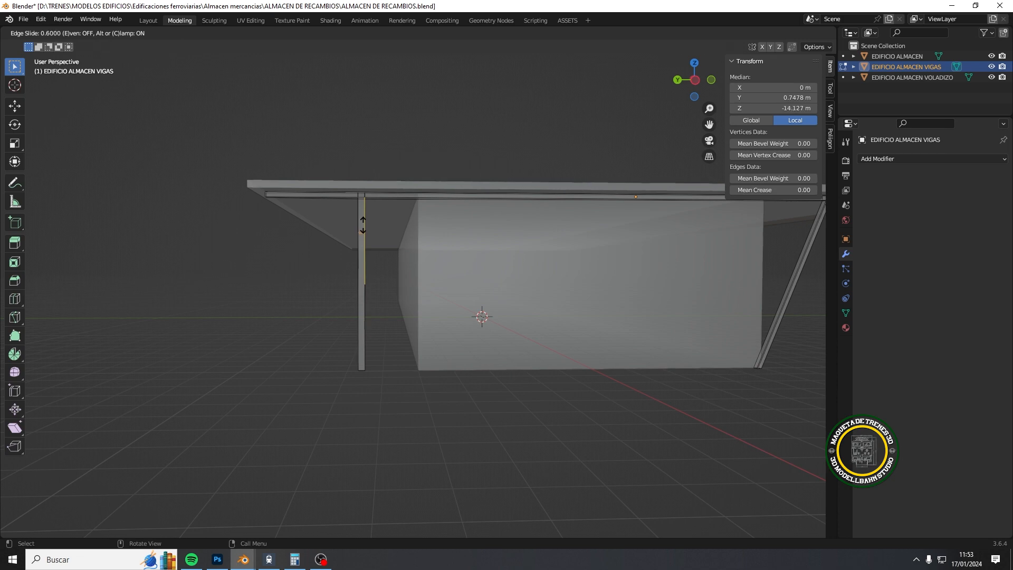
click(363, 225)
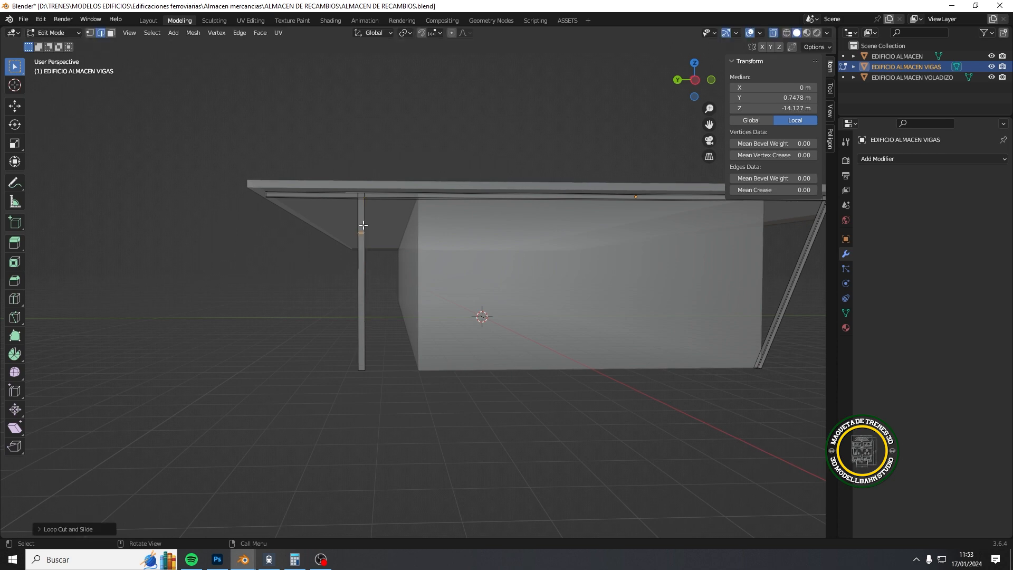
Step: Try to move the vertical post's bottom face about 1.46 m along Y toward the building wall in the right view
click(391, 368)
key(KP_Decimal)
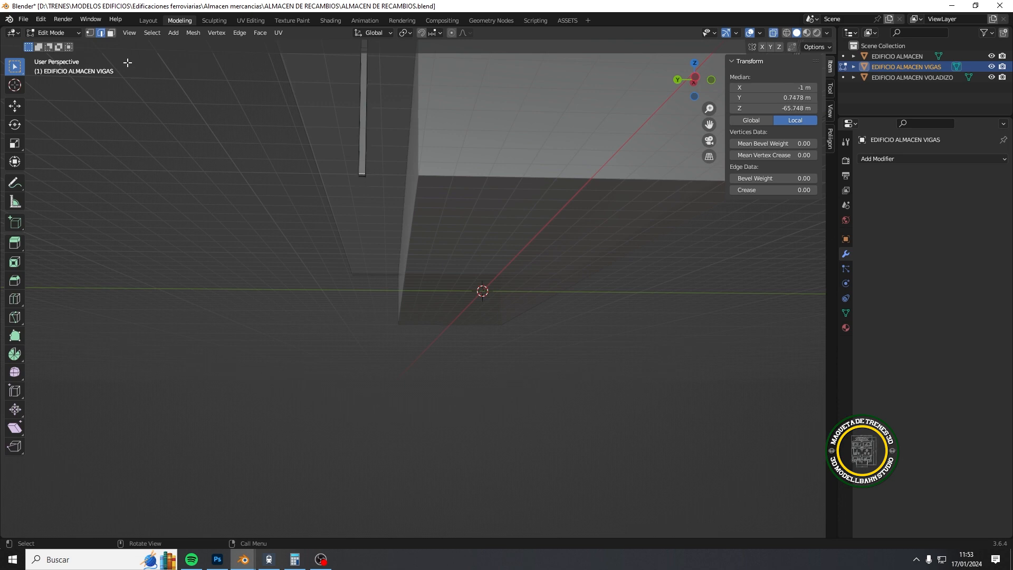
click(112, 33)
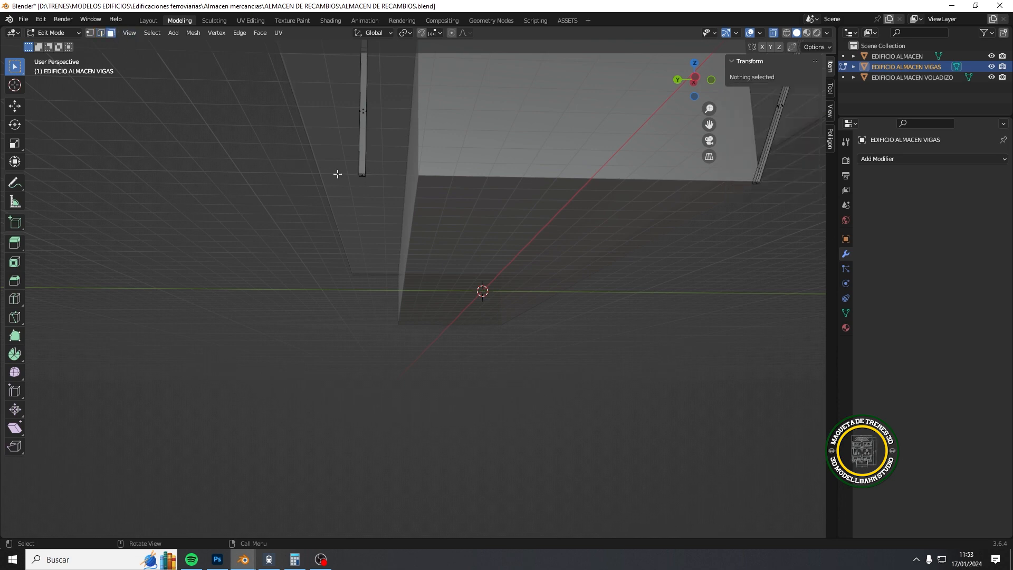
click(363, 174)
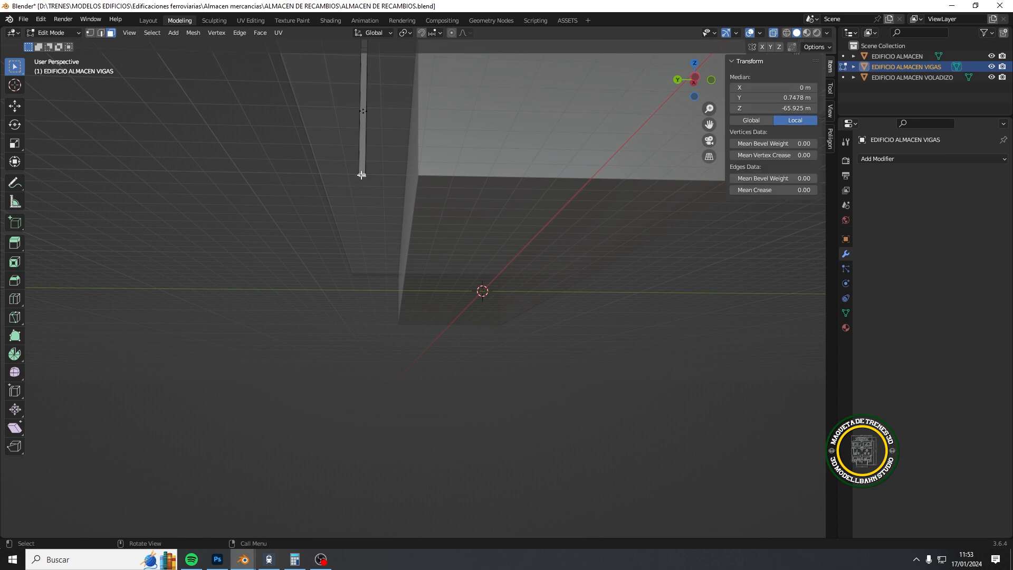
key(KP_1)
key(KP_3)
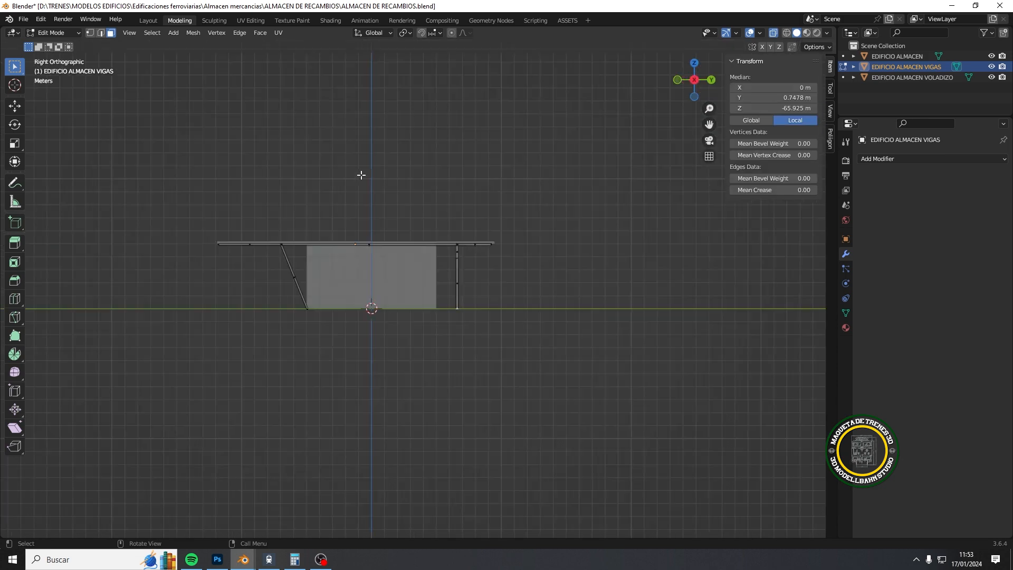
scroll(484, 339, up, 3)
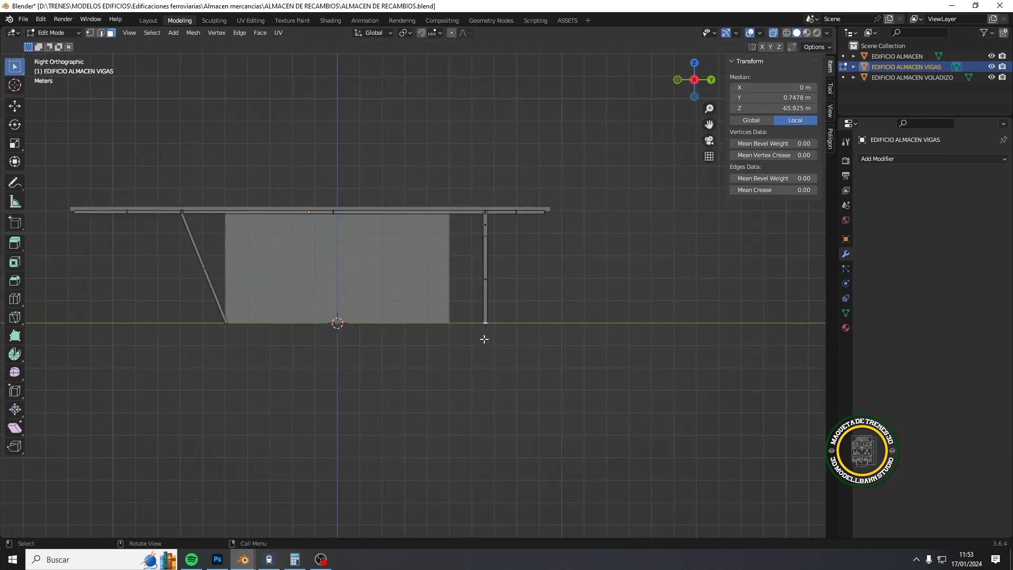
key(g)
key(y)
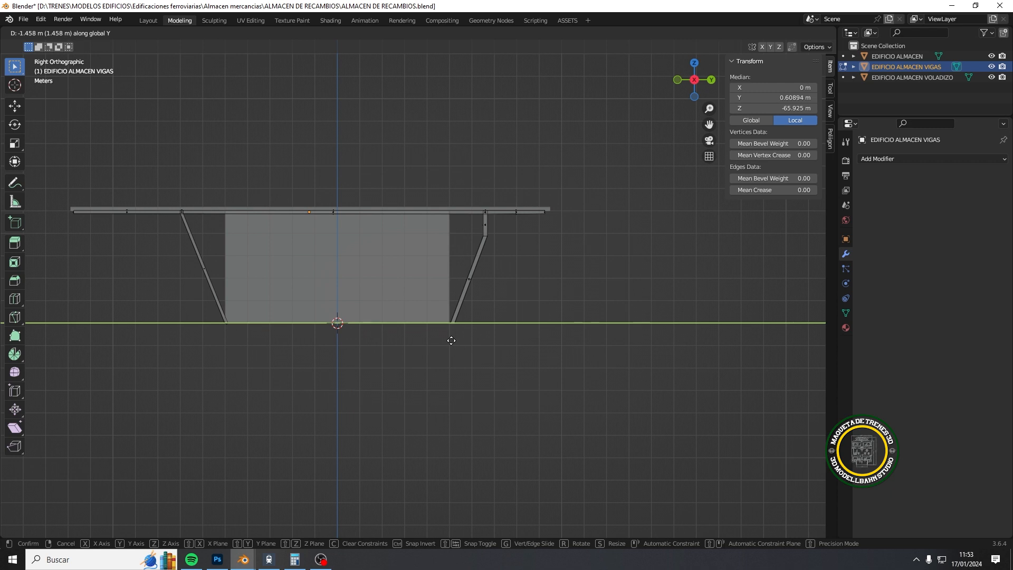
click(451, 340)
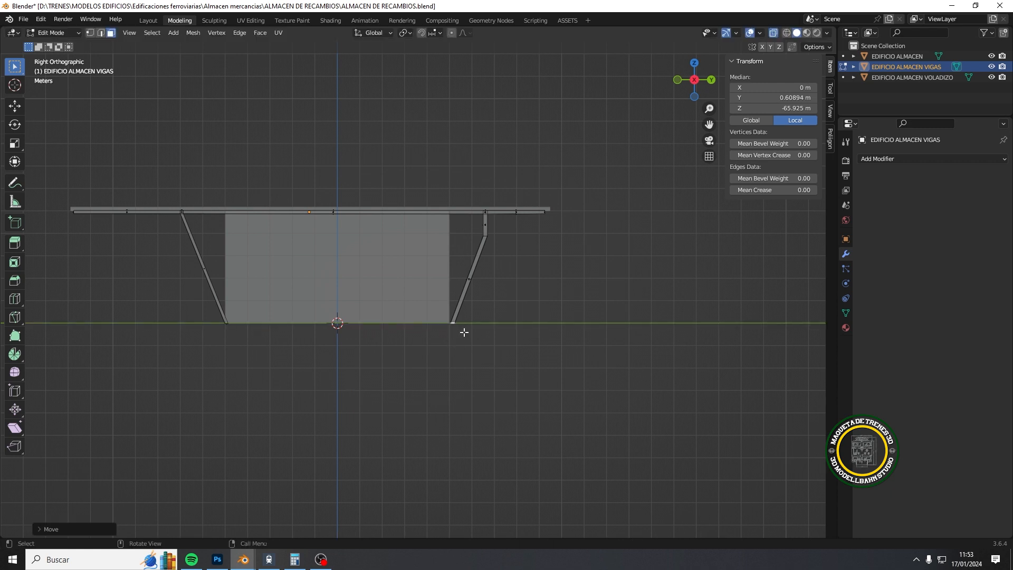
Step: Try another loop cut on the post's slanted lower section, and undo it together with the bottom face's move
key(ctrl+r)
click(471, 266)
click(479, 233)
key(ctrl+z)
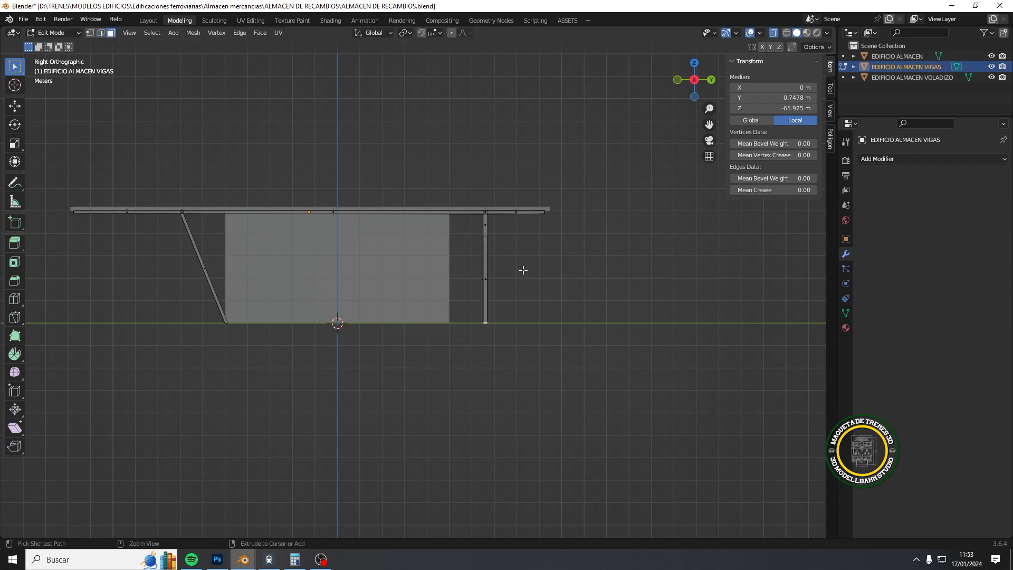
Step: Add a second loop cut to the post's lower section and move it up along Z about 1.53 m, just below the first loop
key(ctrl+r)
click(502, 278)
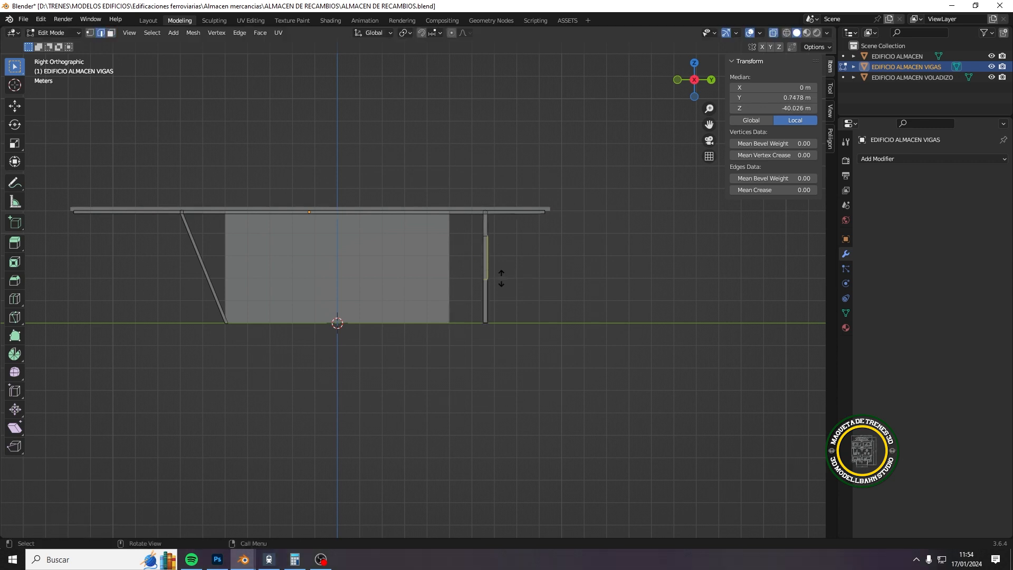
right_click(501, 278)
key(g)
key(y)
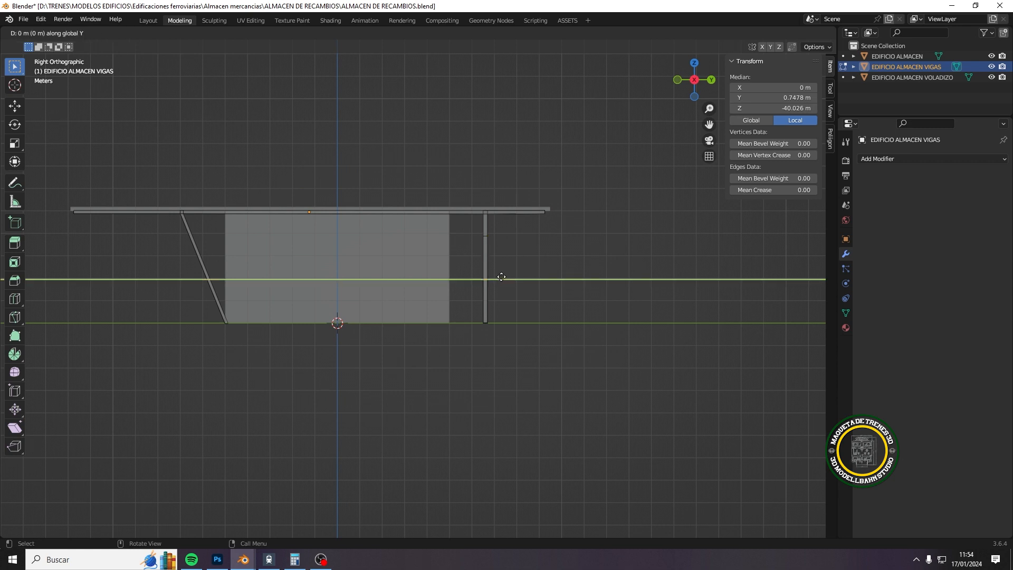
key(z)
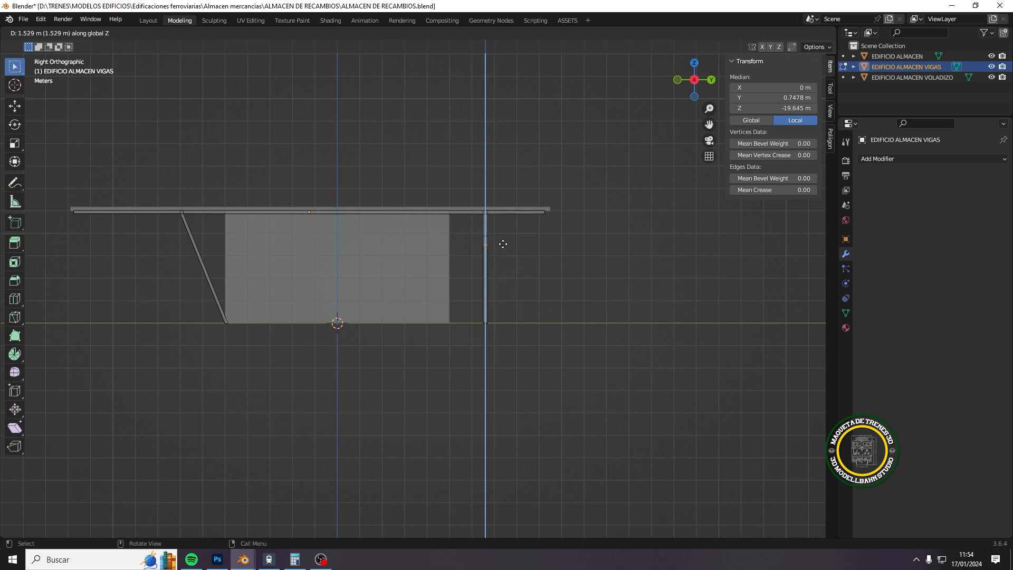
right_click(503, 243)
Step: Select the vertical post's bottom face in face select mode and switch to the right orthographic view
middle_drag(503, 331, 288, 340)
scroll(485, 359, up, 6)
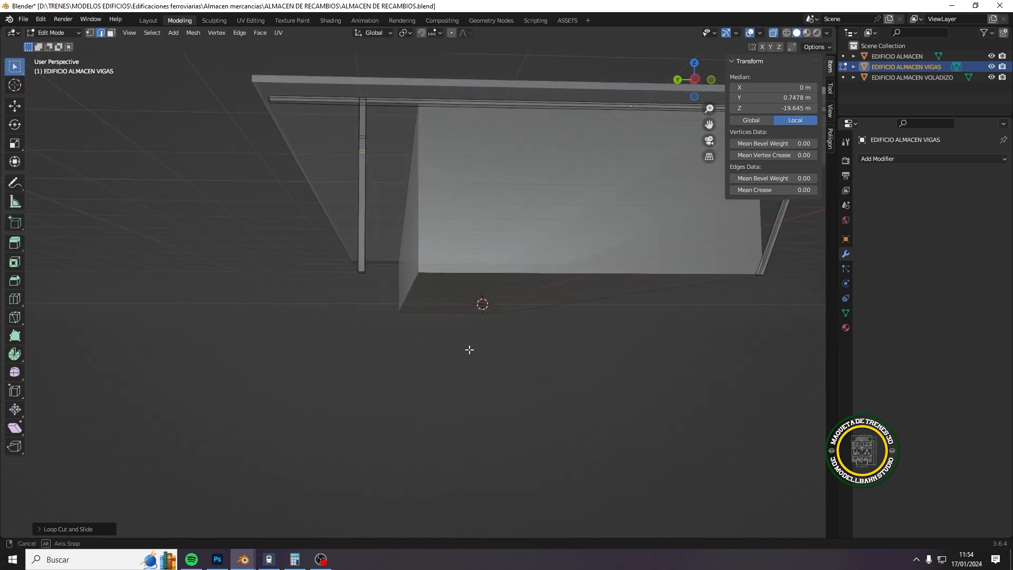
click(110, 33)
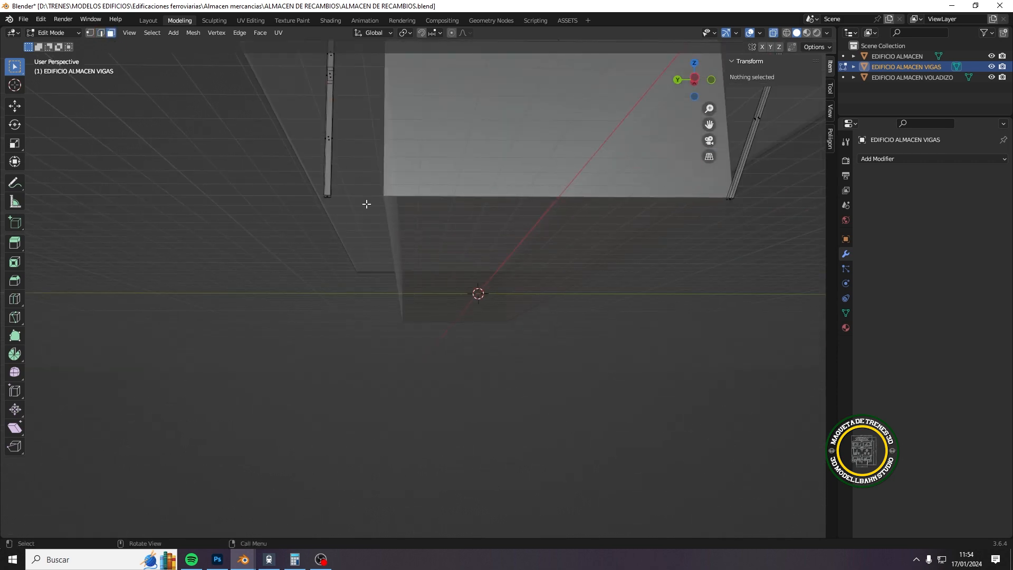
click(329, 195)
middle_drag(357, 213, 385, 237)
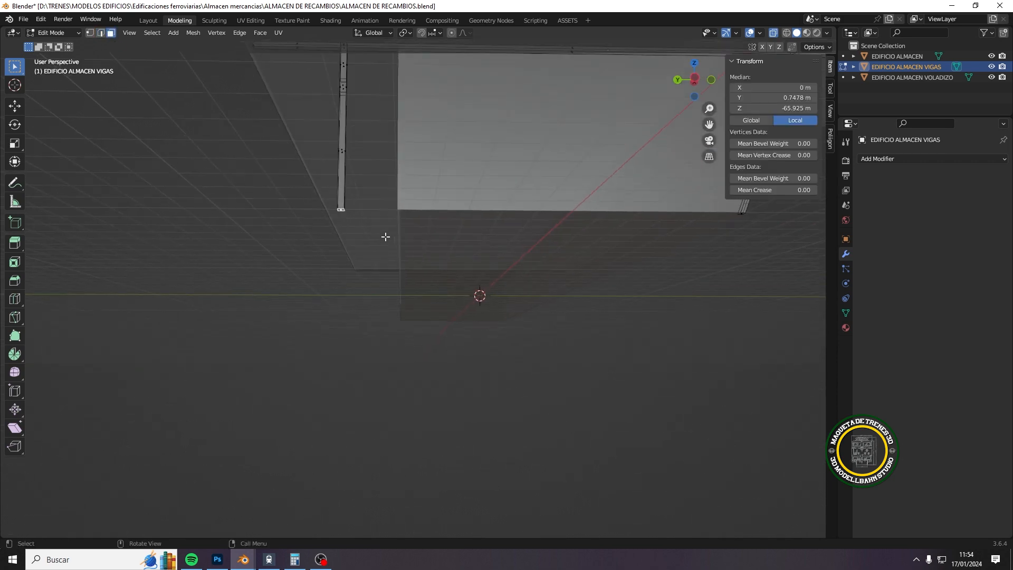
key(KP_3)
scroll(486, 333, up, 2)
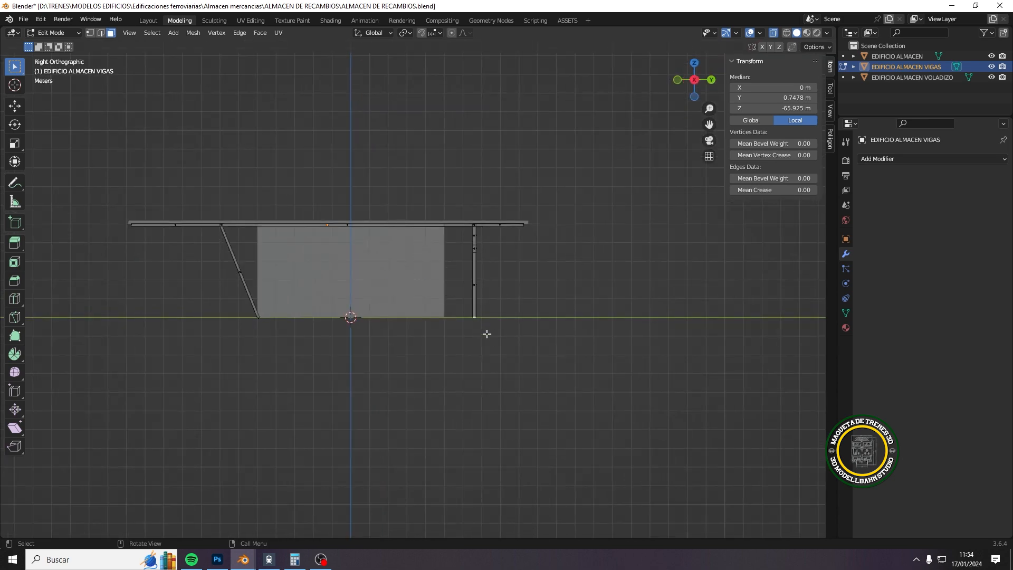
scroll(491, 314, up, 2)
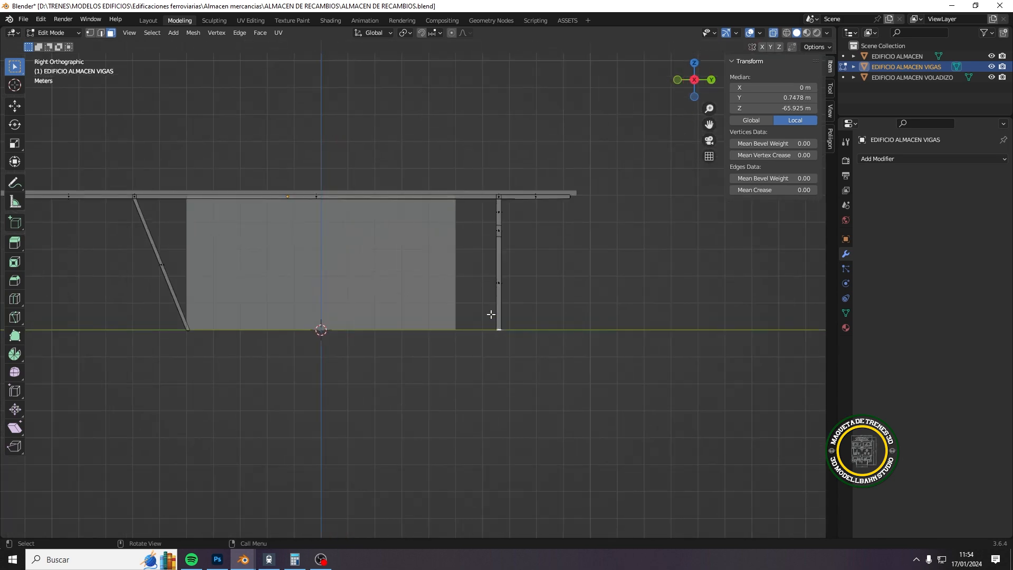
key(g)
key(y)
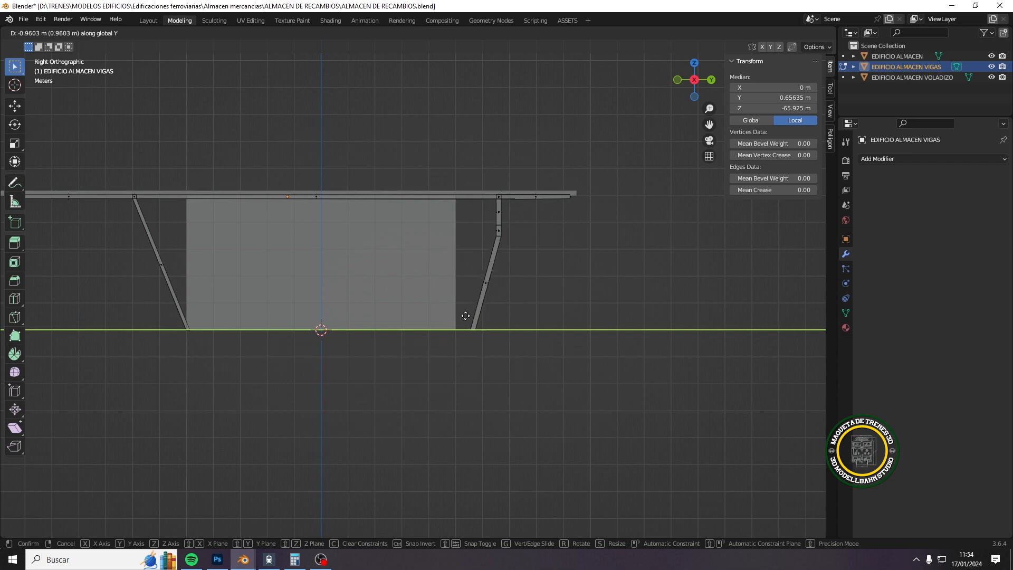
click(490, 233)
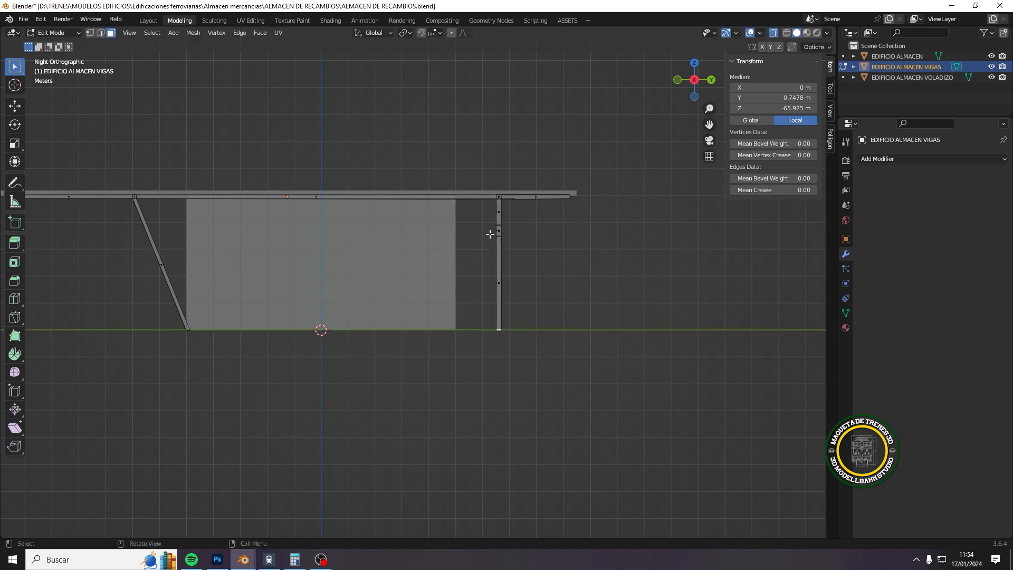
drag(489, 233, 525, 364)
key(g)
key(y)
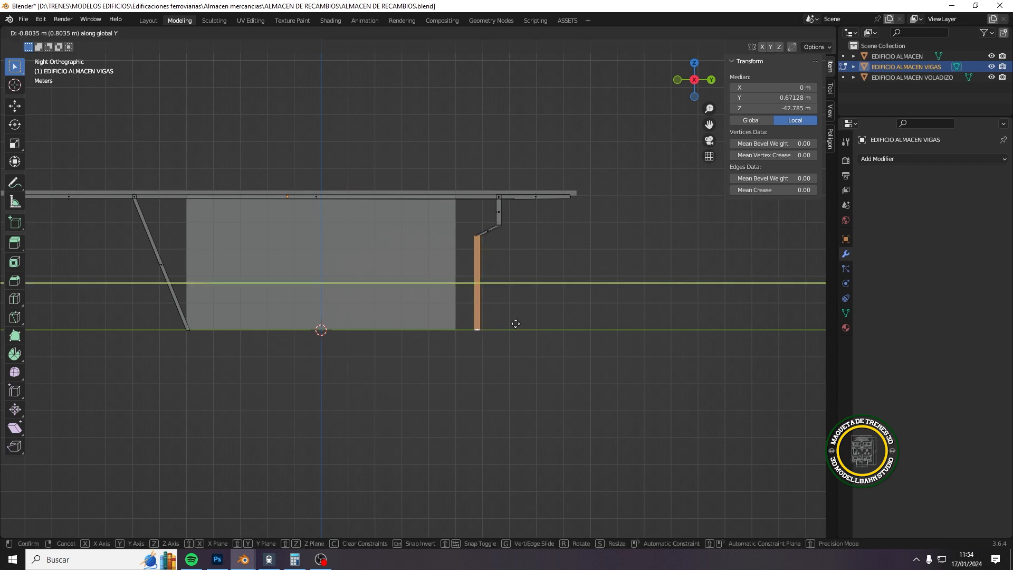
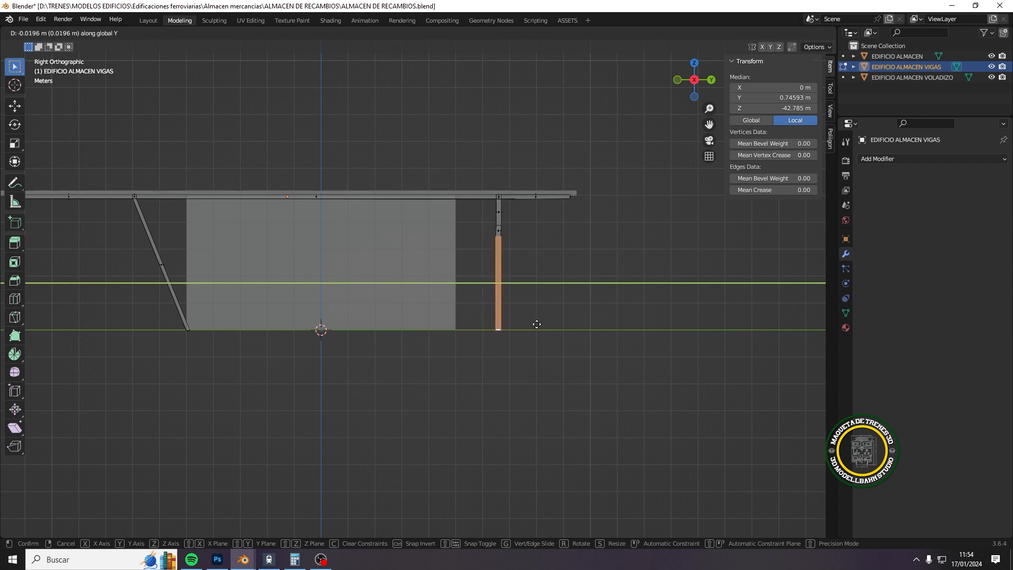
click(537, 324)
Step: Undo the recent edits on the straight support post, back to a single edge loop below the roof beam
key(ctrl+z)
key(ctrl+z)
key(ctrl+z)
key(ctrl+z)
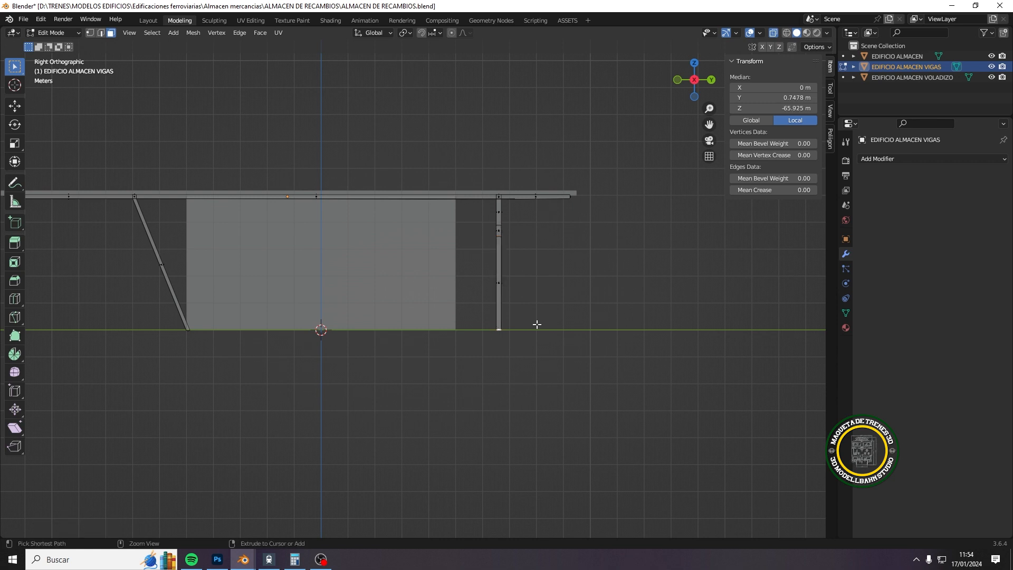
key(ctrl+z)
Step: Move the foot of the straight support post along Y to the base of the warehouse wall so the post slants
drag(482, 321, 514, 337)
key(g)
key(y)
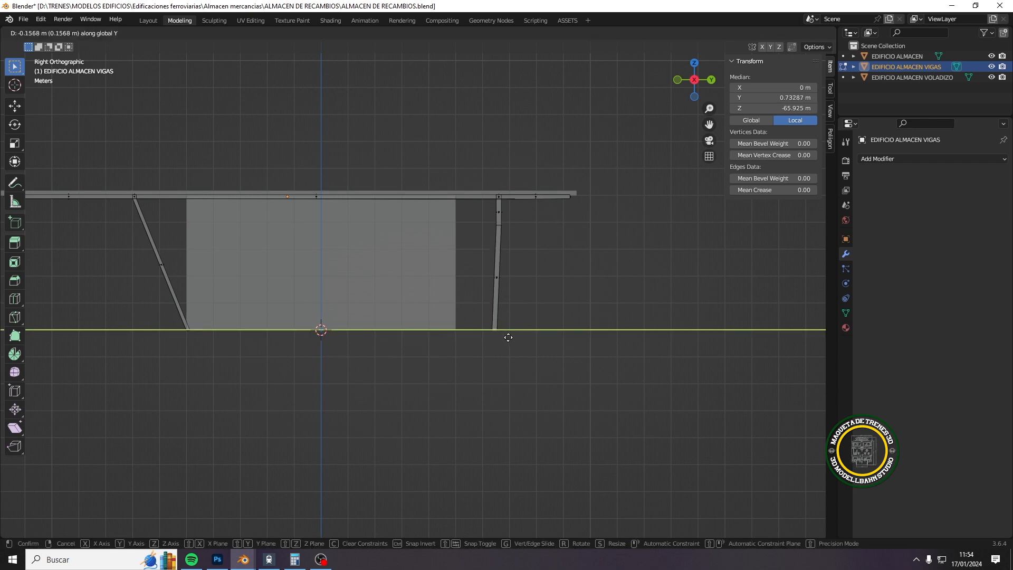
click(474, 338)
Step: Move the short vertical upper section of the same post about 0.67 m along Y towards the warehouse wall
drag(481, 215, 516, 240)
drag(480, 177, 514, 259)
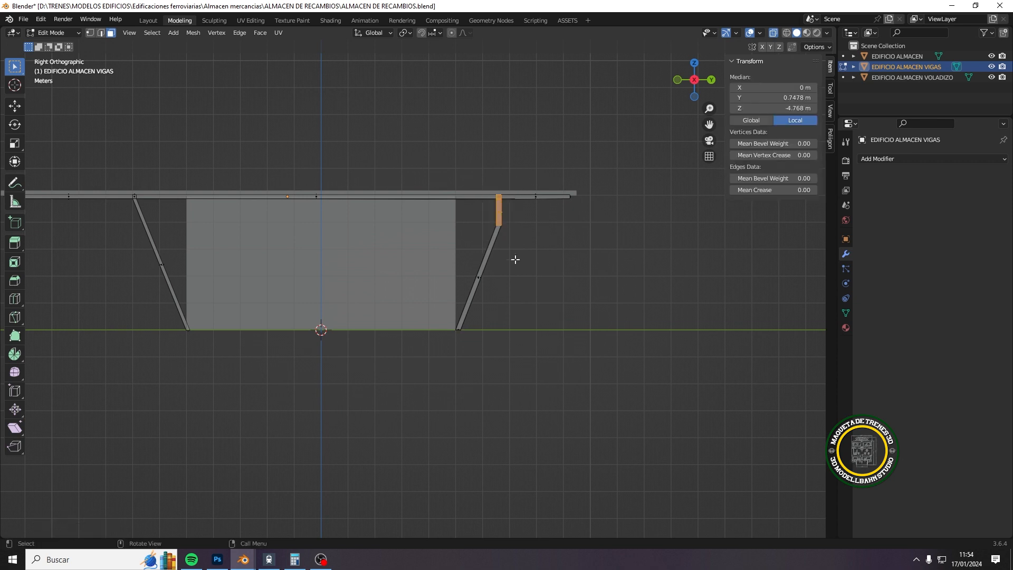
key(g)
key(y)
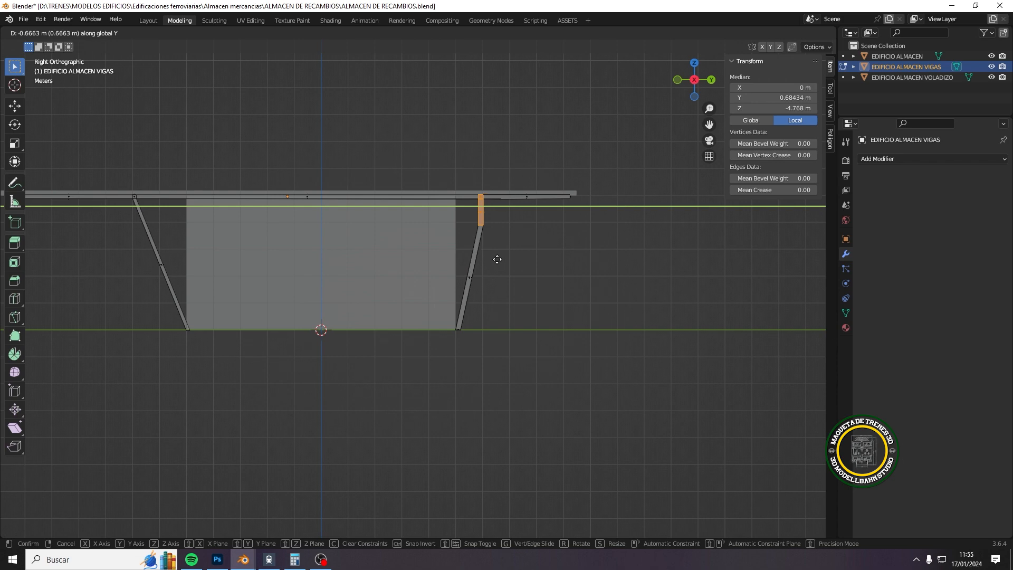
click(497, 259)
click(501, 371)
Step: Return to Object Mode, deselect the beams and turn off the X-ray display to check the frame against the building
scroll(501, 370, down, 5)
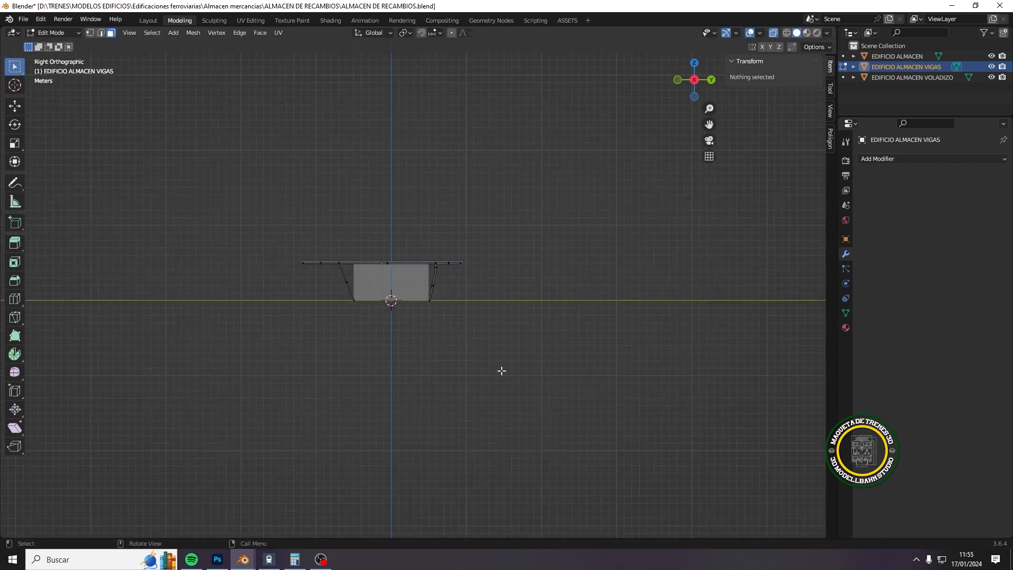
middle_drag(500, 369, 703, 369)
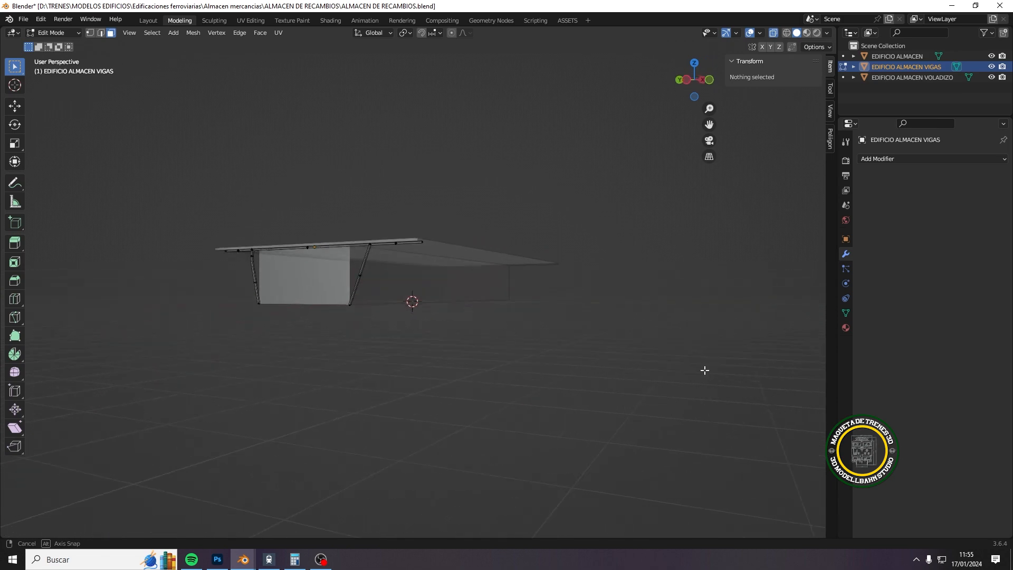
click(68, 36)
click(65, 41)
click(381, 330)
middle_drag(381, 330, 351, 342)
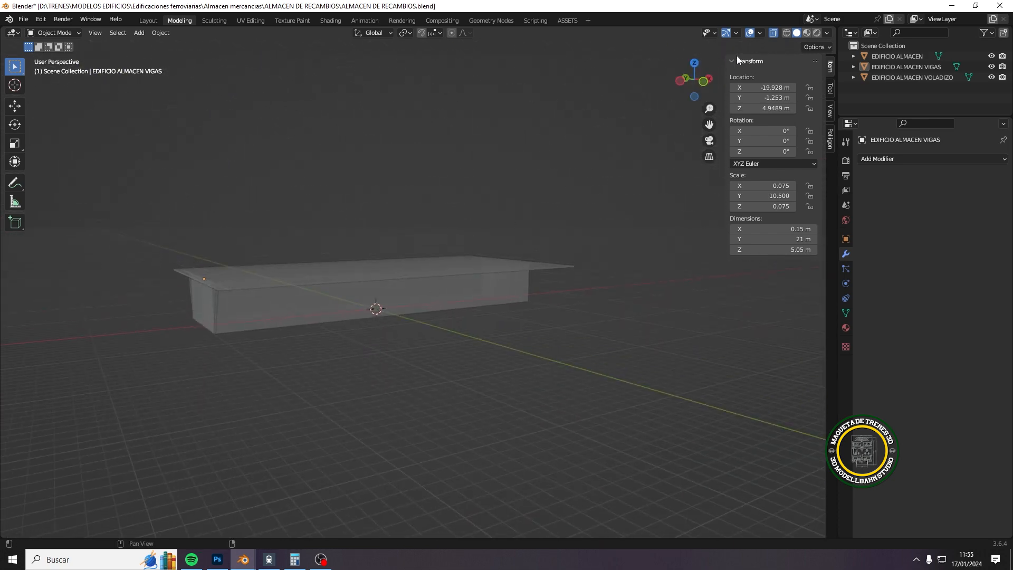
click(772, 33)
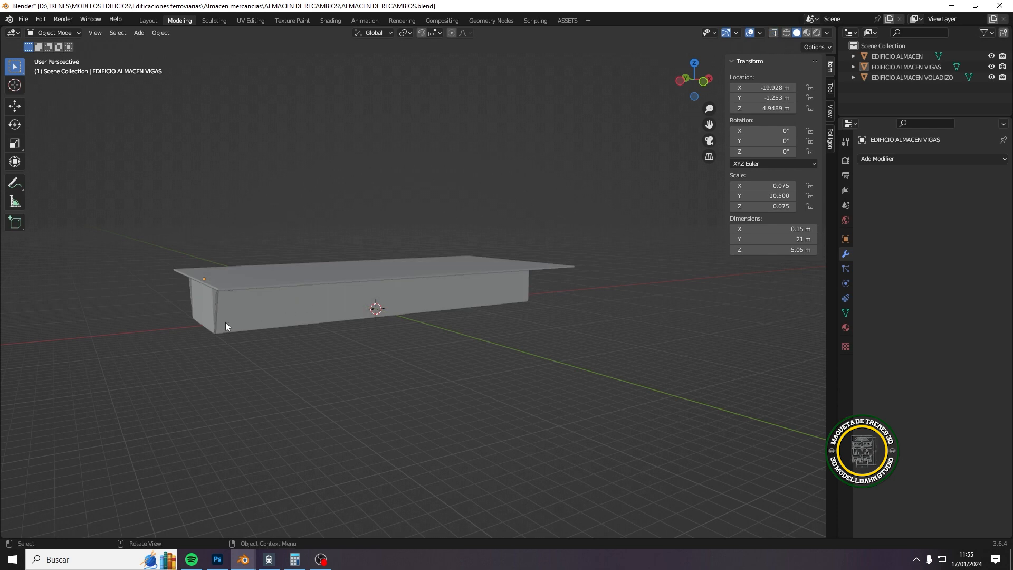
middle_drag(226, 323, 379, 290)
middle_drag(316, 338, 348, 372)
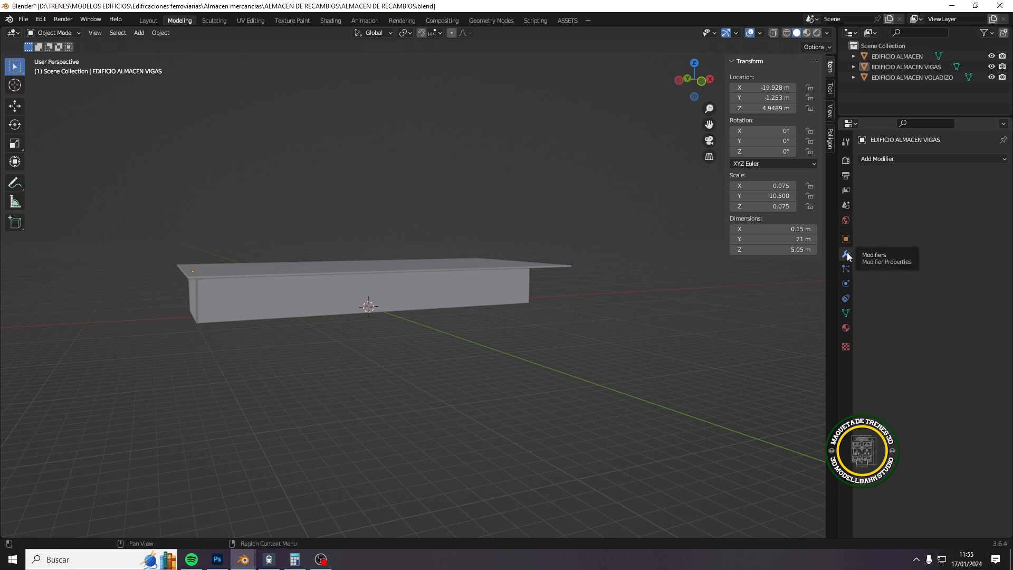
Step: Add an Array modifier to EDIFICIO ALMACEN VIGAS and set its count to 4
click(873, 160)
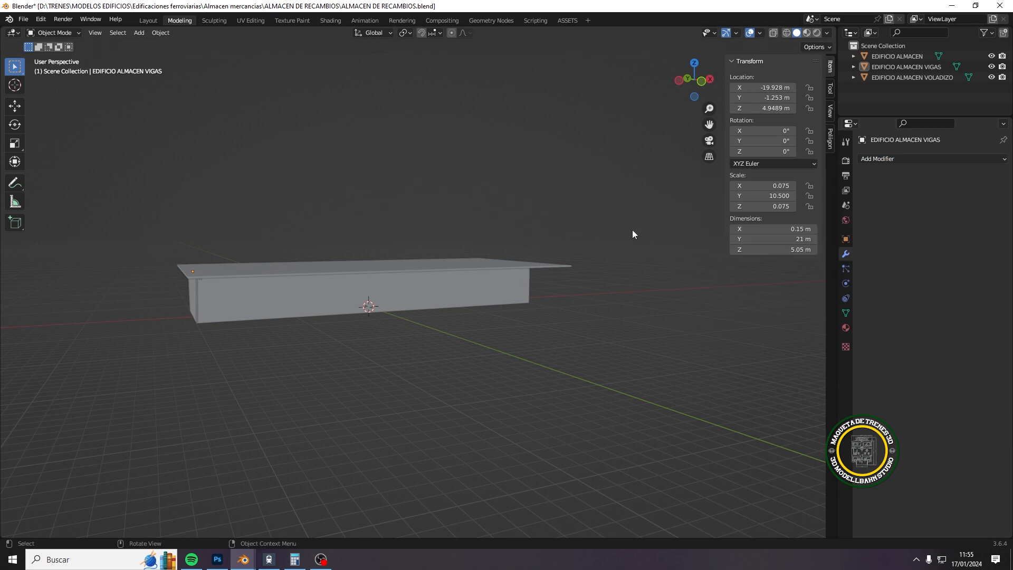
click(927, 156)
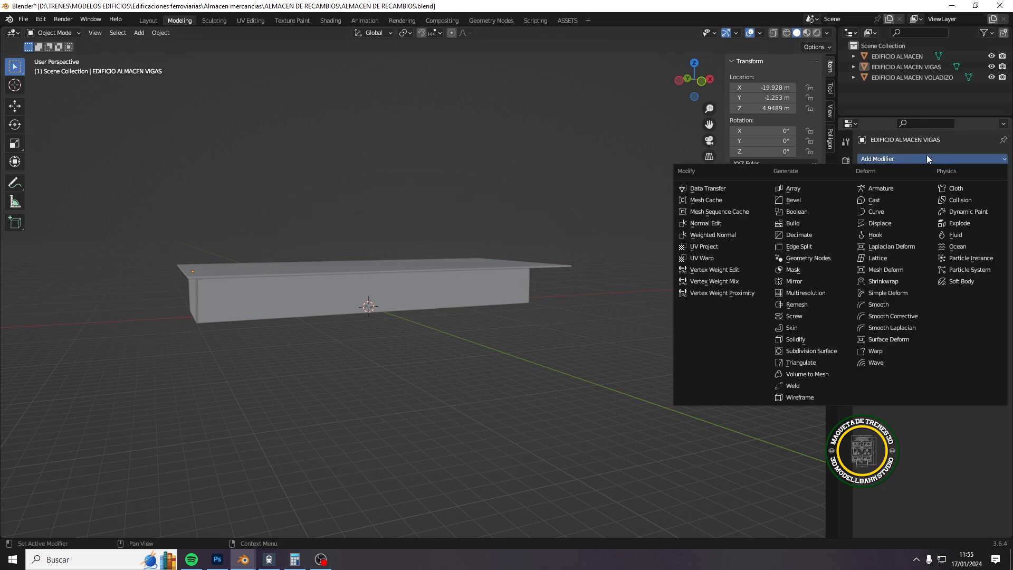
click(811, 188)
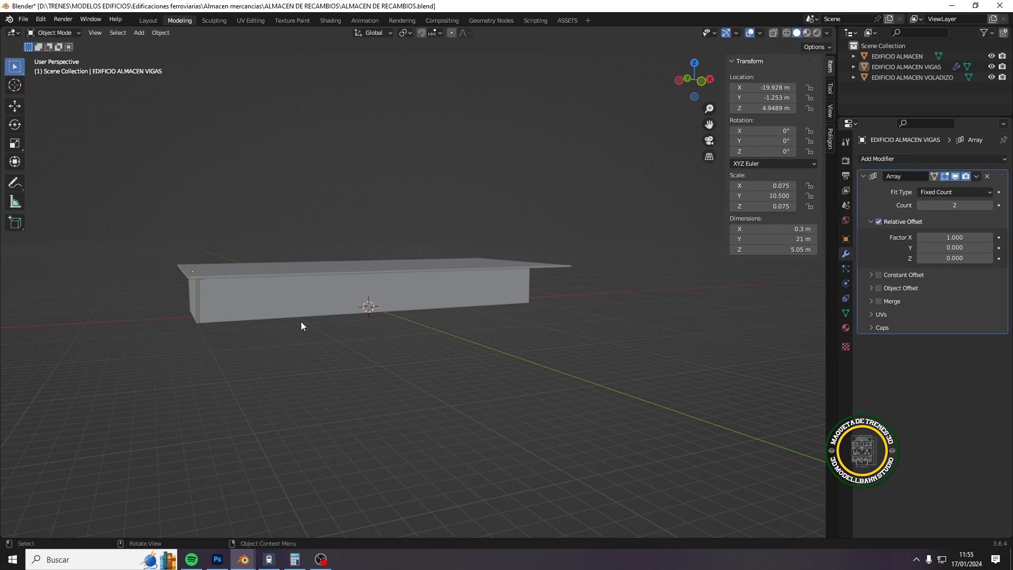
scroll(204, 321, up, 3)
scroll(204, 321, down, 2)
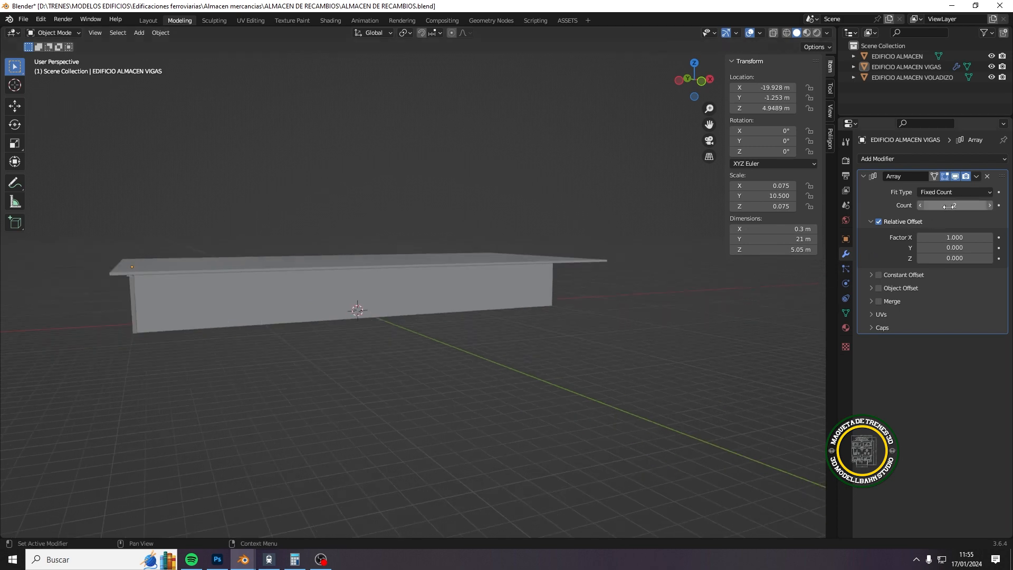
drag(954, 205, 982, 206)
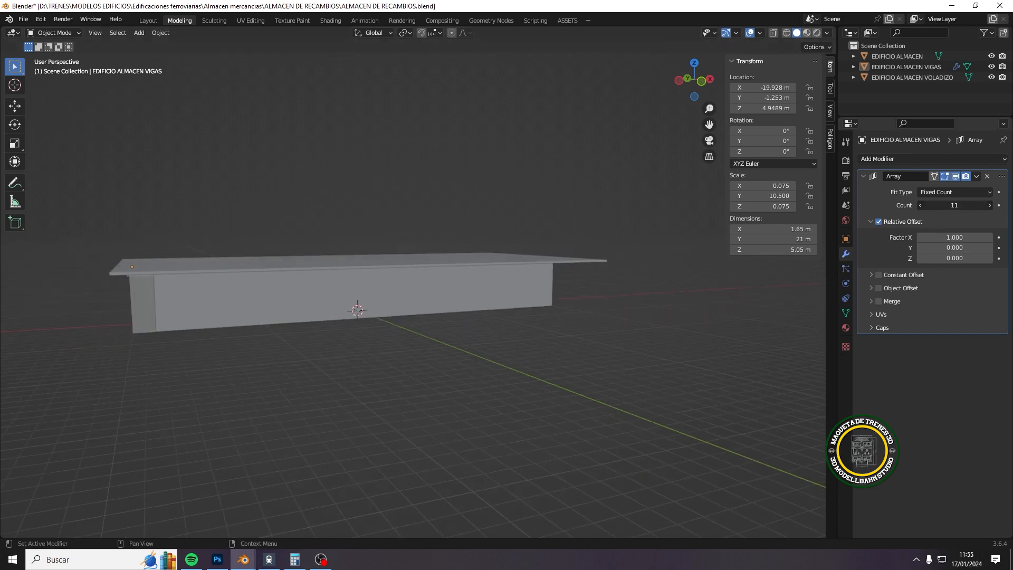
click(950, 206)
key(Return)
Step: Set the Array's relative offset factor X to 88.5 to spread the frames to the far end of the building
drag(939, 237, 1012, 237)
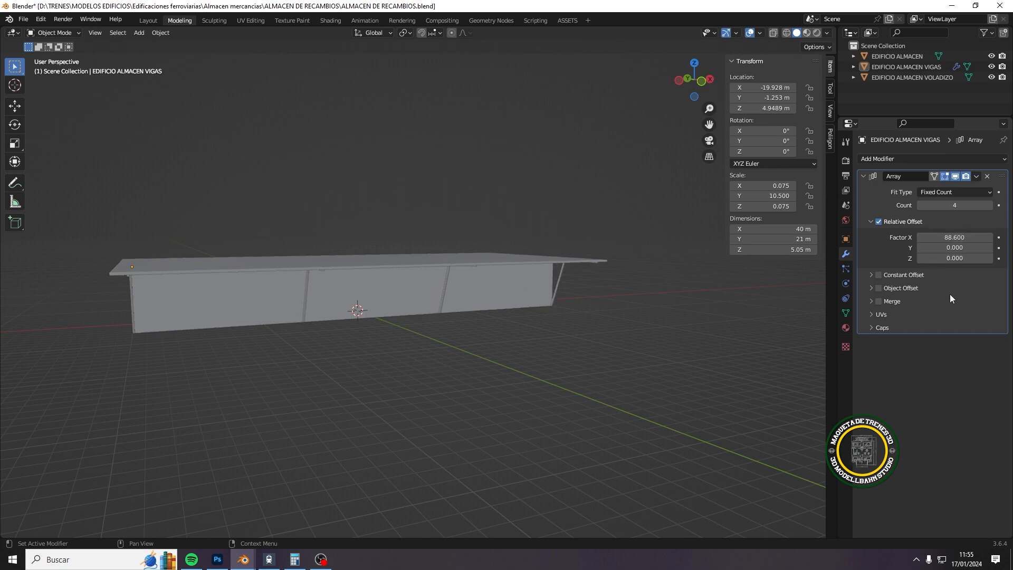
middle_drag(659, 308, 450, 308)
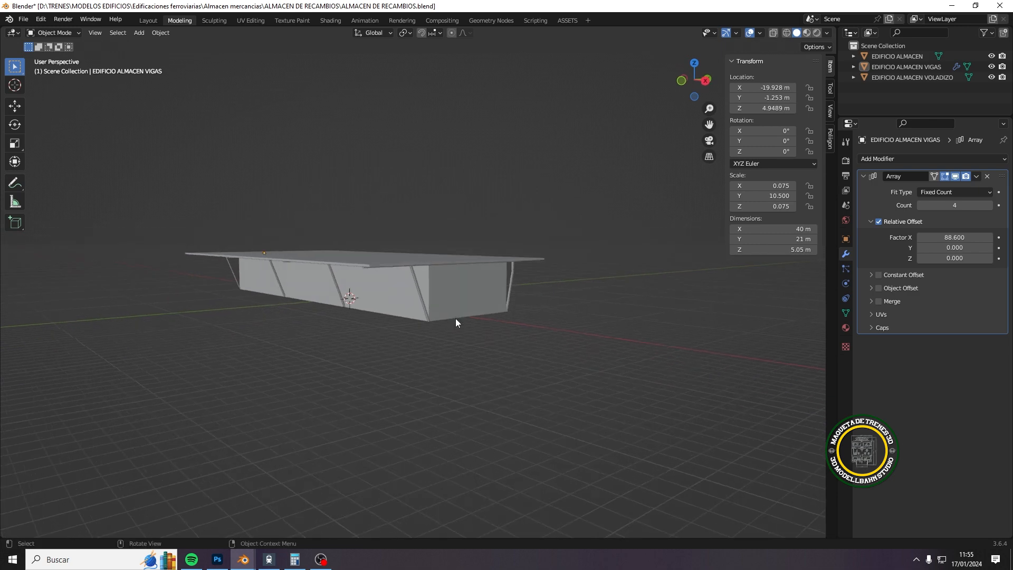
scroll(455, 320, up, 6)
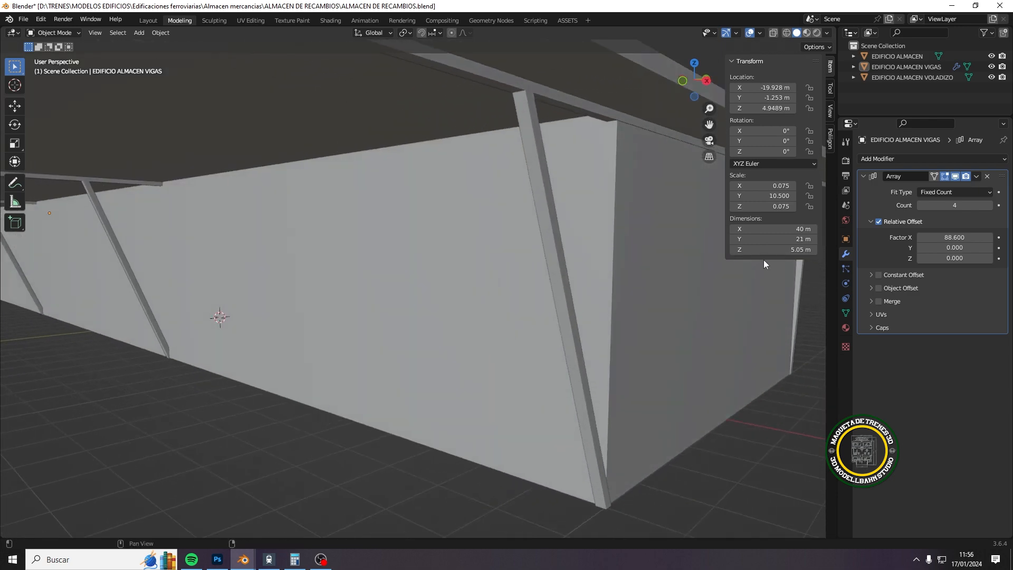
click(920, 238)
click(920, 237)
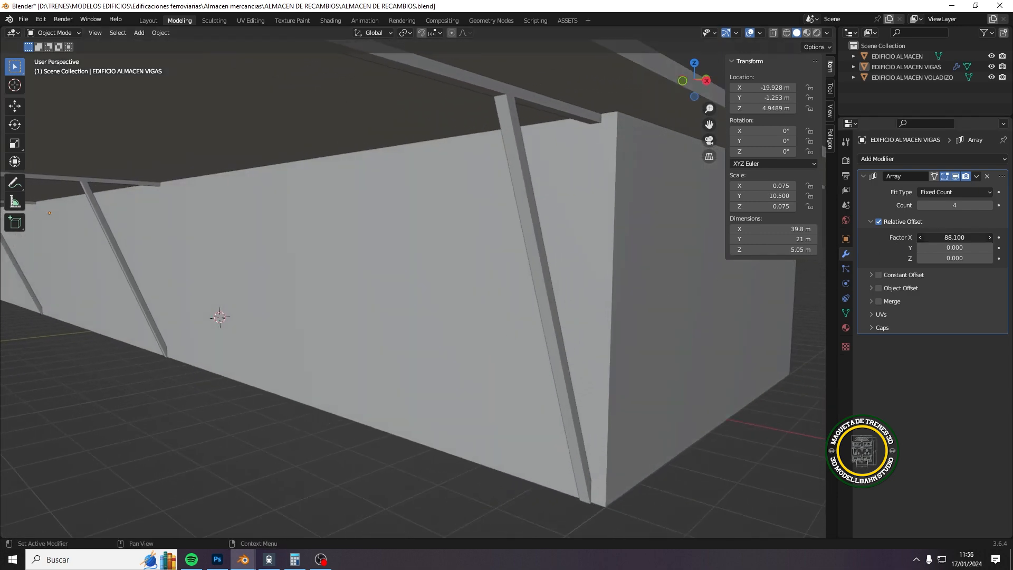
click(990, 238)
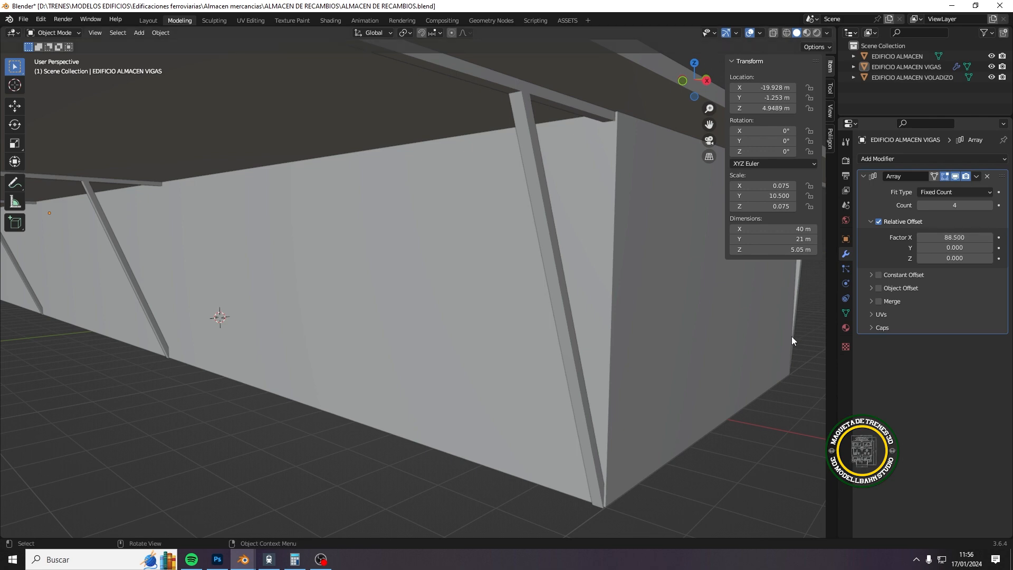
Step: Move the arrayed beam frames about 0.07 m along X to line up the first frame with the building's end wall
middle_drag(791, 338, 95, 333)
scroll(263, 345, down, 10)
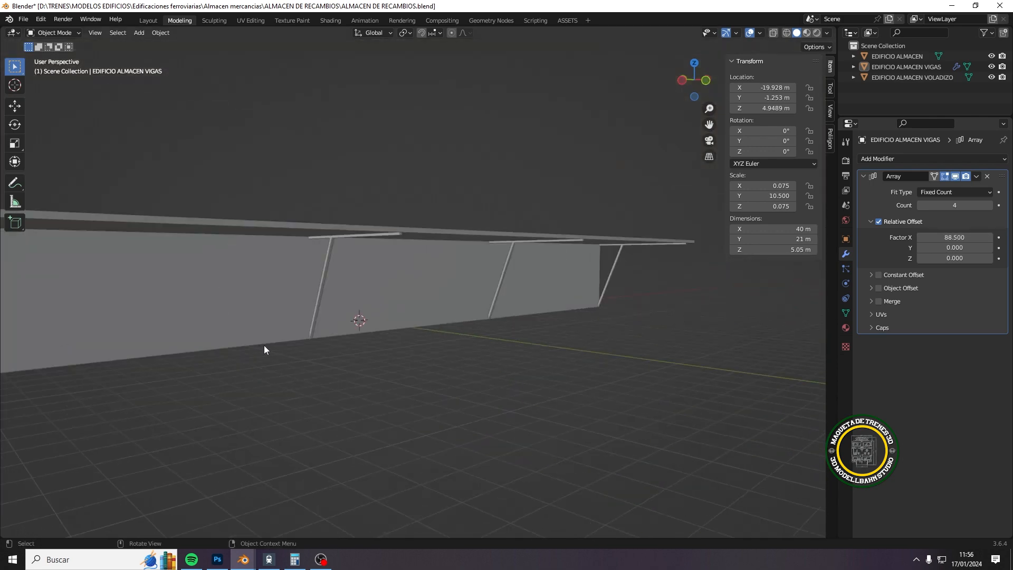
shift+middle_drag(173, 347, 267, 328)
scroll(254, 312, up, 6)
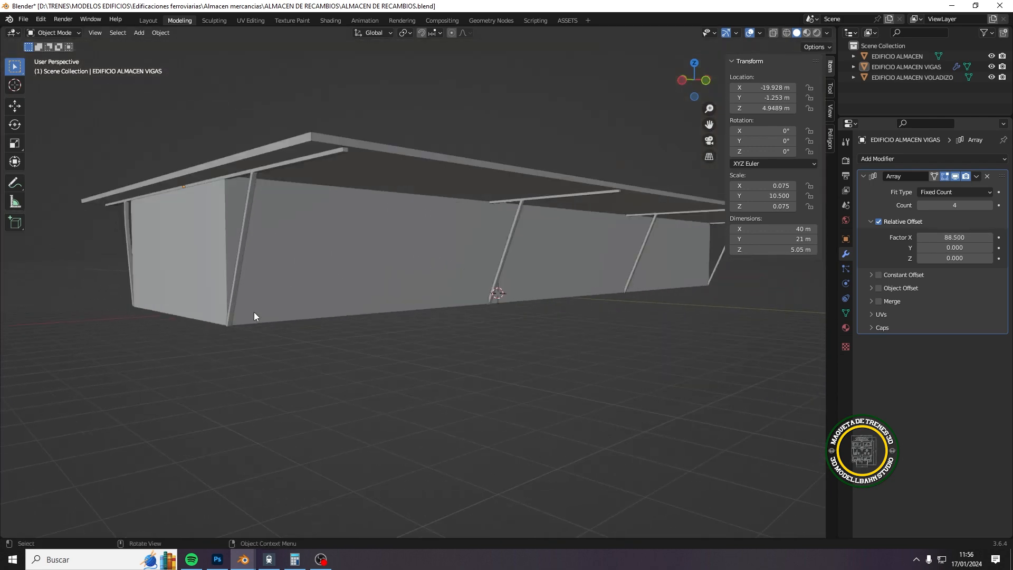
click(115, 307)
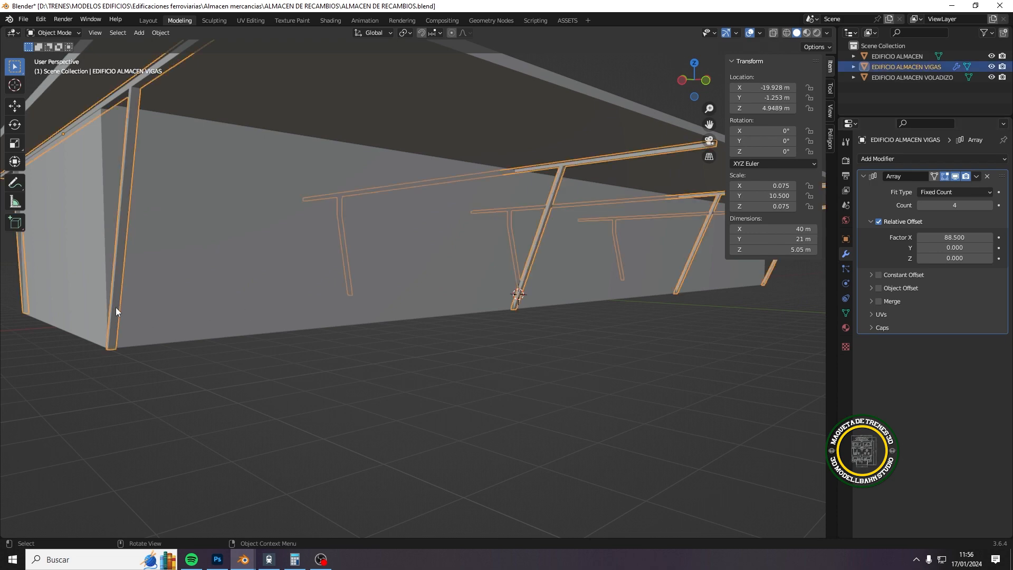
key(g)
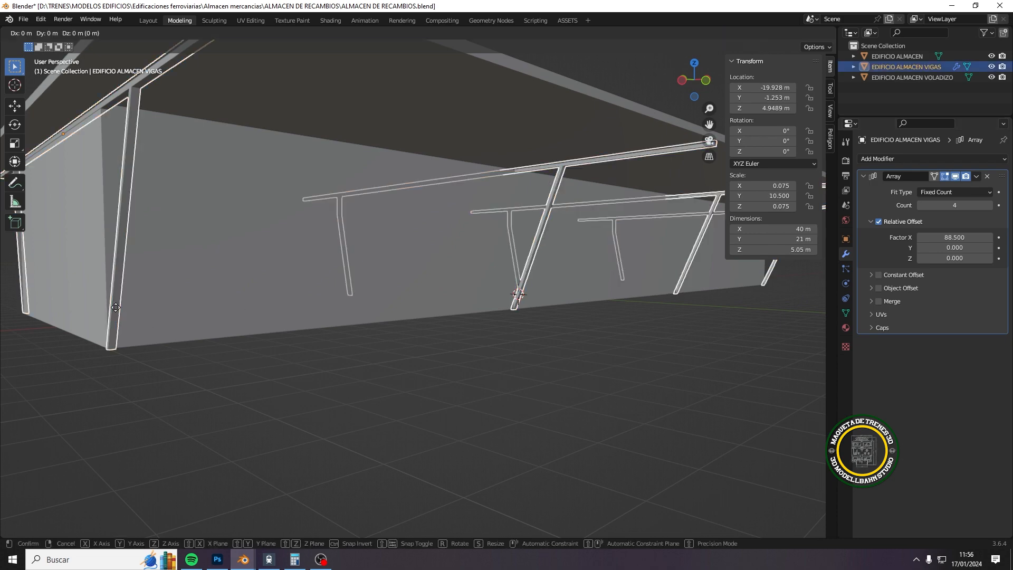
key(x)
click(119, 307)
middle_drag(119, 307, 475, 342)
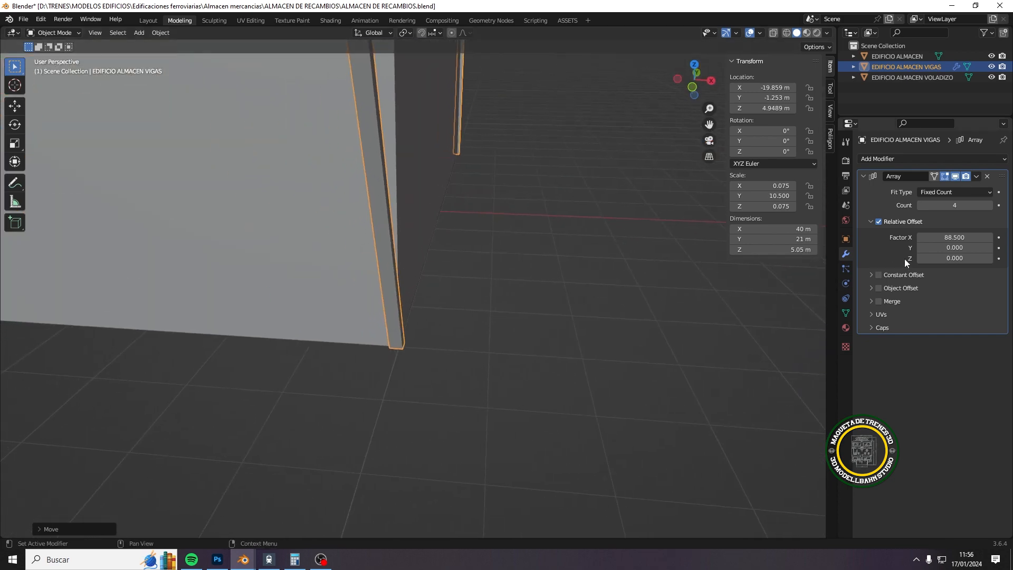
Step: Set the Array's relative offset factor X to 88.3 to align the last frame with the opposite end wall
drag(951, 237, 945, 238)
click(582, 327)
scroll(583, 327, down, 5)
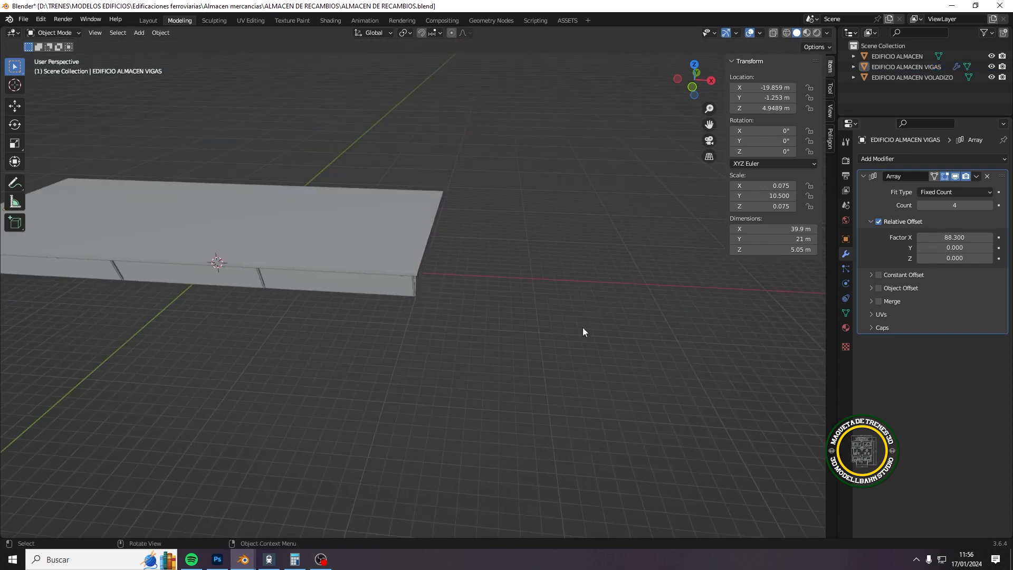
middle_drag(582, 327, 522, 328)
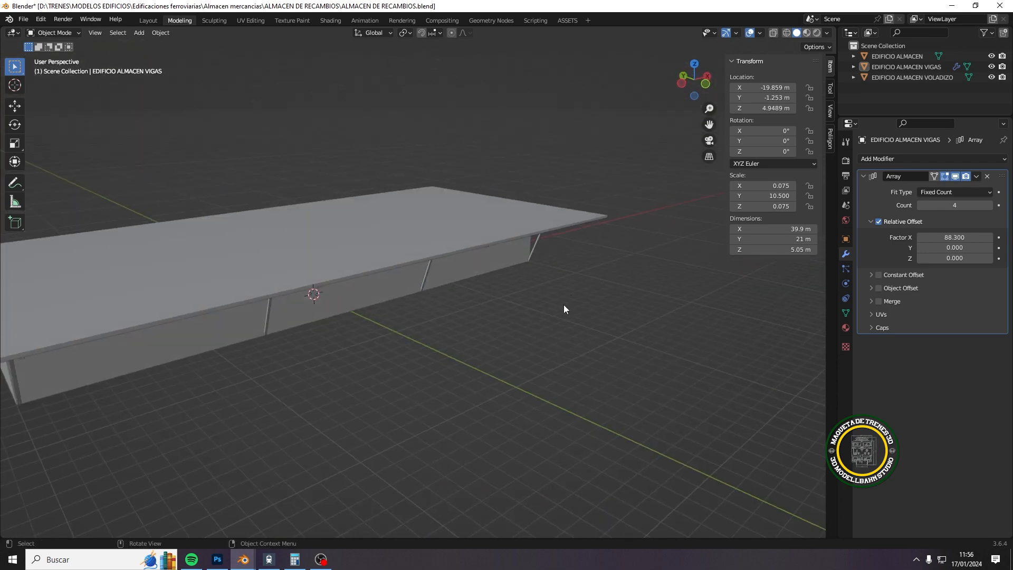
middle_drag(331, 374, 470, 356)
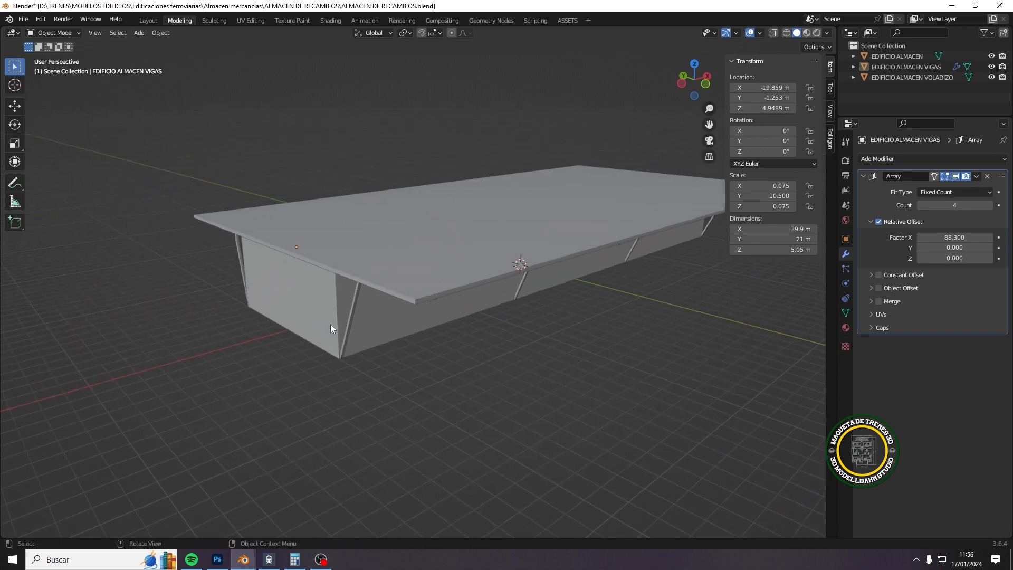
Step: Add a cube at the scene's origin and set its X dimension to 40 m
click(298, 290)
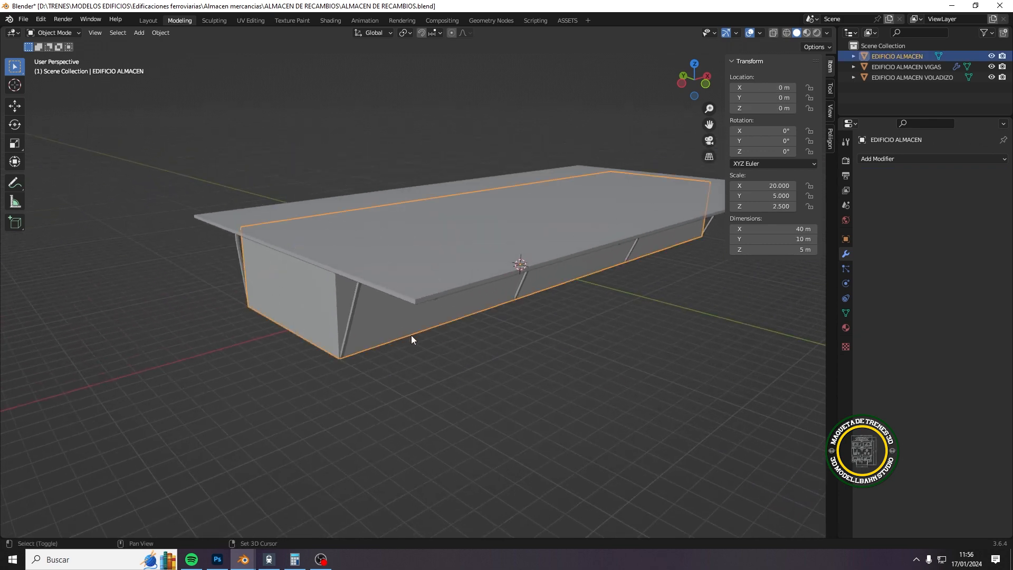
key(shift+a)
mouse_move(411, 334)
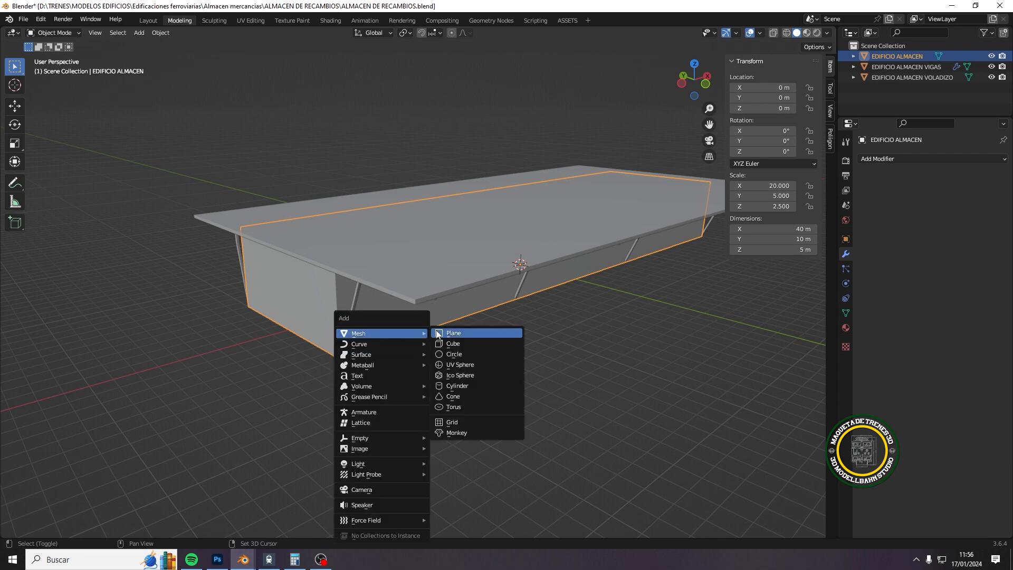
click(464, 343)
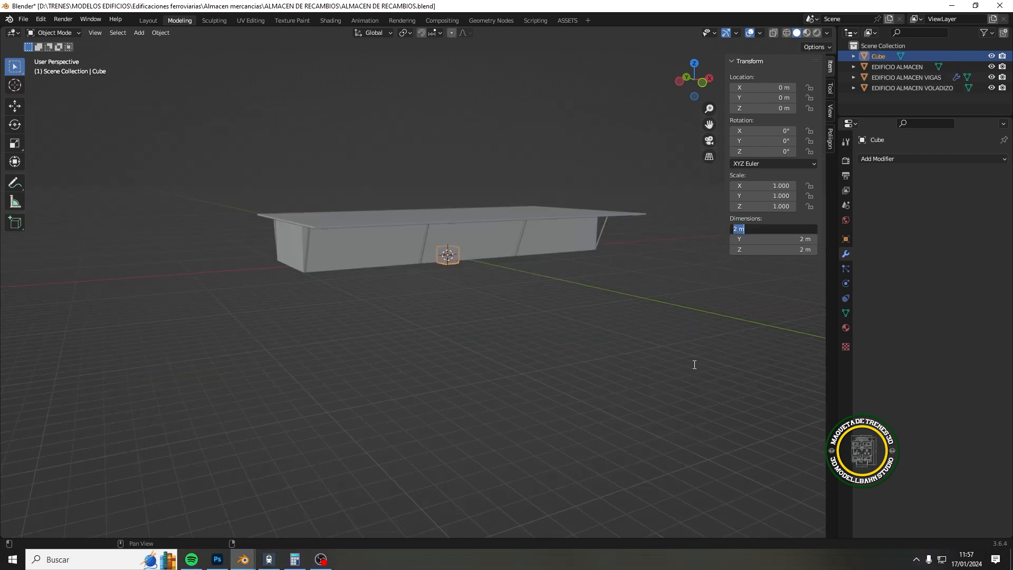
text(40)
key(Return)
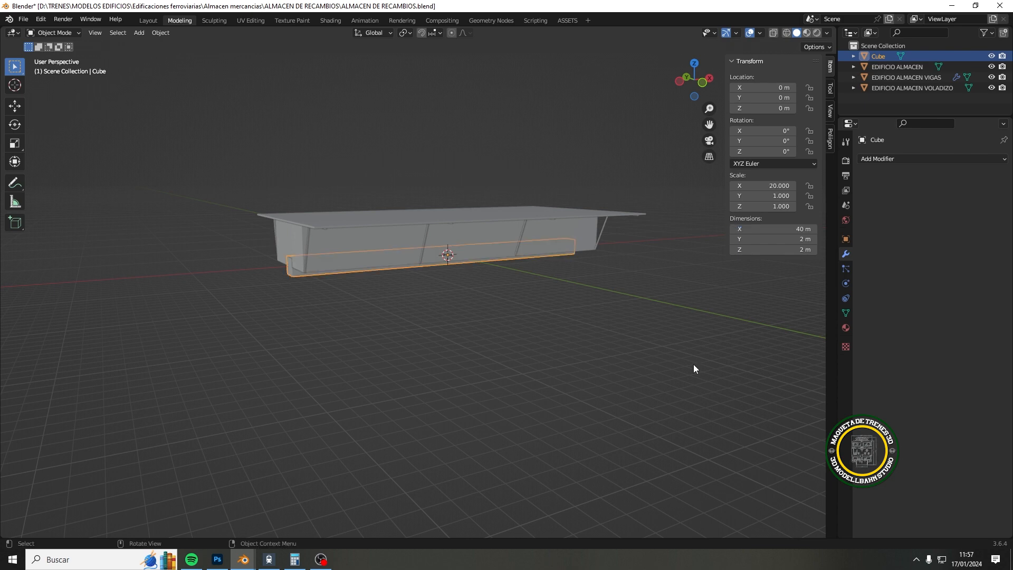
Step: Set the new cube's Y dimension to 10 m and its Z dimension to 3 m
click(799, 239)
text(10)
key(Return)
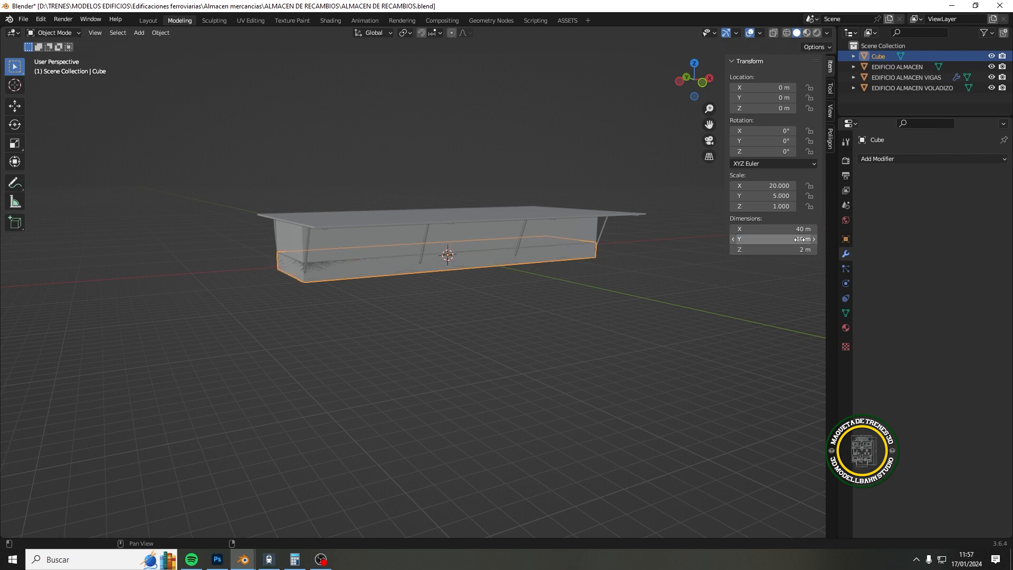
click(789, 254)
text(3)
key(Return)
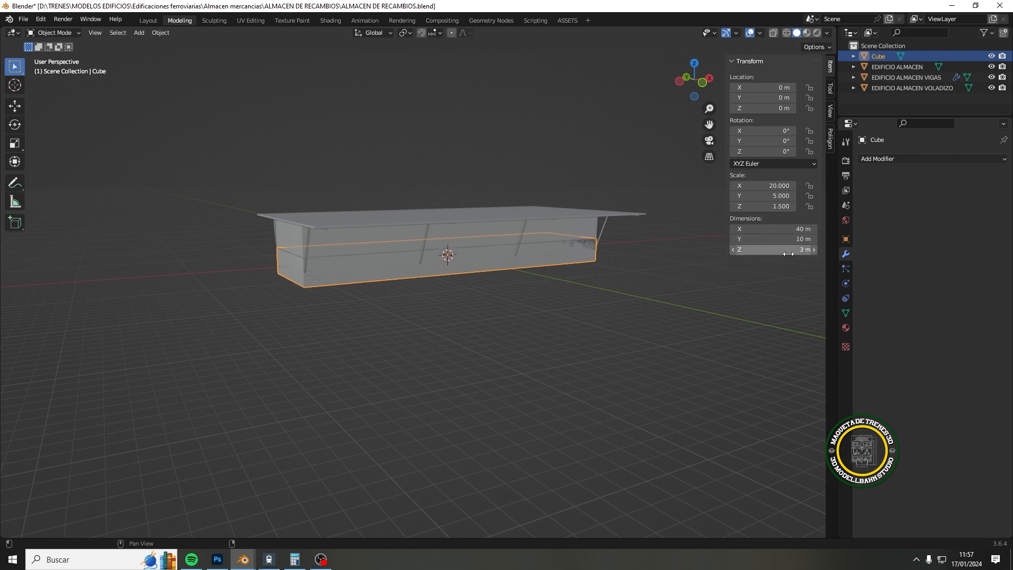
Step: Raise the 40 m block about 6.49 m along Z to stack it above the building as an upper floor
key(g)
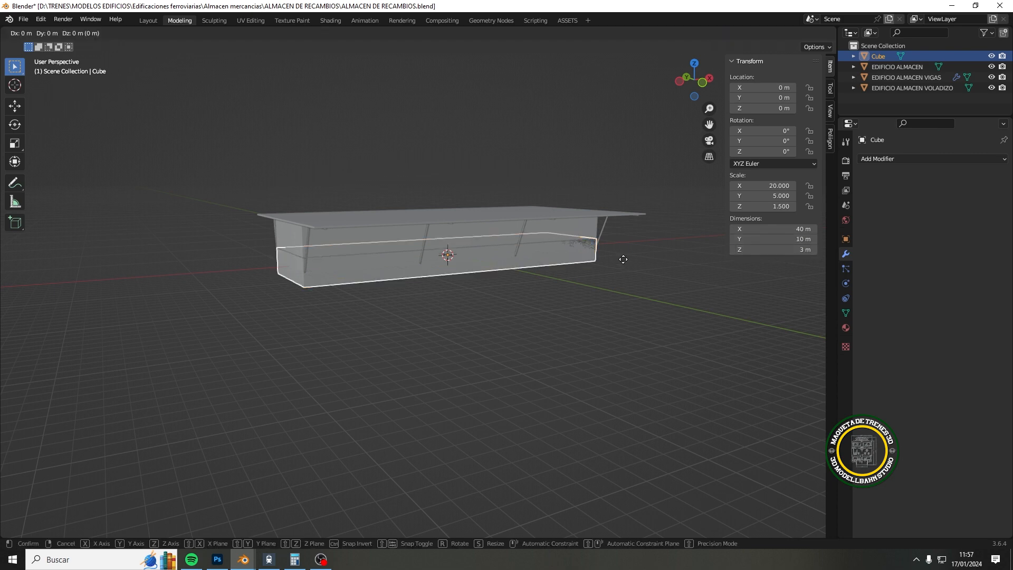
key(z)
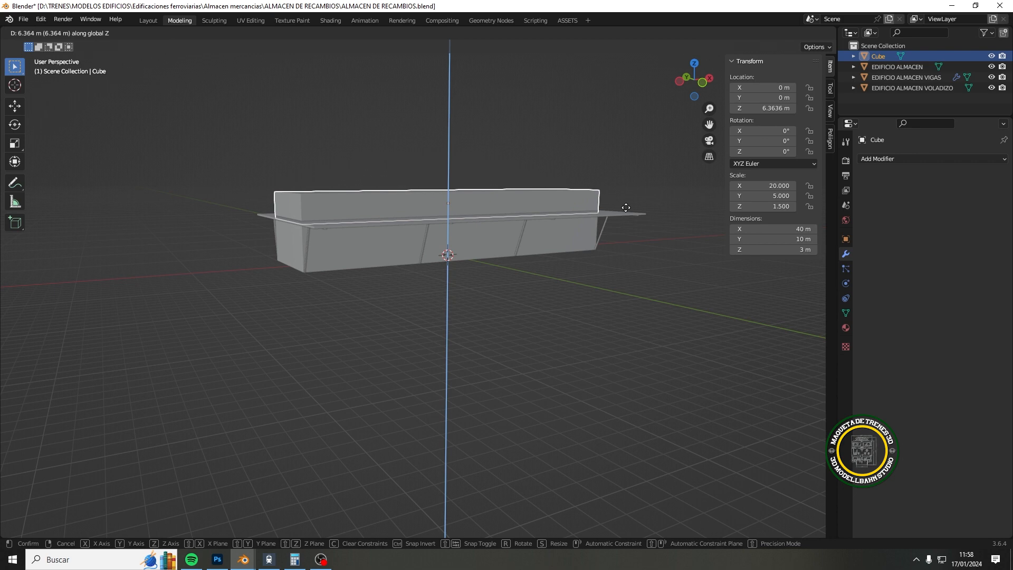
click(625, 206)
middle_drag(438, 242, 586, 347)
middle_drag(646, 338, 441, 353)
click(540, 359)
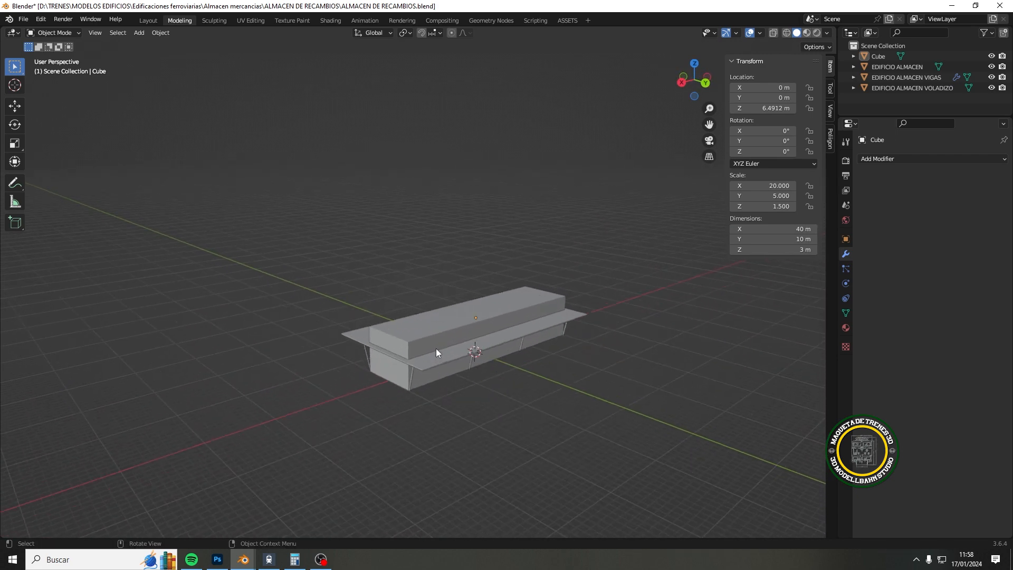
scroll(436, 349, up, 3)
middle_drag(471, 390, 457, 305)
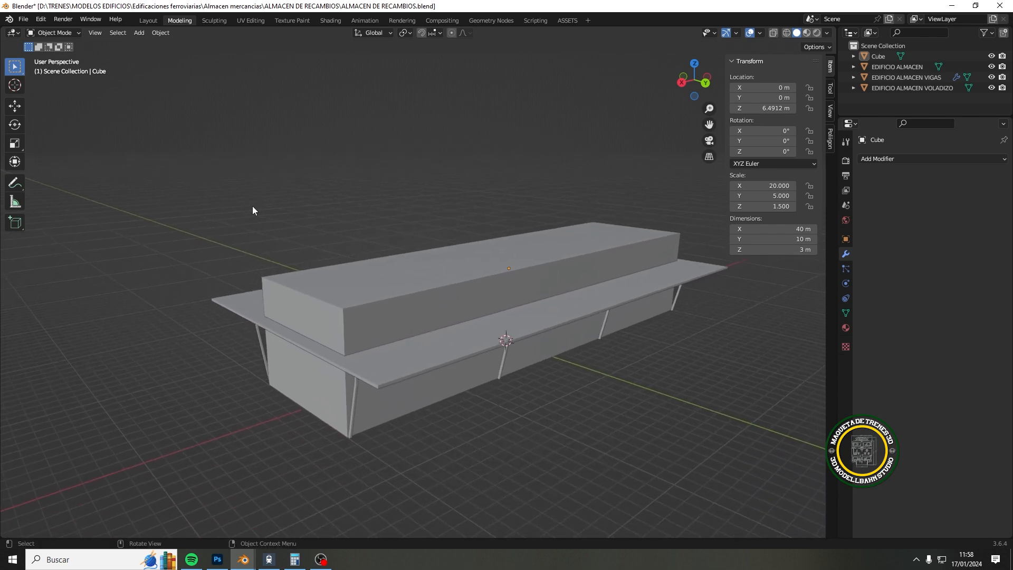
Step: Add another cube at the scene's origin and raise it about 8.89 m along Z, above the upper-floor block
click(341, 299)
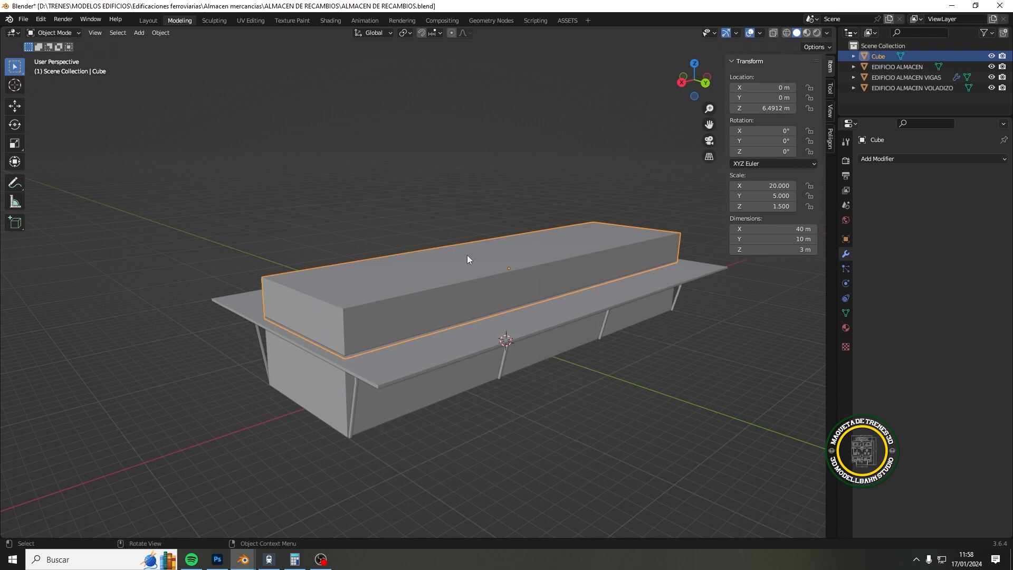
key(shift+a)
mouse_move(471, 268)
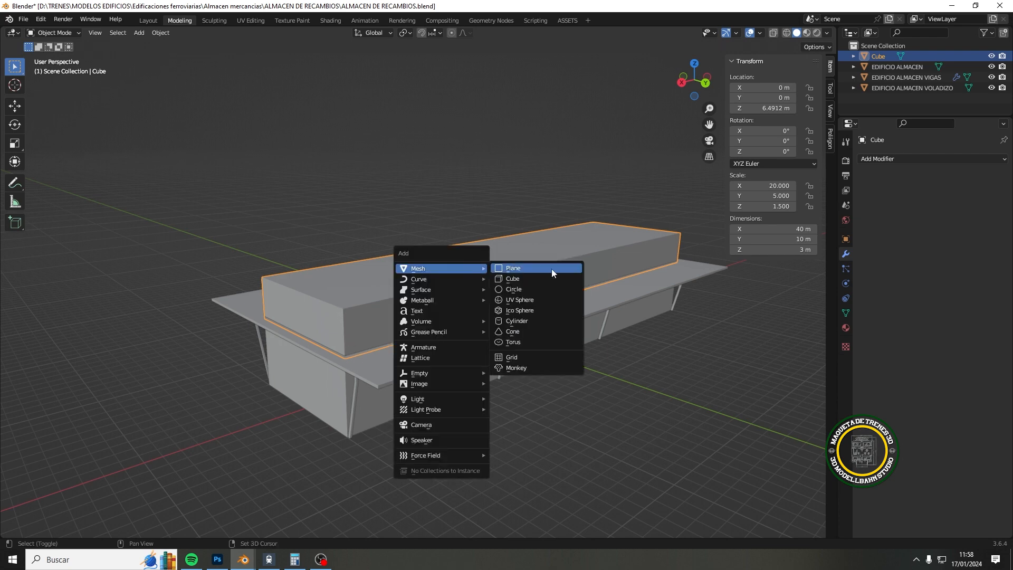
click(542, 279)
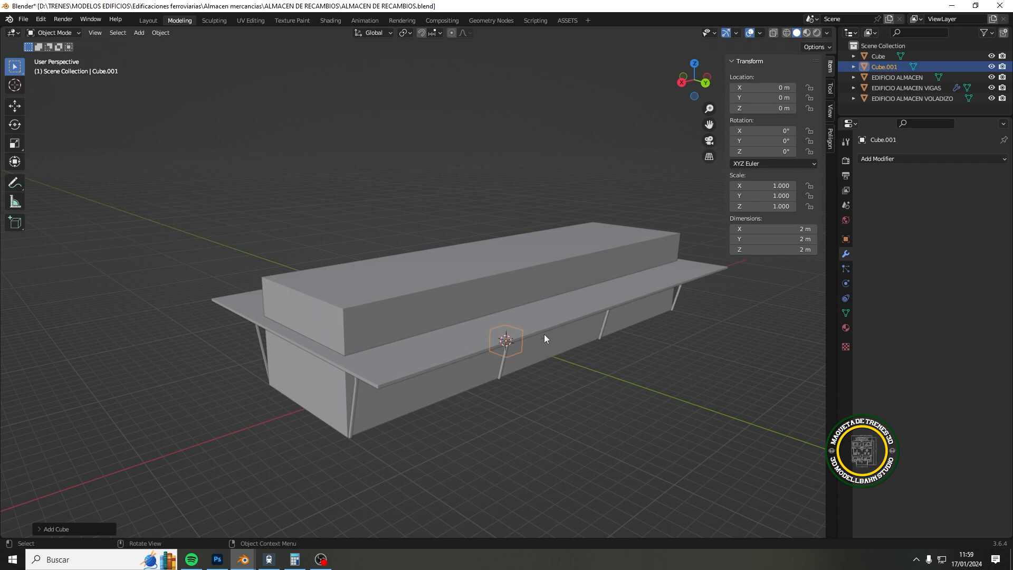
key(g)
key(z)
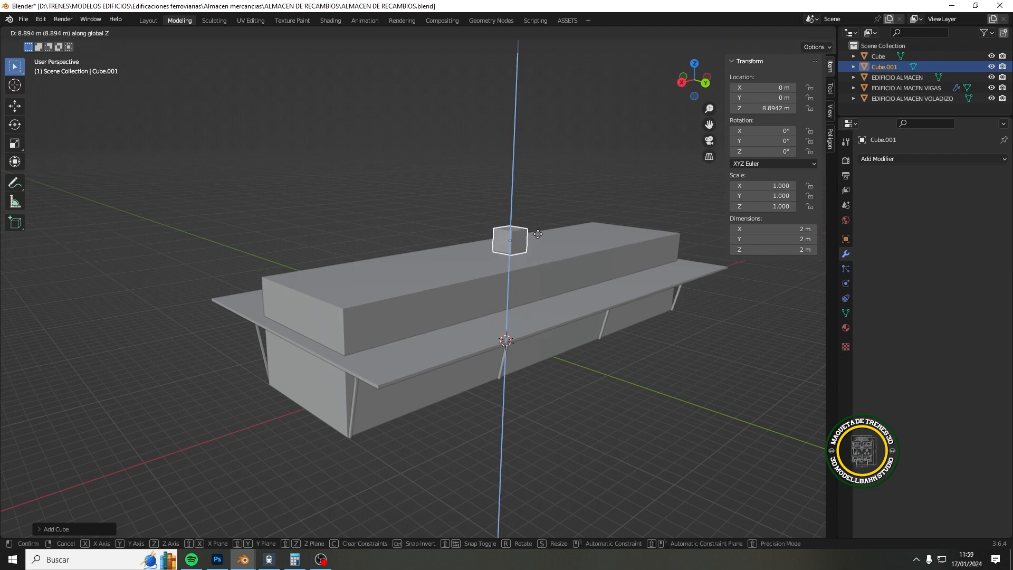
click(537, 234)
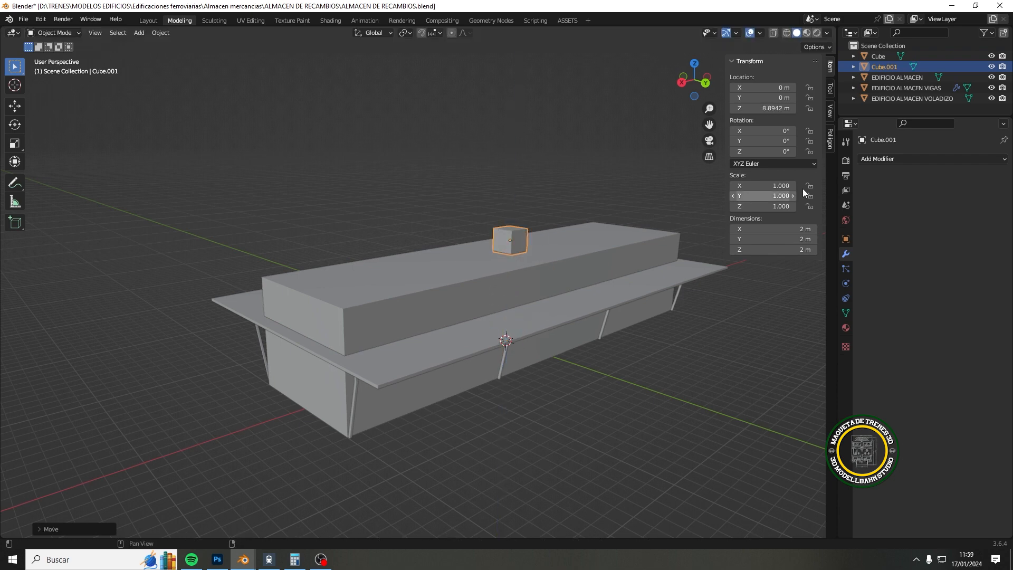
Step: Set the raised cube's Z dimension to 0.3 m to form a thin slab
click(777, 249)
text(0.20)
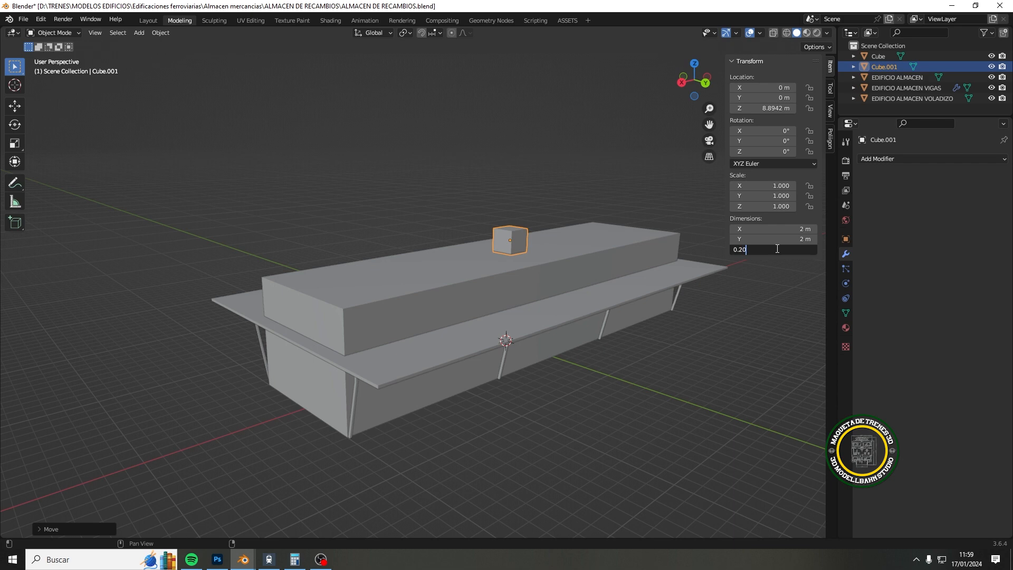
key(Return)
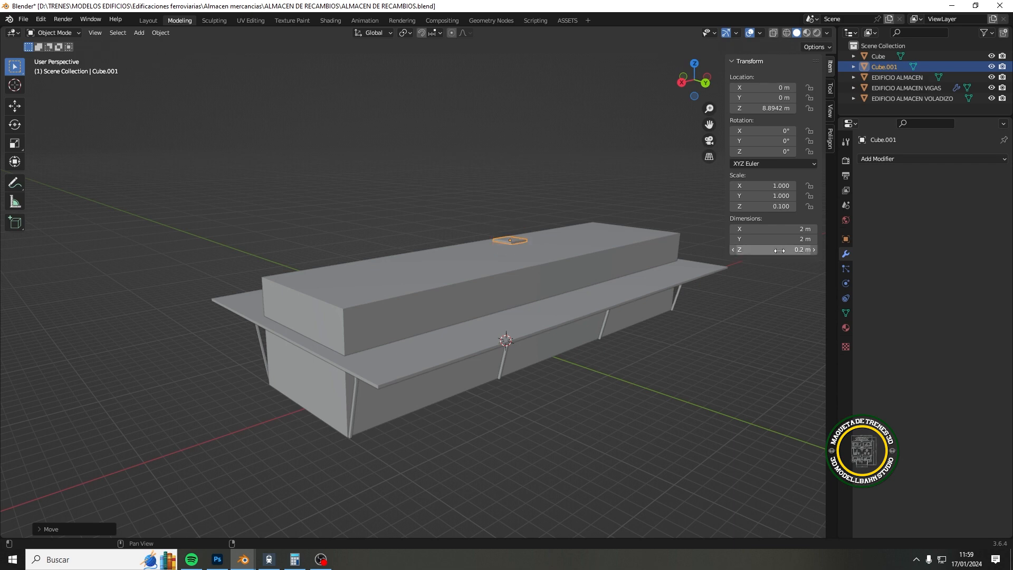
click(779, 250)
text(0)
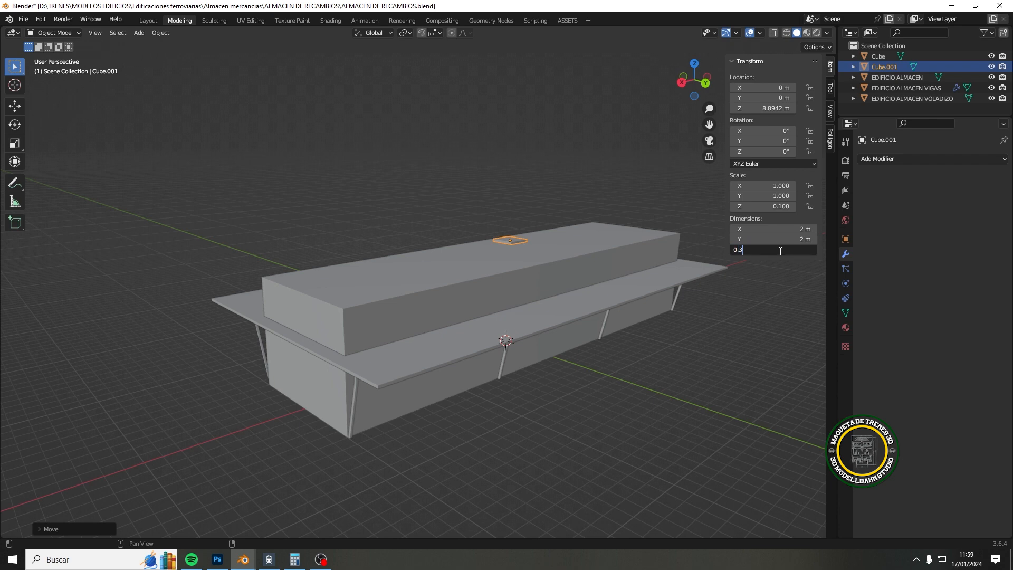
text(.3)
key(Return)
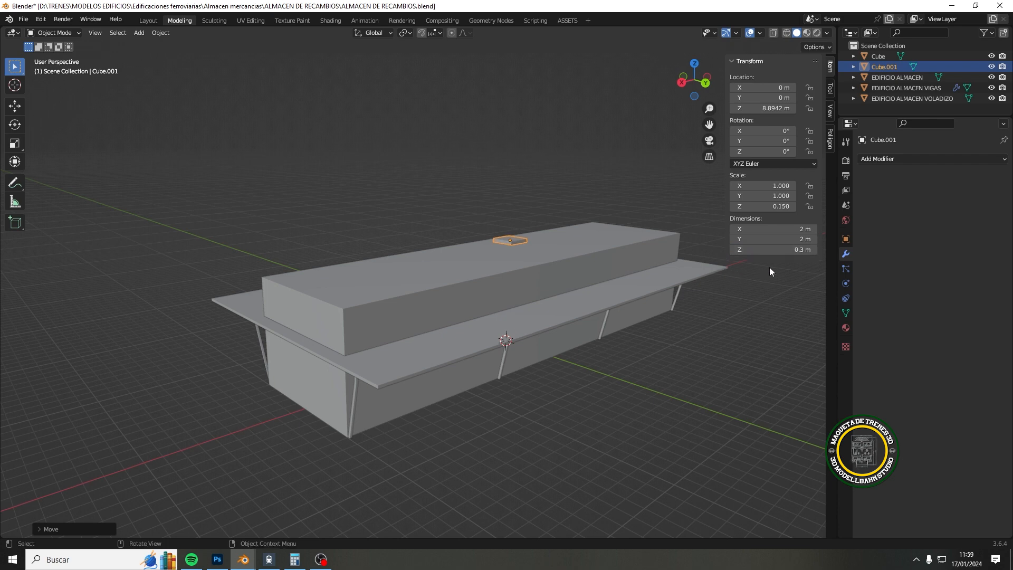
Step: Set the slab's X dimension to 41 m and its Y dimension to 11 m
click(781, 230)
text(40)
key(Return)
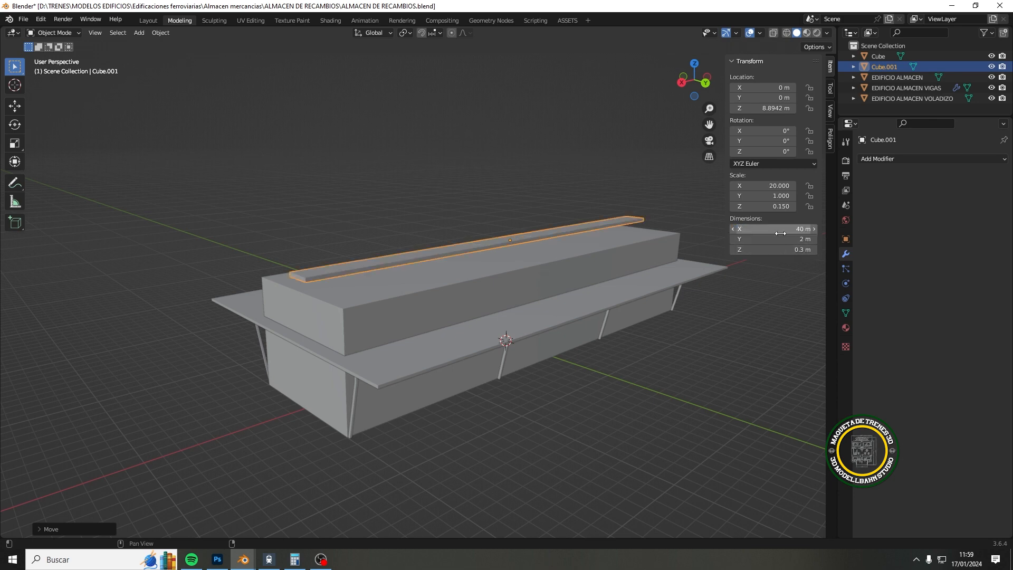
click(779, 234)
text(41)
key(Return)
click(749, 236)
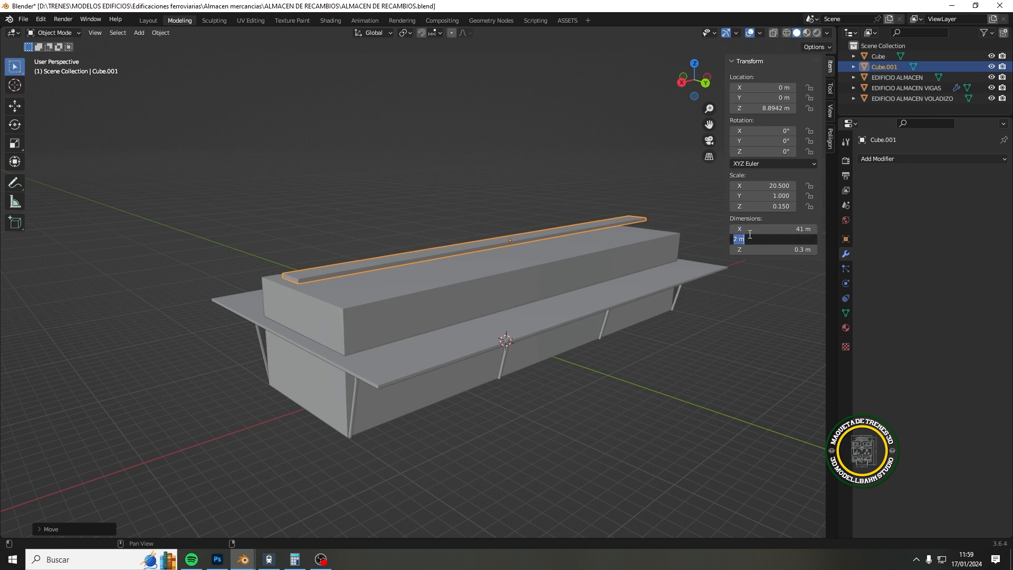
text(11)
key(Return)
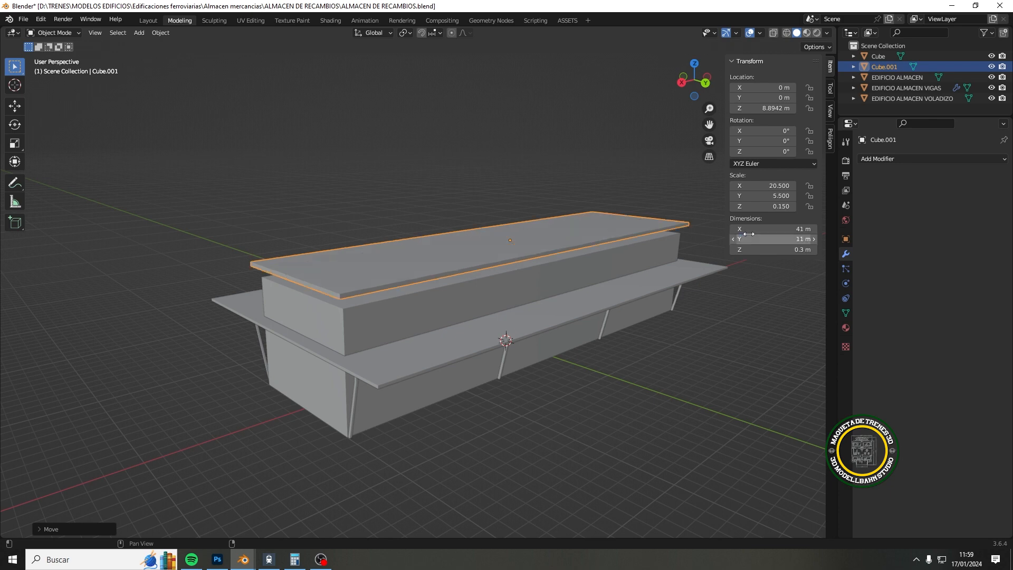
Step: Lower the roof slab about 0.85 m along Z in front view to rest it on the upper floor
middle_drag(406, 255, 518, 238)
key(KP_1)
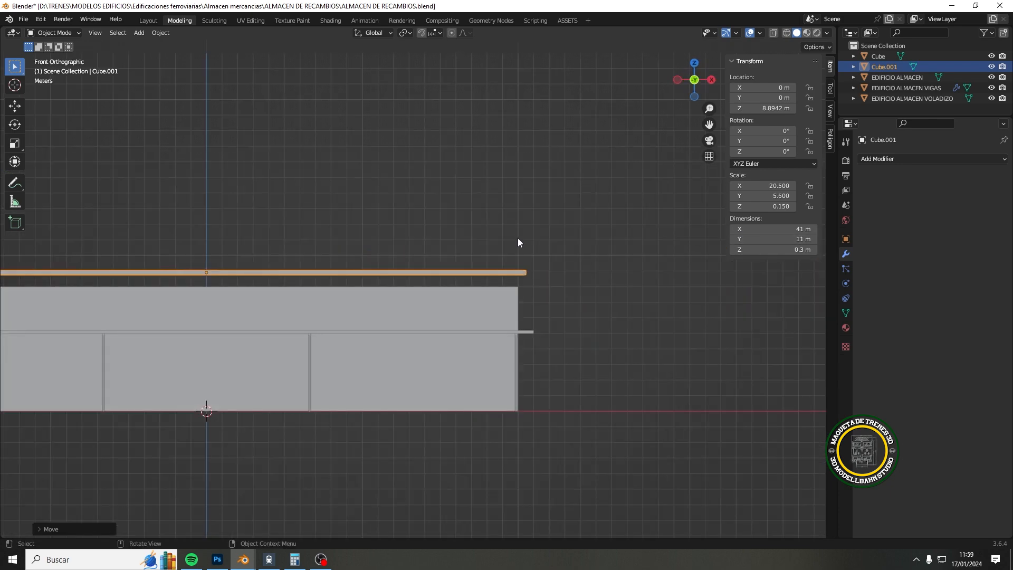
key(g)
key(z)
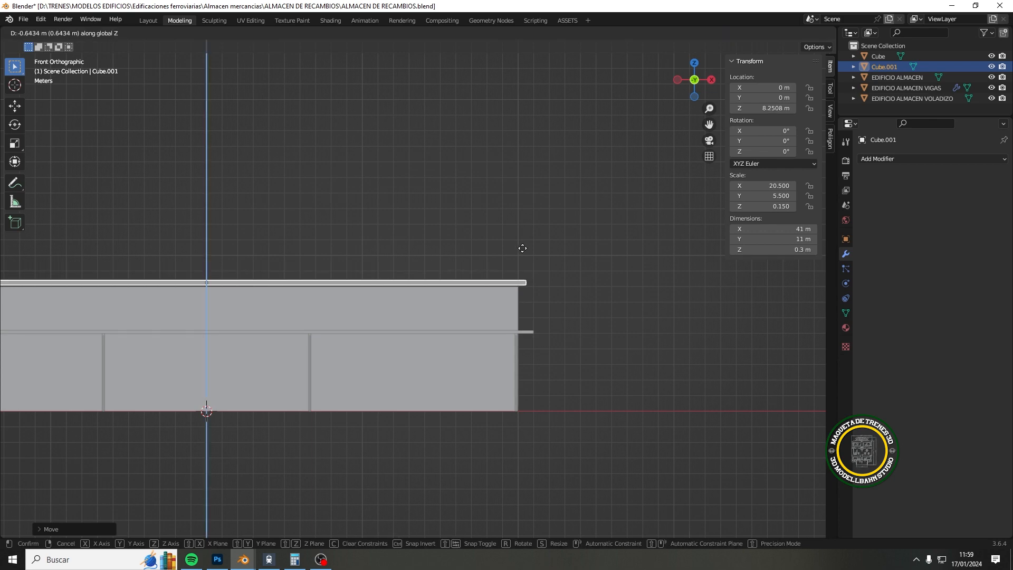
click(525, 251)
middle_drag(525, 251, 359, 328)
shift+middle_drag(644, 388, 573, 415)
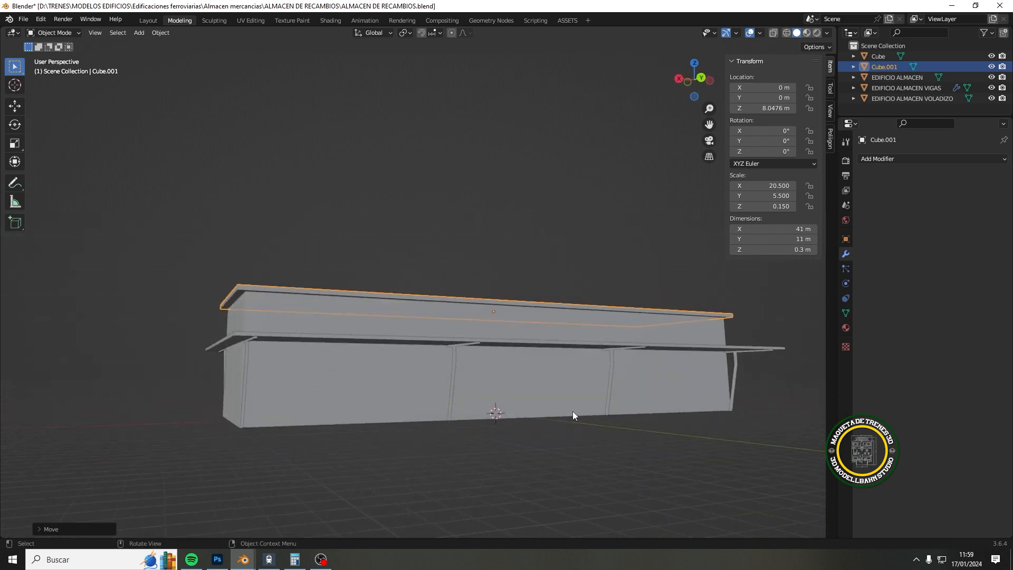
Step: Rename the upper-floor block as EDIFIO ALMACEN PRIMER PISO
click(553, 327)
double_click(877, 55)
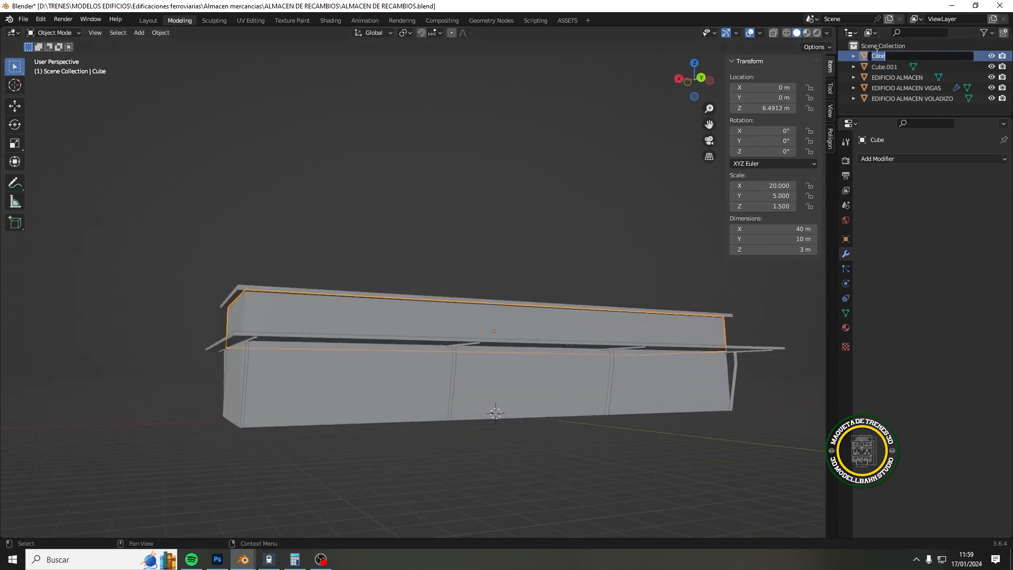
text(EDIFIO ALMACEN PRIMER PISO)
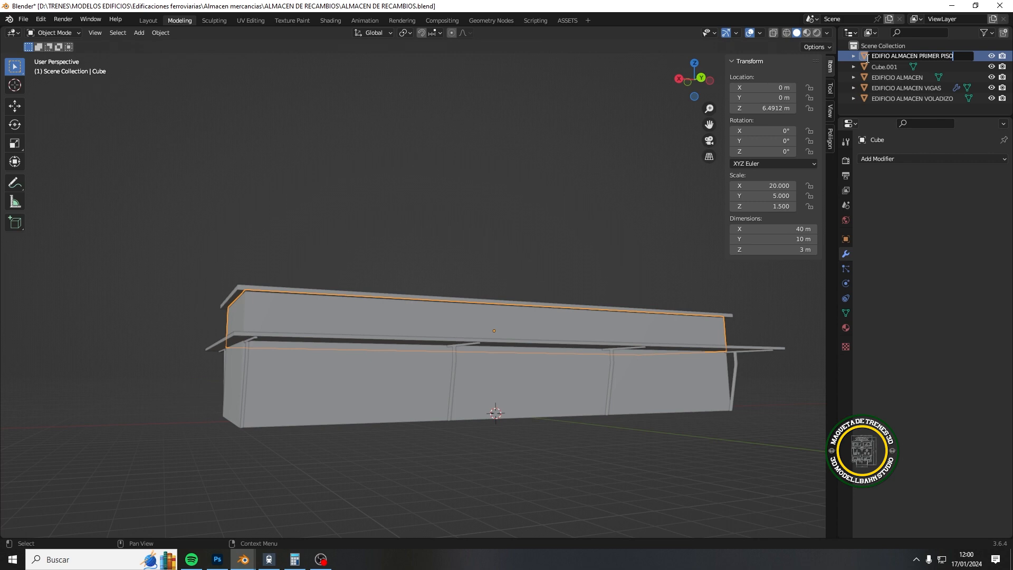
key(Return)
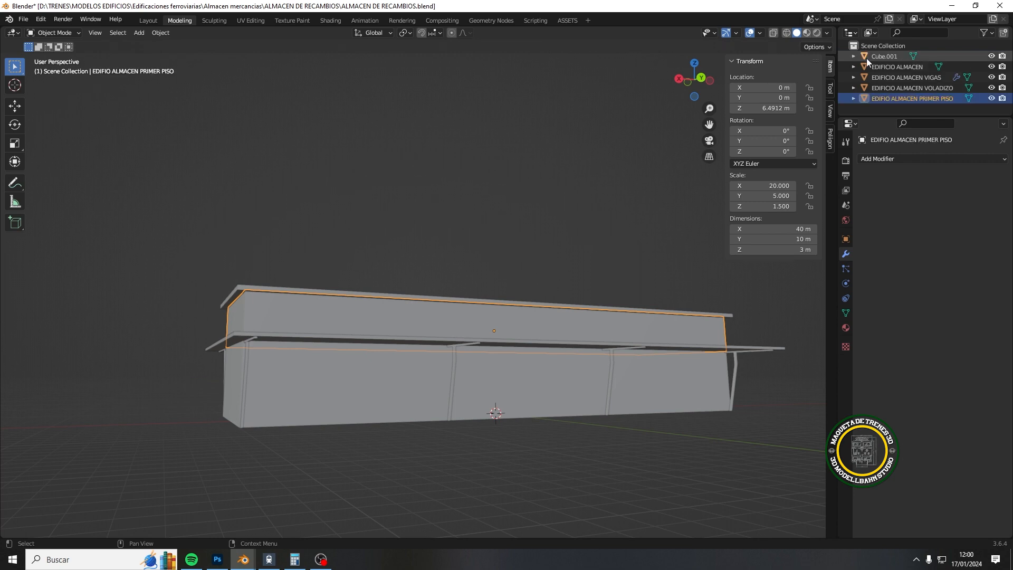
Step: Rename the roof slab as EDIFICIO ALMACEN TECHO
click(406, 296)
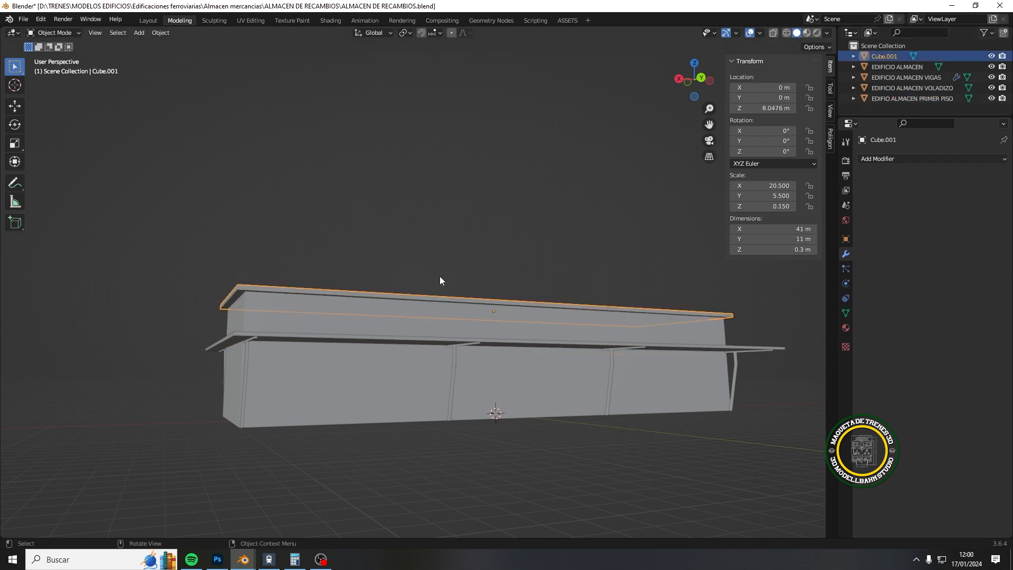
double_click(886, 56)
text(EDIFICIO ALM)
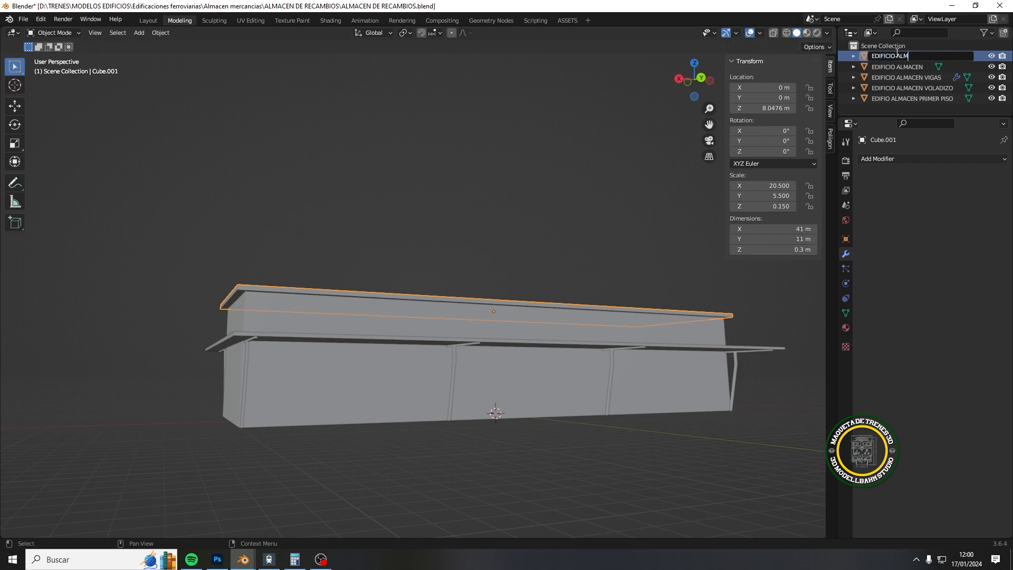
text(ACENMTECHO)
key(Return)
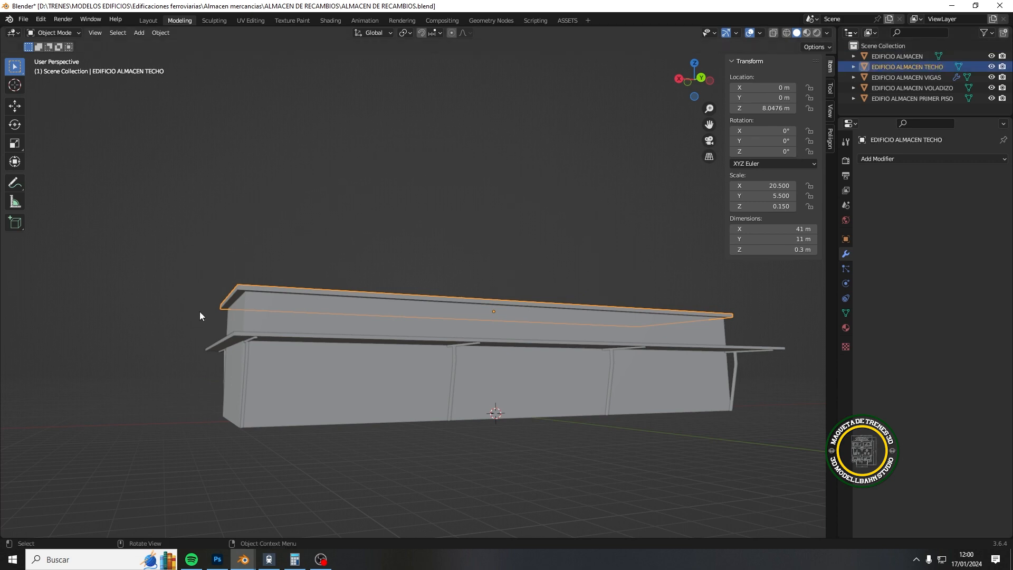
Step: Divide the length of the EDIFICIO ALMACEN block with six evenly spaced vertical loop cuts in Edit Mode
middle_drag(200, 311, 271, 344)
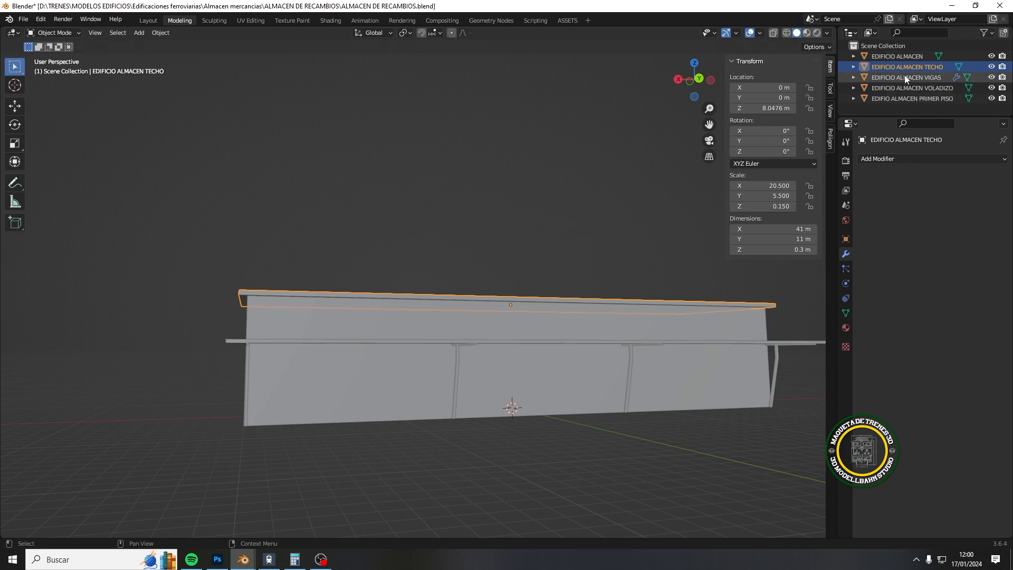
click(904, 57)
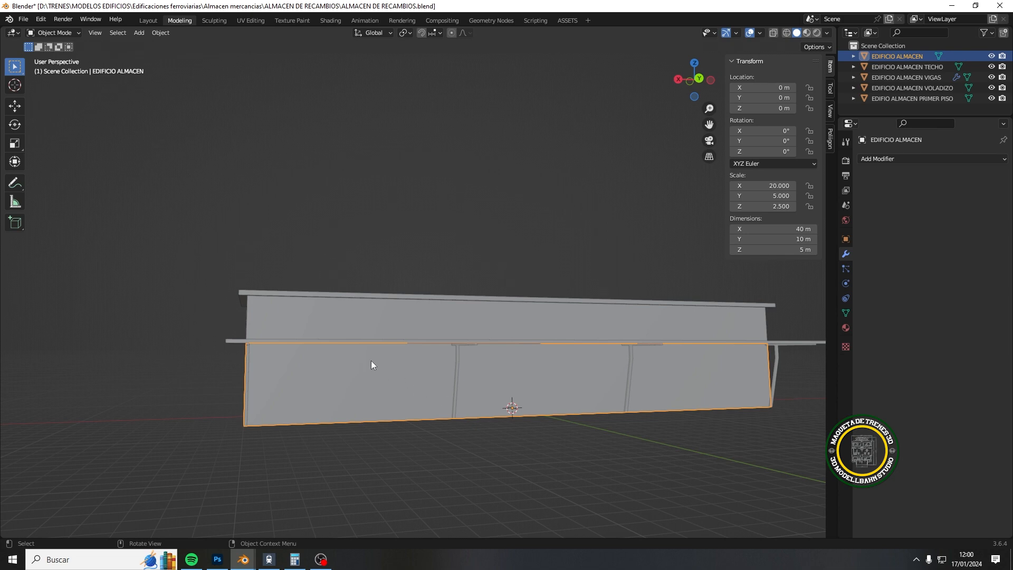
click(68, 33)
click(63, 53)
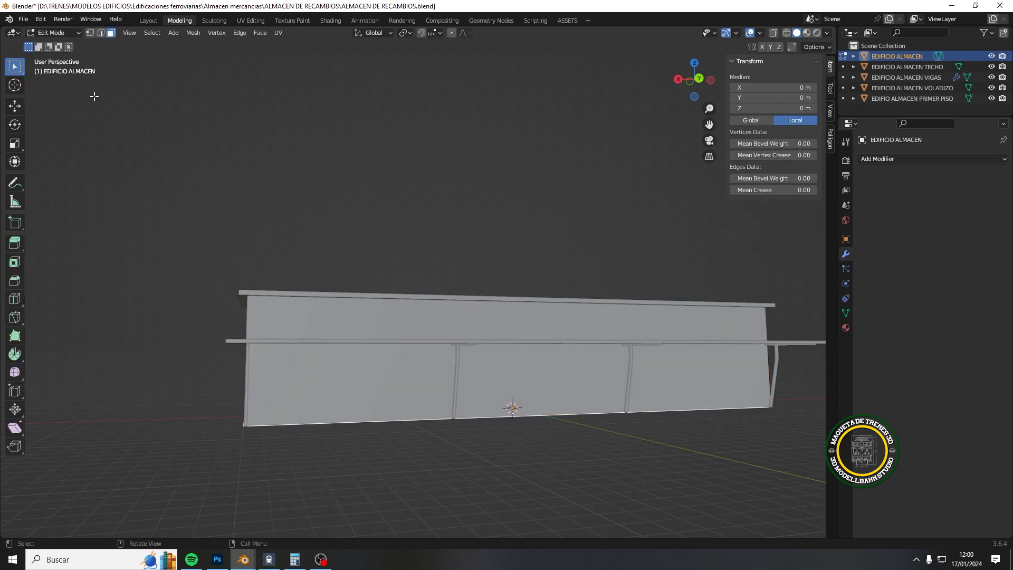
mouse_move(490, 408)
middle_down()
mouse_move(468, 409)
mouse_move(482, 409)
middle_up()
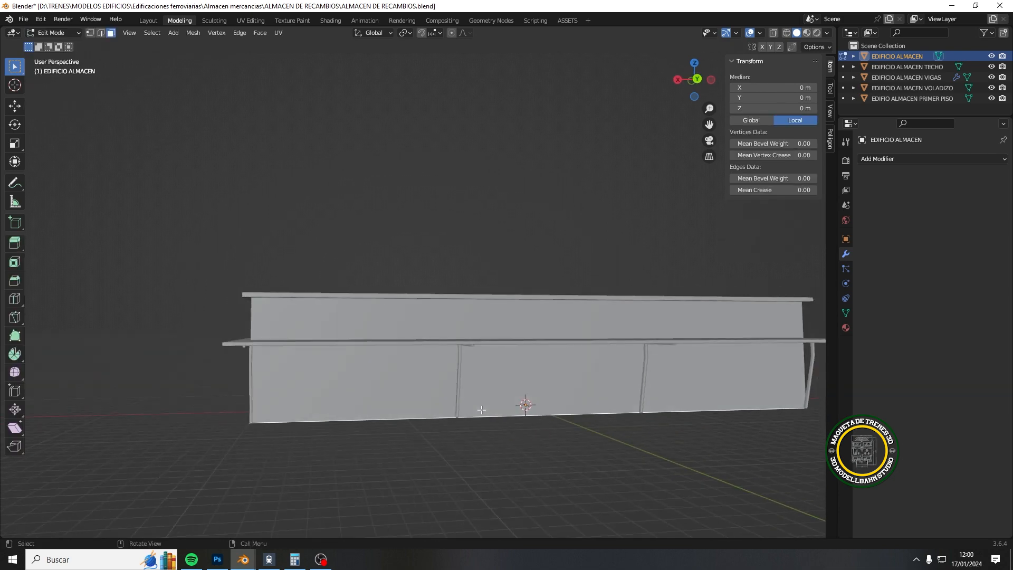
key(ctrl+r)
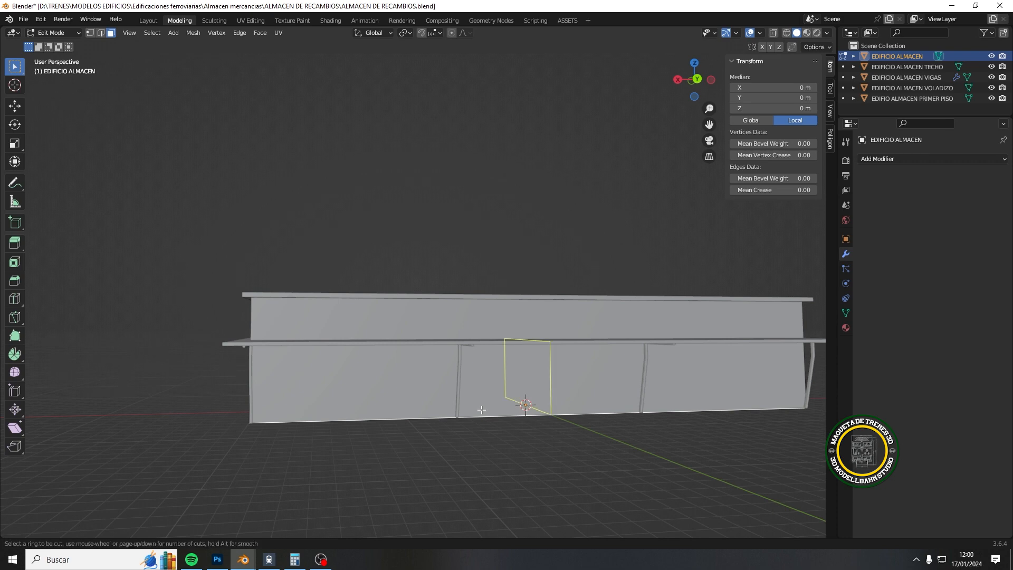
scroll(482, 409, up, 1)
scroll(482, 410, up, 1)
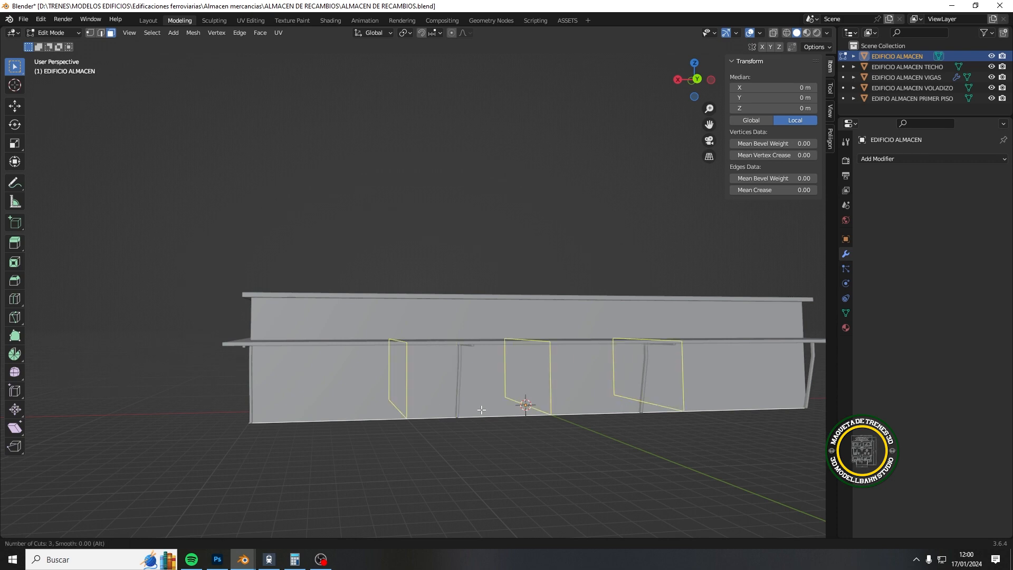
scroll(481, 409, up, 1)
scroll(482, 409, up, 1)
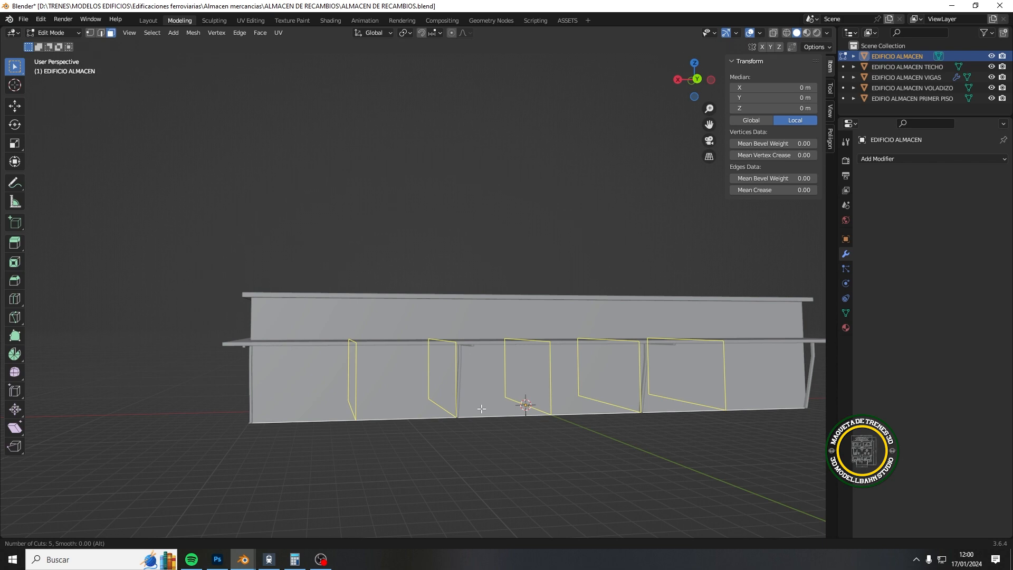
scroll(482, 409, up, 1)
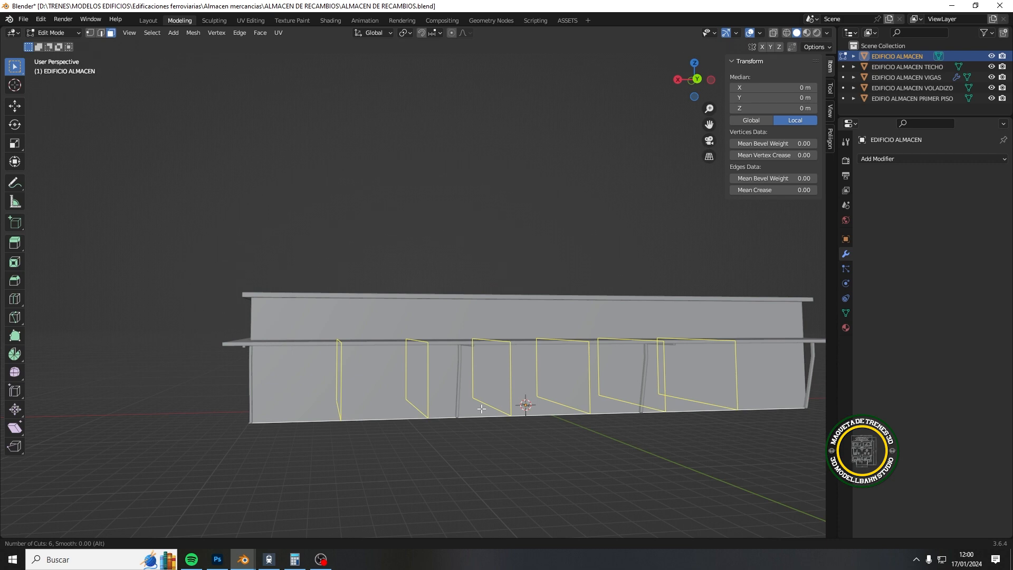
click(482, 409)
click(481, 409)
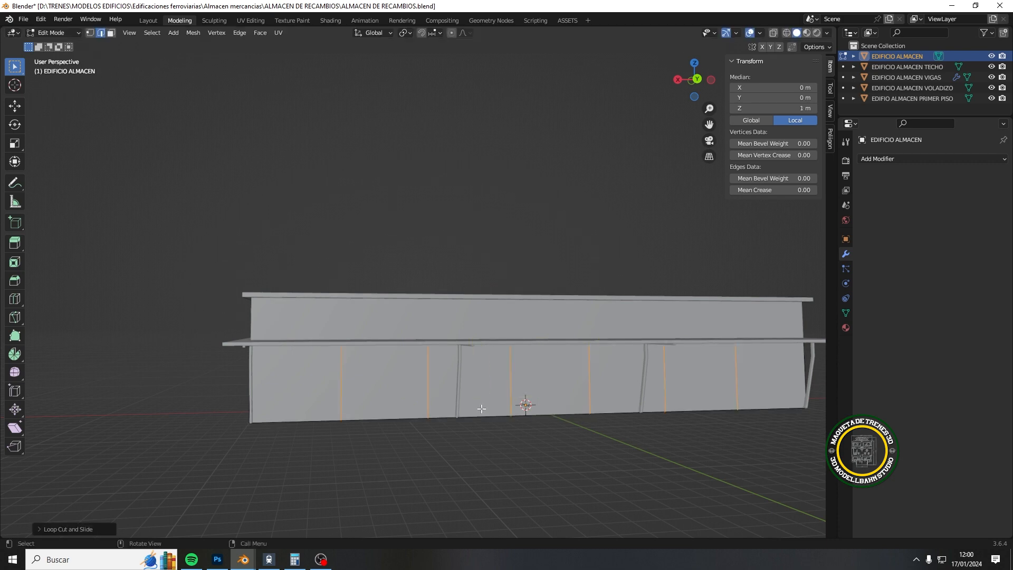
click(572, 475)
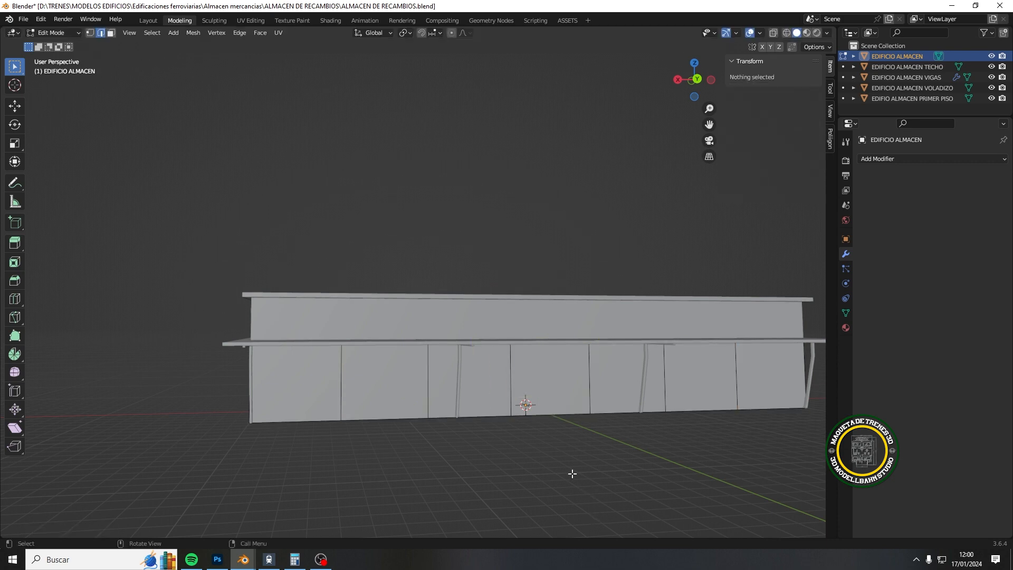
Step: Add one horizontal loop cut around the ground-floor walls and slide it up by a factor of about 0.636
middle_drag(571, 475, 540, 452)
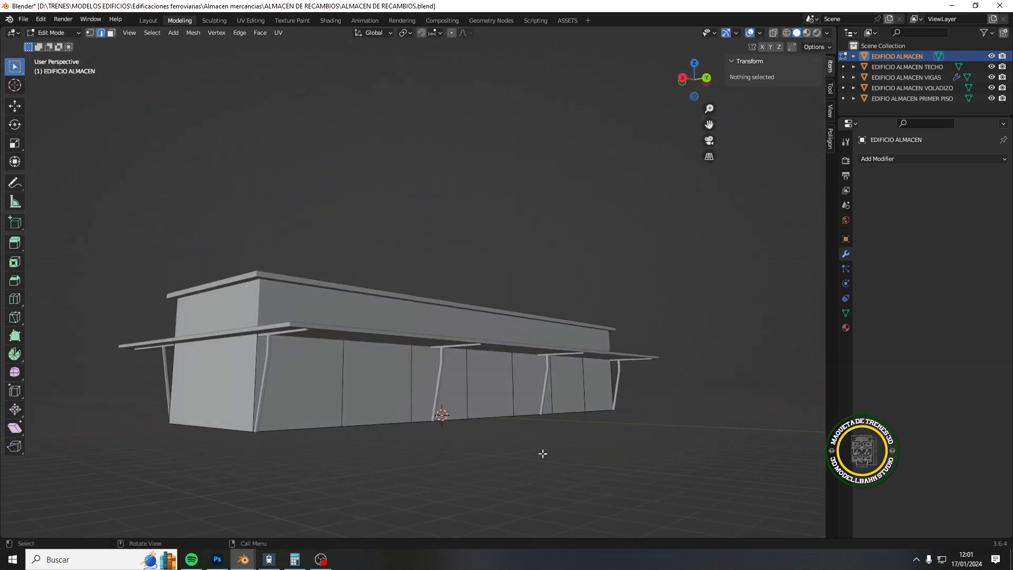
key(ctrl+r)
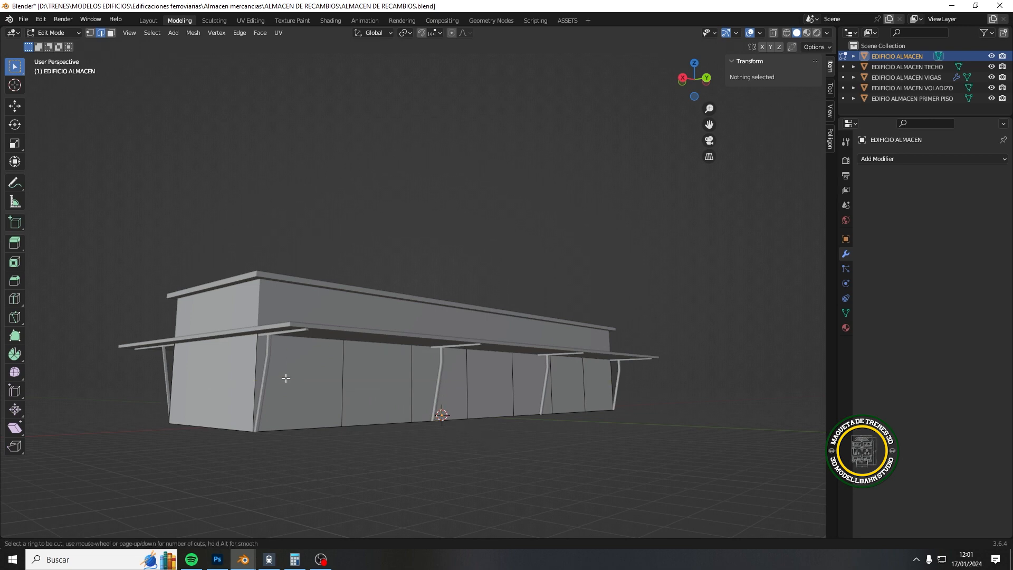
click(267, 371)
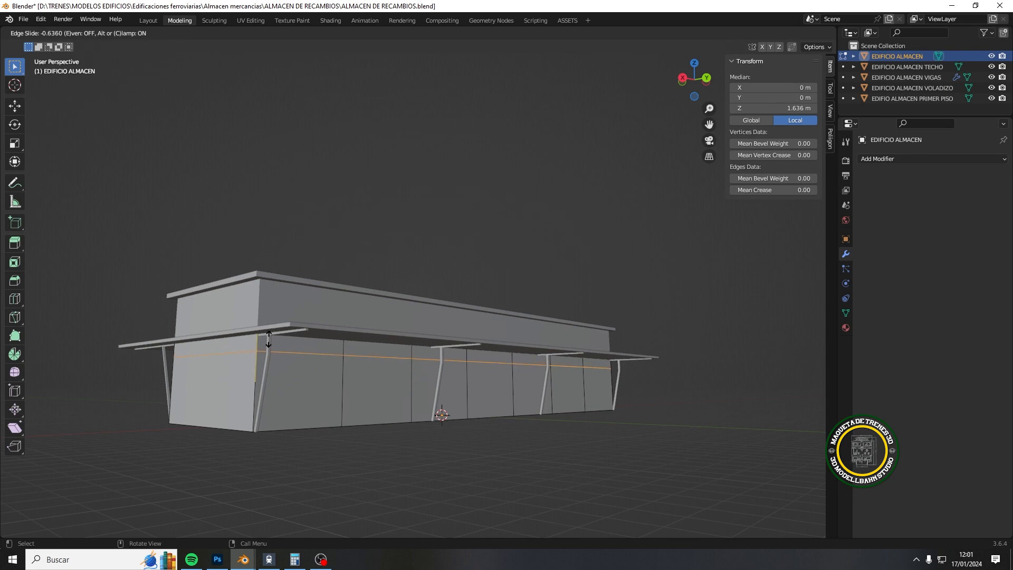
click(269, 338)
click(519, 409)
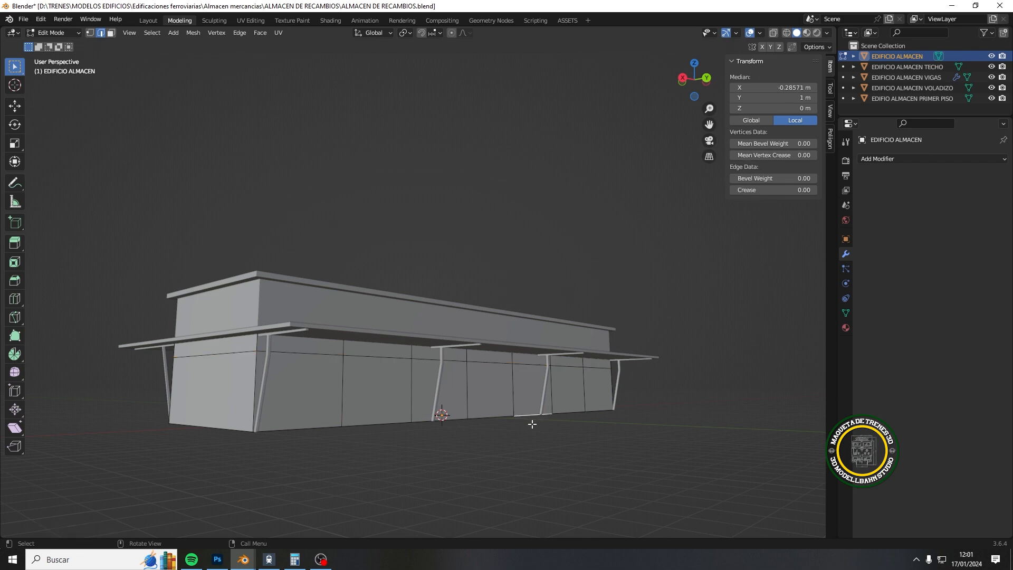
Step: Extrude the second, fourth and sixth lower panels of one long wall inward about 0.35 m without an axis constraint to form door recesses
middle_drag(531, 423, 316, 388)
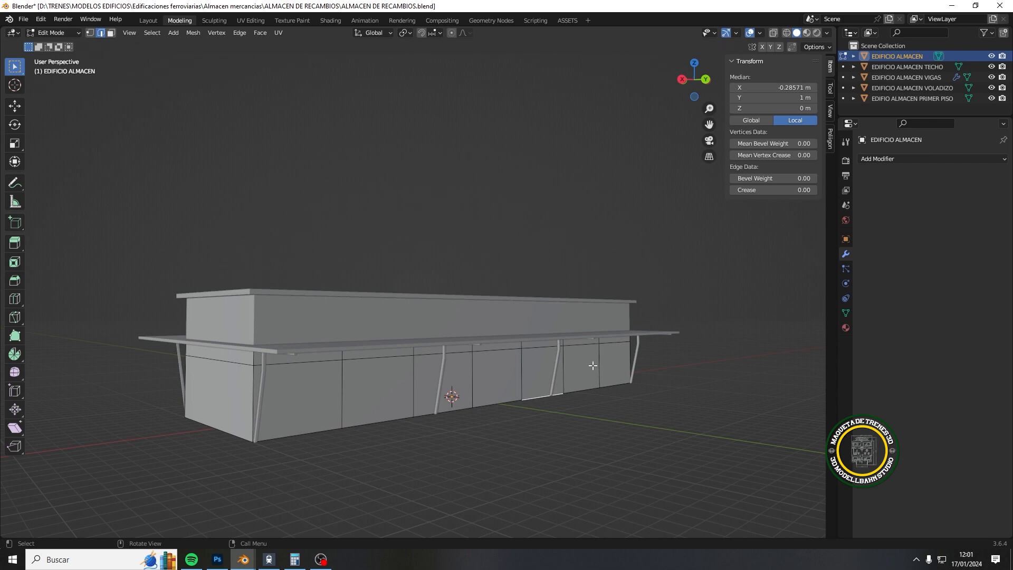
middle_drag(500, 402, 616, 415)
middle_drag(421, 419, 432, 331)
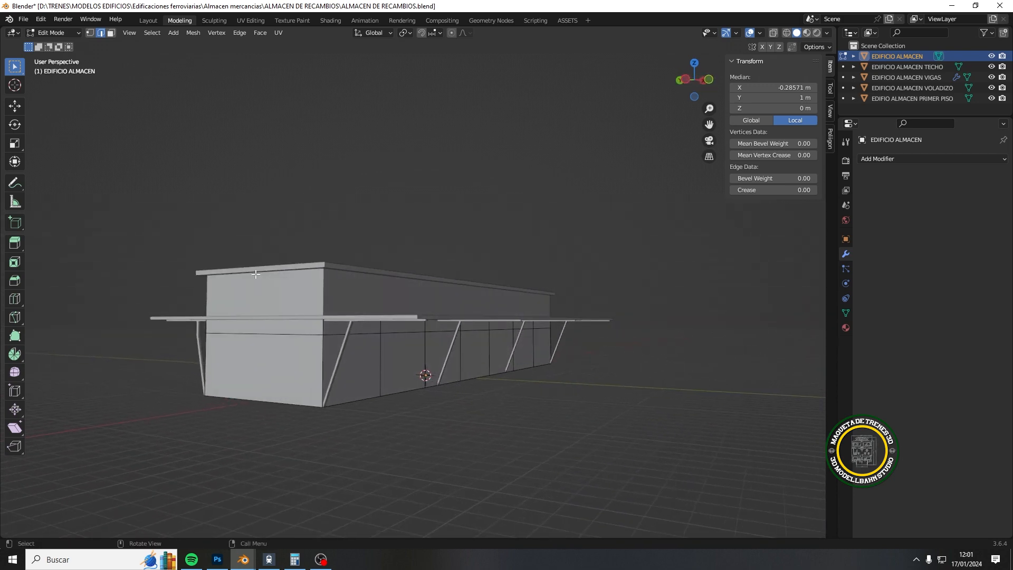
middle_drag(252, 220, 330, 260)
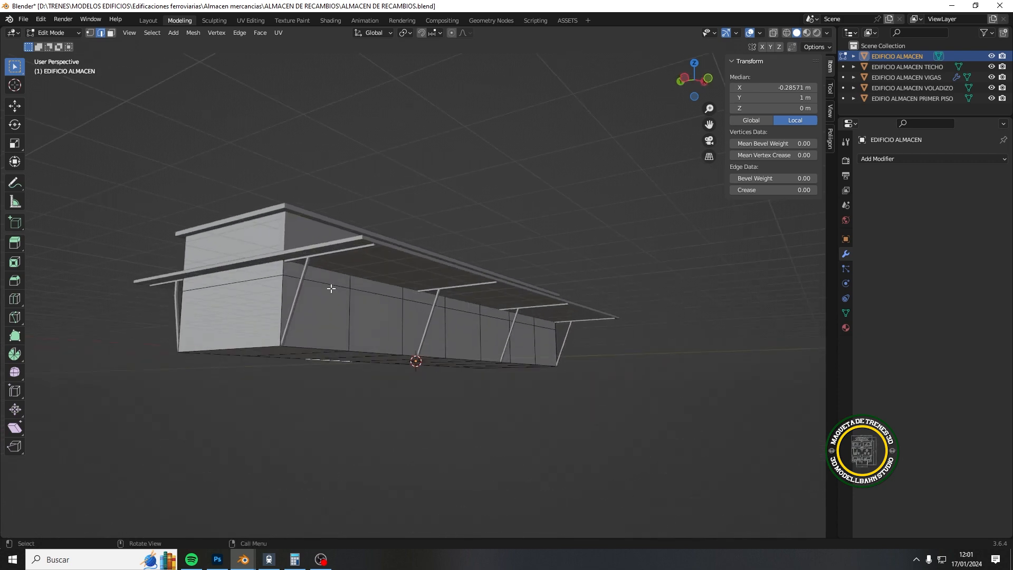
click(110, 33)
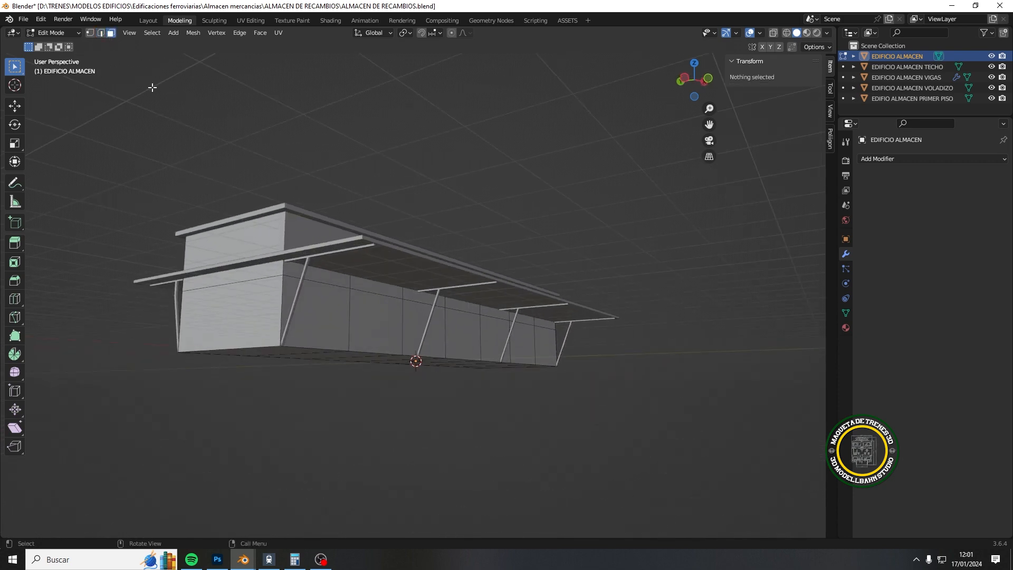
click(383, 311)
shift+click(466, 332)
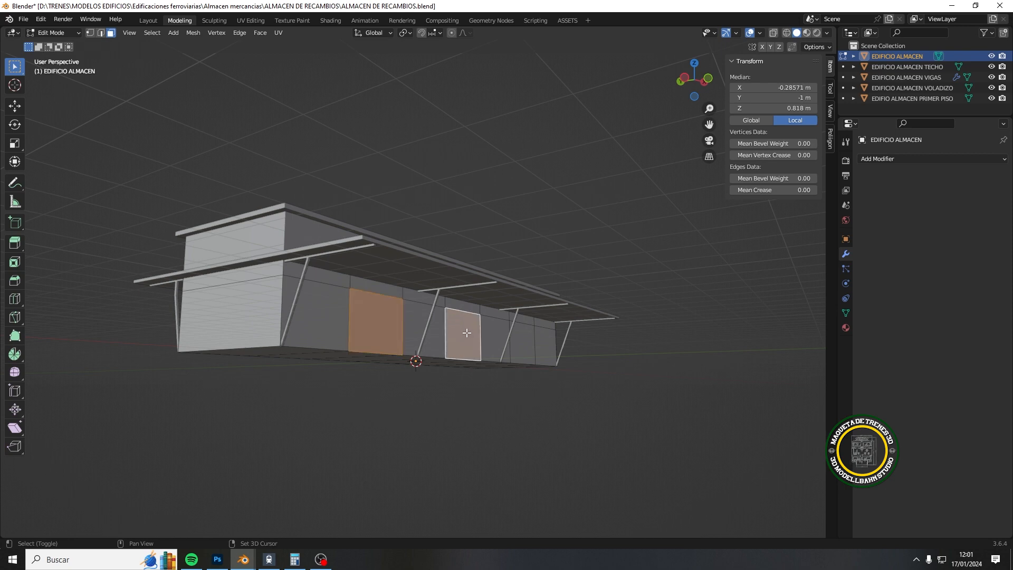
shift+click(537, 338)
shift+click(536, 339)
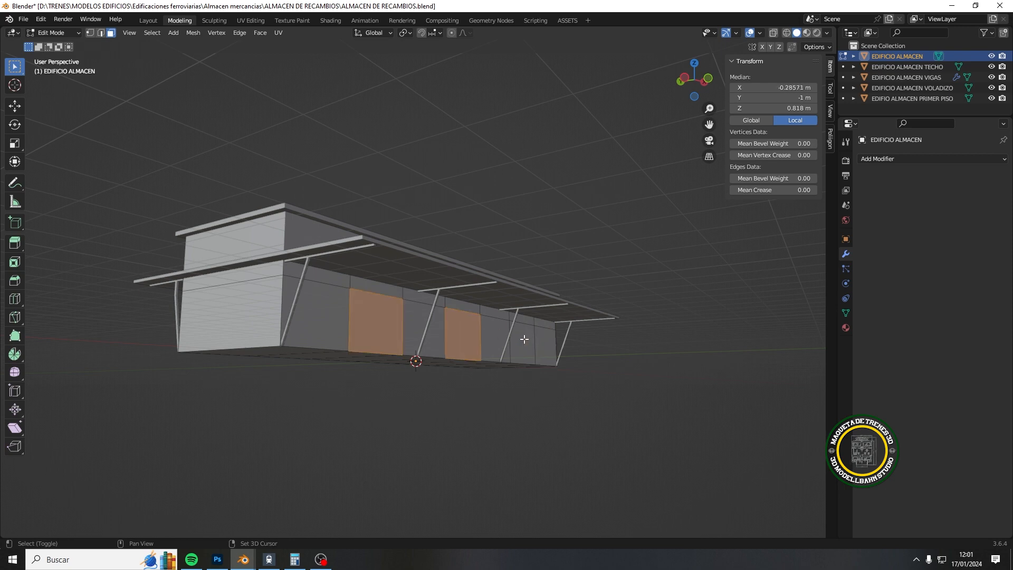
shift+click(524, 339)
middle_drag(524, 339, 497, 373)
scroll(382, 434, up, 6)
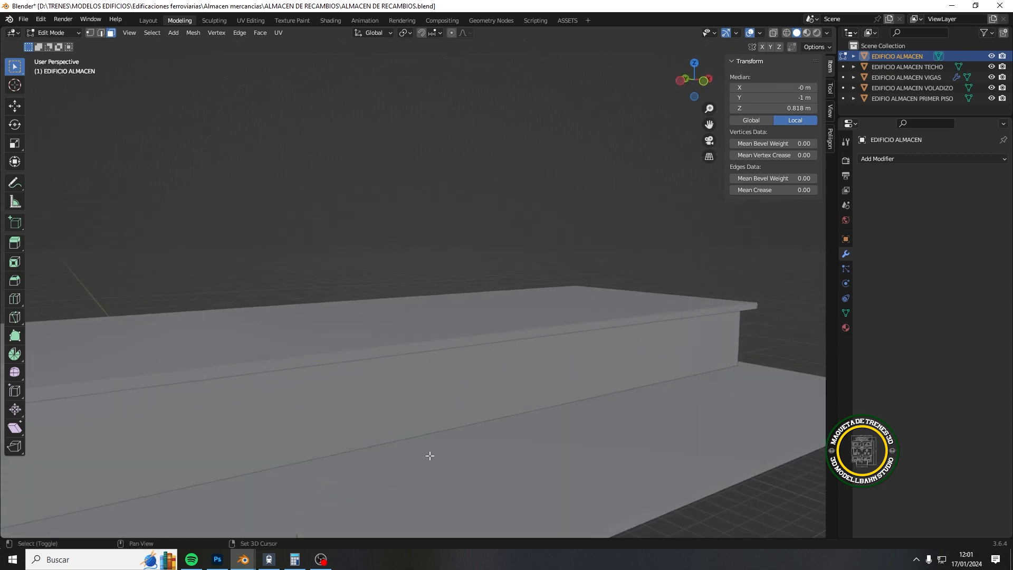
scroll(463, 323, down, 5)
middle_drag(463, 323, 470, 298)
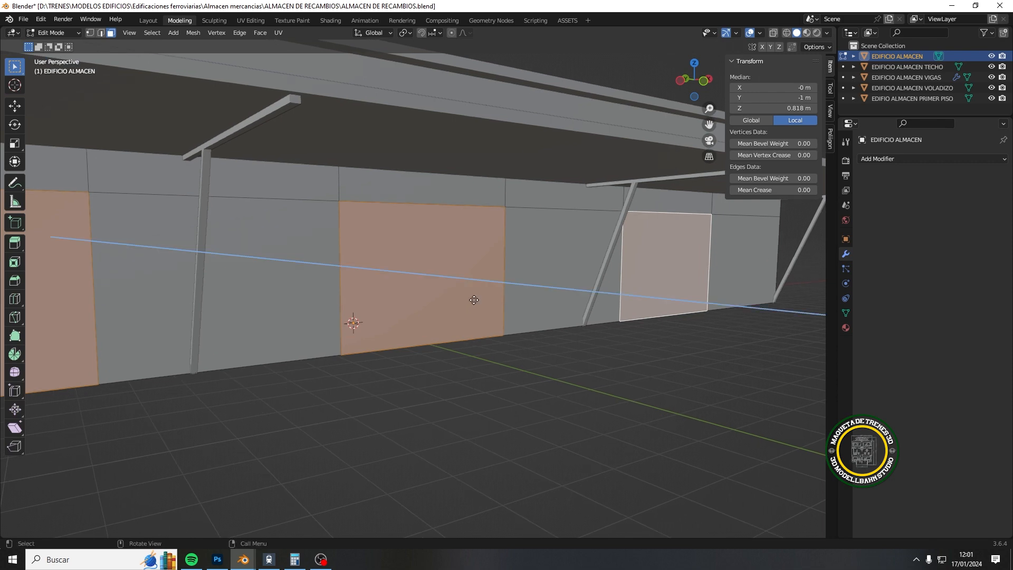
key(e)
key(y)
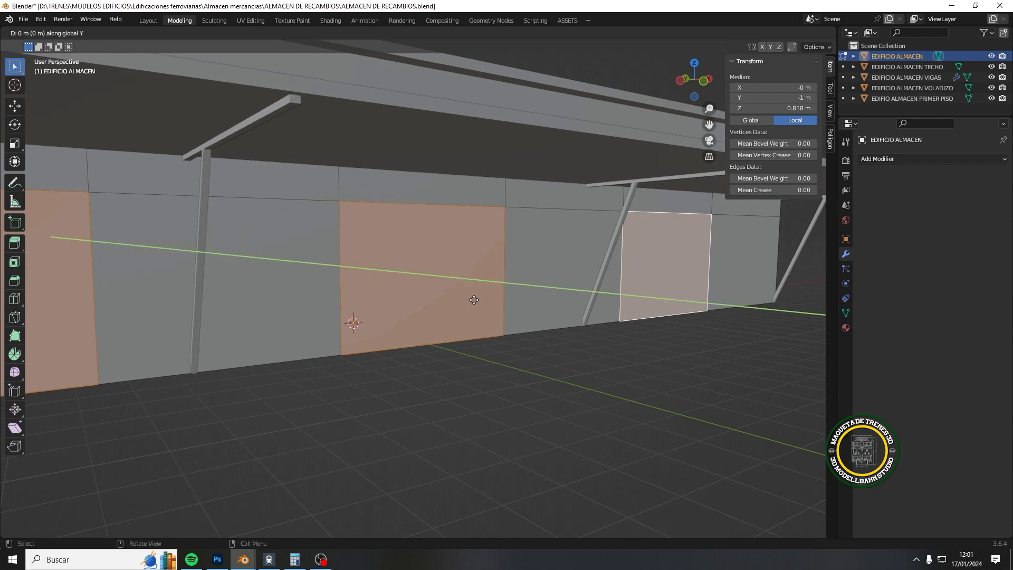
key(y)
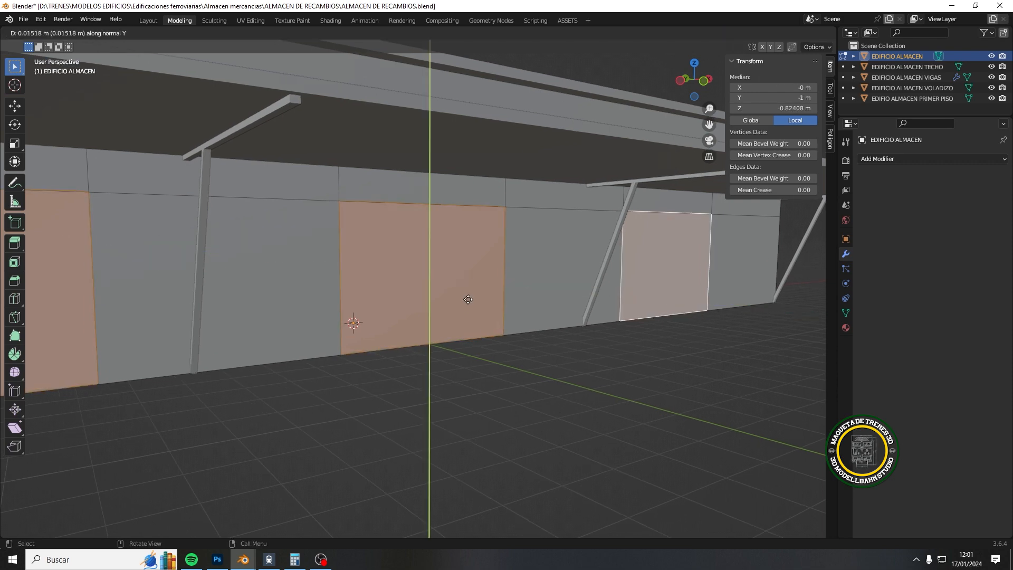
key(y)
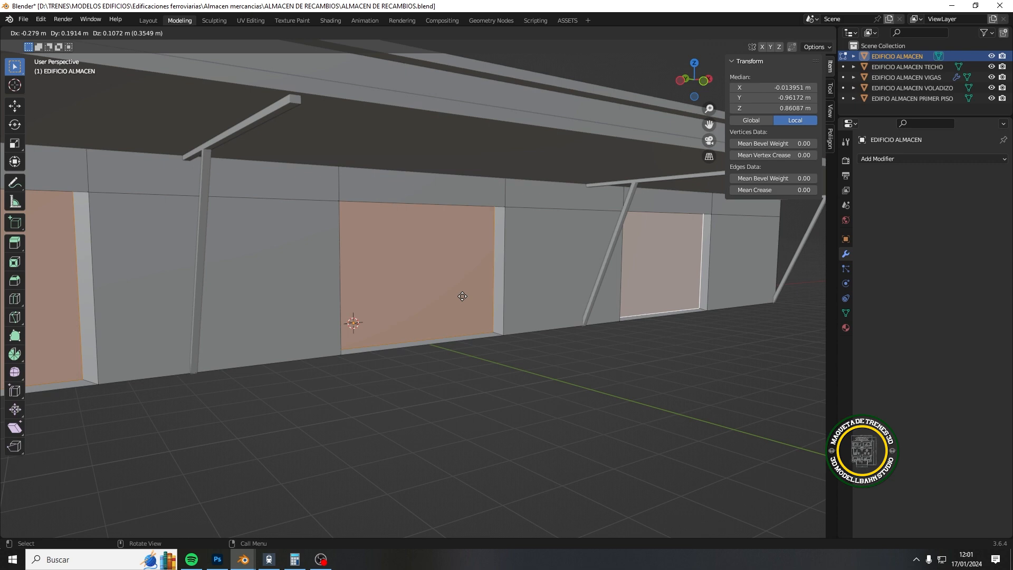
click(462, 296)
click(462, 296)
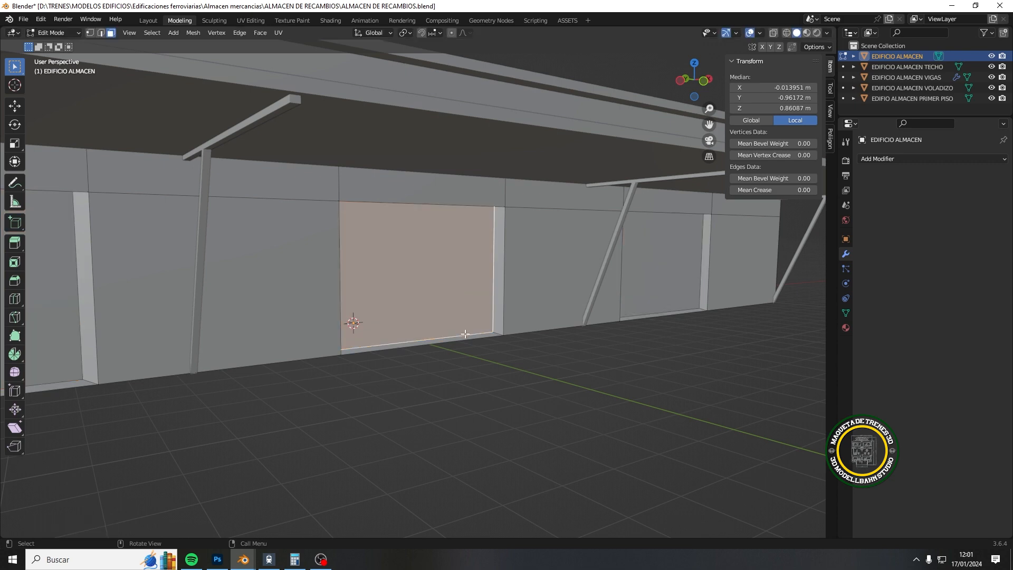
click(467, 361)
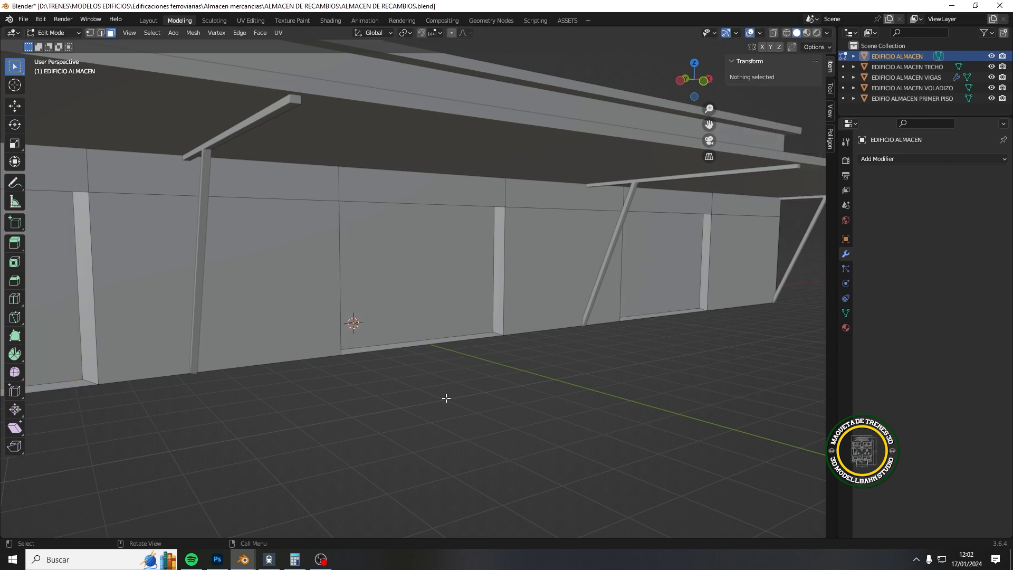
Step: Extrude the second, fourth and sixth lower panels of the opposite long wall inward along Y to a local Y of about 0.947 m
middle_drag(445, 398, 536, 349)
click(372, 262)
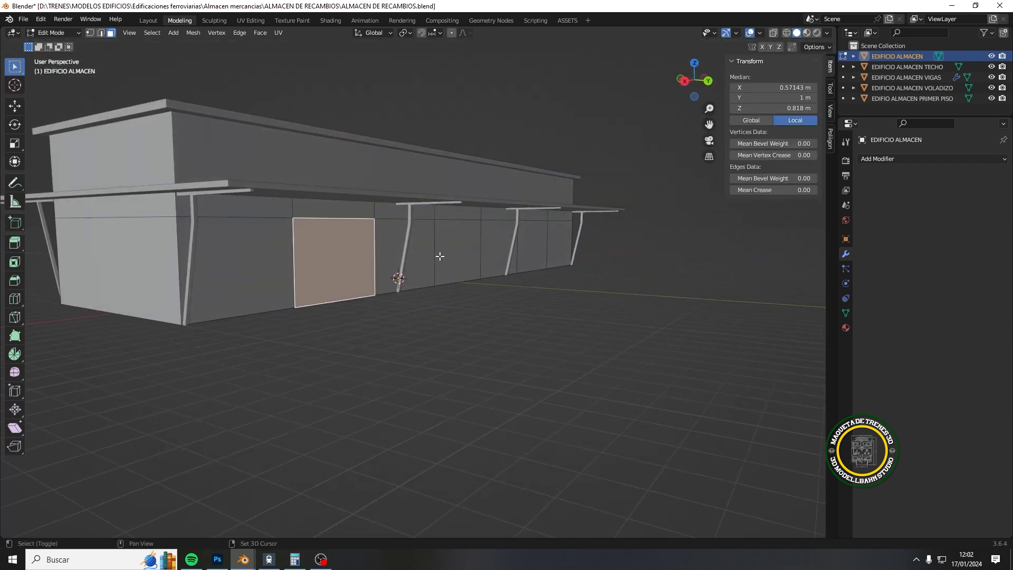
shift+click(440, 256)
shift+click(550, 244)
middle_drag(550, 243, 392, 401)
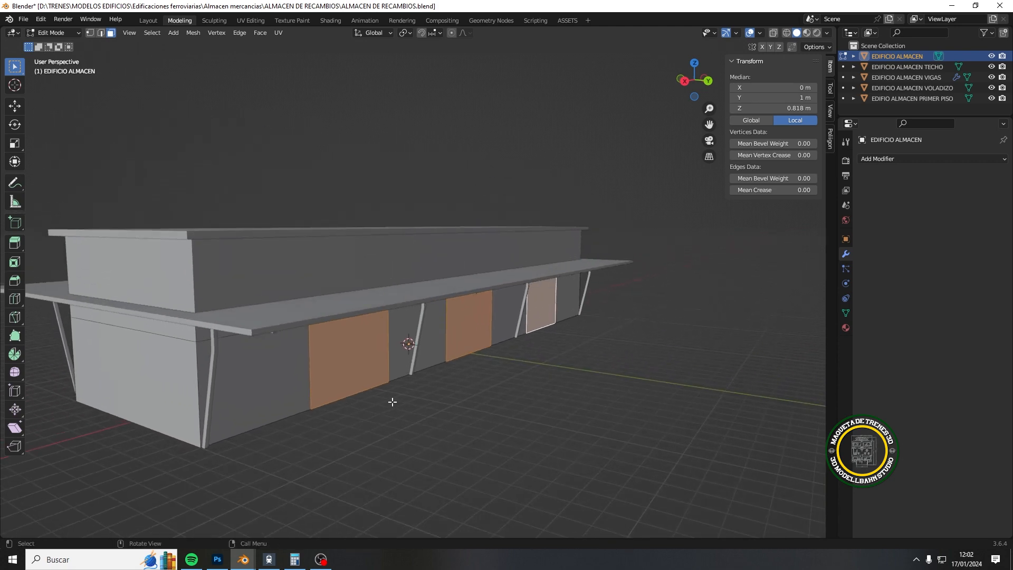
key(g)
key(y)
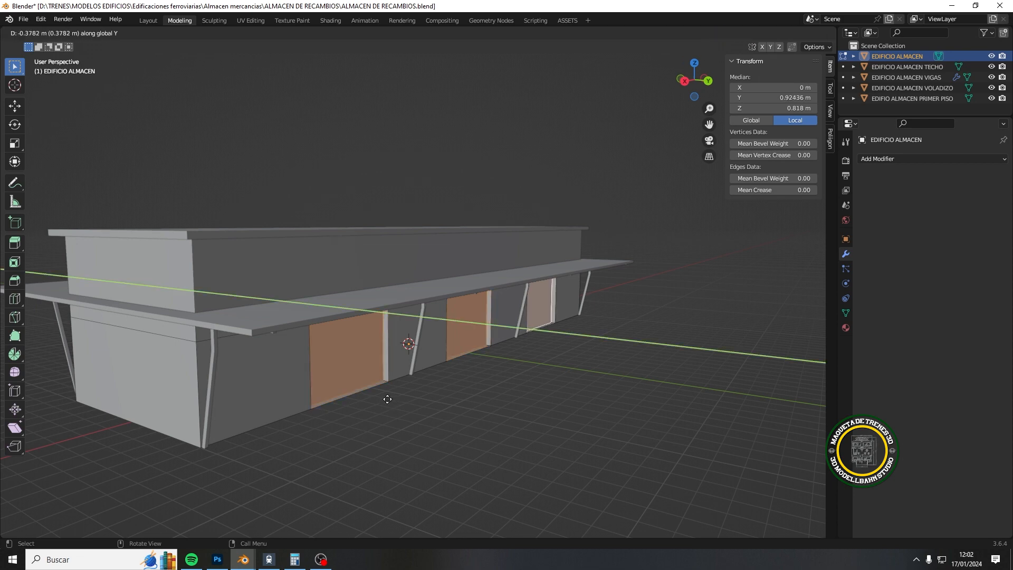
click(493, 397)
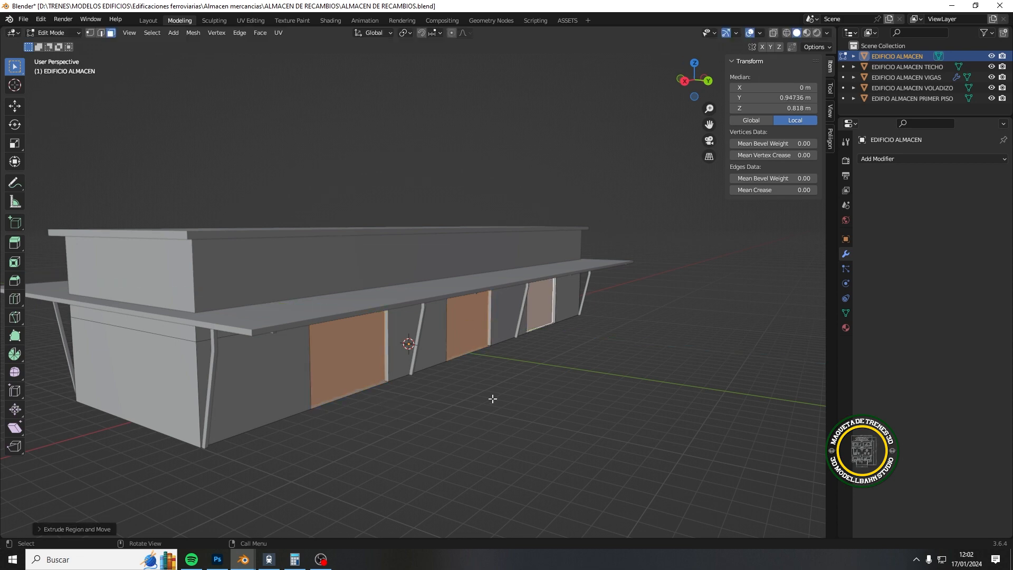
key(alt+a)
Step: Add a horizontal loop cut around the ground-floor walls below the existing one and slide it down by a factor of about 0.2045
mouse_move(547, 398)
middle_down()
mouse_move(501, 401)
mouse_move(562, 389)
mouse_move(547, 391)
middle_up()
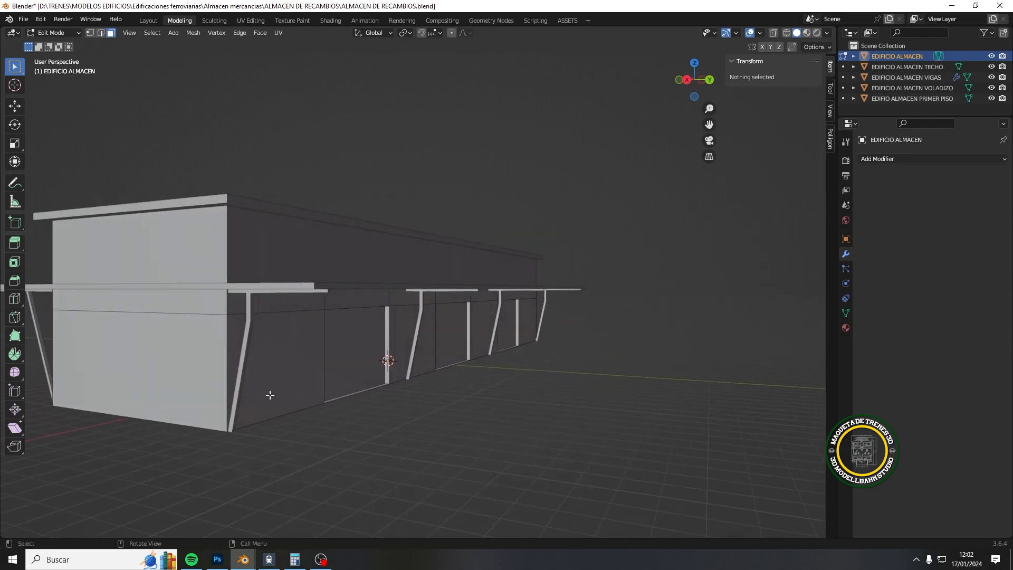
middle_drag(270, 395, 487, 389)
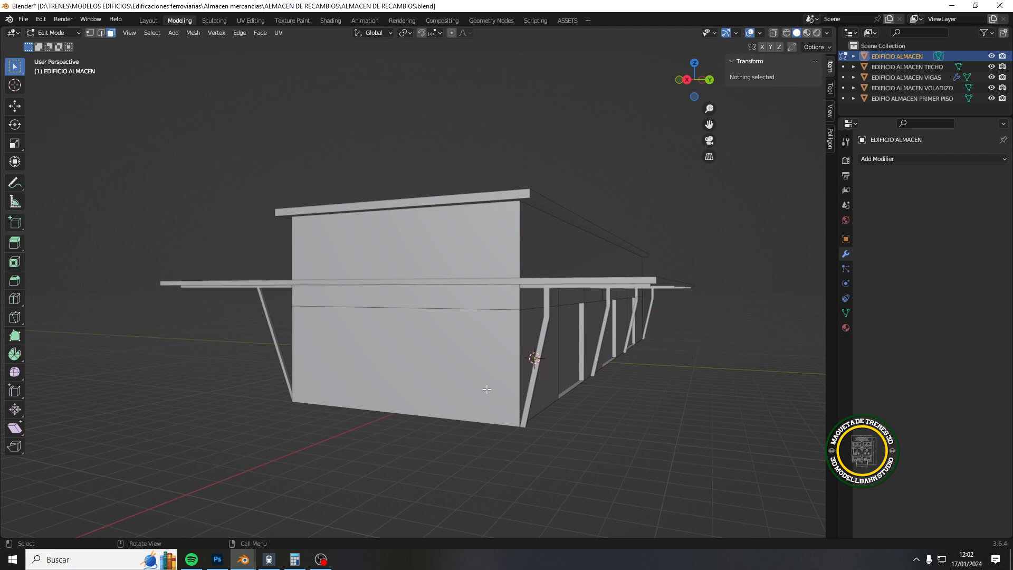
key(ctrl+r)
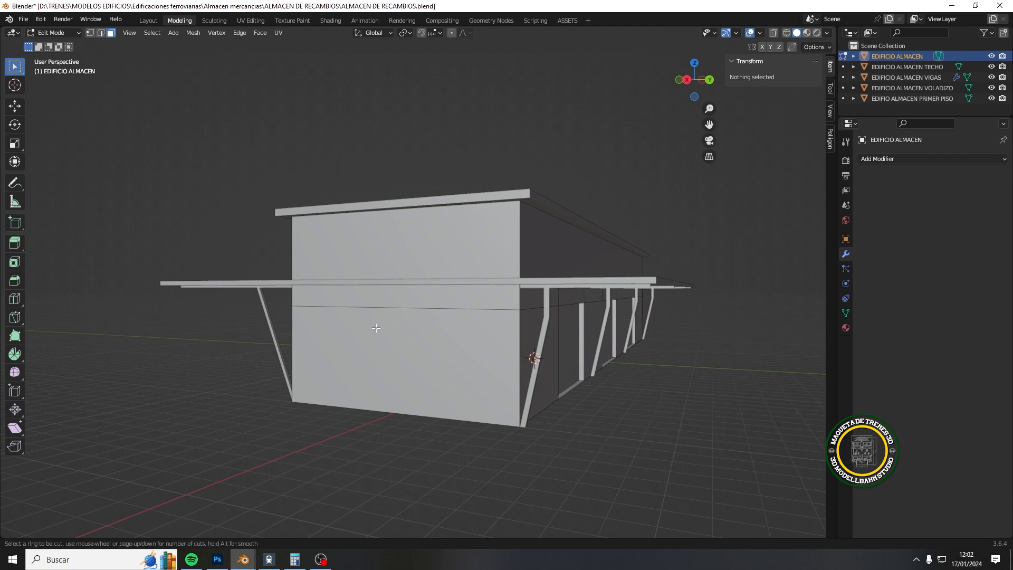
click(557, 350)
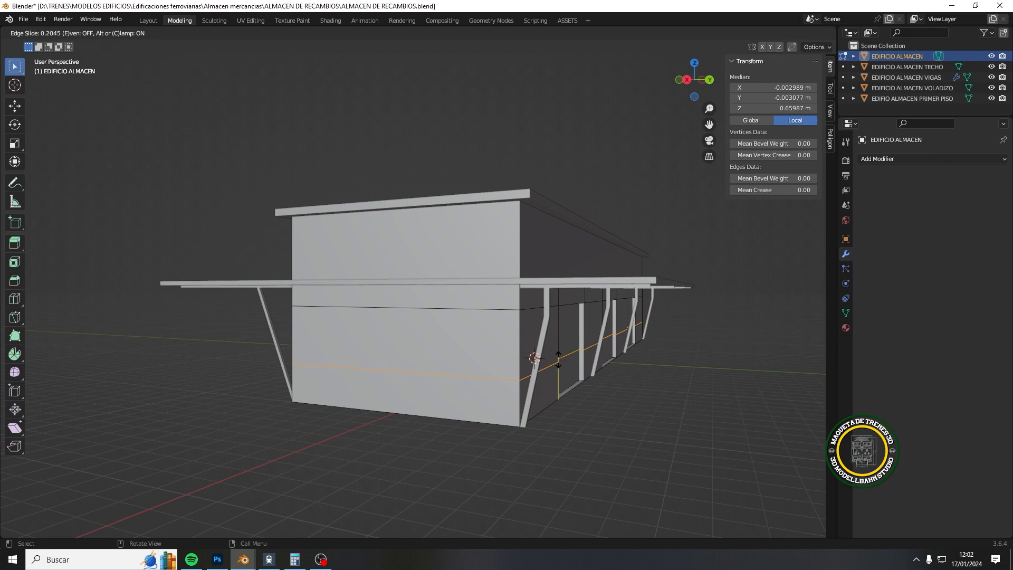
click(558, 359)
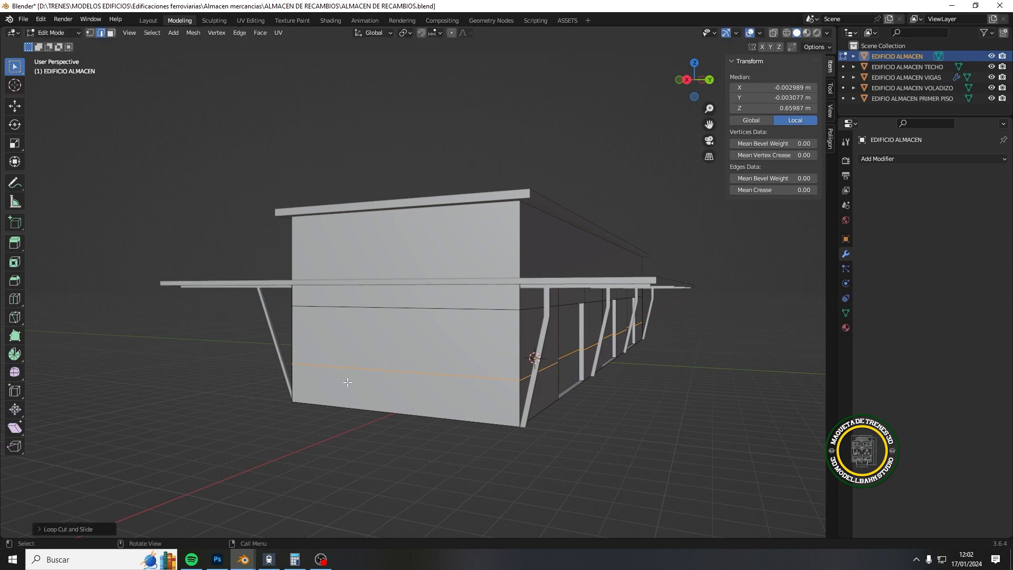
Step: Add two vertical loop cuts across the ground-floor end walls and scale them apart along Y towards the corners
middle_drag(347, 382, 394, 374)
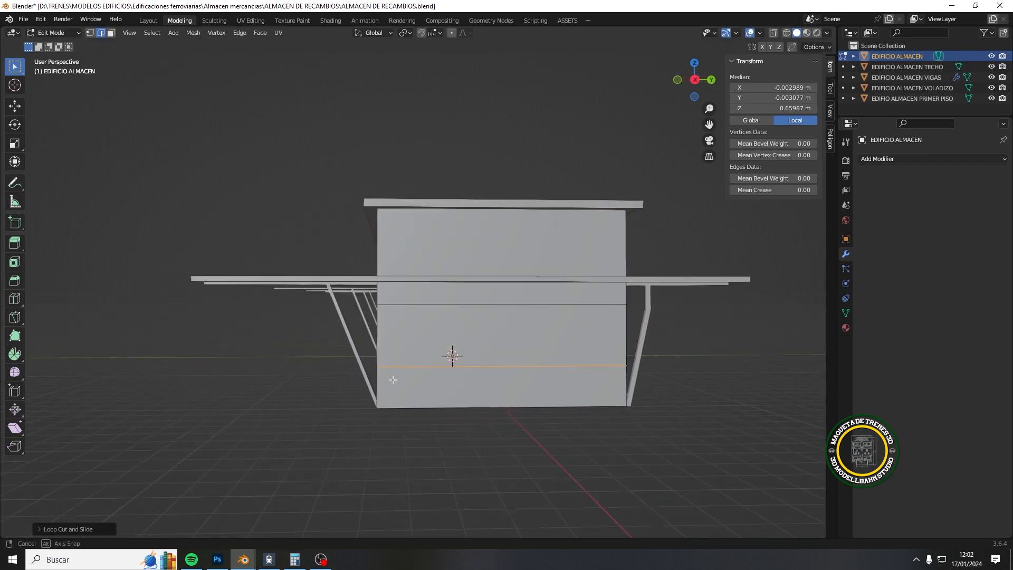
key(ctrl+r)
scroll(467, 315, up, 1)
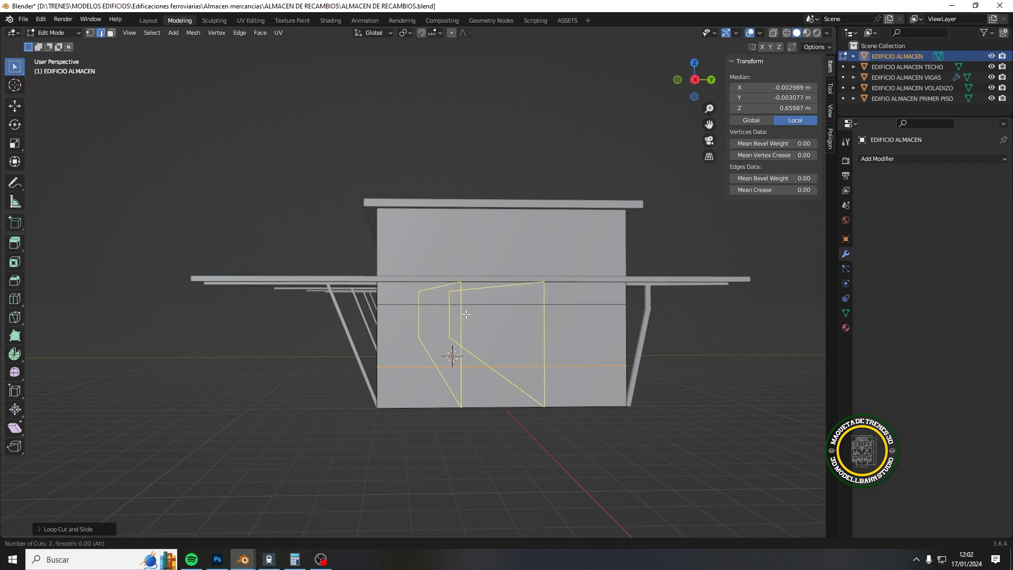
click(466, 315)
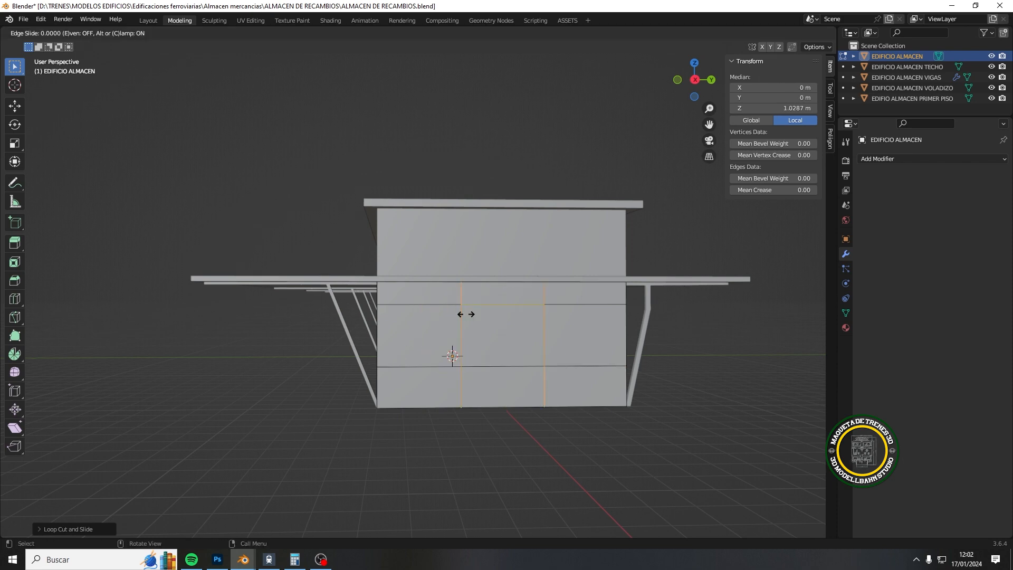
key(s)
key(y)
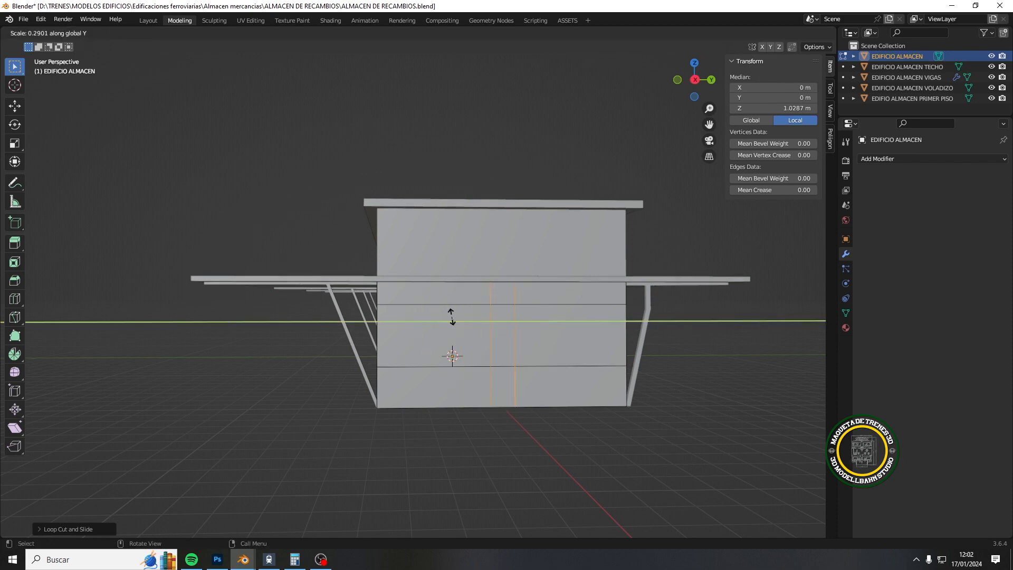
click(482, 319)
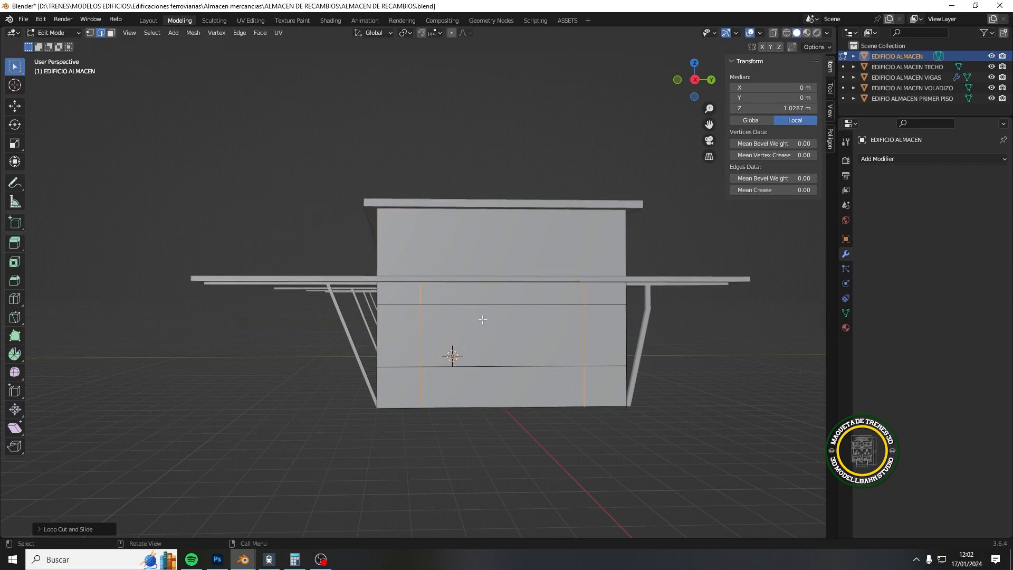
Step: Extrude the central panel of the +X end wall slightly inward along X to form a window recess
click(491, 305)
middle_drag(490, 306, 590, 331)
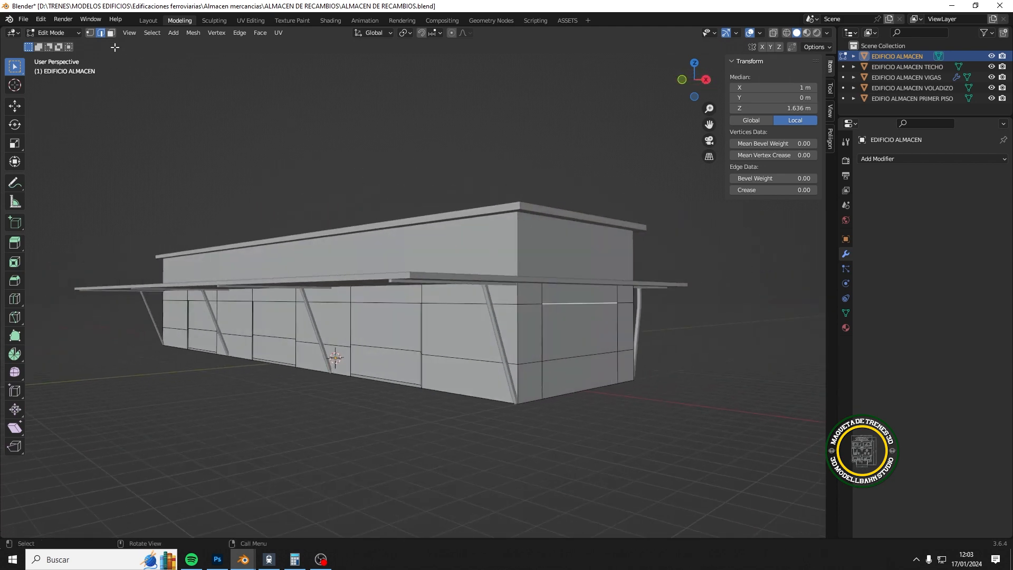
click(111, 33)
click(608, 326)
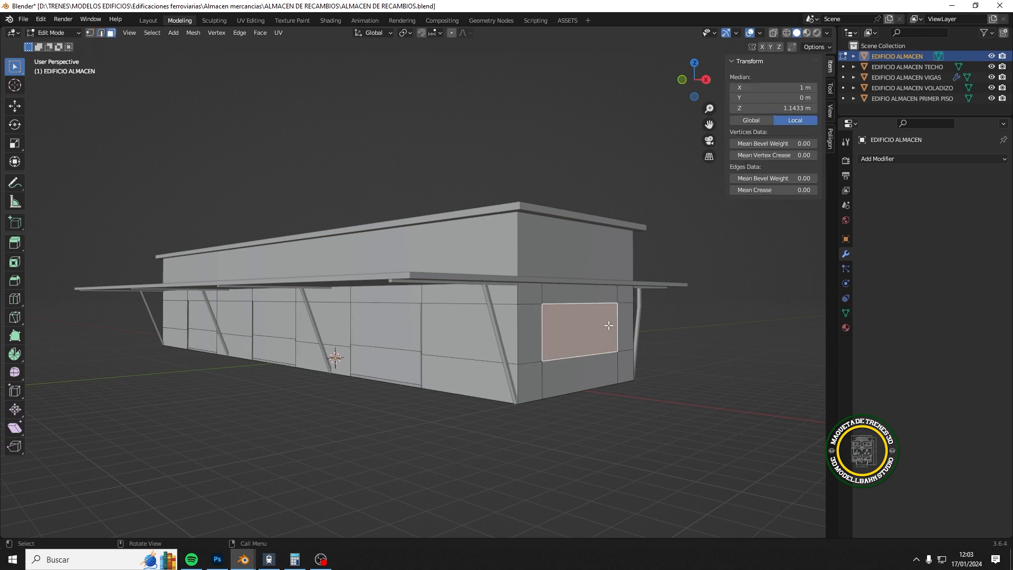
middle_drag(609, 326, 614, 330)
key(e)
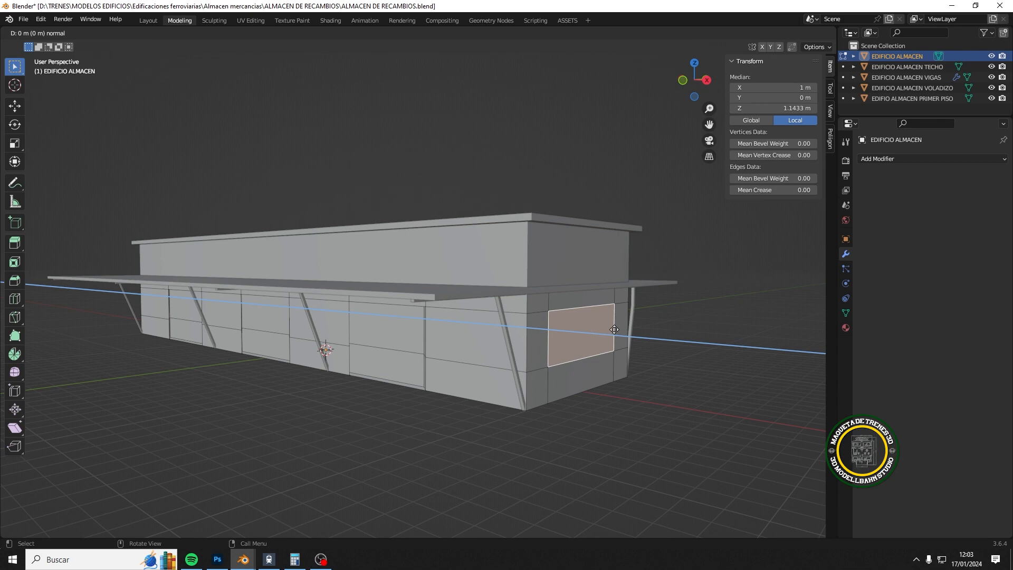
key(x)
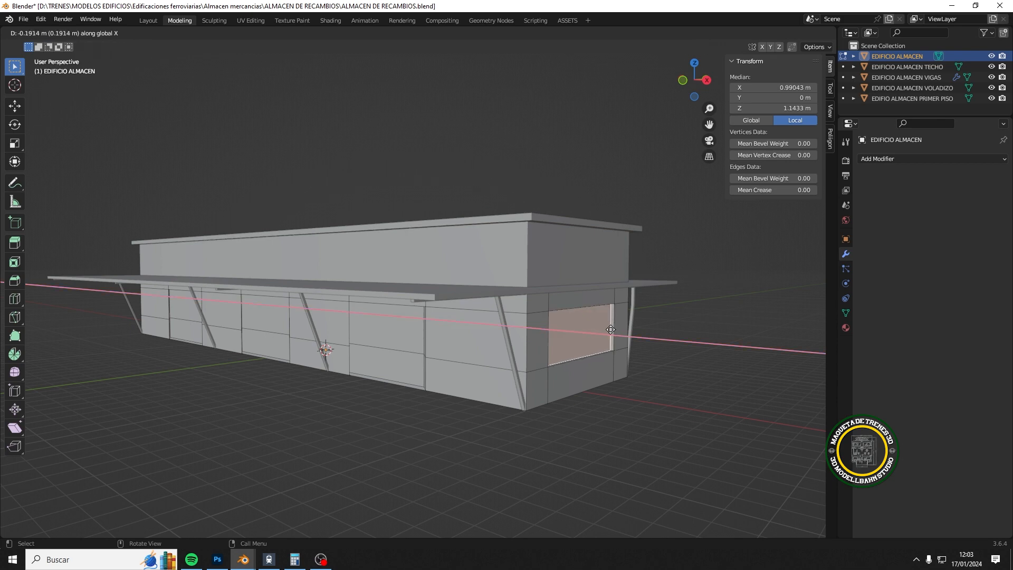
click(612, 328)
Step: Extrude the matching central panel of the opposite end wall slightly inward along X
middle_drag(543, 347, 227, 302)
click(472, 263)
middle_drag(472, 263, 633, 284)
key(g)
key(y)
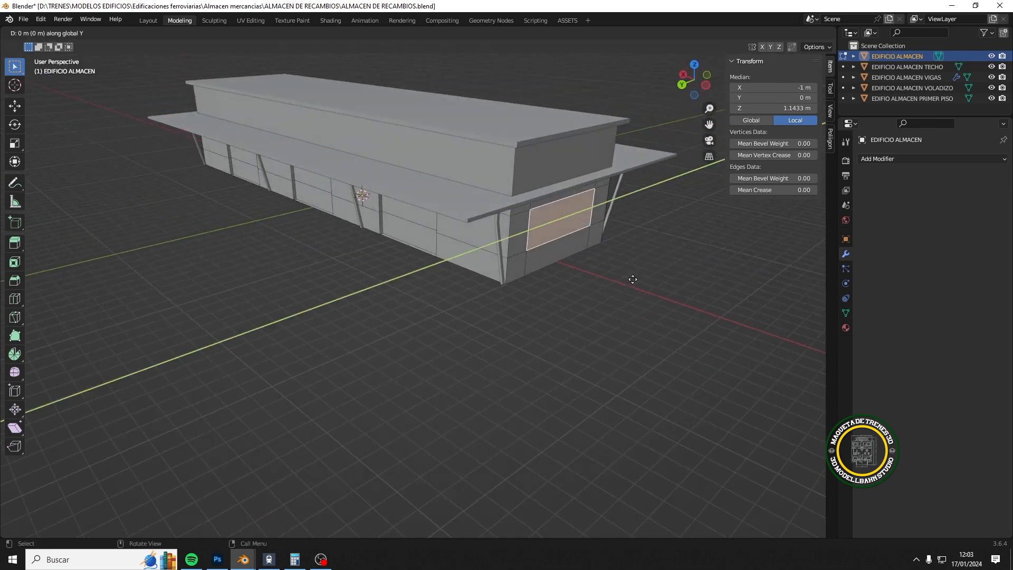
key(x)
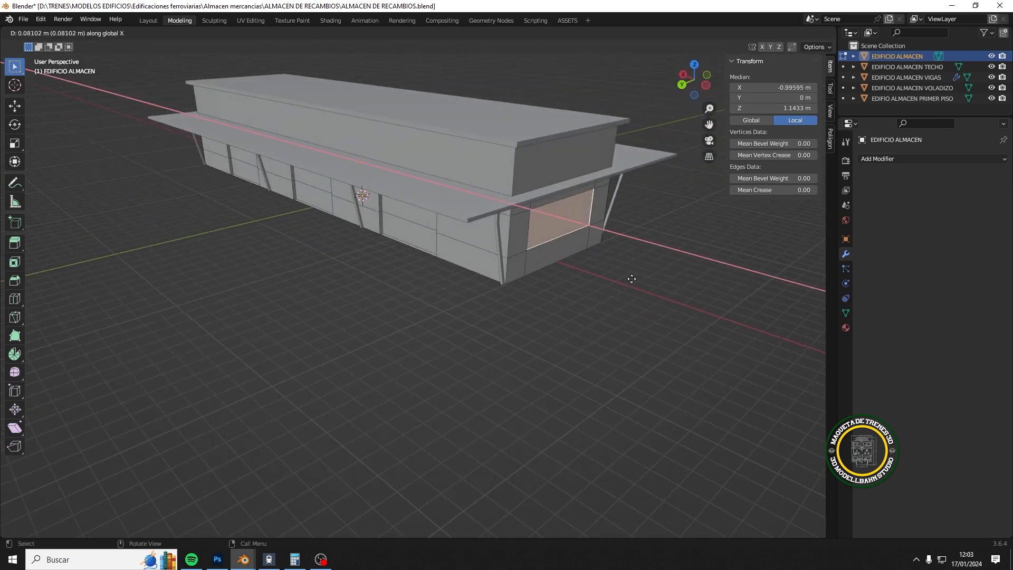
click(628, 278)
click(604, 287)
Step: Finish editing the ground-floor block and open the EDIFIO ALMACEN PRIMER PISO object in Edit Mode
middle_drag(604, 287, 481, 308)
click(52, 33)
click(58, 45)
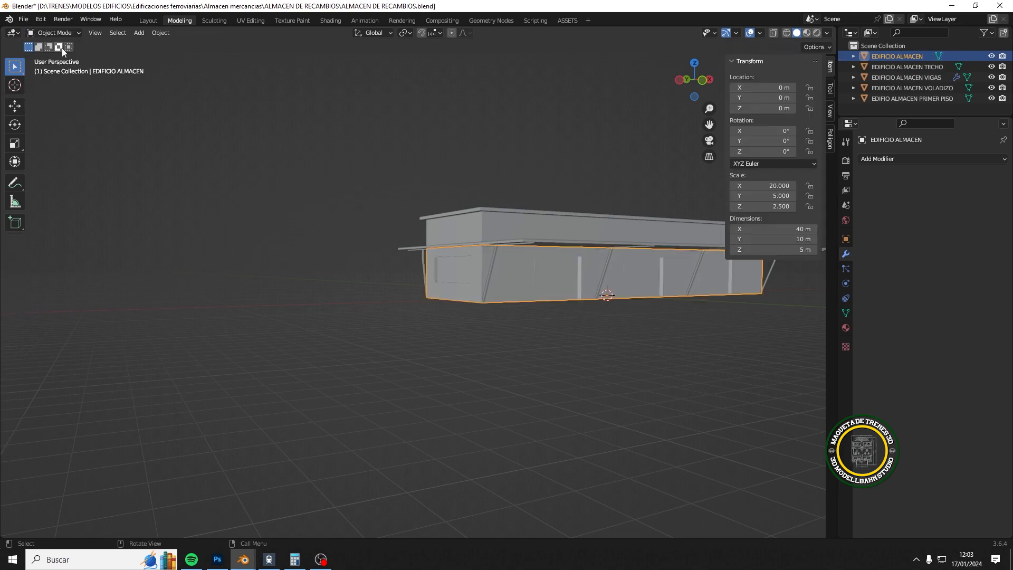
middle_drag(393, 287, 410, 328)
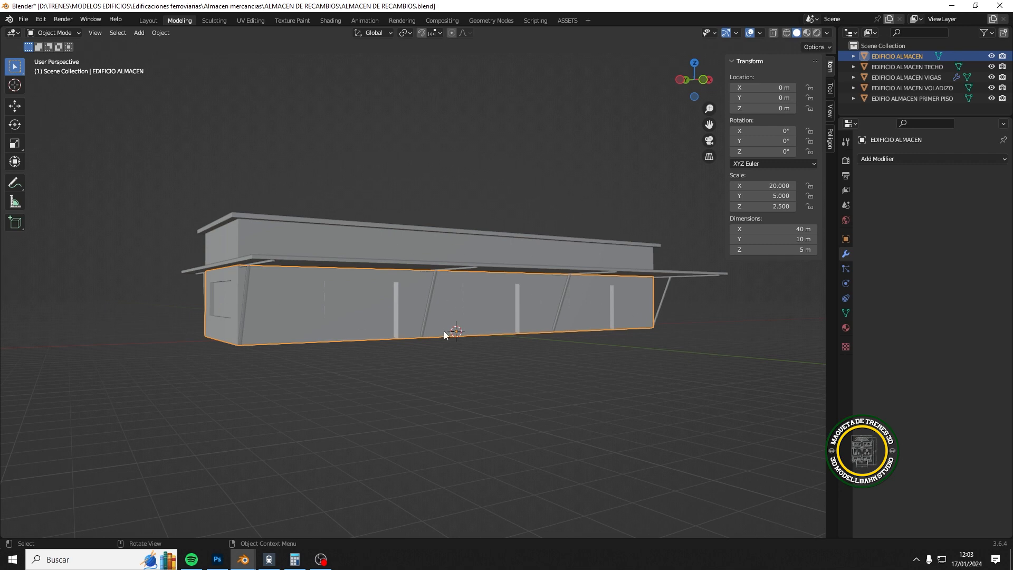
middle_drag(444, 331, 381, 336)
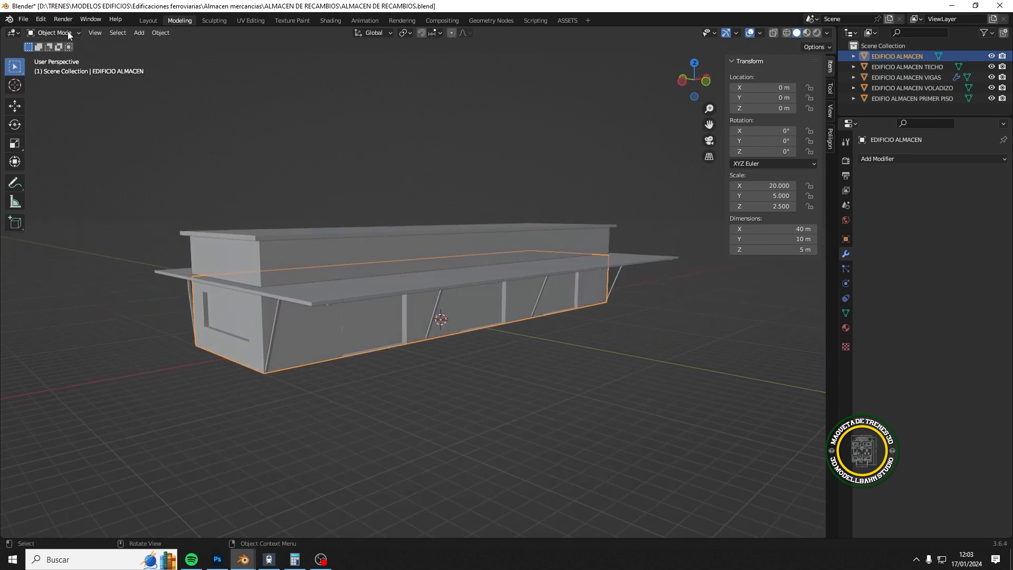
click(400, 259)
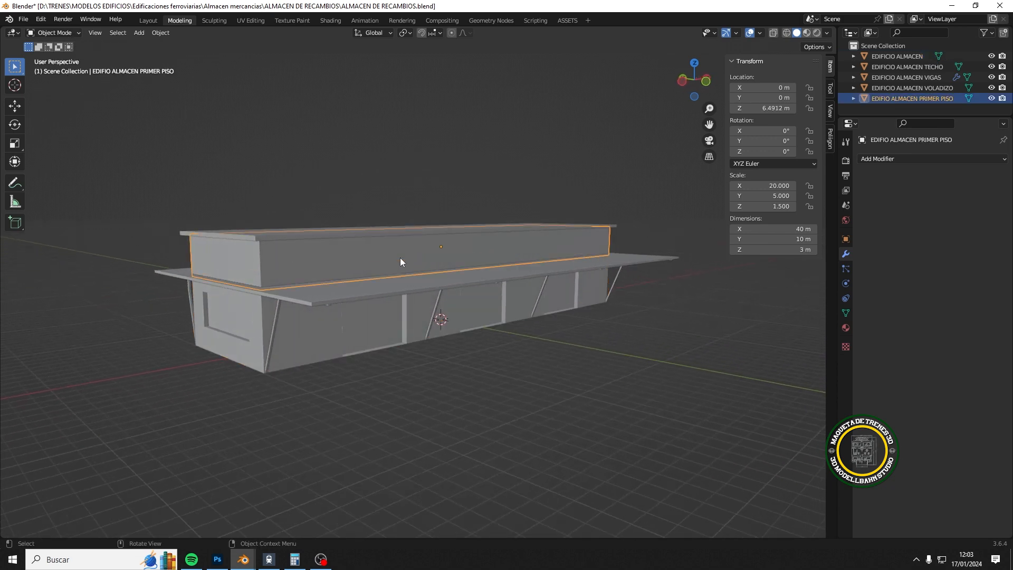
click(74, 31)
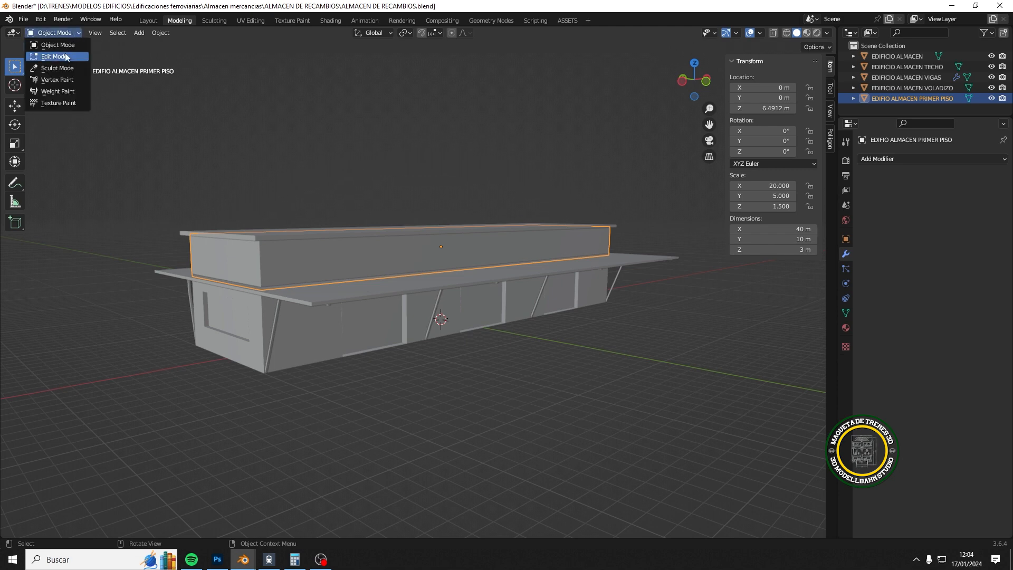
click(65, 53)
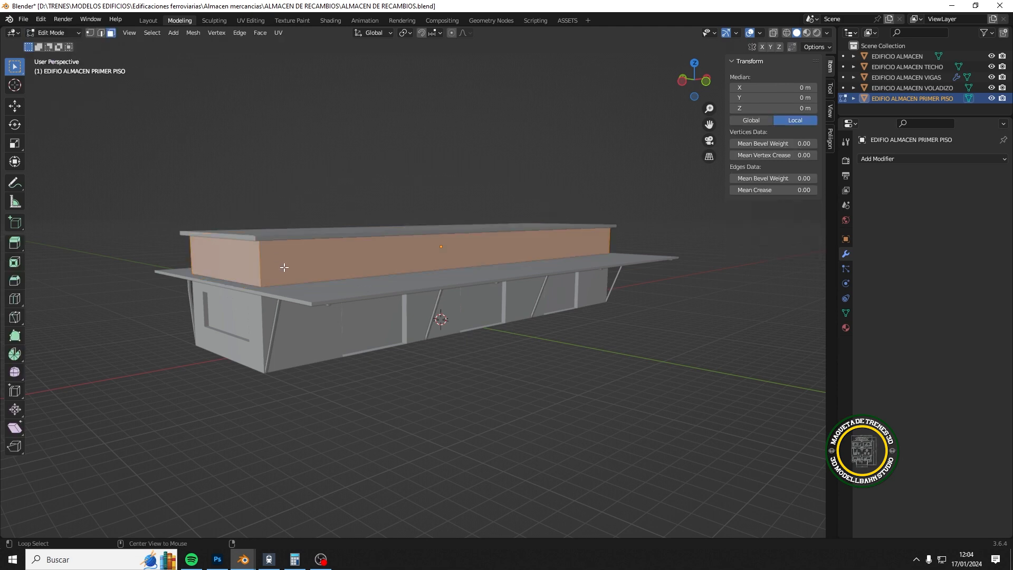
Step: Add two horizontal loop cuts around the first-floor block and scale them apart along Z to a local Z of about ±0.565 m
key(ctrl+r)
scroll(267, 266, up, 1)
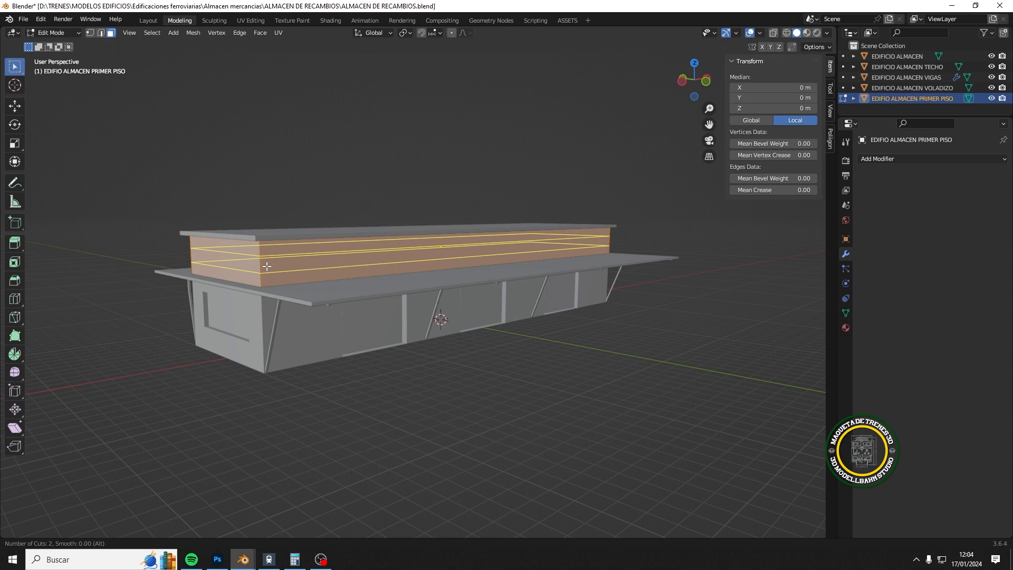
click(267, 266)
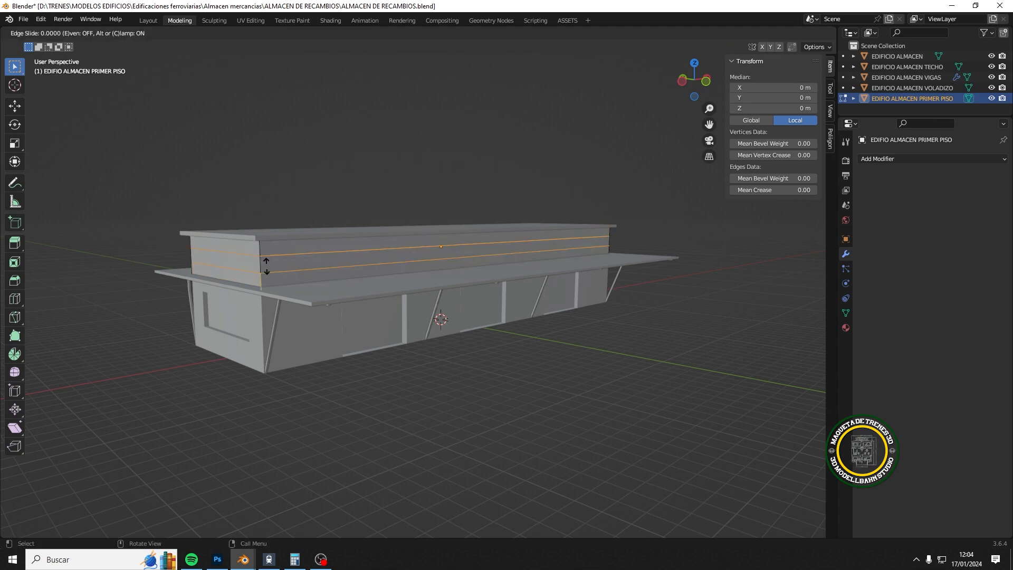
key(s)
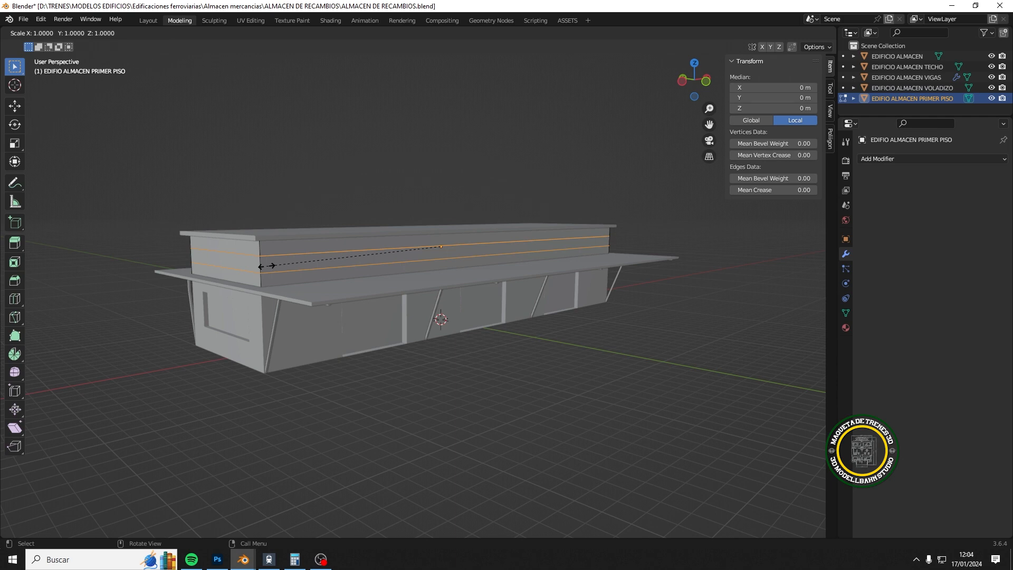
key(z)
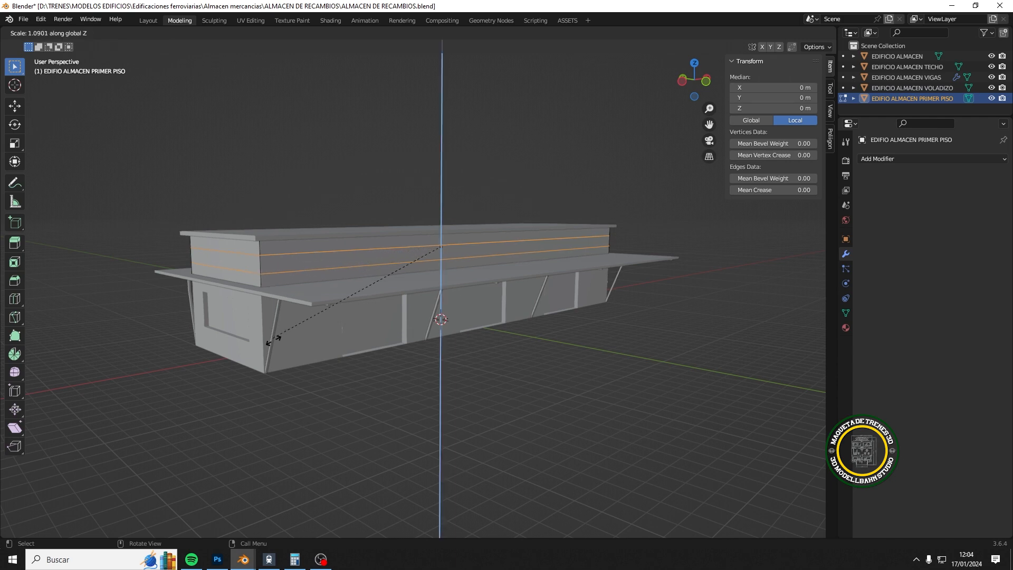
click(300, 510)
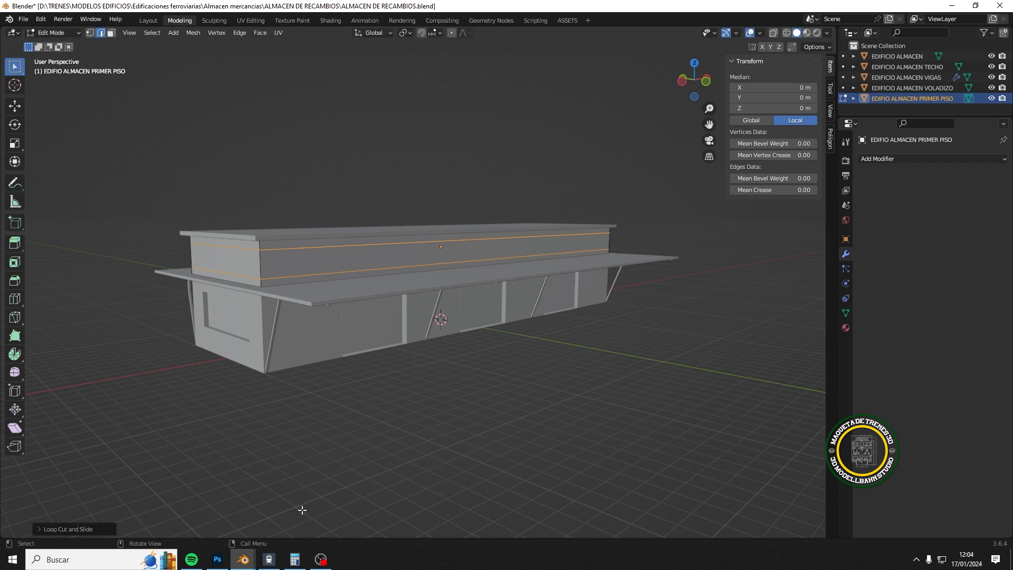
click(302, 510)
Step: Divide the length of the first-floor block with six evenly spaced vertical loop cuts
middle_drag(277, 421, 255, 421)
key(ctrl+r)
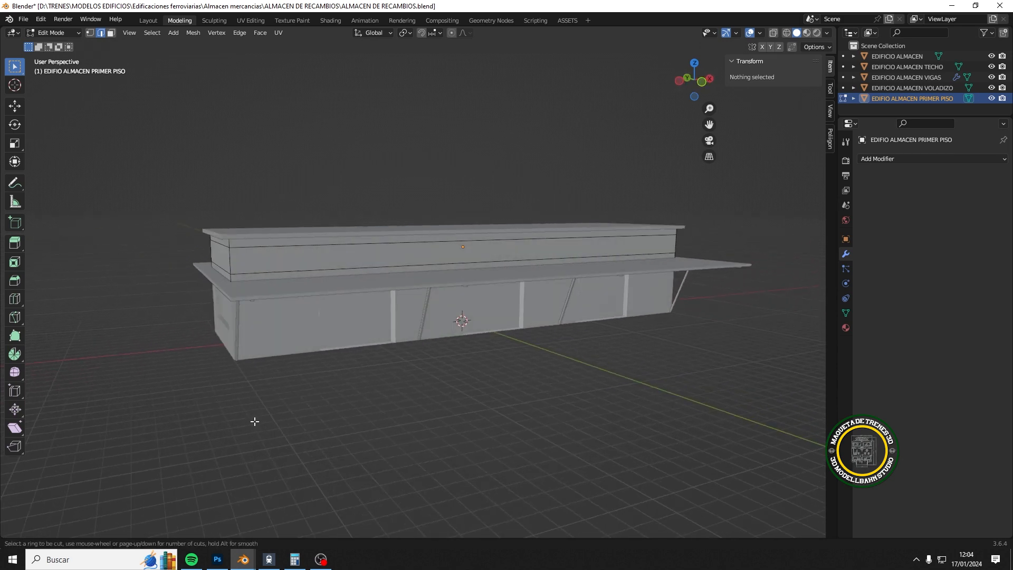
scroll(431, 240, up, 4)
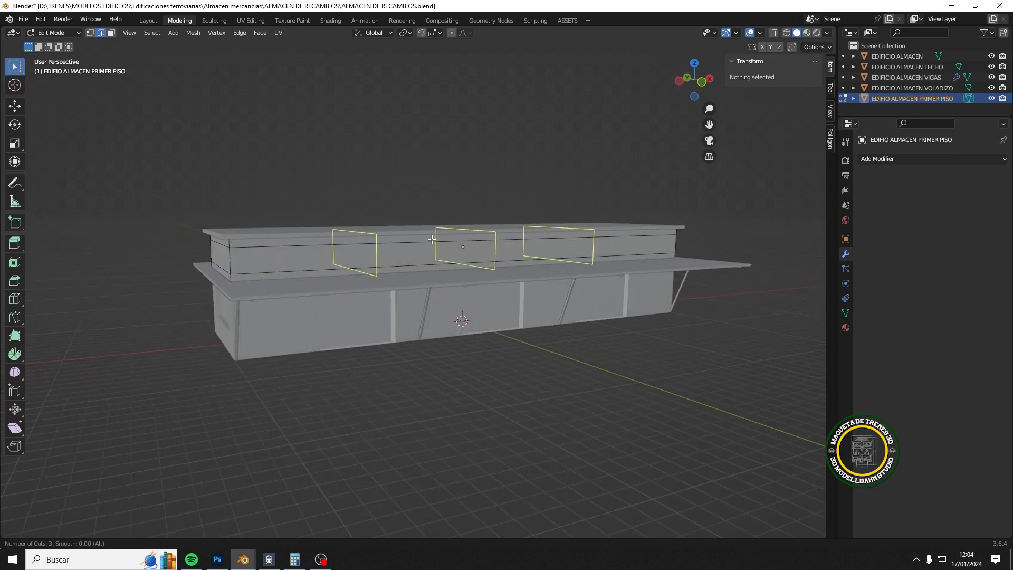
scroll(431, 239, up, 1)
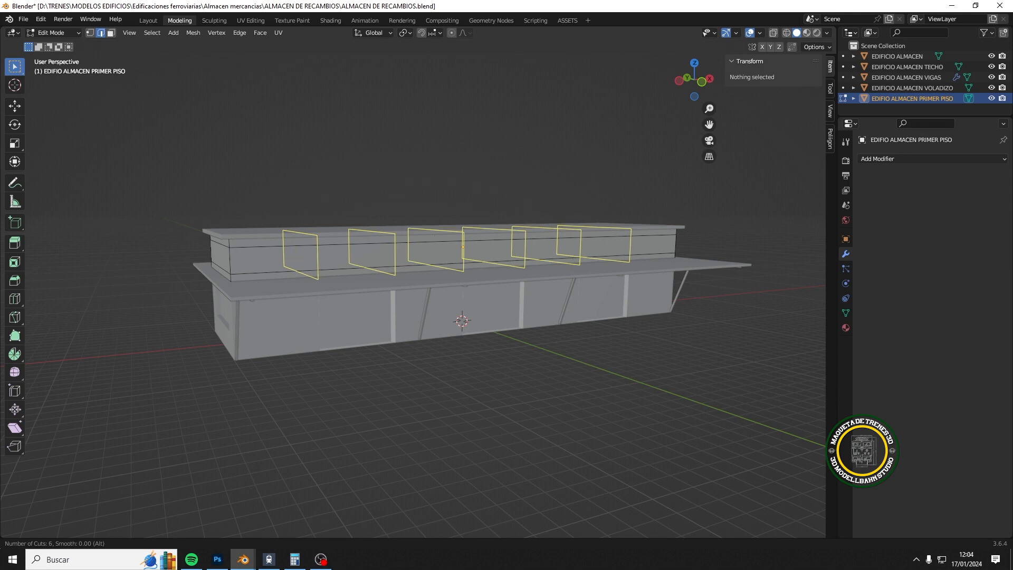
click(433, 239)
right_click(433, 239)
click(433, 240)
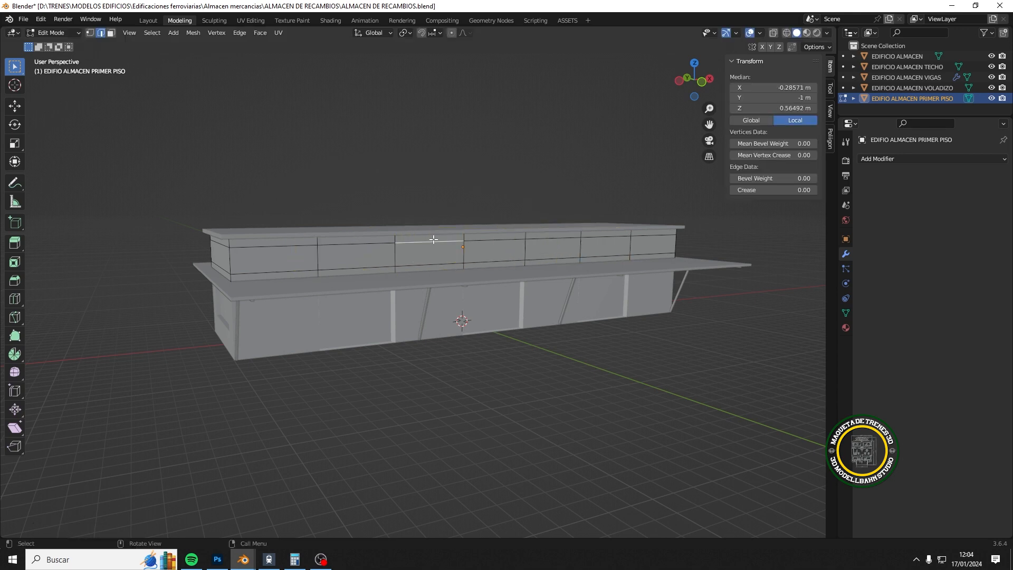
Step: Extrude three alternate middle-band panels on one long side of the first-floor block inward along Y by about 0.17 m
middle_drag(408, 320, 355, 287)
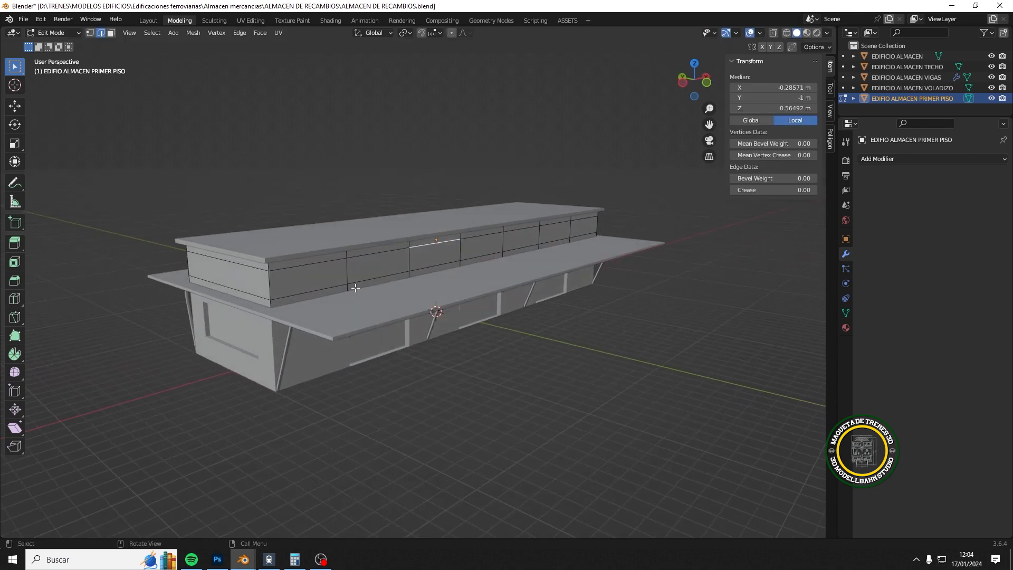
click(111, 32)
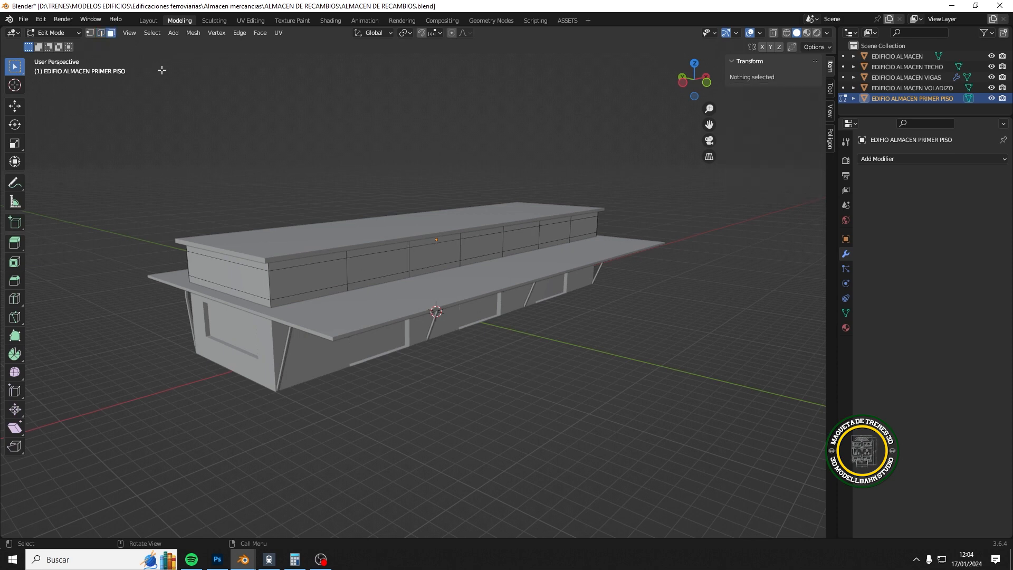
click(373, 269)
shift+click(500, 247)
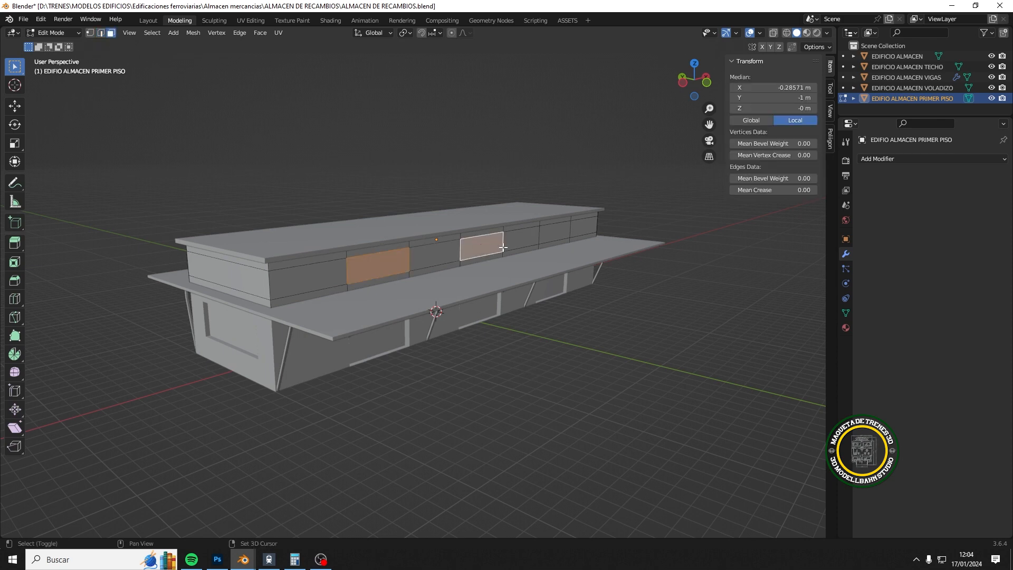
shift+click(556, 236)
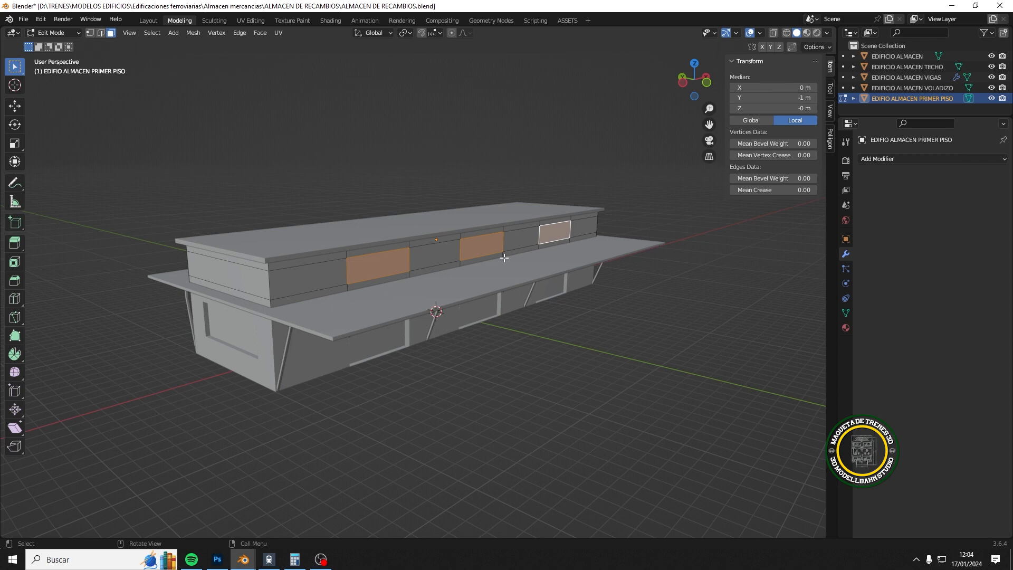
scroll(467, 213, up, 1)
key(g)
key(y)
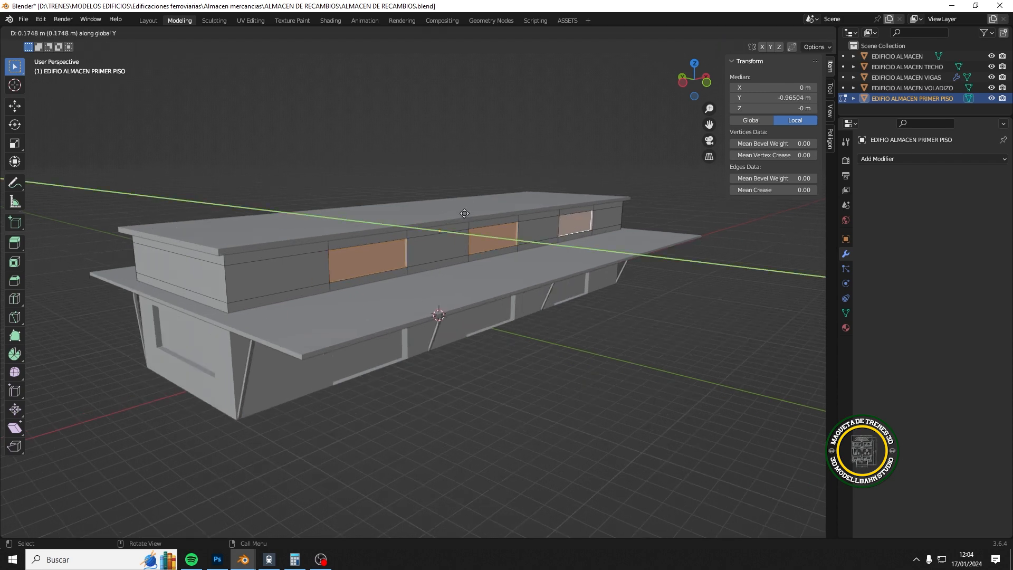
click(466, 213)
Step: Extrude the three matching panels on the opposite long side inward along Y to a local Y of about 0.957 m
middle_drag(363, 207, 479, 218)
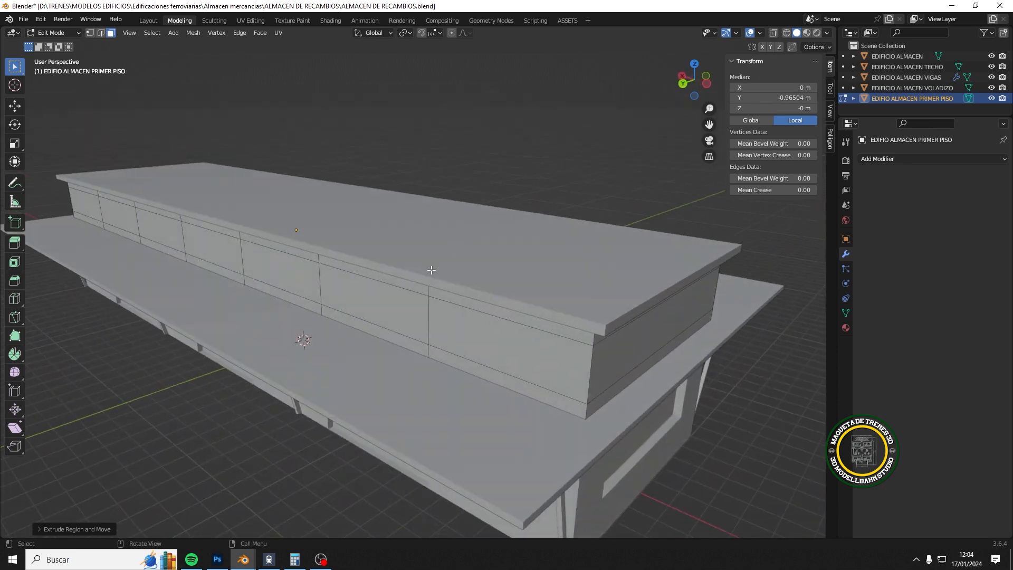
click(405, 301)
shift+click(197, 232)
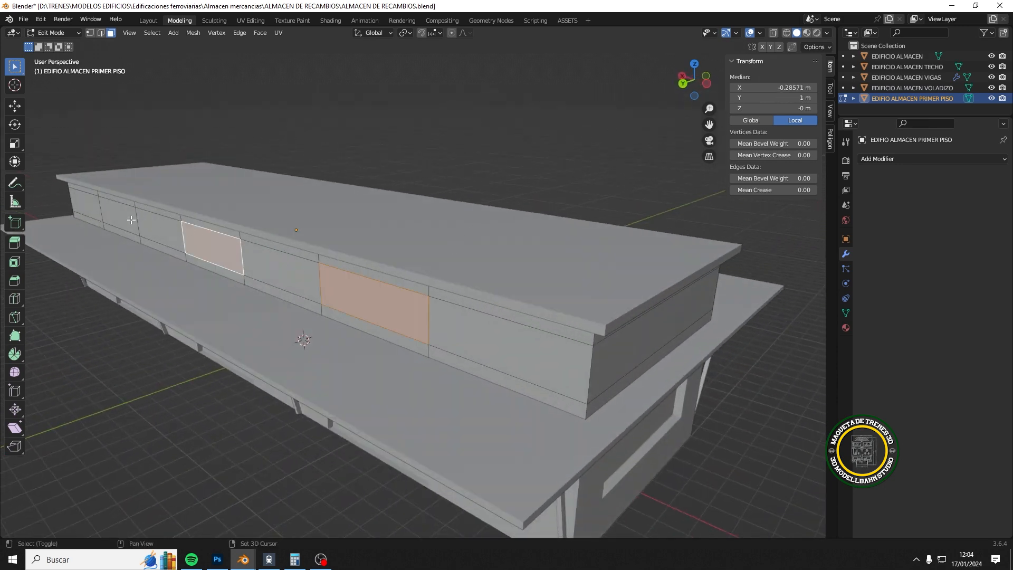
shift+click(119, 210)
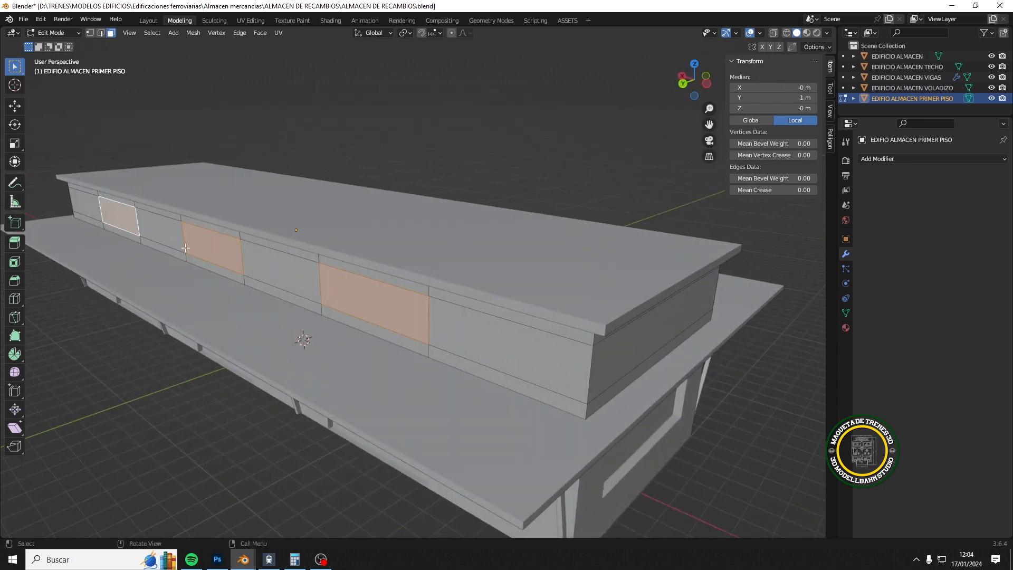
key(e)
key(y)
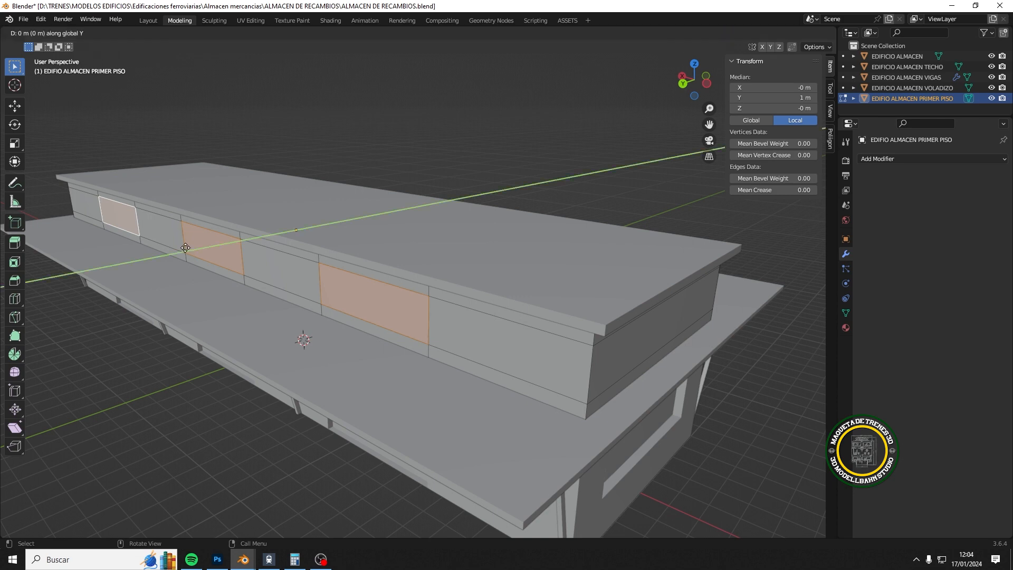
click(188, 247)
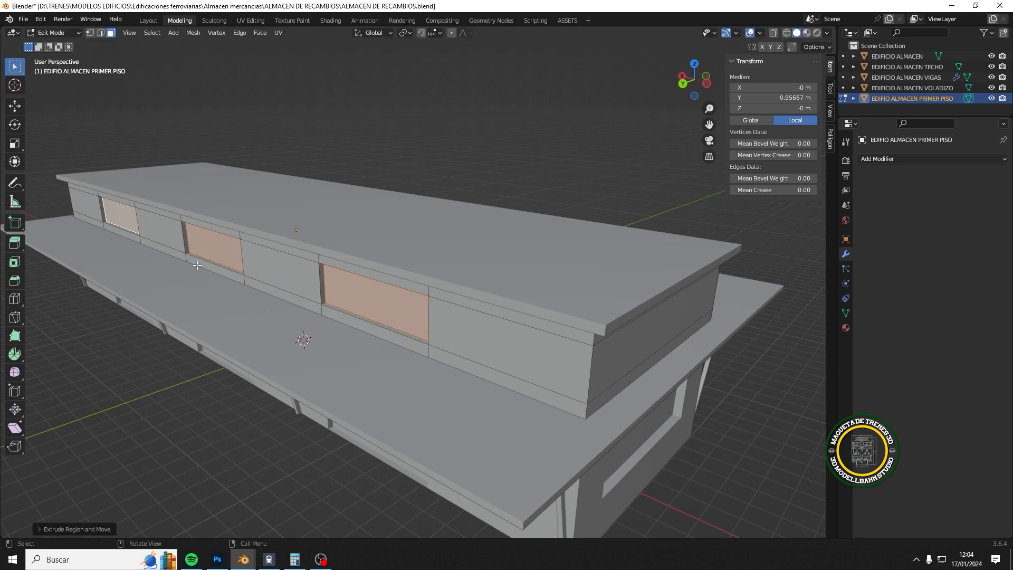
Step: Deselect the panels and examine the recessed openings from both long sides of the building
click(195, 380)
middle_drag(194, 380, 496, 337)
scroll(325, 362, down, 6)
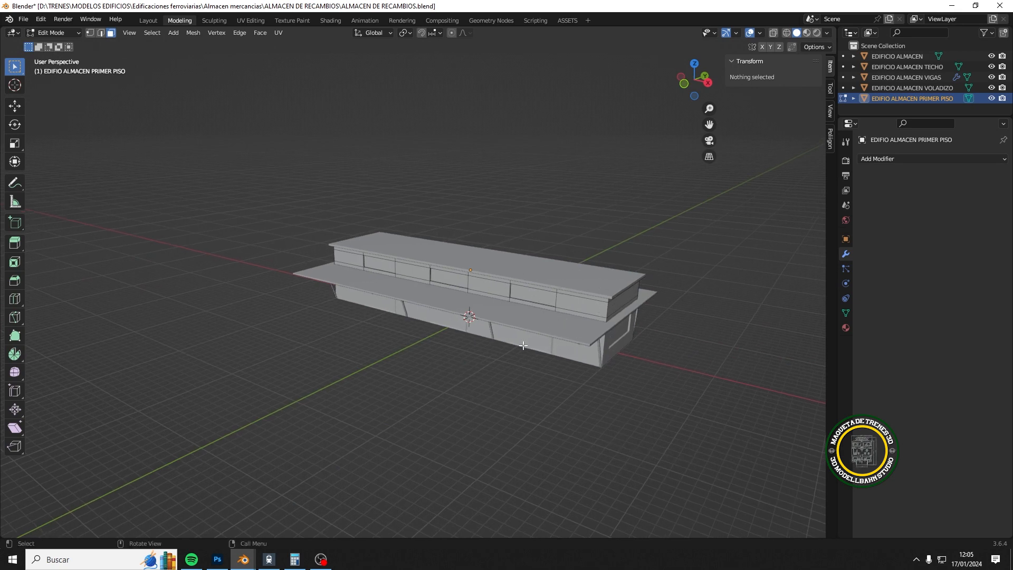
middle_drag(591, 326, 433, 328)
middle_drag(502, 332, 687, 317)
scroll(504, 289, up, 4)
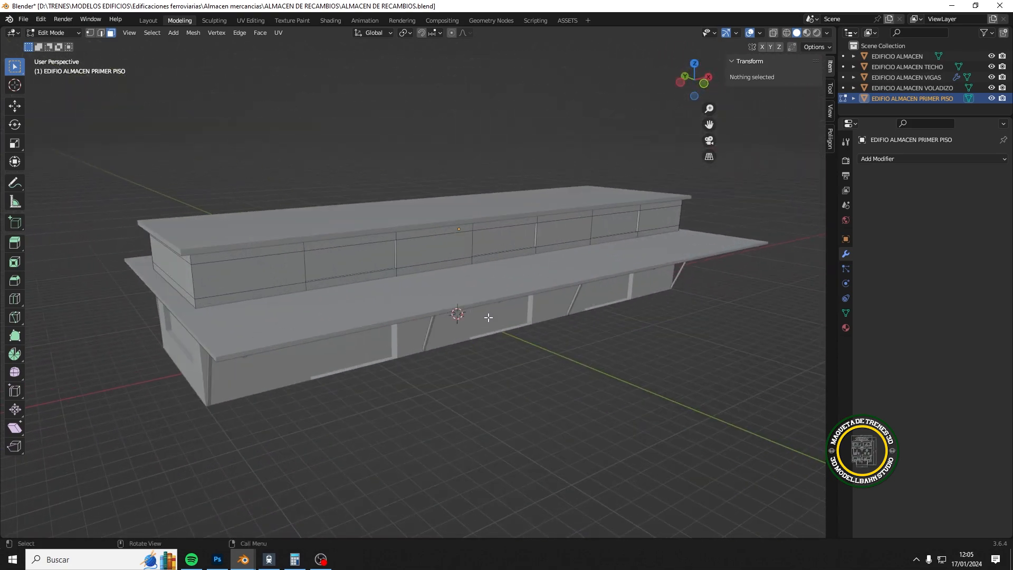
mouse_move(489, 318)
middle_down()
mouse_move(491, 274)
mouse_move(475, 306)
mouse_move(454, 316)
mouse_move(456, 301)
mouse_move(518, 296)
mouse_move(483, 290)
mouse_move(518, 337)
mouse_move(480, 293)
mouse_move(492, 294)
mouse_move(452, 318)
mouse_move(470, 335)
mouse_move(486, 296)
mouse_move(464, 296)
mouse_move(505, 302)
mouse_move(525, 289)
mouse_move(443, 324)
mouse_move(461, 302)
mouse_move(481, 334)
middle_up()
scroll(472, 337, down, 4)
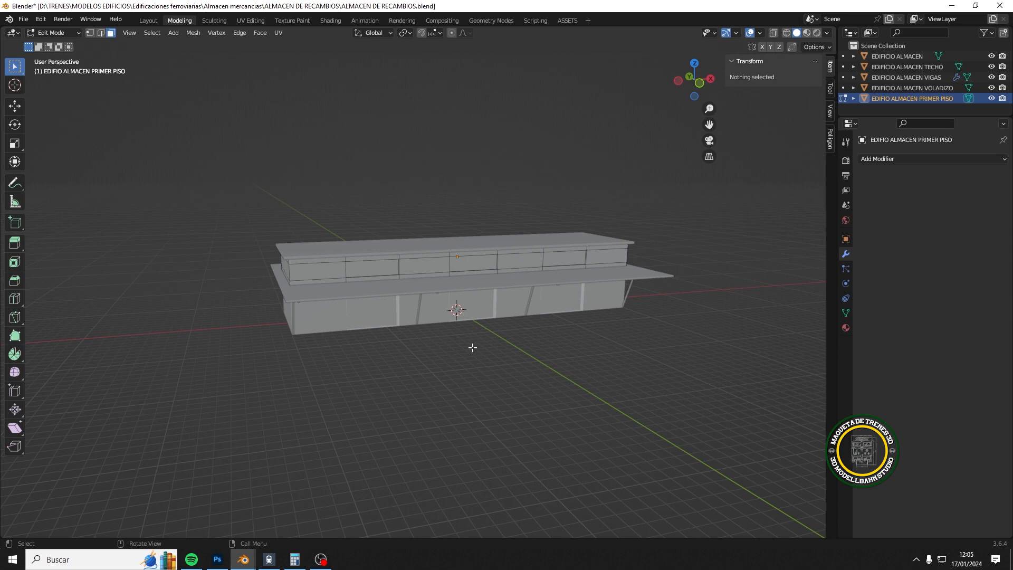
key(shift+a)
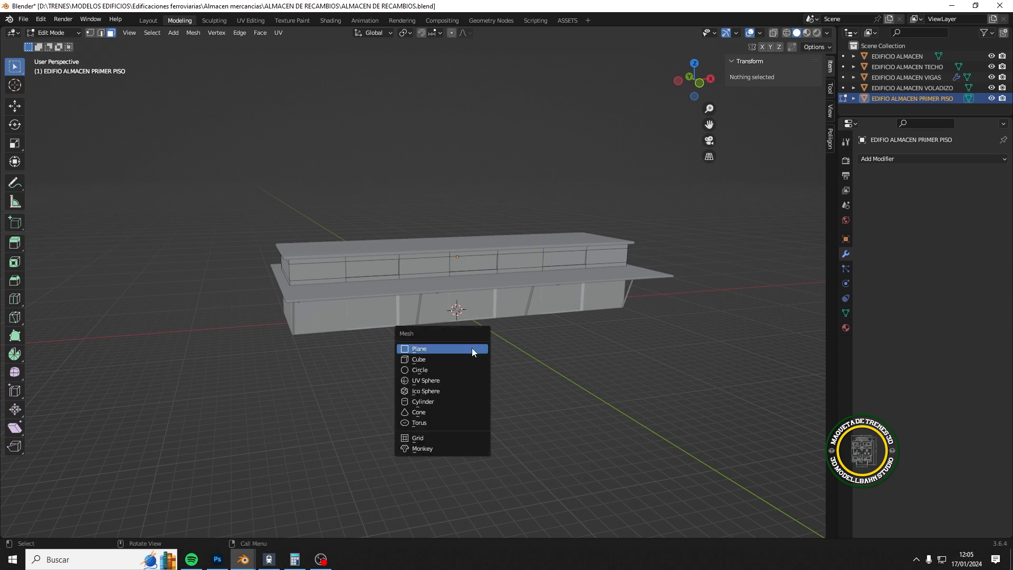
click(469, 359)
middle_drag(468, 354, 593, 228)
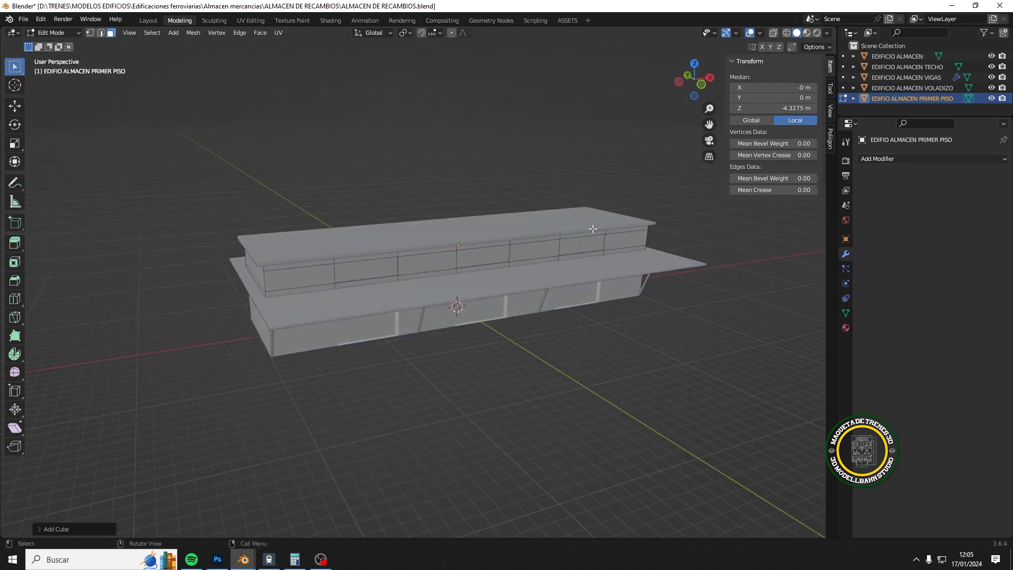
Step: Turn on X-Ray display and undo the cube added inside the first-floor mesh
click(772, 33)
middle_drag(512, 287, 533, 283)
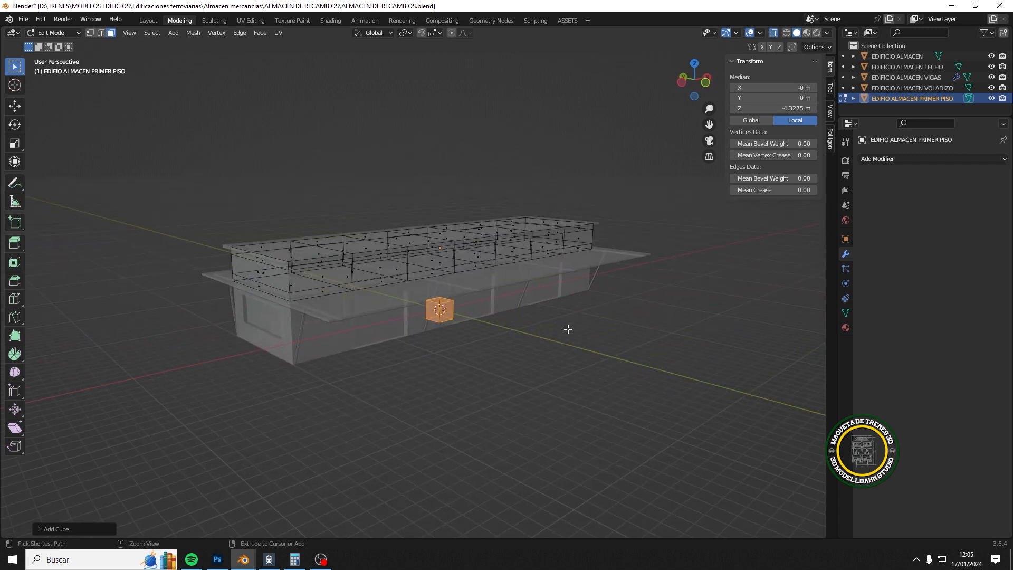
key(ctrl+z)
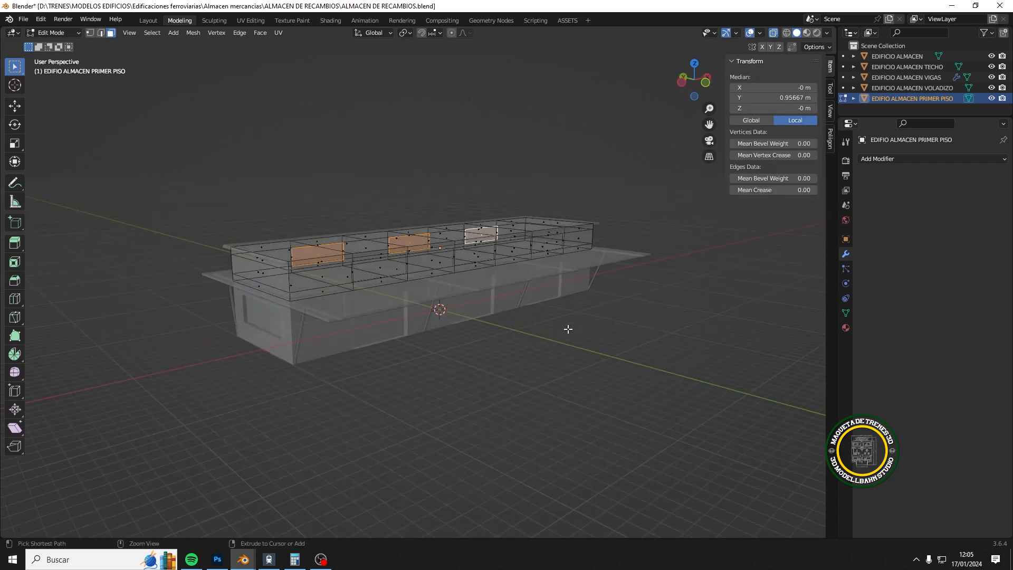
Step: Return to Object Mode, deselect the first-floor block and add a cube as a separate object at the origin
click(79, 34)
click(76, 45)
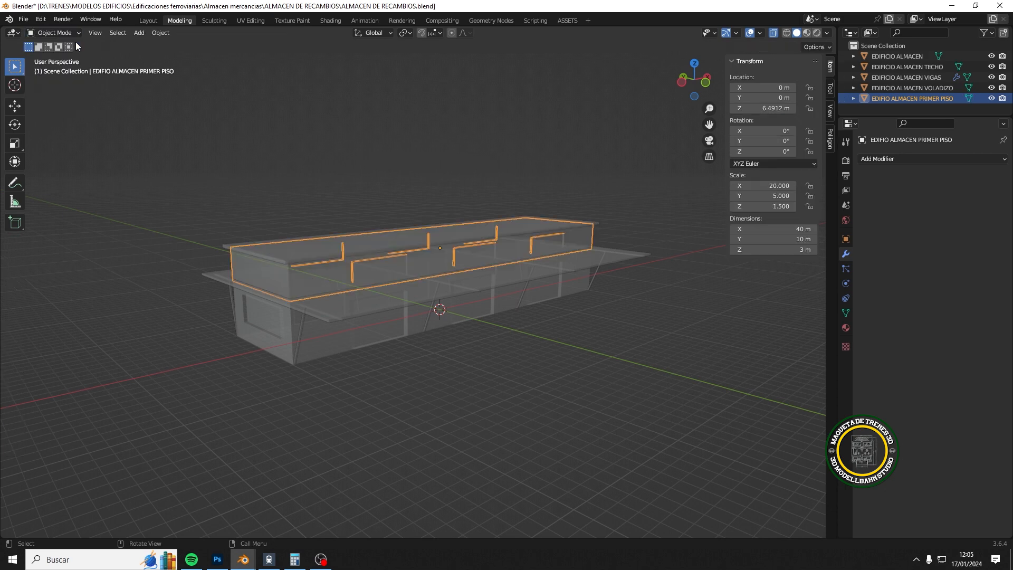
click(544, 385)
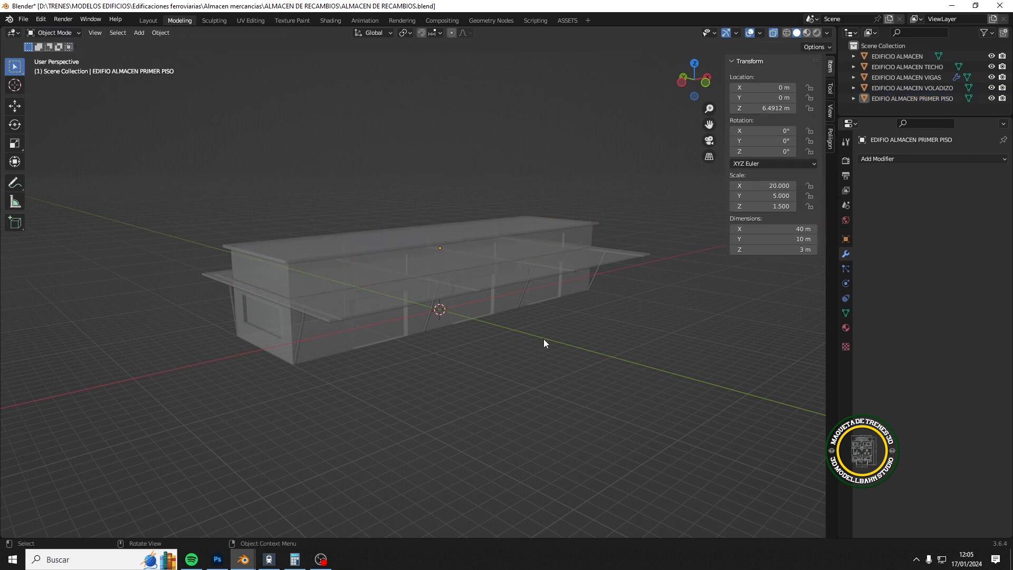
key(shift+a)
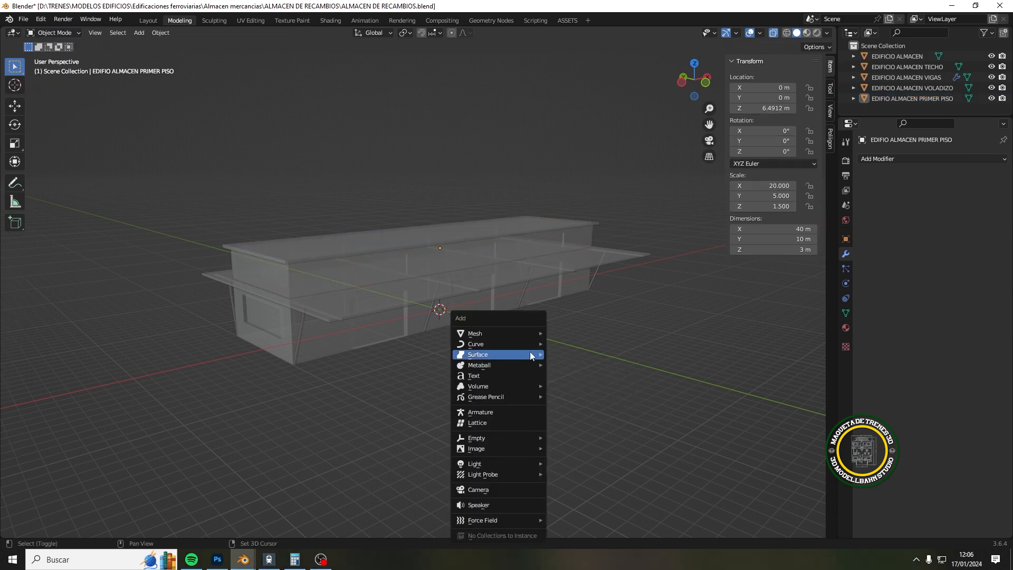
mouse_move(530, 334)
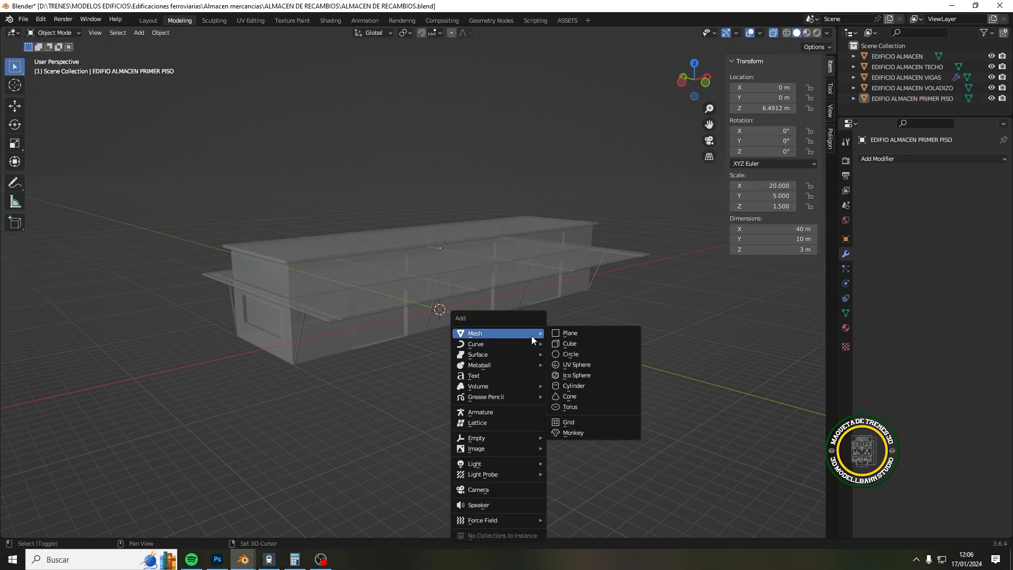
click(569, 343)
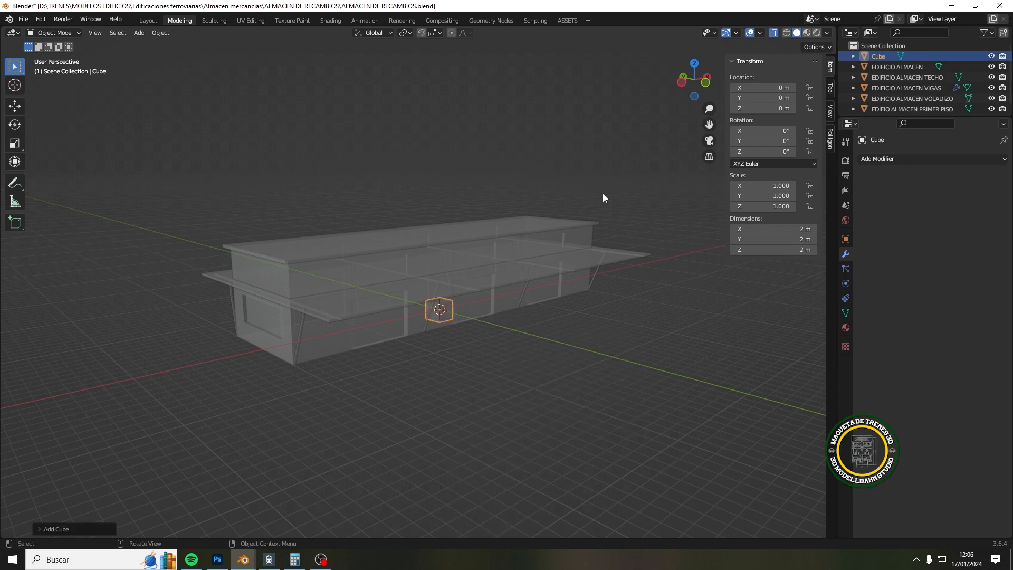
Step: In front view, raise the cube to a Z location of about 4.39 m and scale it along Z to about 7.98 m high
key(KP_1)
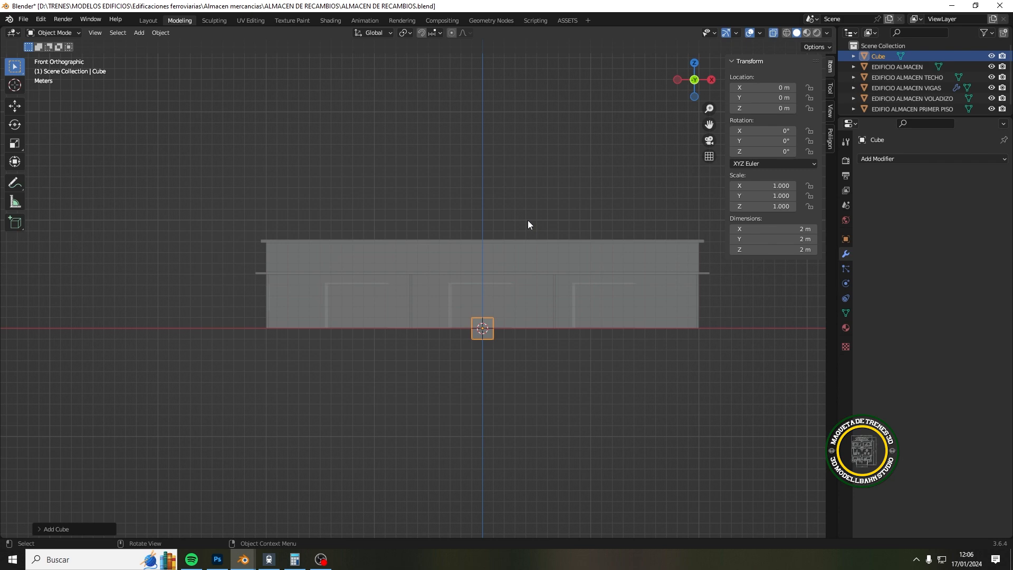
key(g)
key(z)
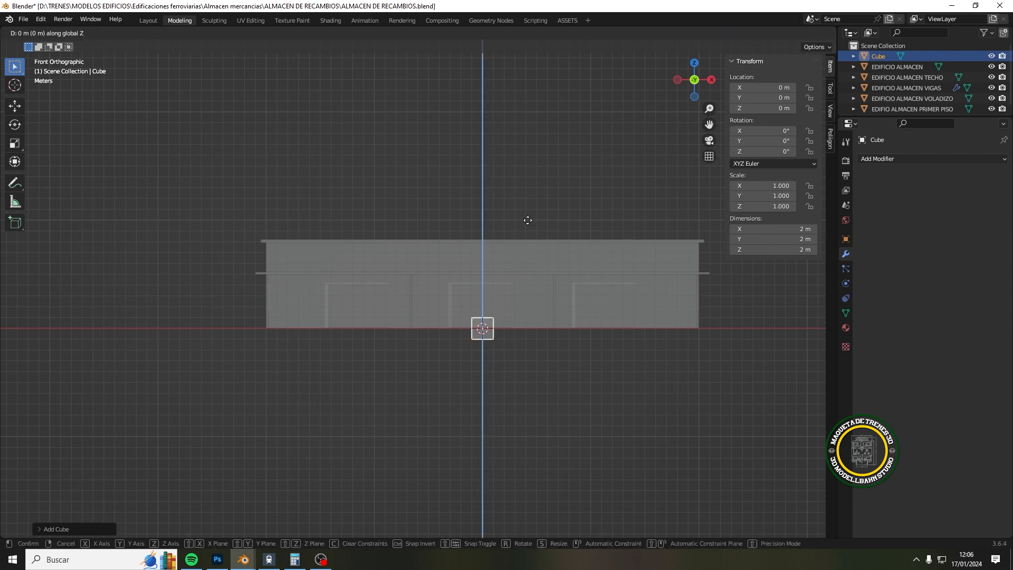
click(532, 172)
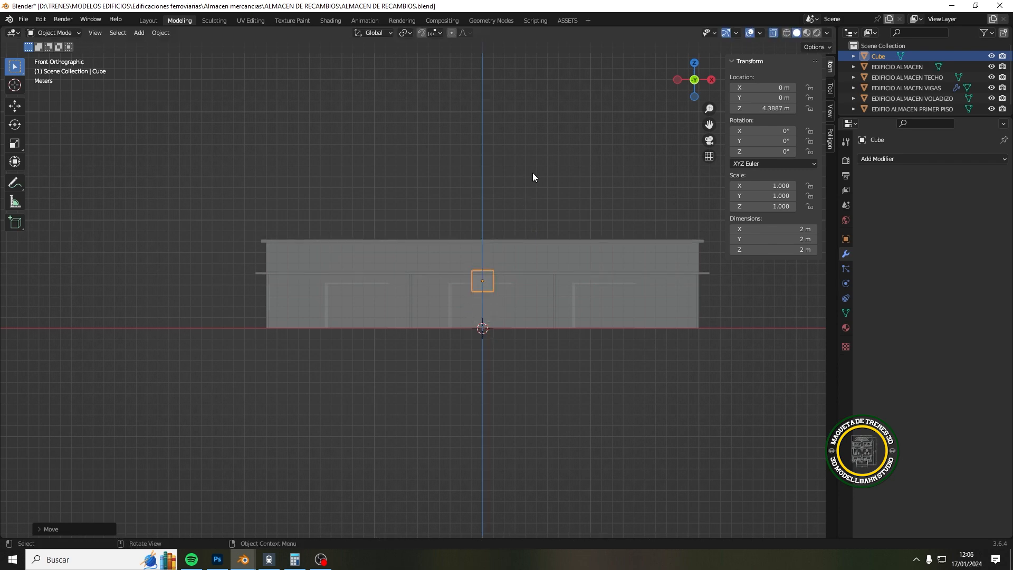
key(s)
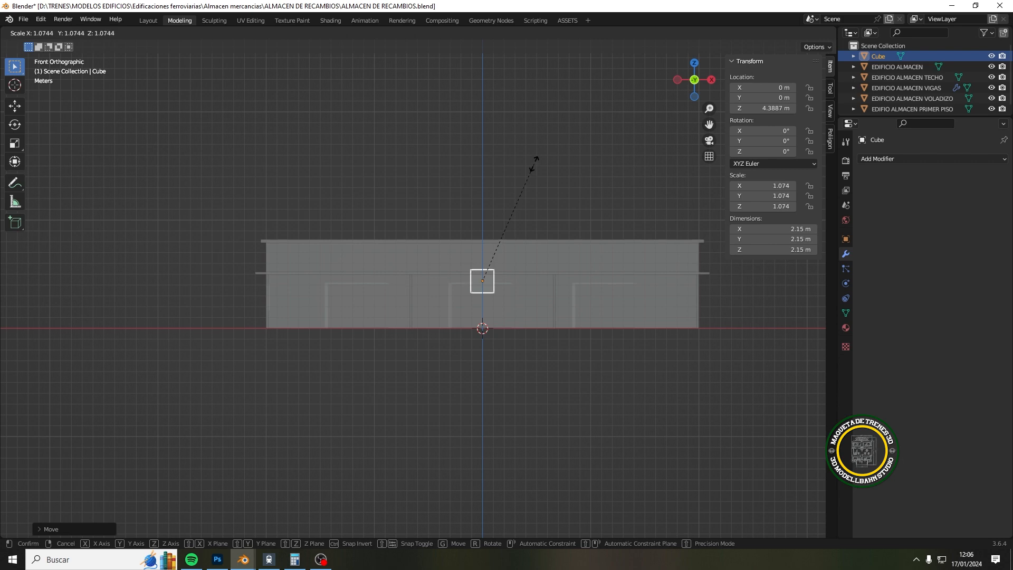
key(z)
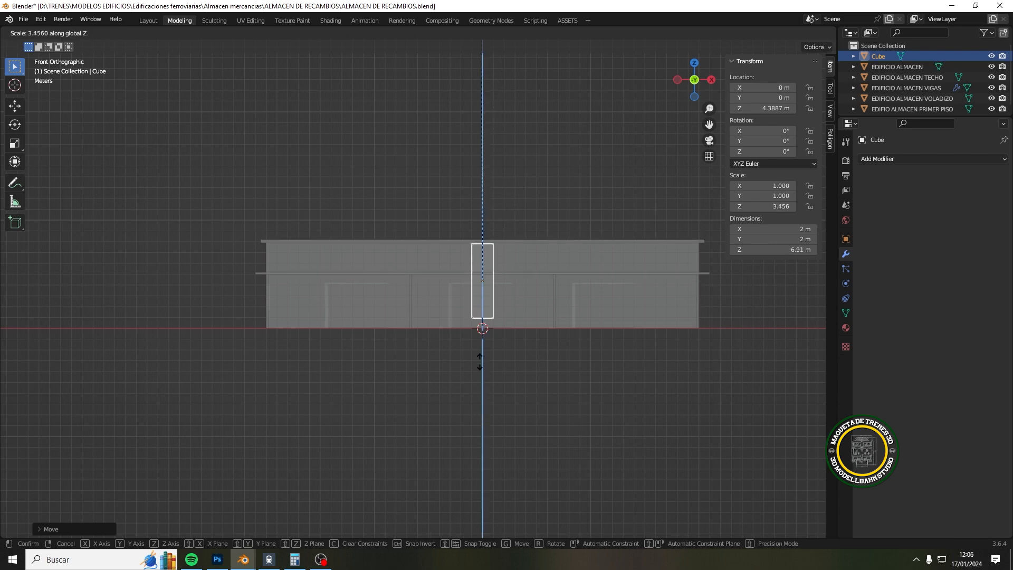
click(478, 303)
Step: Lower the tall cube along Z to a location of about 4.01 m so it stands on the ground under the roof
middle_drag(478, 303, 546, 309)
scroll(521, 295, up, 5)
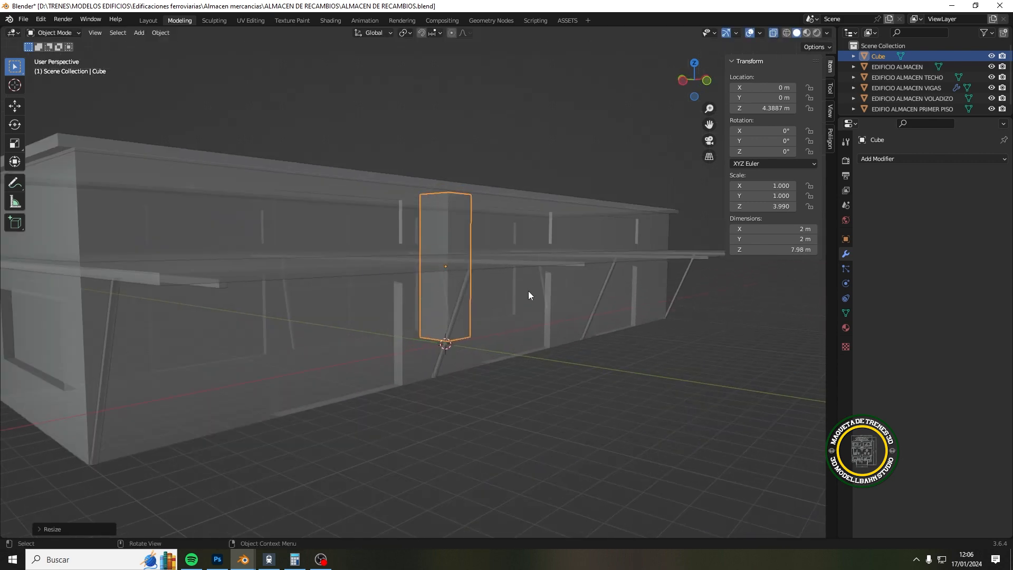
key(KP_1)
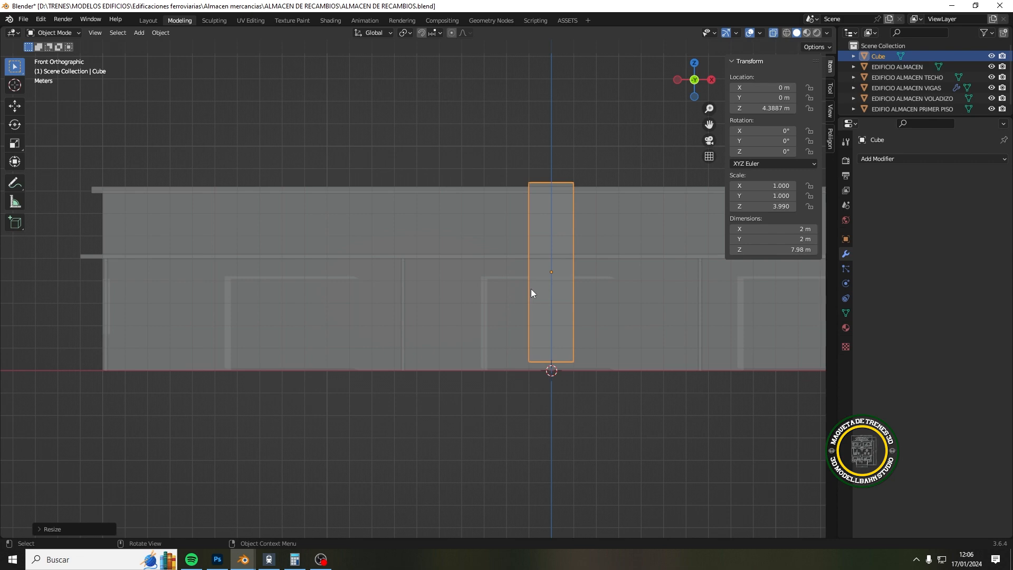
key(g)
key(z)
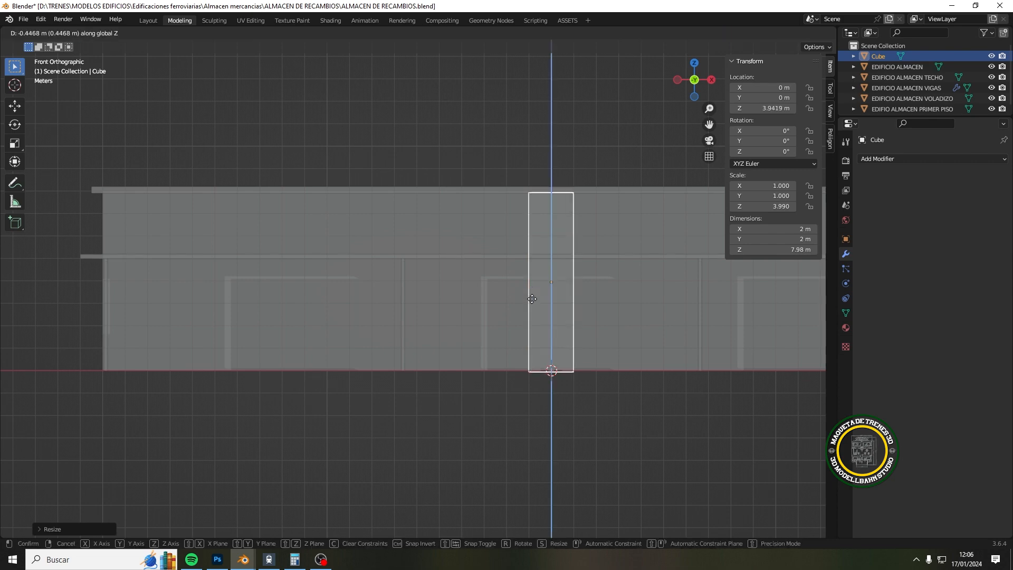
click(531, 297)
scroll(532, 297, down, 3)
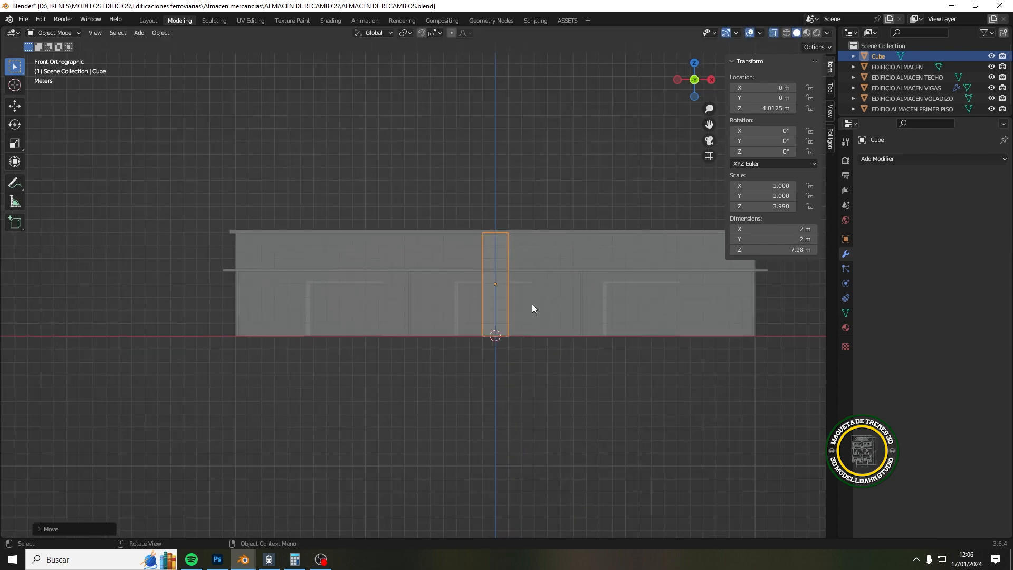
Step: In right view, scale the tall cube along Y to about 10.4 m so it spans slightly beyond the building's depth
middle_drag(532, 304, 578, 335)
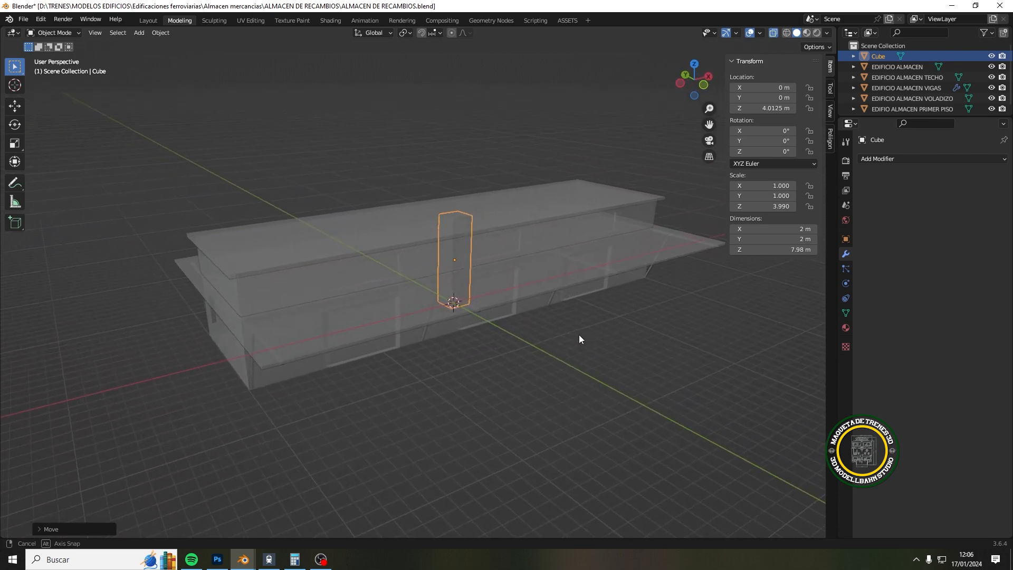
middle_drag(578, 334, 579, 334)
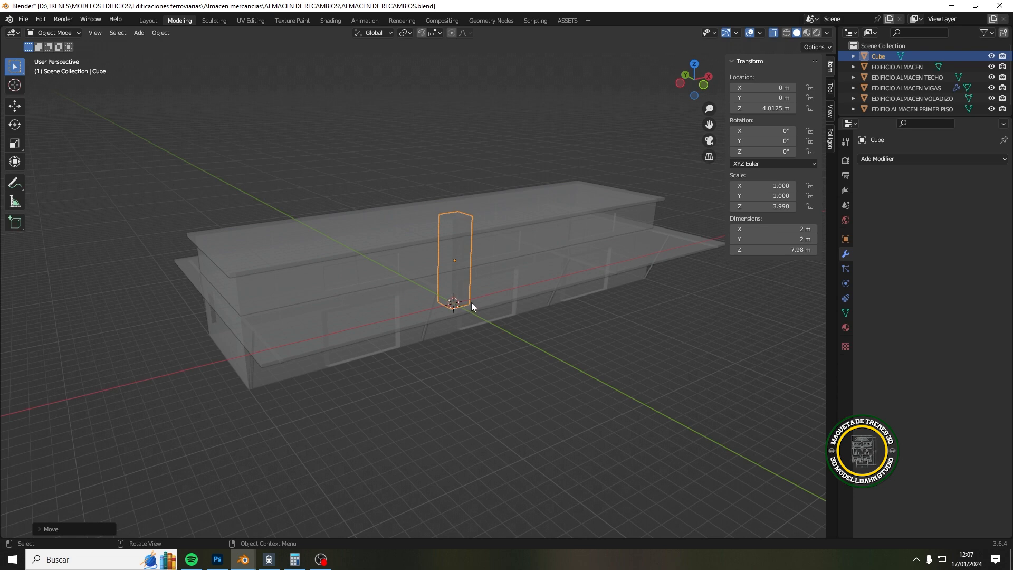
middle_drag(483, 306, 569, 274)
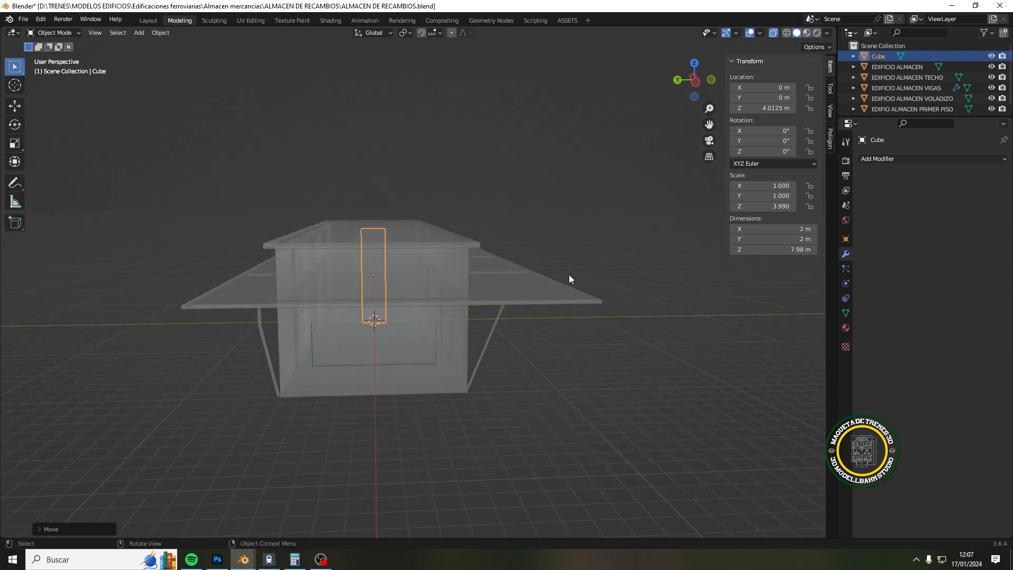
key(KP_3)
scroll(535, 275, up, 3)
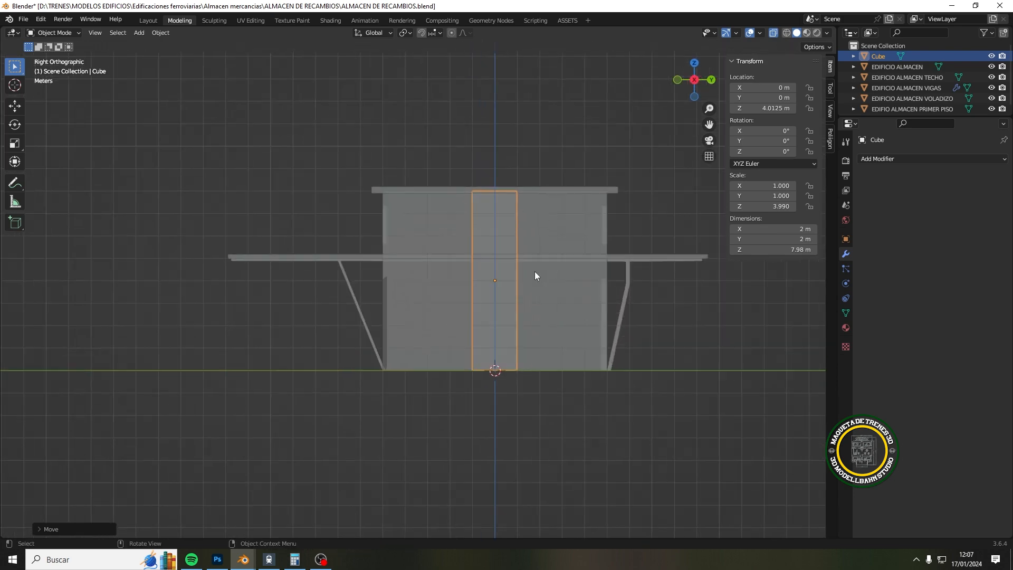
key(s)
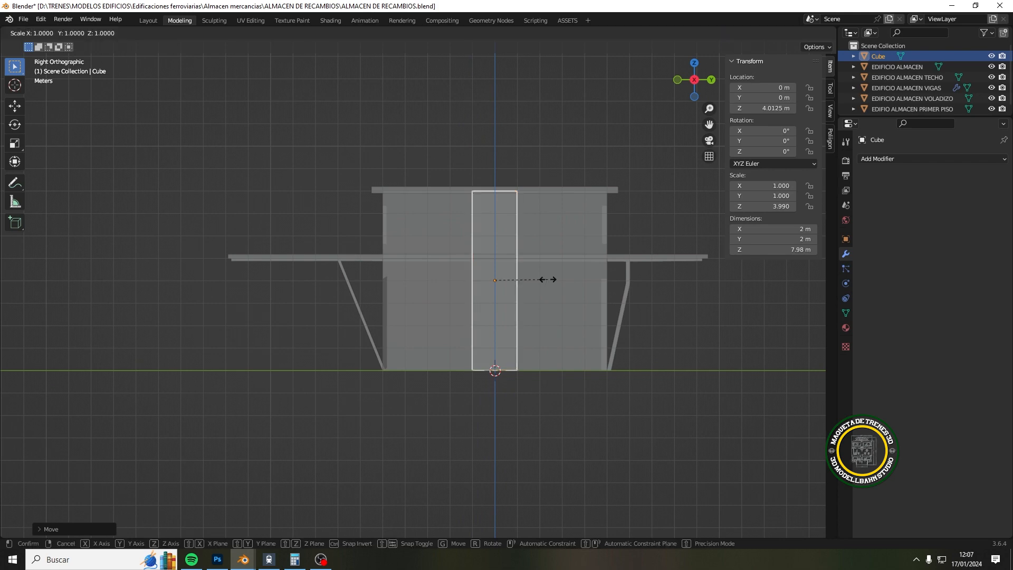
key(y)
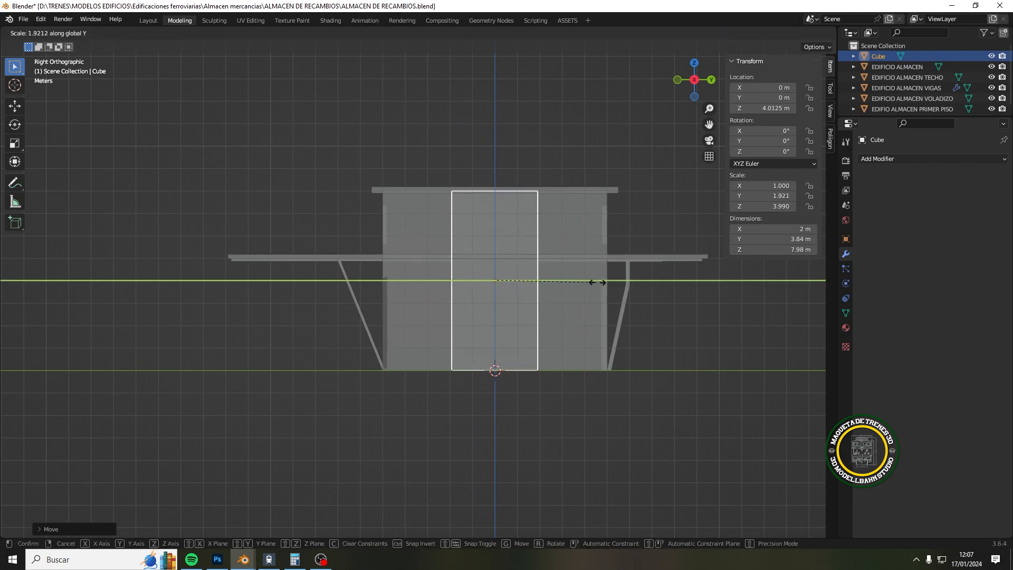
click(770, 279)
Step: Move the tall block along X to a location of about -16.97 m, near the end of the building
middle_drag(582, 303, 546, 370)
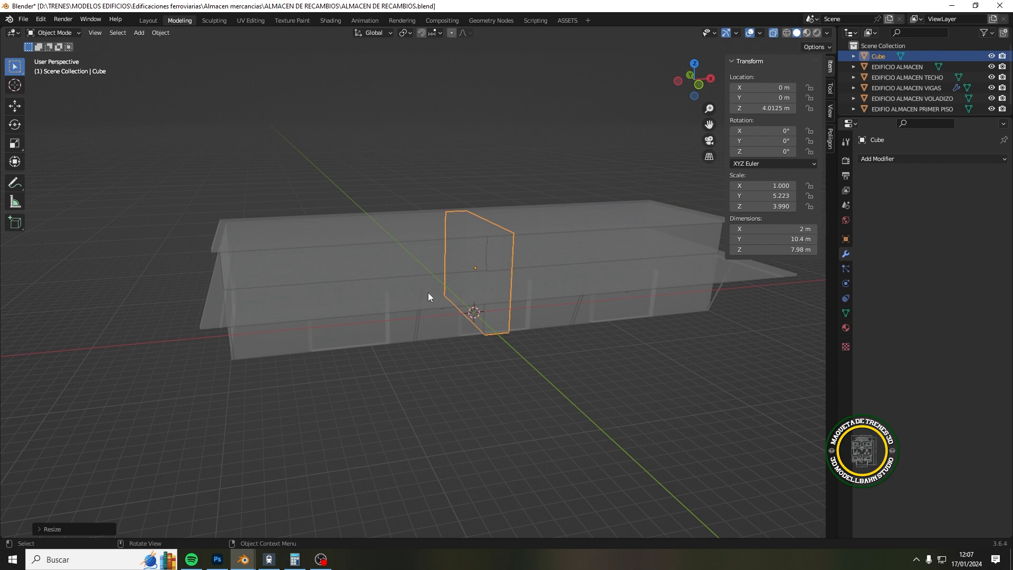
mouse_move(428, 296)
middle_down()
mouse_move(450, 300)
mouse_move(461, 287)
mouse_move(434, 286)
middle_up()
key(g)
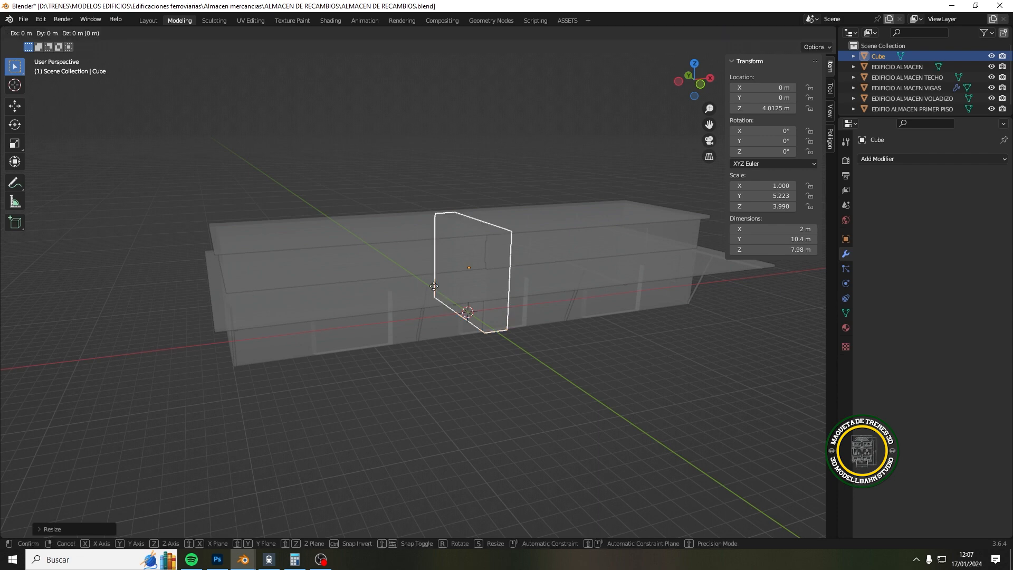
key(x)
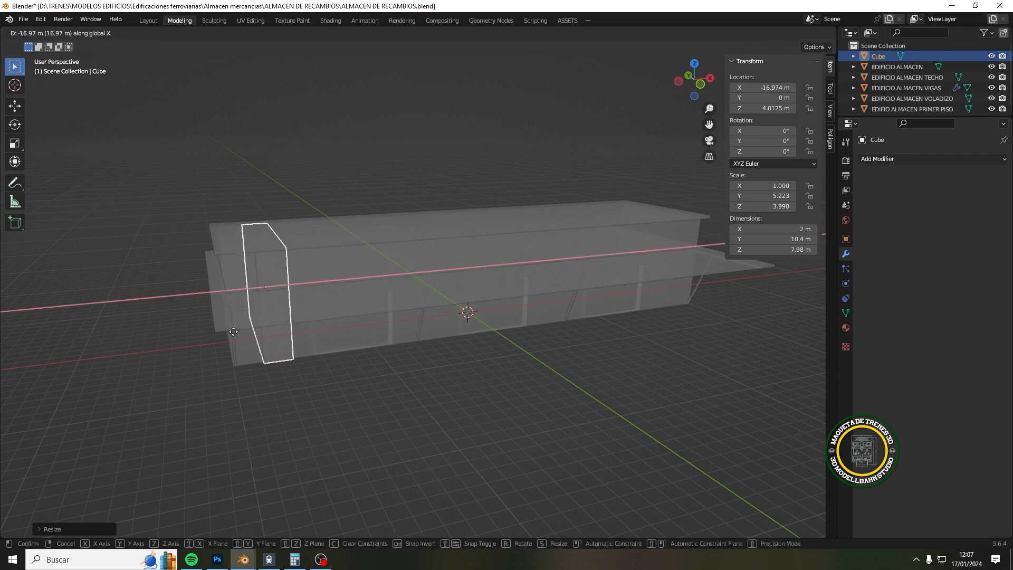
click(247, 331)
Step: Add an Array modifier to the tall block with a count of 3
mouse_move(249, 332)
middle_down()
mouse_move(297, 307)
mouse_move(307, 321)
mouse_move(353, 314)
mouse_move(228, 337)
mouse_move(256, 340)
middle_up()
click(870, 163)
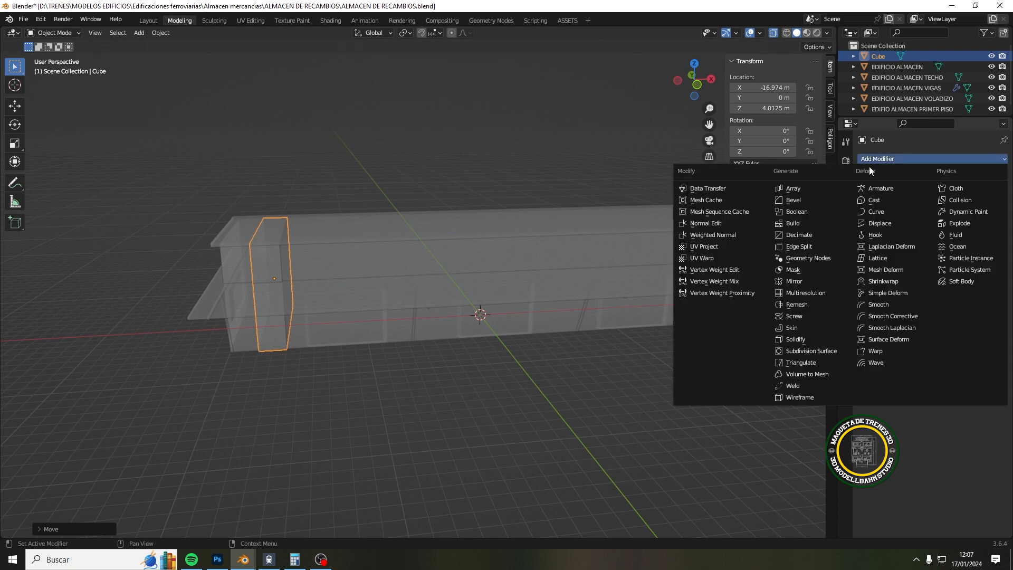
click(812, 190)
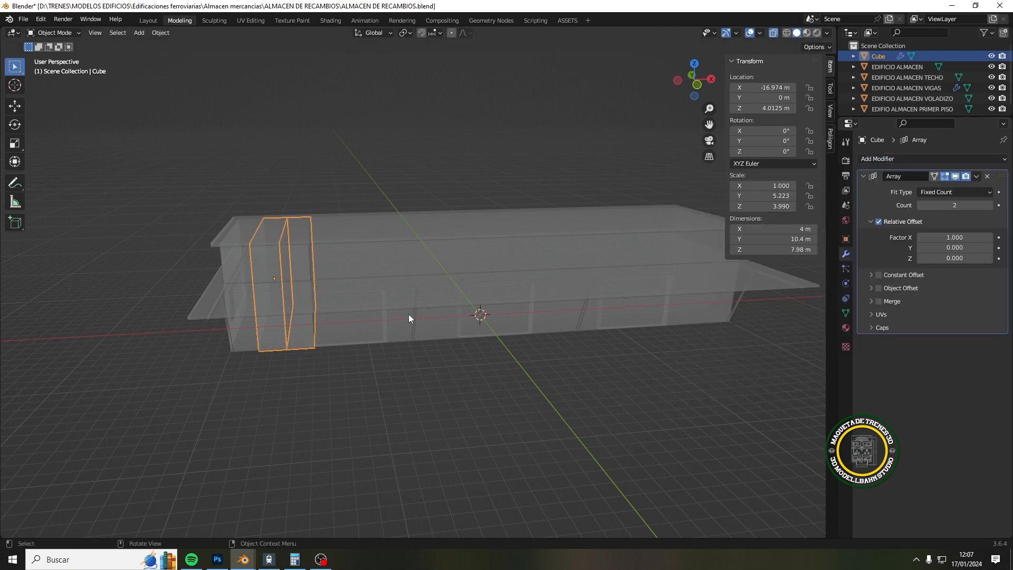
click(949, 206)
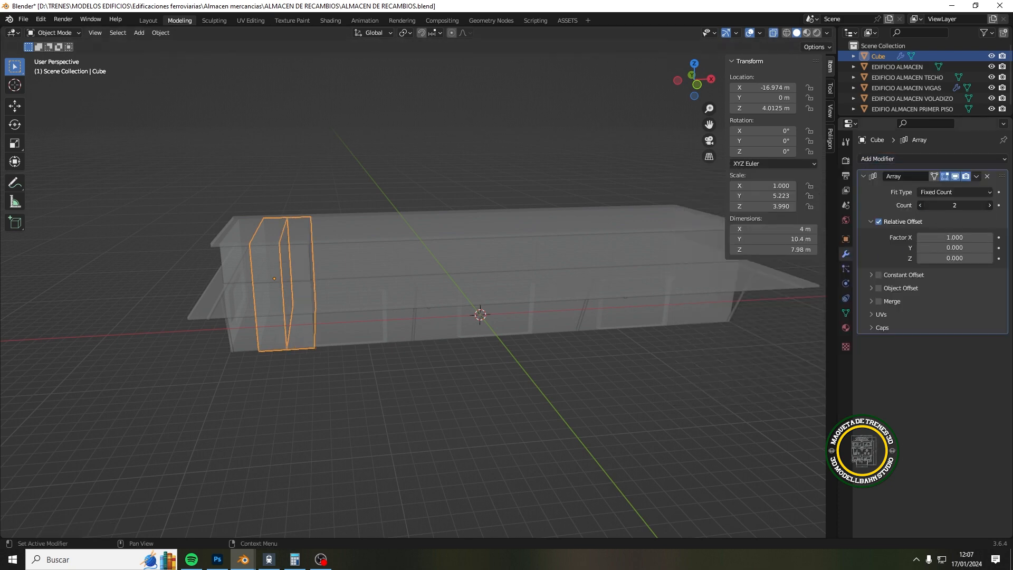
text(3)
key(Return)
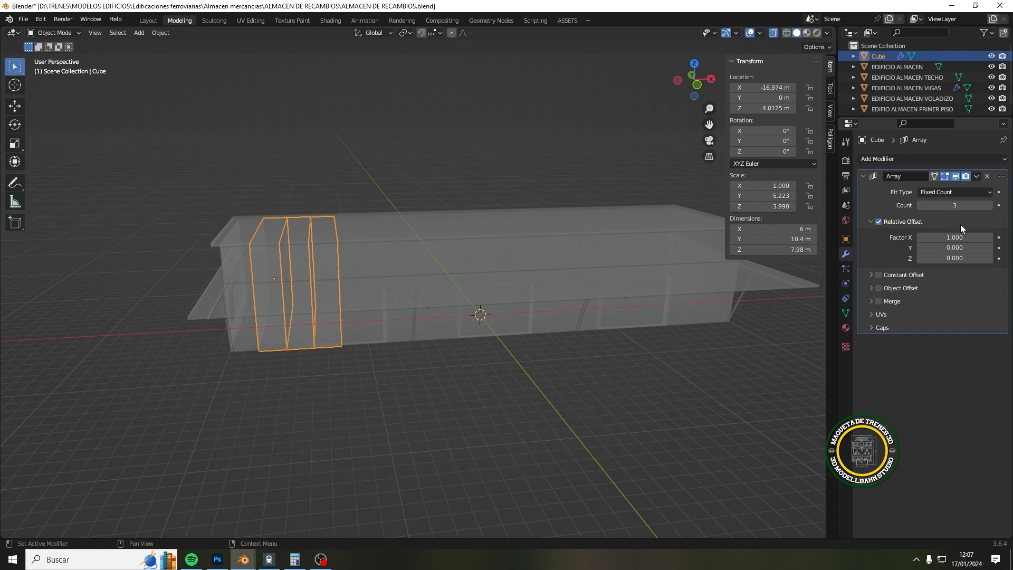
Step: In front view, space the array copies with a relative X offset of 5.9 and raise the count to 4
drag(954, 237, 1010, 237)
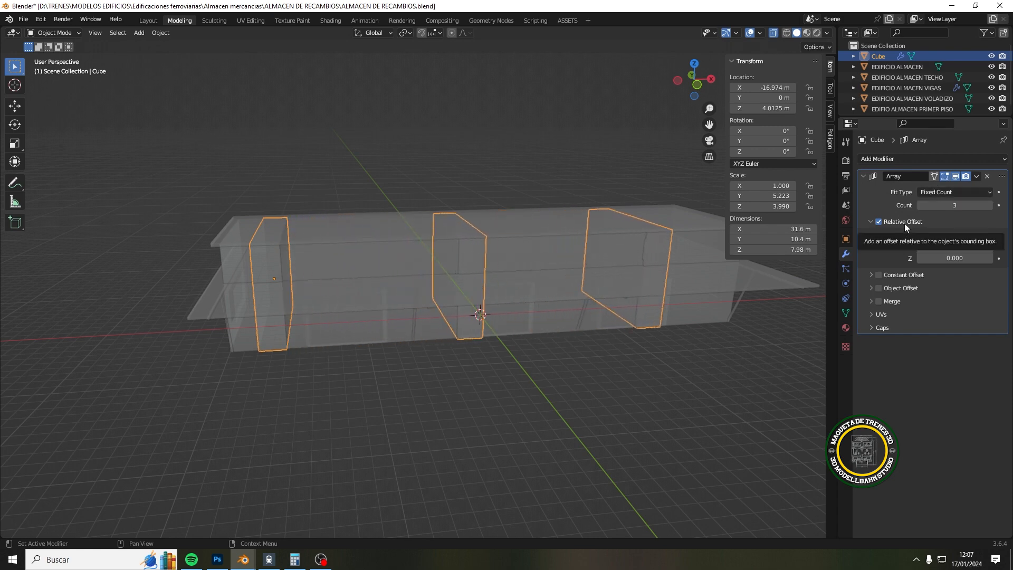
click(739, 364)
key(KP_1)
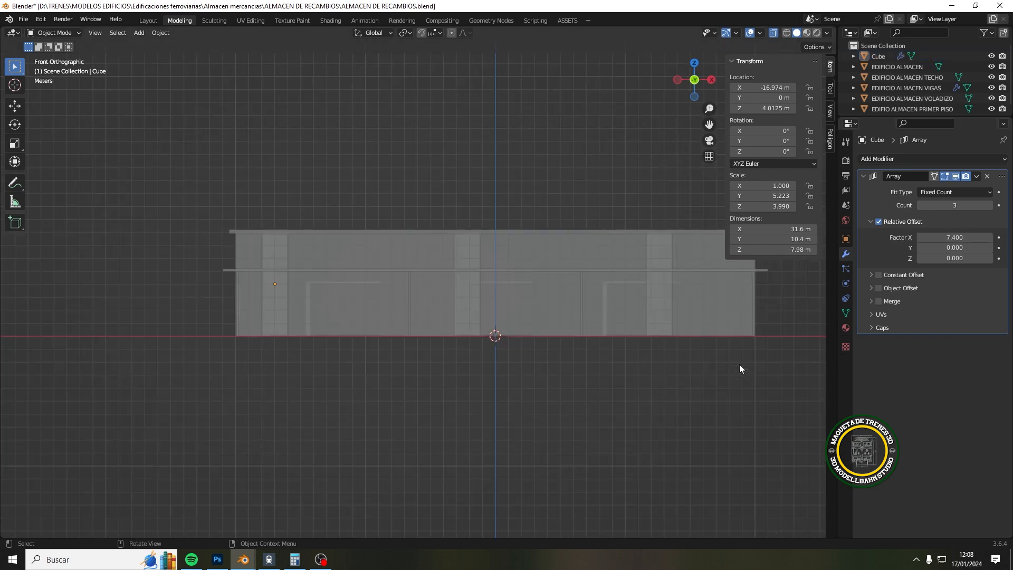
drag(926, 237, 893, 237)
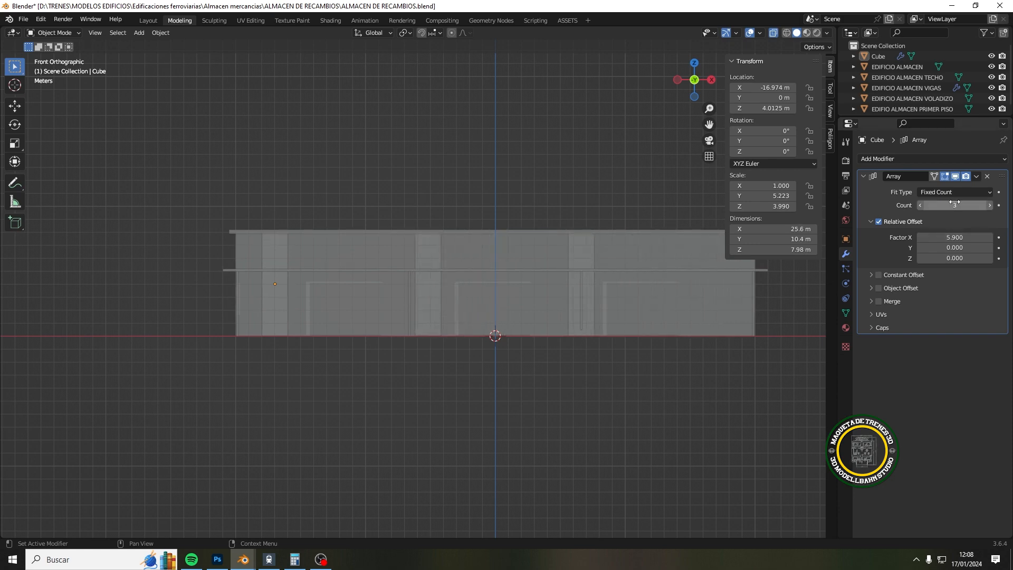
drag(956, 205, 965, 204)
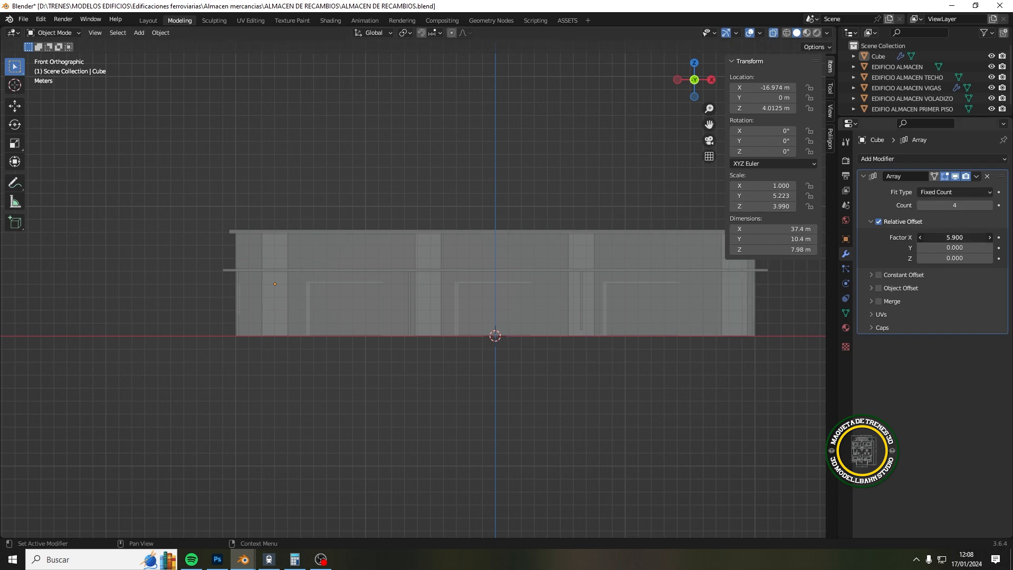
Step: Fine-tune the array's relative X offset to 5.675 so the copies sit between the ground-floor openings
drag(956, 237, 956, 237)
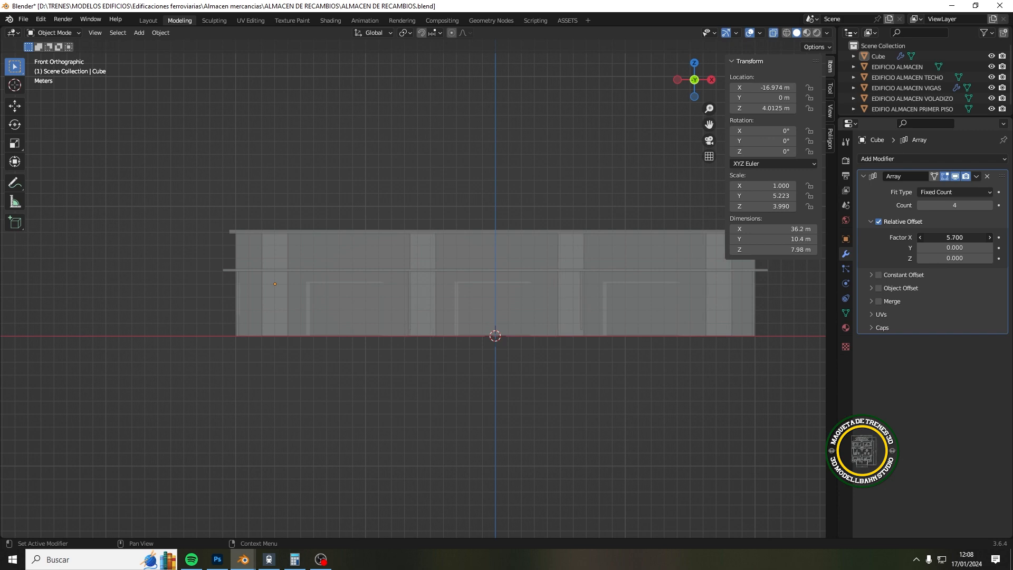
drag(955, 237, 973, 235)
double_click(970, 236)
text(5.6)
key(Return)
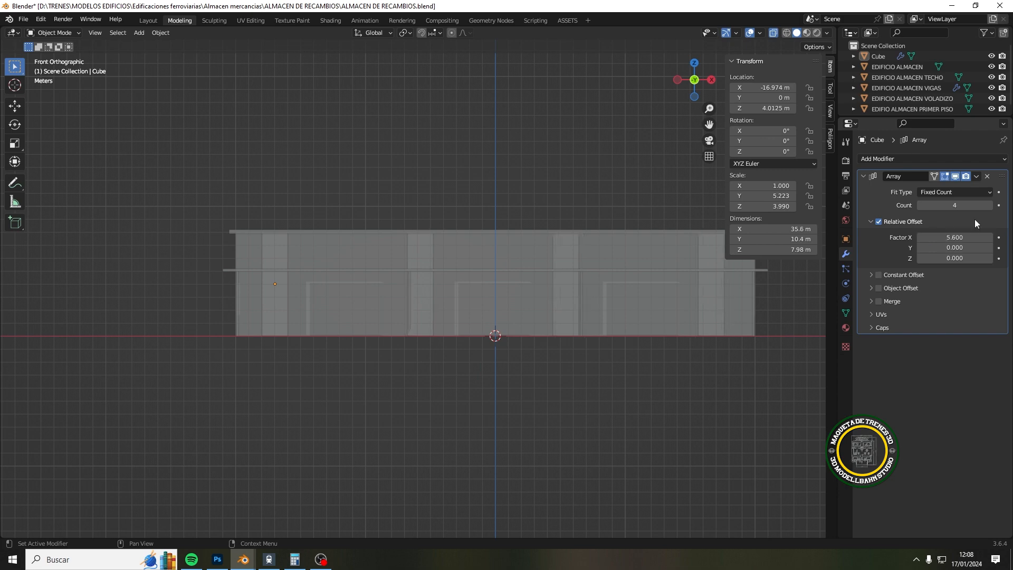
double_click(968, 236)
key(Return)
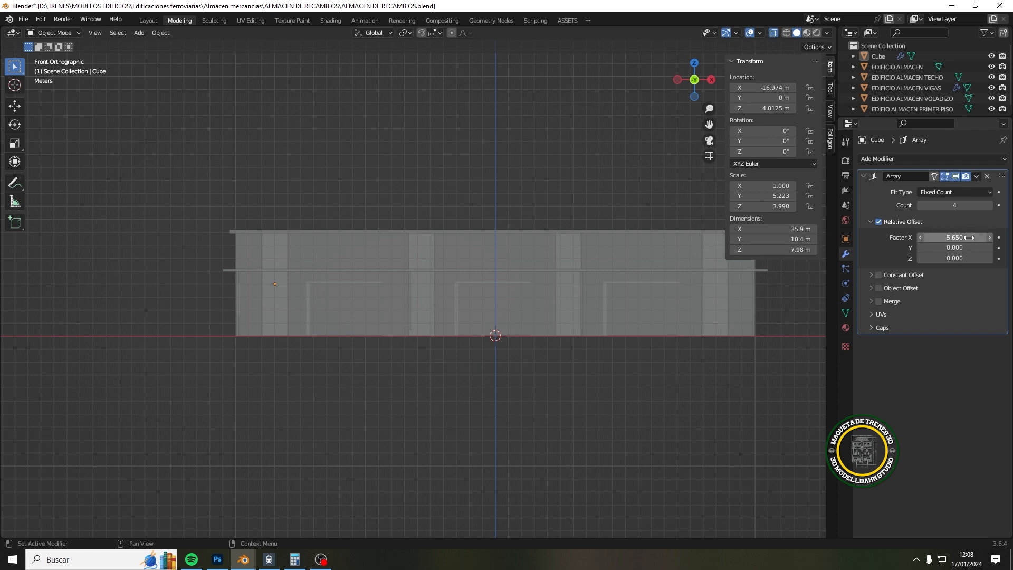
double_click(968, 237)
key(Return)
Step: Turn off X-Ray display and examine how the arrayed blocks project from the walls on the building's different sides
middle_drag(533, 363, 583, 346)
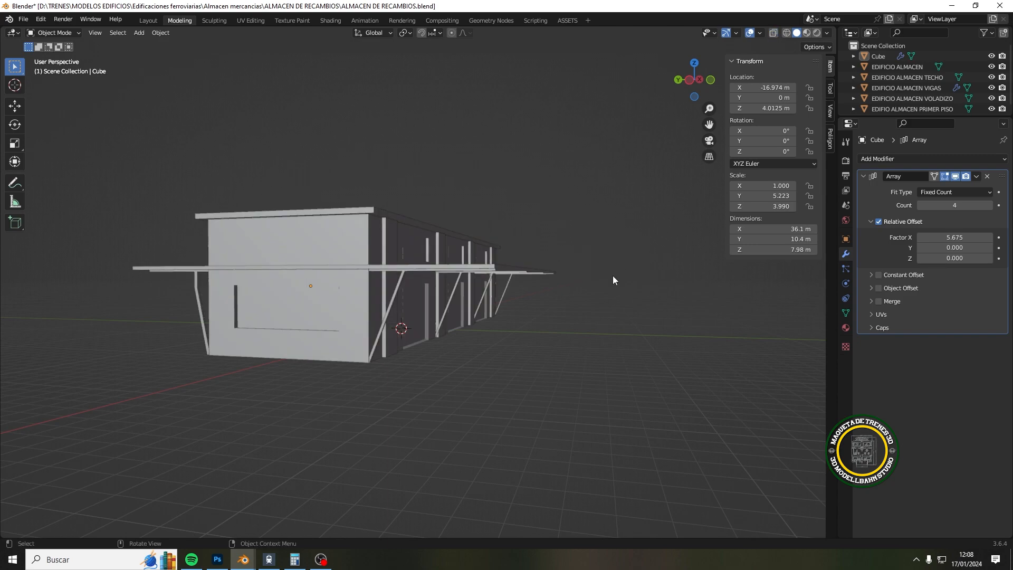
middle_drag(613, 280, 580, 303)
middle_drag(433, 307, 293, 321)
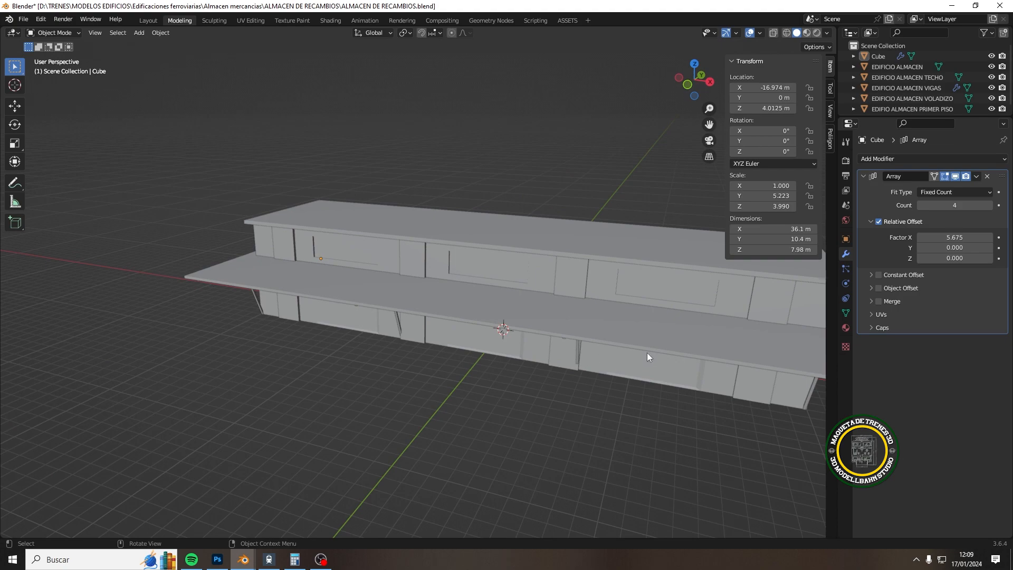
middle_drag(647, 354, 493, 349)
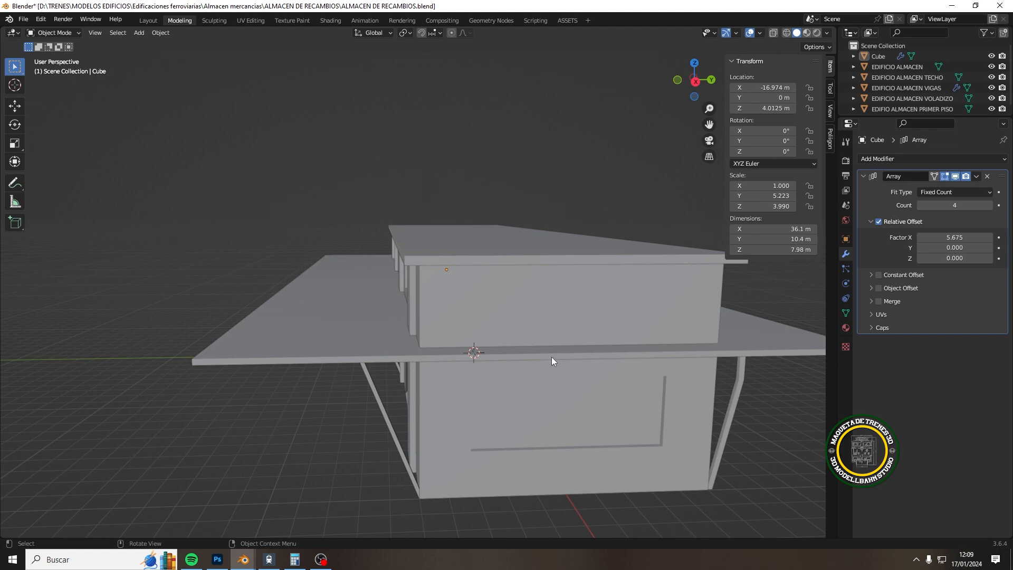
middle_drag(552, 356, 358, 353)
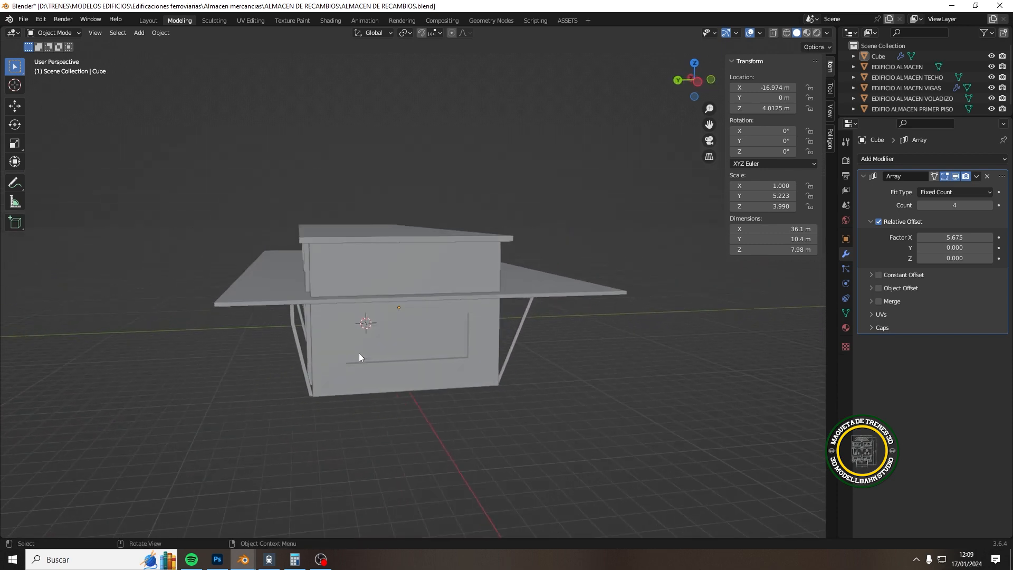
Step: Save the Blender file and export the model as glTF 2.0, overwriting ALMACEN DE RECAMBIOS.glb
click(24, 19)
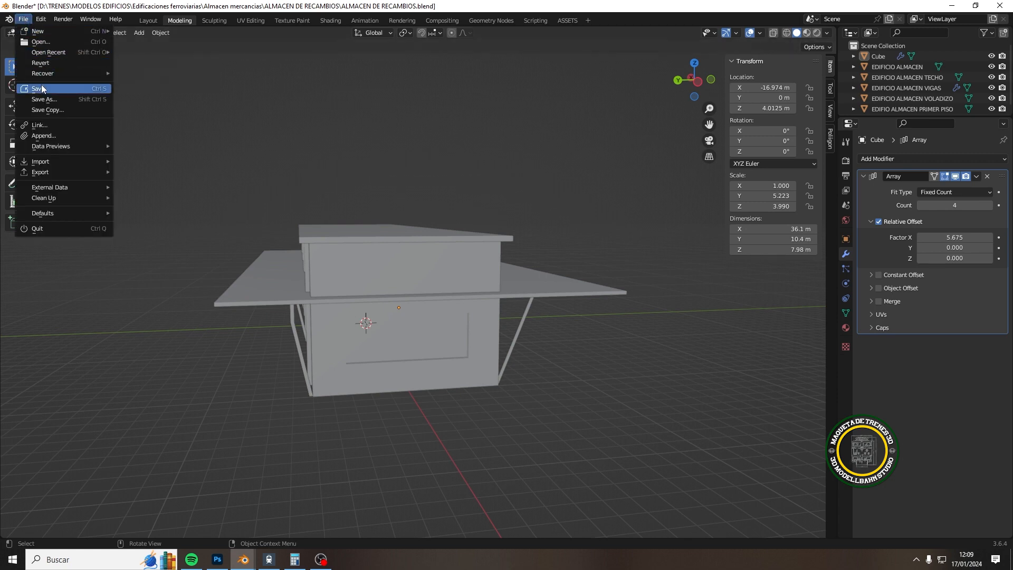
click(41, 88)
click(24, 19)
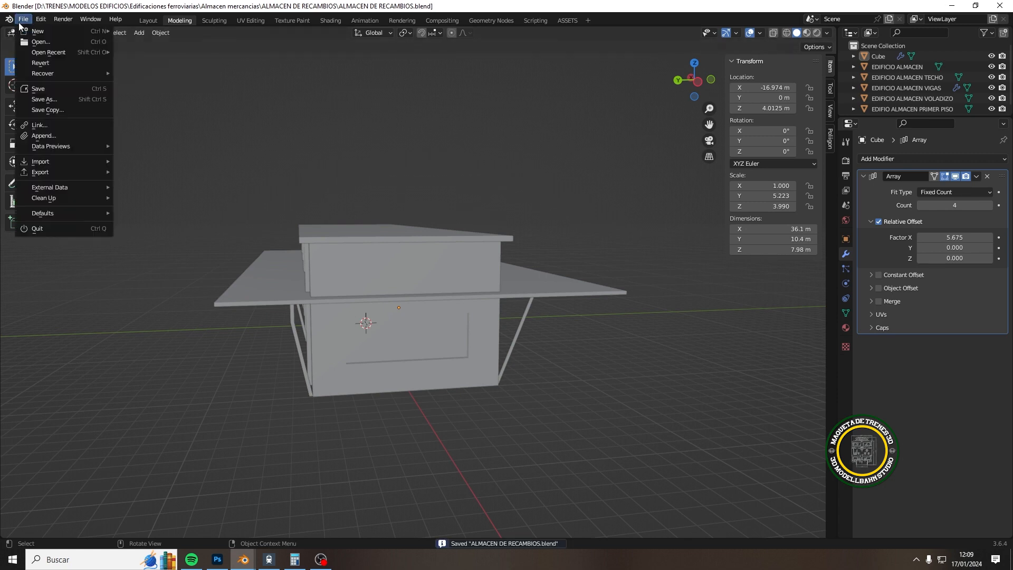
mouse_move(53, 170)
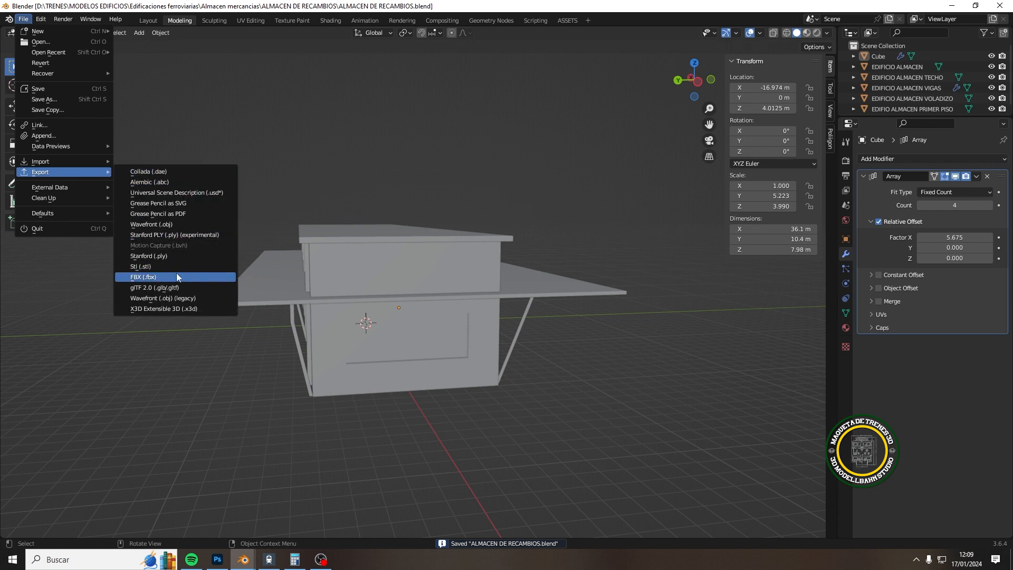
click(176, 288)
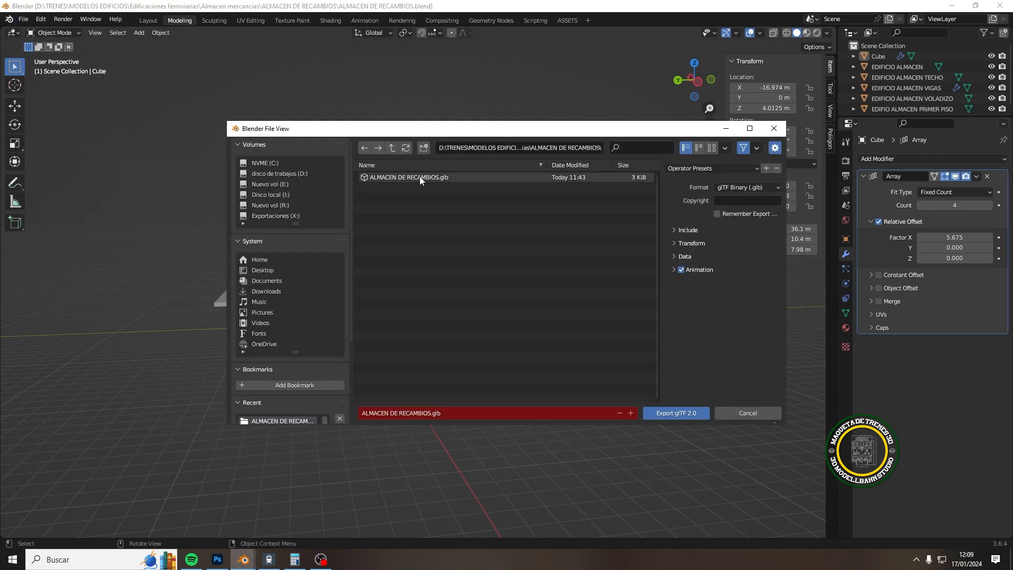
double_click(420, 179)
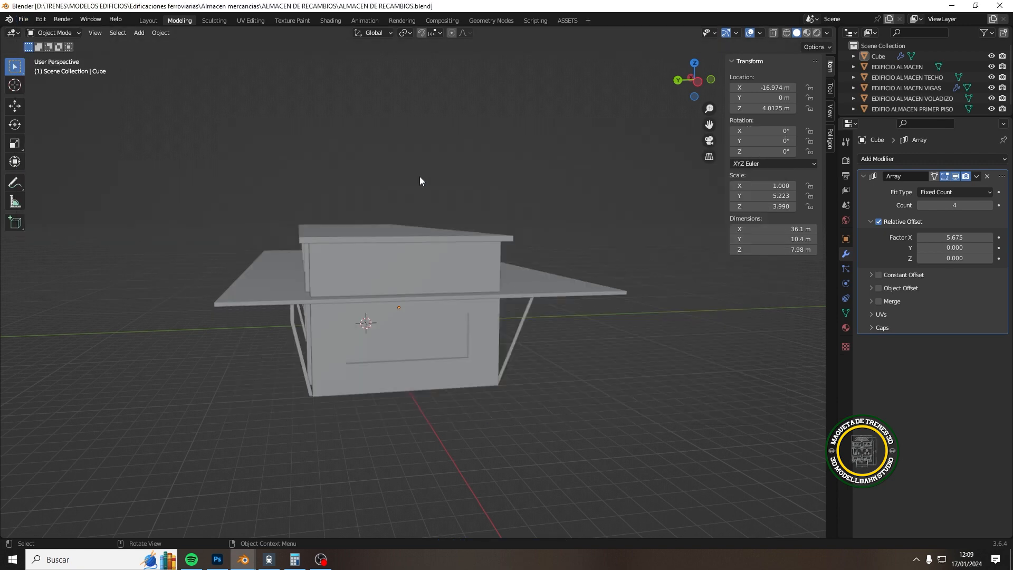
Step: Switch to 3D Train Studio and open the flat-roofed warehouse model from My 3D models in the catalog for editing
click(275, 561)
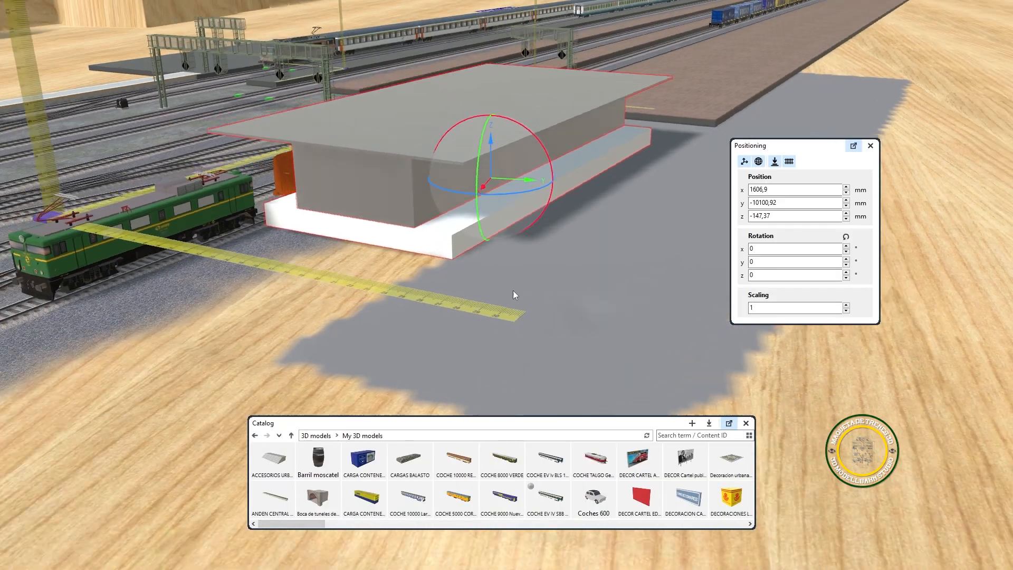
right_drag(513, 291, 787, 282)
scroll(718, 505, down, 8)
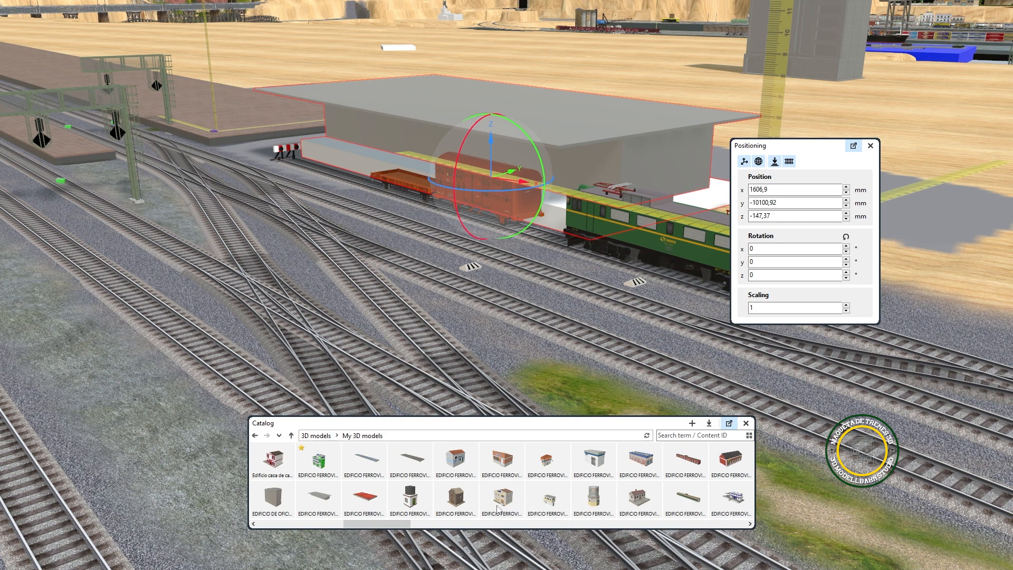
right_click(332, 501)
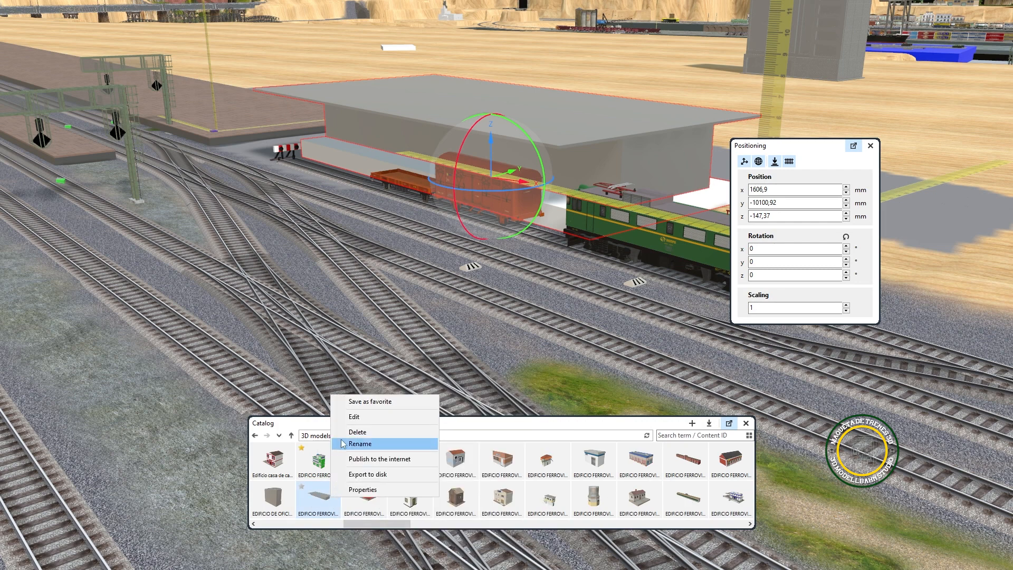
click(354, 417)
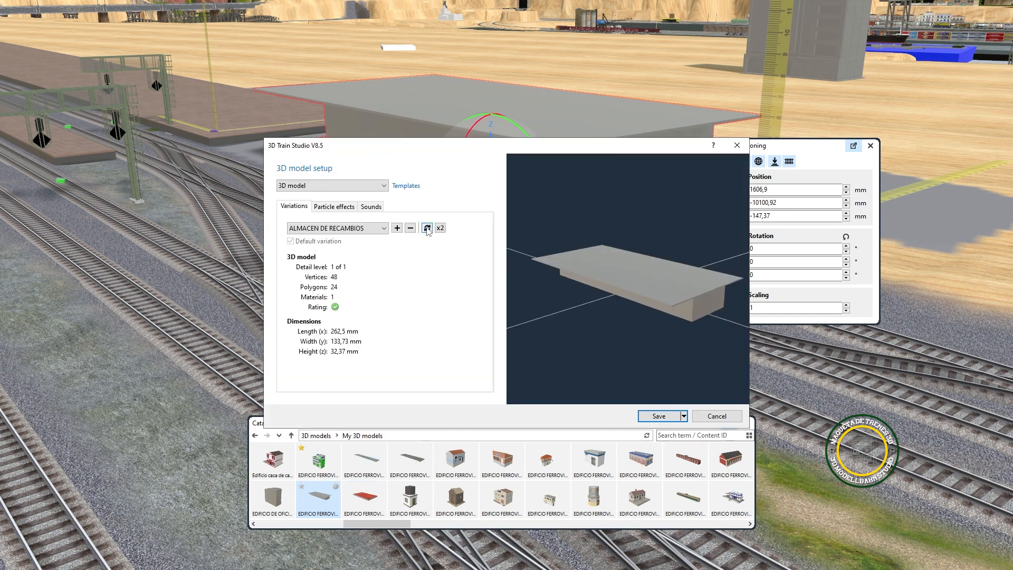
Step: Replace the warehouse's 3D model with the updated ALMACEN DE RECAMBIOS file and save the model setup
click(428, 228)
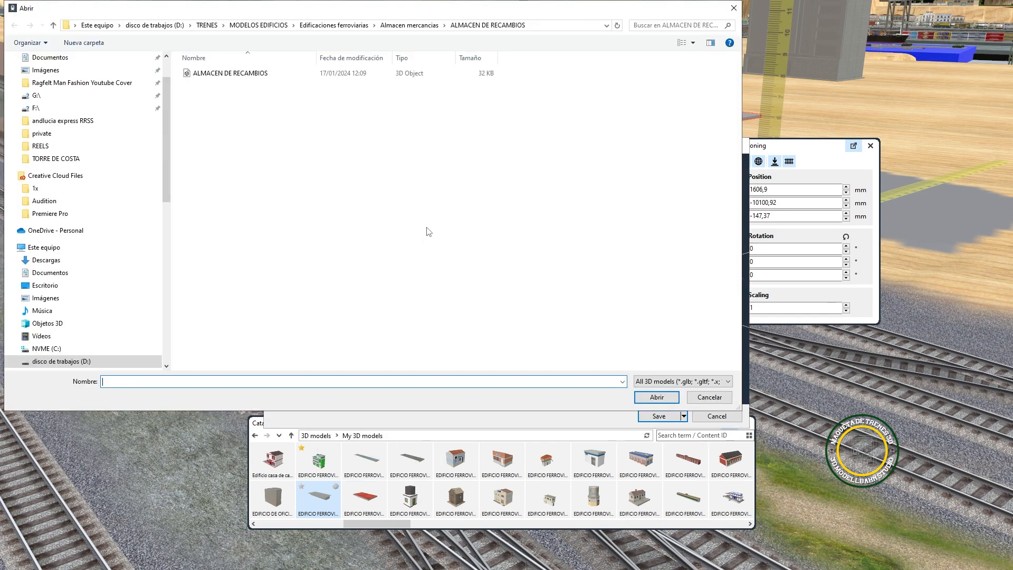
click(259, 75)
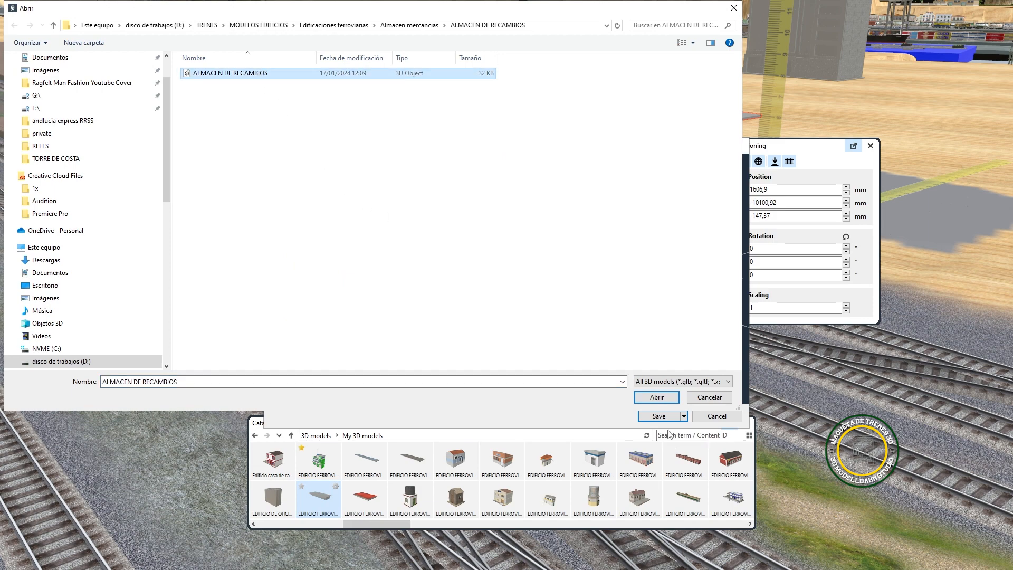
click(656, 397)
click(528, 332)
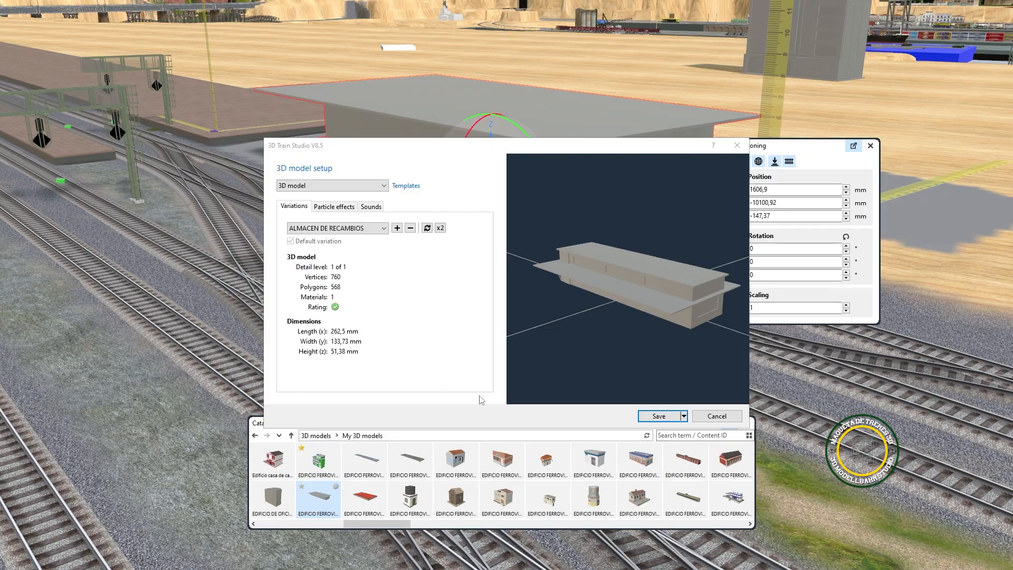
click(656, 416)
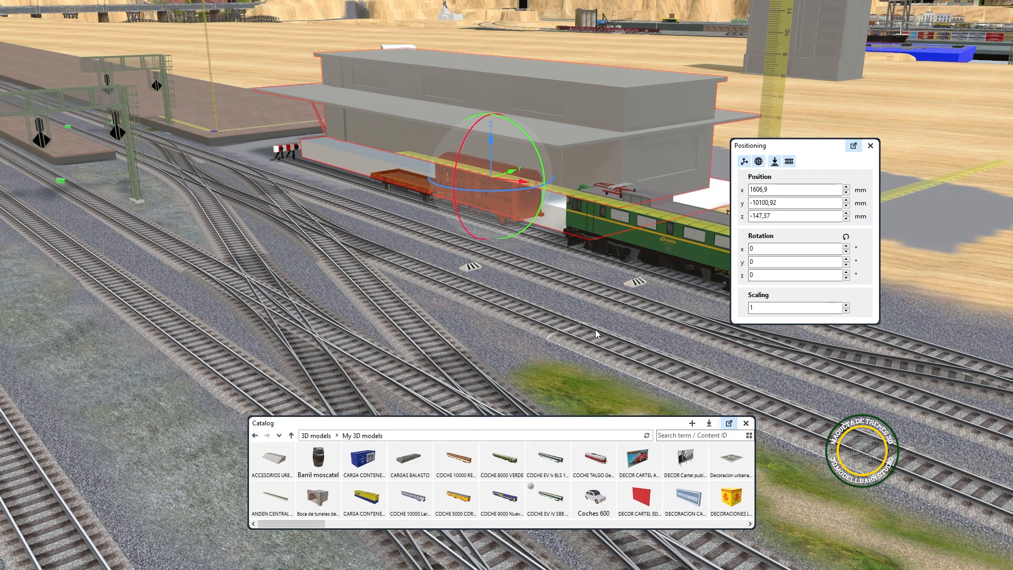
Step: Examine the updated warehouse in the layout from both ends and along the tracks
right_drag(595, 329, 995, 141)
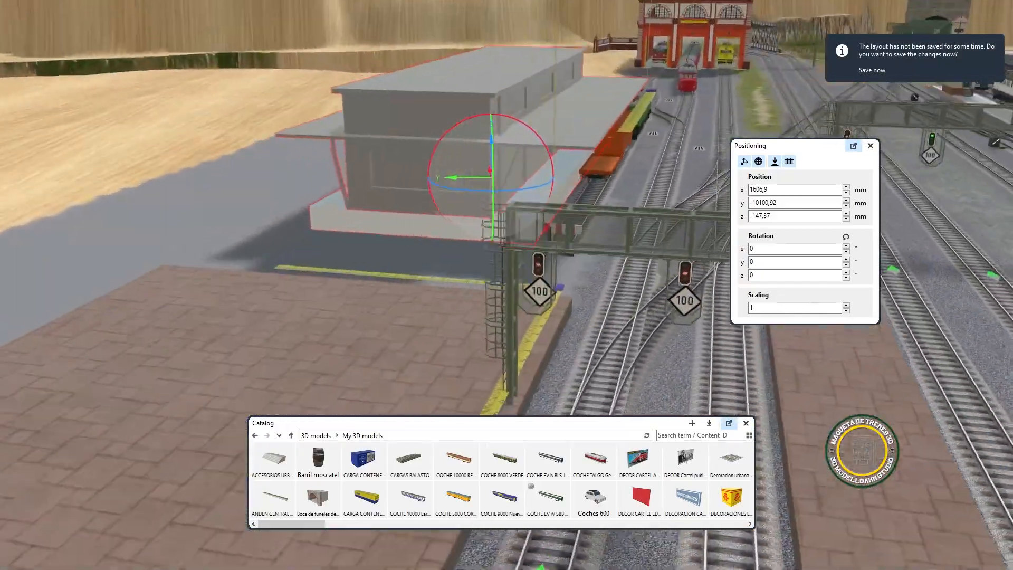
right_drag(1012, 253, 1011, 360)
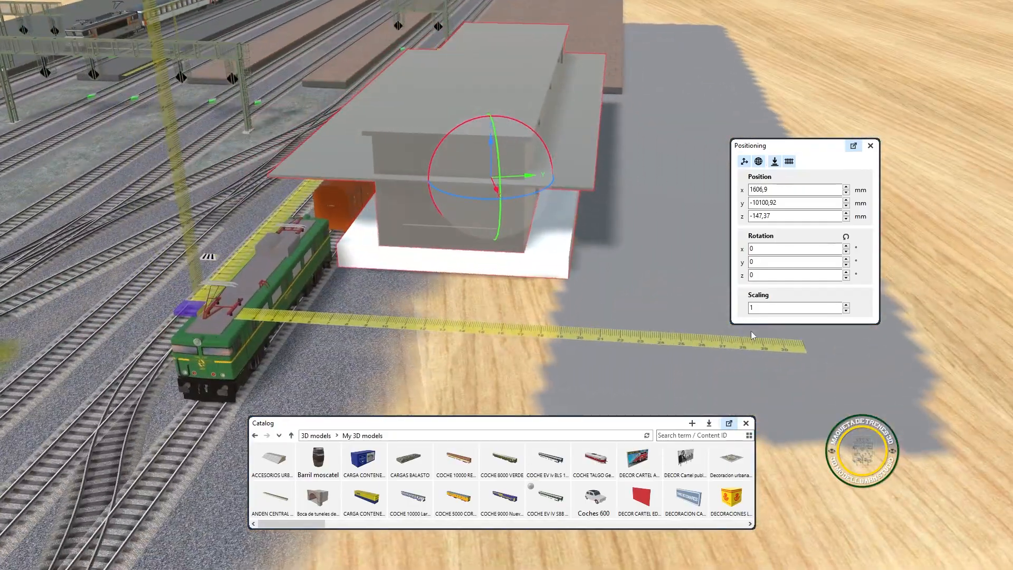
right_drag(751, 332, 635, 354)
scroll(666, 375, down, 2)
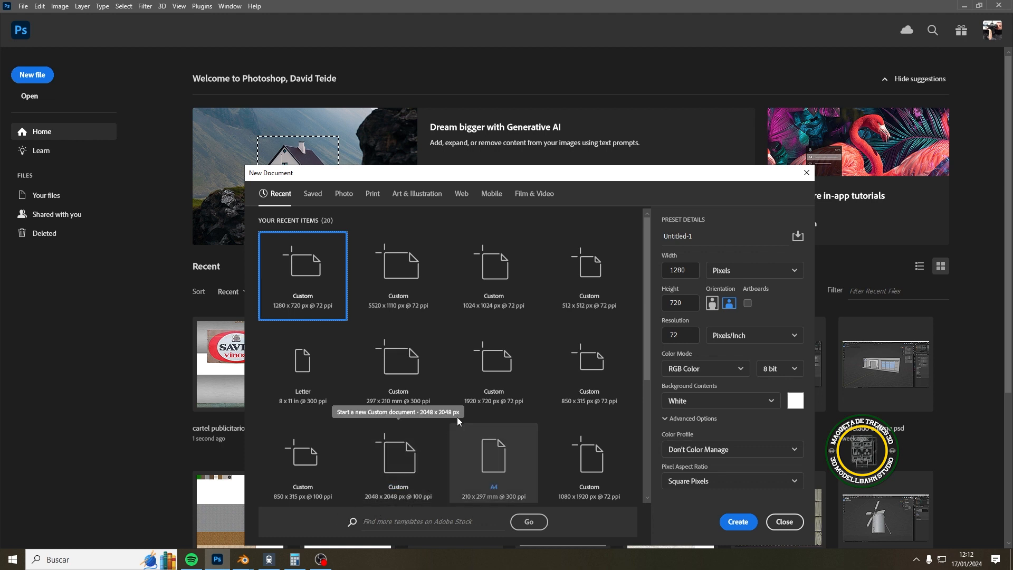
Step: Switch to Photoshop and create a new 1024 x 1024 px document at 72 ppi with a white background
click(503, 283)
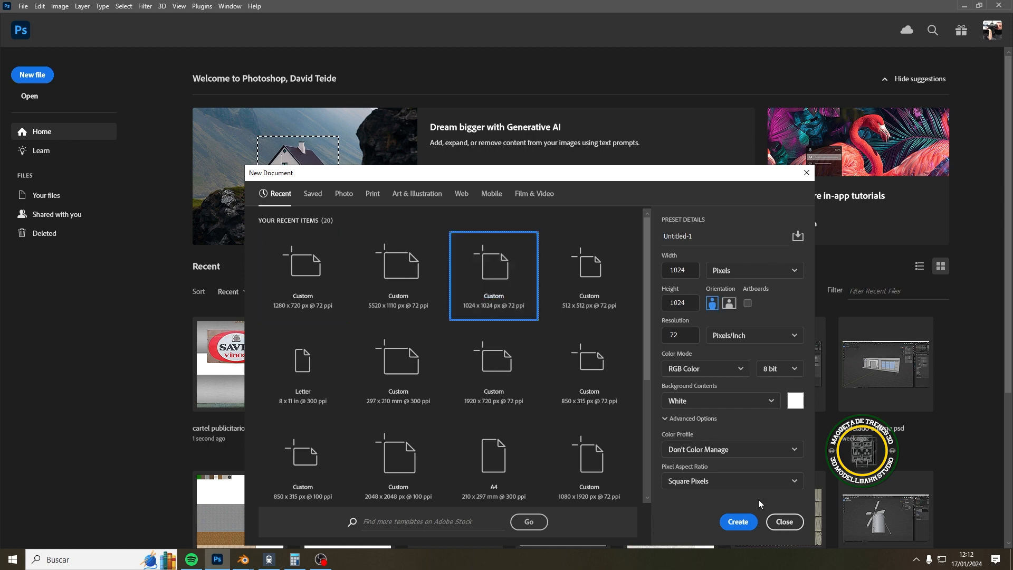
click(753, 521)
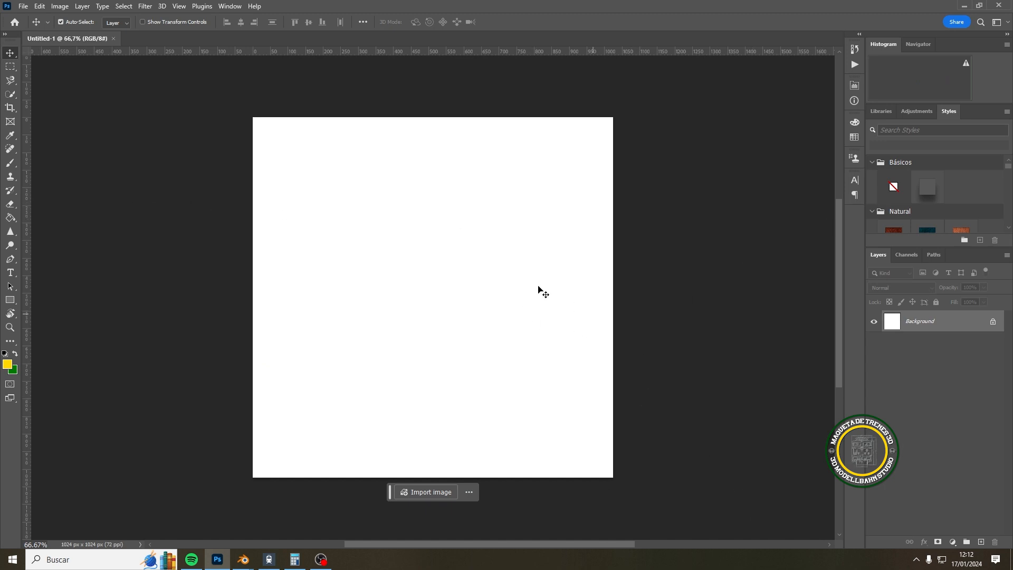
click(964, 6)
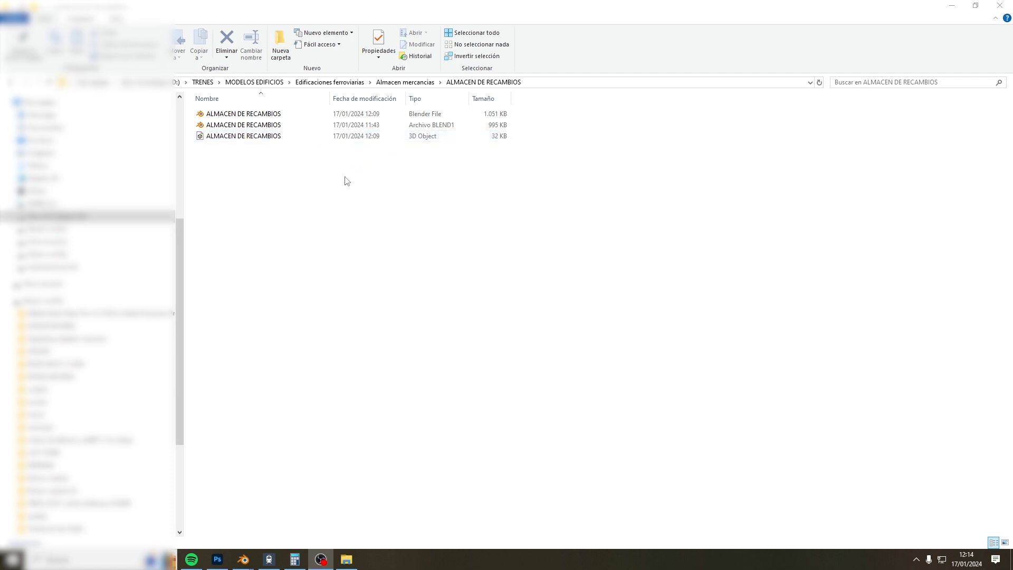
Step: Switch to File Explorer, create a folder named TEXTURAS inside the ALMACEN DE RECAMBIOS project folder, and open it
right_click(319, 239)
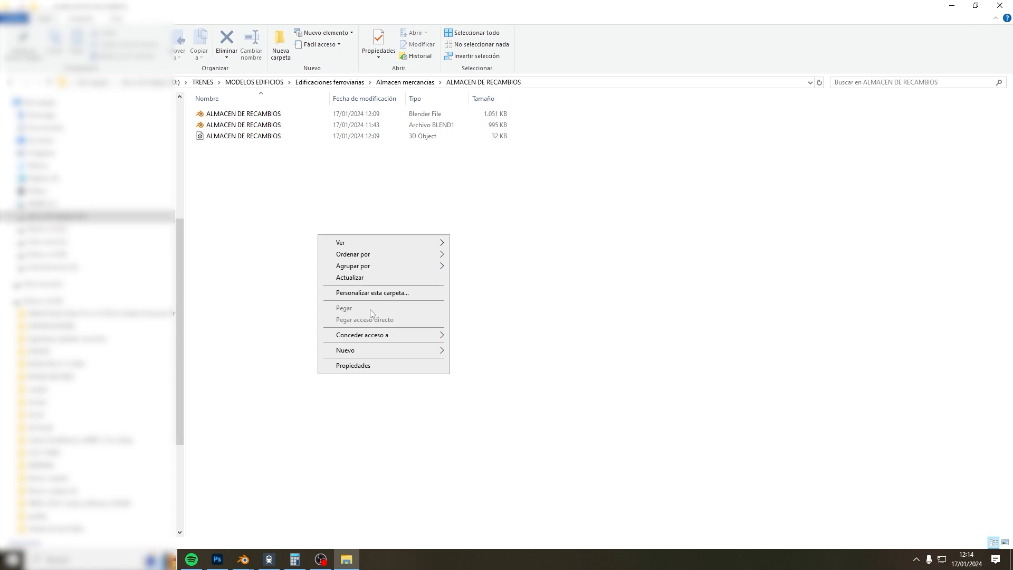
mouse_move(345, 349)
click(501, 354)
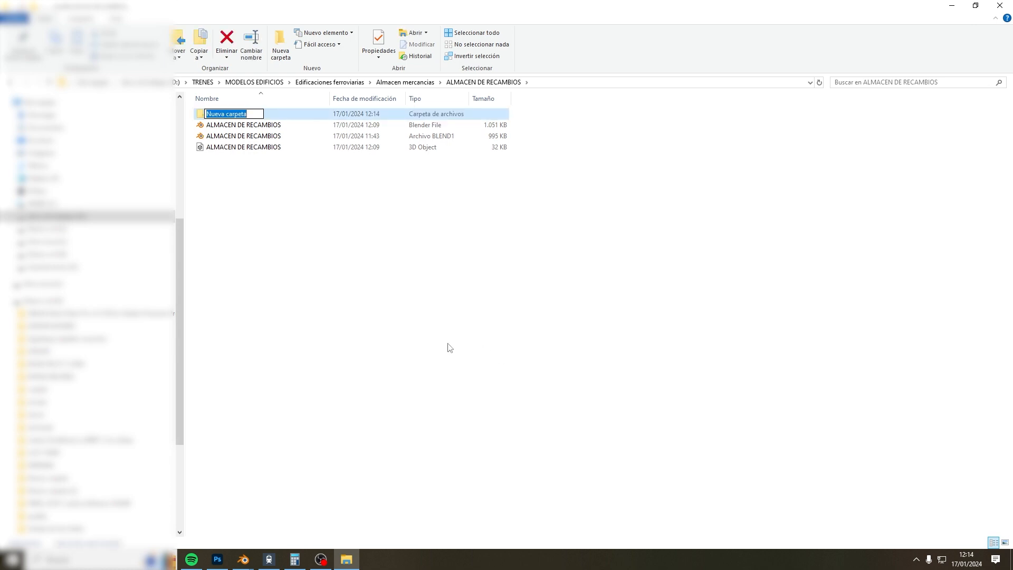
text(T)
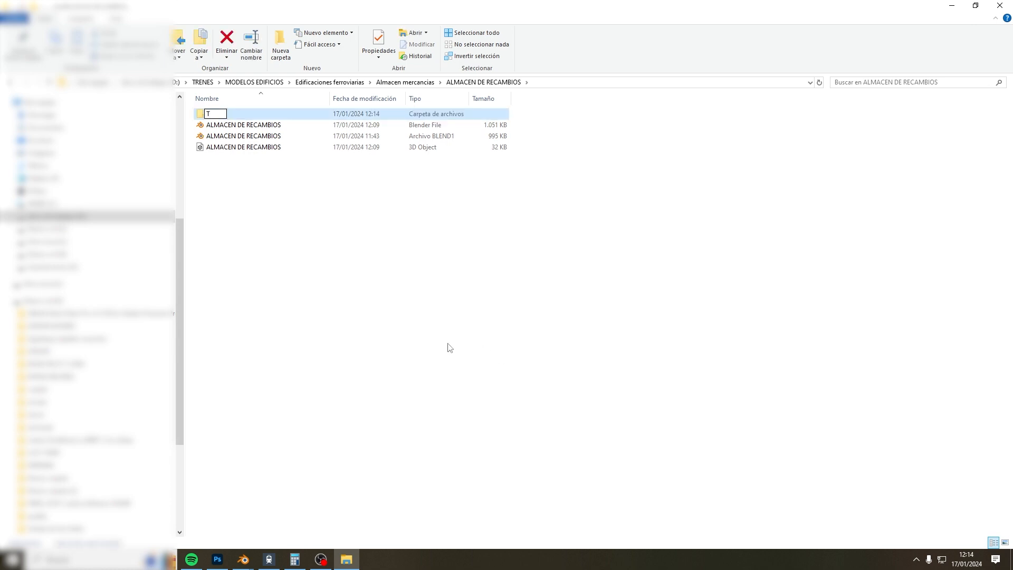
text(EXTURAS)
key(Return)
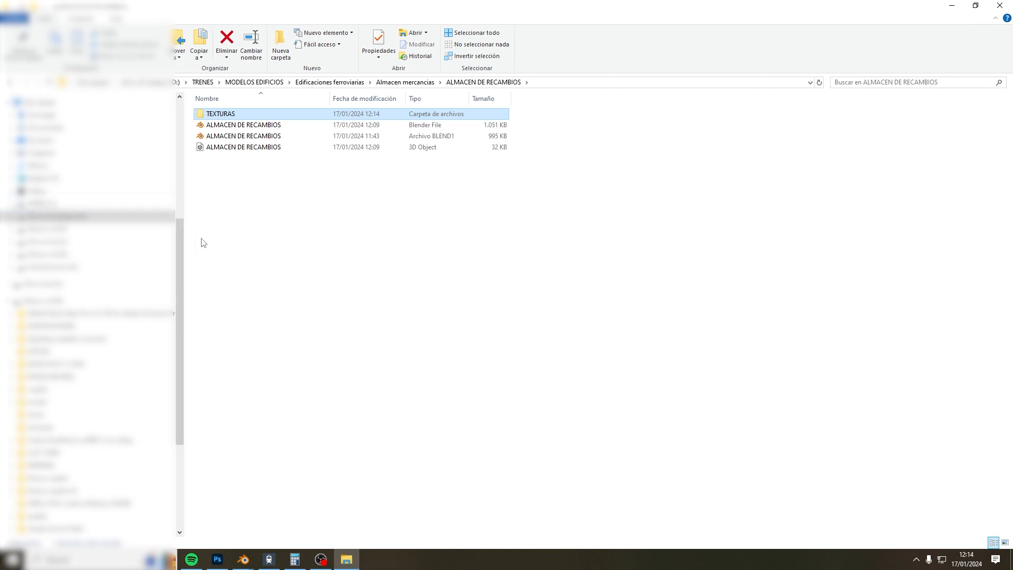
double_click(247, 117)
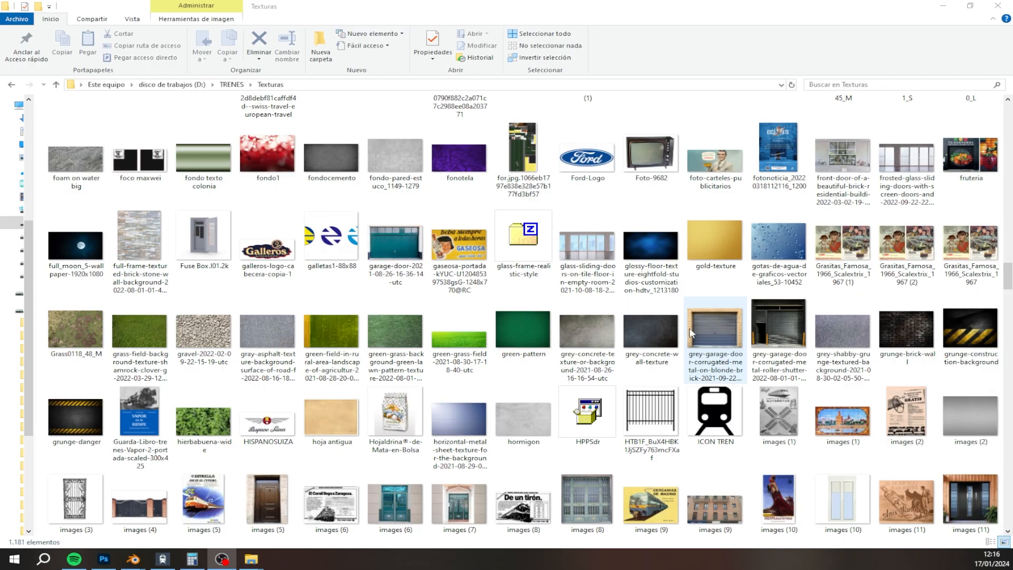
Step: Browse the first part of the TRENES Texturas library for wall textures suitable for the warehouse
scroll(691, 333, up, 3)
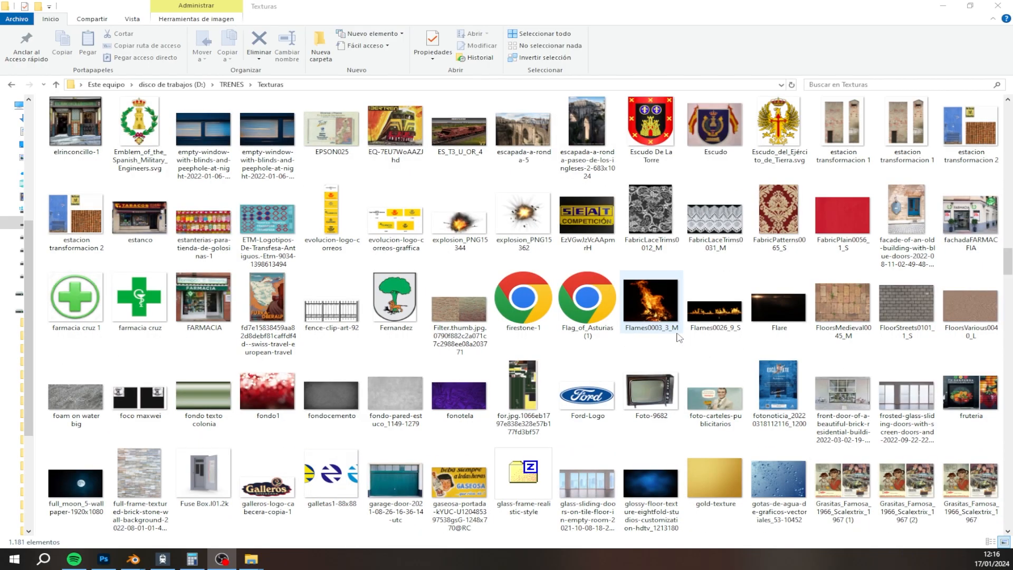
scroll(679, 338, up, 12)
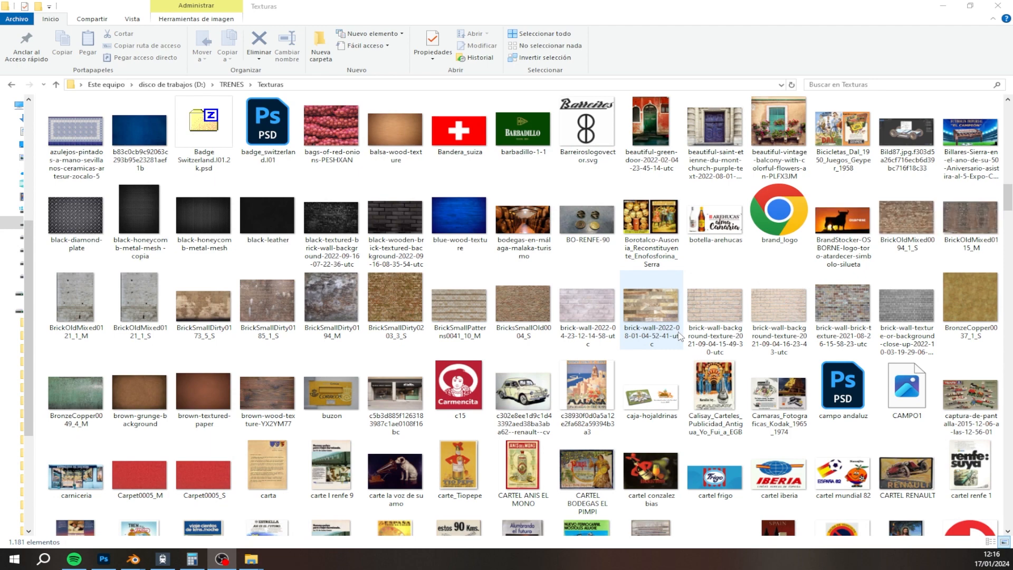
scroll(681, 338, up, 3)
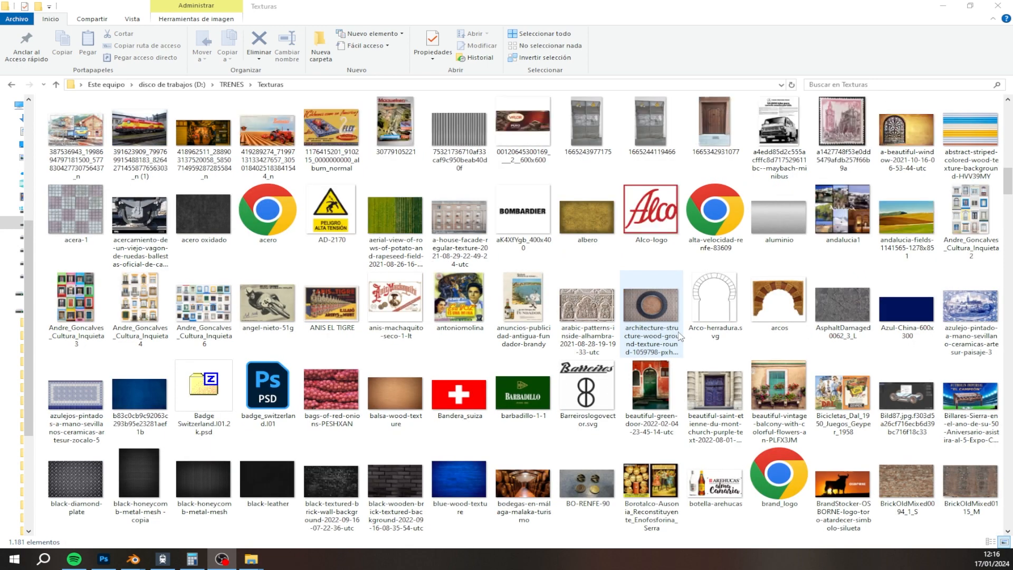
scroll(681, 337, up, 3)
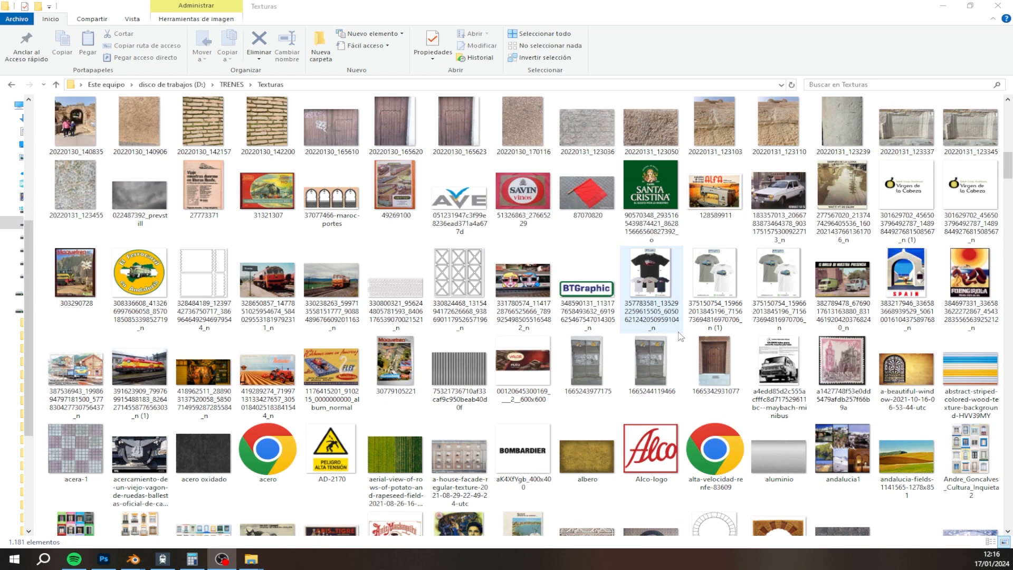
scroll(680, 336, up, 3)
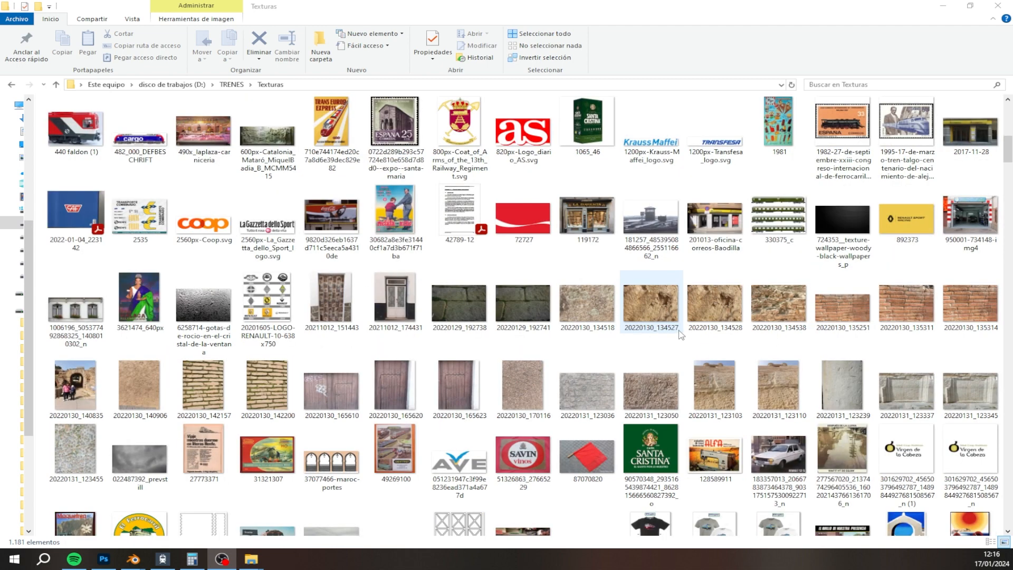
scroll(681, 336, up, 3)
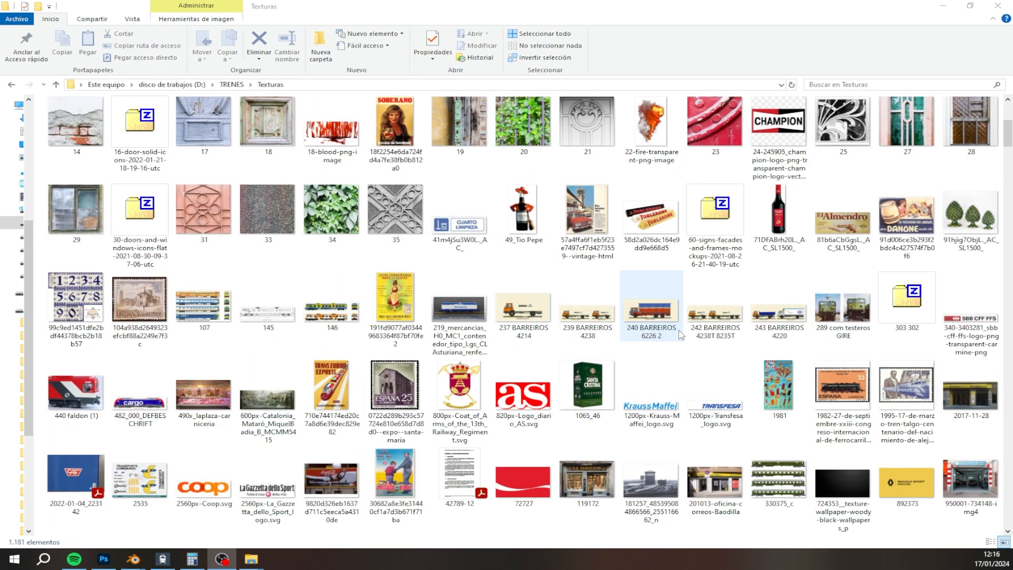
scroll(680, 335, up, 3)
scroll(680, 335, down, 3)
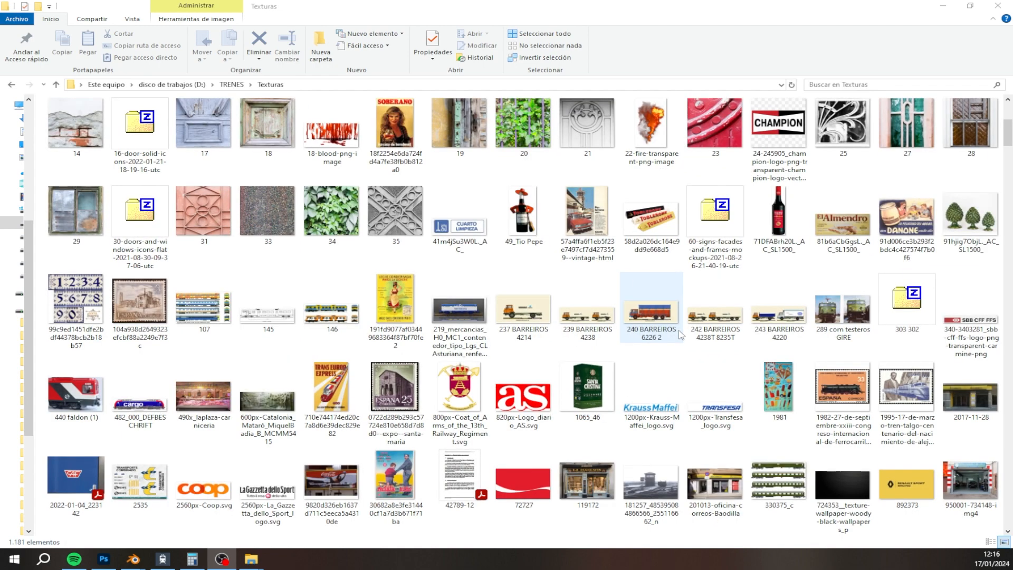
scroll(681, 335, down, 3)
scroll(681, 335, down, 3)
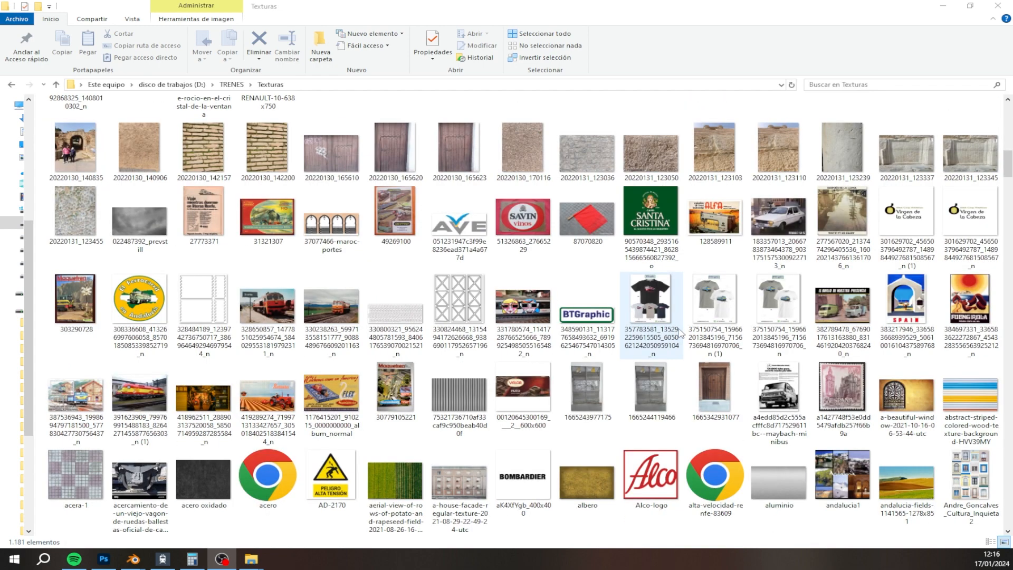
scroll(681, 334, down, 3)
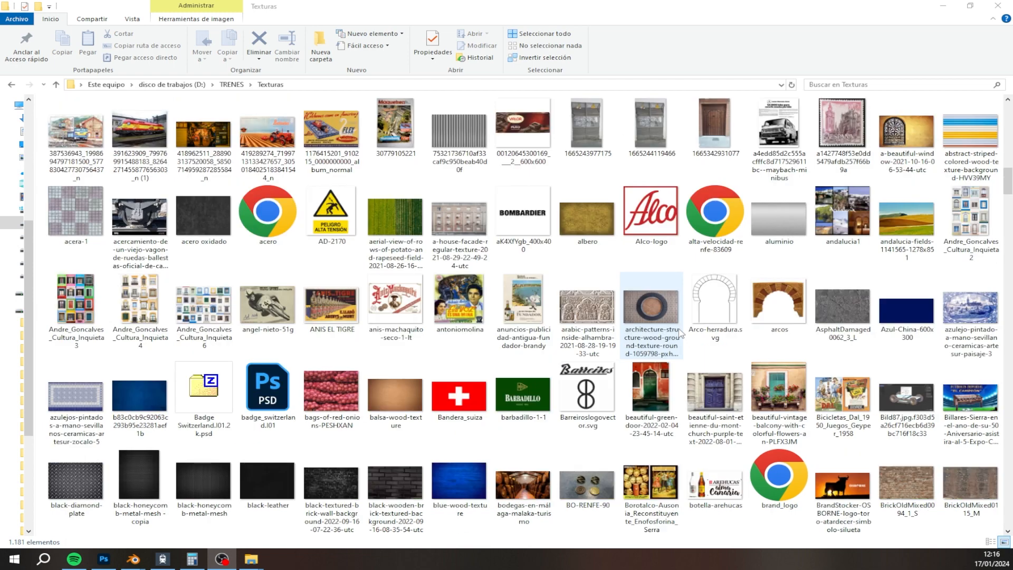
scroll(680, 332, down, 3)
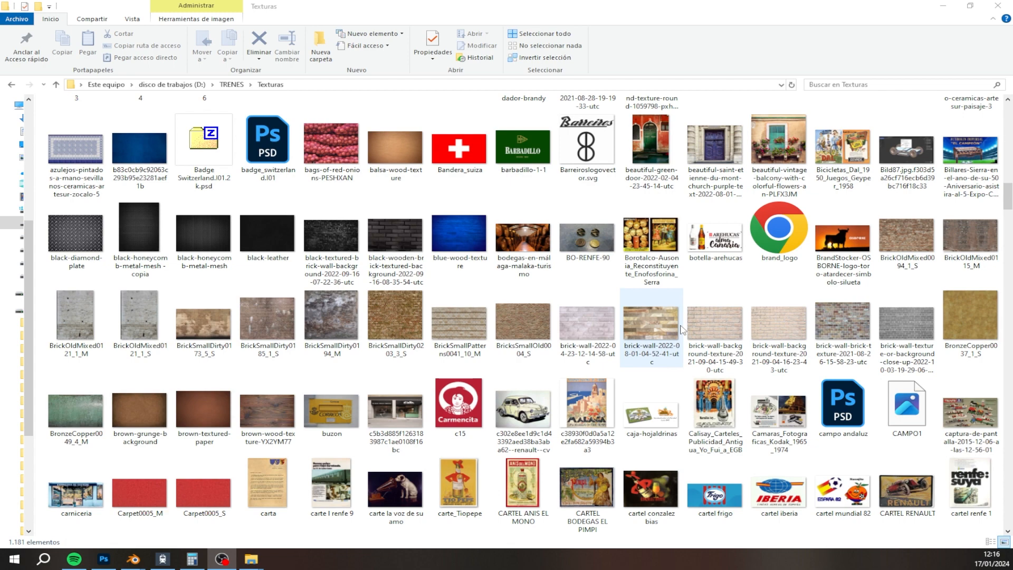
scroll(683, 331, down, 3)
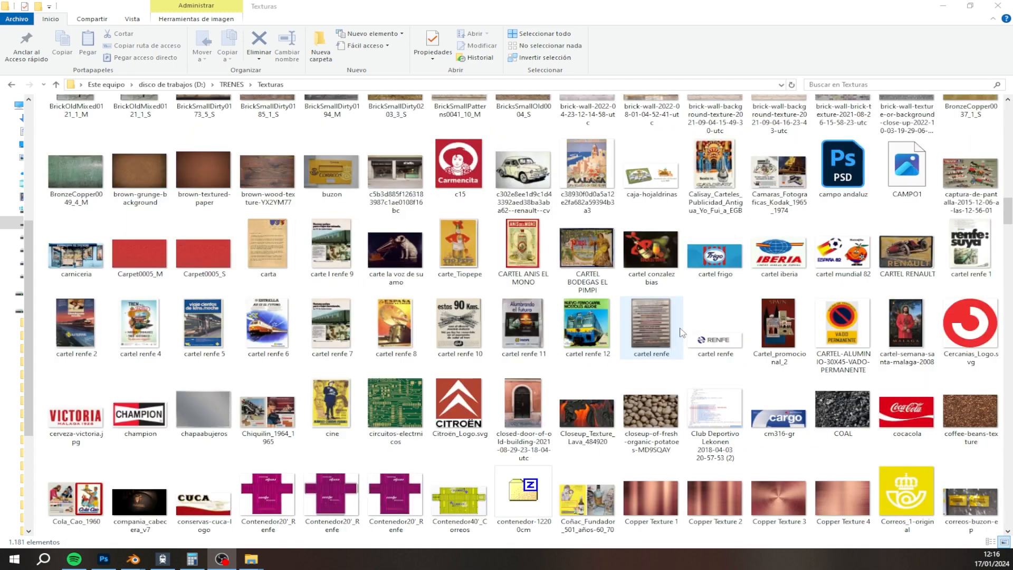
scroll(681, 332, down, 15)
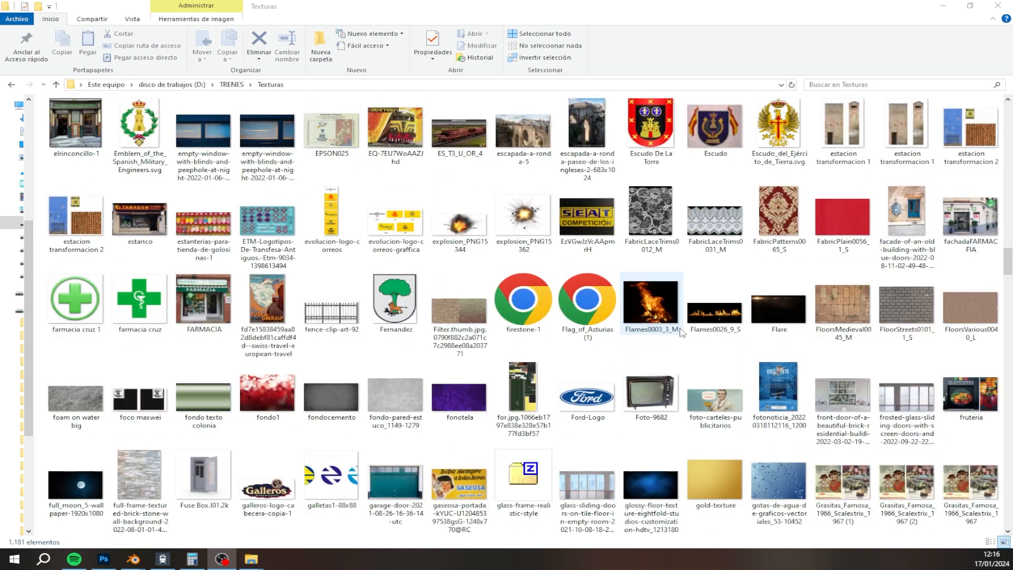
Step: Find the seamless red brick image TexturesCom_BrickSmallNew0054_1_seamless_S in the Texturas library and copy it
scroll(681, 332, down, 6)
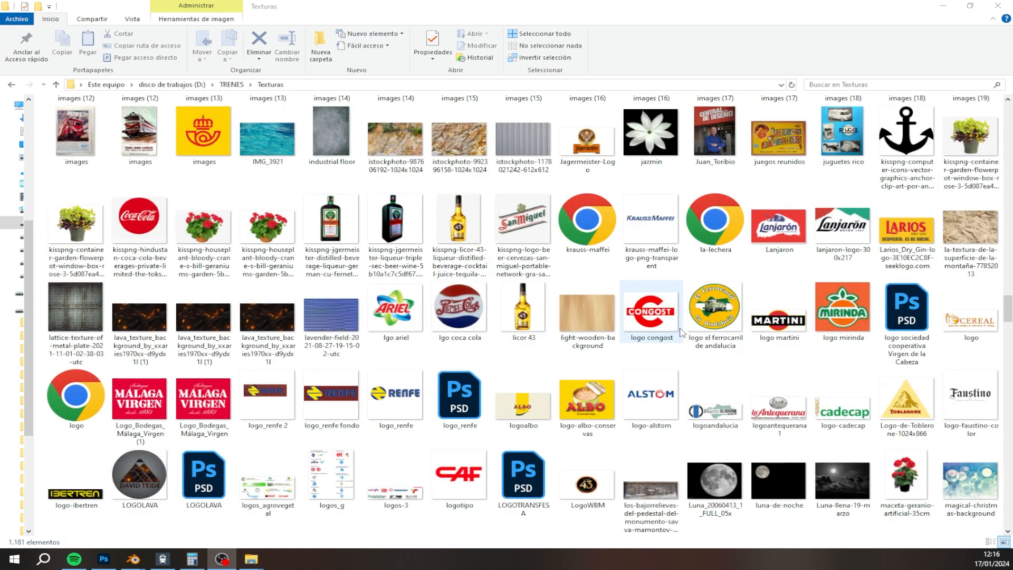
scroll(680, 332, down, 3)
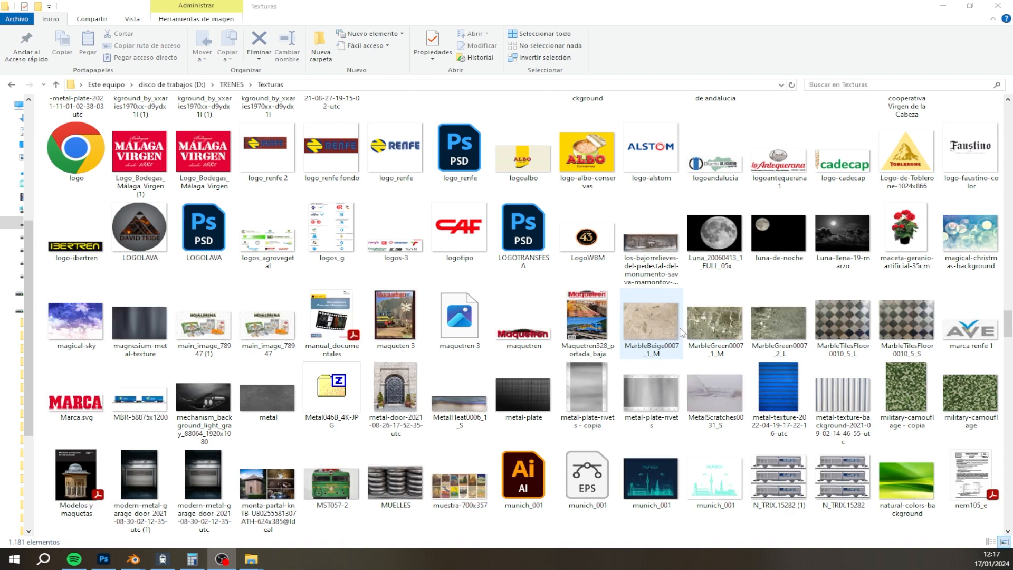
scroll(681, 332, down, 3)
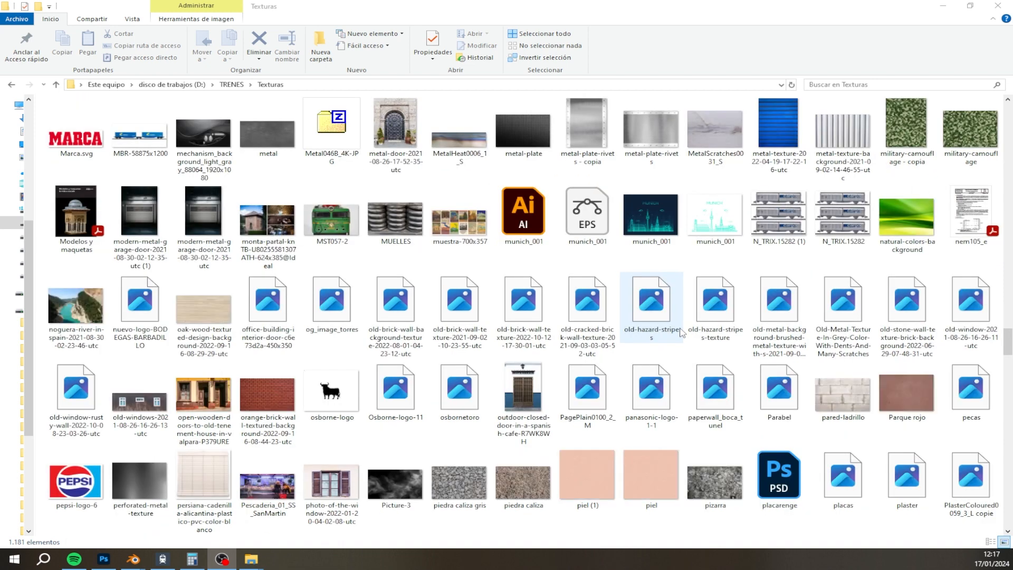
scroll(681, 332, down, 3)
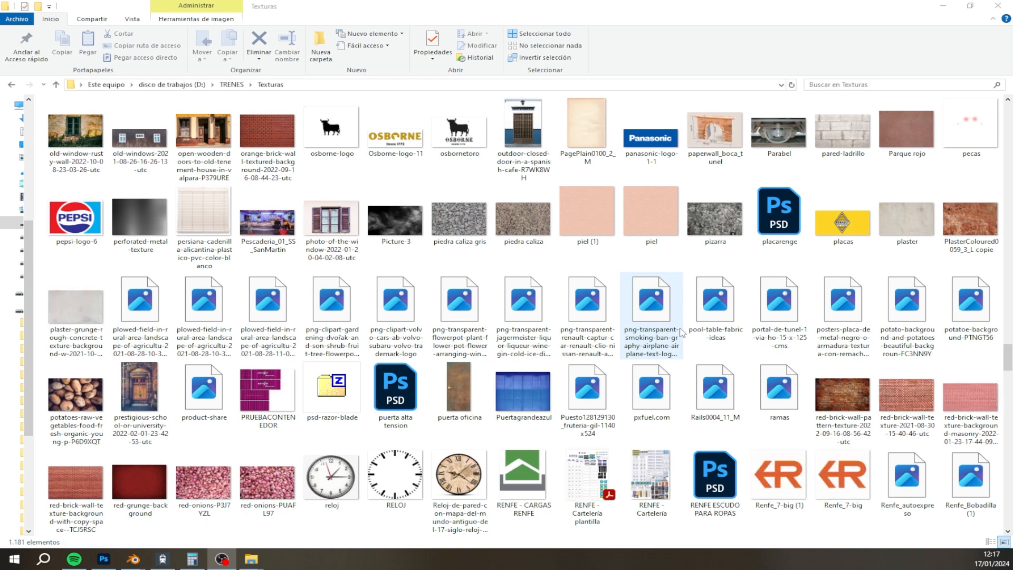
scroll(681, 333, down, 3)
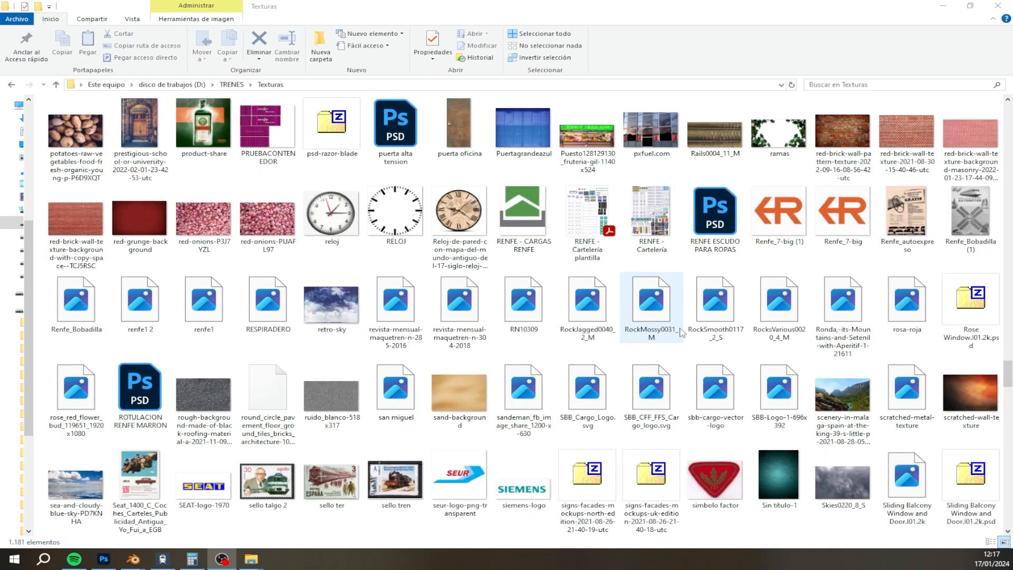
scroll(681, 333, down, 3)
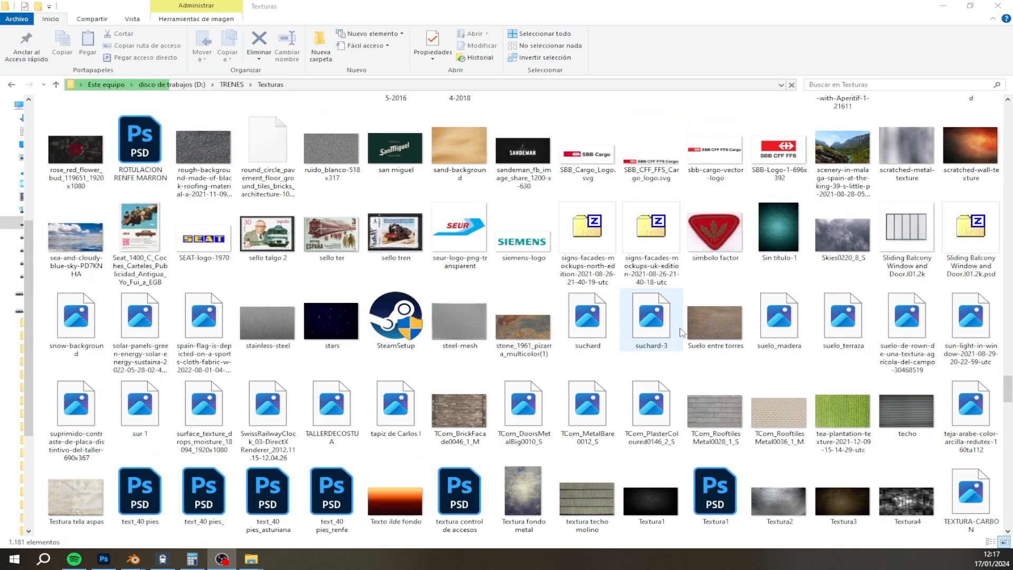
scroll(681, 332, down, 3)
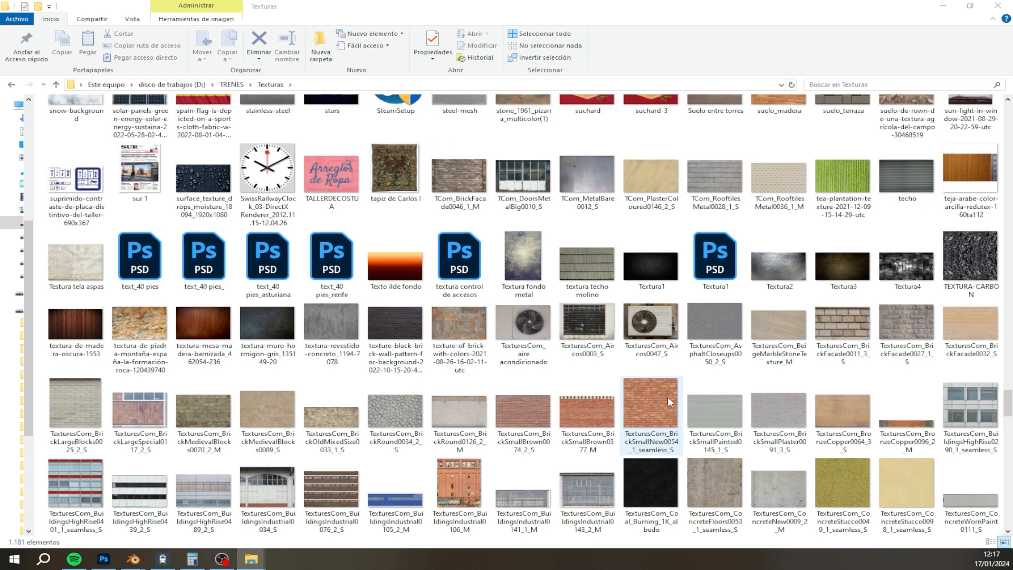
right_click(666, 397)
click(716, 341)
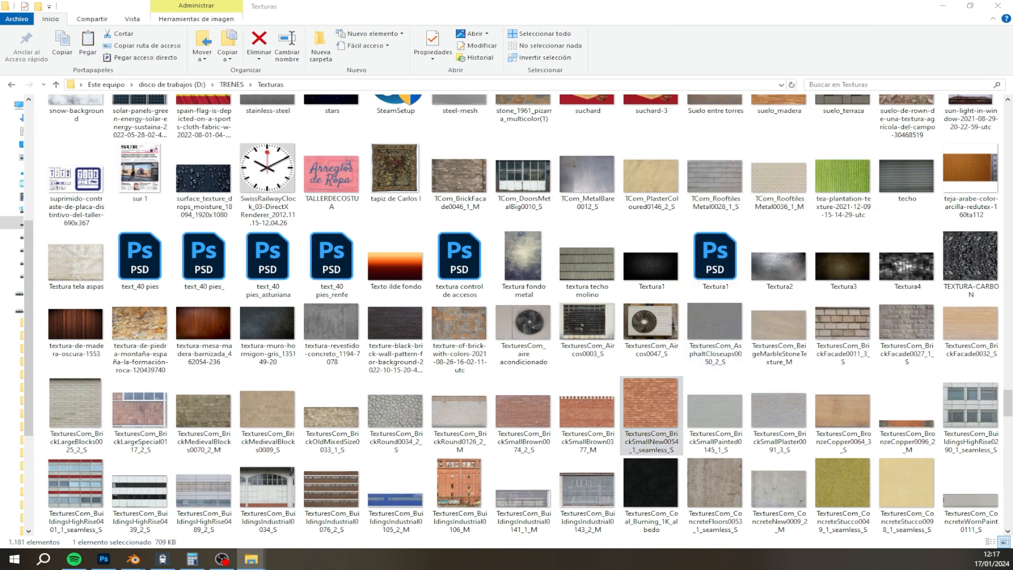
Step: Find the roller door image TexturesCom_DoorsRollup0047_M in the Texturas library and copy it
scroll(573, 335, up, 3)
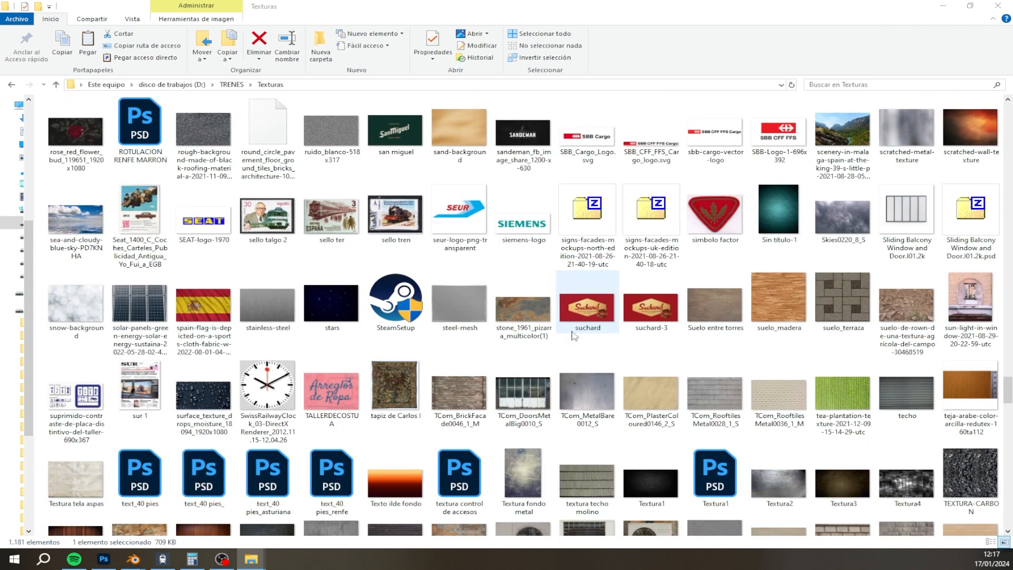
scroll(574, 336, down, 3)
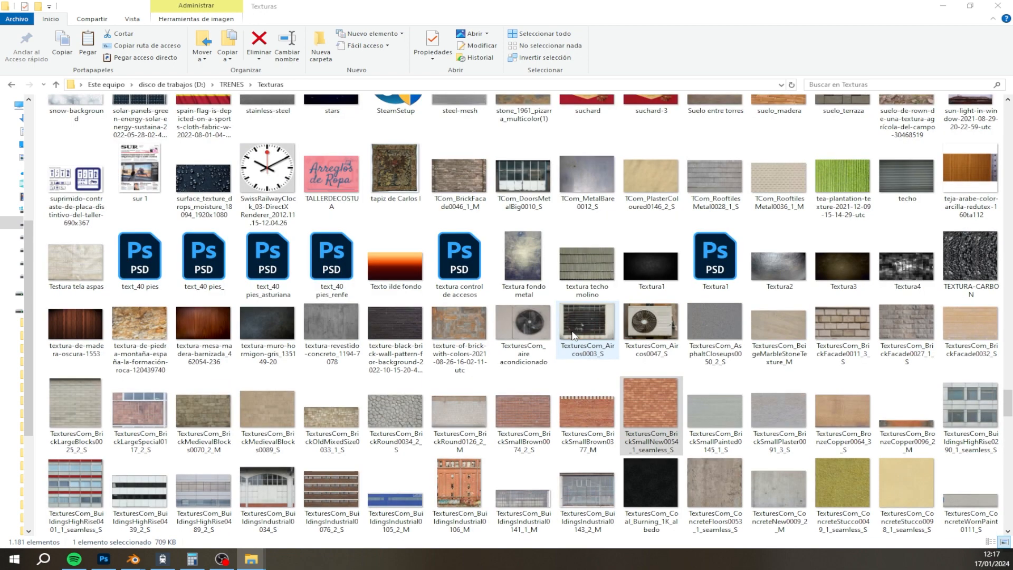
scroll(574, 335, down, 3)
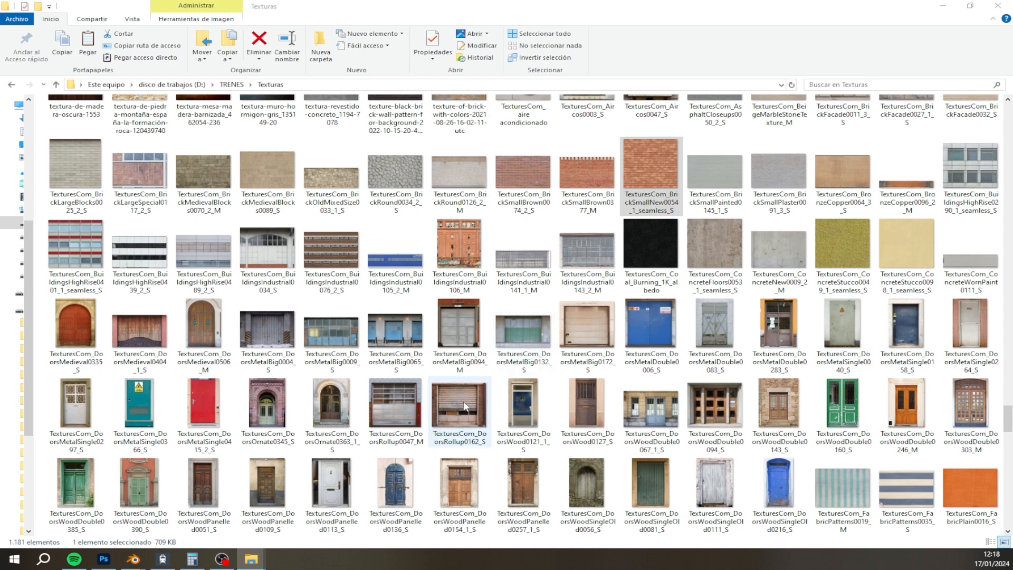
click(396, 409)
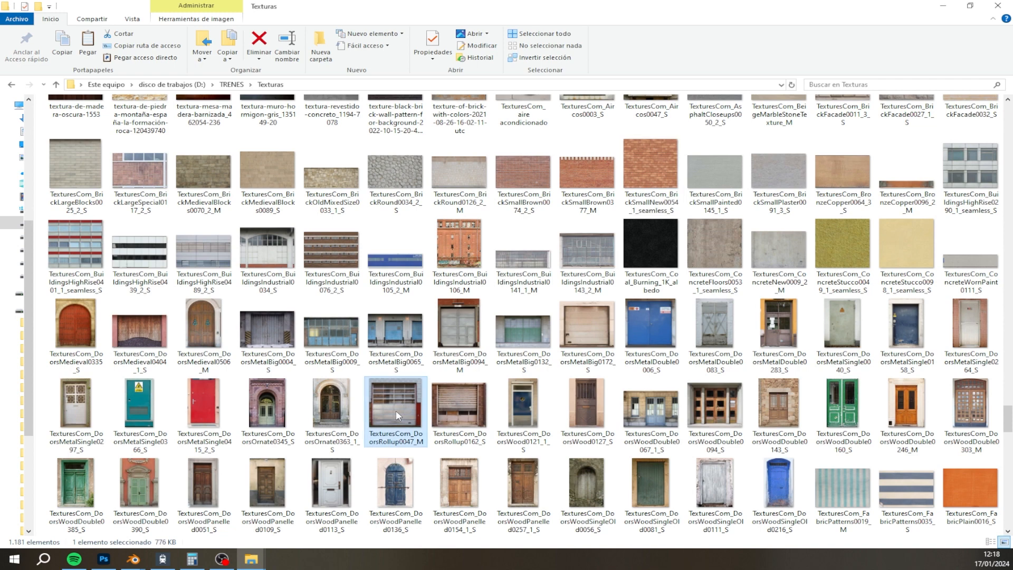
right_click(396, 410)
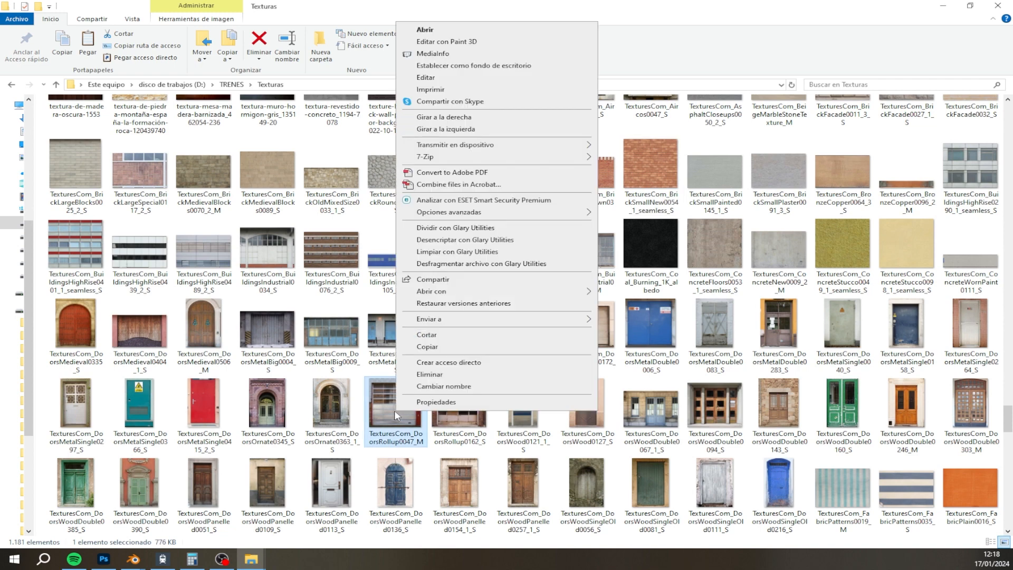
click(450, 348)
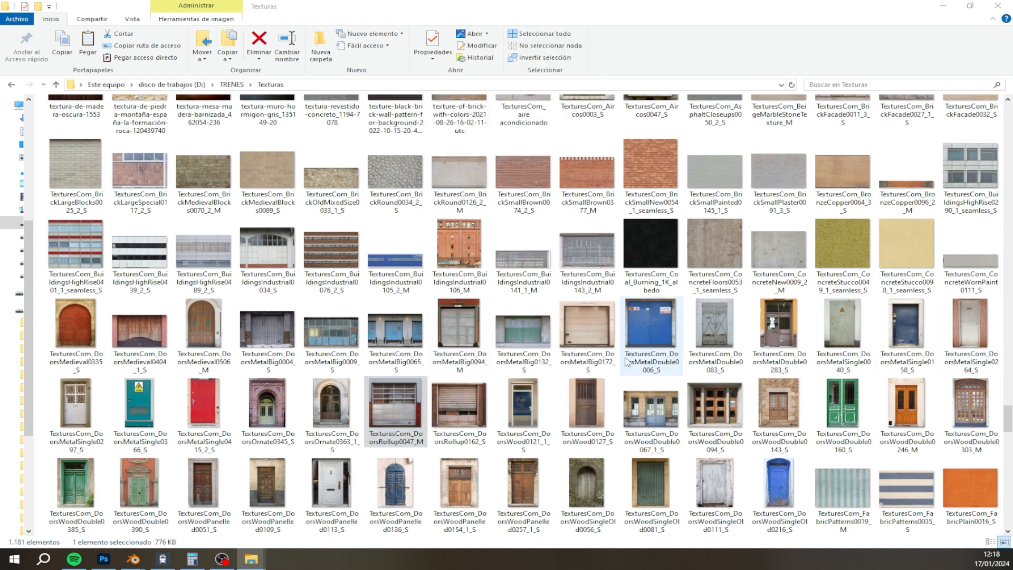
Step: Find the green metal image TexturesCom_MetalLeaking0041_2_M in the Texturas library and copy it
scroll(435, 388, down, 3)
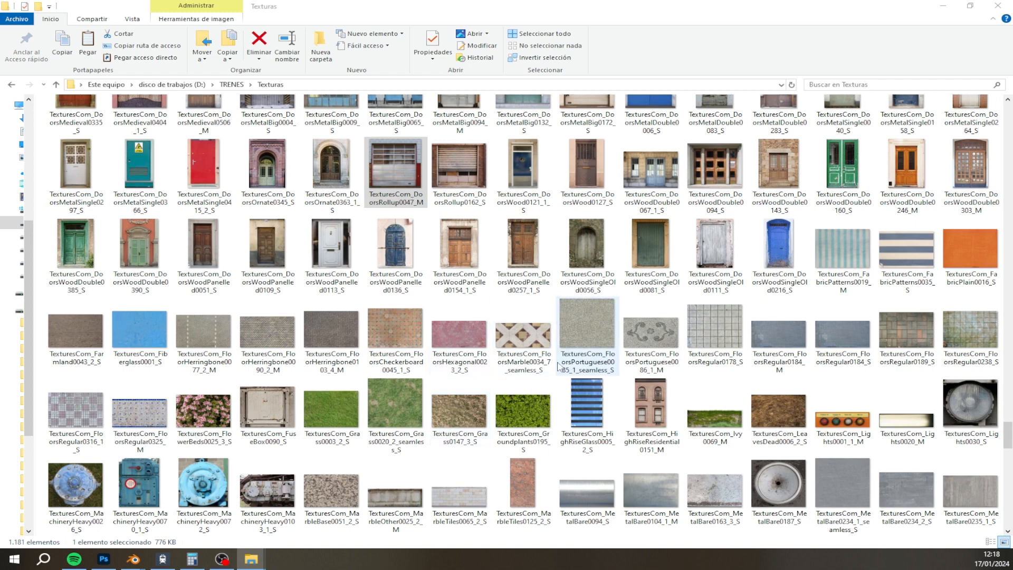
scroll(558, 365, down, 3)
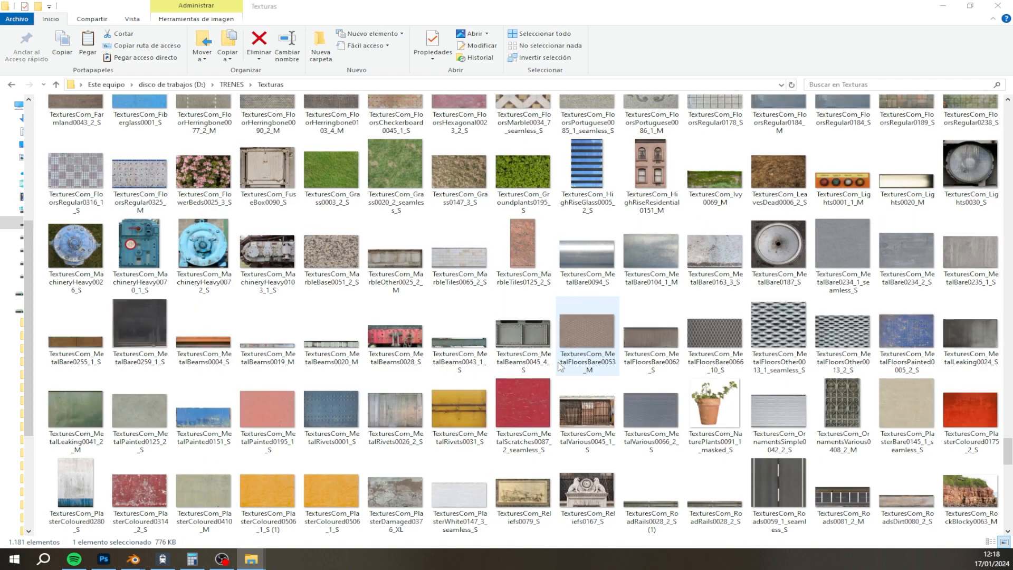
scroll(561, 366, up, 3)
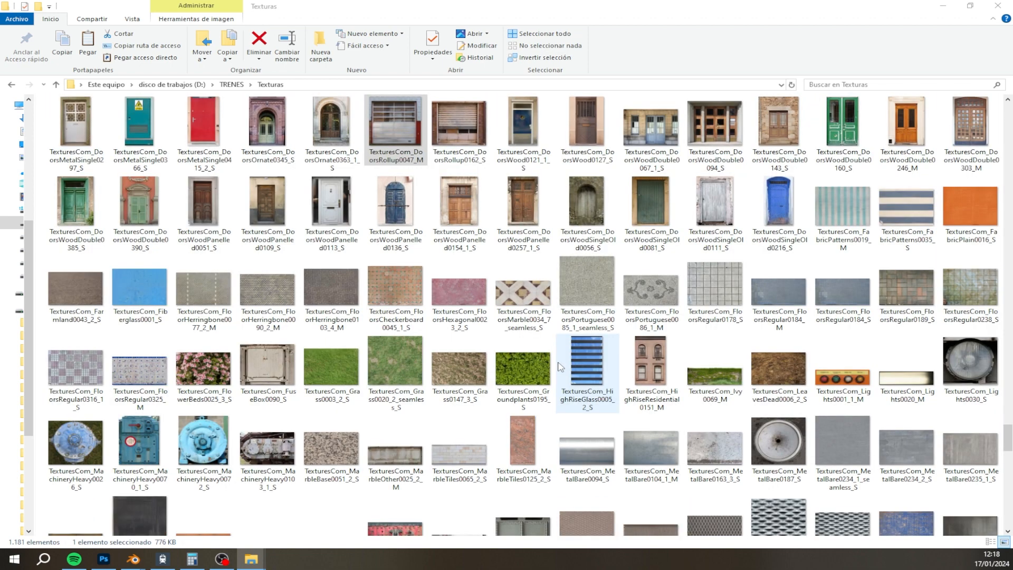
scroll(560, 366, down, 5)
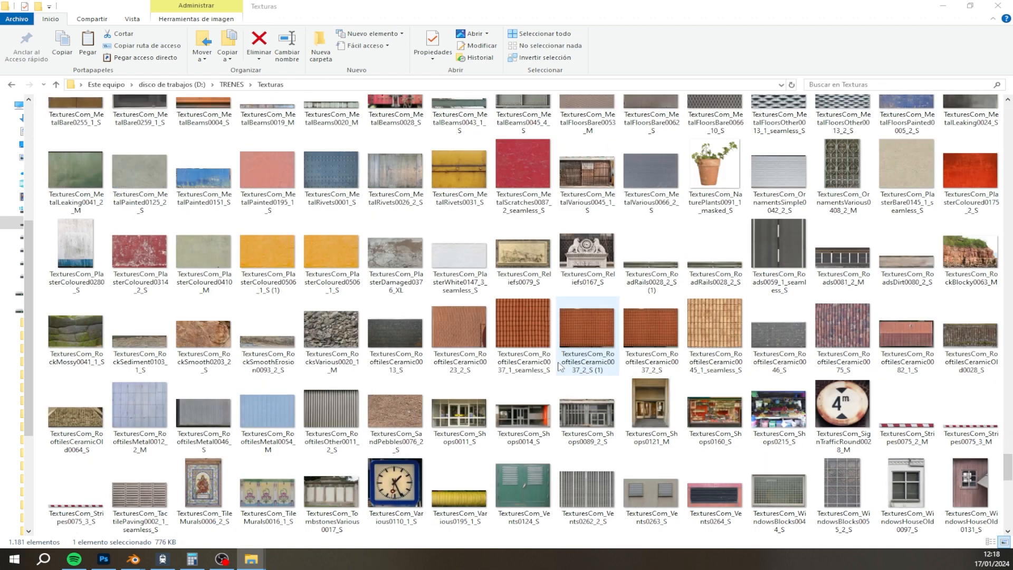
scroll(560, 366, down, 7)
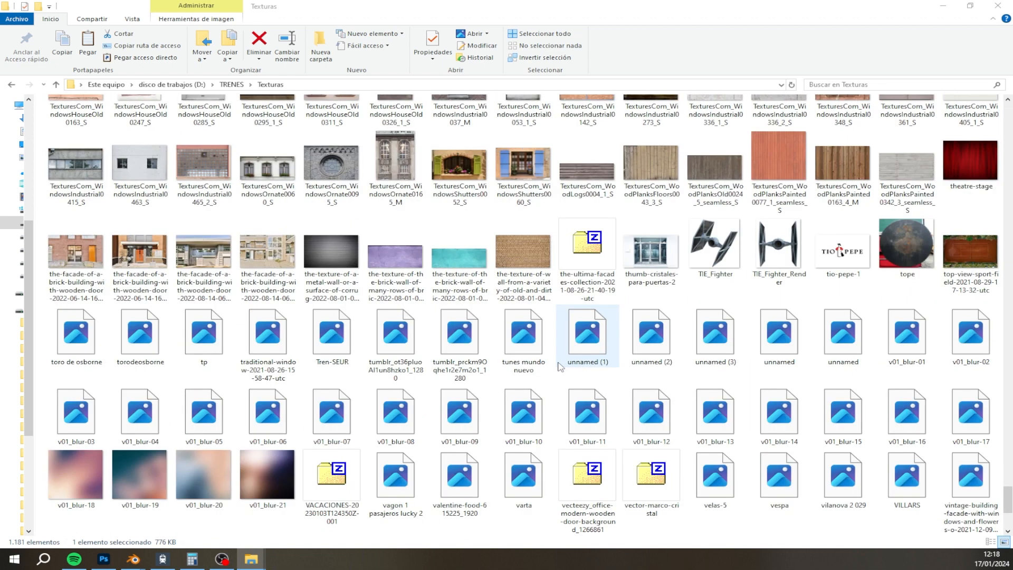
scroll(560, 365, down, 3)
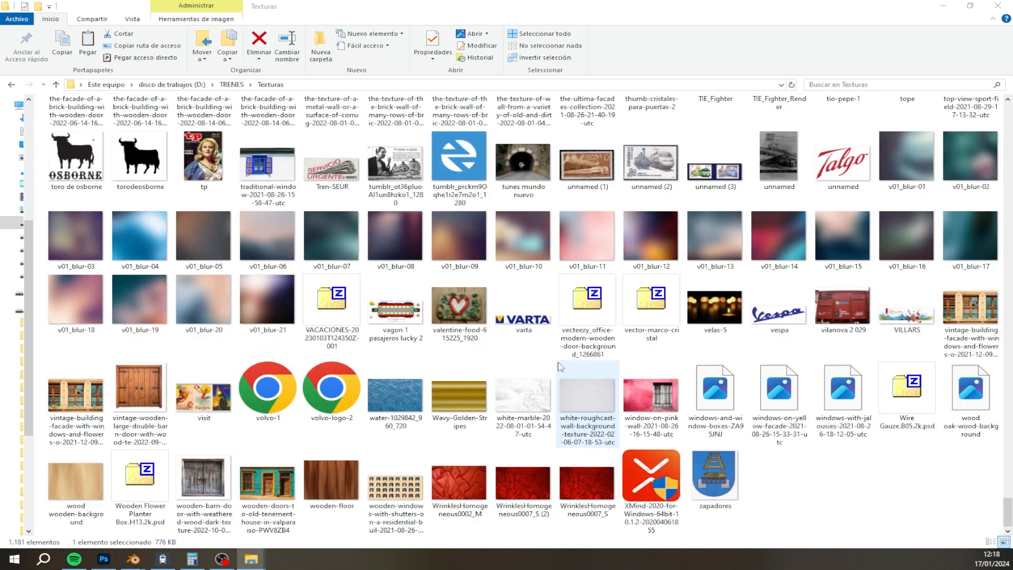
scroll(560, 366, up, 5)
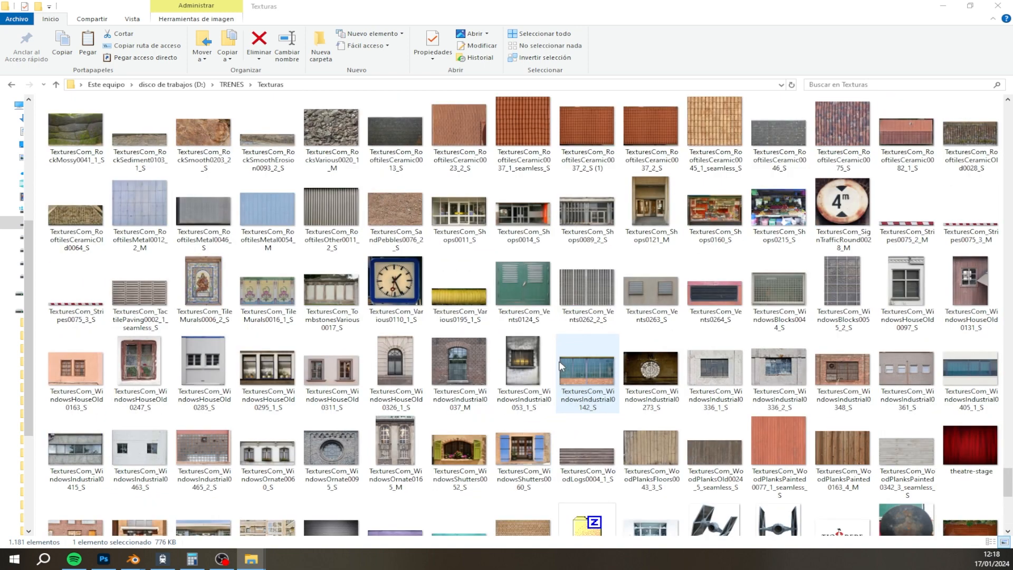
scroll(561, 366, up, 3)
right_click(78, 204)
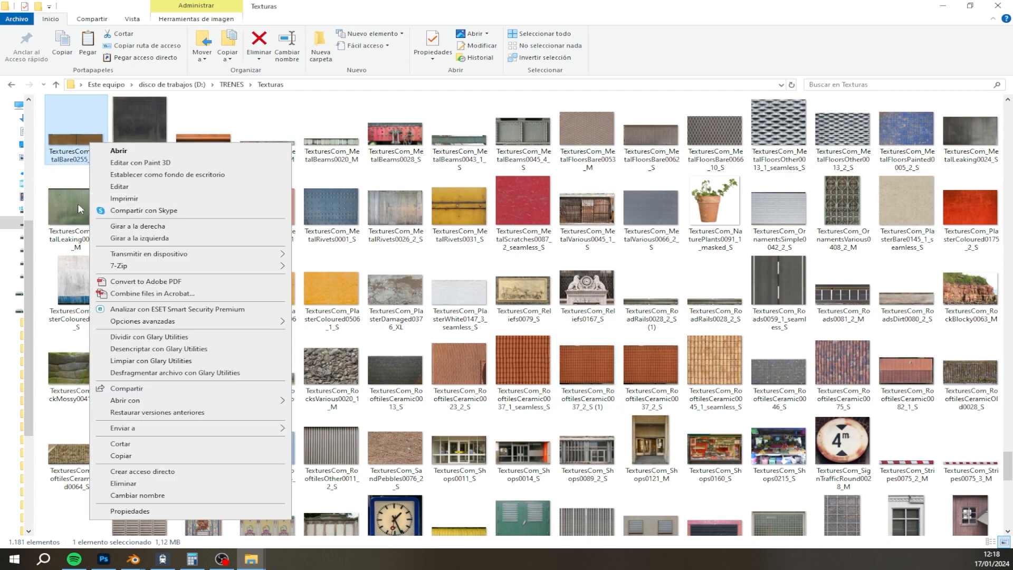
click(78, 203)
right_click(78, 204)
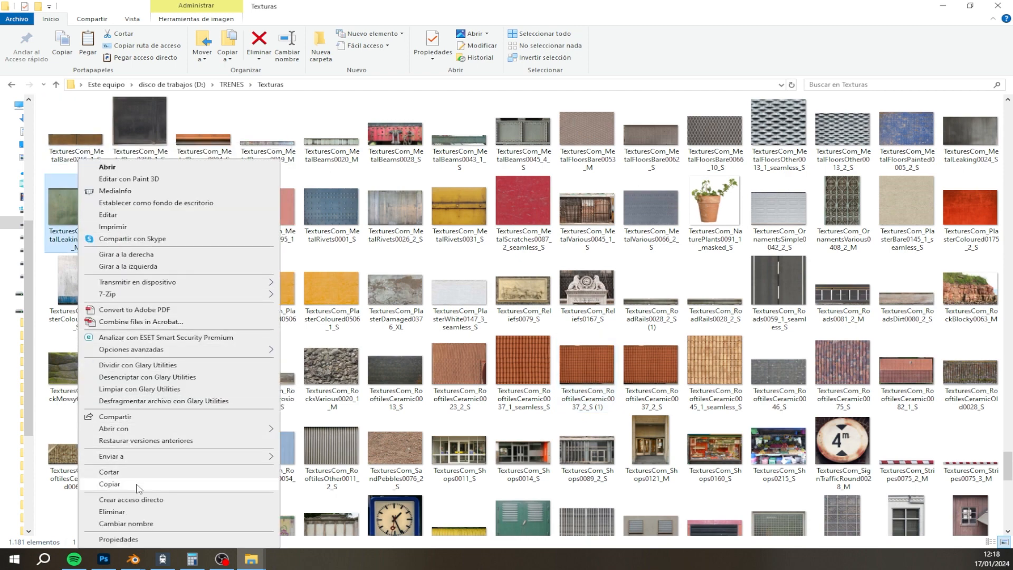
click(111, 484)
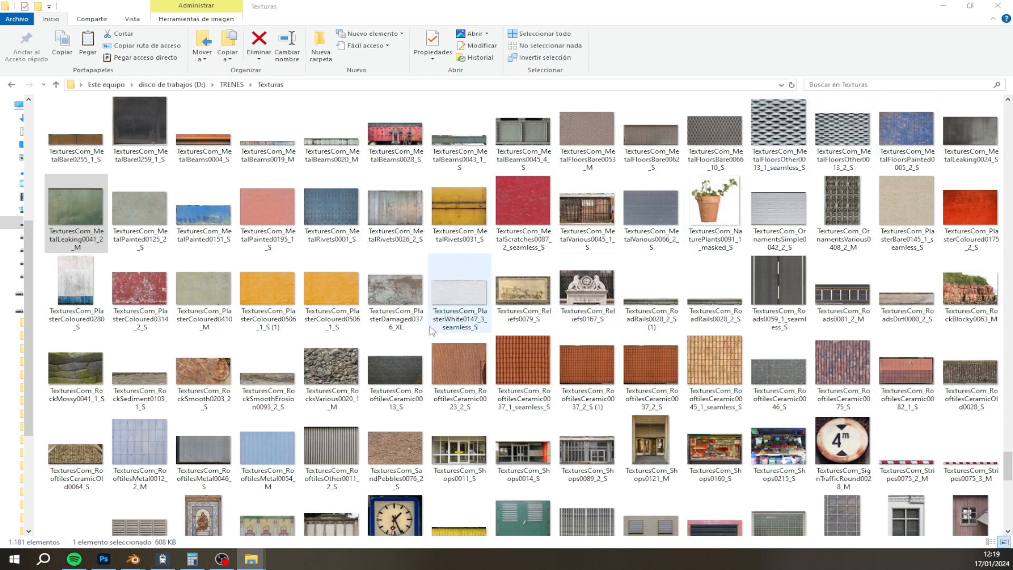
Step: Browse the rest of the Texturas library back towards its beginning for further textures suitable for the warehouse
scroll(396, 337, up, 6)
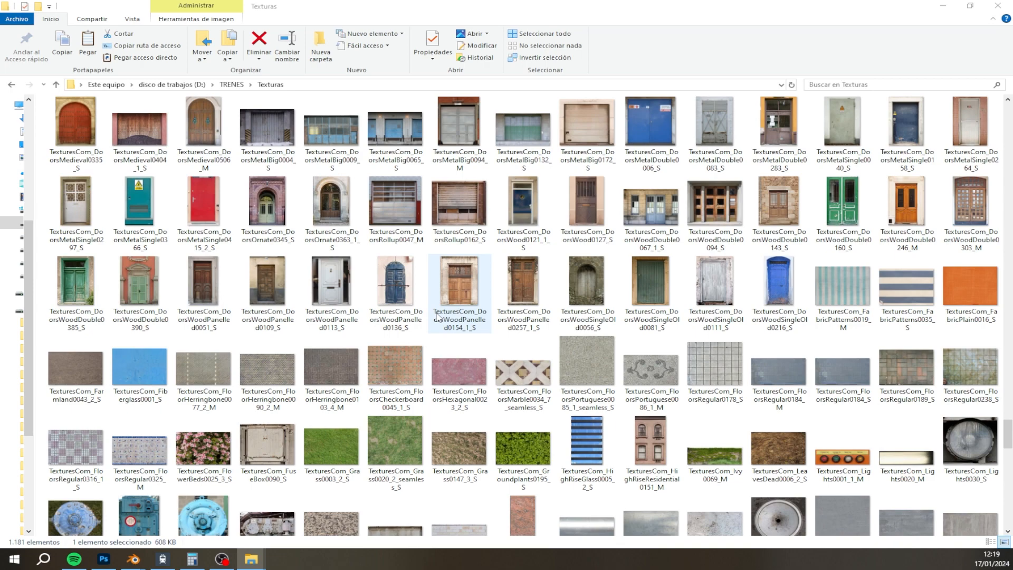
scroll(436, 317, up, 20)
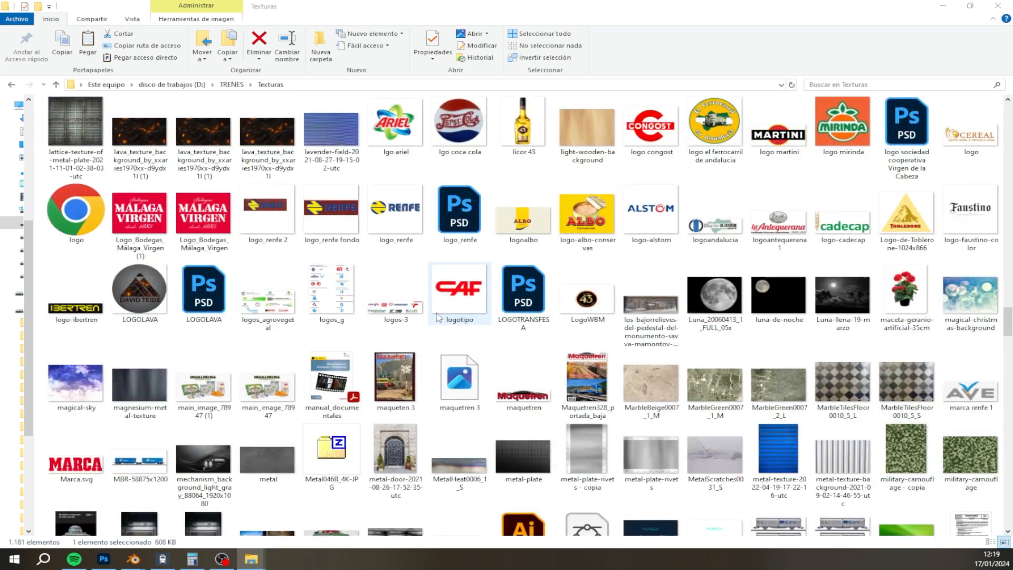
scroll(436, 316, up, 10)
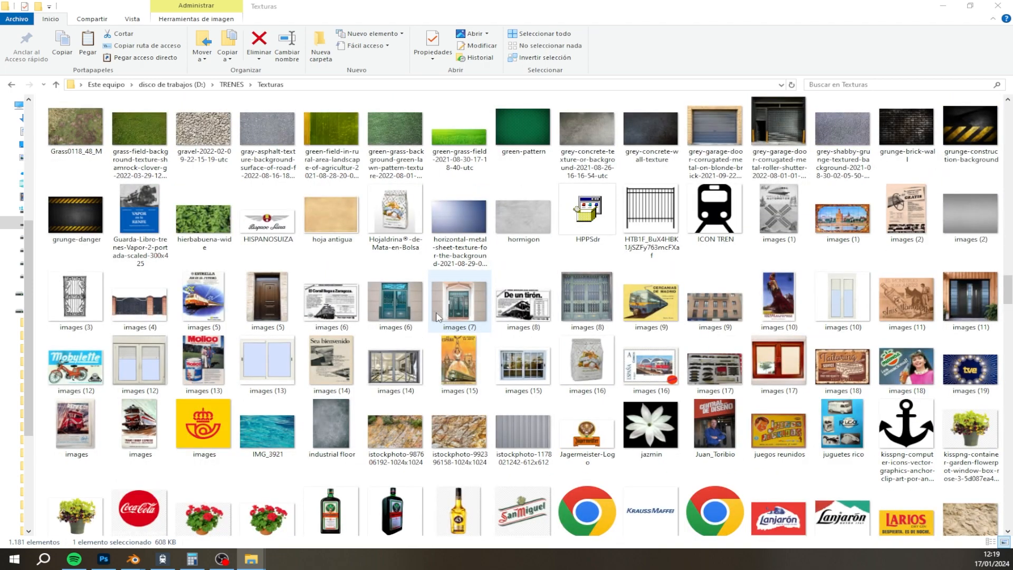
scroll(437, 317, up, 20)
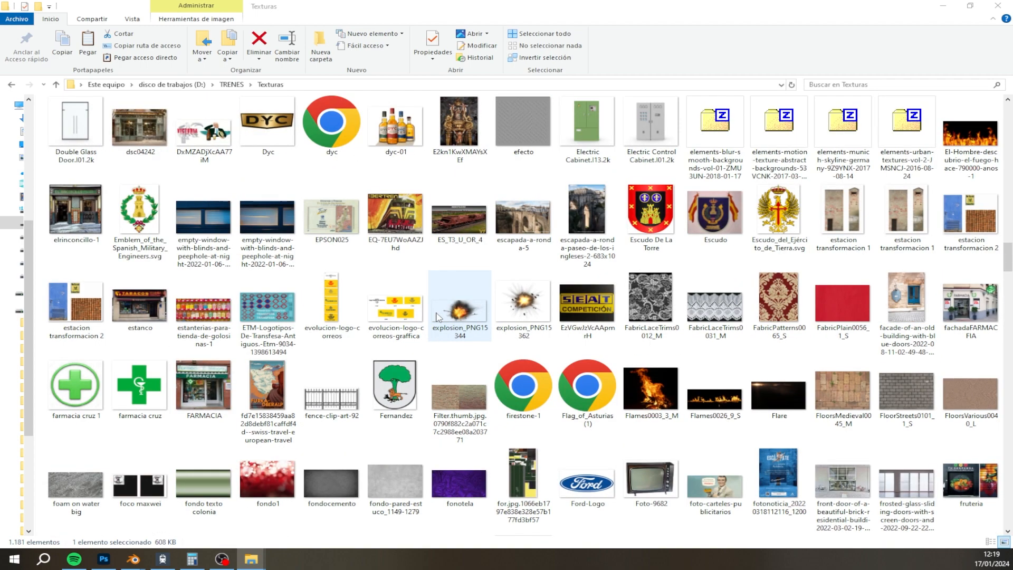
scroll(436, 316, up, 15)
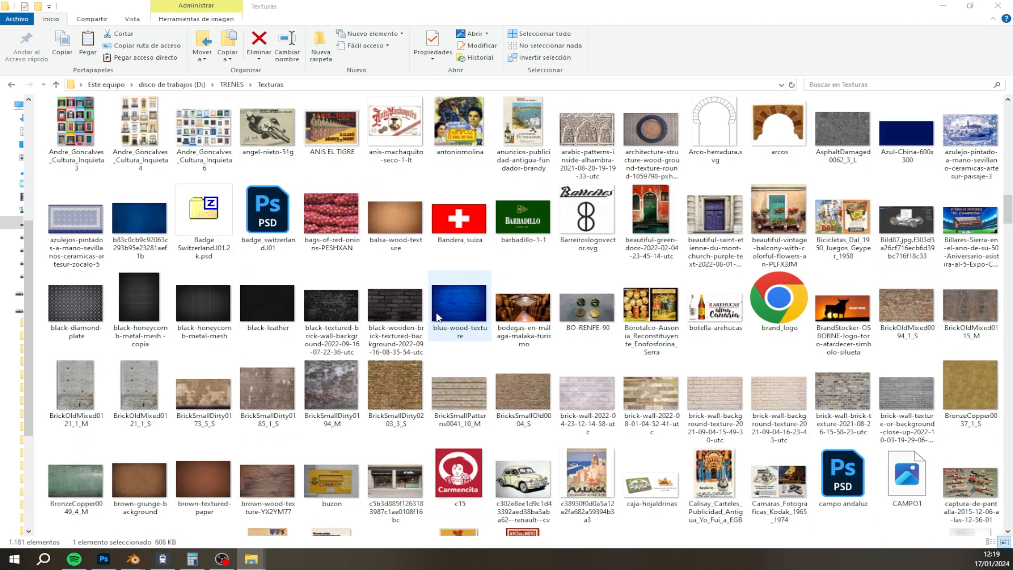
scroll(437, 316, up, 5)
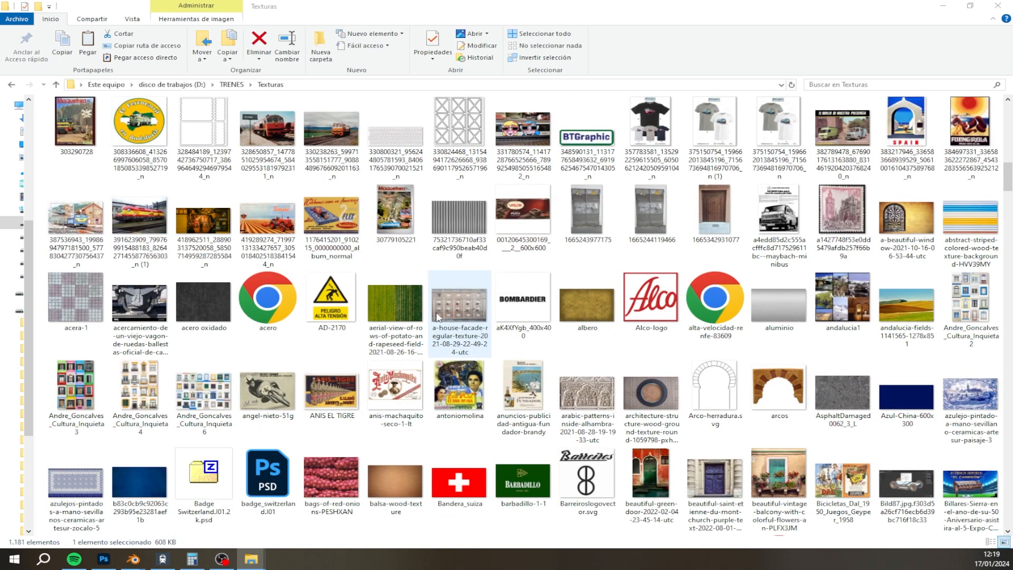
scroll(437, 316, up, 5)
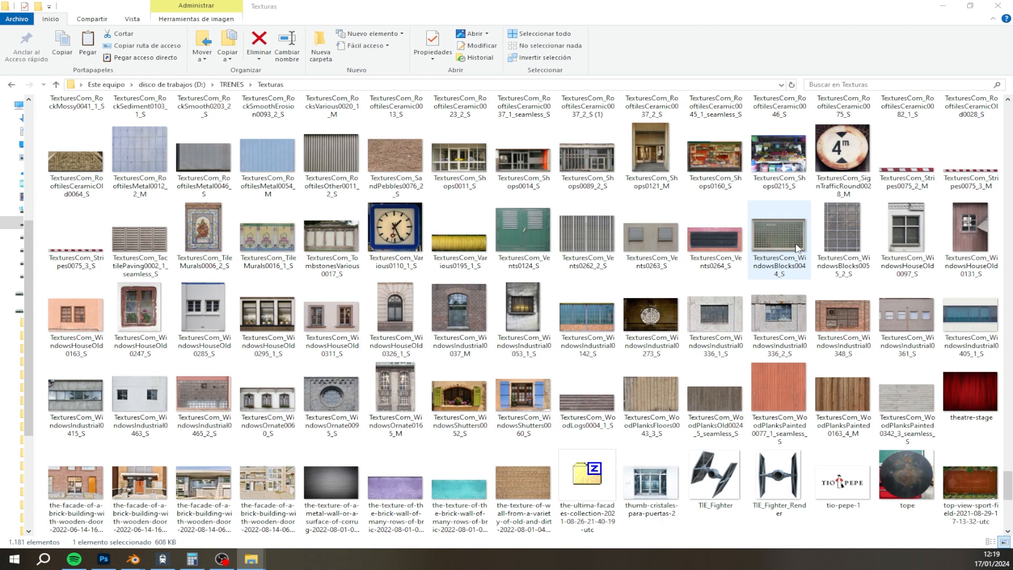
right_drag(798, 248, 790, 246)
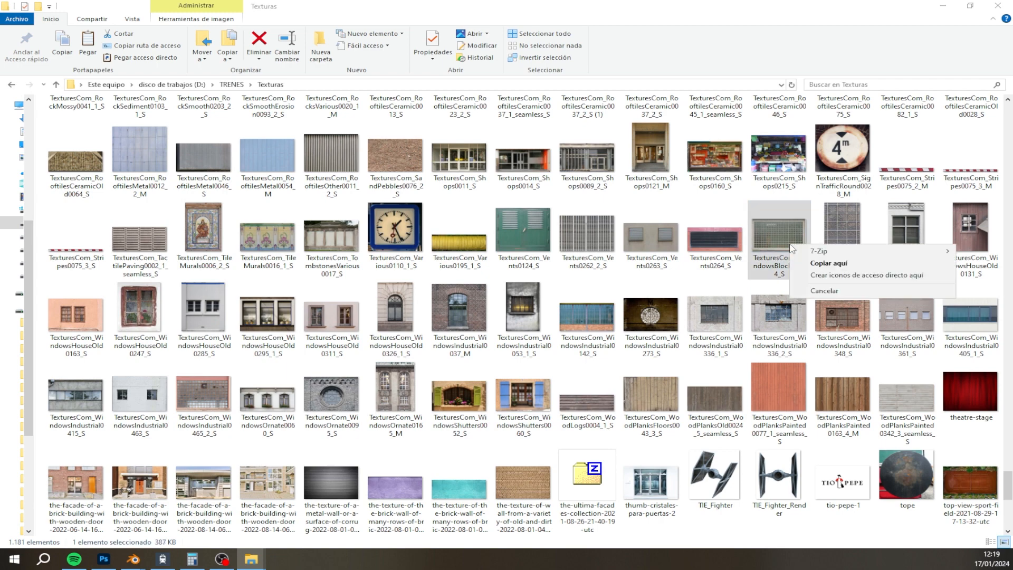
click(827, 263)
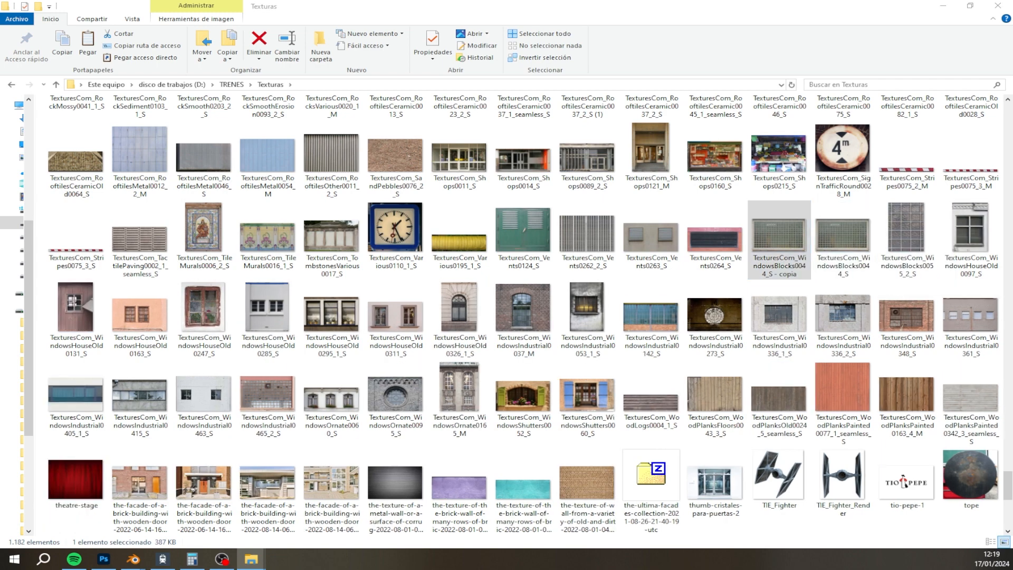
key(Delete)
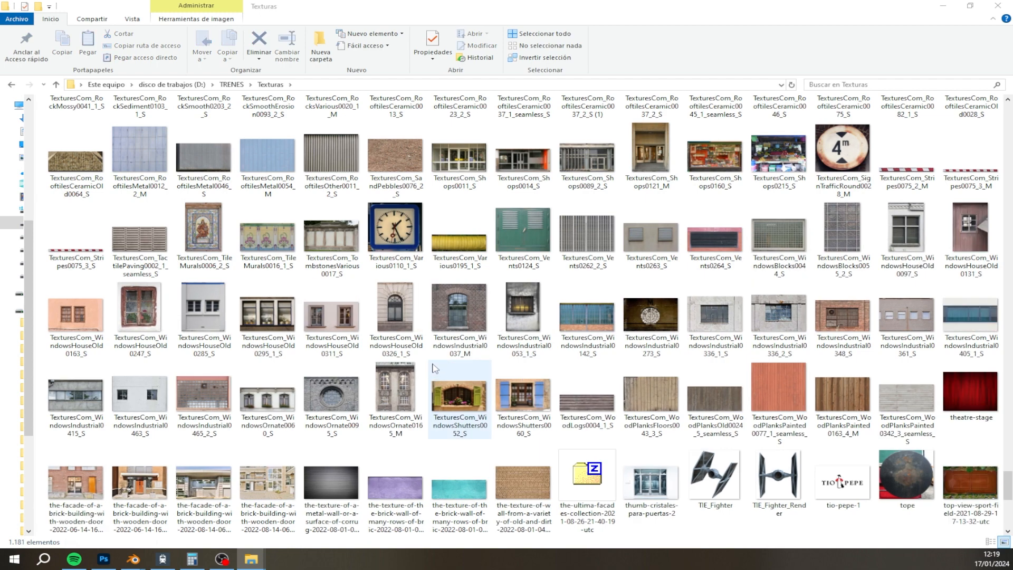
Step: Select the grey-concrete-texture-or-background image in the Texturas library and check the folder's first images for more usable textures
scroll(435, 368, up, 3)
scroll(432, 363, up, 15)
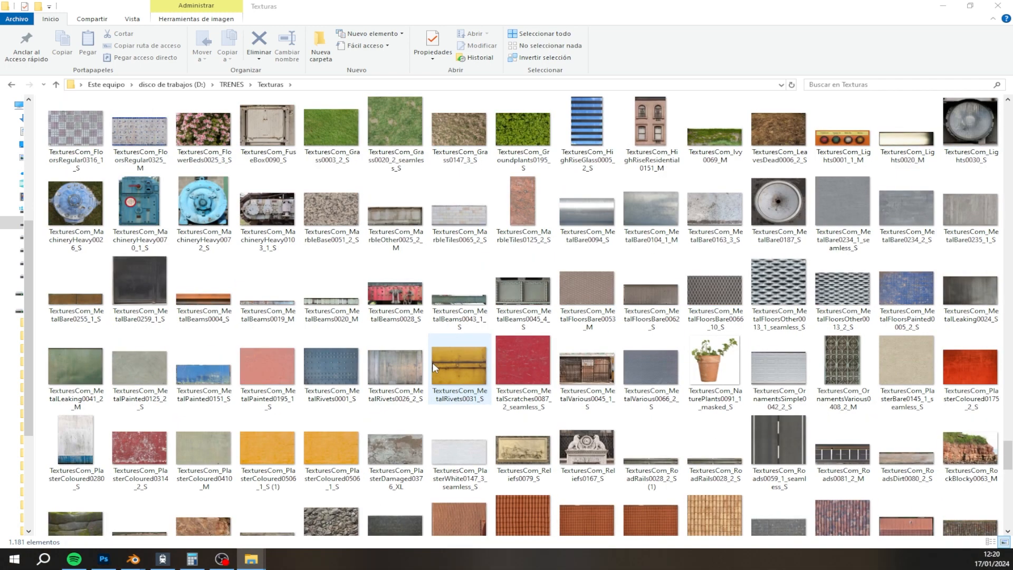
scroll(599, 302, up, 15)
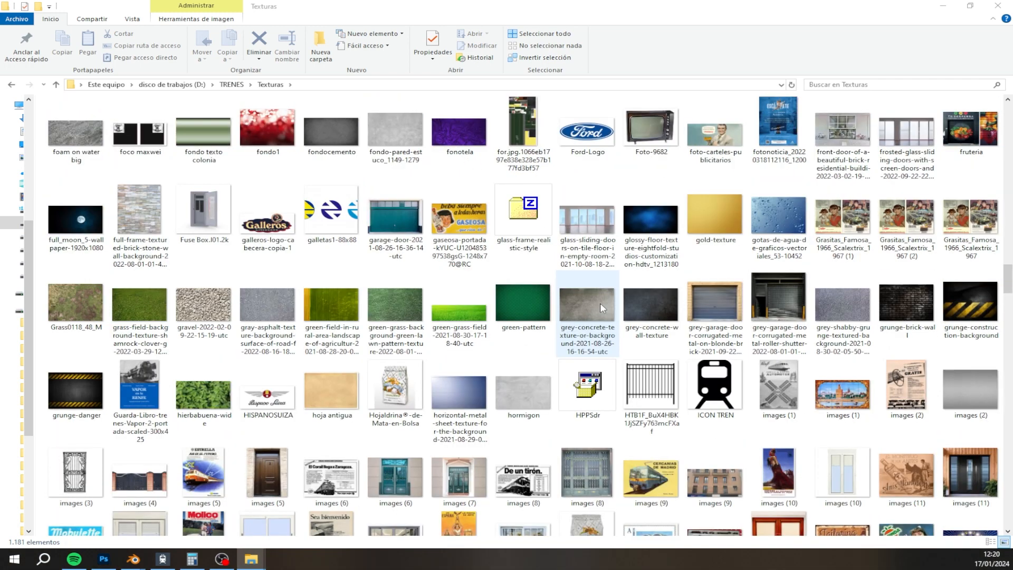
right_click(599, 302)
scroll(538, 336, up, 15)
scroll(538, 336, up, 3)
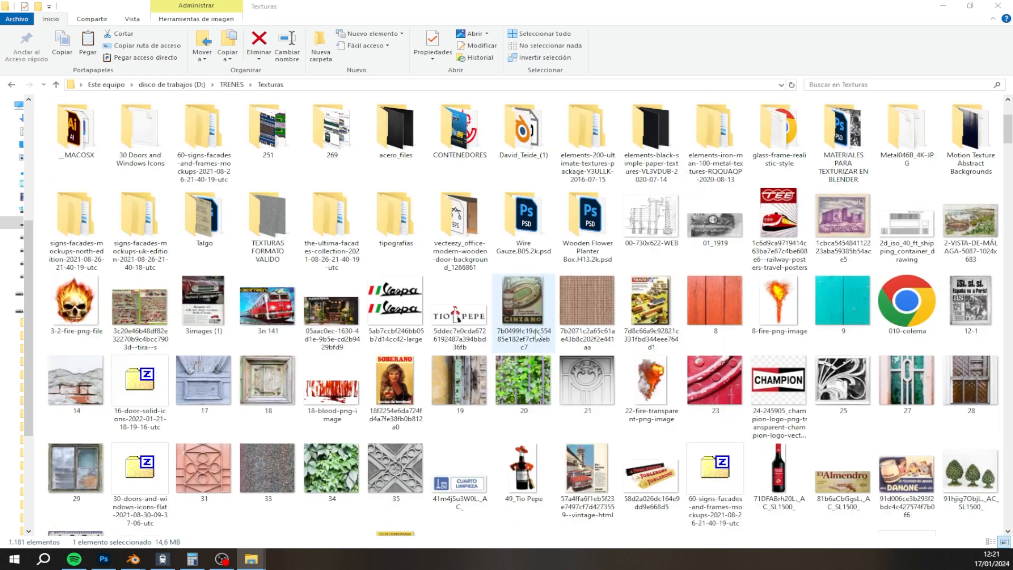
scroll(537, 335, down, 10)
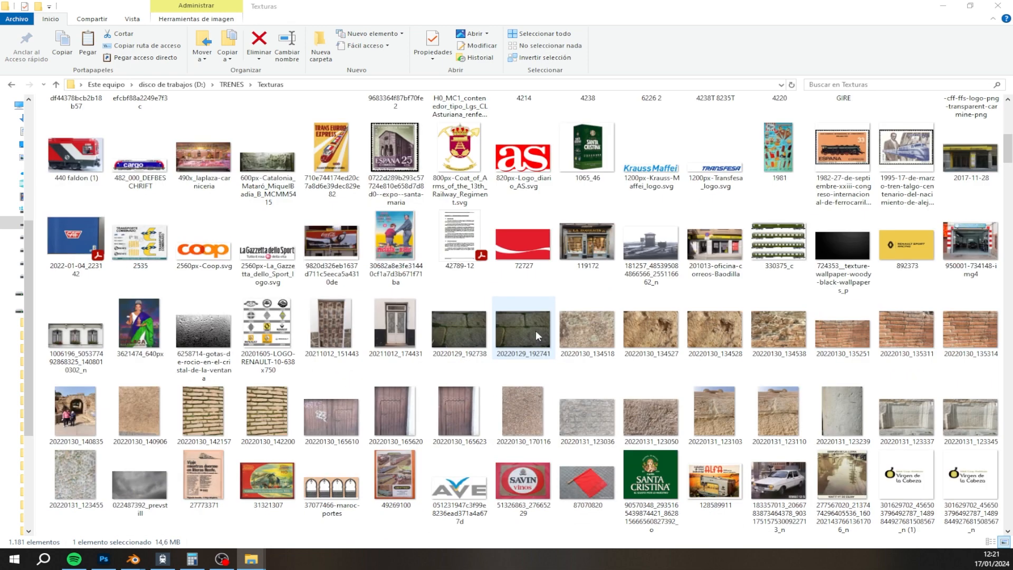
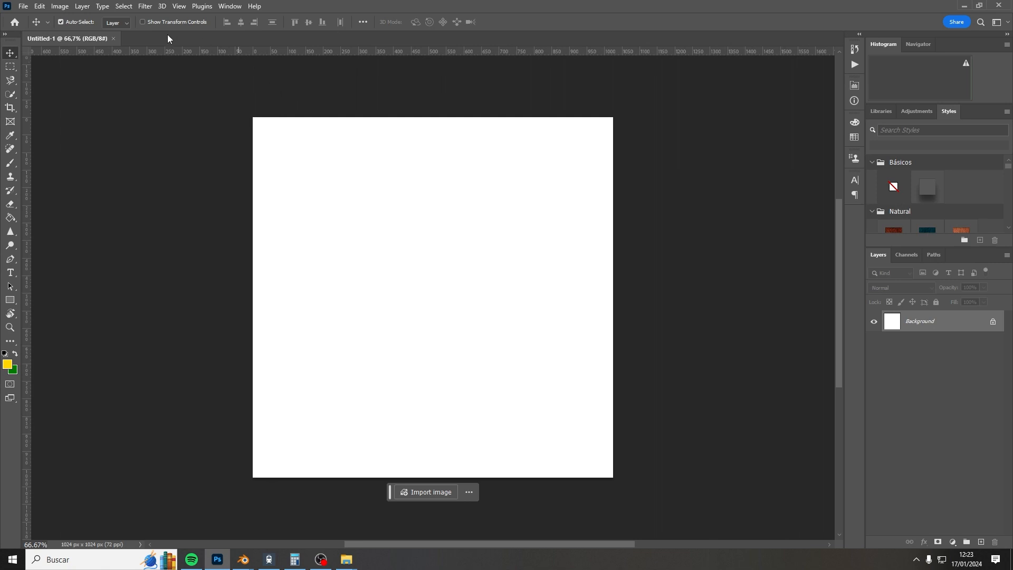
Step: Add a horizontal guide and a vertical guide, each about 100 px from the canvas's upper-left corner
drag(166, 53, 172, 153)
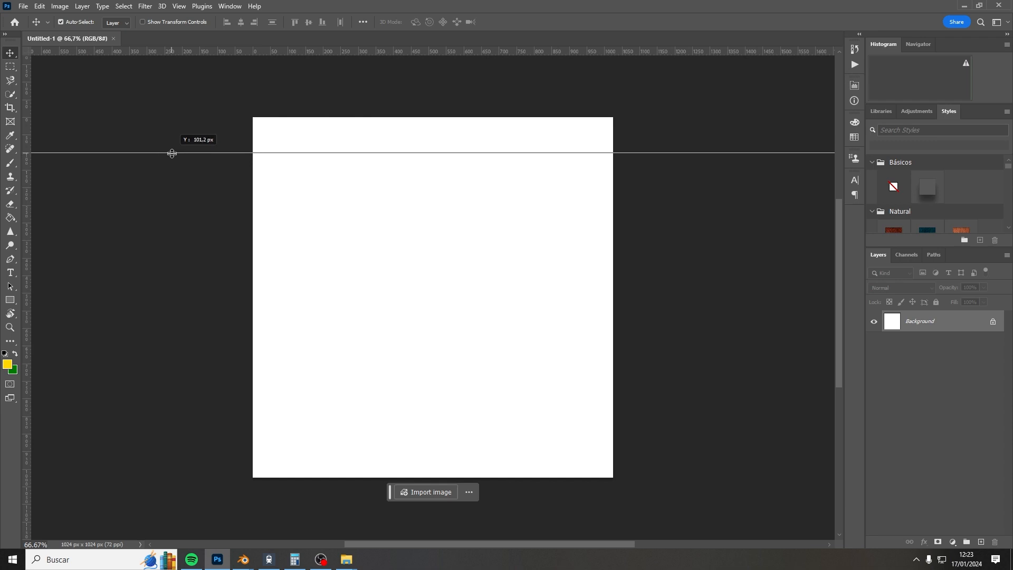
drag(171, 153, 172, 153)
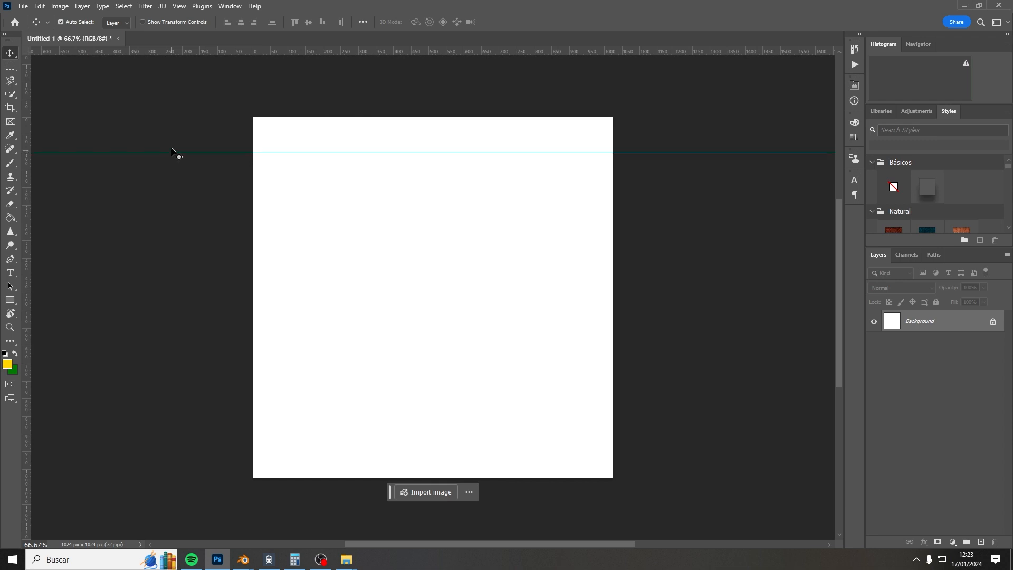
drag(27, 110, 287, 151)
Step: Fill the corner square bounded by the two guides with dark red #360006 on a new layer
key(m)
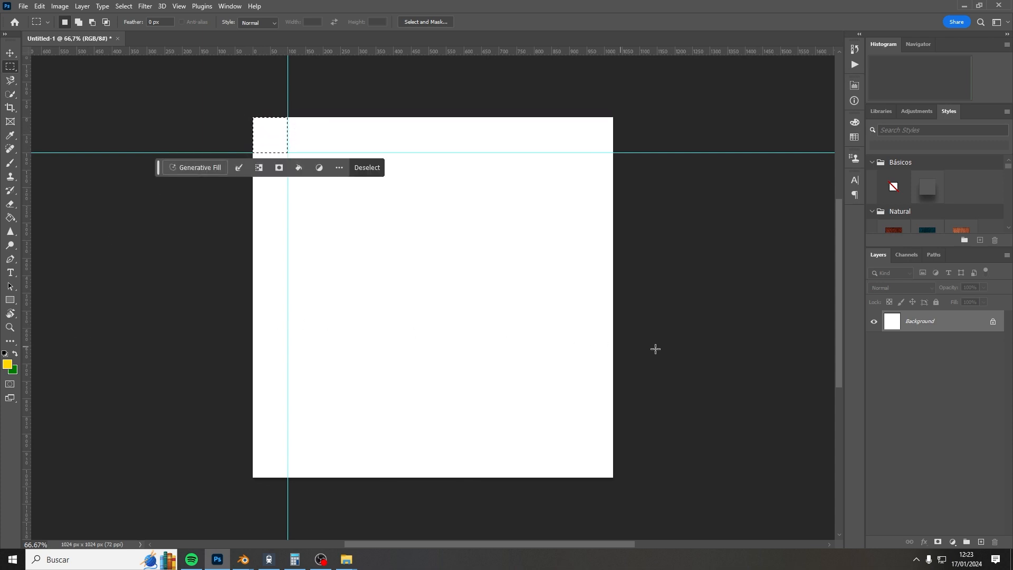
click(981, 542)
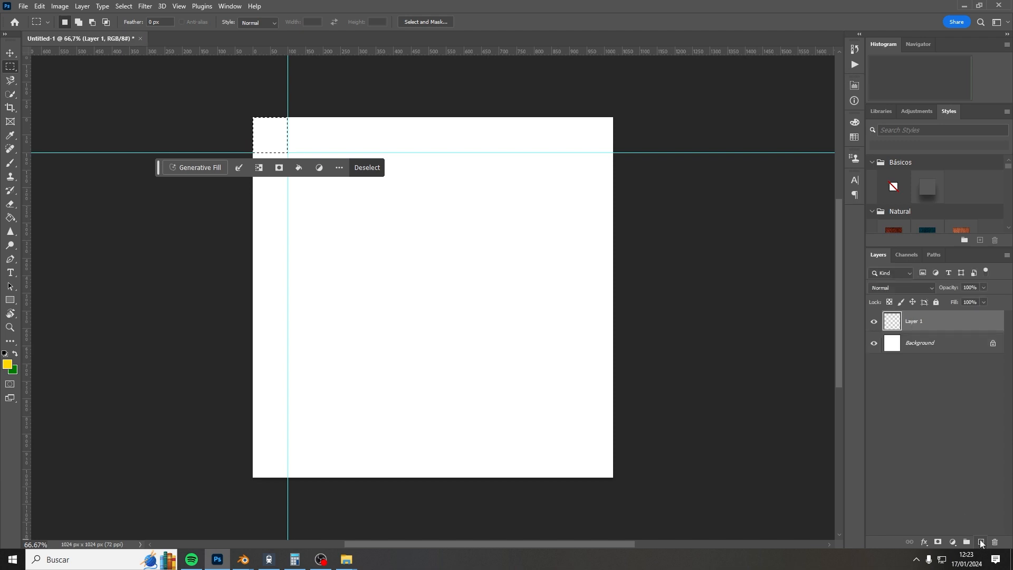
click(8, 364)
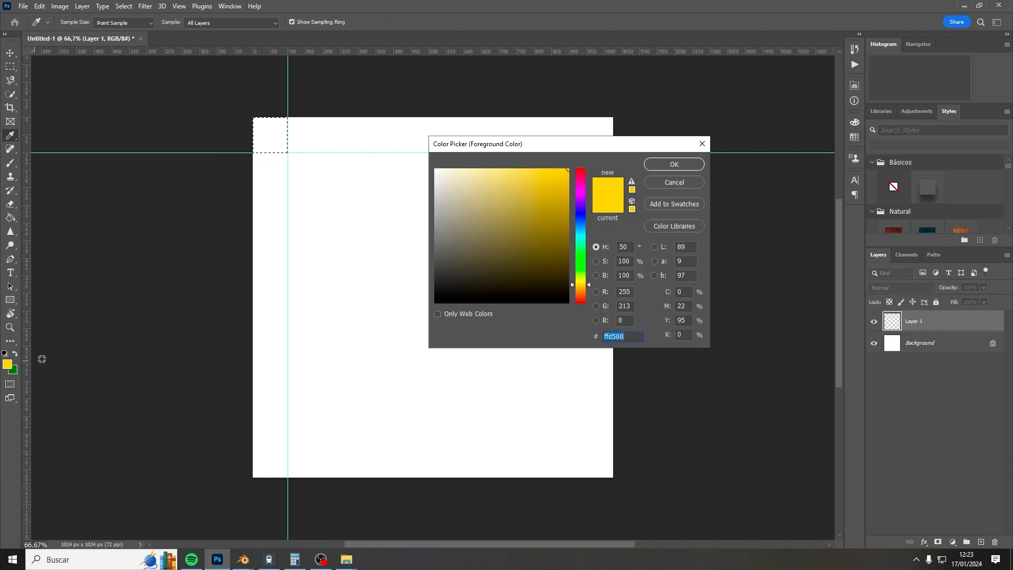
click(25, 7)
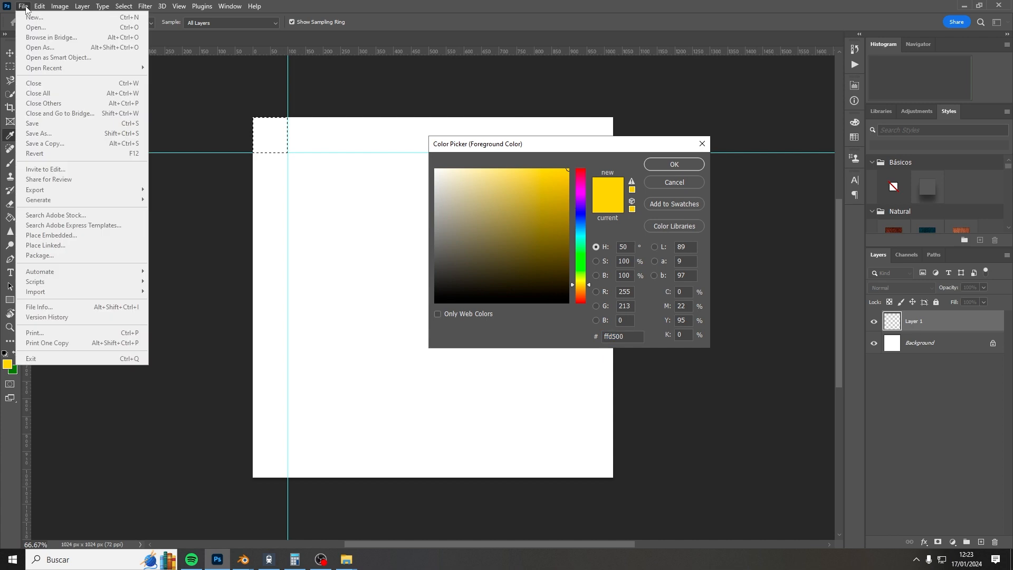
click(577, 172)
text(69000c)
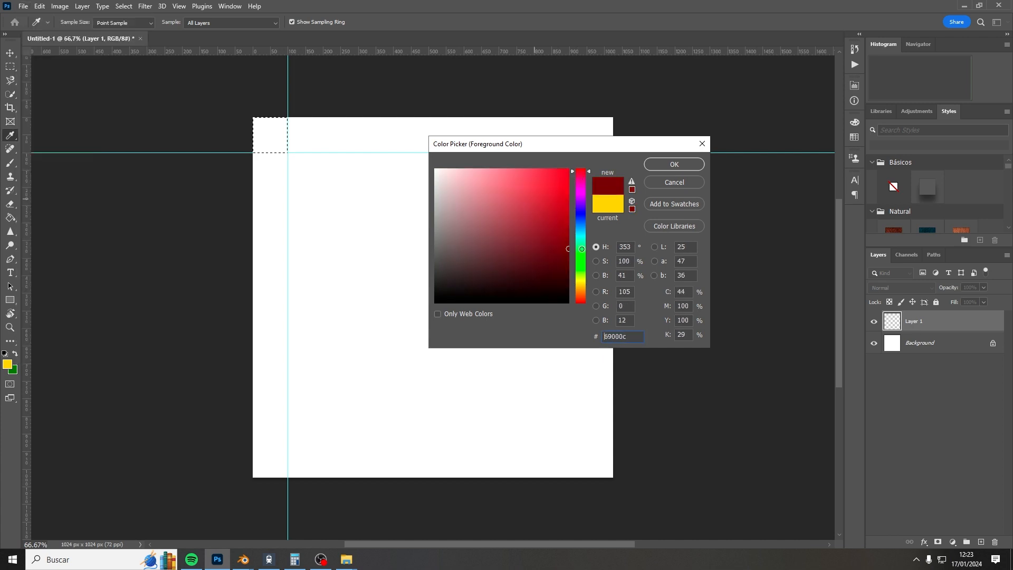
drag(582, 249, 590, 274)
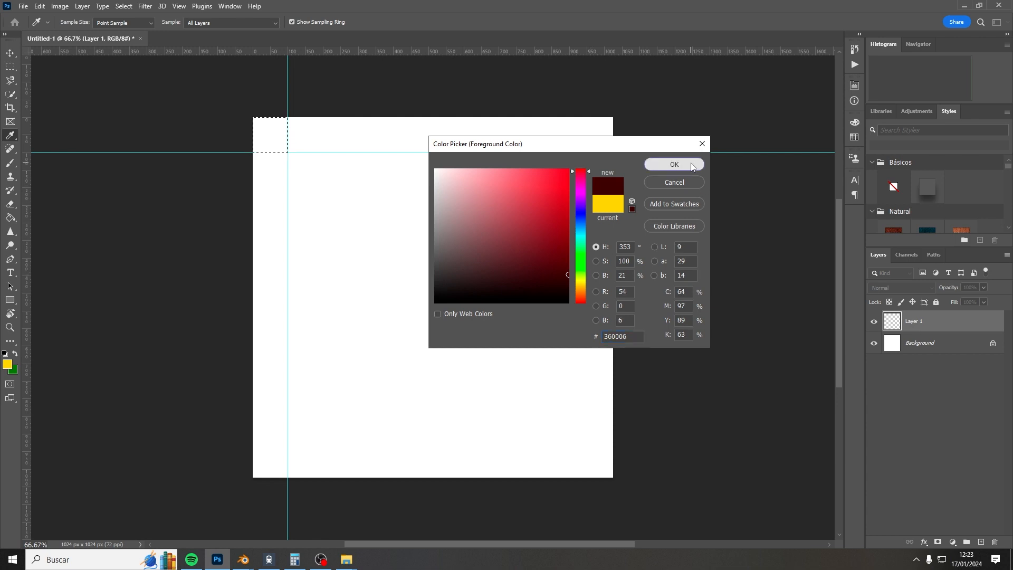
click(653, 164)
key(m)
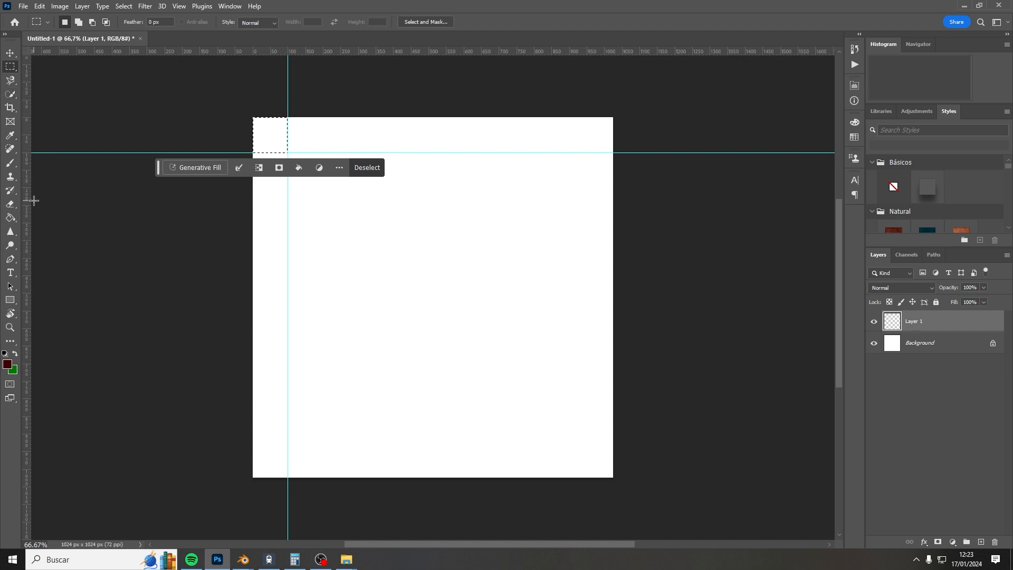
click(10, 165)
mouse_move(266, 135)
mouse_down()
mouse_move(267, 118)
mouse_move(220, 158)
mouse_move(247, 140)
mouse_up()
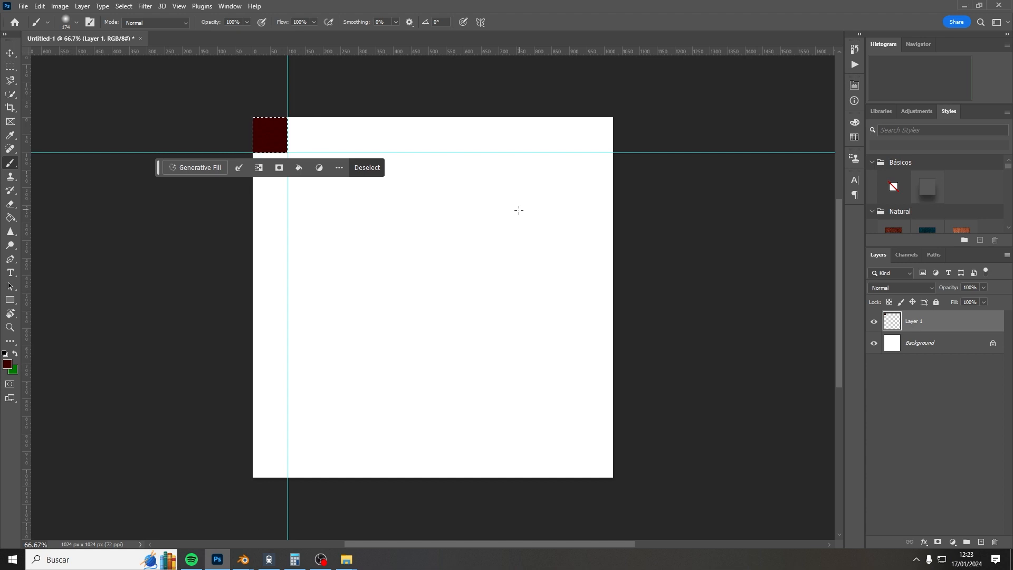
Step: Fill an equal square directly to the right of the dark red one with black #000000 and clear the selection
click(16, 63)
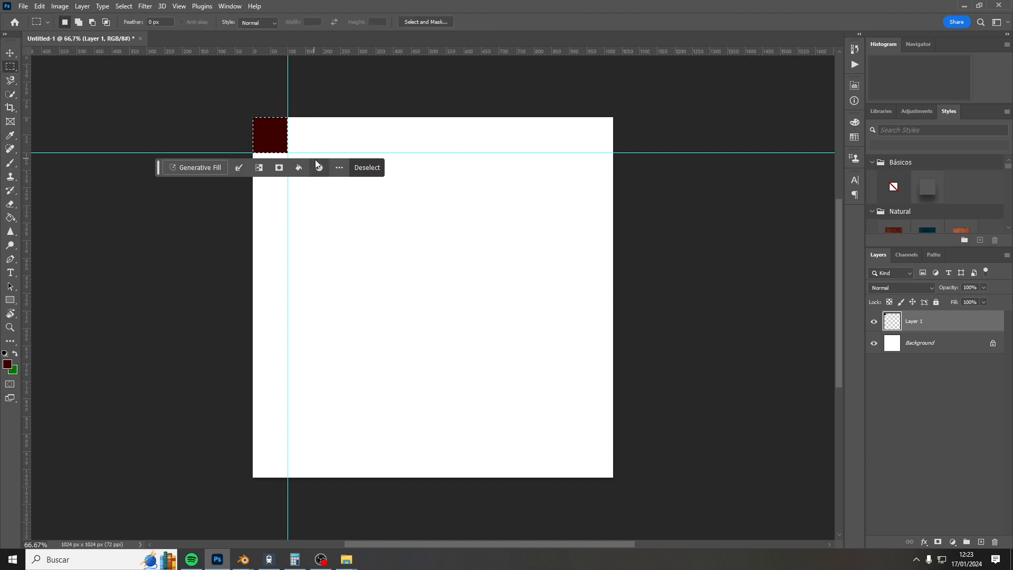
drag(268, 141, 304, 143)
click(10, 366)
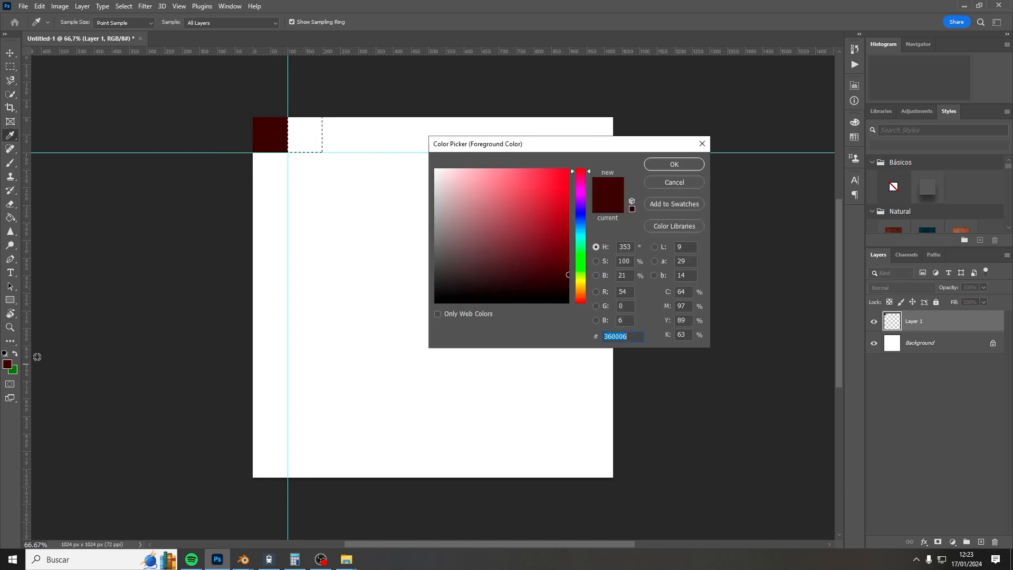
text(000000)
key(Return)
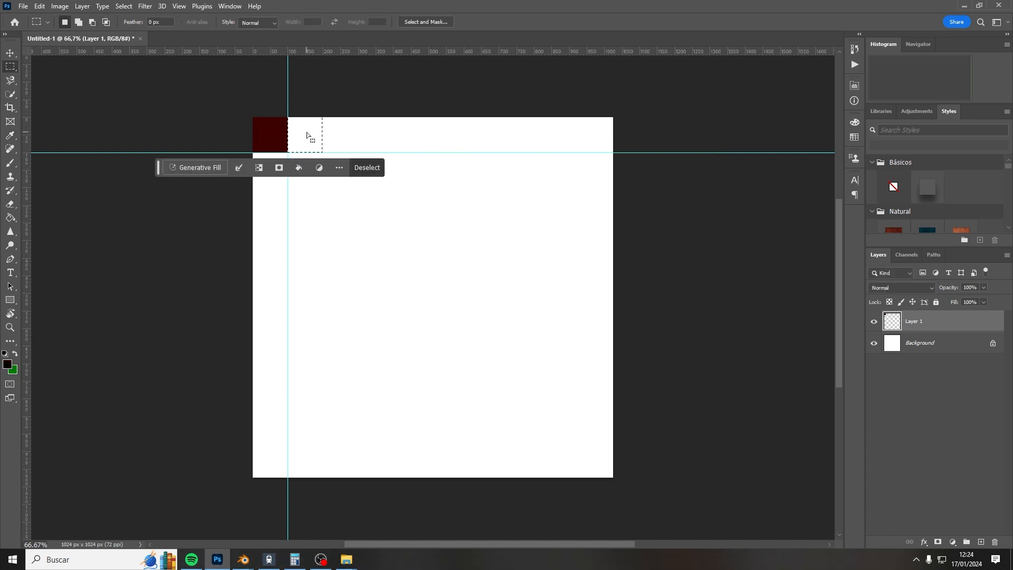
drag(313, 138, 291, 136)
key(ctrl+z)
click(11, 169)
click(170, 142)
click(14, 71)
click(160, 131)
drag(323, 117, 360, 152)
click(15, 354)
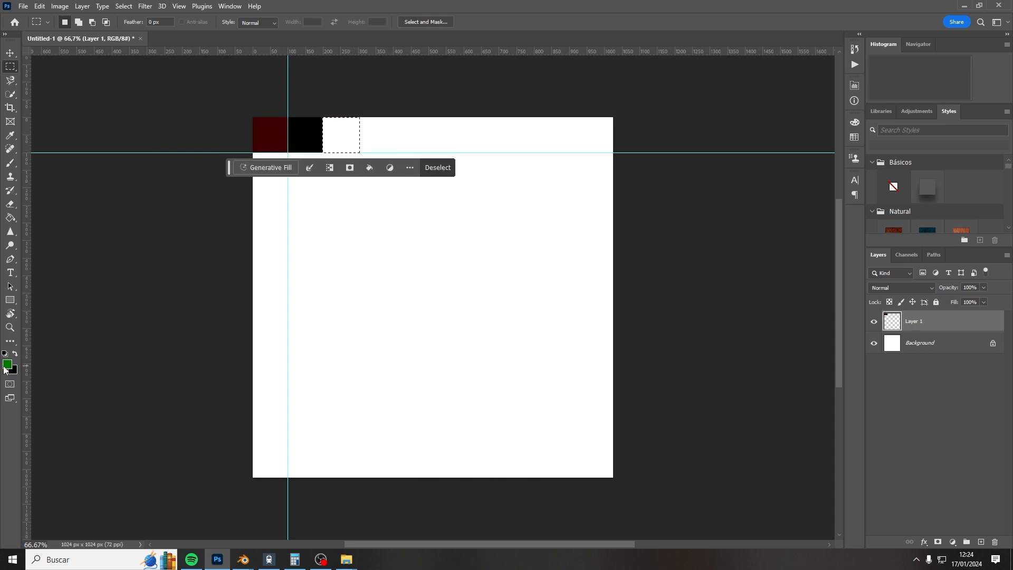
click(7, 364)
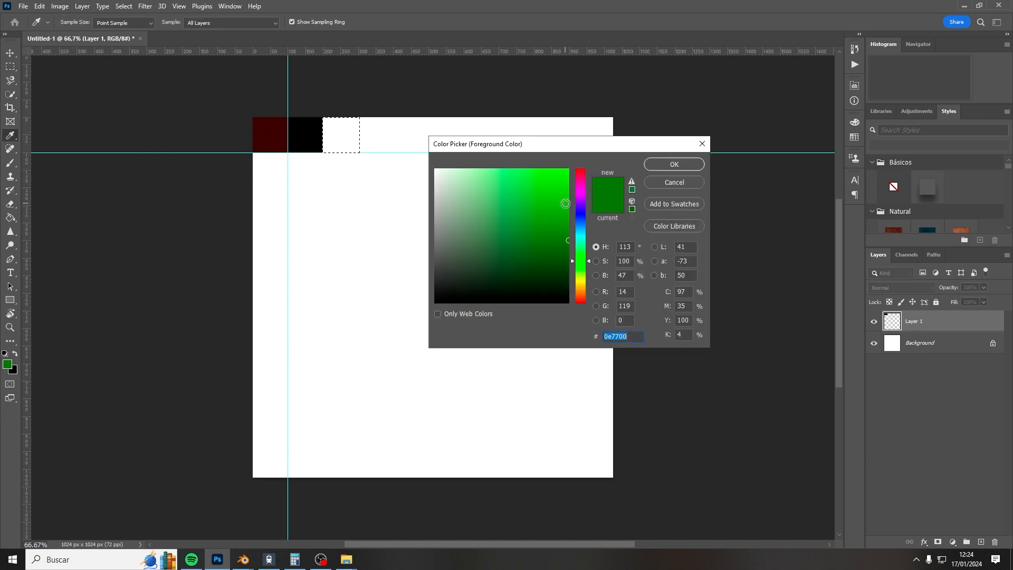
click(566, 204)
click(646, 166)
key(m)
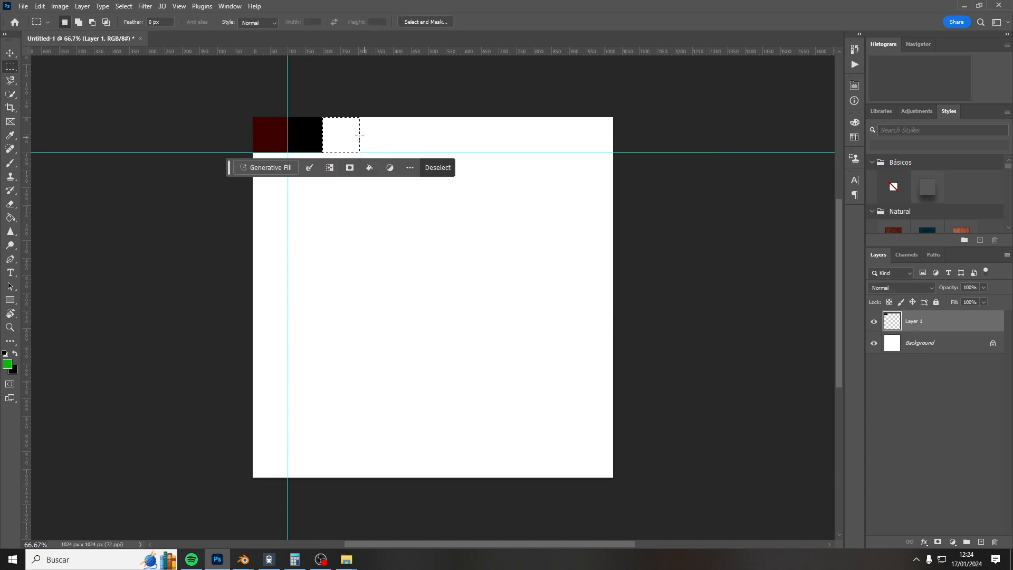
click(351, 135)
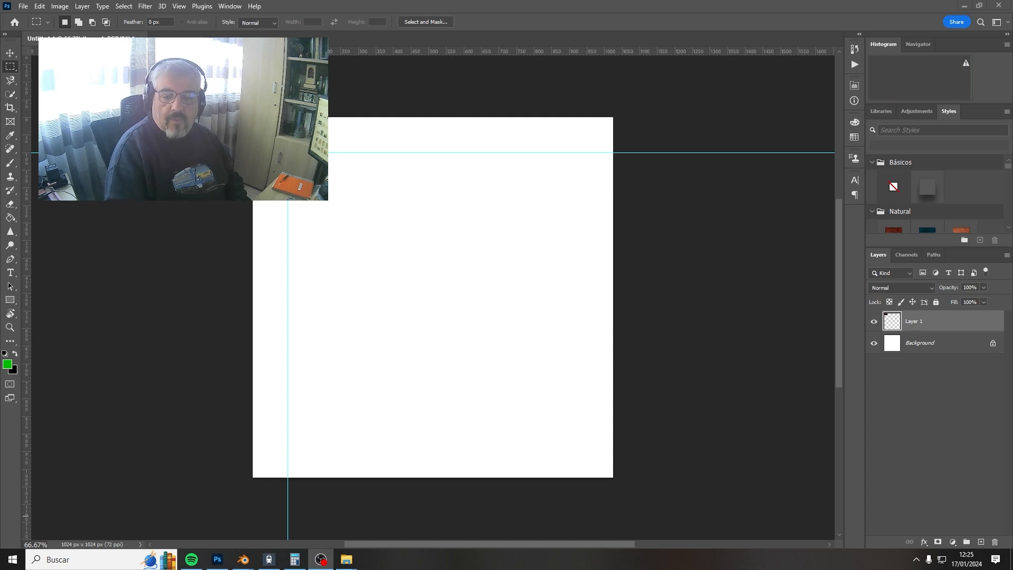
Step: Place the grey-concrete-texture-or-background image from the TEXTURAS folder inside ALMACEN DE RECAMBIOS as an embedded image
click(23, 5)
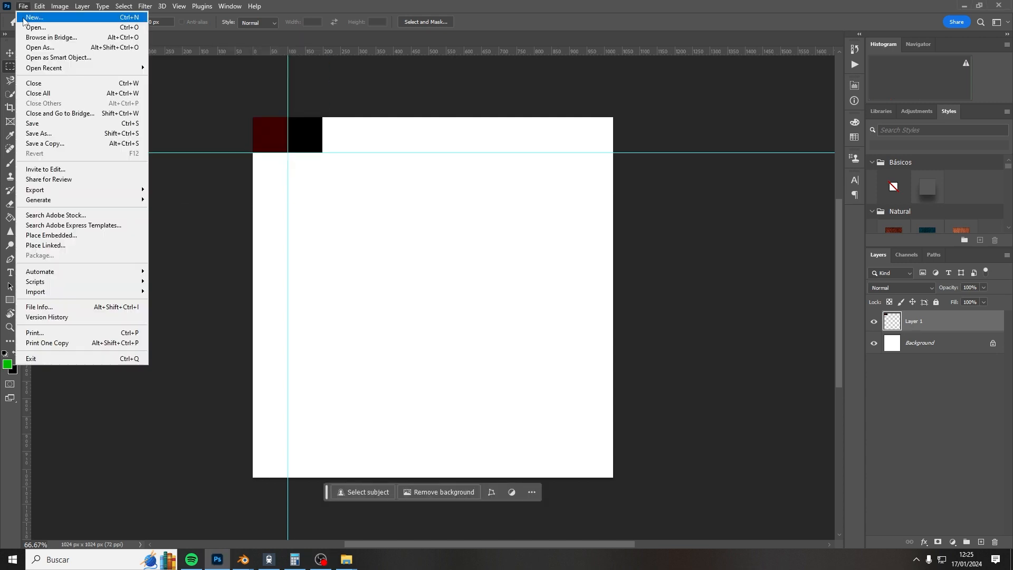
click(51, 239)
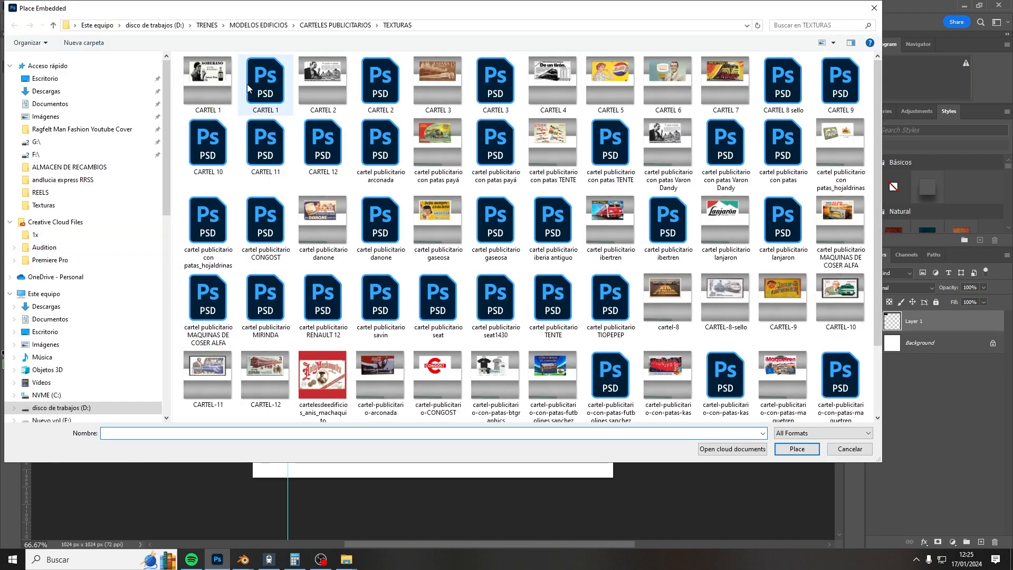
click(332, 25)
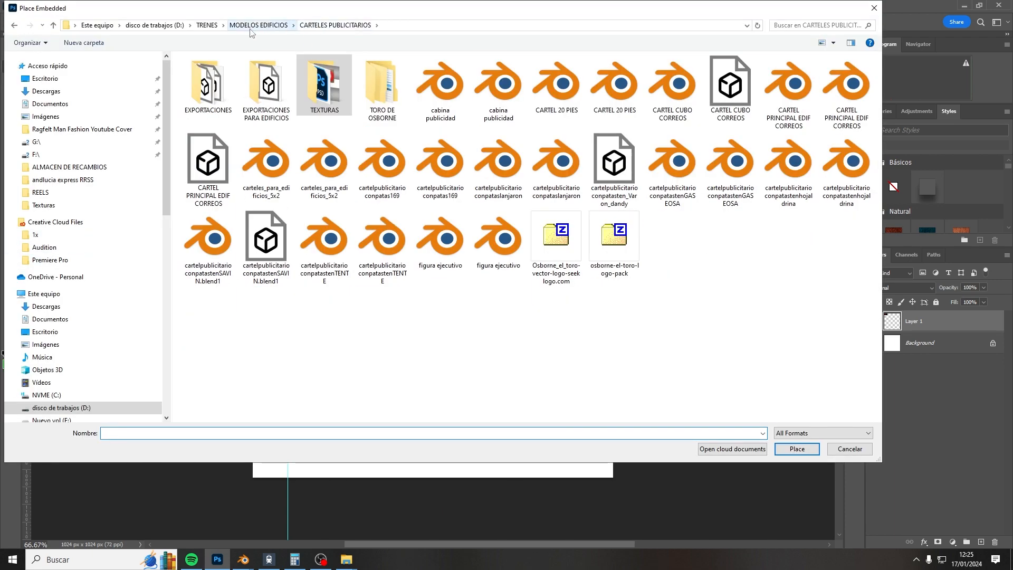
click(259, 25)
click(213, 25)
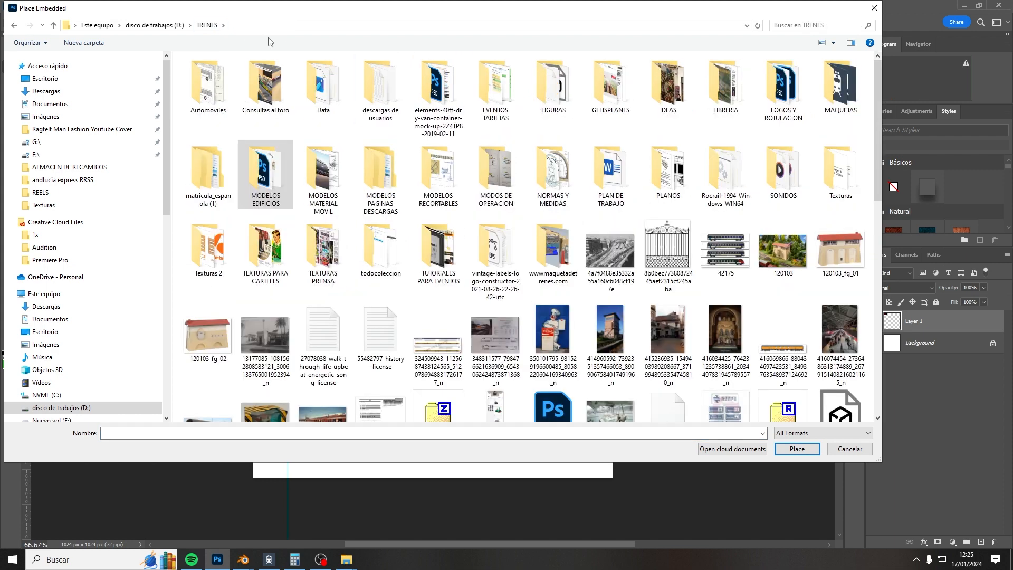
double_click(258, 179)
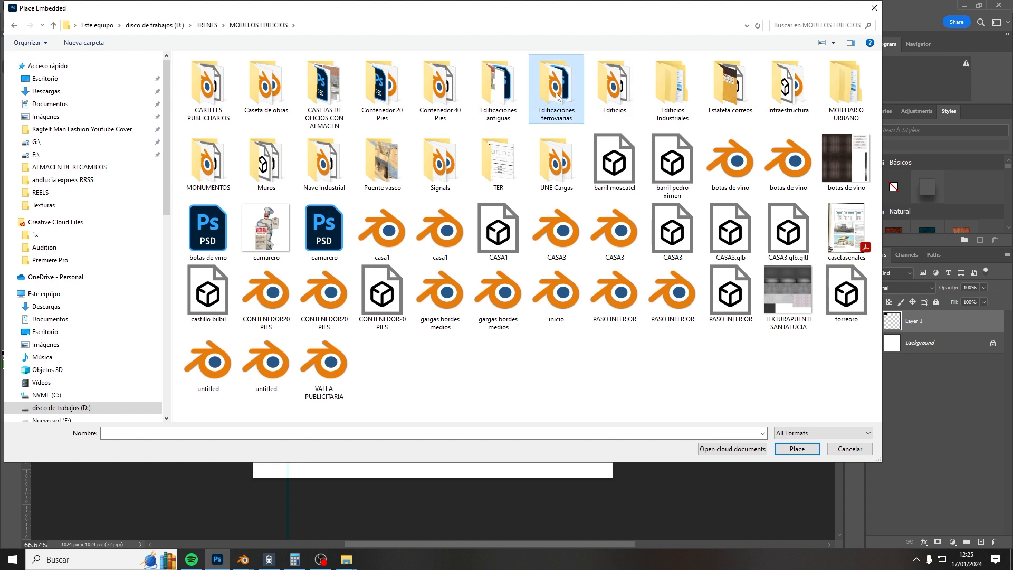
double_click(556, 96)
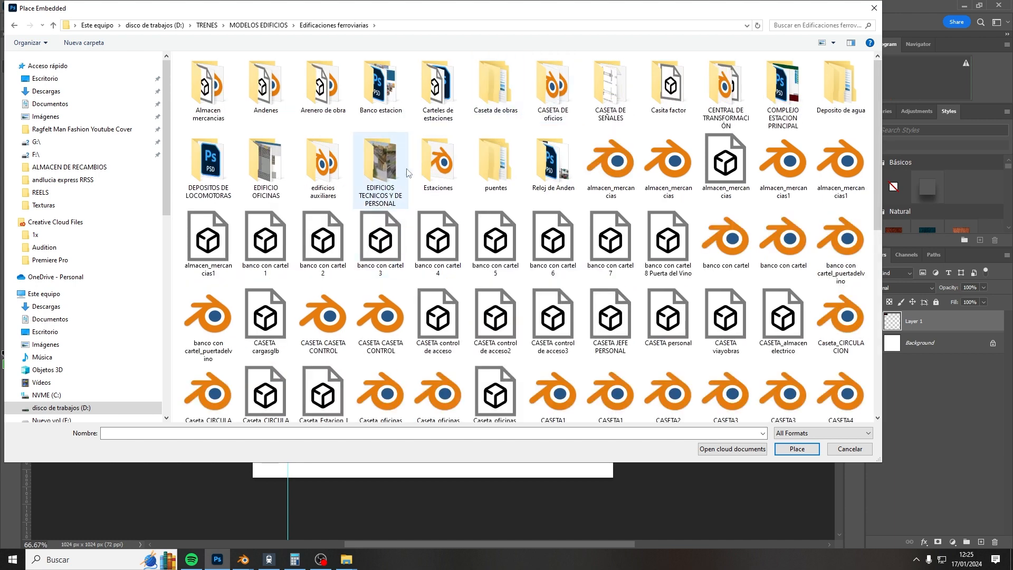
double_click(211, 110)
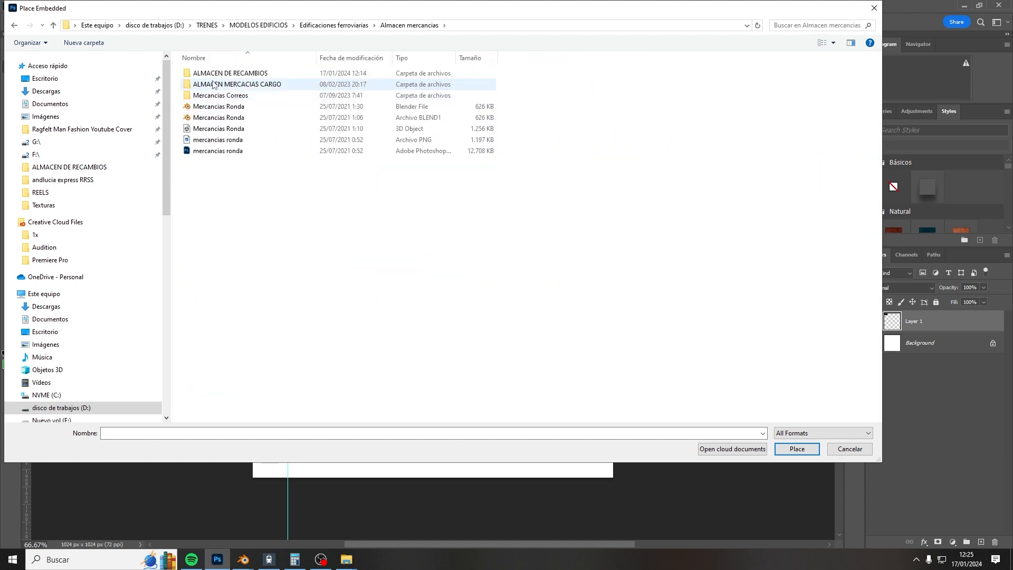
double_click(214, 74)
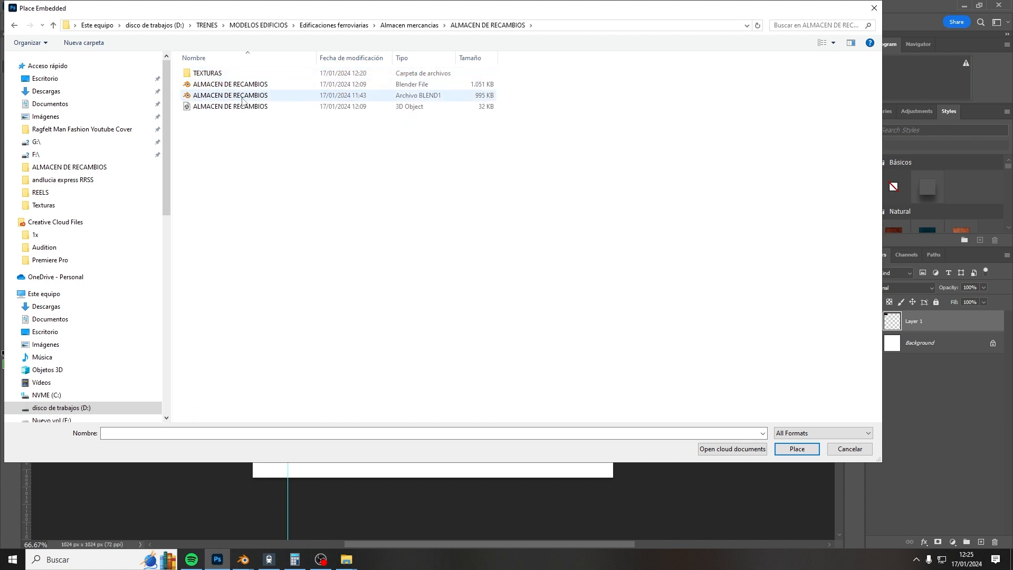
double_click(214, 74)
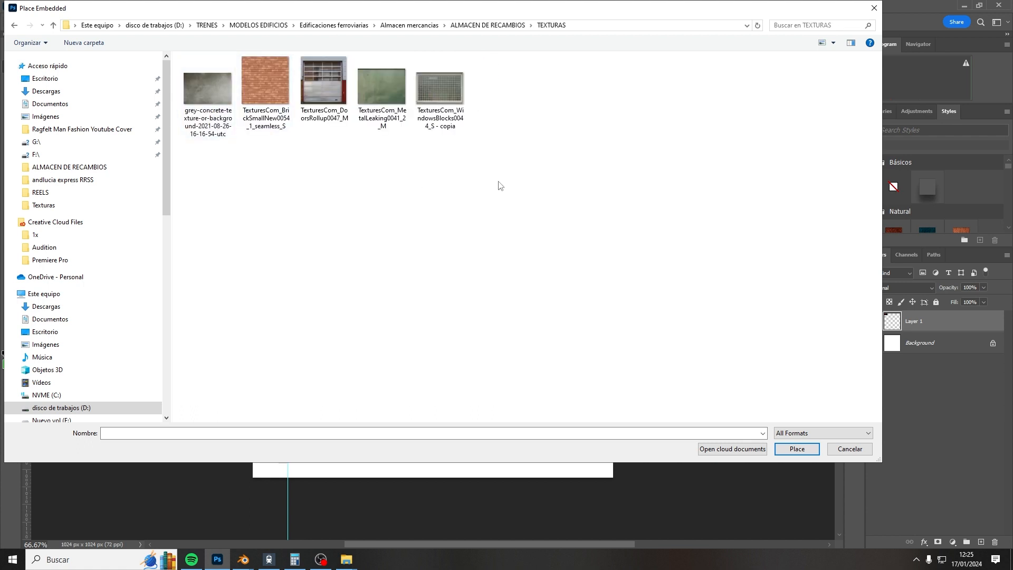
click(219, 94)
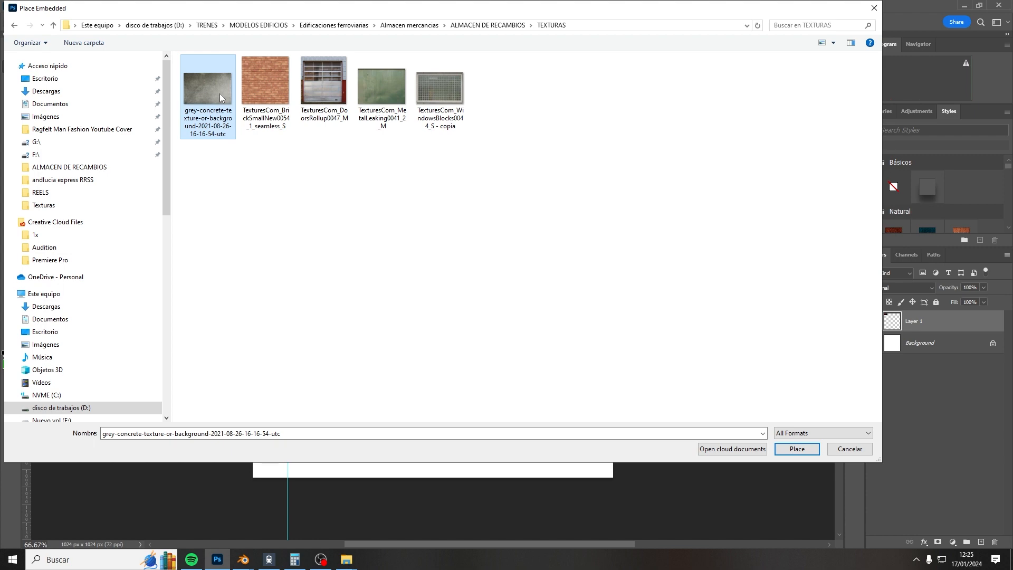
click(797, 449)
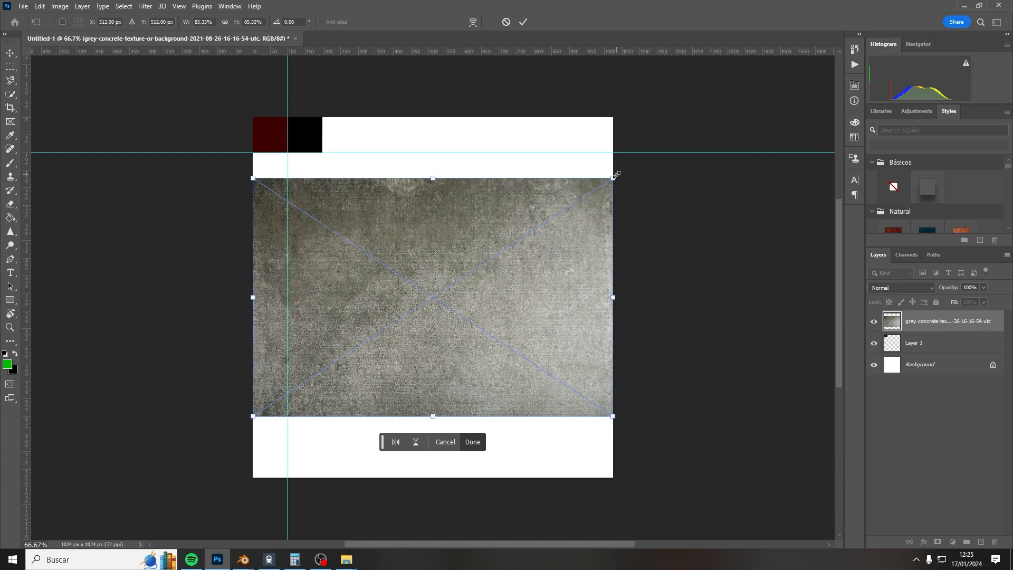
Step: Scale the placed concrete image to about 33% and align it to the canvas's left edge directly below the horizontal guide
drag(616, 174, 411, 305)
drag(388, 369, 386, 204)
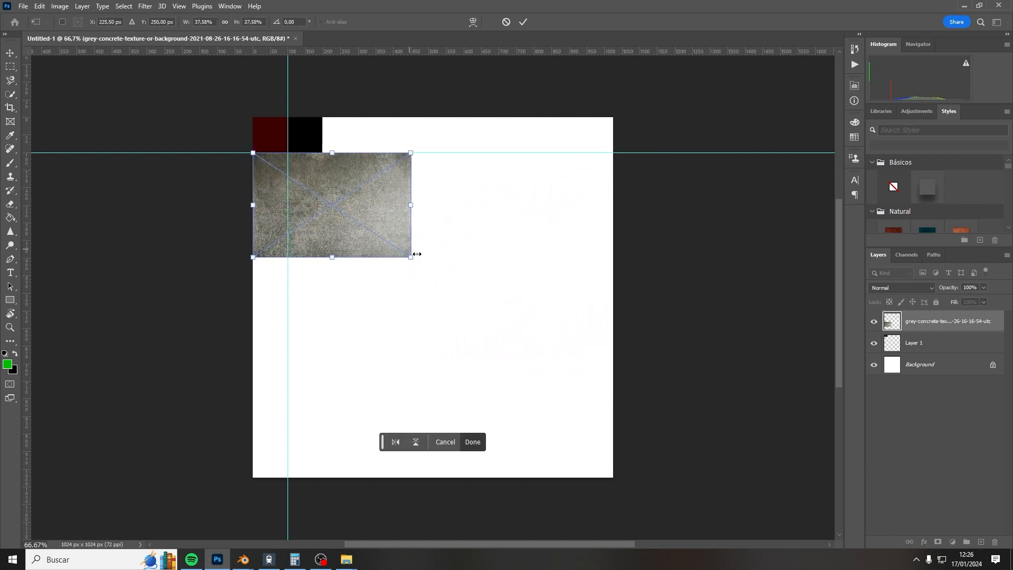
drag(412, 257, 395, 246)
click(527, 24)
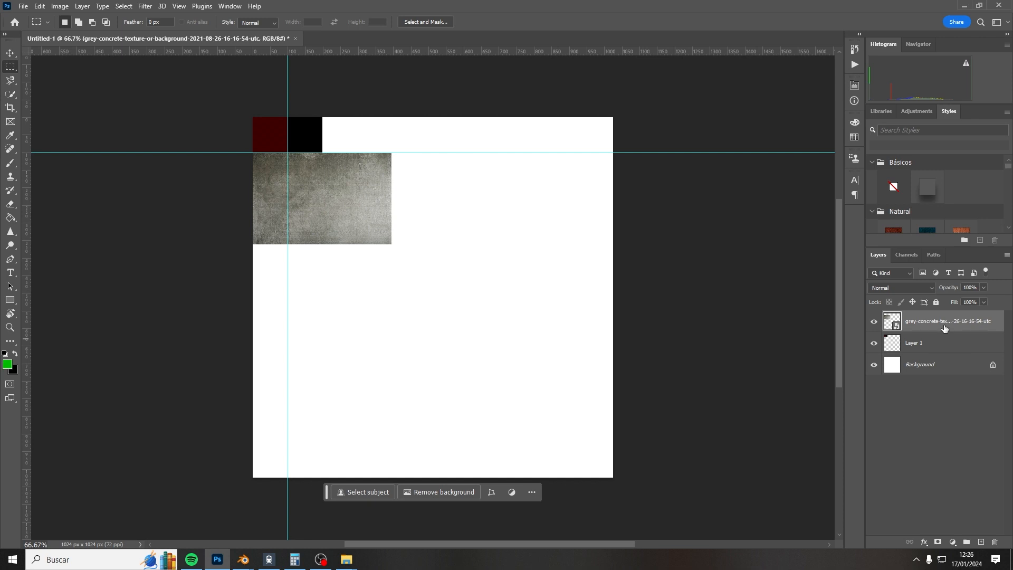
Step: Duplicate the concrete layer and position the copy flush against the original's right edge, centred at about X 591 px, Y 231 px
drag(944, 330, 981, 542)
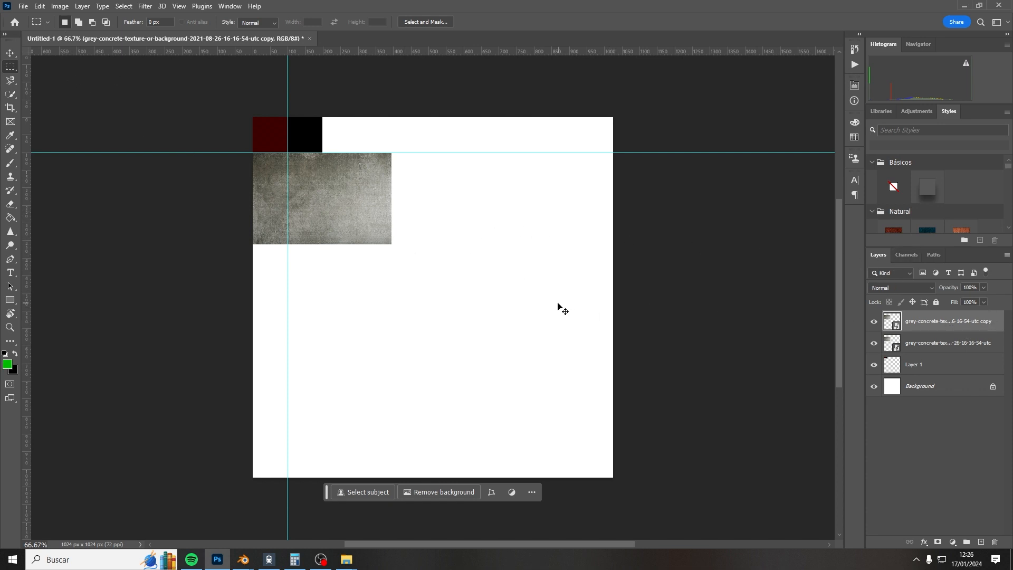
key(ctrl+t)
drag(367, 201, 504, 204)
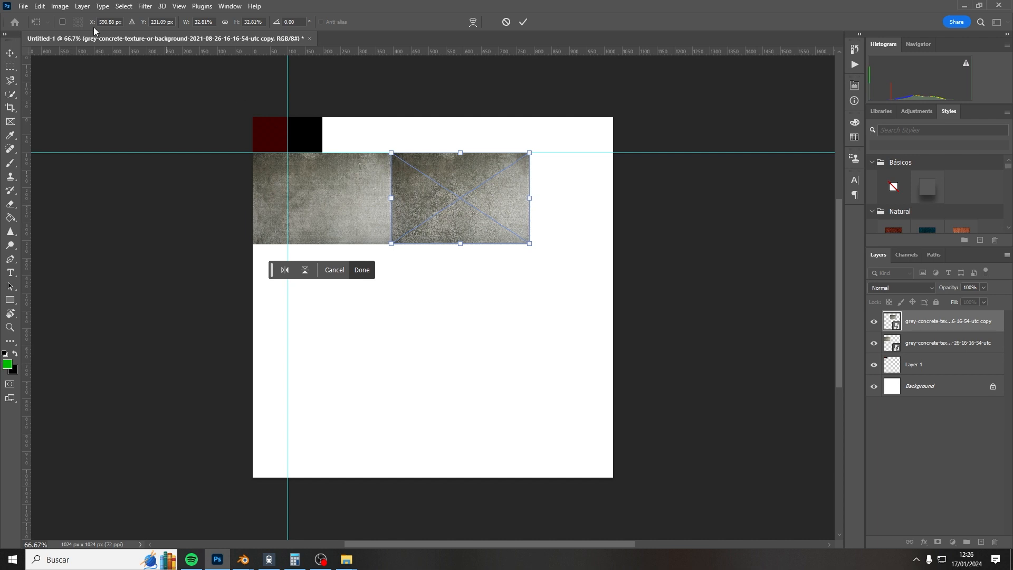
Step: Flip the concrete copy horizontally so it mirrors the original, and apply the transformation
click(57, 8)
mouse_move(41, 7)
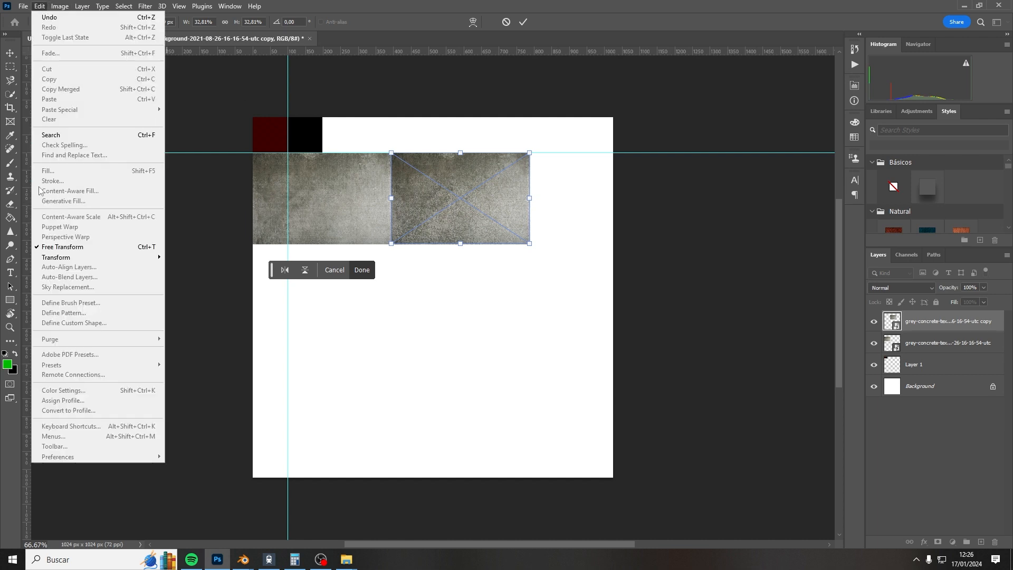
mouse_move(43, 257)
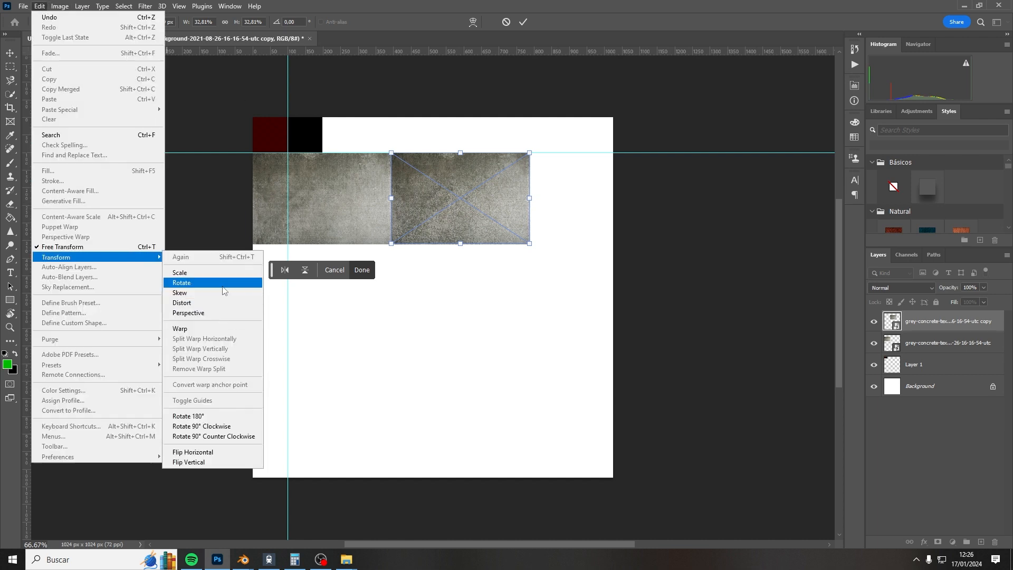
click(187, 453)
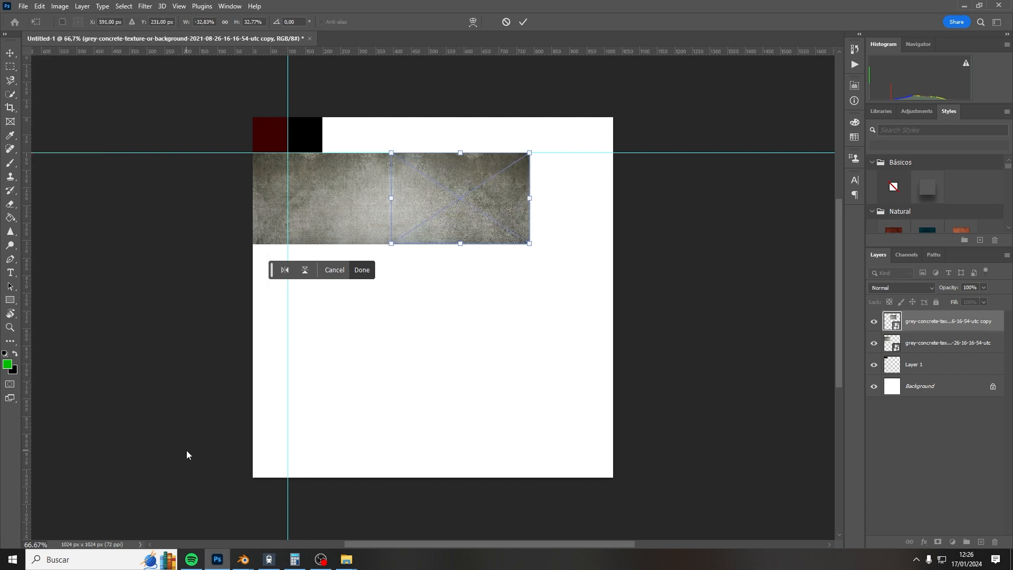
click(522, 23)
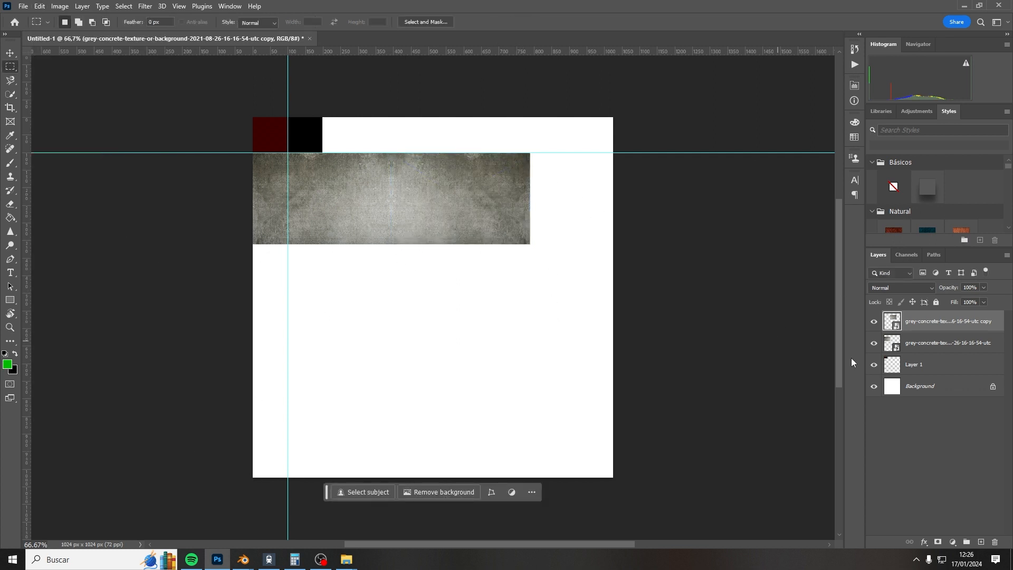
Step: Duplicate both concrete layers together and place the copies directly below the originals, centred at about X 394 px, Y 491 px
ctrl+click(957, 344)
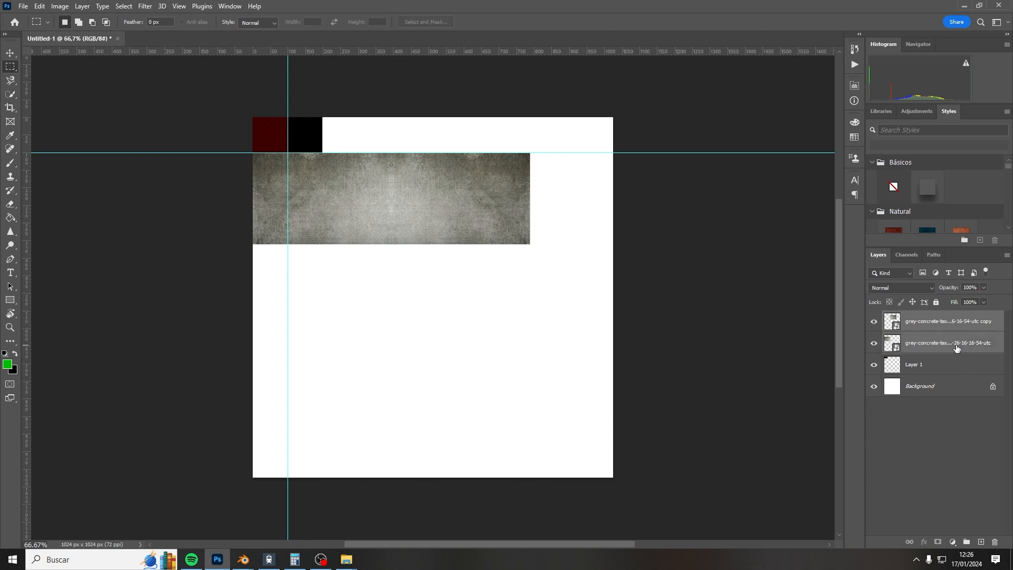
drag(956, 345, 980, 542)
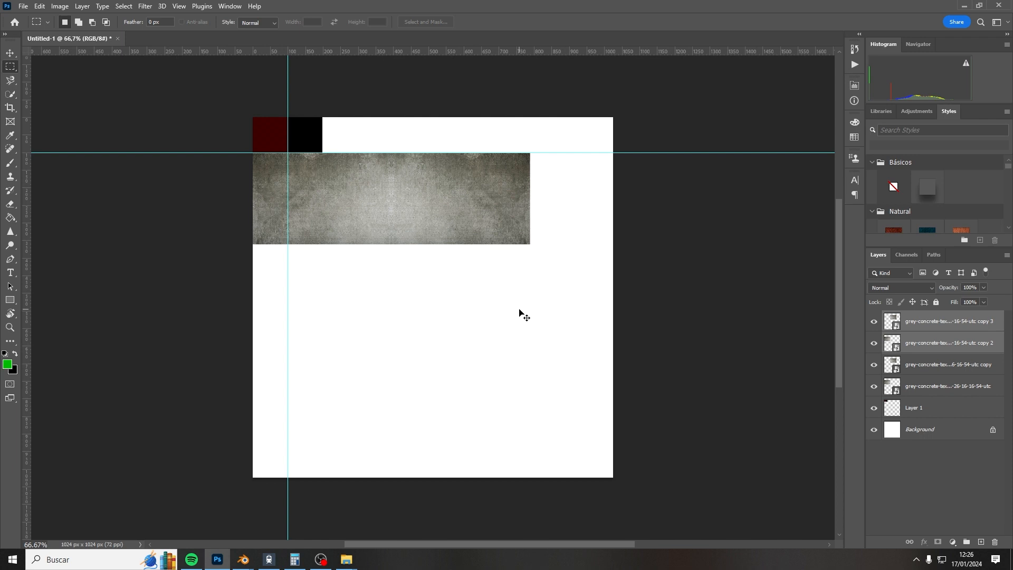
key(ctrl+t)
drag(462, 218, 467, 305)
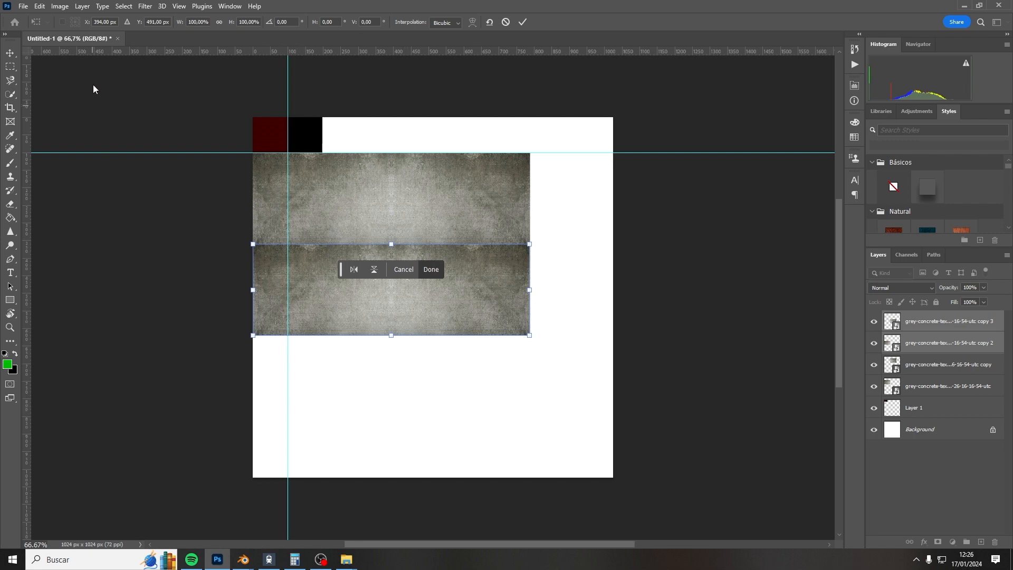
Step: Flip the lower row of concrete copies vertically so it mirrors the upper row, and apply the transformation
click(40, 6)
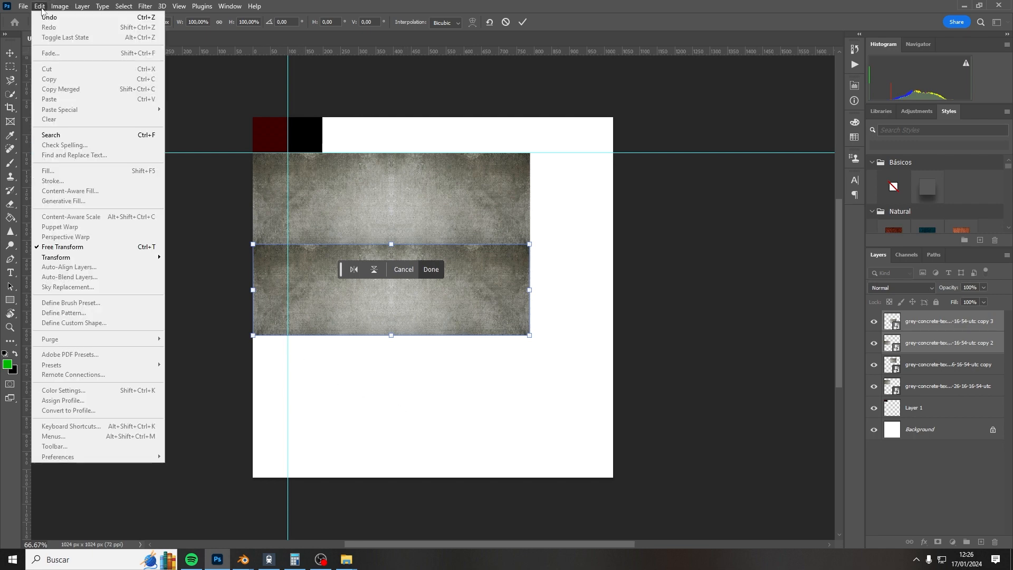
click(41, 7)
click(41, 6)
mouse_move(83, 259)
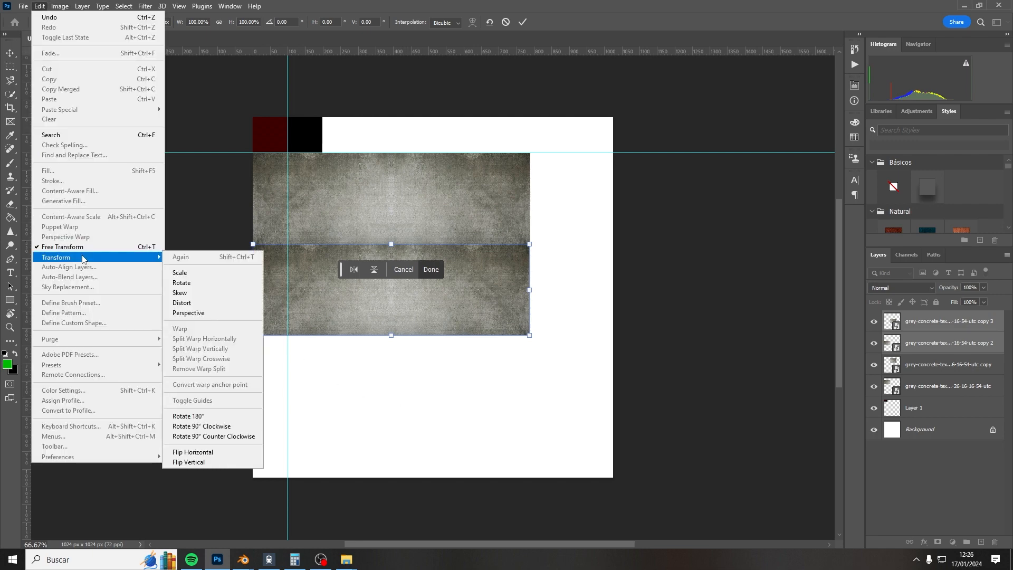
click(215, 461)
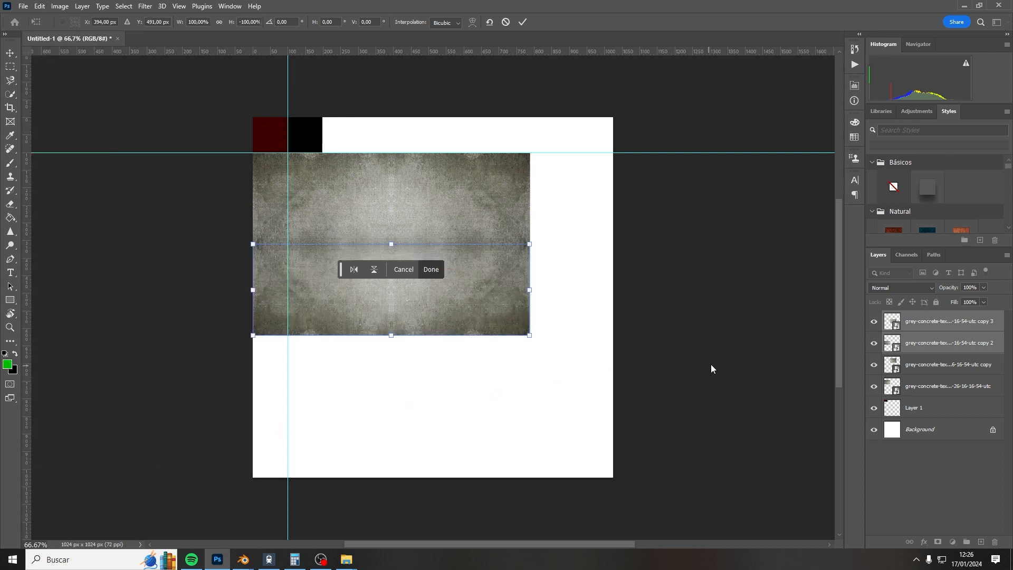
key(Return)
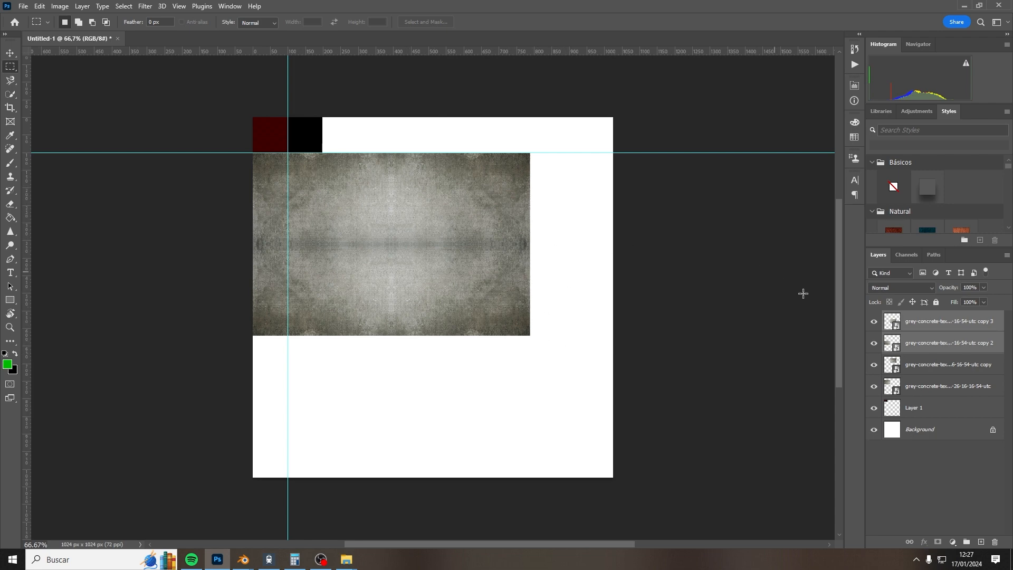
Step: Scale all four concrete layers together to about 49.92%, keeping the block's upper-left corner anchored below the horizontal guide
click(937, 327)
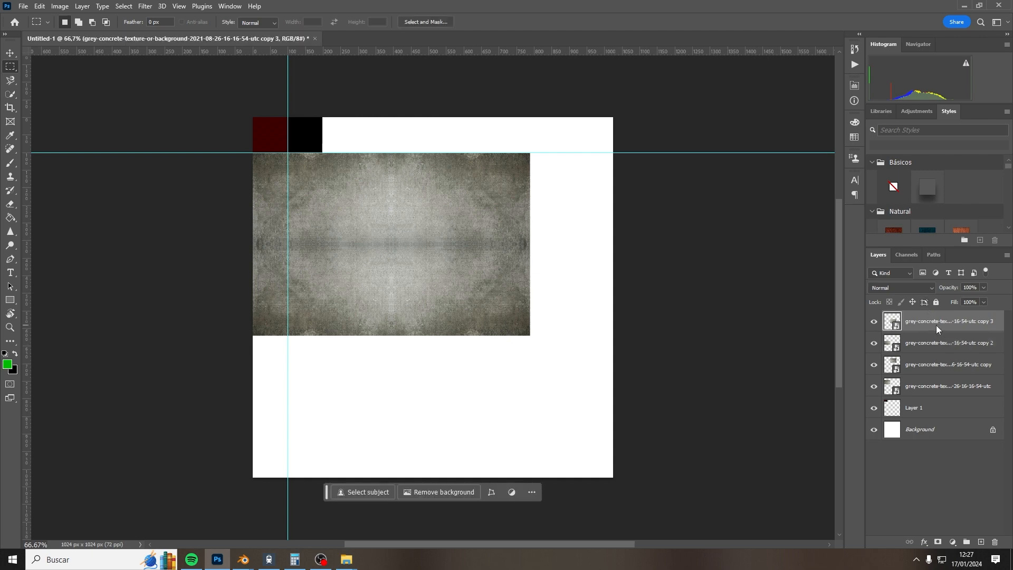
shift+click(939, 385)
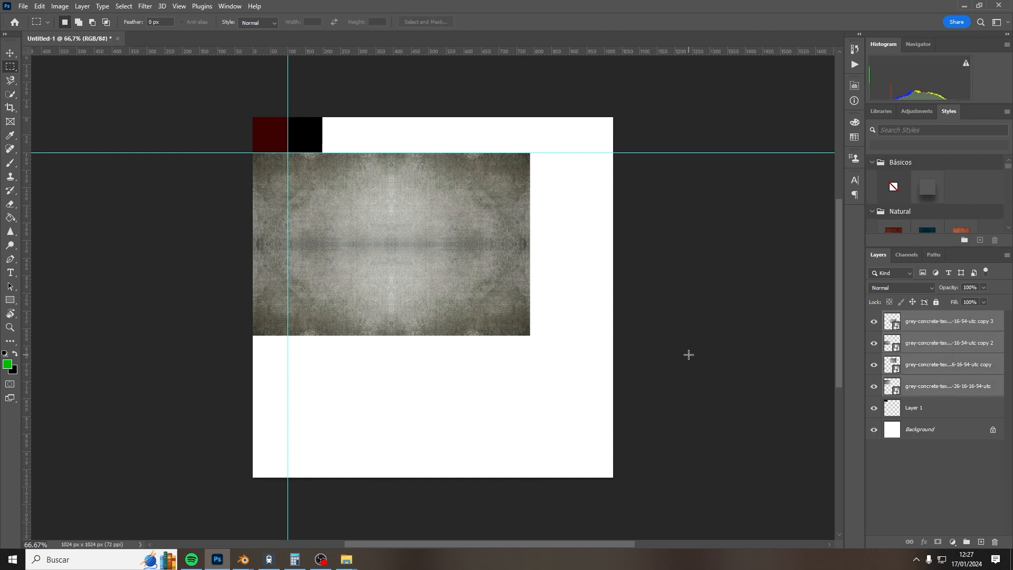
key(ctrl+t)
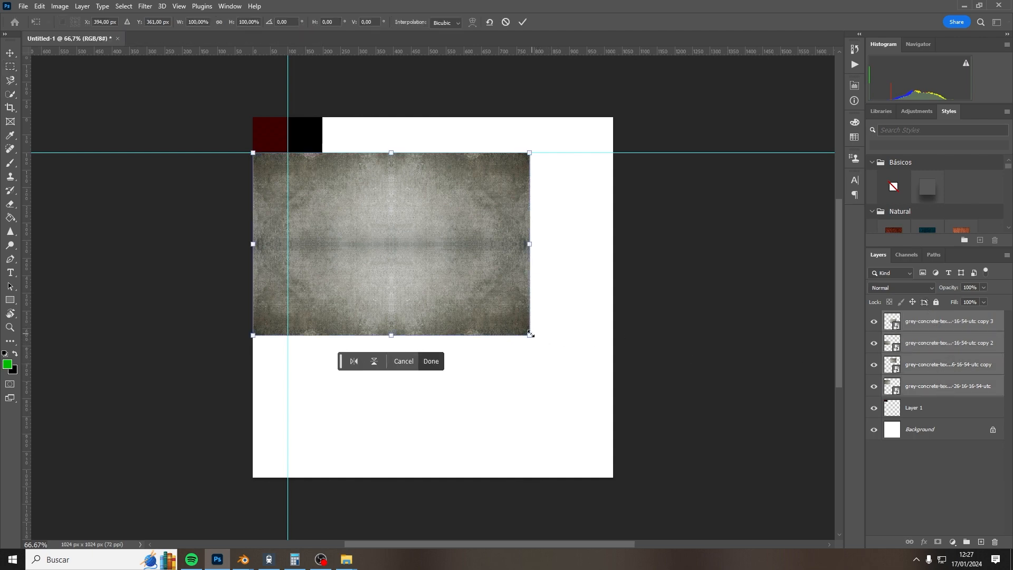
drag(530, 334, 405, 216)
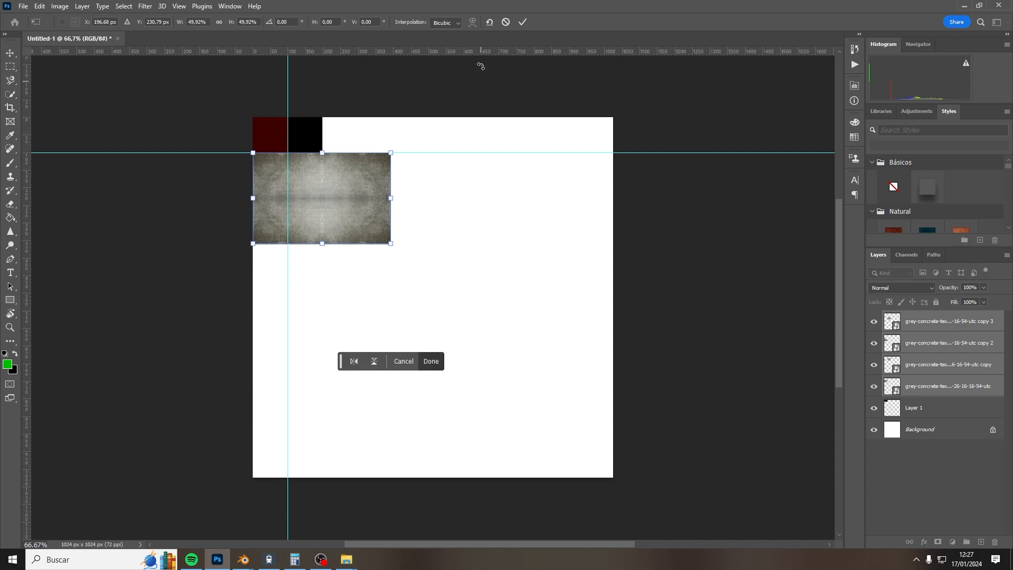
click(522, 22)
key(m)
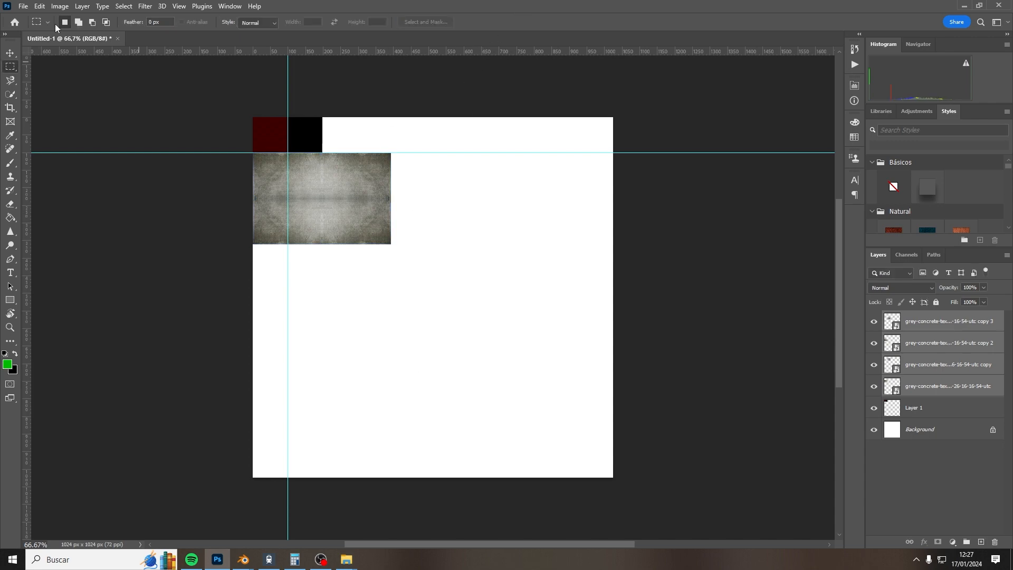
Step: Place the TexturesCom_BrickSmallNew0054_1_seamless_S image as embedded and scale it to about 18.82% near the canvas's lower-left corner
click(23, 5)
click(85, 234)
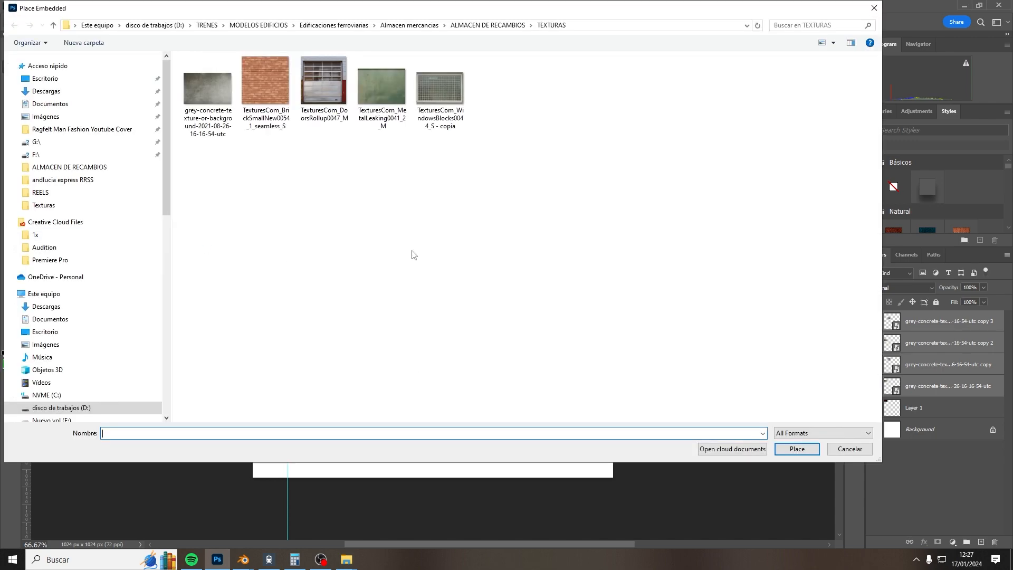
double_click(264, 95)
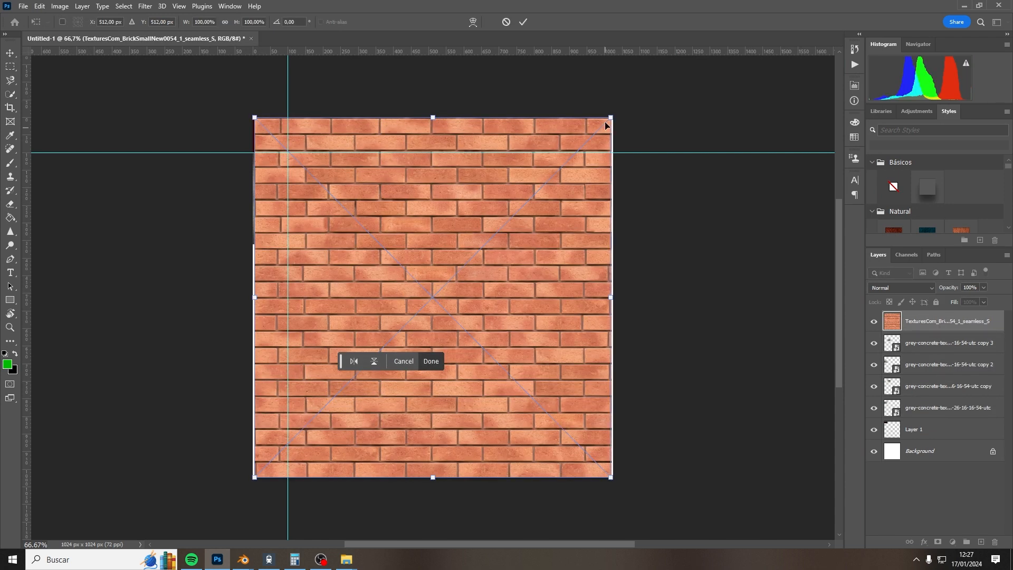
drag(606, 125, 347, 391)
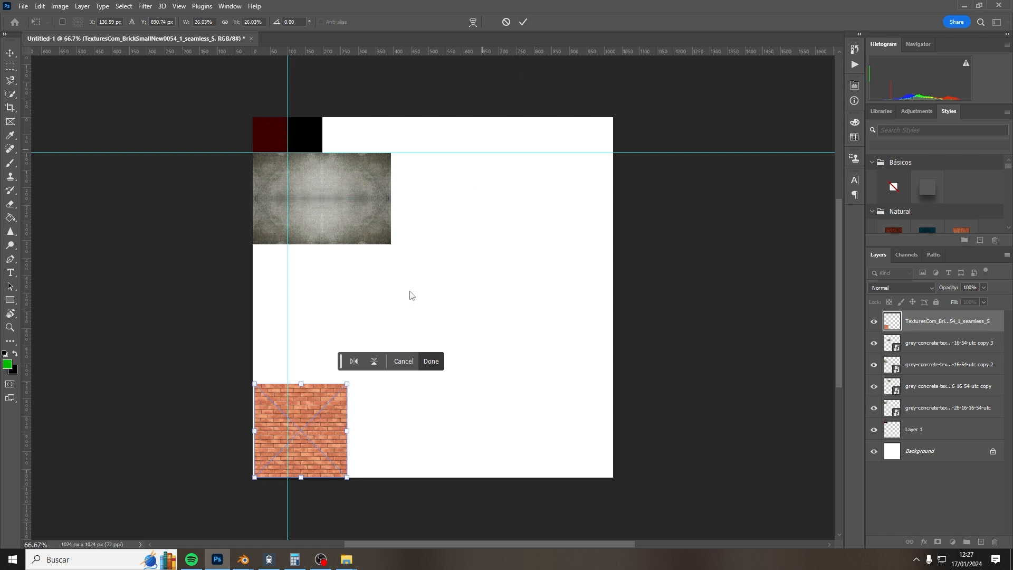
drag(347, 385, 321, 409)
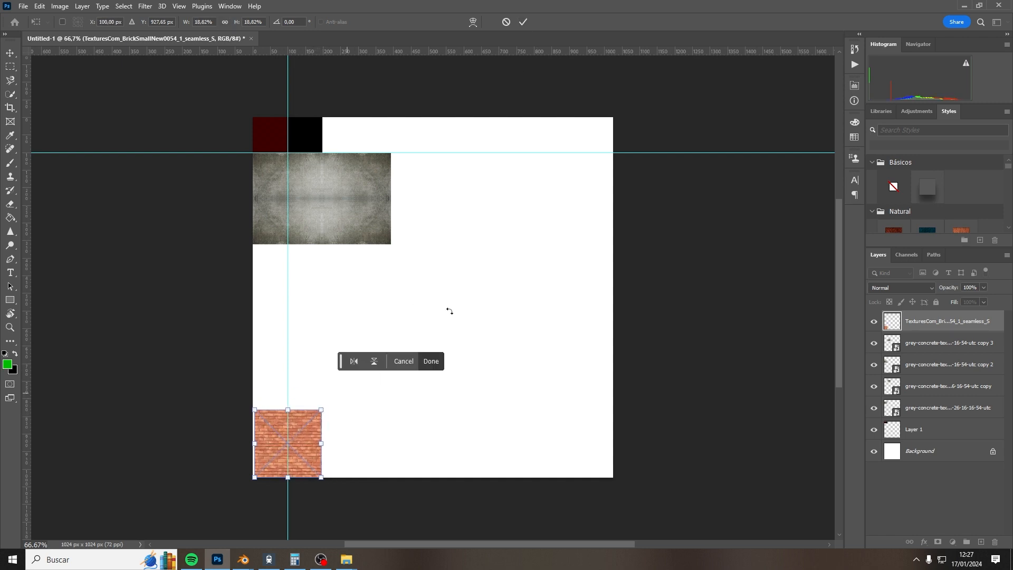
key(Return)
key(m)
Step: Group the four concrete layers and name the group HORMIGON
click(926, 350)
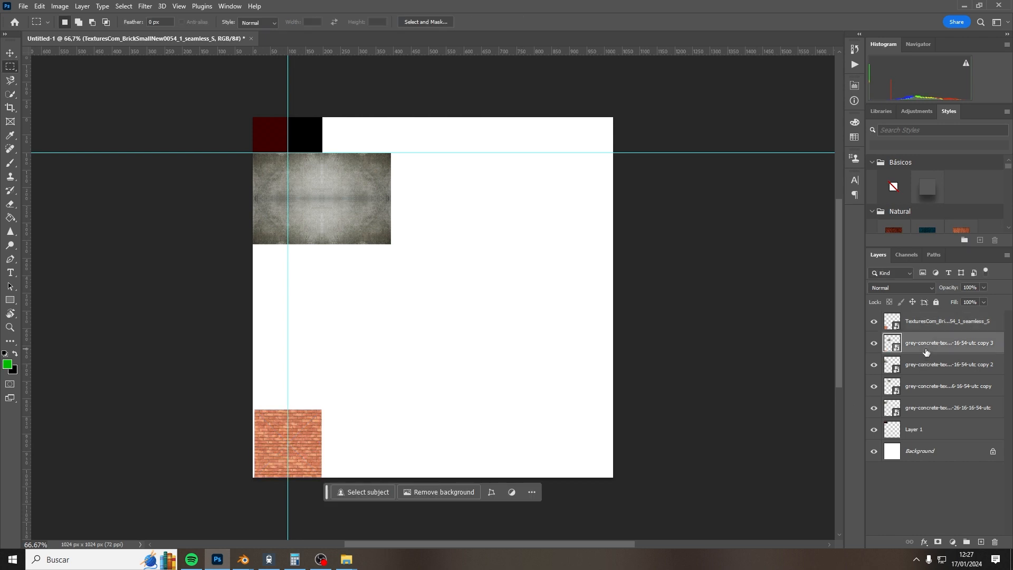
shift+click(938, 409)
drag(937, 408, 966, 542)
double_click(914, 338)
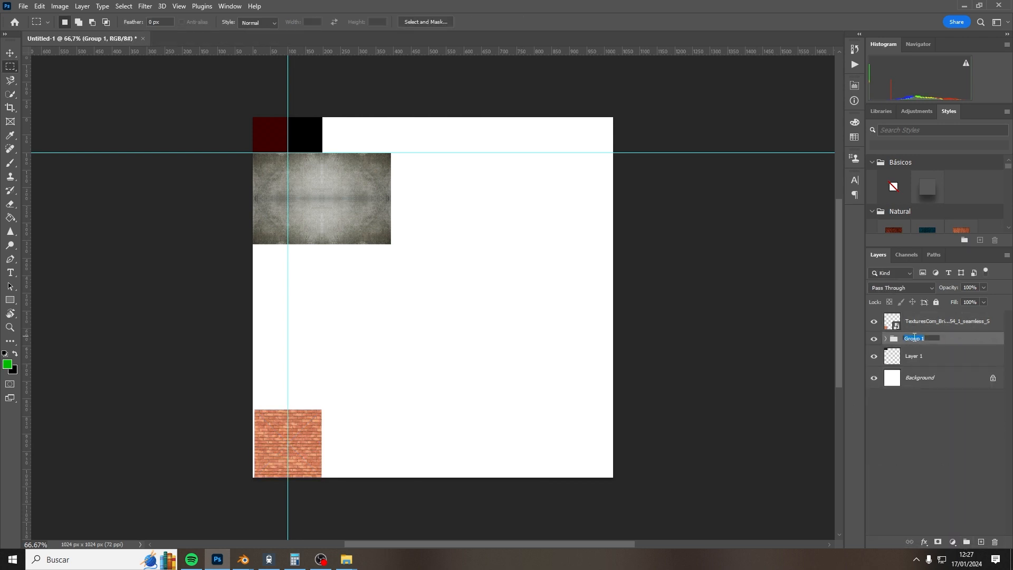
text(hORMIGON)
key(Return)
Step: Duplicate the brick layer and position the copy flush against the original's right edge, leaving no gap between them
drag(931, 323, 981, 541)
key(v)
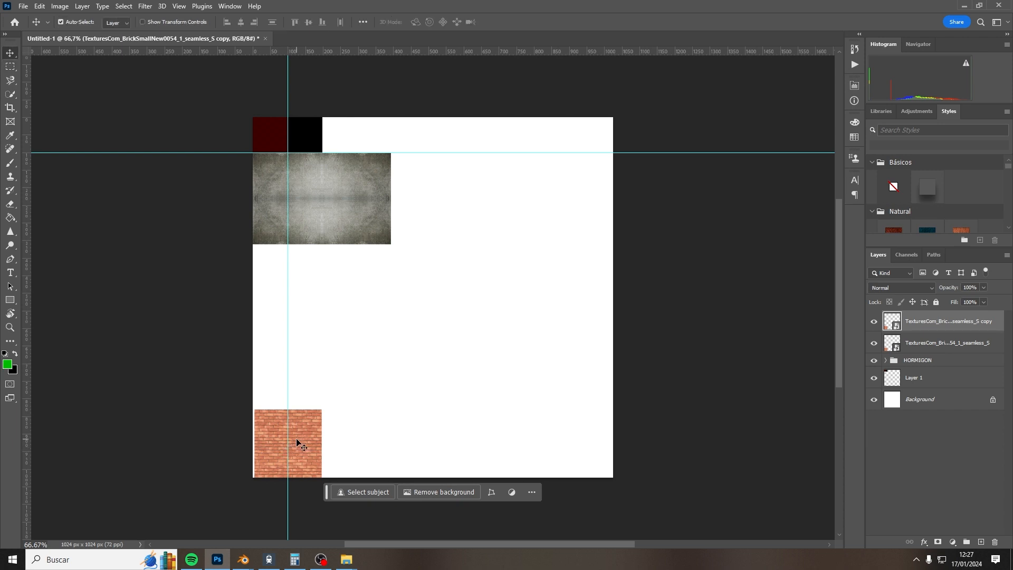
drag(297, 441, 362, 440)
click(512, 425)
alt+scroll(513, 425, up, 3)
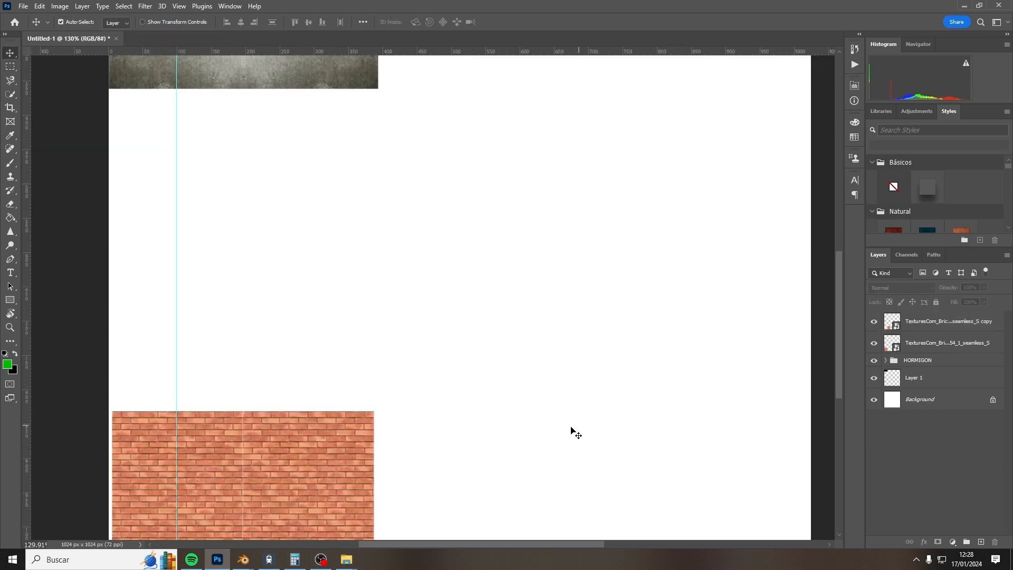
click(369, 447)
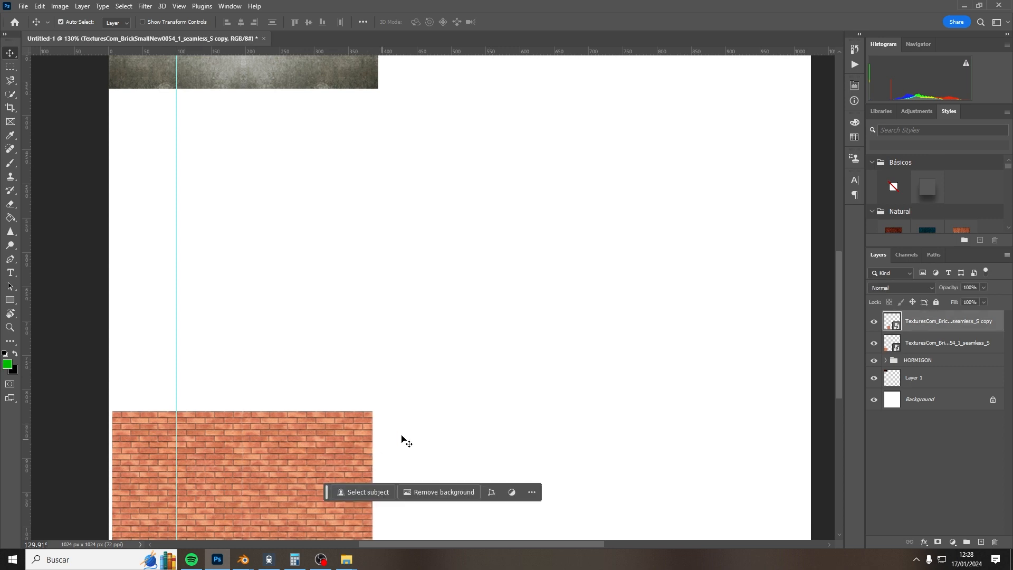
Step: Duplicate both brick layers together and place the copies flush to the right, extending the row to four brick tiles
ctrl+click(929, 340)
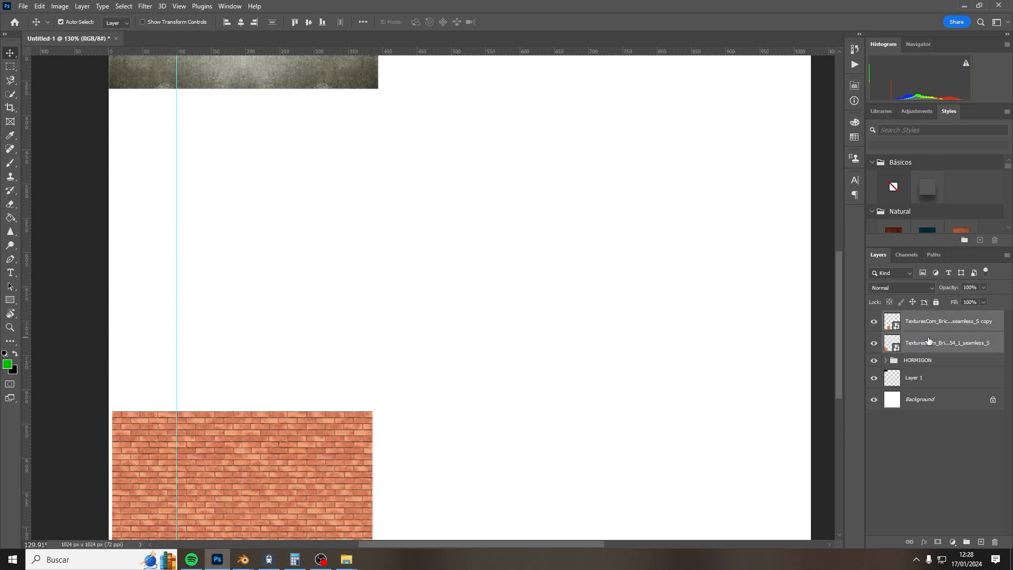
alt+scroll(379, 355, down, 1)
drag(962, 340, 980, 541)
key(ctrl+t)
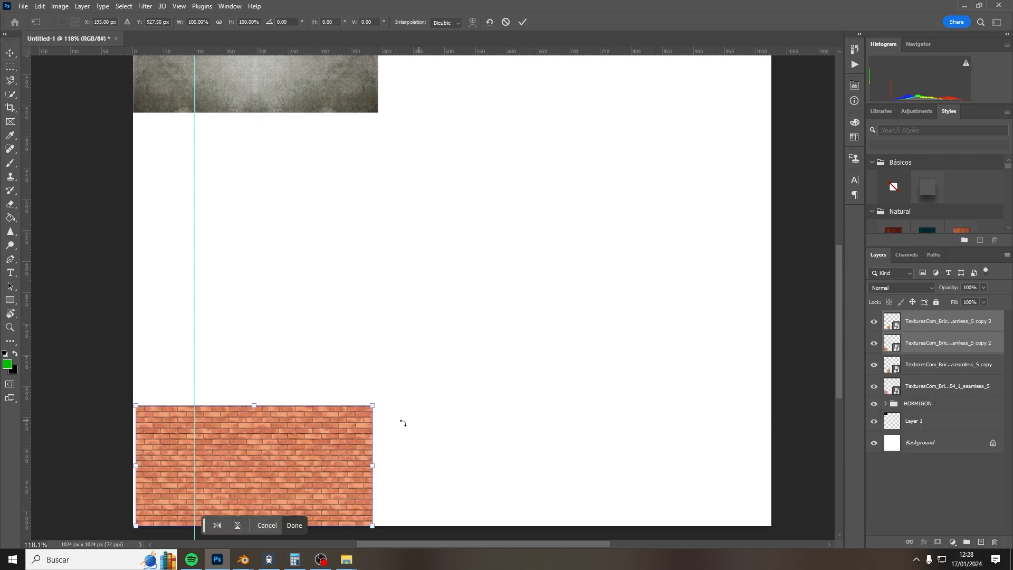
drag(320, 439, 556, 455)
click(521, 23)
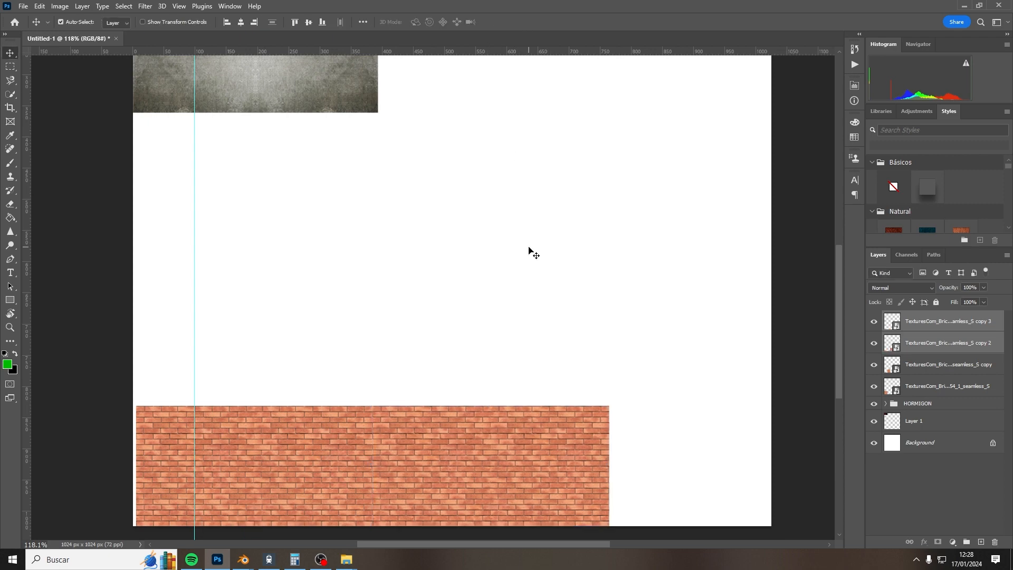
Step: Duplicate the row of four brick layers and place the copies directly above it, centred at about X 384.5 px, Y 734.5 px
alt+scroll(524, 270, down, 1)
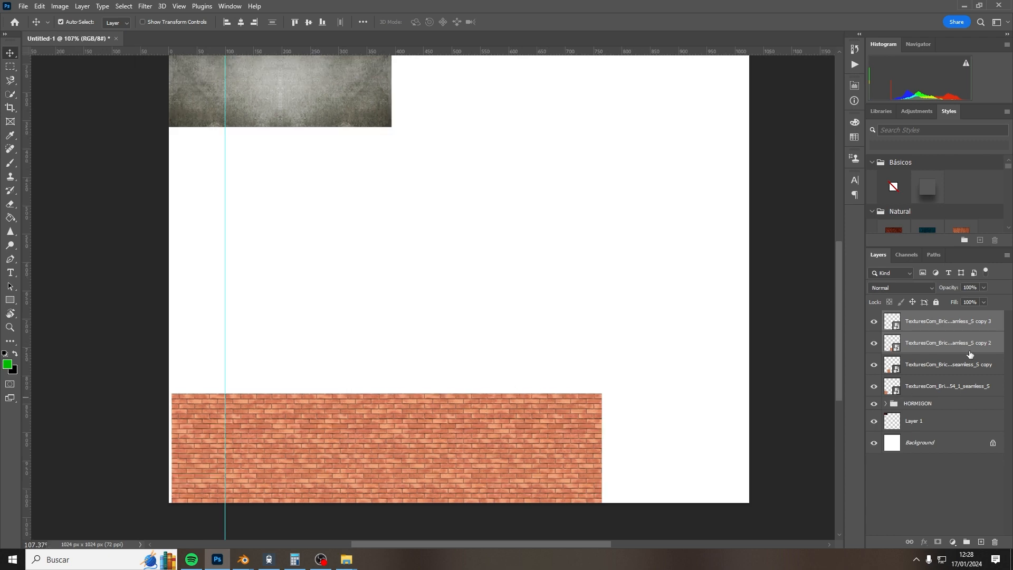
click(972, 393)
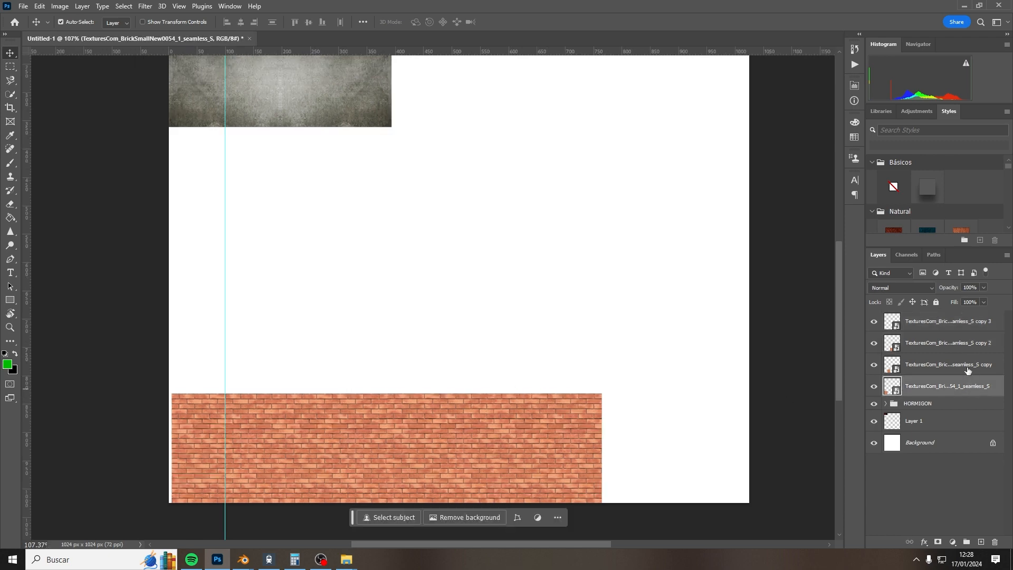
shift+click(962, 330)
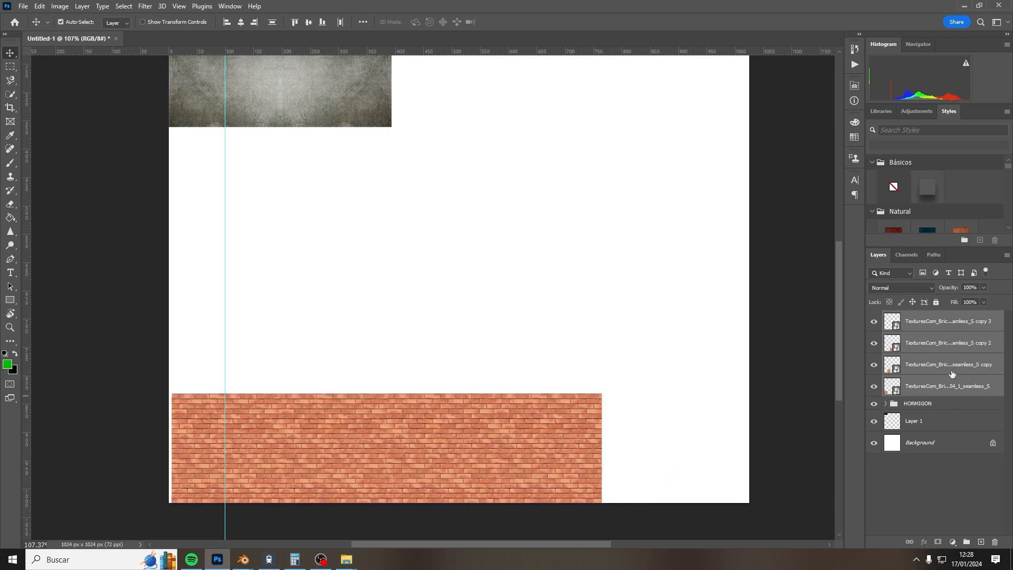
key(ctrl+j)
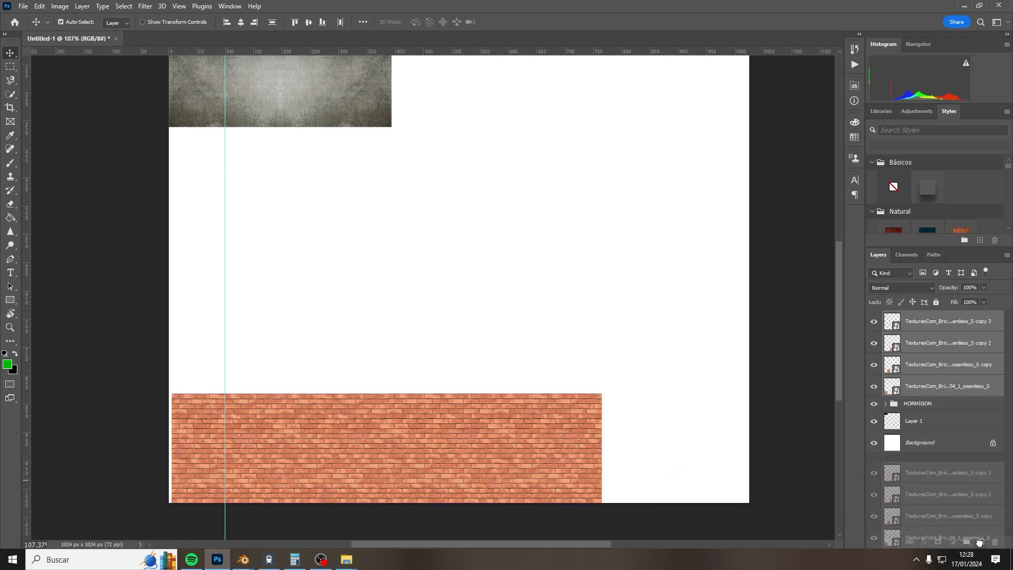
key(ctrl+t)
drag(422, 453, 422, 346)
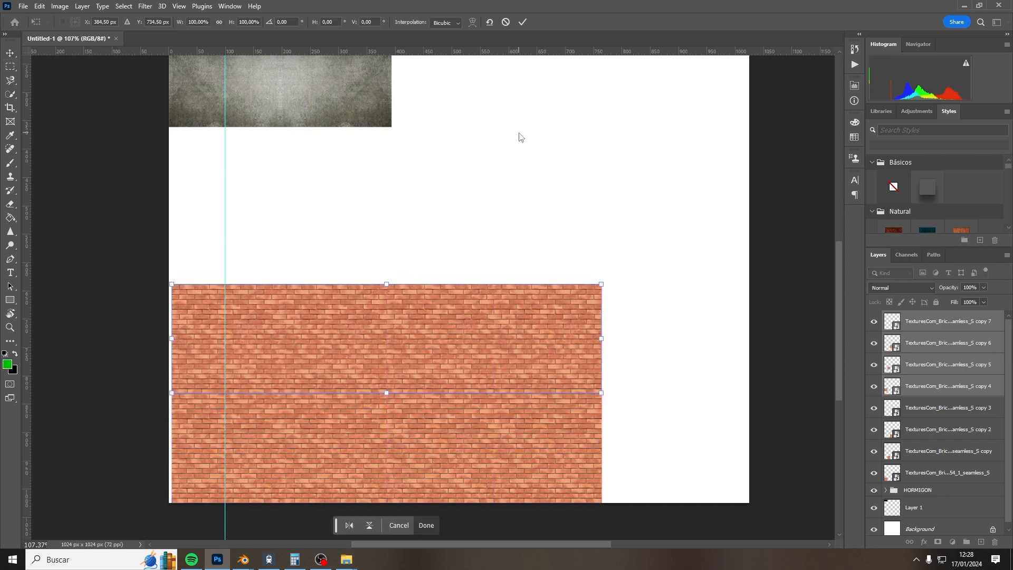
key(Return)
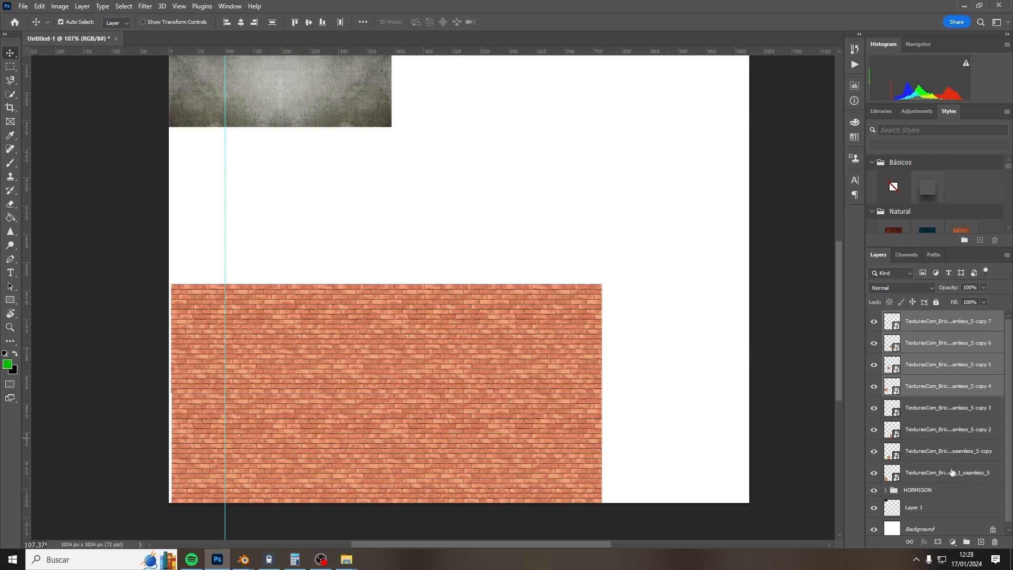
Step: Group all eight brick layers and name the group IADRIILLOS
click(944, 323)
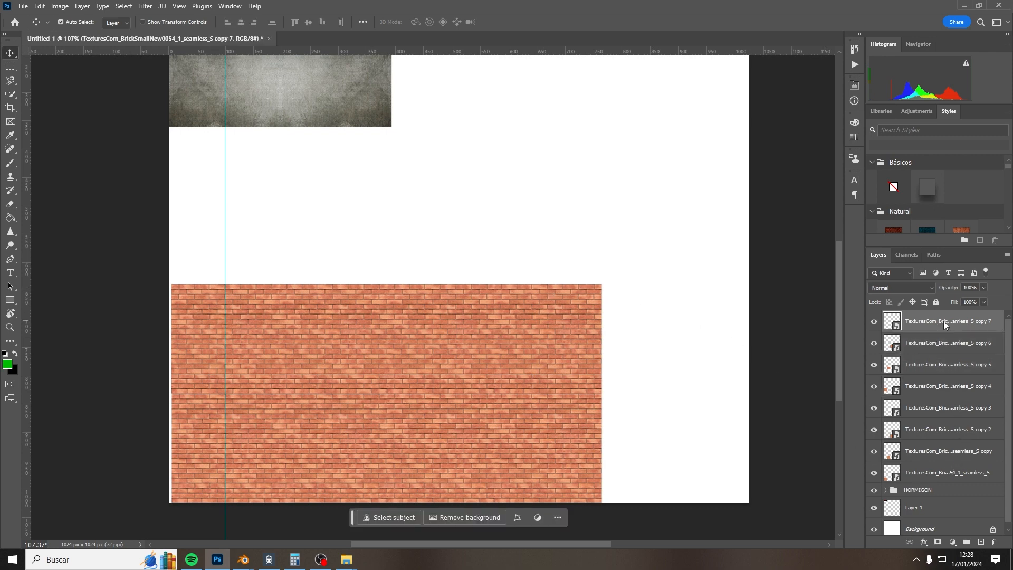
shift+click(944, 475)
drag(944, 475, 967, 542)
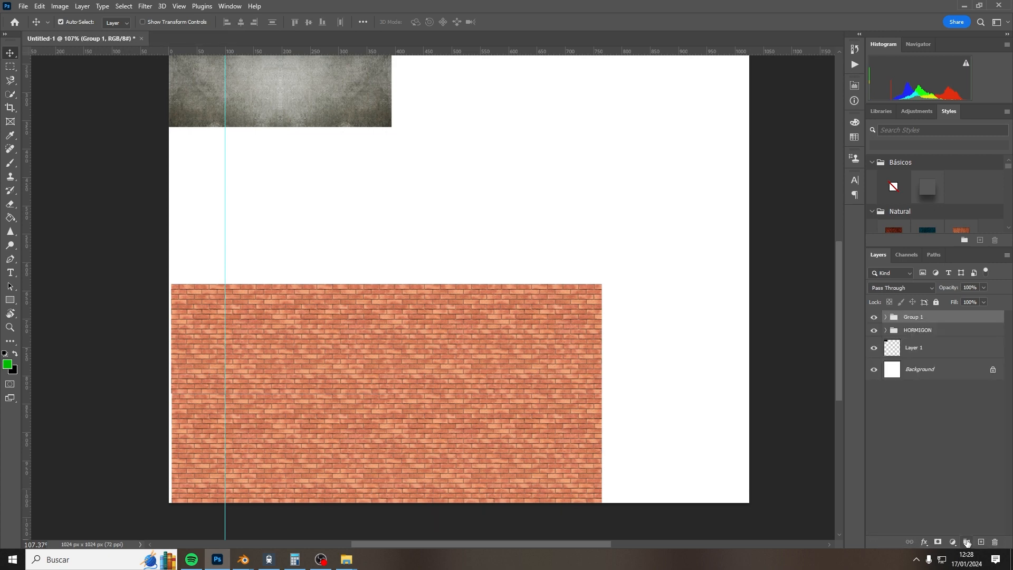
double_click(919, 317)
text(IADRIILLOS)
key(Return)
Step: Move the brick group to the canvas's left edge directly below the concrete block and scale it down to match the concrete's width
key(ctrl+t)
alt+scroll(427, 387, up, 1)
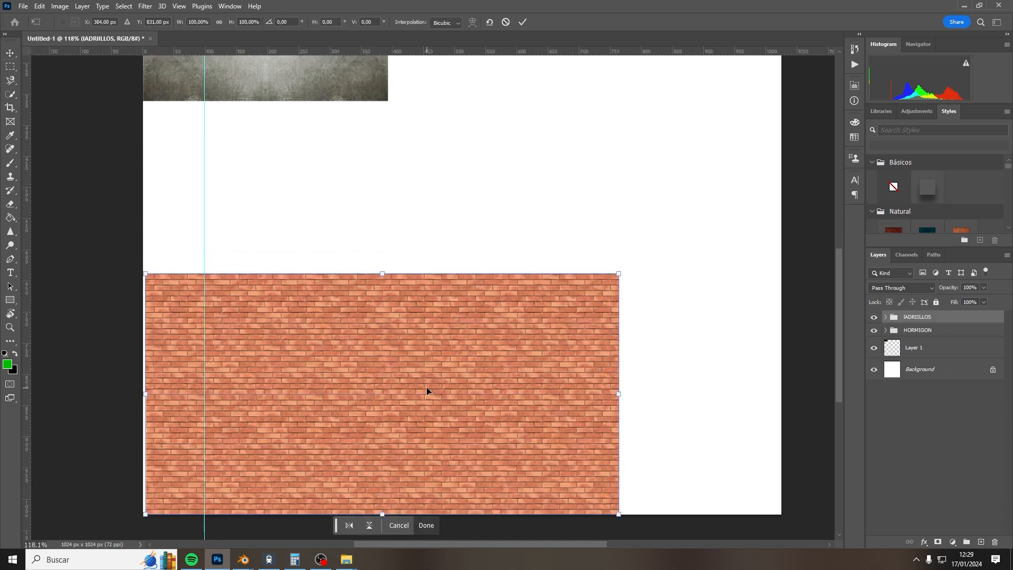
alt+scroll(426, 387, down, 2)
drag(426, 387, 389, 242)
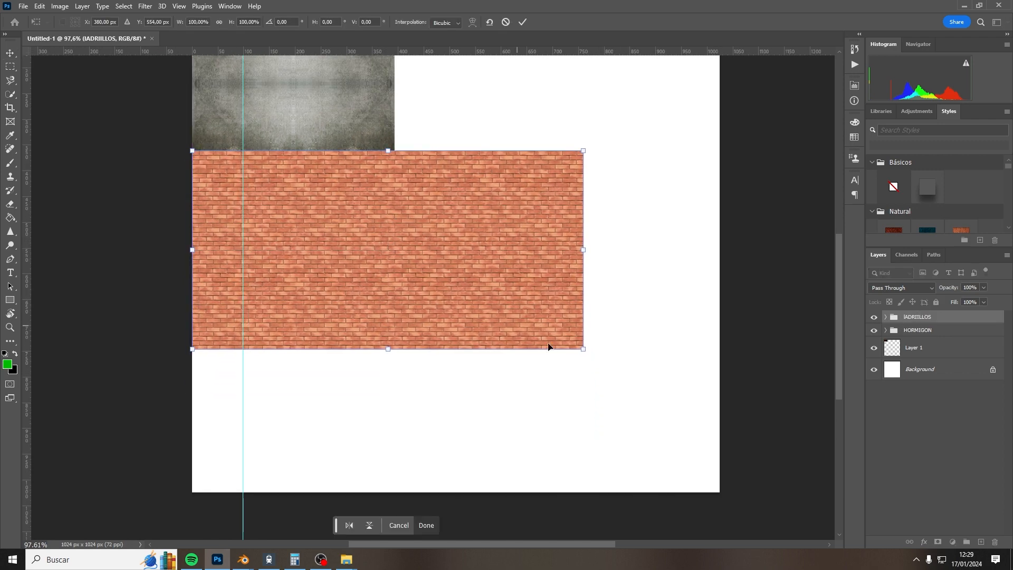
drag(581, 352, 396, 254)
click(521, 22)
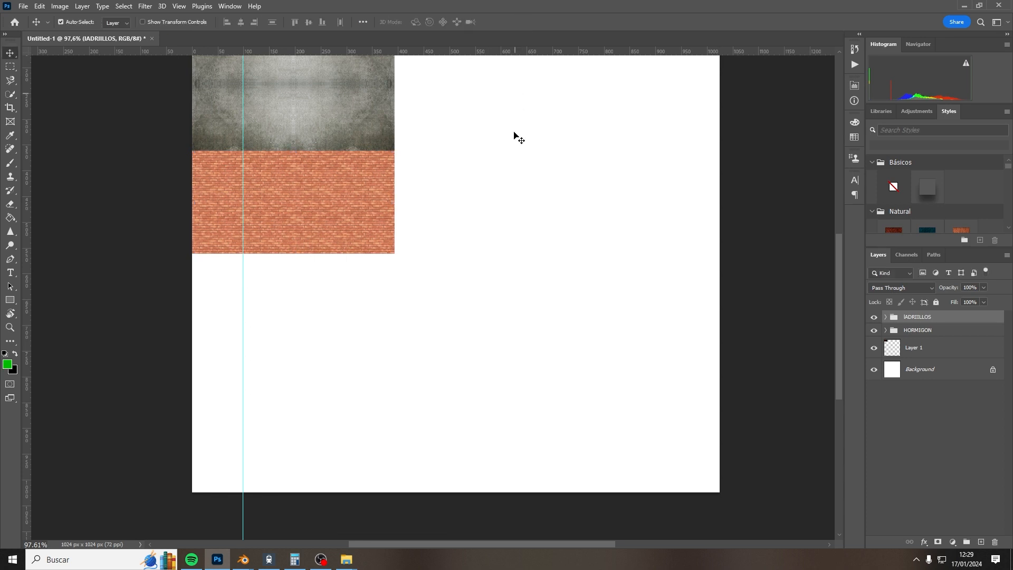
Step: Place the roll-up door image TexturesCom_DoorsRollup0047_M as an embedded layer in the texture sheet
alt+scroll(481, 267, down, 3)
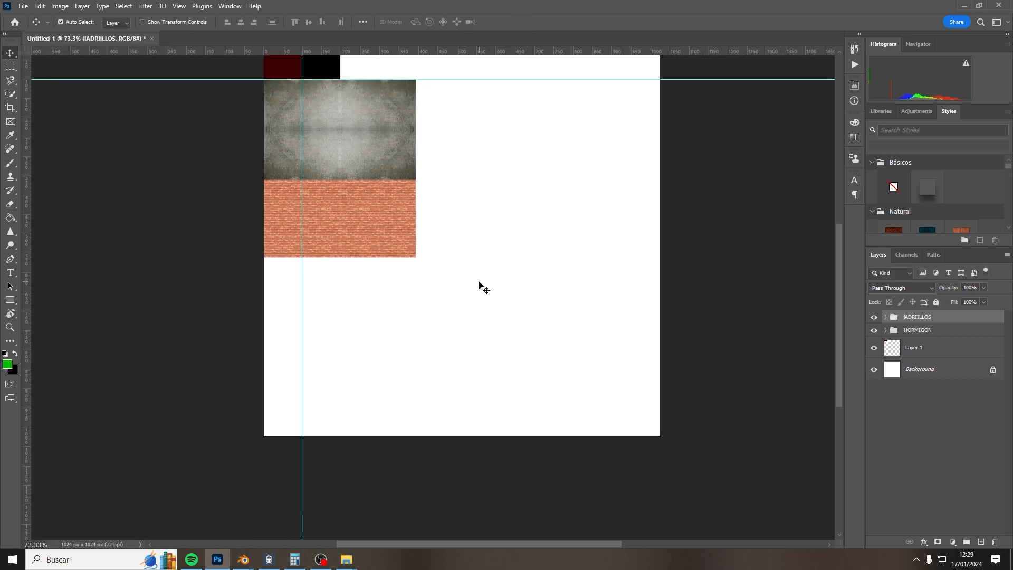
click(23, 6)
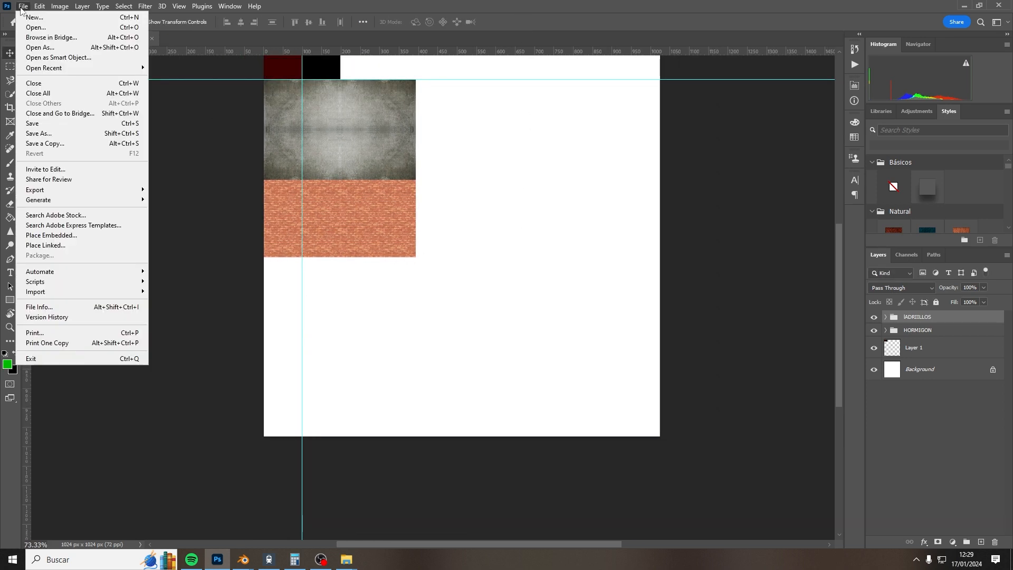
click(73, 236)
double_click(341, 71)
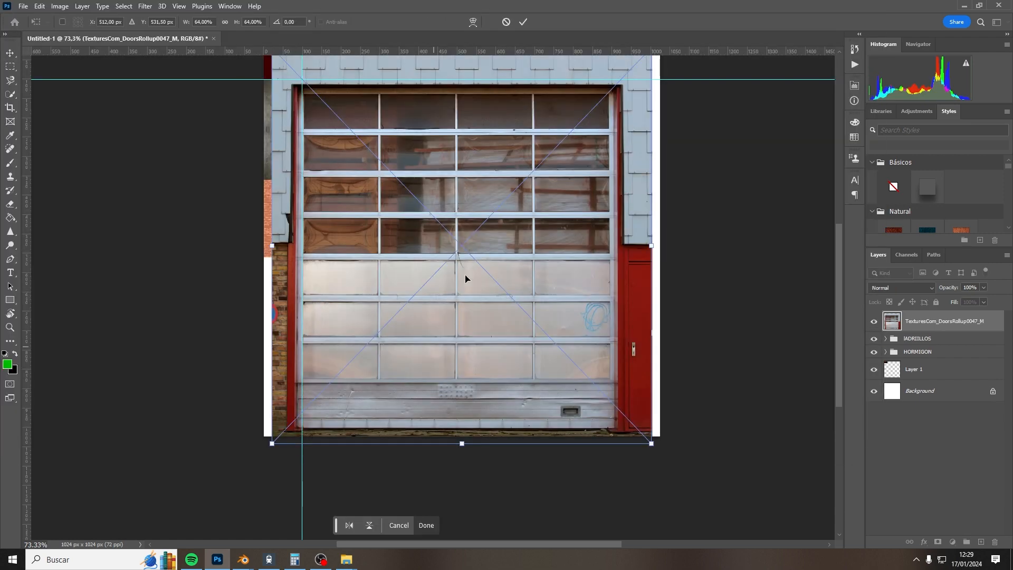
Step: Copy the door with its red frame from the placed image onto its own layer and delete the original image layer
click(10, 67)
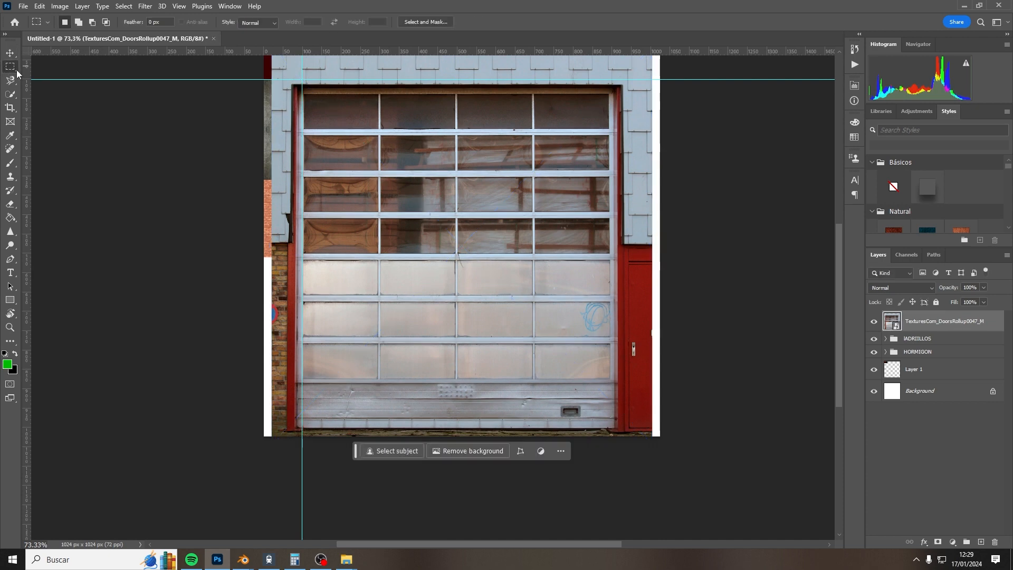
drag(292, 84, 621, 432)
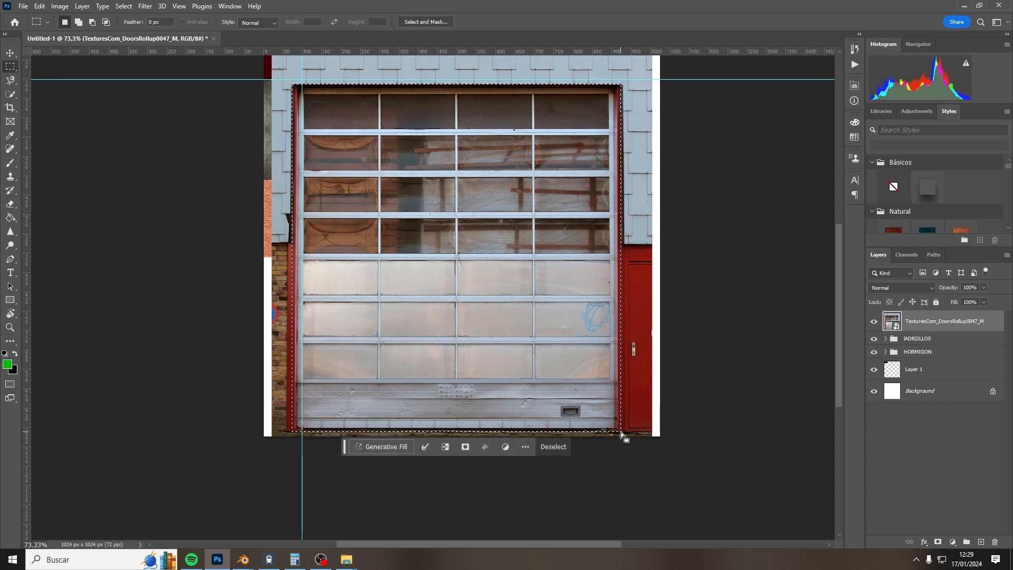
key(ctrl+j)
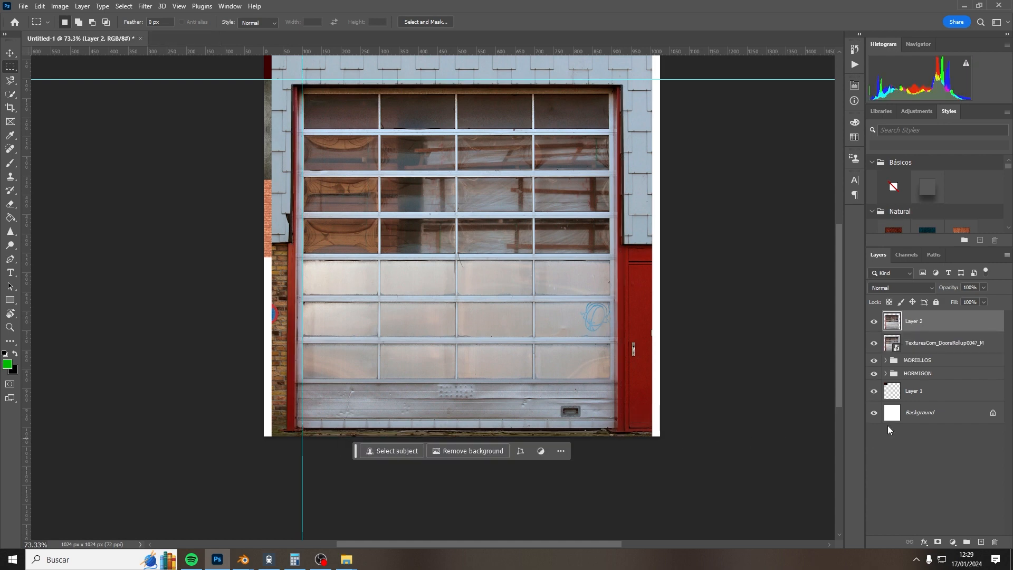
click(934, 341)
key(Delete)
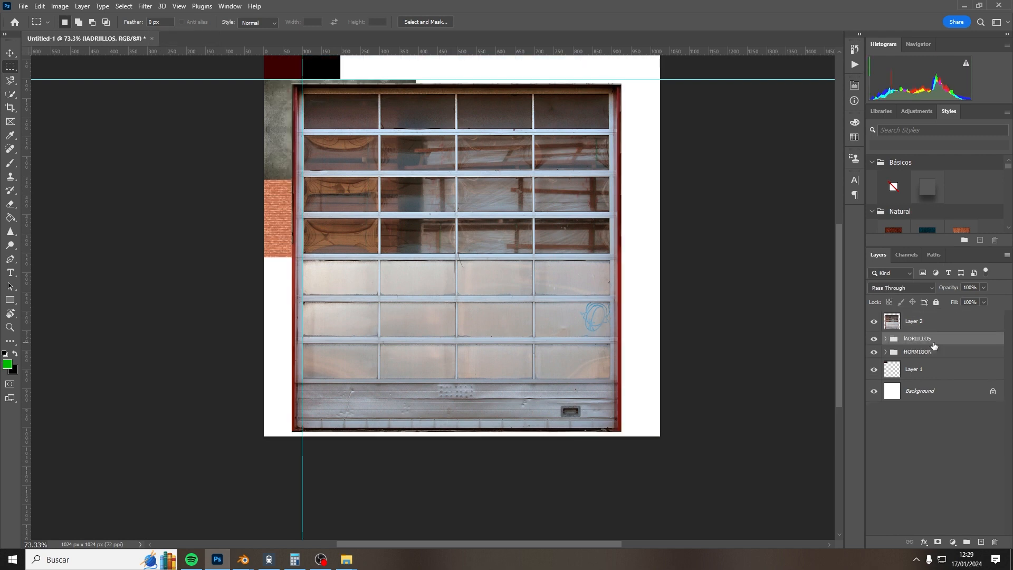
Step: Scale the cut-out door layer to 25% and place it at the canvas's left edge directly below the brick block
key(ctrl+t)
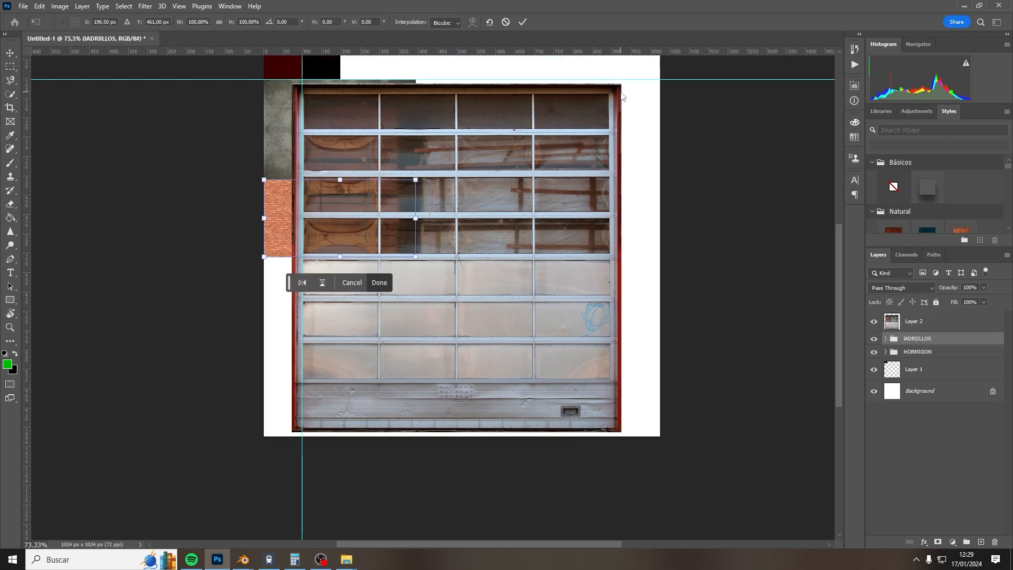
click(523, 22)
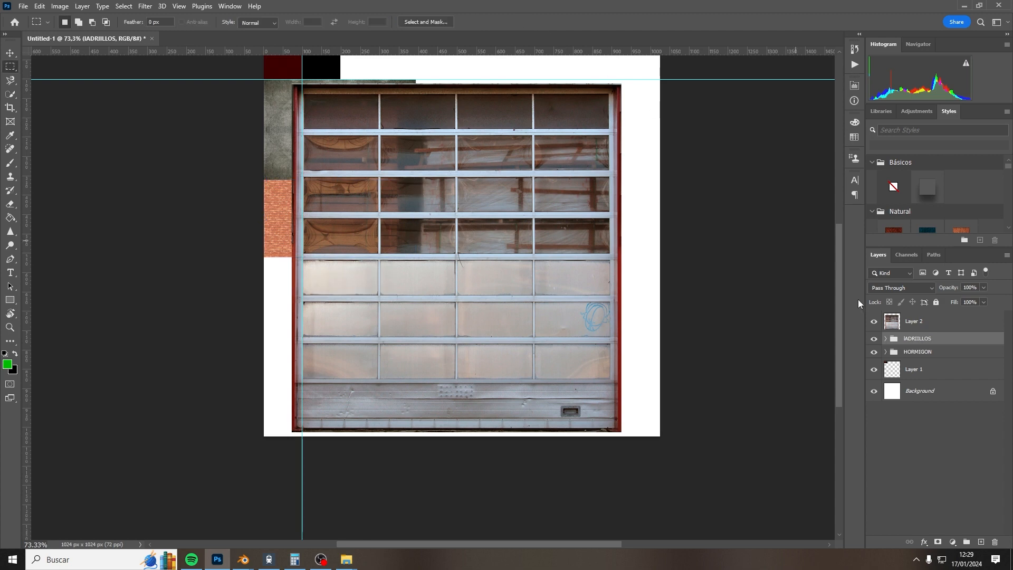
click(921, 326)
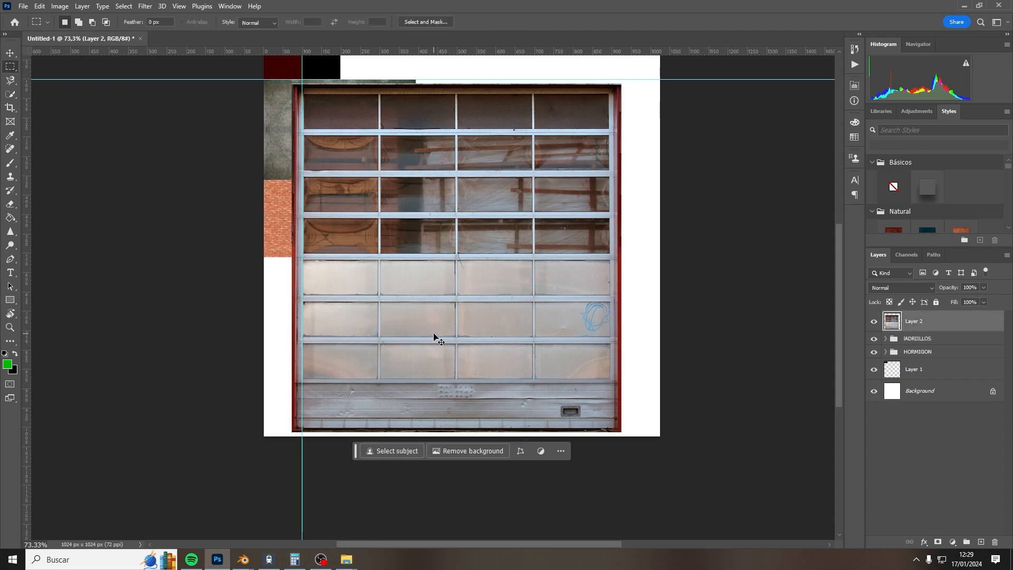
key(ctrl+t)
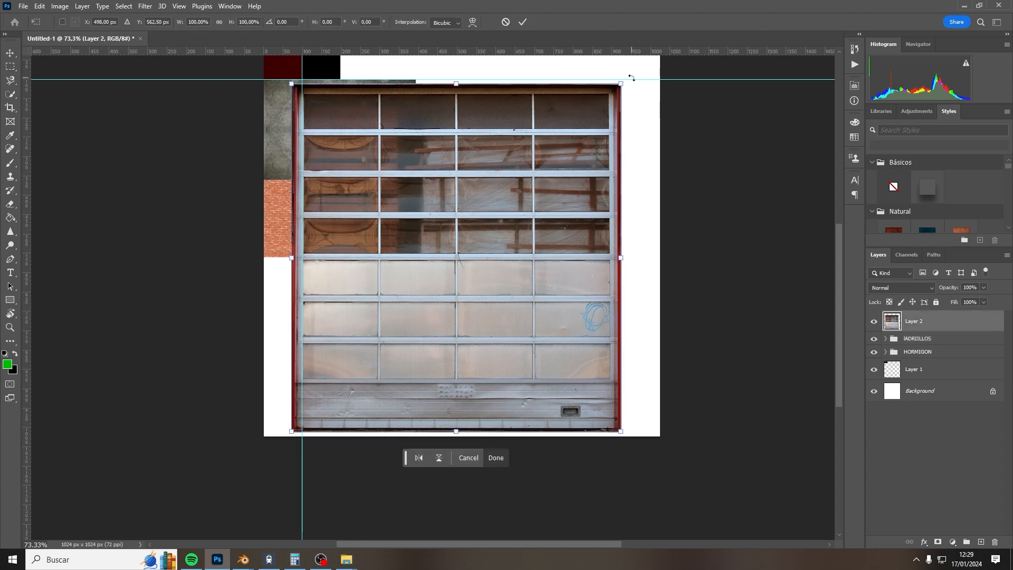
drag(623, 83, 351, 321)
drag(350, 390, 321, 303)
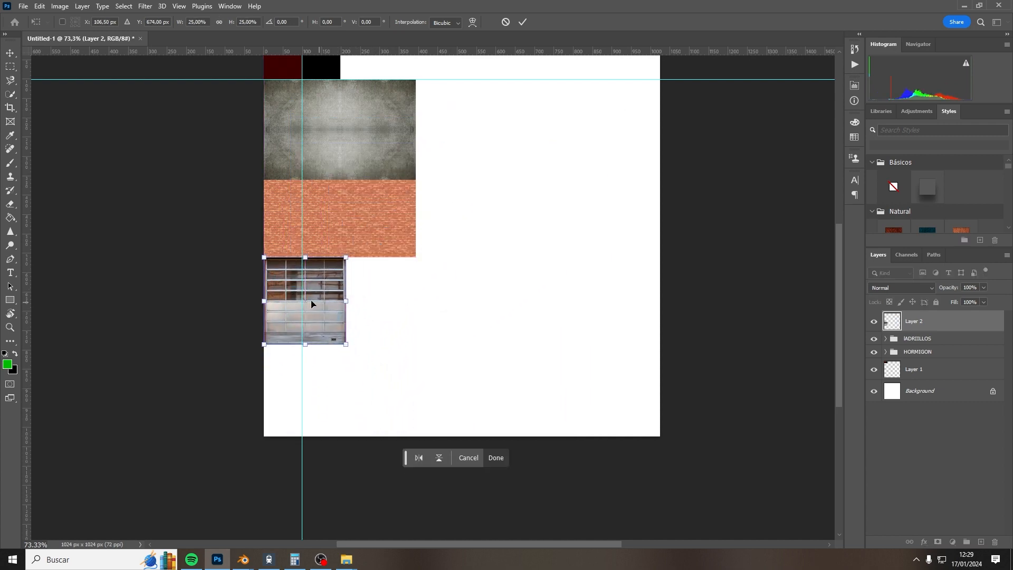
Step: Scale the garage door texture non-proportionally to about 196 × 186 px, keeping its upper-left corner in place
alt+scroll(305, 278, up, 7)
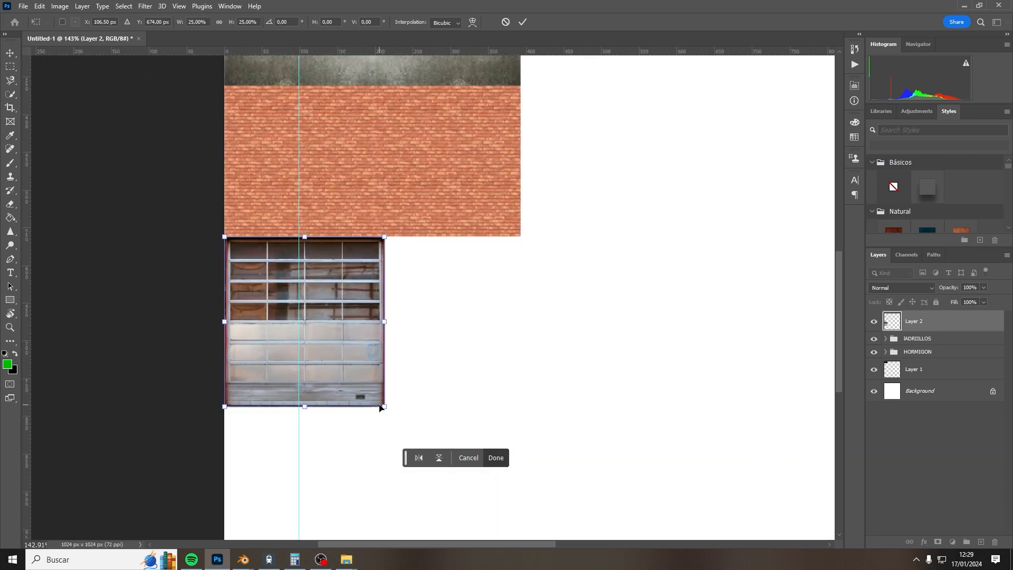
shift+drag(380, 406, 368, 376)
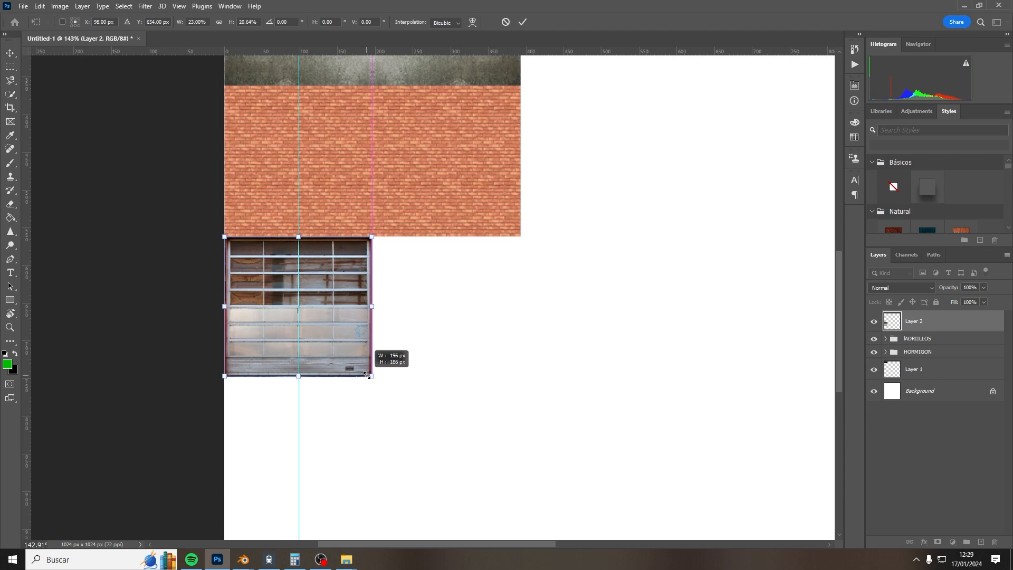
click(522, 22)
Step: Set the foreground color to the dark red sampled from the garage door's frame
alt+scroll(271, 376, up, 6)
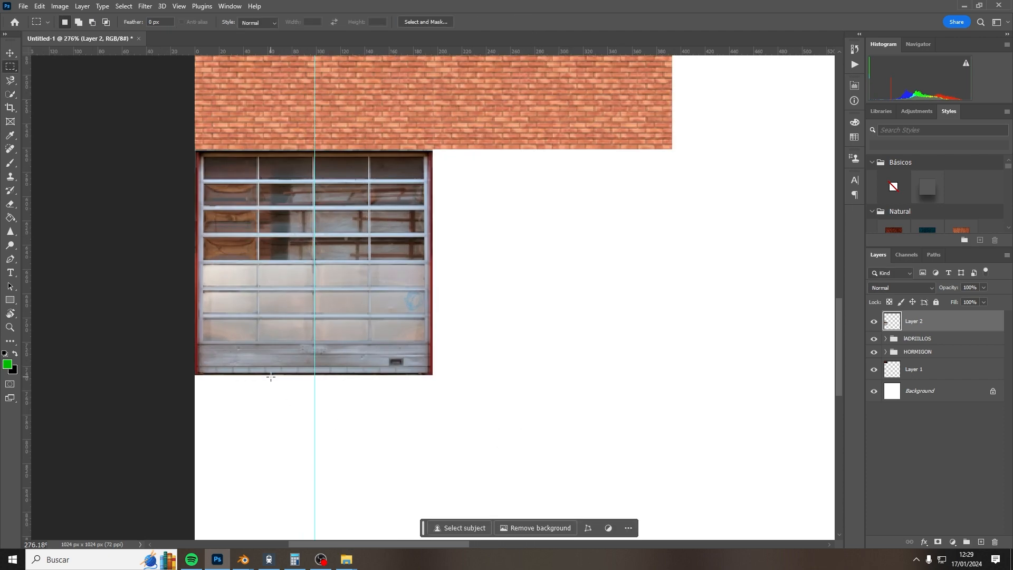
click(7, 364)
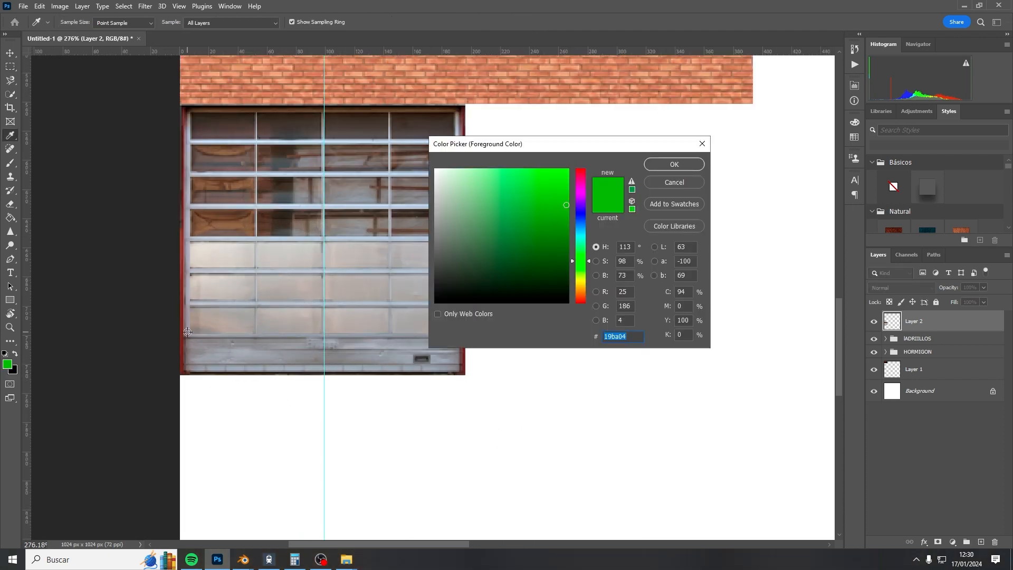
click(181, 333)
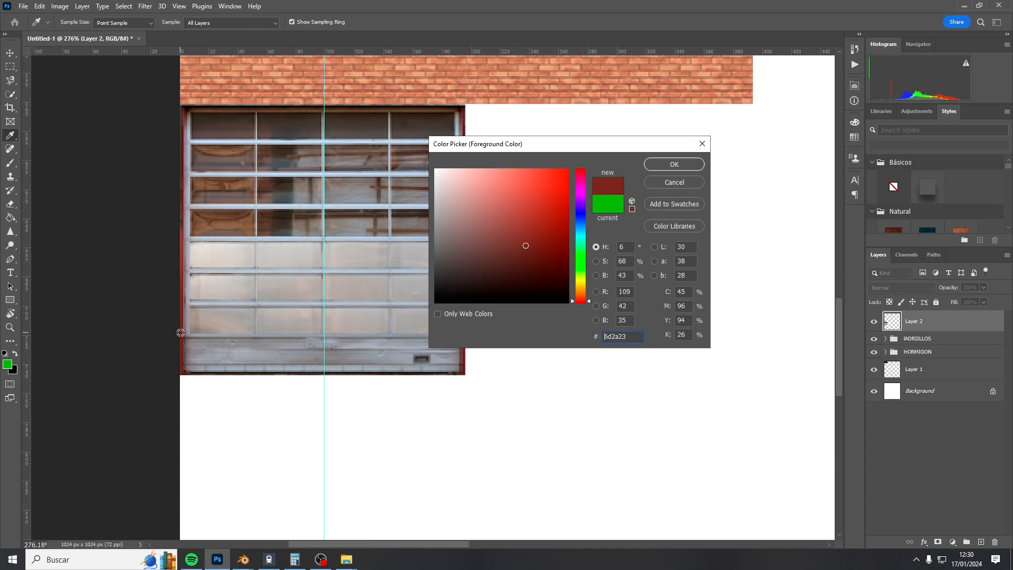
click(674, 165)
Step: Paint a square swatch with the sampled red directly beside the black square at the canvas's upper edge, leaving nothing selected
alt+scroll(626, 237, down, 6)
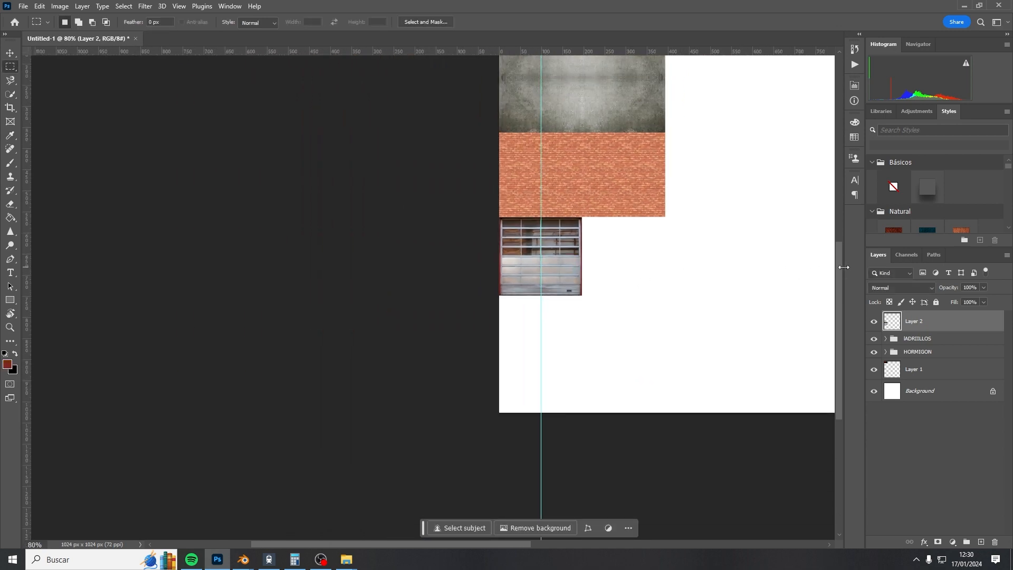
drag(841, 262, 835, 168)
alt+scroll(693, 168, up, 3)
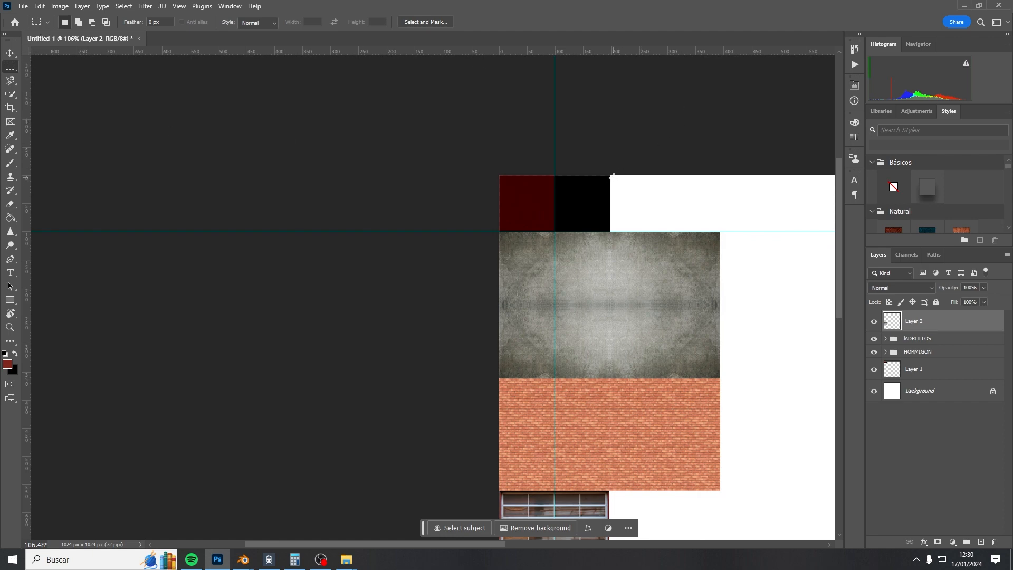
drag(612, 177, 664, 233)
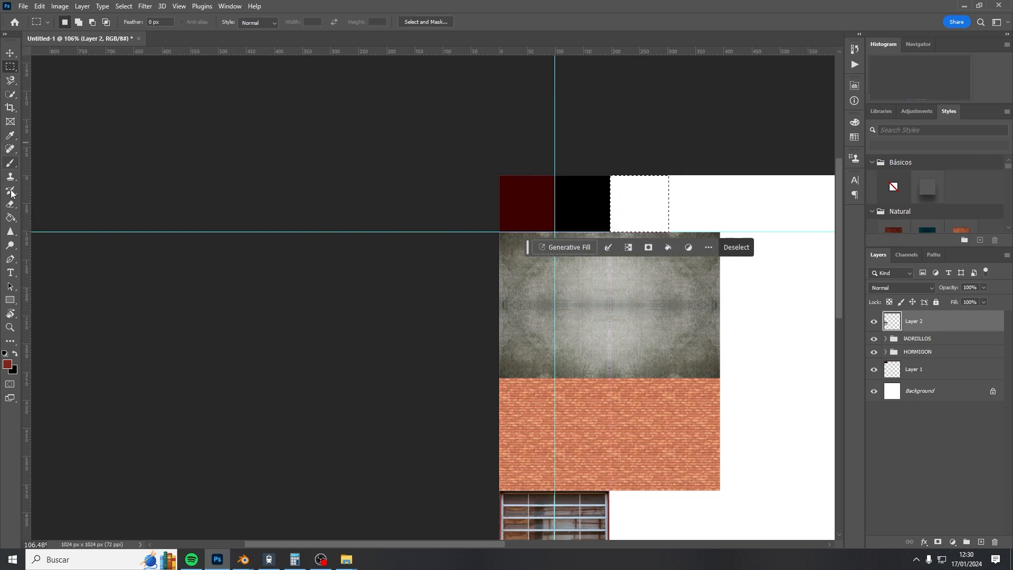
click(10, 163)
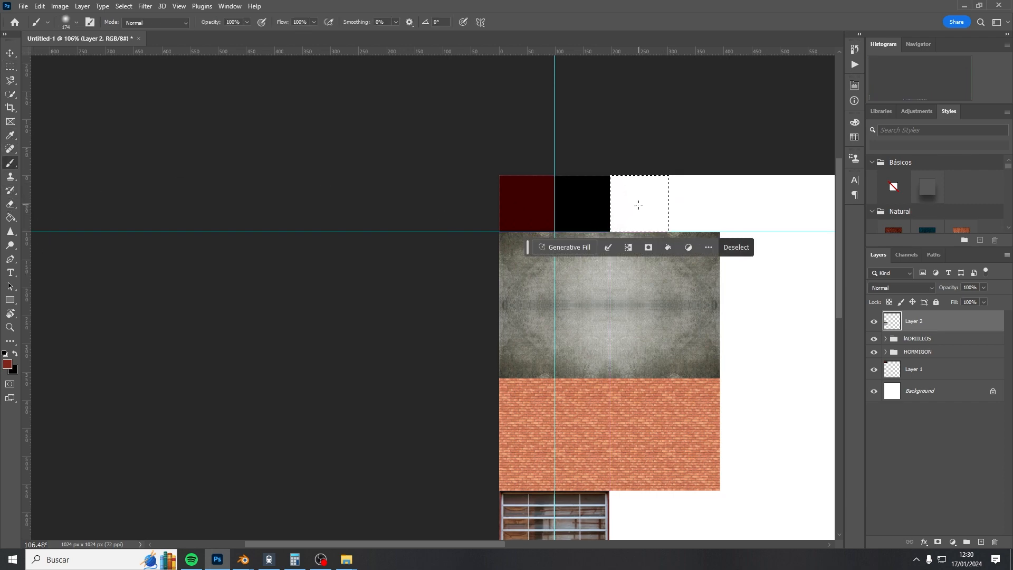
mouse_move(640, 204)
mouse_down()
mouse_move(664, 217)
mouse_move(670, 168)
mouse_move(645, 226)
mouse_up()
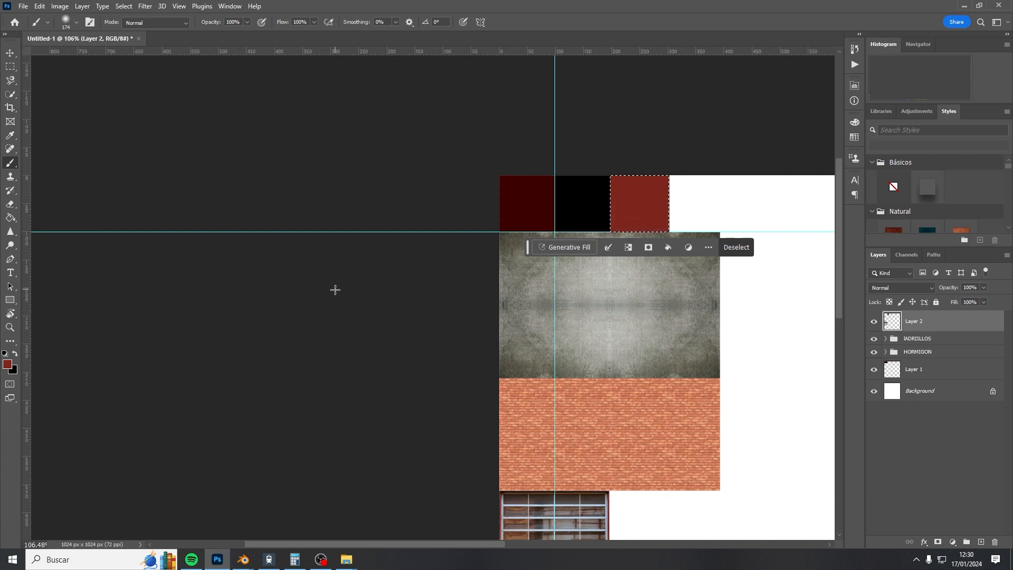
alt+scroll(336, 295, down, 6)
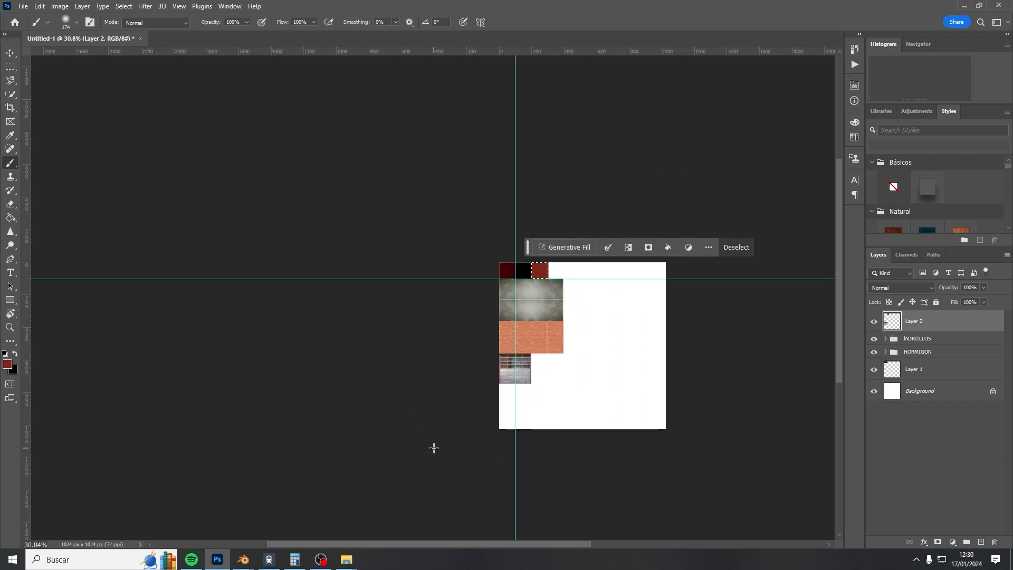
key(ctrl+d)
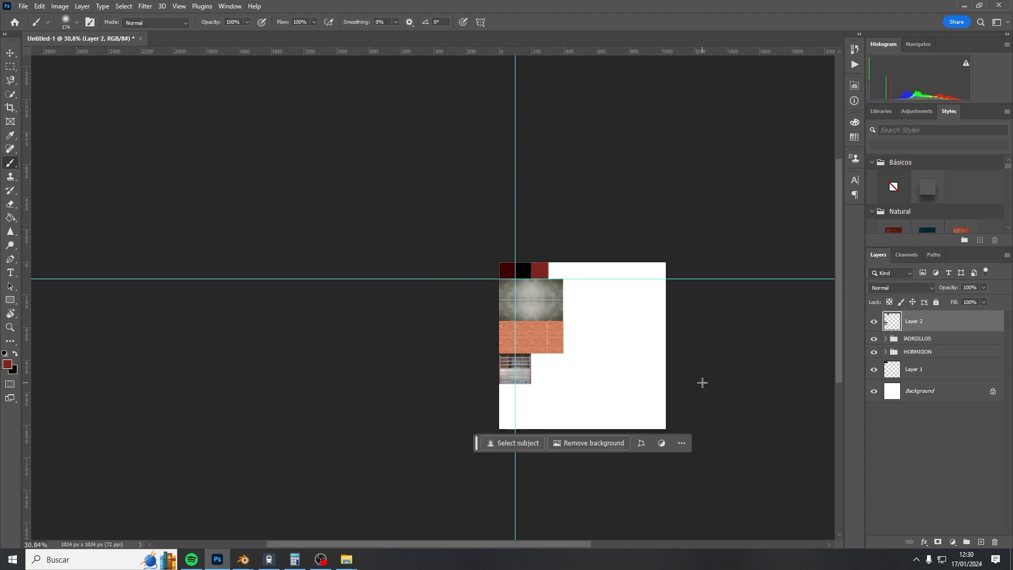
Step: Place the TexturesCom_MetalLeaking0041_2_M image as an embedded object in the texture sheet
alt+scroll(702, 383, up, 6)
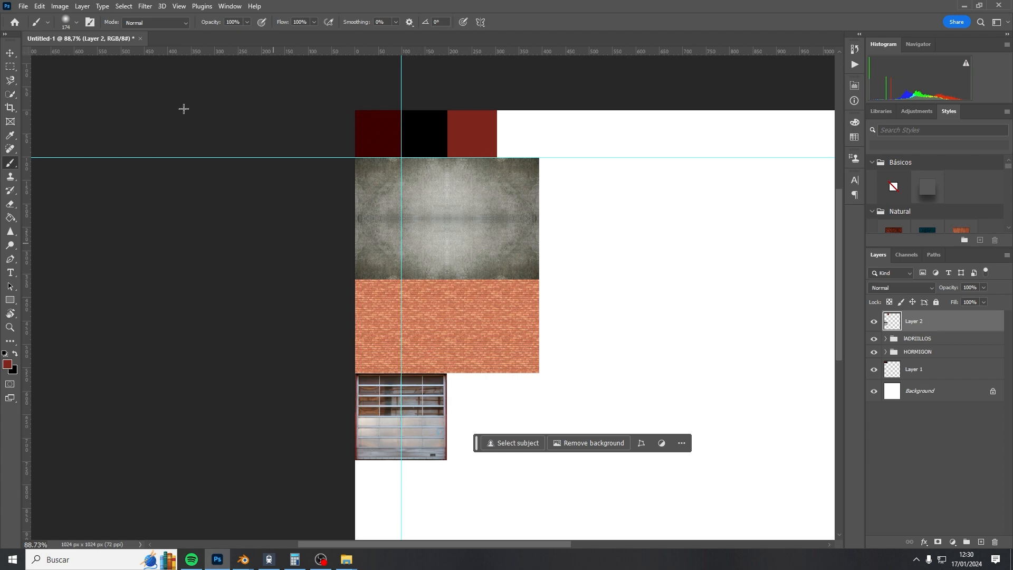
click(29, 6)
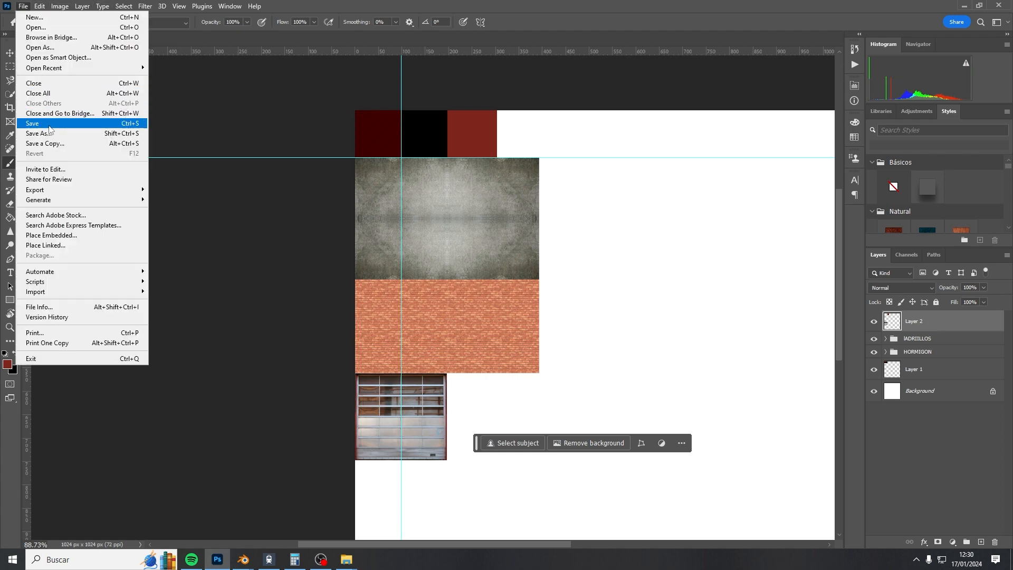
click(160, 235)
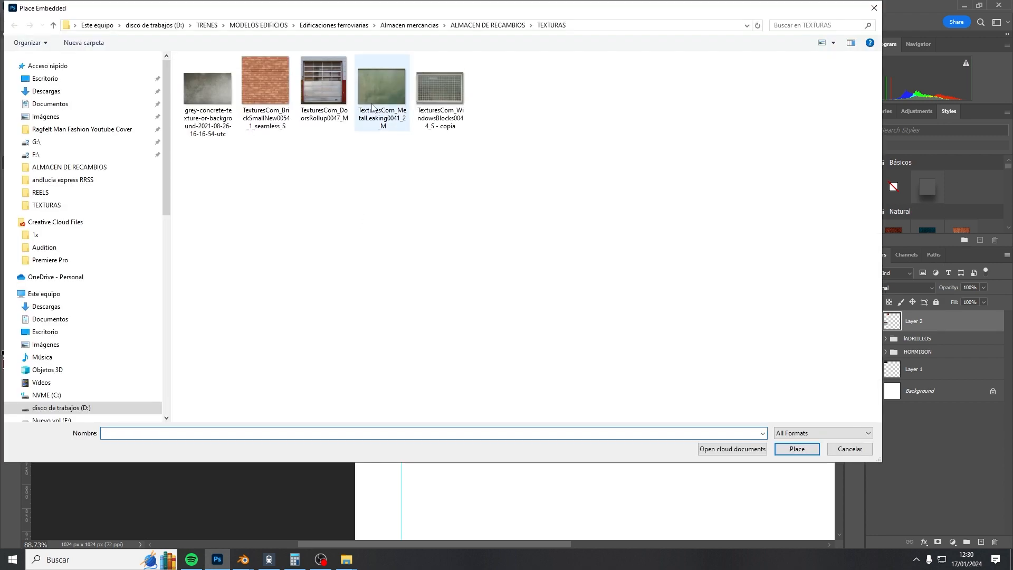
click(373, 92)
click(796, 448)
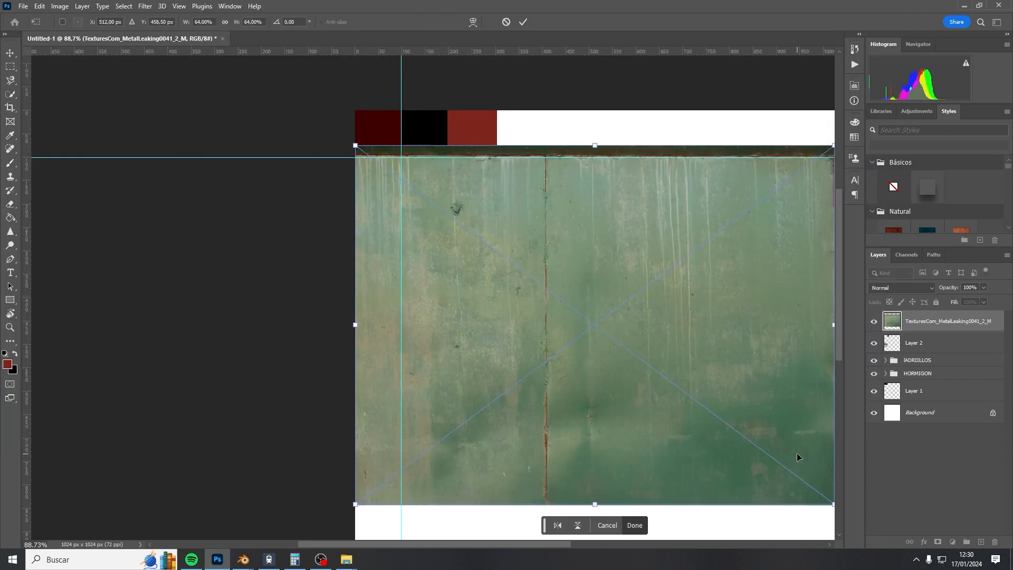
alt+scroll(714, 377, down, 3)
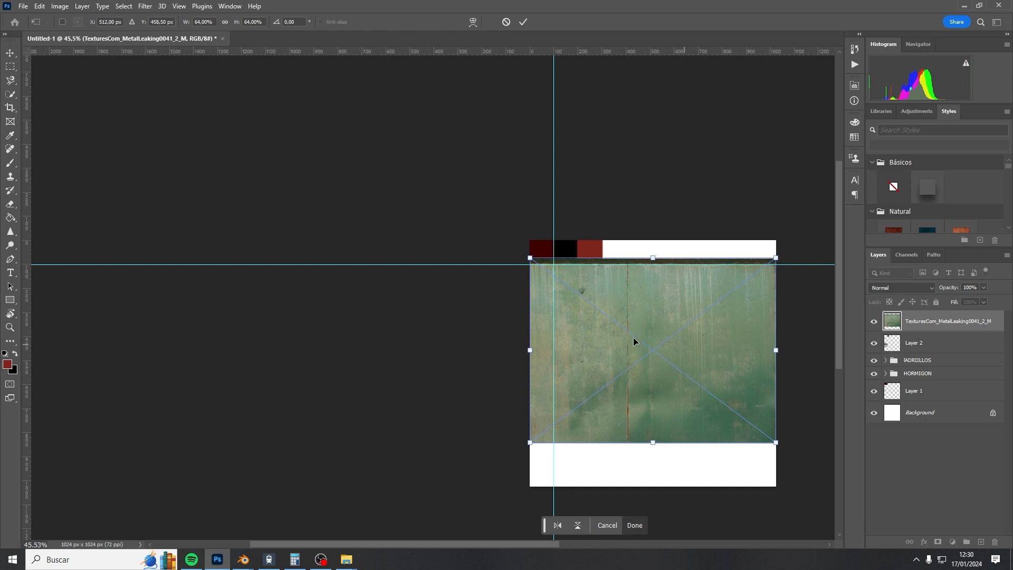
alt+scroll(507, 314, down, 2)
click(523, 22)
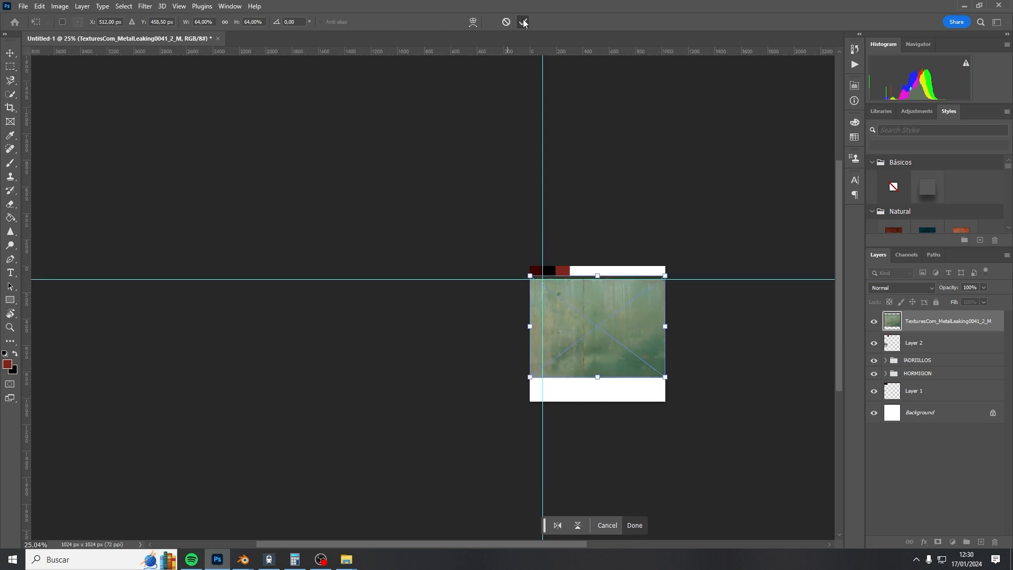
Step: Scale the green metal texture to 7.81% and position it below the garage door against the canvas's left edge
alt+scroll(726, 295, up, 1)
key(ctrl+t)
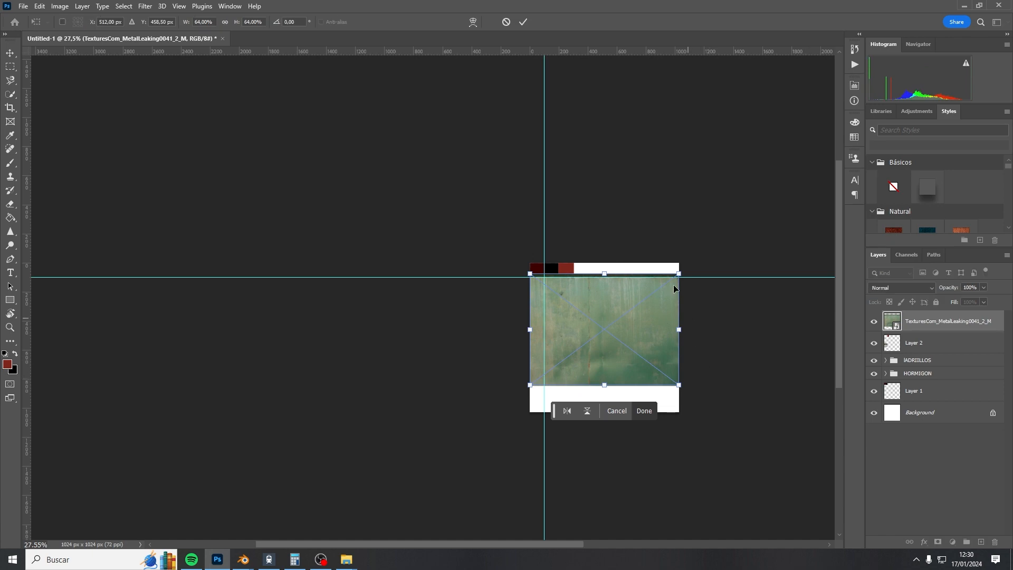
drag(679, 273, 538, 348)
alt+scroll(542, 395, up, 3)
alt+scroll(543, 392, up, 5)
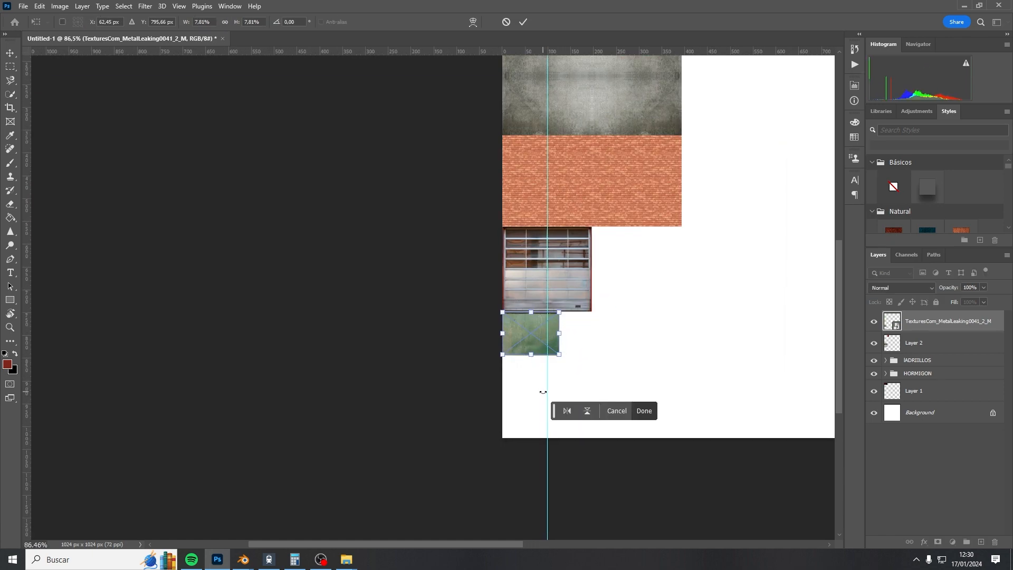
drag(504, 276, 511, 378)
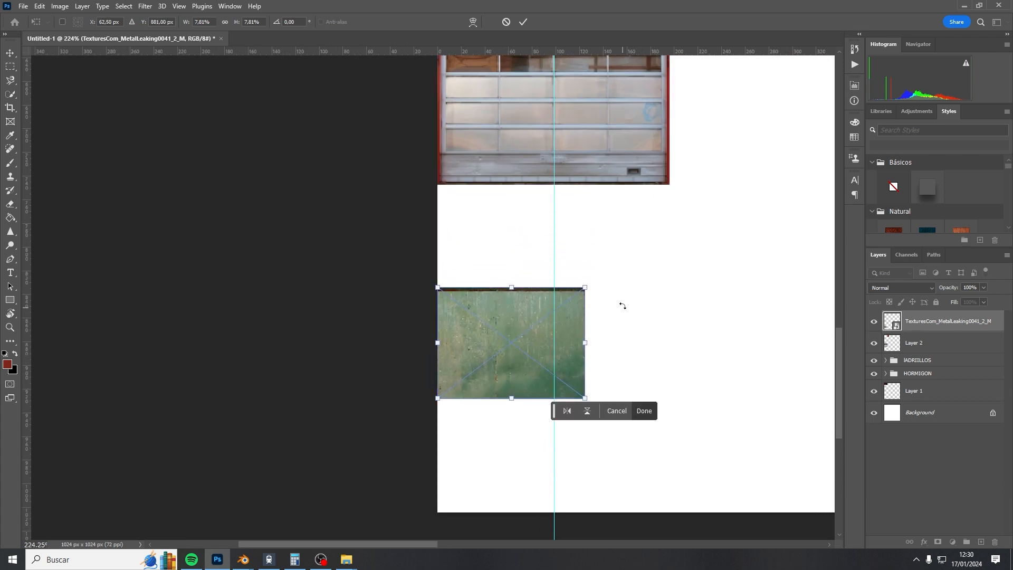
key(Return)
key(b)
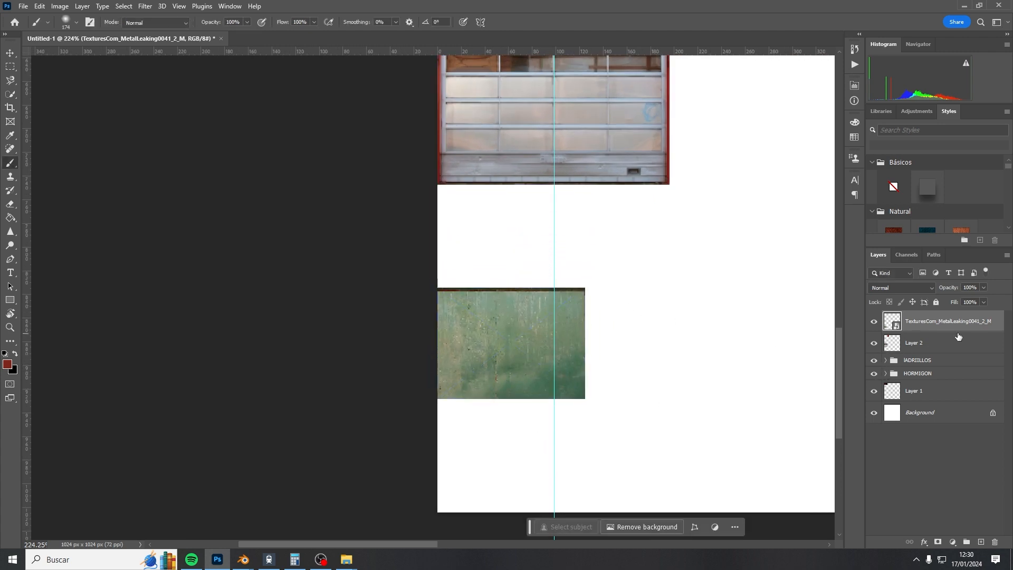
Step: Rename Layer 2, which holds the garage door, as pUERTA
click(921, 344)
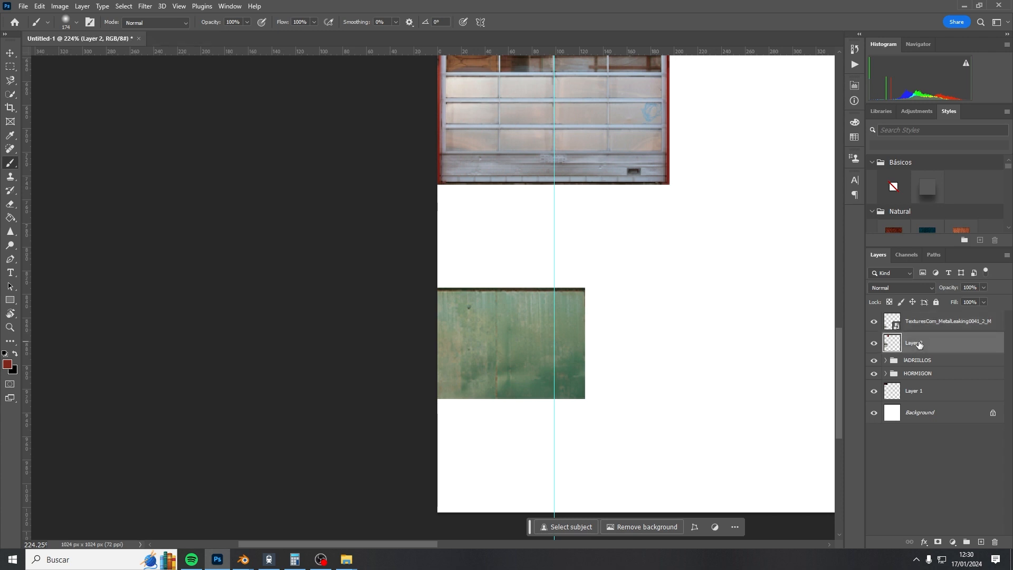
double_click(916, 340)
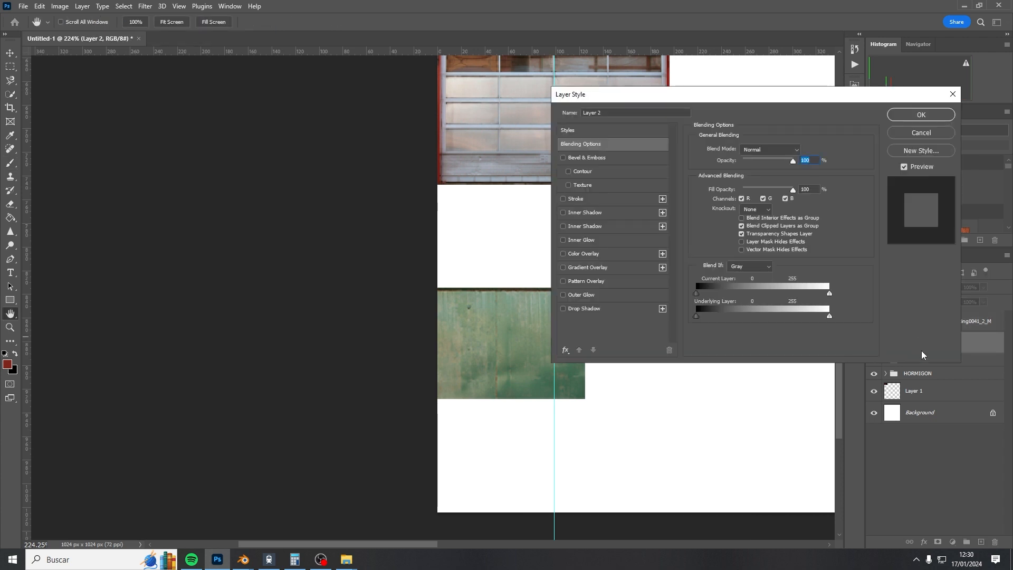
click(926, 113)
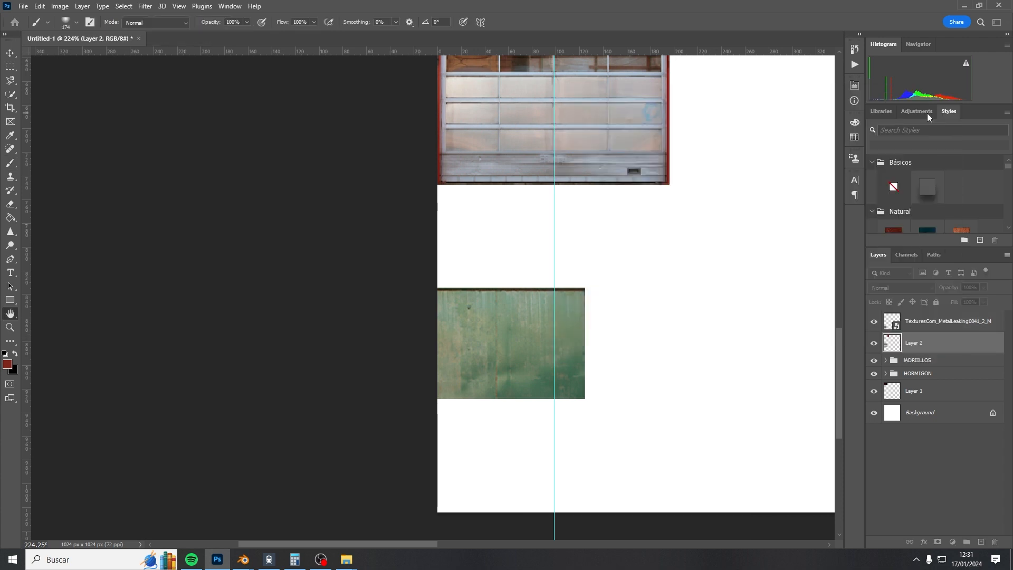
double_click(919, 343)
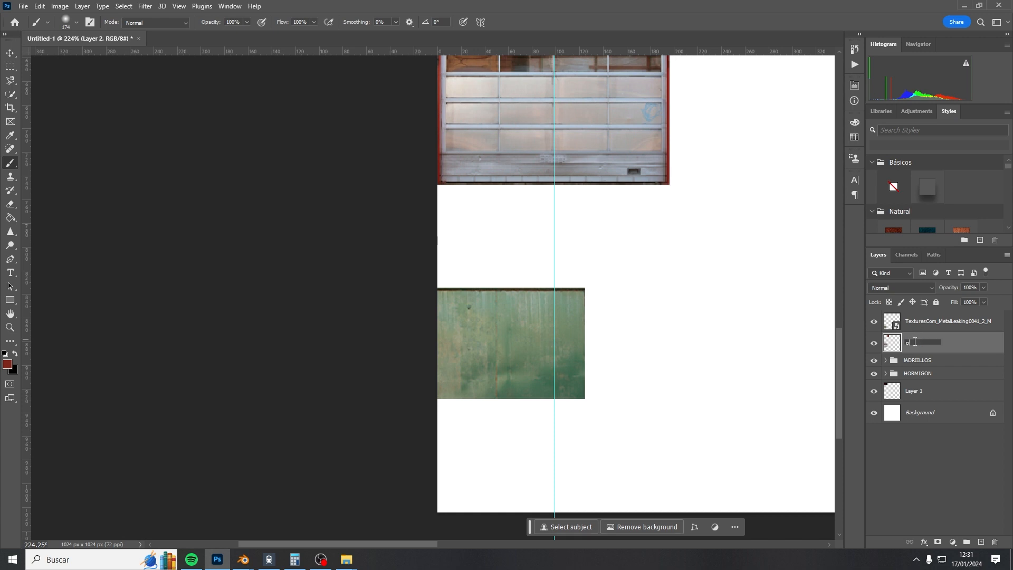
text(pUERTA)
key(Return)
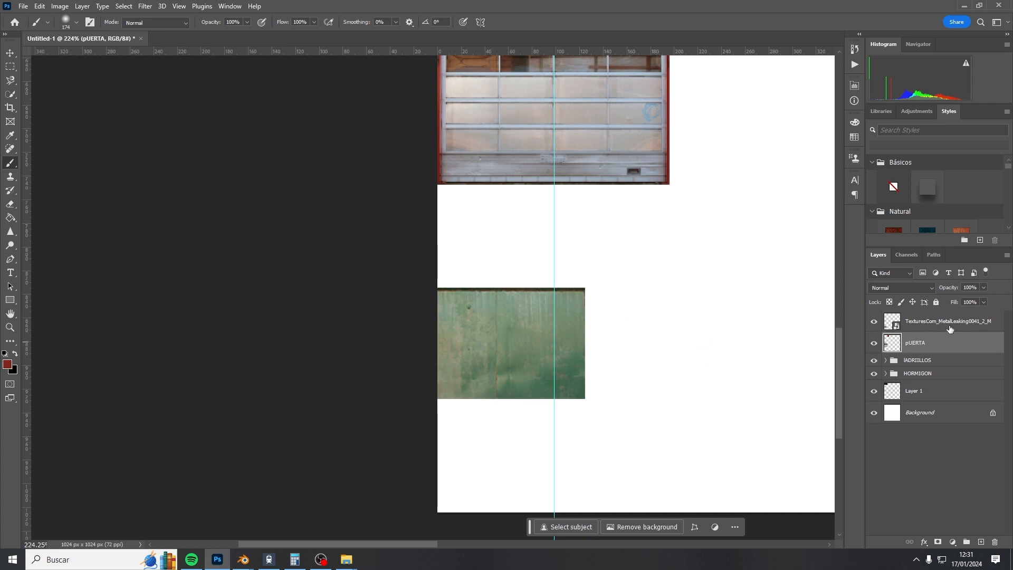
Step: Duplicate the green metal texture layer and place the copy flush against the original's right edge
drag(949, 329, 981, 542)
key(ctrl+t)
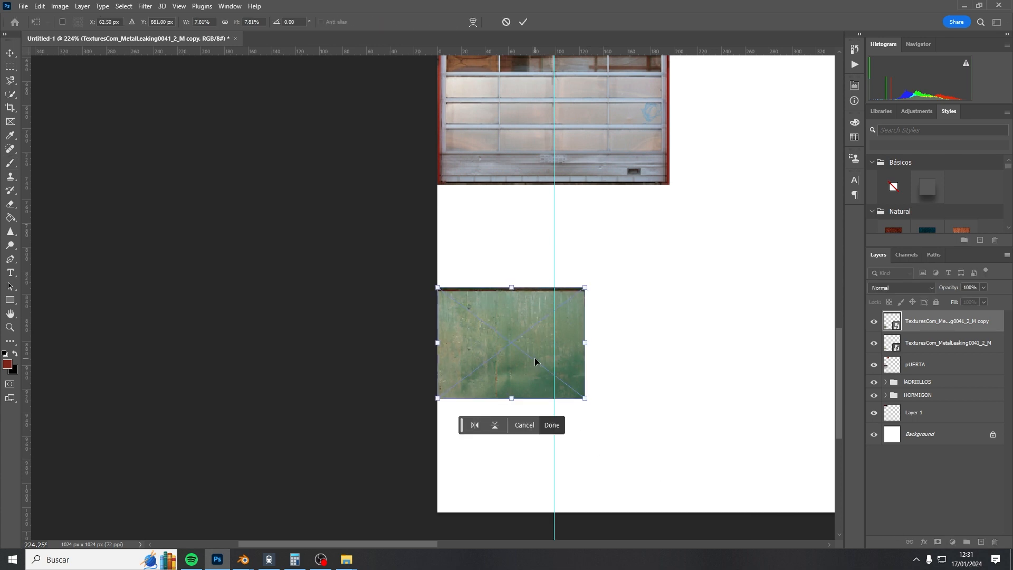
drag(535, 358, 683, 358)
Step: Flip the copied metal texture horizontally so that it mirrors the original
click(58, 6)
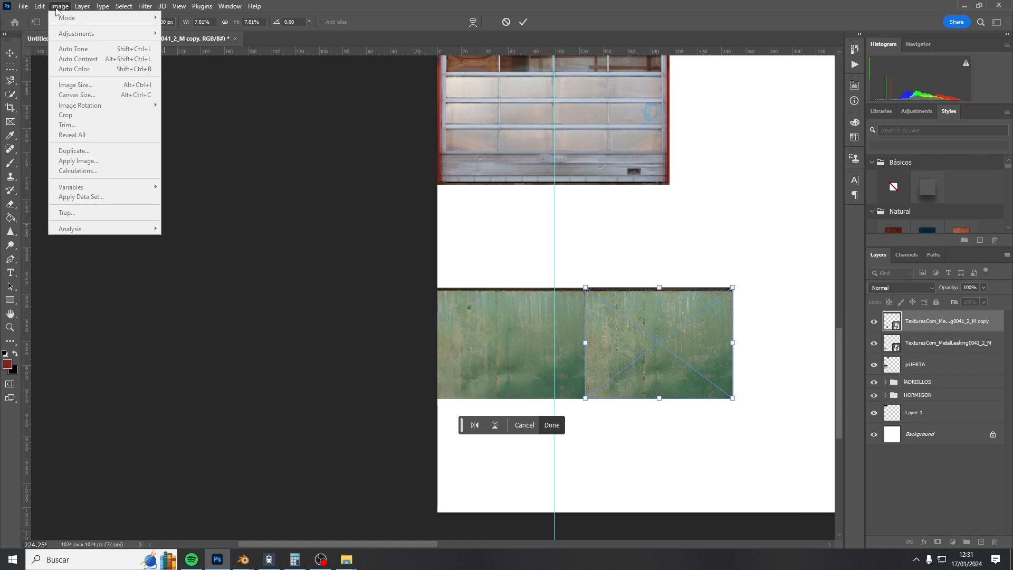
mouse_move(40, 6)
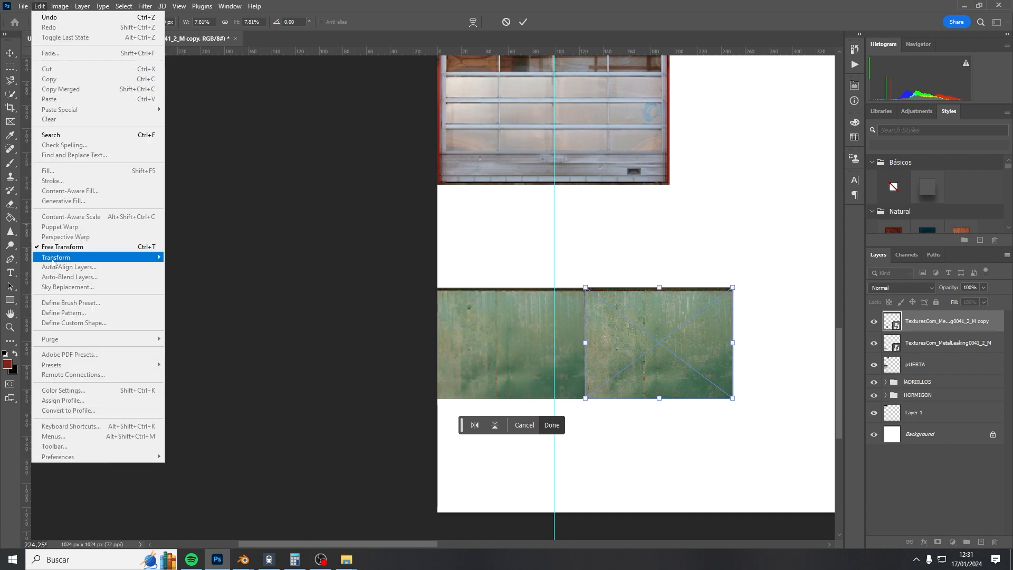
mouse_move(53, 259)
click(193, 452)
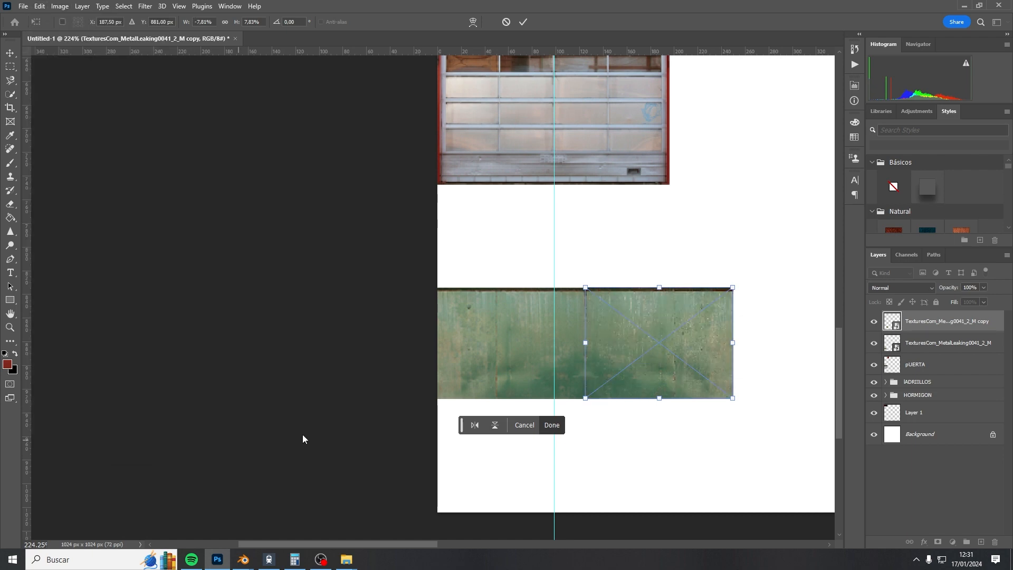
alt+scroll(401, 317, down, 2)
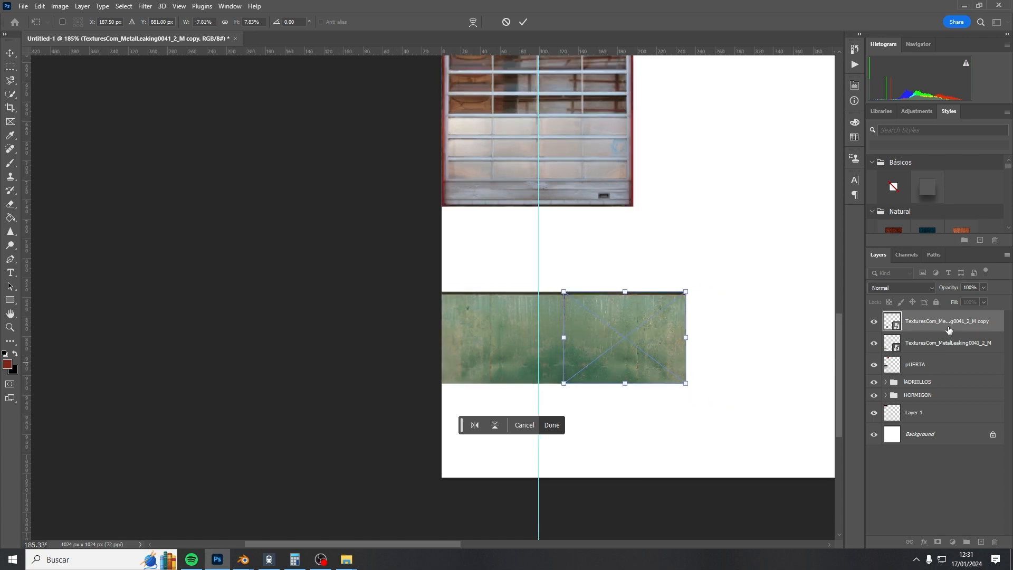
key(Return)
Step: Duplicate both green metal layers together and place the copies flush against the right edge of the originals, extending the strip
shift+click(952, 344)
drag(954, 342, 979, 541)
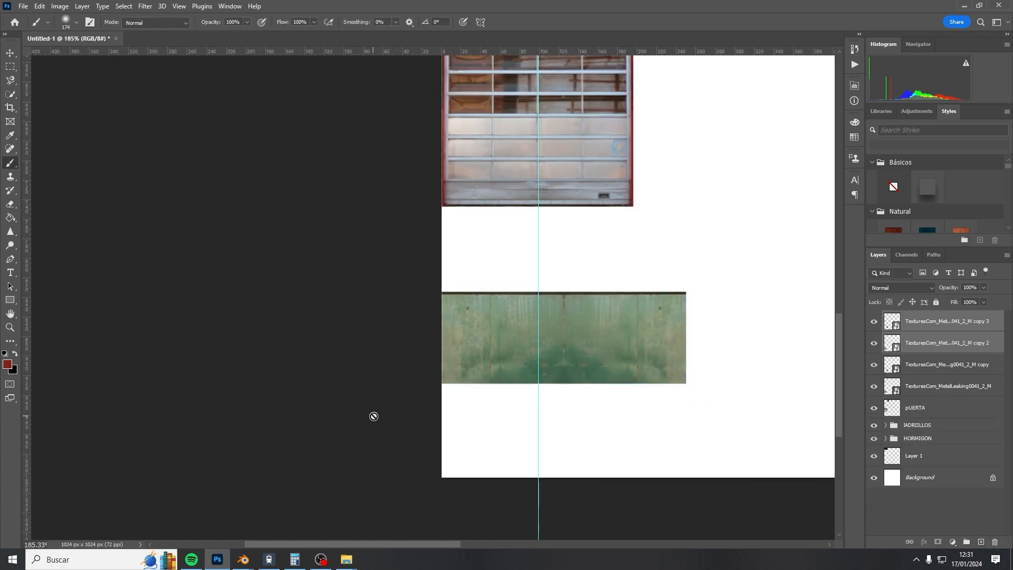
alt+scroll(604, 369, down, 5)
alt+scroll(610, 355, up, 2)
key(ctrl+t)
alt+scroll(610, 355, up, 2)
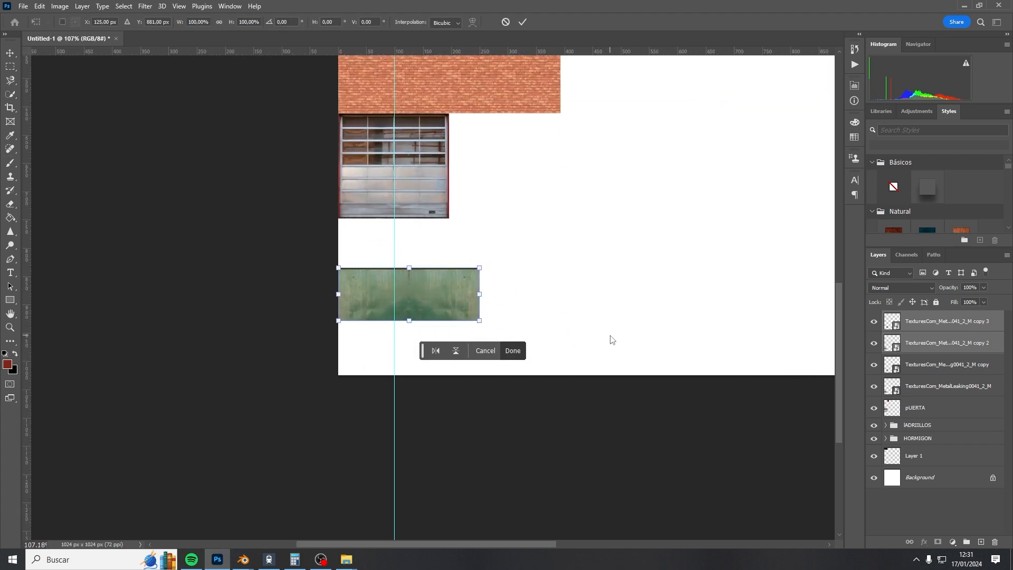
drag(432, 298, 572, 303)
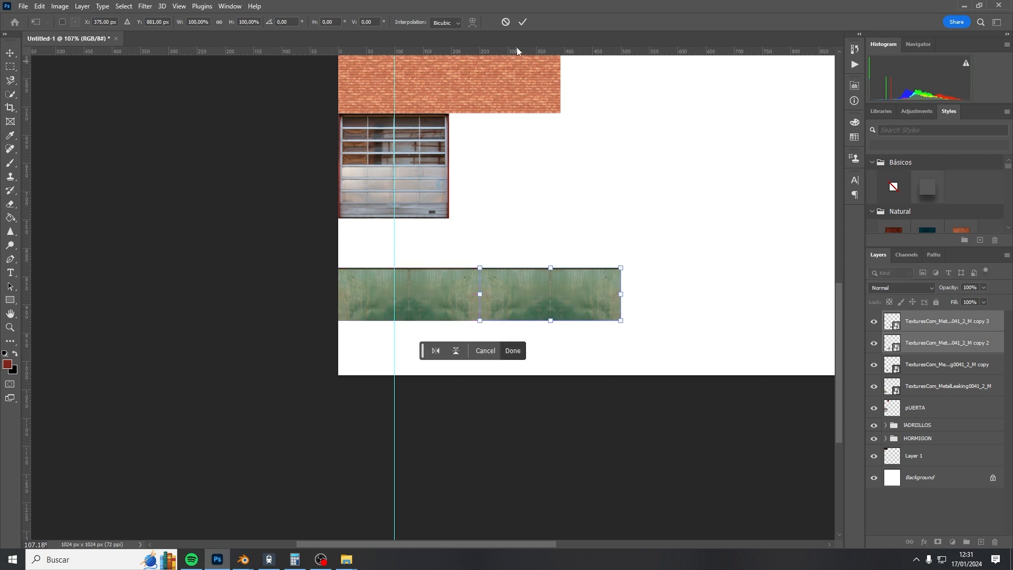
click(522, 22)
key(b)
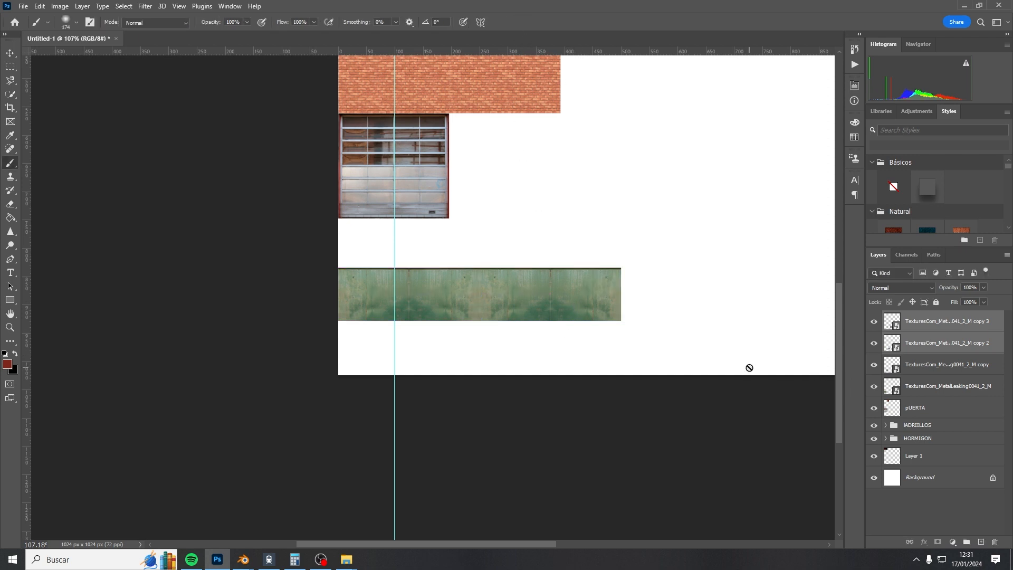
Step: Group the four green metal texture layers and name the group VIGA
click(948, 388)
click(944, 331)
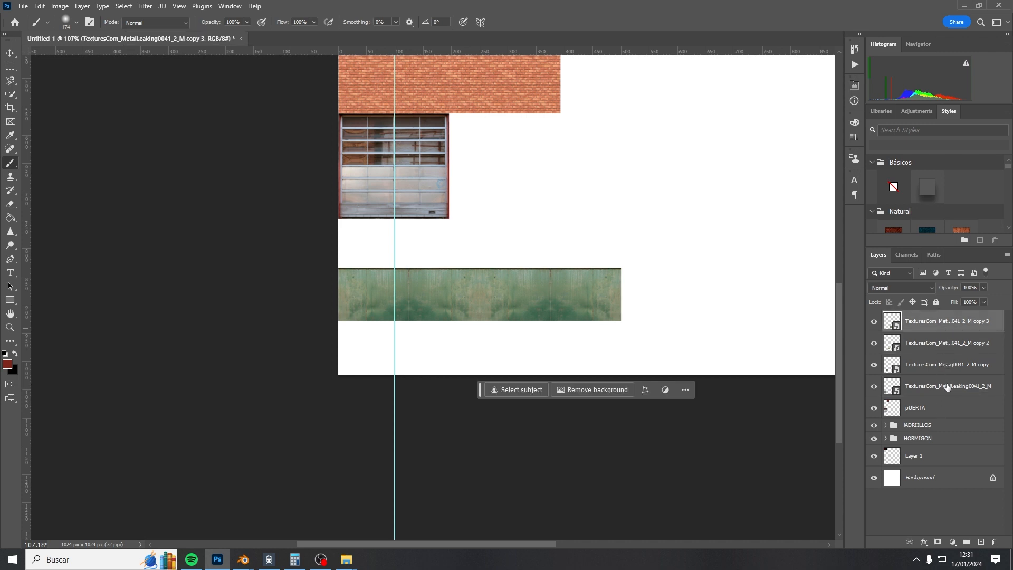
shift+click(948, 388)
click(948, 388)
click(926, 324)
shift+click(938, 389)
drag(938, 388, 967, 544)
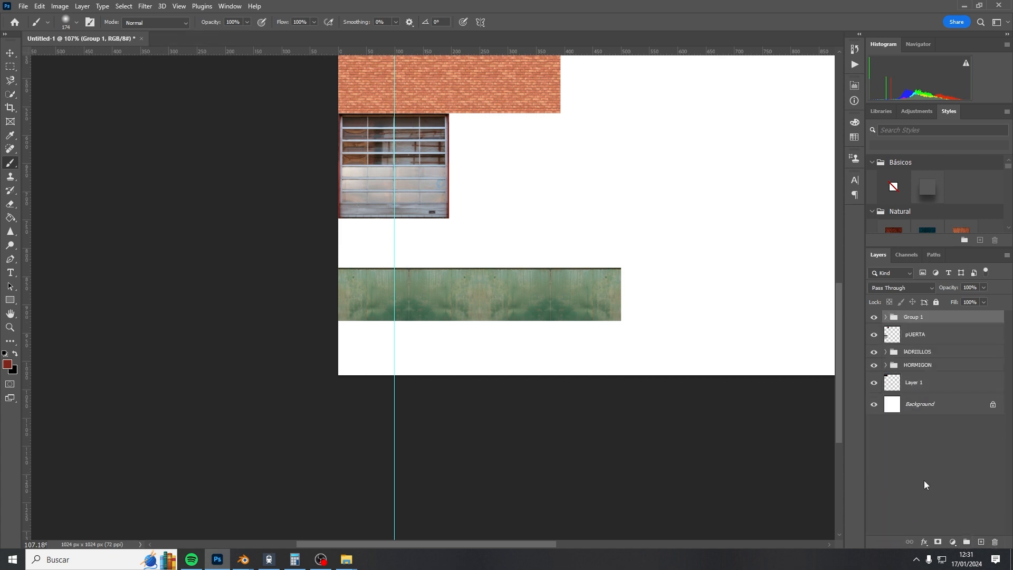
double_click(924, 317)
text(VIGA)
key(Return)
Step: Scale the VIGA group to about 81% and move it directly beneath the garage door against the canvas's left edge
key(ctrl+t)
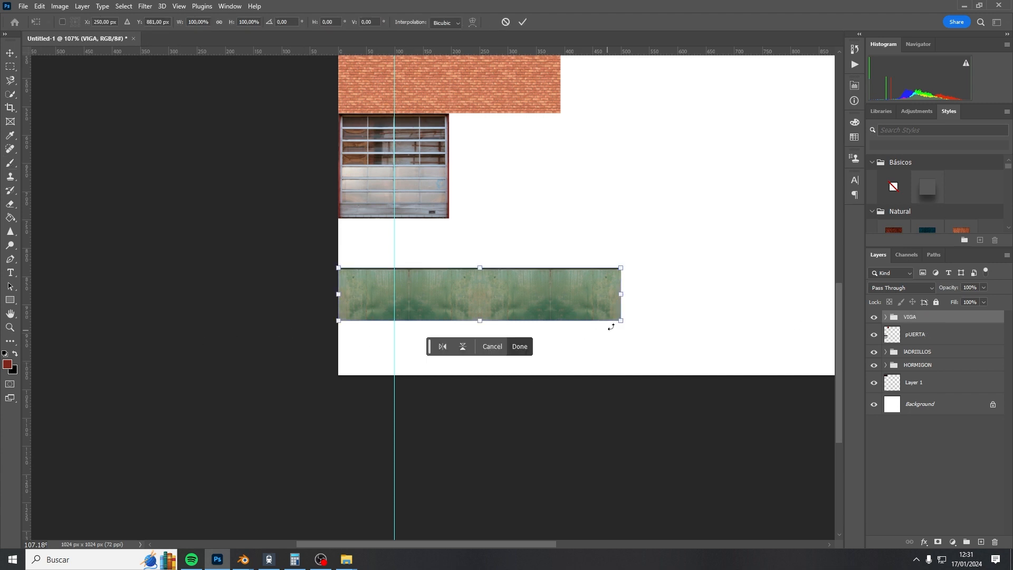
drag(619, 319, 570, 276)
drag(508, 289, 509, 238)
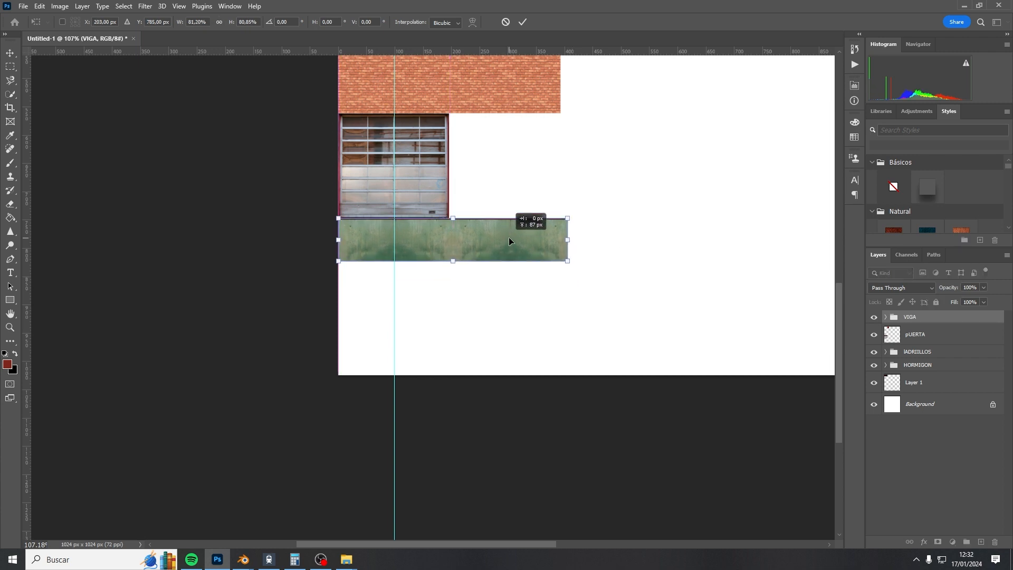
click(523, 22)
Step: Place the TexturesCom_WindowsBlocks0044_S - copia image as an embedded object in the atlas
alt+scroll(613, 222, down, 3)
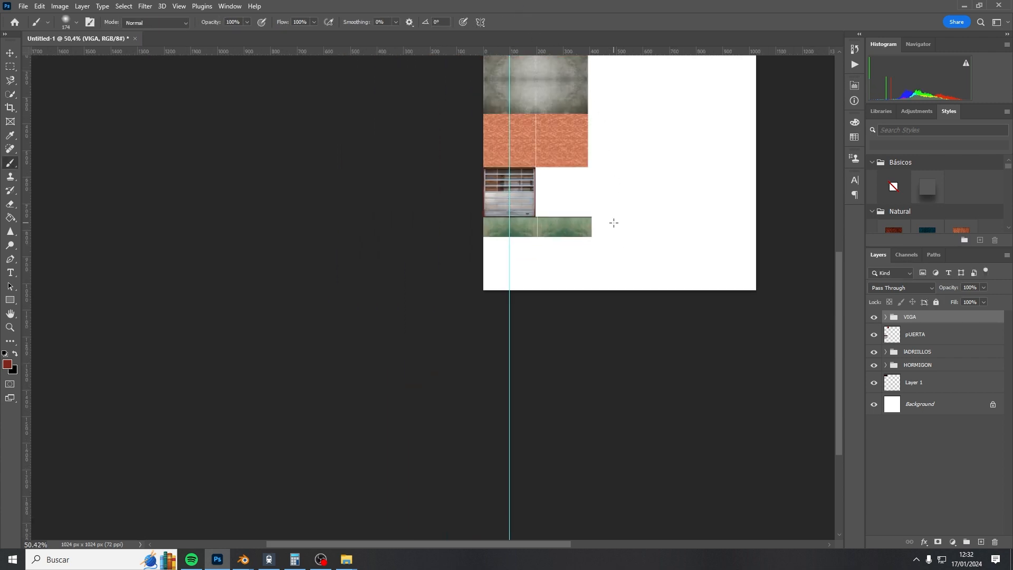
click(21, 7)
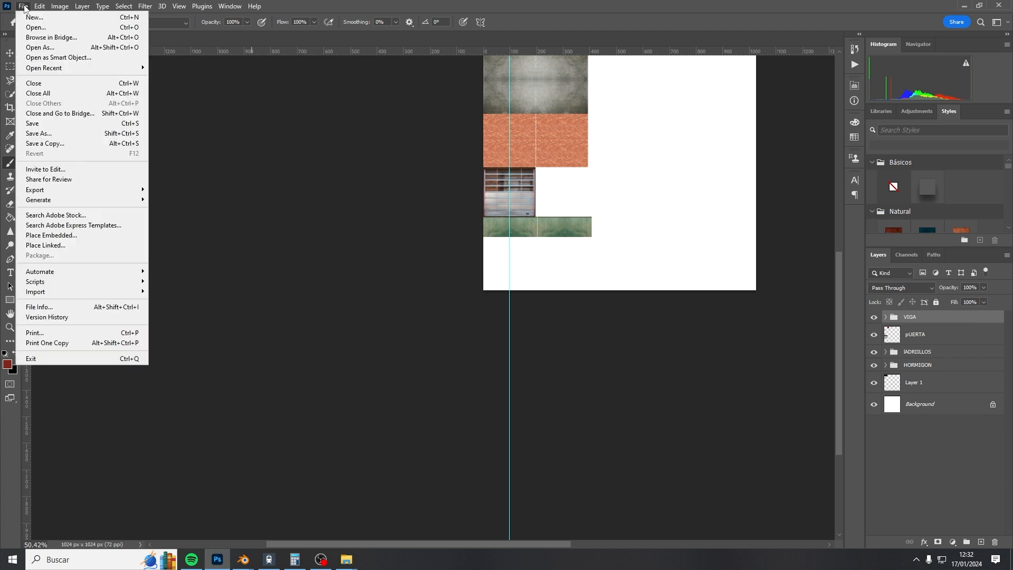
click(56, 234)
click(437, 89)
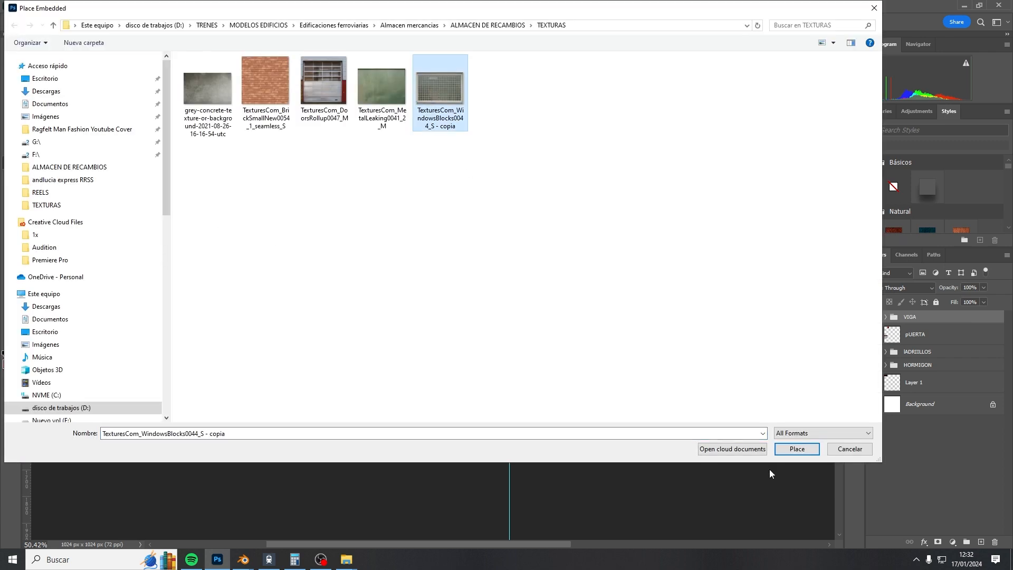
click(796, 448)
alt+scroll(617, 163, up, 4)
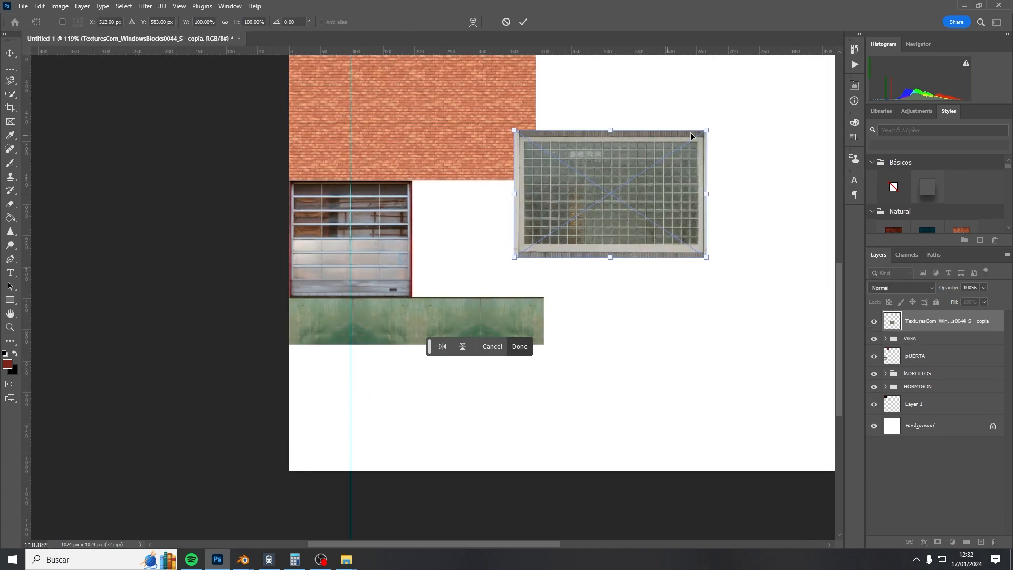
Step: Copy the glass-block window with its light frame, without the surrounding wall, to a new layer and delete the original placed layer
alt+scroll(641, 133, up, 5)
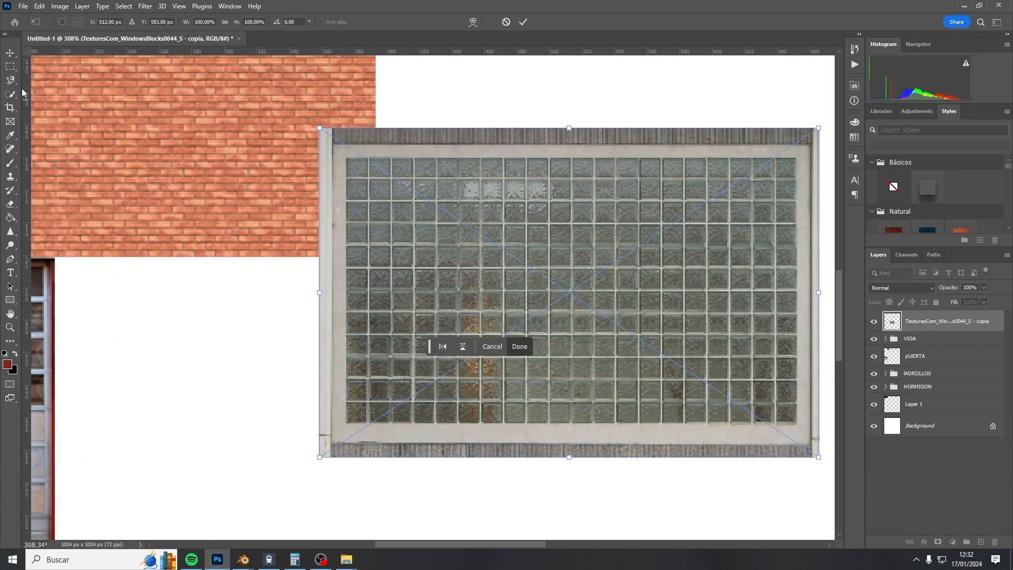
click(15, 64)
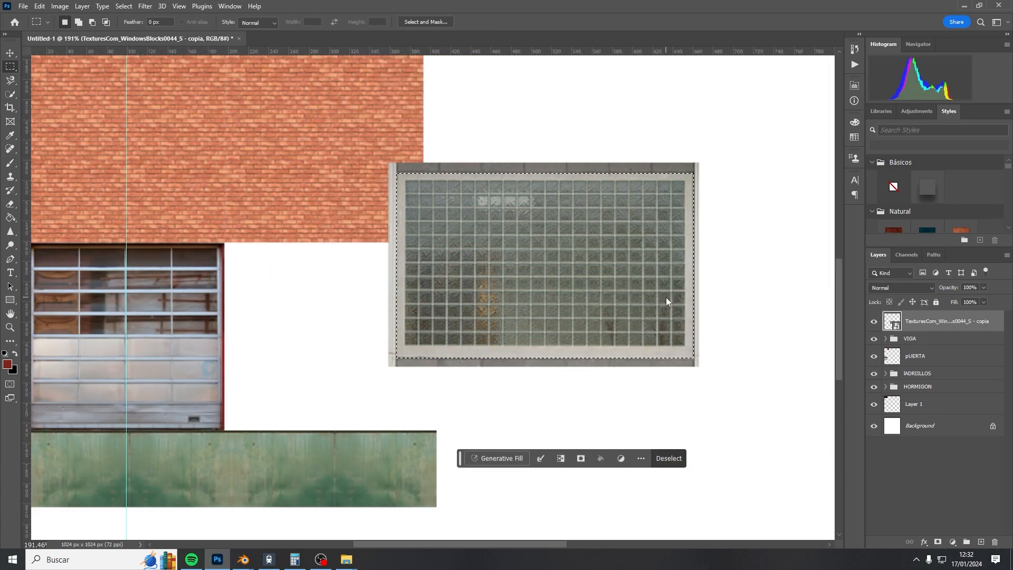
key(ctrl+j)
click(927, 349)
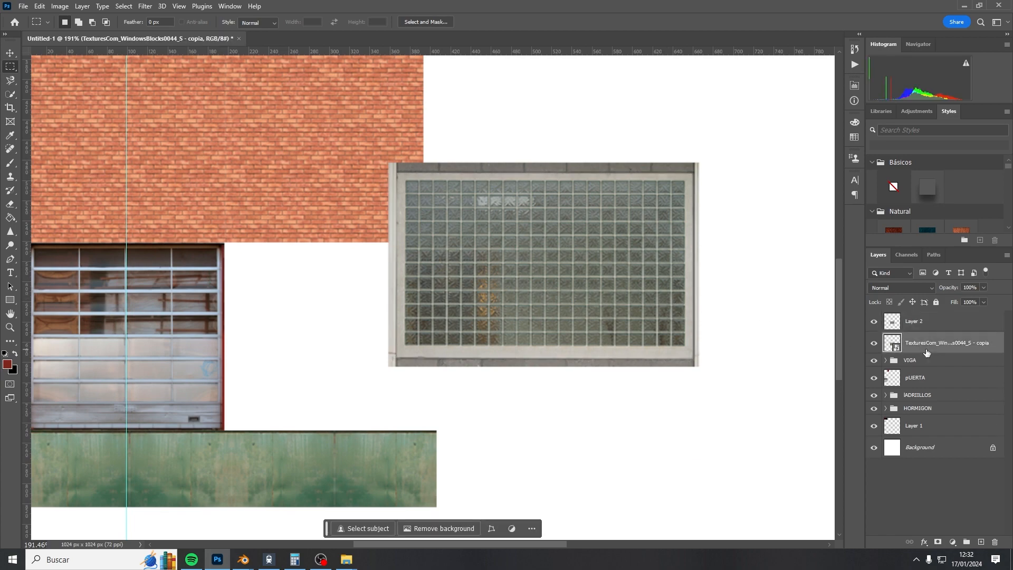
key(Delete)
alt+scroll(729, 298, down, 3)
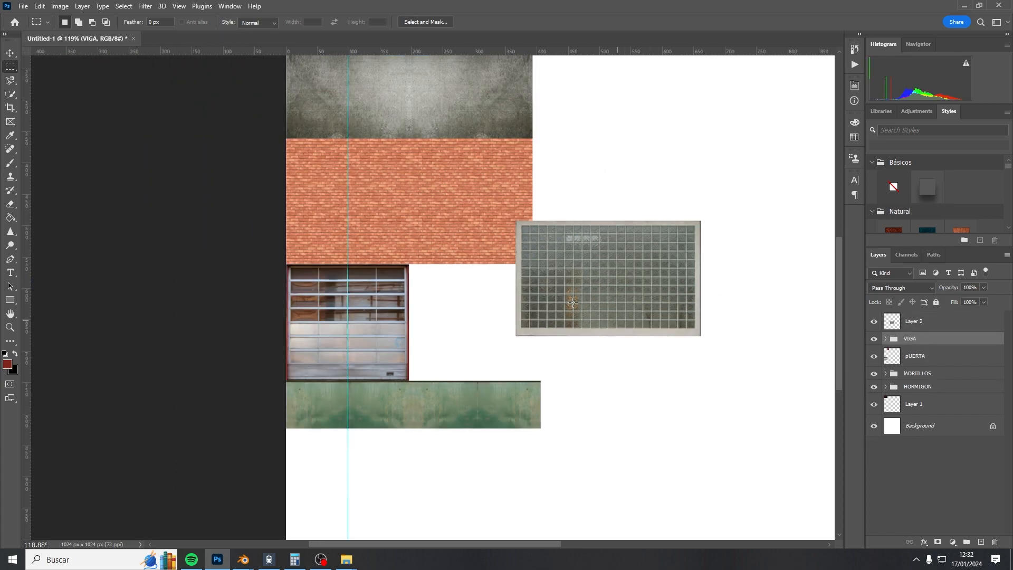
Step: Move the cropped window flush against the garage door's right edge, below the bricks, and narrow it slightly
click(11, 53)
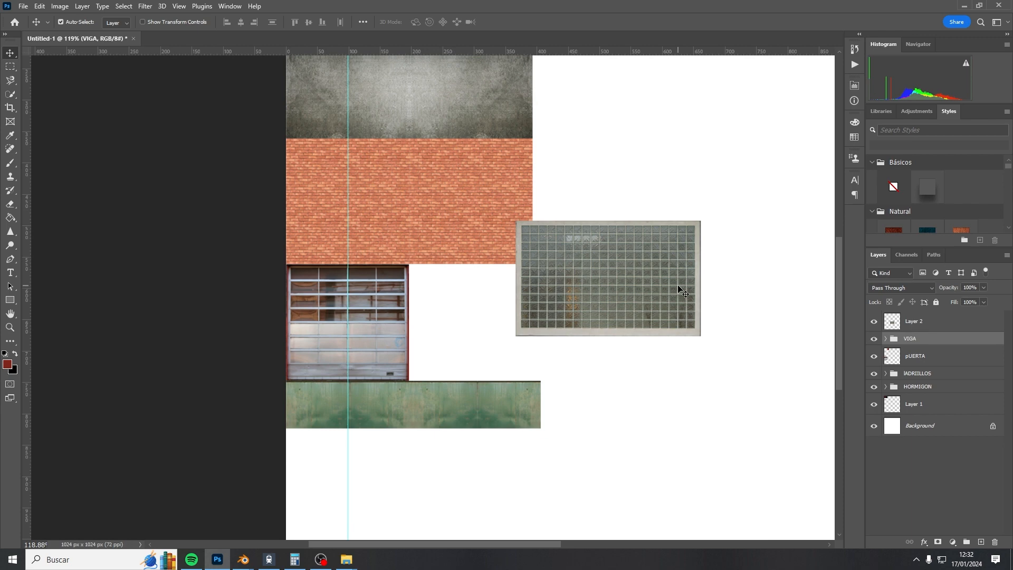
drag(676, 287, 569, 329)
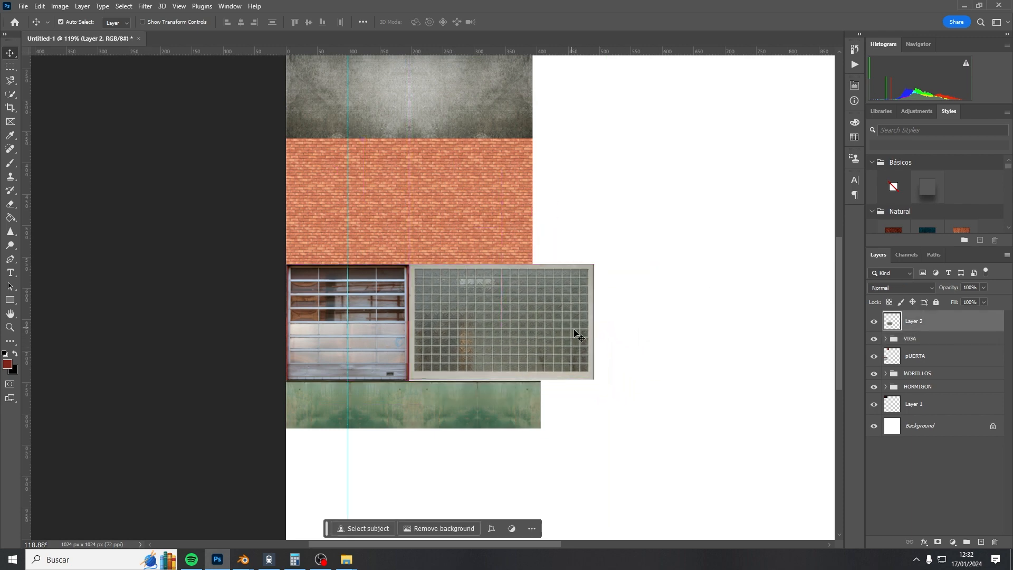
key(ctrl+t)
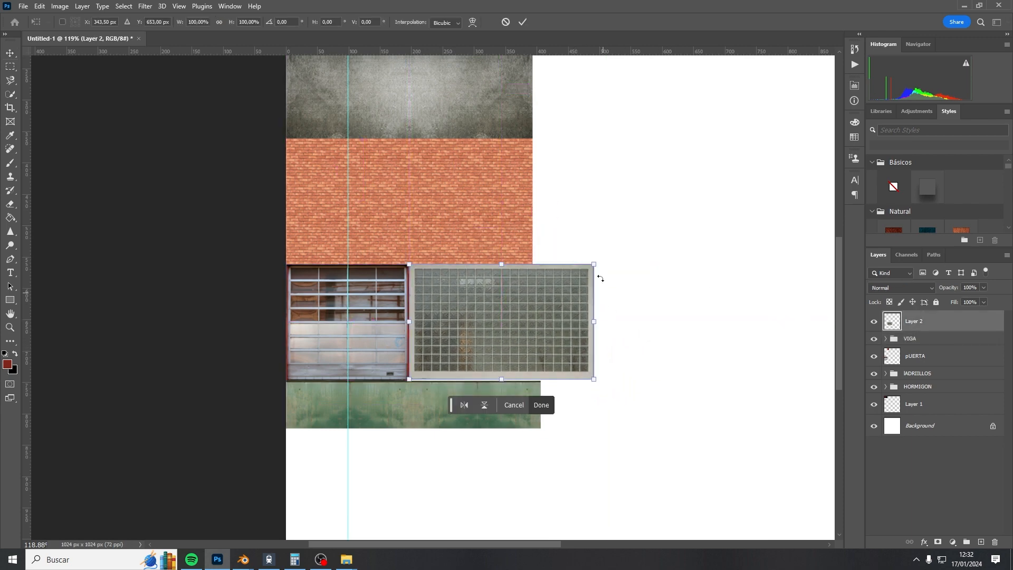
drag(593, 265, 587, 270)
key(Return)
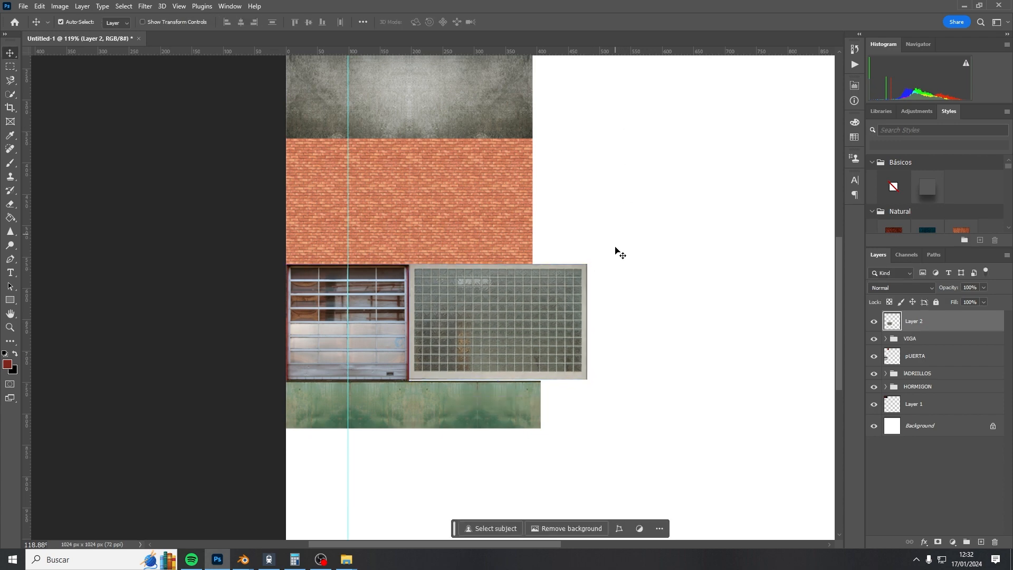
Step: Review the texture arrangement across the atlas, from the metal strip up to the color swatches
alt+scroll(617, 267, down, 3)
alt+scroll(790, 244, down, 1)
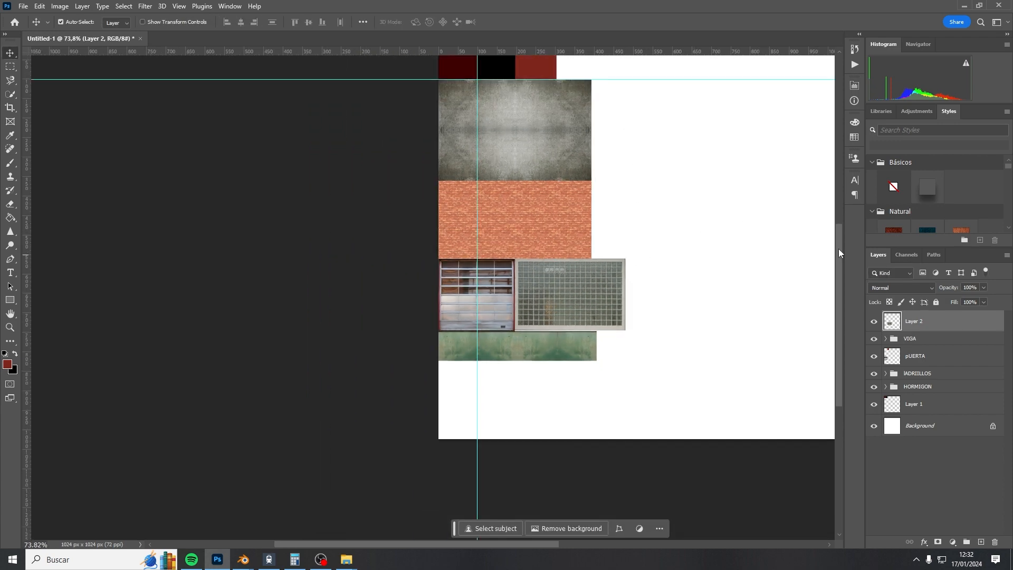
drag(839, 253, 837, 206)
alt+scroll(665, 291, up, 3)
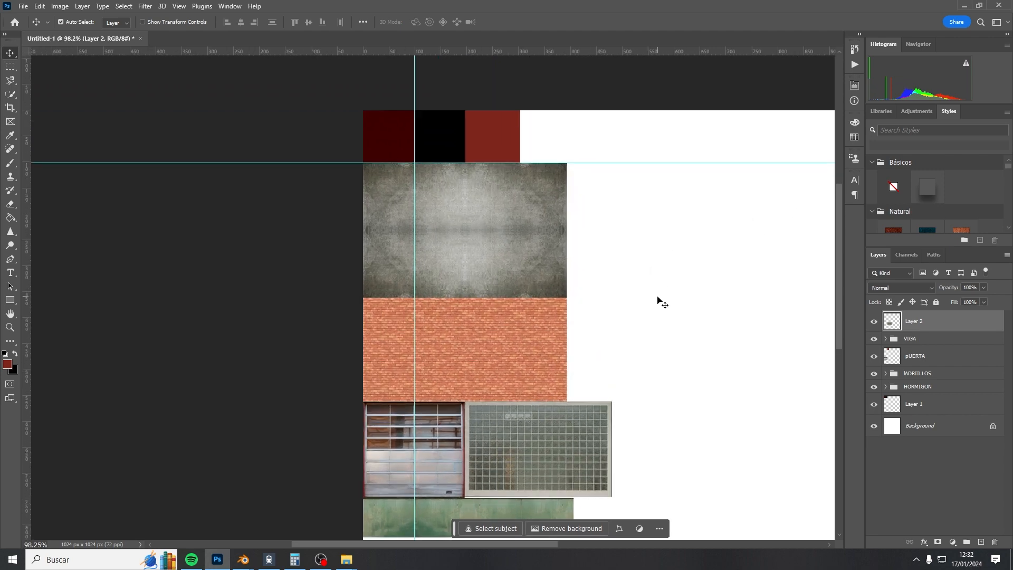
alt+scroll(705, 391, down, 4)
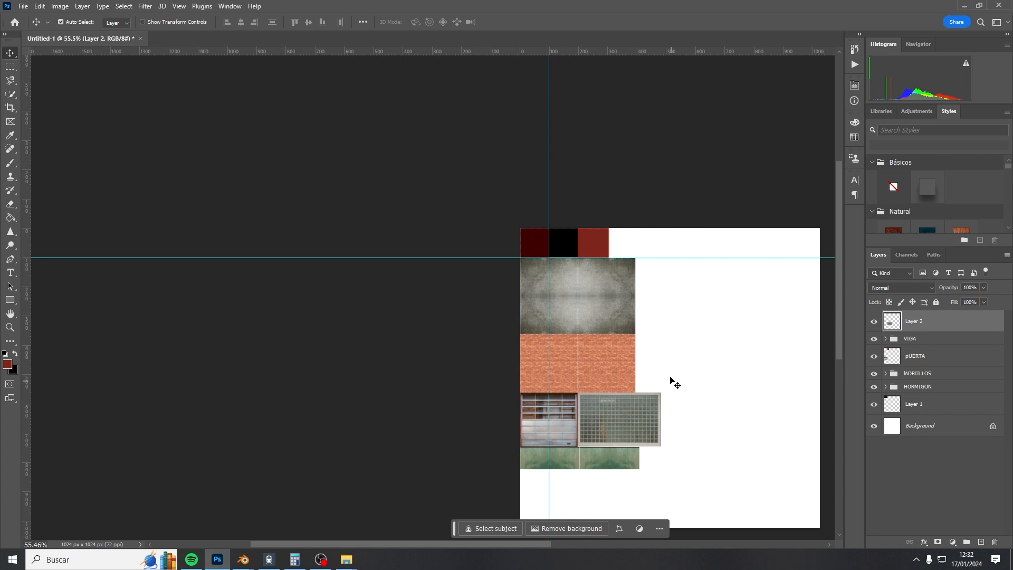
alt+scroll(671, 378, up, 1)
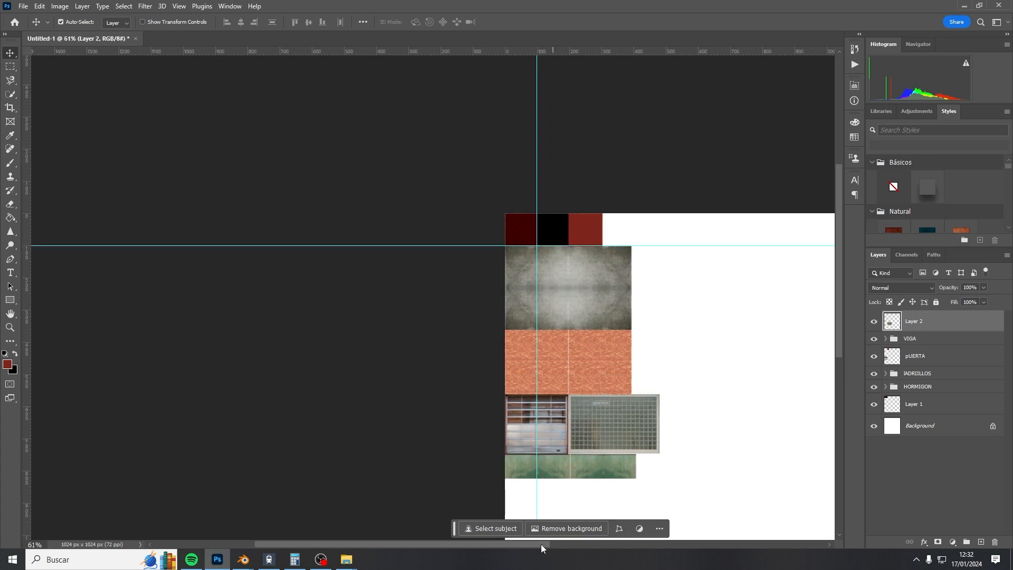
drag(540, 548, 595, 547)
alt+scroll(488, 298, up, 2)
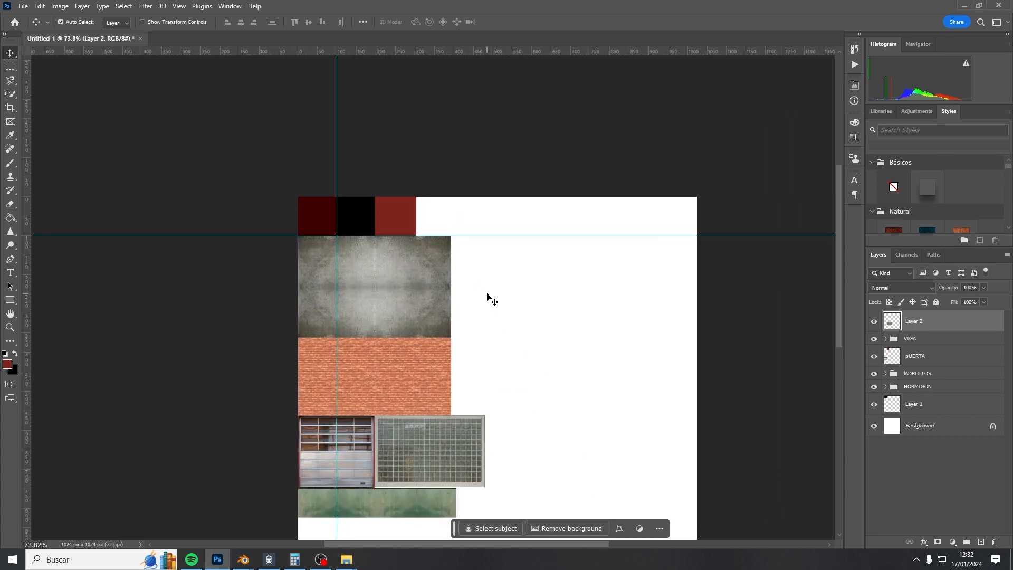
alt+scroll(487, 298, up, 3)
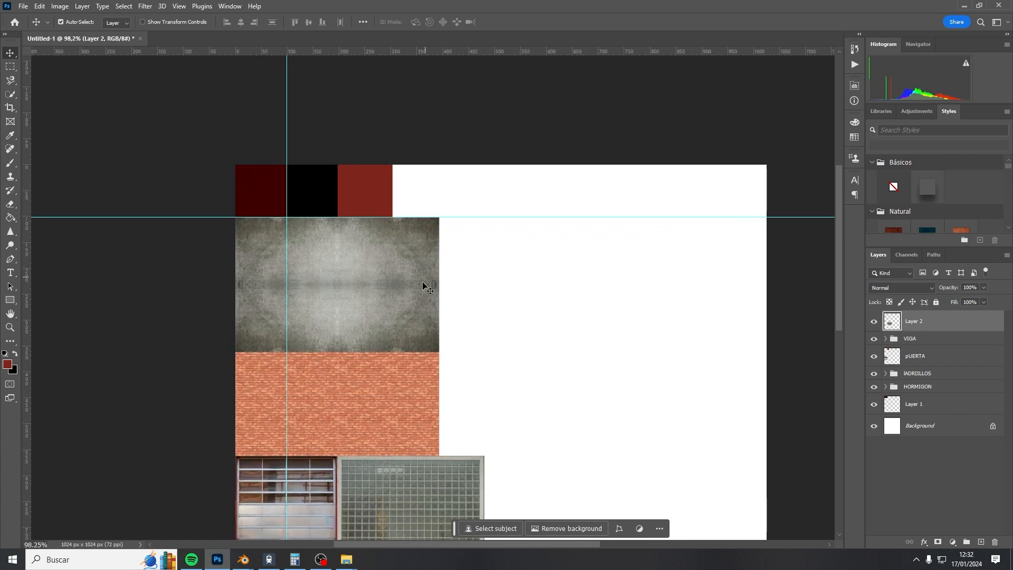
Step: Add a new layer above the concrete layers and select a square of about 100 × 100 px beside the red swatch
click(412, 291)
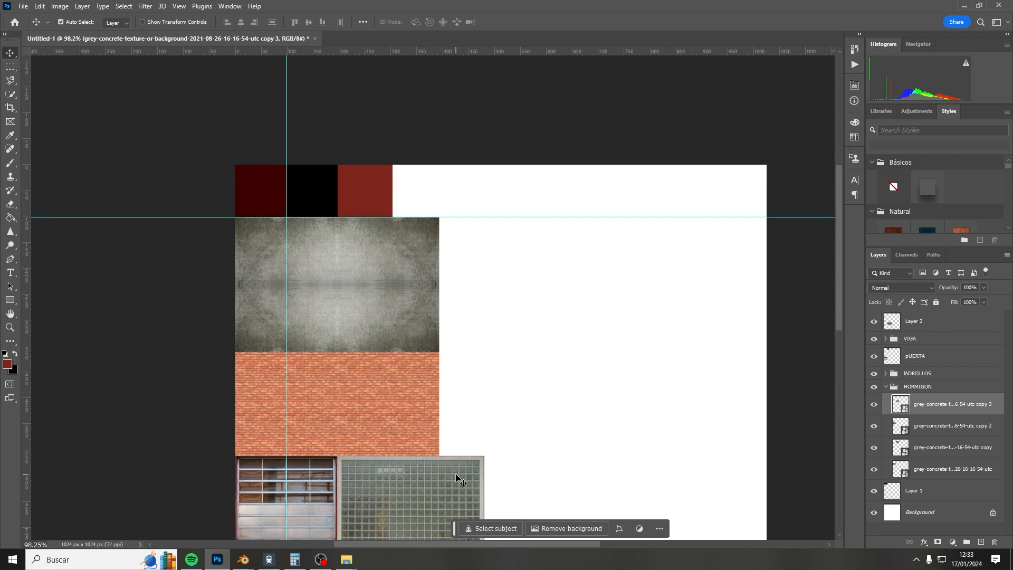
click(10, 66)
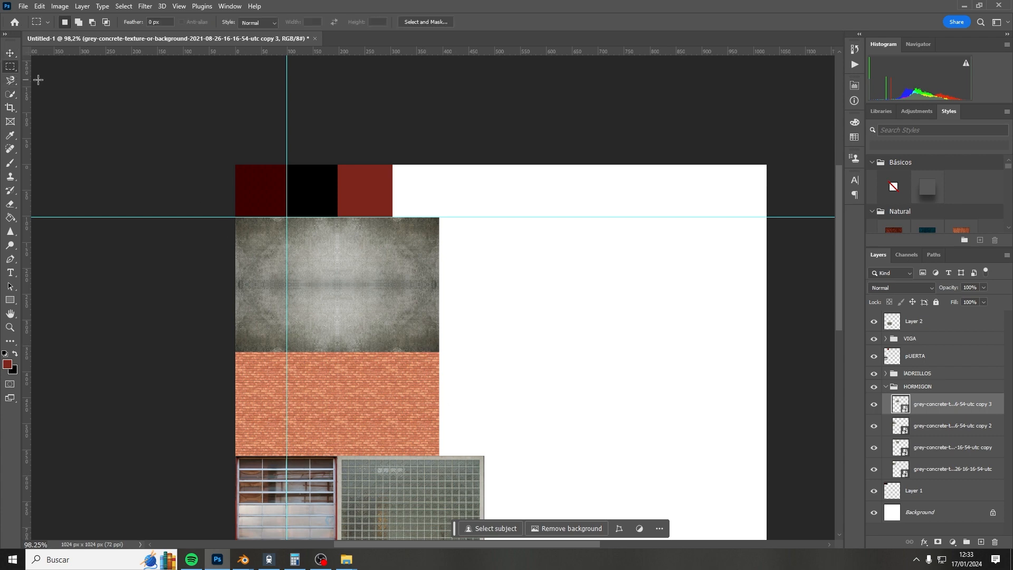
click(981, 542)
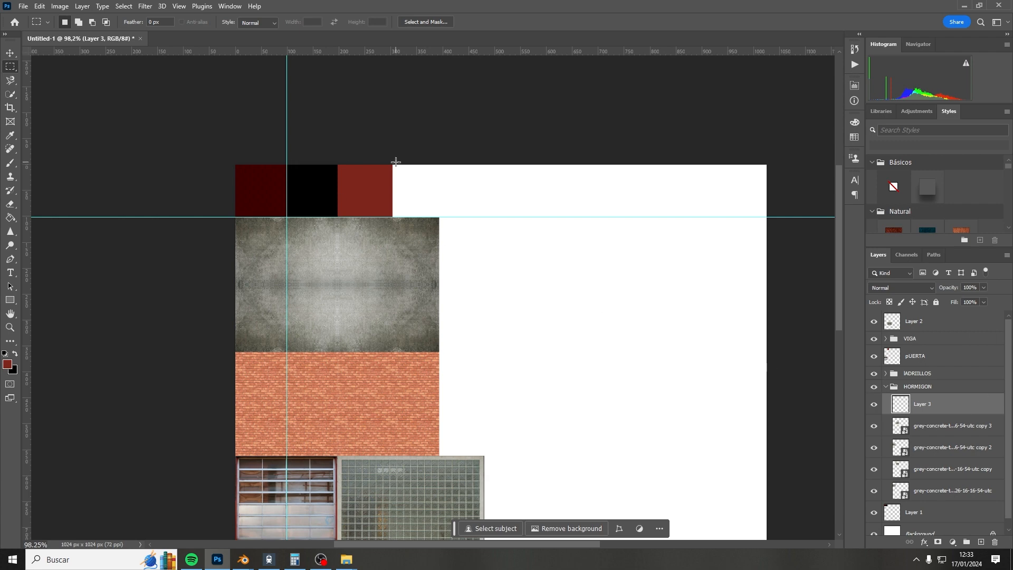
drag(391, 164, 444, 217)
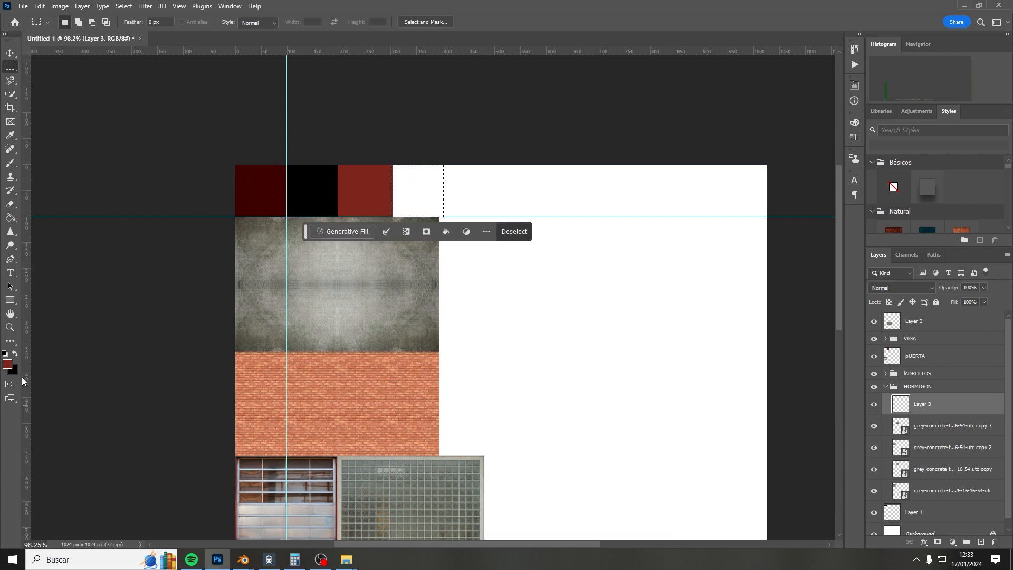
Step: Sample the light grey of the window frame as foreground color, paint the selected square with it, and deselect
click(8, 364)
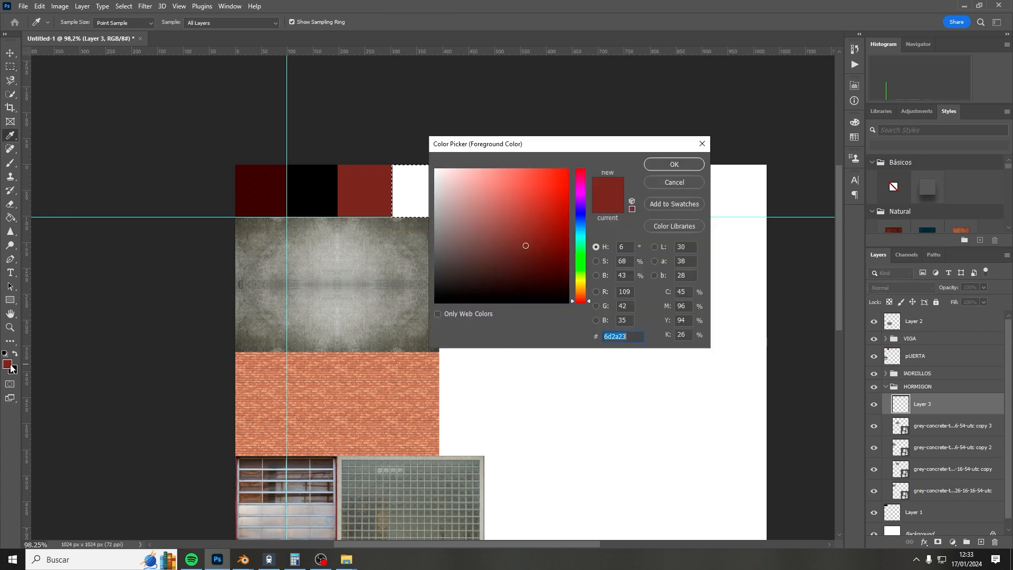
click(483, 459)
click(676, 166)
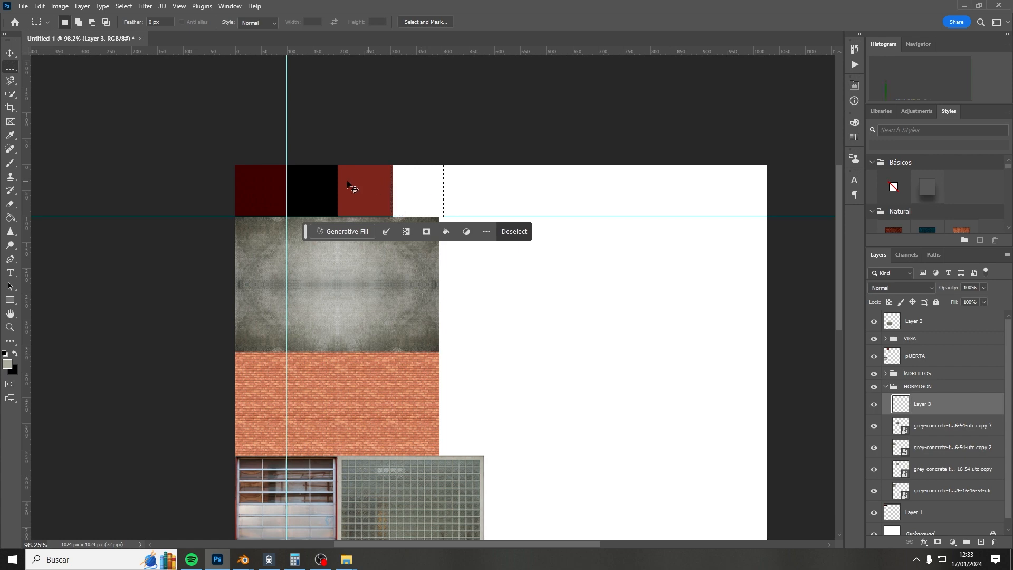
click(11, 162)
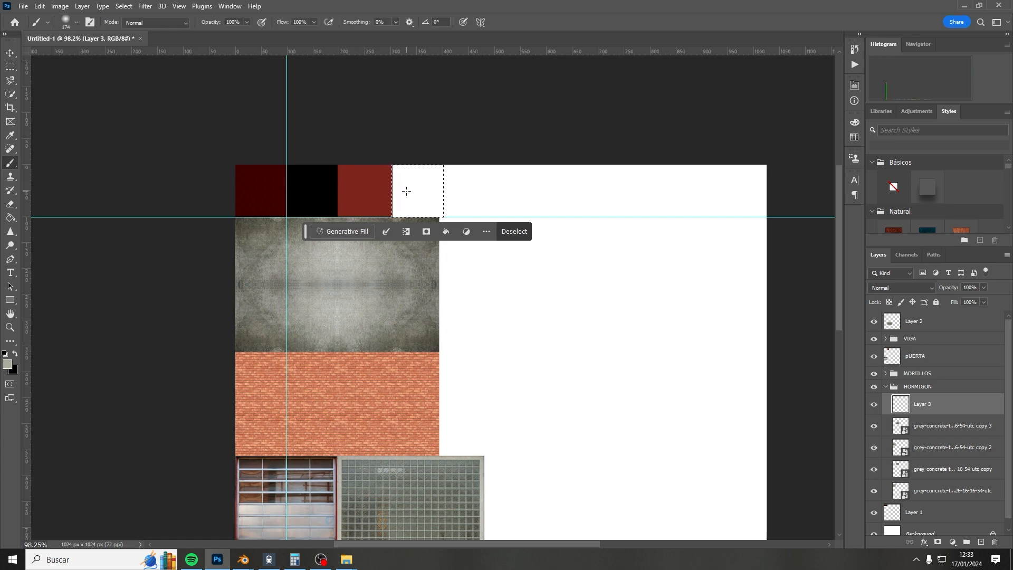
click(407, 191)
drag(430, 189, 406, 208)
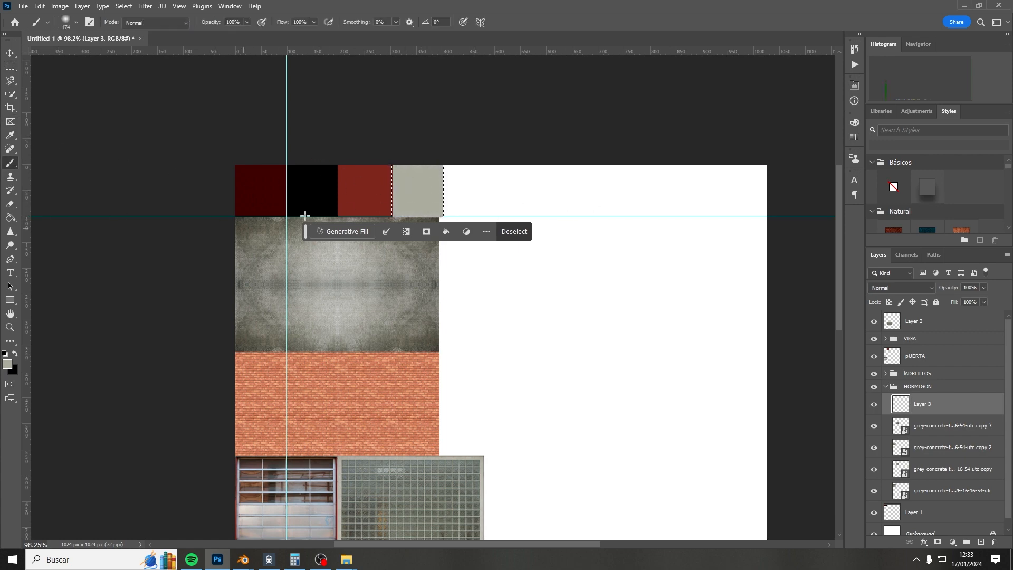
key(ctrl+d)
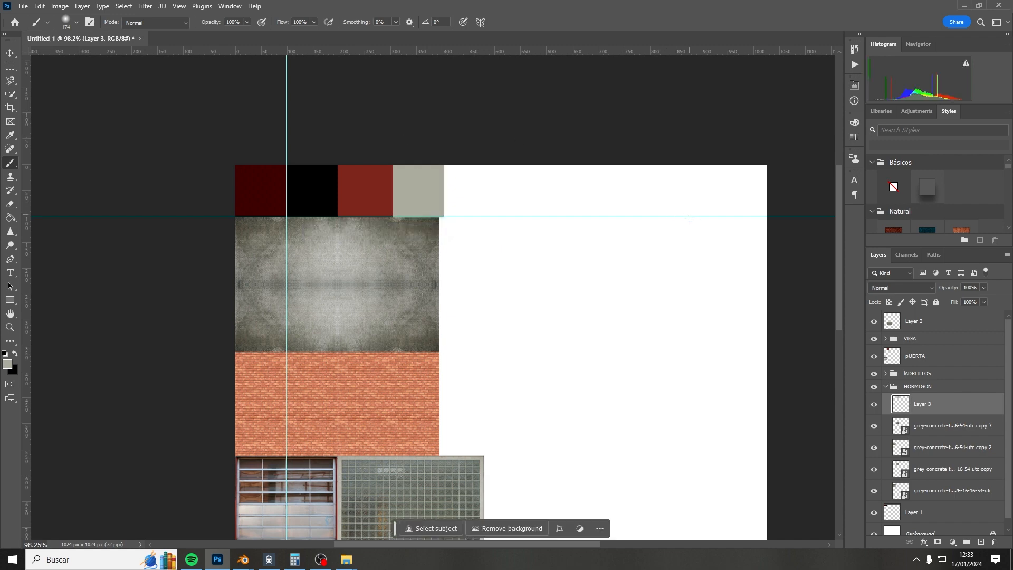
Step: Undo the stray brush mark and select a square of about 100 × 100 px beside the light grey swatch
alt+scroll(661, 253, down, 3)
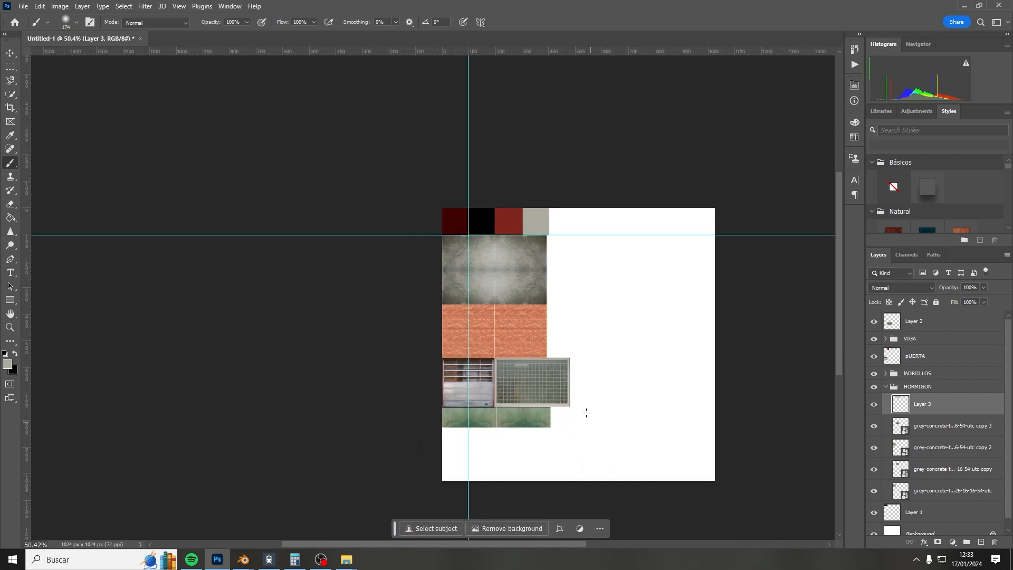
alt+scroll(606, 77, up, 2)
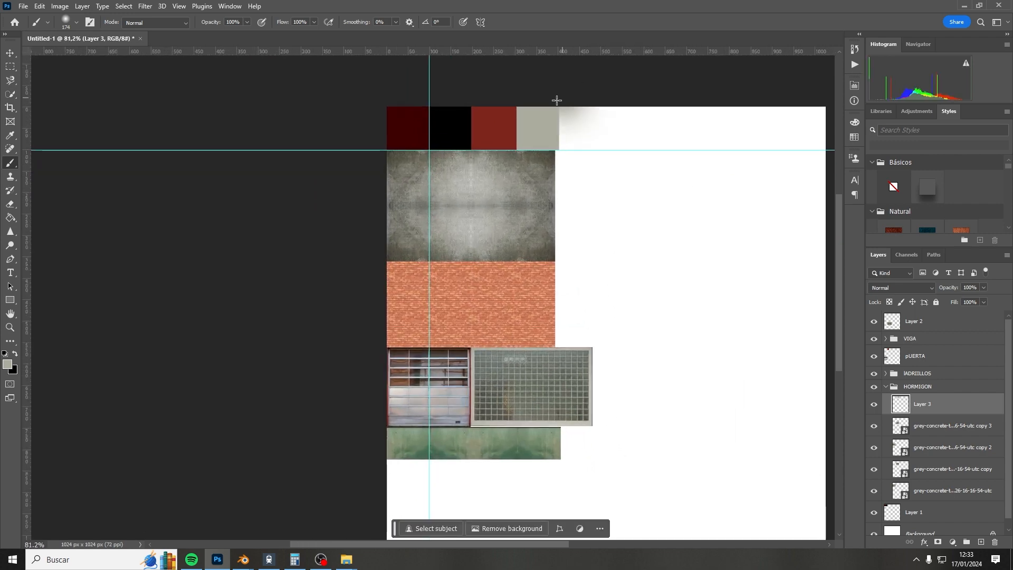
key(ctrl+z)
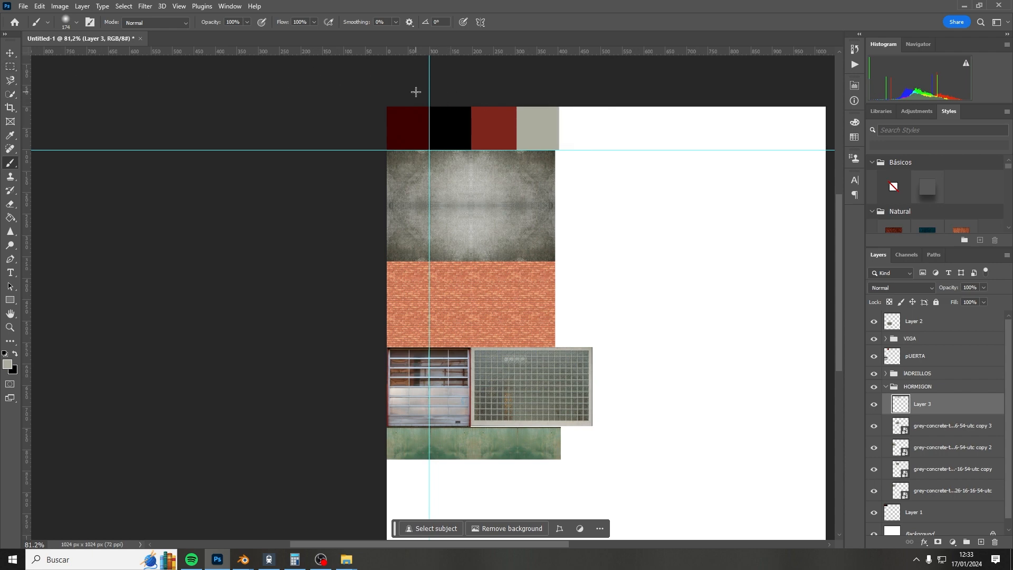
click(10, 67)
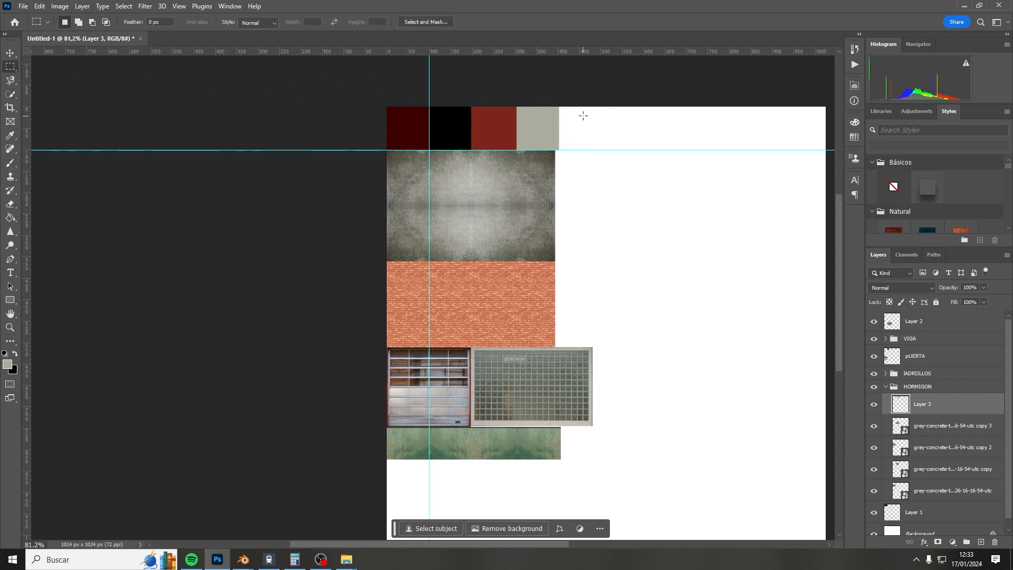
drag(560, 107, 601, 150)
Step: Sample dark green #576652 from the metal strip as foreground color and paint the selected square with it
click(7, 364)
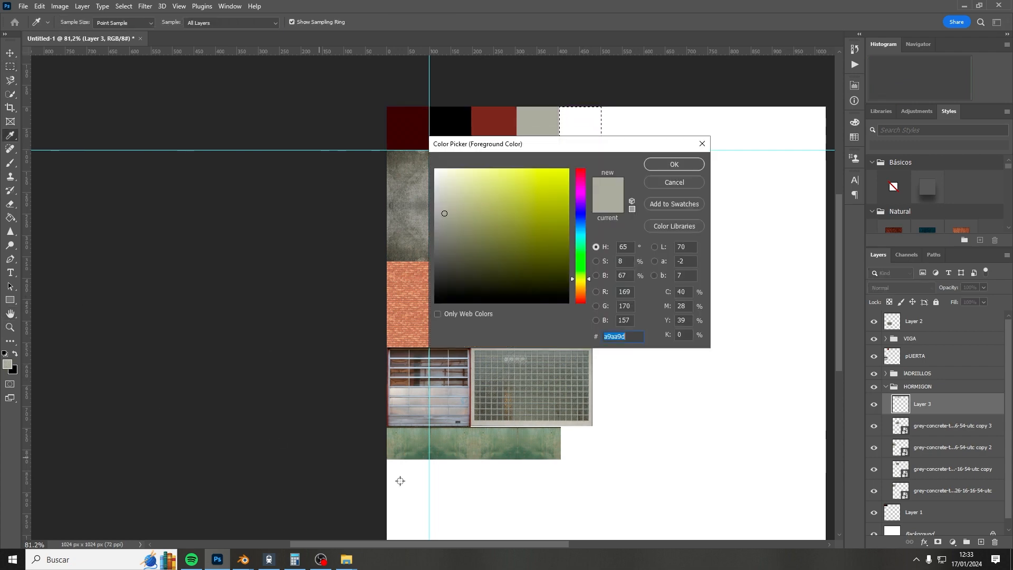
click(523, 454)
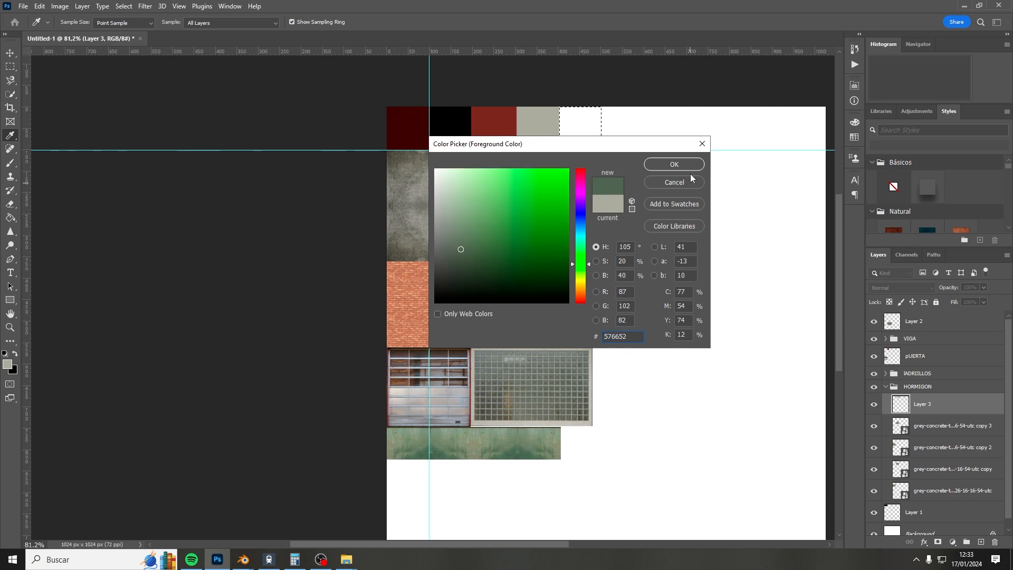
key(Return)
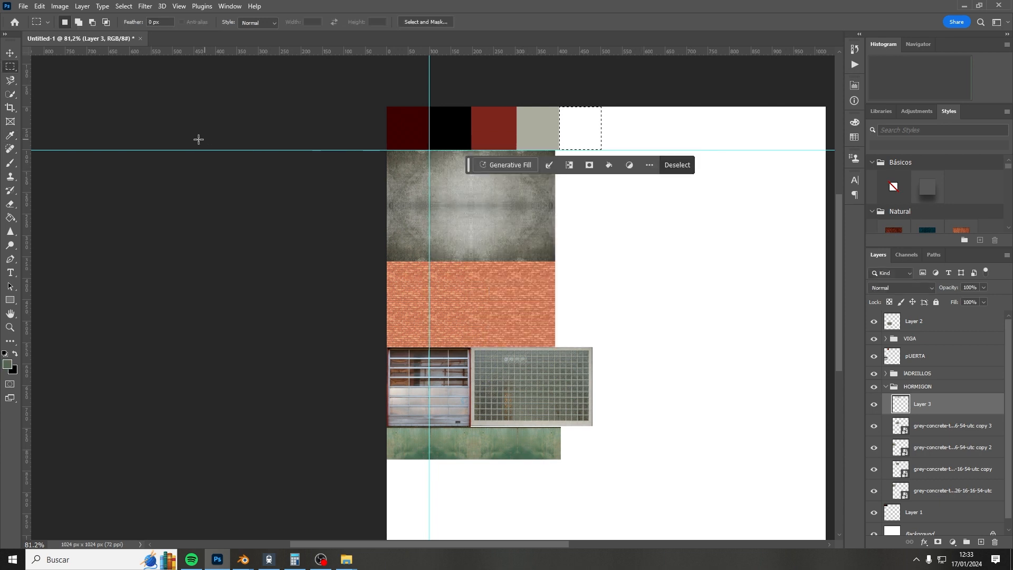
click(12, 163)
drag(591, 124, 598, 160)
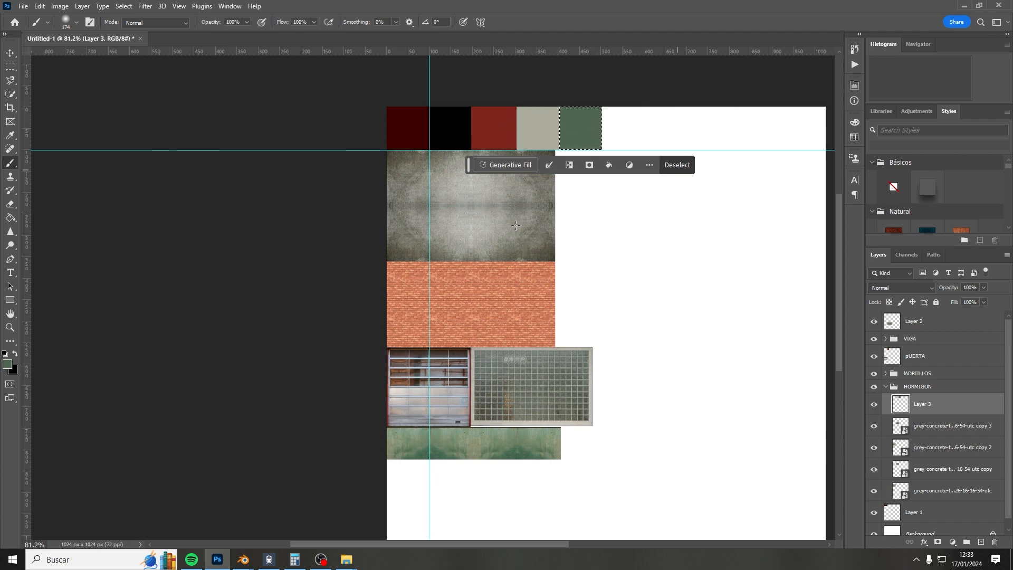
Step: Sample the lighter green #7b8c70 from the metal strip as the foreground color
click(8, 364)
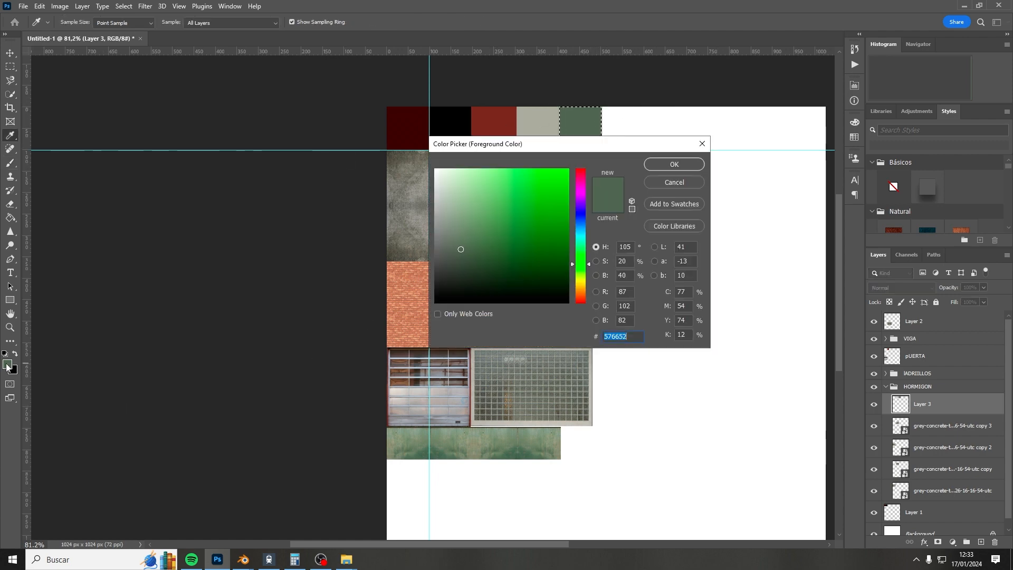
click(538, 438)
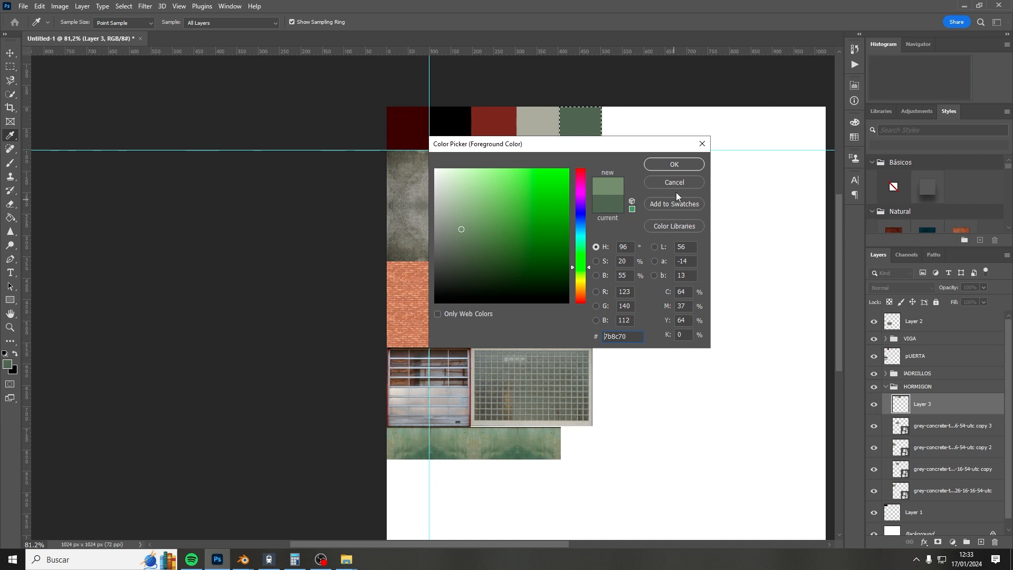
click(677, 167)
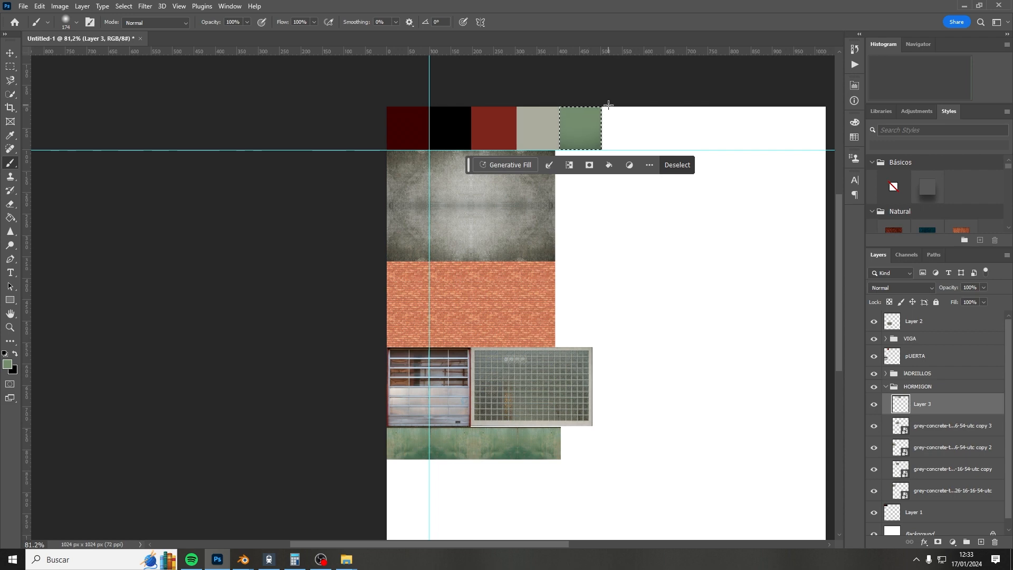
drag(608, 105, 594, 145)
key(ctrl+z)
key(ctrl+z)
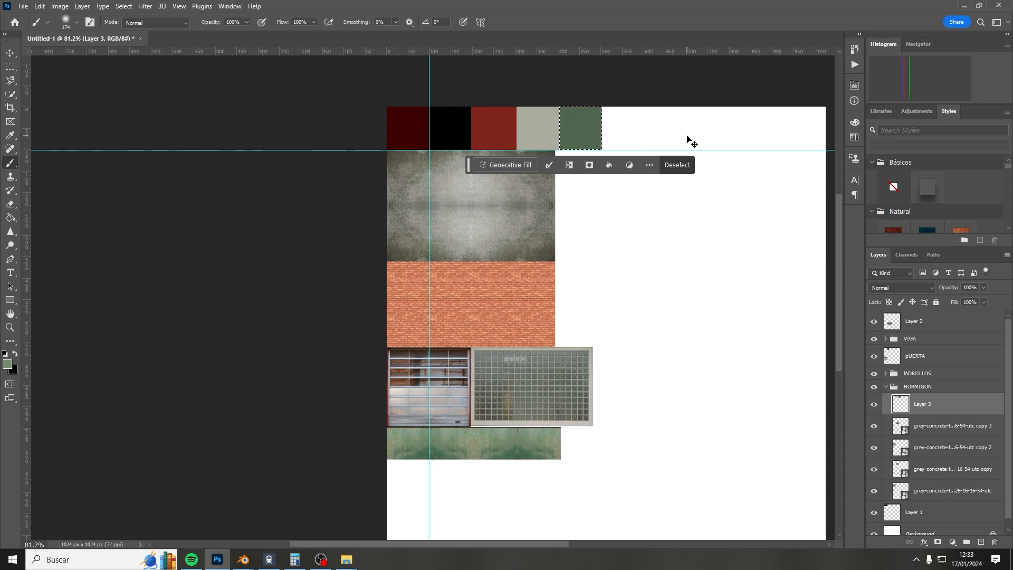
Step: Dab the lighter green softly onto the middle of the dark green swatch and deselect
click(578, 118)
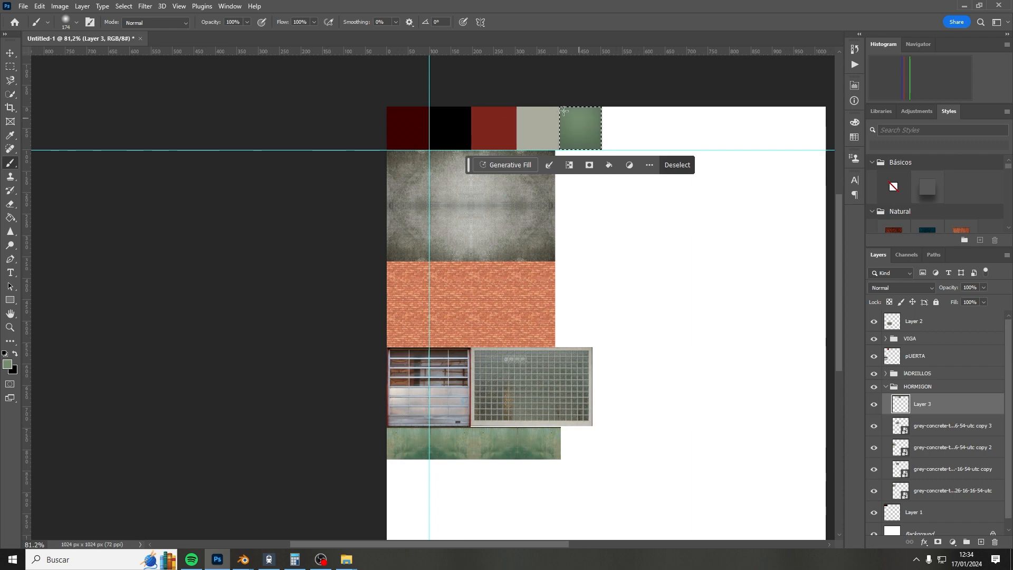
alt+scroll(317, 231, down, 3)
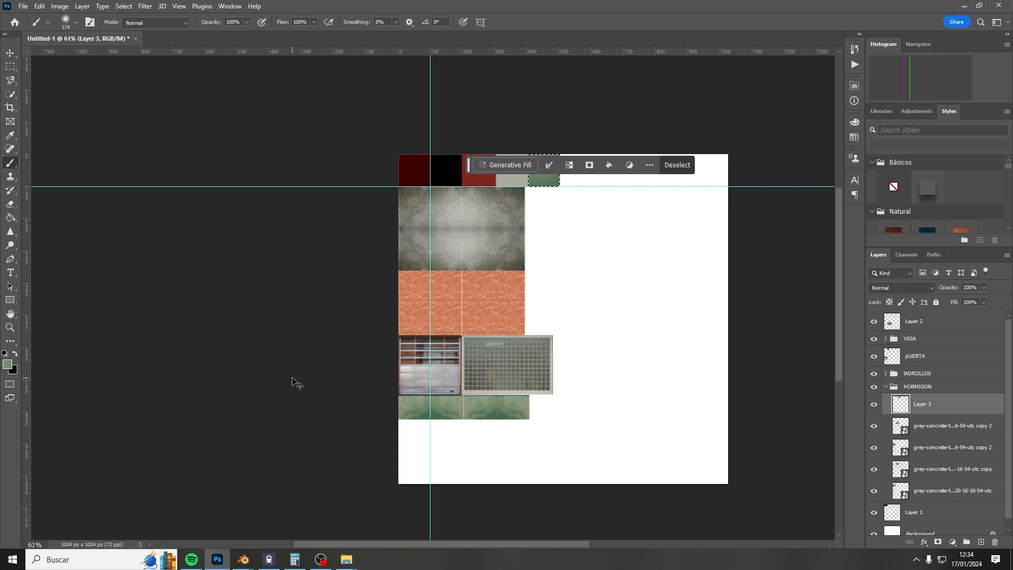
key(ctrl+d)
alt+scroll(366, 356, down, 1)
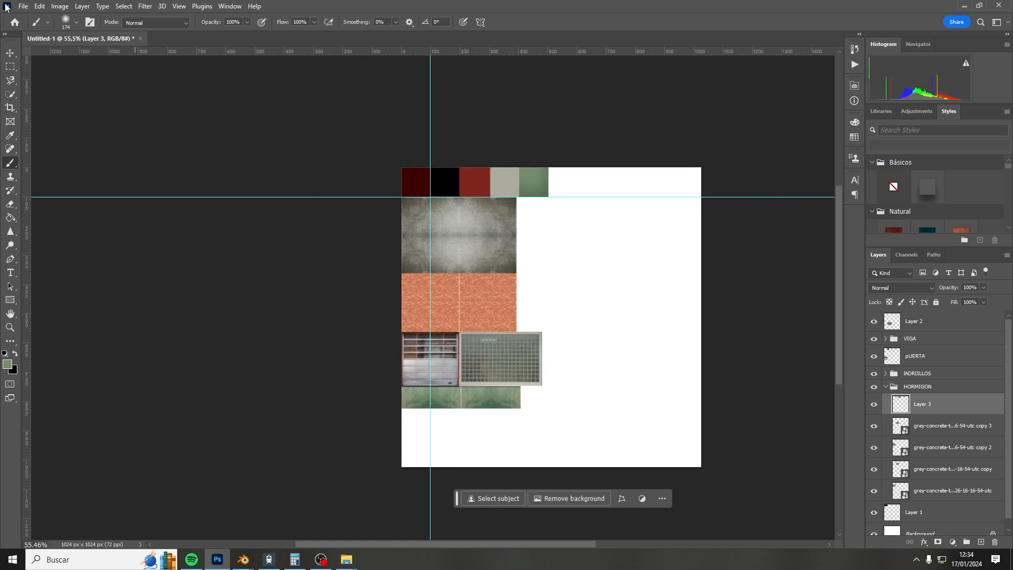
Step: Save the atlas on the computer as the Photoshop file TEXTURA ALMACEN DE RECAMBIOS in the TEXTURAS folder
click(23, 5)
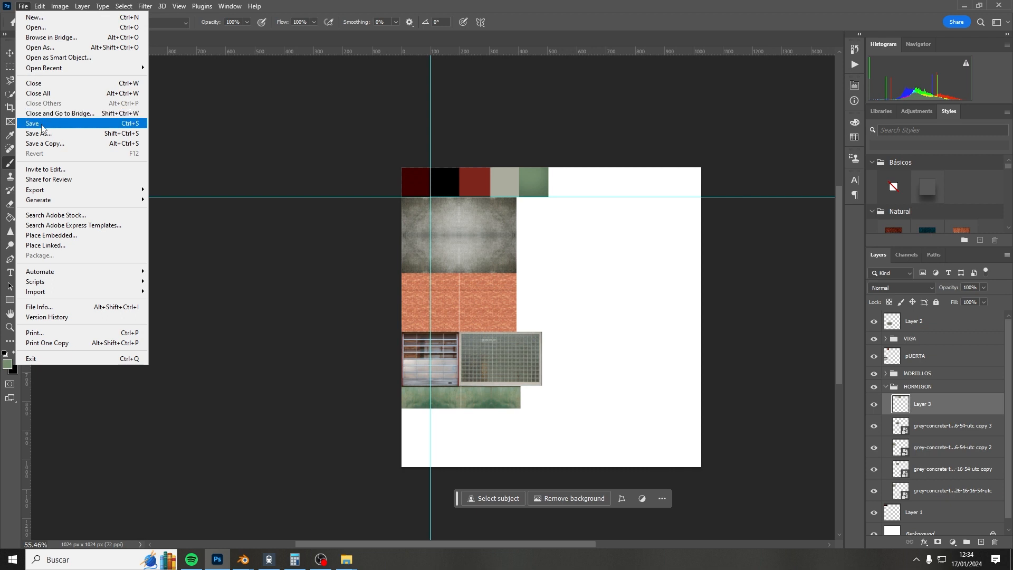
click(41, 126)
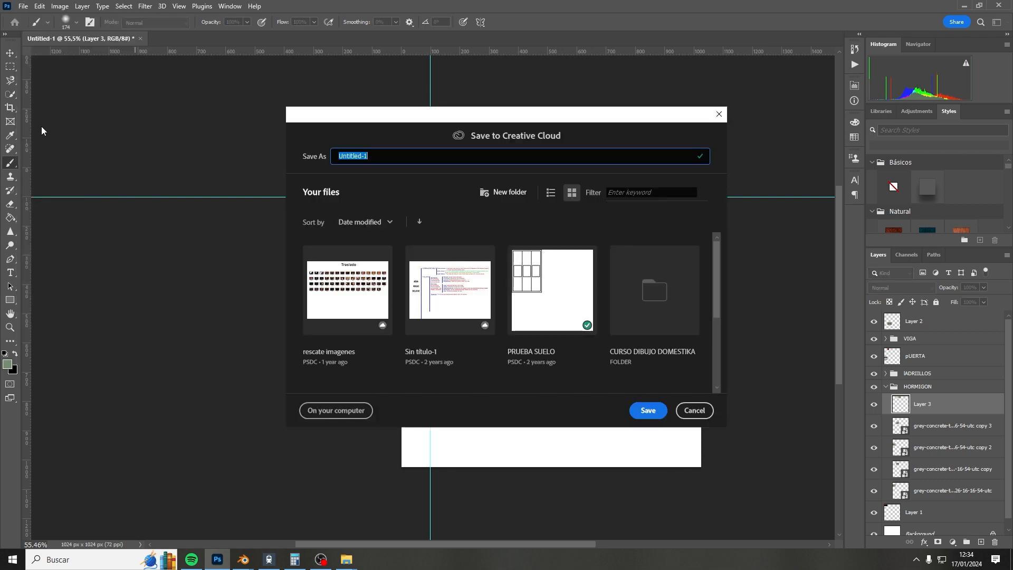
click(336, 410)
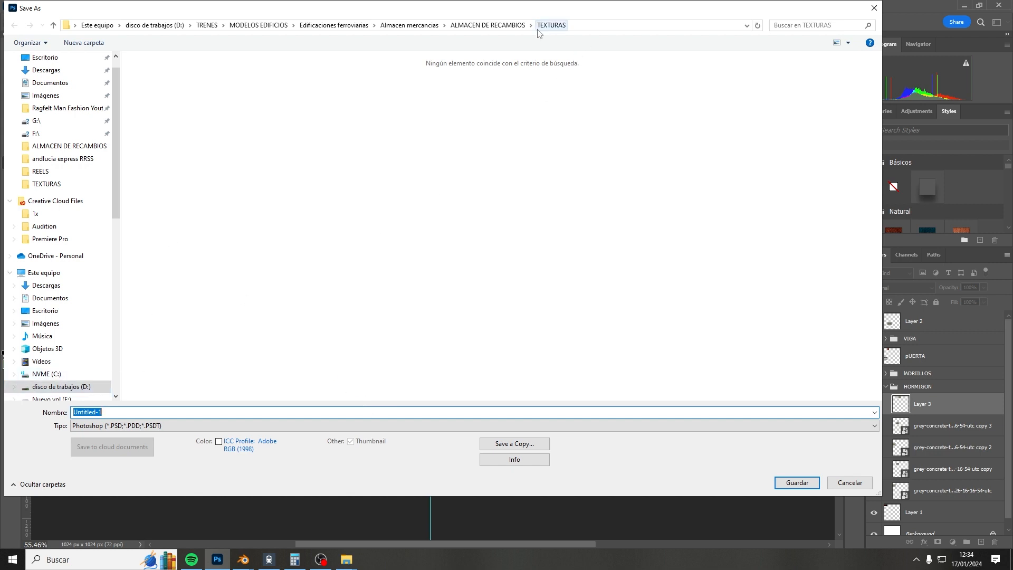
text(T)
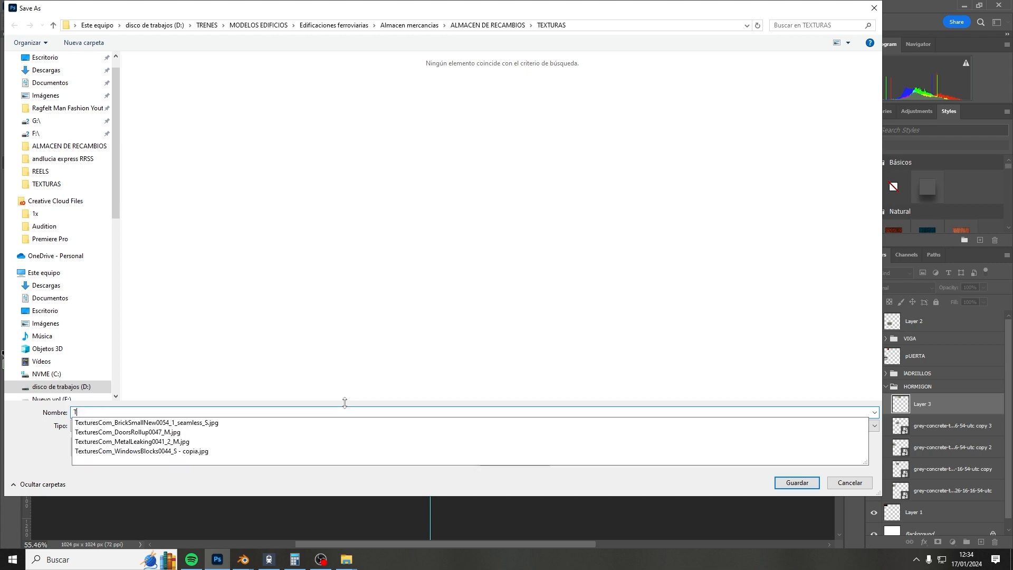
text(EXTURA ALMACEN DE RECAMBIOS)
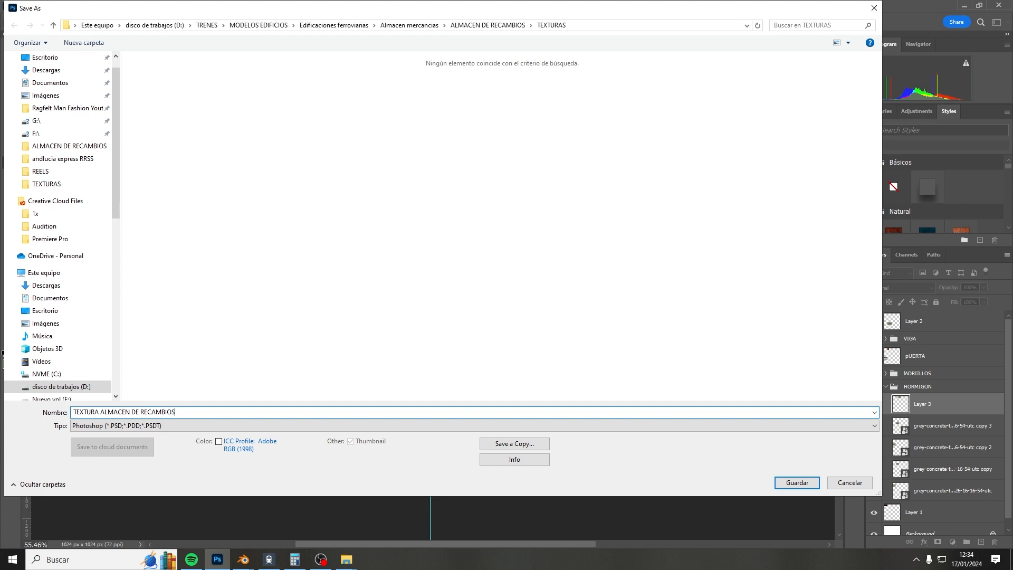
click(779, 482)
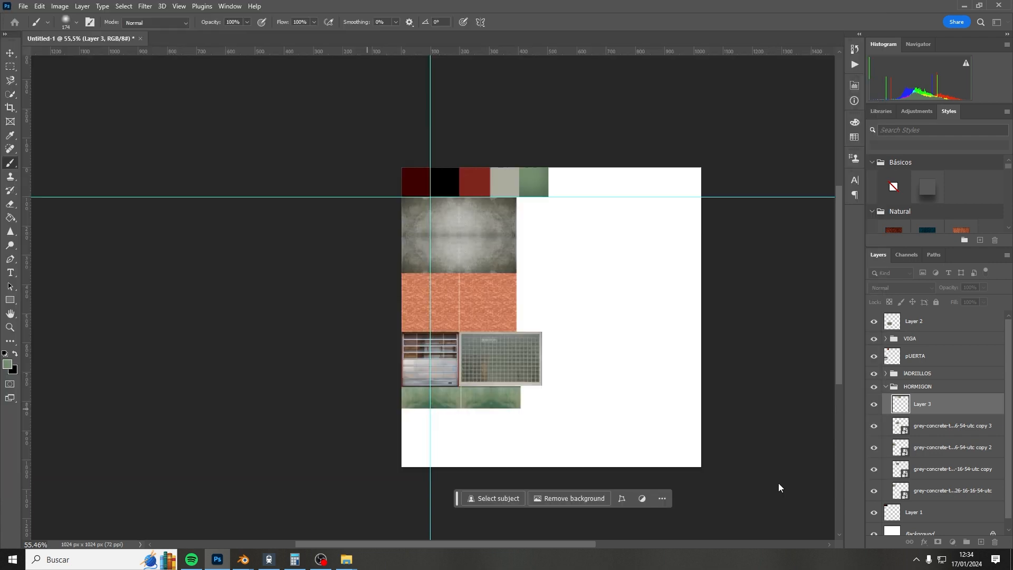
click(583, 157)
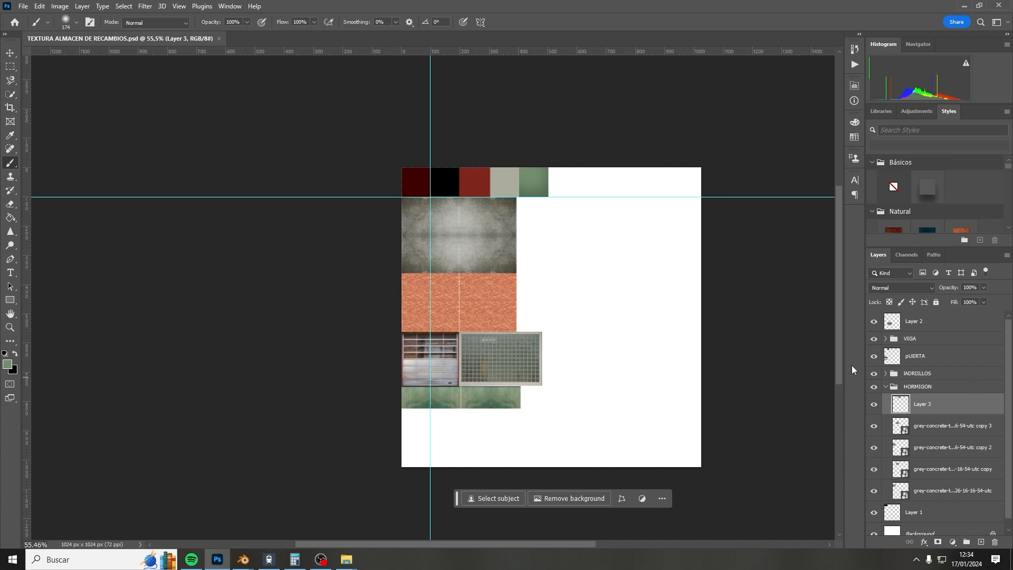
Step: Collapse the HORMIGON group, then duplicate the brick group and place the copy flush against the original bricks' right edge
click(886, 387)
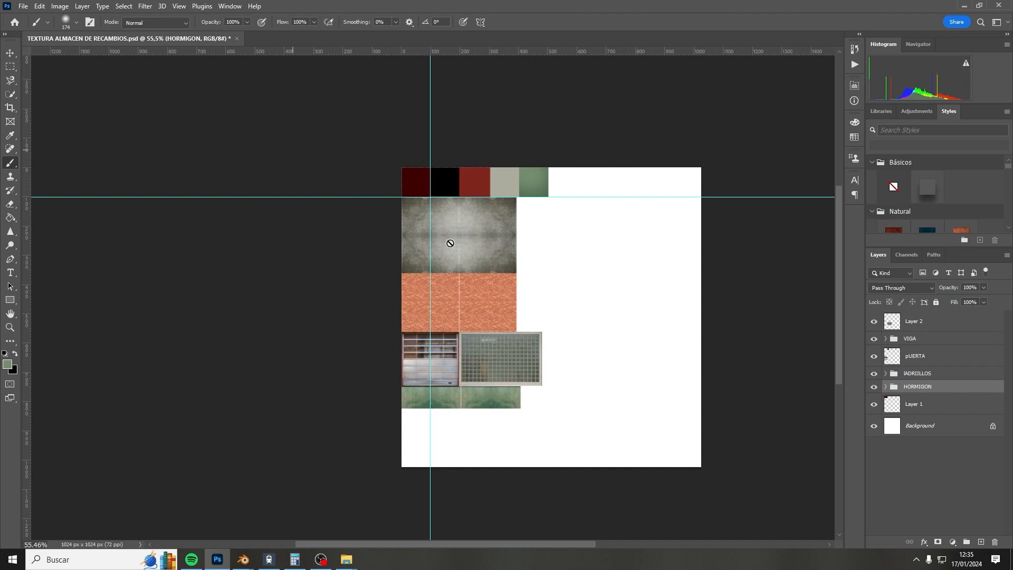
alt+scroll(616, 312, up, 1)
alt+scroll(616, 313, up, 1)
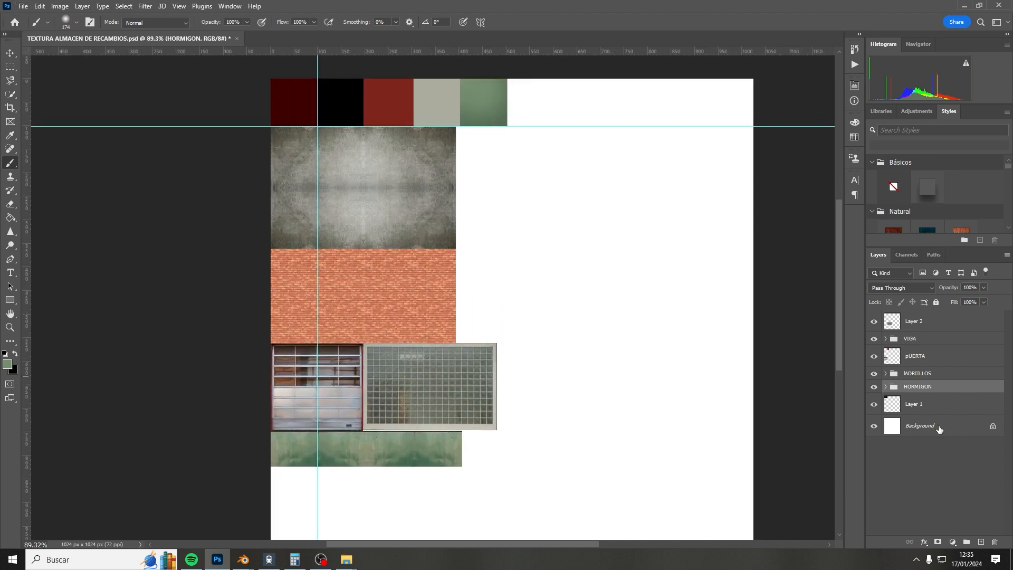
click(942, 374)
drag(942, 374, 980, 542)
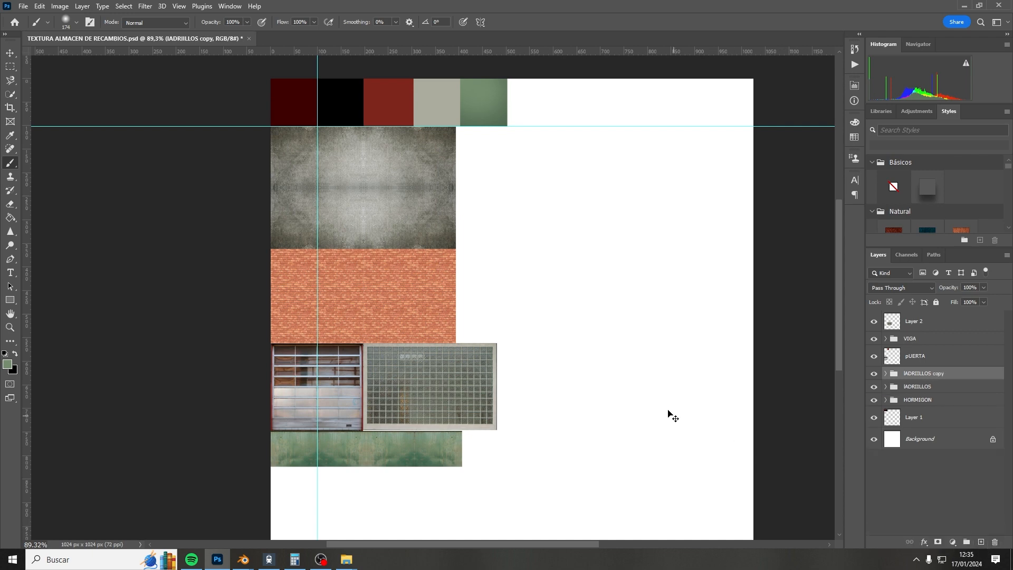
key(ctrl+t)
drag(426, 297, 610, 310)
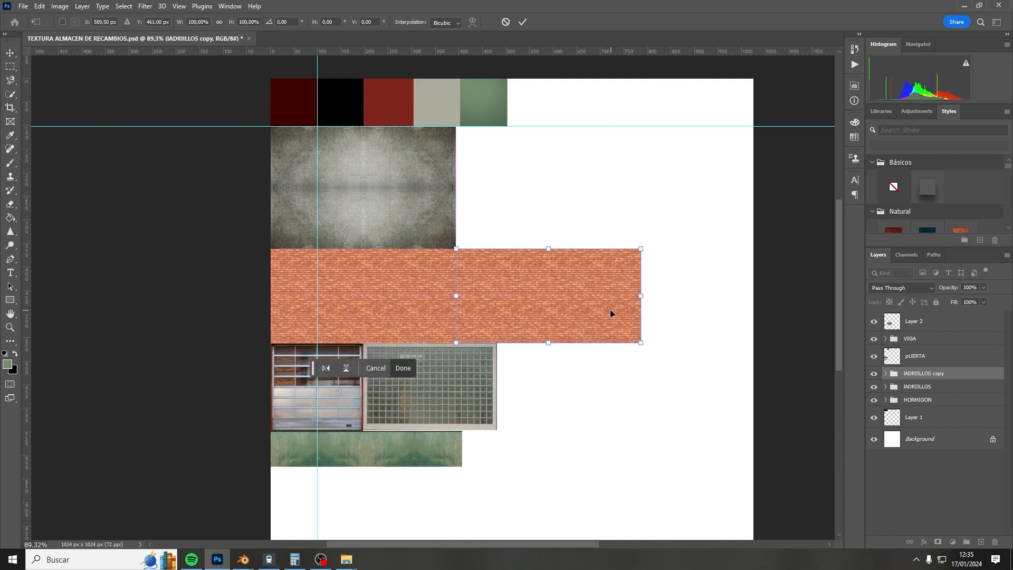
key(Return)
key(b)
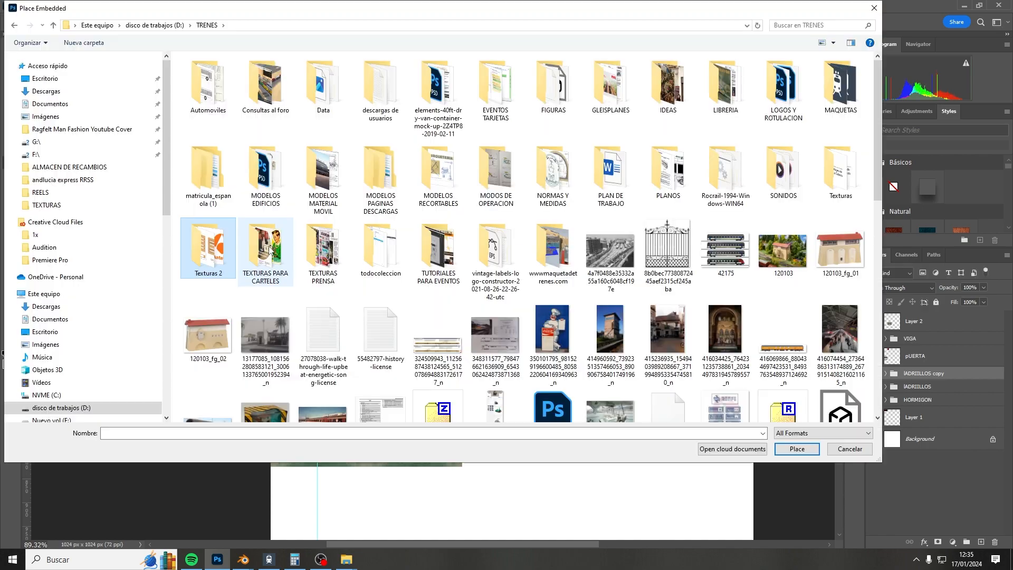
Step: Embed the poster image whose file name begins with f87d5e61 from the TEXTURAS PARA CARTELES folder
scroll(437, 264, down, 8)
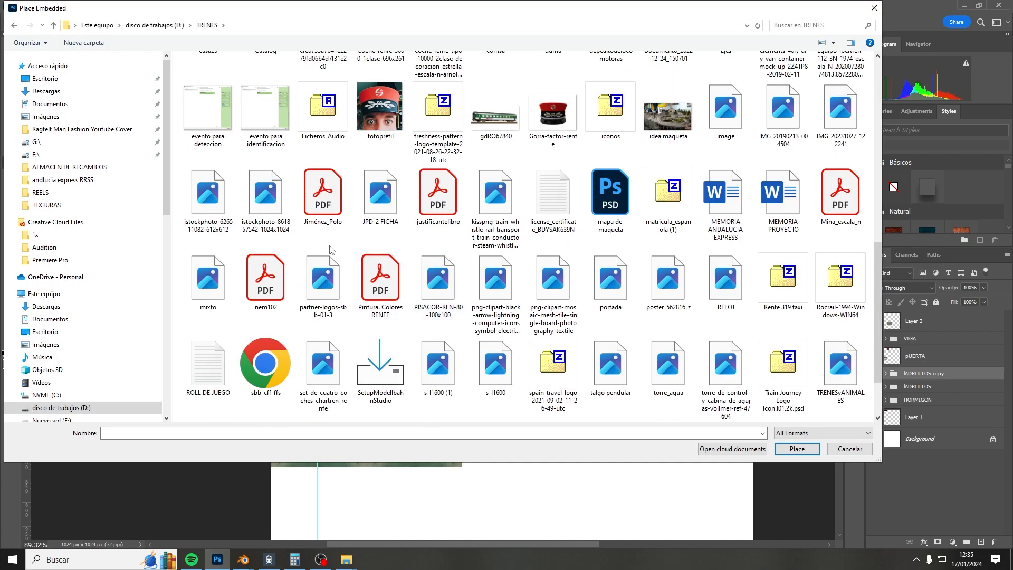
scroll(330, 250, up, 8)
double_click(265, 248)
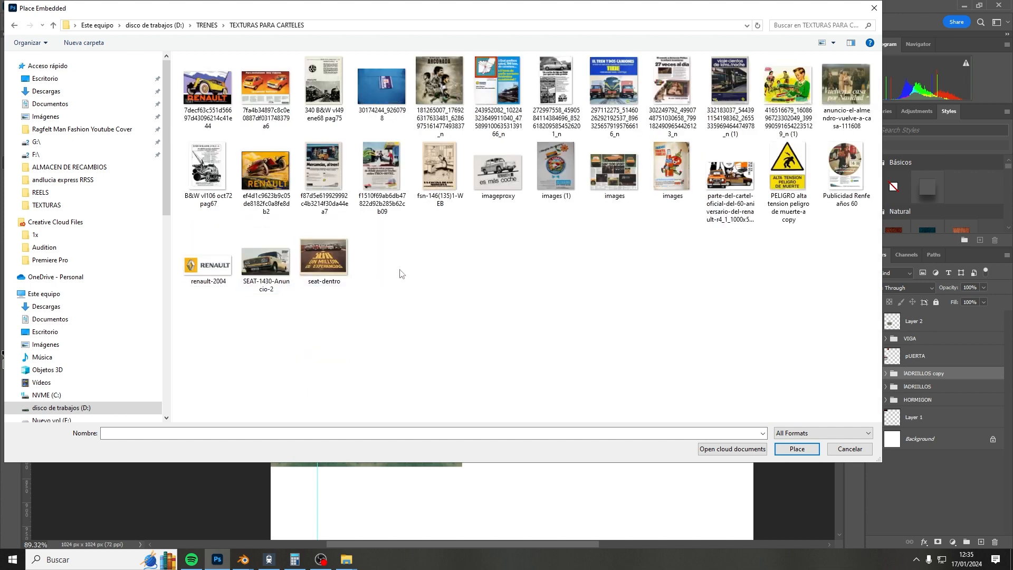
double_click(337, 158)
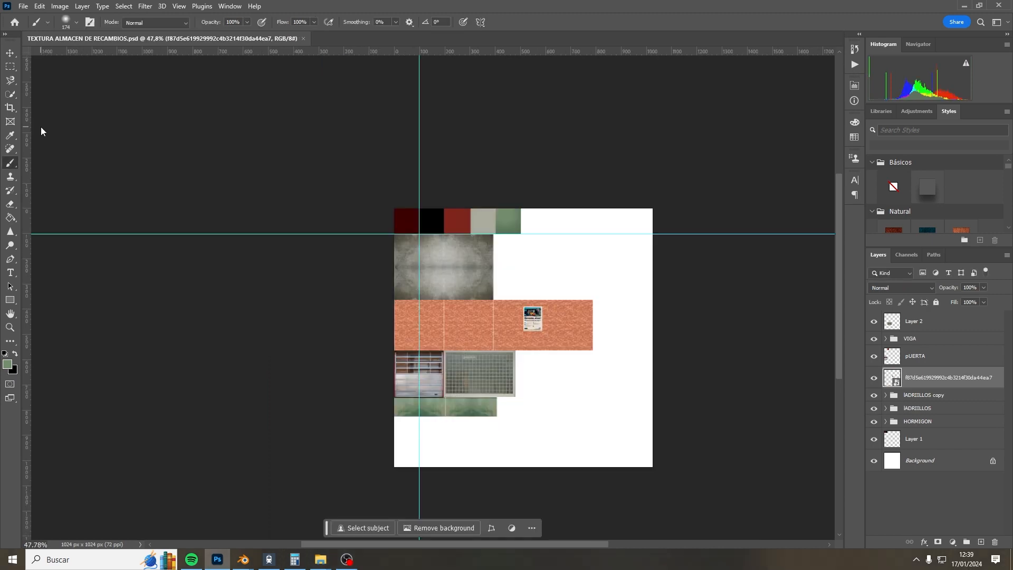
Step: Export the atlas for web as PNG-24 into the TEXTURAS folder, replacing the existing TEXTURA-ALMACEN-DE-RECAMBIOS.png
click(22, 7)
mouse_move(106, 189)
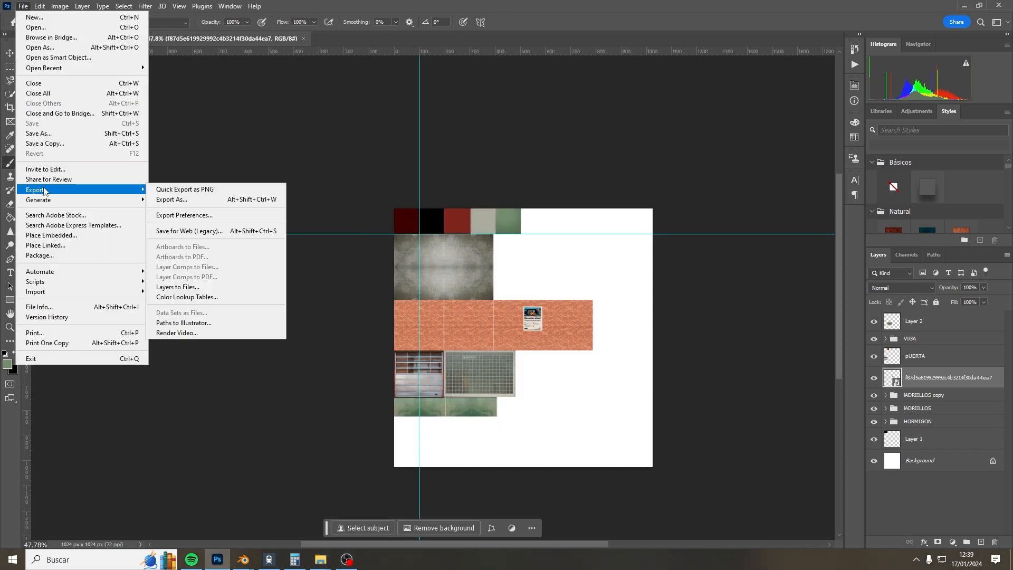
click(186, 232)
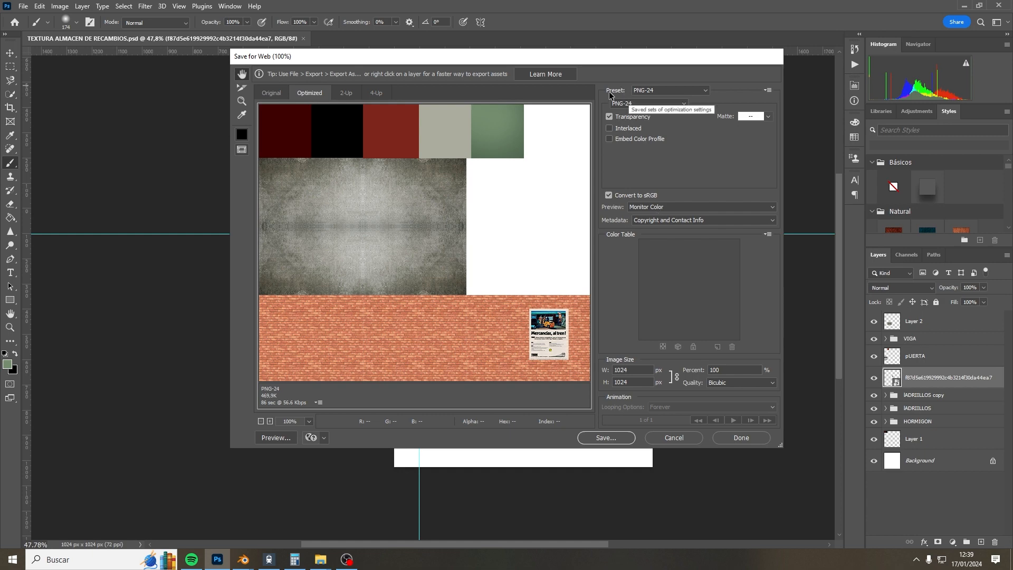
click(644, 104)
click(638, 137)
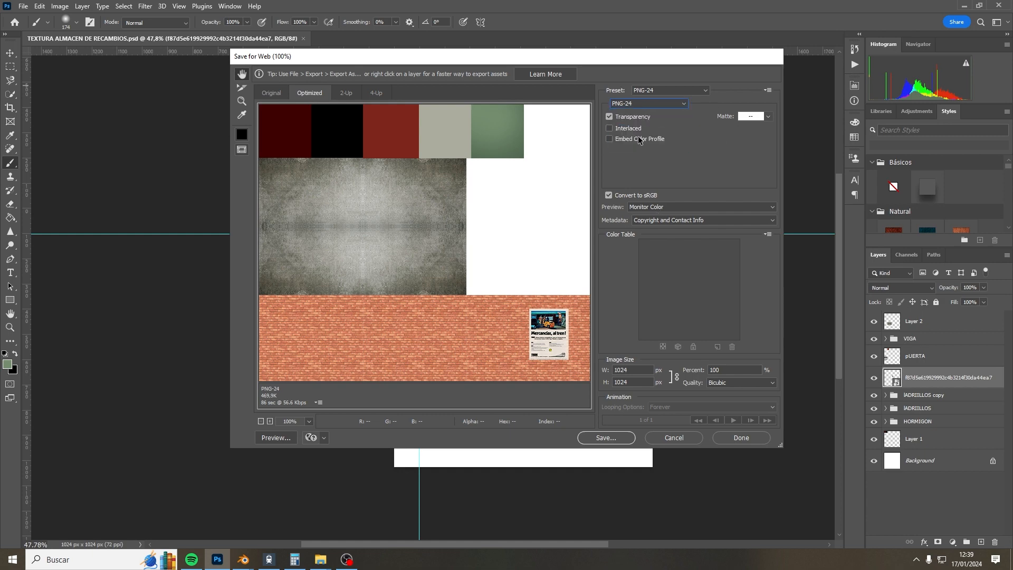
click(605, 438)
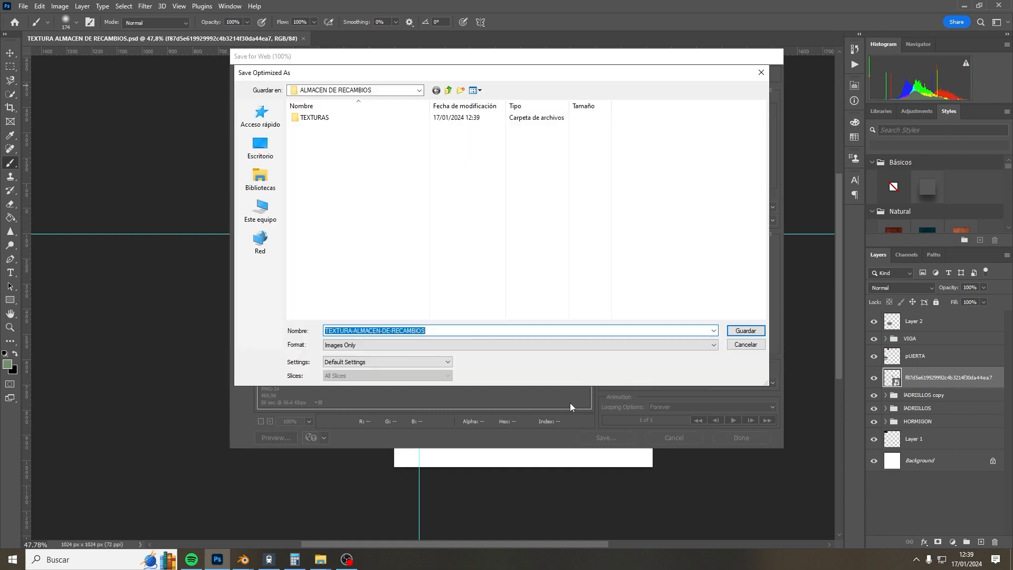
double_click(336, 121)
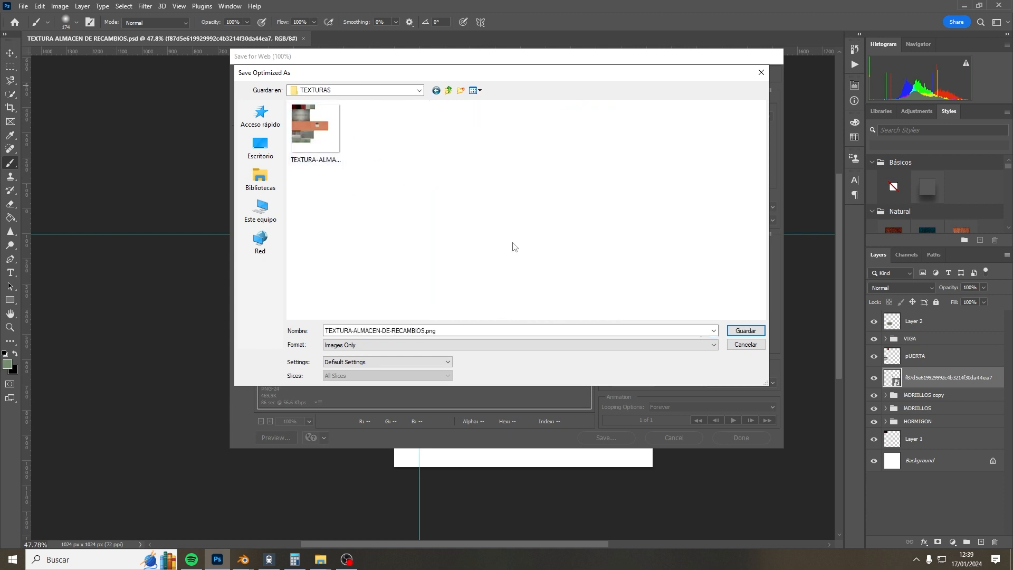
click(745, 330)
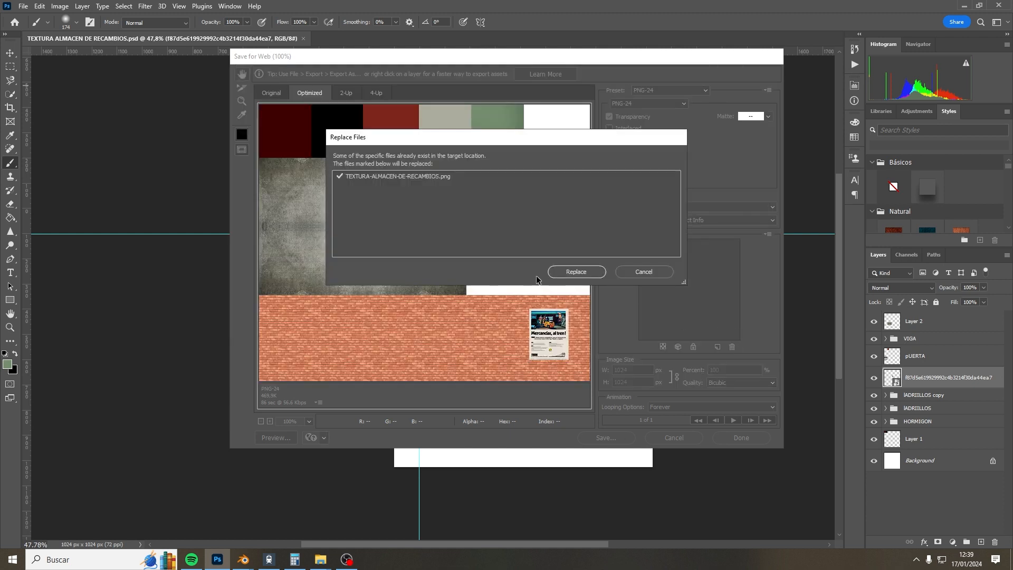
click(550, 272)
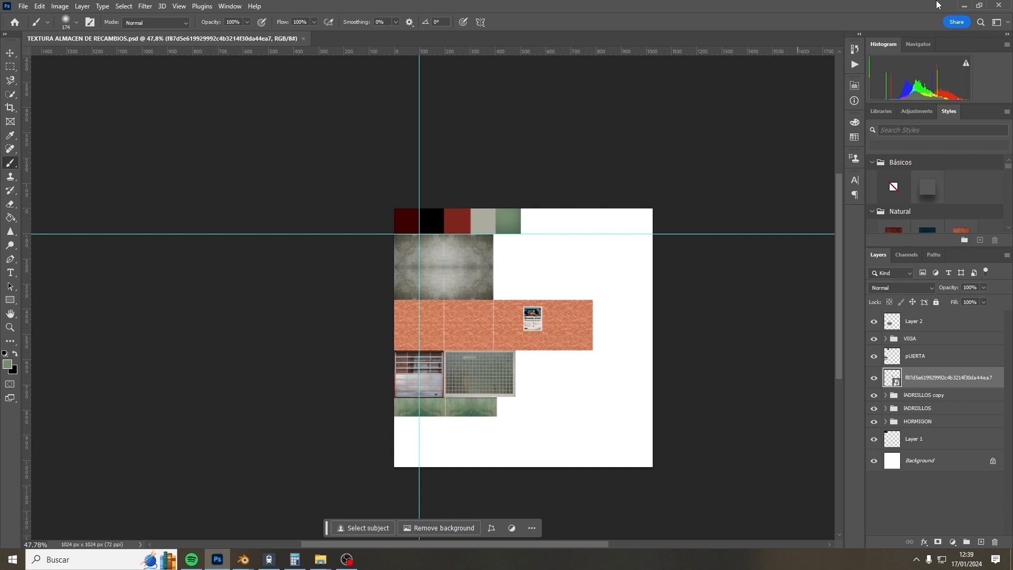
Step: Minimize Photoshop and switch to the Blender window containing the ALMACEN DE RECAMBIOS model
click(963, 6)
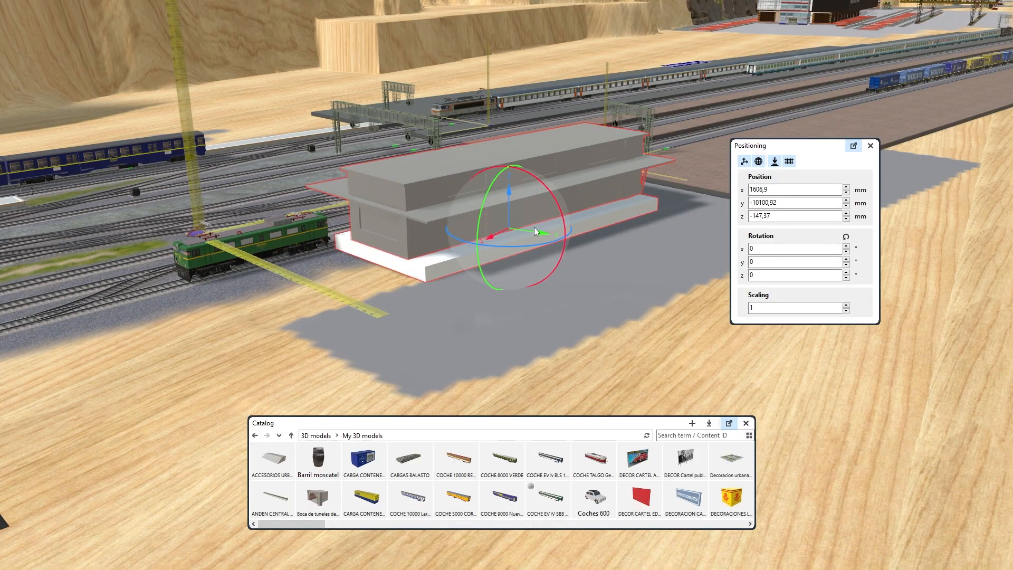
key(super)
mouse_move(247, 559)
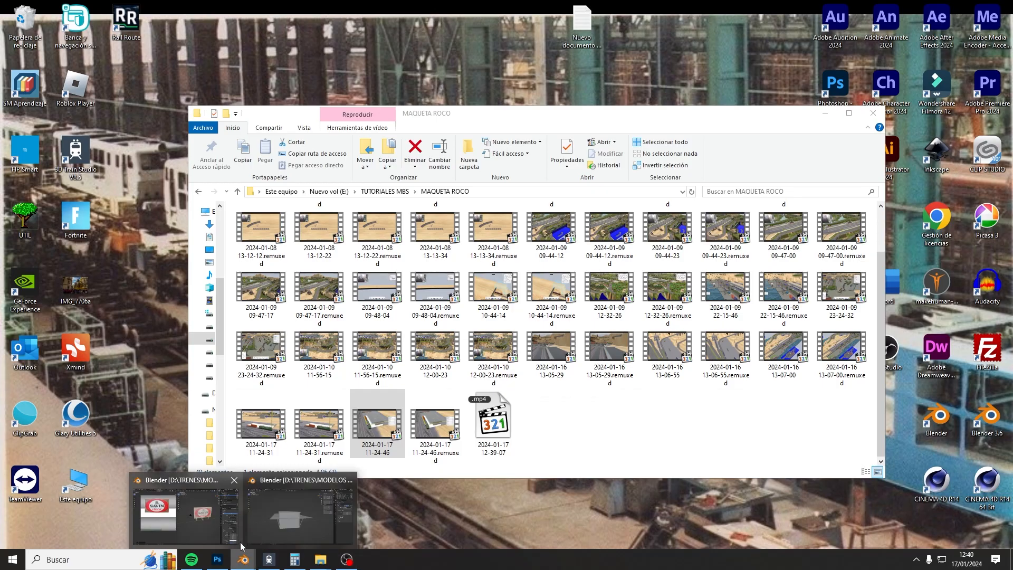
click(286, 527)
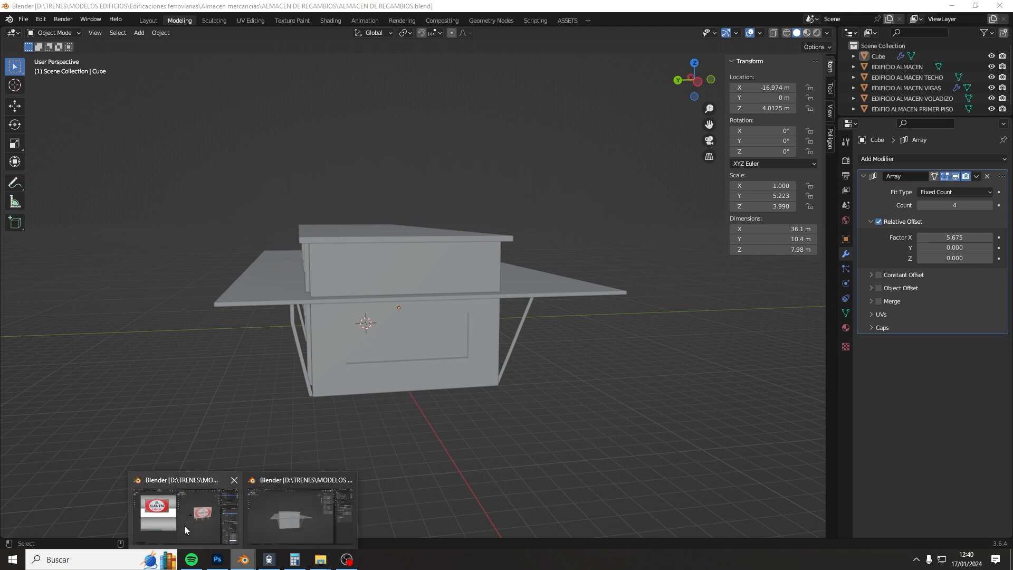
click(185, 525)
middle_drag(664, 344, 650, 317)
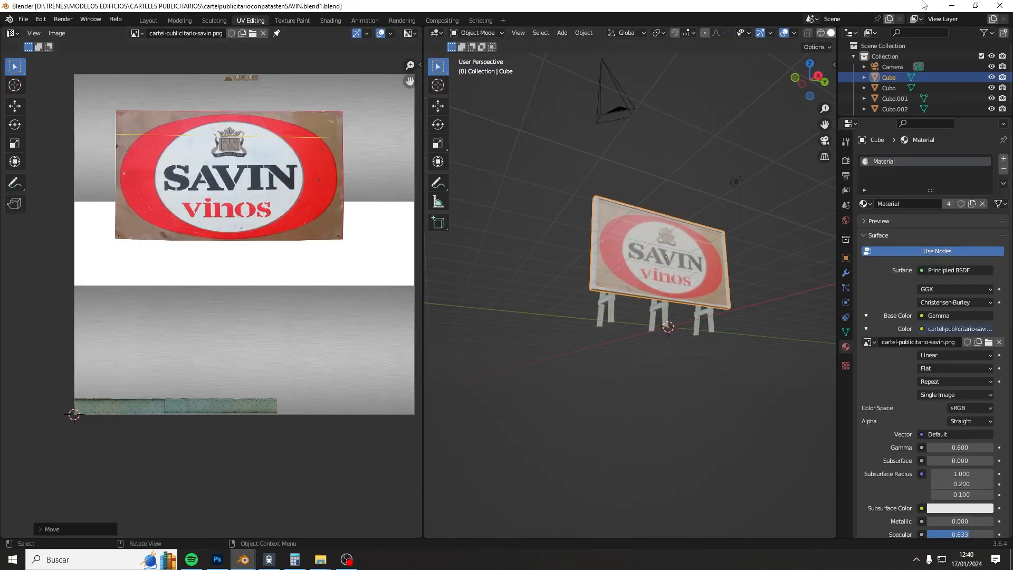
click(951, 6)
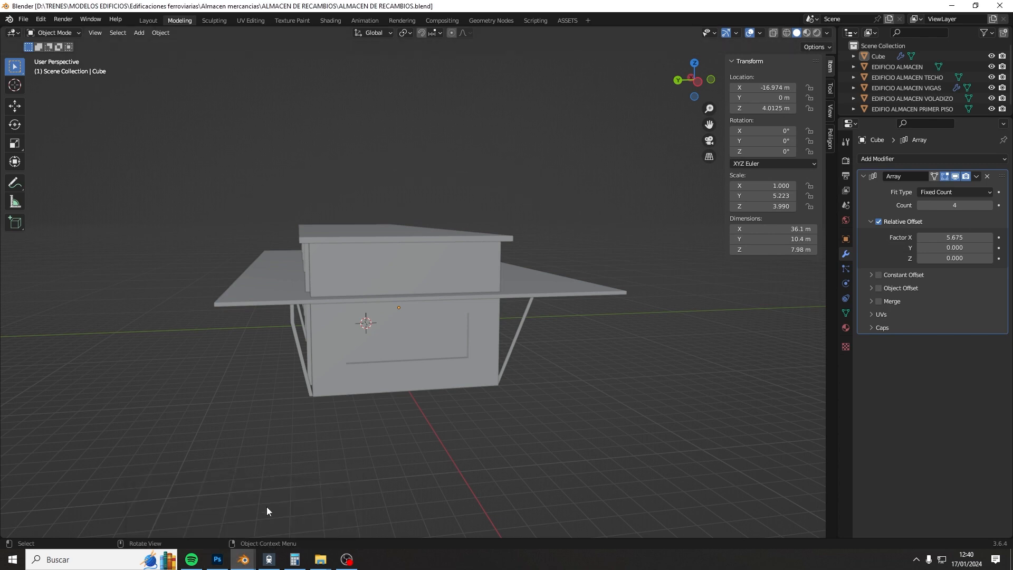
Step: Switch the warehouse model to the UV Editing workspace with the whole building in view
middle_drag(267, 507, 641, 381)
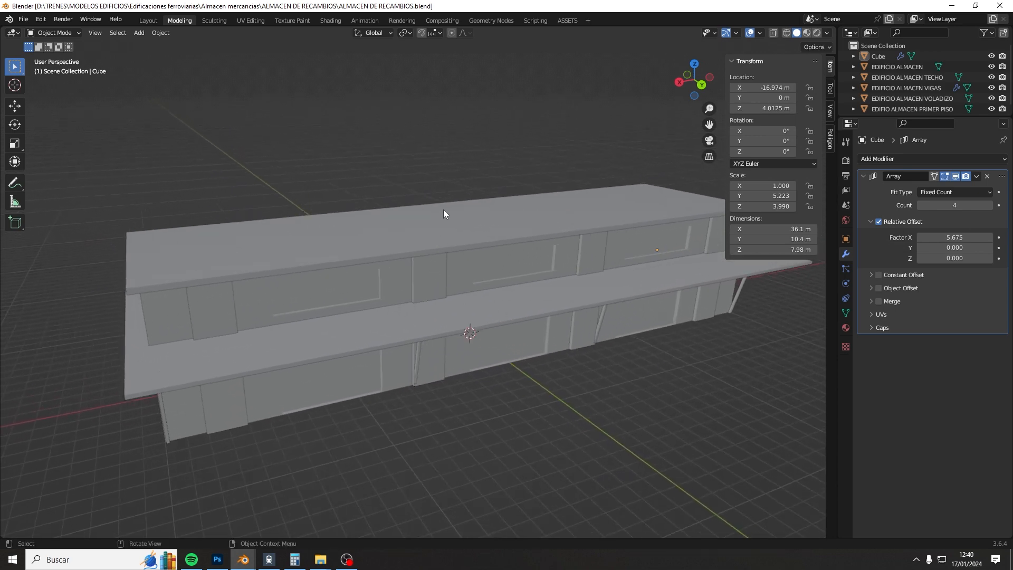
click(250, 20)
scroll(604, 293, down, 4)
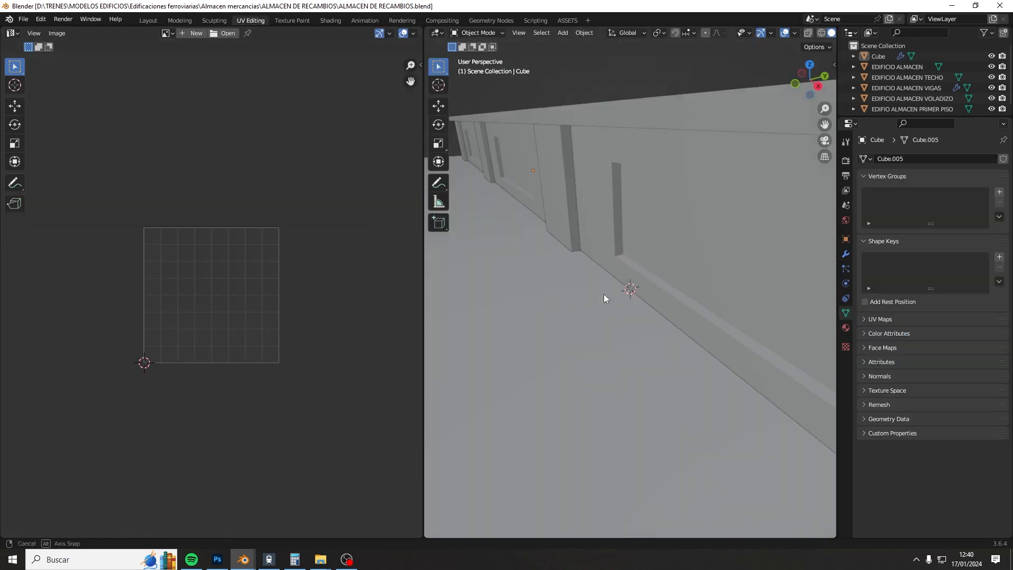
middle_drag(604, 293, 729, 283)
scroll(729, 282, down, 5)
scroll(729, 281, down, 5)
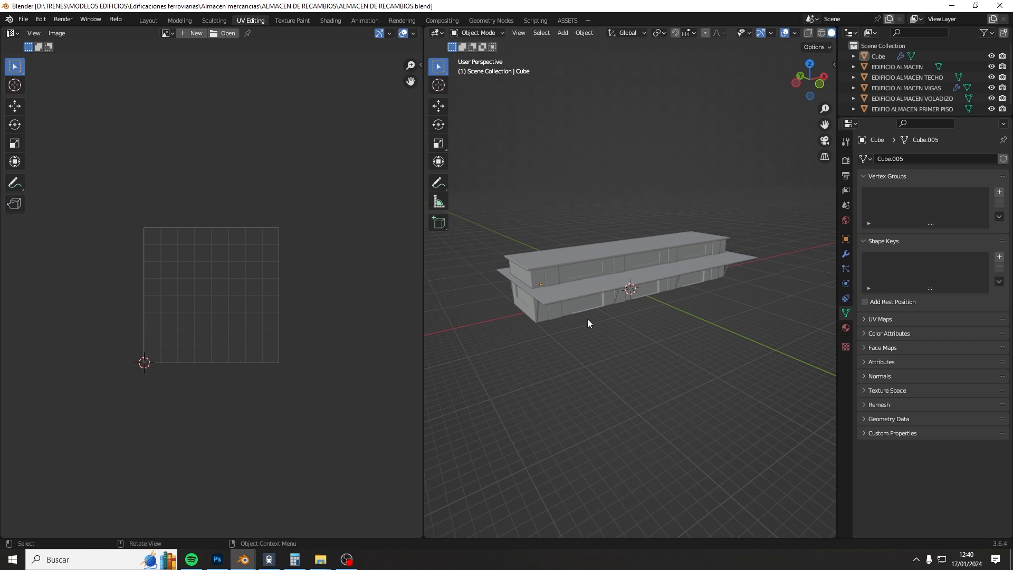
middle_drag(587, 319, 637, 375)
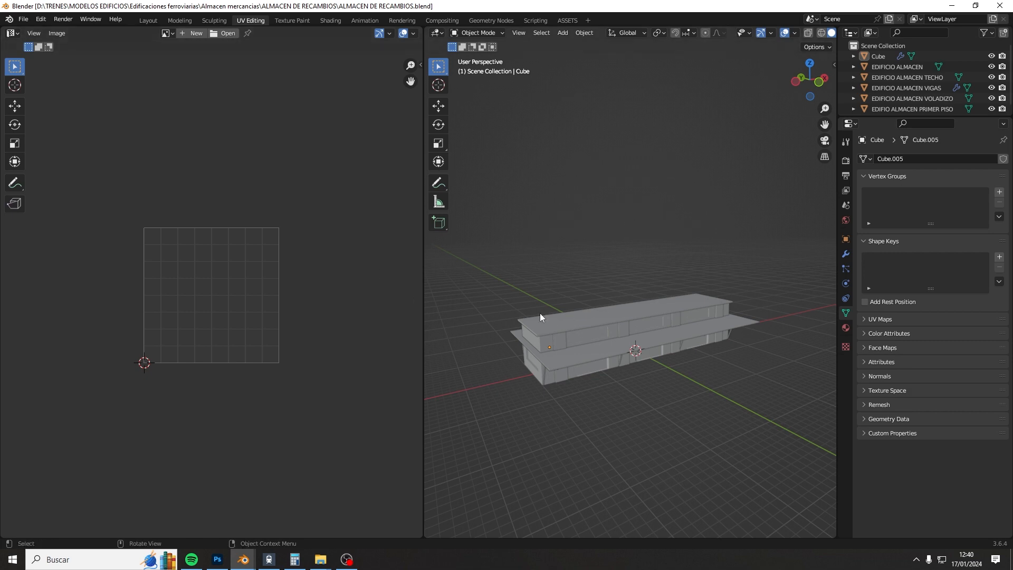
middle_drag(589, 365, 672, 299)
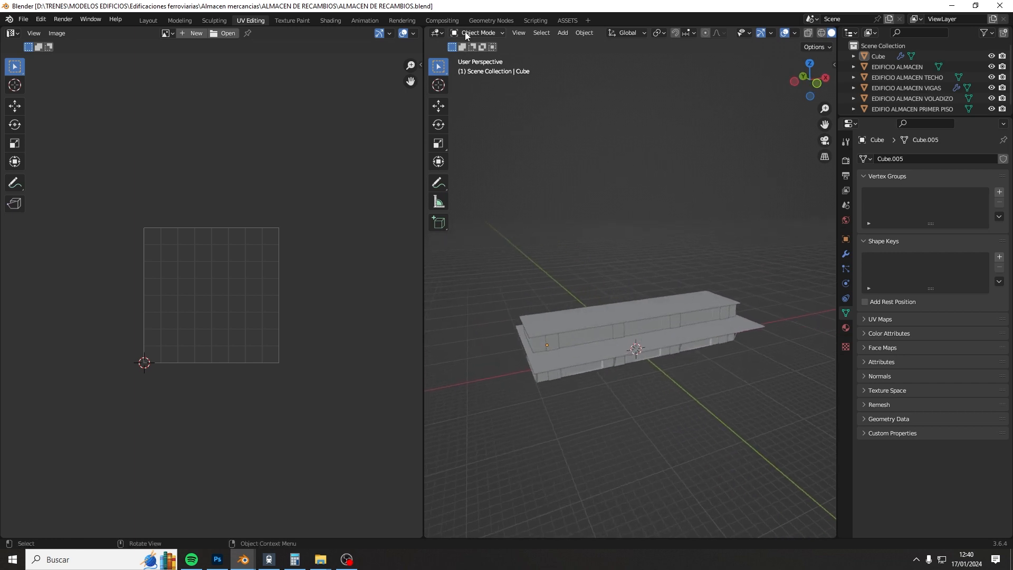
Step: Create a new material on the Cube object and use TEXTURA-ALMACEN-DE-RECAMBIOS.png from the TEXTURAS folder as its base color image texture
click(846, 328)
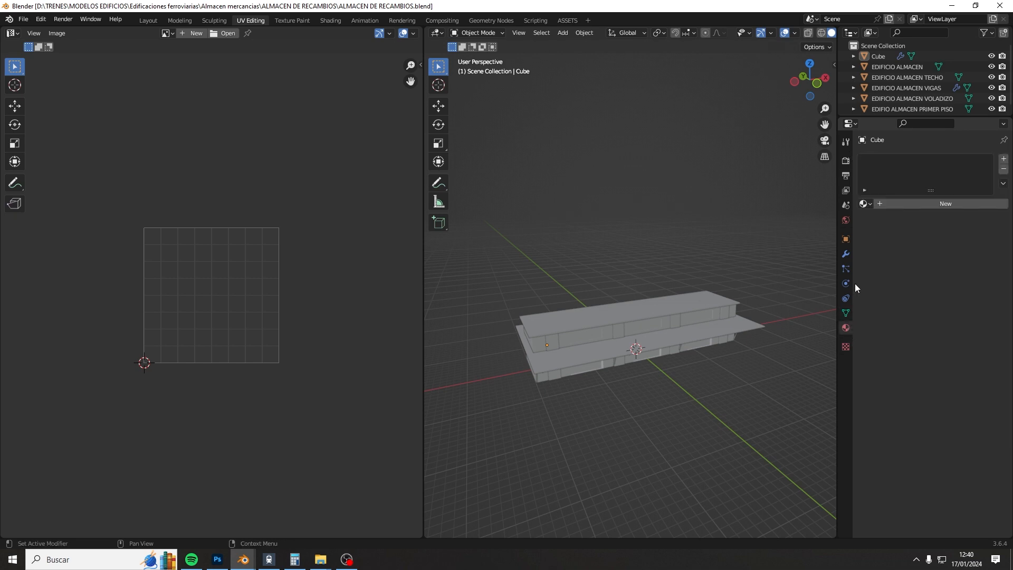
click(879, 204)
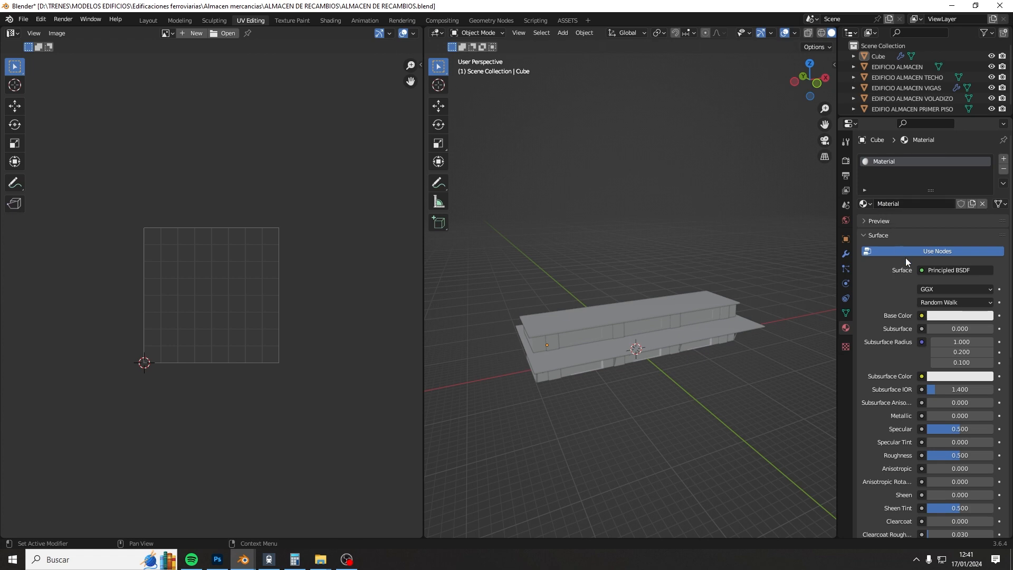
click(922, 316)
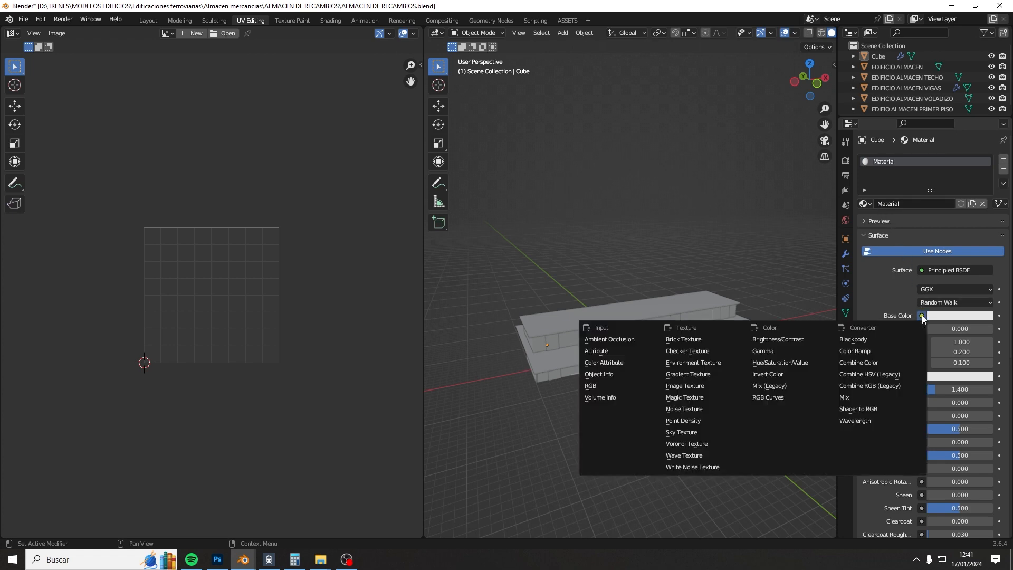
click(689, 385)
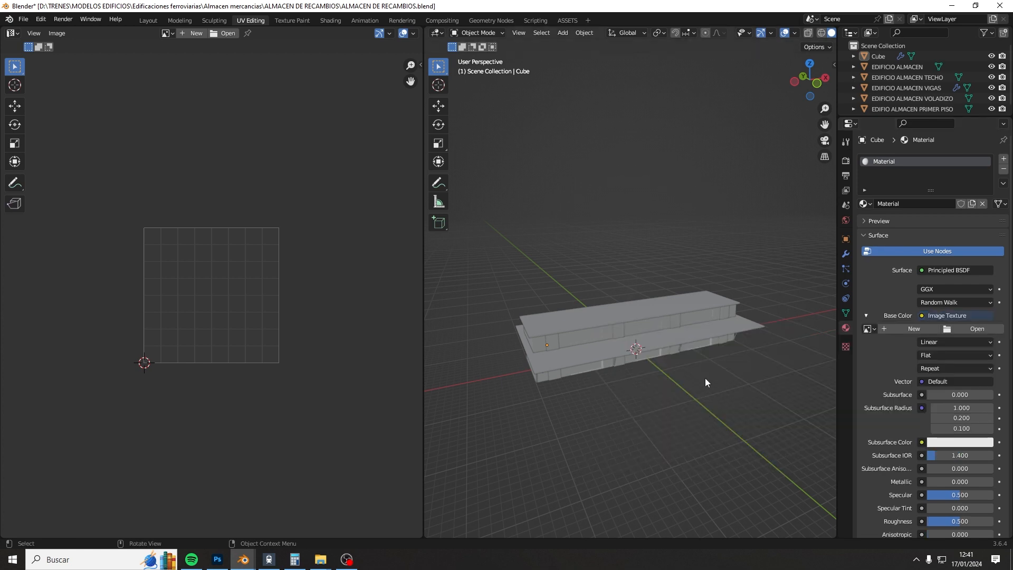
click(953, 332)
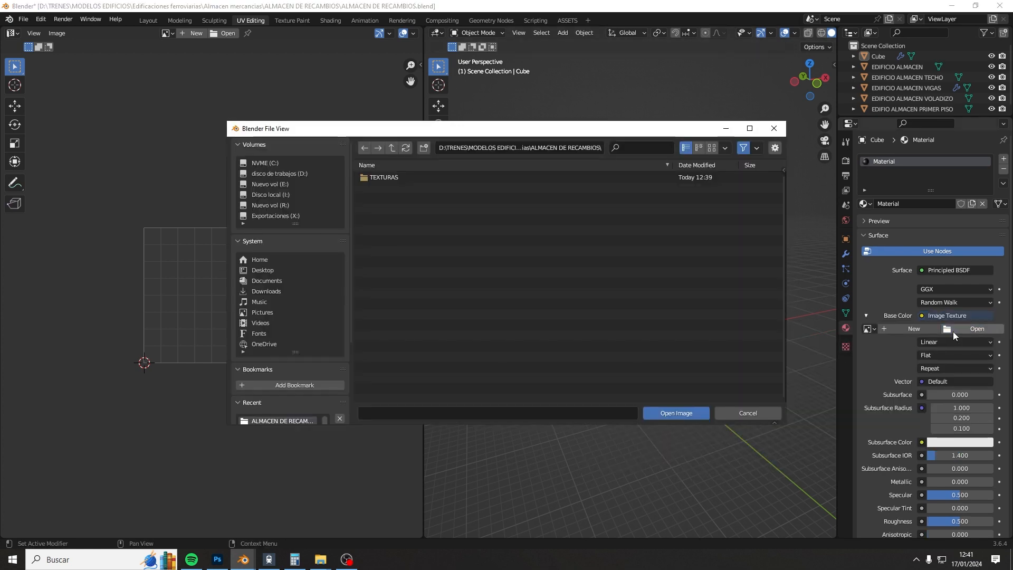
double_click(386, 179)
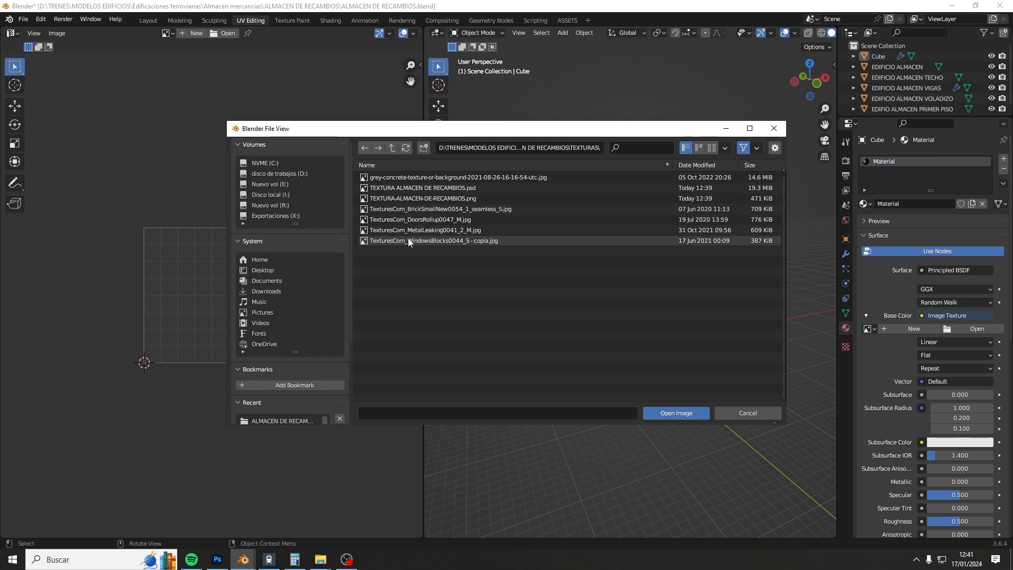
click(407, 199)
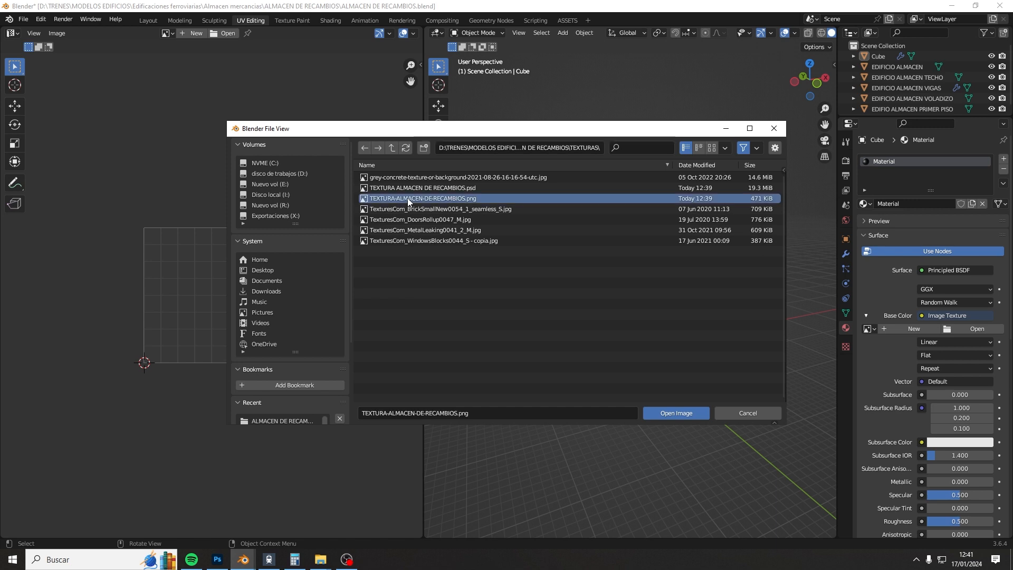
click(665, 414)
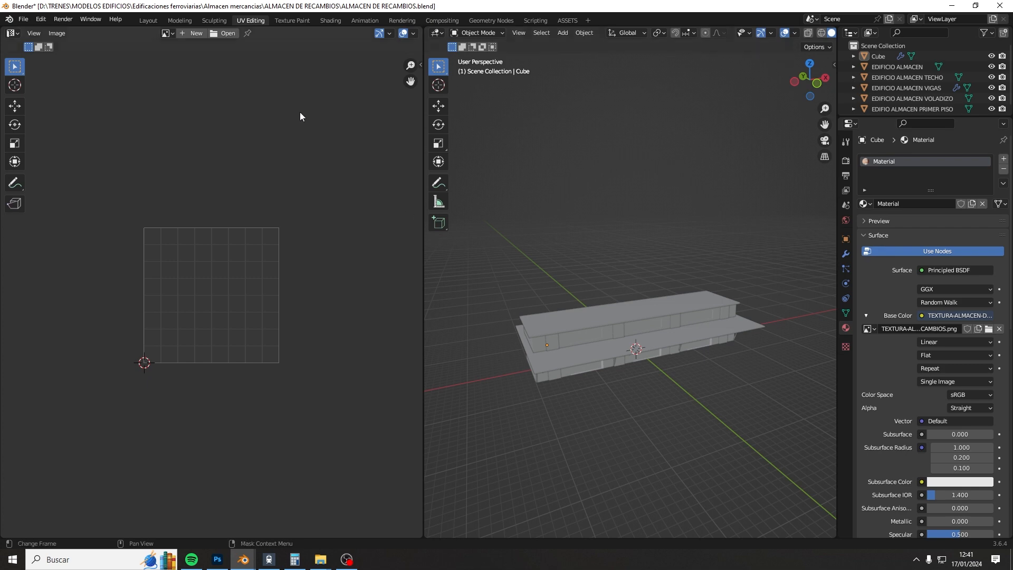
Step: Load TEXTURA-ALMACEN-DE-RECAMBIOS.png into the UV editor so the full atlas is shown
click(223, 36)
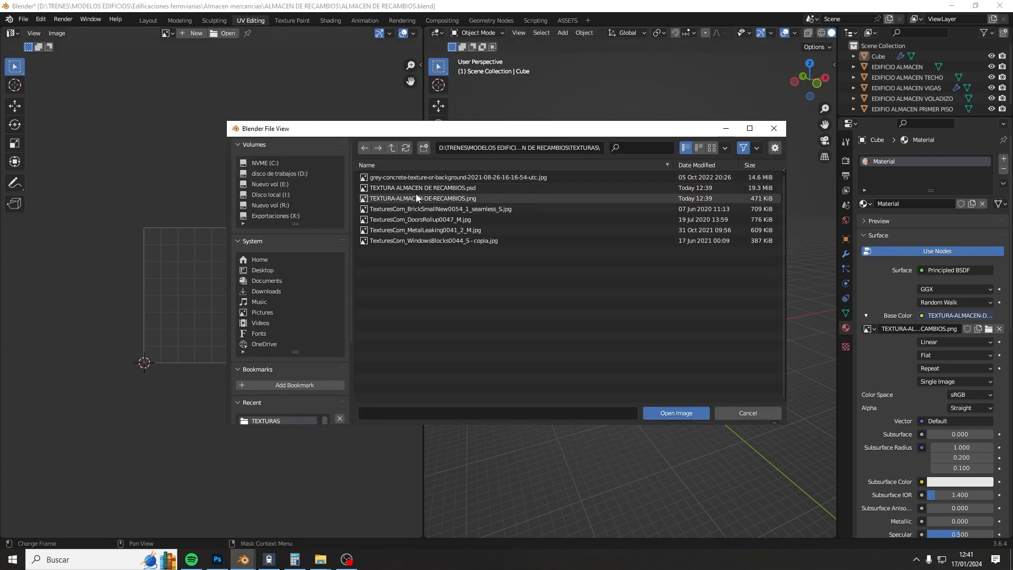
double_click(417, 198)
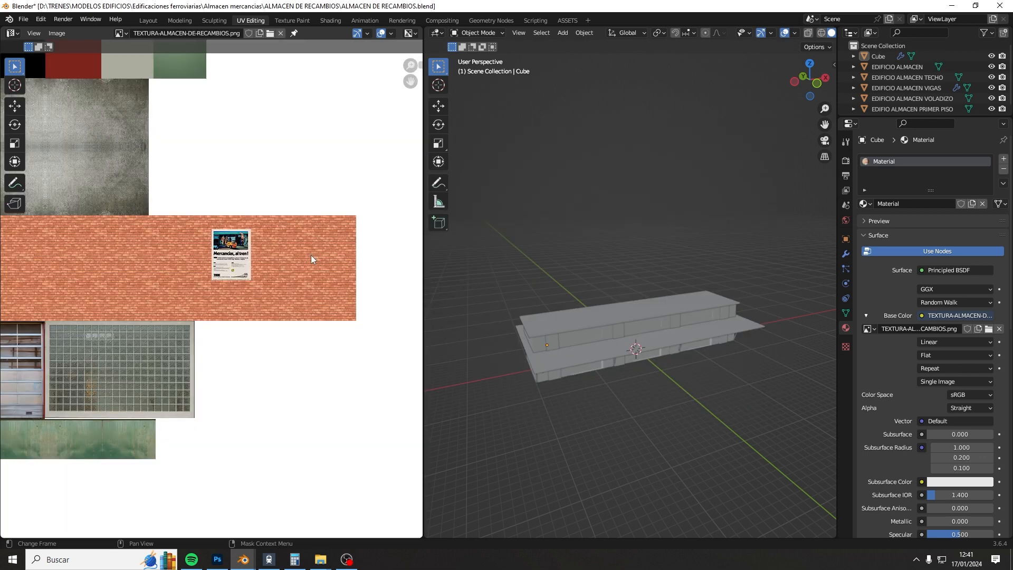
scroll(311, 257, down, 3)
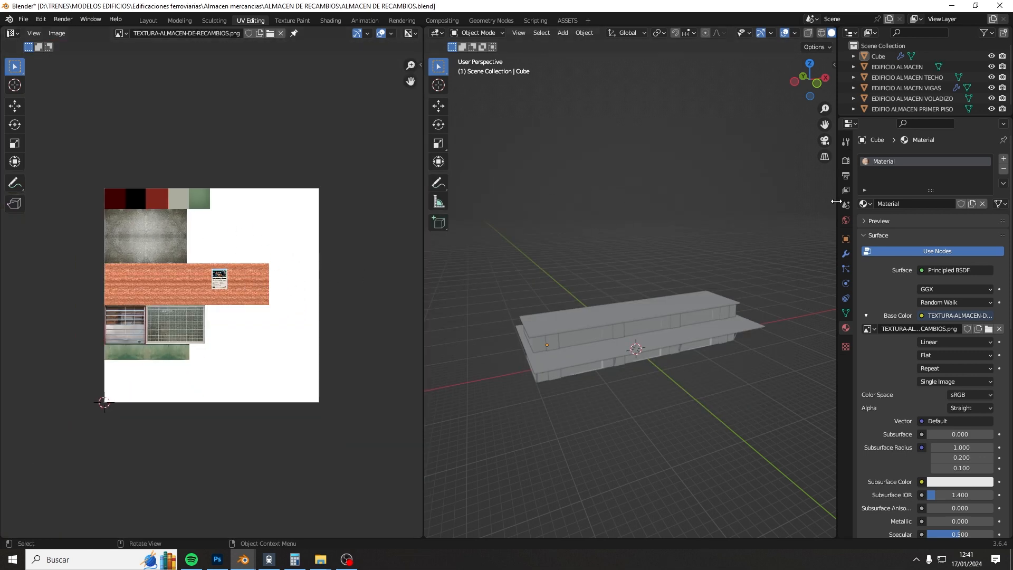
Step: Set the 3D view to Material Preview shading and widen the properties area so the full object and material names are readable
drag(836, 202, 892, 202)
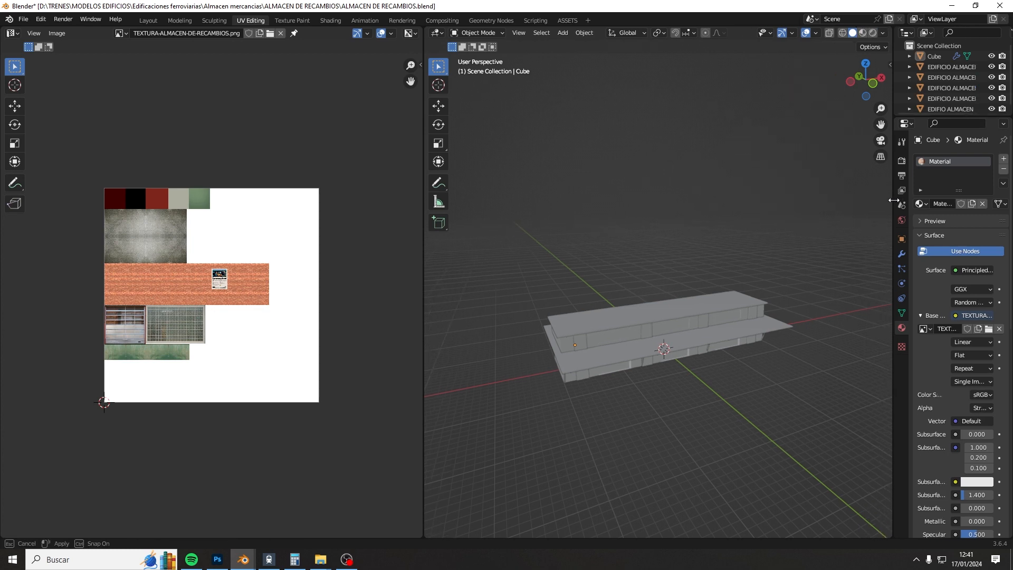
click(866, 34)
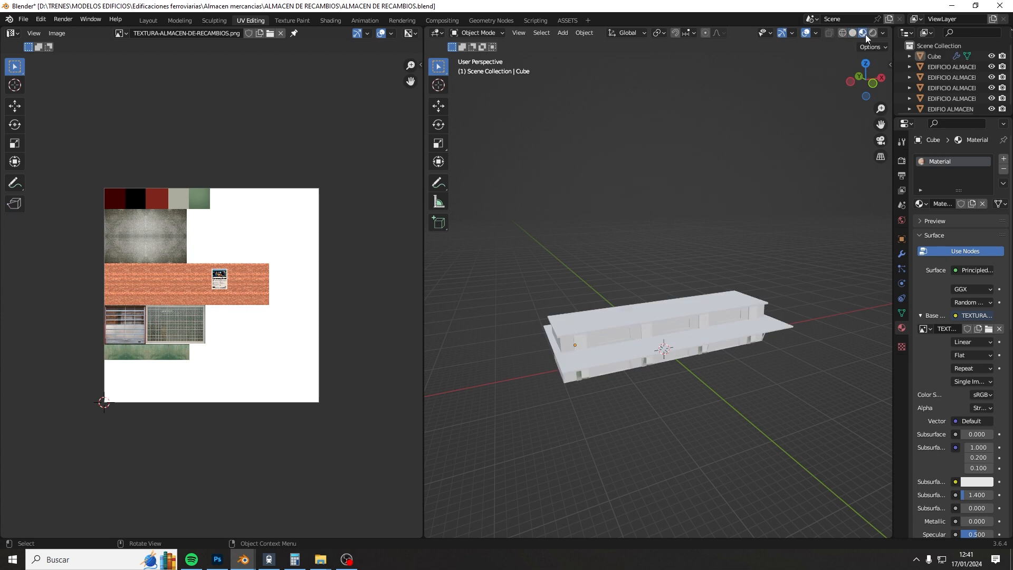
mouse_move(684, 355)
middle_down()
mouse_move(695, 321)
mouse_move(733, 348)
mouse_move(671, 357)
mouse_move(647, 335)
mouse_move(670, 338)
mouse_move(674, 366)
mouse_move(663, 381)
middle_up()
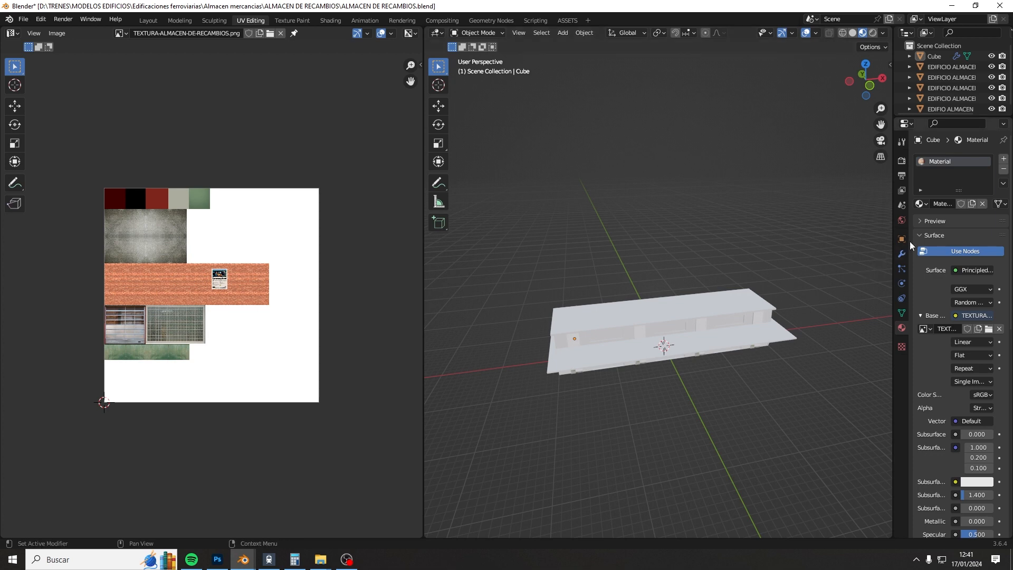
drag(908, 240, 823, 196)
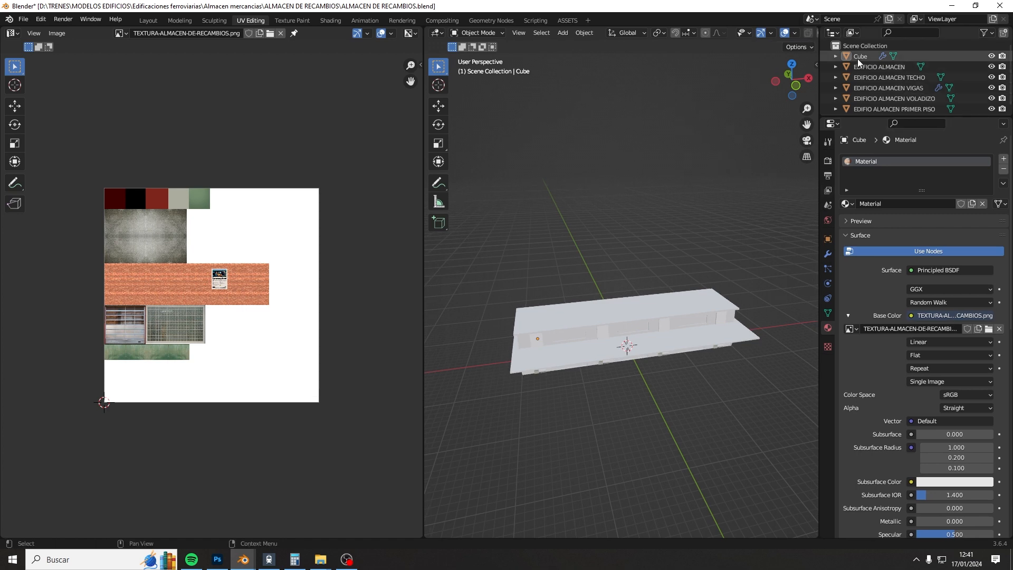
Step: Select the Cube object that forms the arrayed pillars along the warehouse facade
middle_drag(677, 314, 697, 292)
scroll(627, 346, up, 4)
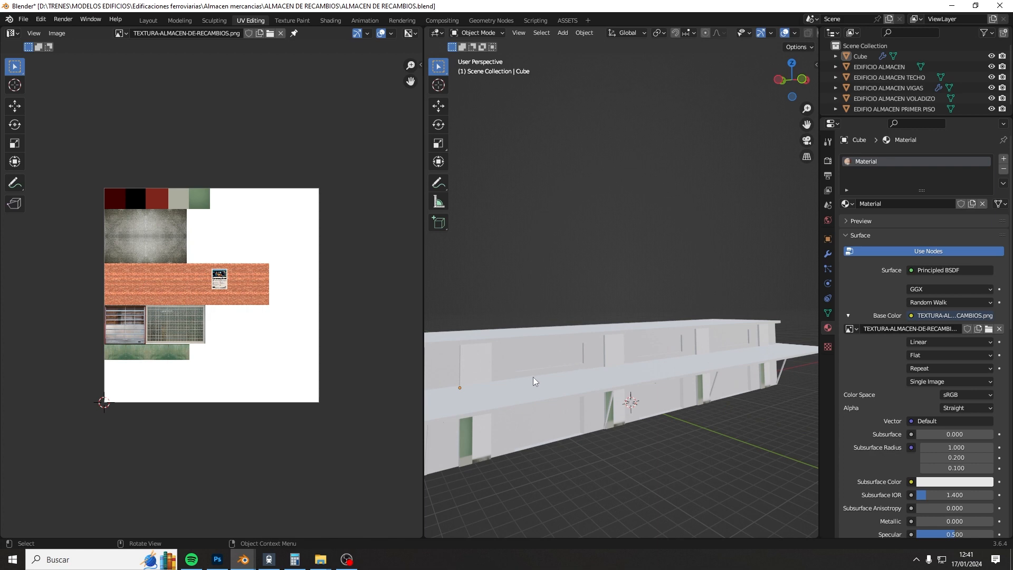
shift+middle_drag(536, 376, 609, 322)
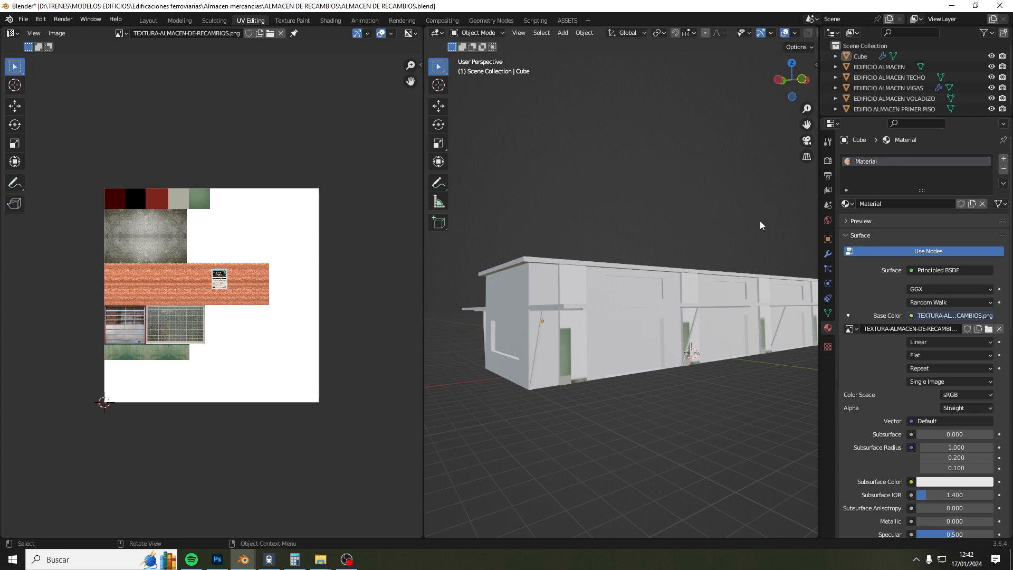
click(868, 59)
scroll(697, 263, up, 2)
middle_drag(680, 277, 700, 328)
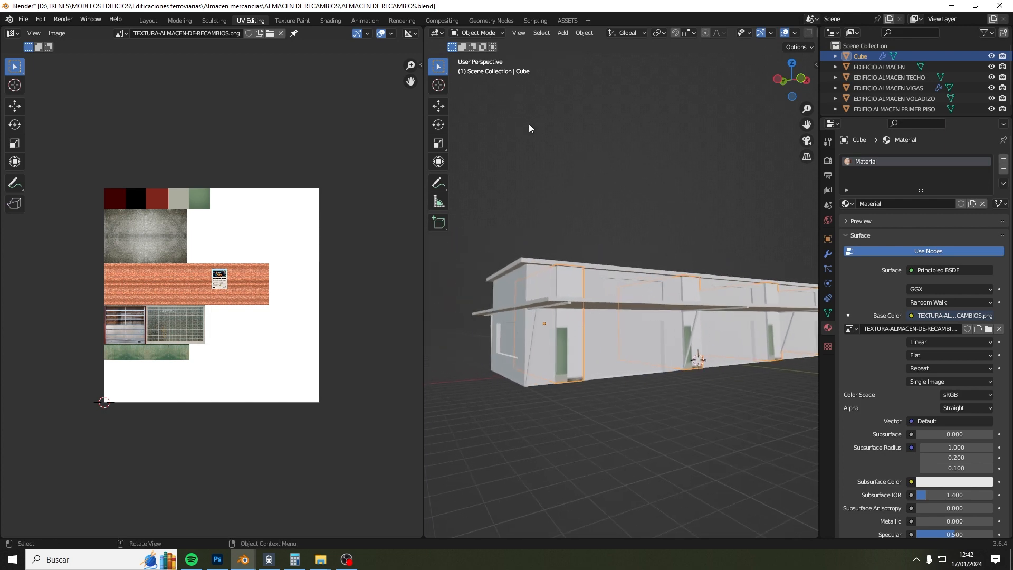
Step: Show the Cube's Array modifier, and save the project under the new name ALMACEN DE RECAMBIOSsinmodificadores.blend
middle_drag(686, 369, 793, 165)
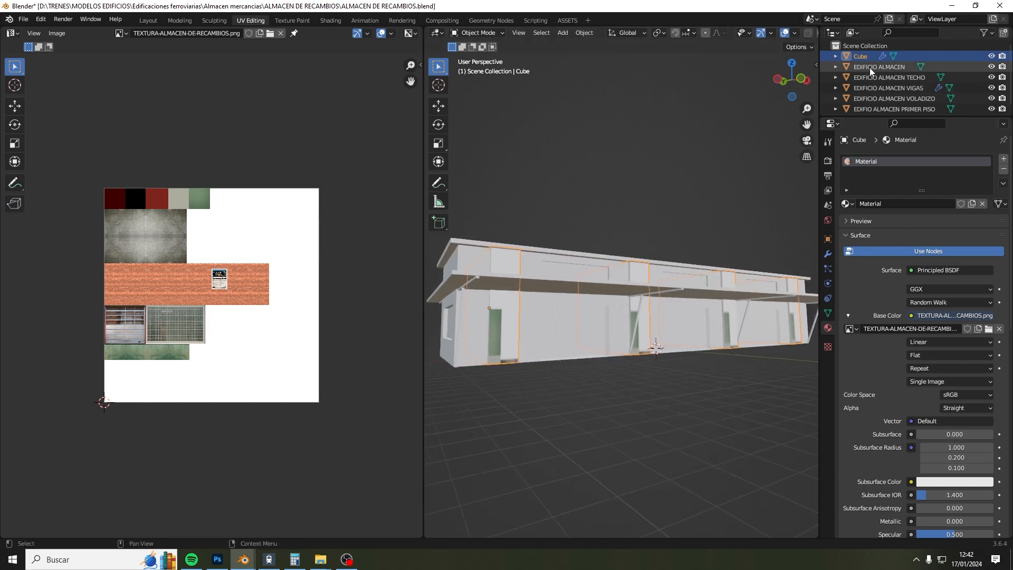
click(829, 253)
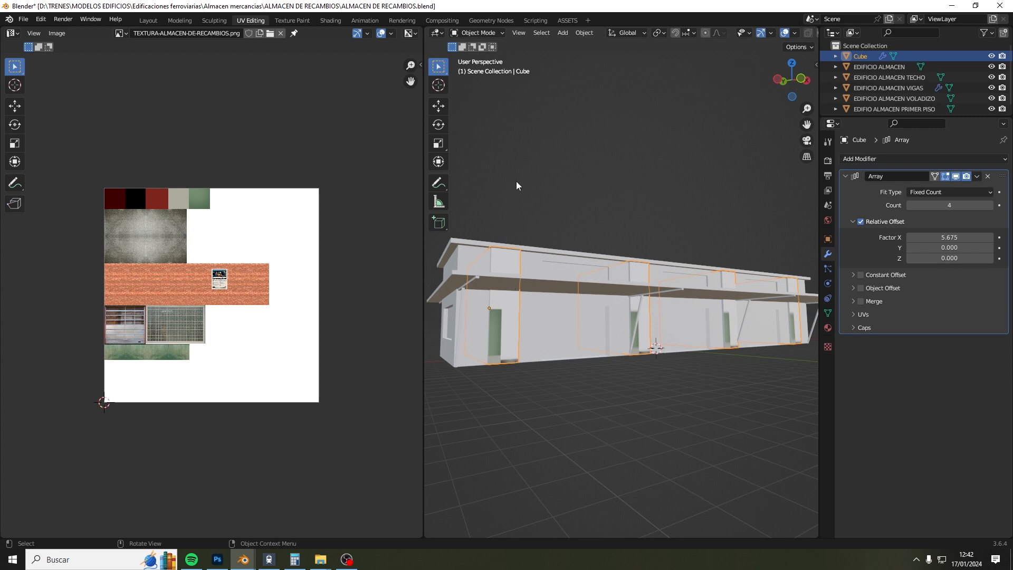
middle_drag(516, 184, 599, 225)
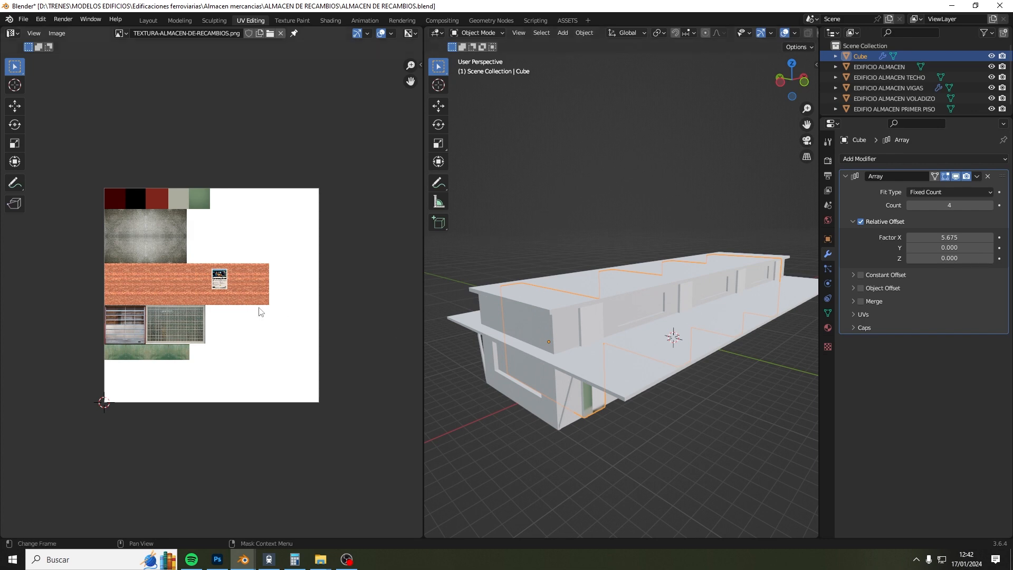
click(25, 19)
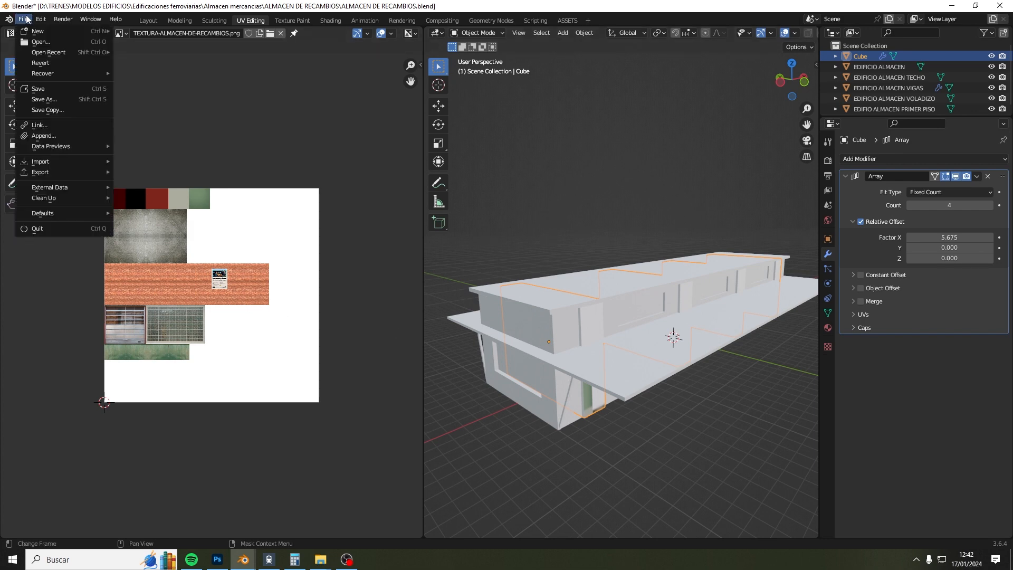
click(33, 99)
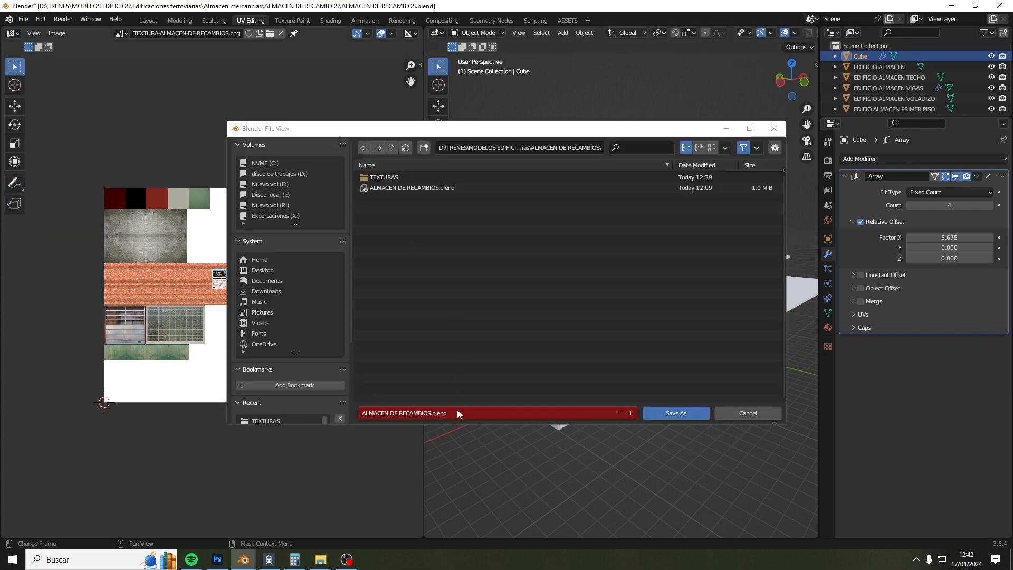
click(431, 413)
click(432, 413)
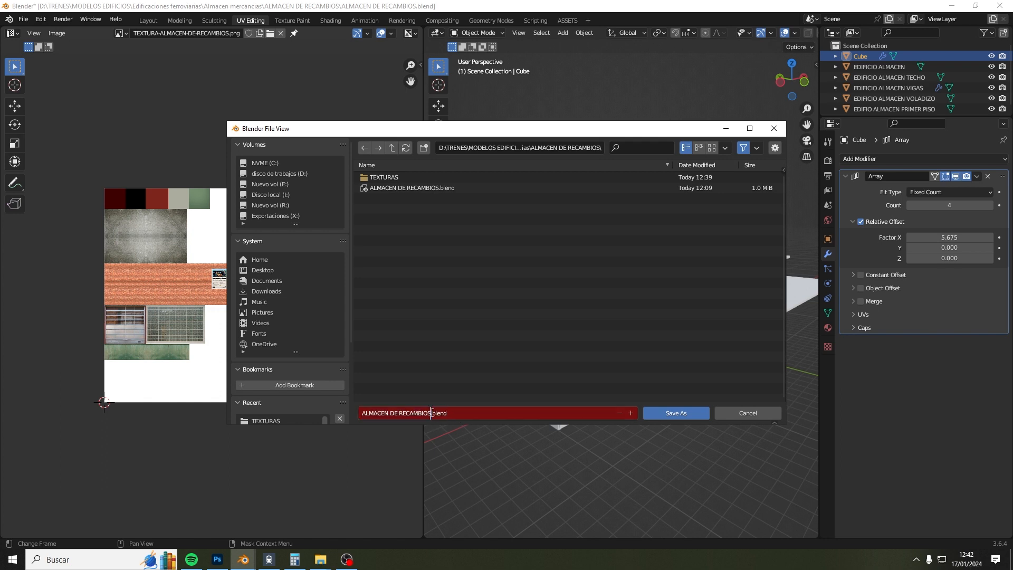
text(sinmodi)
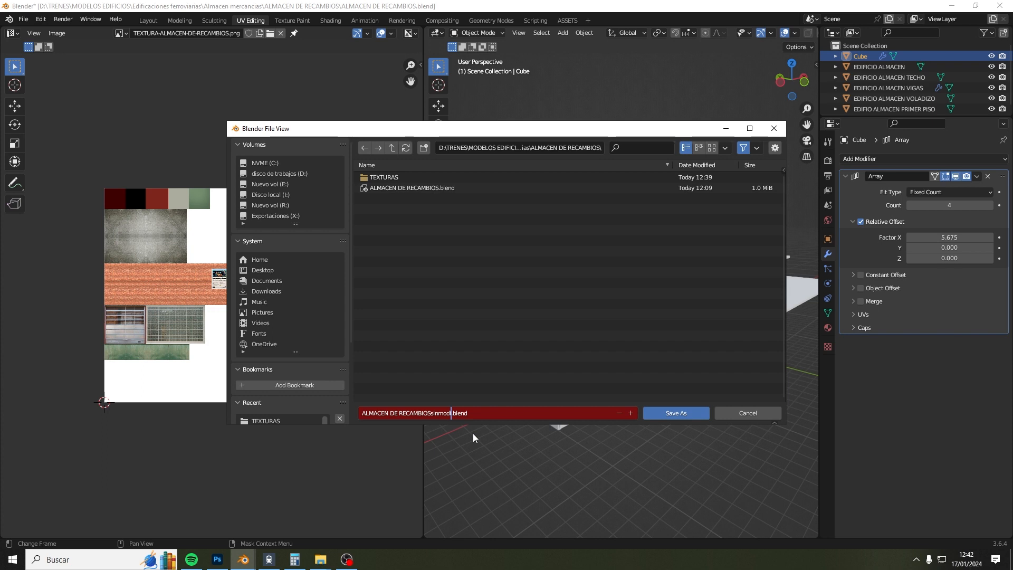
text(ficadores)
key(Return)
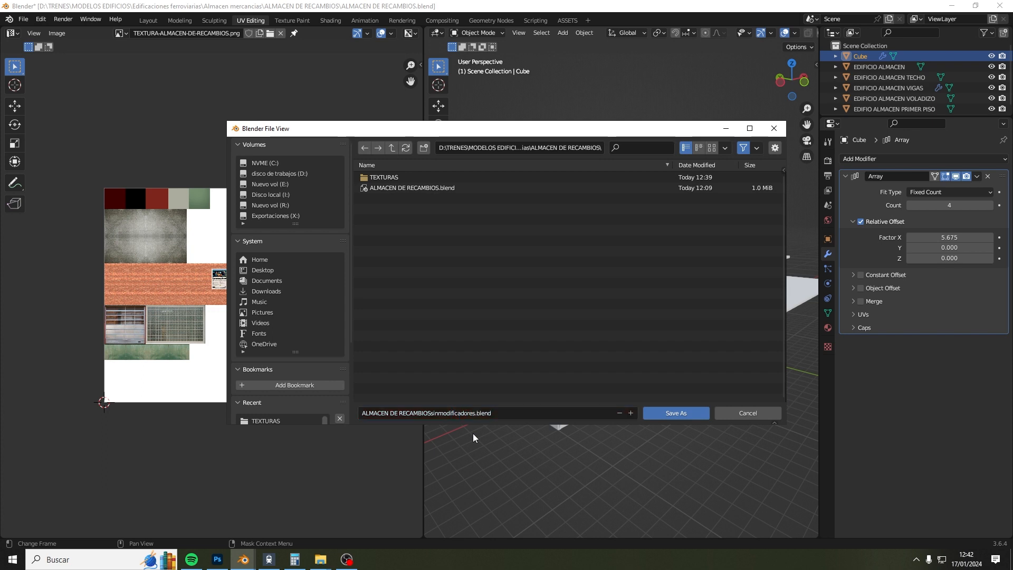
click(671, 413)
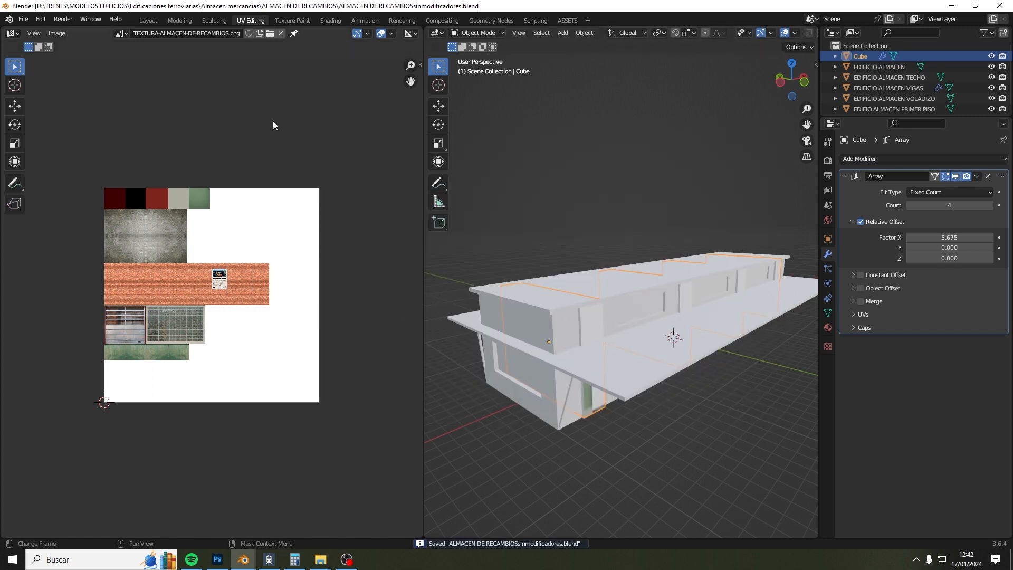
Step: Enter Edit Mode on the Cube and scale its entire UV layout down small enough to fit inside one colour swatch
click(496, 34)
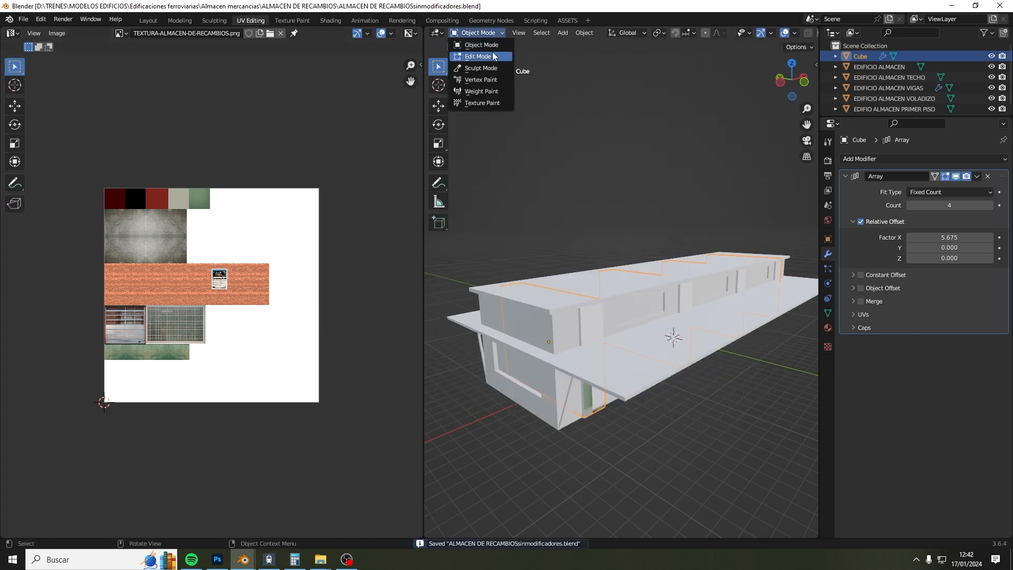
click(493, 57)
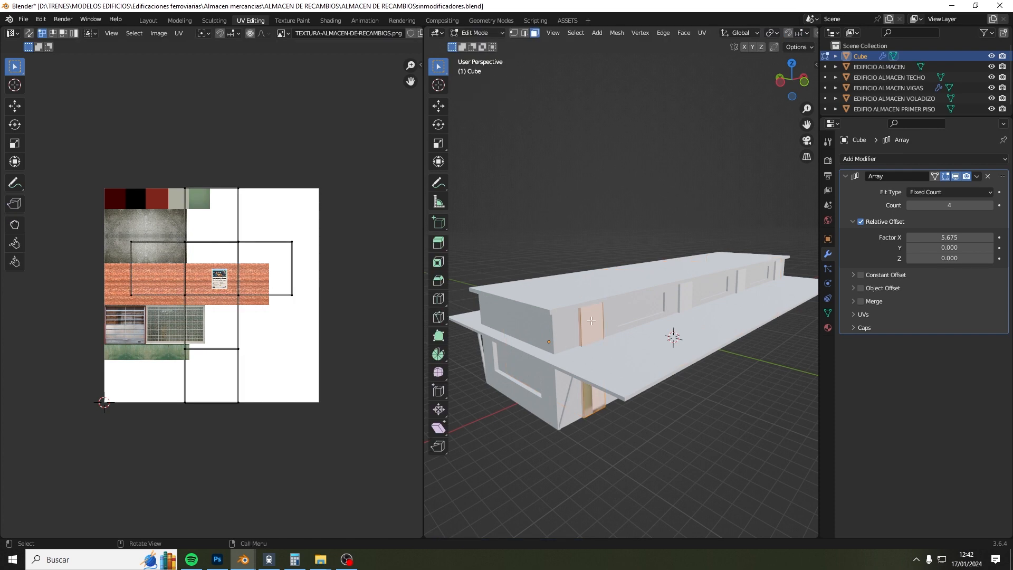
drag(91, 172, 342, 464)
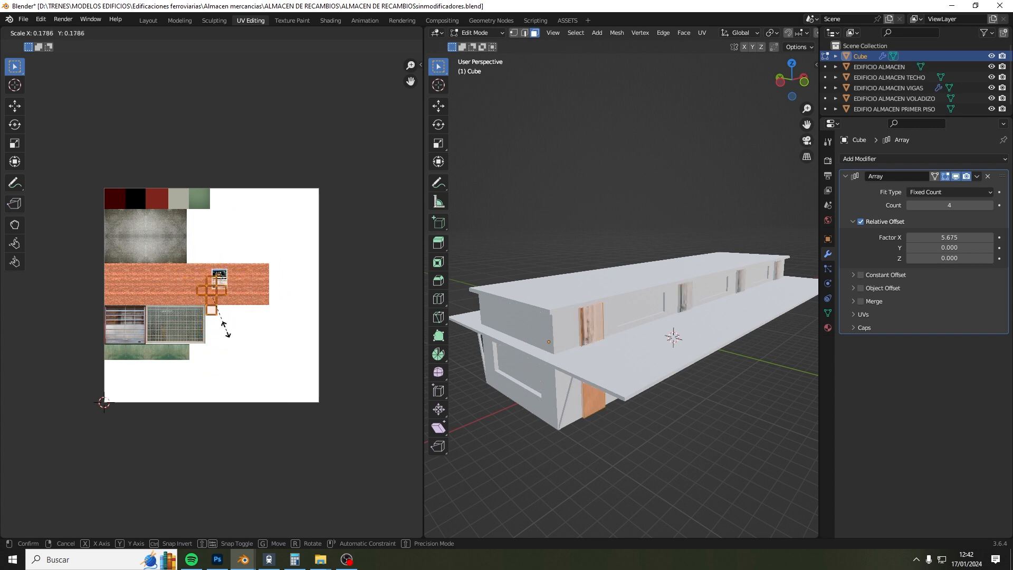
click(215, 313)
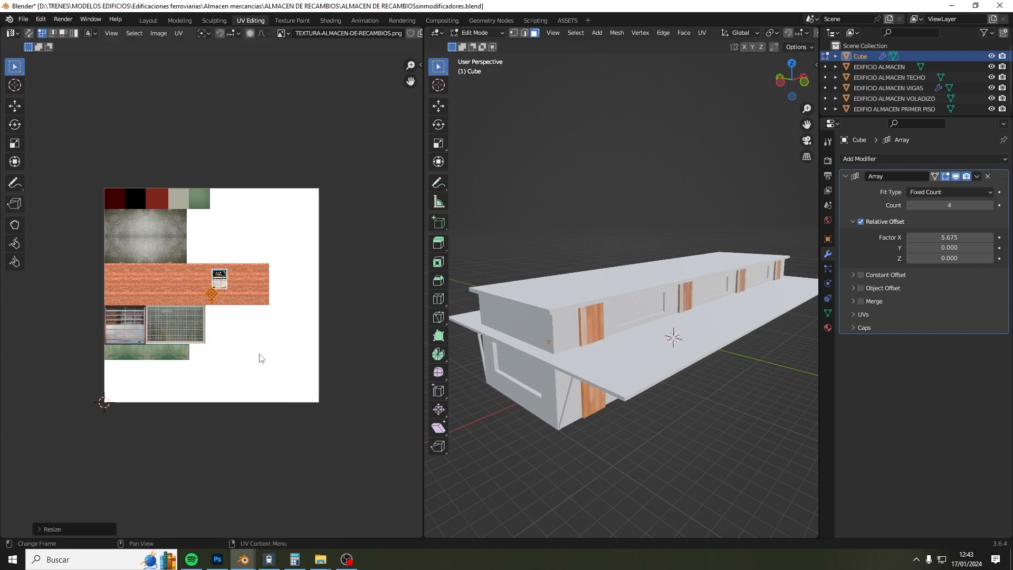
Step: Move the Cube's scaled UV layout onto the dark red swatch of the atlas and check the colour on the pillars
key(g)
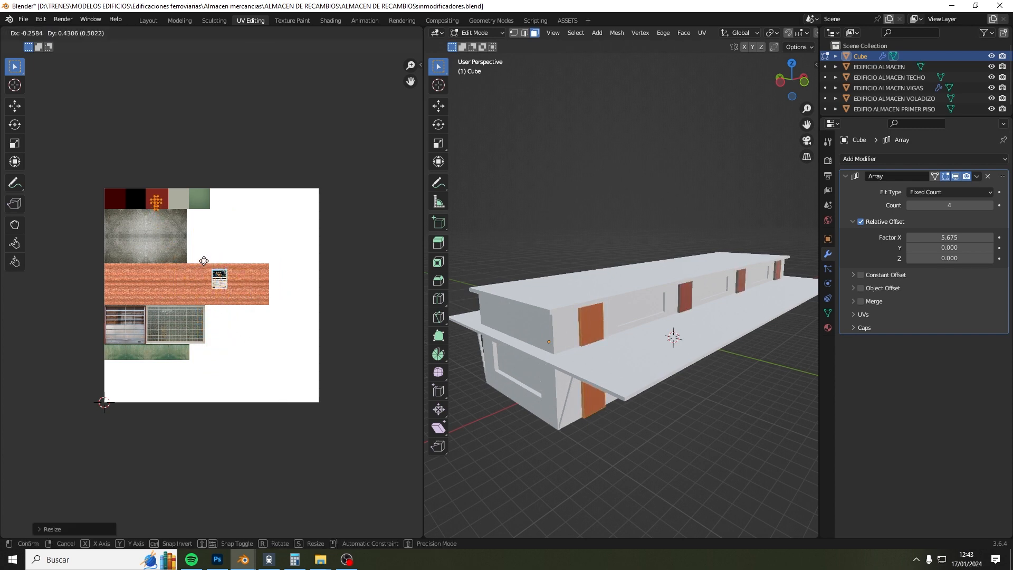
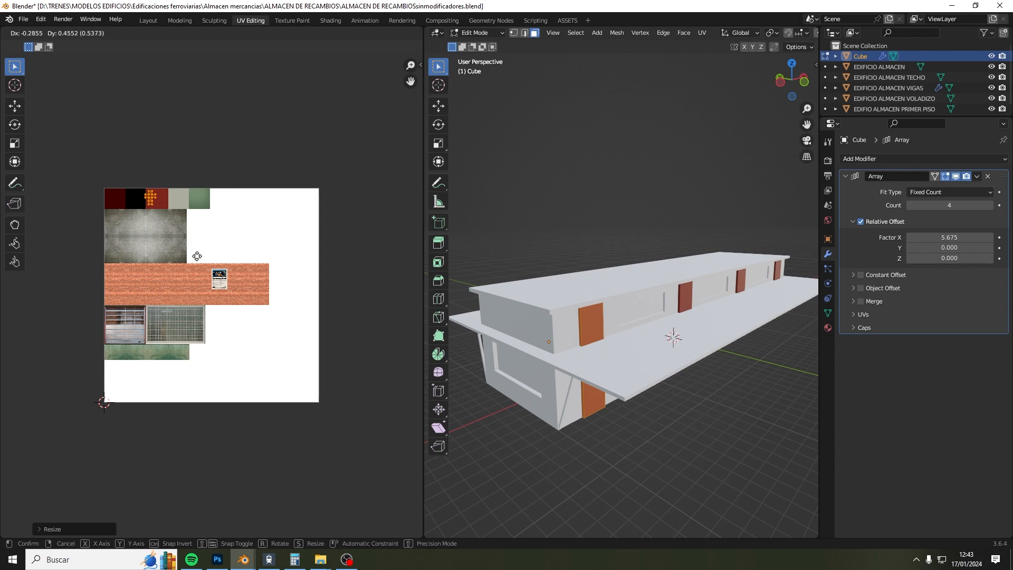
click(164, 258)
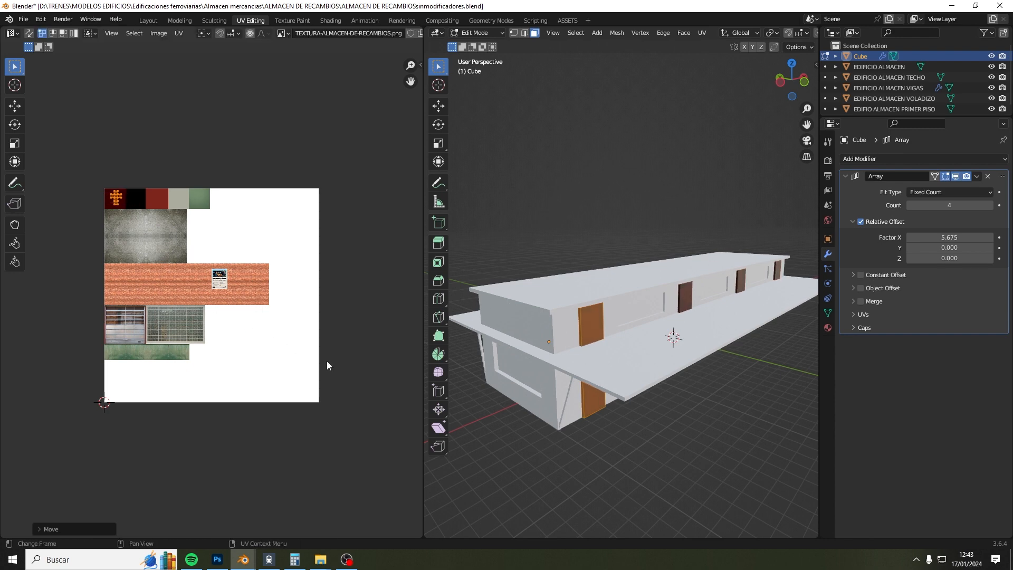
click(507, 424)
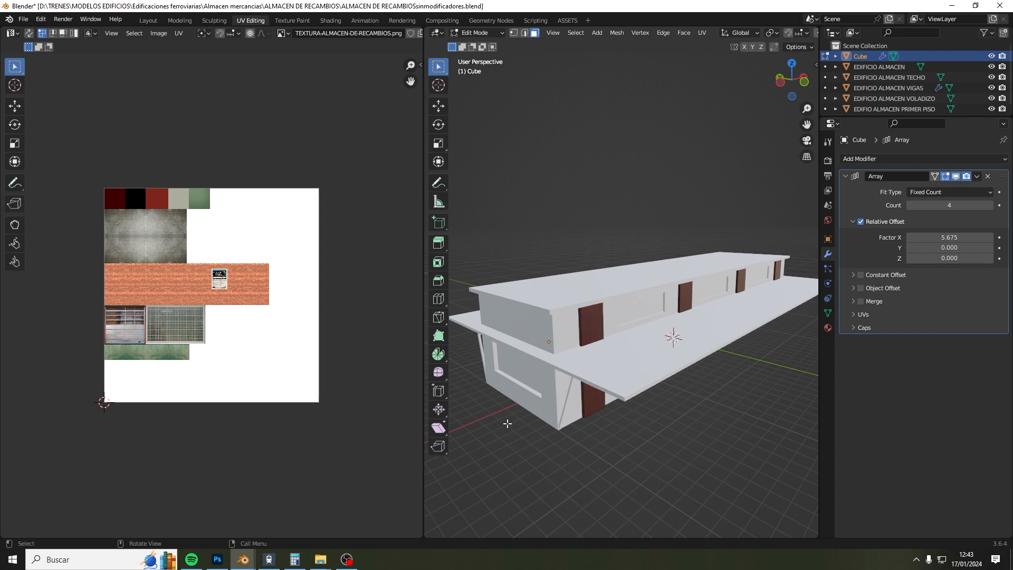
key(ctrl+z)
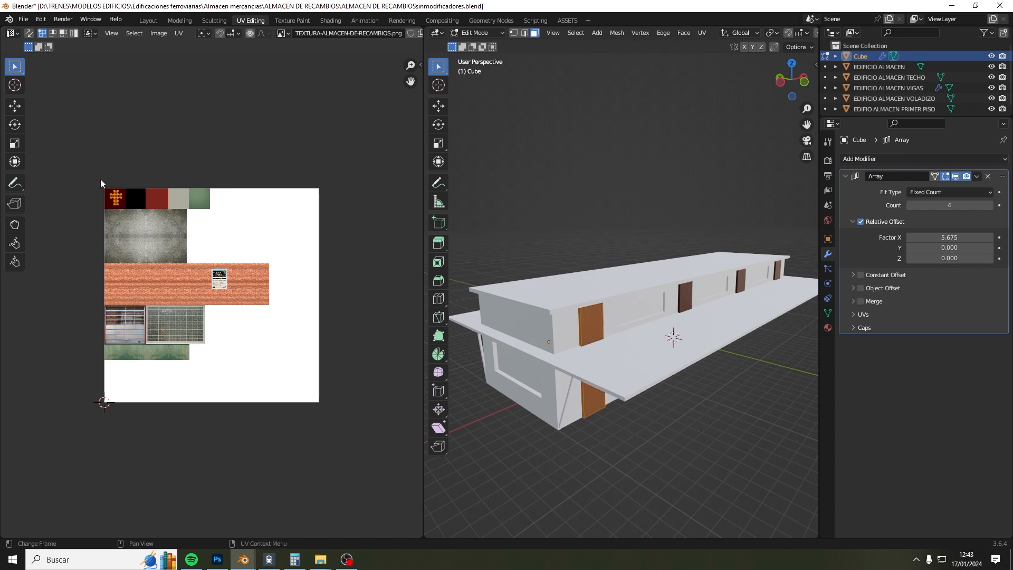
Step: Move the Cube's UV layout onto the light grey swatch of the atlas and deselect its faces
key(g)
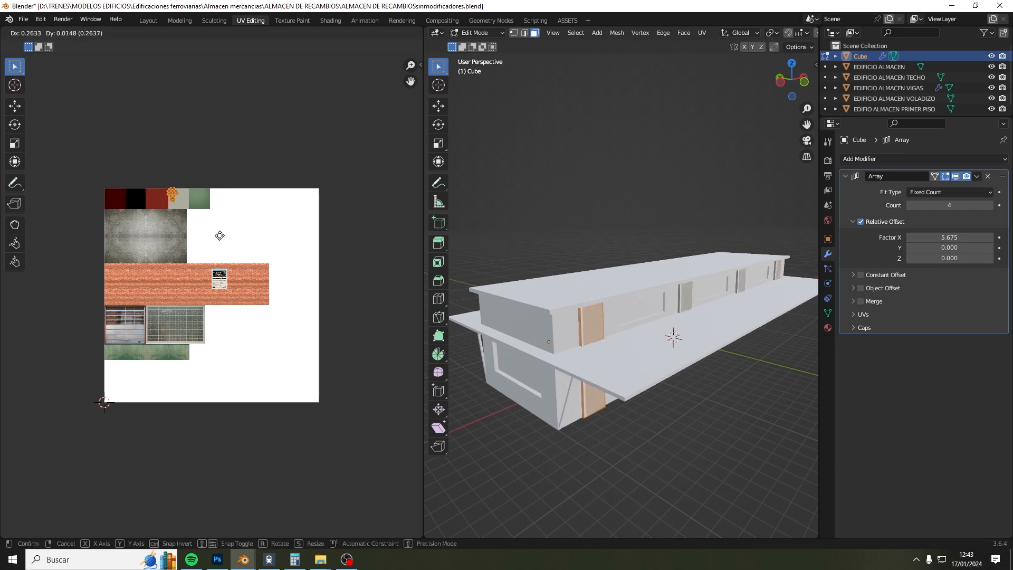
click(226, 237)
click(751, 435)
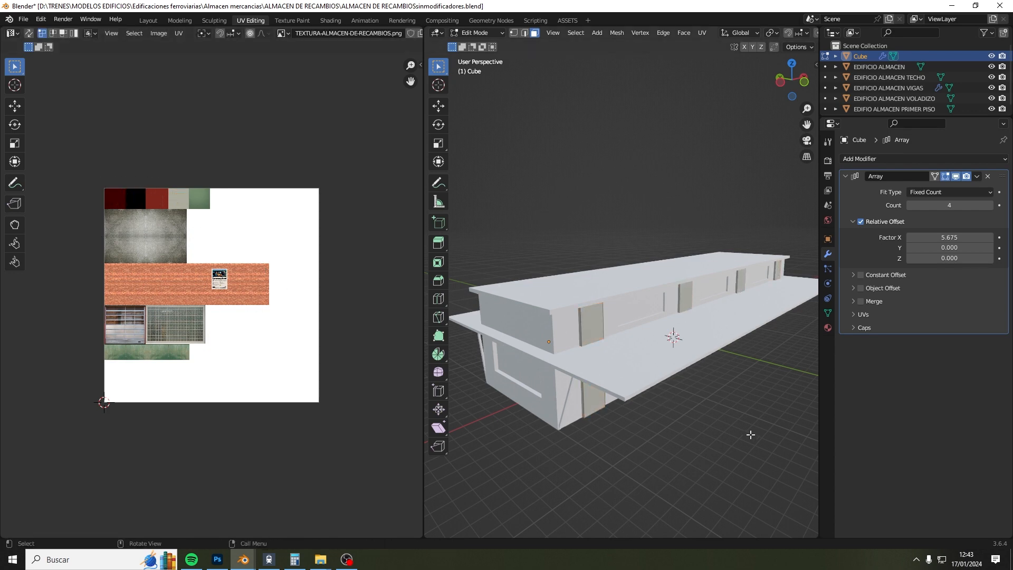
Step: Leave Edit Mode on the Cube and open the EDIFICIO ALMACEN object in Edit Mode
middle_drag(750, 434, 723, 436)
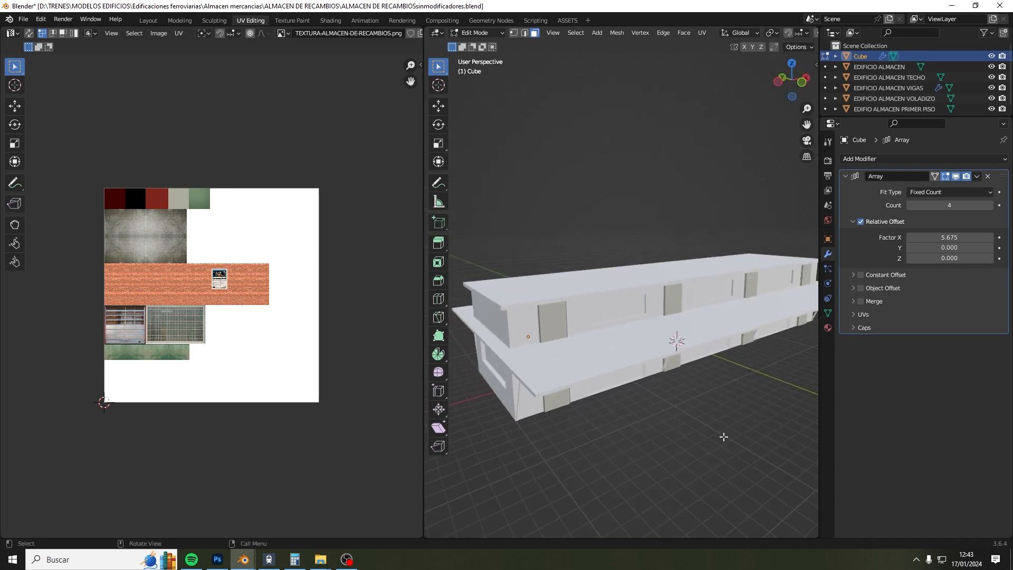
mouse_move(581, 409)
middle_down()
mouse_move(585, 373)
mouse_move(569, 414)
middle_up()
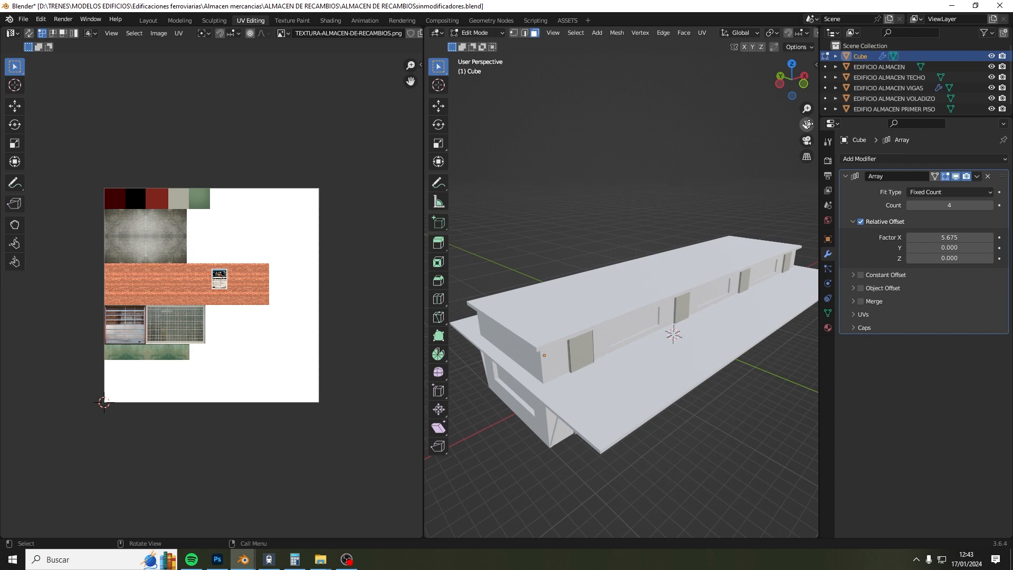
click(865, 68)
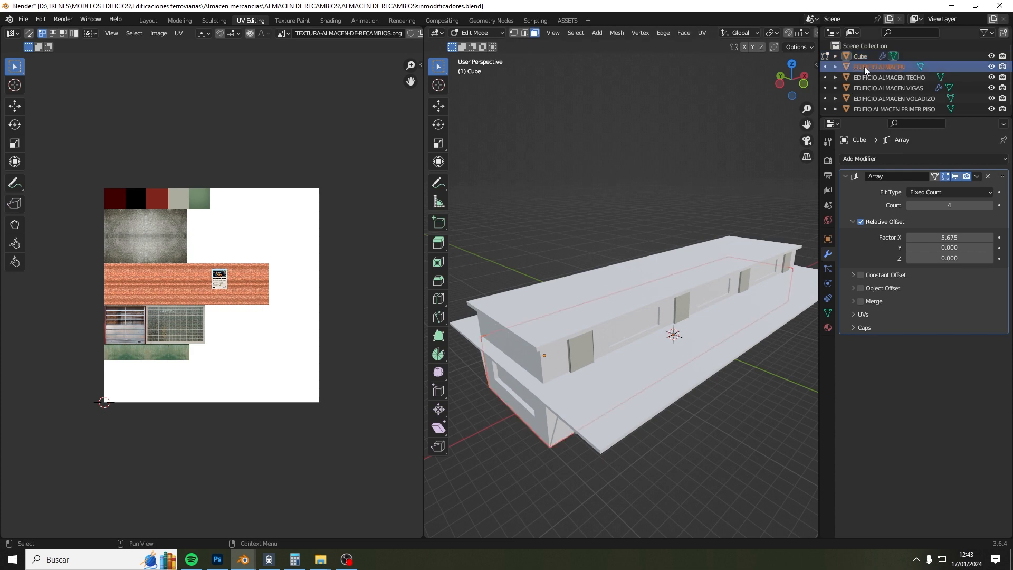
click(474, 33)
click(478, 40)
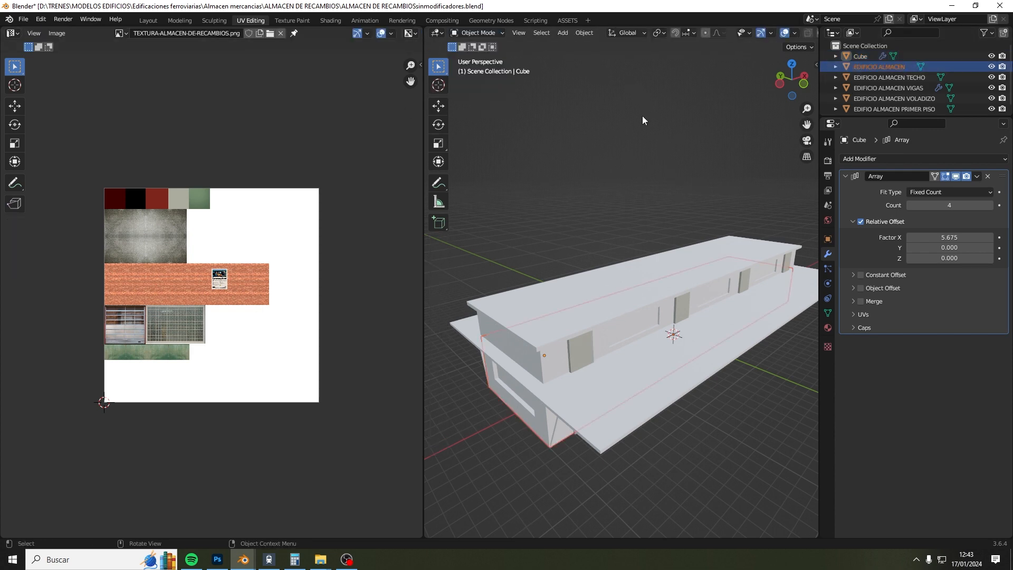
click(861, 66)
click(475, 32)
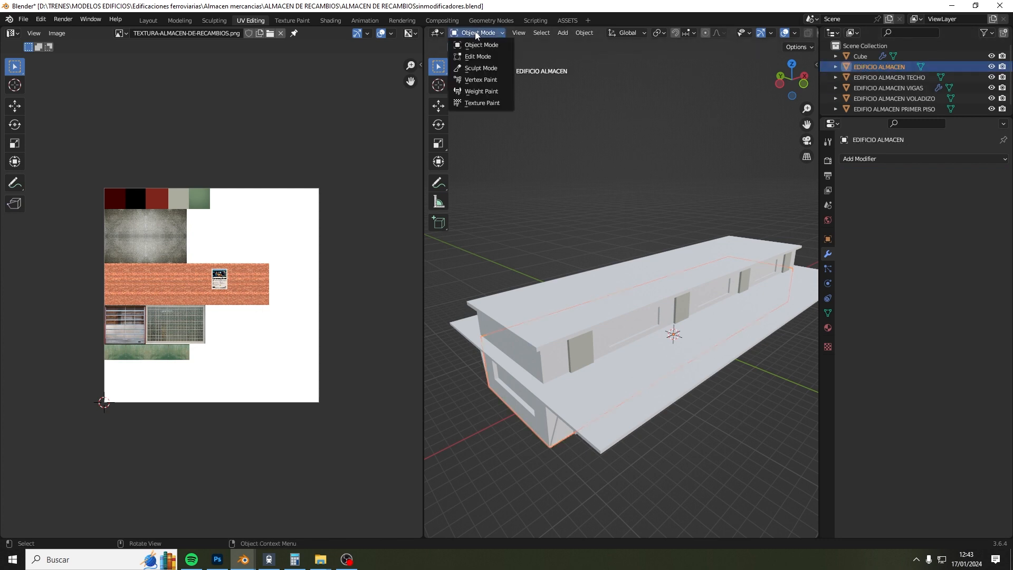
click(478, 56)
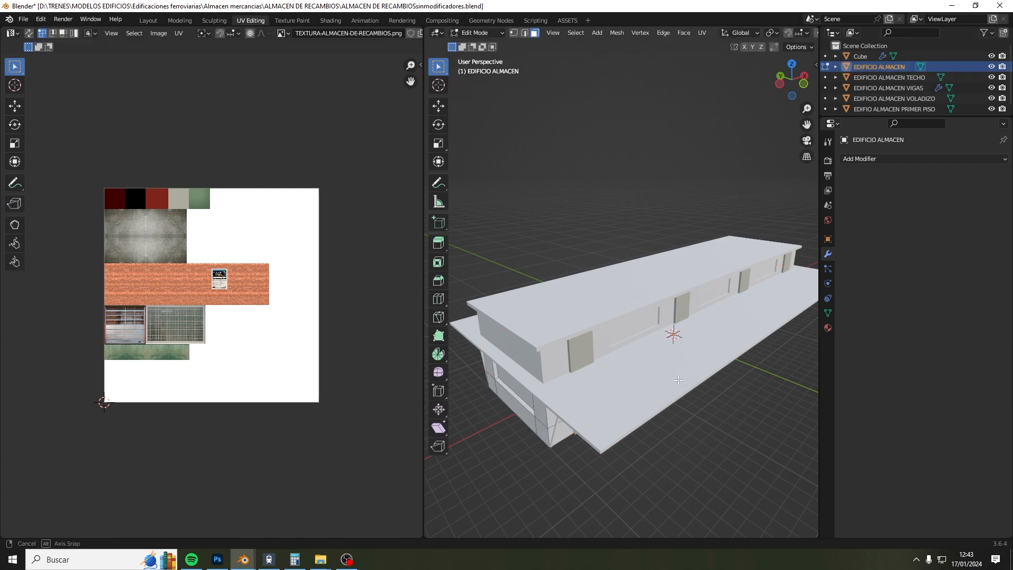
Step: Select the lower and upper door faces in the three ground-floor bays along one long facade of EDIFICIO ALMACEN
middle_drag(535, 134, 645, 356)
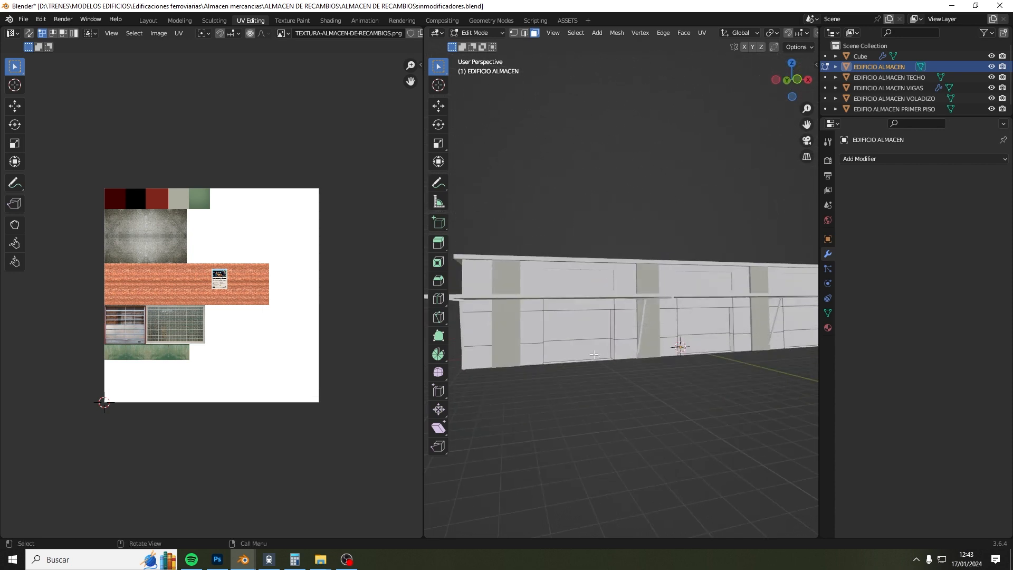
click(593, 355)
shift+click(594, 330)
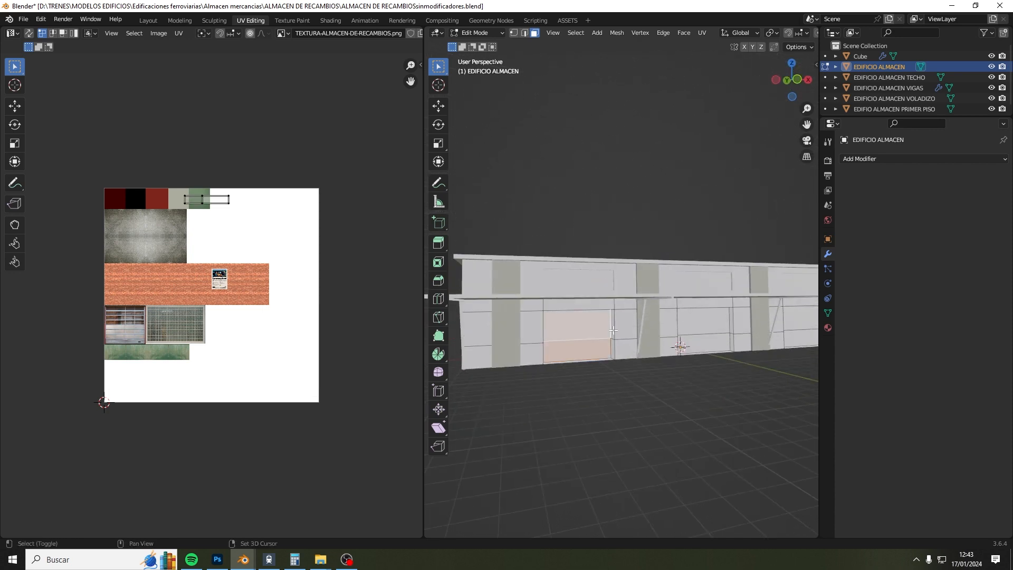
shift+click(706, 347)
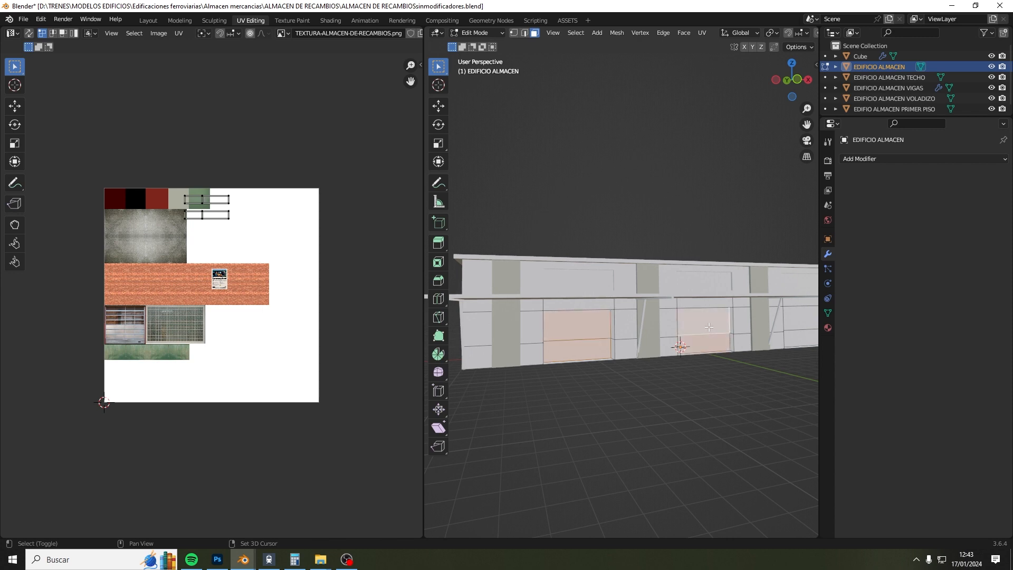
middle_drag(707, 346, 454, 327)
shift+click(680, 319)
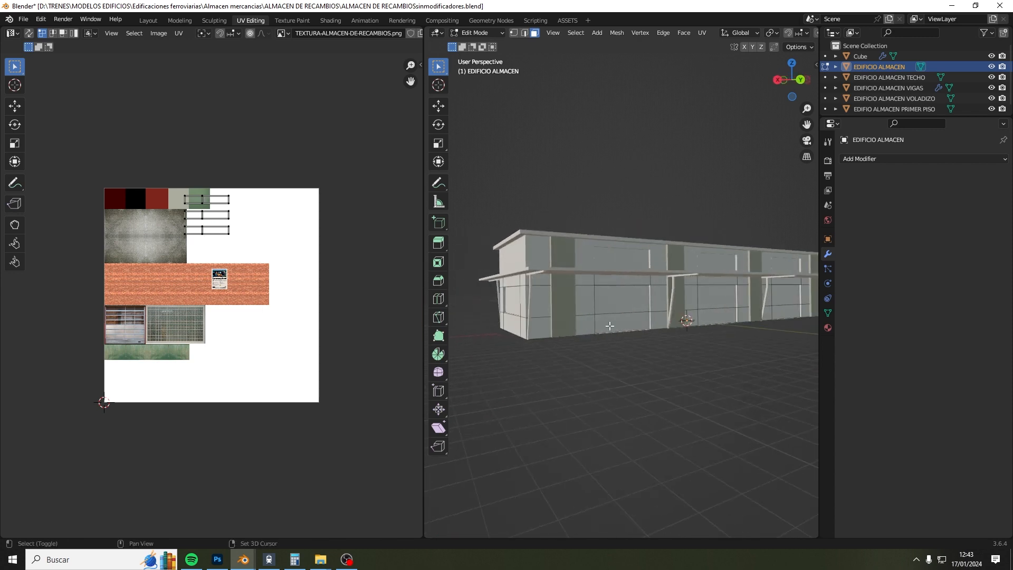
Step: Add the lower and upper door faces of the three ground-floor bays on the opposite long facade to the selection
shift+click(645, 322)
shift+click(636, 296)
shift+middle_drag(657, 308, 490, 308)
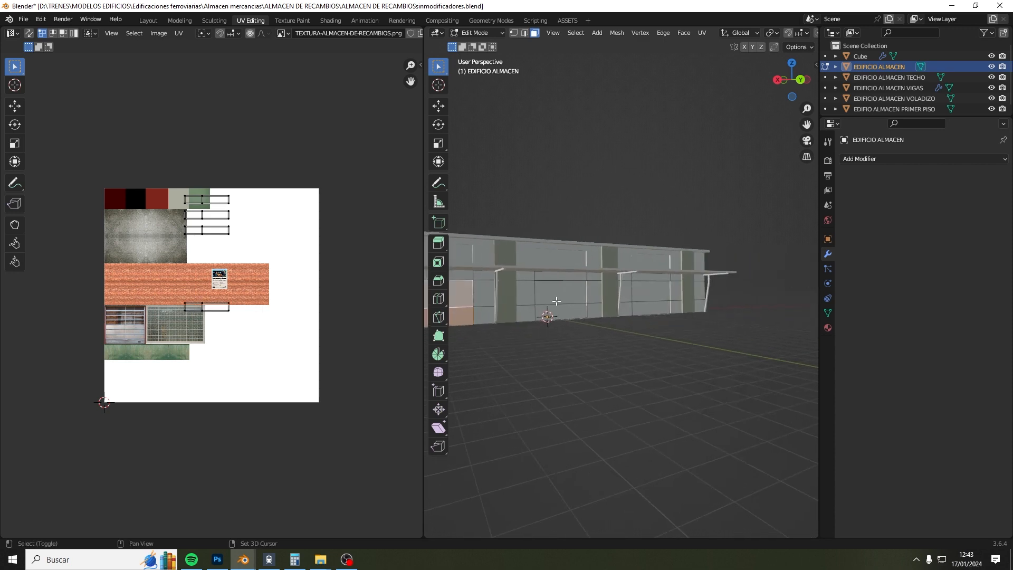
shift+click(578, 307)
shift+click(577, 294)
shift+click(646, 311)
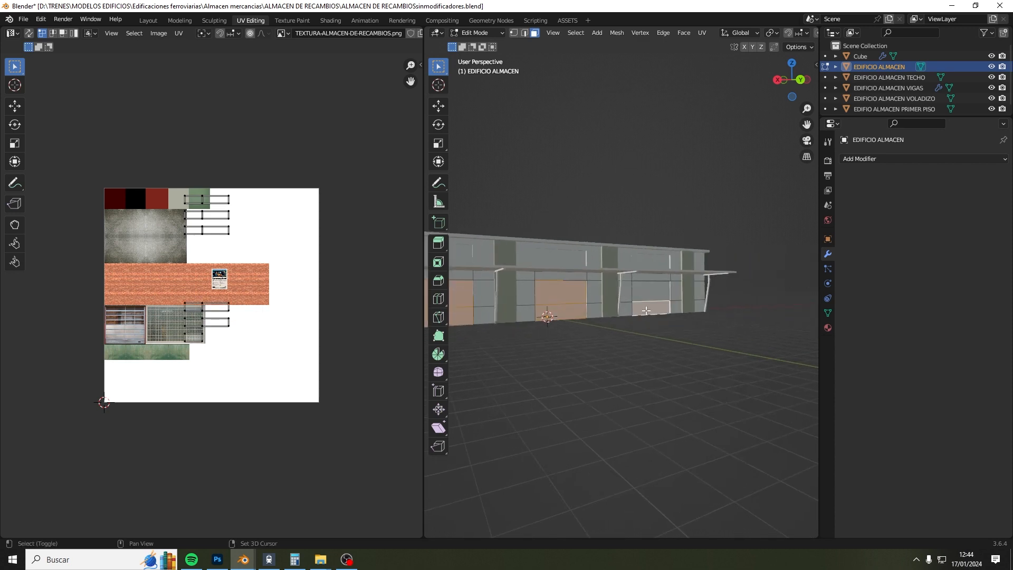
shift+click(646, 297)
Step: Move the lowest UV island of the lower door-face group vertically onto the middle island of that group
scroll(185, 326, up, 6)
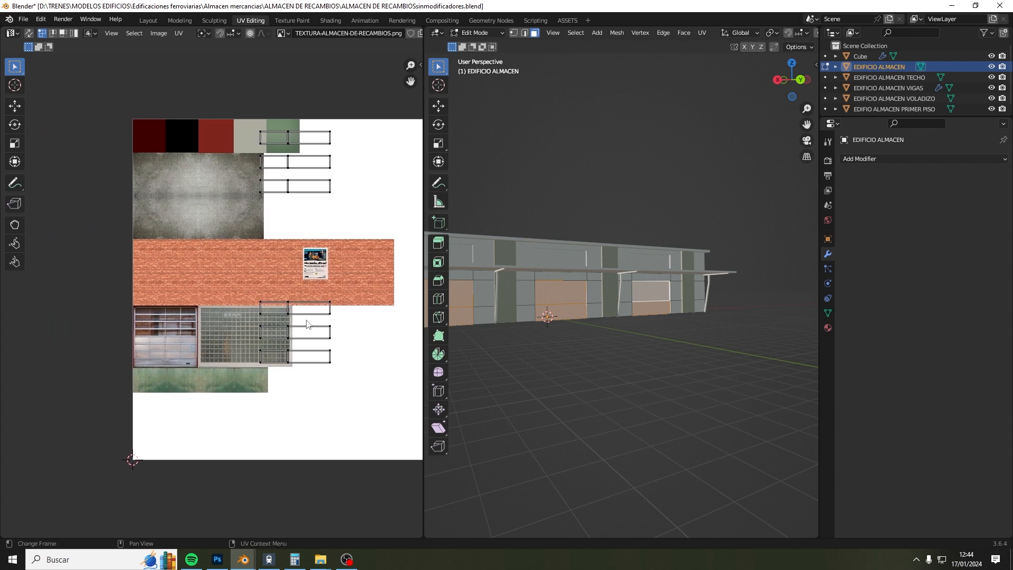
middle_drag(319, 319, 144, 255)
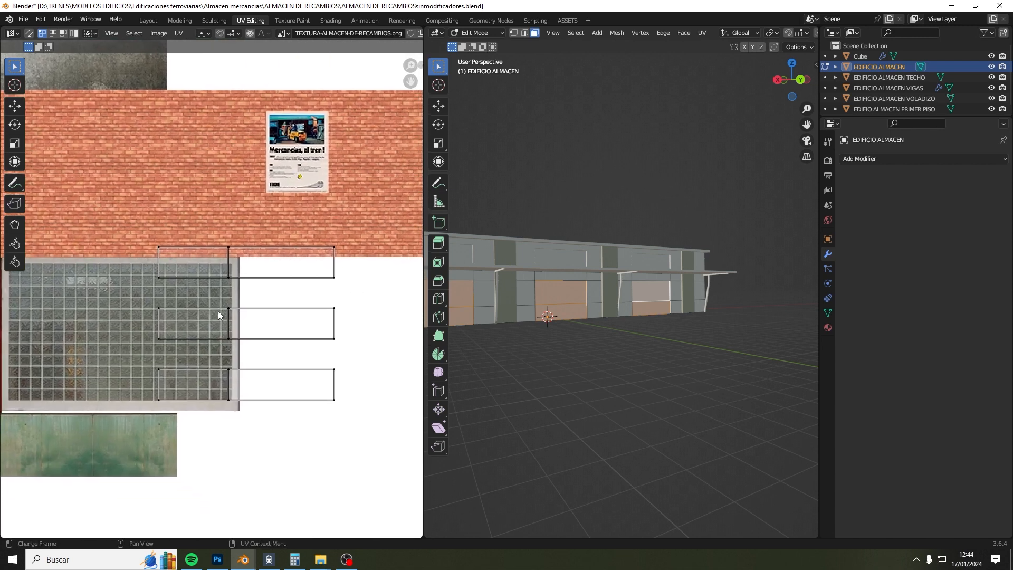
drag(147, 362, 384, 420)
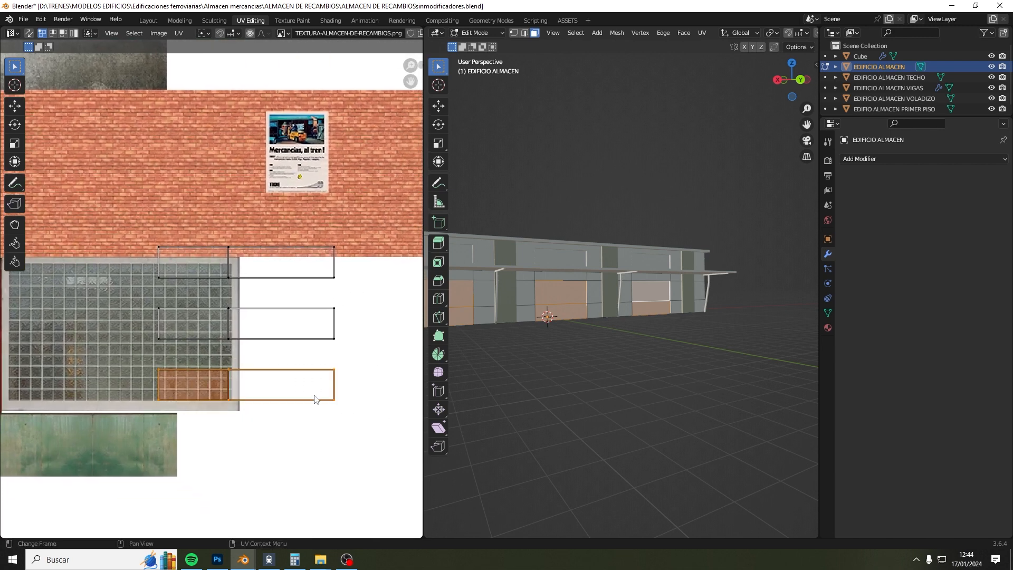
scroll(163, 369, up, 2)
key(g)
key(y)
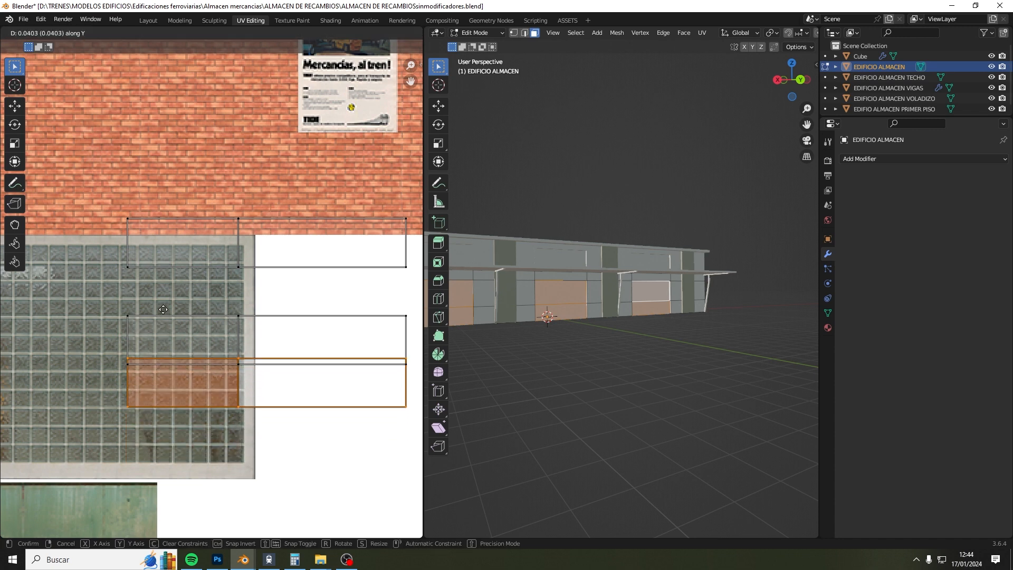
click(161, 270)
Step: Move the two stacked UV islands vertically onto the top island of the lower group
drag(105, 303, 411, 379)
key(g)
key(y)
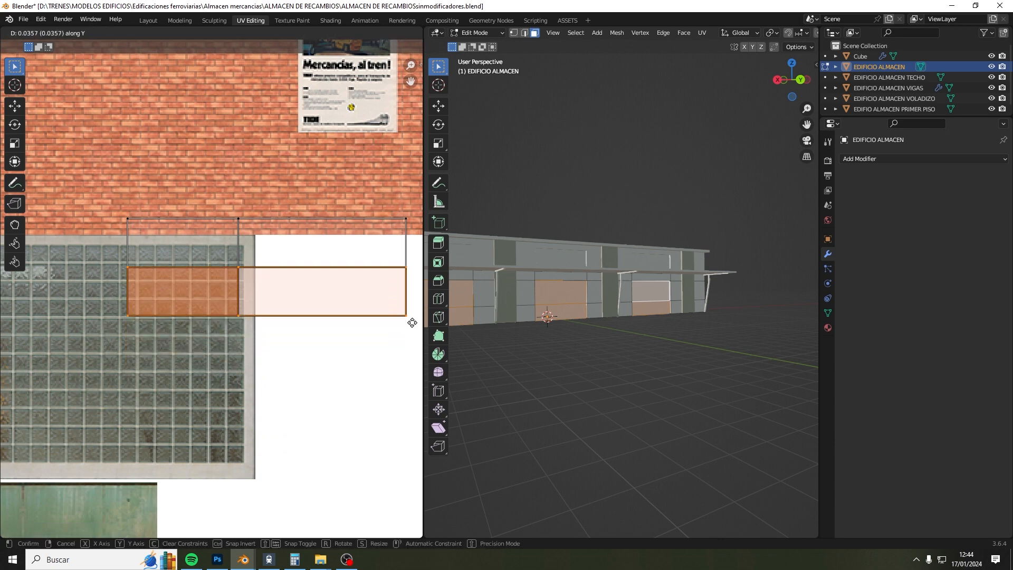
click(414, 278)
Step: Move the lower group's UV stack vertically up the atlas and align it exactly over the lowest island of the upper group
scroll(385, 306, down, 5)
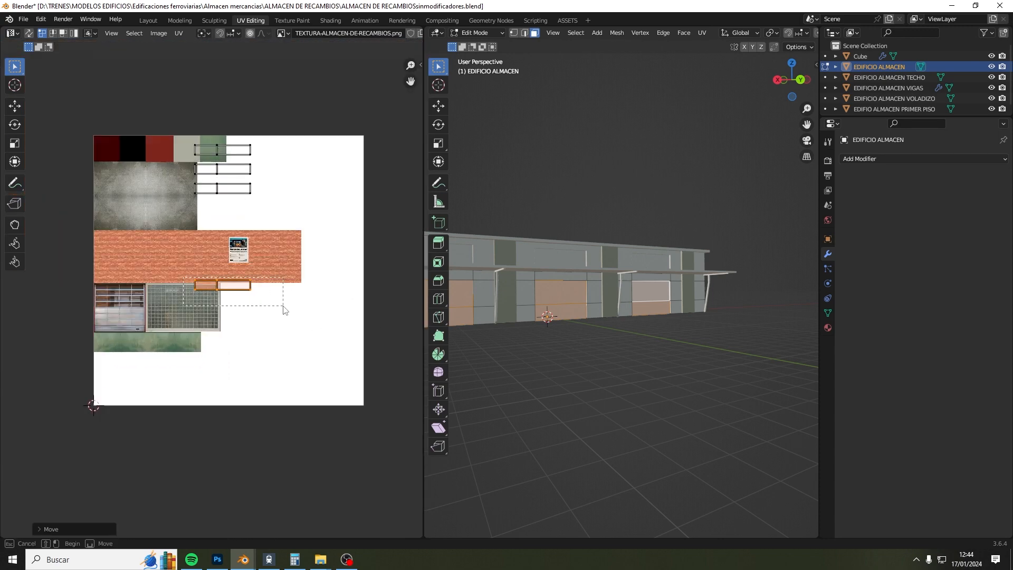
key(g)
key(y)
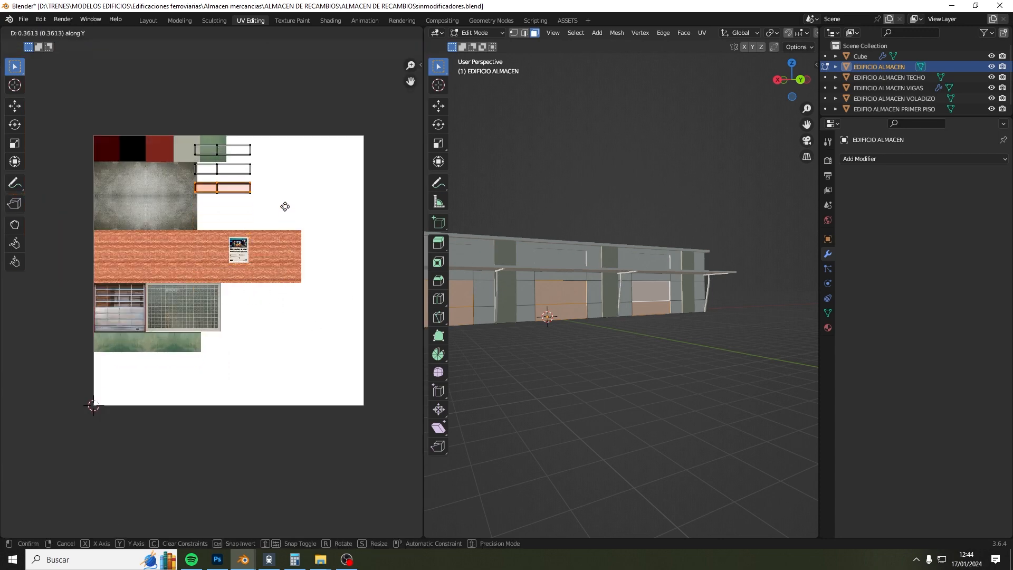
click(267, 185)
scroll(208, 120, up, 4)
middle_drag(218, 220, 191, 472)
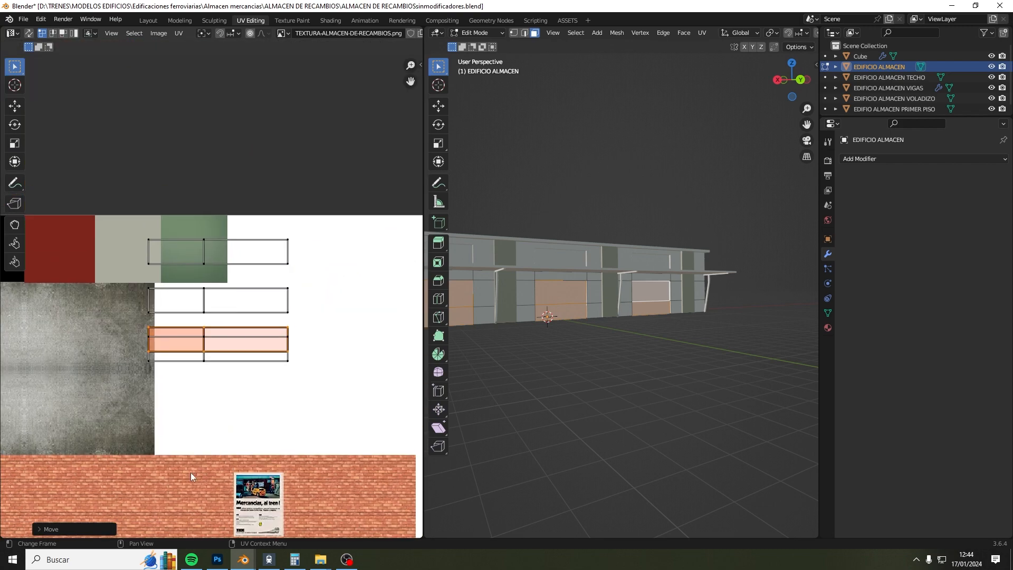
scroll(223, 417, up, 4)
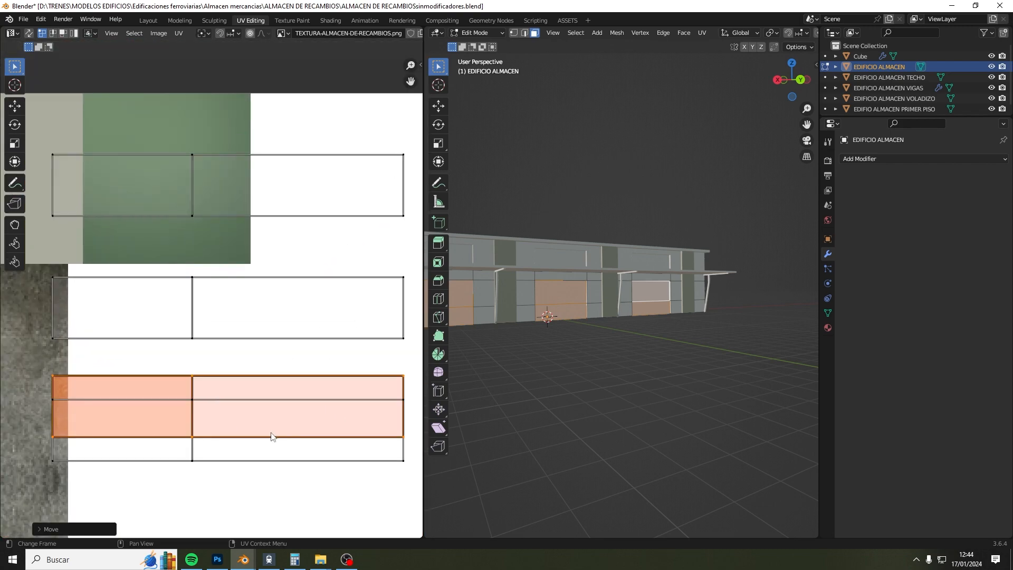
key(g)
key(y)
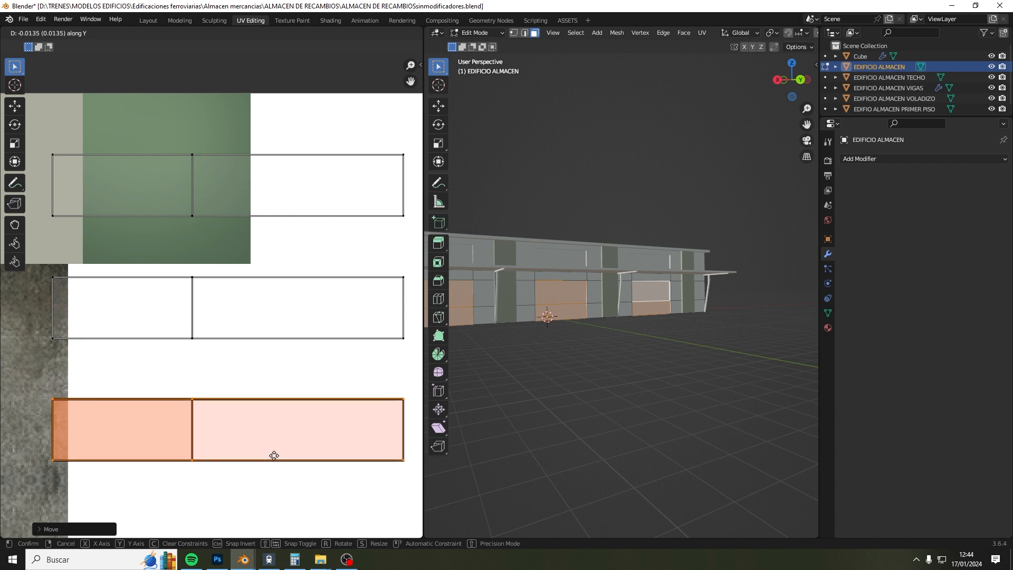
click(276, 456)
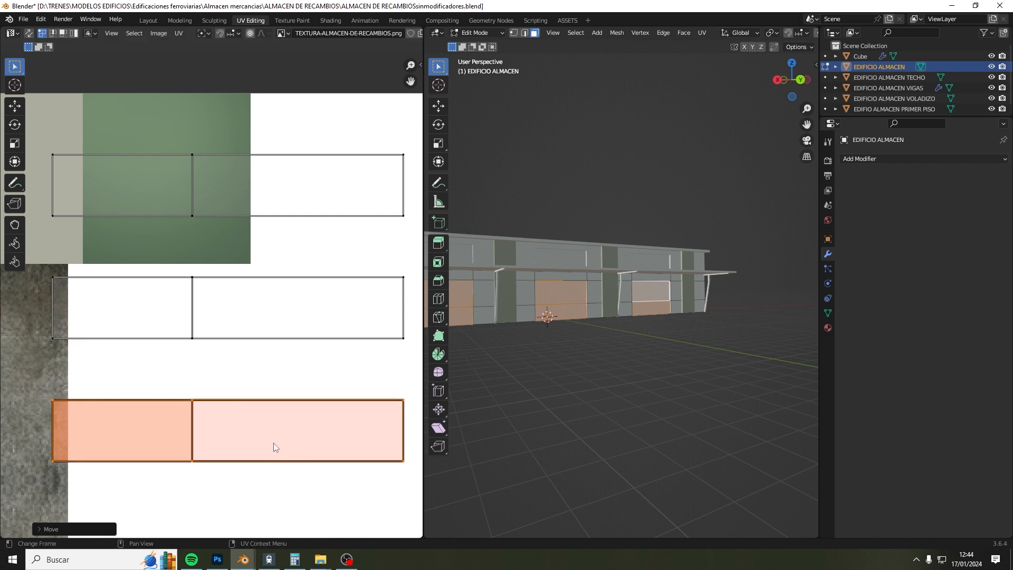
Step: Move the combined UV stack vertically onto the middle island of the upper group
drag(36, 395, 408, 479)
key(g)
key(y)
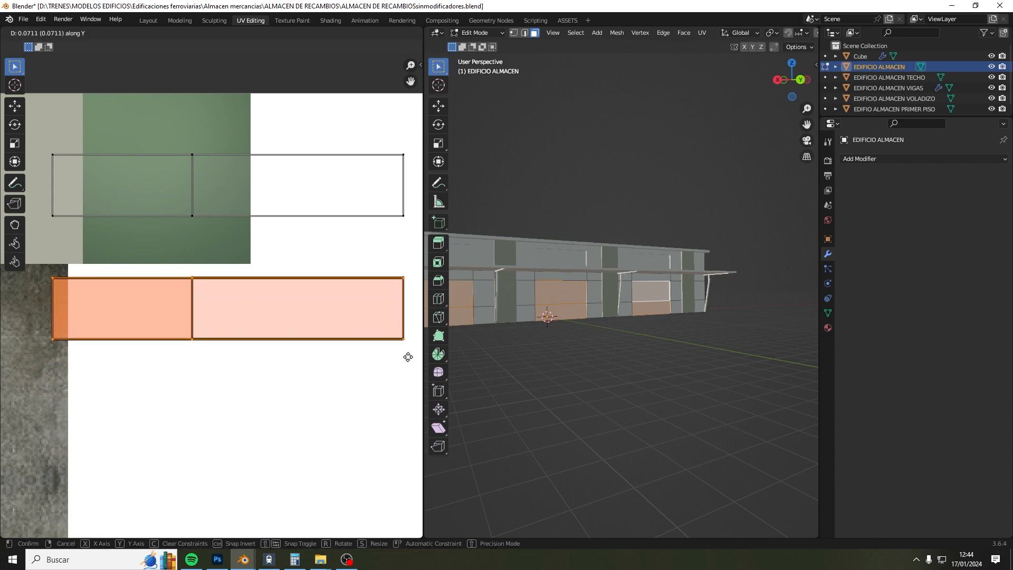
click(408, 356)
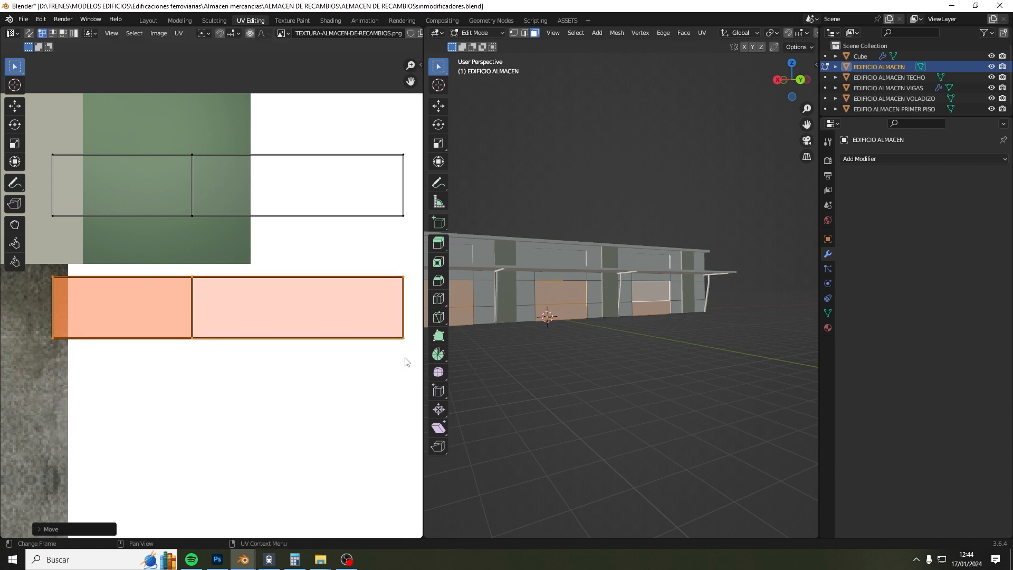
Step: Move the combined UV stack vertically onto the remaining top island, overlapping all the door-face UVs
scroll(230, 351, down, 2)
drag(108, 268, 362, 357)
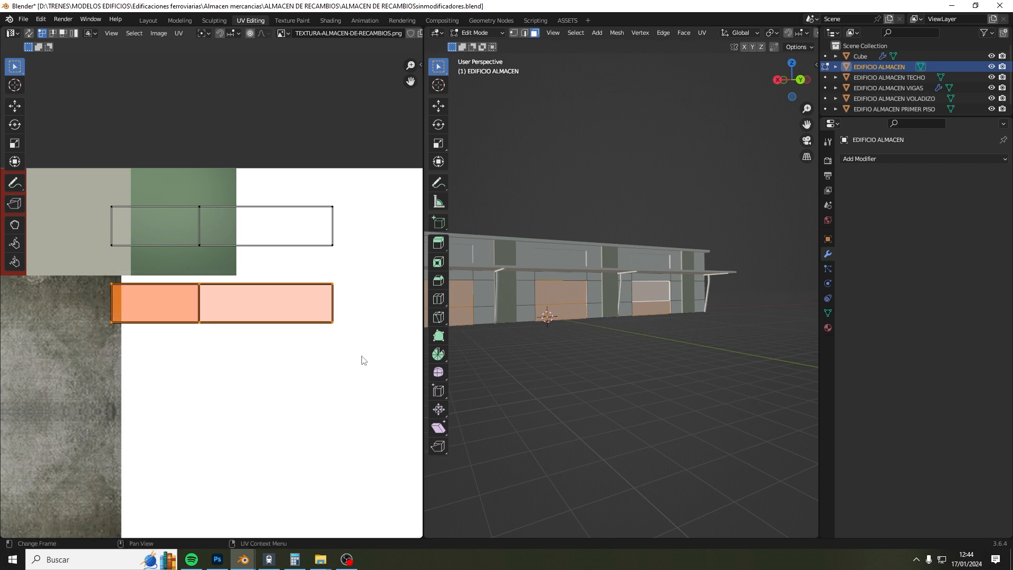
key(g)
key(y)
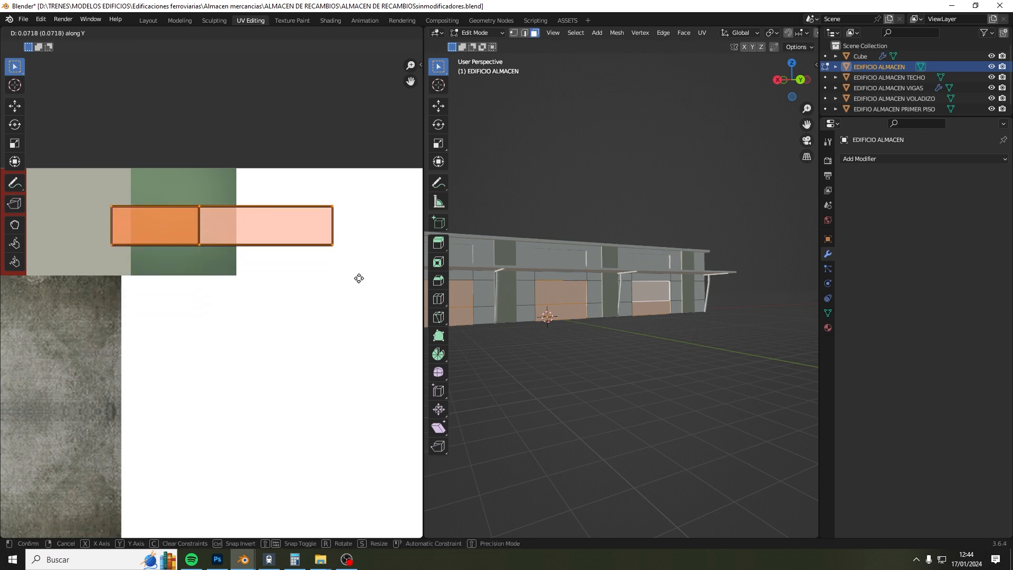
click(359, 281)
Step: Select all the overlapping door-face UVs and rotate them by 90° and a further 180° so they stand vertically
click(338, 287)
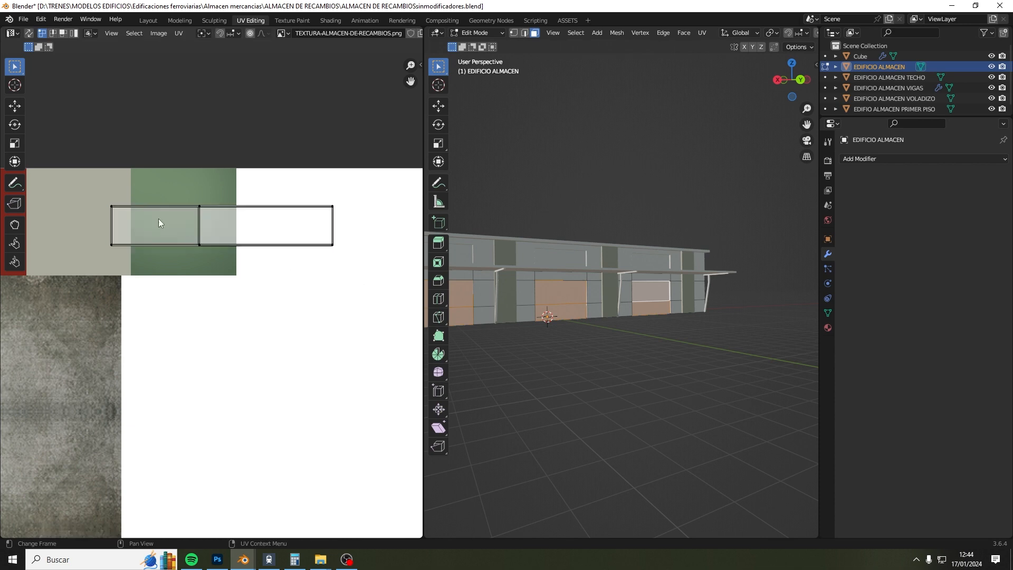
drag(62, 184, 380, 268)
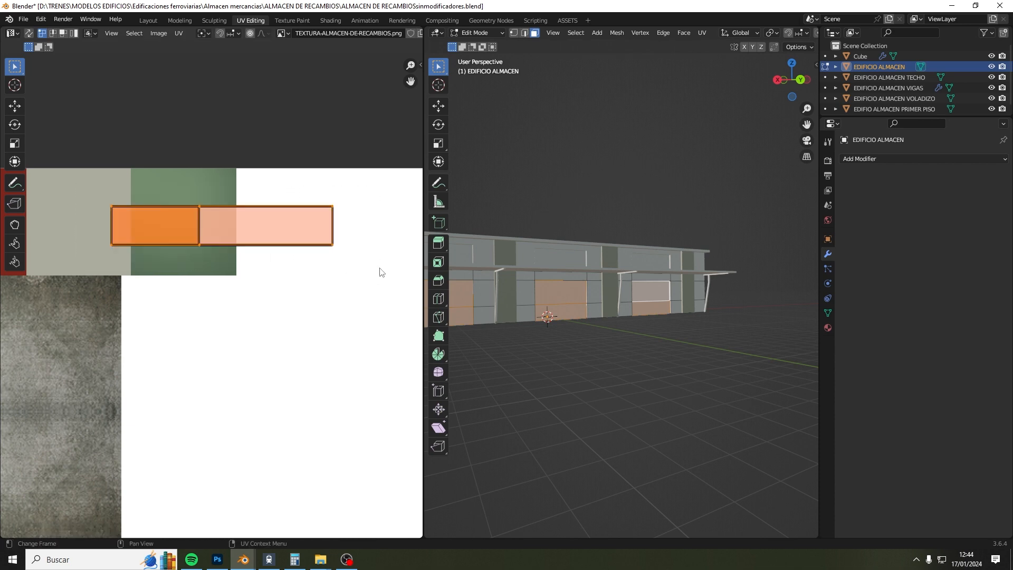
text(gr9)
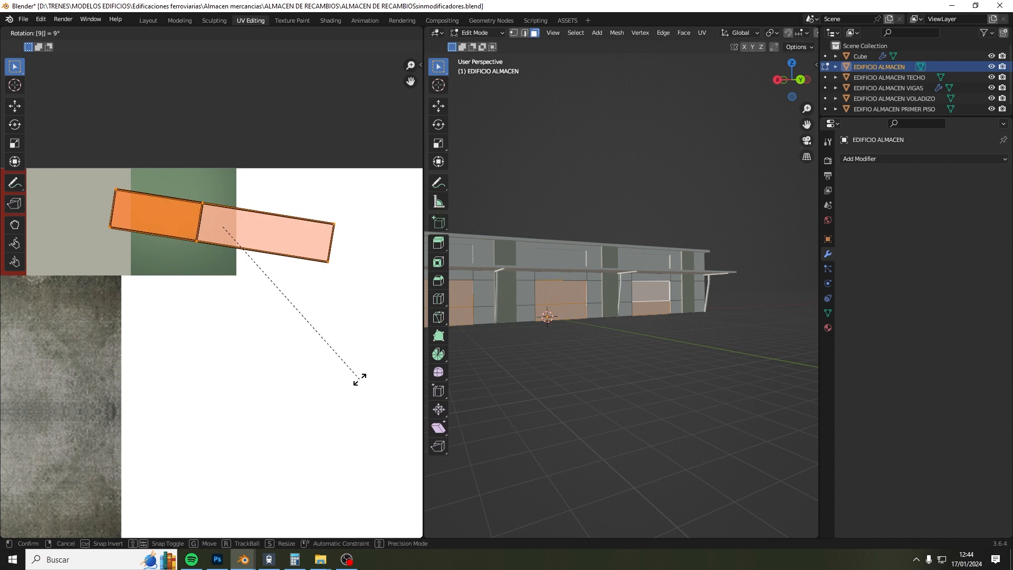
text(0)
key(Return)
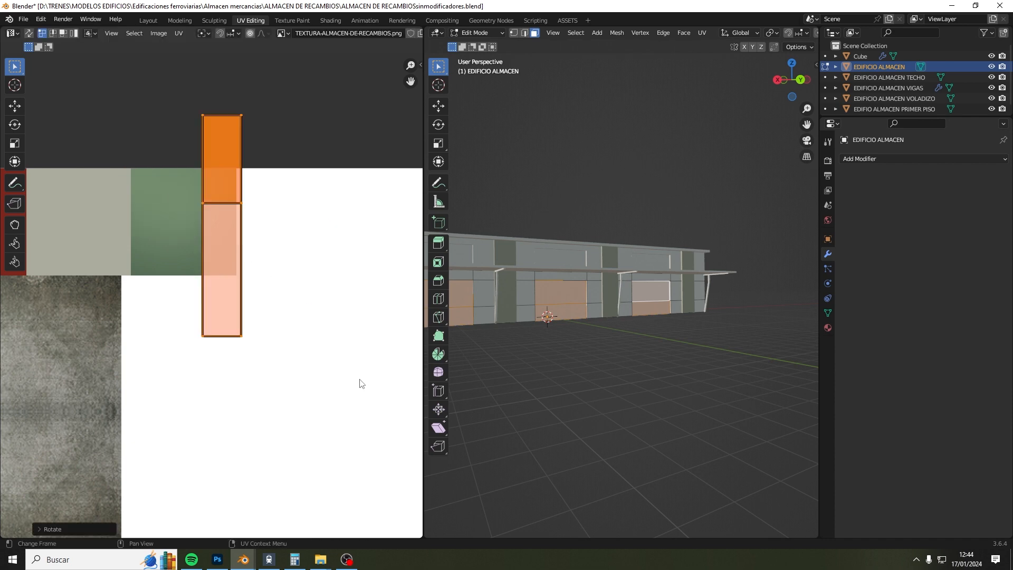
middle_drag(346, 375, 18, 331)
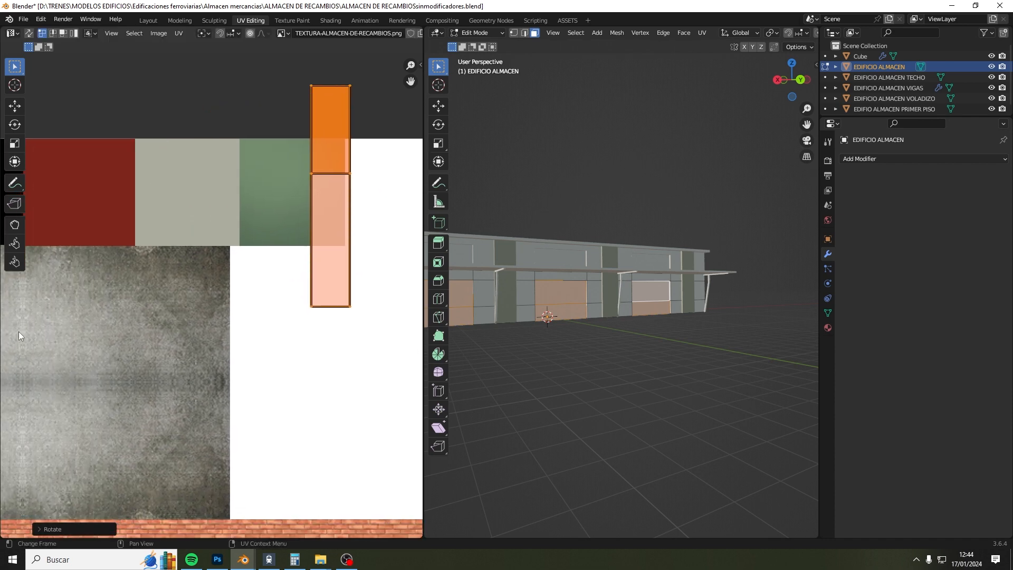
text(r180)
key(Return)
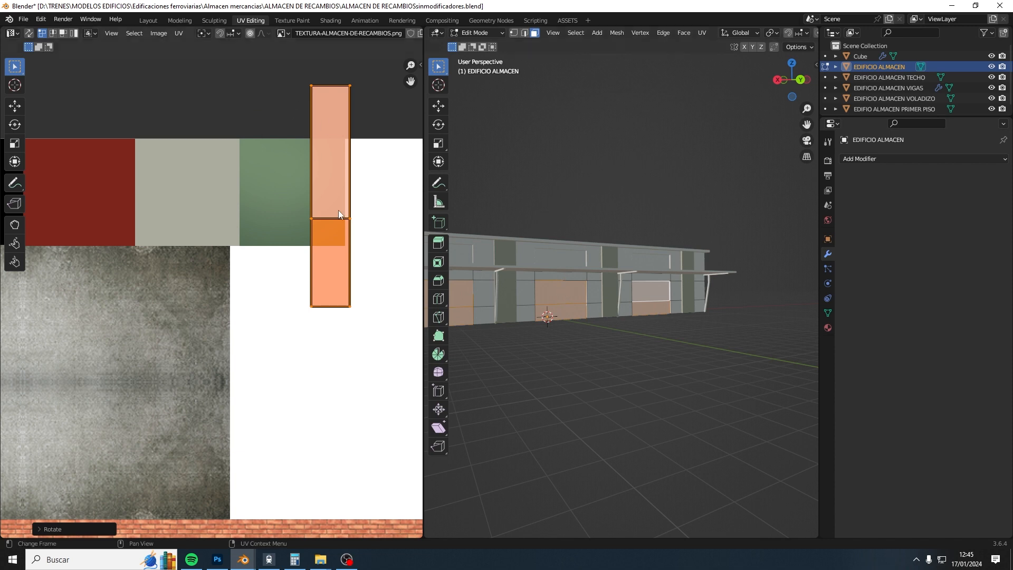
Step: Move the rotated door-face UV stack down onto the roller-door image of the atlas
middle_drag(280, 457, 351, 350)
scroll(357, 344, down, 3)
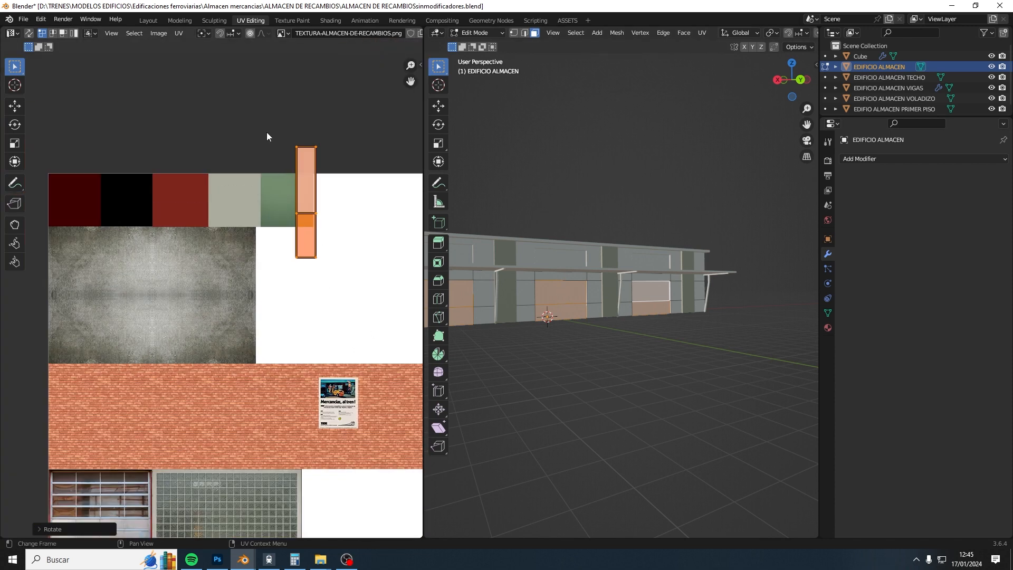
drag(267, 132, 359, 312)
key(g)
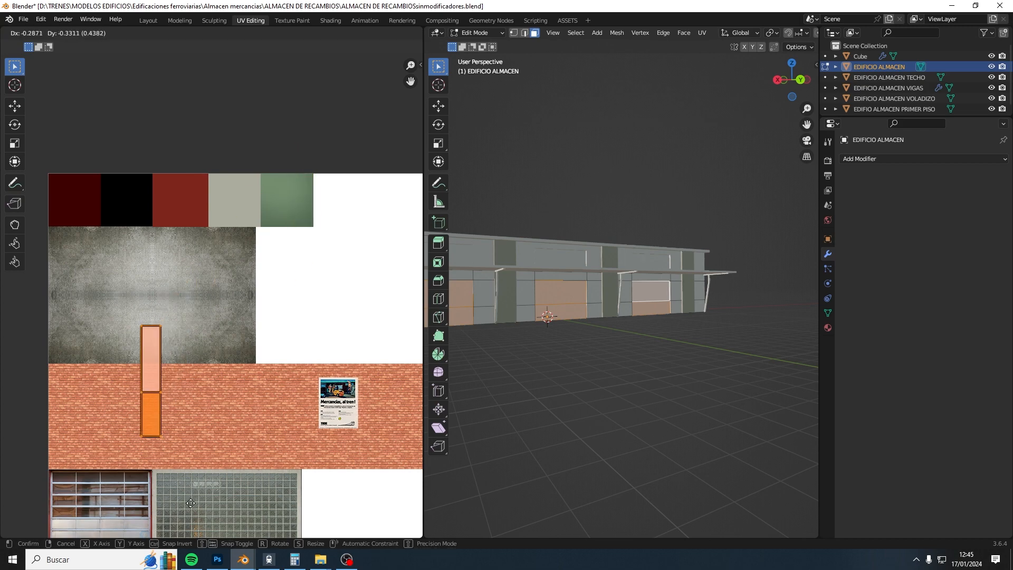
click(165, 118)
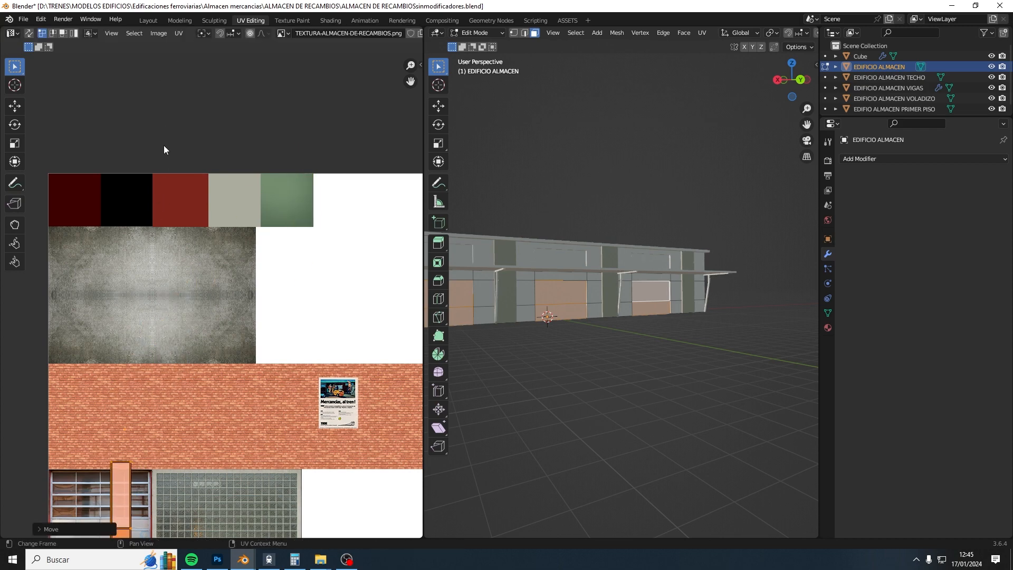
Step: Align the UV stack's lower edge with the base of the roller-door image and shift the stack slightly toward the door's centre
middle_drag(166, 346, 280, 74)
scroll(194, 223, up, 2)
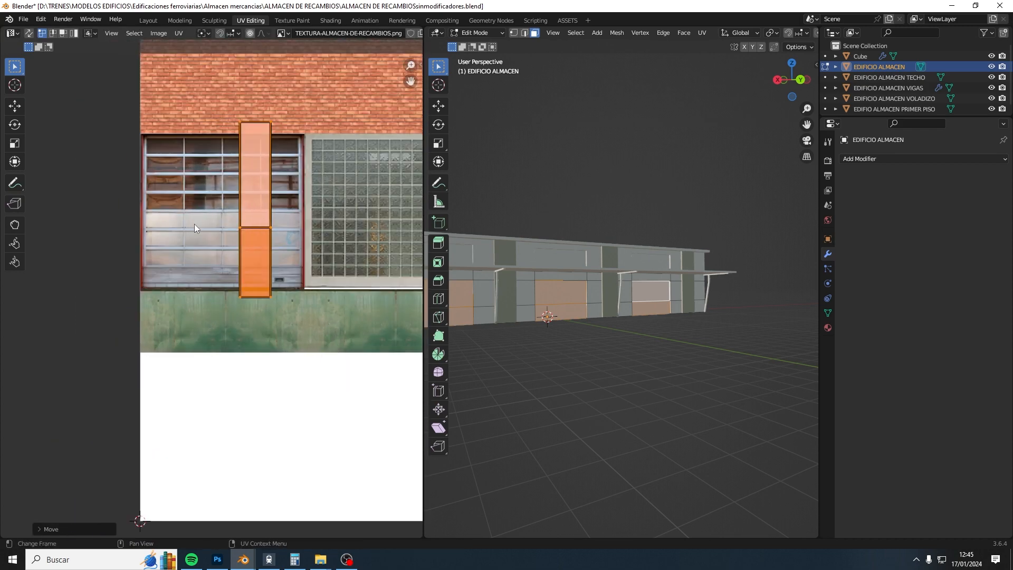
key(g)
key(y)
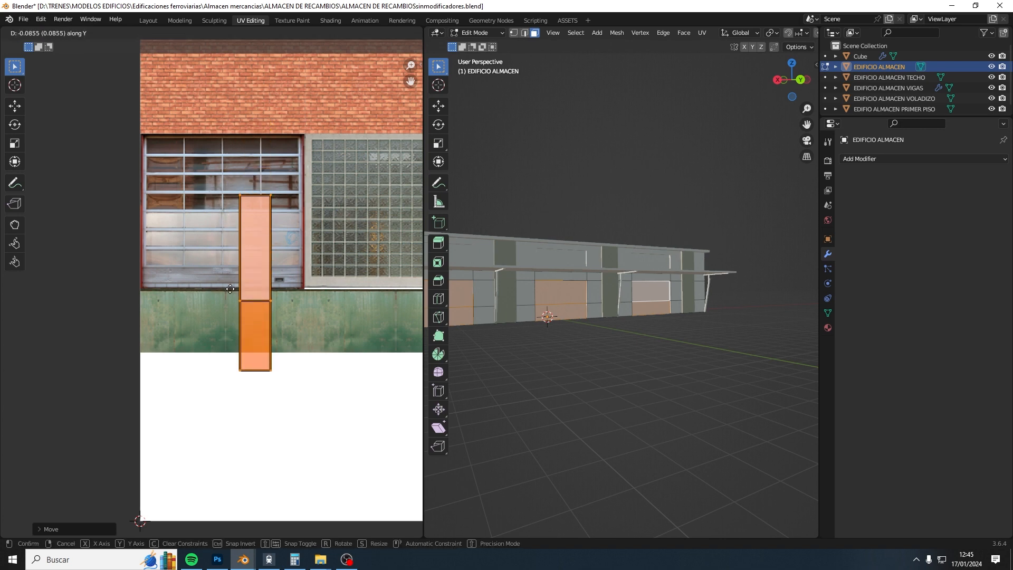
click(242, 213)
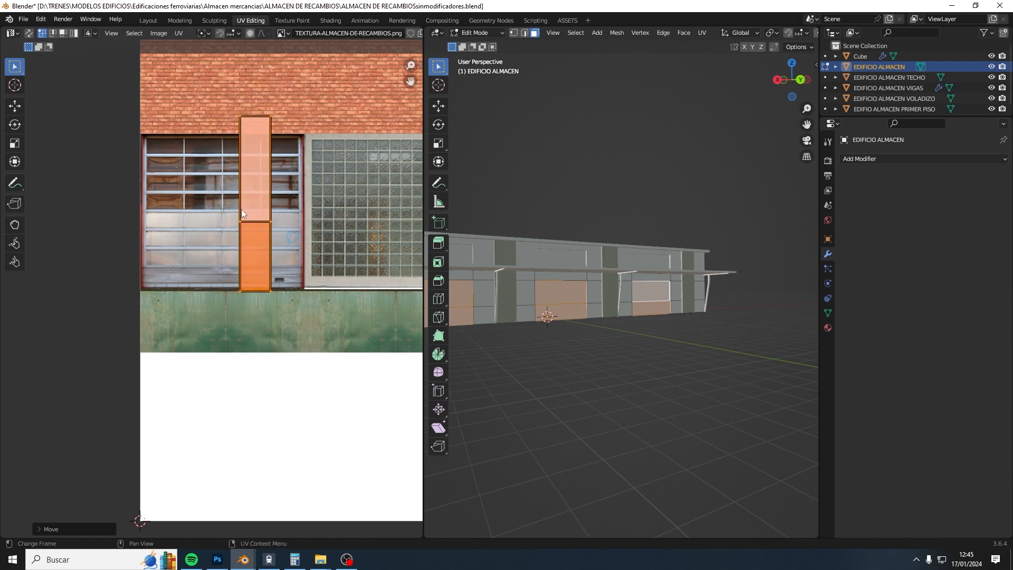
key(g)
key(x)
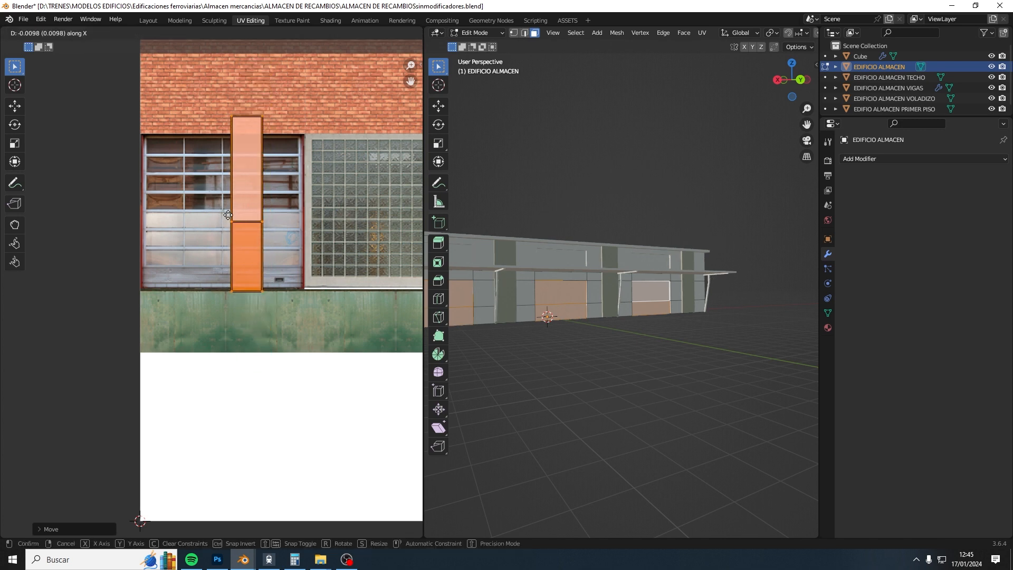
click(227, 219)
Step: Lower the top edge of the UV stack vertically to the top edge of the roller-door image
scroll(192, 203, up, 2)
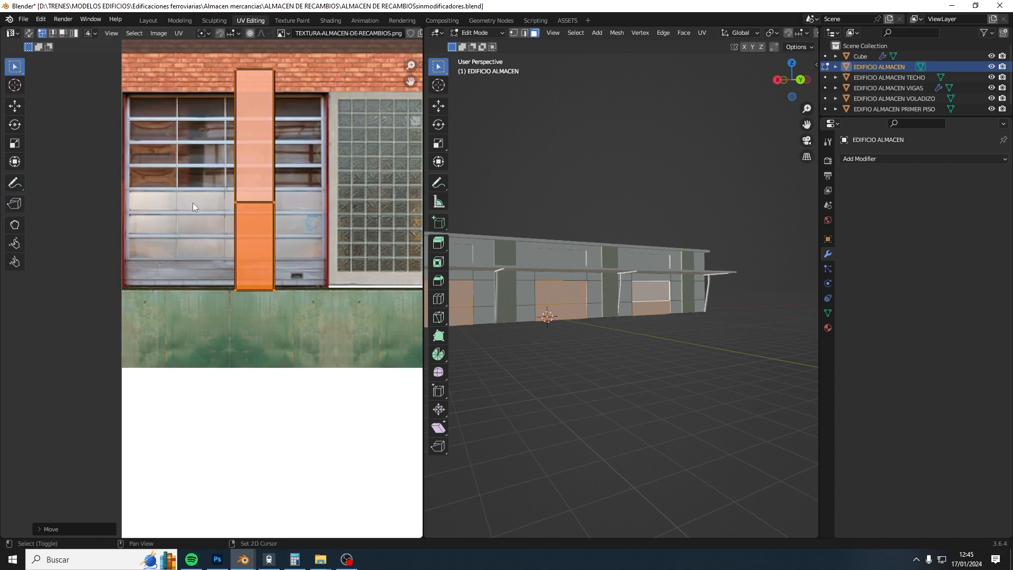
click(346, 141)
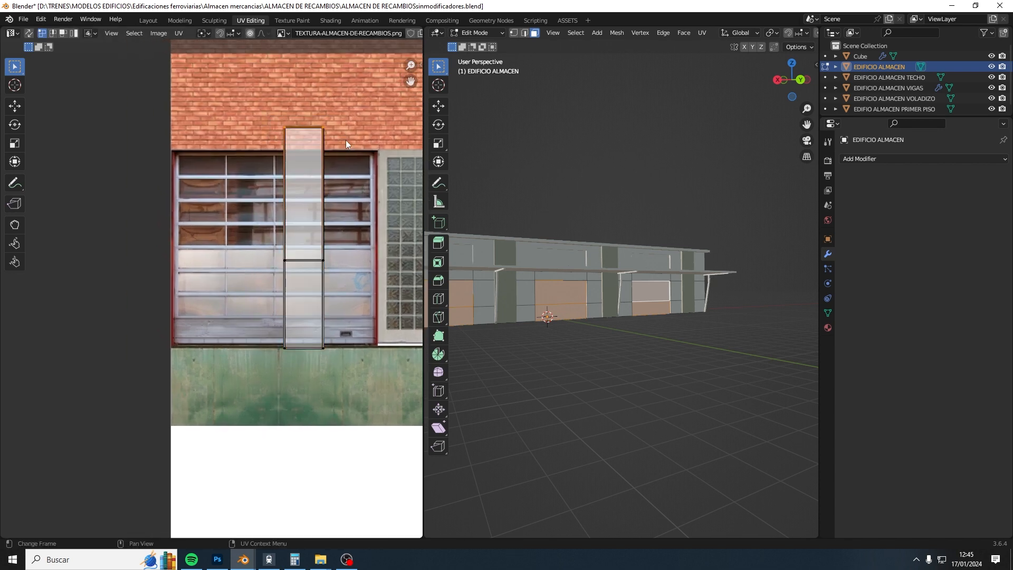
key(g)
key(y)
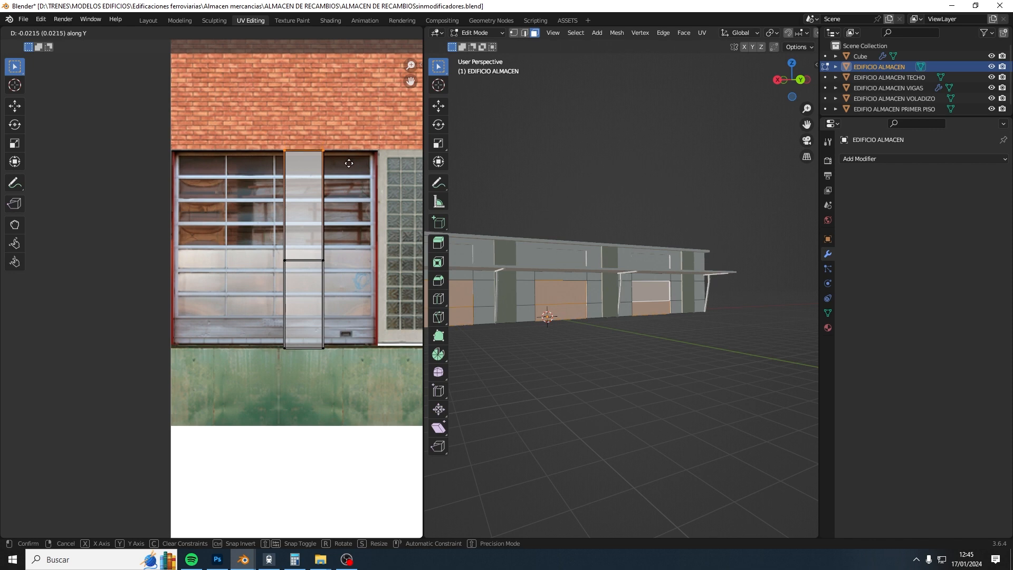
click(349, 163)
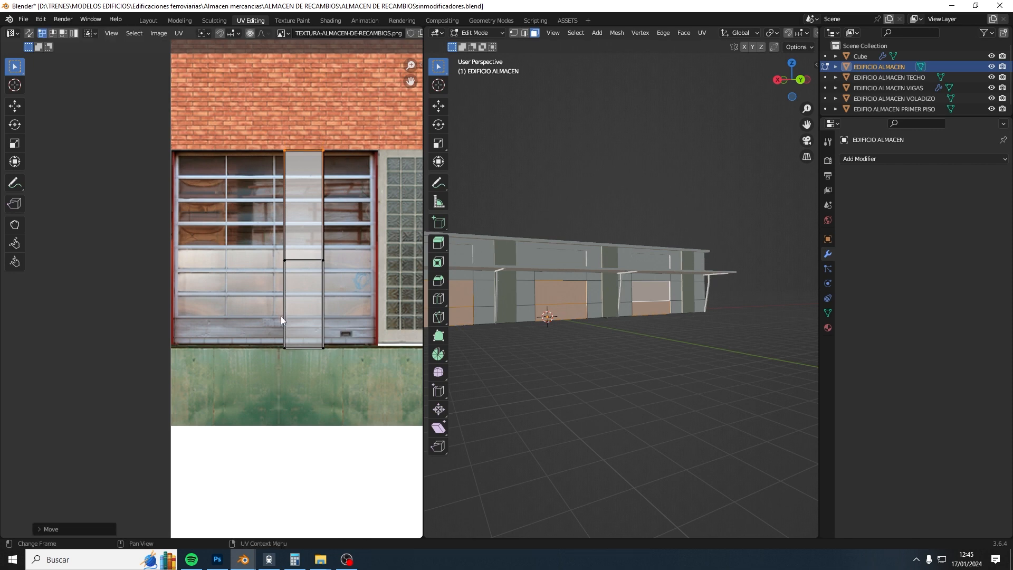
Step: Select the left-edge vertices of the UV stack and move them horizontally to the left edge of the roller-door image
key(b)
drag(340, 359, 340, 358)
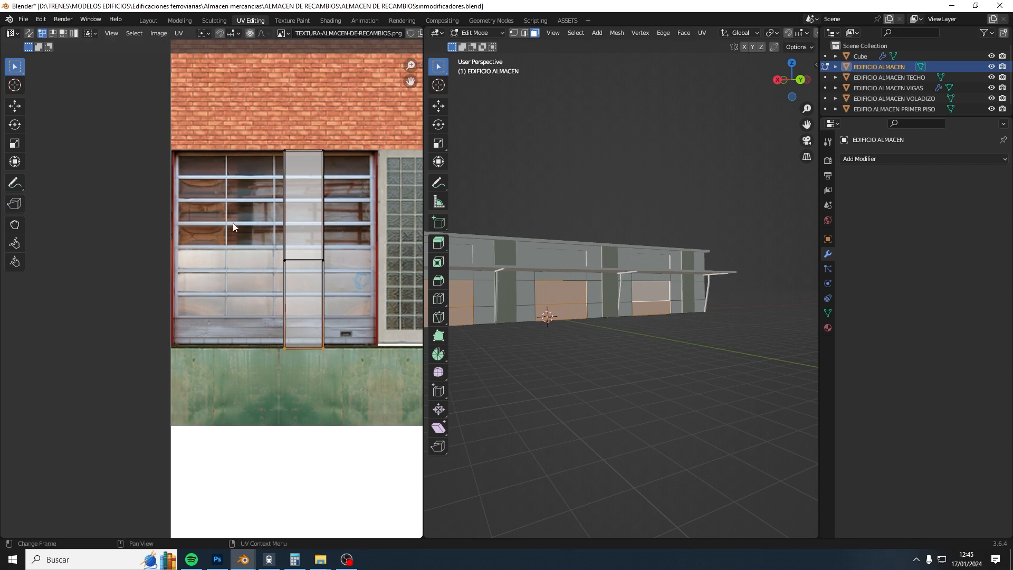
key(b)
drag(227, 159, 262, 182)
key(b)
drag(262, 134, 304, 357)
key(g)
key(x)
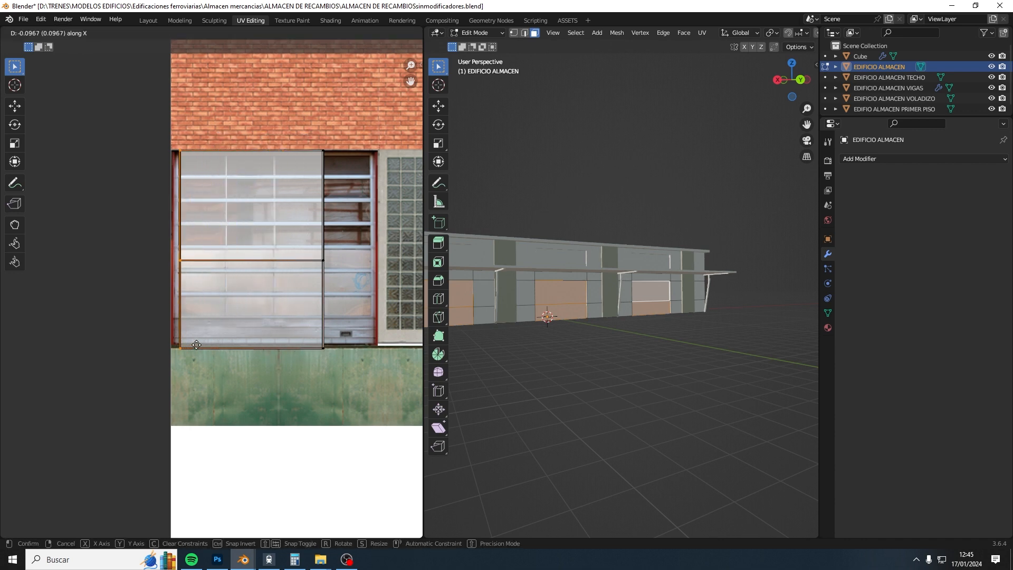
click(191, 343)
Step: Select the right-edge vertices of the roller-door UV stack and move them horizontally to the right edge of the roller-door image
key(b)
drag(306, 135, 340, 371)
key(g)
key(x)
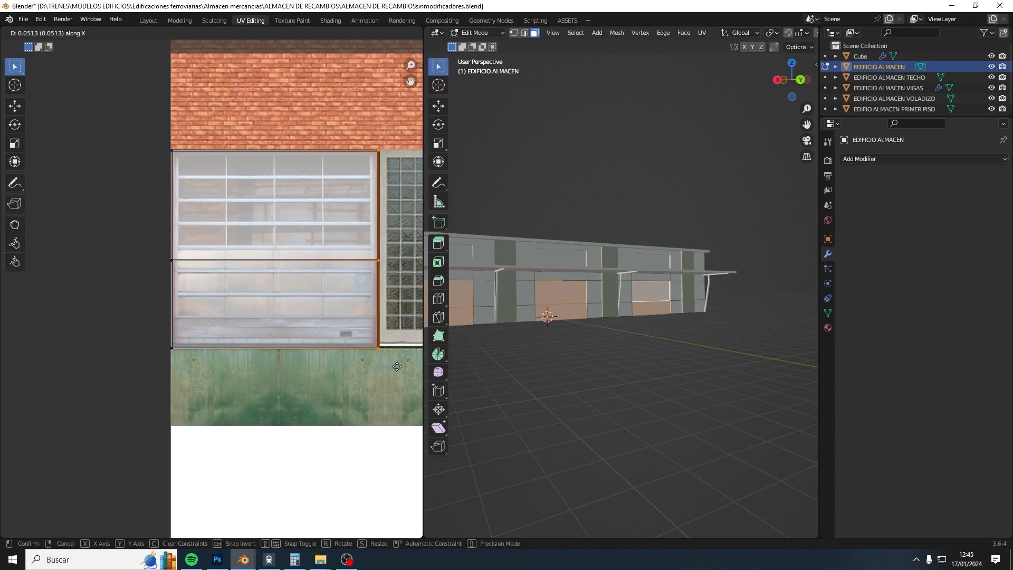
click(398, 367)
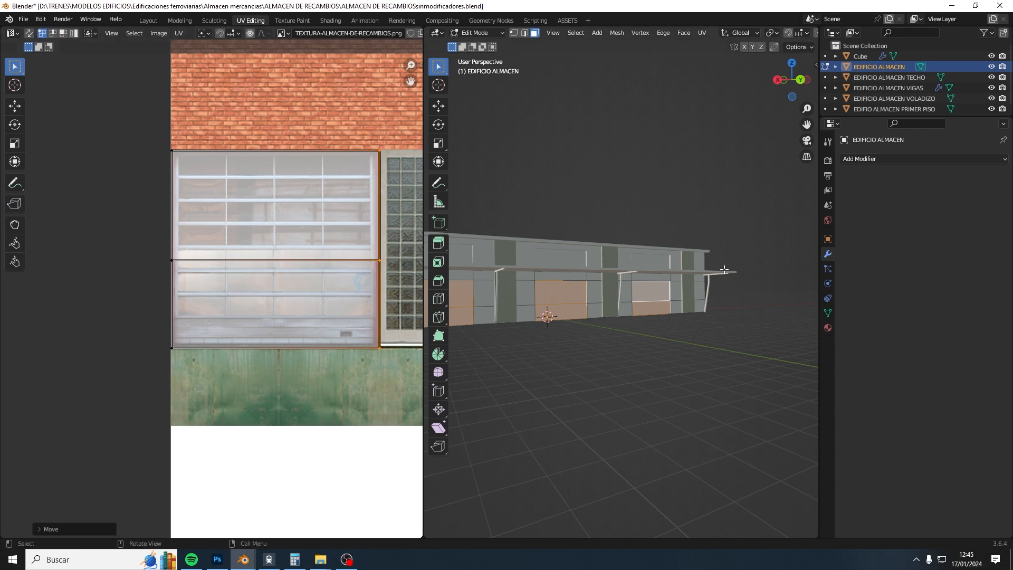
Step: Give EDIFICIO ALMACEN the existing textured material named Material and assign it to the selected roller-door faces
click(828, 327)
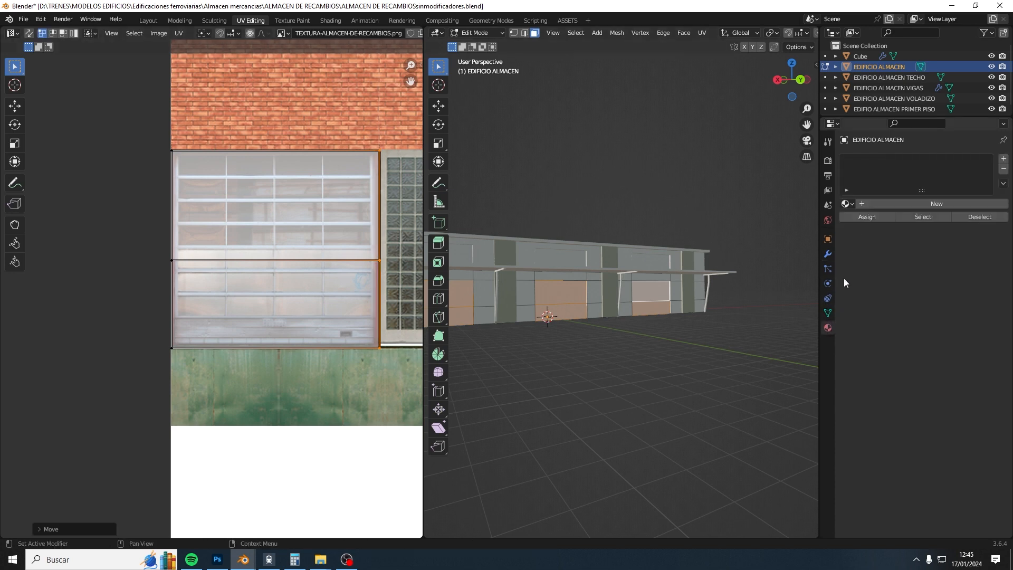
click(852, 205)
click(858, 226)
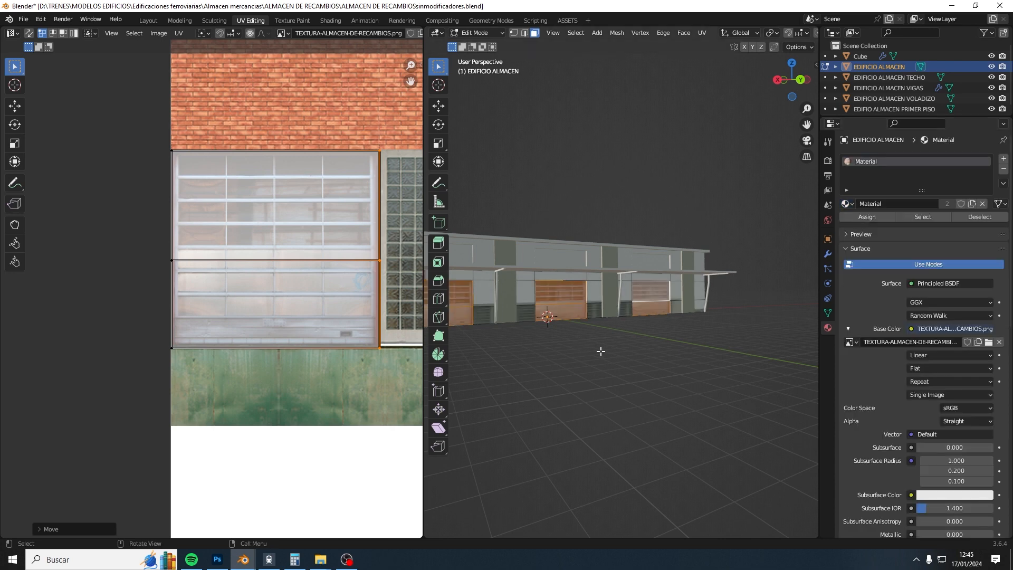
click(891, 218)
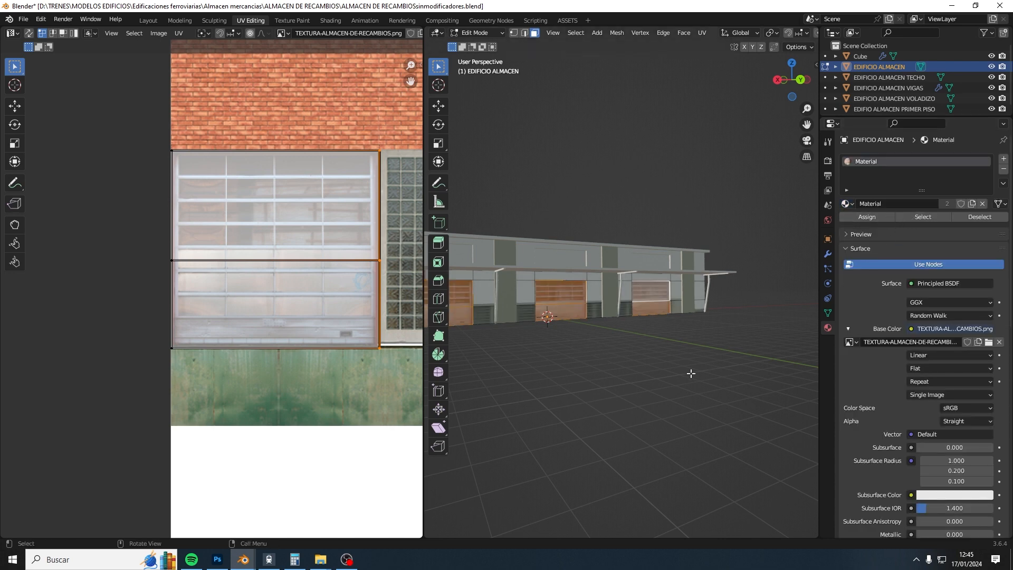
Step: Select the upper and lower faces of one roller door and nudge their right UV edge inward along X to the red frame
middle_drag(694, 369, 432, 385)
shift+middle_drag(640, 393, 811, 373)
scroll(685, 333, up, 5)
scroll(585, 327, up, 5)
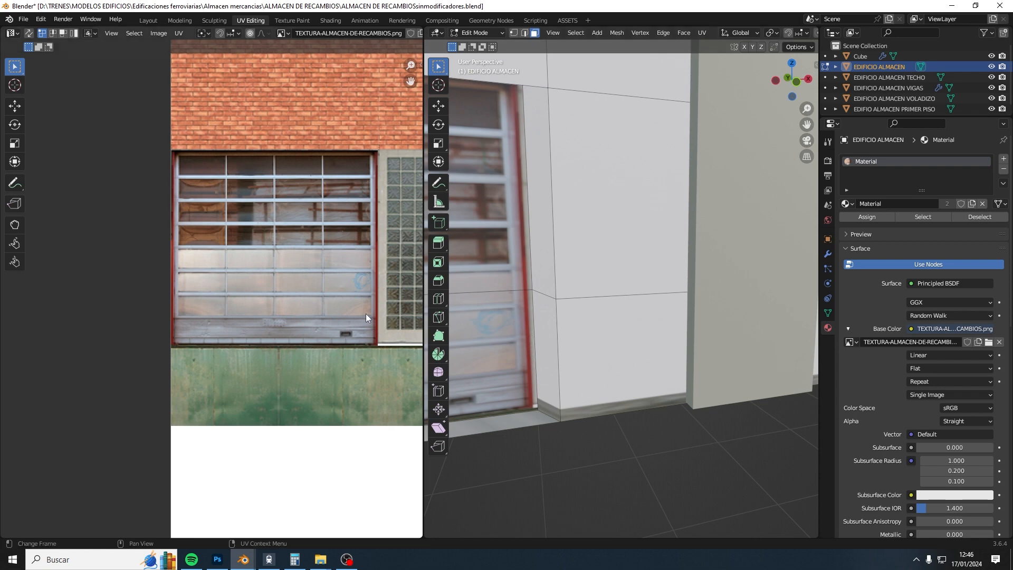
click(483, 259)
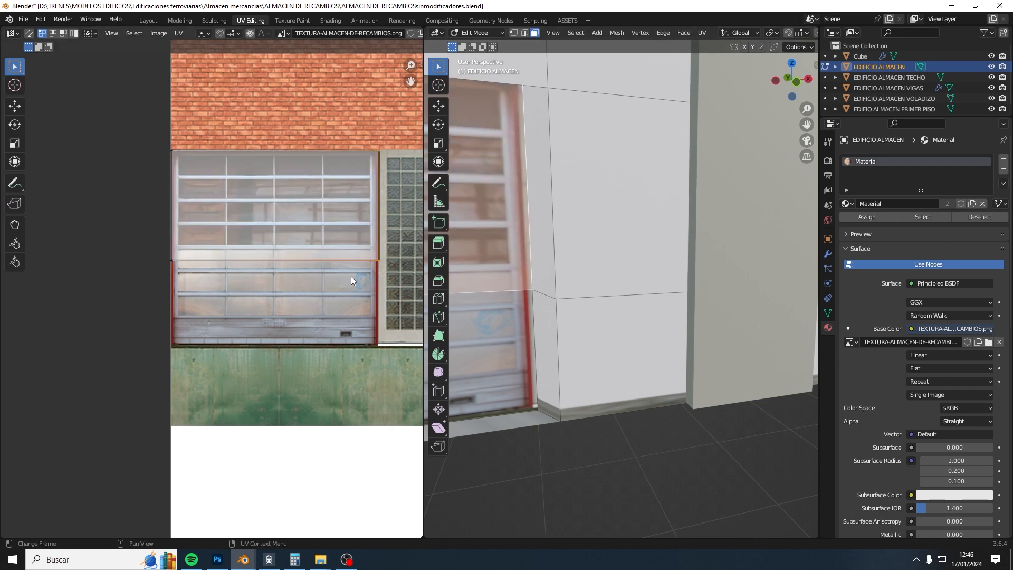
shift+click(514, 331)
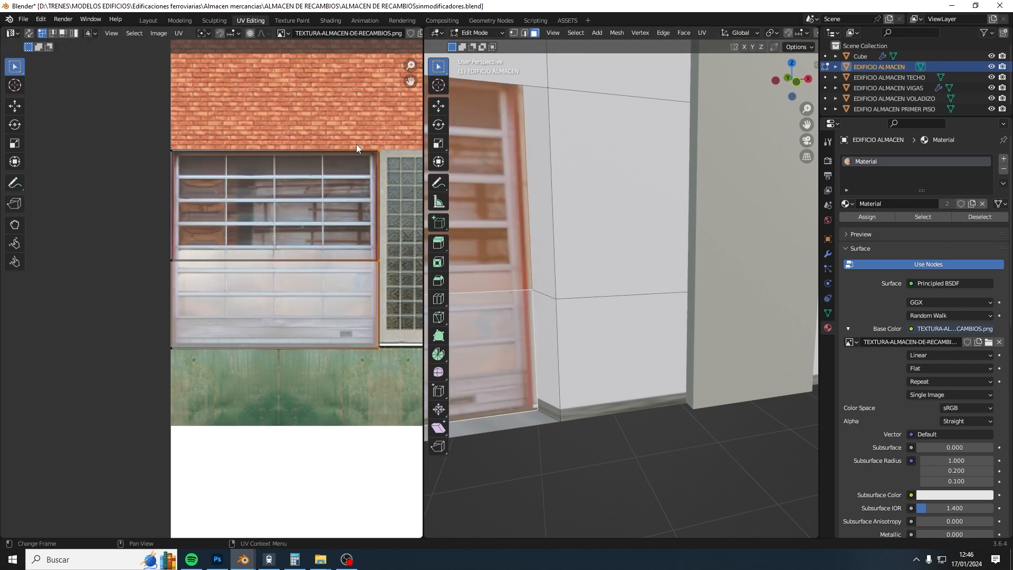
scroll(397, 303, up, 2)
middle_drag(392, 303, 219, 294)
key(g)
key(x)
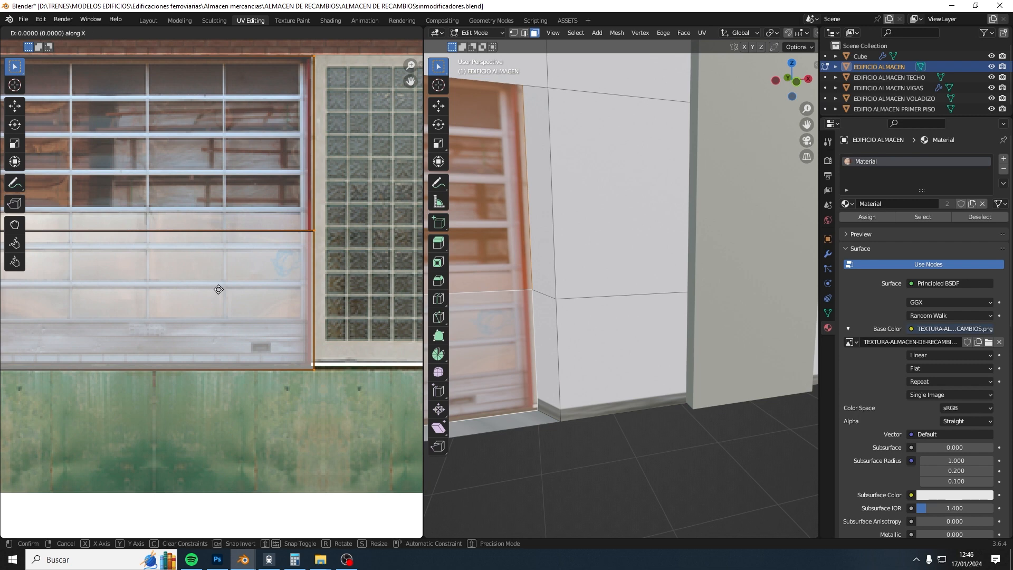
click(214, 289)
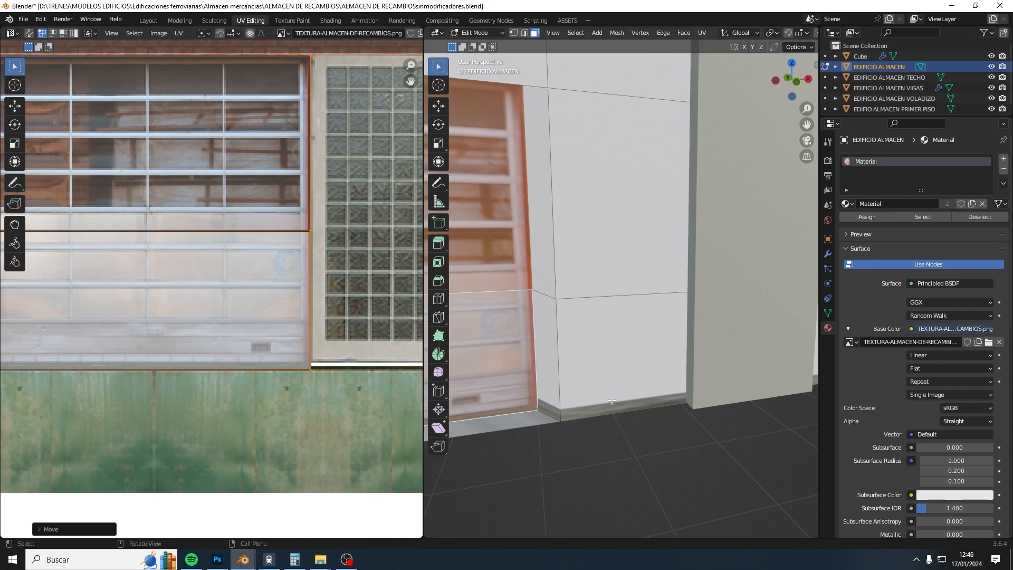
Step: Reselect both faces of that roller door and align their left UV edge horizontally with the left edge of the door image
scroll(515, 416, down, 5)
middle_drag(515, 416, 701, 391)
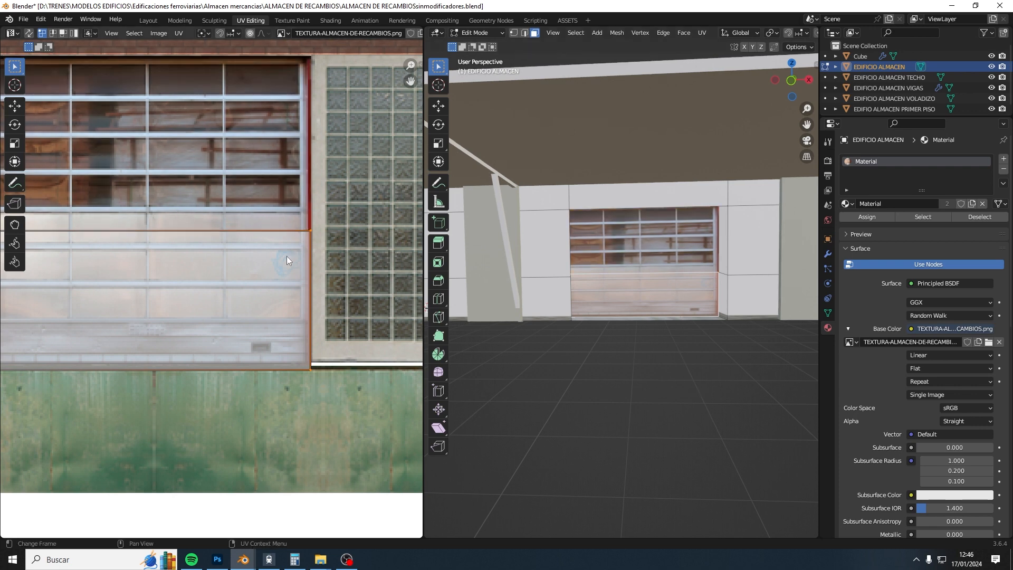
middle_drag(282, 261, 47, 281)
scroll(206, 174, down, 2)
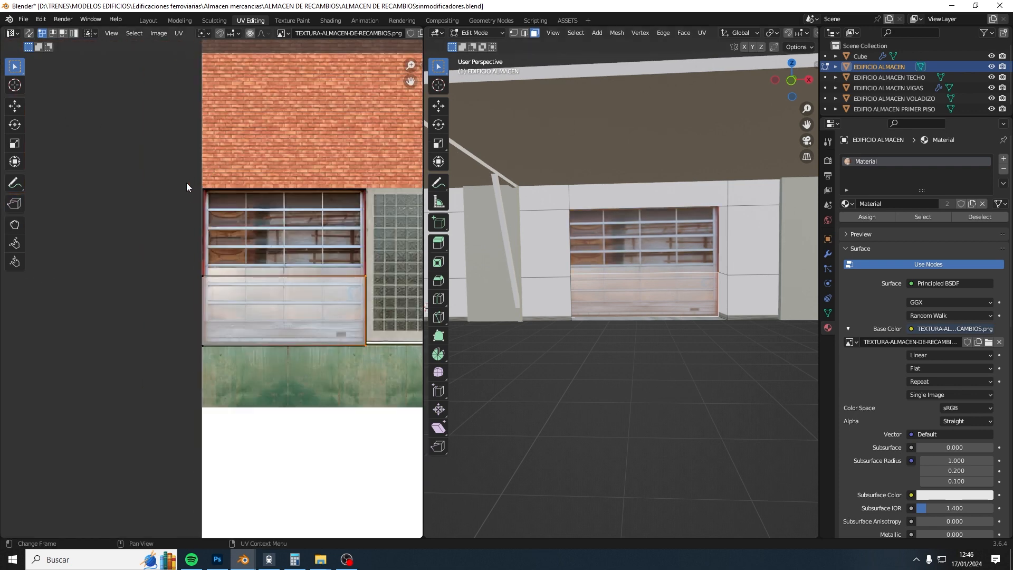
scroll(188, 195, up, 3)
shift+click(657, 243)
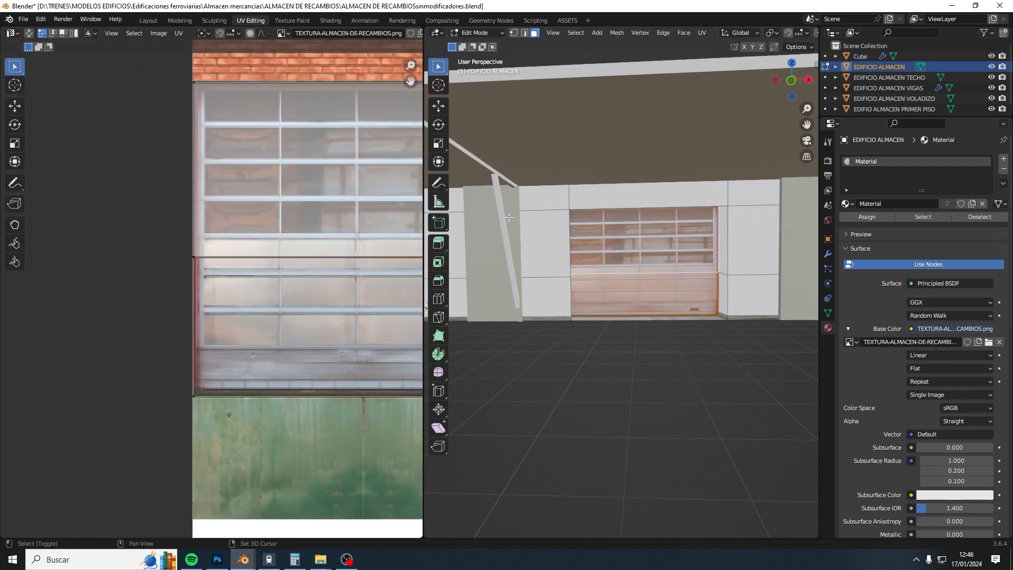
drag(157, 80, 225, 435)
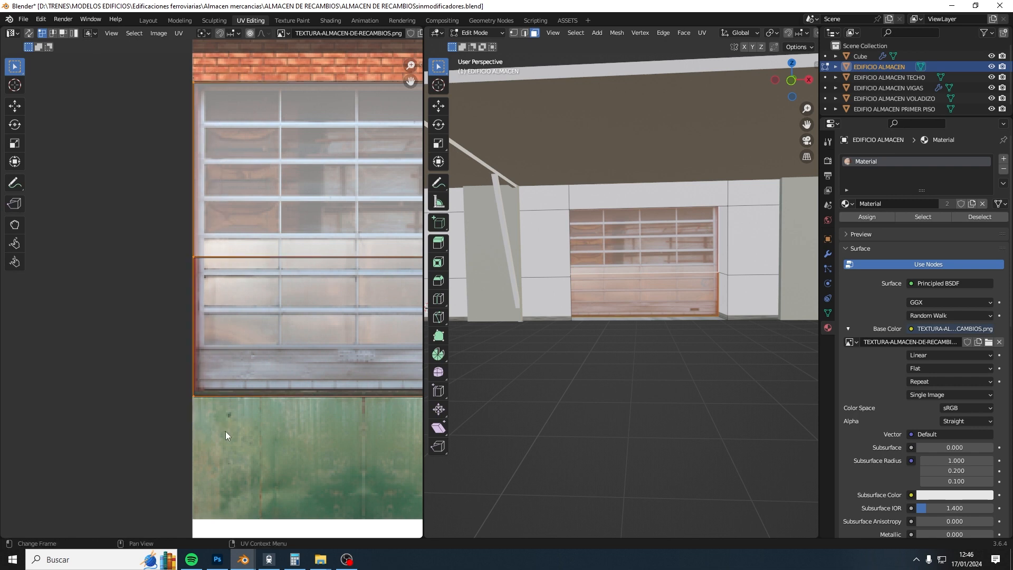
key(g)
key(x)
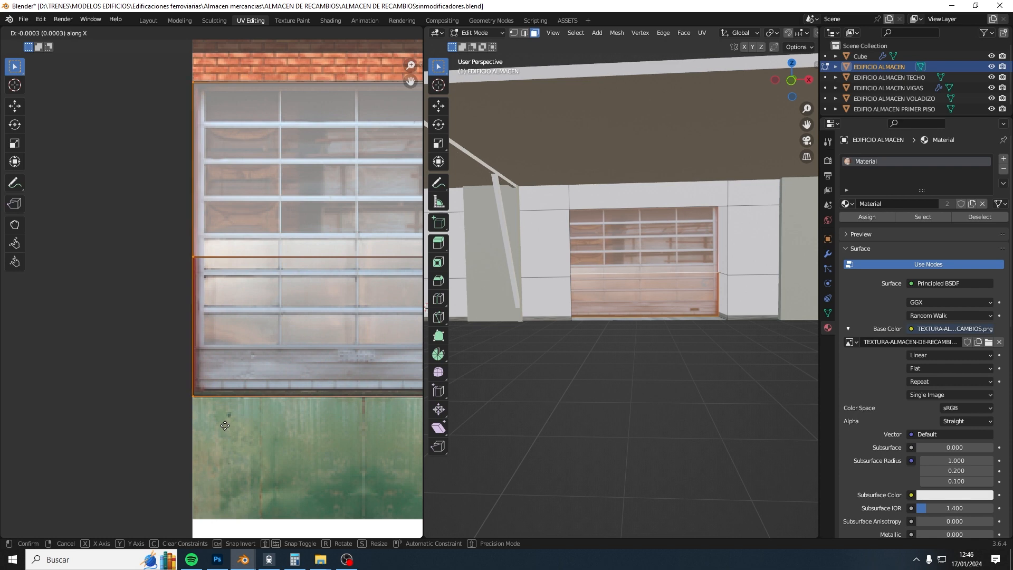
click(227, 428)
Step: Move the selected roller-door faces along the Y axis in the model, undoing the unconstrained move made first
middle_drag(515, 420, 573, 431)
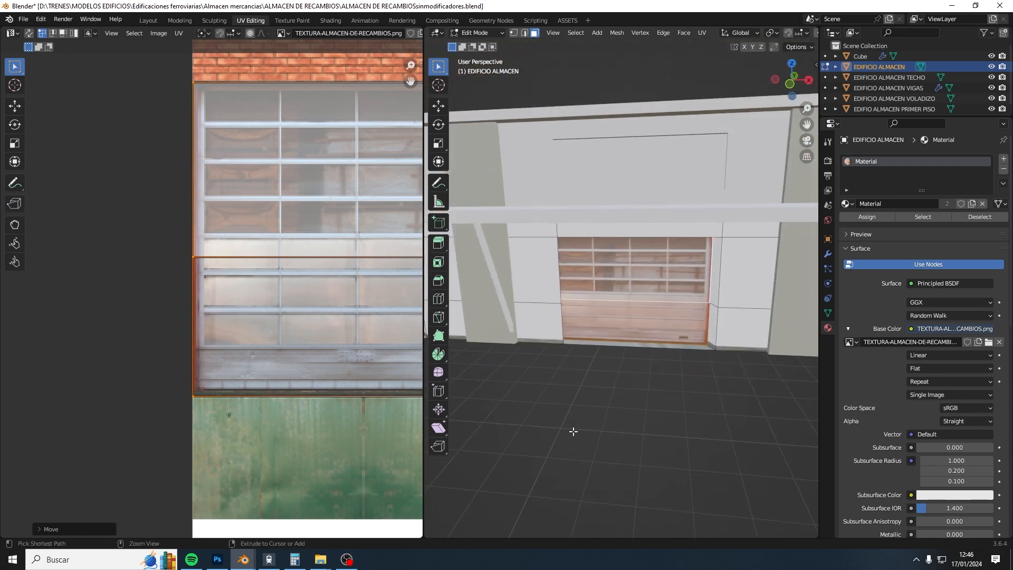
click(573, 431)
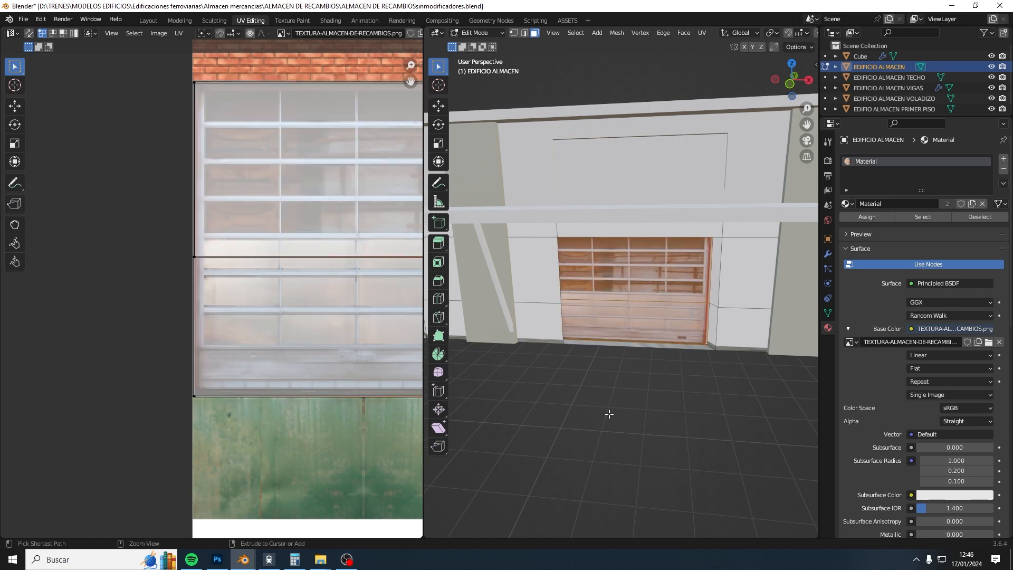
middle_drag(609, 414, 508, 404)
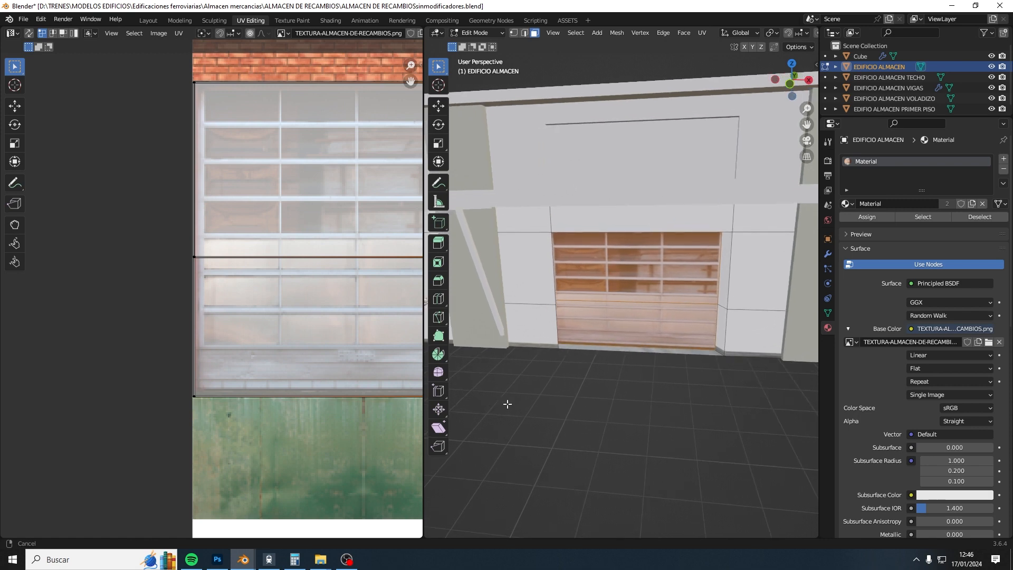
key(g)
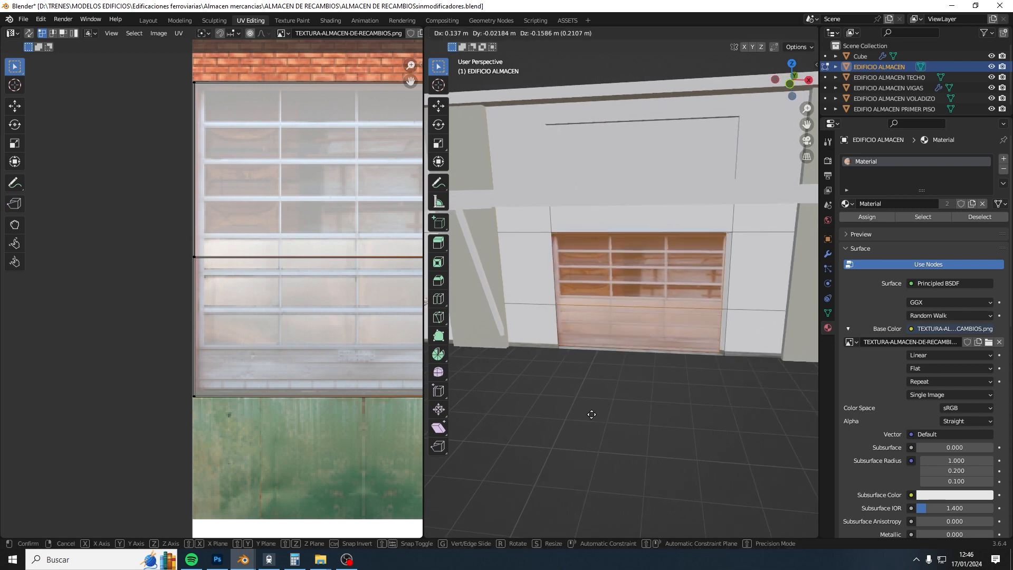
click(600, 467)
key(ctrl+z)
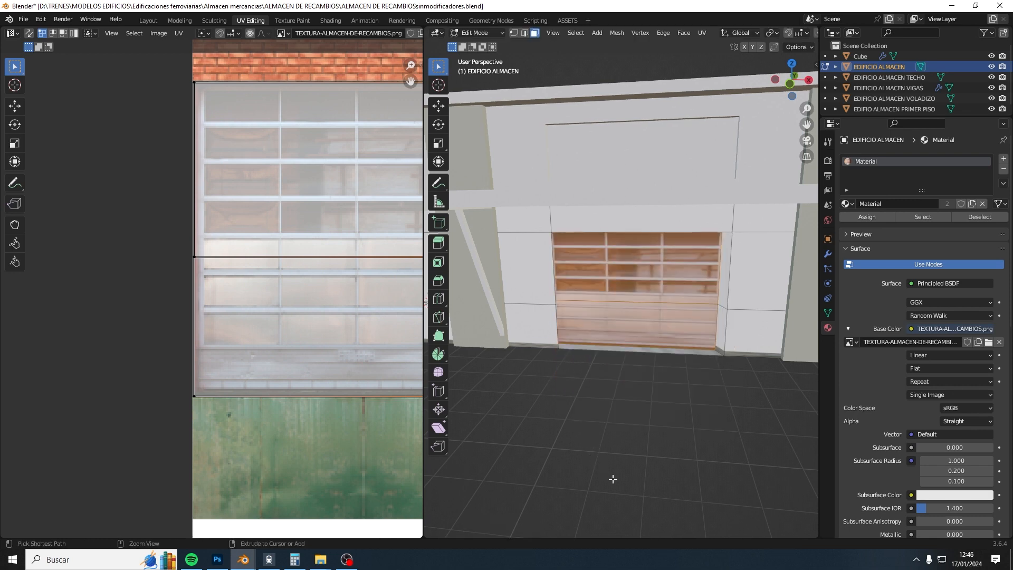
key(g)
key(y)
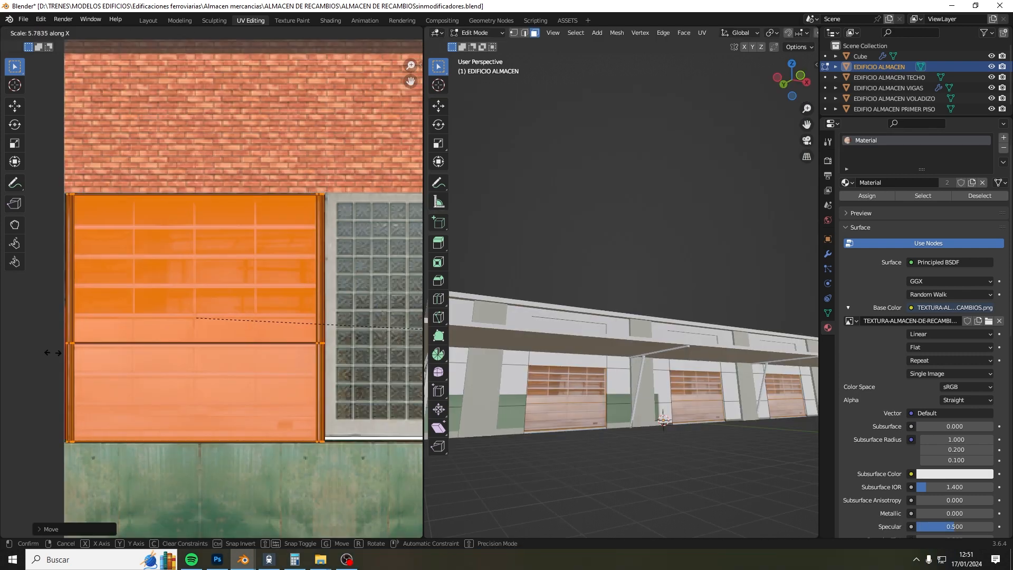
Step: Scale the roller-door UVs along X to span the width of the door image, and clear the face selection
click(391, 489)
click(622, 507)
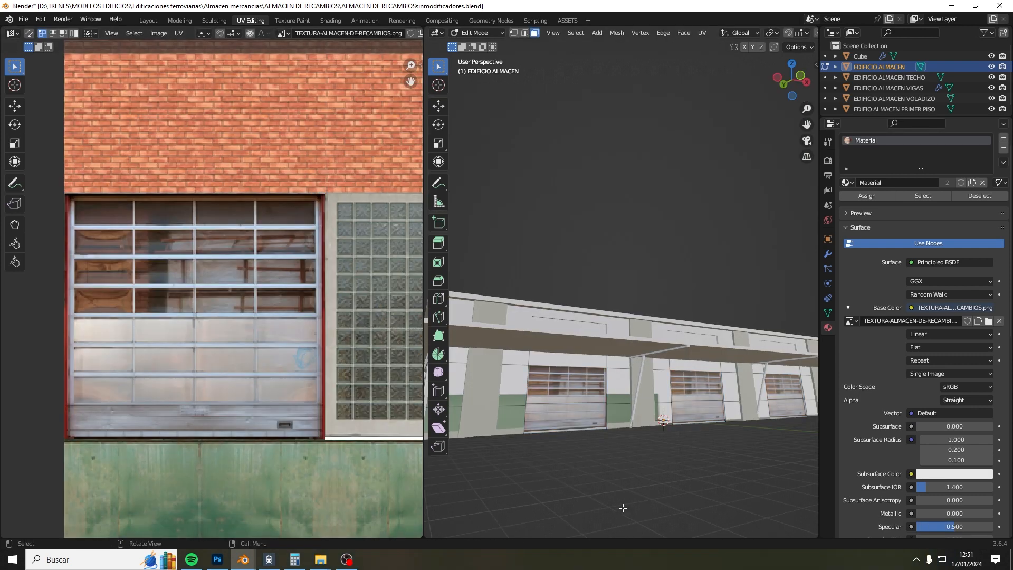
Step: Select both faces of the nearest roller door and move their right and left UV edges outward to the door image's outer frame edges
click(575, 420)
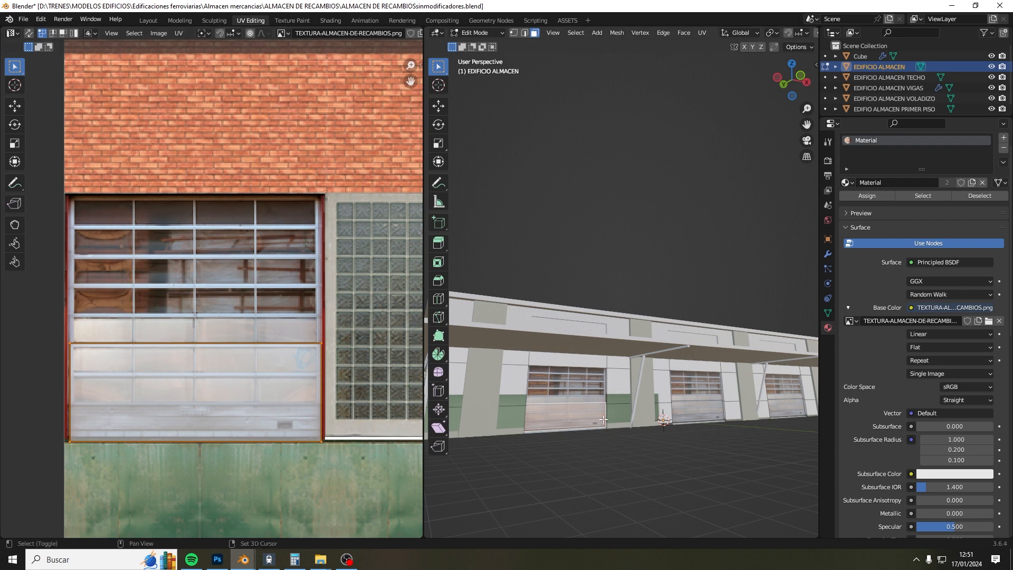
shift+click(576, 382)
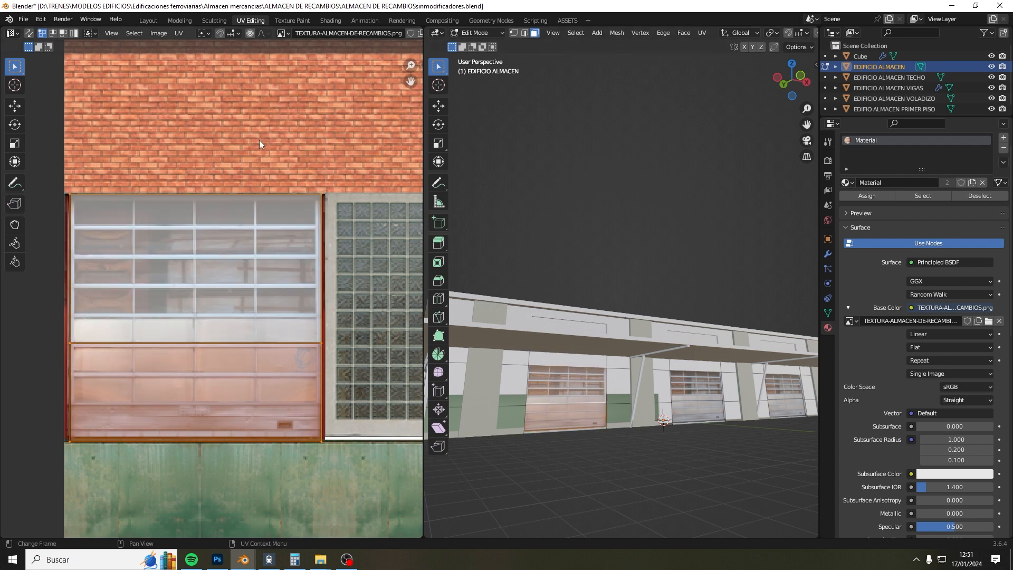
key(g)
key(x)
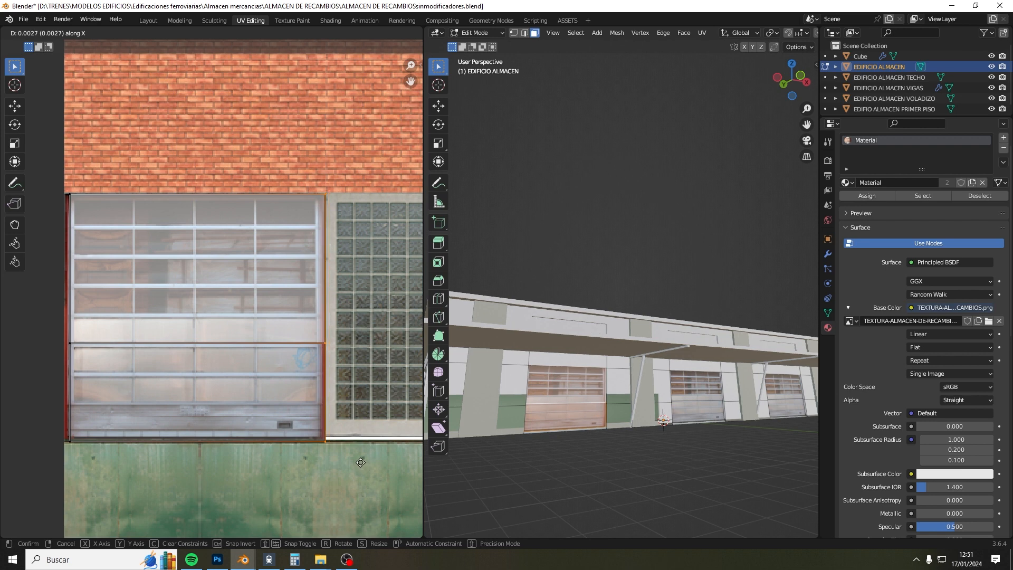
click(360, 458)
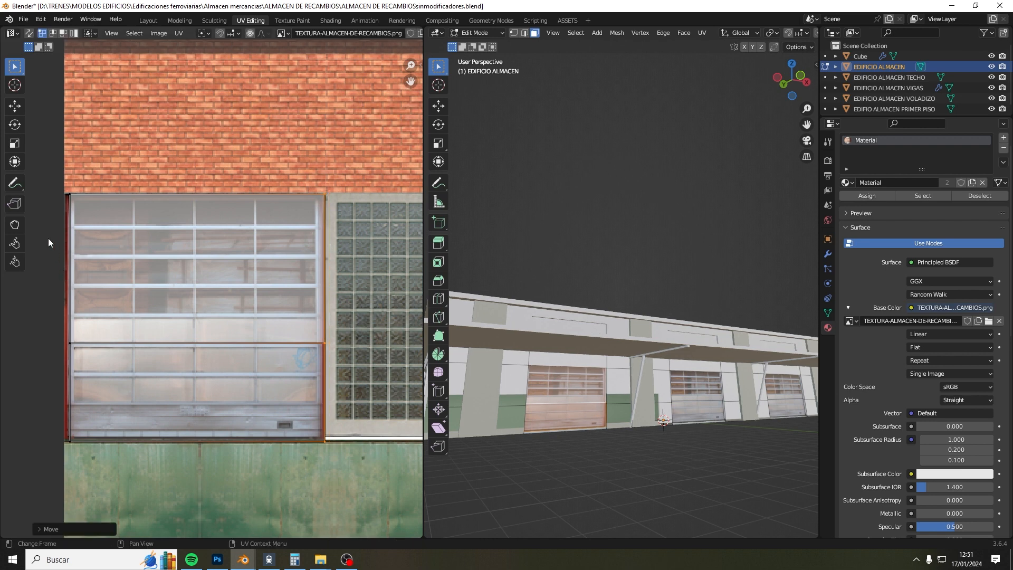
click(125, 453)
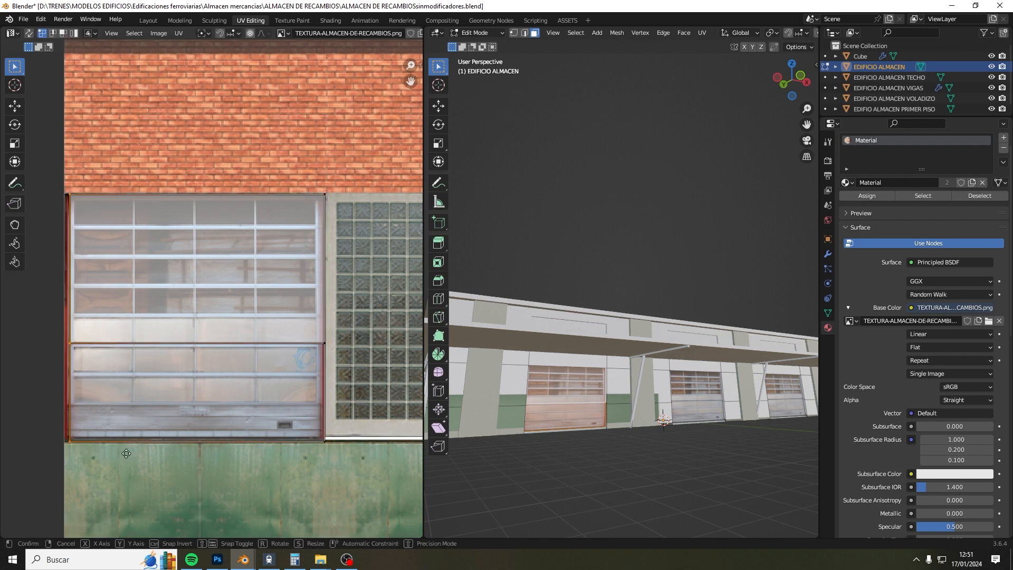
key(g)
key(x)
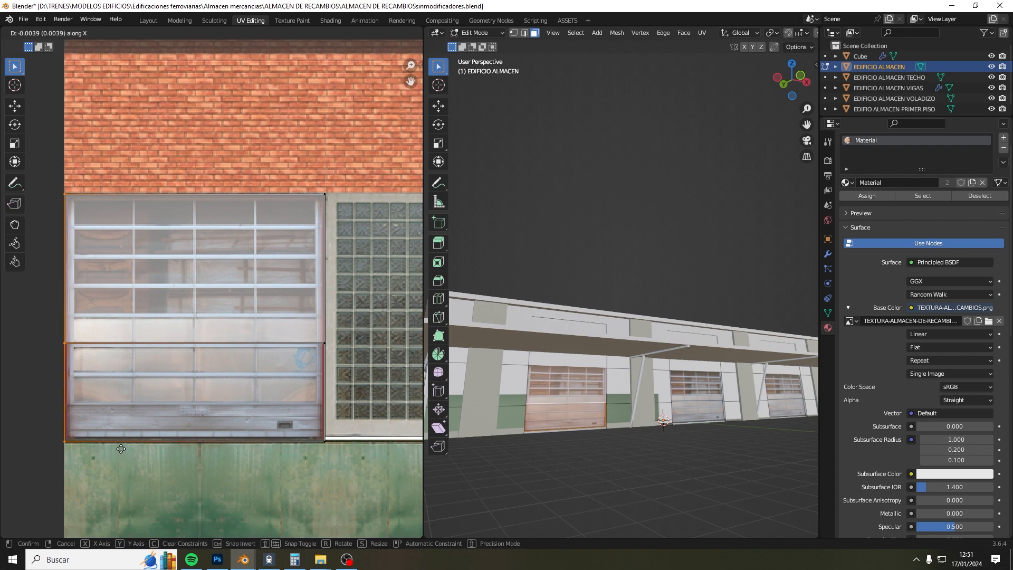
click(123, 453)
Step: Select both faces of the middle roller door and move their right UV edge along X to the right side of the red frame
click(594, 475)
middle_drag(643, 448, 656, 397)
click(663, 345)
shift+click(663, 345)
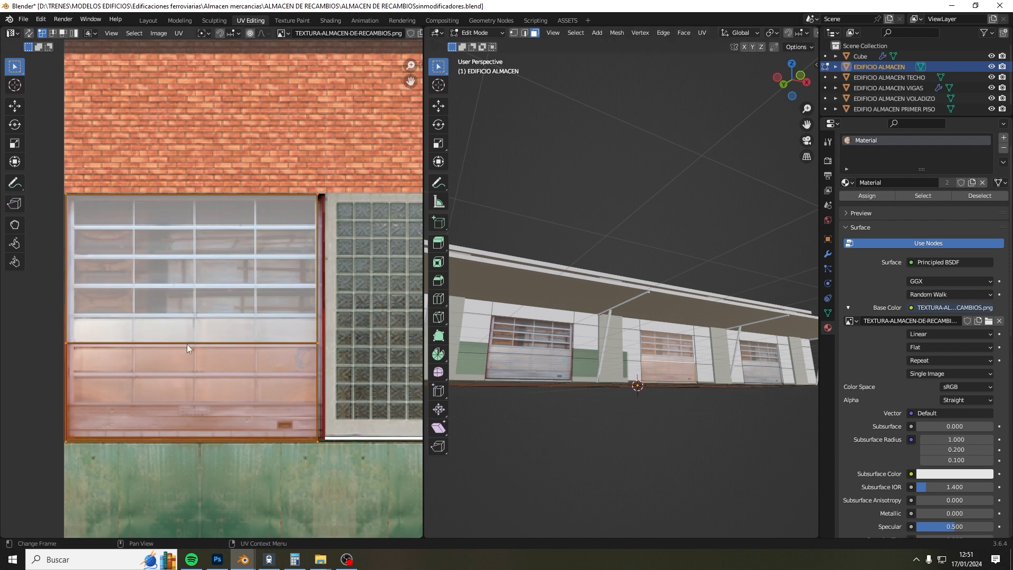
drag(315, 176, 349, 351)
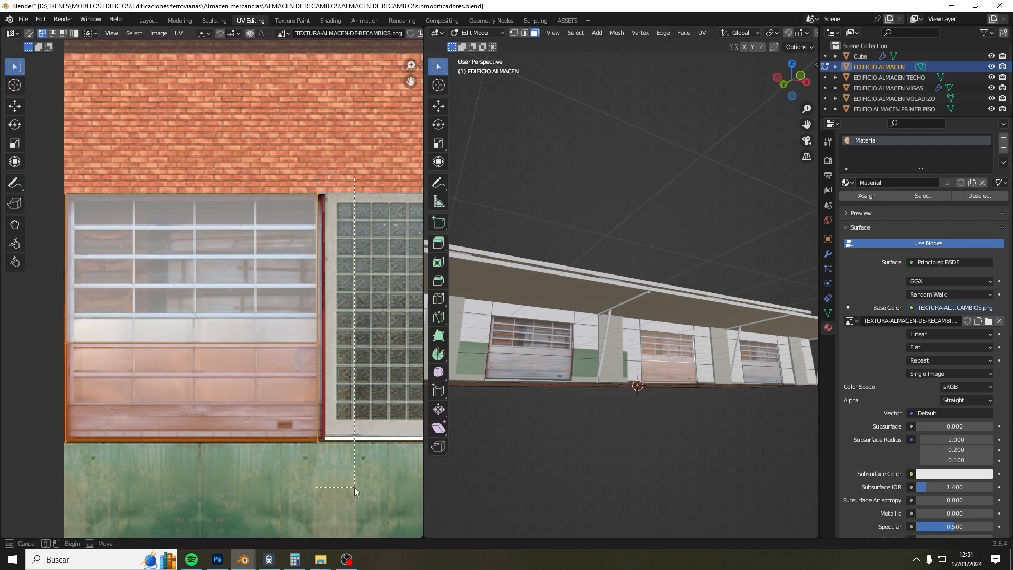
drag(353, 486, 353, 487)
key(g)
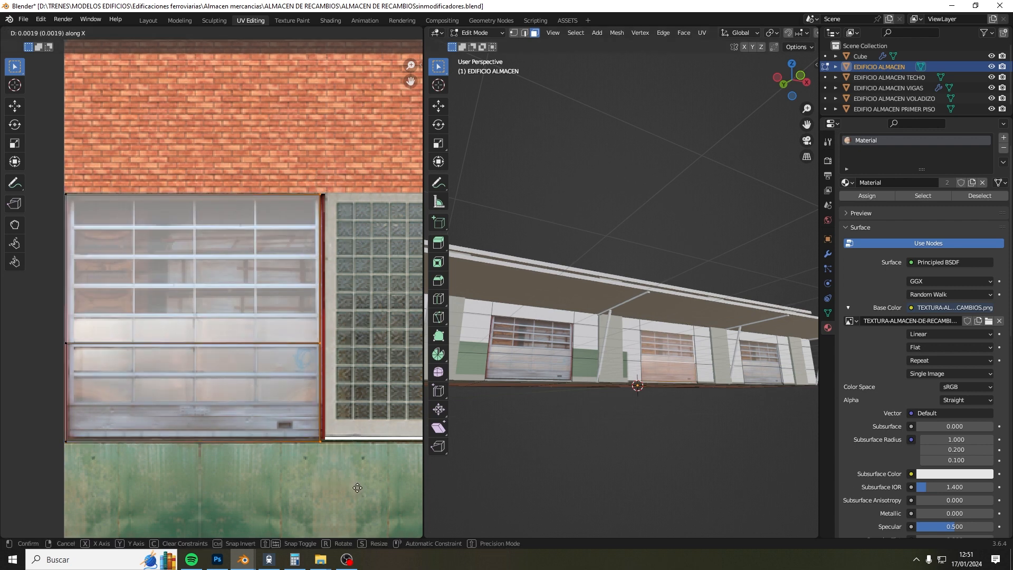
click(360, 487)
shift+middle_drag(199, 386, 227, 385)
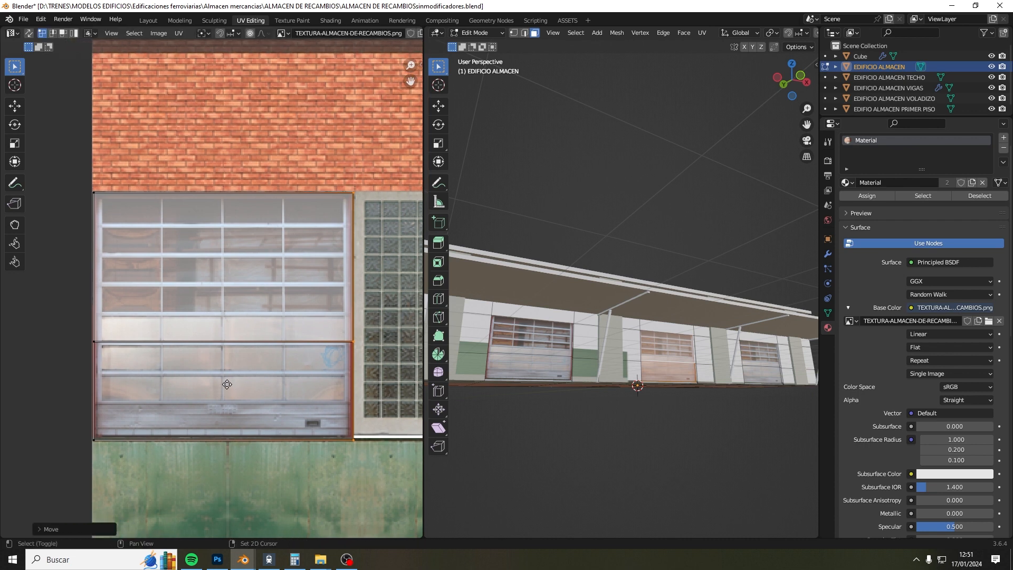
Step: Select both faces of the end roller door and move their right UV edge along X to the right side of the red frame
click(674, 503)
middle_drag(674, 503, 615, 463)
click(632, 360)
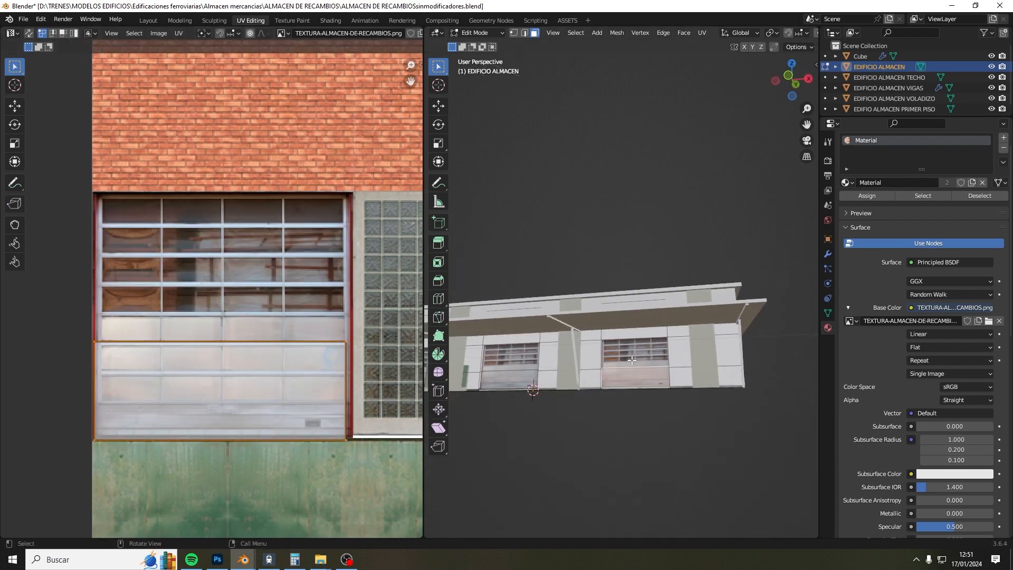
shift+click(649, 353)
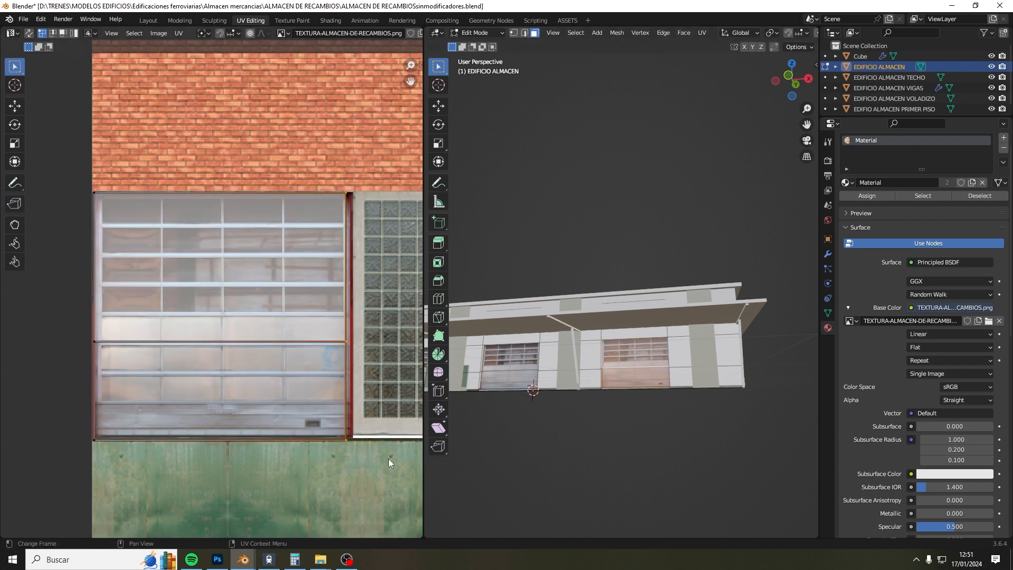
key(g)
key(x)
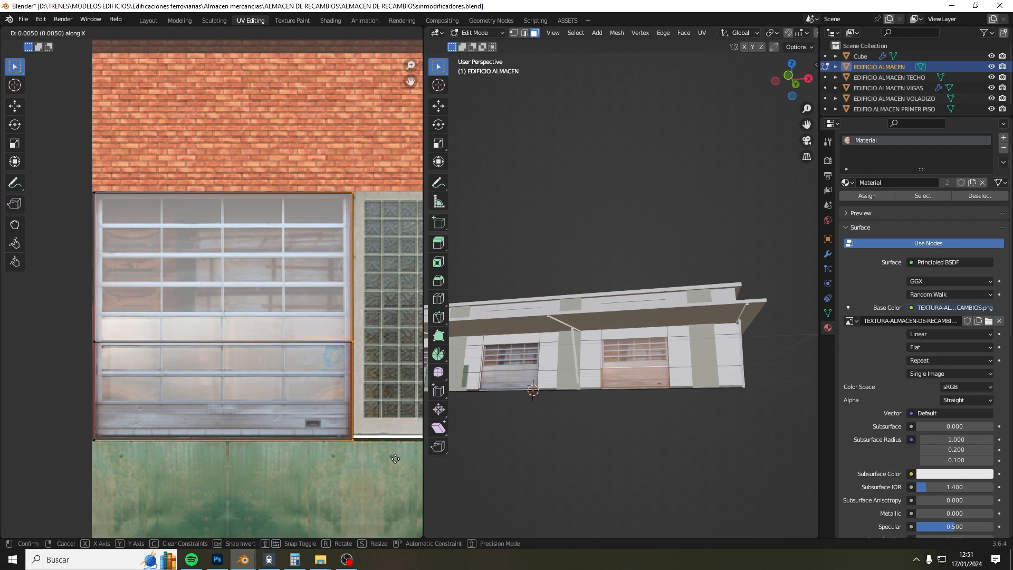
click(395, 457)
Step: On the building's opposite side, select both faces of the nearest roller door and move their left UV edge along X to the frame's outer left side
click(646, 454)
middle_drag(646, 454, 485, 451)
scroll(586, 392, up, 3)
middle_drag(583, 429, 637, 289)
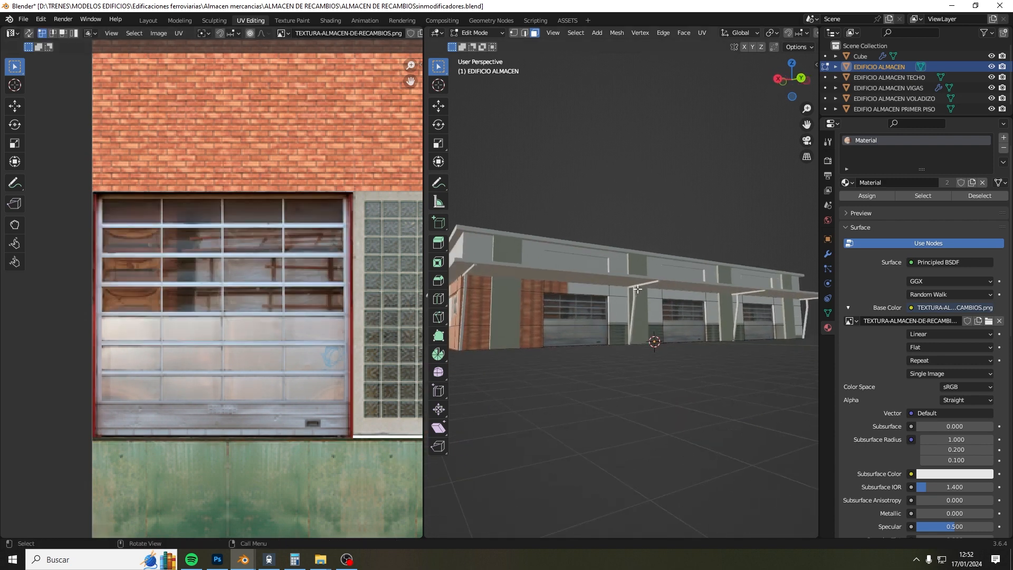
click(580, 344)
shift+click(583, 319)
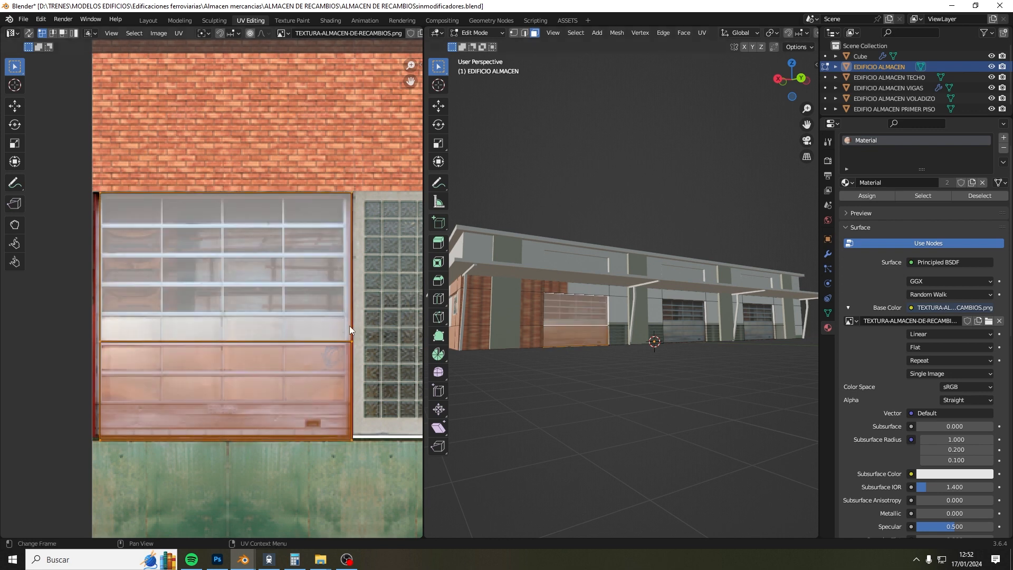
drag(81, 178, 138, 506)
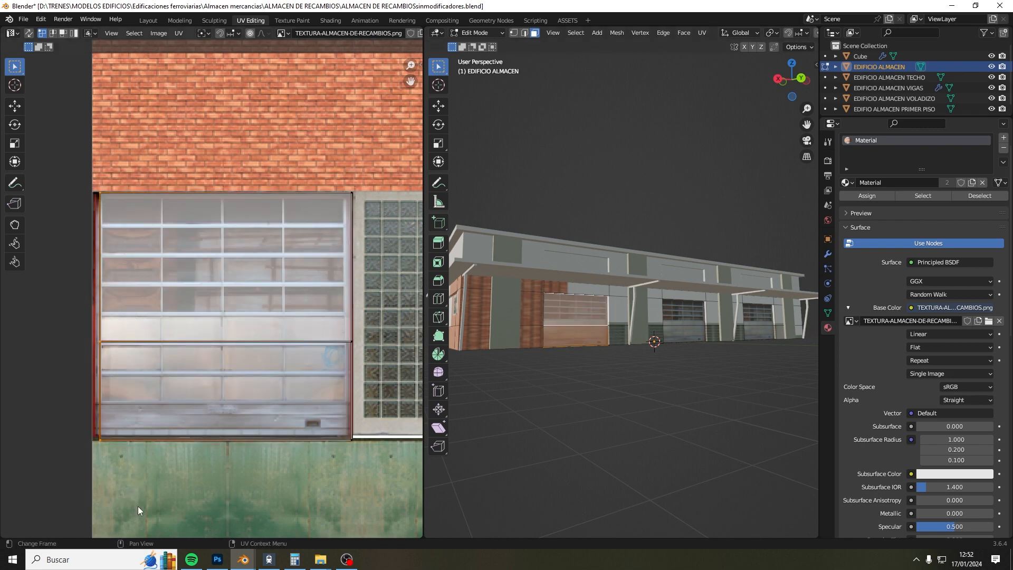
key(g)
key(x)
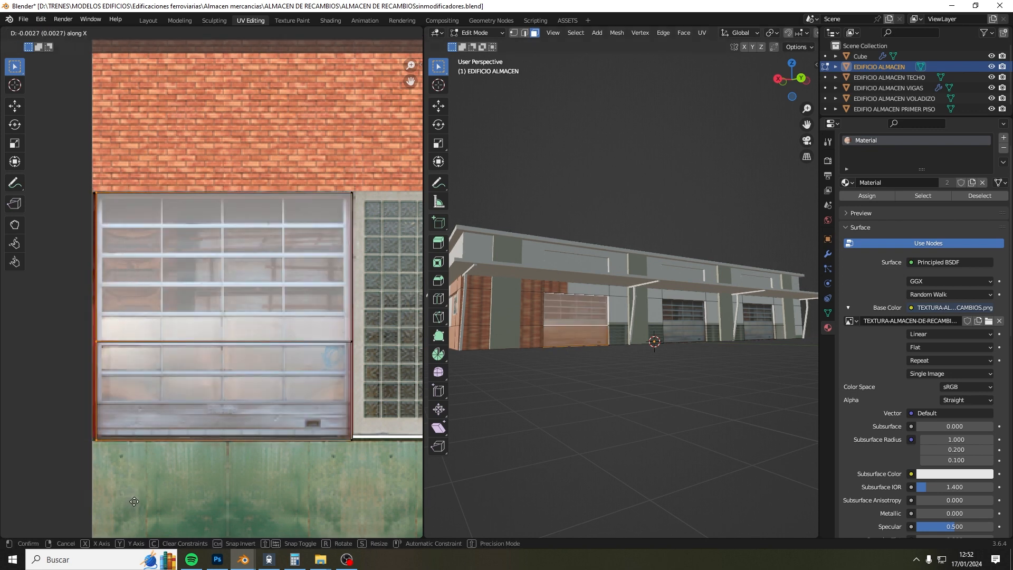
click(131, 502)
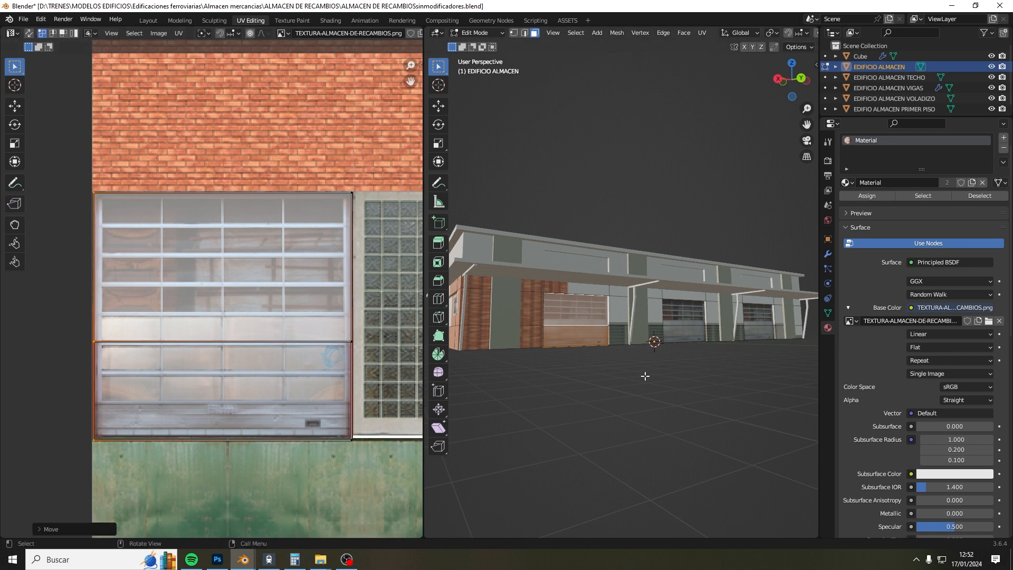
Step: Select both faces of the middle roller door on this side and move their left UV edge along X to the frame's outer left side
click(678, 331)
shift+click(679, 316)
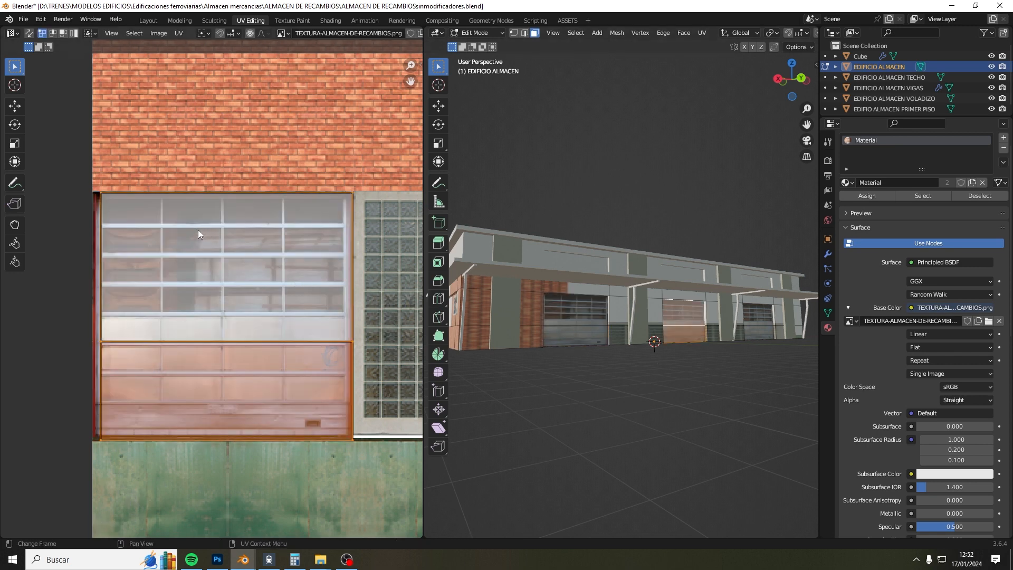
drag(87, 176, 169, 484)
key(g)
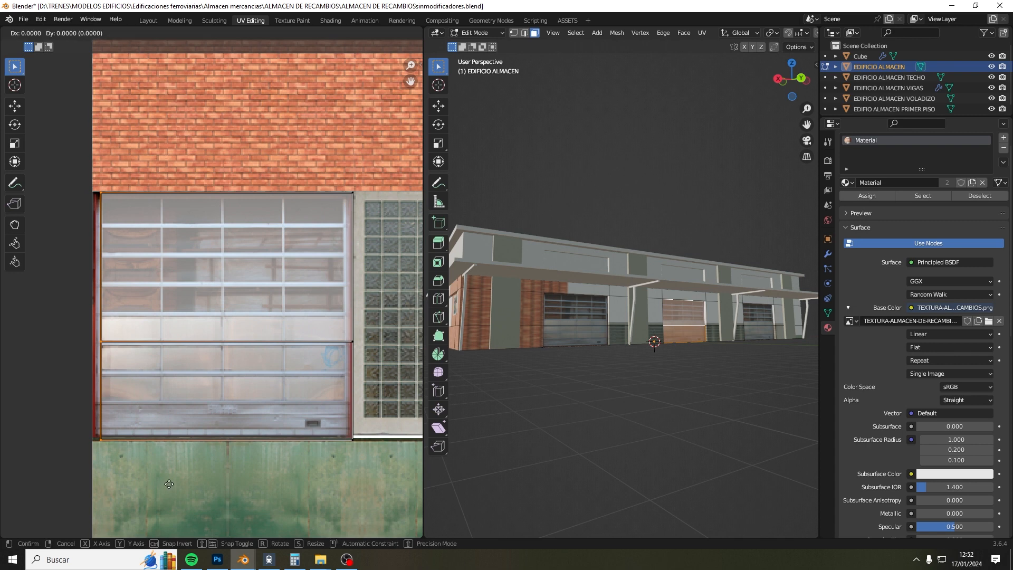
key(x)
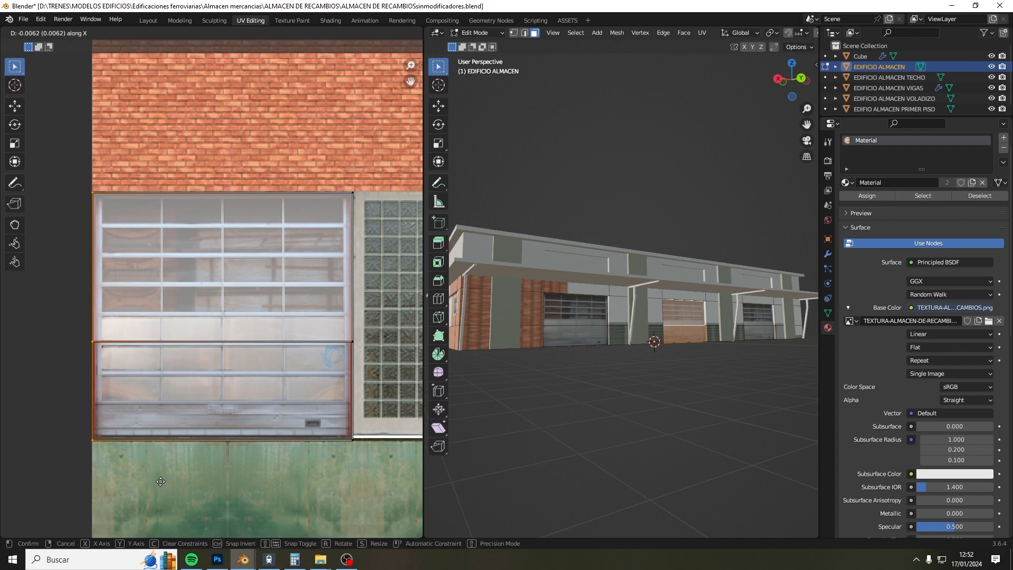
click(161, 482)
Step: Select both faces of the farthest roller door, move their left UV edge along X to the frame's outer left side, and clear the face selection
shift+middle_drag(635, 446, 507, 454)
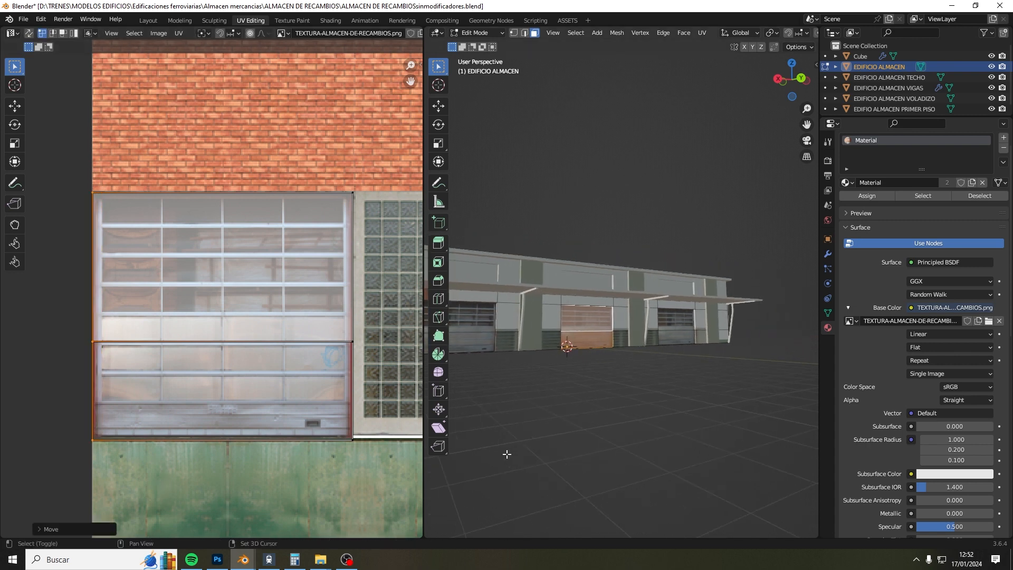
click(682, 318)
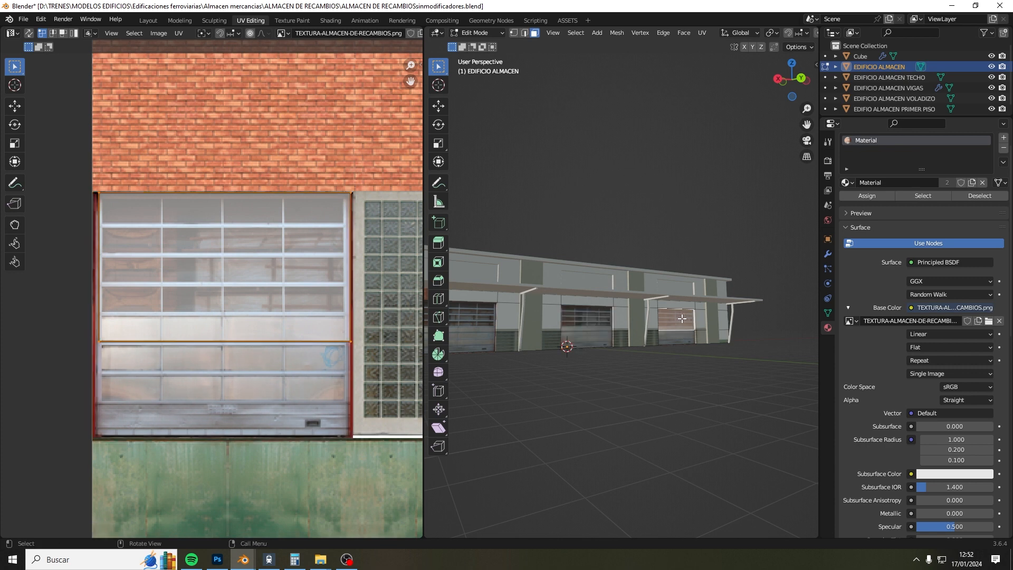
shift+click(677, 341)
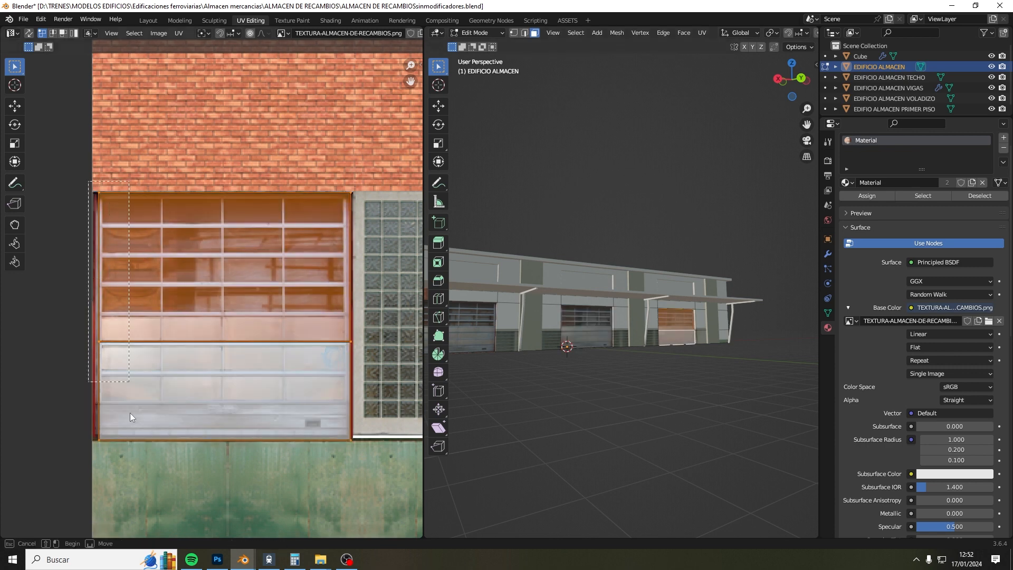
key(g)
key(x)
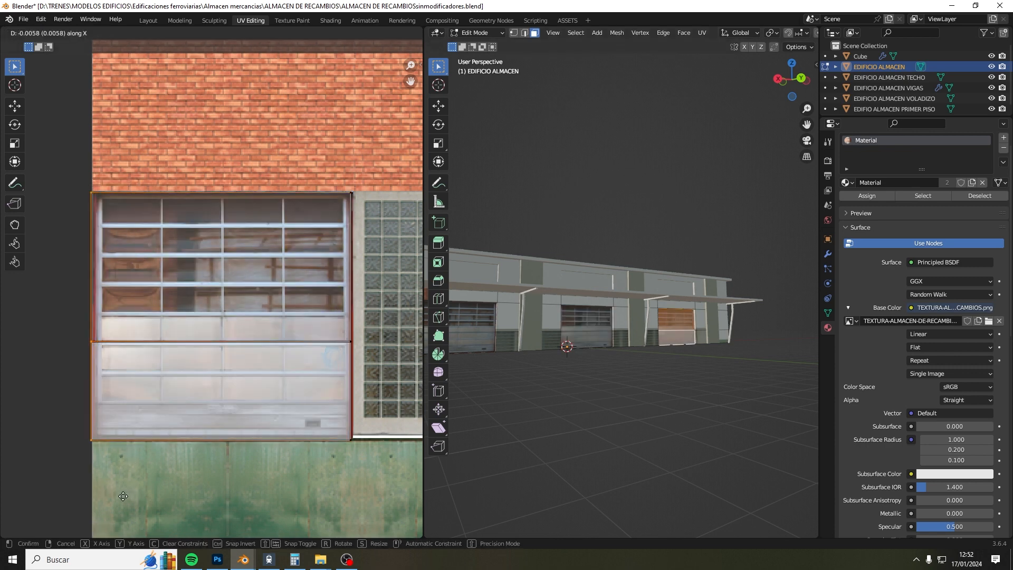
click(126, 496)
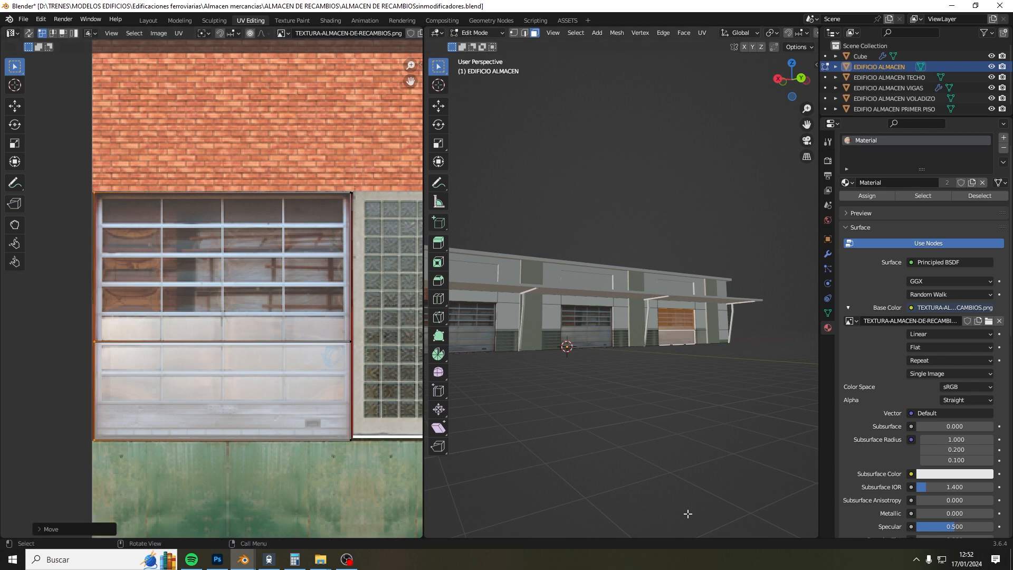
click(696, 469)
Step: Select the large window on the building's end wall and move its lower UV island up along Y onto the upper island
scroll(696, 469, down, 2)
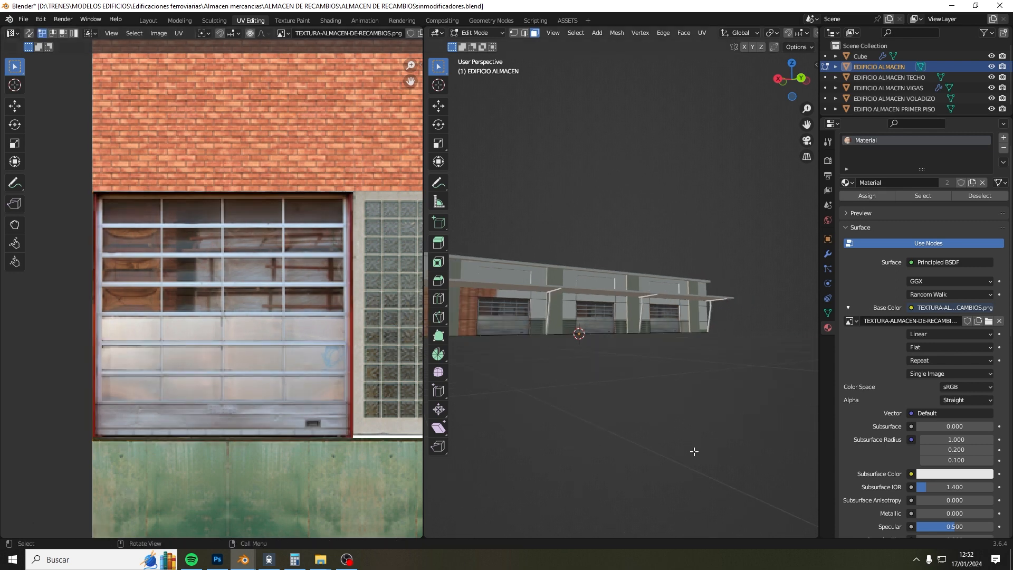
middle_drag(694, 452, 564, 356)
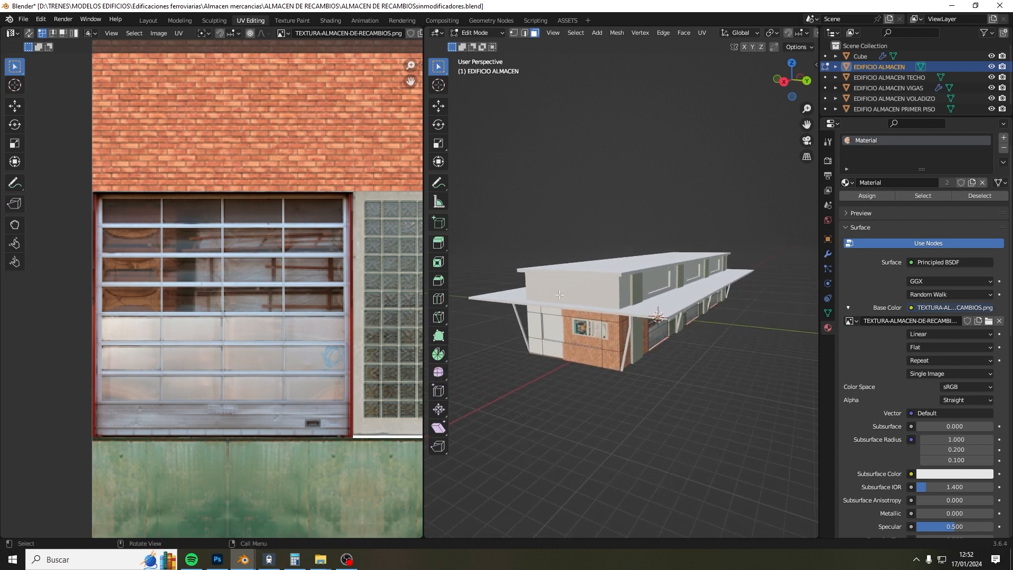
click(568, 323)
middle_drag(666, 329, 491, 332)
click(721, 394)
scroll(127, 258, down, 5)
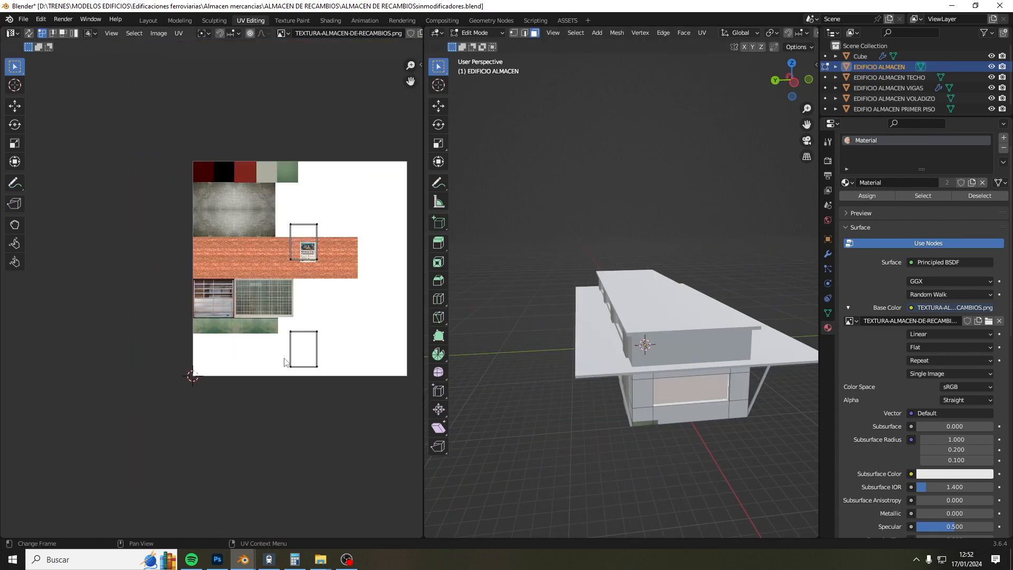
drag(285, 323, 353, 409)
scroll(328, 343, up, 2)
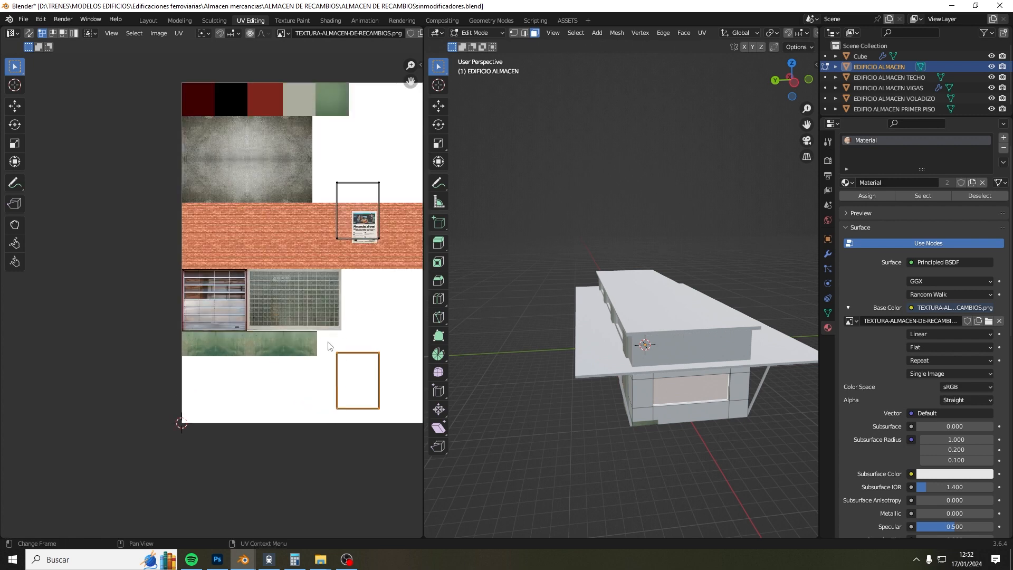
key(g)
key(y)
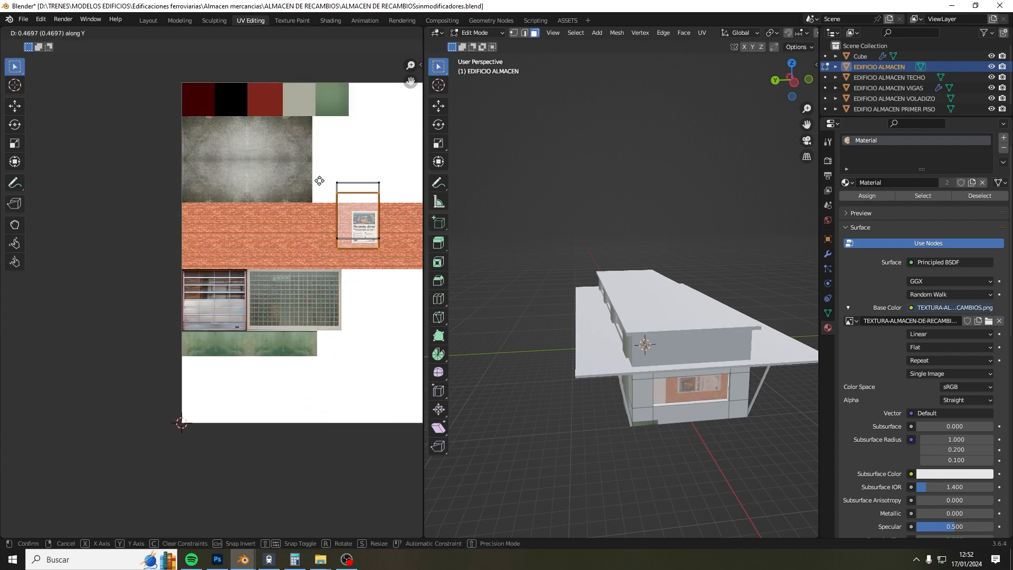
click(333, 181)
Step: Nudge the moved window UV island slightly along Y so it lines up exactly with the other island
scroll(337, 181, up, 3)
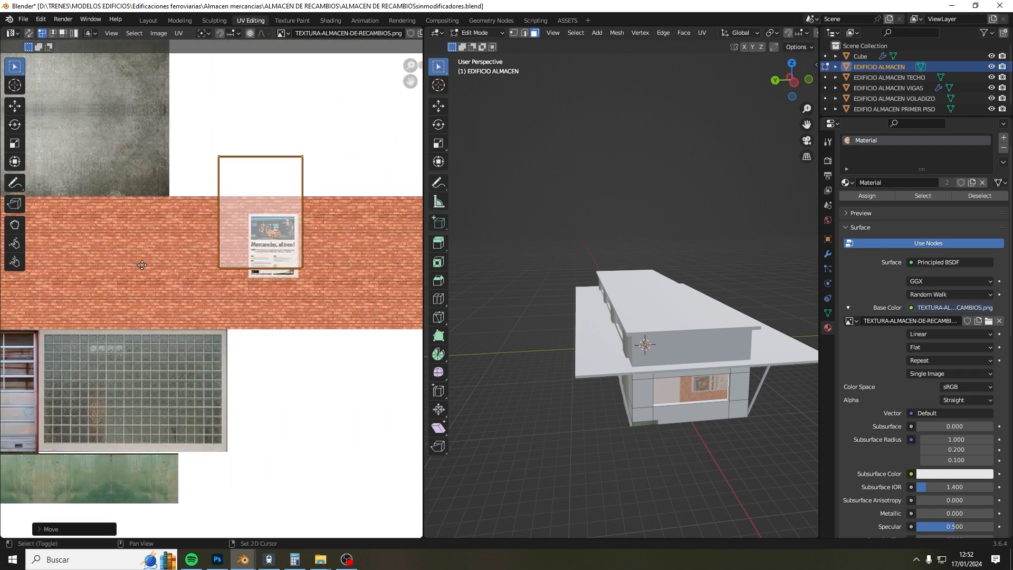
scroll(260, 199, up, 4)
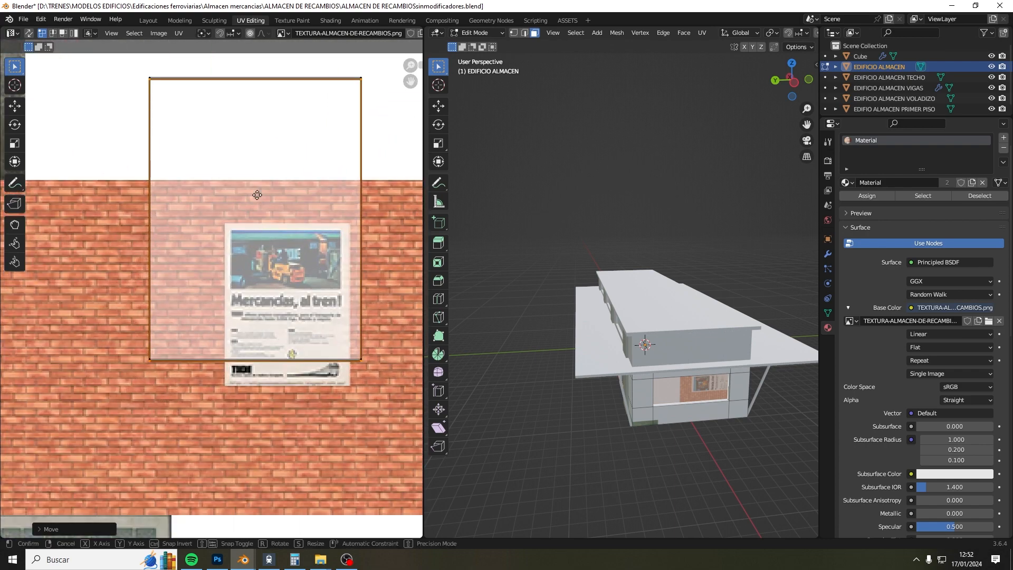
key(g)
key(y)
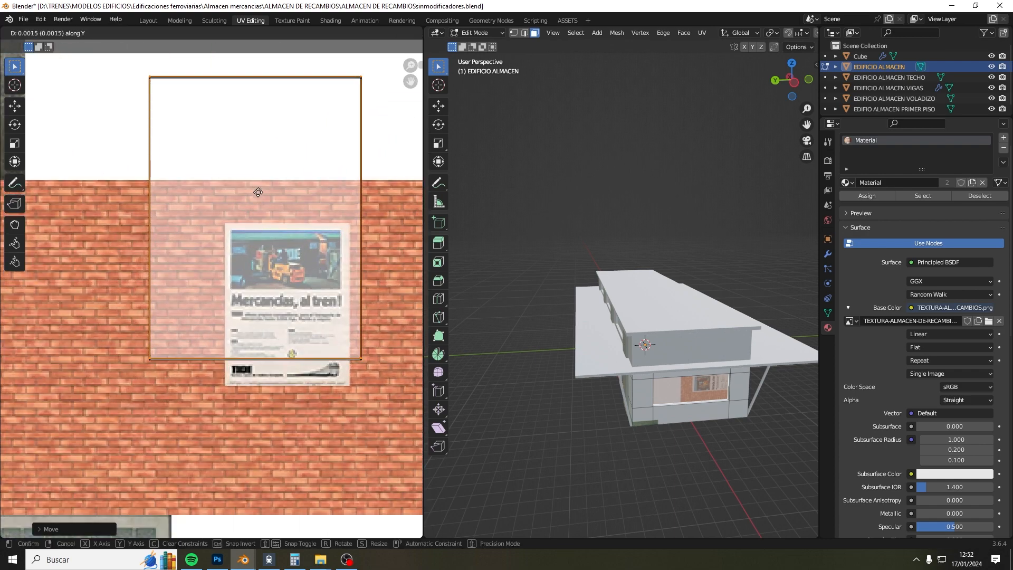
click(259, 193)
scroll(263, 203, down, 4)
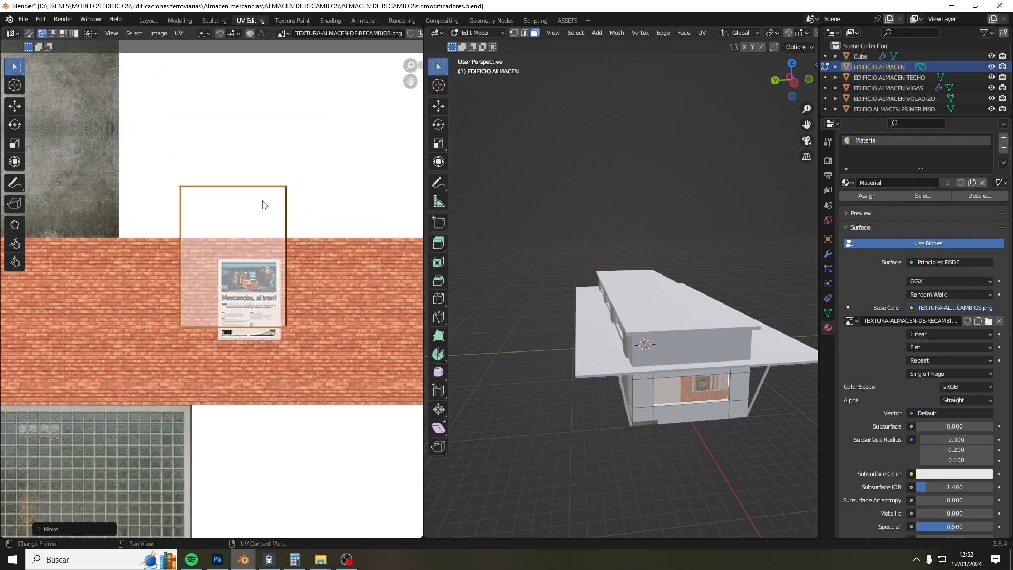
Step: Select the overlapping window UV islands, rotate them 90°, and move them onto the glass-block window image
drag(160, 206, 299, 355)
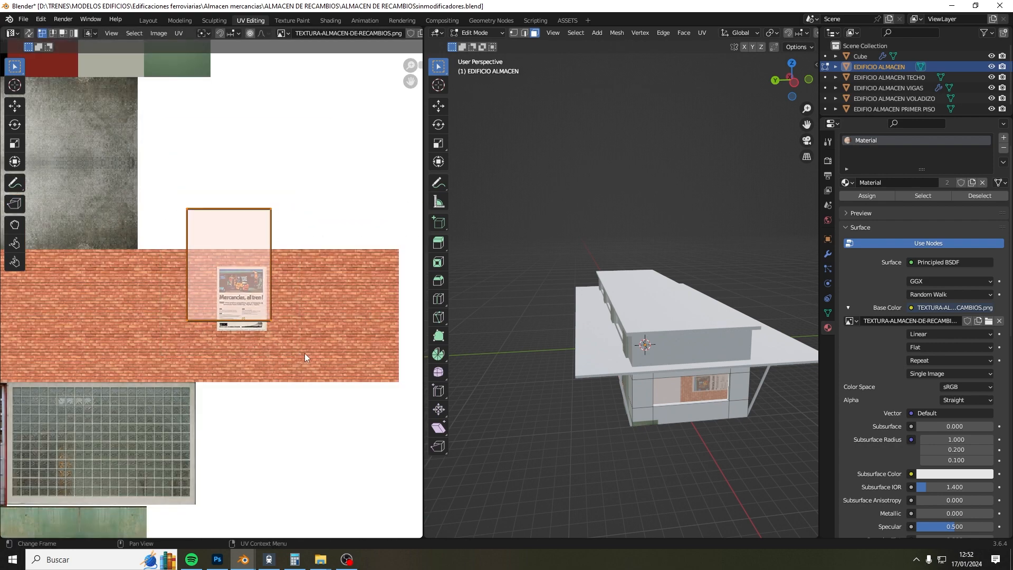
text(r90)
key(Return)
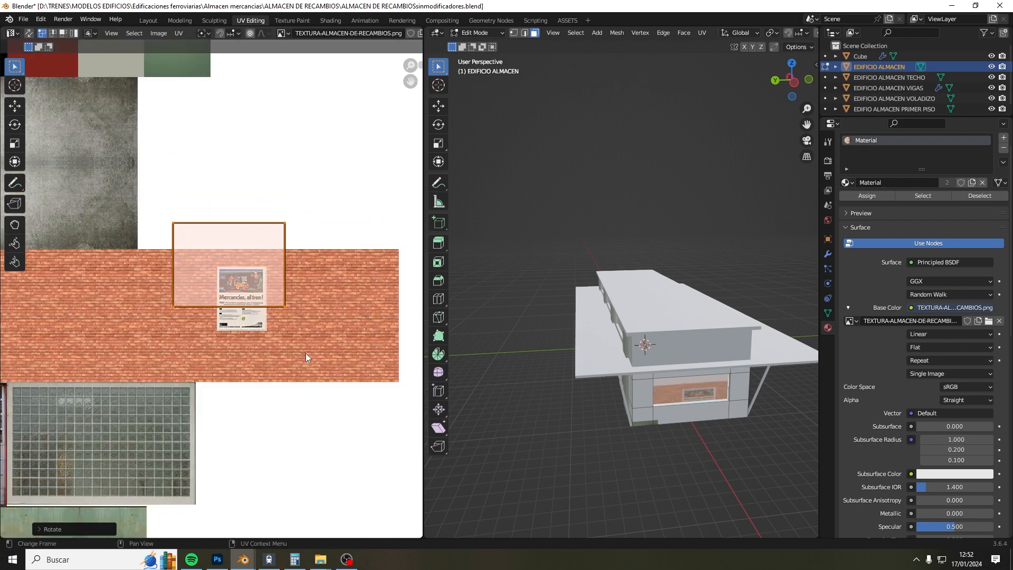
key(g)
click(184, 524)
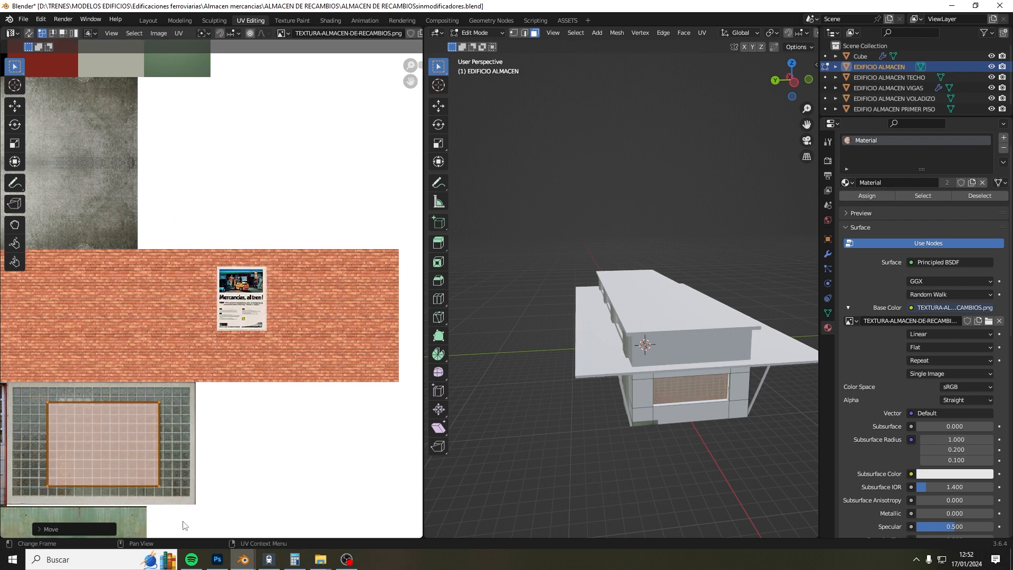
middle_drag(184, 524, 257, 426)
Step: Scale the window UVs up to the height of the glass-block image, and widen them along X to its right edge
key(s)
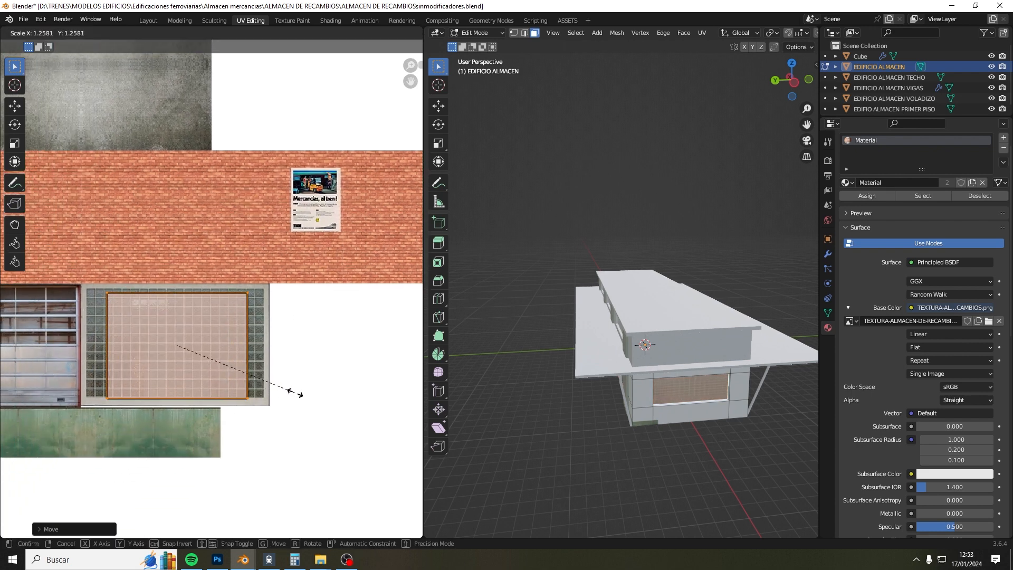
click(314, 396)
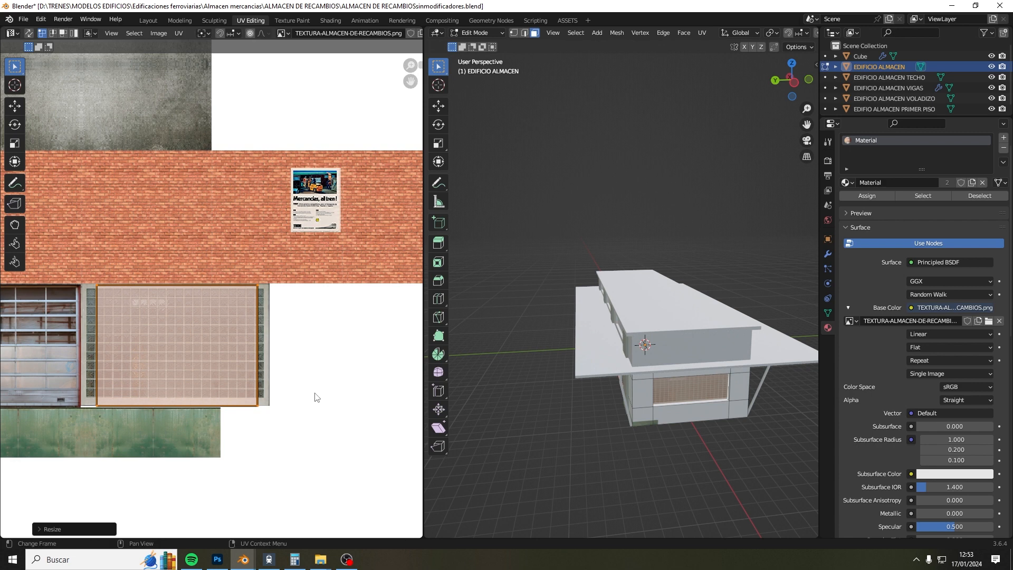
key(s)
key(x)
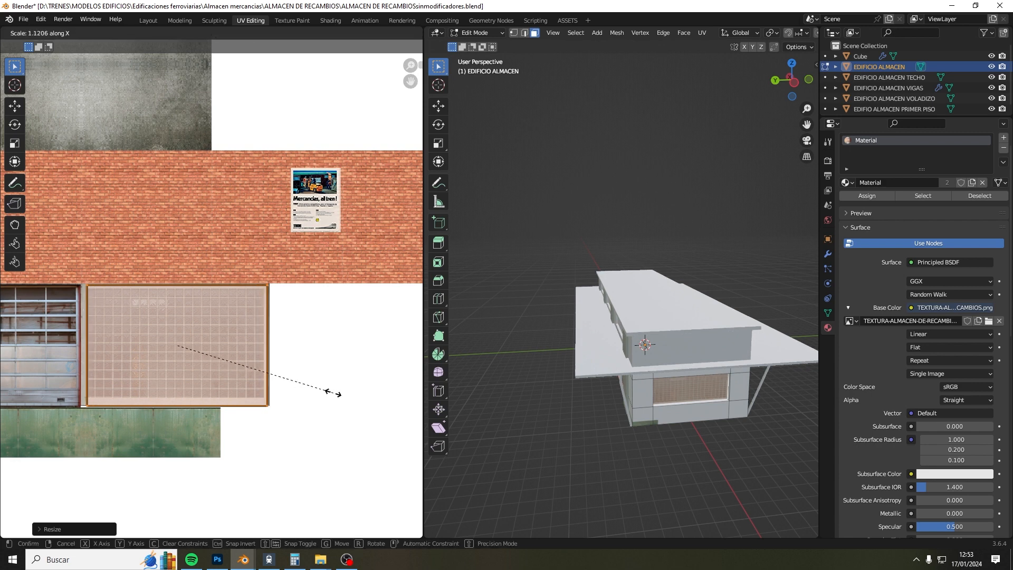
click(332, 393)
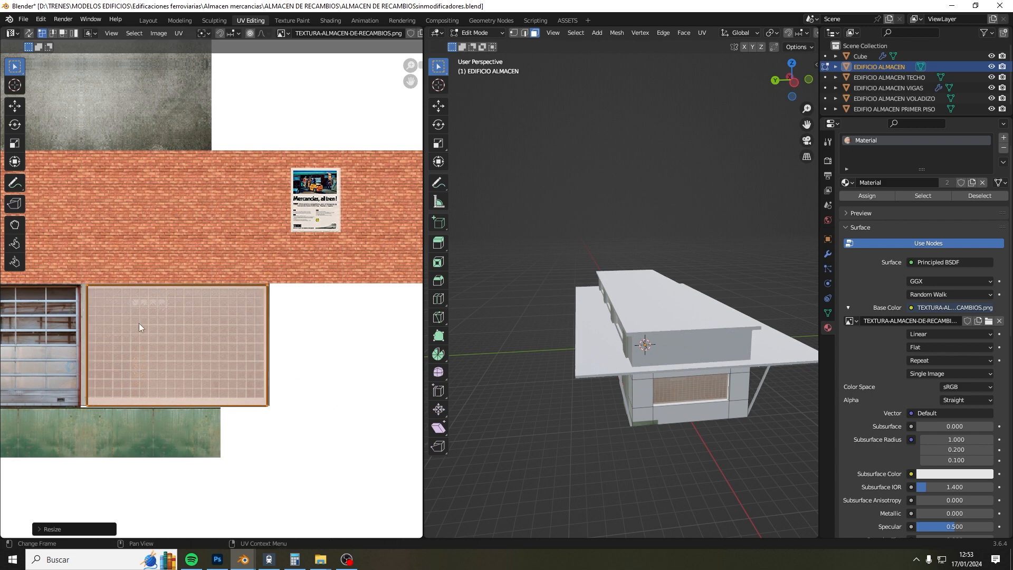
Step: Move the window's left UV edge along X to the left edge of the glass-block image's frame
click(115, 442)
key(g)
key(x)
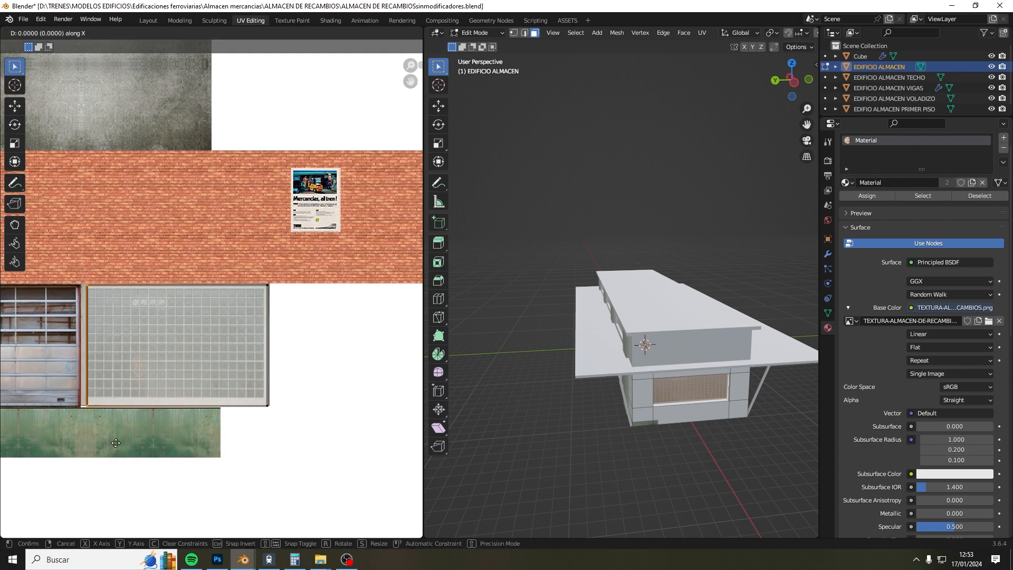
click(111, 445)
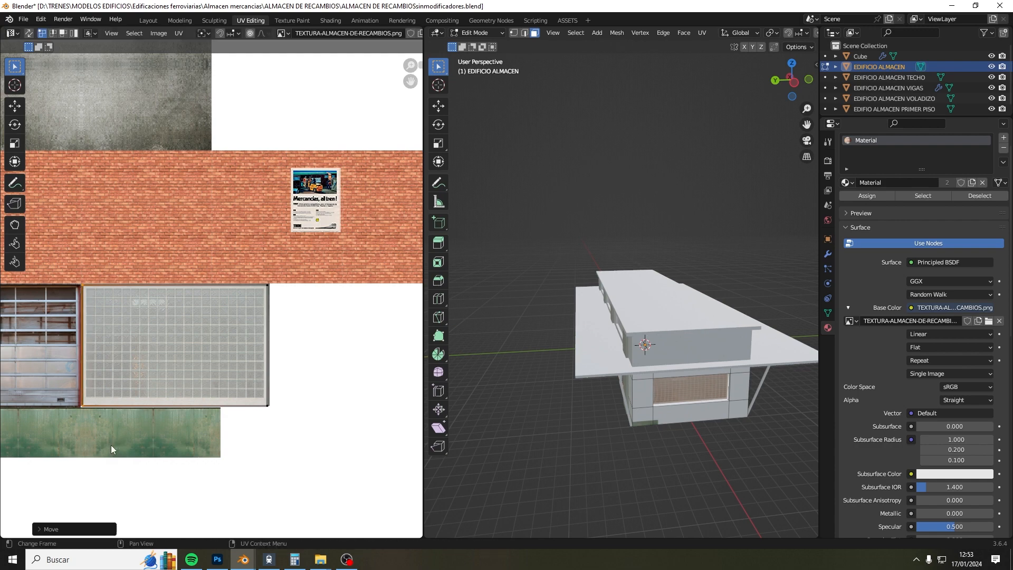
middle_drag(715, 438, 461, 405)
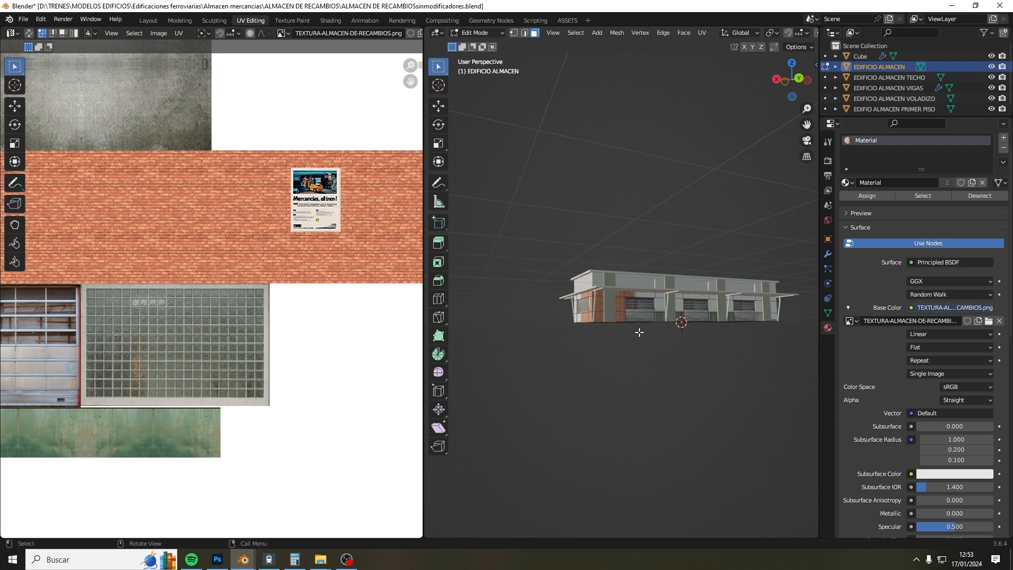
Step: Save the current Blender file
shift+middle_drag(640, 332, 583, 355)
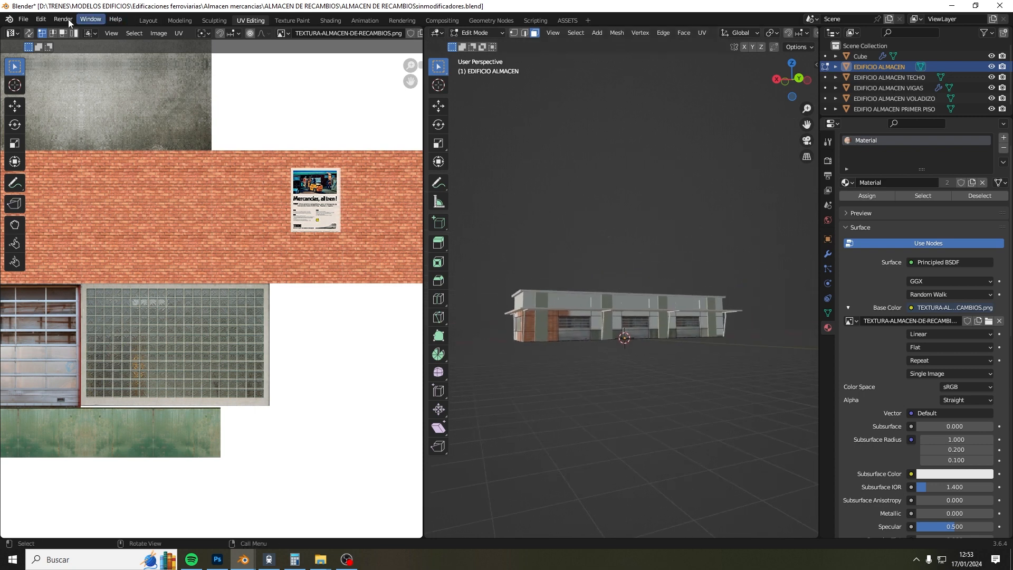
click(24, 19)
click(37, 90)
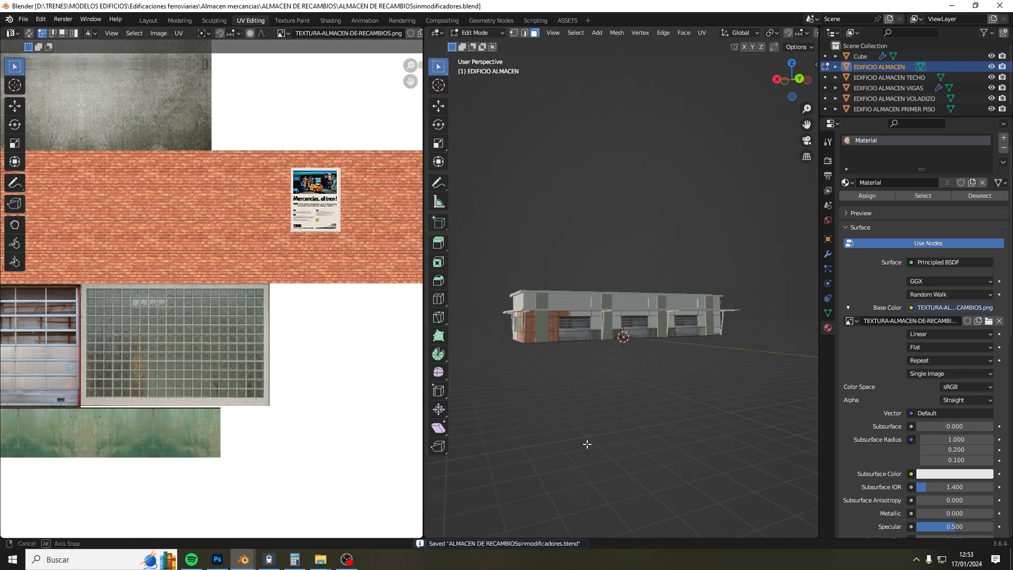
Step: Try to select the four recess faces around the glass-block window on the brick end wall
middle_drag(587, 444, 613, 464)
scroll(560, 386, up, 4)
middle_drag(549, 398, 614, 351)
shift+middle_drag(615, 351, 696, 301)
middle_drag(640, 317, 588, 261)
scroll(581, 300, up, 4)
click(582, 312)
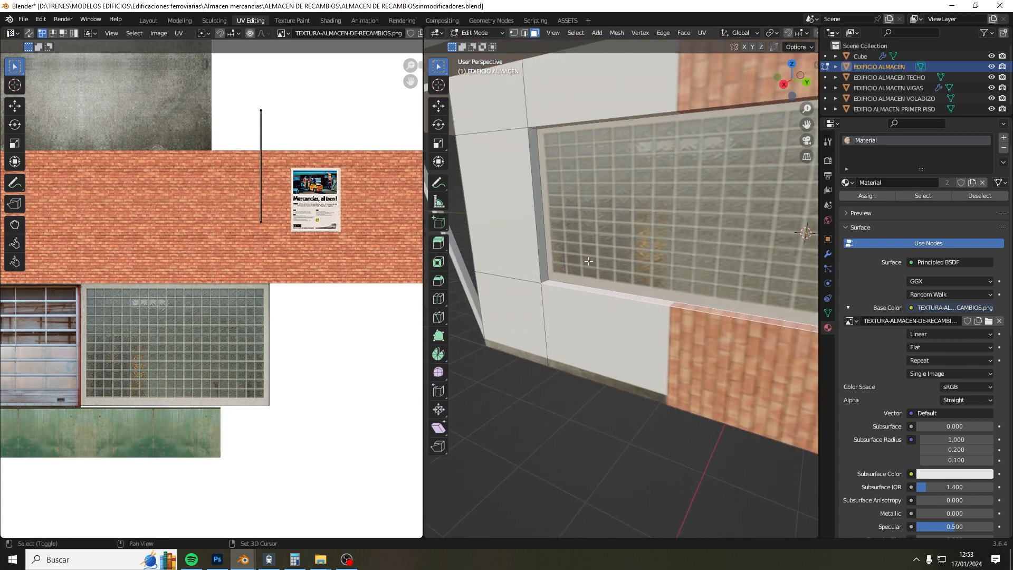
shift+click(544, 194)
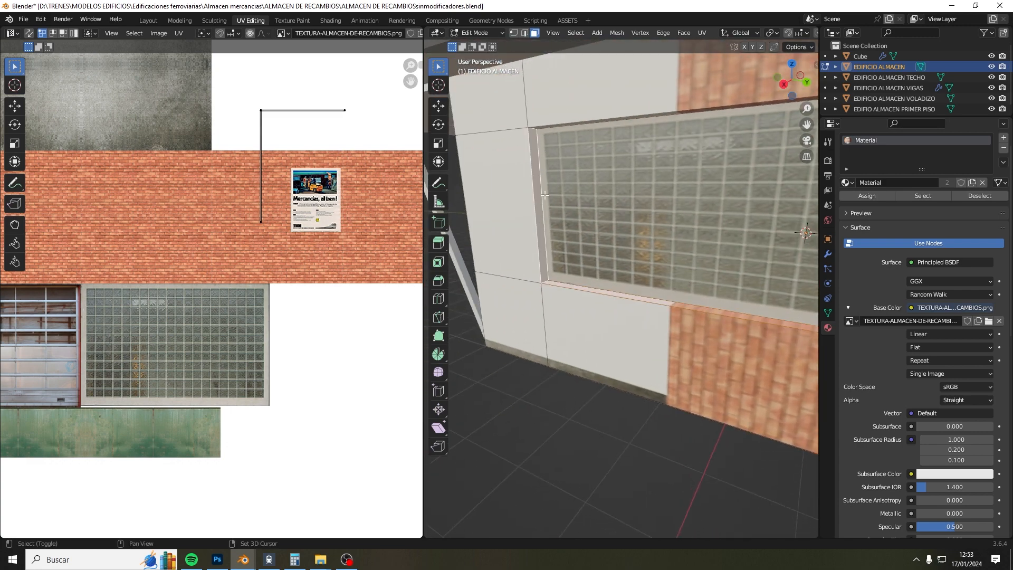
shift+click(564, 126)
middle_drag(564, 126, 499, 234)
shift+click(666, 198)
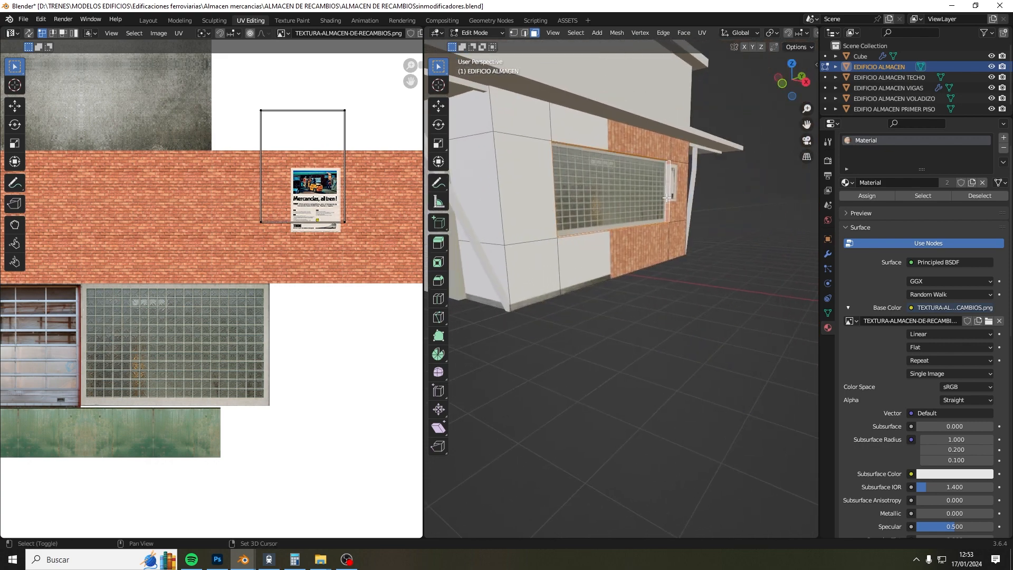
middle_drag(683, 206, 589, 339)
scroll(729, 265, up, 4)
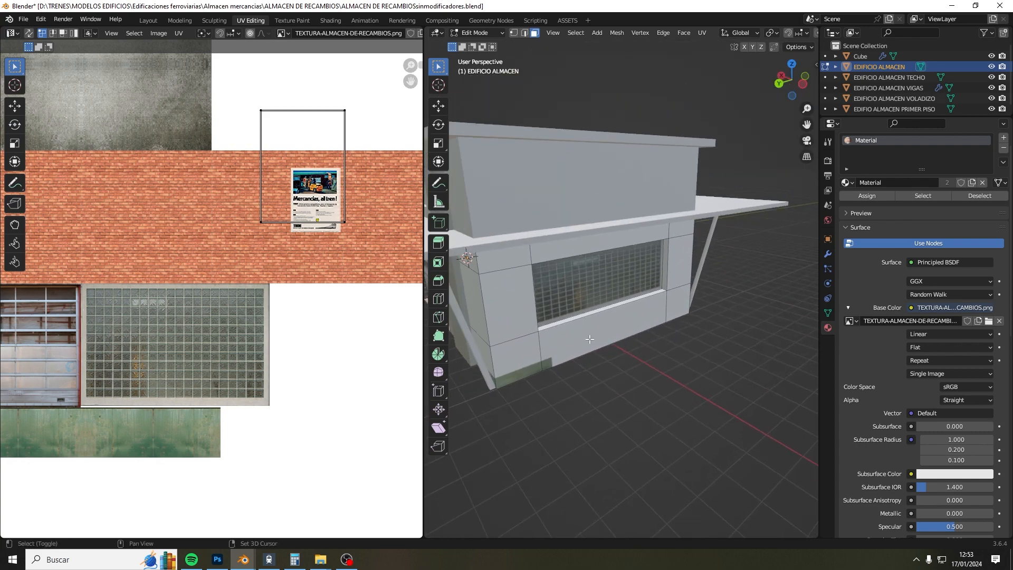
ctrl+click(663, 290)
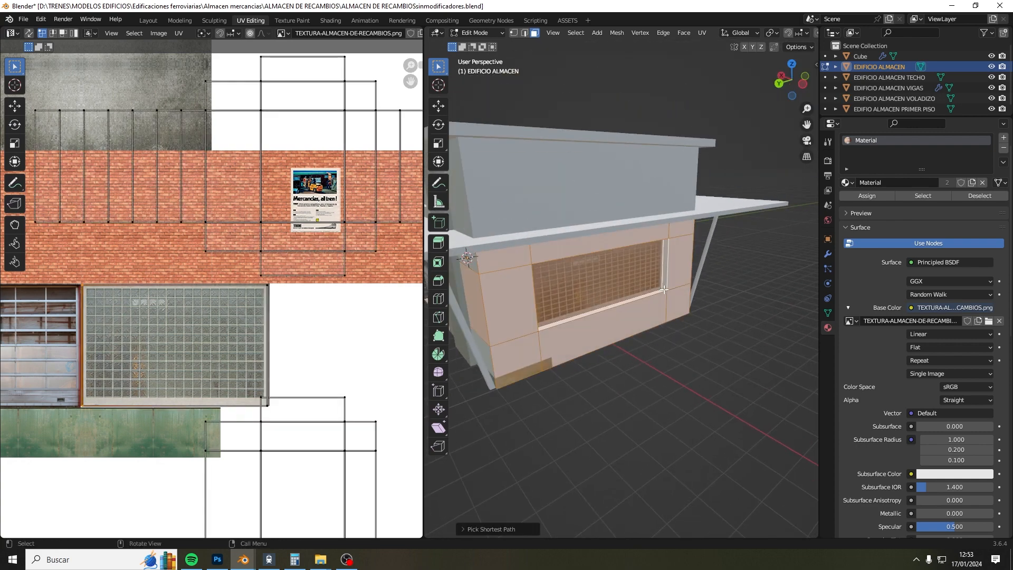
key(ctrl+z)
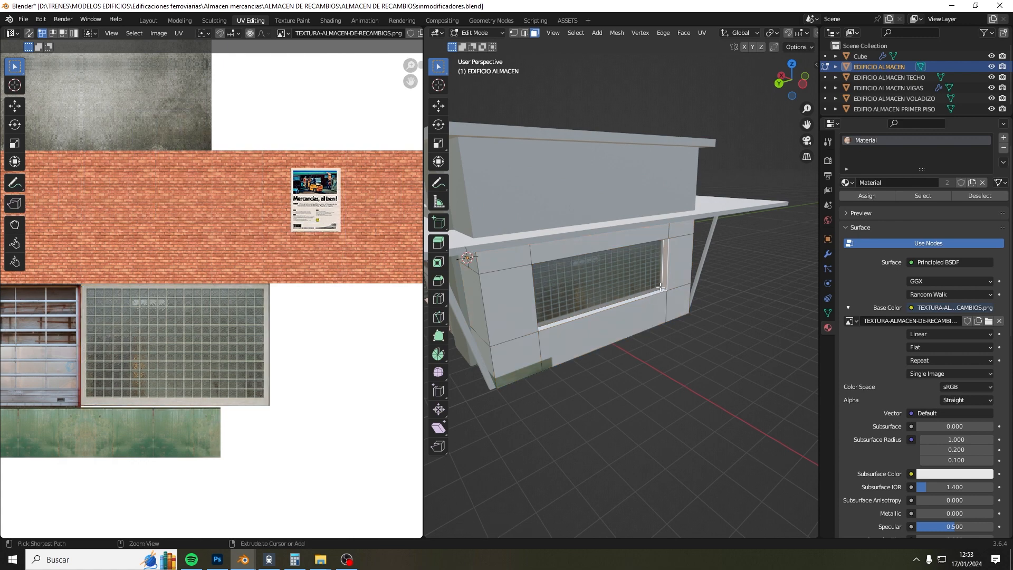
Step: Select the four recess faces around the glass-block window on the end wall opposite the brick one
ctrl+click(663, 290)
middle_drag(663, 290, 670, 216)
scroll(349, 381, down, 4)
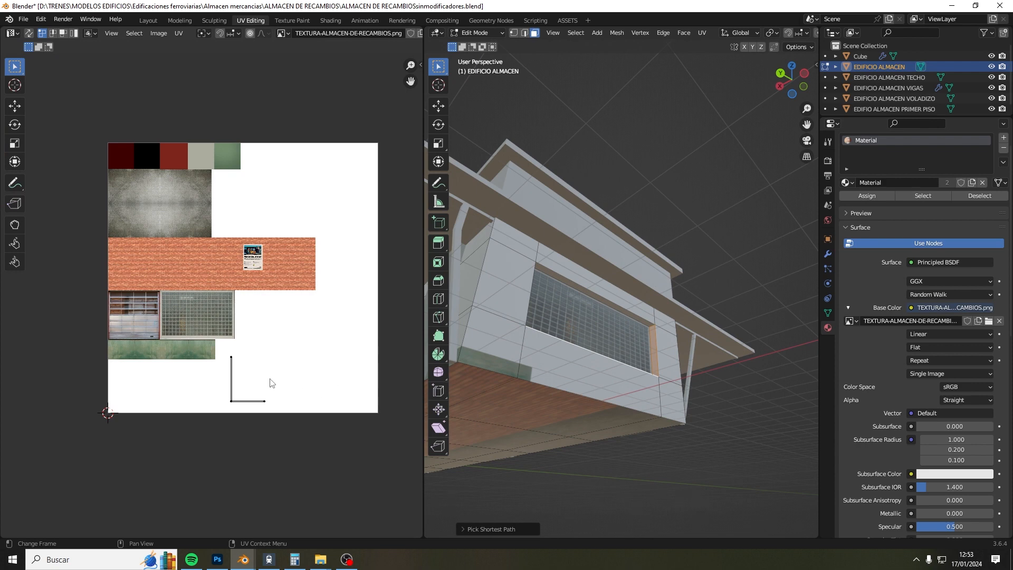
middle_drag(608, 364, 496, 399)
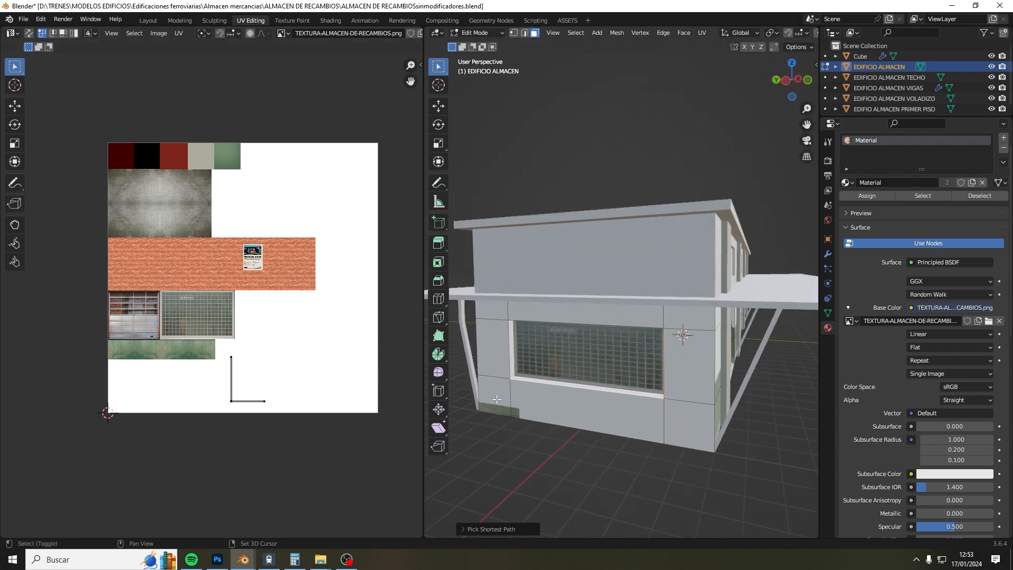
shift+click(513, 355)
mouse_move(557, 390)
middle_down()
mouse_move(633, 369)
mouse_move(710, 316)
mouse_move(670, 299)
mouse_move(624, 355)
mouse_move(569, 381)
middle_up()
shift+click(671, 294)
Step: Add the four recess faces around the brick end wall's glass-block window to the selection
shift+middle_drag(654, 400, 567, 398)
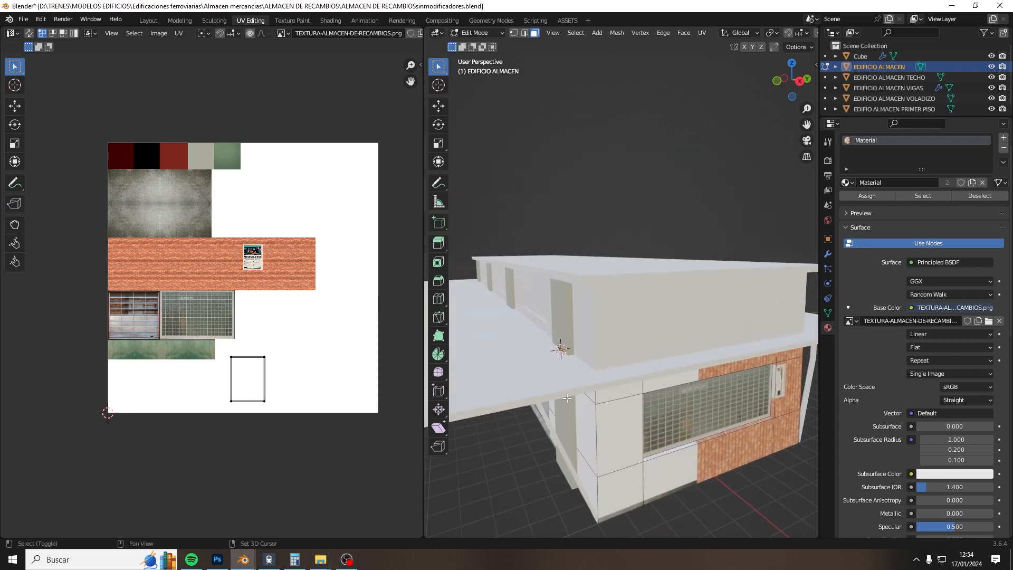
shift+click(708, 439)
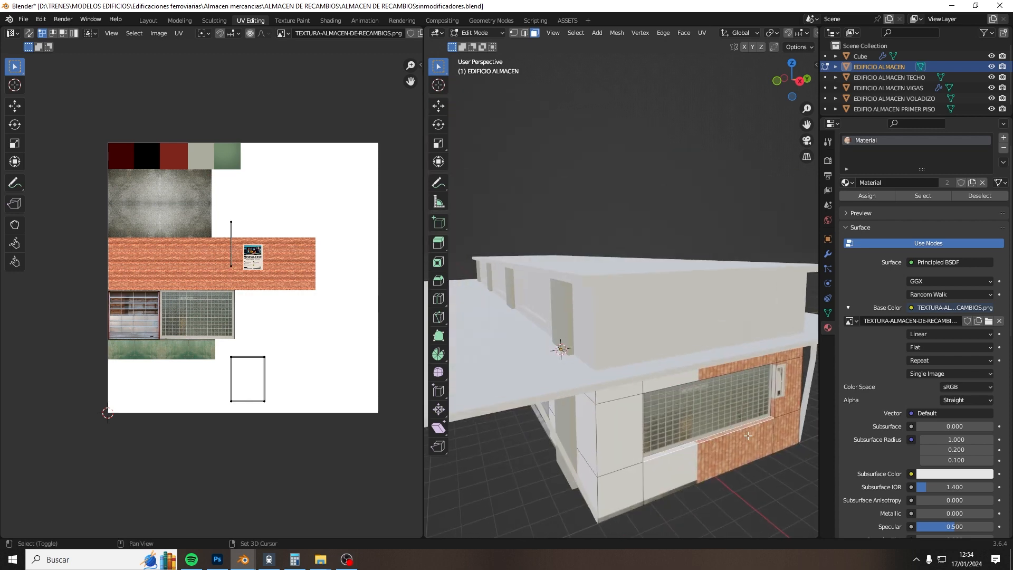
shift+click(774, 397)
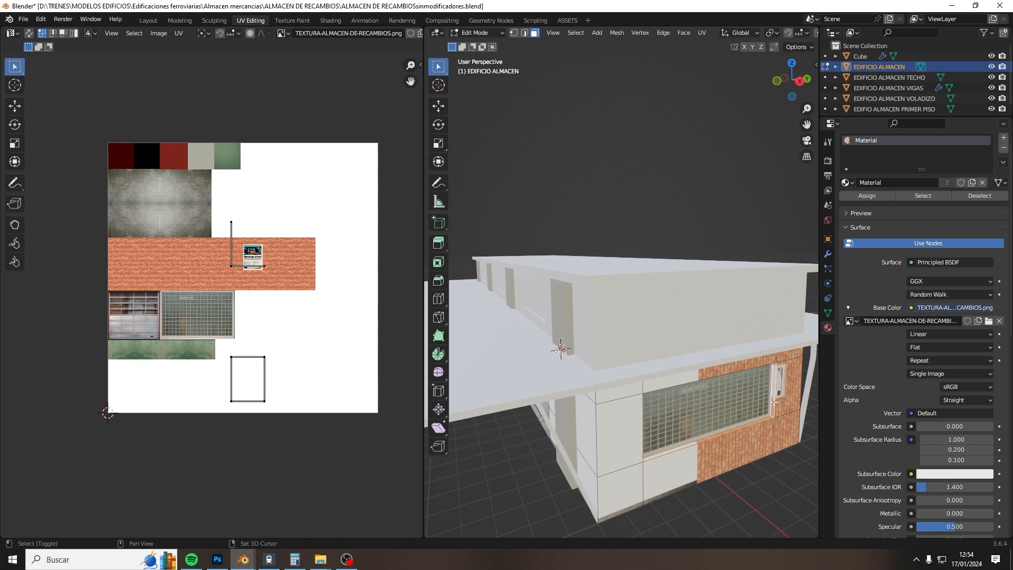
middle_drag(774, 396, 656, 207)
shift+click(644, 171)
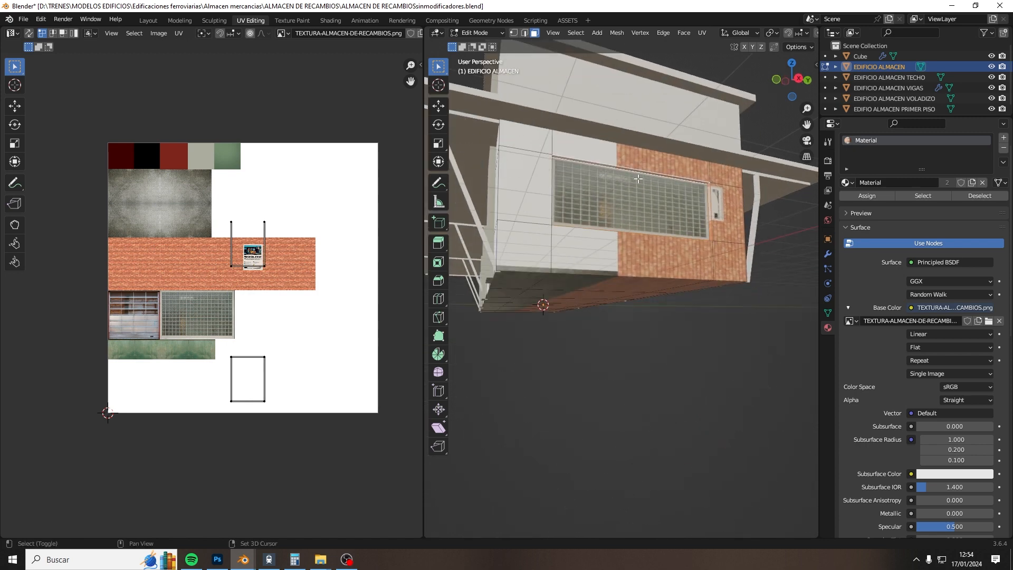
middle_drag(644, 171, 538, 232)
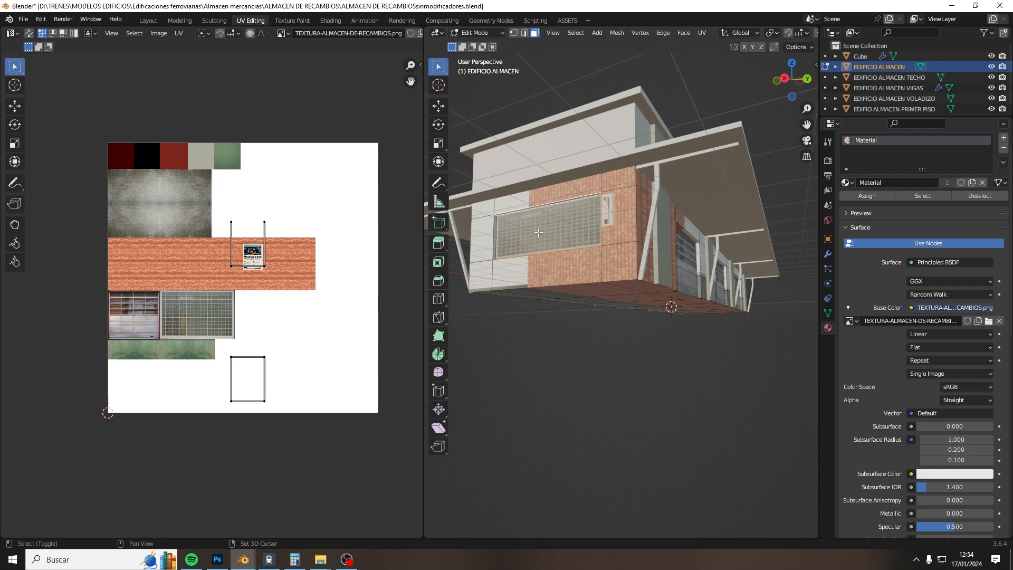
shift+click(494, 239)
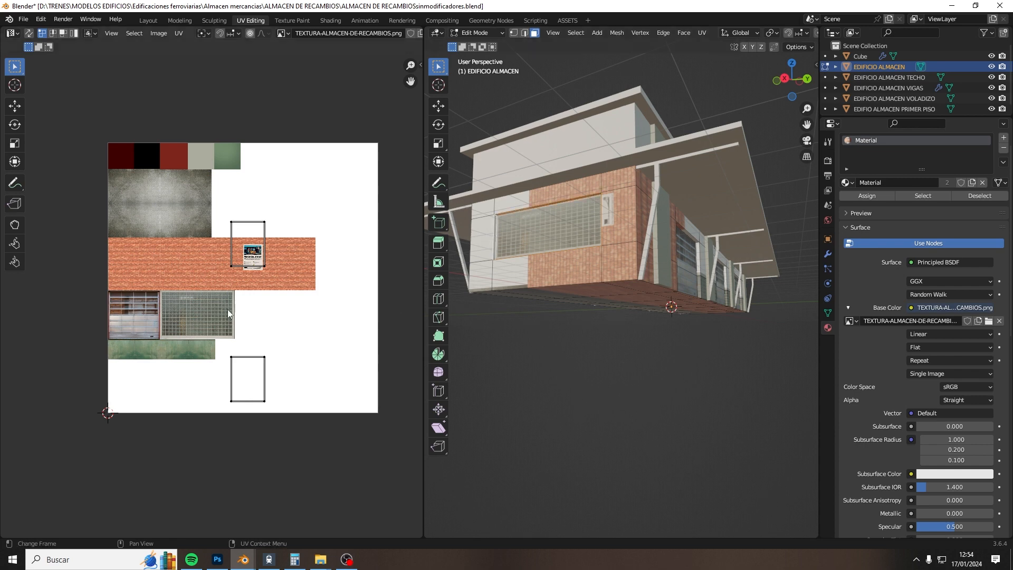
Step: Move the upper window-recess UV island down by 0.5 so it overlaps the lower one
drag(229, 355, 304, 426)
drag(210, 208, 296, 280)
key(g)
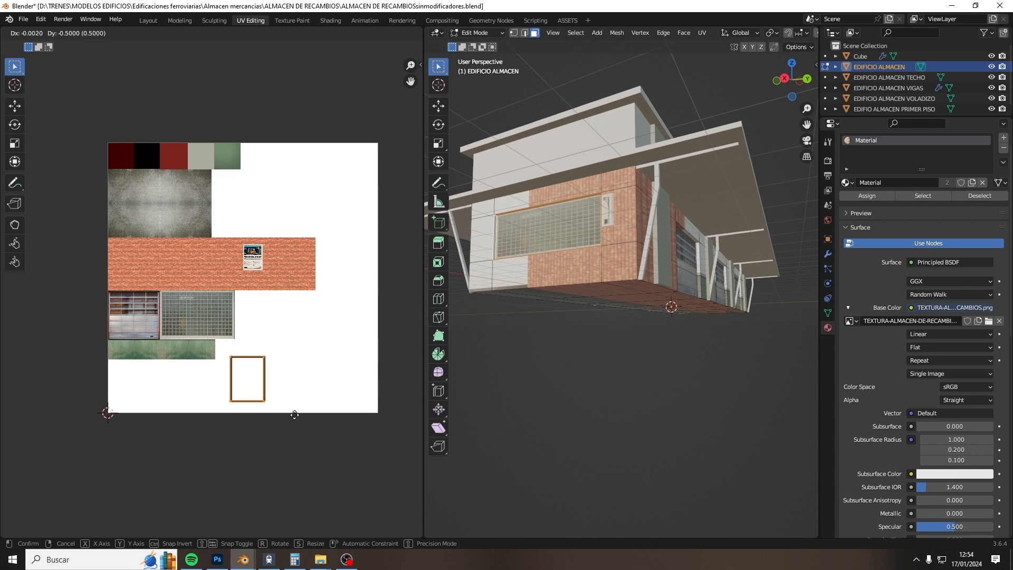
click(295, 415)
Step: Scale the stacked window-recess UVs to about 0.72, place them on the light grey swatch, and clear the face selection
drag(223, 341, 308, 435)
key(s)
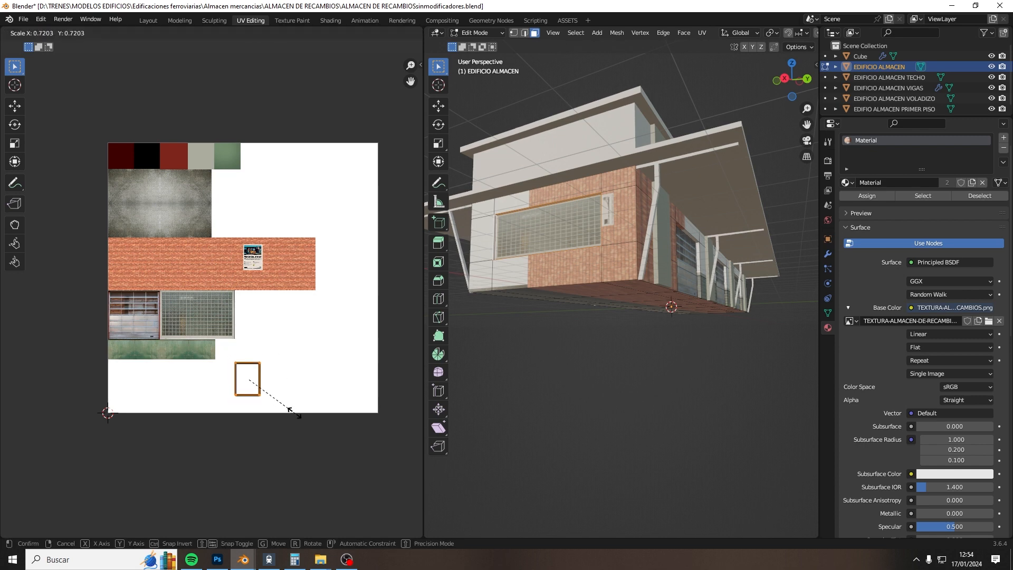
click(295, 413)
key(g)
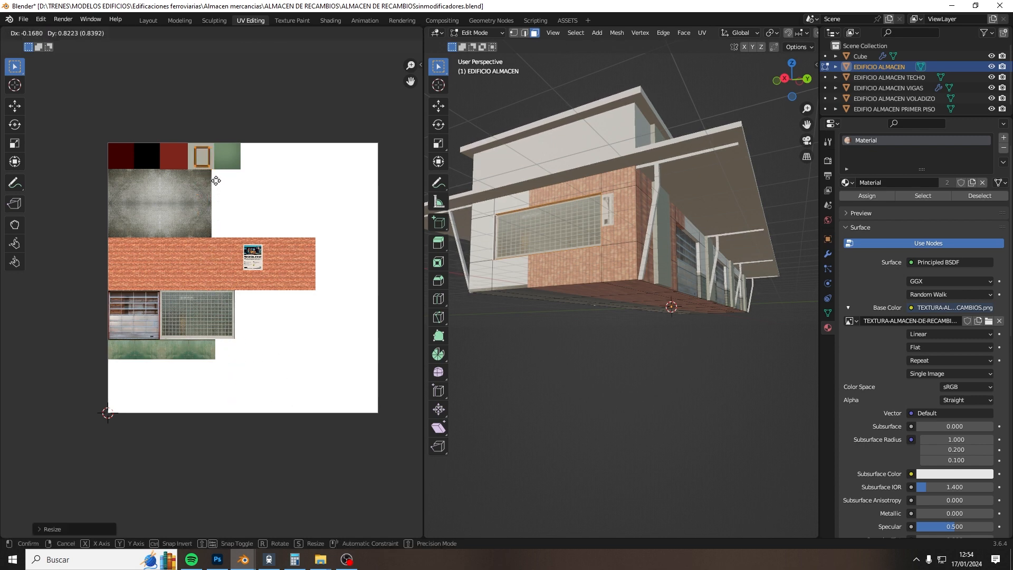
click(214, 180)
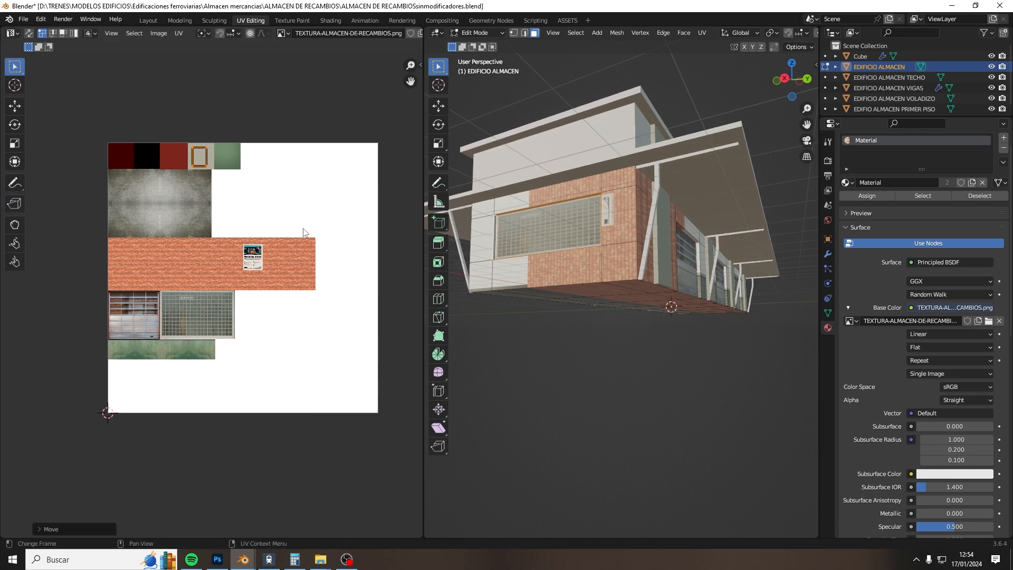
click(859, 199)
click(626, 372)
Step: Select the side jamb faces and the threshold face of the first roller door with green wall panels
middle_drag(627, 372, 777, 365)
scroll(544, 422, up, 10)
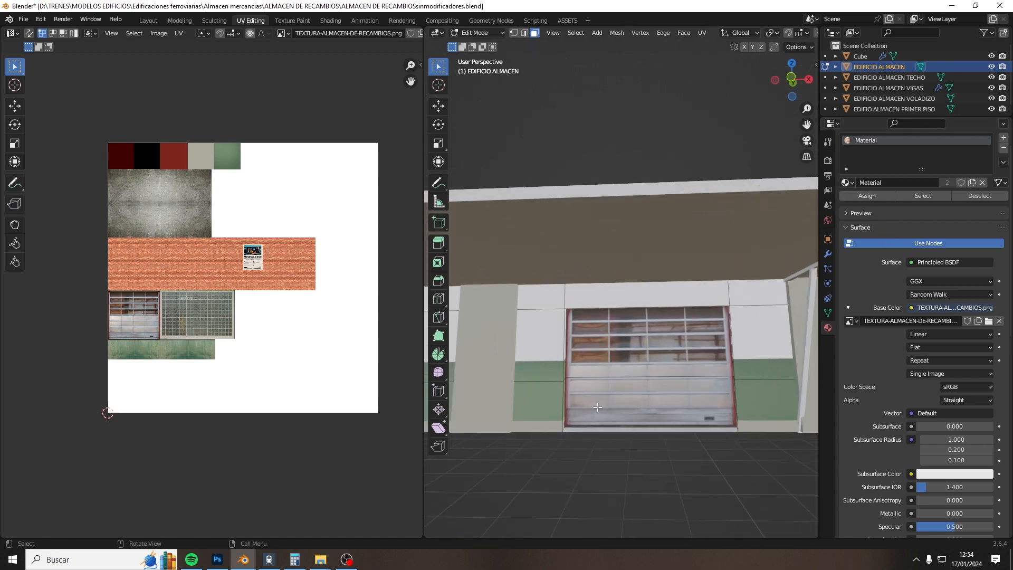
middle_drag(544, 422, 551, 422)
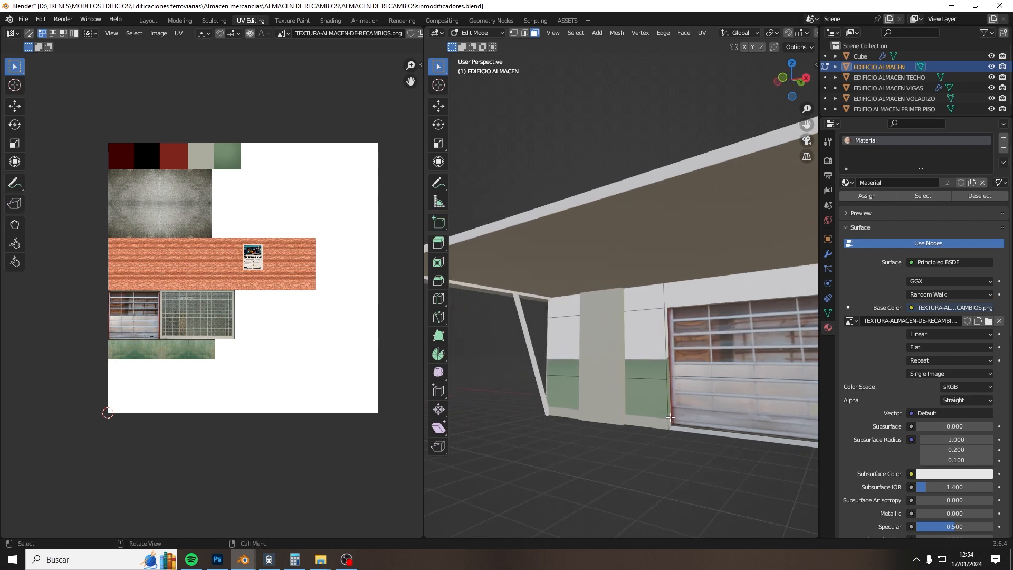
click(670, 416)
shift+click(666, 346)
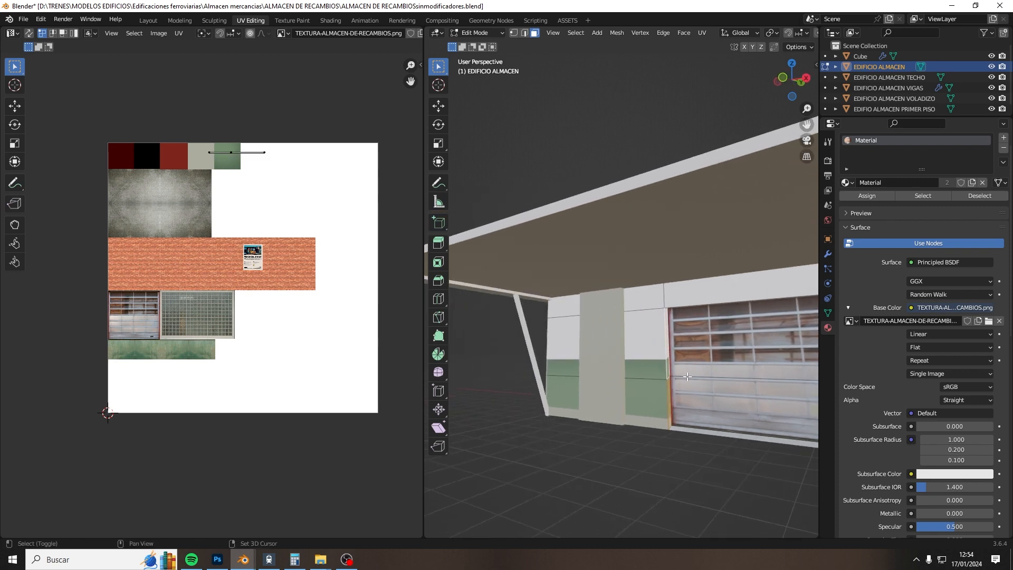
middle_drag(666, 347, 714, 457)
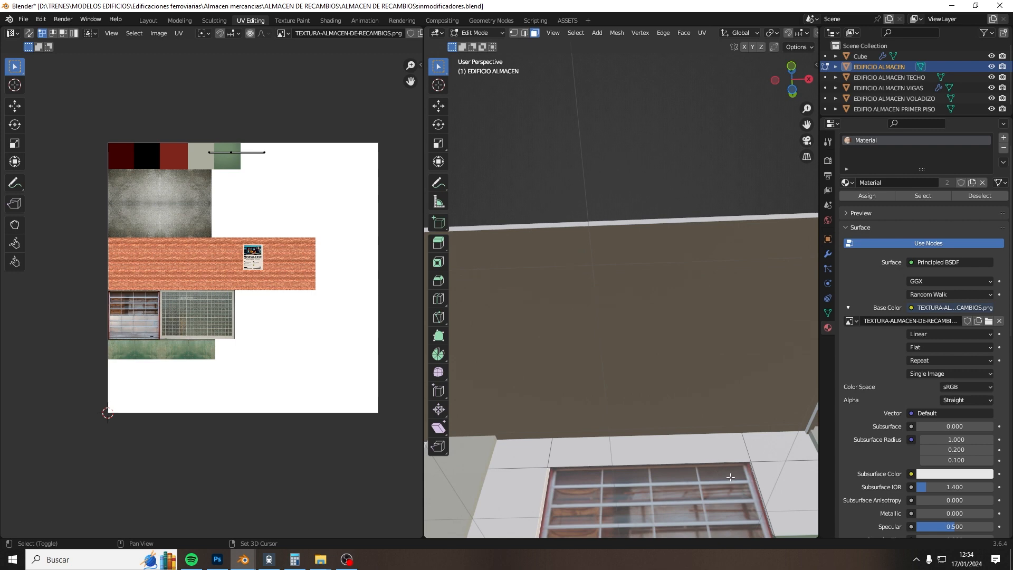
shift+click(754, 478)
middle_drag(755, 478, 791, 51)
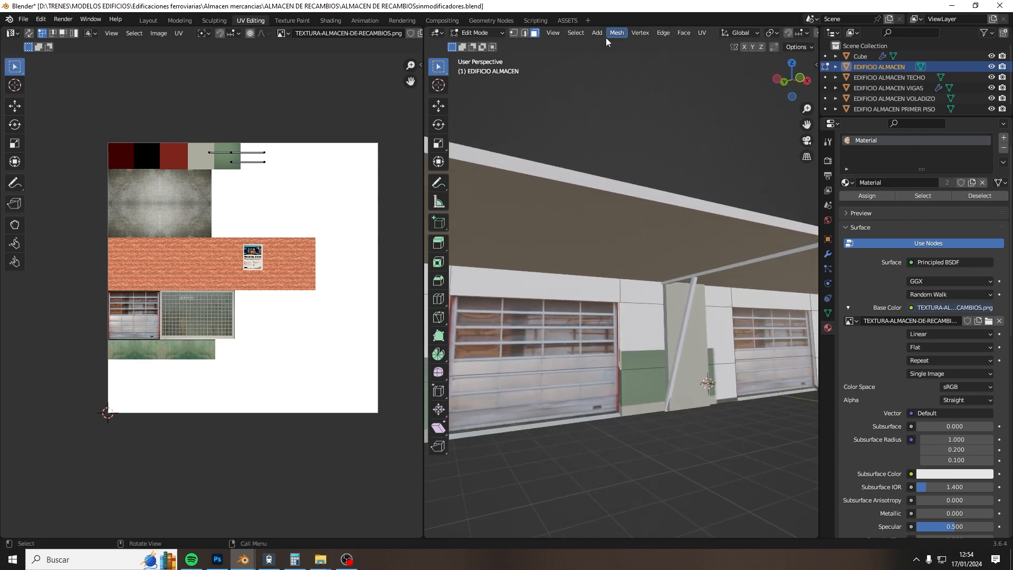
shift+click(593, 420)
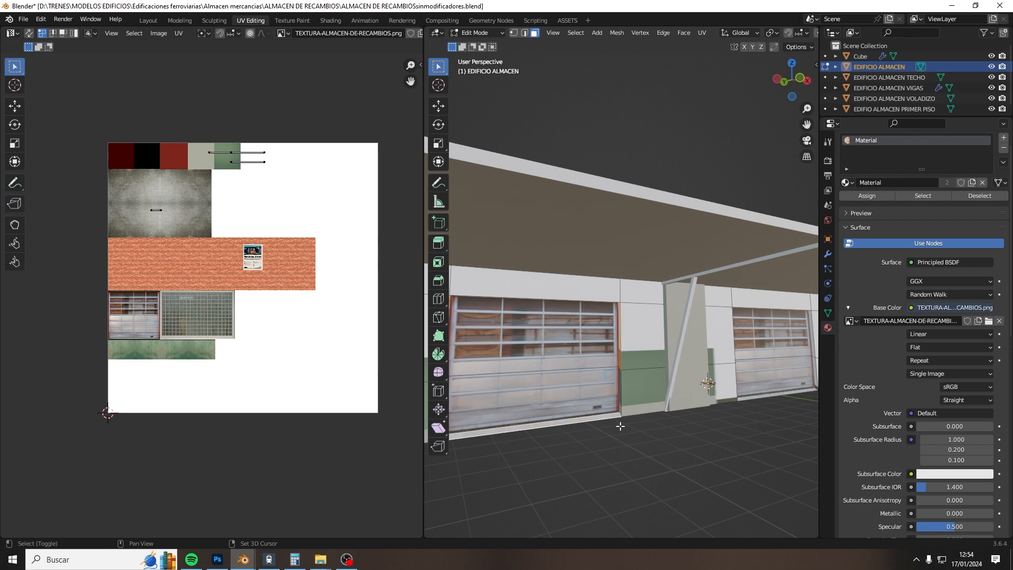
Step: Add the next roller door's threshold and both its side jambs to the selection, leaving out the door and wall faces
middle_drag(620, 423, 654, 423)
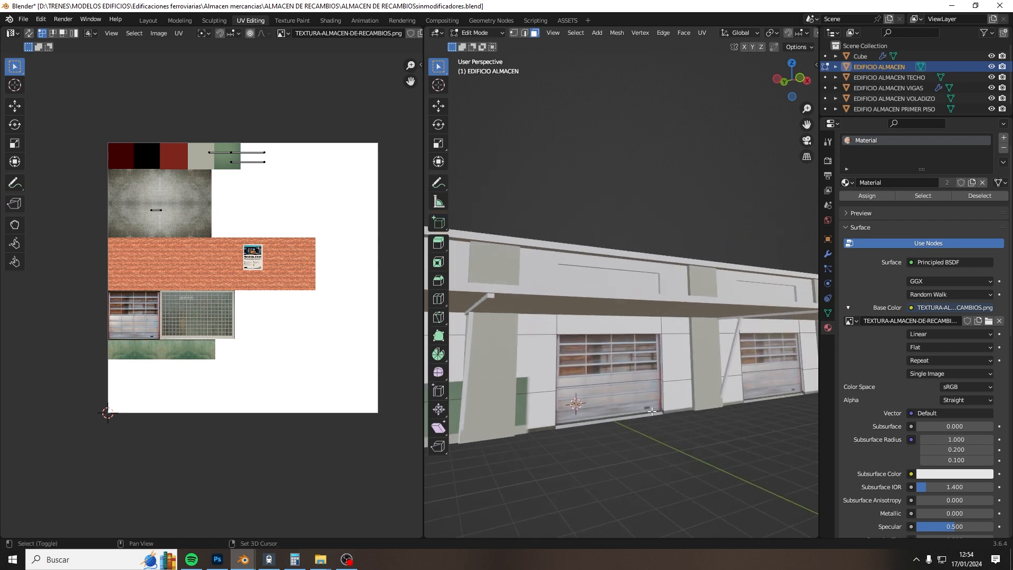
shift+click(652, 415)
shift+click(663, 392)
shift+click(662, 378)
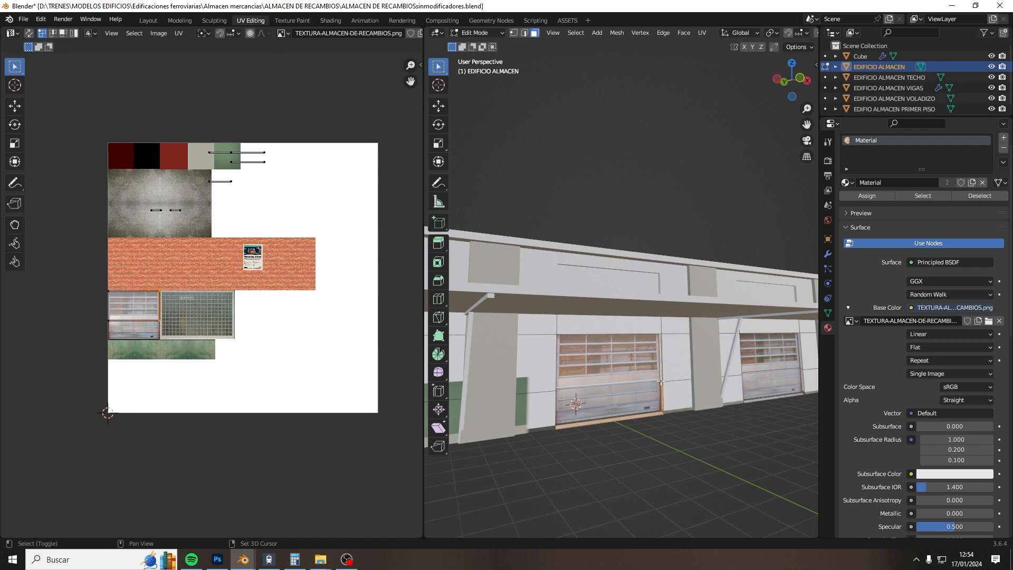
shift+click(659, 374)
shift+click(663, 375)
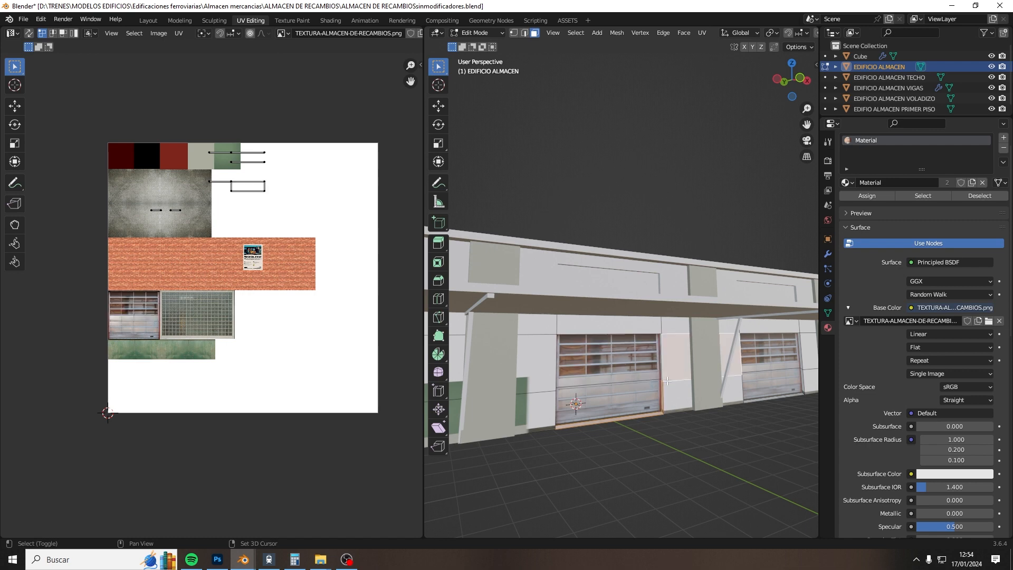
shift+click(666, 376)
middle_drag(661, 372, 595, 219)
scroll(595, 219, up, 3)
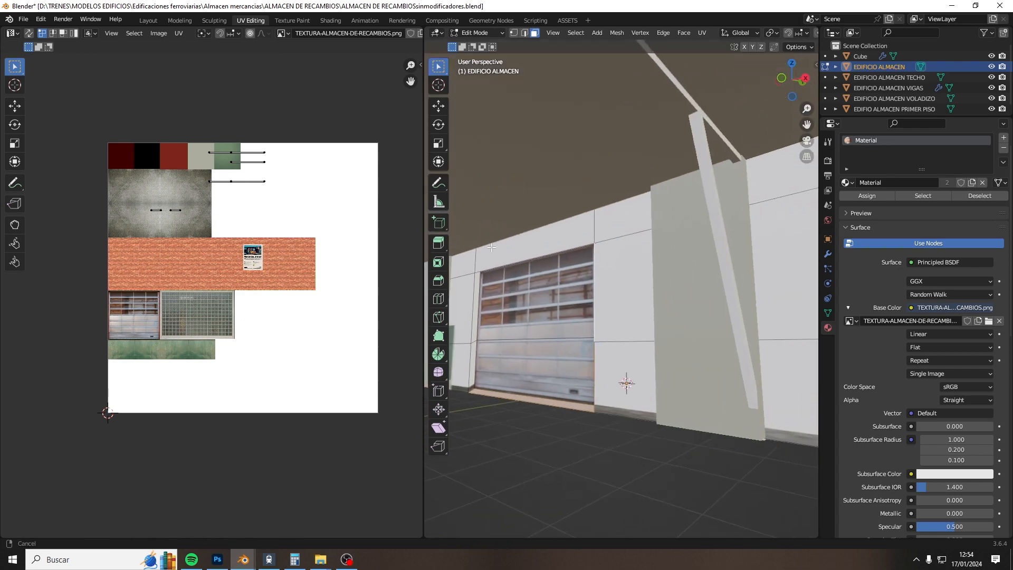
shift+click(474, 293)
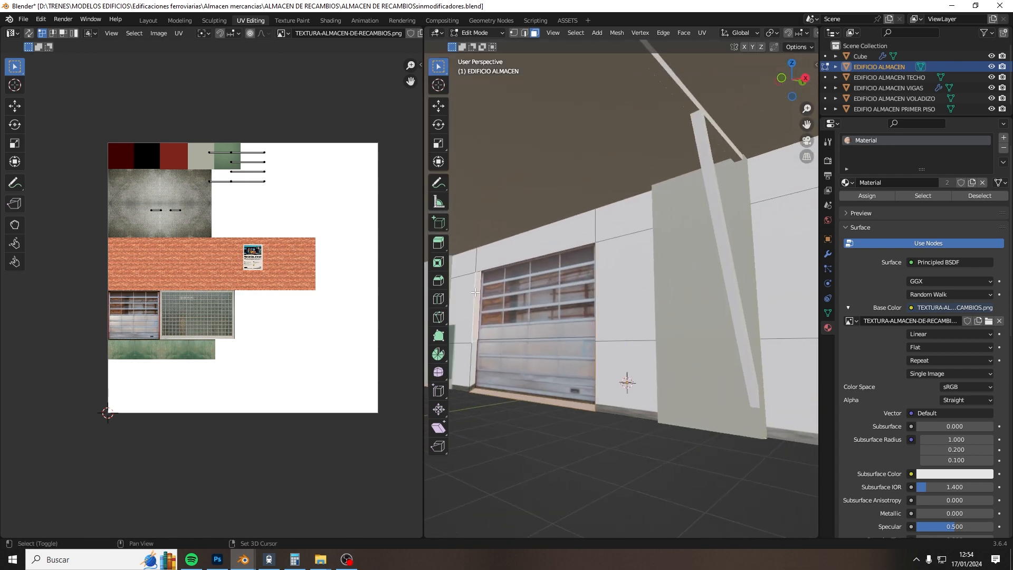
shift+click(474, 350)
Step: Add the upper and lower jamb faces on both sides of the third roller door to the selection
scroll(658, 400, down, 4)
shift+middle_drag(658, 401, 470, 360)
scroll(470, 359, up, 3)
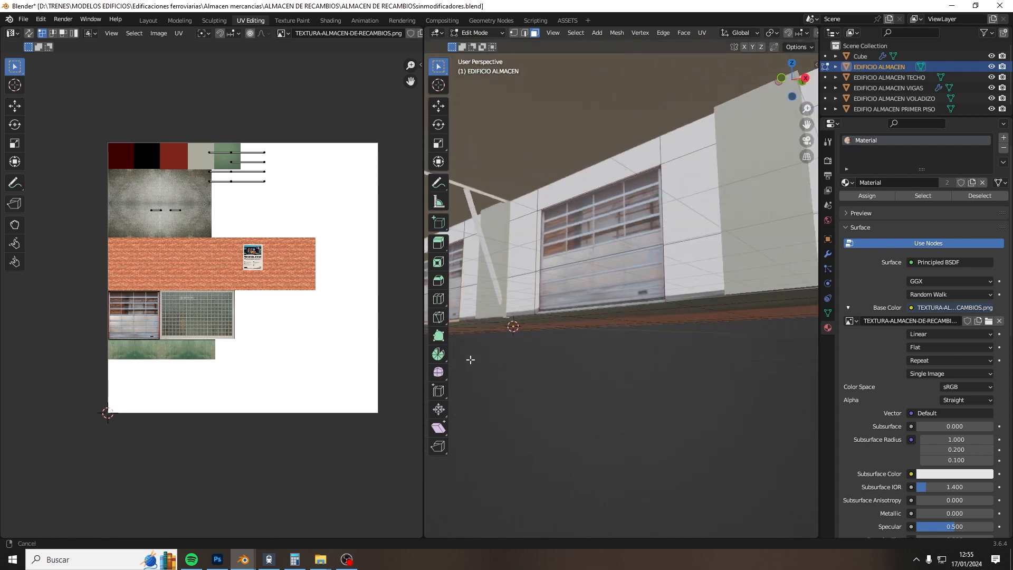
shift+click(532, 281)
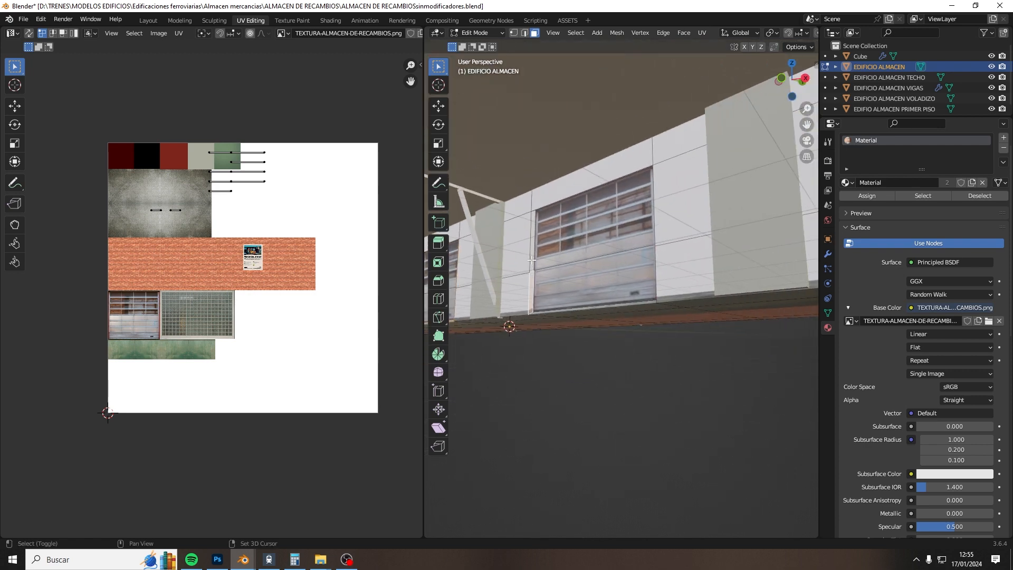
shift+click(533, 253)
middle_drag(536, 255, 749, 299)
shift+click(736, 294)
shift+click(734, 259)
Step: Add the lintel face and the upper and lower side jamb faces of the roller door beside the brick wall to the selection
scroll(681, 335, down, 6)
scroll(753, 298, up, 6)
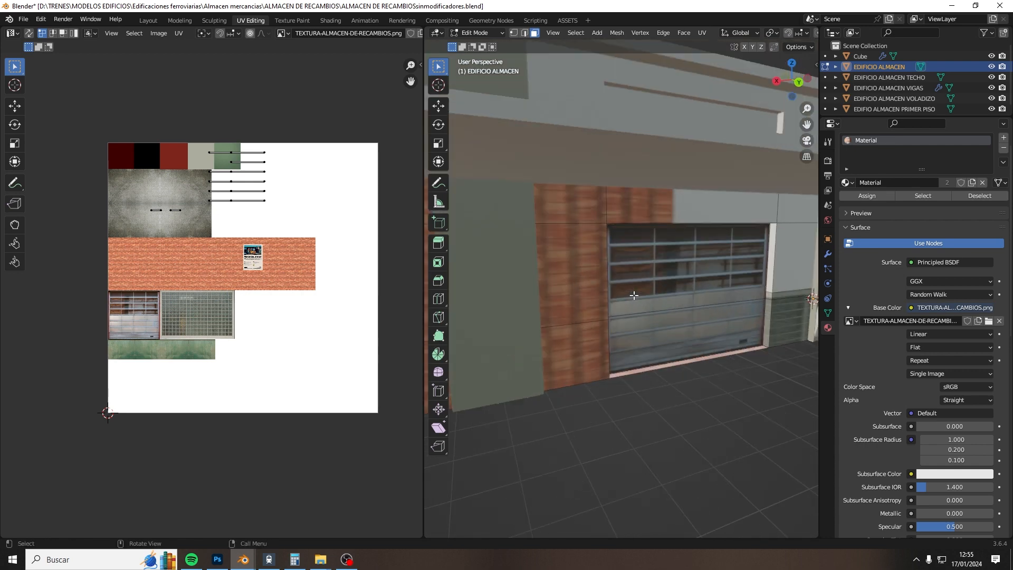
shift+click(771, 278)
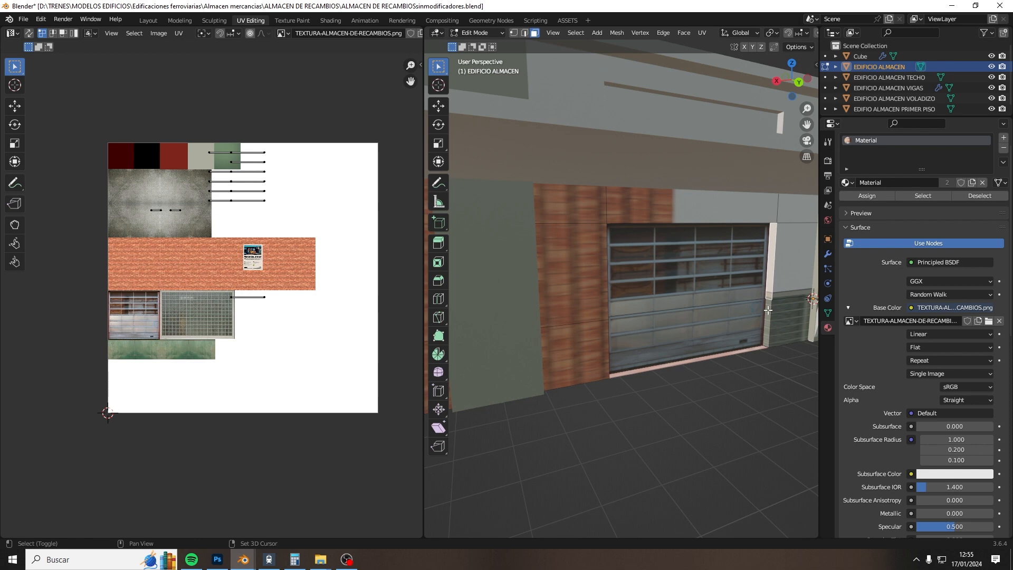
shift+click(769, 312)
middle_drag(757, 317, 569, 218)
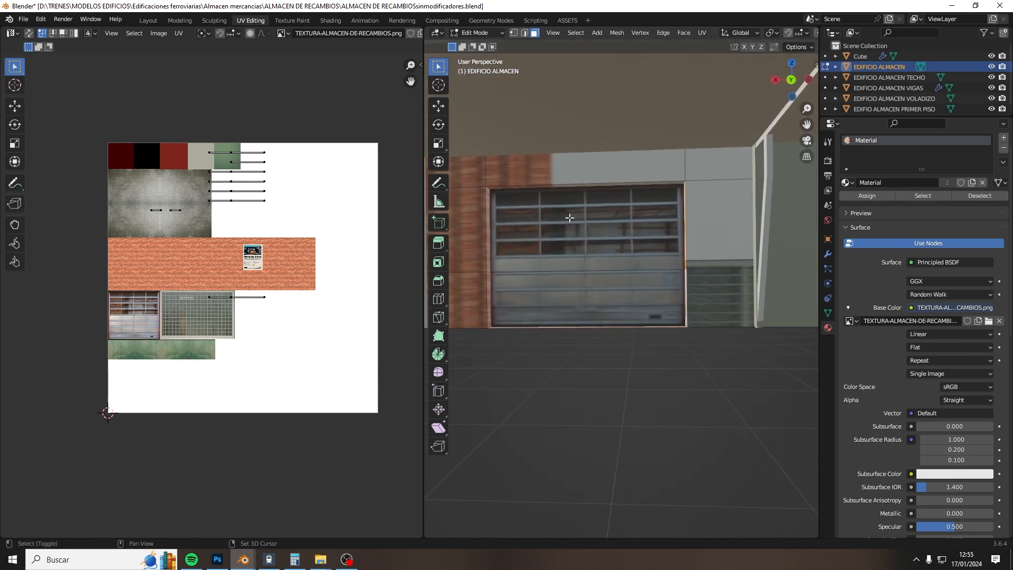
click(487, 196)
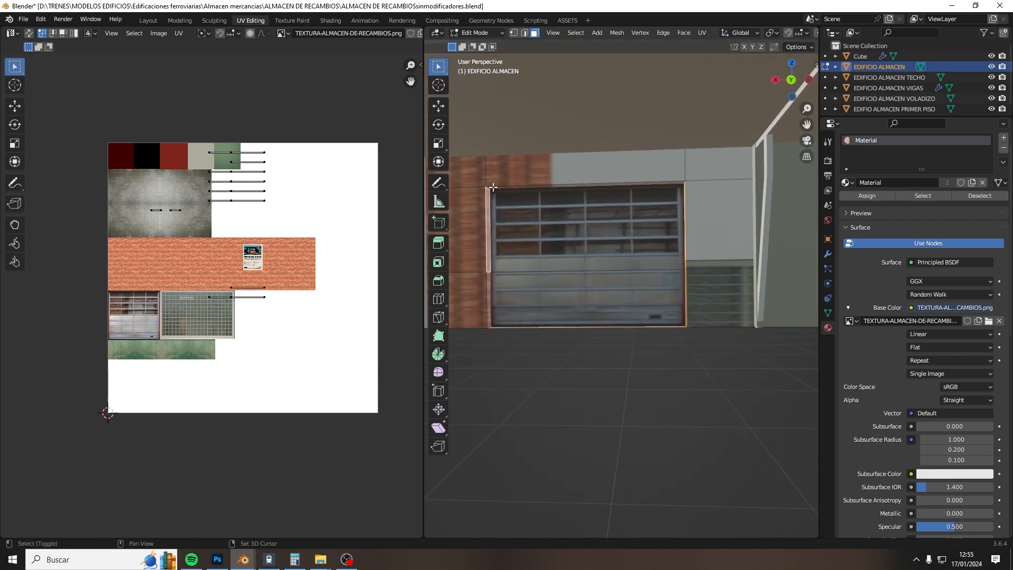
shift+click(493, 187)
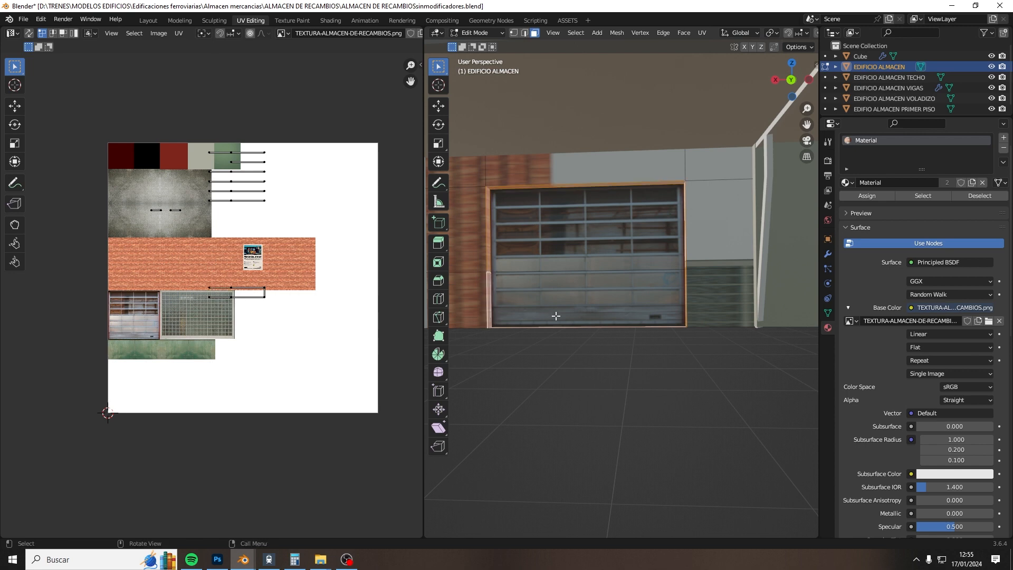
middle_drag(487, 283, 788, 343)
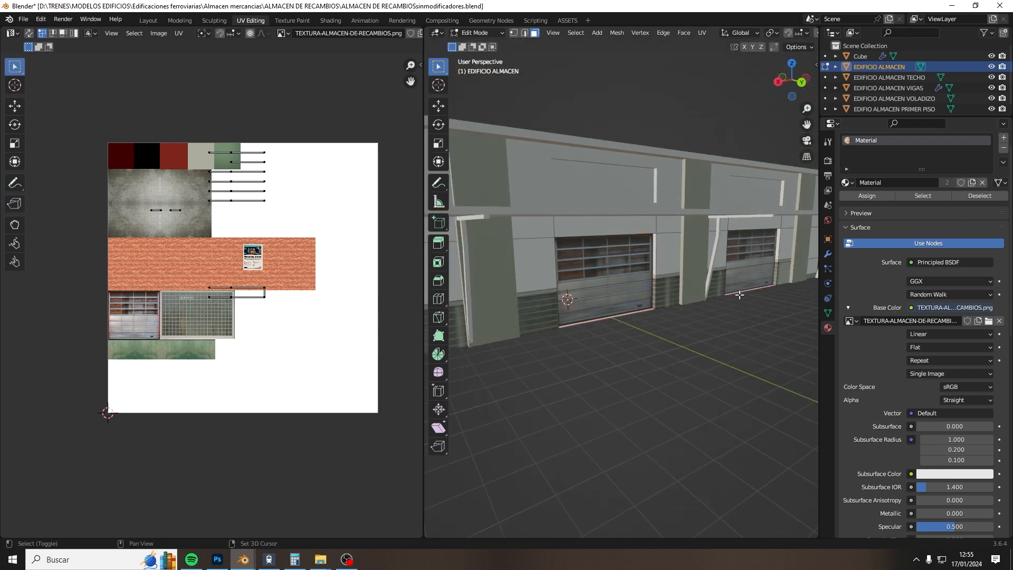
Step: Add the next roller door's lintel face and the upper and lower jamb faces on both its sides to the selection
shift+click(652, 284)
shift+click(652, 284)
shift+click(654, 285)
shift+click(655, 273)
middle_drag(654, 273, 506, 279)
shift+click(617, 252)
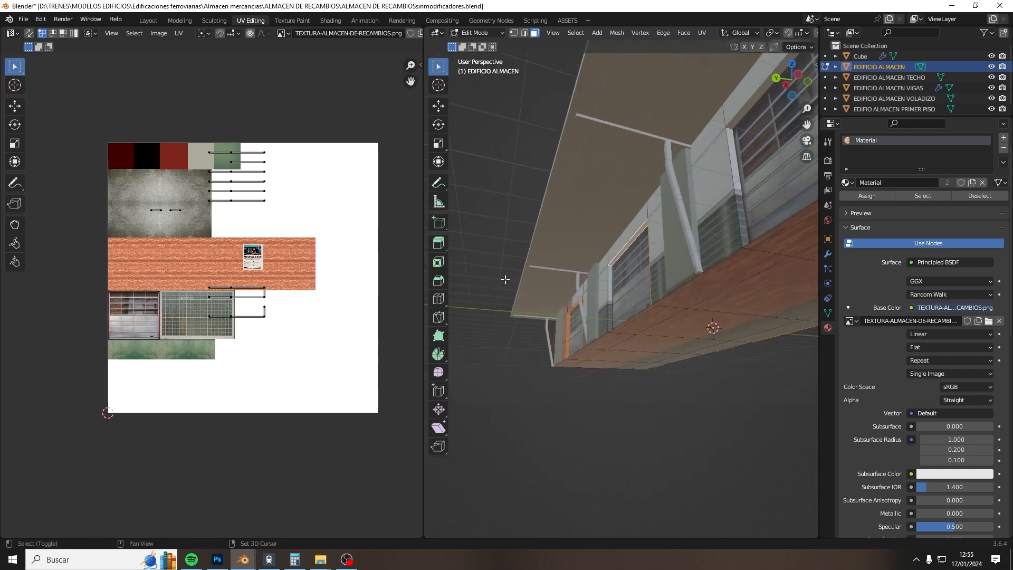
shift+click(613, 305)
shift+click(609, 313)
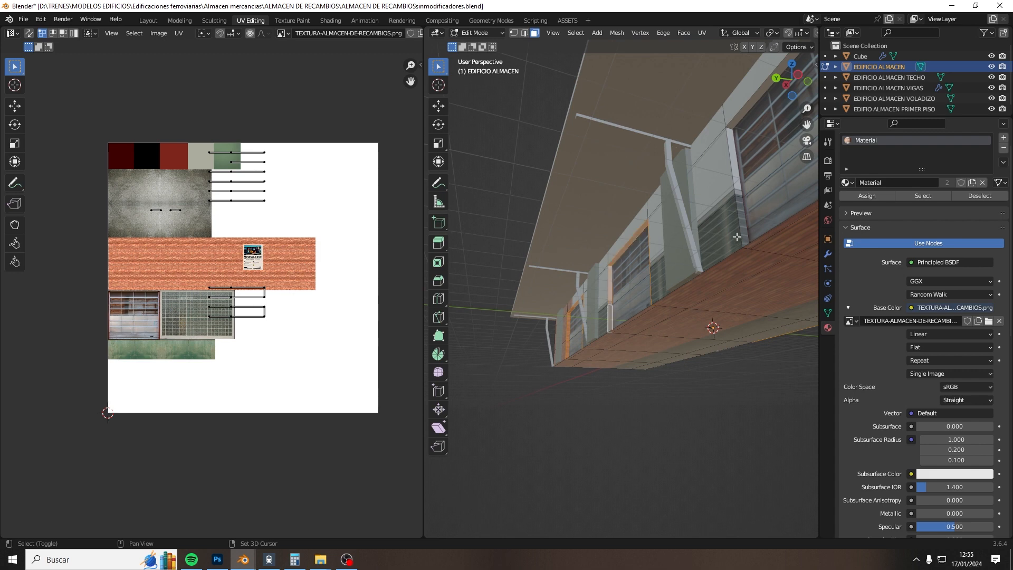
Step: Complete the door-recess selection with the upper and lower jamb faces of the remaining roller door
shift+click(742, 222)
shift+click(734, 134)
middle_drag(732, 154, 786, 293)
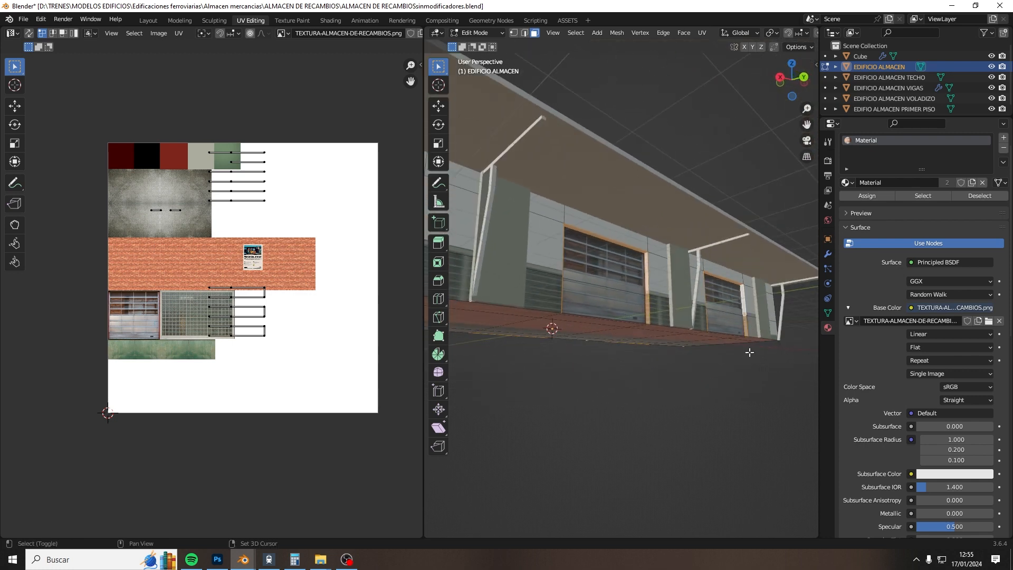
middle_drag(745, 319, 632, 289)
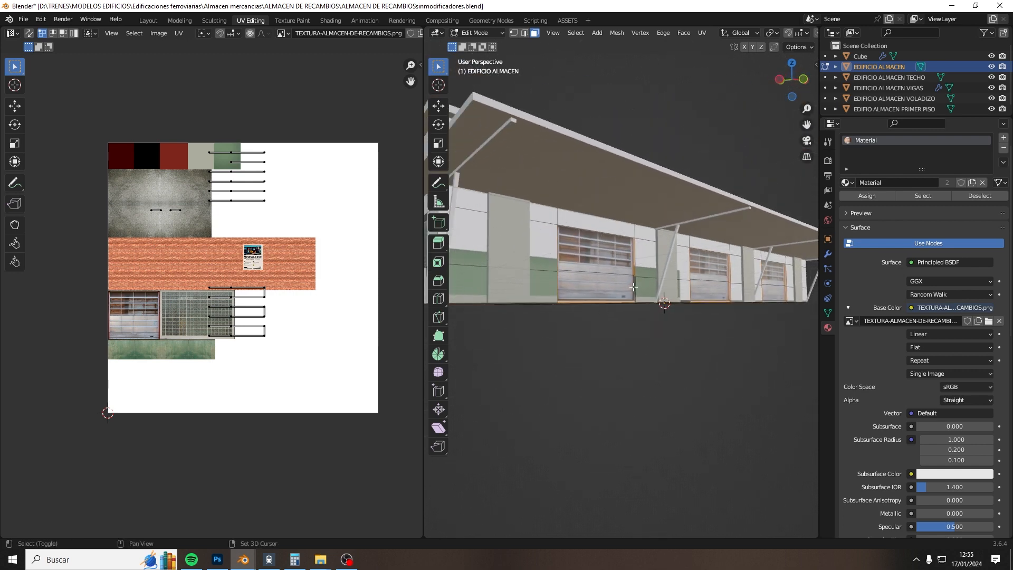
click(635, 286)
Step: Select all the door-recess UVs, scale them down to a tiny cluster, and place them on the light grey swatch
middle_drag(723, 316, 554, 325)
drag(81, 126, 317, 369)
key(s)
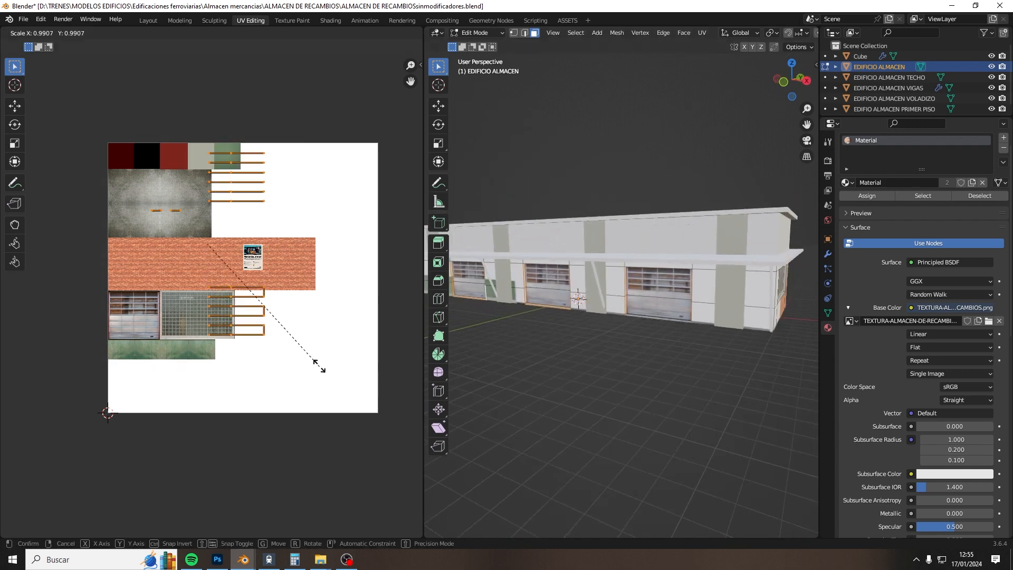
click(214, 255)
key(g)
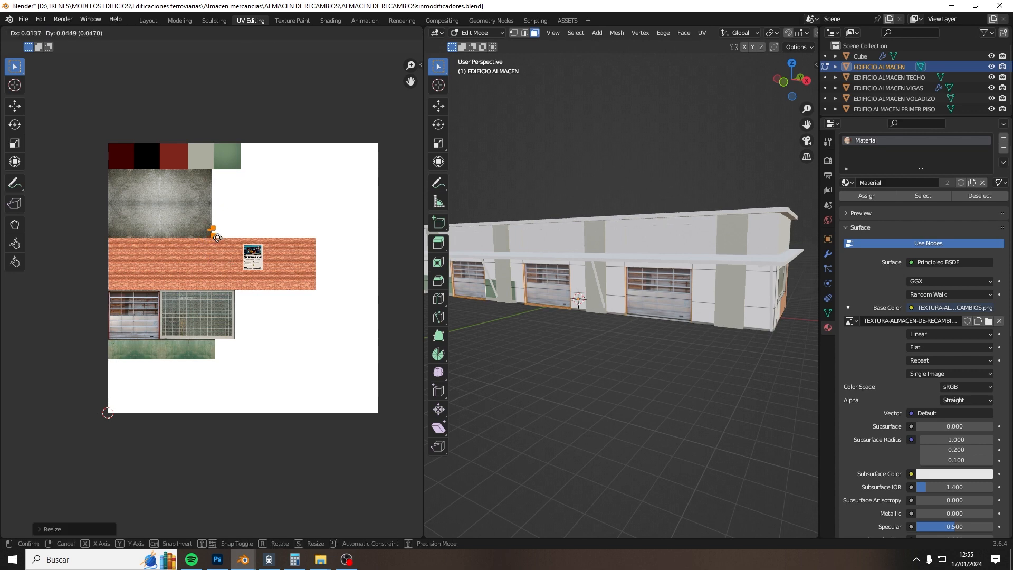
click(207, 163)
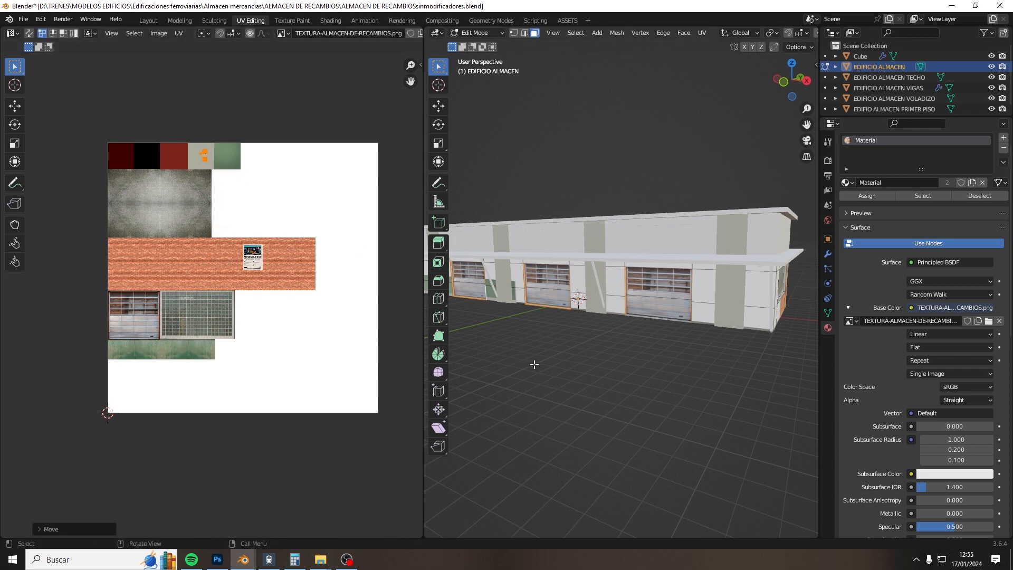
Step: Move the door-recess UV cluster onto the bright red swatch and clear the face selection
click(863, 195)
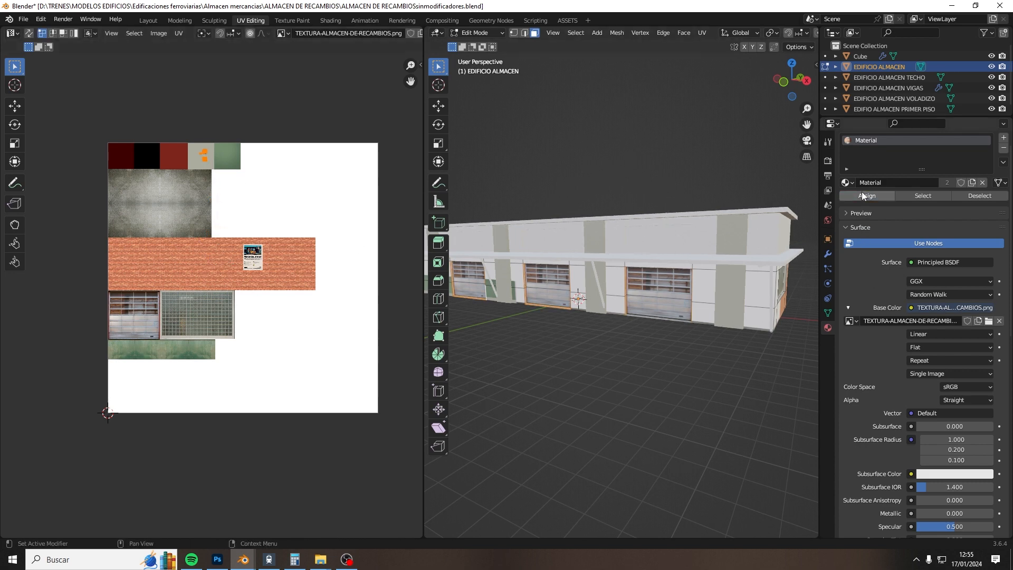
click(737, 345)
key(ctrl+z)
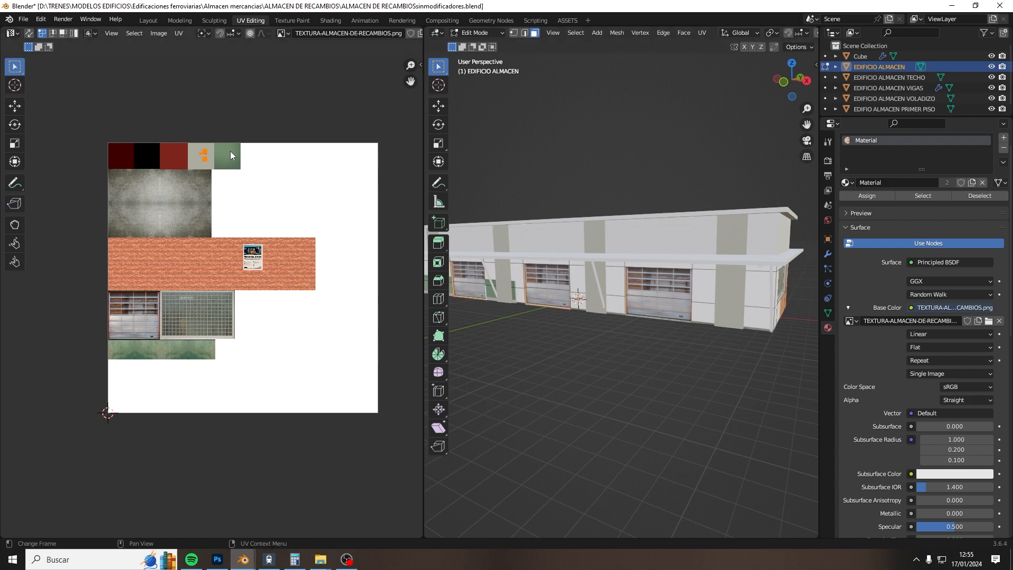
key(g)
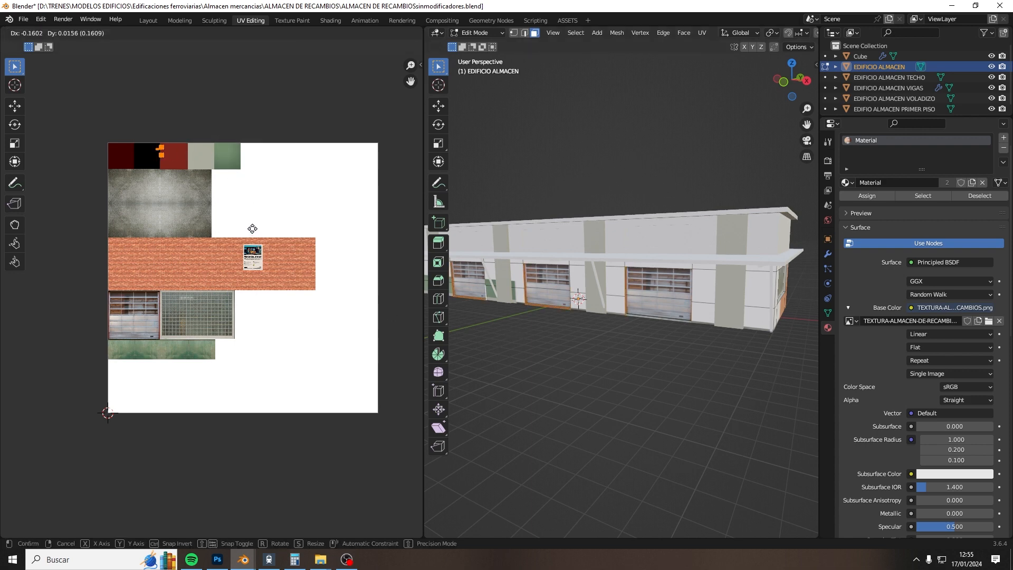
click(259, 234)
click(564, 358)
middle_drag(564, 358, 670, 355)
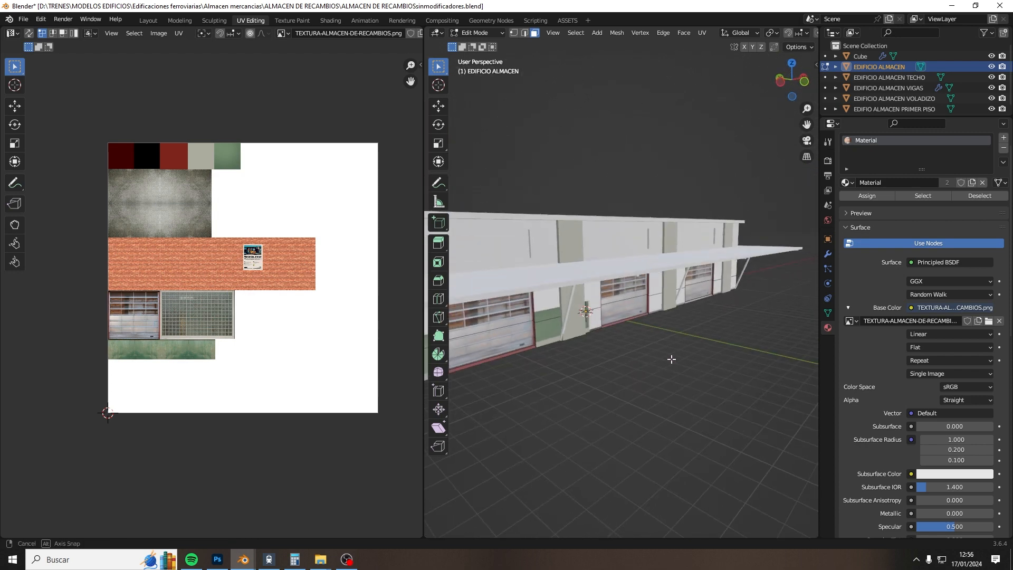
scroll(673, 356, down, 3)
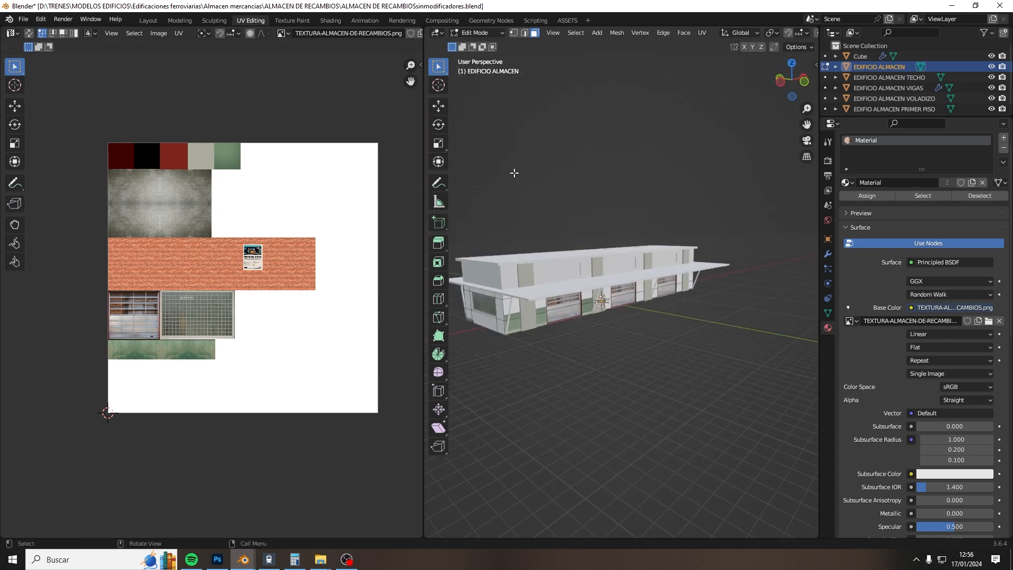
Step: Select the wall faces surrounding the gable-end window, leaving out the window itself
middle_drag(516, 174, 654, 166)
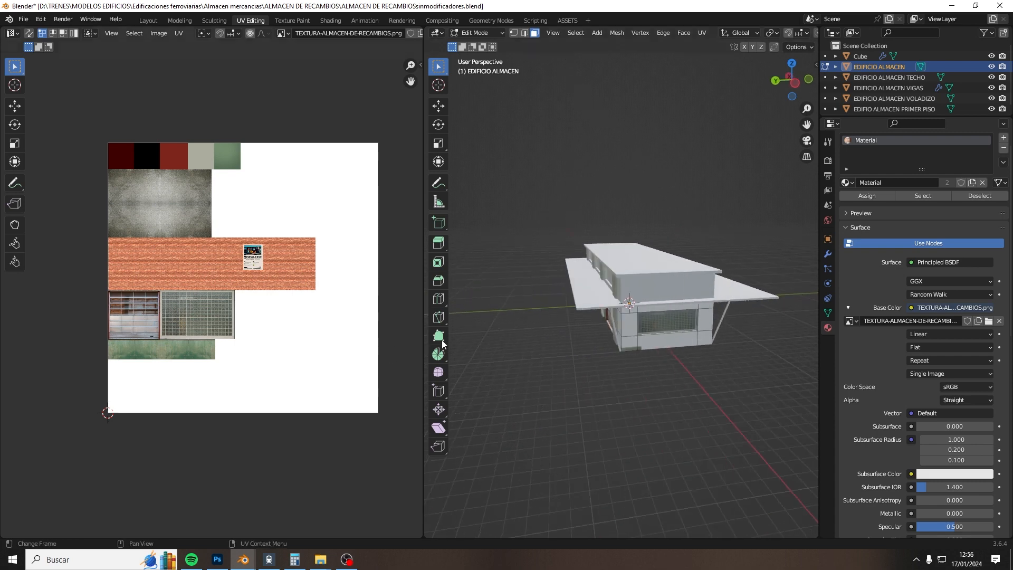
click(633, 347)
shift+click(667, 347)
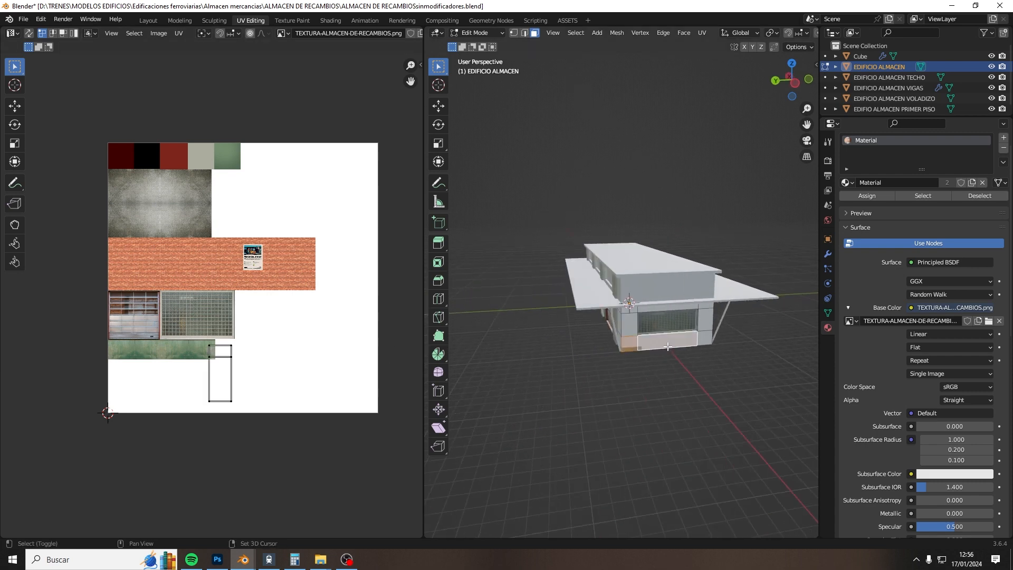
shift+click(705, 339)
shift+click(709, 327)
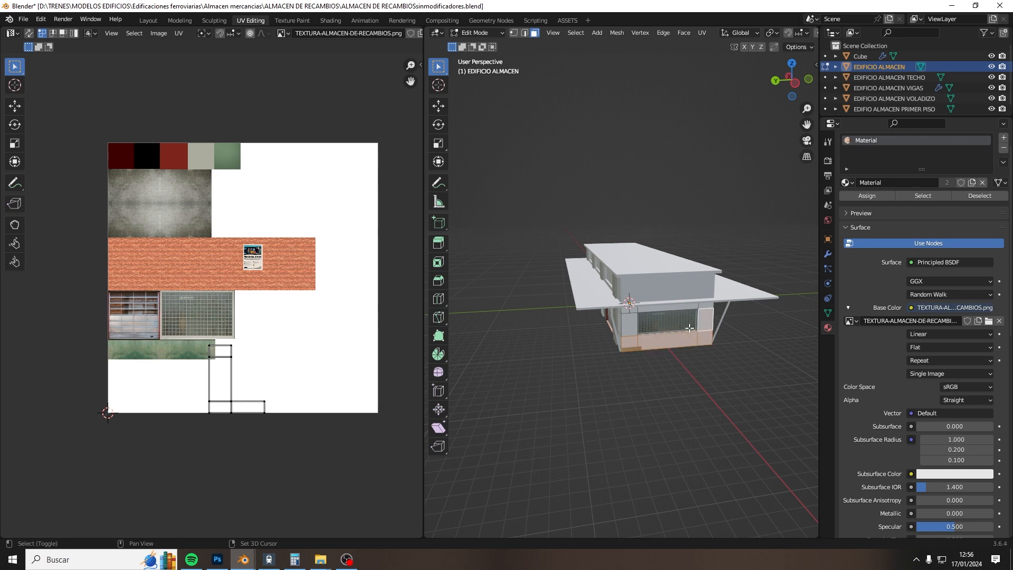
shift+click(710, 308)
shift+click(682, 306)
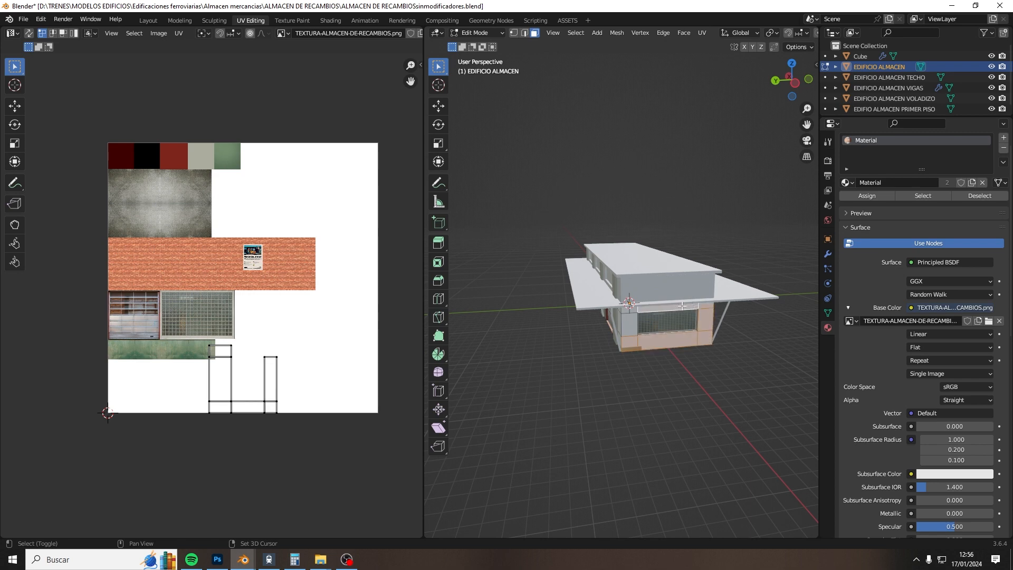
shift+click(630, 311)
shift+click(635, 324)
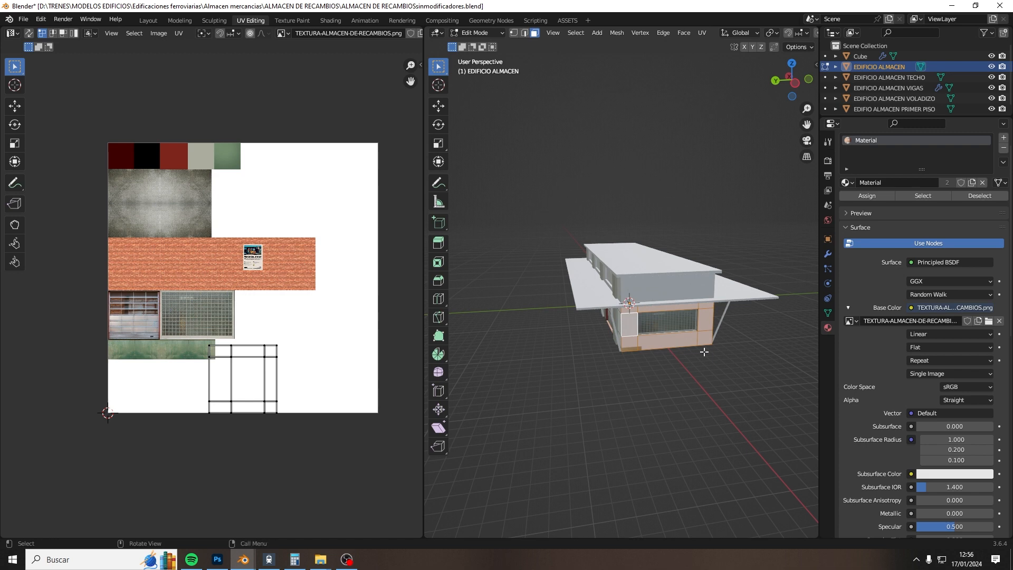
Step: Try adding the adjoining long-side wall panels beside the first roller door, and undo those additions
middle_drag(703, 351, 592, 353)
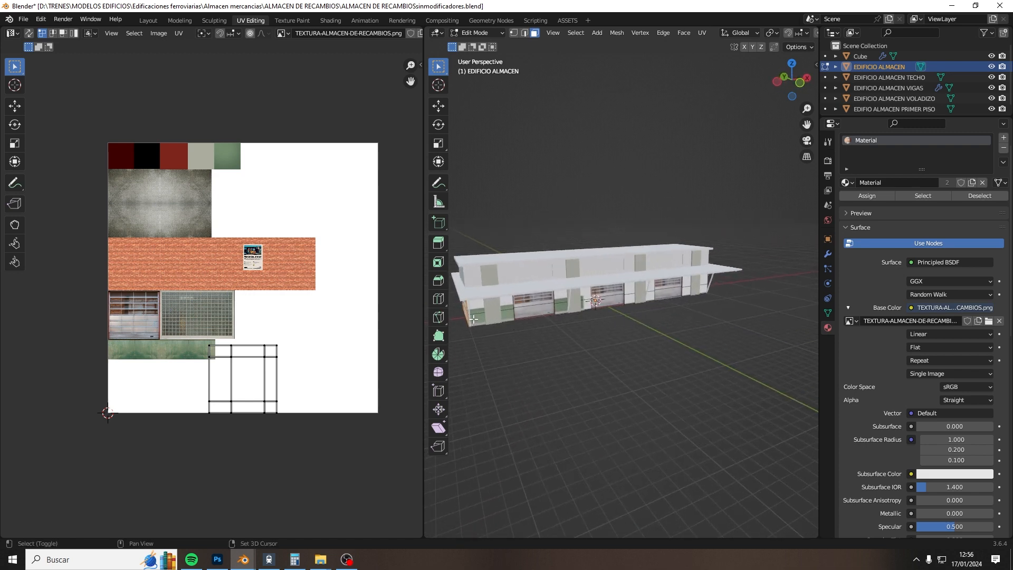
shift+click(490, 319)
shift+click(480, 310)
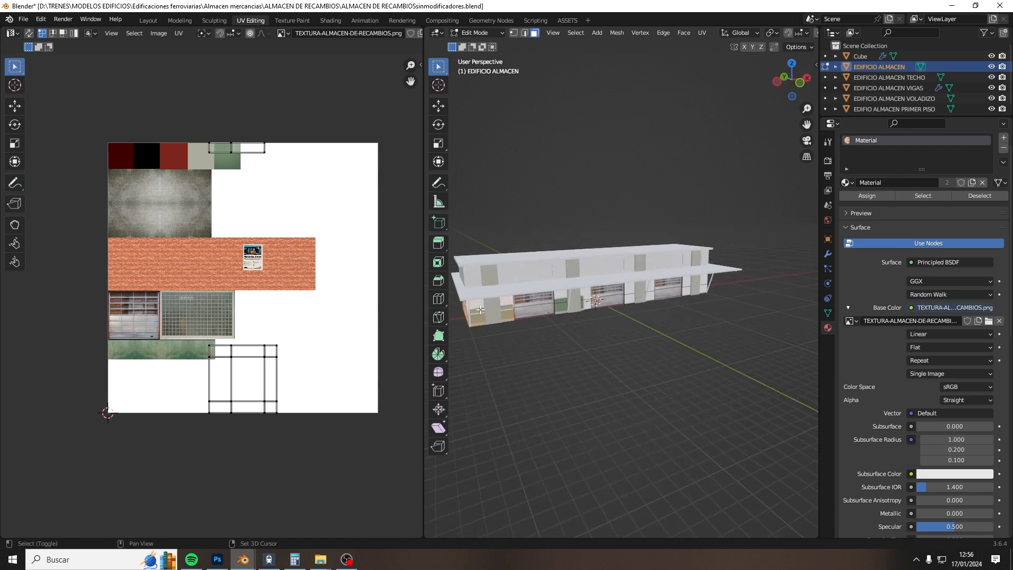
middle_drag(508, 313, 549, 238)
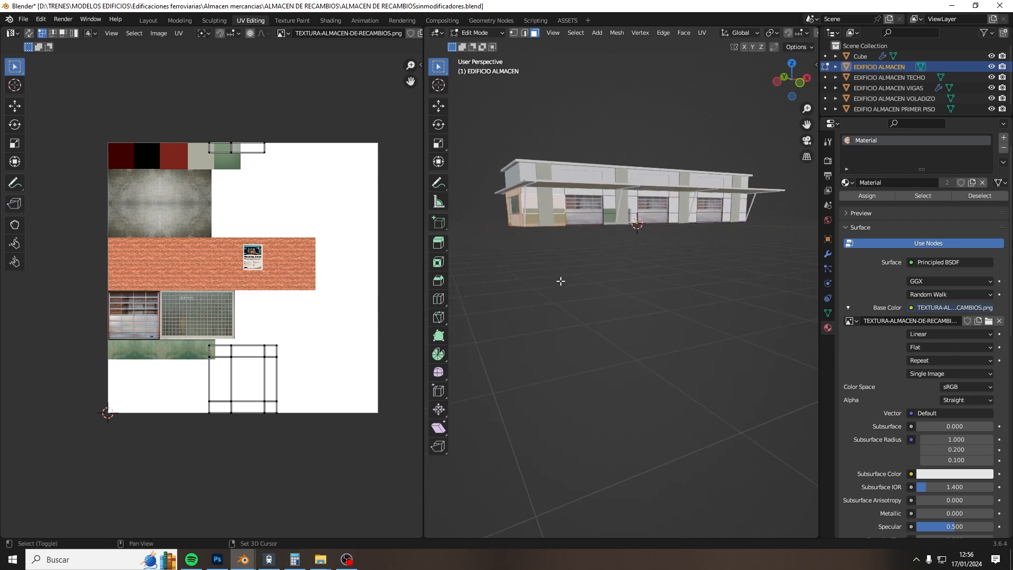
key(ctrl+z)
key(ctrl+z)
key(ctrl+z)
key(ctrl+z)
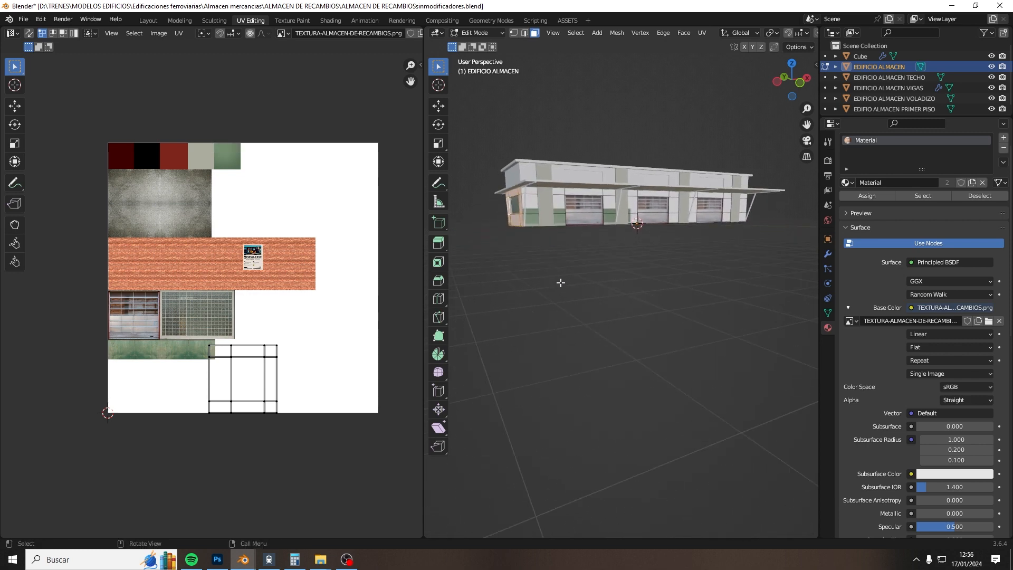
Step: Try extending the selection around the corner onto the other long wall with shortest-path picking, and clear the selection
middle_drag(478, 222, 695, 238)
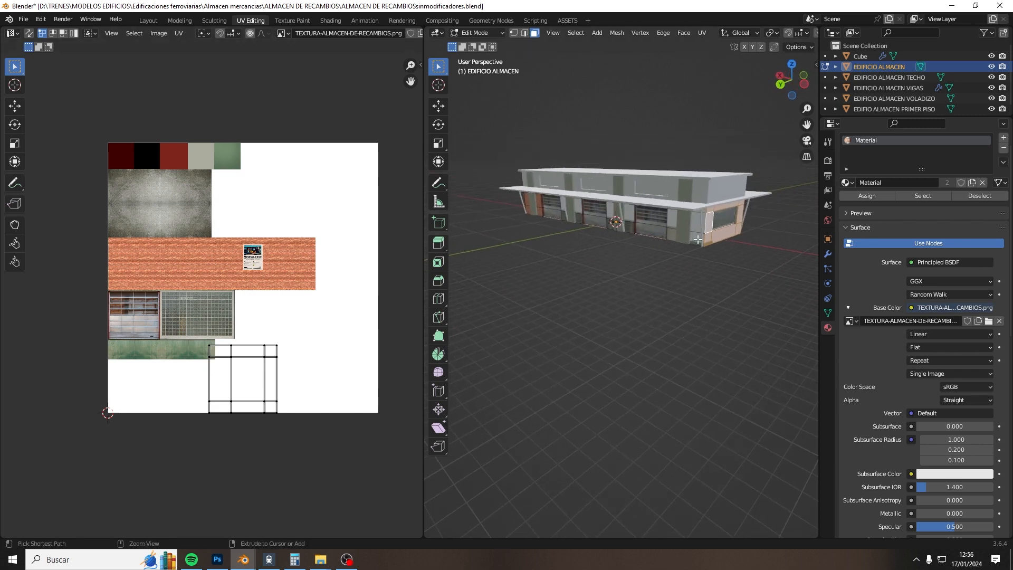
ctrl+click(699, 237)
ctrl+click(699, 224)
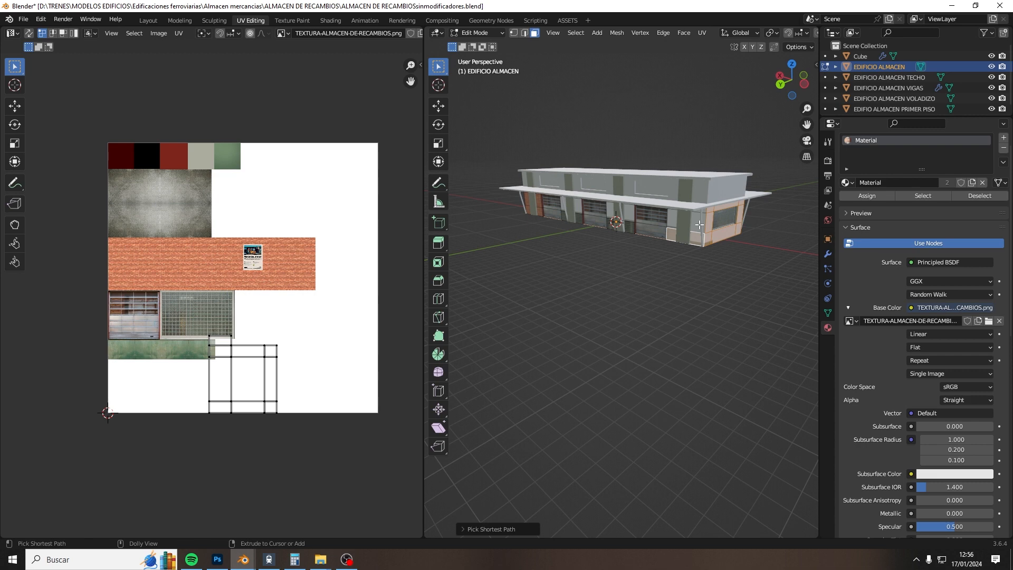
ctrl+click(698, 223)
ctrl+shift+click(702, 211)
middle_drag(652, 237, 656, 243)
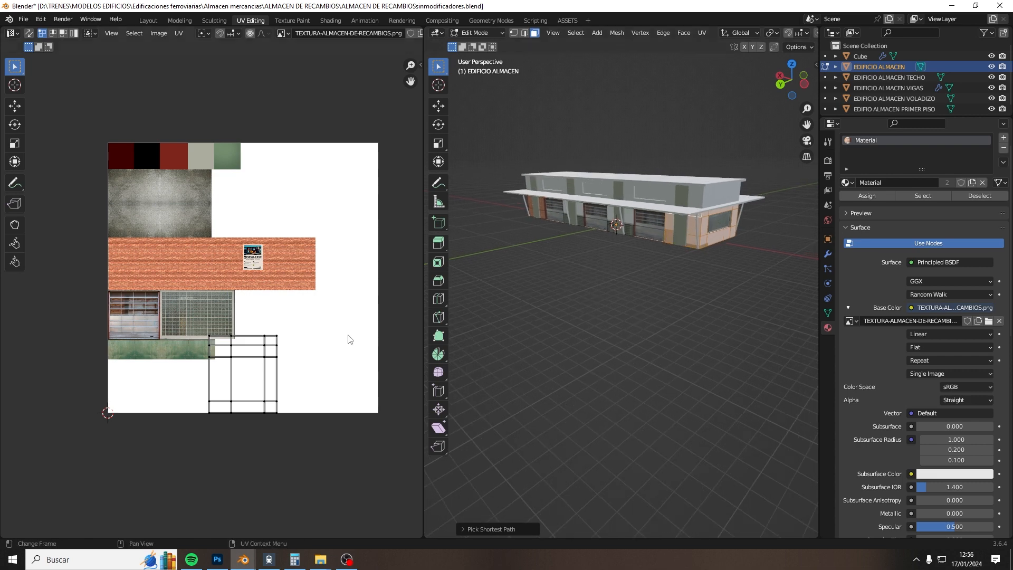
mouse_move(649, 312)
middle_down()
mouse_move(695, 290)
mouse_move(639, 303)
middle_up()
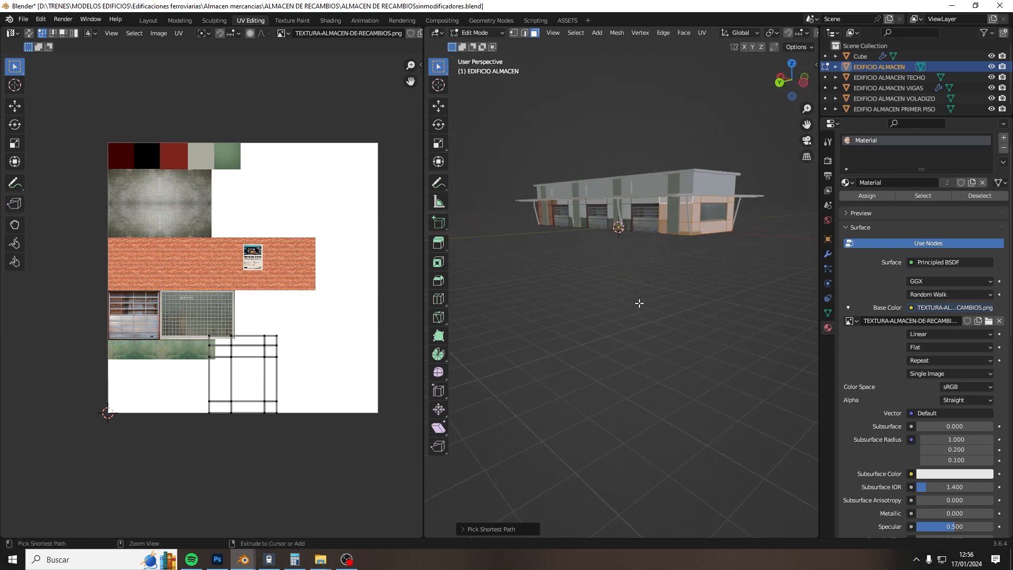
middle_drag(640, 301, 681, 259)
scroll(660, 232, up, 1)
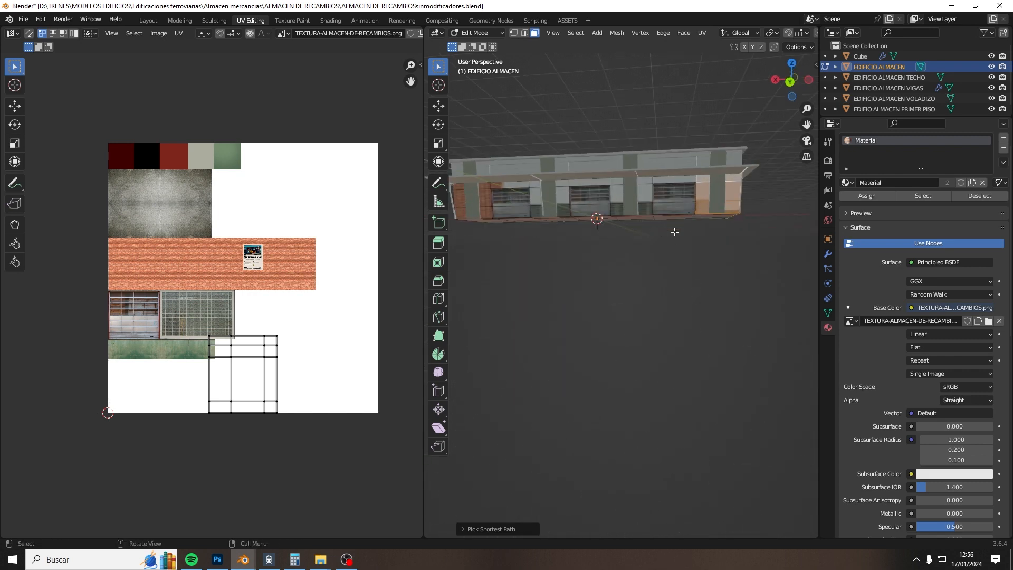
middle_drag(674, 319, 570, 342)
click(439, 409)
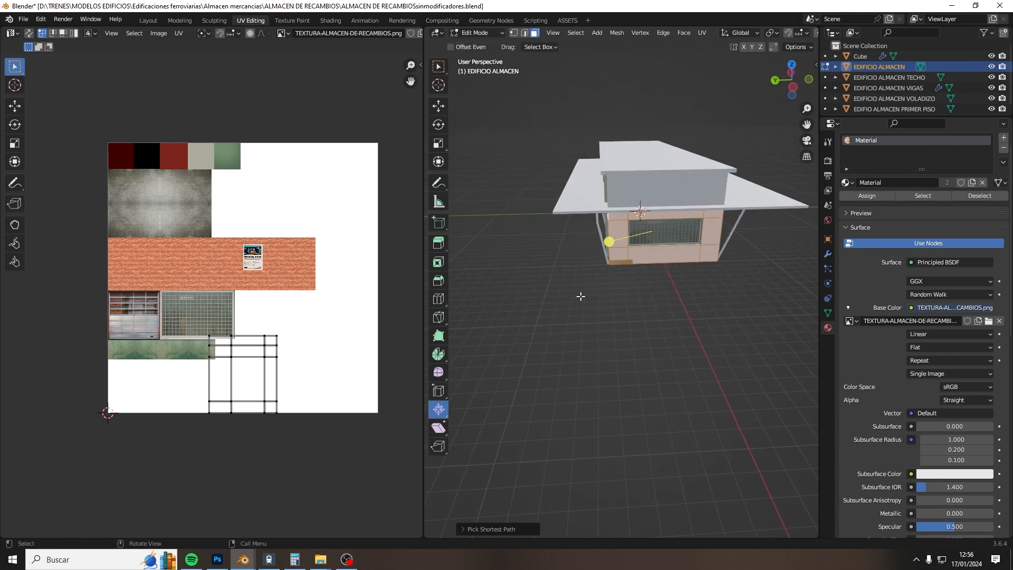
click(659, 292)
Step: Select only the eight gable-end wall faces around the window, using the Select Box tool and leaving out both long walls
click(610, 251)
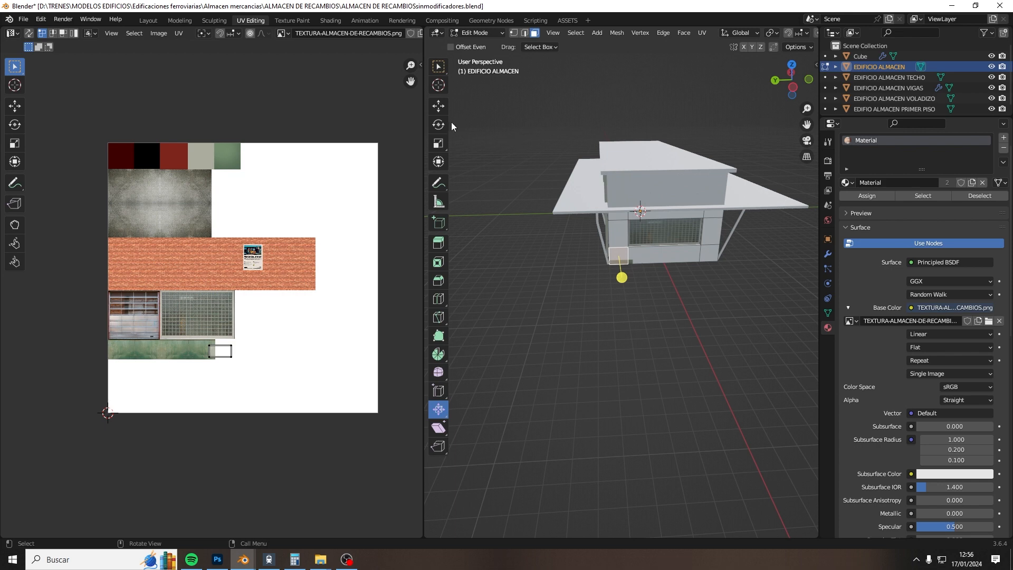
click(439, 66)
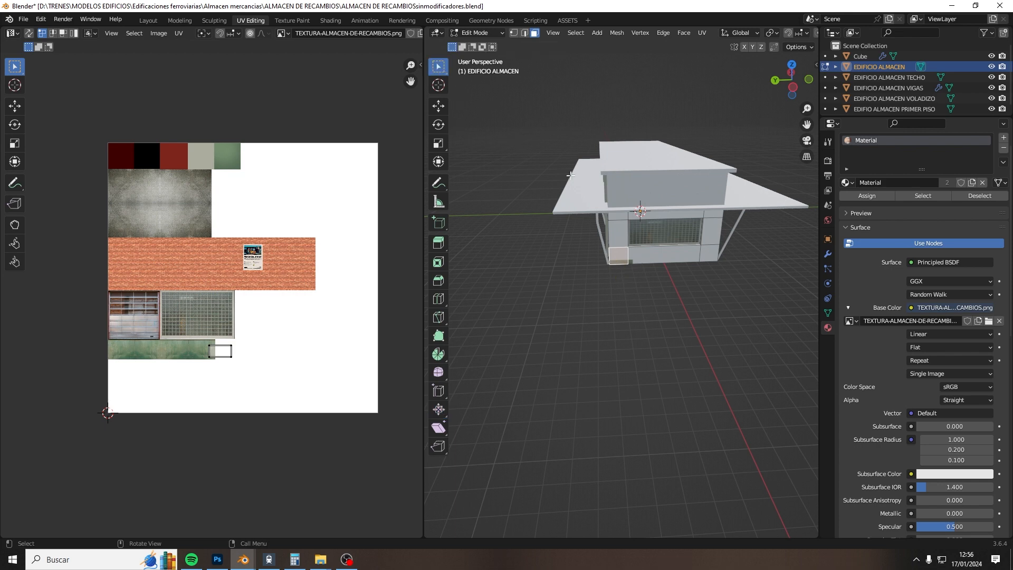
shift+click(617, 240)
shift+click(619, 217)
shift+click(707, 214)
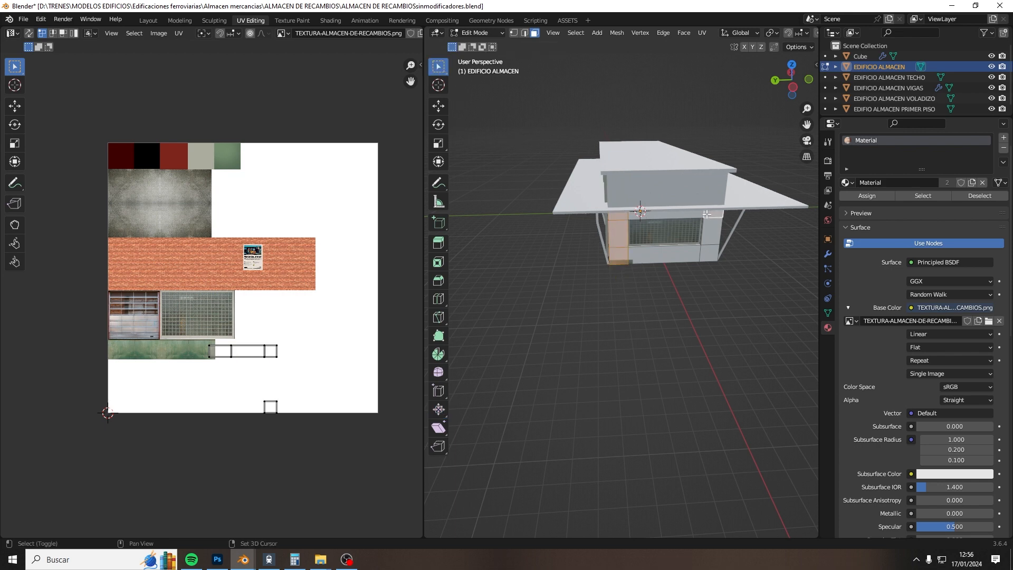
shift+click(685, 215)
shift+click(711, 233)
shift+click(711, 253)
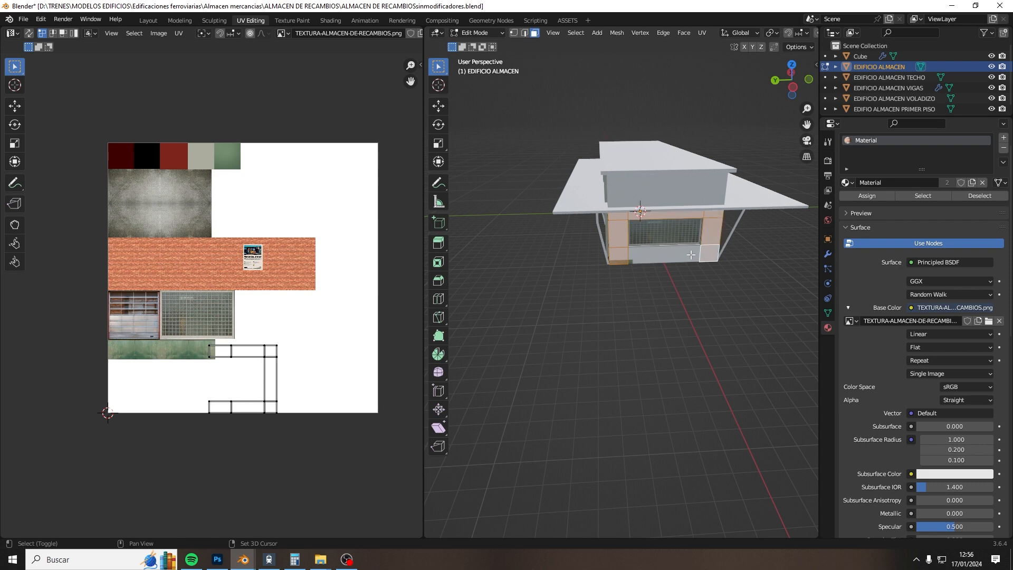
shift+click(664, 254)
middle_drag(364, 343, 147, 340)
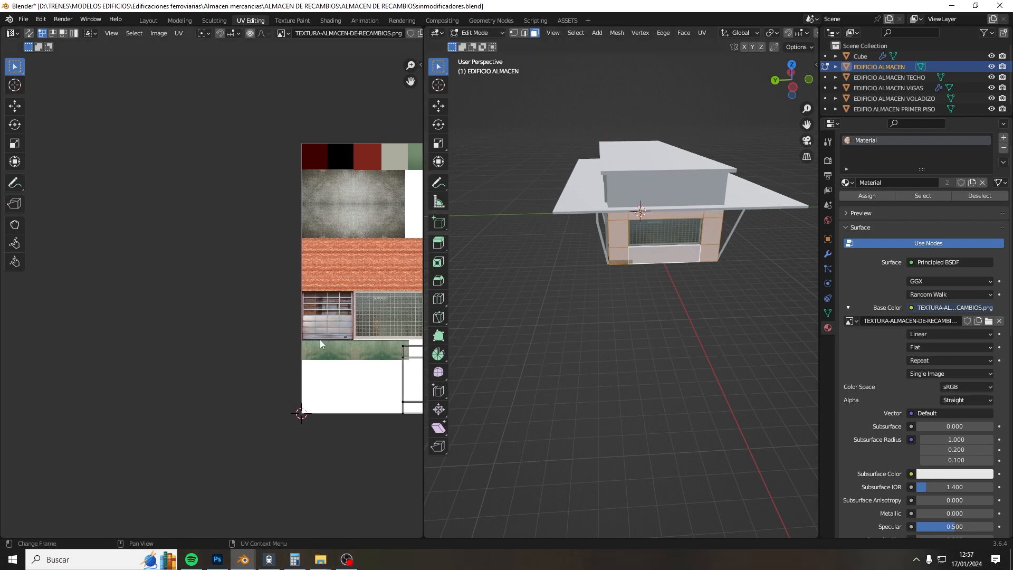
Step: Select the wall faces surrounding the glass-block window on the building's end wall
middle_drag(309, 340, 106, 338)
middle_drag(532, 357, 666, 199)
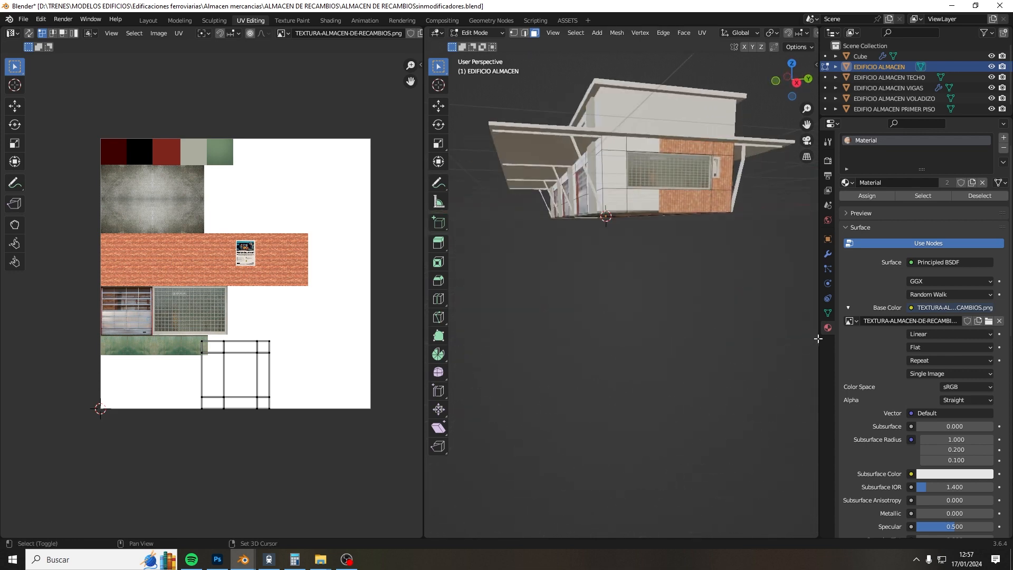
shift+click(654, 197)
click(618, 199)
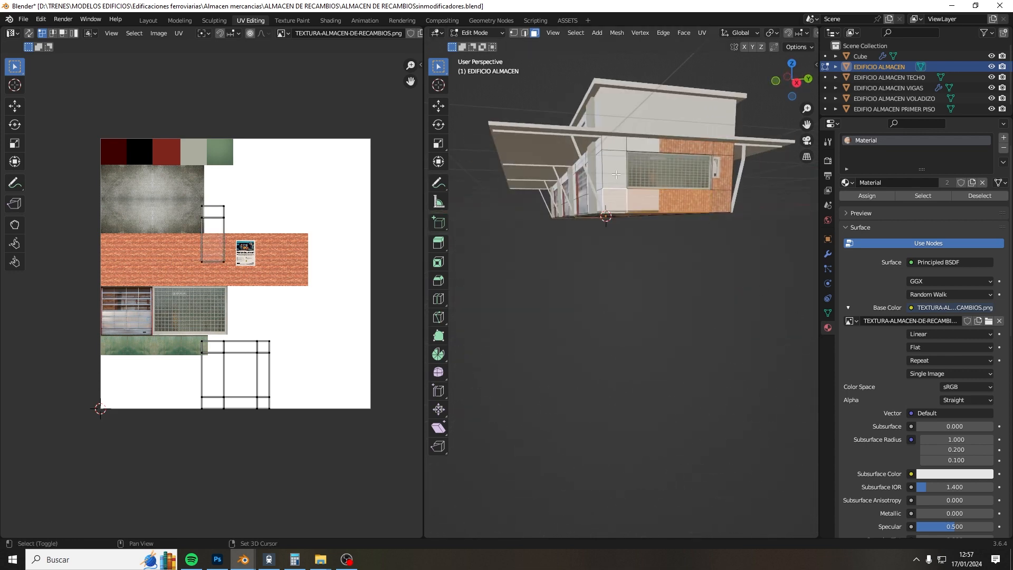
click(617, 164)
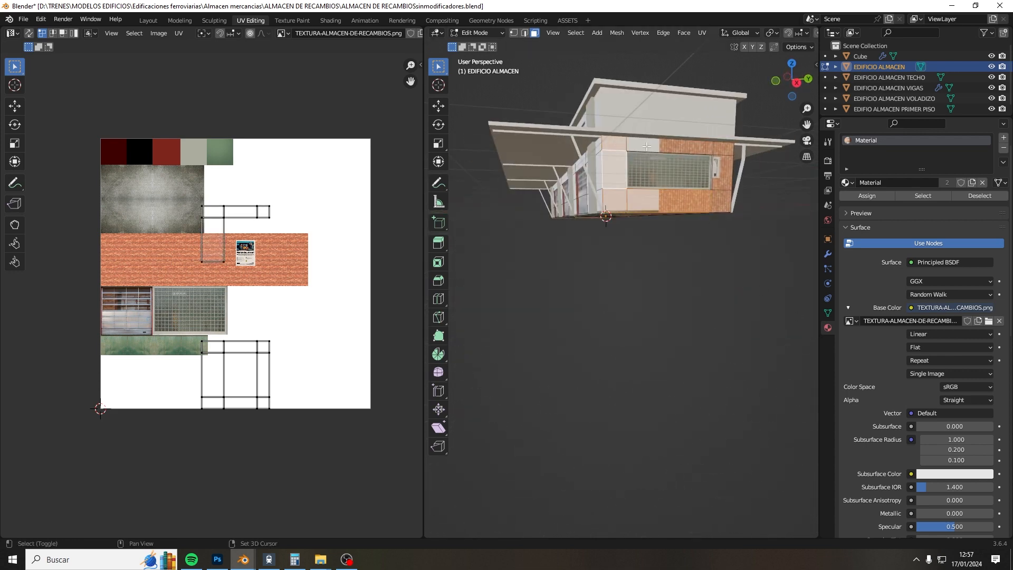
shift+click(680, 146)
shift+click(721, 148)
shift+click(723, 173)
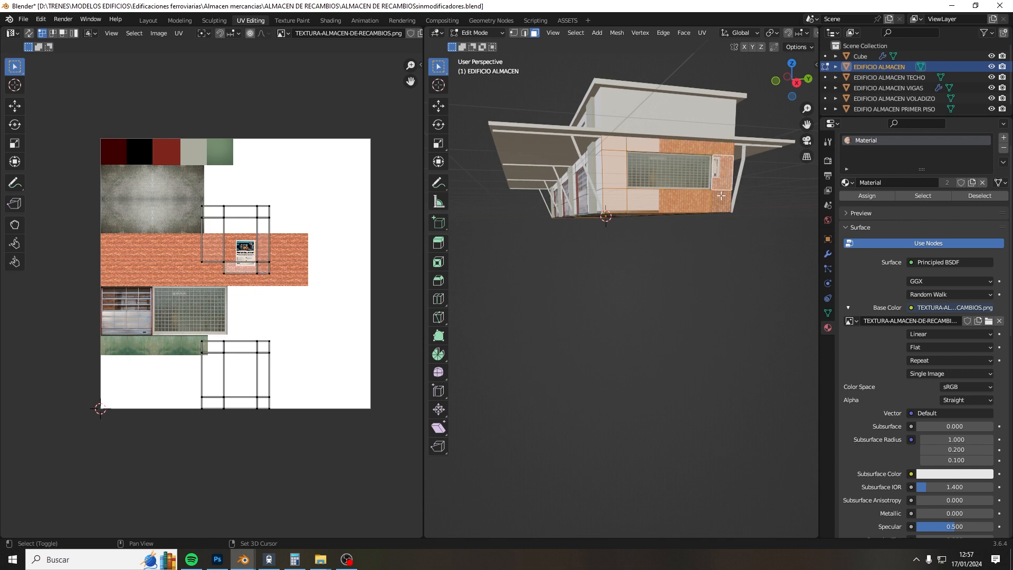
shift+click(720, 196)
click(696, 198)
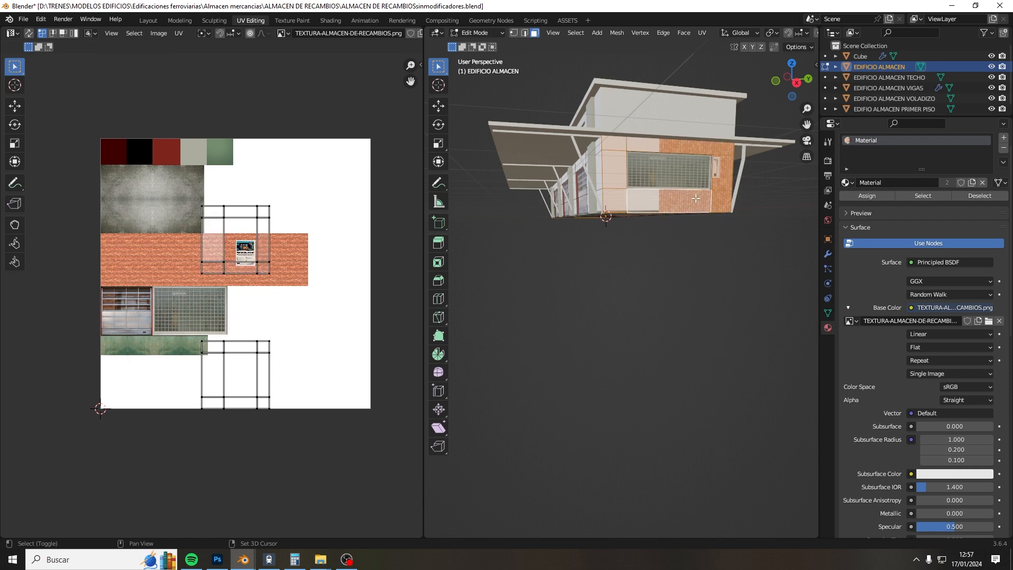
Step: Move the upper group of UV islands, overlapping the brick texture, down along Y onto the matching islands below
drag(173, 197, 333, 295)
scroll(306, 306, up, 1)
middle_drag(306, 306, 344, 313)
key(g)
key(y)
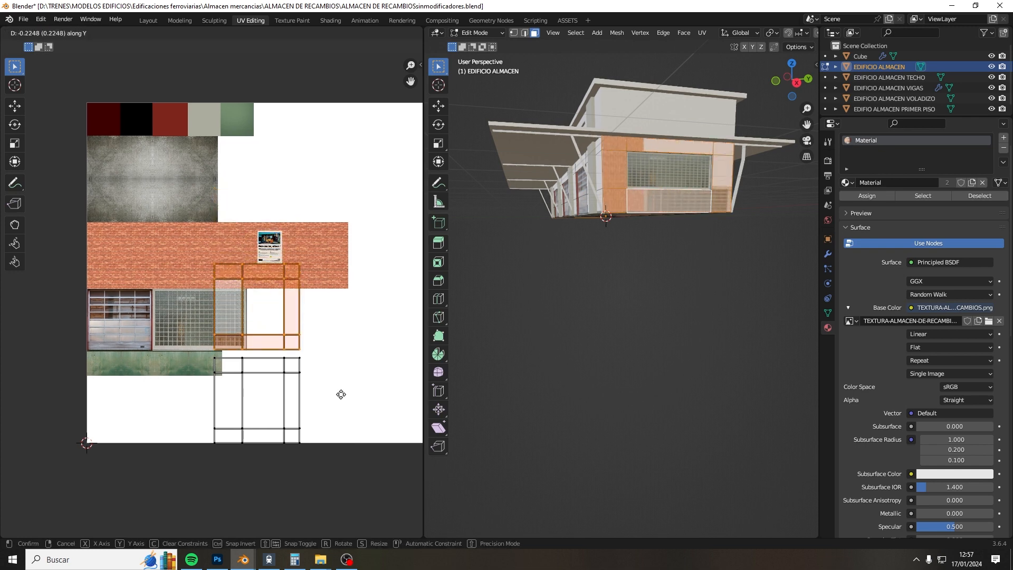
click(335, 481)
Step: Nudge the moved UV islands along Y to line them up with the unmoved island of the same wall
scroll(334, 482, up, 4)
middle_drag(300, 481, 202, 208)
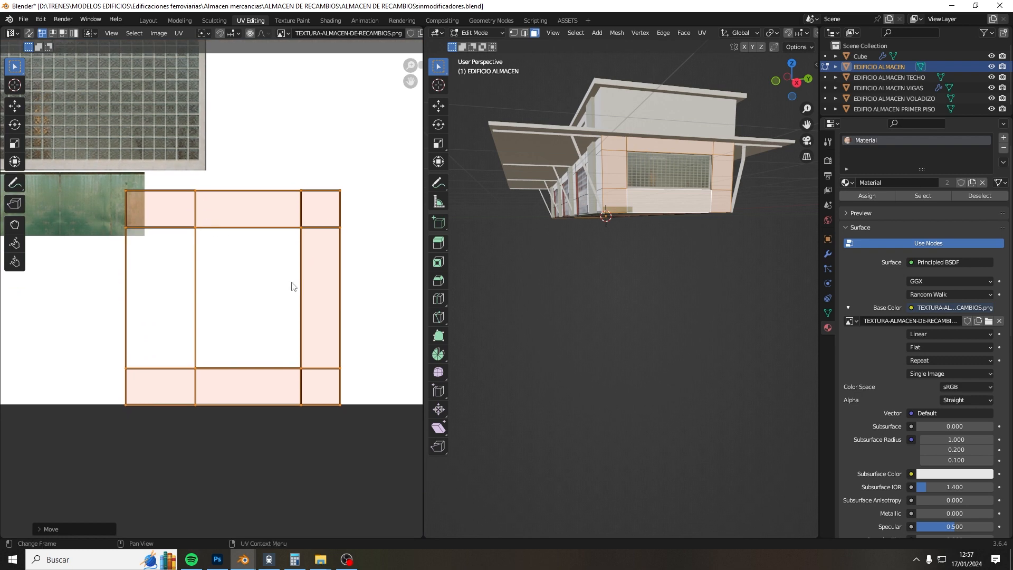
scroll(295, 288, up, 2)
scroll(297, 290, down, 5)
scroll(298, 289, up, 3)
scroll(299, 293, up, 2)
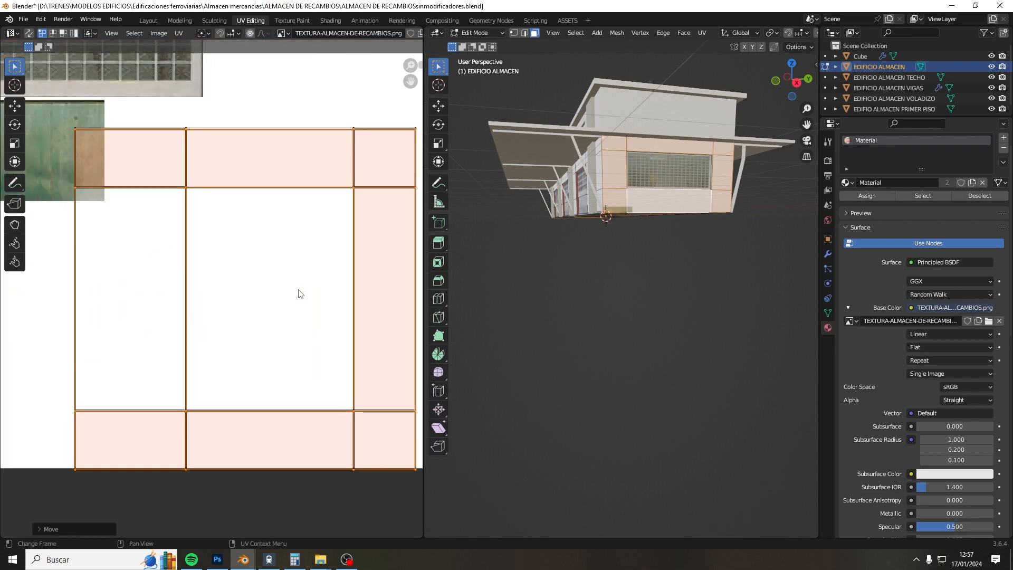
key(g)
key(y)
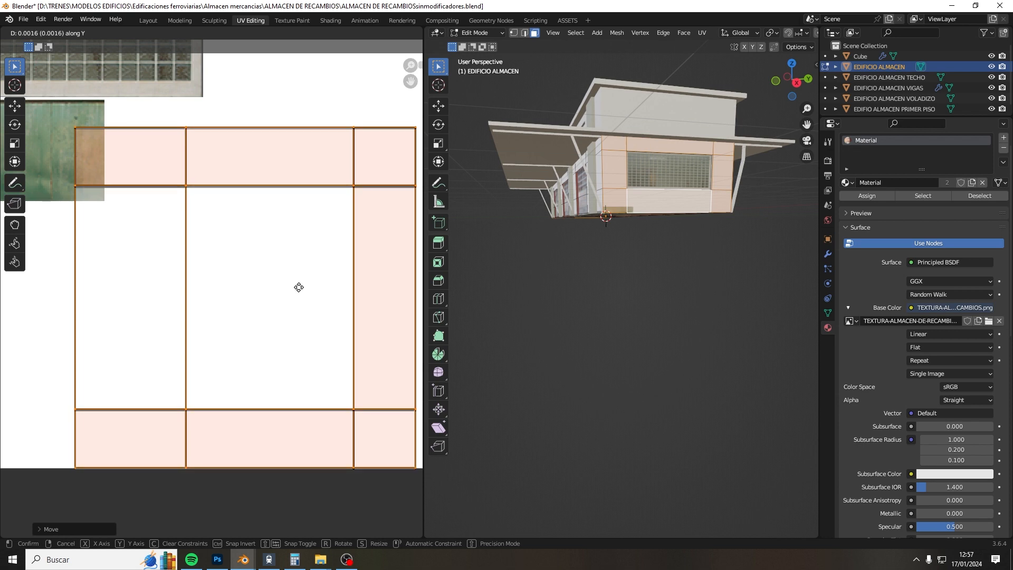
click(300, 293)
scroll(299, 293, down, 2)
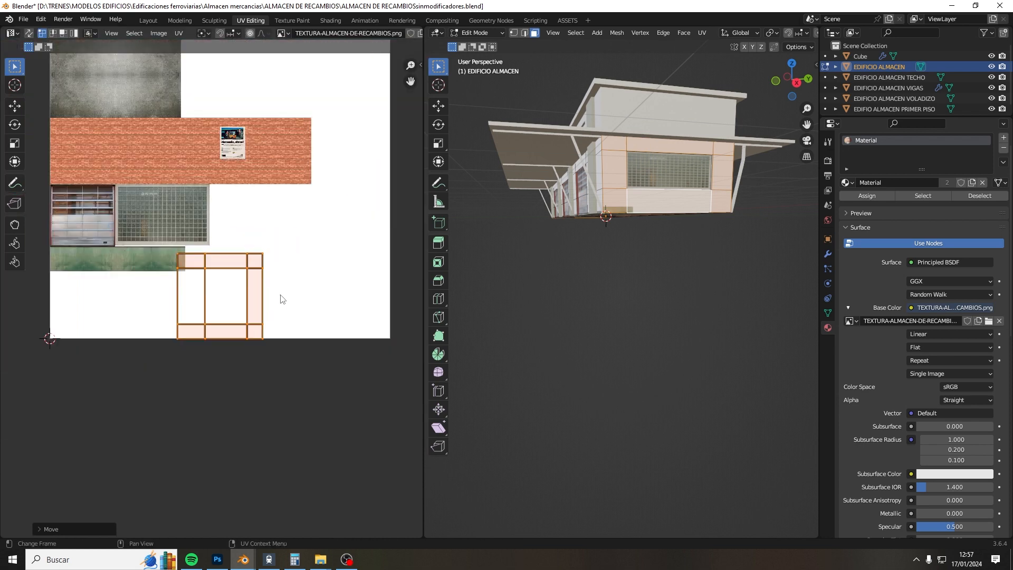
Step: Rotate all of the end wall's UV islands together by 90 degrees
drag(153, 243, 315, 372)
text(r)
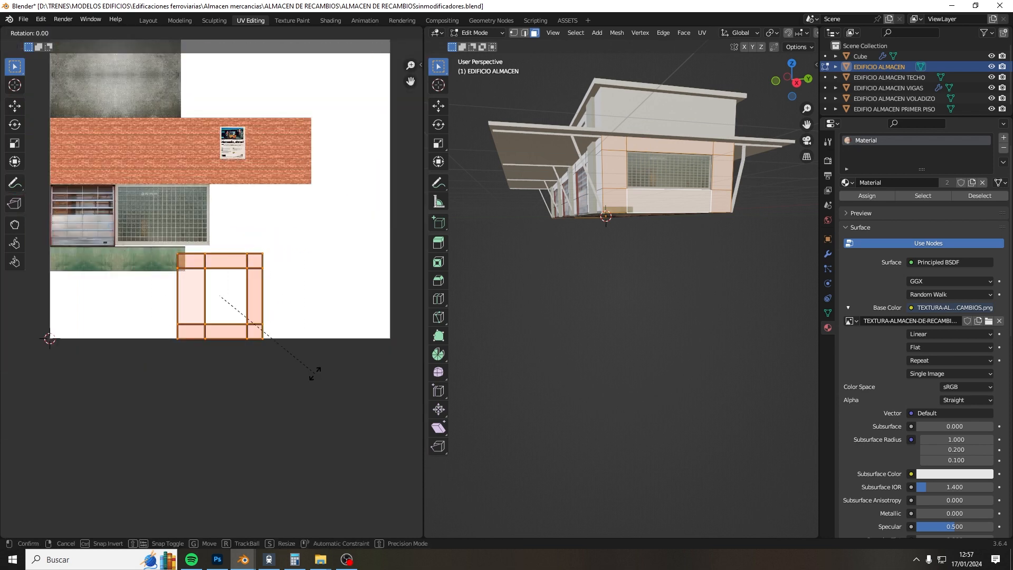
text(90)
key(Return)
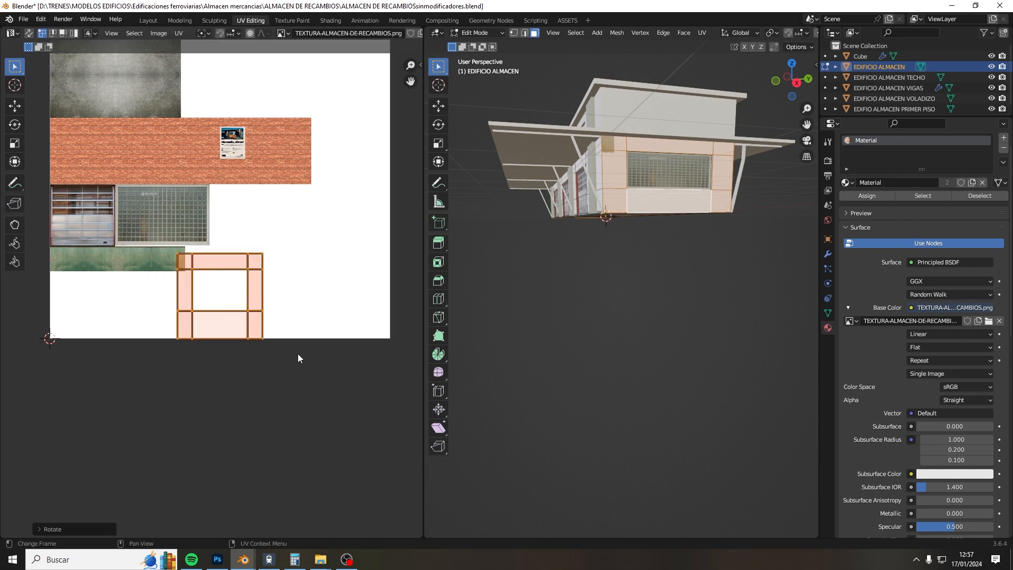
Step: Move the end wall's UV islands over the brick texture and scale them down to fit inside the brick strip
key(g)
click(192, 205)
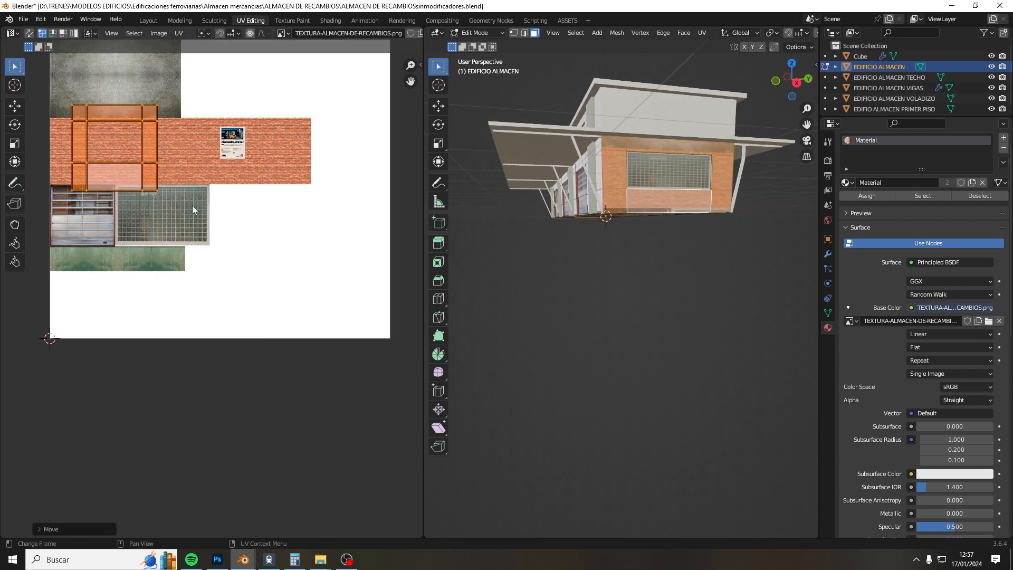
key(s)
click(166, 191)
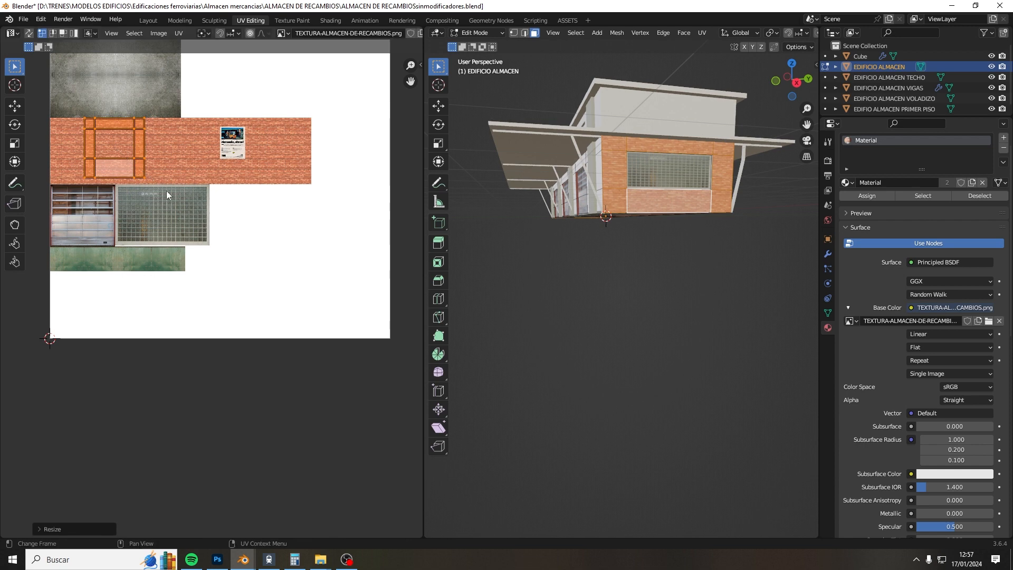
key(g)
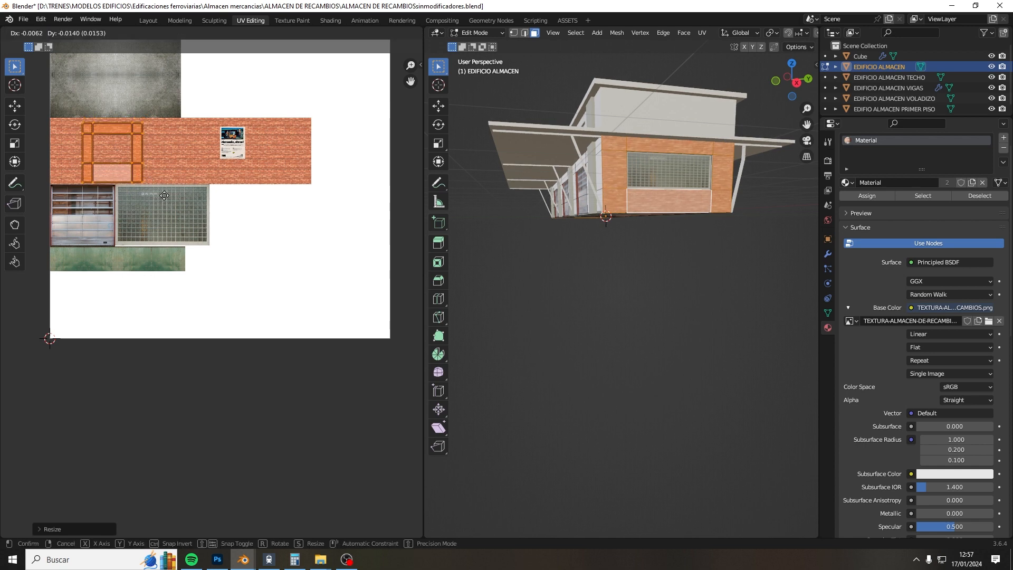
click(164, 193)
Step: Enlarge the end wall's UV islands slightly to fill most of the brick strip's height
middle_drag(158, 178, 235, 263)
scroll(119, 185, up, 4)
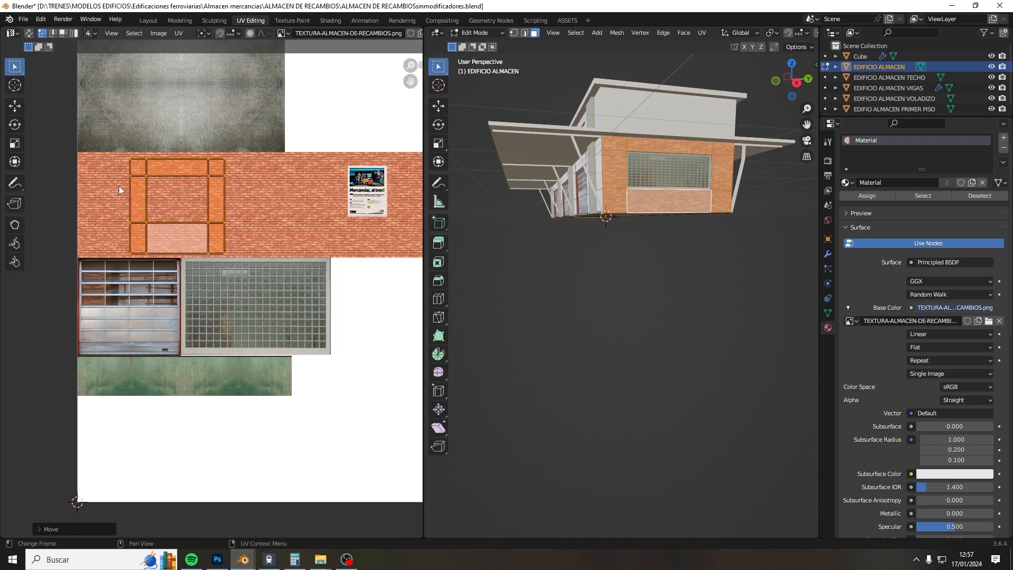
key(s)
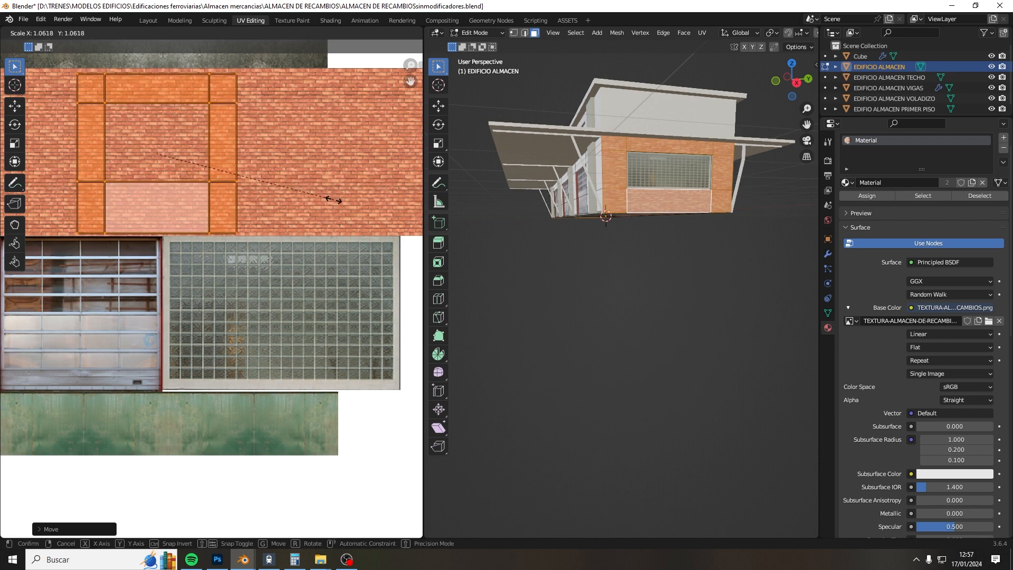
click(335, 200)
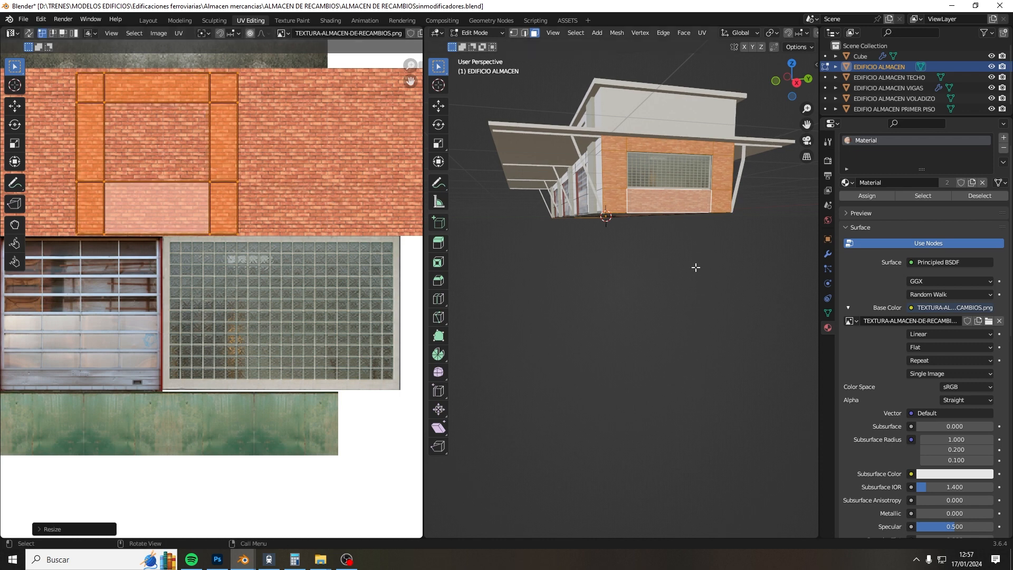
Step: Shift all of the end wall's UV islands about 0.0019 up along Y to centre them vertically within the brick strip
middle_drag(321, 222, 375, 392)
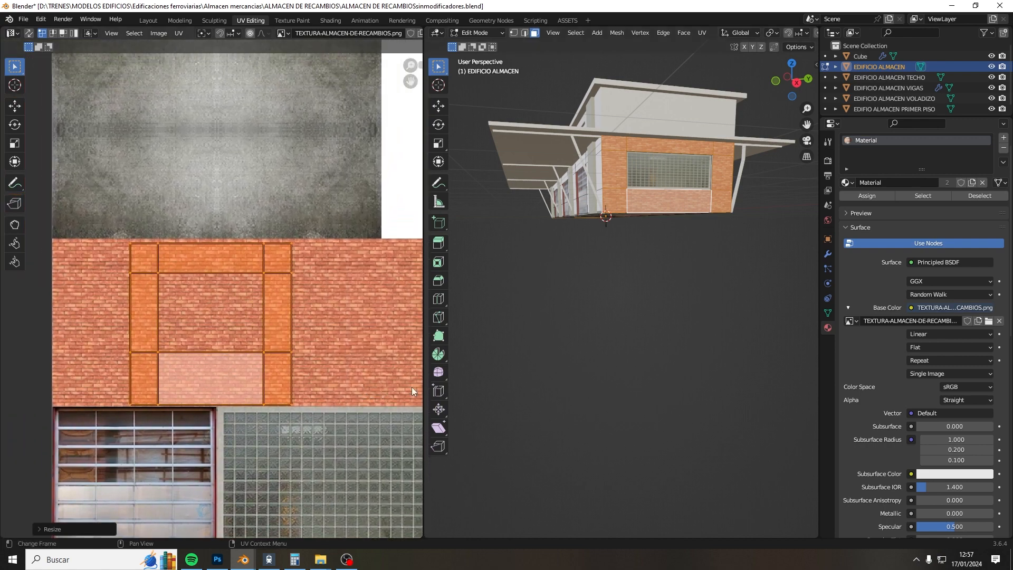
scroll(429, 250, up, 4)
scroll(299, 262, up, 2)
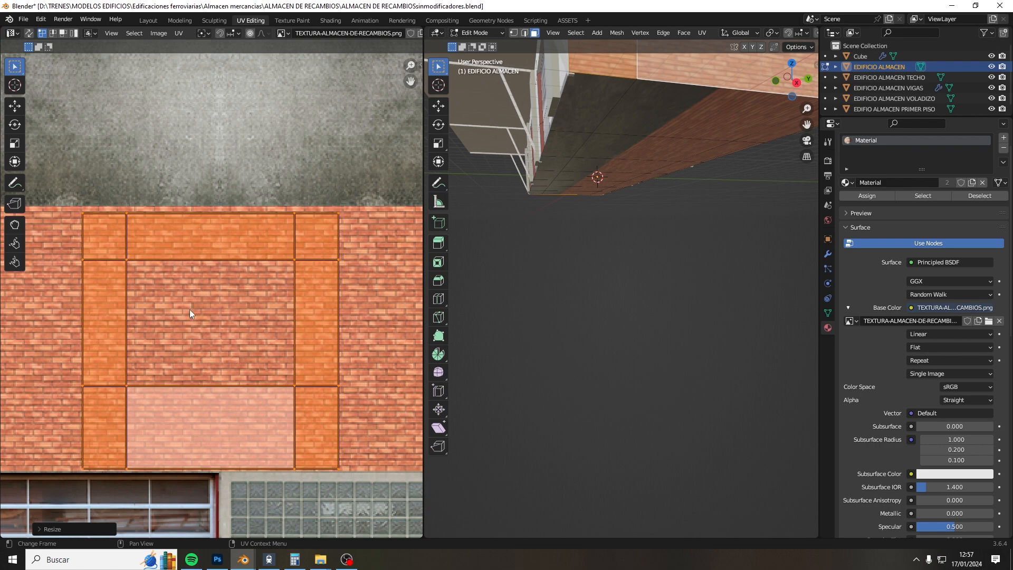
key(b)
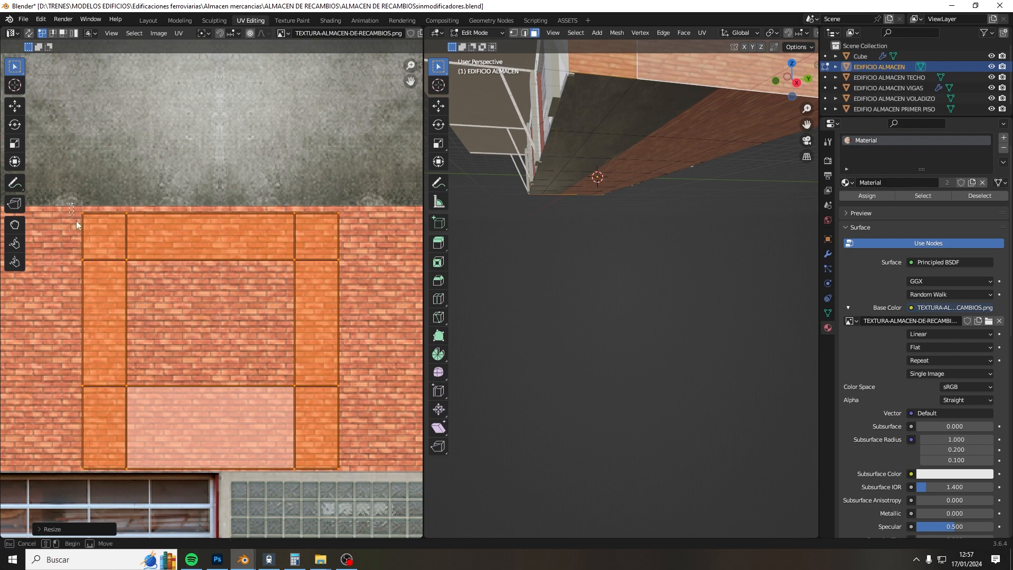
drag(270, 436, 352, 472)
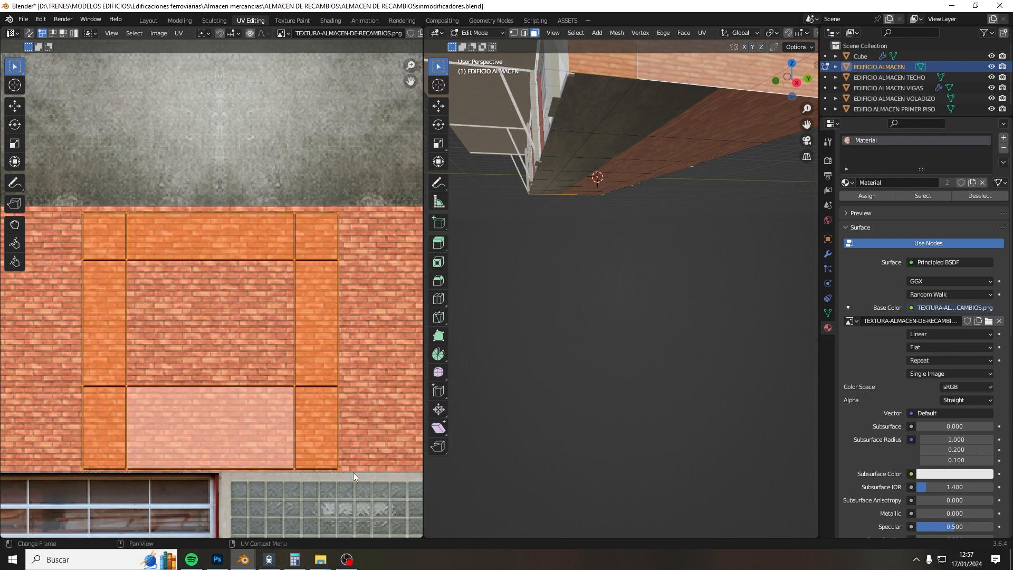
key(g)
key(y)
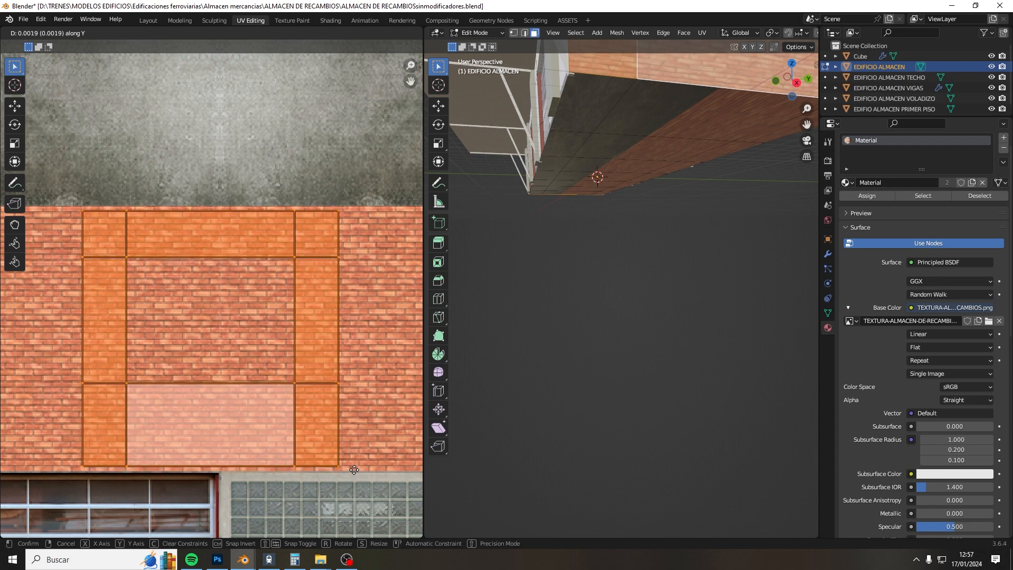
click(354, 471)
scroll(642, 384, down, 5)
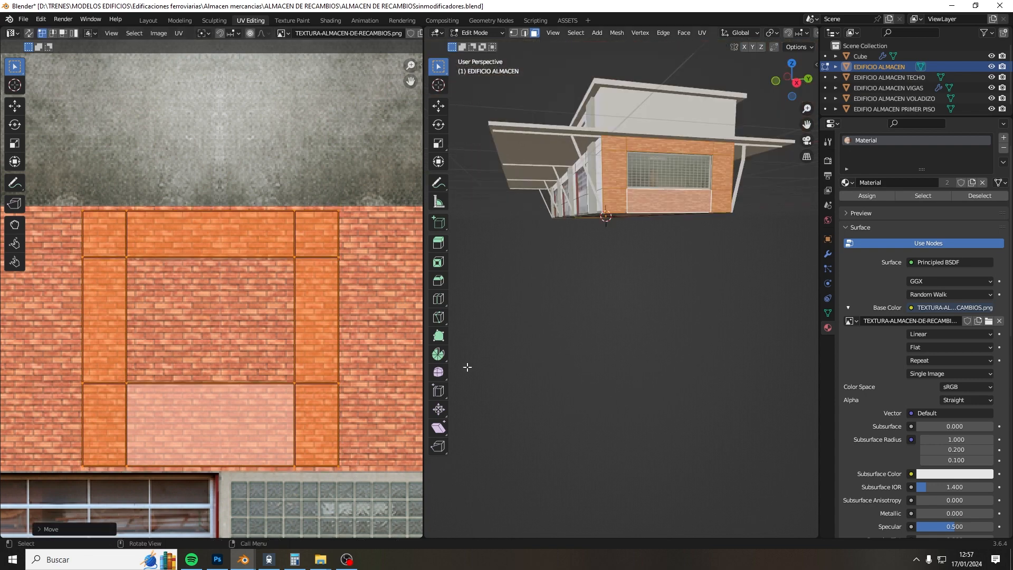
Step: Select the upper and lower wall faces beside the pillars and garage doors on one long facade
middle_drag(528, 338, 765, 280)
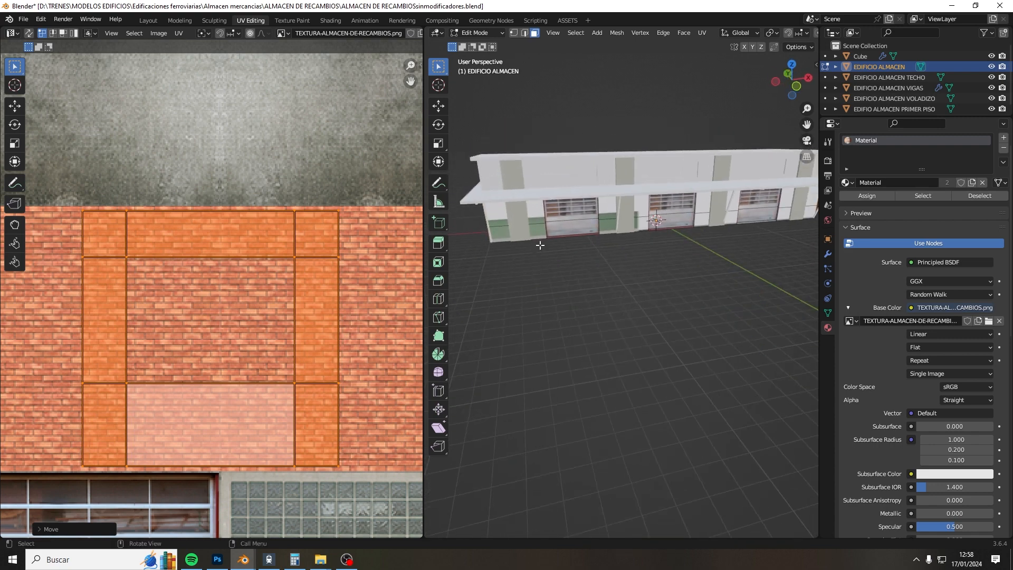
click(497, 232)
shift+click(497, 208)
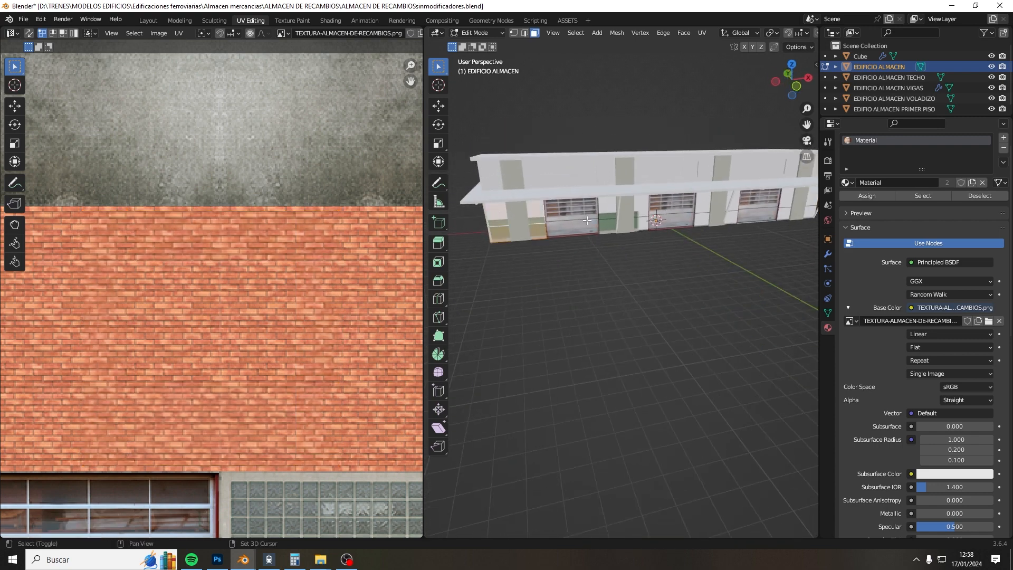
shift+click(602, 216)
shift+click(605, 225)
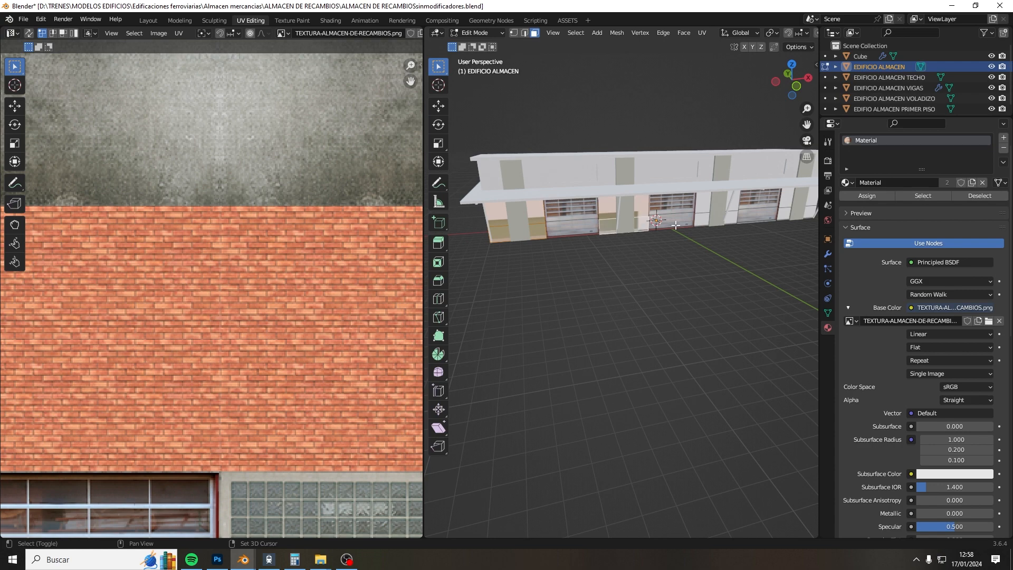
shift+click(703, 206)
shift+click(702, 220)
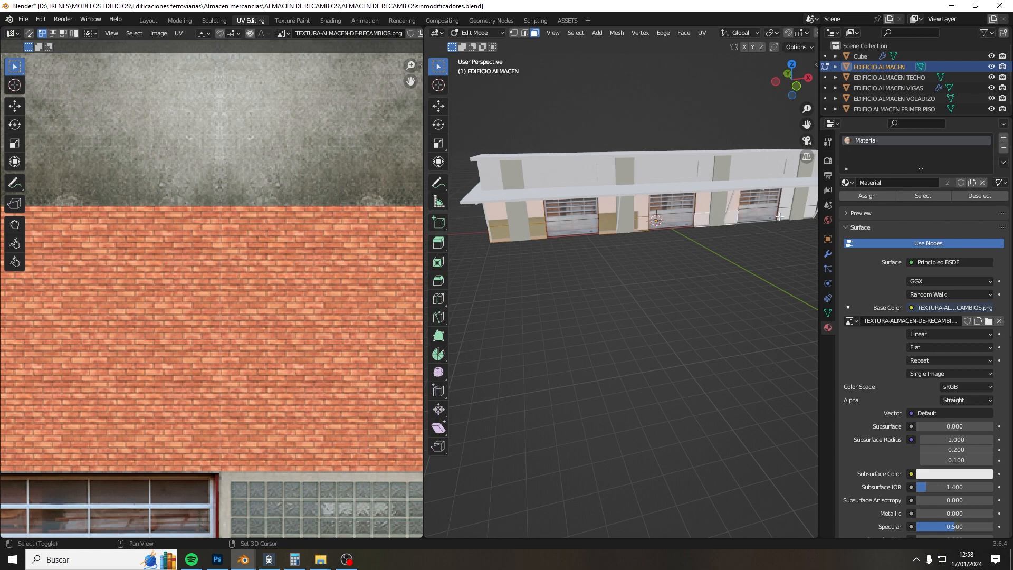
Step: Add the wall faces beside and above the first garage door of the opposite long facade to the selection
middle_drag(757, 260, 531, 256)
shift+click(495, 234)
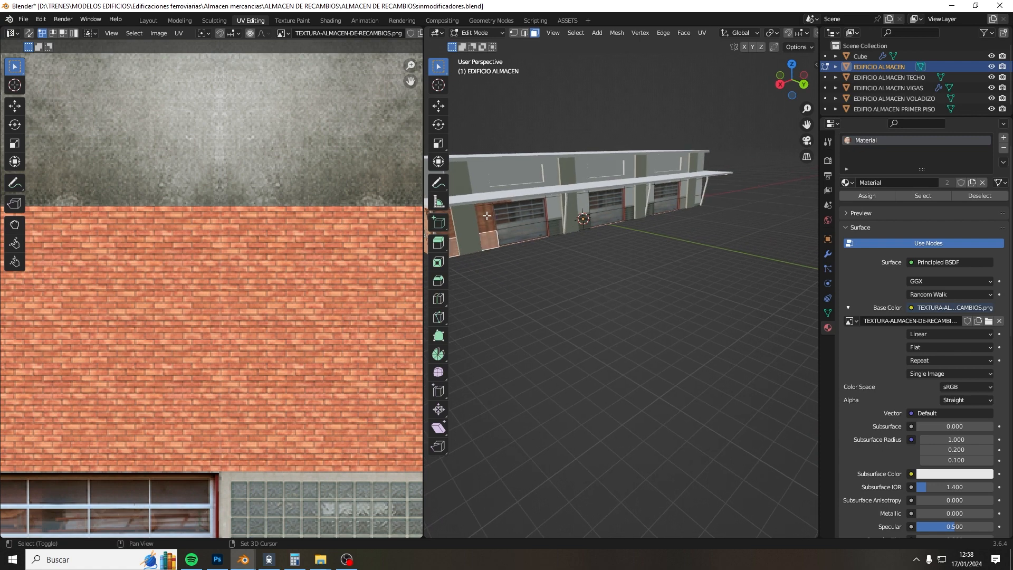
shift+click(487, 215)
shift+middle_drag(486, 216, 526, 120)
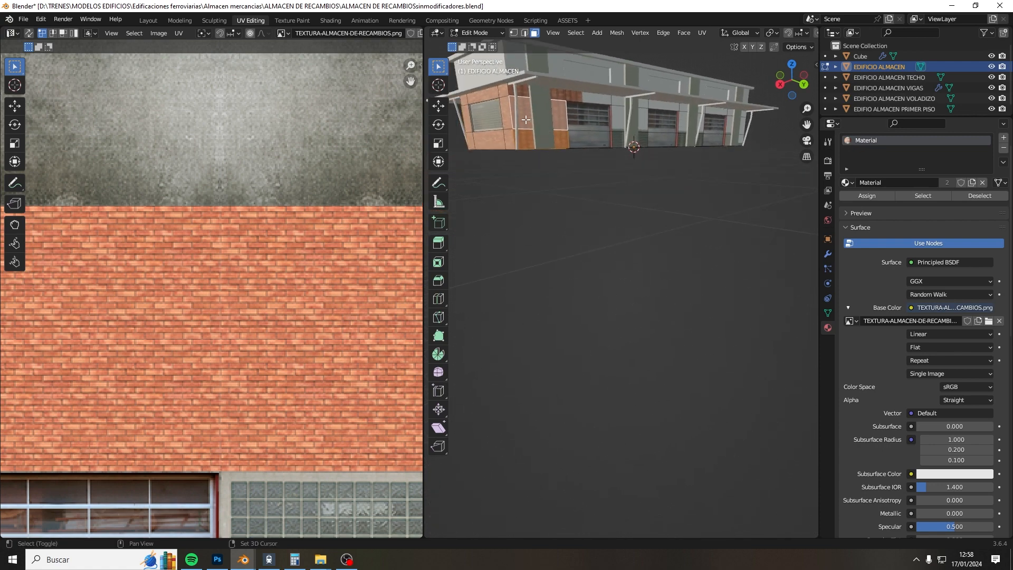
key(alt+a)
click(574, 97)
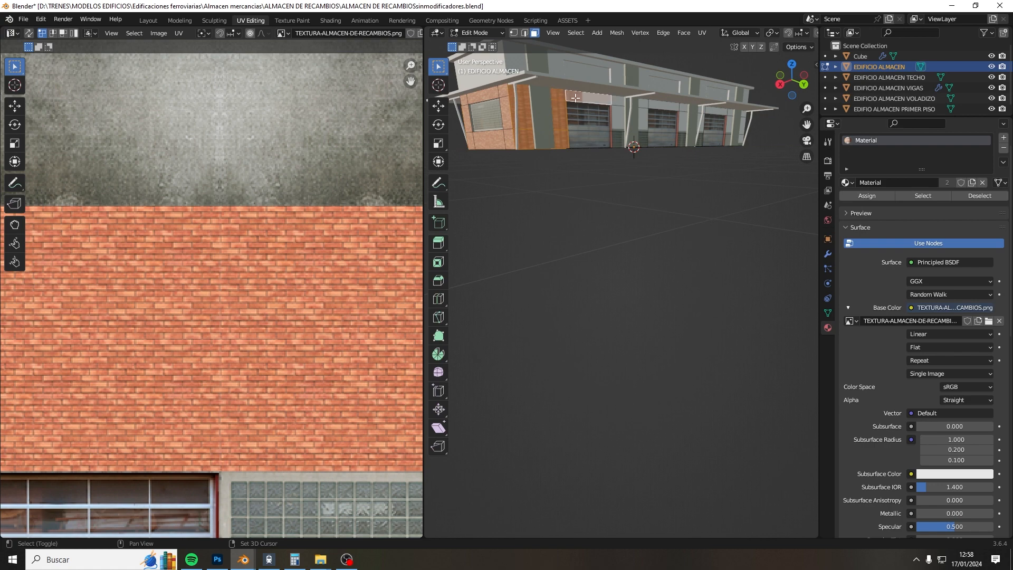
Step: Add the wall faces between the first and second garage doors, plus those beside and above the second door, to the selection
click(621, 99)
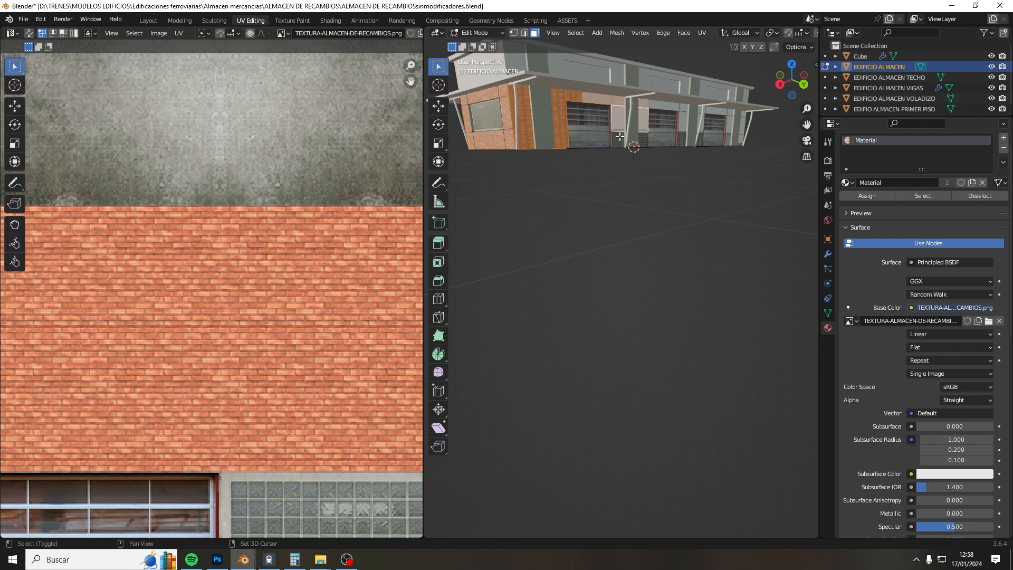
click(636, 141)
shift+click(681, 141)
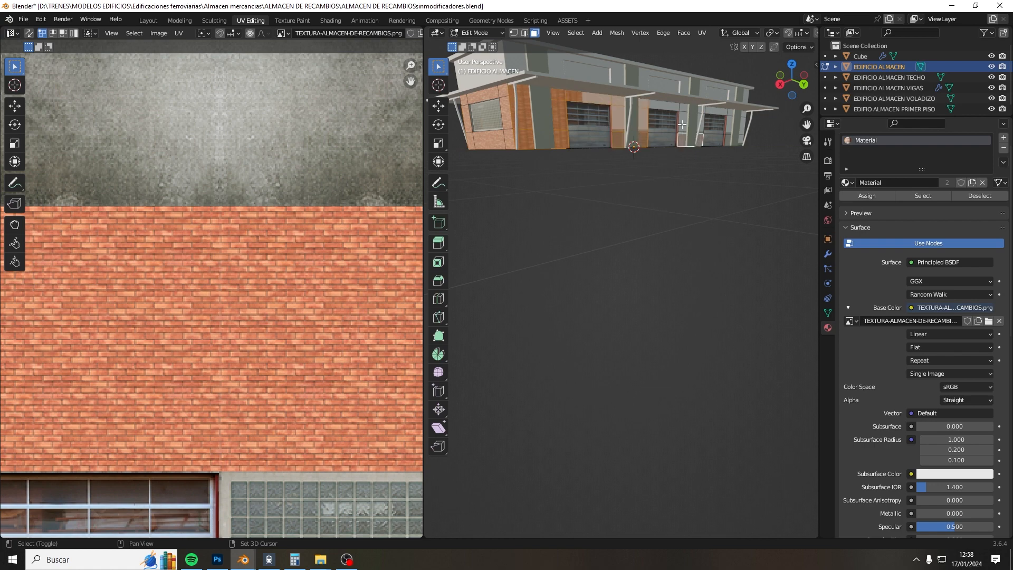
shift+click(682, 124)
shift+click(682, 107)
shift+click(672, 107)
shift+middle_drag(704, 145, 574, 151)
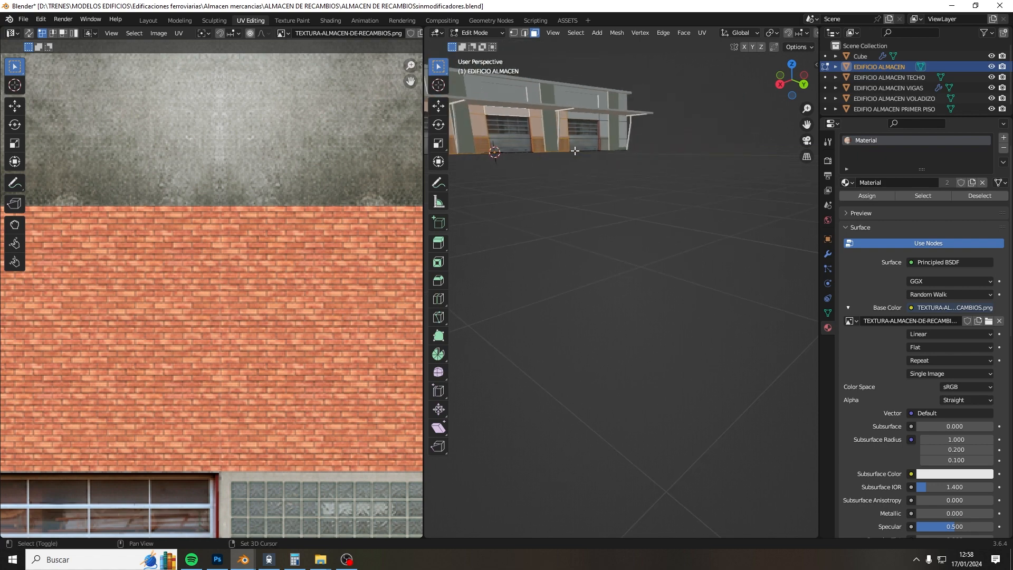
Step: Add the wall faces beside and above the last garage door at the far end of the same facade to the selection
shift+click(603, 143)
shift+click(603, 122)
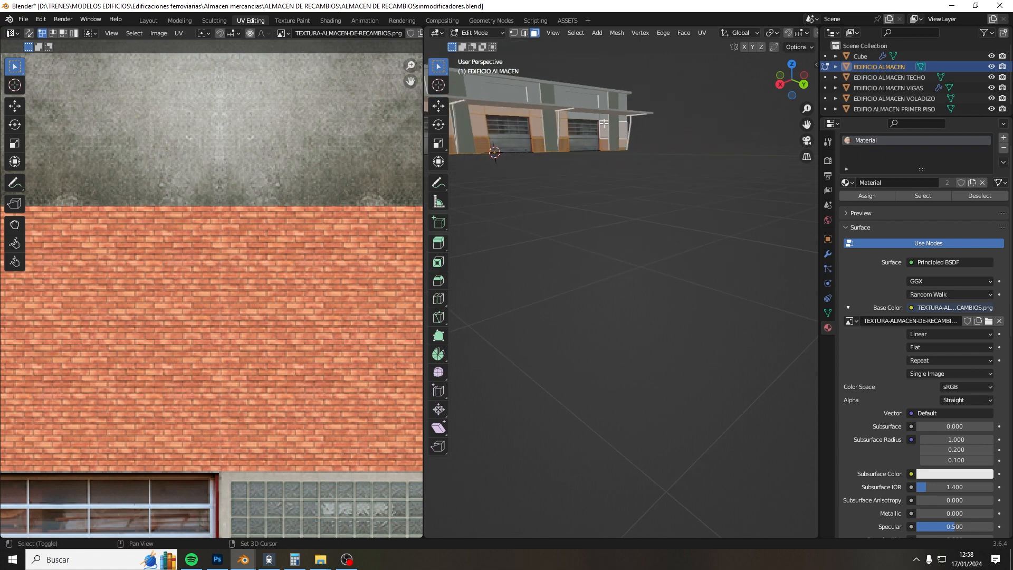
shift+click(603, 115)
shift+click(588, 114)
scroll(333, 262, down, 9)
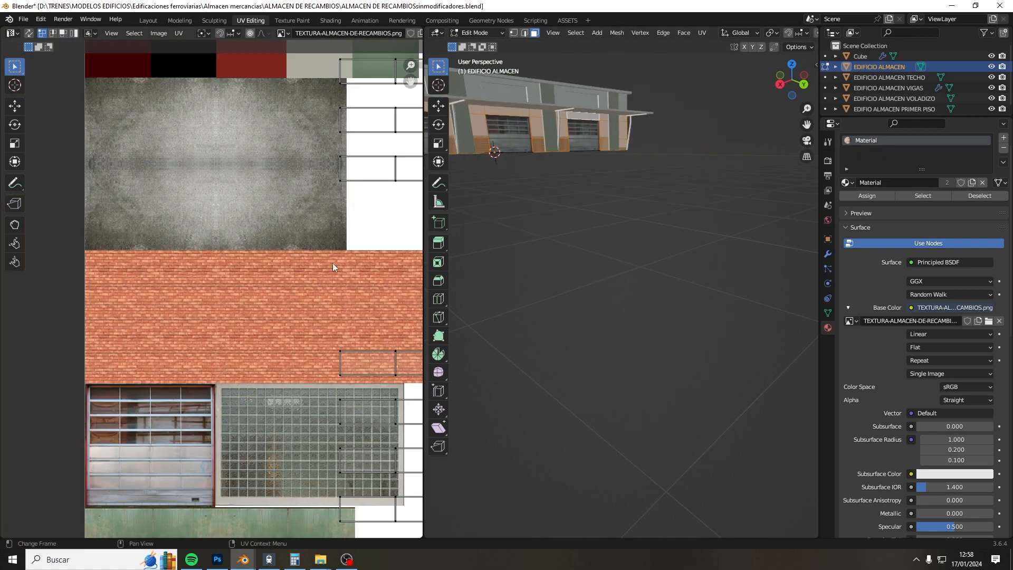
scroll(293, 299, up, 4)
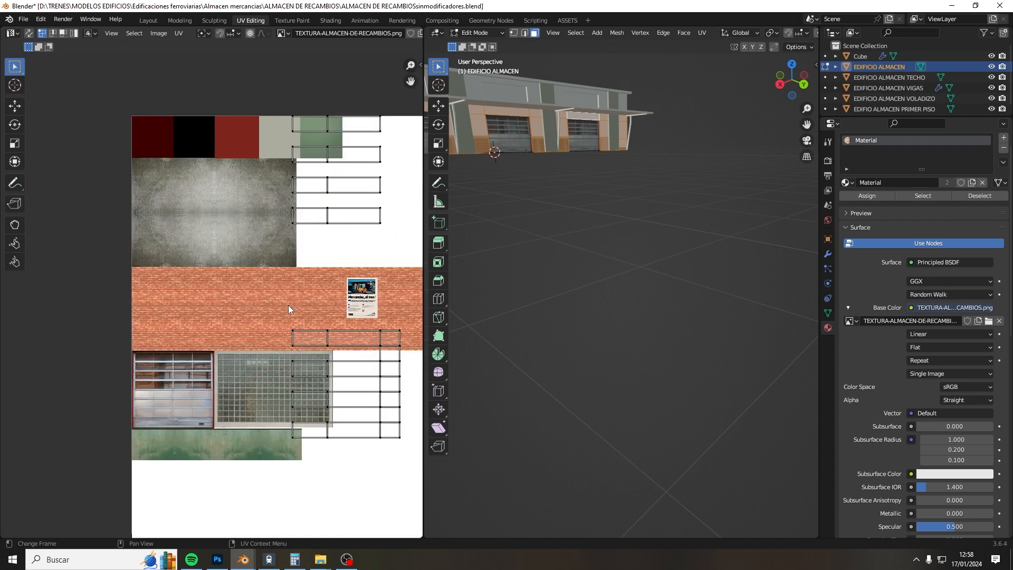
shift+middle_drag(521, 278, 593, 267)
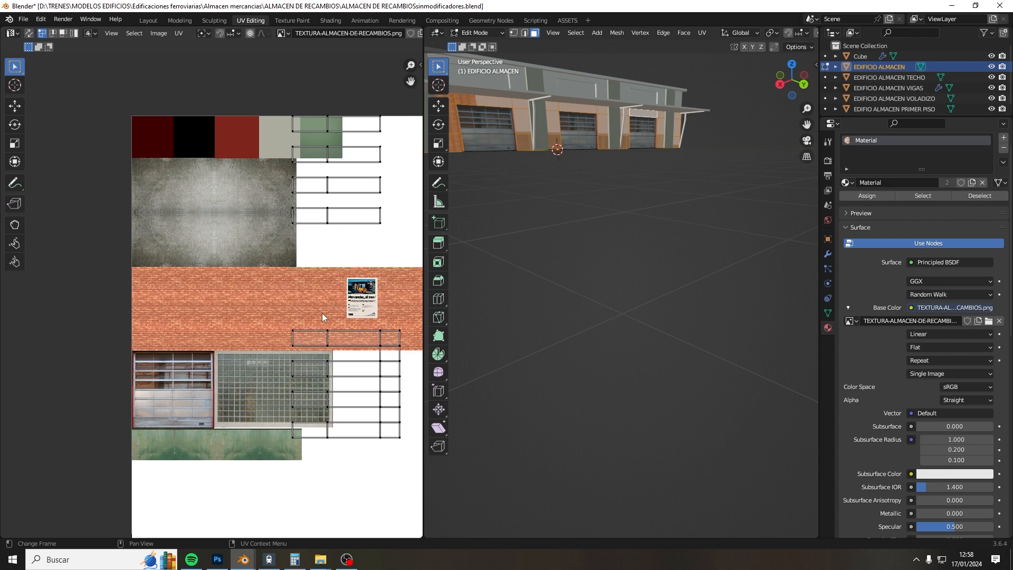
Step: Switch to Photoshop, move the poster off the brick strip to the lower-right corner of the atlas, and save the document
click(217, 559)
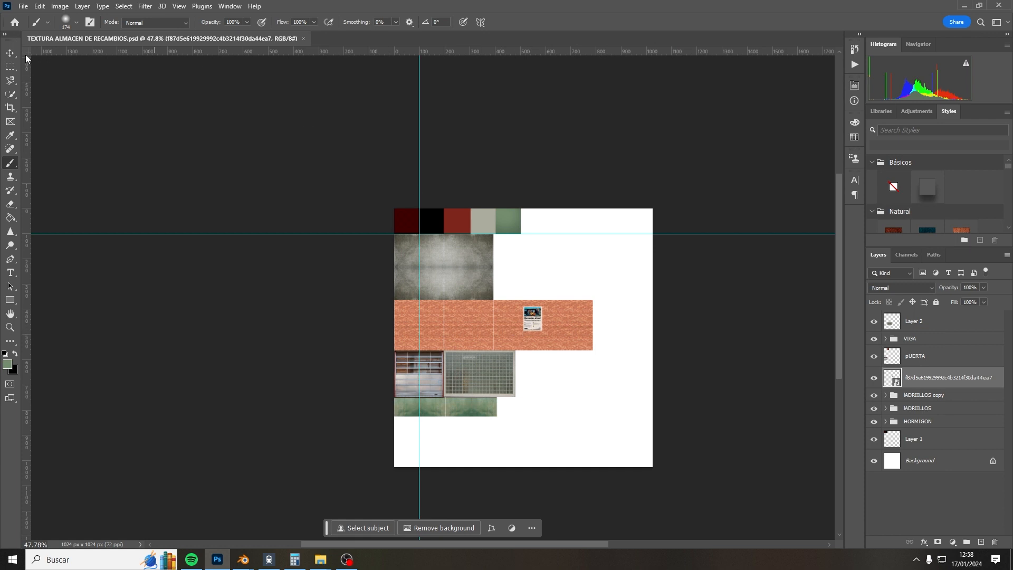
click(10, 52)
mouse_move(540, 326)
mouse_down()
mouse_move(610, 427)
mouse_move(641, 447)
mouse_up()
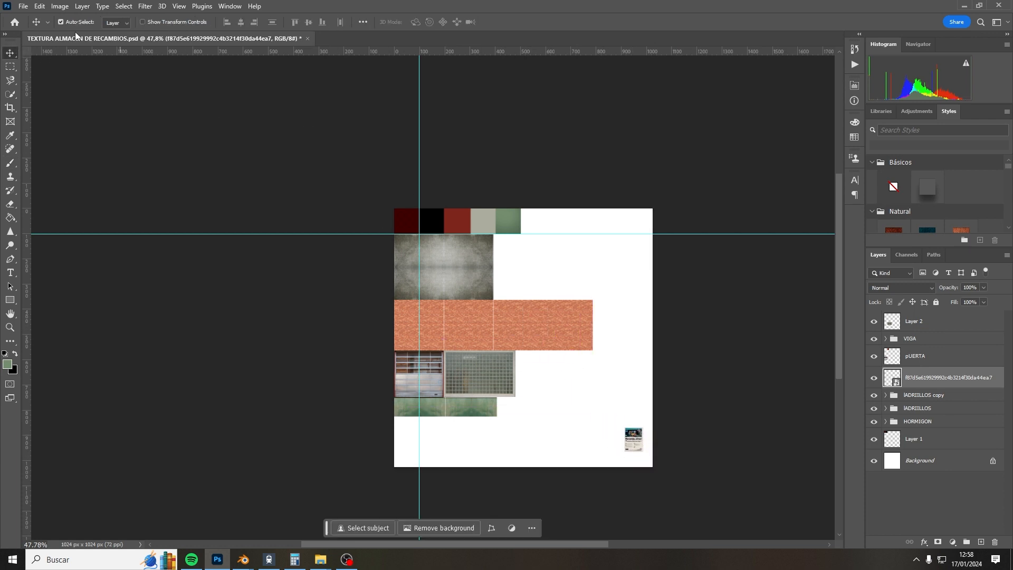
click(26, 8)
click(45, 124)
Step: Export the atlas for web as PNG-24, replacing TEXTURA-ALMACEN-DE-RECAMBIOS.png in the TEXTURAS folder
click(30, 7)
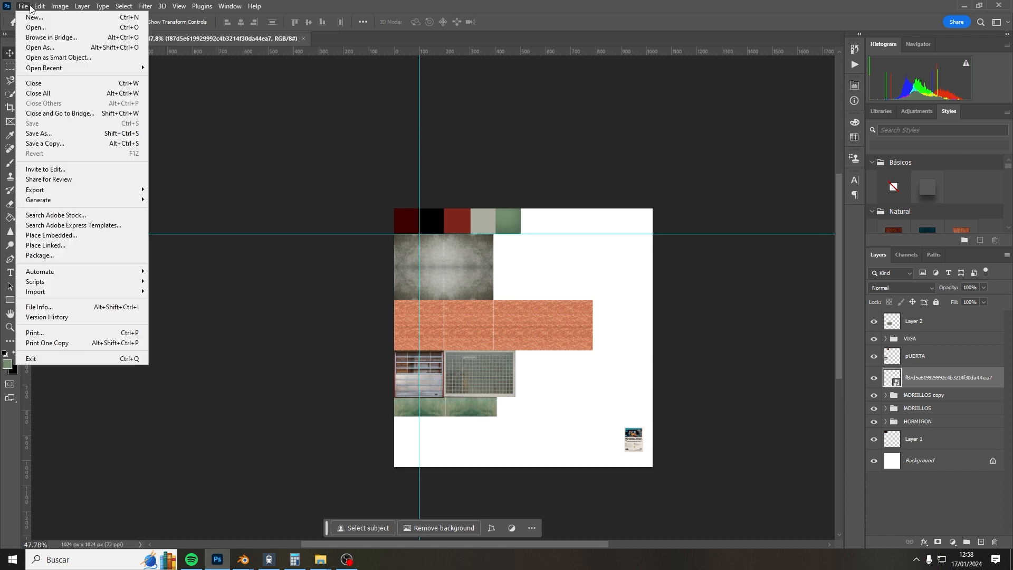
mouse_move(64, 189)
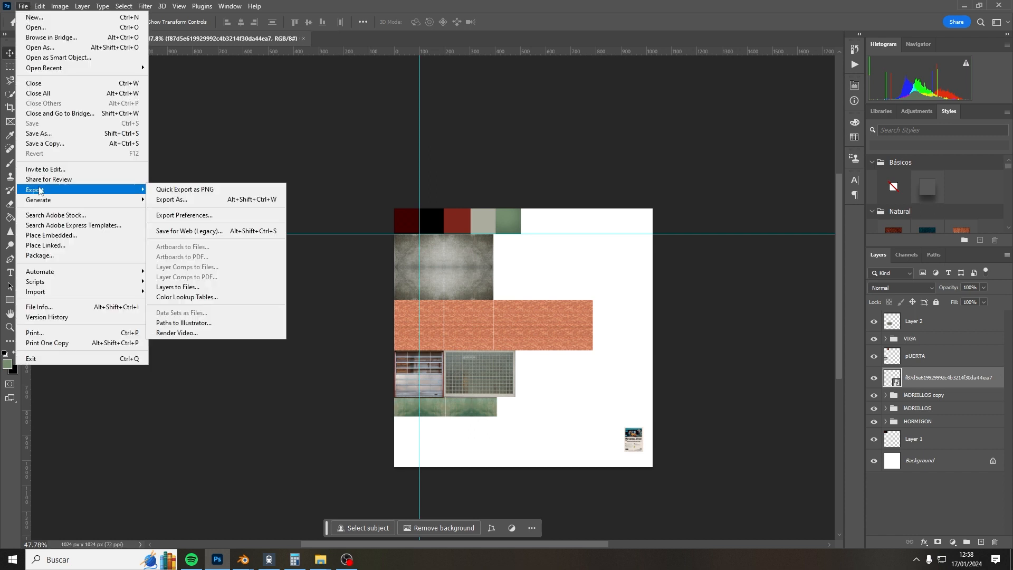
click(208, 232)
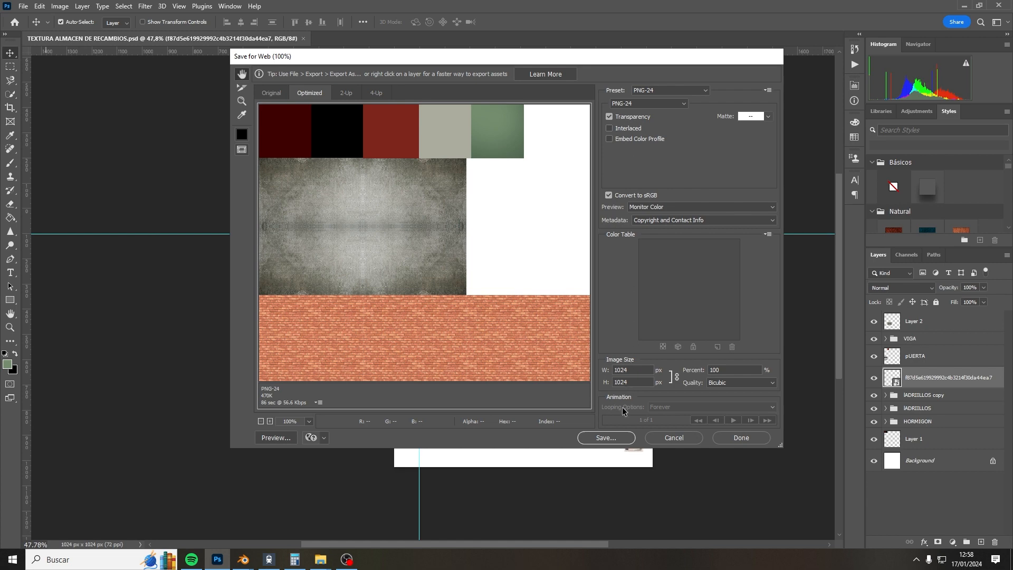
click(605, 438)
click(315, 130)
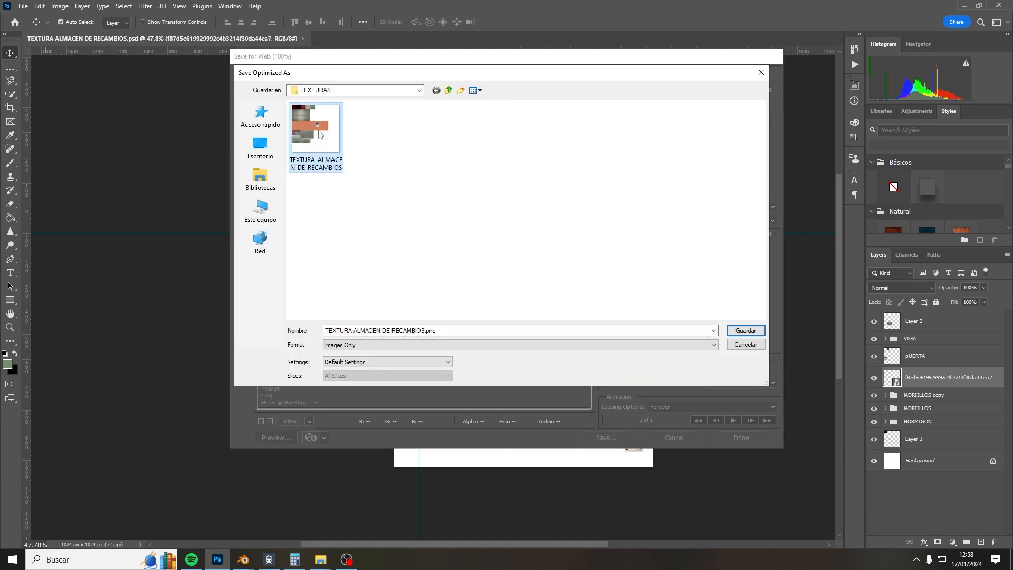
click(733, 332)
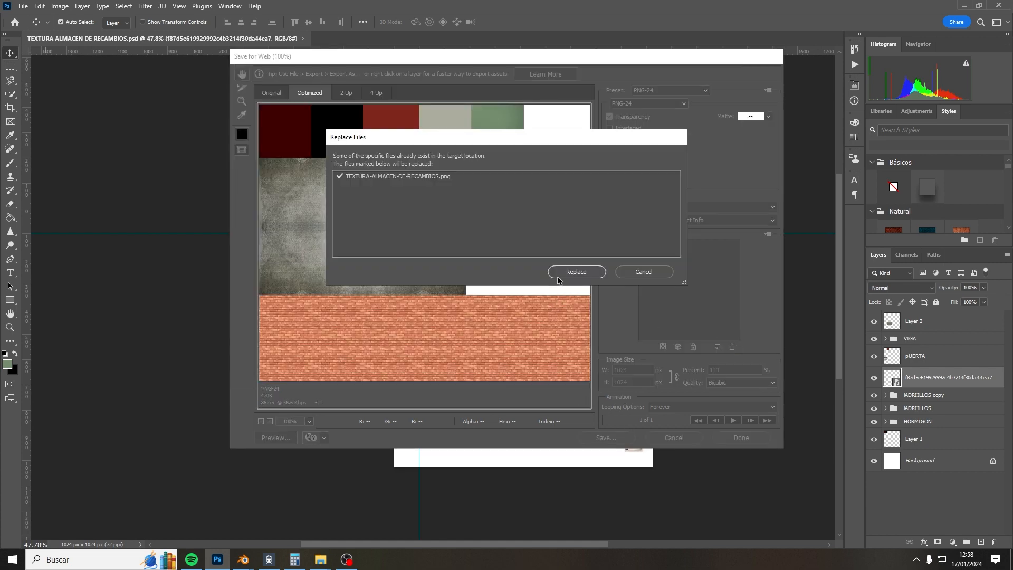
click(557, 276)
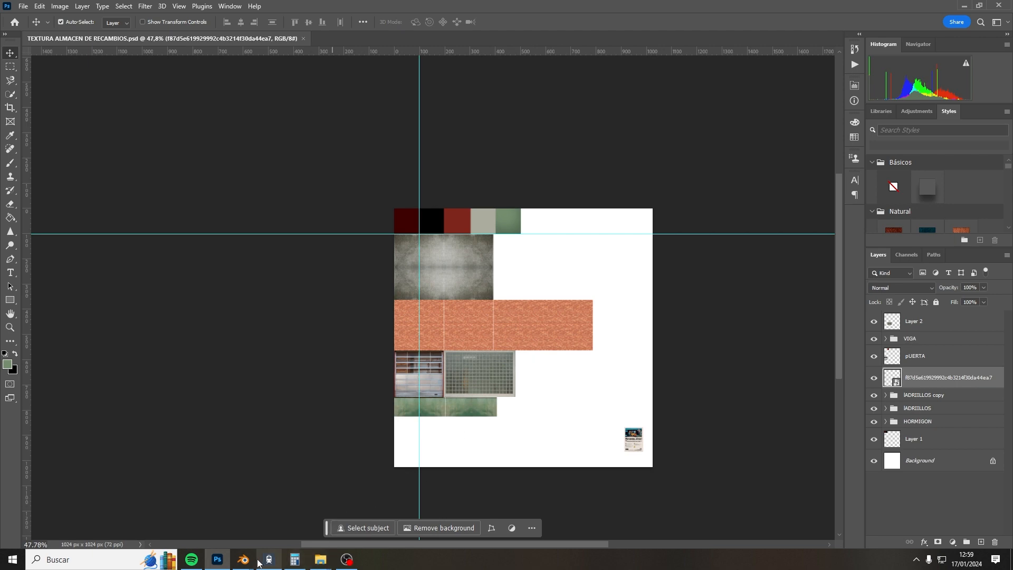
Step: Switch to Blender and load the updated TEXTURA-ALMACEN-DE-RECAMBIOS.png as the material's base color image
mouse_move(245, 559)
click(309, 504)
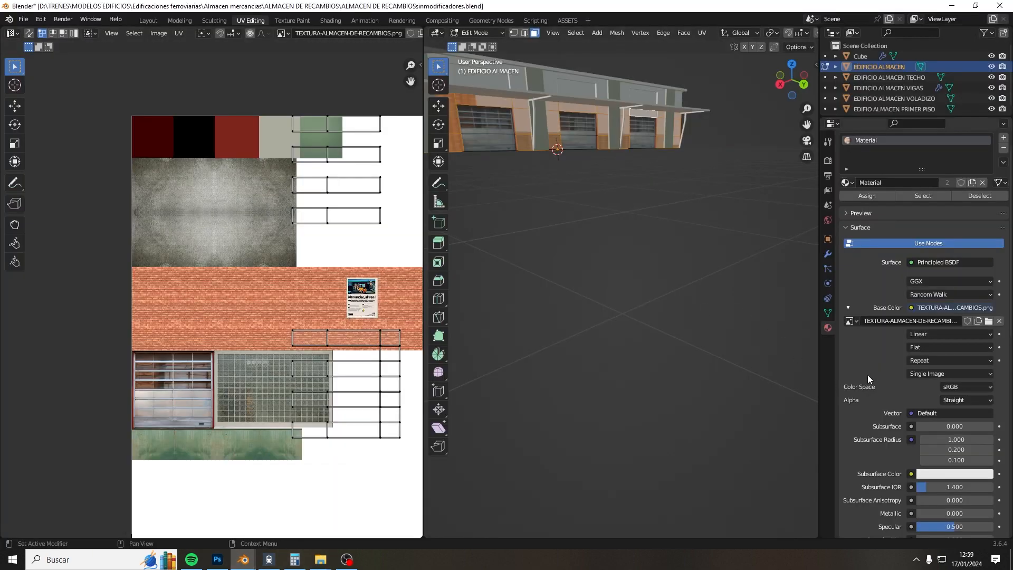
click(988, 320)
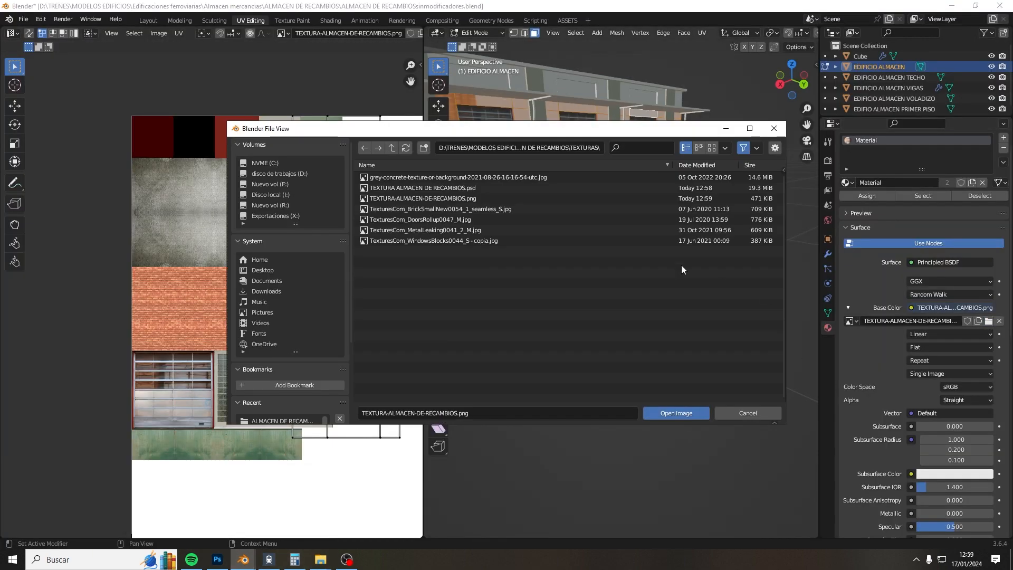
double_click(483, 198)
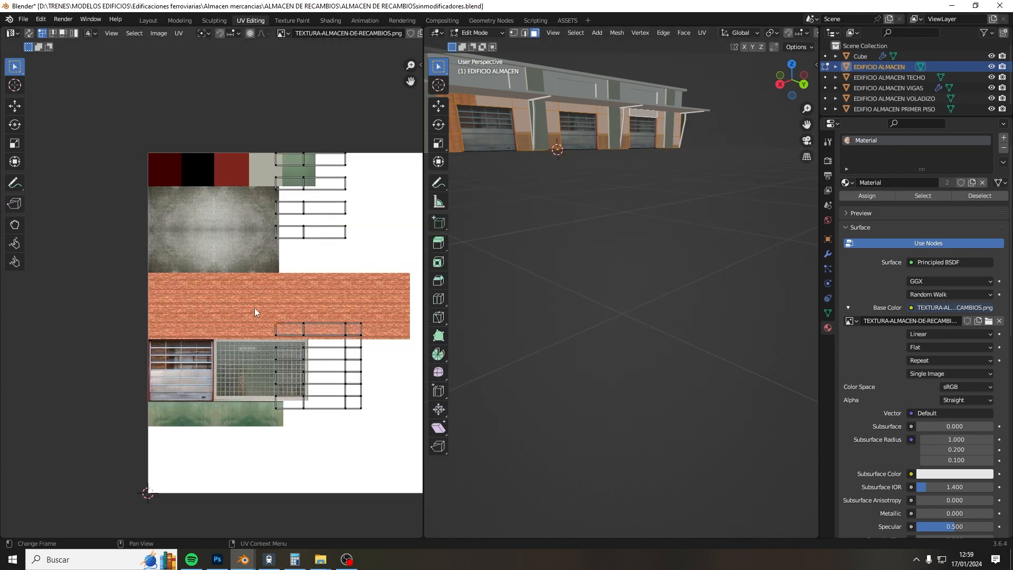
Step: Add the missing upper wall faces beside and above the garage doors of the other long facade to the selection
middle_drag(611, 241, 448, 221)
shift+click(546, 93)
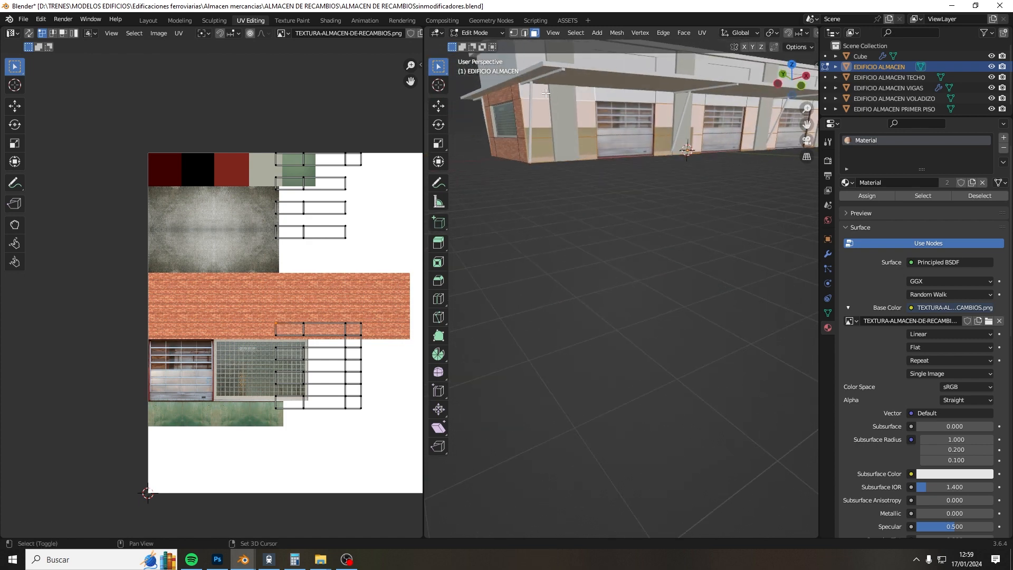
shift+click(620, 94)
shift+click(666, 97)
shift+click(712, 100)
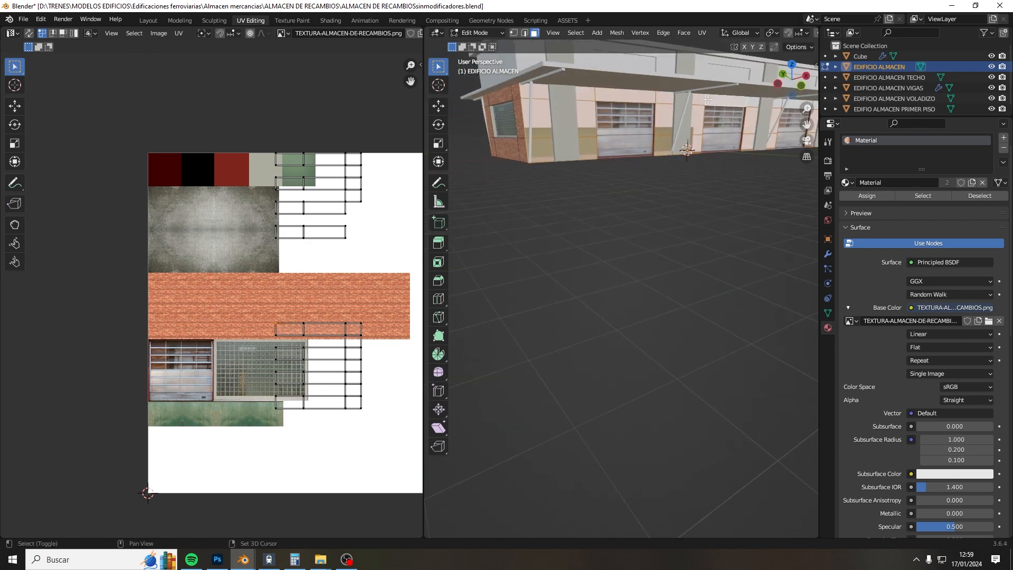
shift+middle_drag(716, 109, 546, 124)
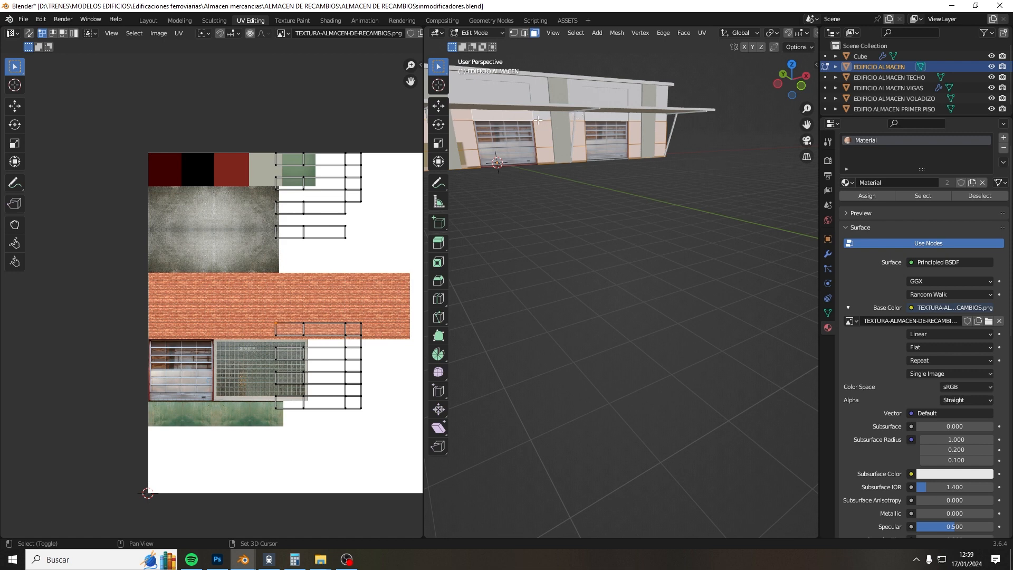
shift+click(537, 117)
shift+click(608, 115)
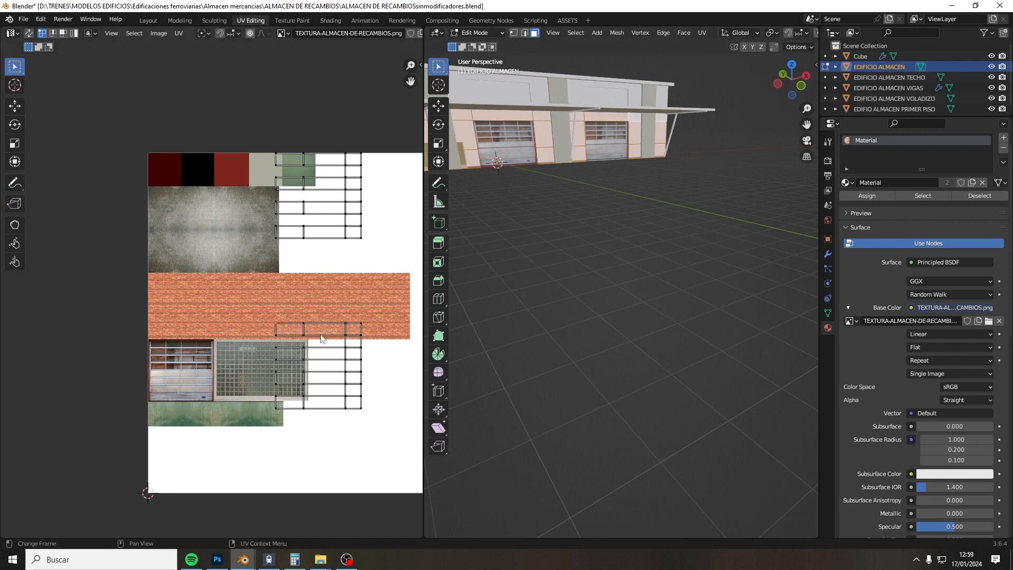
Step: Move the lower block of facade UV islands up along Y so it overlaps the matching upper block
drag(251, 306, 367, 443)
key(g)
key(y)
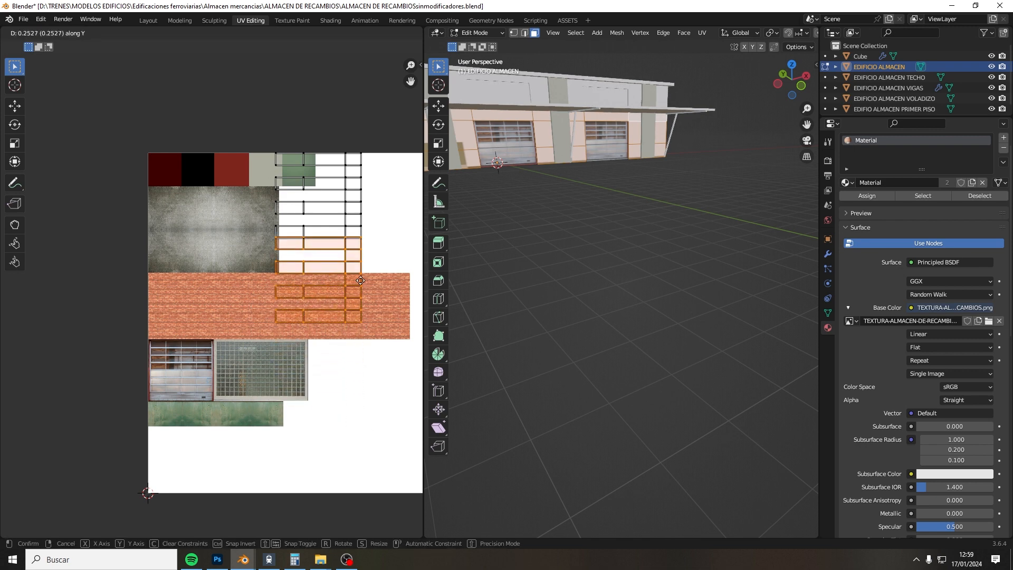
click(370, 211)
scroll(370, 210, up, 4)
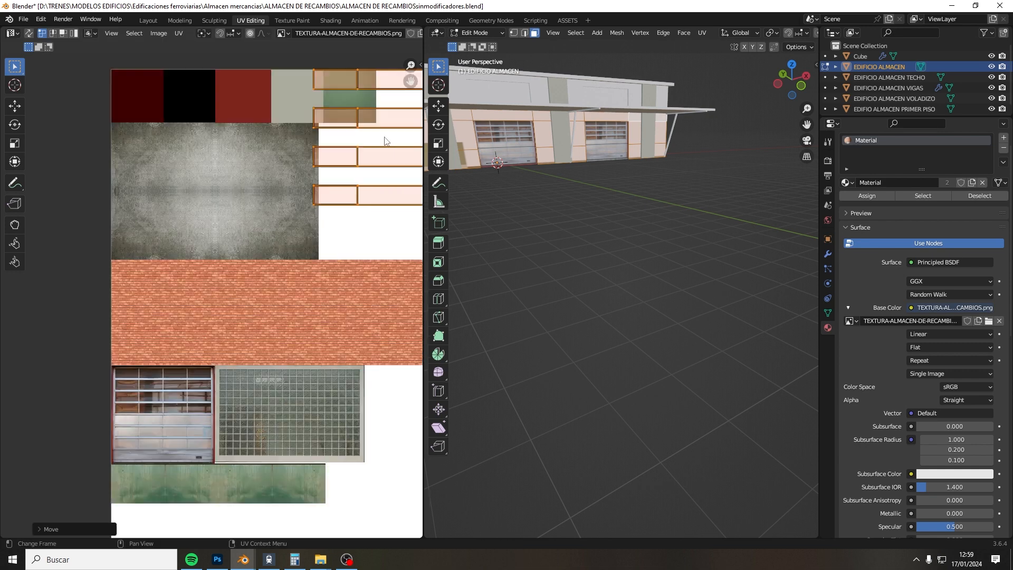
scroll(274, 237, up, 3)
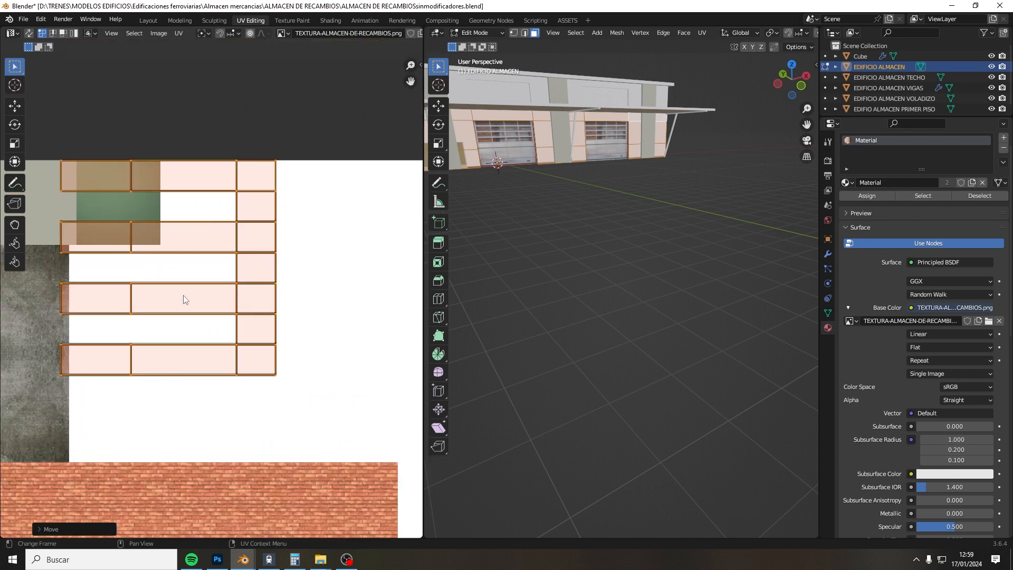
key(g)
key(y)
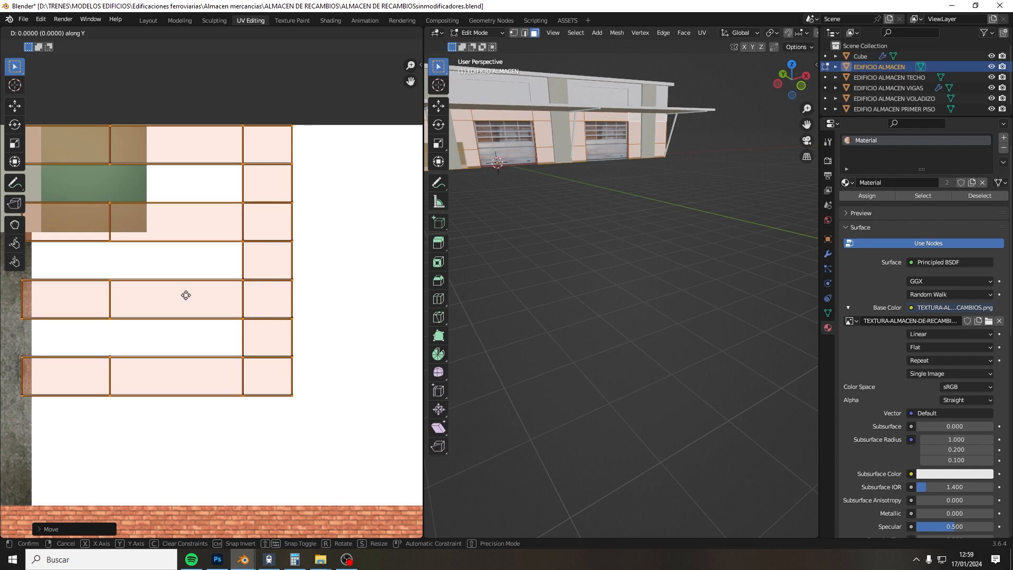
key(Escape)
Step: Select all of the overlapping facade UV islands and rotate them -90 degrees
scroll(186, 295, down, 3)
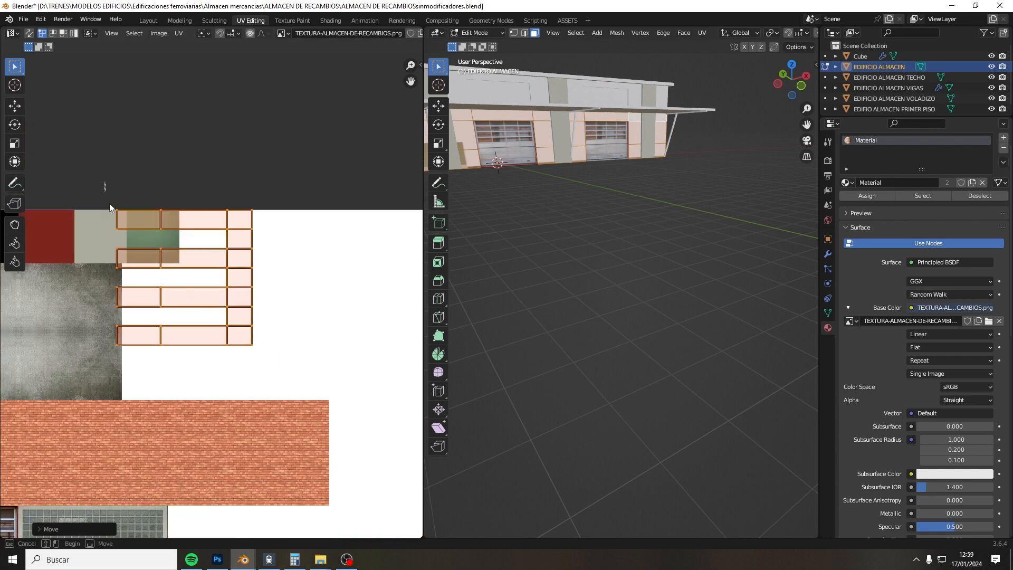
drag(109, 181, 287, 381)
text(r-9)
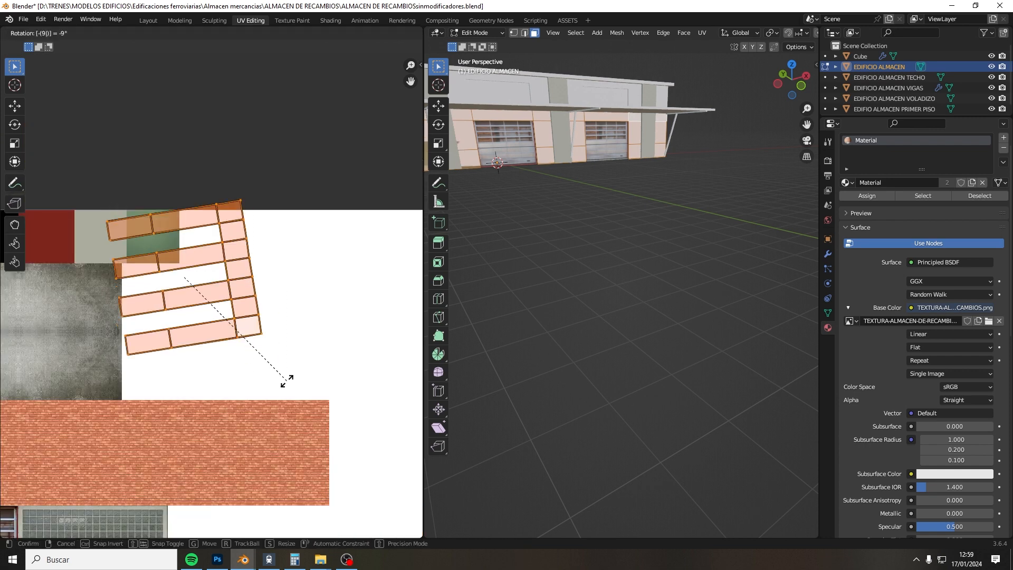
text(0)
key(Return)
Step: Move the rotated facade UV islands onto the brick strip and scale them to about 0.76
middle_drag(215, 345, 318, 277)
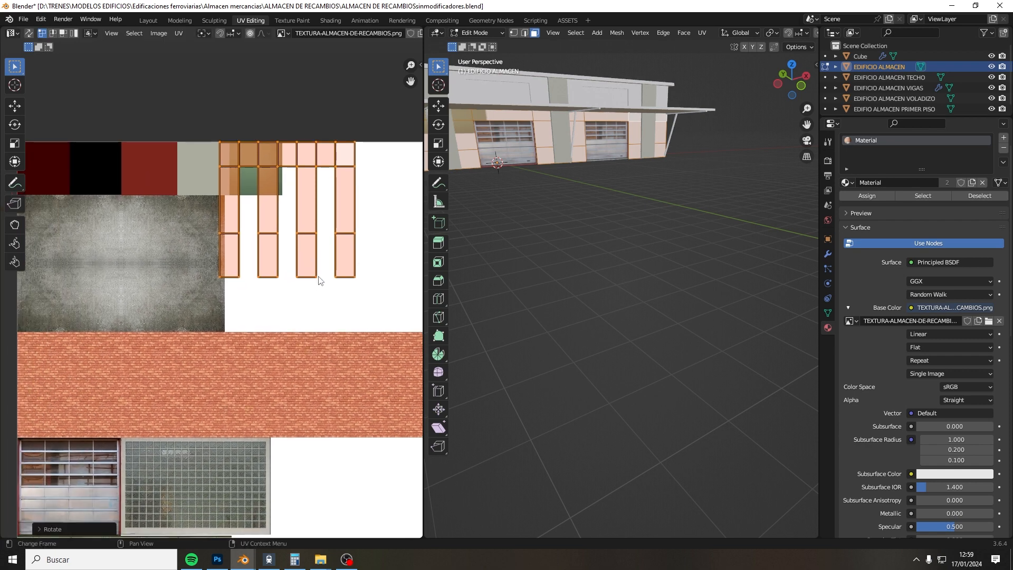
key(g)
click(270, 473)
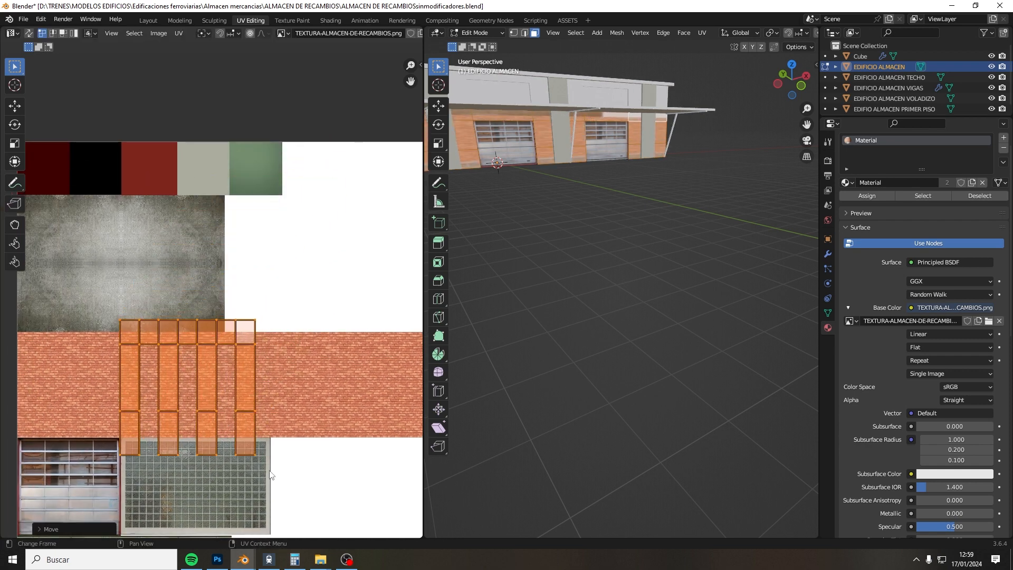
key(s)
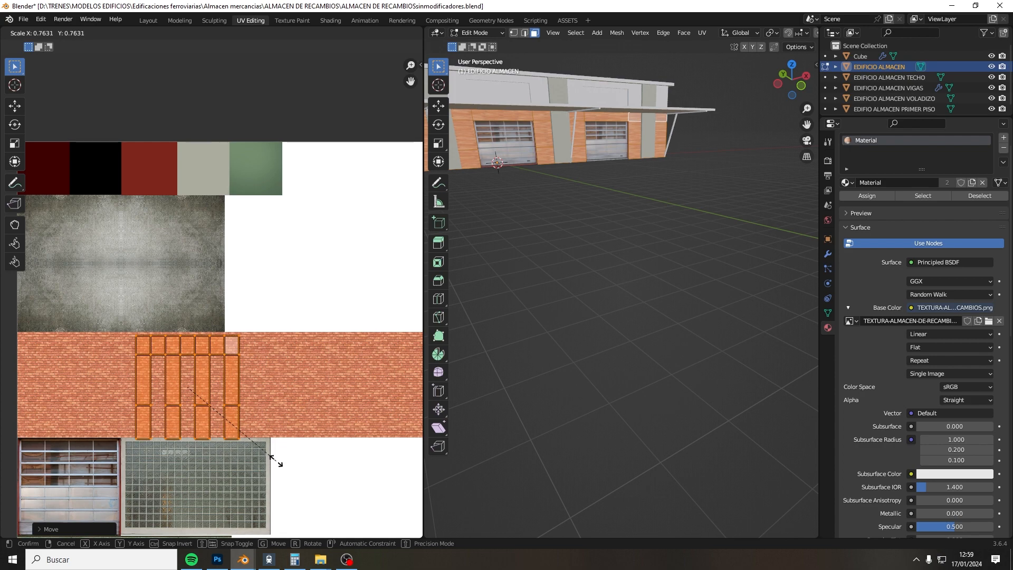
click(276, 461)
Step: Scale the facade UV islands to about 0.97 and shift them slightly up along Y to centre them within the brick strip
scroll(206, 403, up, 3)
middle_drag(206, 403, 223, 256)
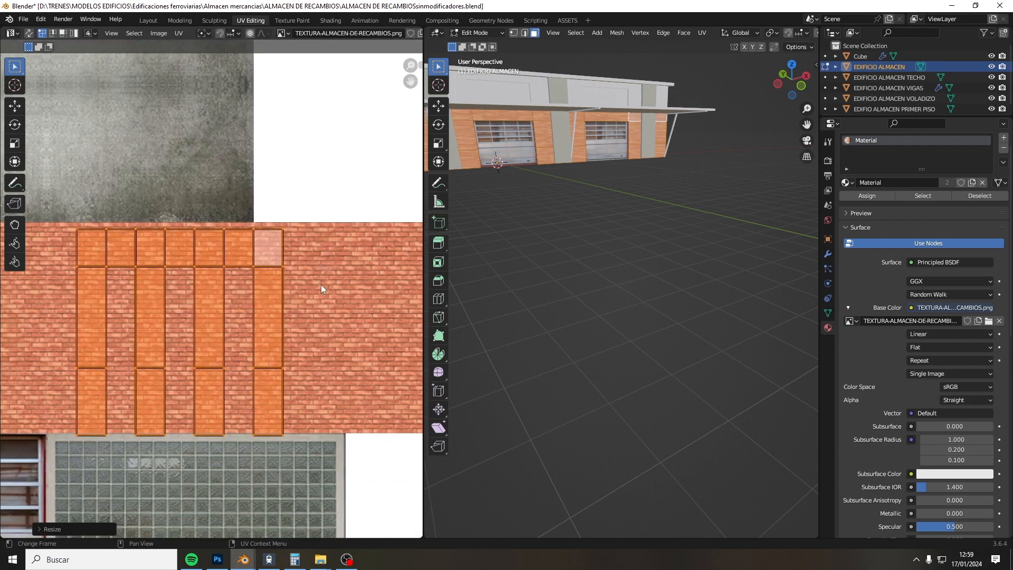
key(s)
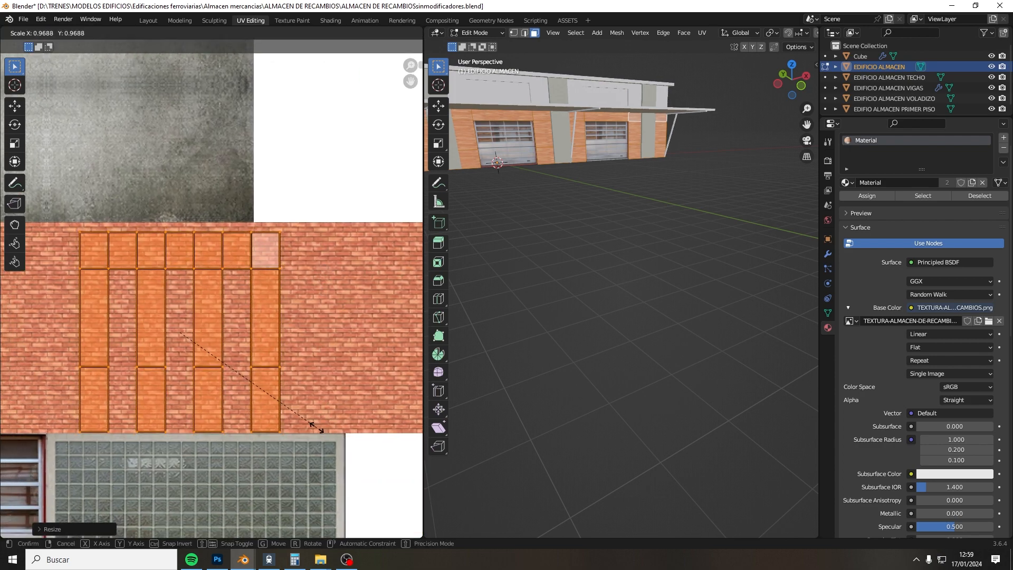
click(316, 428)
key(g)
key(y)
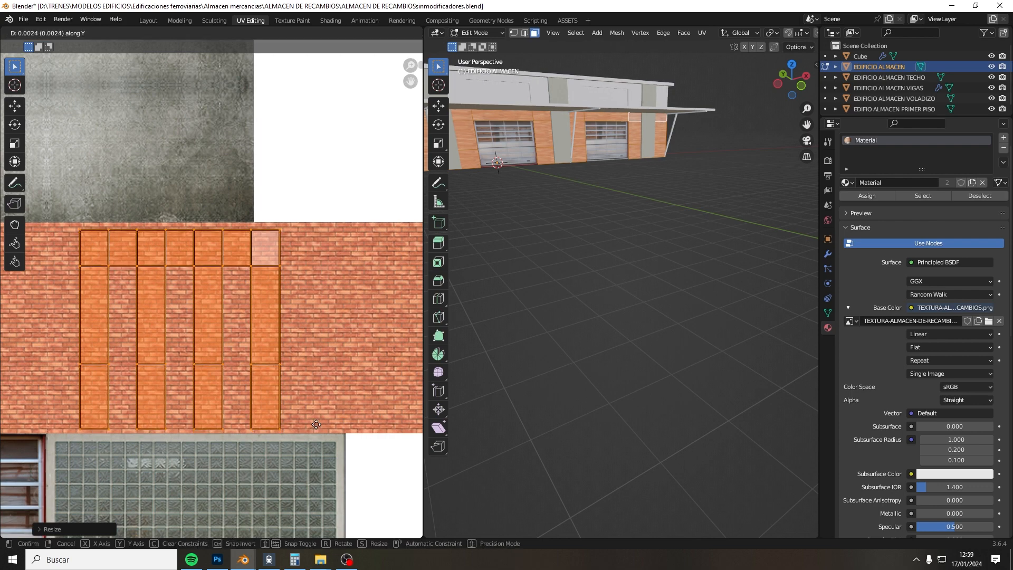
click(316, 423)
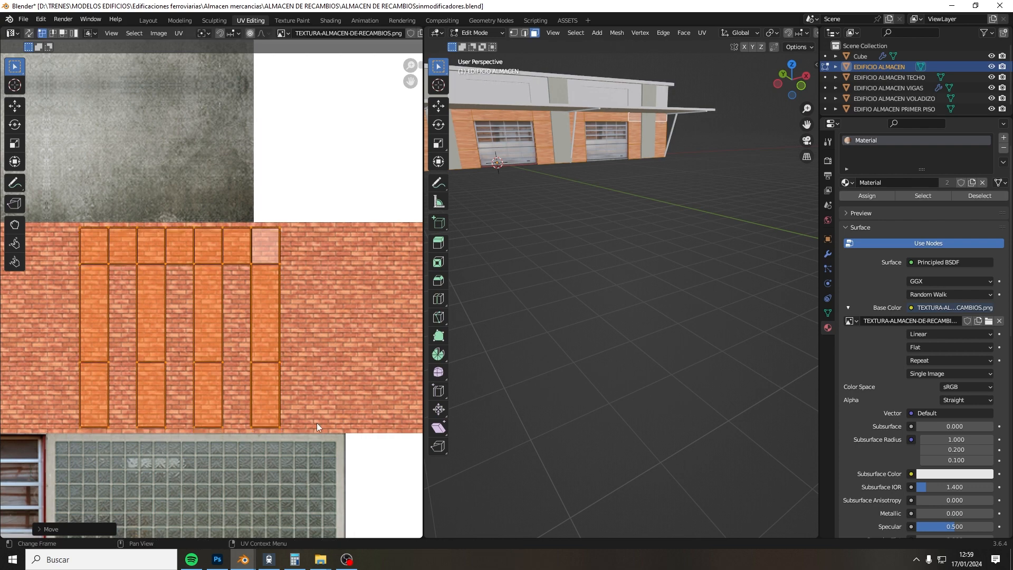
Step: Stretch the facade UV islands along X to about 3.13 times their width on the brick strip
scroll(319, 417, down, 3)
middle_drag(318, 411, 375, 385)
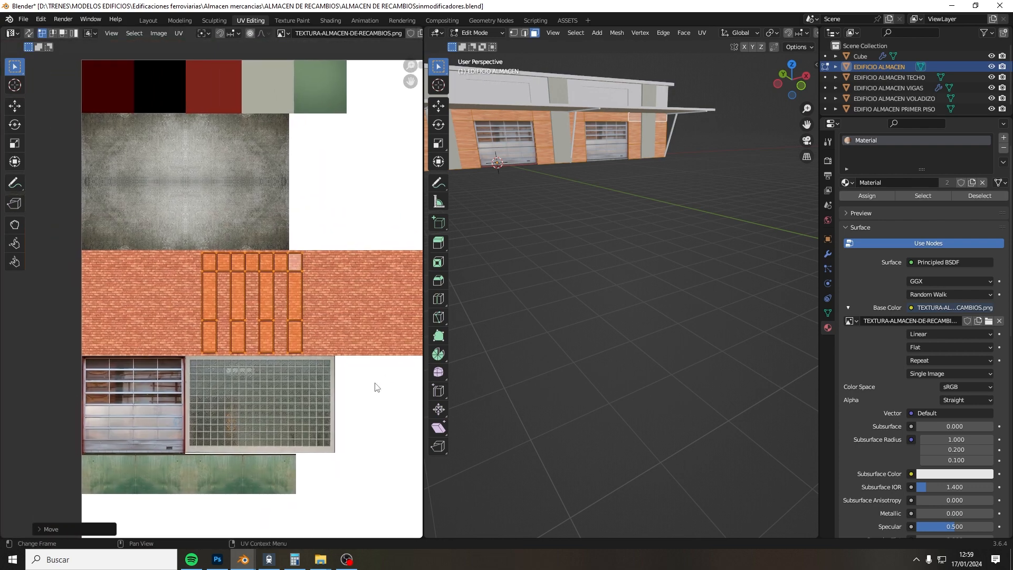
key(s)
key(x)
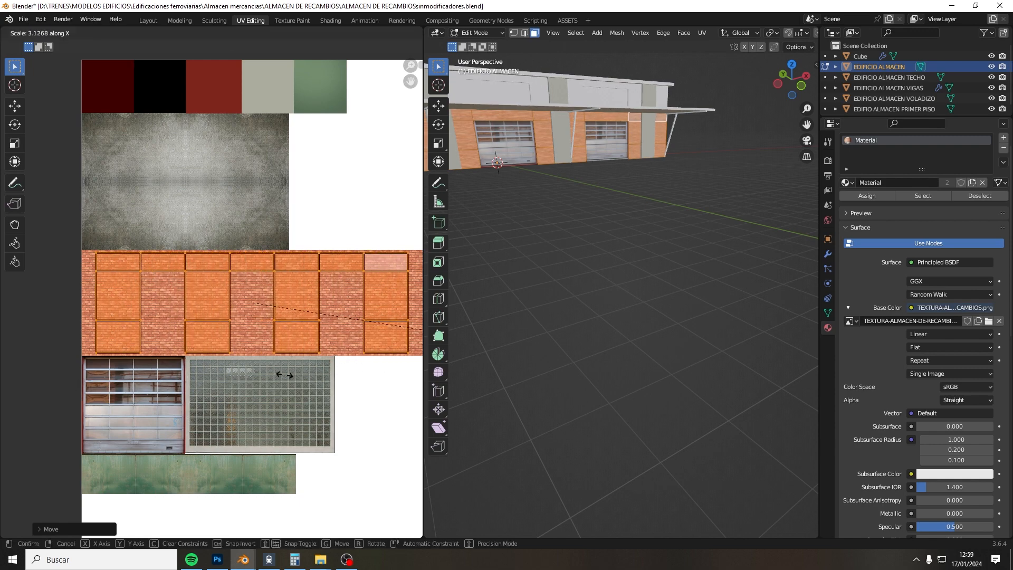
click(257, 360)
scroll(556, 165, up, 3)
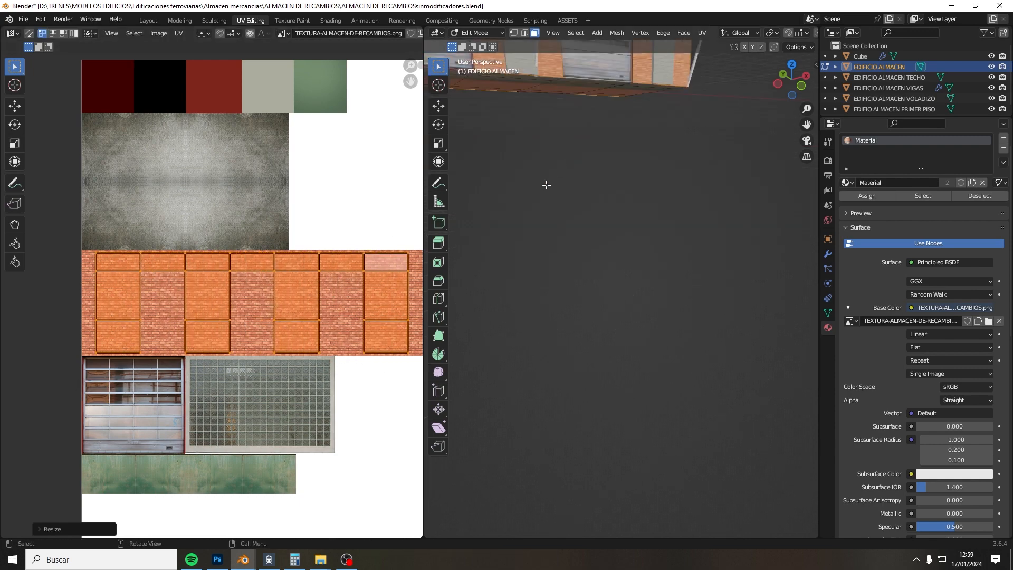
middle_drag(546, 185, 599, 217)
scroll(599, 217, down, 3)
scroll(596, 203, up, 3)
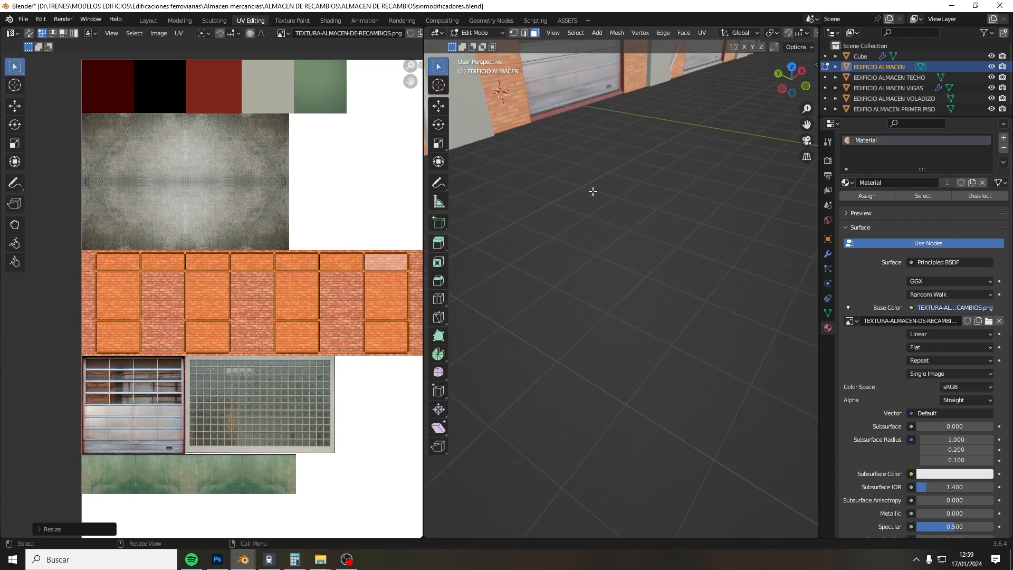
Step: Shift the facade UV islands slightly in positive X and widen them along X to cover most of the brick strip's length
scroll(593, 190, down, 7)
middle_drag(329, 302, 215, 282)
scroll(238, 302, down, 2)
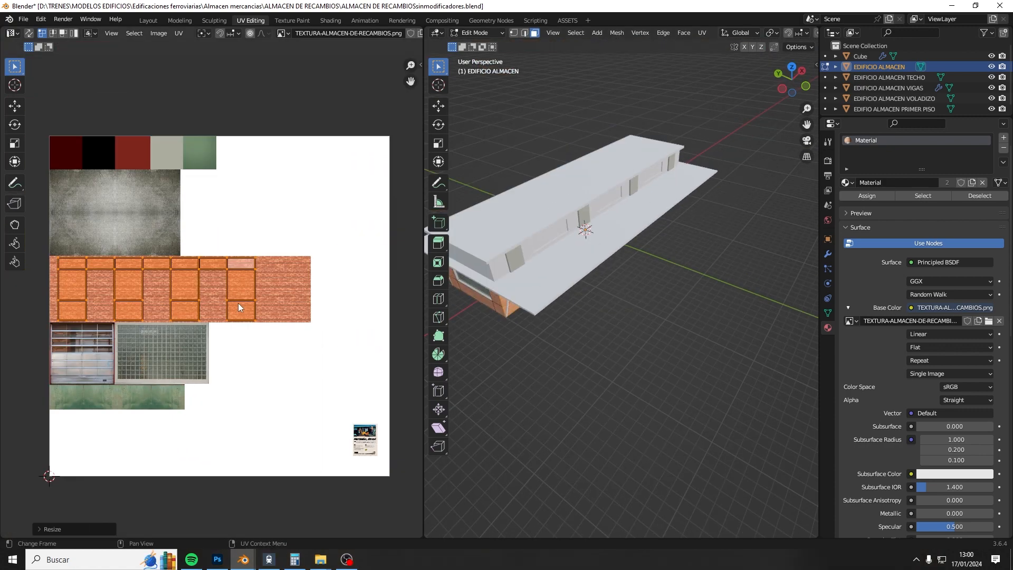
key(g)
key(x)
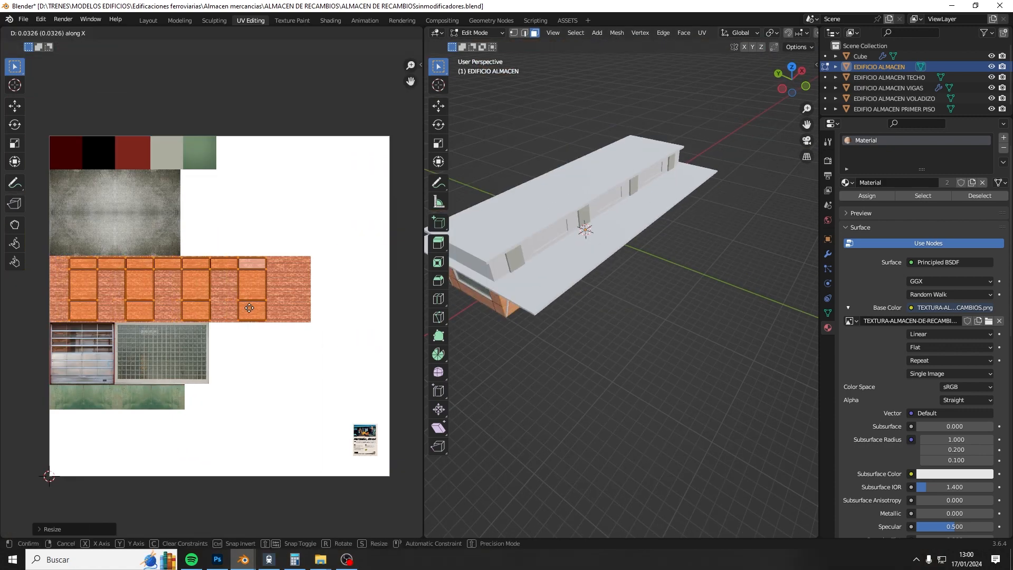
click(254, 308)
key(s)
key(x)
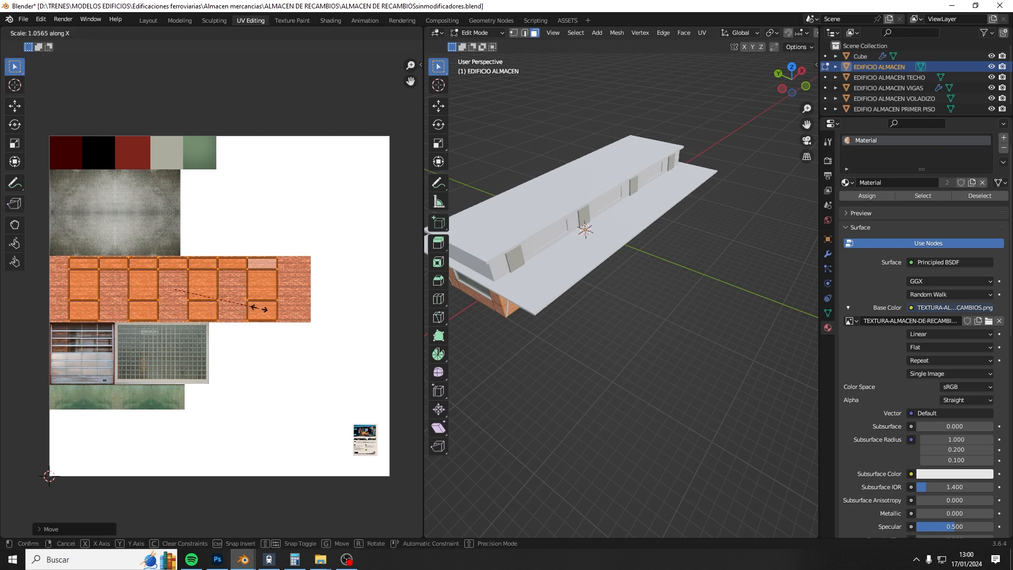
click(270, 309)
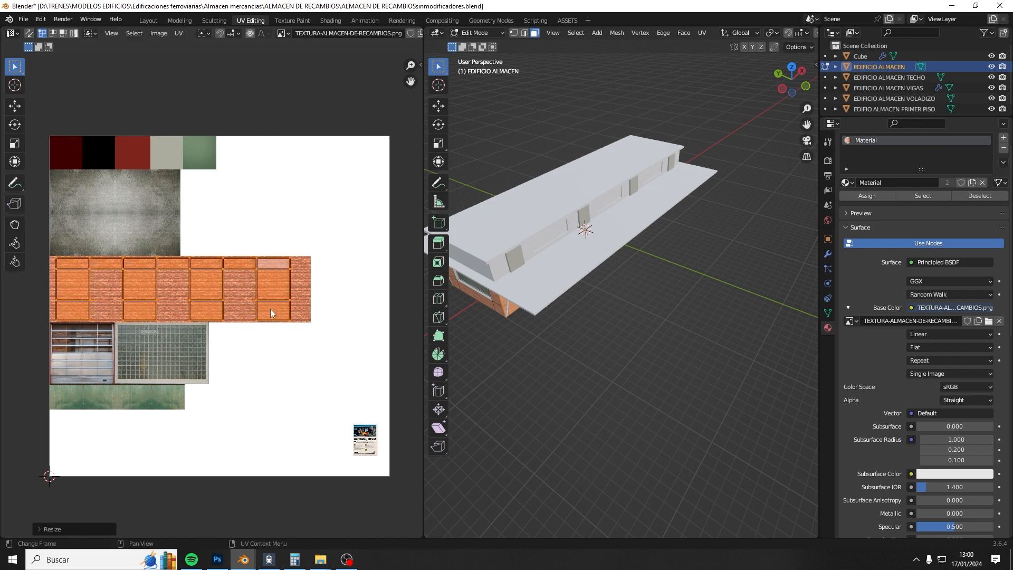
Step: Deselect the facade faces, check the brick on the long facade and end wall, and save the blend file
click(552, 351)
middle_drag(552, 351, 525, 305)
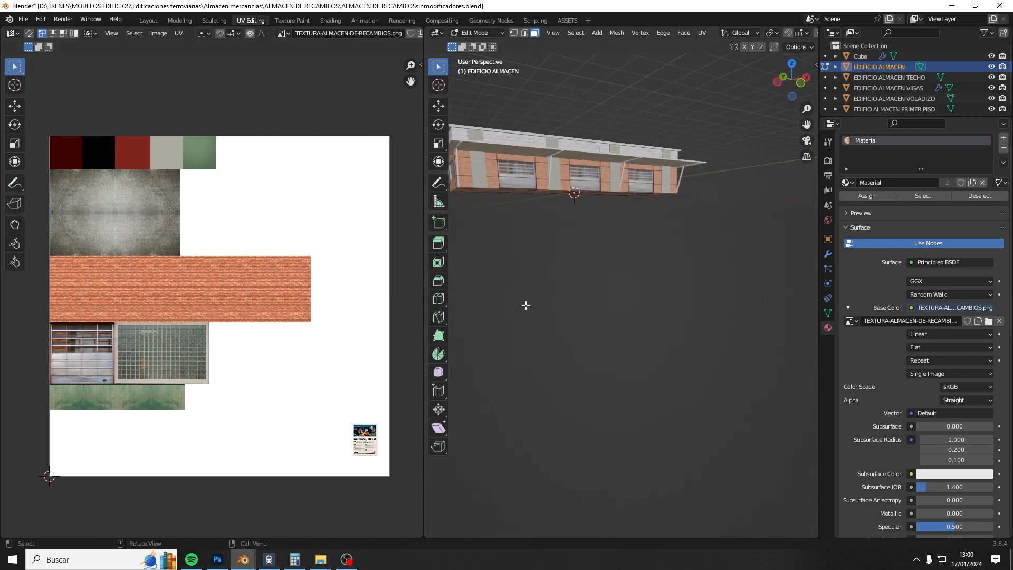
shift+middle_drag(520, 213, 579, 291)
scroll(521, 280, up, 5)
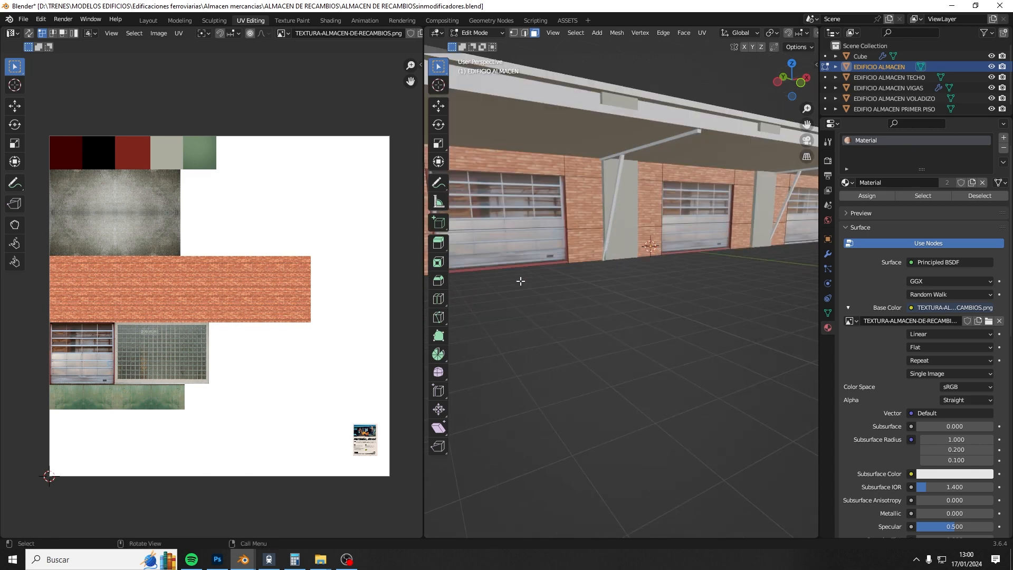
scroll(558, 289, down, 6)
middle_drag(561, 290, 629, 291)
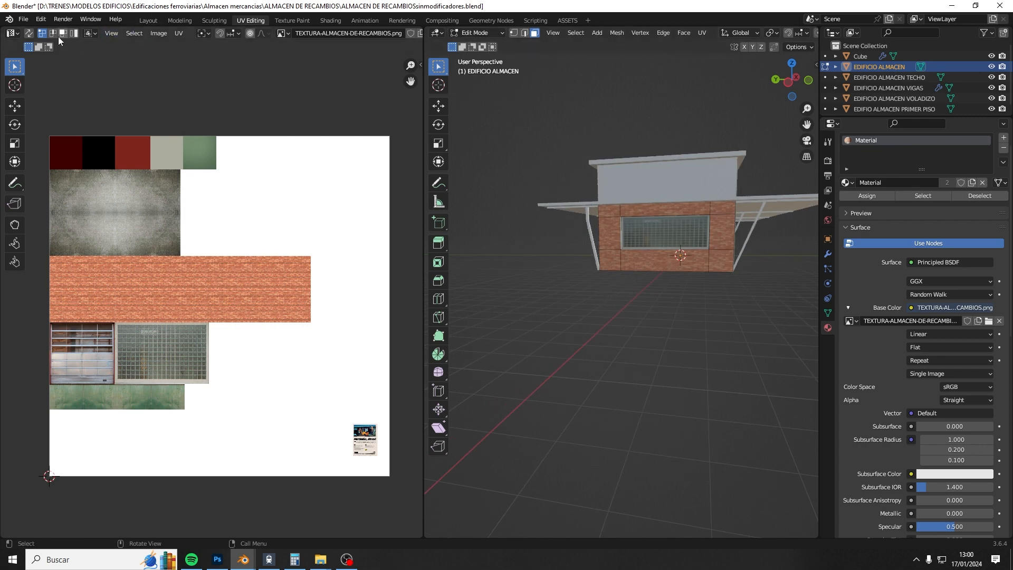
click(22, 20)
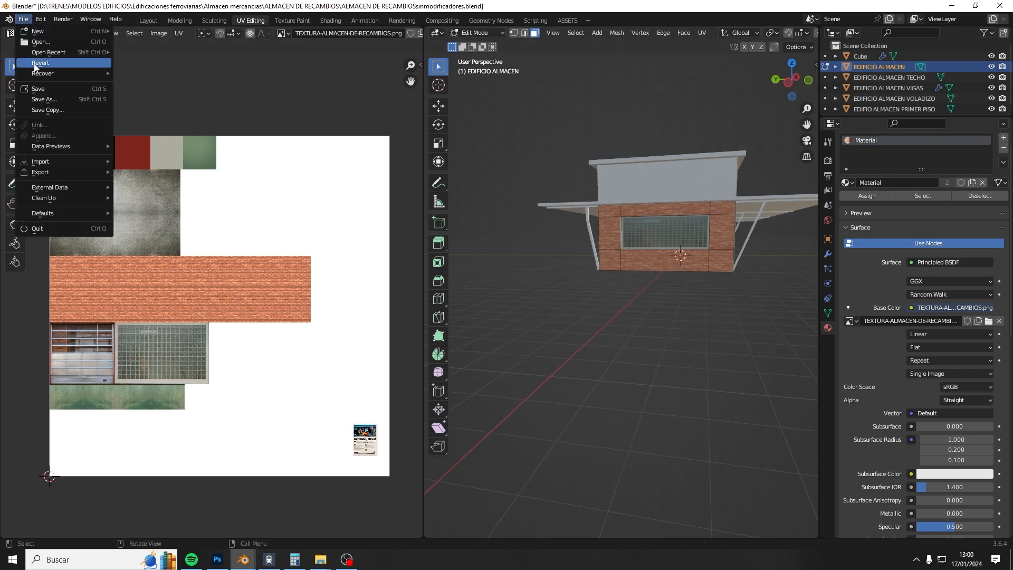
click(38, 90)
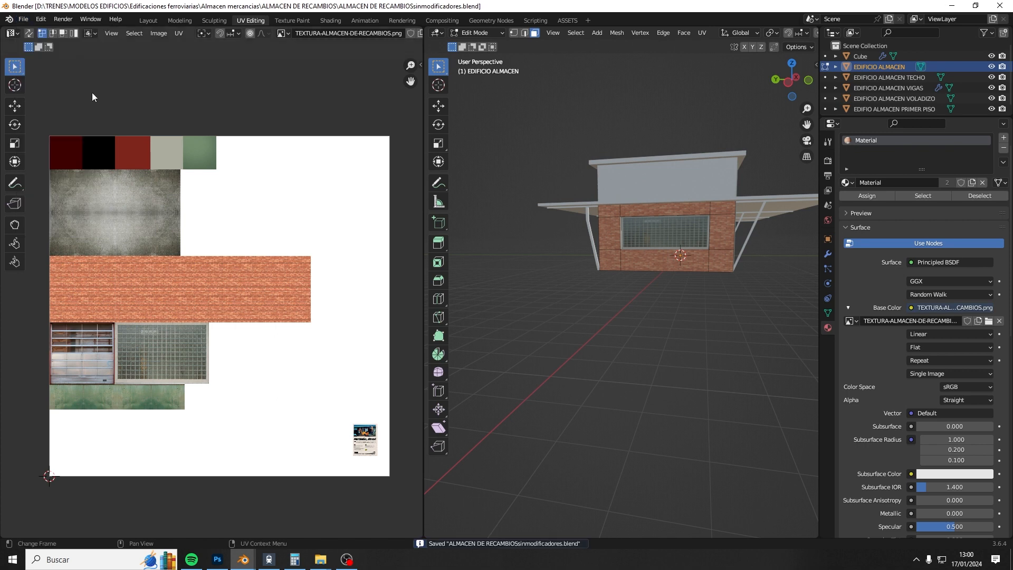
Step: Switch to Object Mode and assign the existing material "Material" to the EDIFICIO ALMACEN VIGAS beams
click(479, 32)
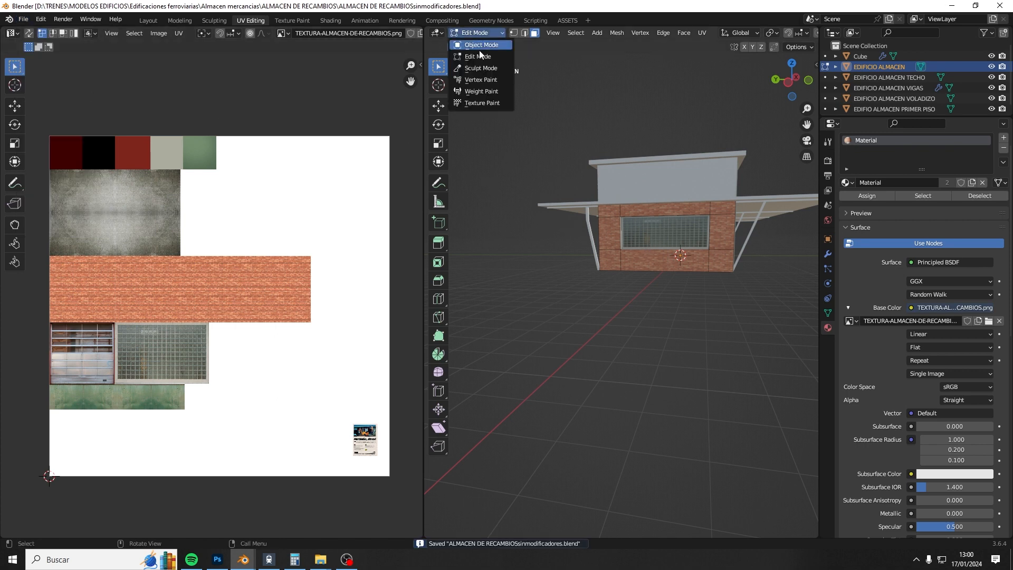
click(478, 43)
click(588, 214)
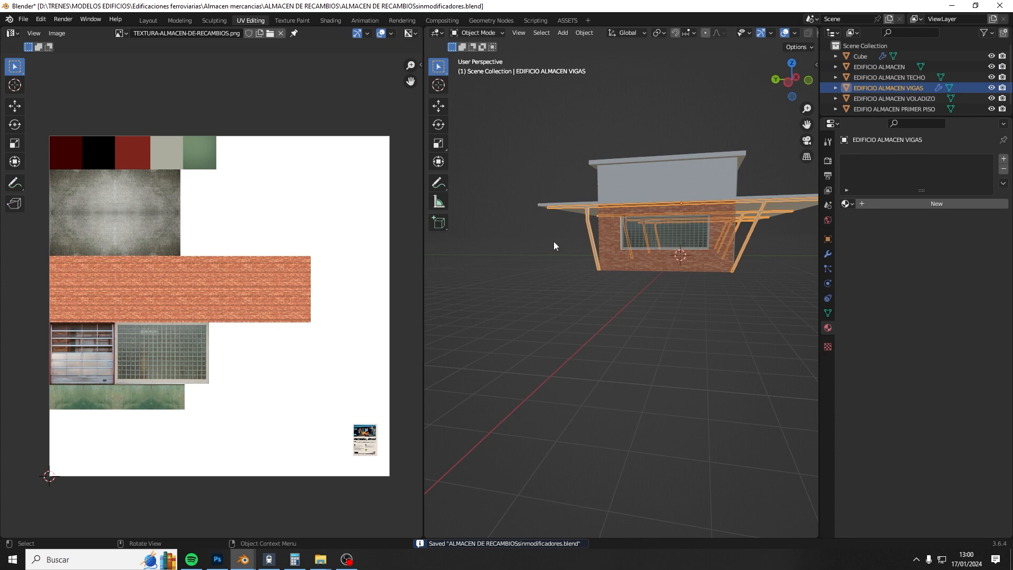
scroll(362, 316, down, 2)
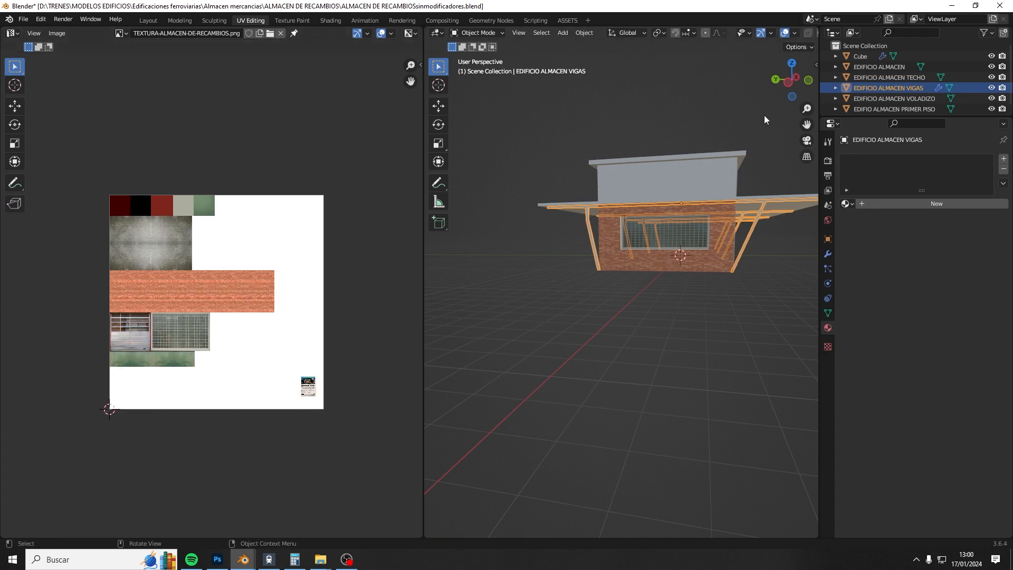
click(847, 204)
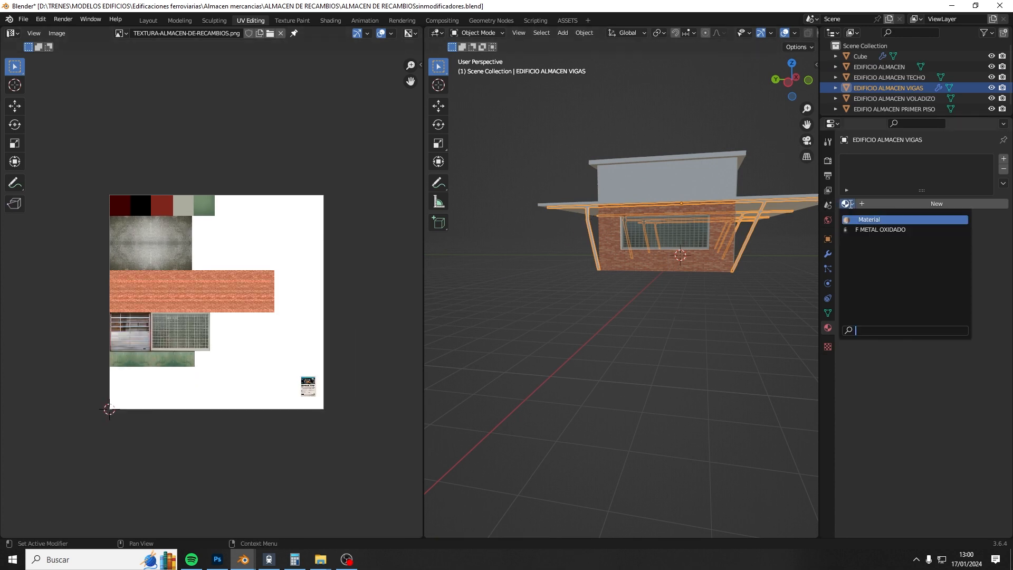
click(865, 219)
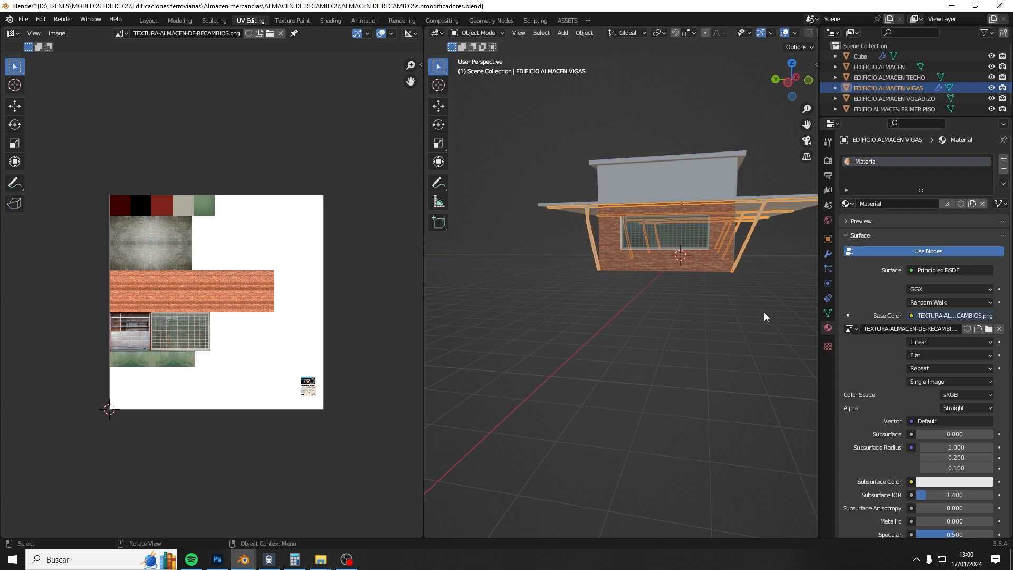
middle_drag(764, 317, 694, 318)
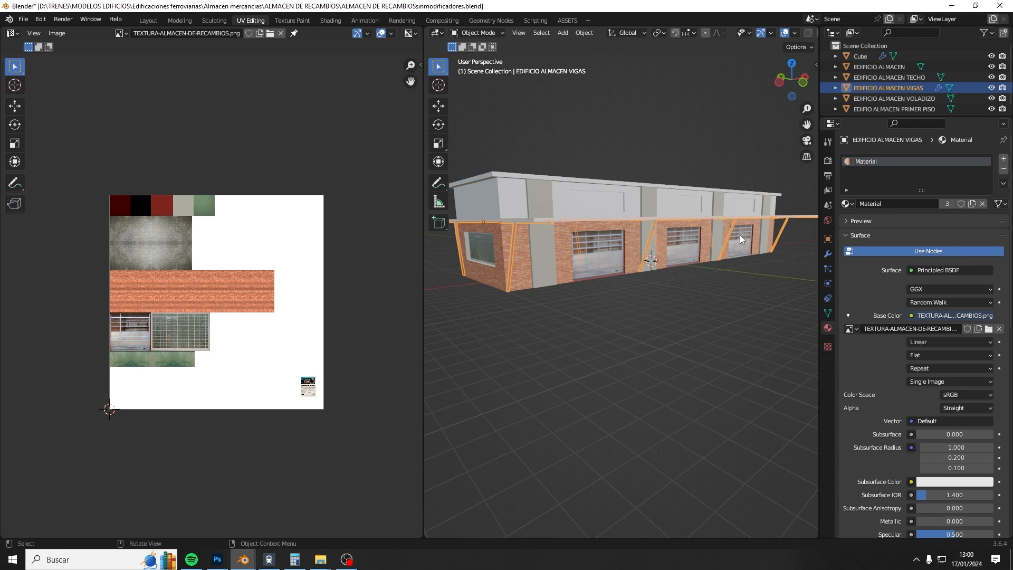
Step: Save the blend file and export the model as glTF Binary, overwriting ALMACEN DE RECAMBIOS.glb
click(23, 19)
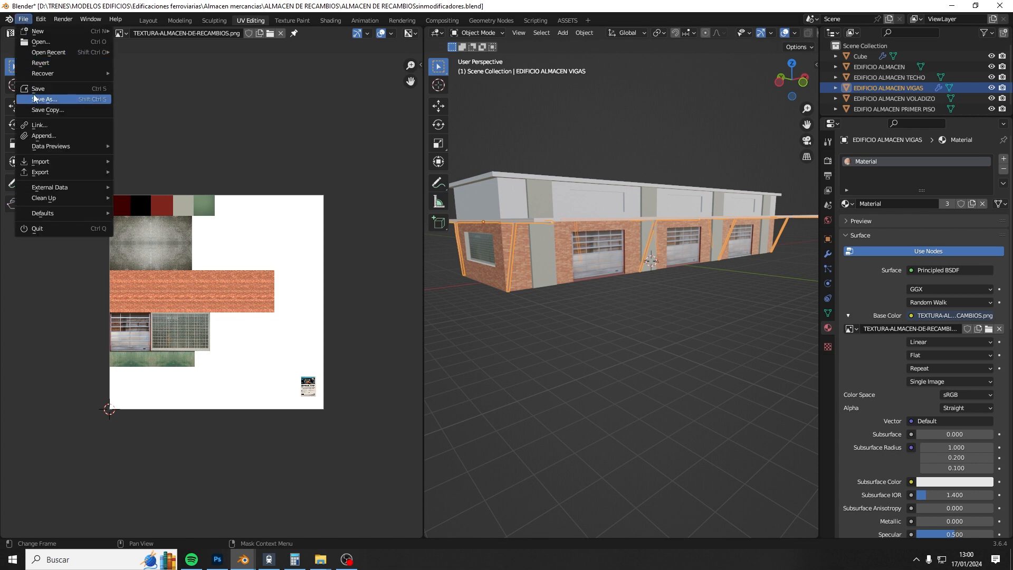
click(37, 89)
click(23, 19)
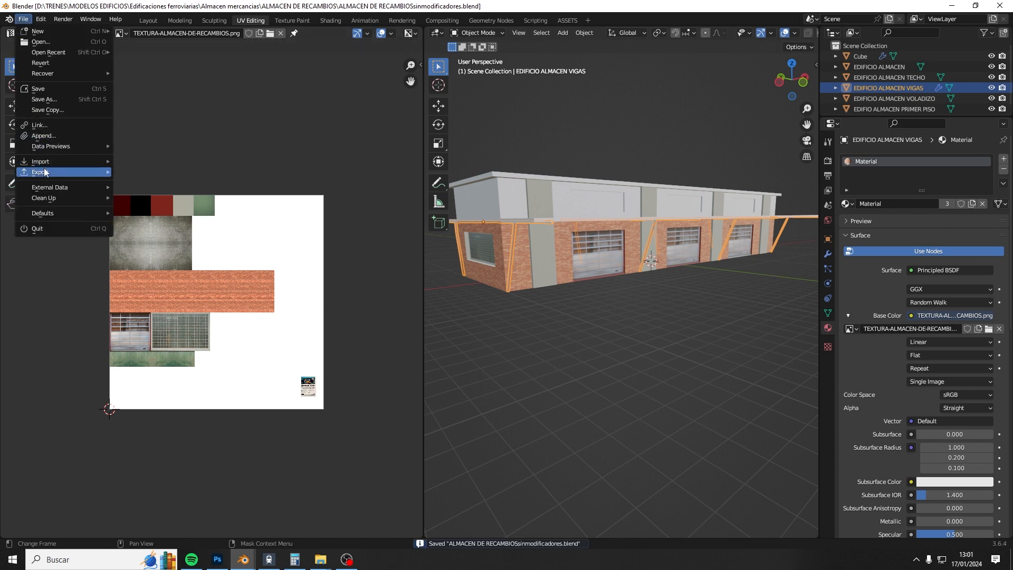
mouse_move(45, 172)
click(204, 286)
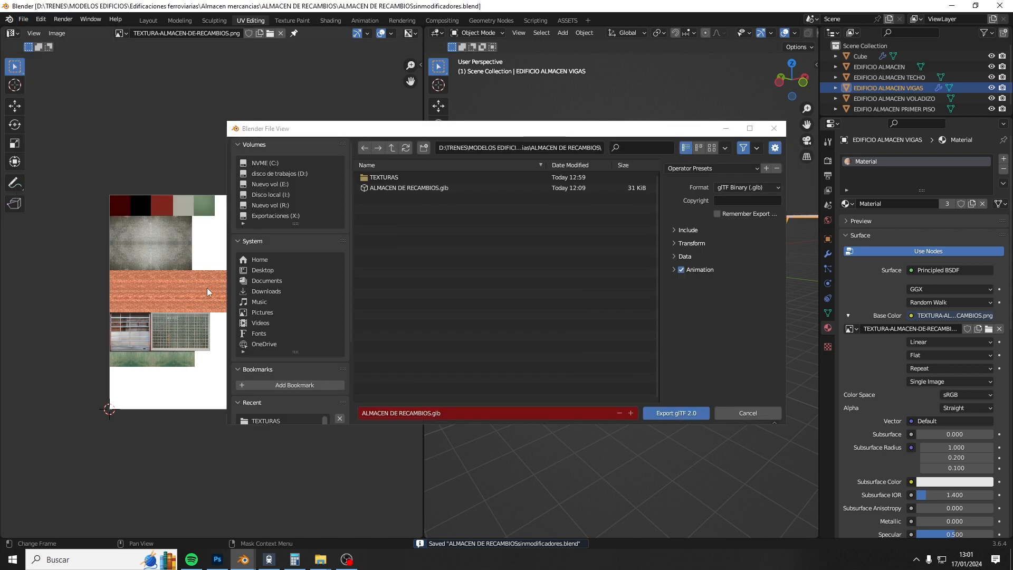
click(451, 188)
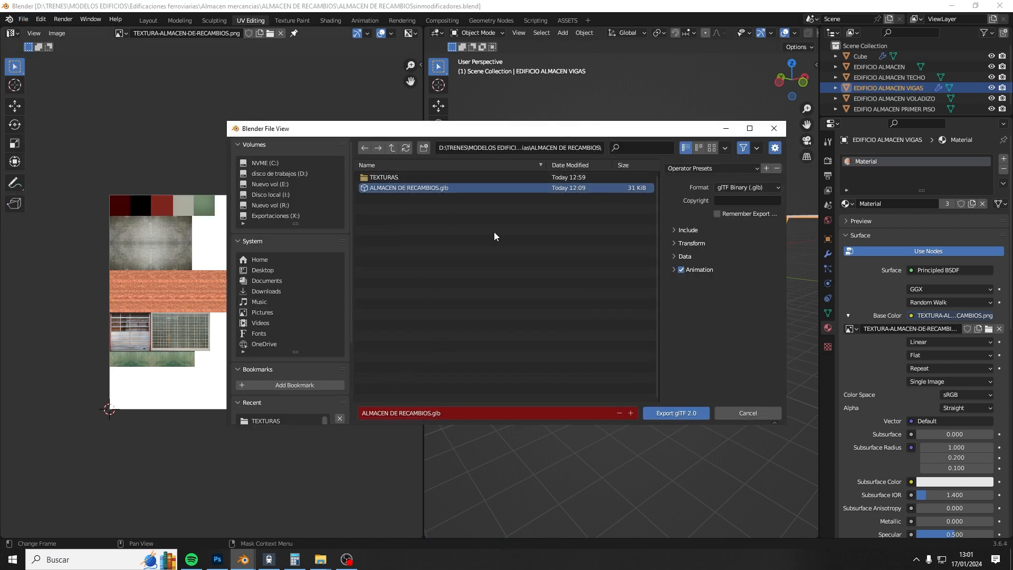
click(671, 412)
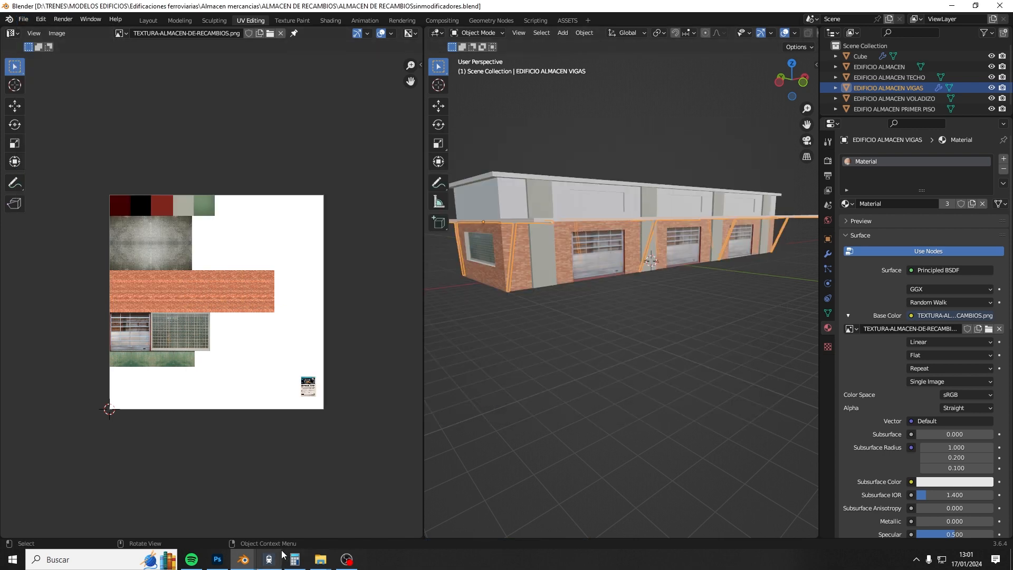
Step: Switch to 3D Train Studio and open the spare-parts warehouse model from My 3D models for editing
click(269, 563)
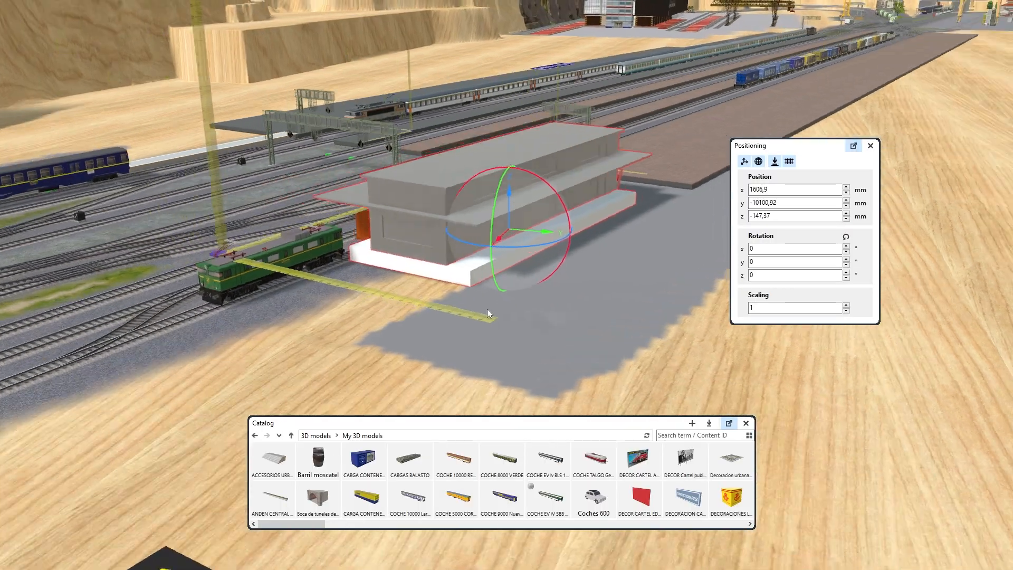
scroll(644, 481, down, 2)
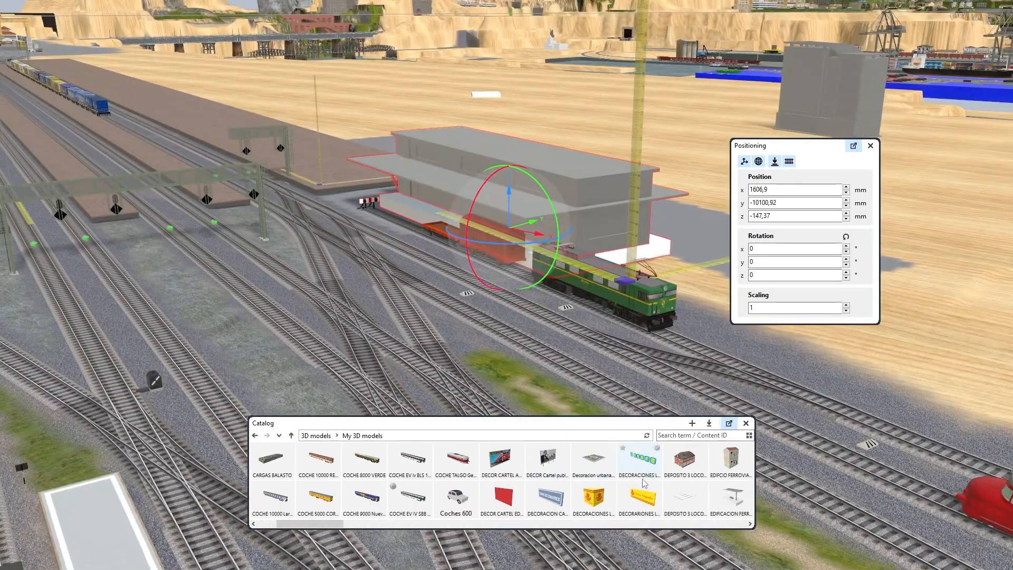
scroll(645, 482, down, 2)
right_click(644, 493)
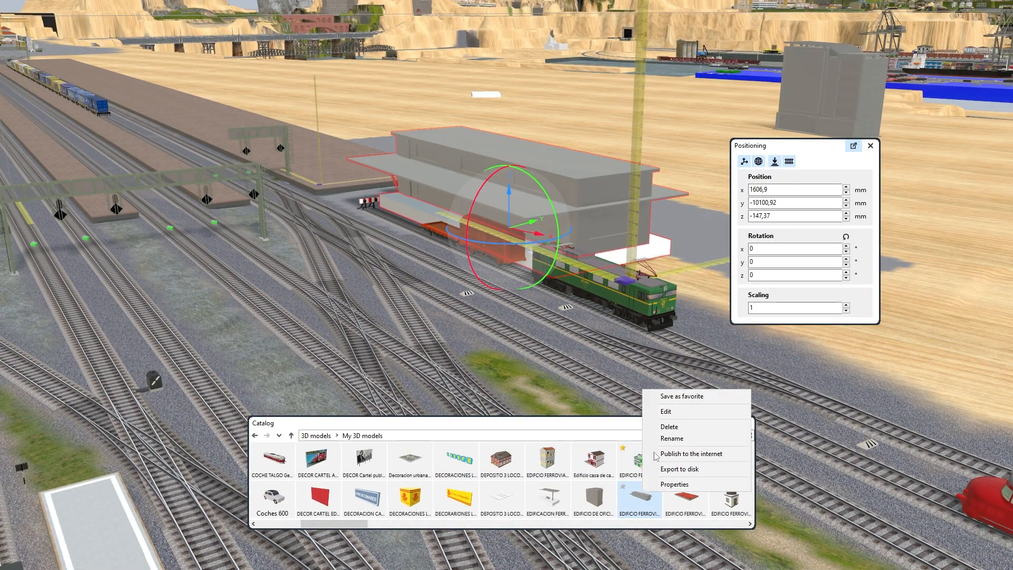
click(678, 414)
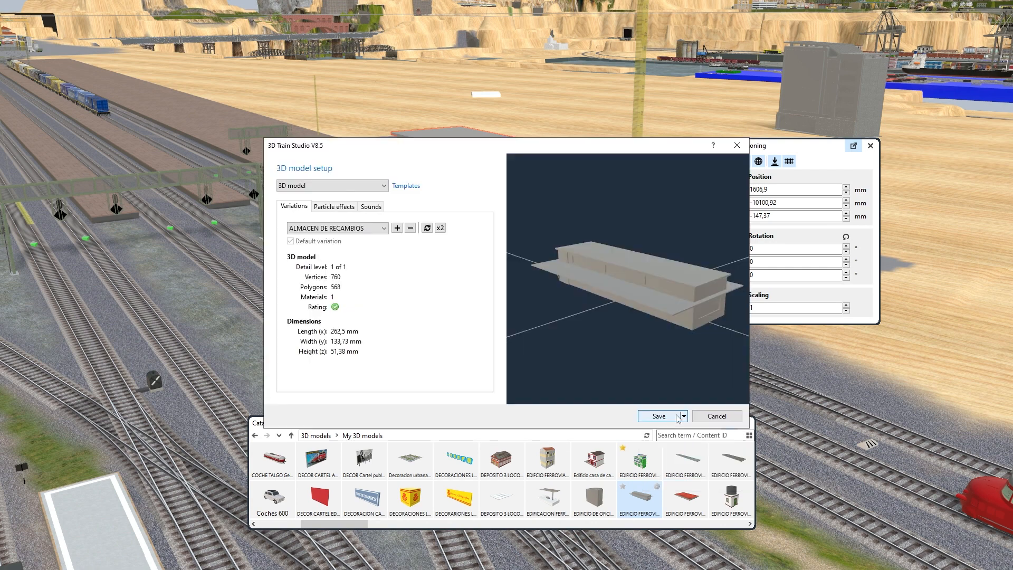
Step: Replace the ALMACEN DE RECAMBIOS variation with the re-exported ALMACEN DE RECAMBIOS file and save the 3D model setup
click(426, 228)
double_click(222, 92)
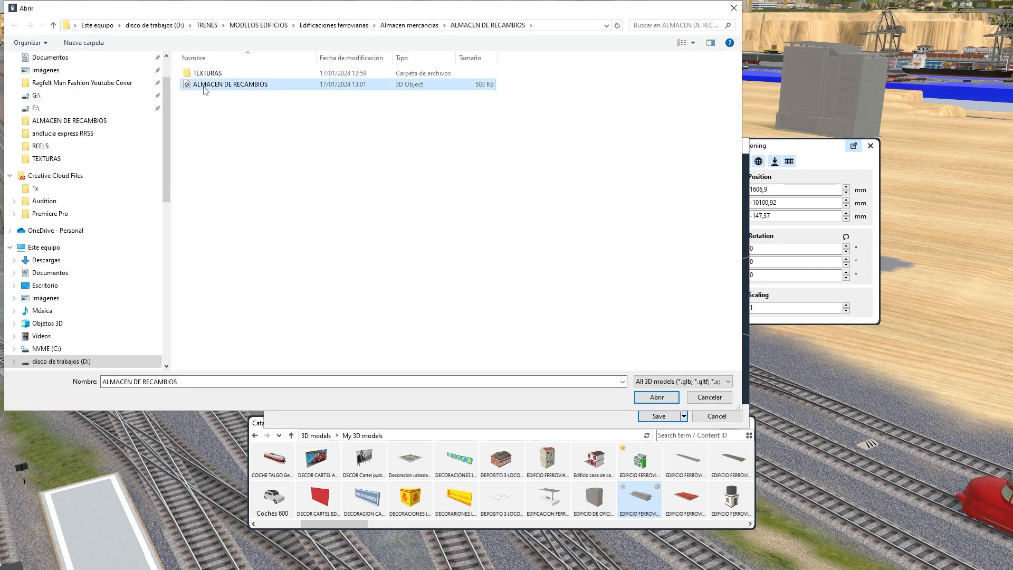
click(530, 328)
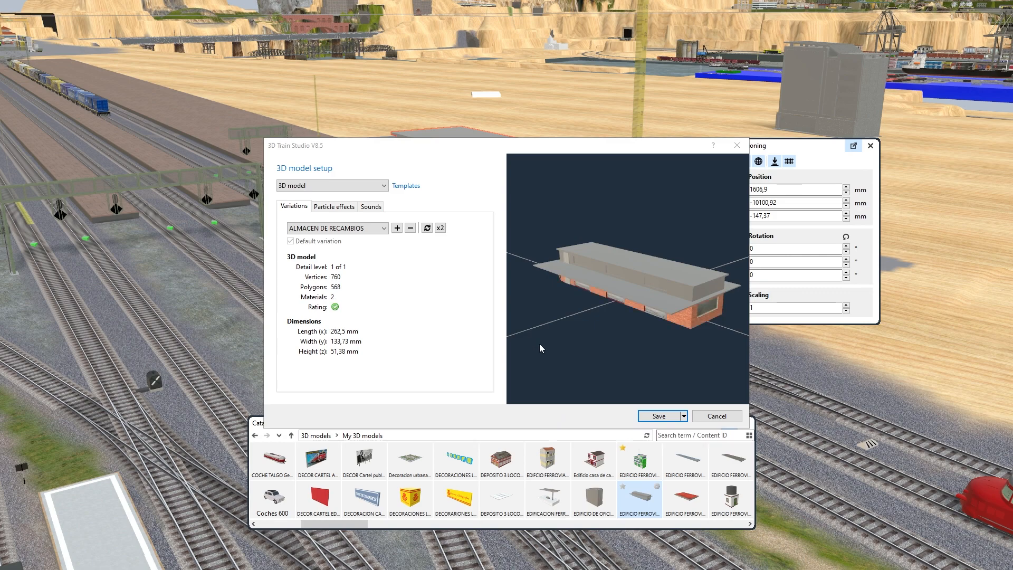
click(659, 417)
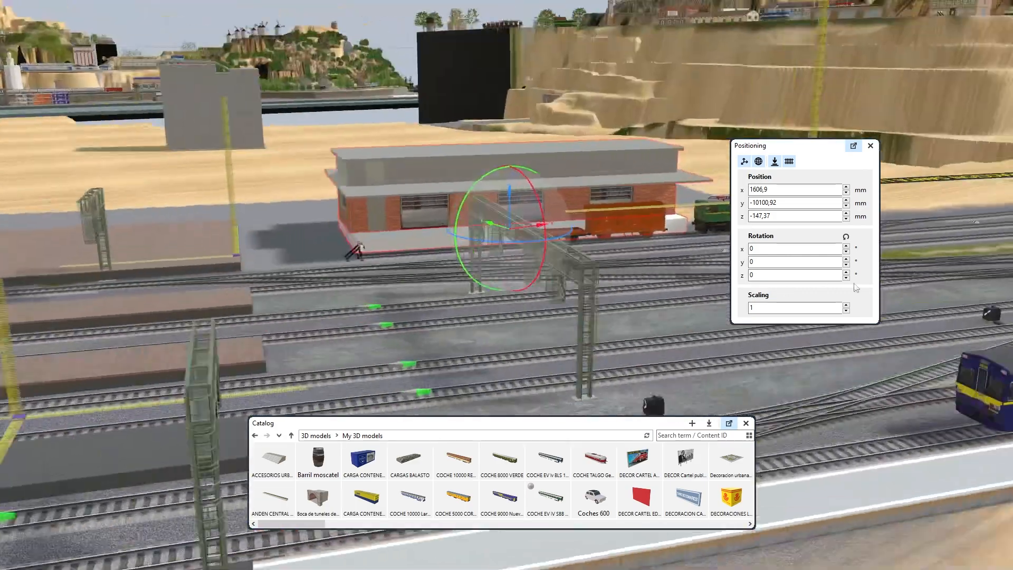
Step: Examine the updated warehouse's brick walls, garage doors and end window from several sides in the railway layout
right_drag(854, 283, 533, 197)
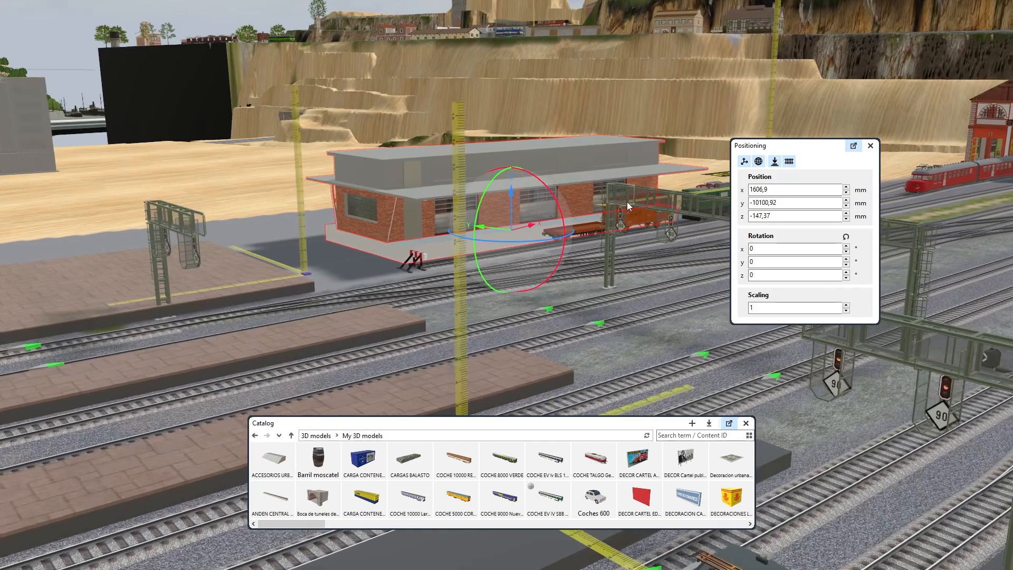
right_drag(627, 201, 457, 173)
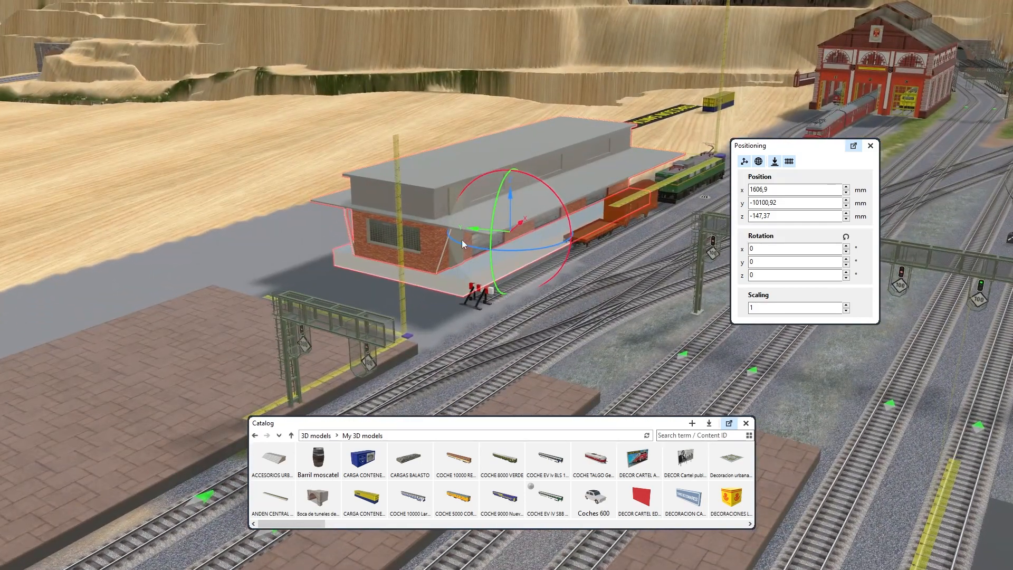
scroll(448, 265, up, 3)
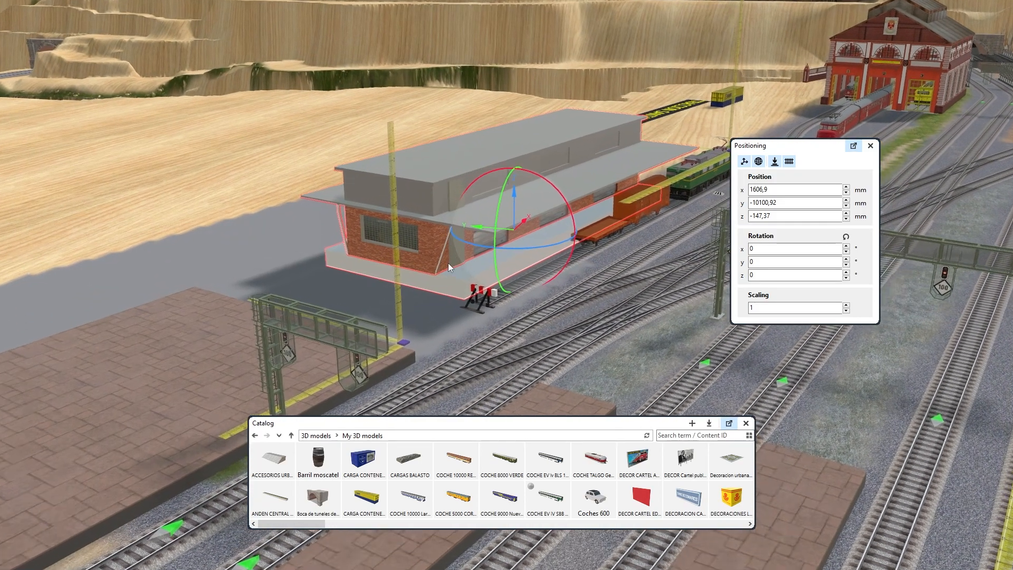
right_drag(499, 262, 552, 226)
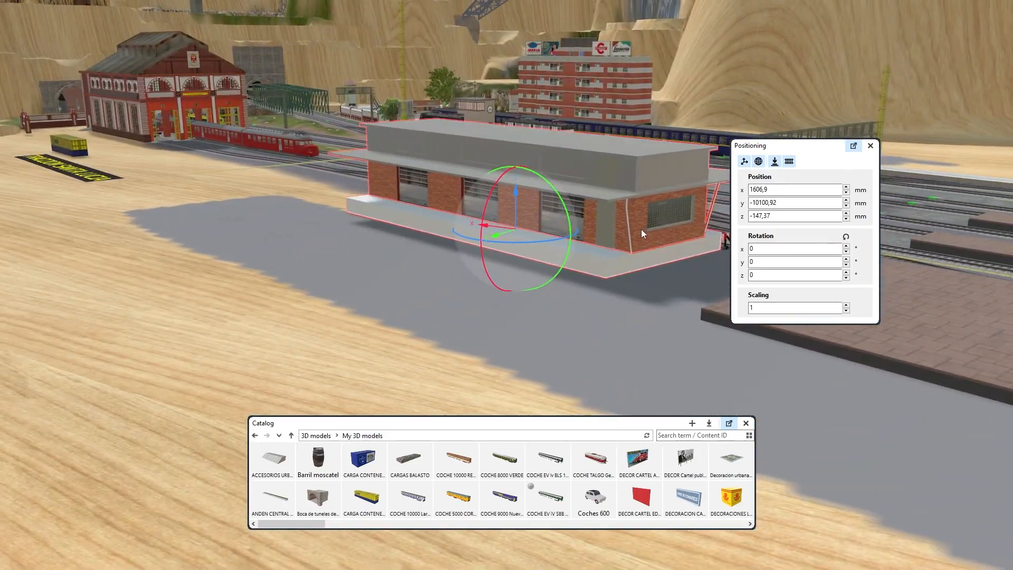
Step: Save the railway layout from the 3D view and switch back to Blender
right_drag(641, 229, 509, 191)
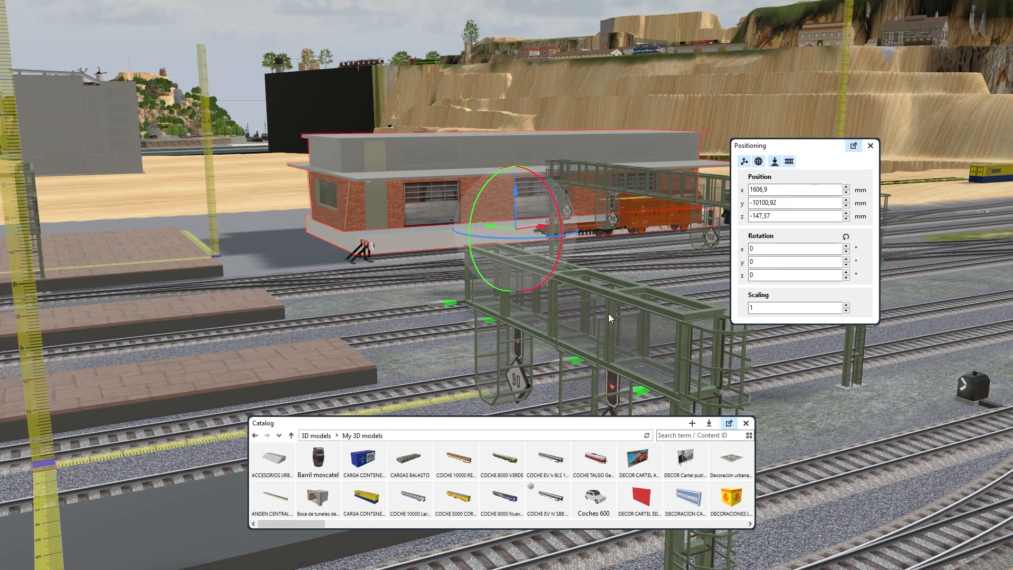
right_drag(455, 319, 542, 286)
mouse_move(308, 569)
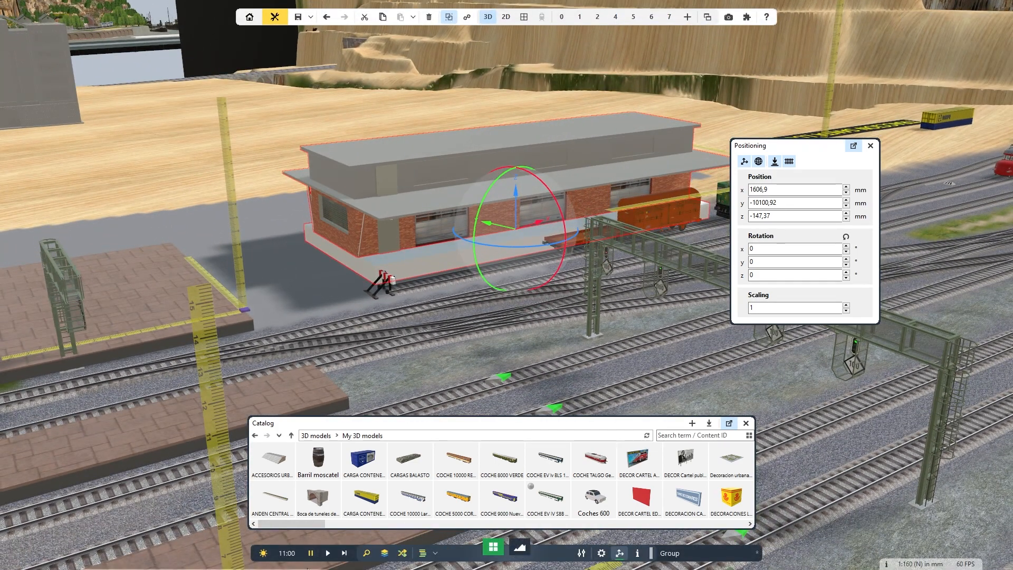
click(296, 17)
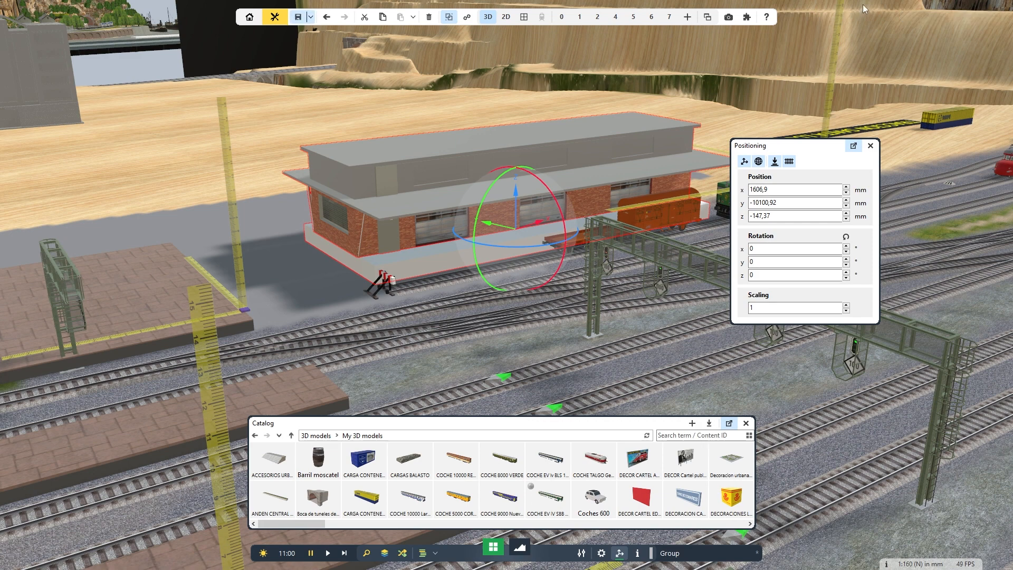
click(963, 1)
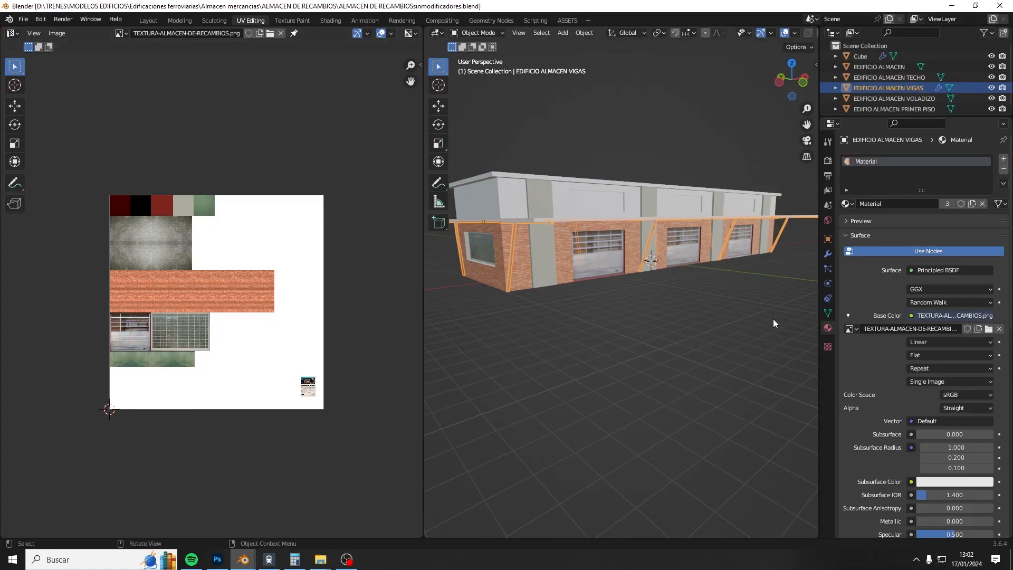
Step: Enter Edit Mode on EDIFICIO ALMACEN VIGAS and select the linked geometry of the beam at the building's corner
middle_drag(586, 310, 581, 368)
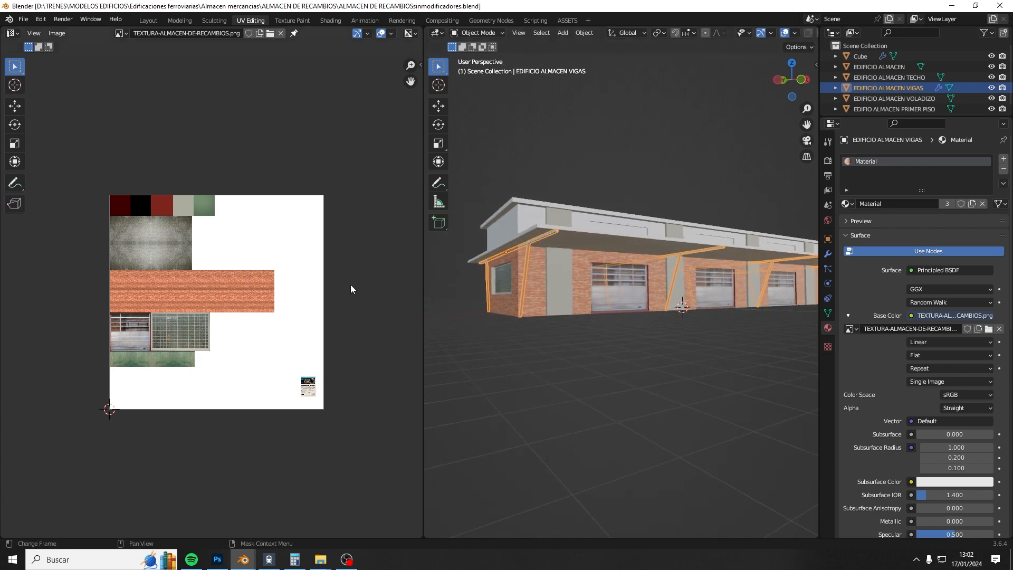
click(494, 35)
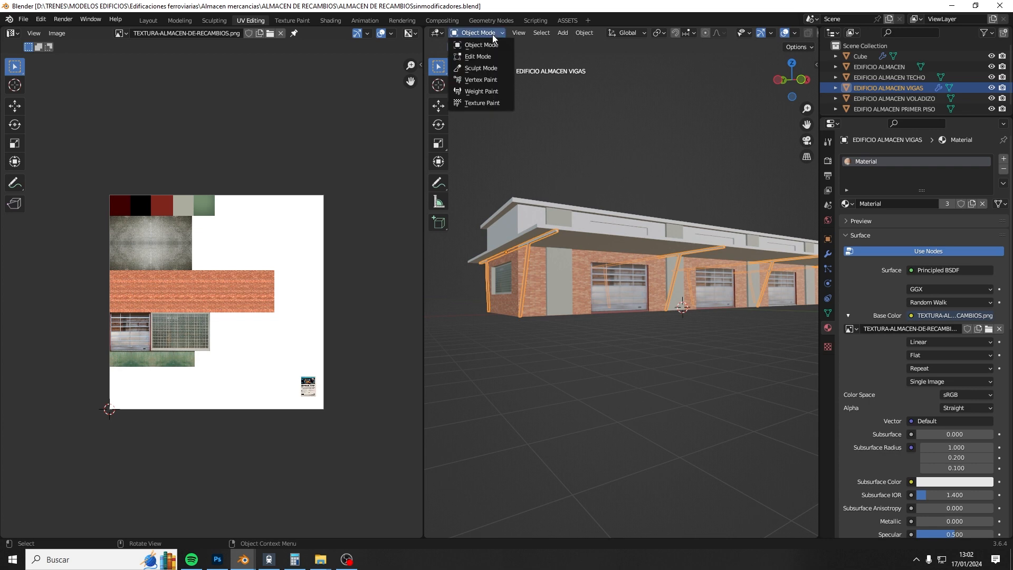
click(494, 57)
middle_drag(544, 266, 663, 287)
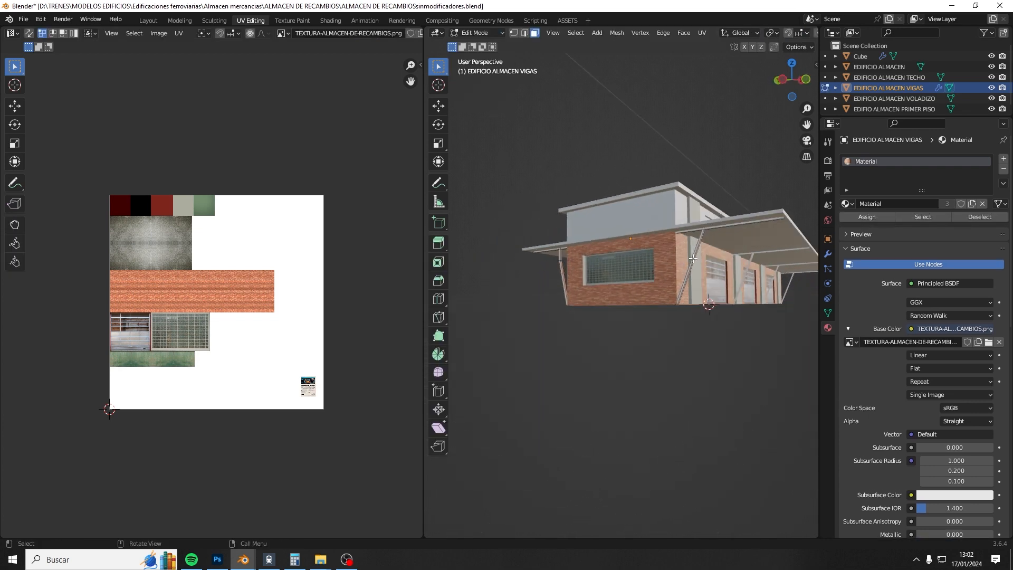
key(l)
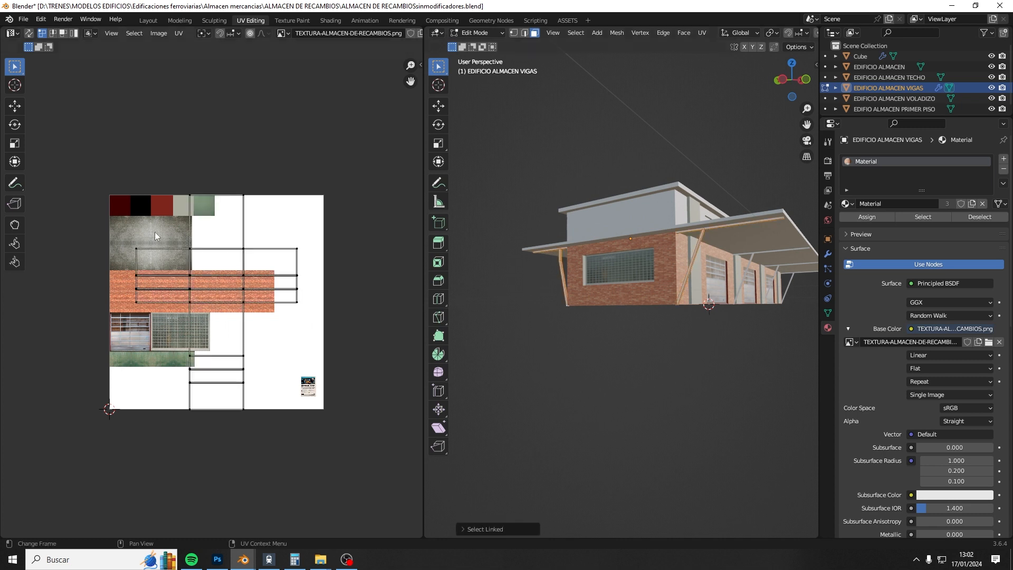
Step: Select all of the beam's UVs, scale them down to a small cross and rotate them 90 degrees
drag(131, 186, 328, 429)
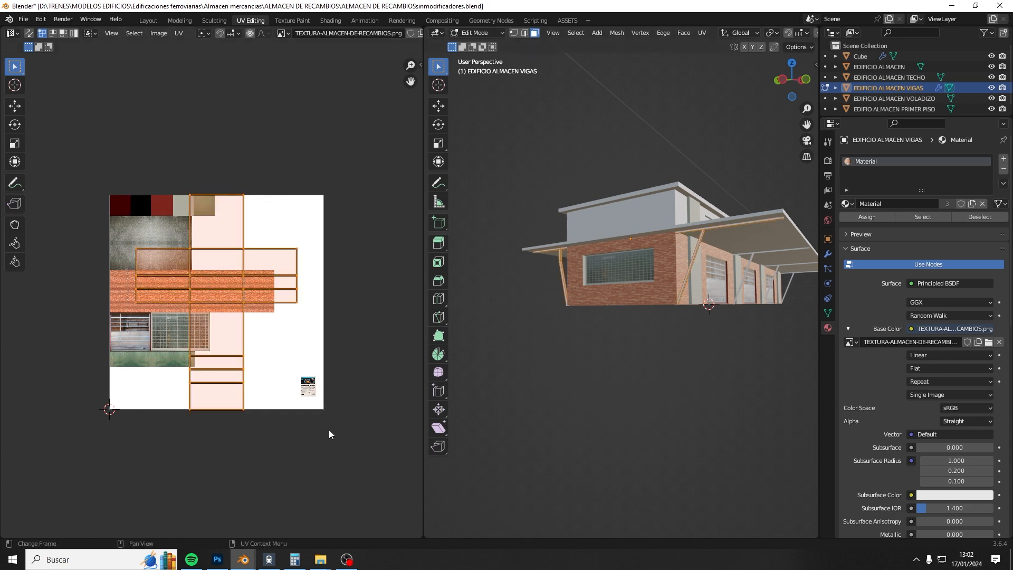
key(s)
click(237, 331)
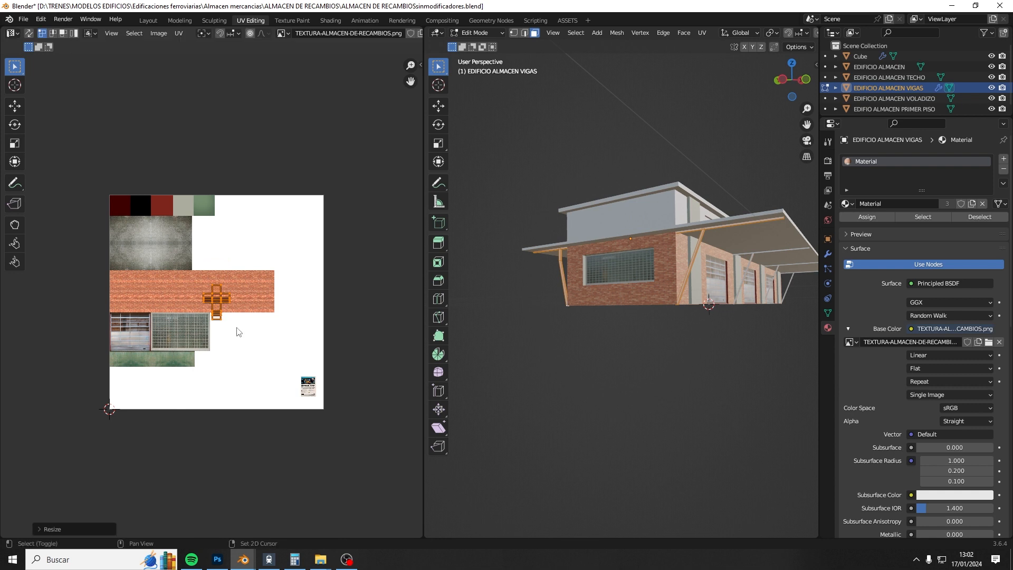
middle_drag(261, 324, 310, 257)
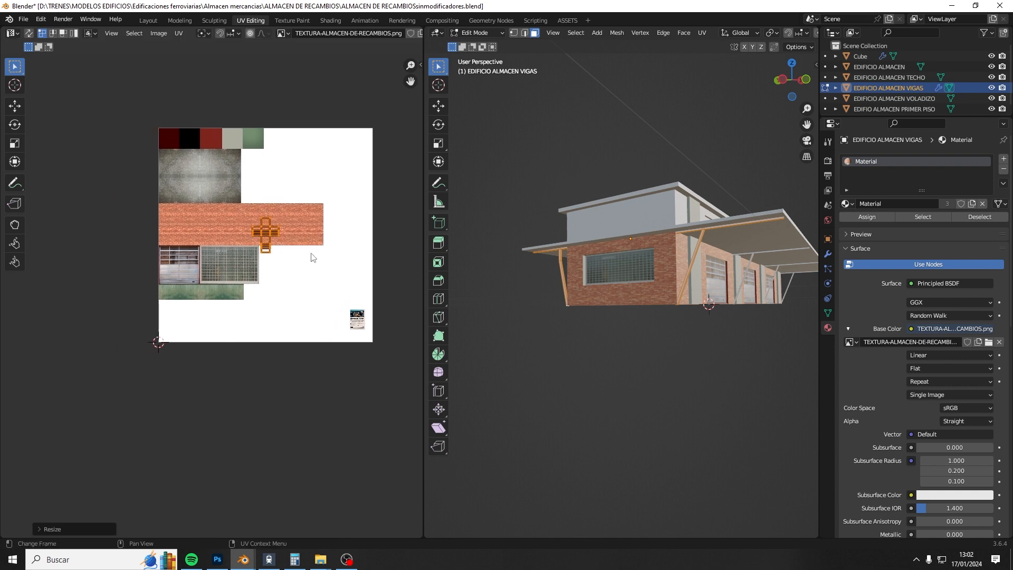
text(r90)
key(Return)
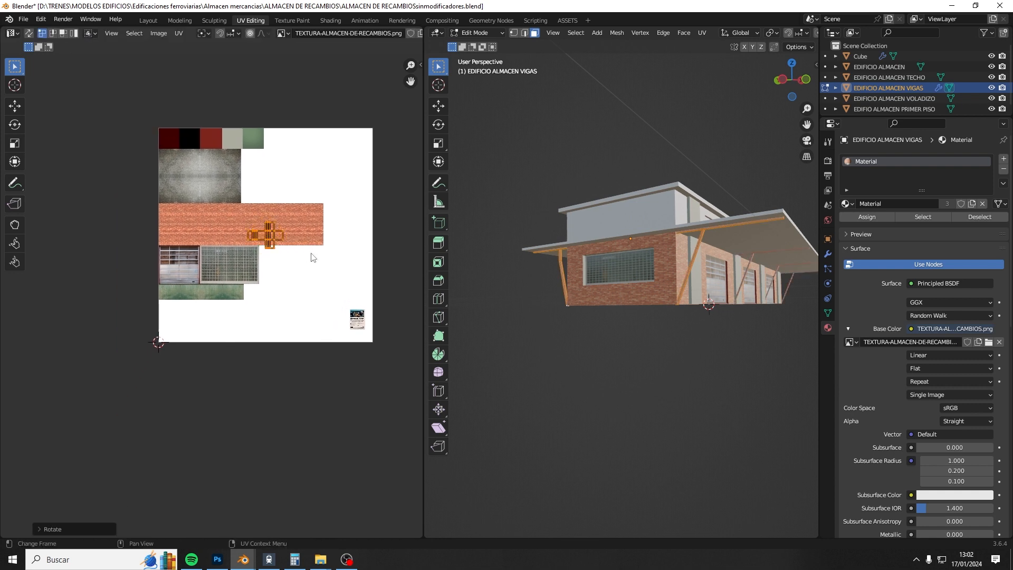
Step: Move the beam's UV island onto the green metal strip below the door texture in the atlas
middle_drag(277, 224, 293, 215)
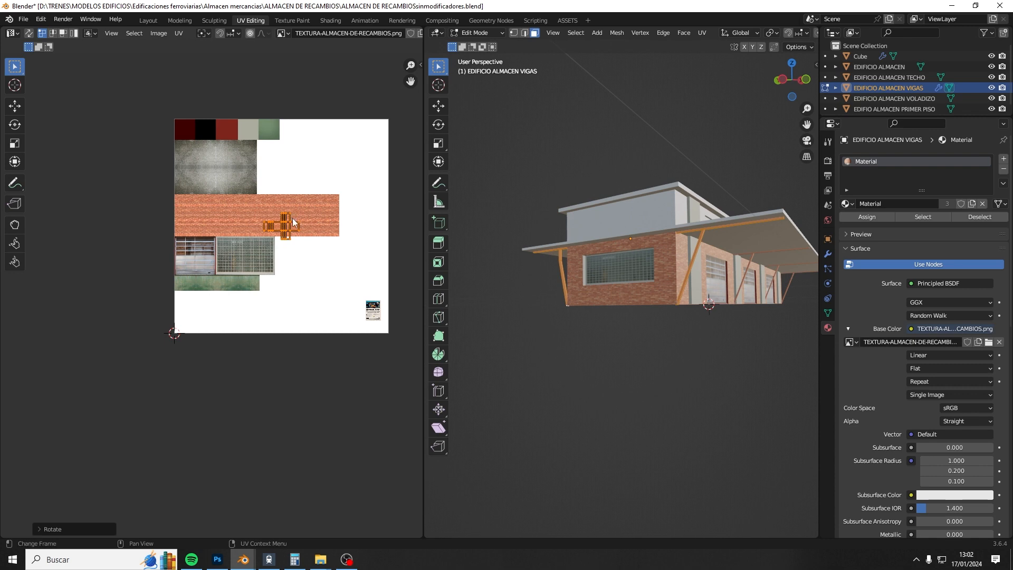
key(g)
click(226, 270)
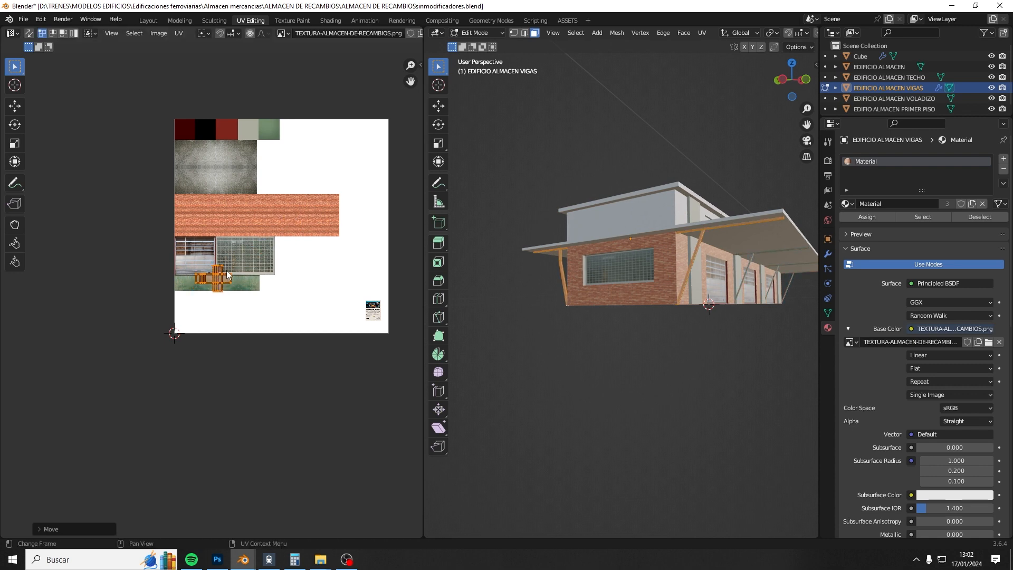
scroll(227, 270, up, 5)
key(g)
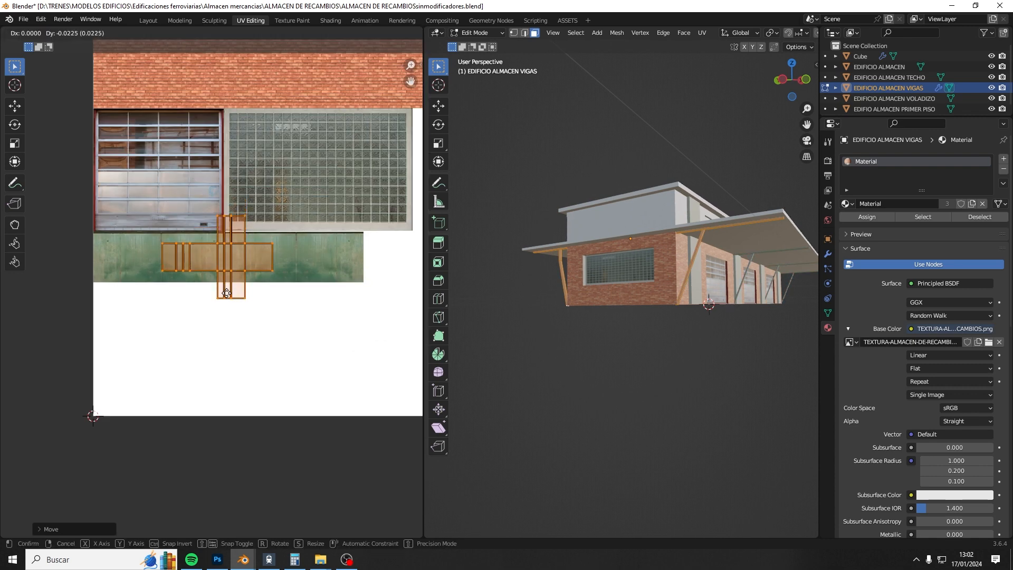
click(227, 293)
Step: Stretch the beam's UV island along X and centre it to span nearly the full width of the green strip
key(s)
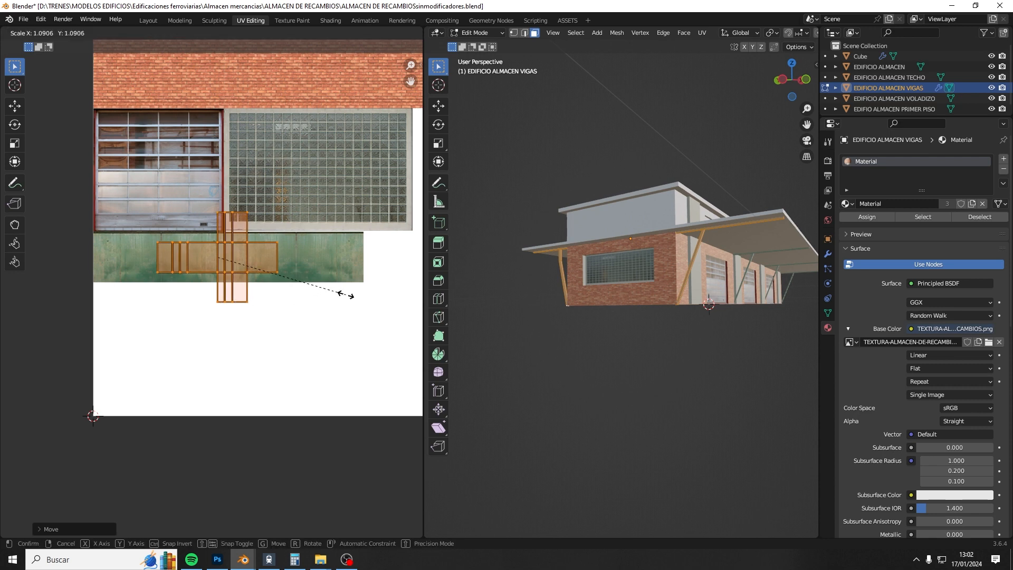
key(x)
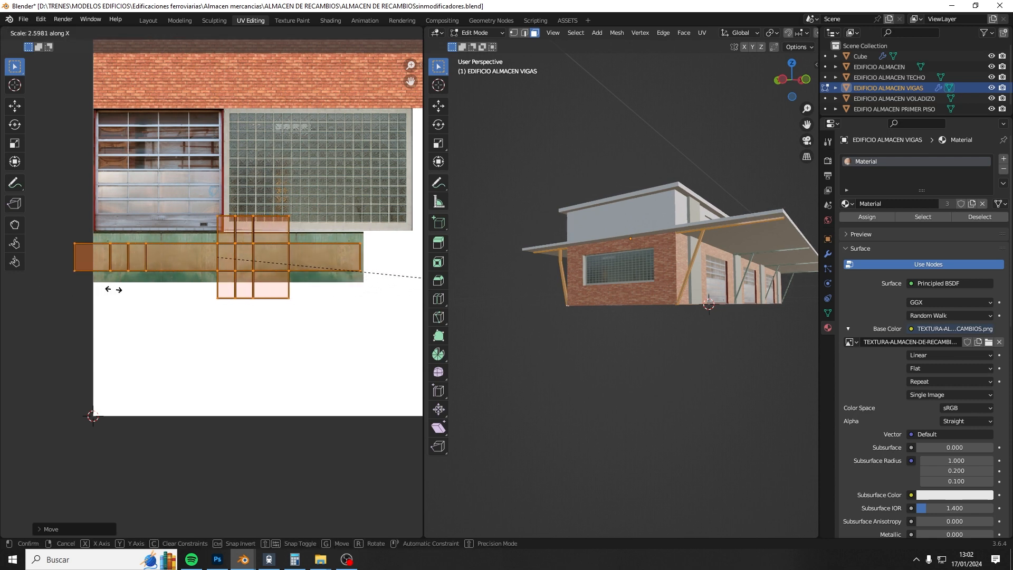
click(61, 297)
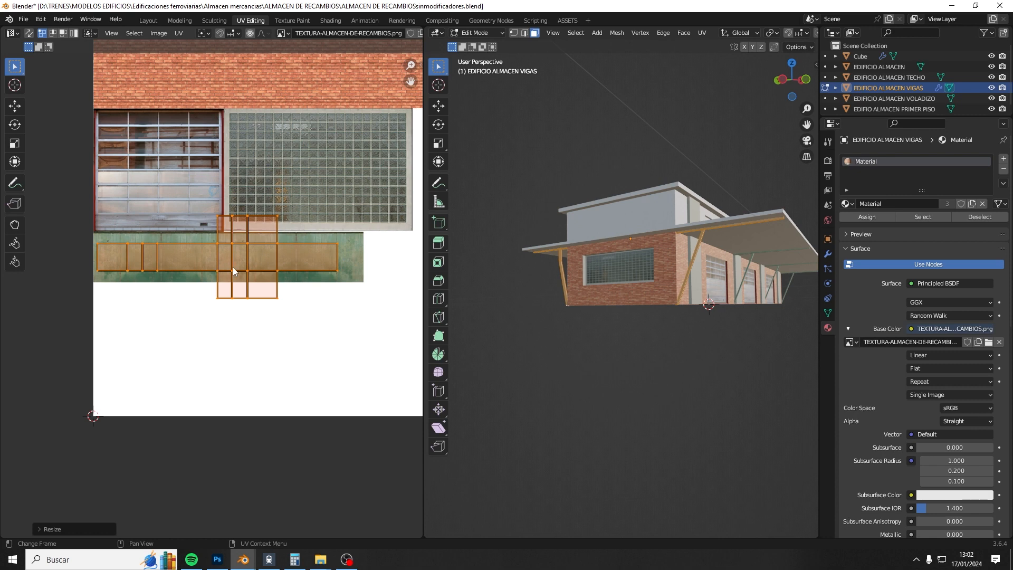
key(g)
key(x)
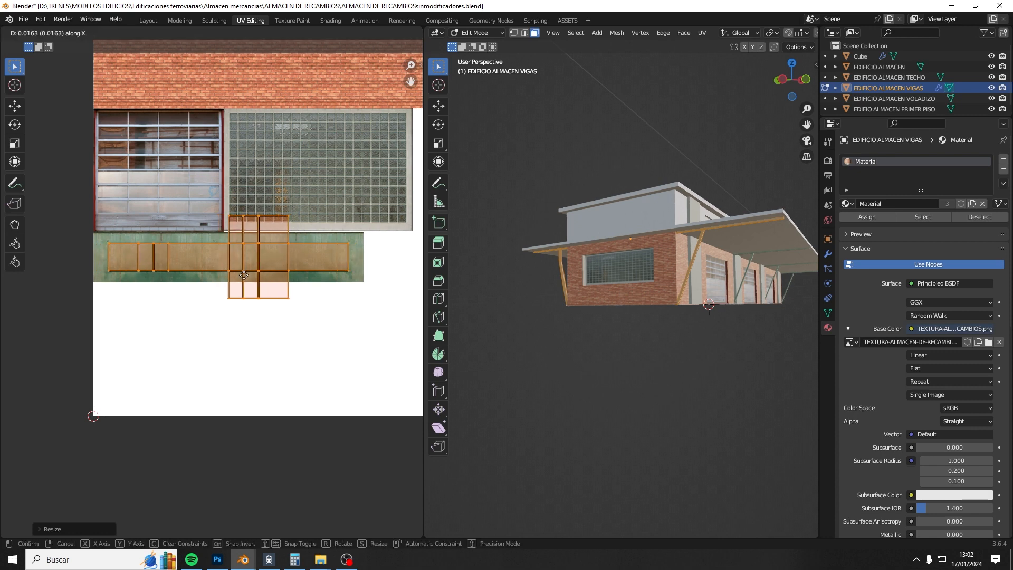
click(244, 275)
key(s)
key(x)
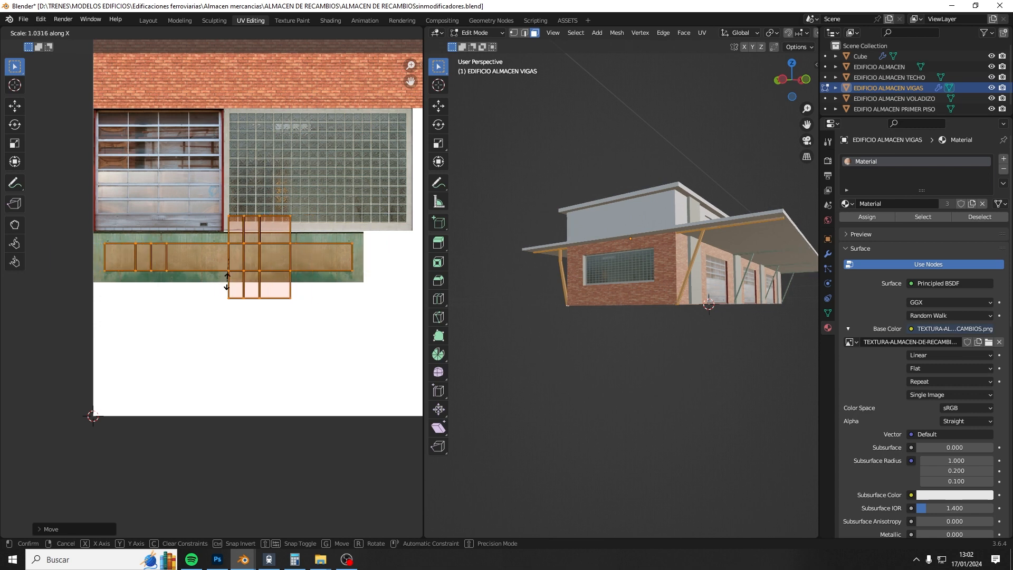
click(227, 280)
Step: Move the upper and lower edges of the beam's UV island inside the green strip
click(296, 223)
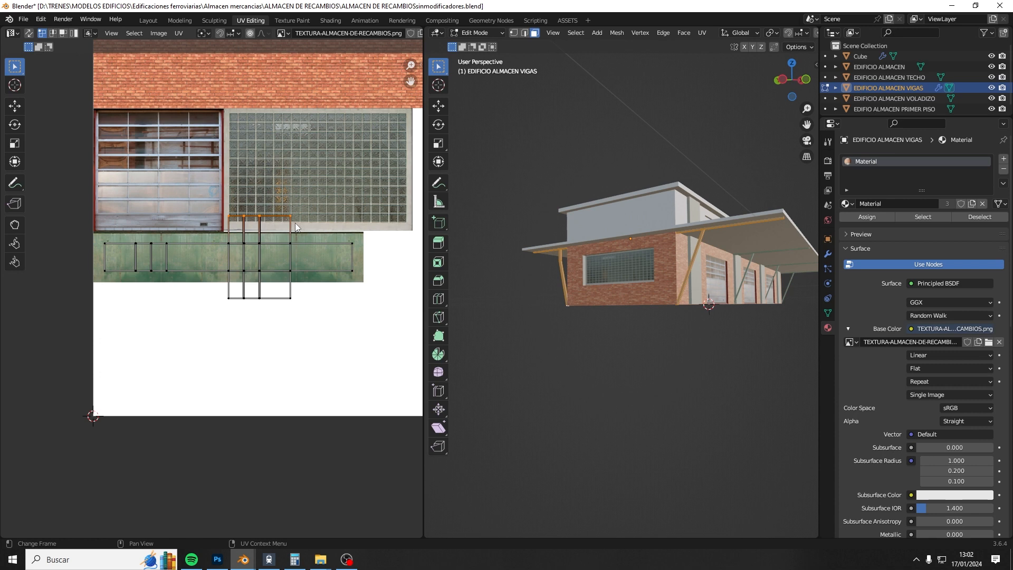
key(g)
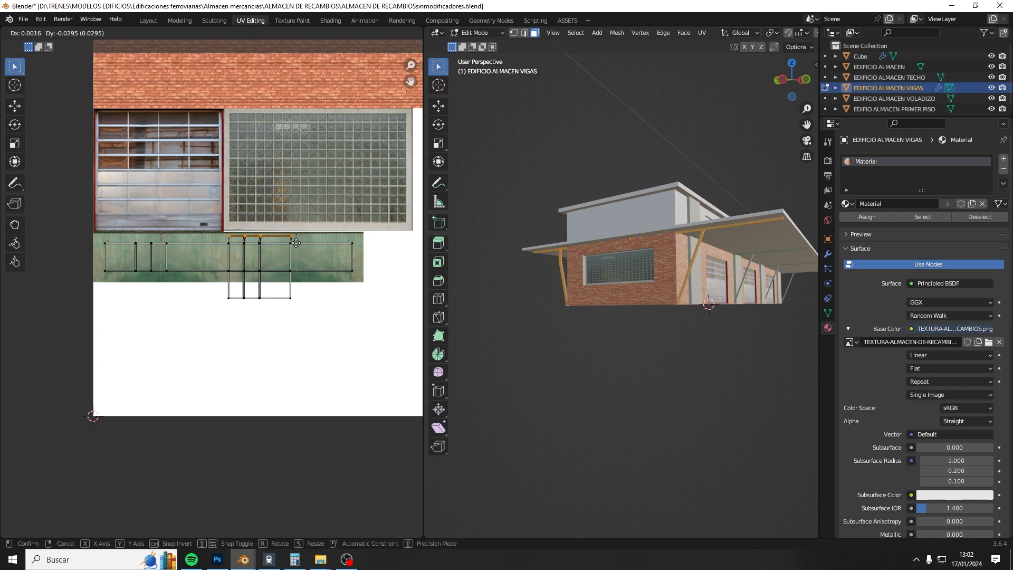
click(296, 243)
drag(222, 292, 343, 334)
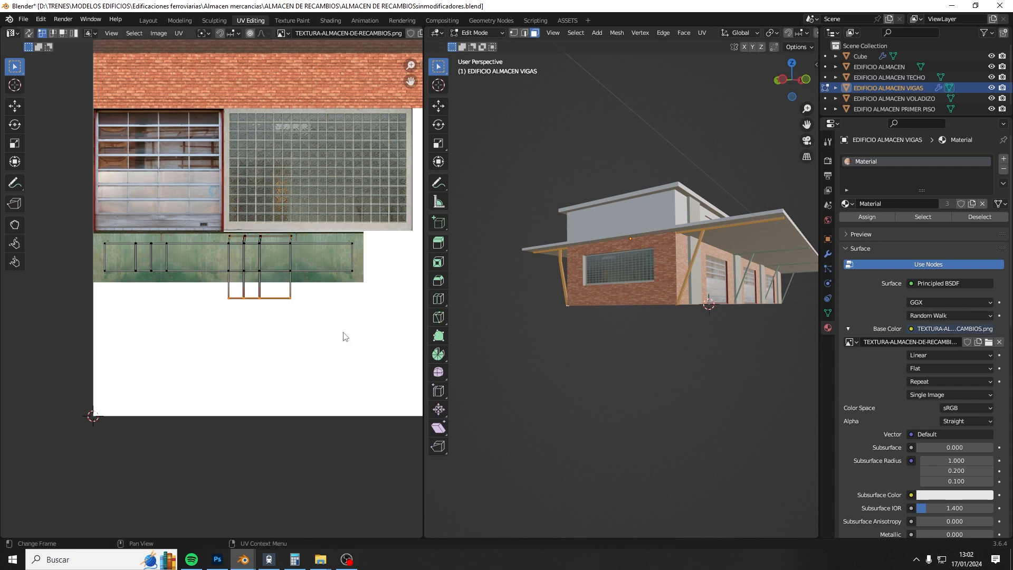
key(g)
key(y)
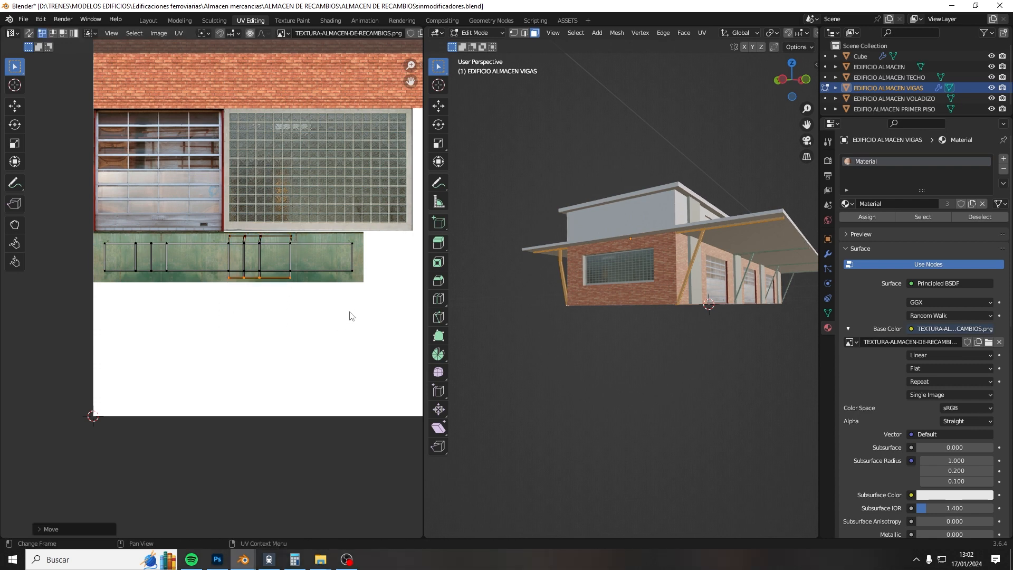
click(351, 314)
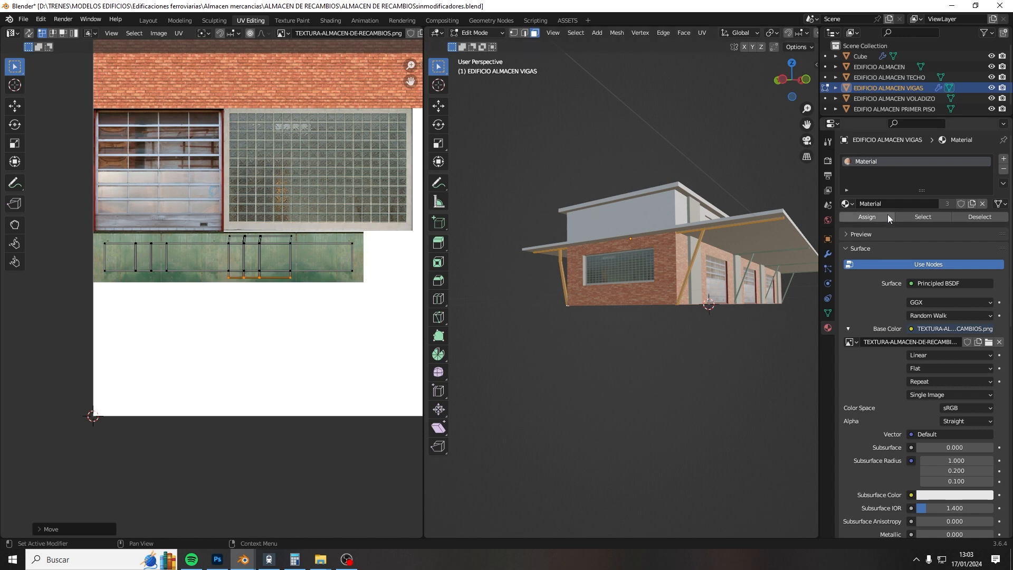
Step: Deselect the beam and examine the green beams, canopy and upper floor from several angles alongside the texture atlas
click(720, 339)
middle_drag(654, 356, 615, 404)
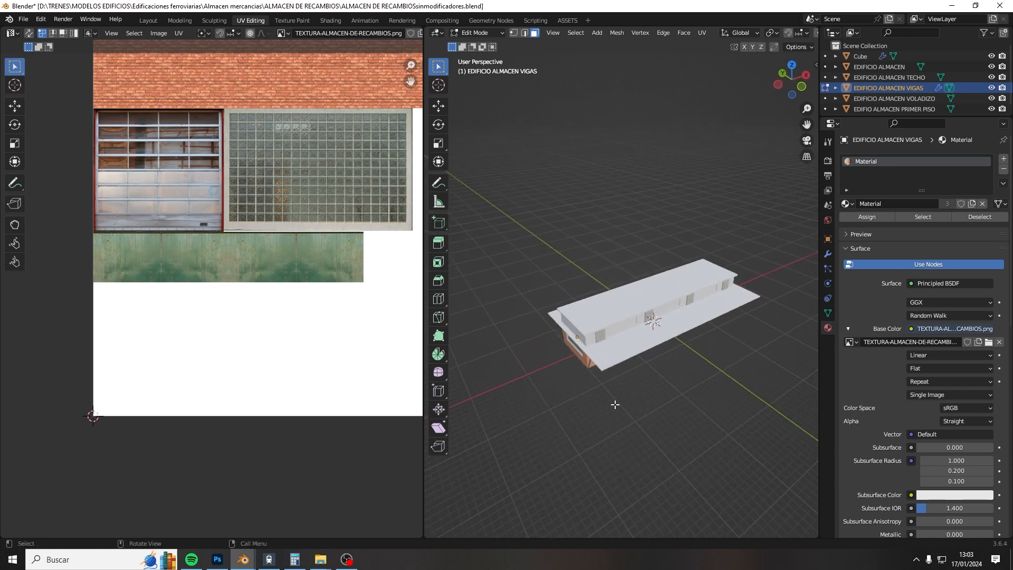
scroll(260, 361, down, 3)
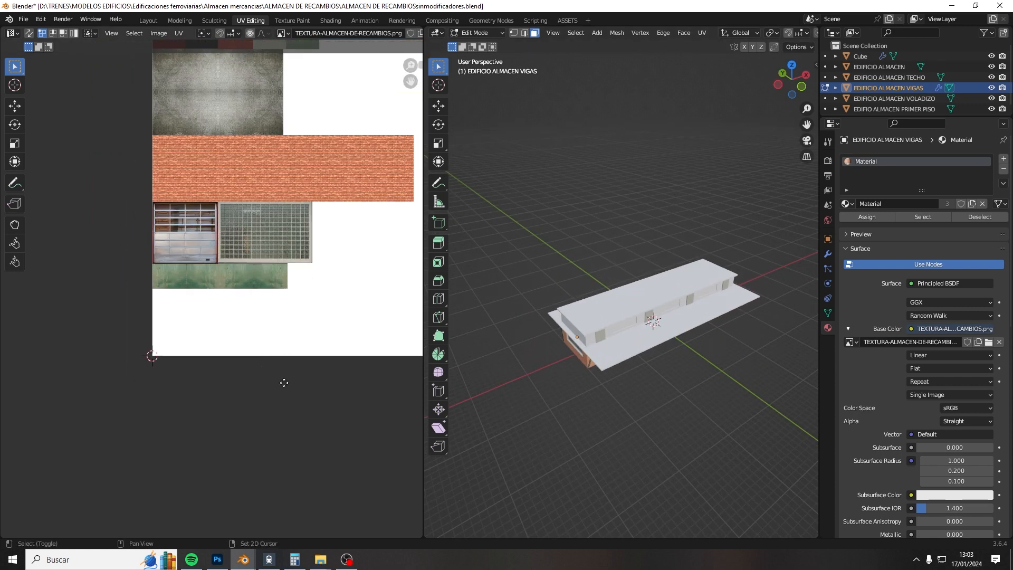
middle_drag(283, 377, 262, 508)
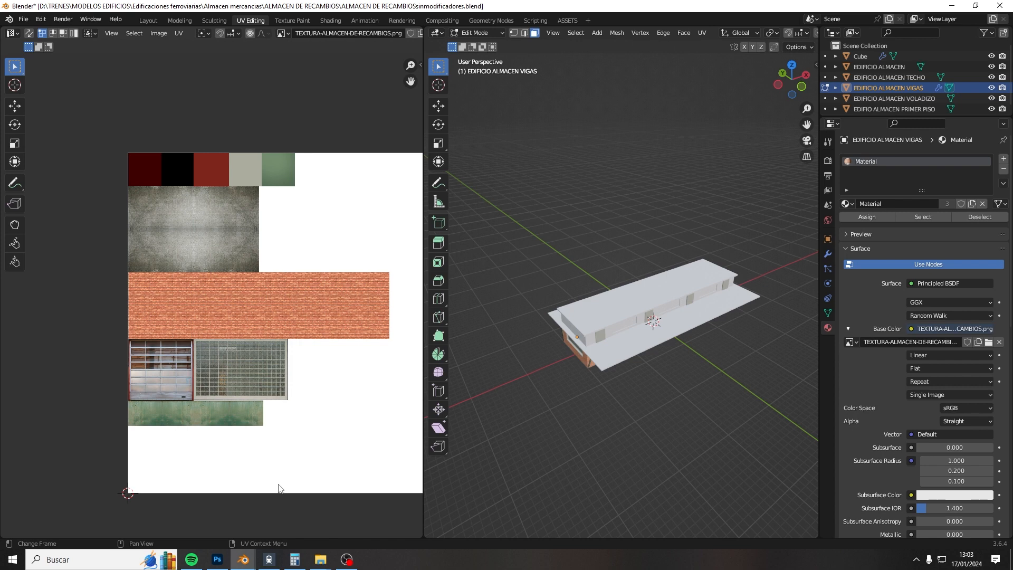
mouse_move(631, 378)
middle_down()
mouse_move(638, 359)
mouse_move(578, 293)
mouse_move(592, 330)
mouse_move(635, 379)
middle_up()
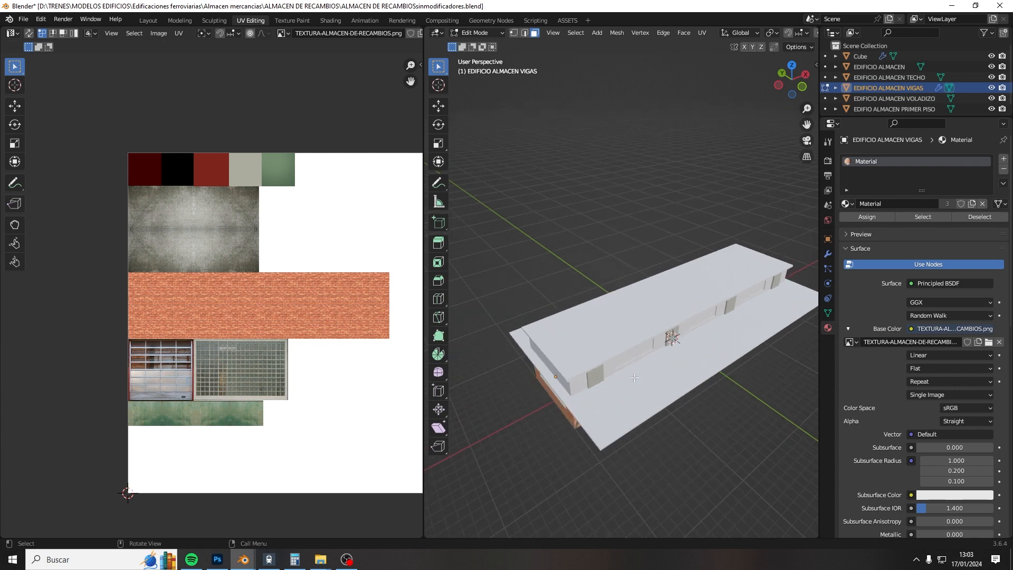
middle_drag(678, 409, 615, 351)
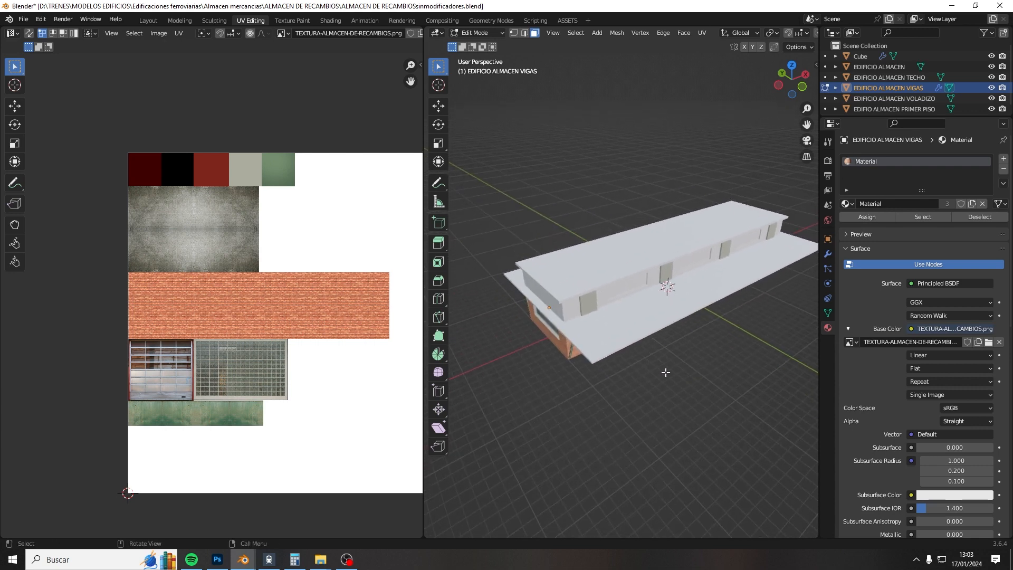
key(shift)
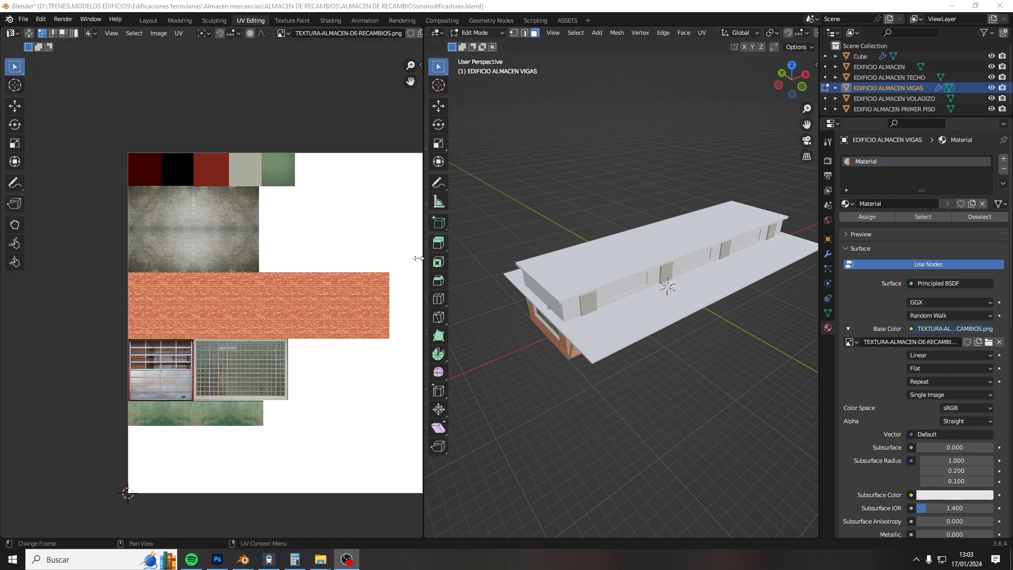
middle_drag(417, 259, 32, 247)
middle_drag(559, 343, 523, 281)
scroll(641, 243, up, 5)
scroll(640, 271, down, 5)
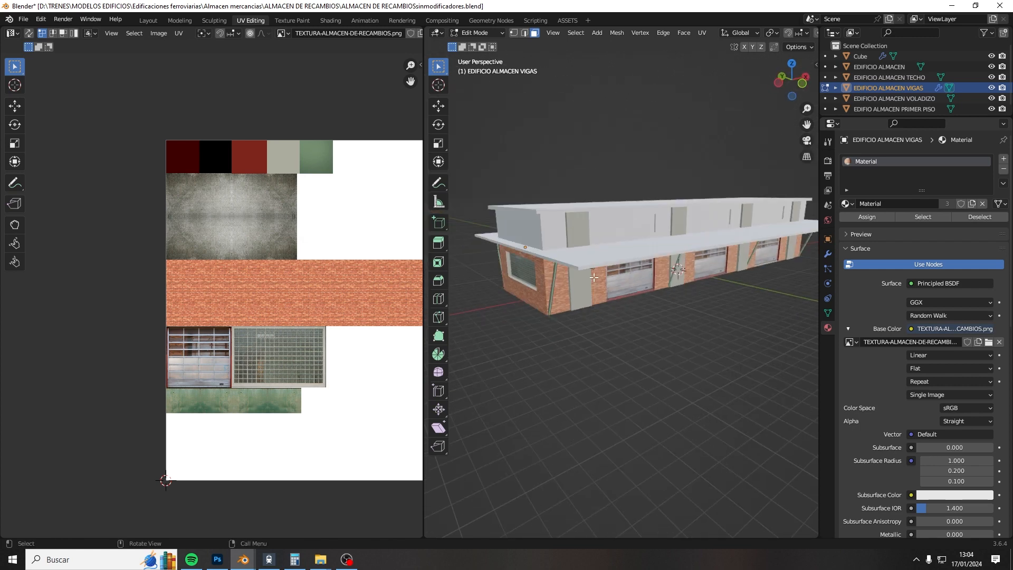
mouse_move(593, 277)
middle_down()
mouse_move(657, 269)
mouse_move(633, 266)
mouse_move(603, 291)
middle_up()
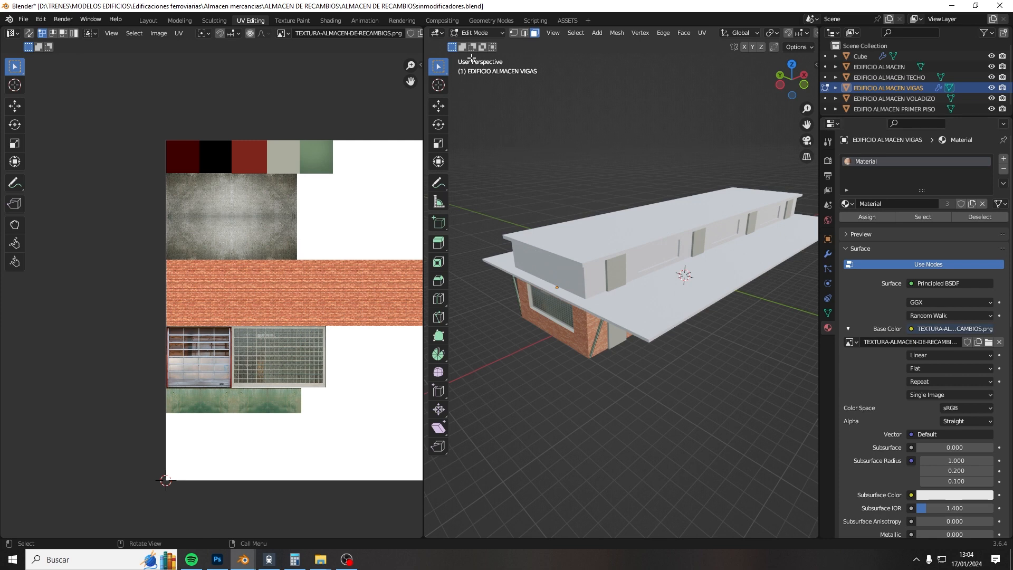
Step: Return to Object Mode and select the canopy object EDIFICIO ALMACEN VOLADIZO
click(475, 32)
click(477, 47)
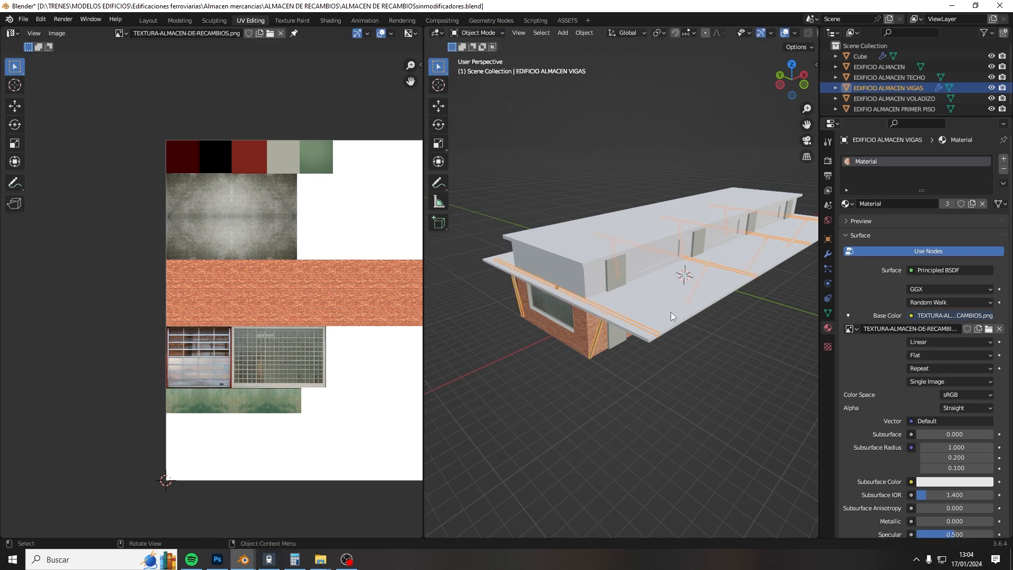
click(664, 313)
middle_drag(663, 312, 686, 295)
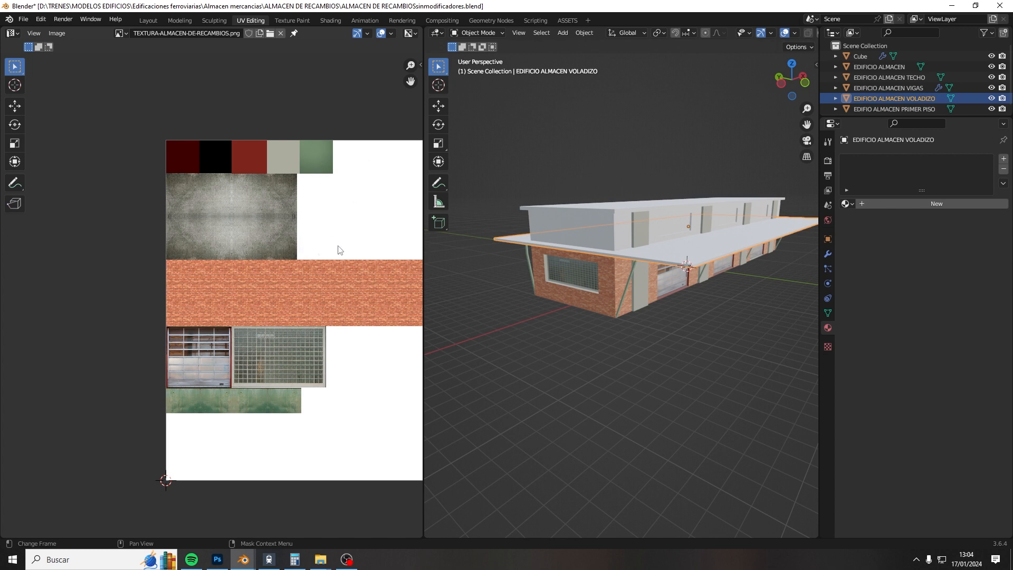
Step: Enter Edit Mode on the canopy and select only its top and underside faces
middle_drag(354, 255, 280, 282)
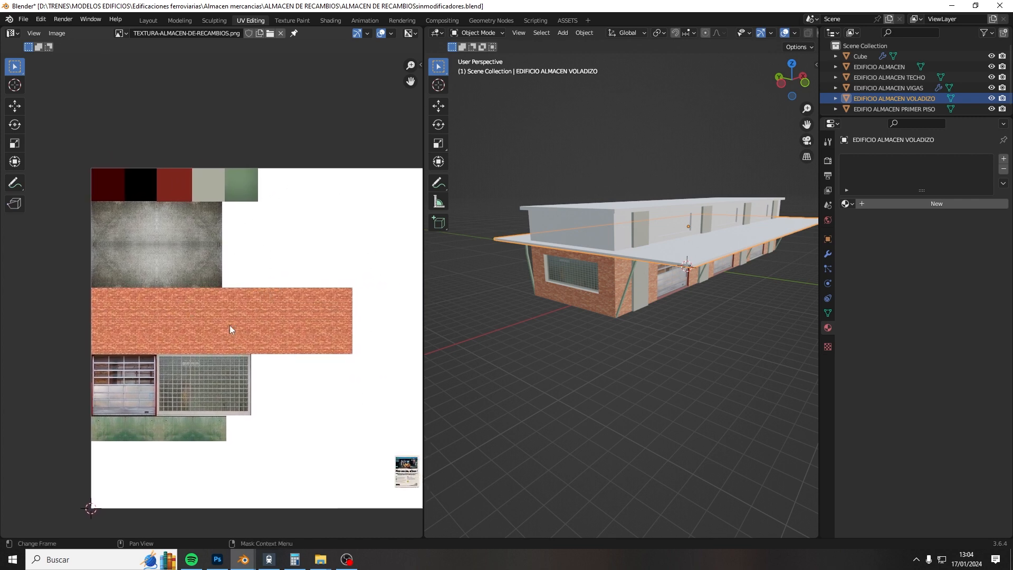
click(476, 32)
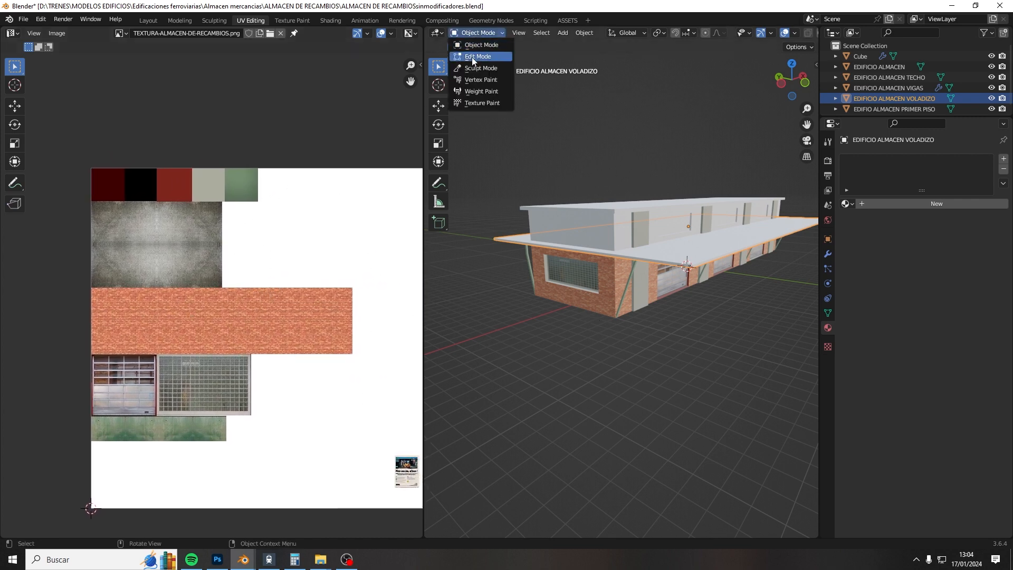
click(478, 56)
click(665, 255)
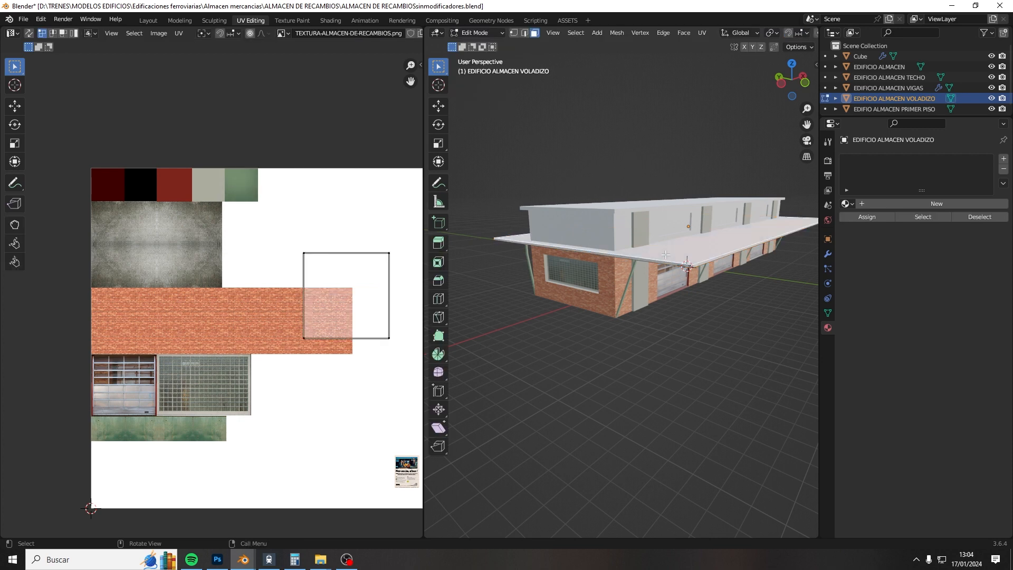
key(ctrl+l)
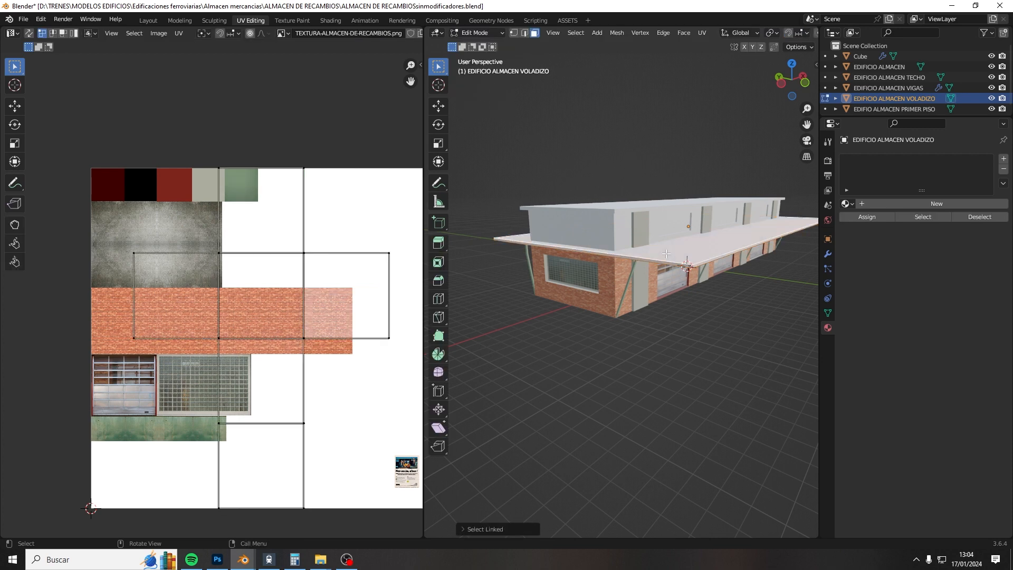
middle_drag(666, 253, 669, 220)
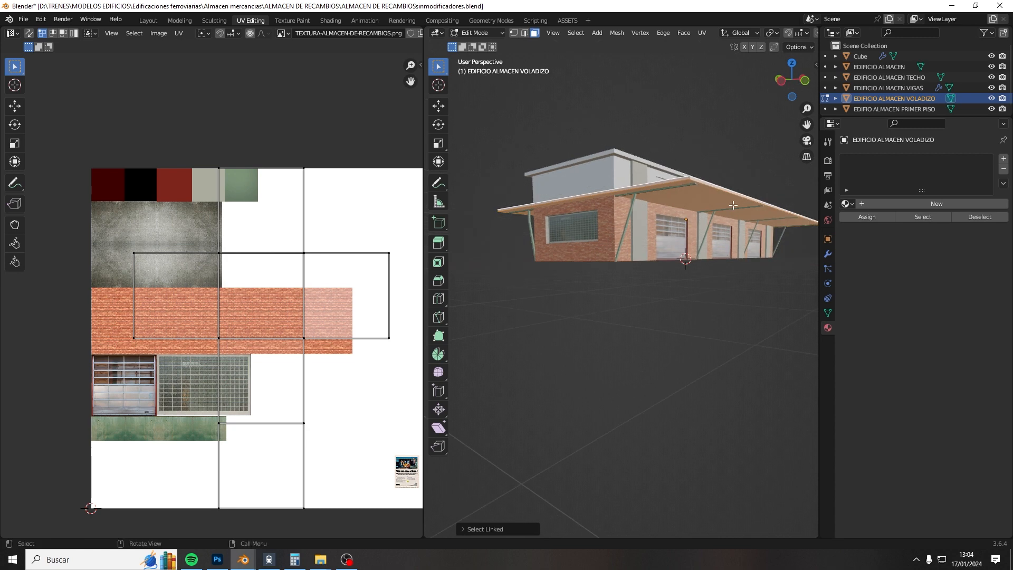
middle_drag(661, 230, 685, 352)
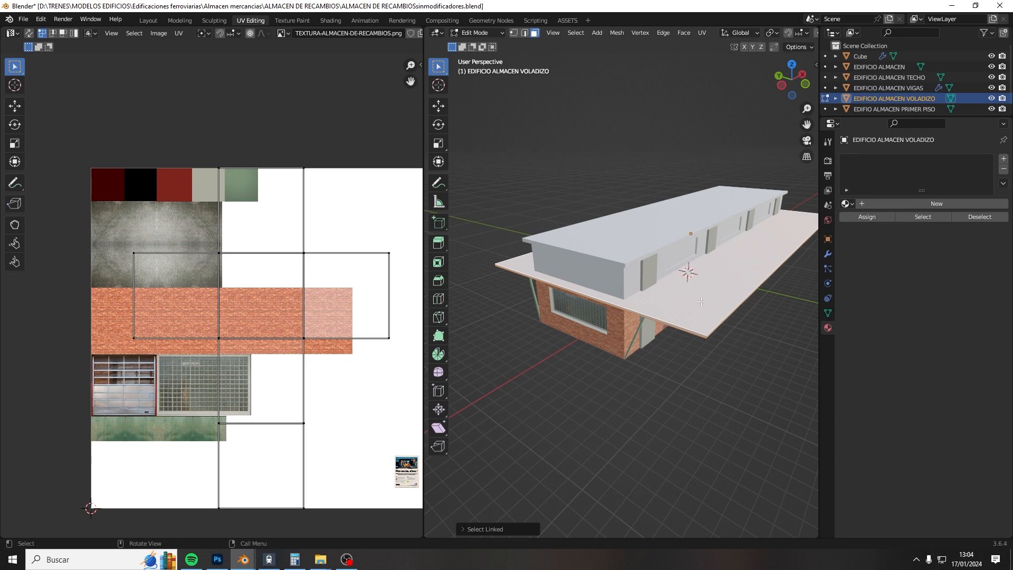
click(672, 314)
middle_drag(672, 314, 726, 128)
shift+click(728, 122)
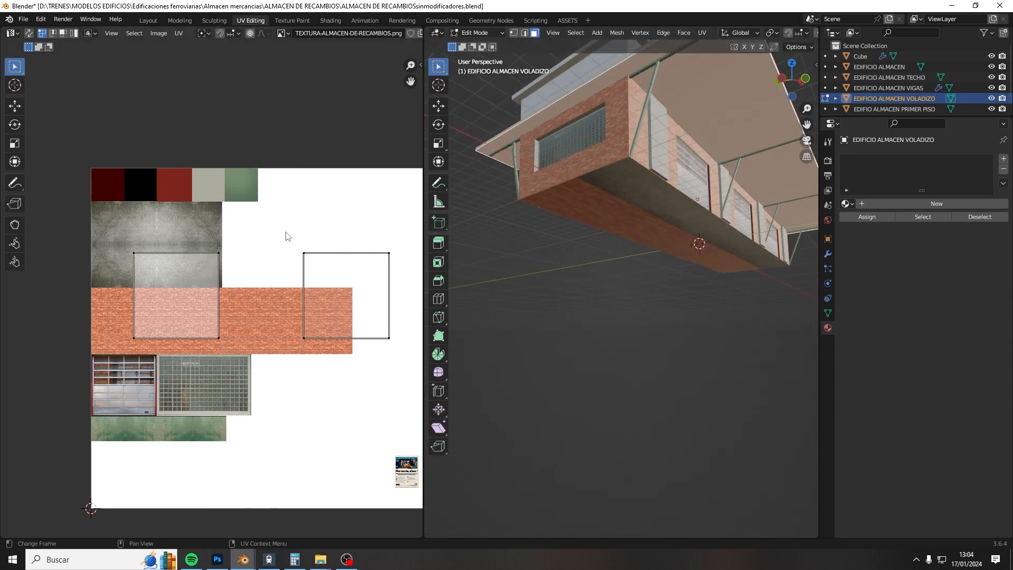
Step: Move one of the two canopy faces' UV islands exactly over the other and fine-tune the overlap along X
drag(286, 235, 405, 363)
key(g)
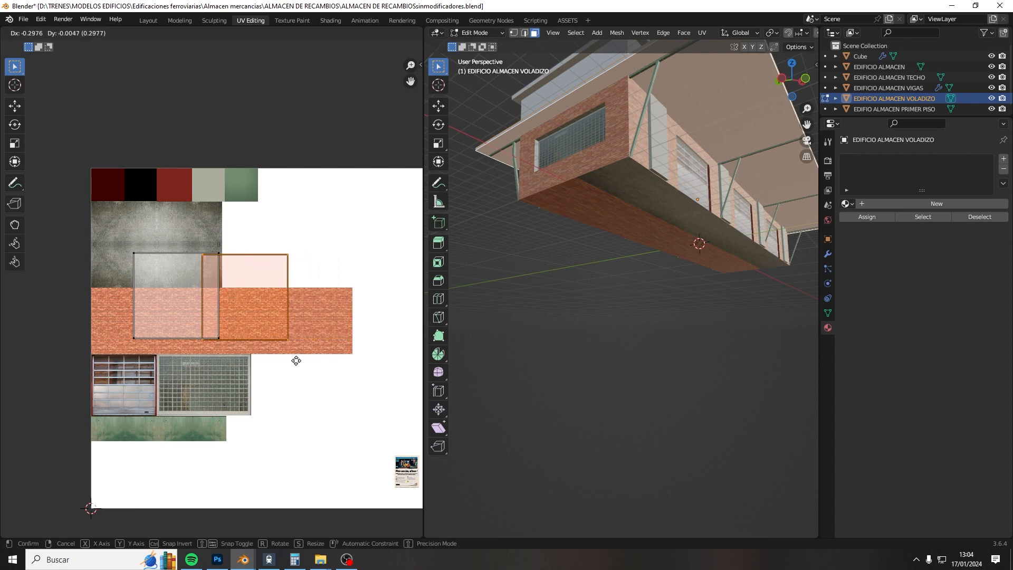
click(235, 359)
scroll(140, 228, up, 2)
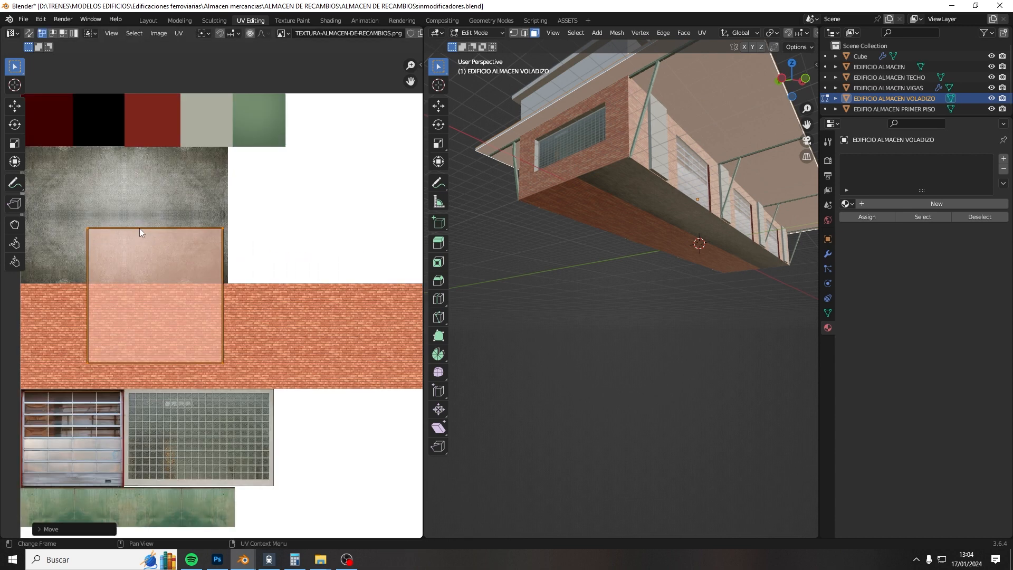
scroll(139, 228, up, 2)
middle_drag(138, 229, 249, 235)
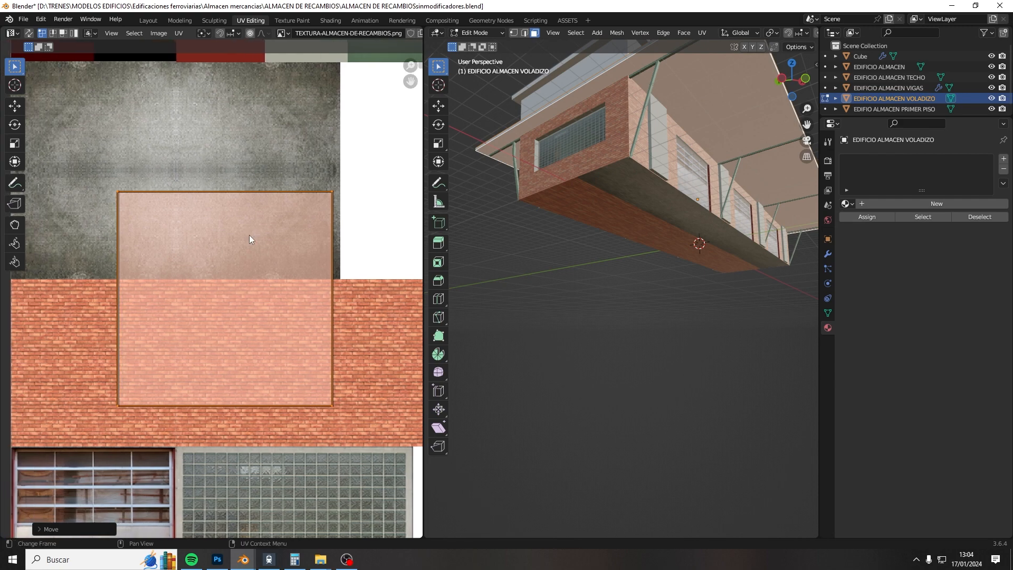
key(g)
key(x)
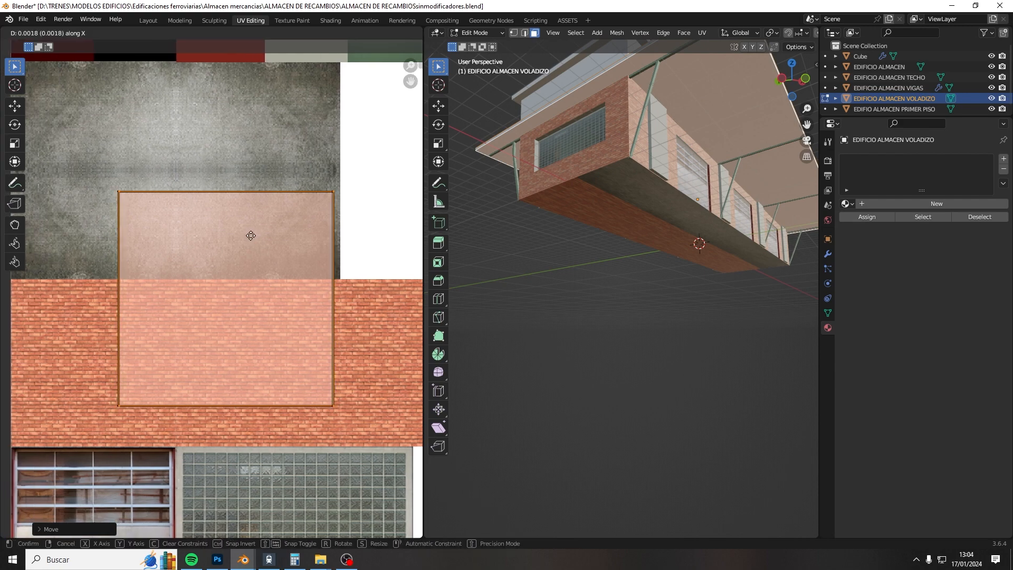
click(251, 236)
Step: Move the overlapping canopy islands onto the grey concrete texture and shrink them slightly to fit within its height
scroll(257, 245, down, 2)
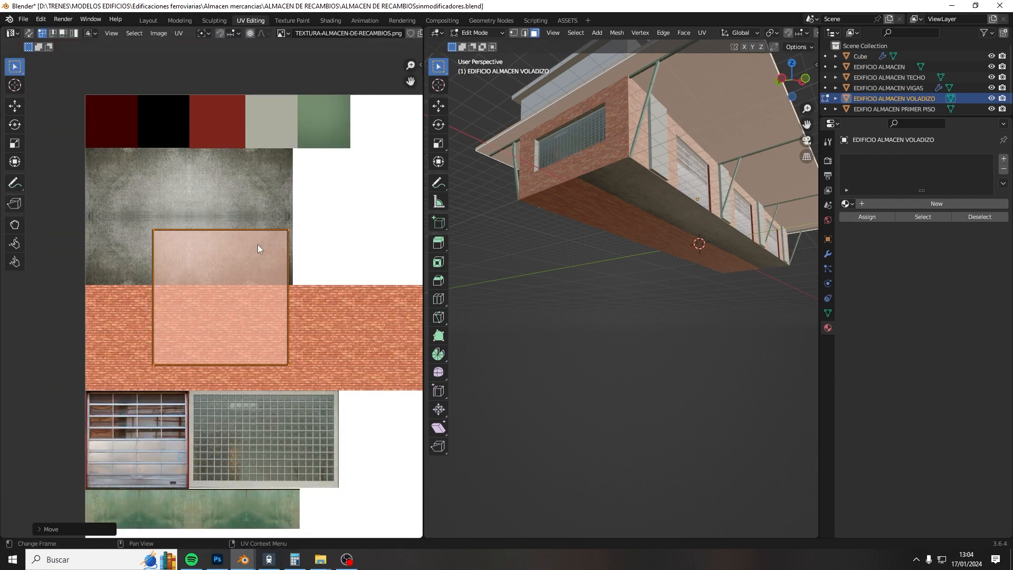
scroll(257, 245, down, 1)
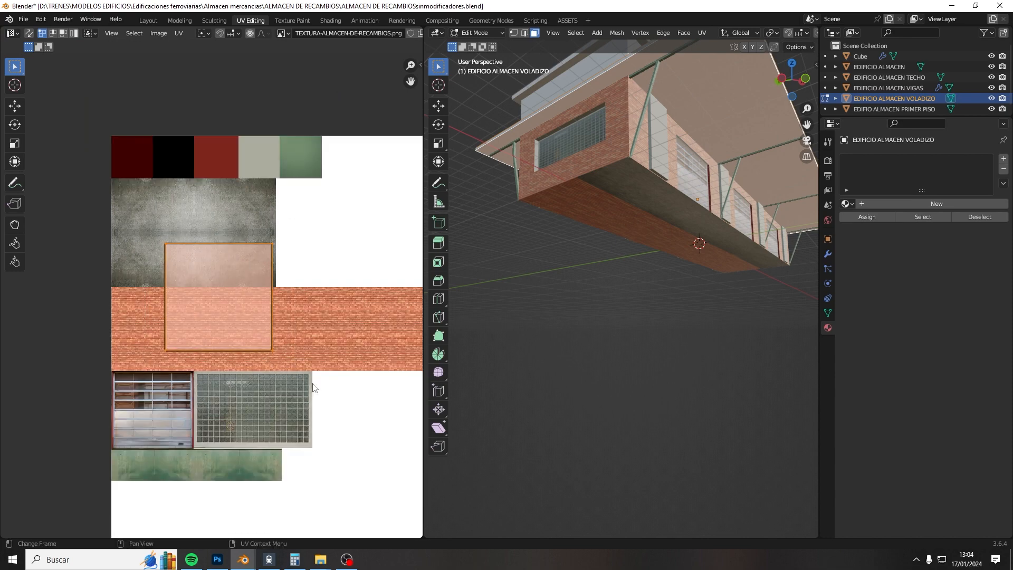
key(g)
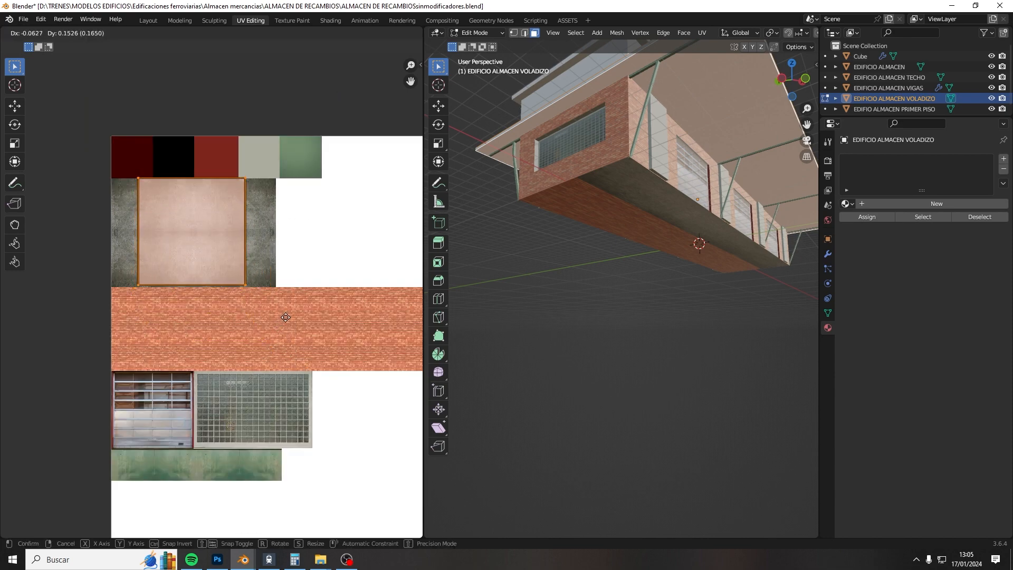
click(285, 317)
key(s)
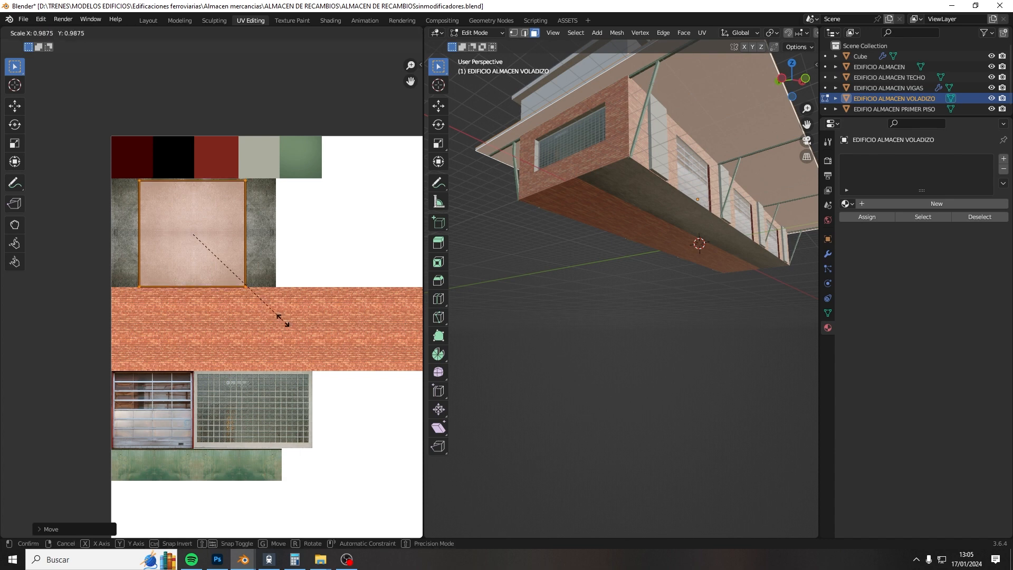
click(280, 325)
key(g)
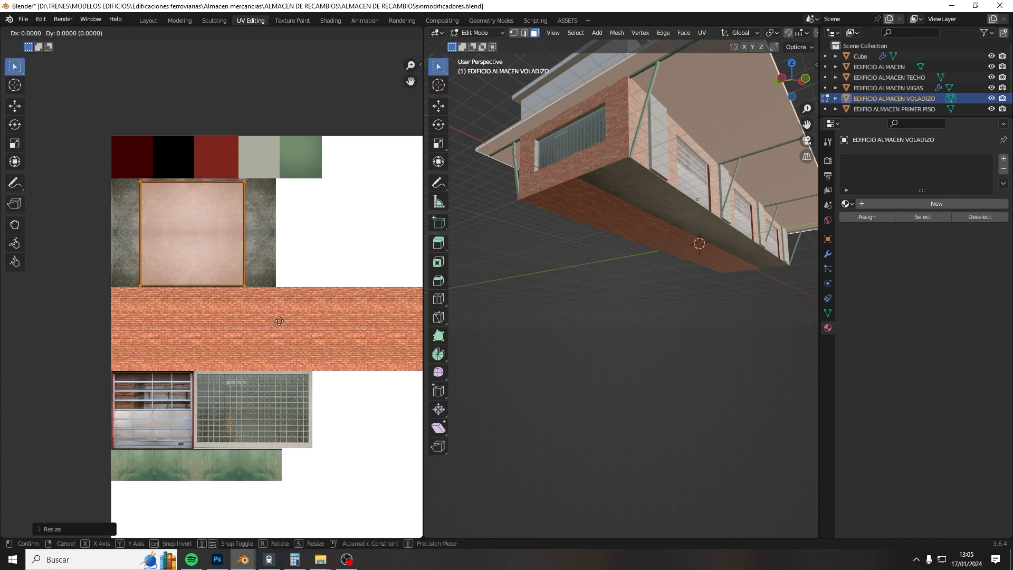
click(281, 324)
Step: Stretch the overlapping canopy islands along X to span nearly the full width of the concrete texture
key(s)
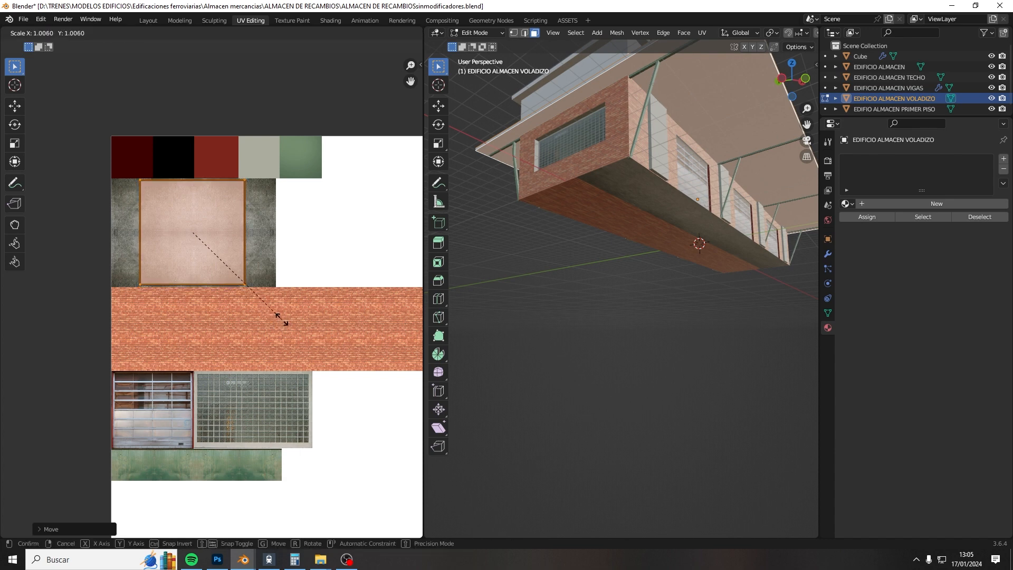
key(x)
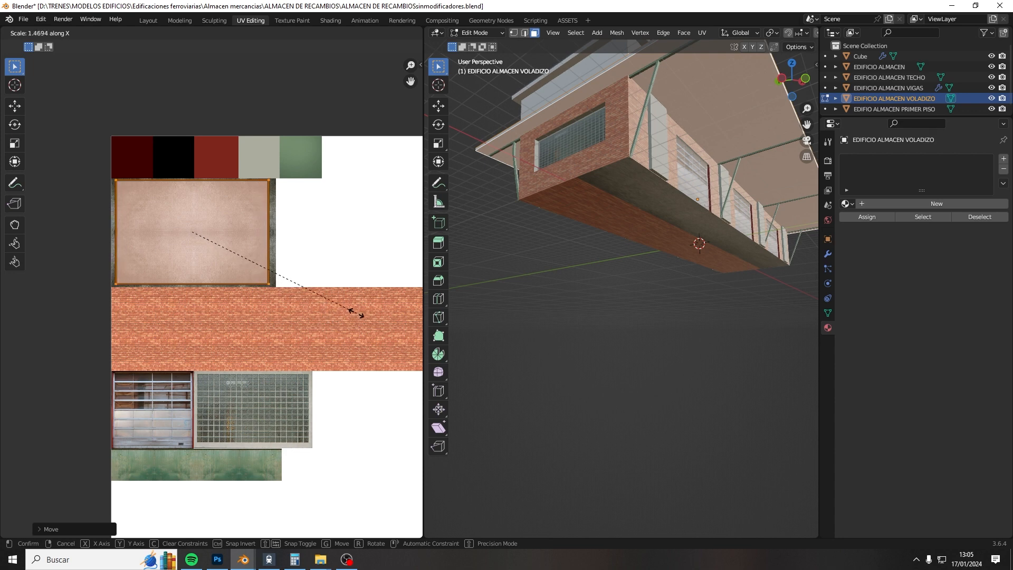
click(361, 313)
scroll(368, 328, down, 2)
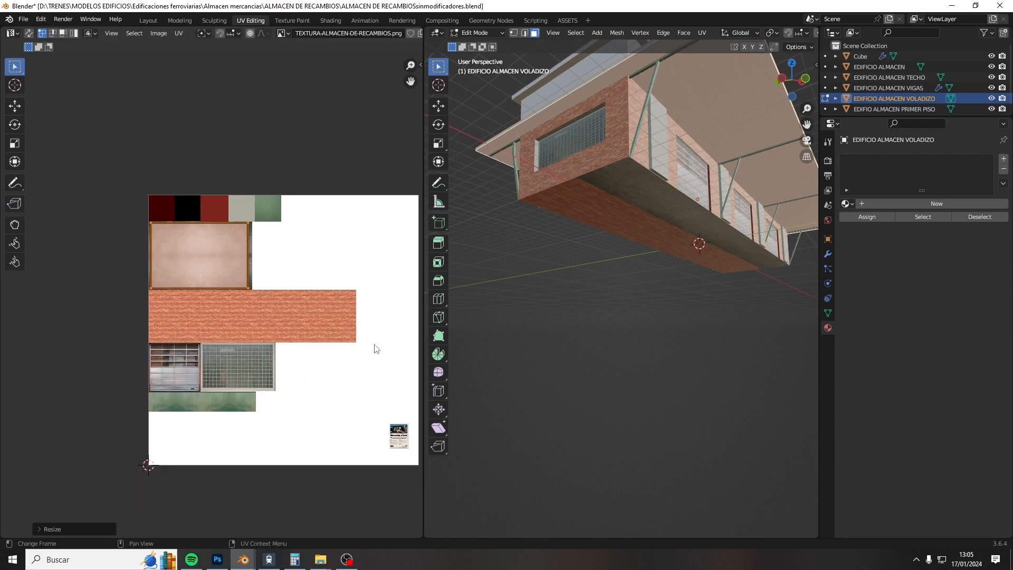
Step: Assign the existing material named Material to the canopy and deselect its faces
click(853, 204)
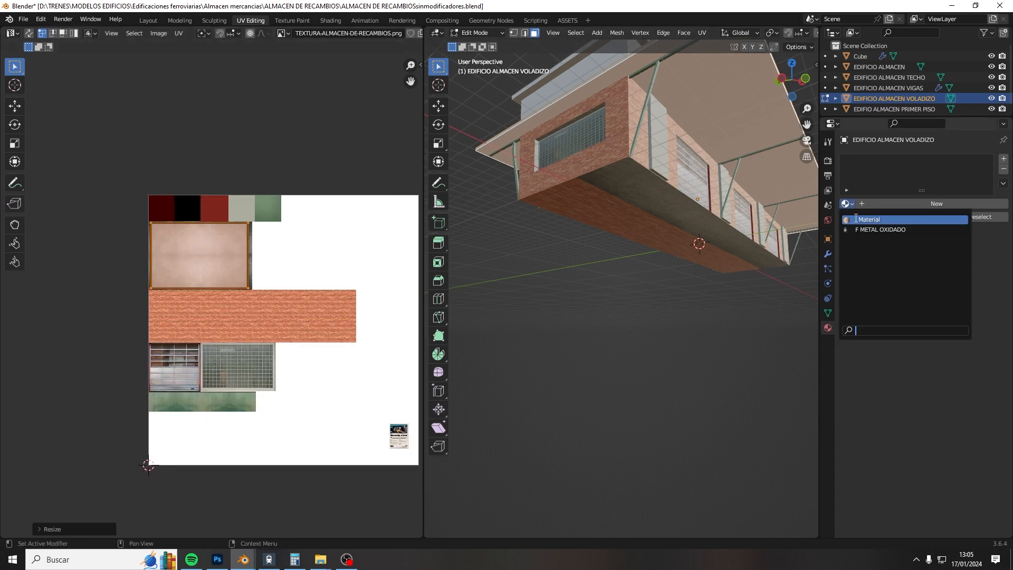
click(876, 217)
click(692, 310)
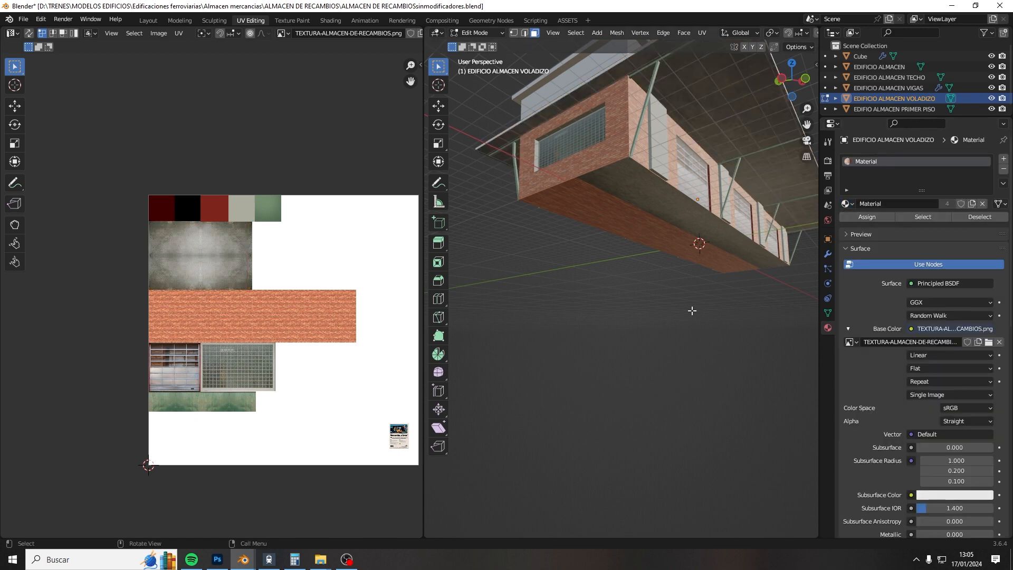
Step: Select the thin rim faces along the canopy's long front edge and its near short end
middle_drag(634, 306, 628, 342)
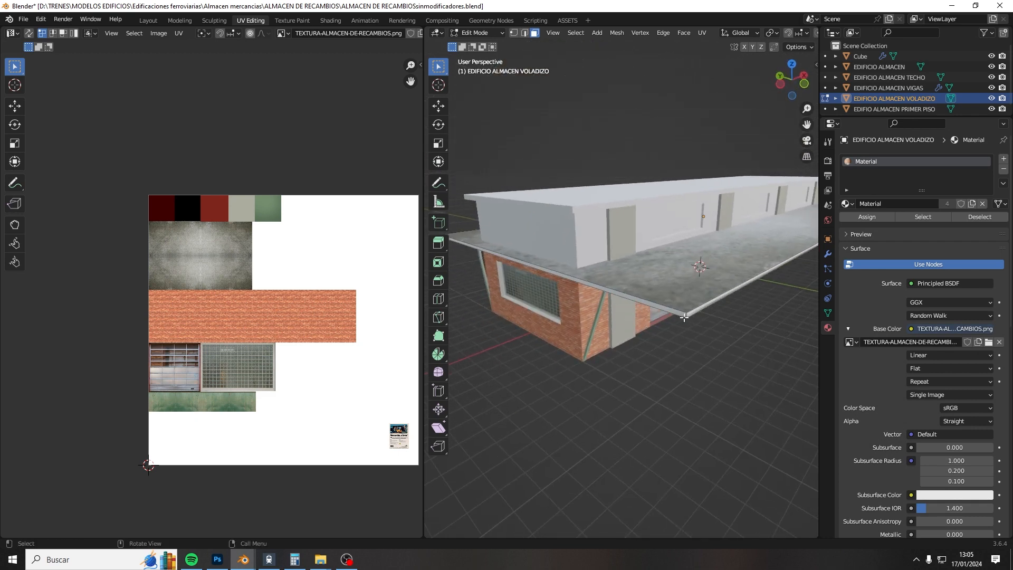
alt+click(684, 317)
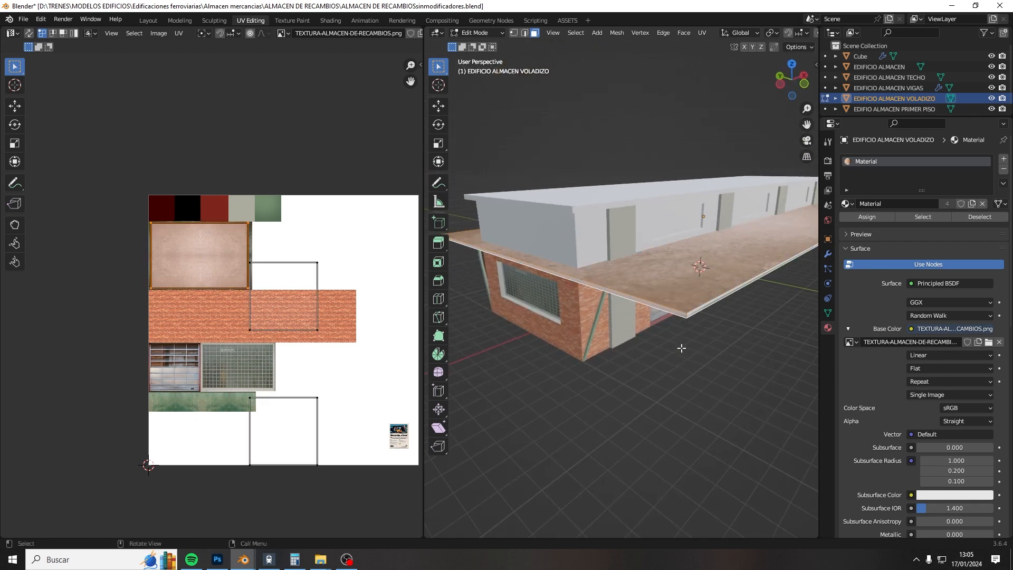
click(681, 348)
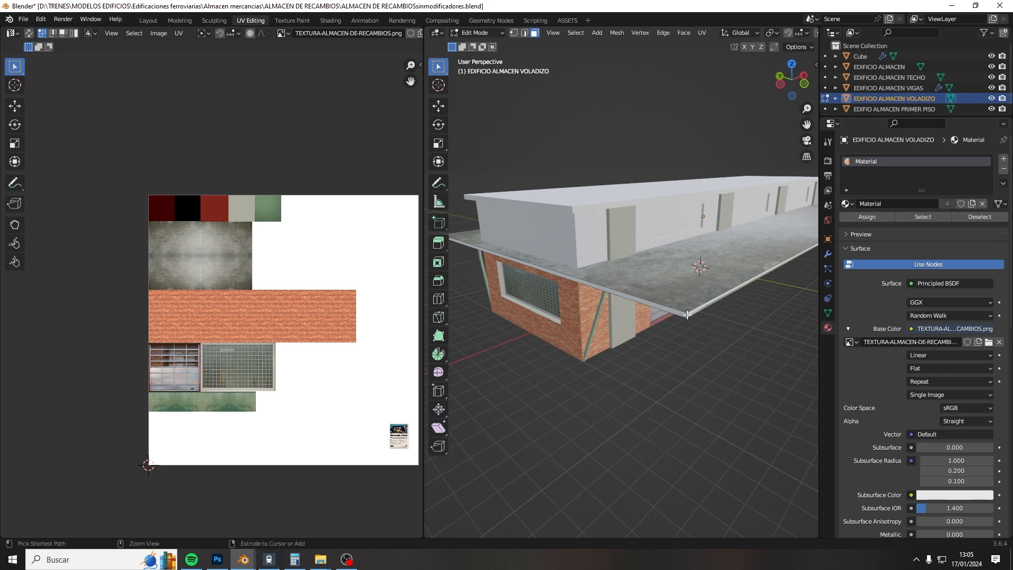
ctrl+click(687, 314)
shift+click(686, 316)
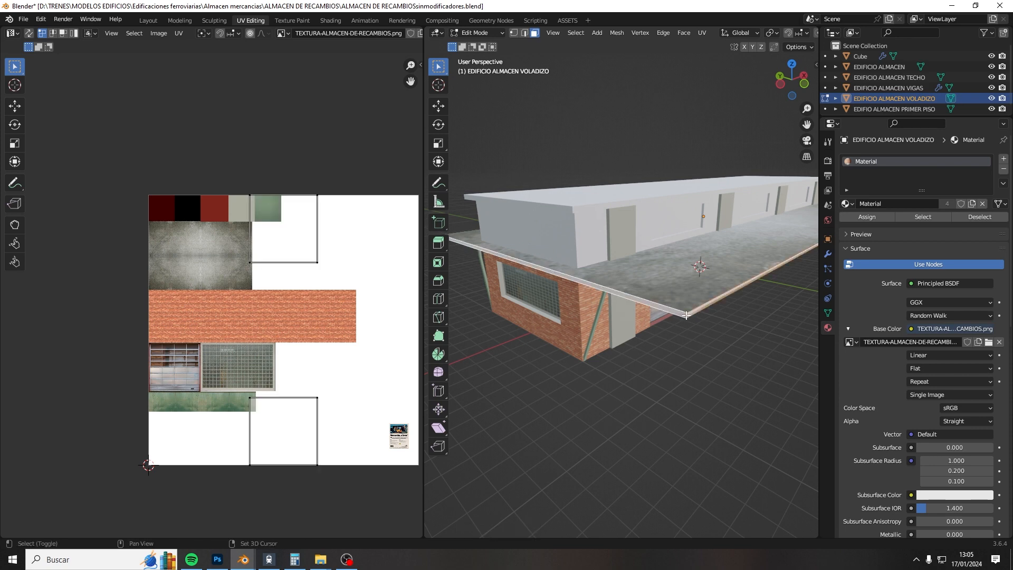
Step: Move the lower rim face's UV island up by about 0.748 onto the other rim island and select both
drag(245, 398, 343, 478)
key(g)
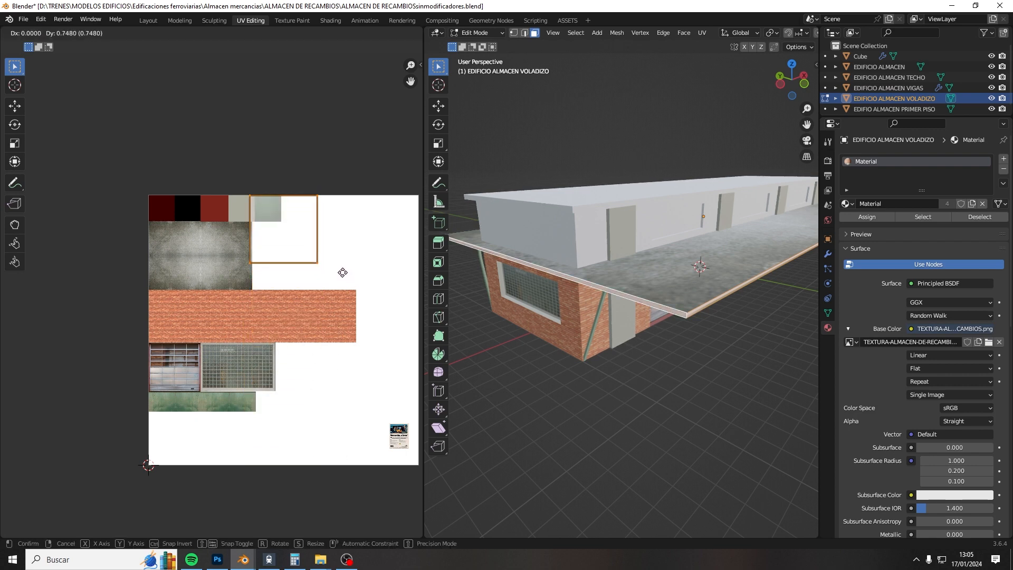
click(342, 272)
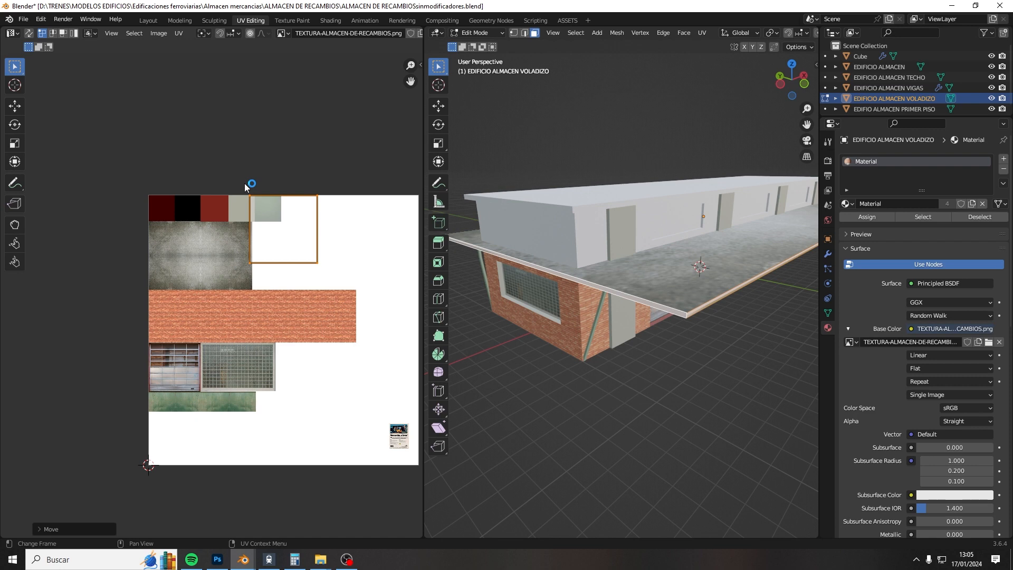
drag(243, 185, 342, 272)
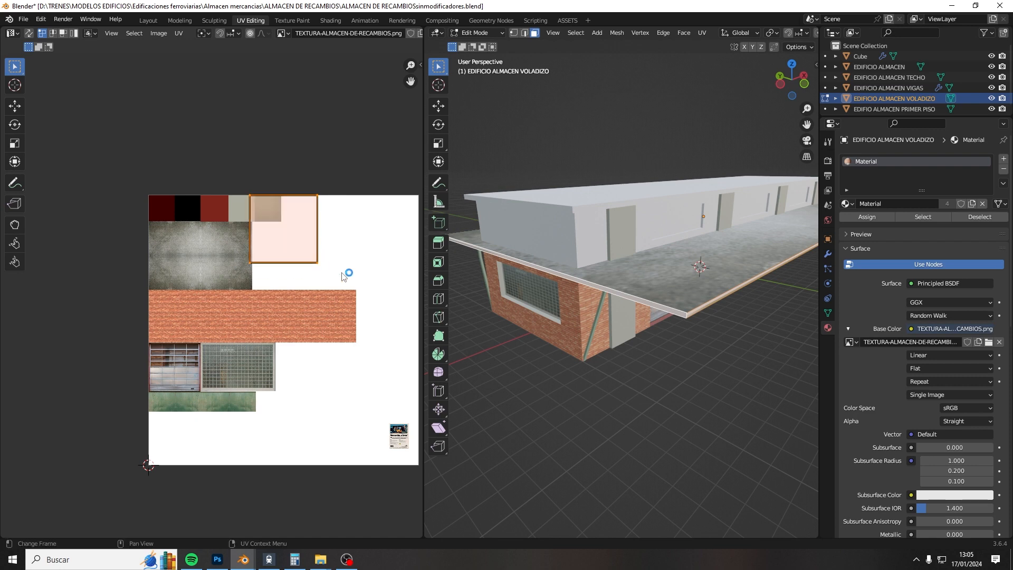
Step: Shrink the stacked rim islands, widen them along X into a narrow strip, and place it on the concrete texture
key(s)
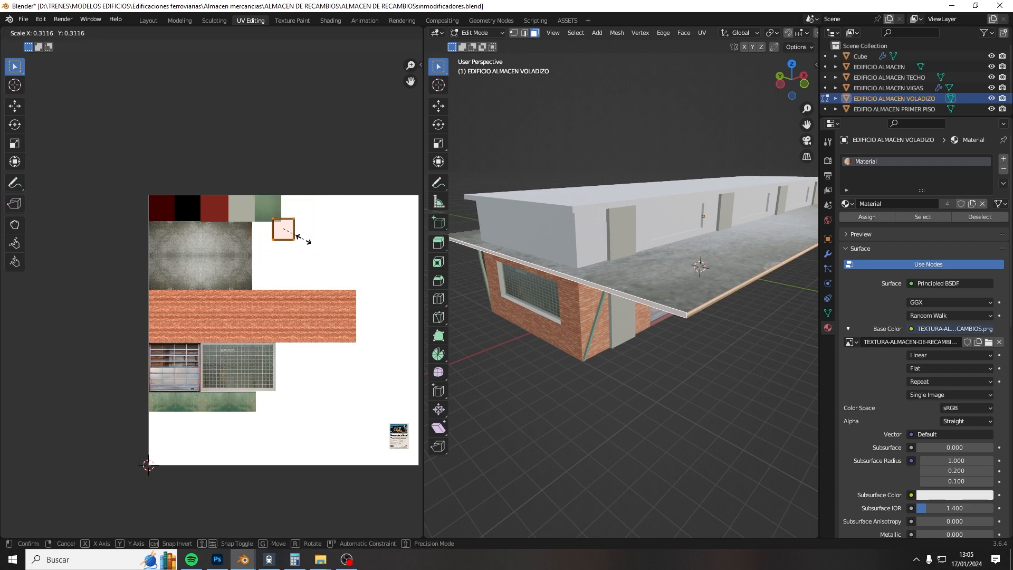
click(297, 234)
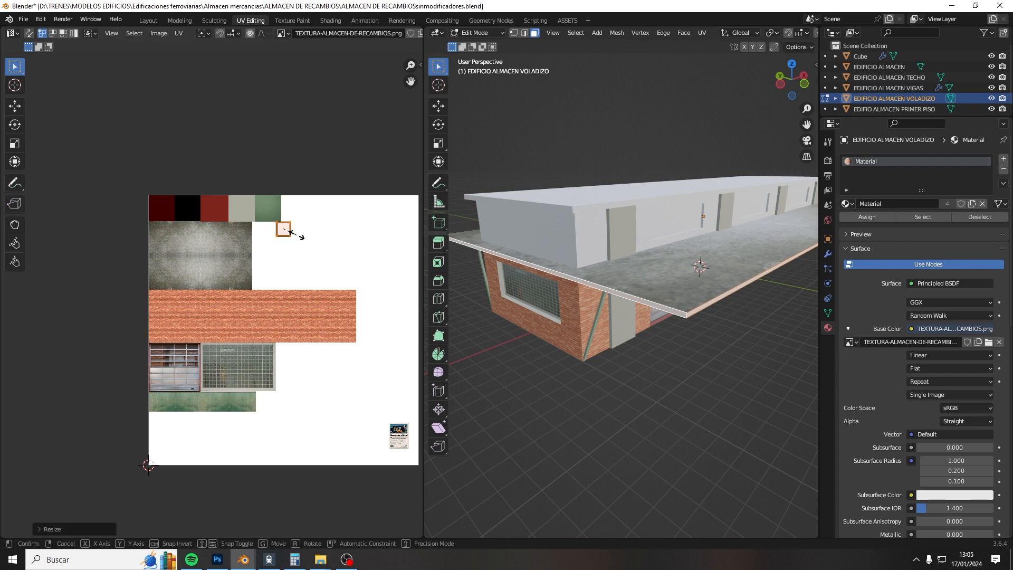
key(s)
key(x)
click(352, 234)
key(g)
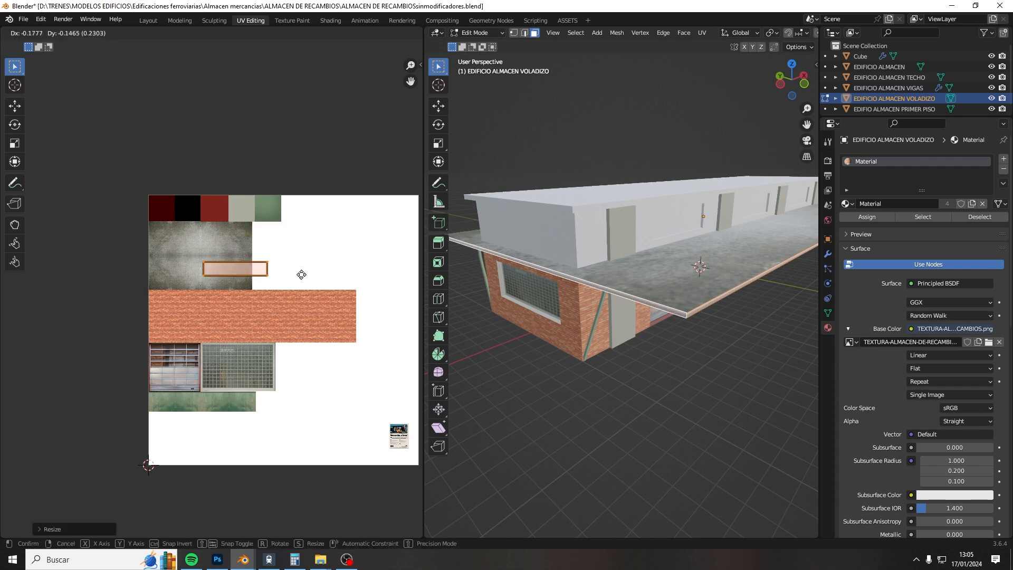
click(269, 280)
click(552, 366)
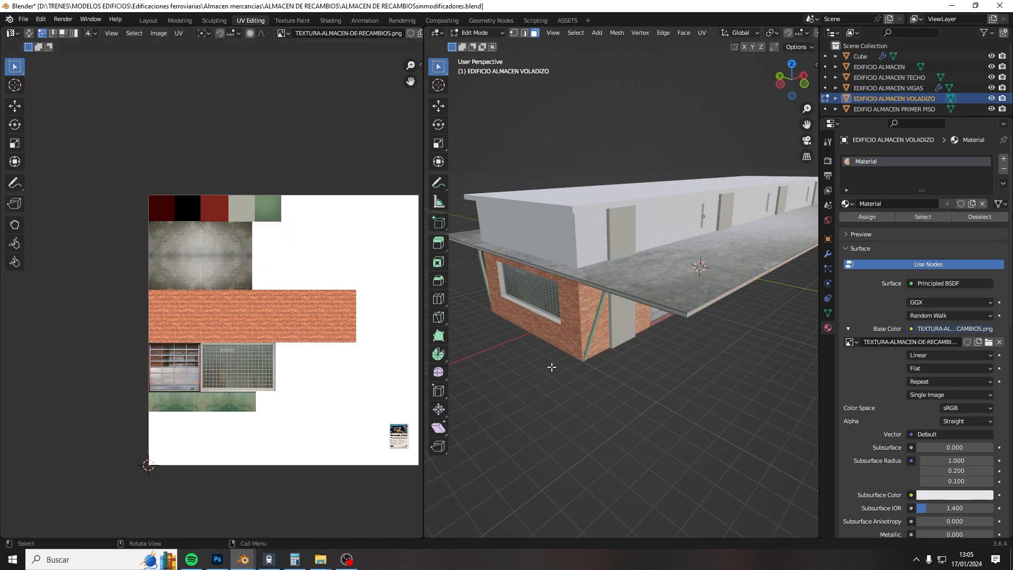
Step: Select the Cube object in the scene collection
scroll(633, 368, down, 5)
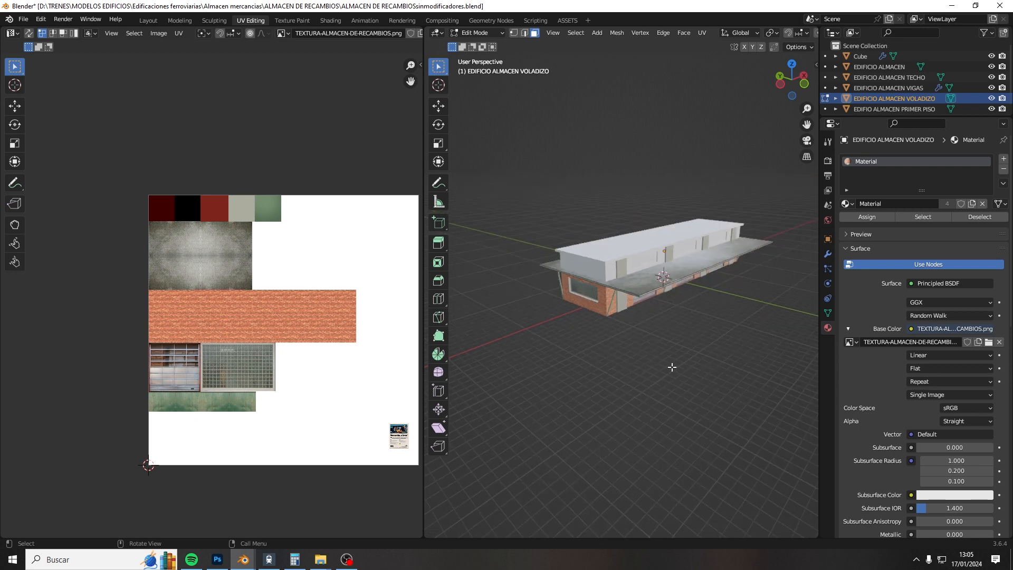
middle_drag(671, 367, 648, 357)
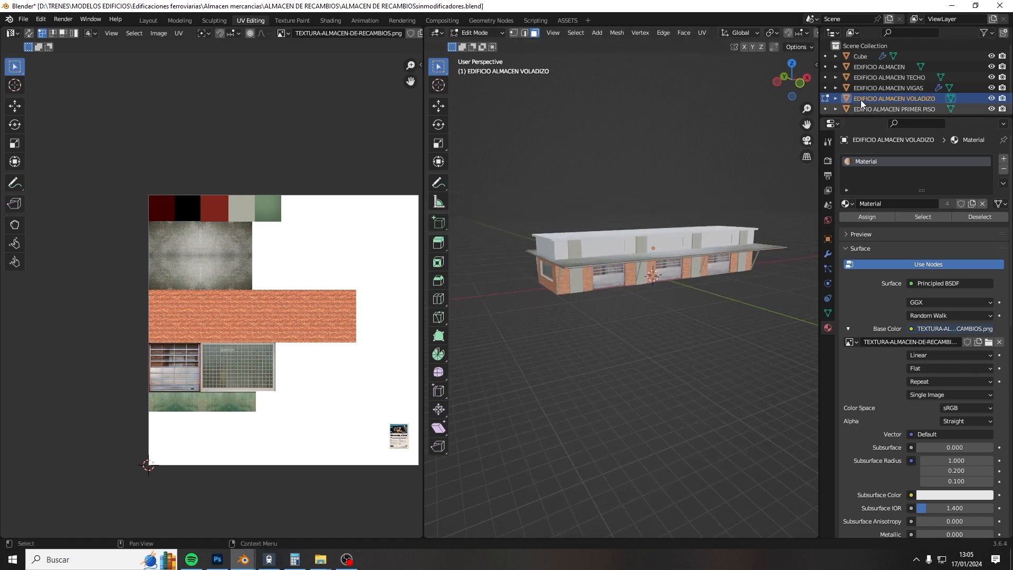
click(856, 56)
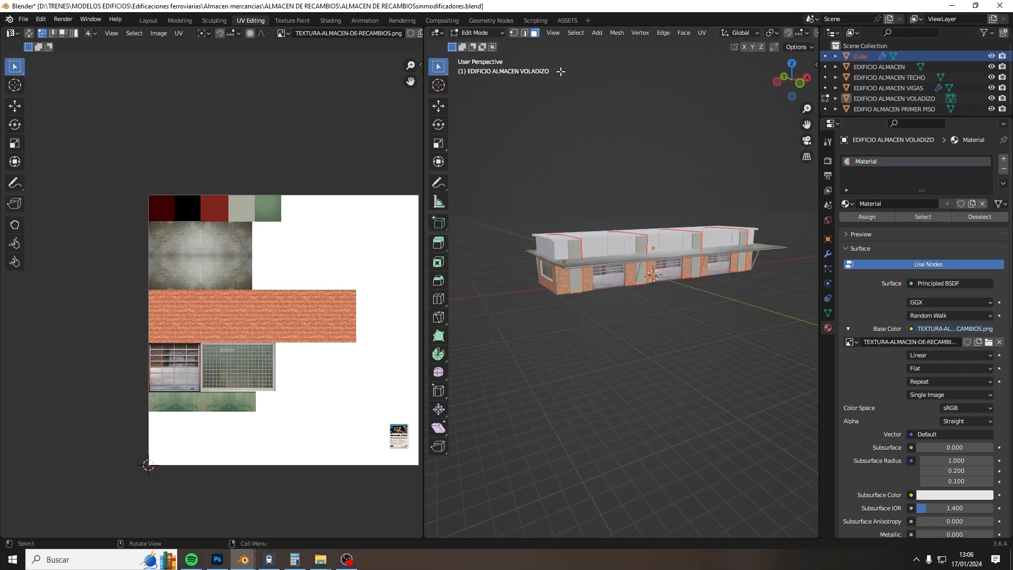
Step: Save the current file and enlarge the scene collection area so the whole object list fits
click(20, 23)
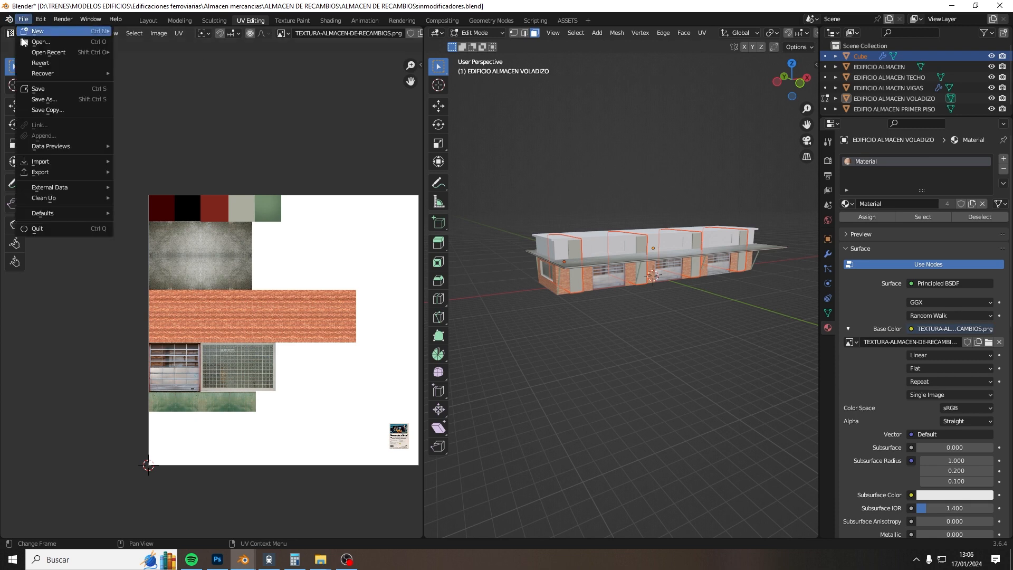
click(37, 88)
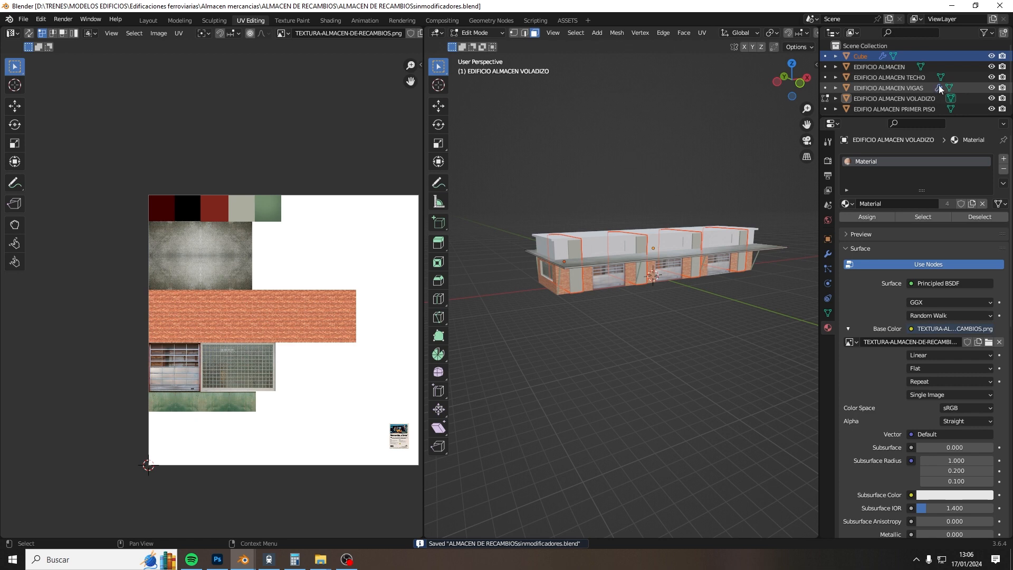
click(927, 111)
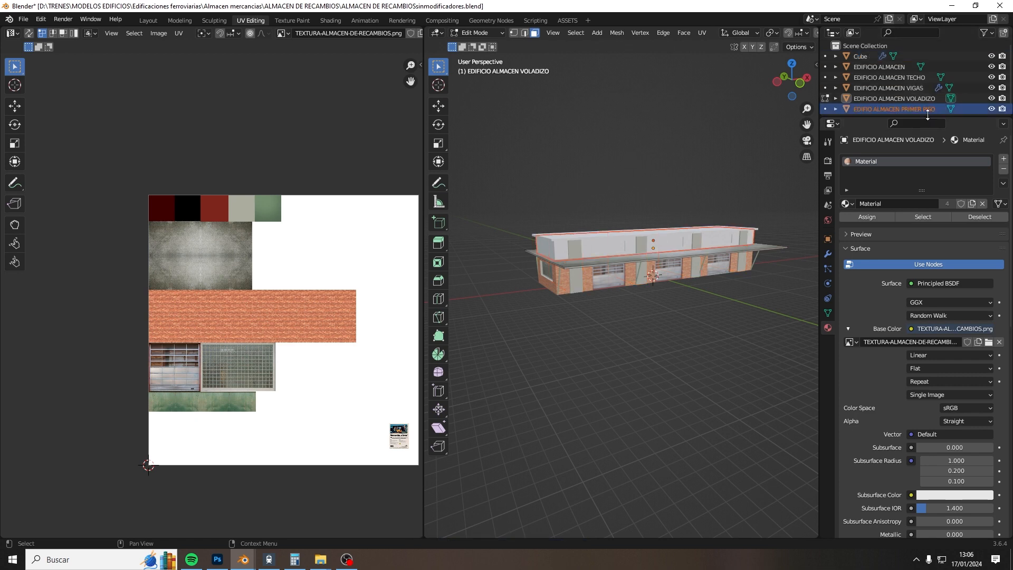
drag(928, 115, 928, 184)
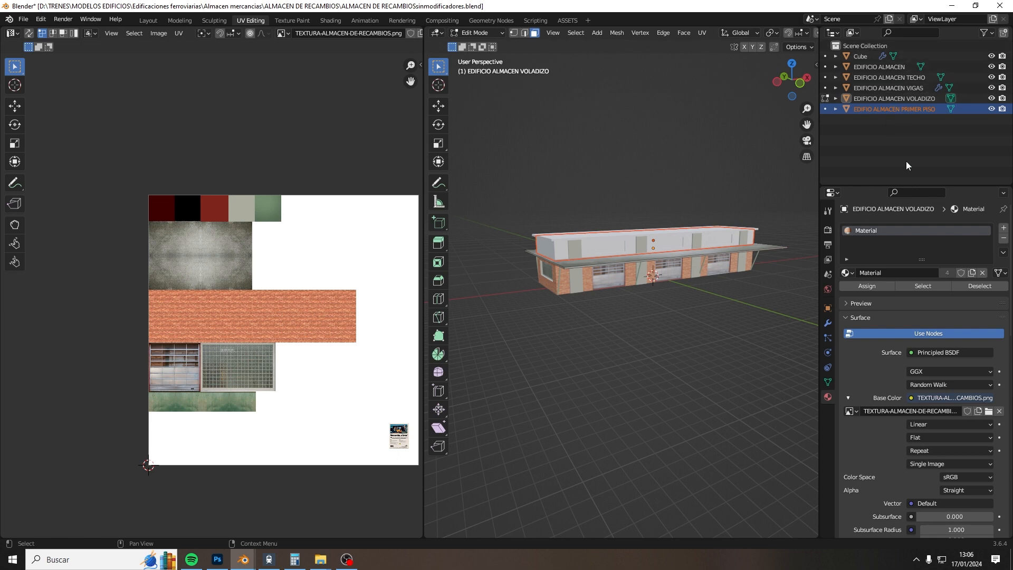
Step: Return to Object Mode and apply the Array modifier of the EDIFICIO ALMACEN VIGAS object
click(916, 88)
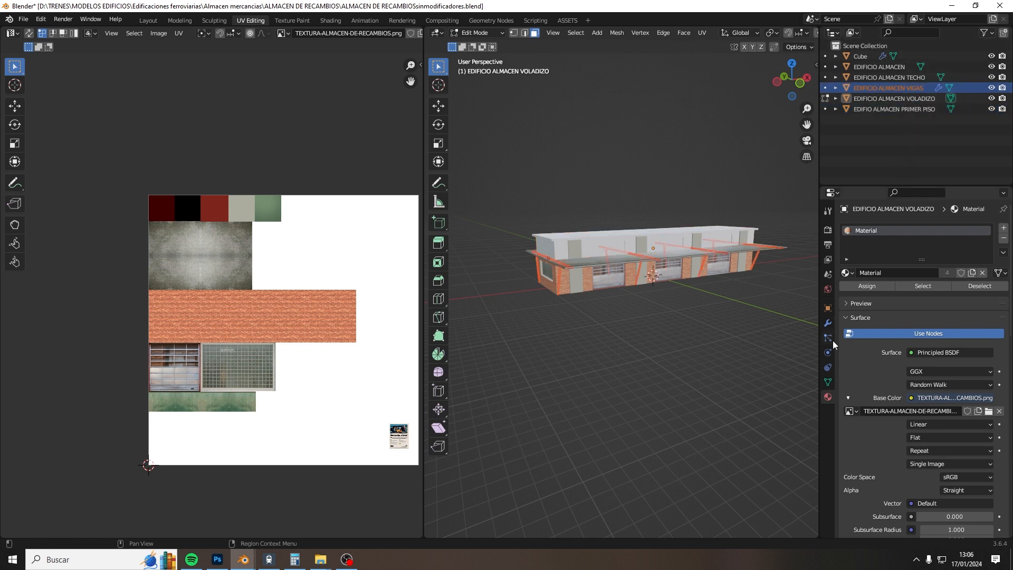
click(828, 323)
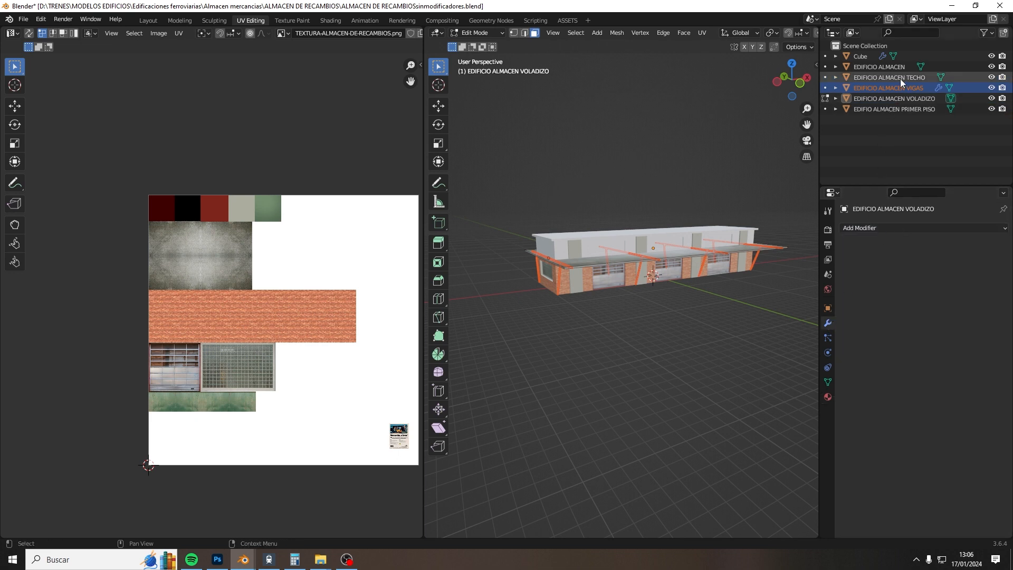
click(477, 33)
click(474, 45)
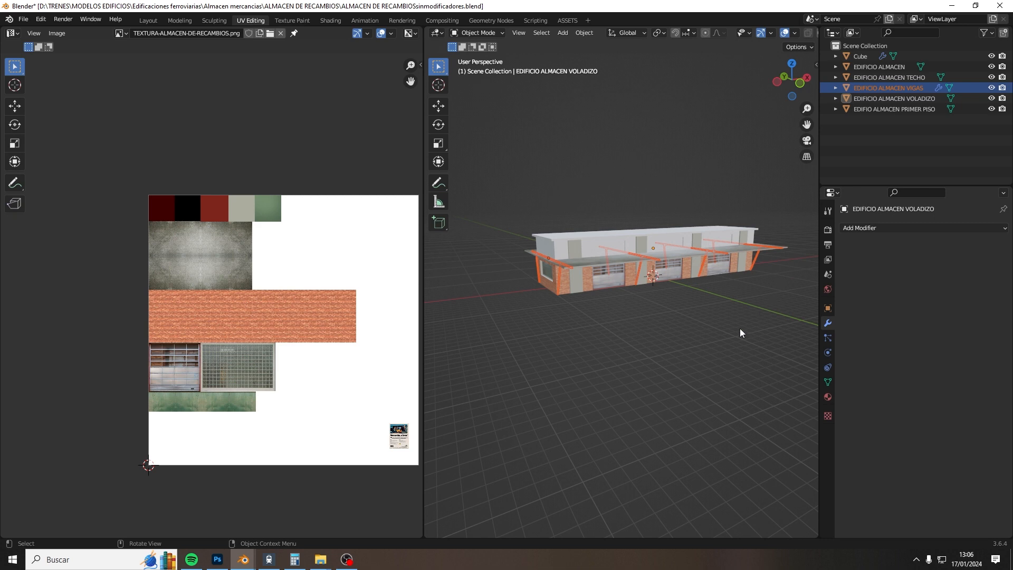
click(872, 90)
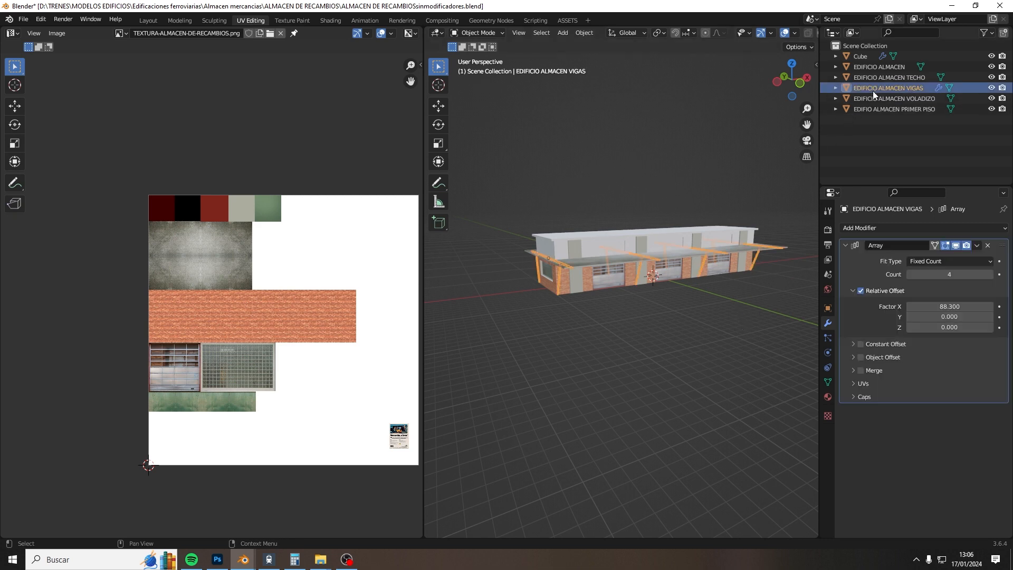
click(978, 245)
click(969, 255)
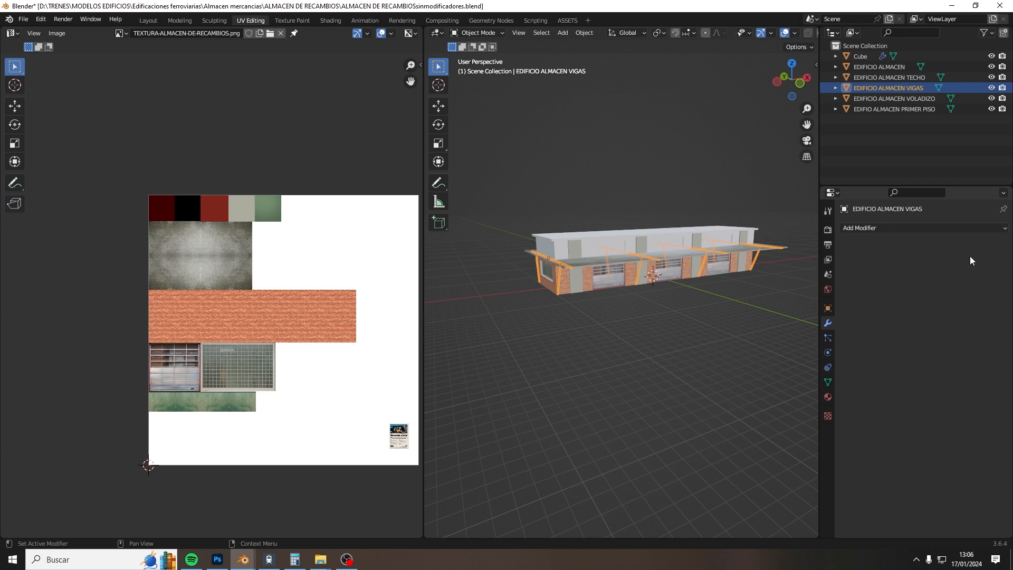
Step: Apply the Array modifier of the Cube object
click(872, 55)
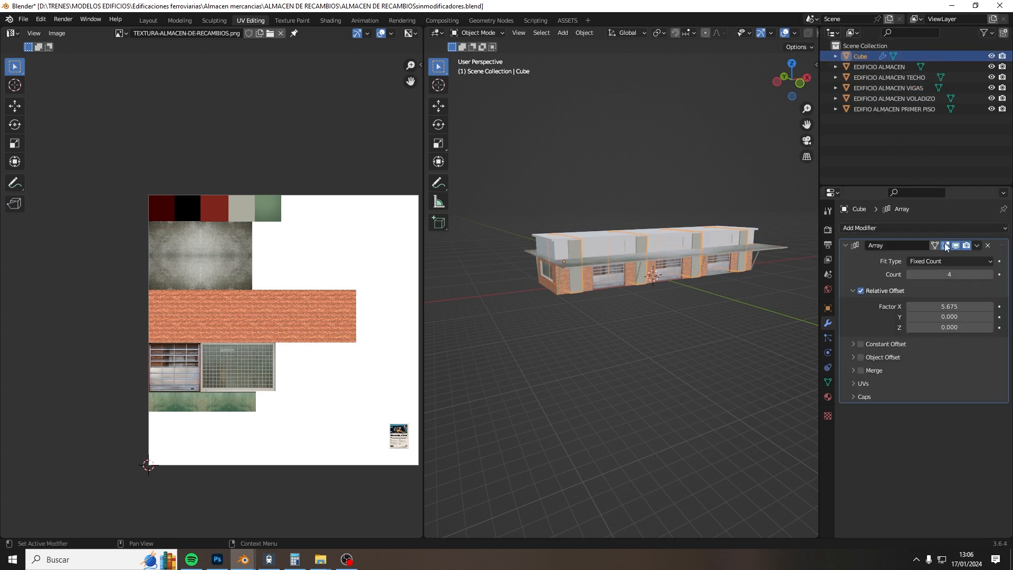
click(977, 246)
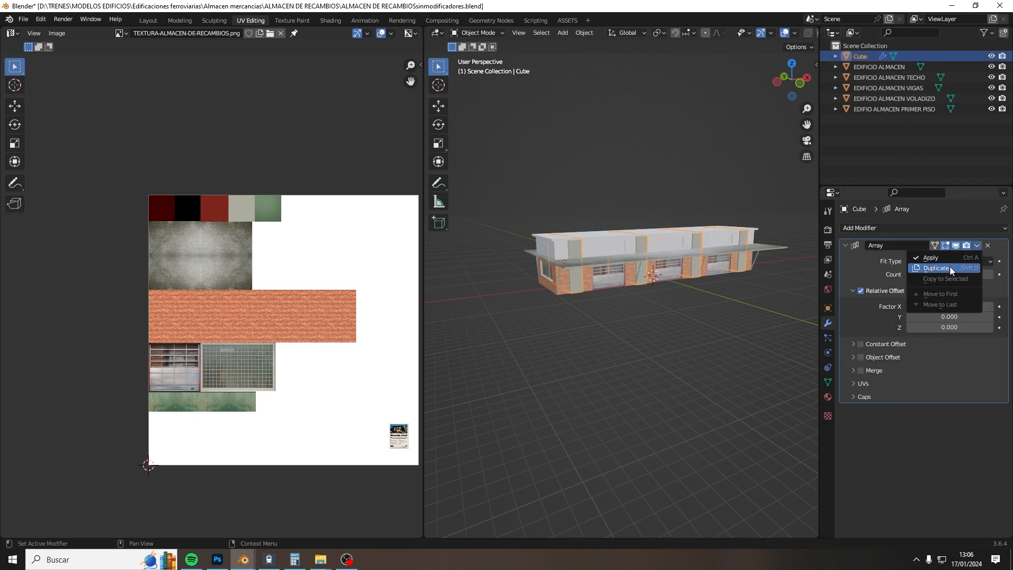
click(950, 257)
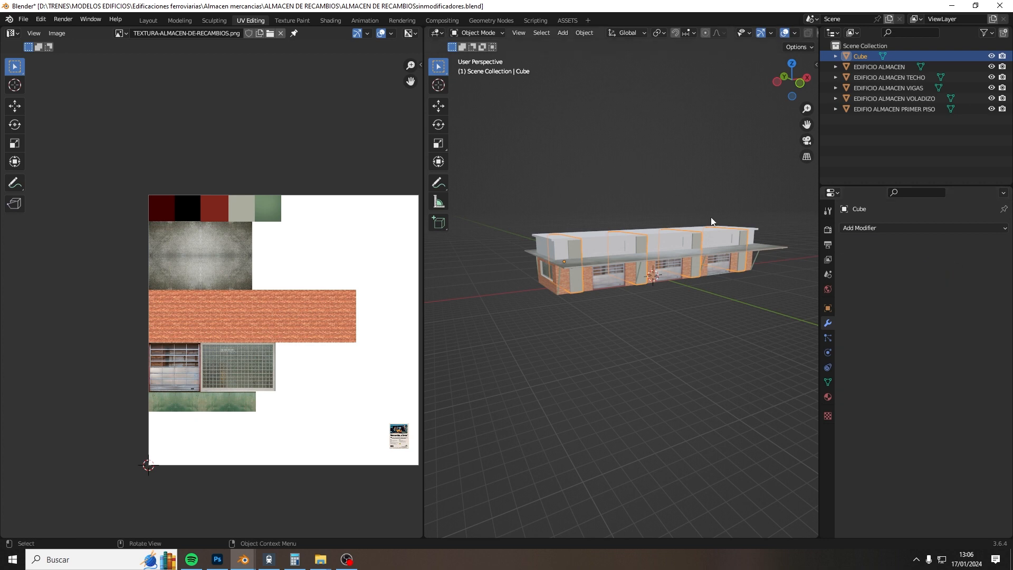
Step: Save a copy of the project under the name ALMACEN DE RECAMBIOSCOnmodificadores.blend in the same folder
click(23, 19)
click(53, 100)
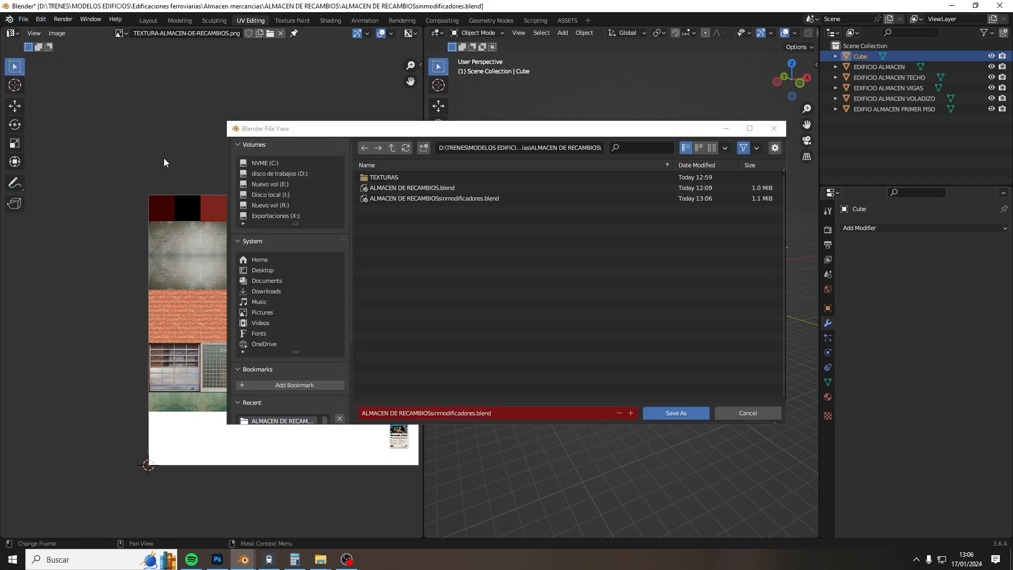
click(435, 413)
click(434, 413)
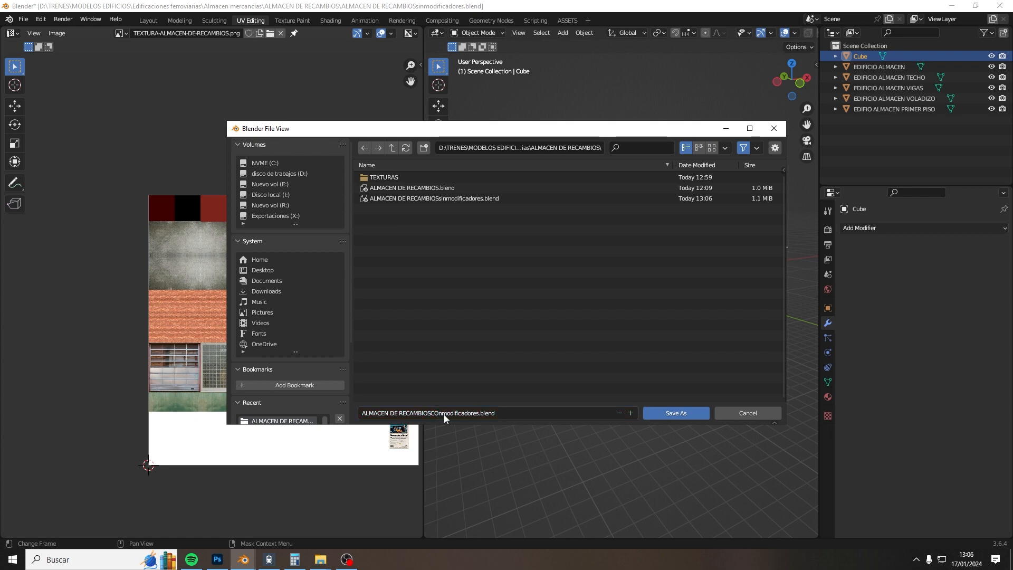
click(657, 410)
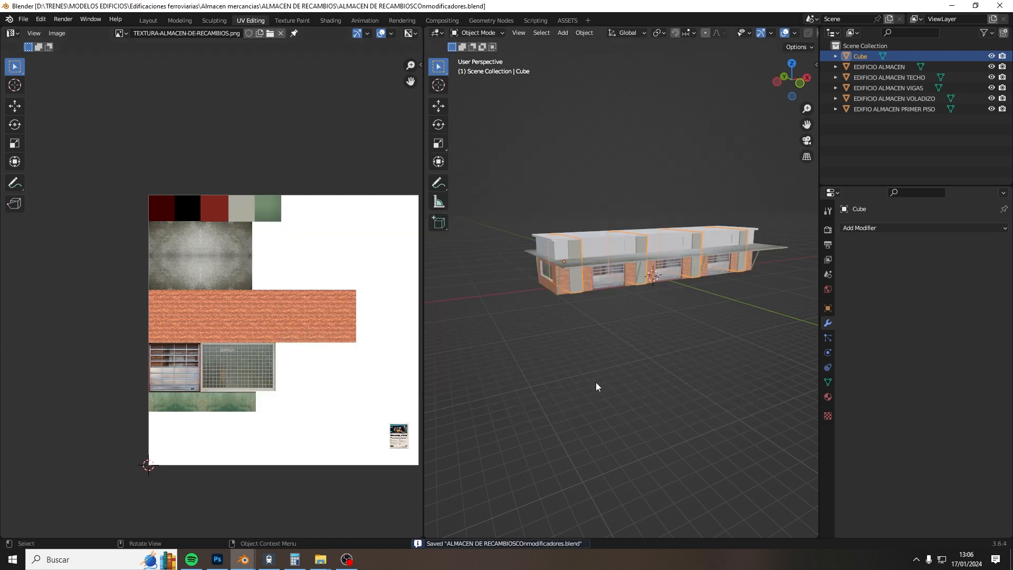
Step: Export the warehouse as glTF Binary, overwriting ALMACEN DE RECAMBIOS.glb
middle_drag(602, 367, 560, 369)
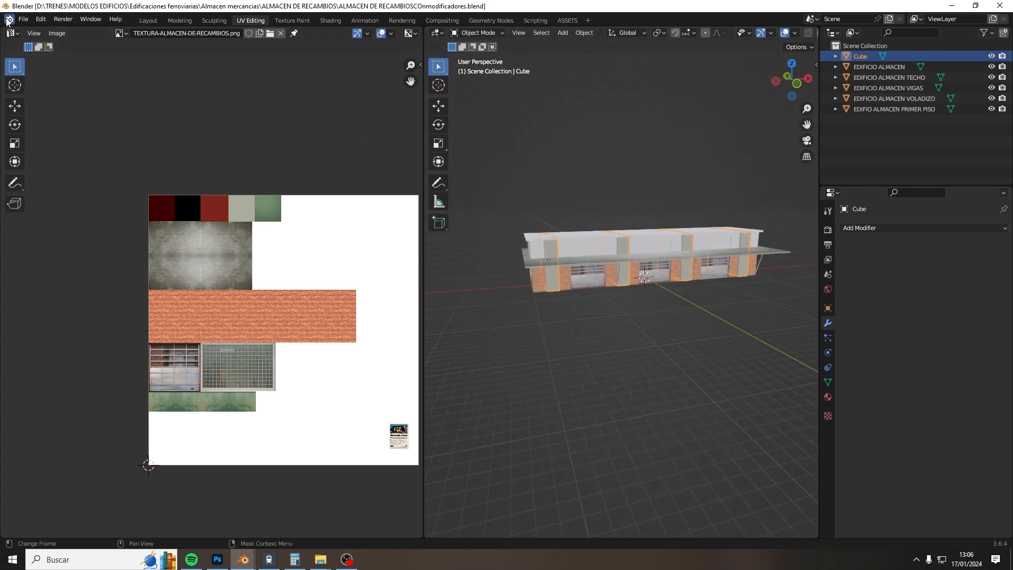
click(22, 19)
mouse_move(43, 173)
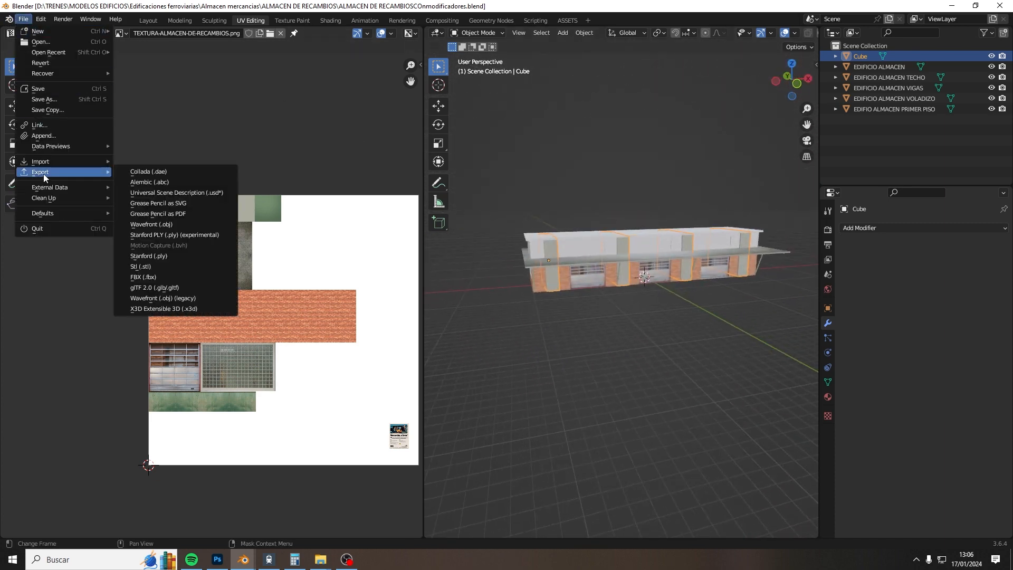
click(152, 288)
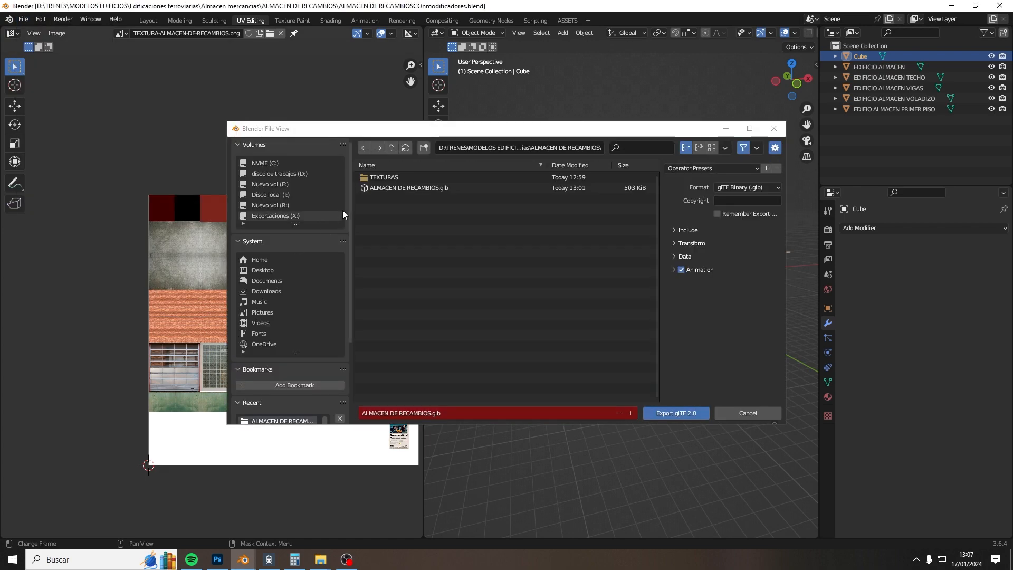
double_click(389, 191)
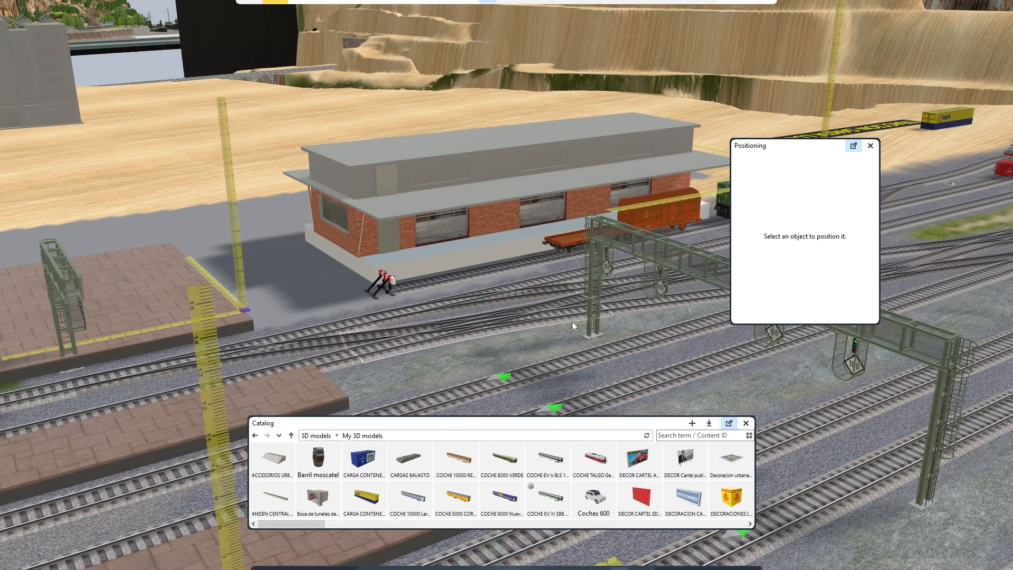
Step: Switch to 3D Train Studio and open the ALMACEN DE RECAMBIOS warehouse from My 3D models for editing
scroll(521, 494, down, 5)
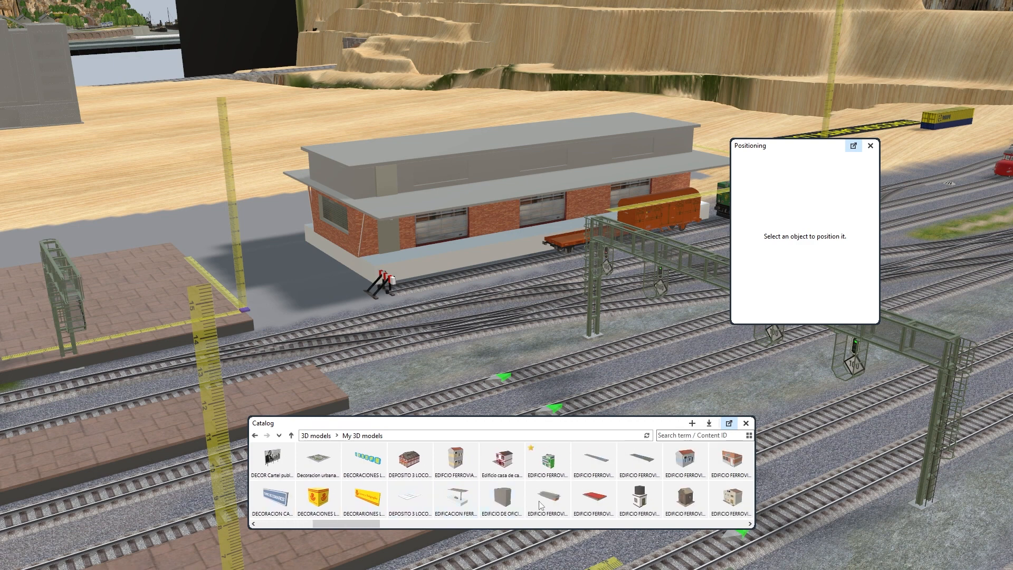
right_click(540, 502)
click(563, 424)
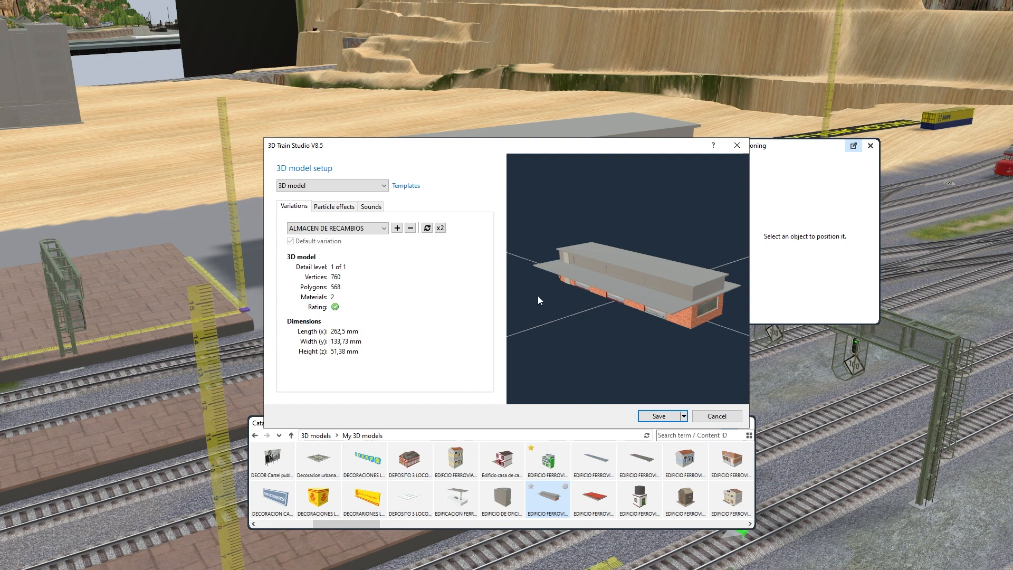
Step: Reload the model variation from the ALMACEN DE RECAMBIOS file, accept the default scale in metres, and save the model
click(427, 228)
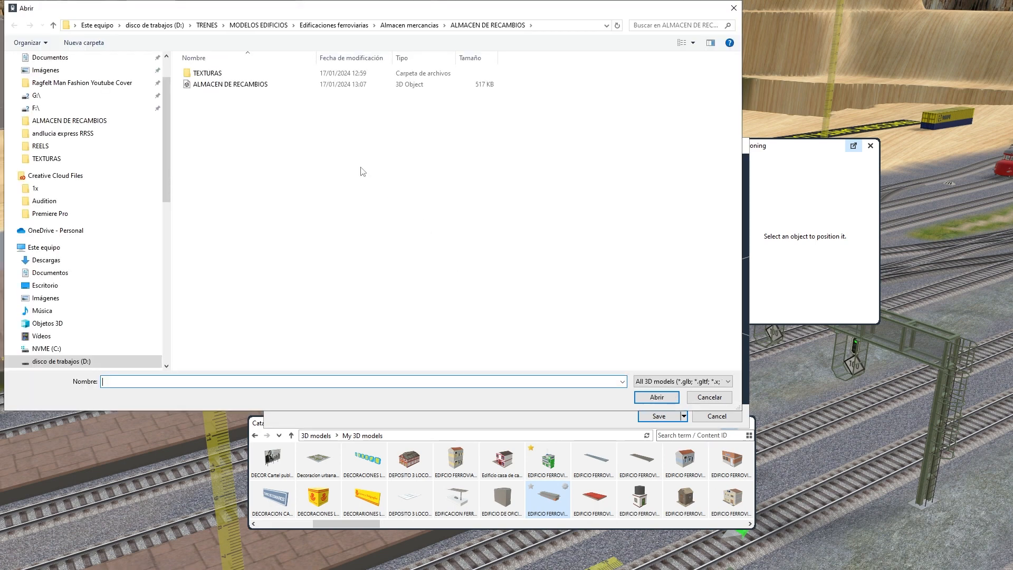
click(235, 85)
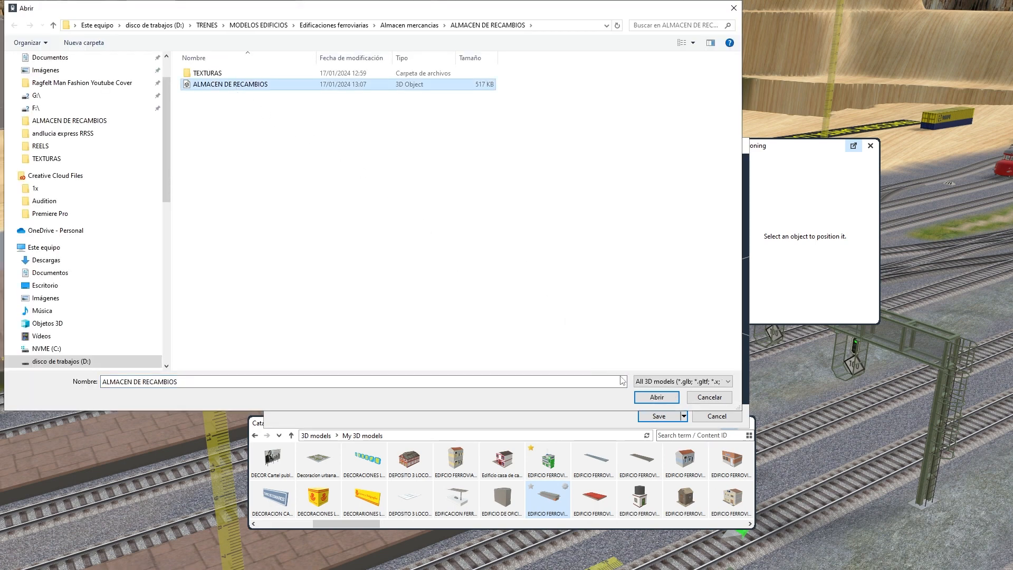
click(655, 397)
click(657, 397)
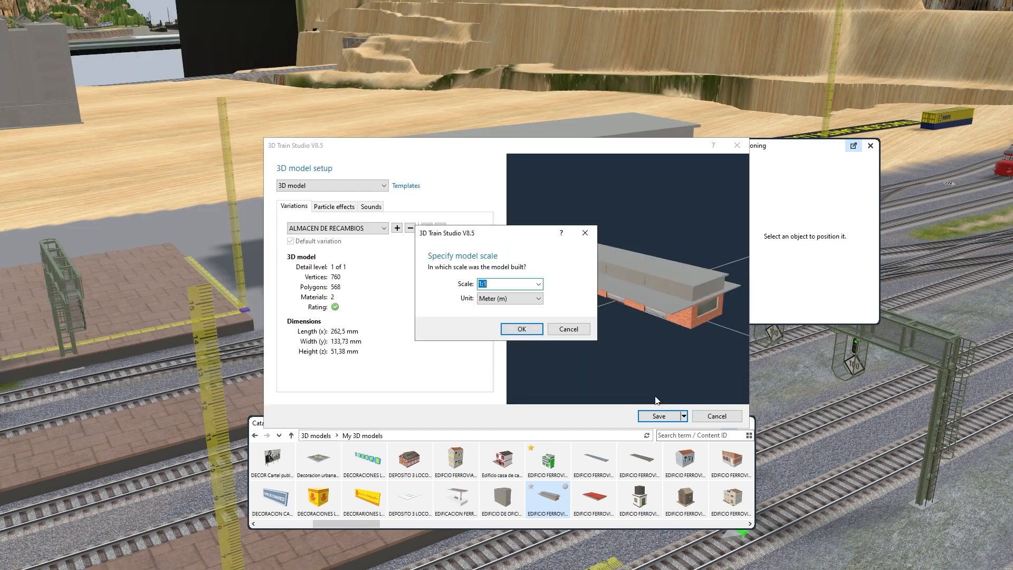
click(522, 328)
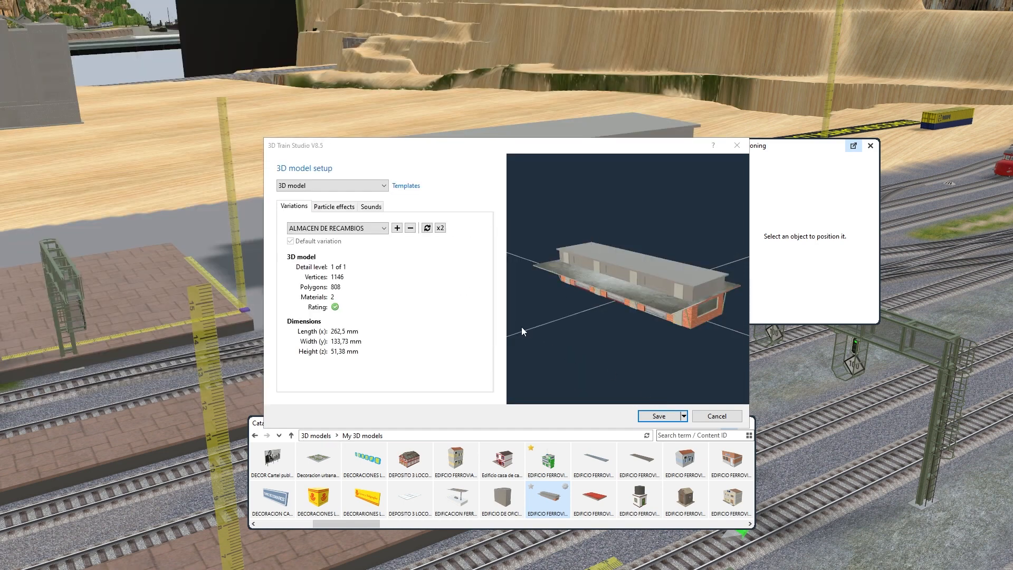
click(658, 416)
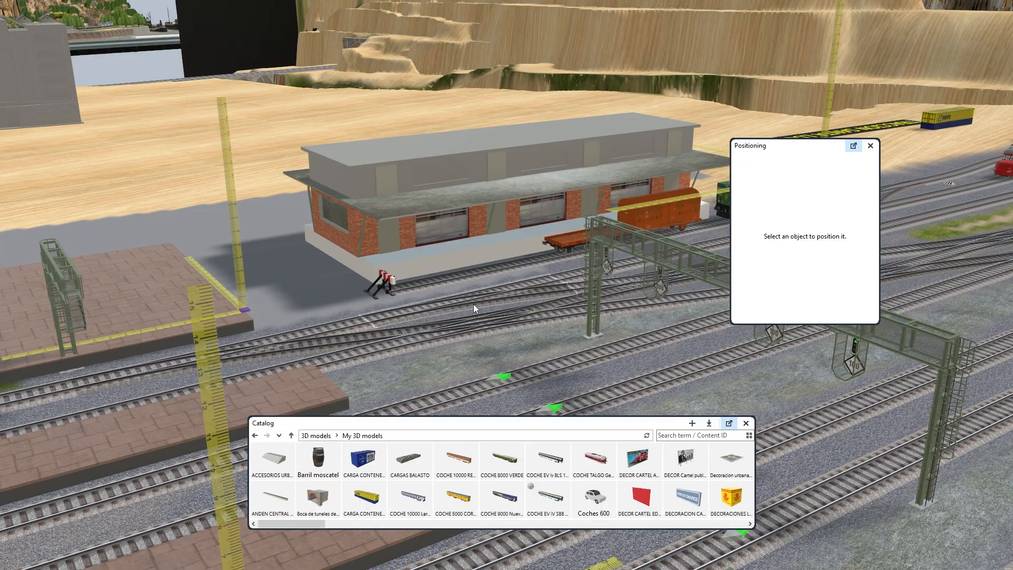
Step: Inspect the updated warehouse in the layout from all sides, checking the canopy, rim, pillar and upper-floor textures
scroll(542, 250, up, 3)
right_drag(542, 250, 27, 311)
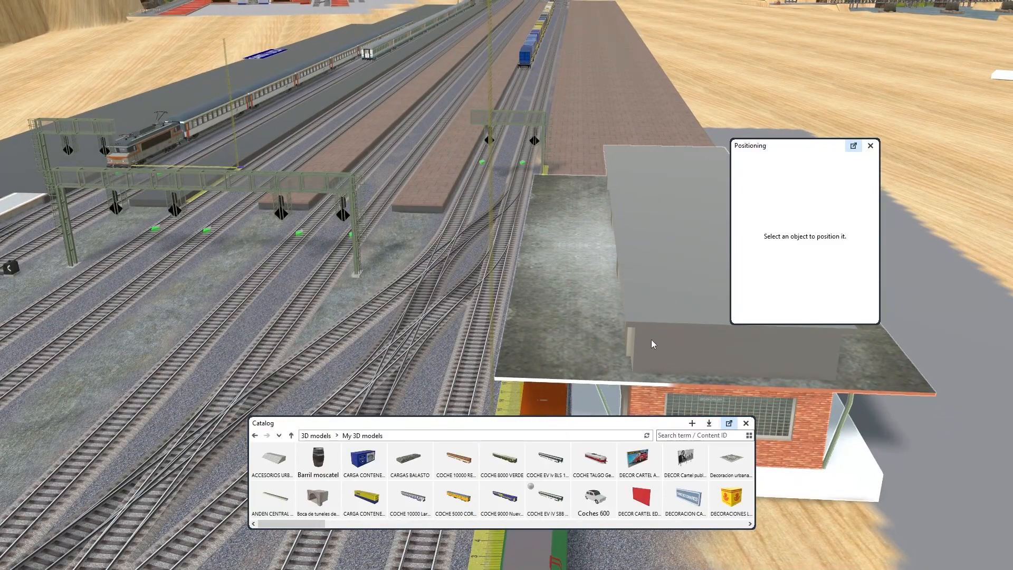
right_drag(651, 341, 520, 277)
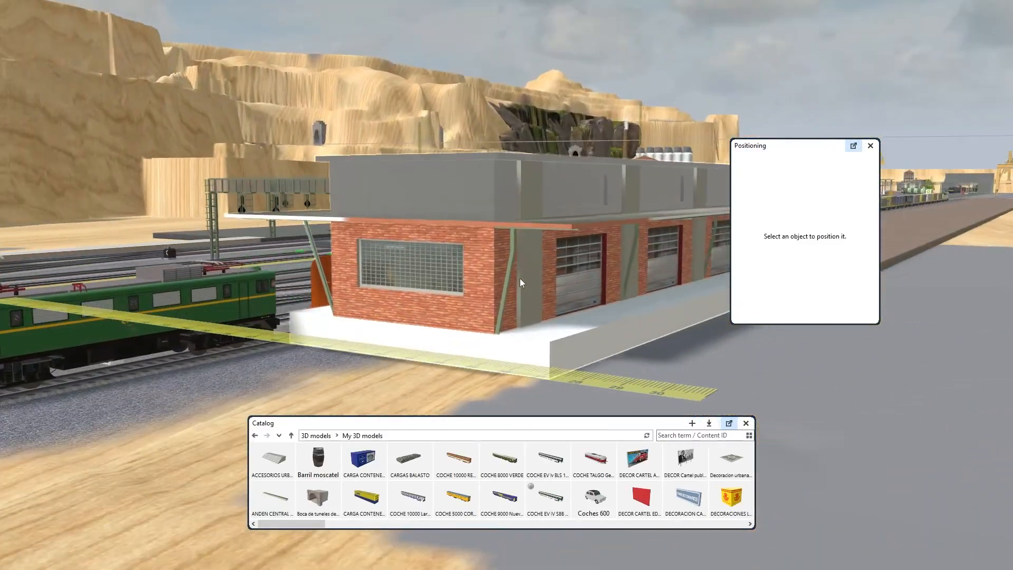
right_drag(556, 246, 507, 277)
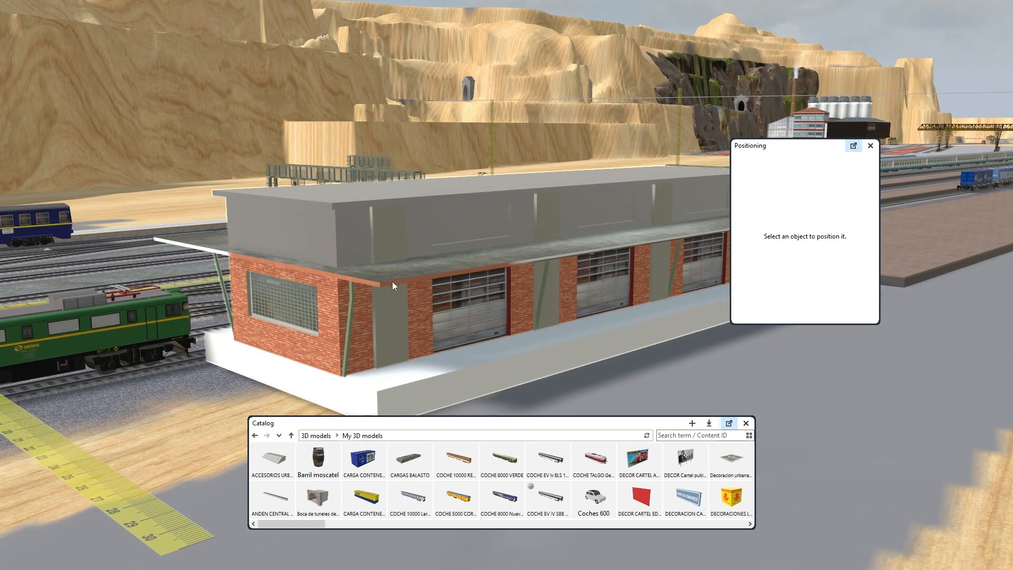
right_drag(393, 284, 699, 391)
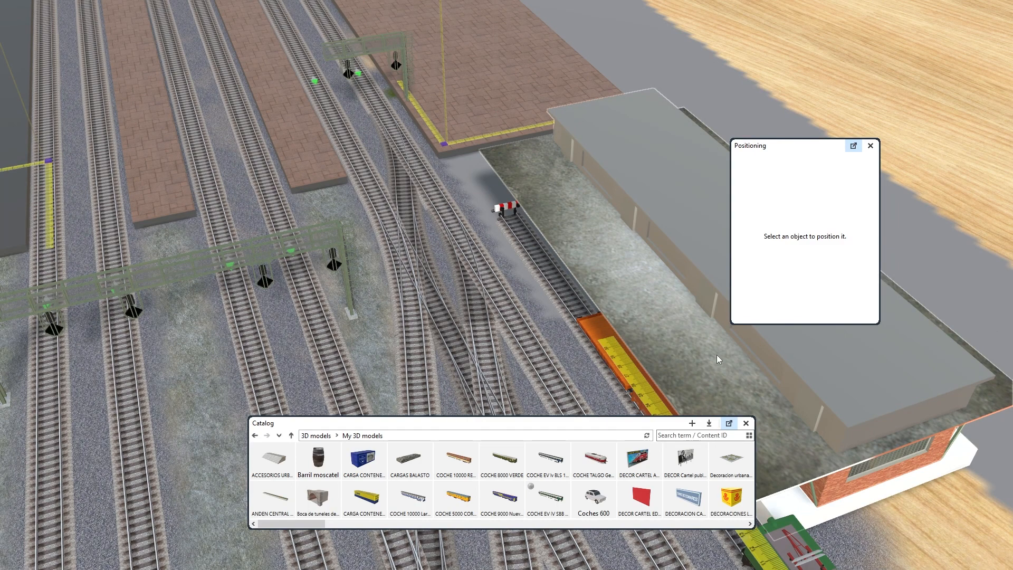
right_drag(611, 315, 587, 267)
right_drag(769, 434, 513, 305)
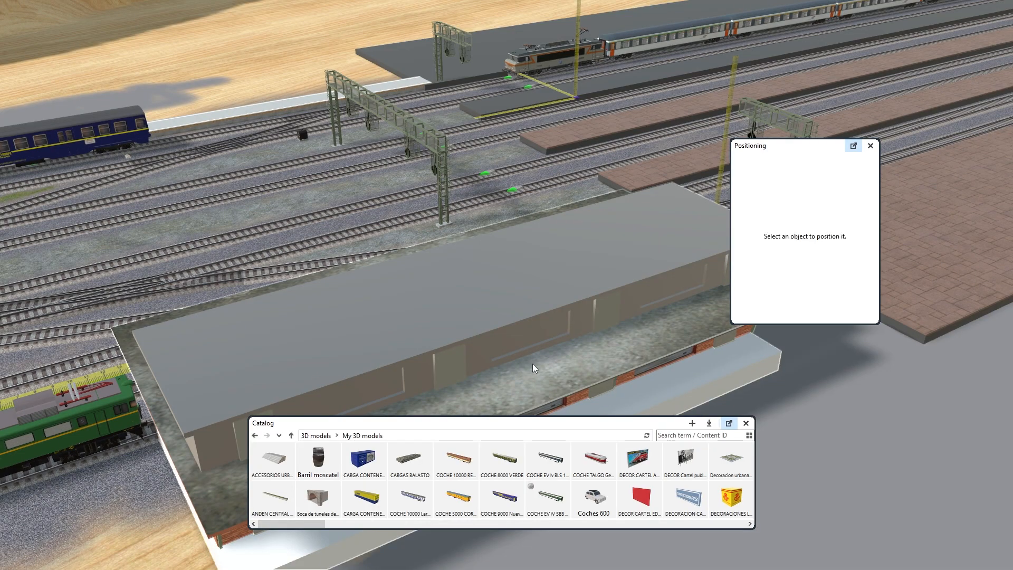
right_drag(549, 377, 1002, 424)
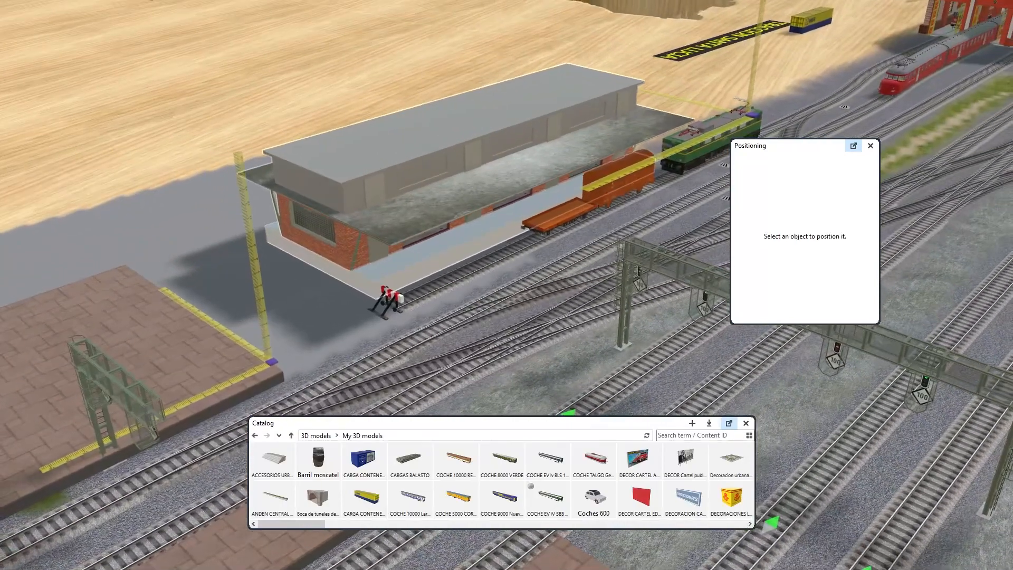
right_drag(464, 302, 510, 233)
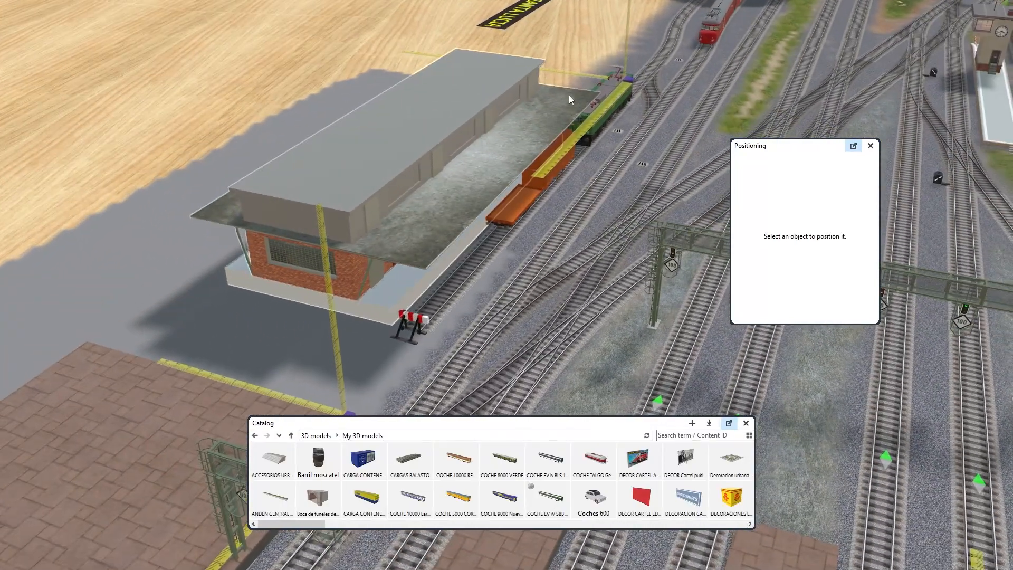
right_drag(383, 282, 335, 244)
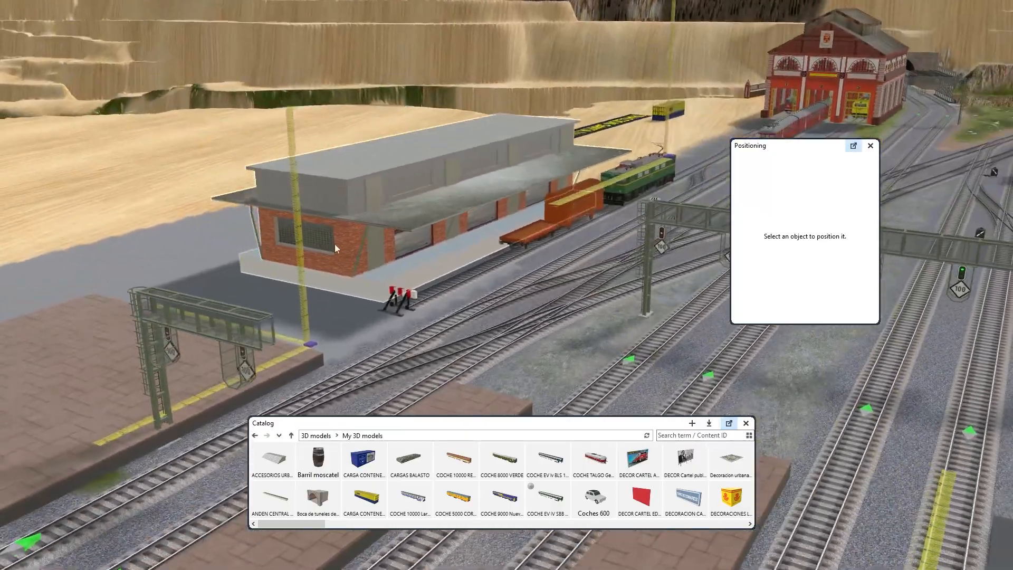
right_drag(512, 326, 605, 202)
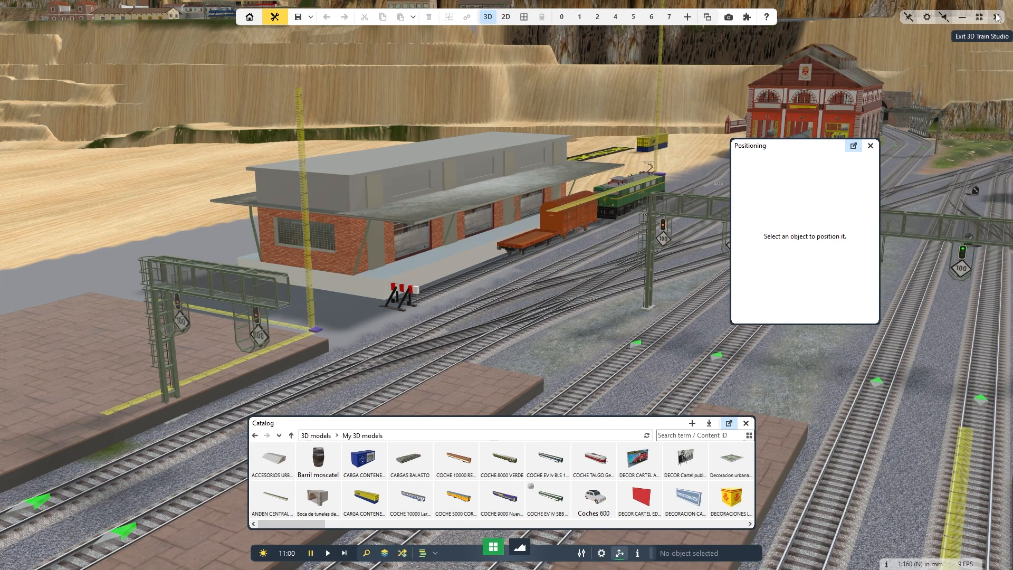
Step: Switch back to Blender and open the EDIFIO ALMACEN PRIMER PISO object in Edit Mode
click(963, 19)
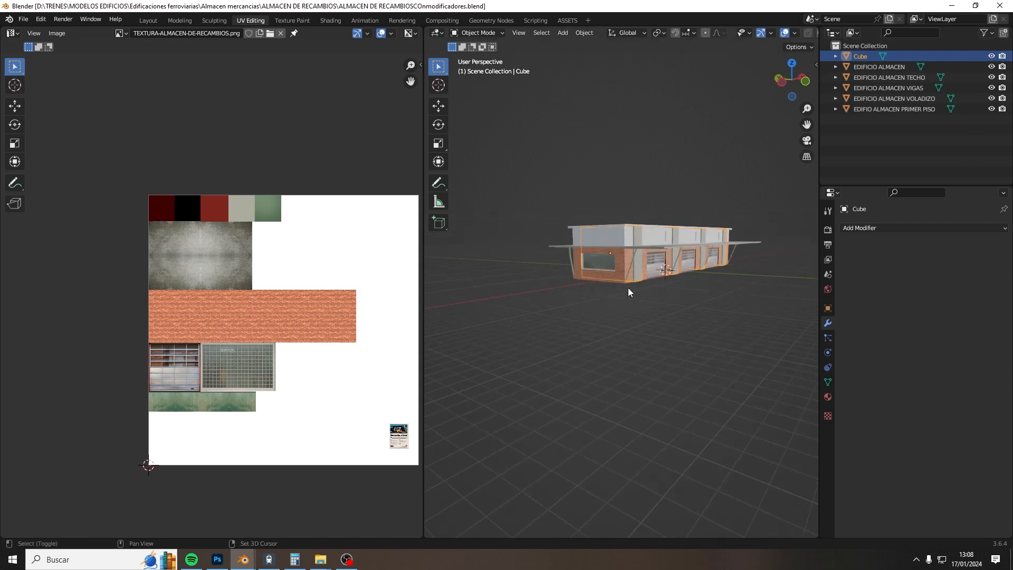
middle_drag(628, 287, 561, 347)
click(552, 333)
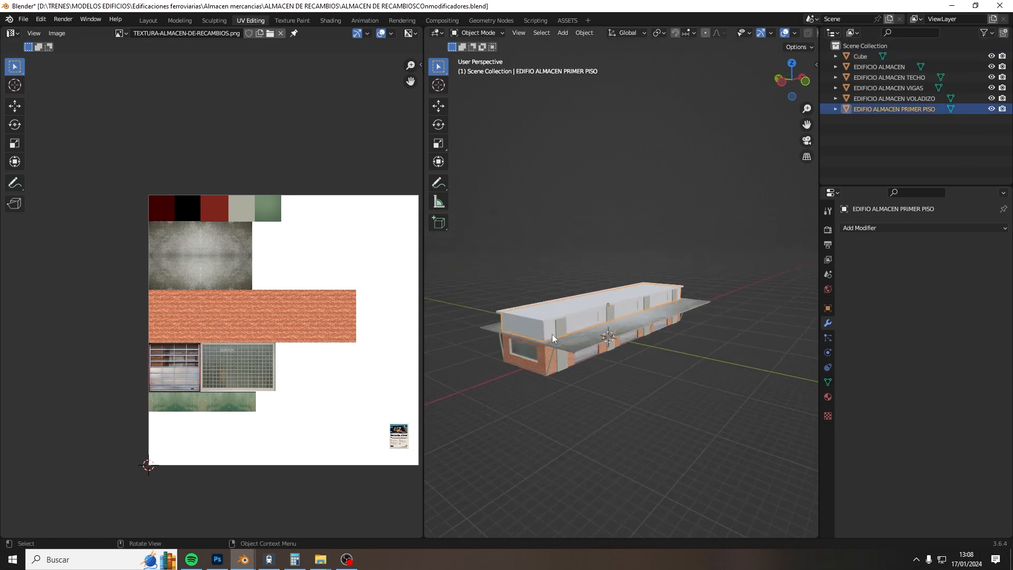
click(464, 34)
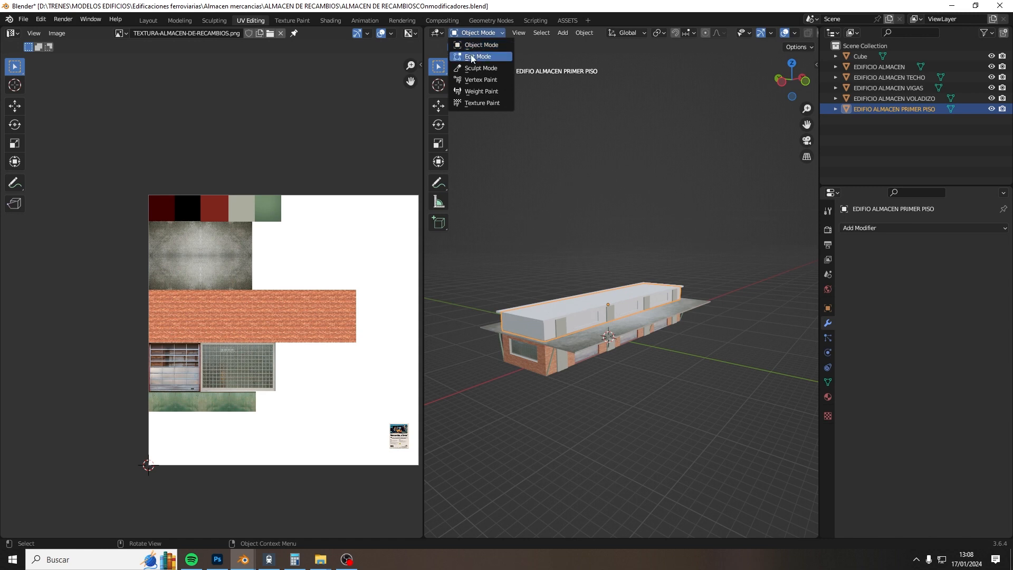
click(475, 54)
scroll(573, 348, up, 4)
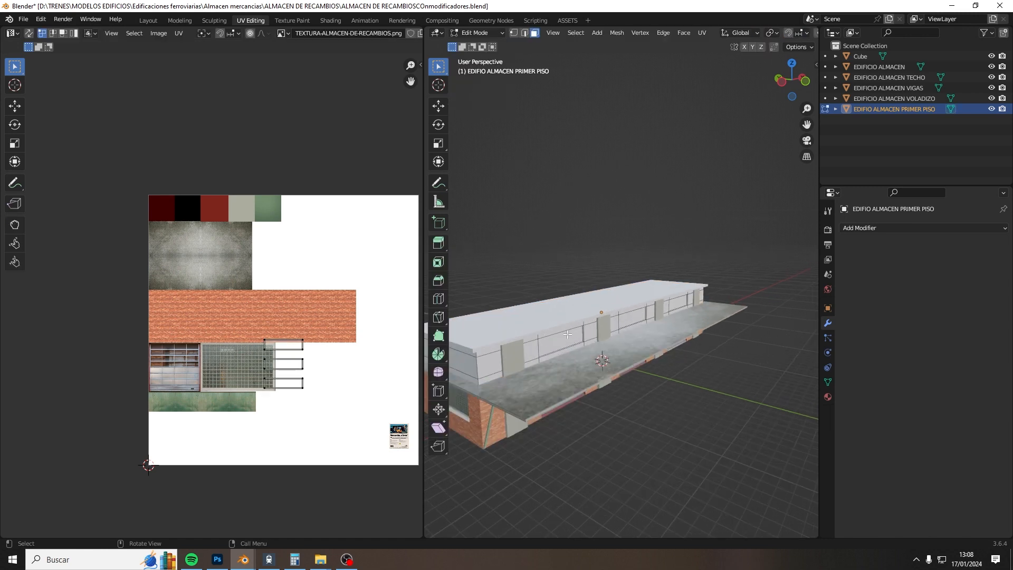
Step: Select the six long window panel faces of the upper floor, three on each long side of the warehouse
click(571, 336)
shift+middle_drag(576, 336, 764, 316)
shift+click(554, 309)
shift+click(546, 311)
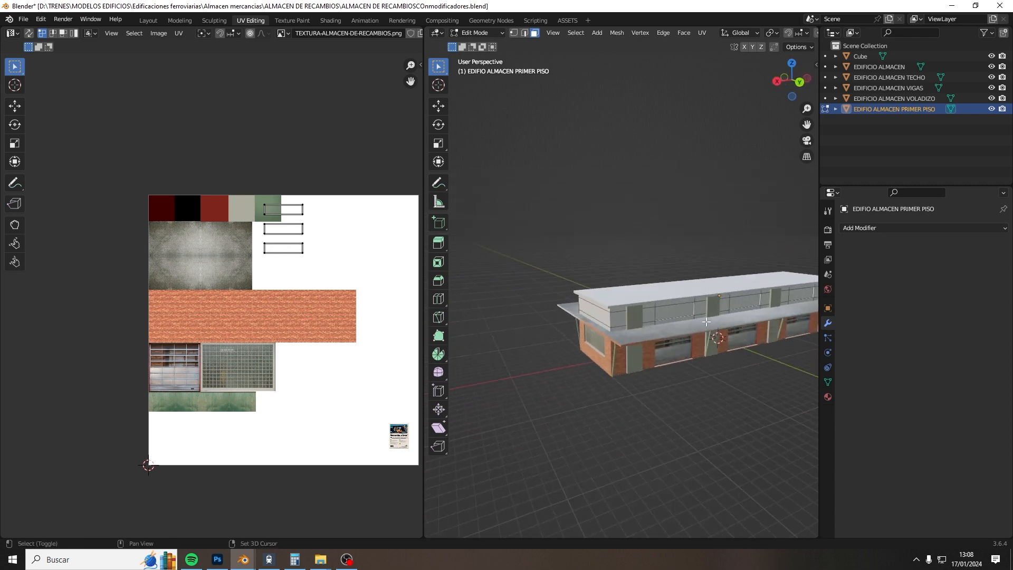
shift+click(671, 311)
shift+click(756, 302)
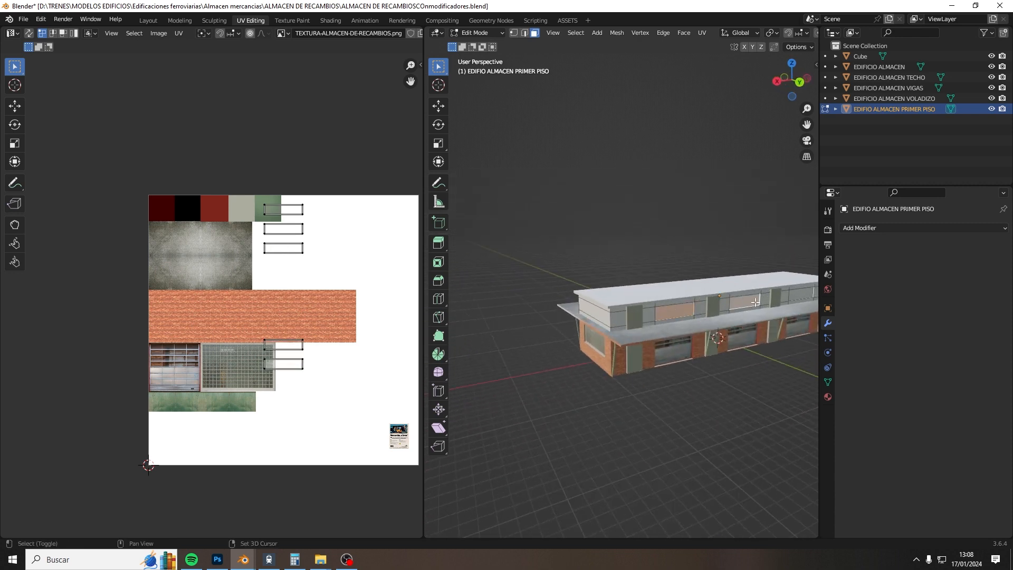
shift+click(801, 295)
Step: Move the three lower window panel UV islands 0.5 up along Y so they overlap the three upper ones
scroll(286, 413, up, 3)
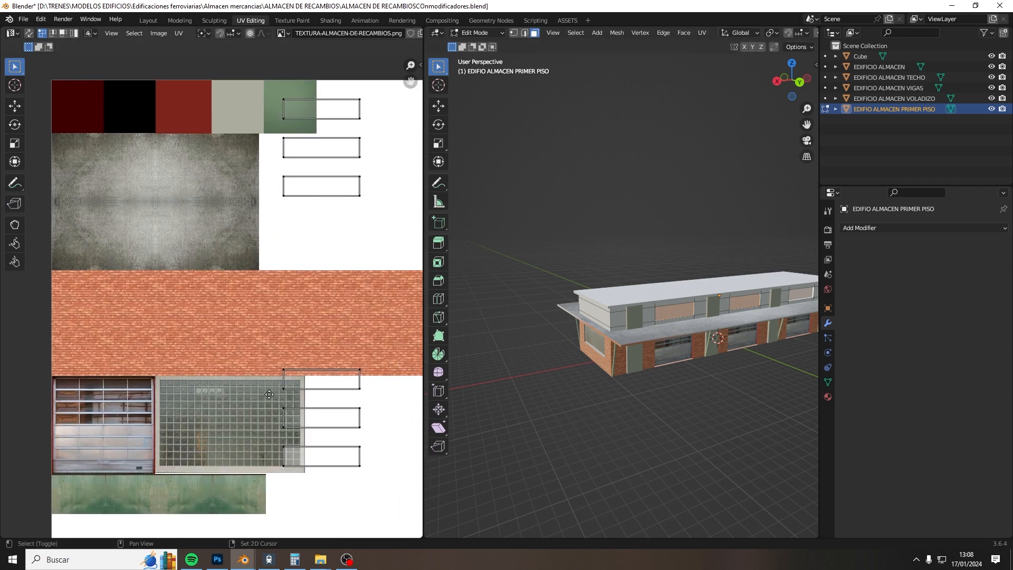
middle_drag(228, 334, 226, 359)
drag(217, 333, 339, 469)
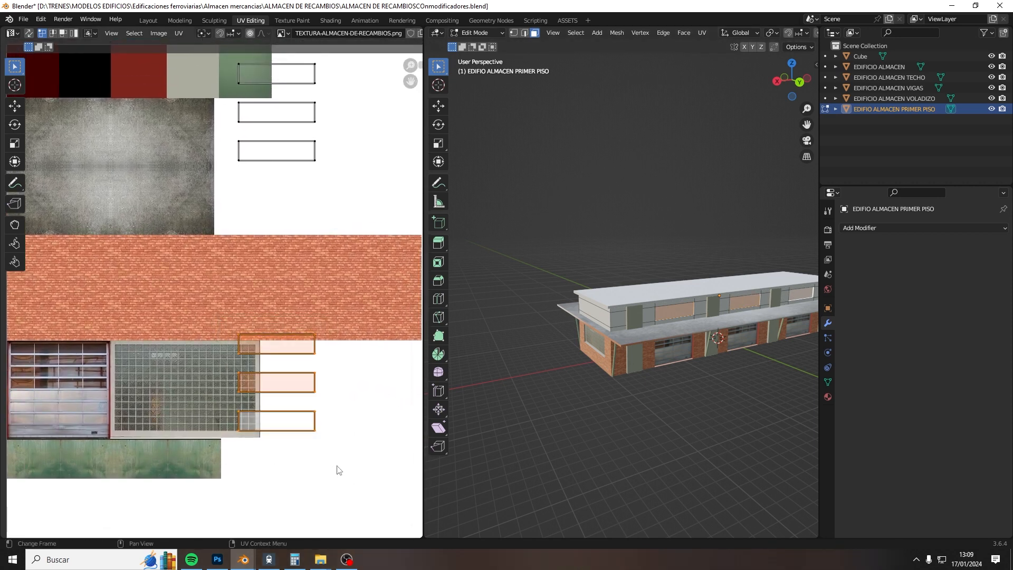
key(g)
key(y)
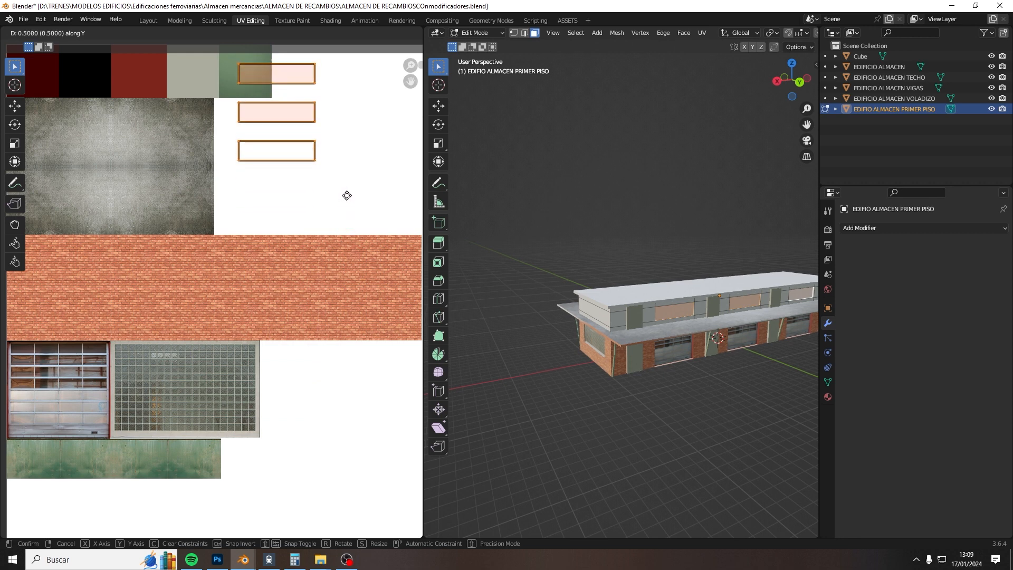
click(347, 195)
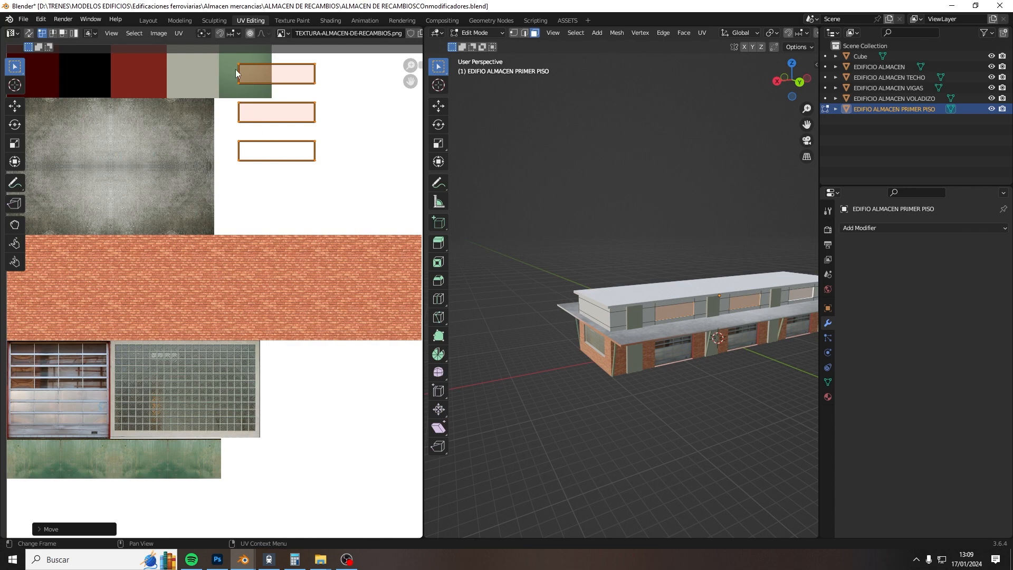
Step: Move the topmost UV islands down about 0.071 along Y onto the middle ones
middle_drag(273, 104, 279, 219)
scroll(215, 122, up, 2)
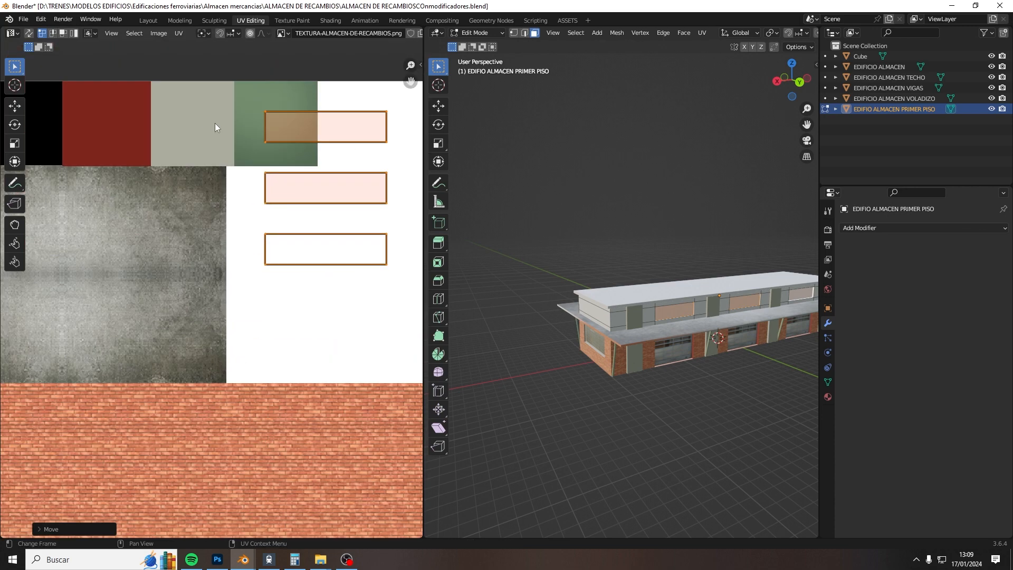
click(327, 153)
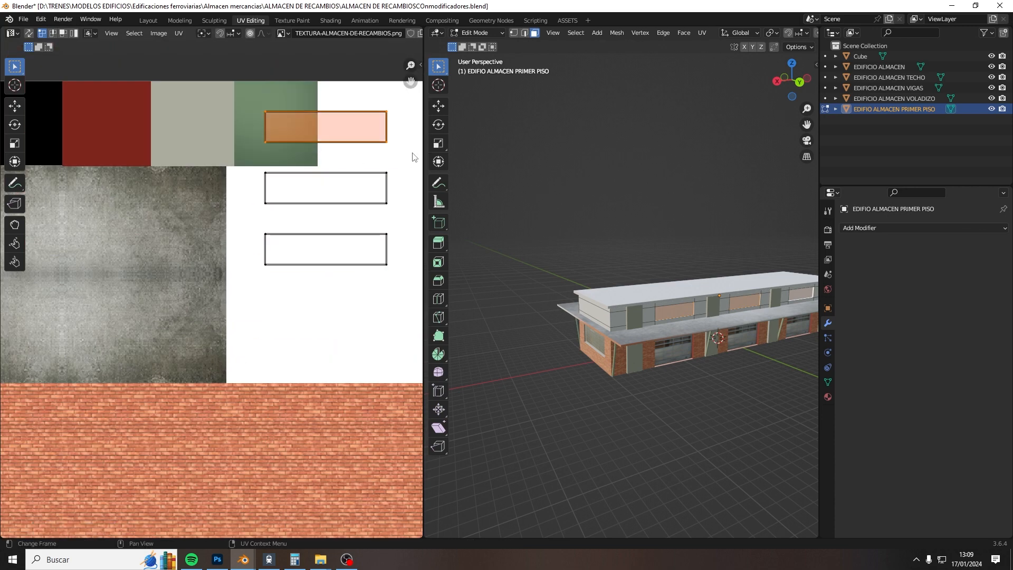
key(g)
key(y)
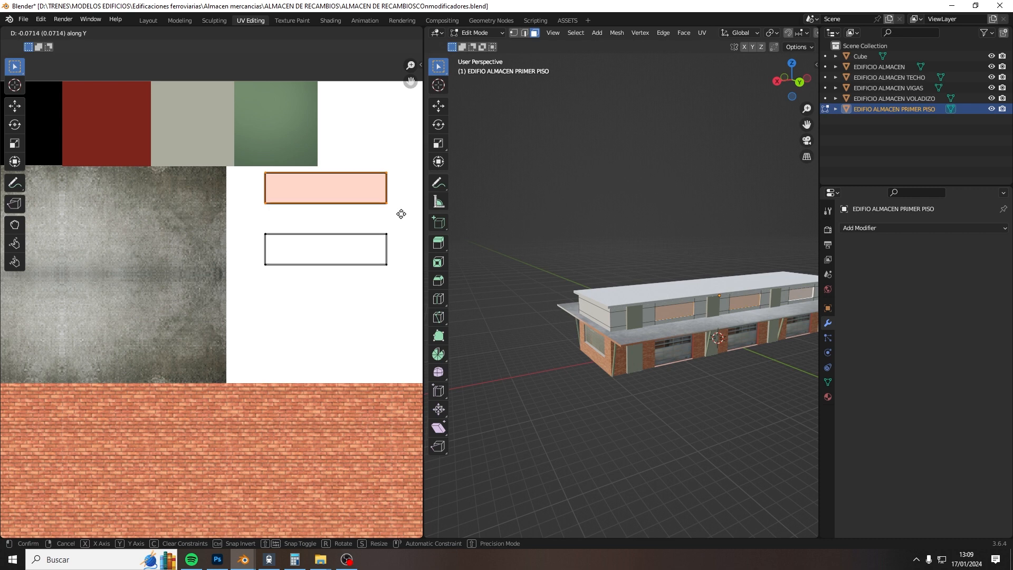
click(401, 213)
Step: Move the stacked middle islands down about 0.072 along Y onto the lowest ones, stacking all panel UVs together
drag(253, 156, 340, 185)
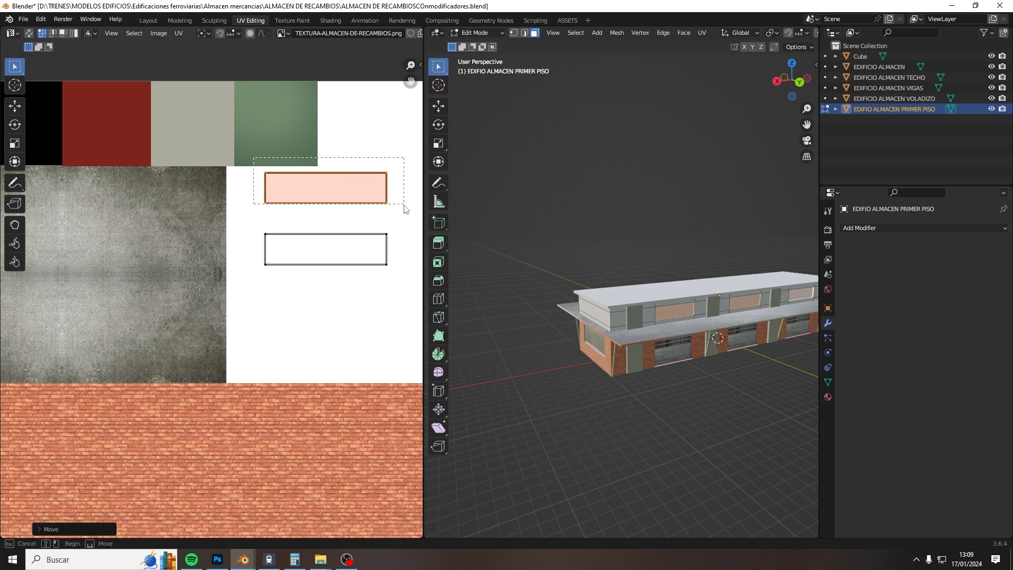
drag(404, 209, 398, 221)
key(g)
key(y)
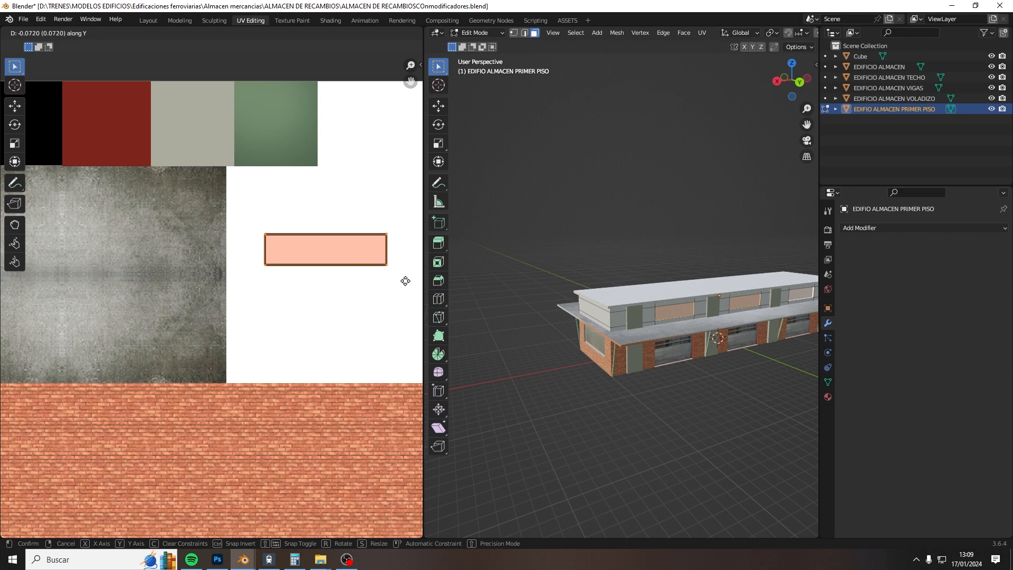
click(407, 280)
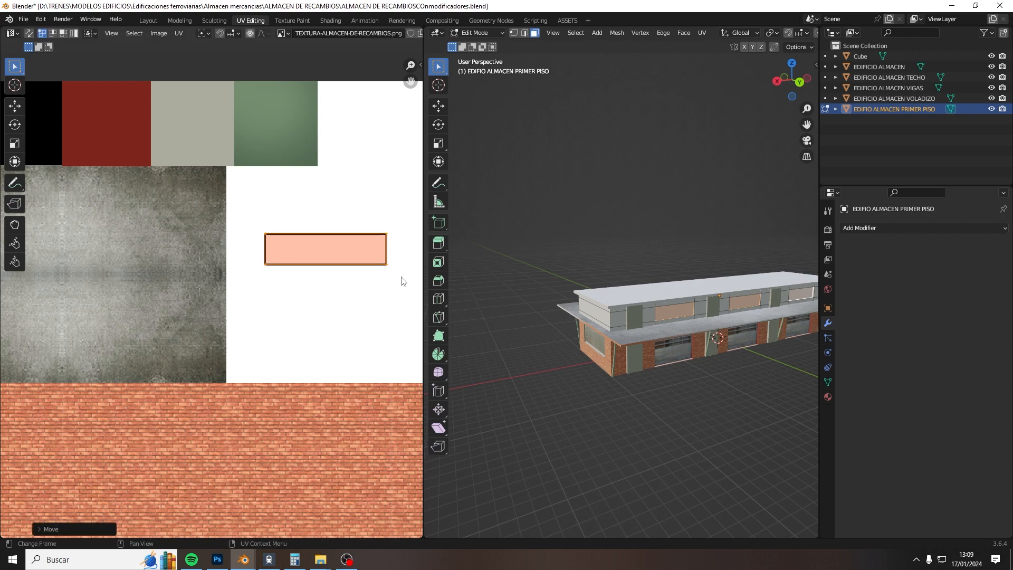
Step: Select the whole stack of window panel islands and rotate it 90 degrees
scroll(363, 269, down, 4)
drag(221, 273, 319, 319)
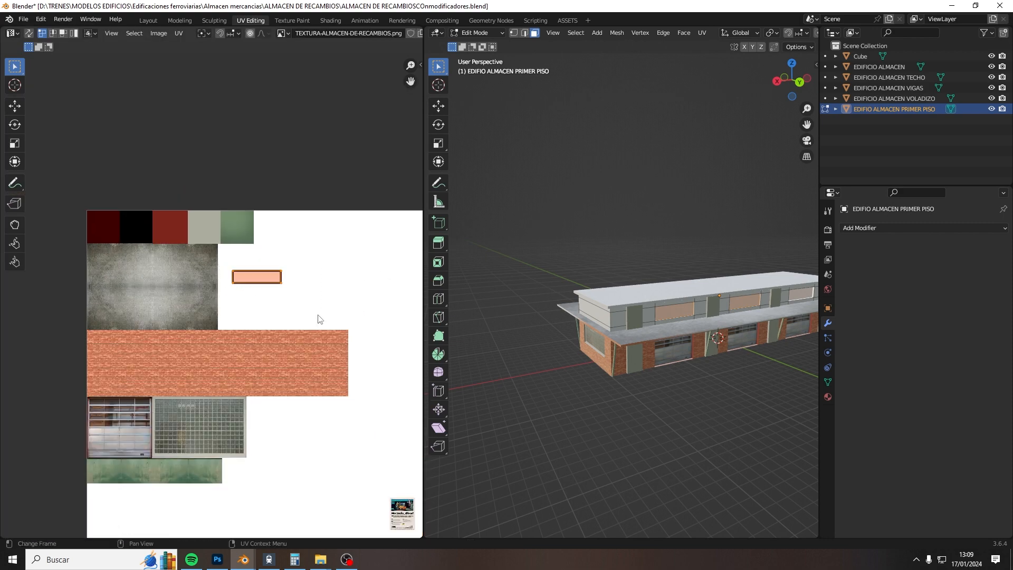
text(r90)
key(Return)
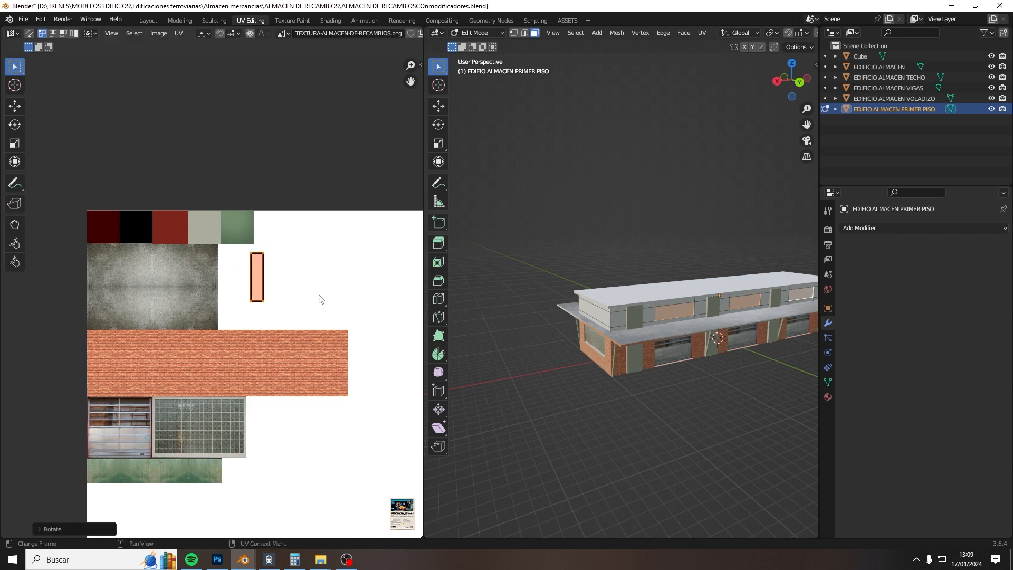
key(g)
click(815, 421)
key(ctrl+z)
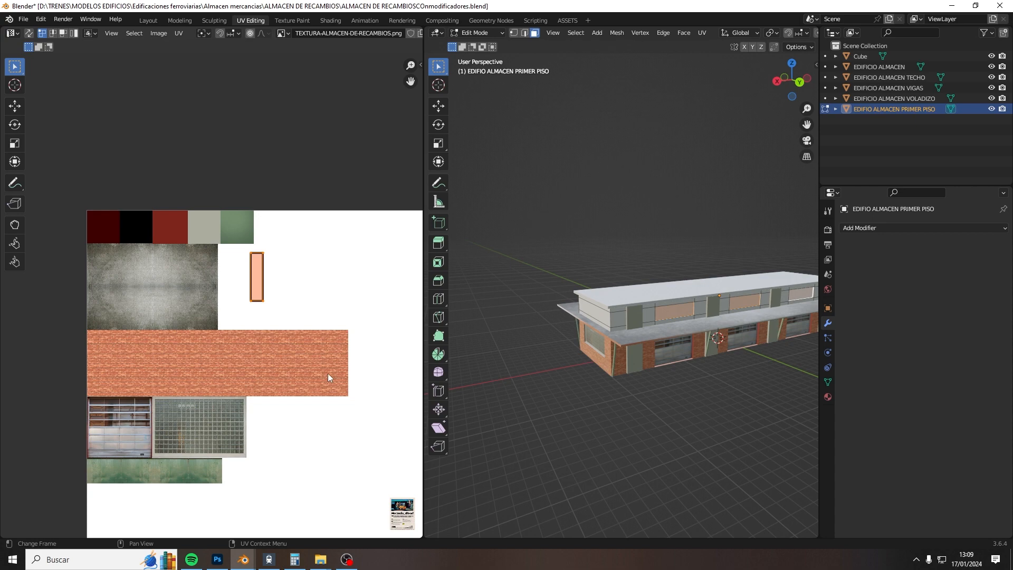
Step: Place the stacked islands over the gridded window texture and stretch them along X to nearly its width
key(g)
click(268, 526)
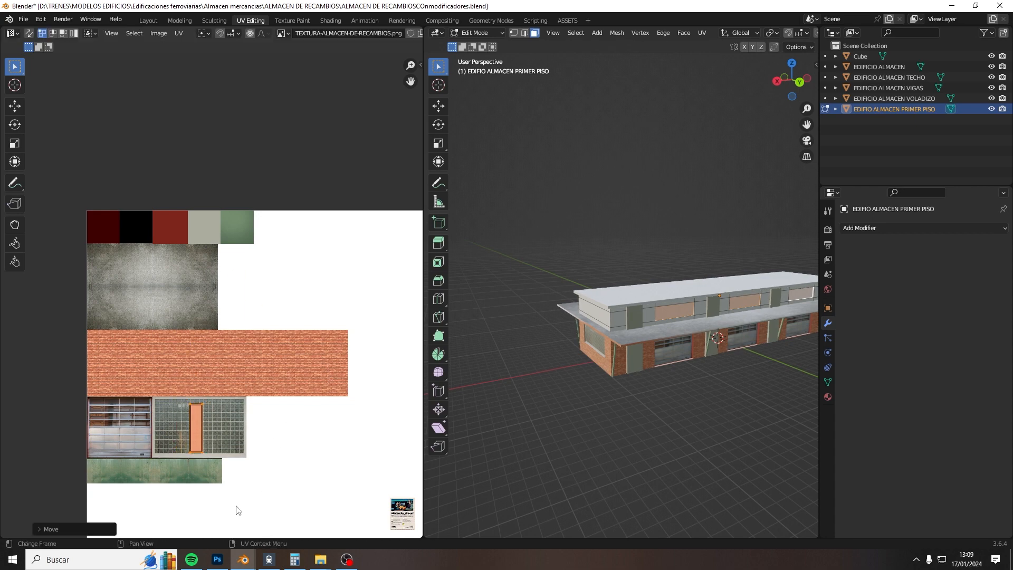
scroll(192, 491, up, 4)
scroll(247, 436, down, 3)
key(s)
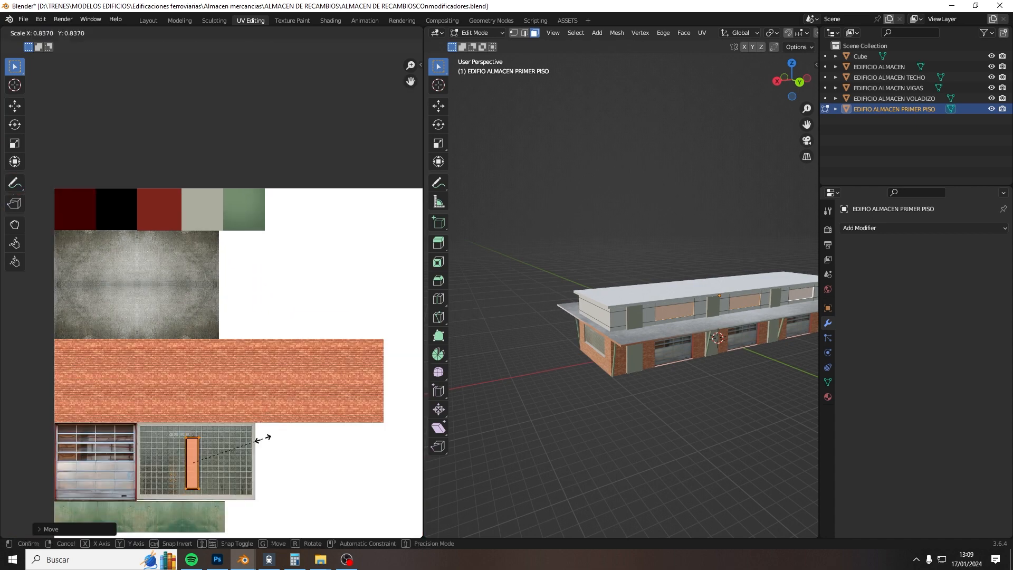
key(x)
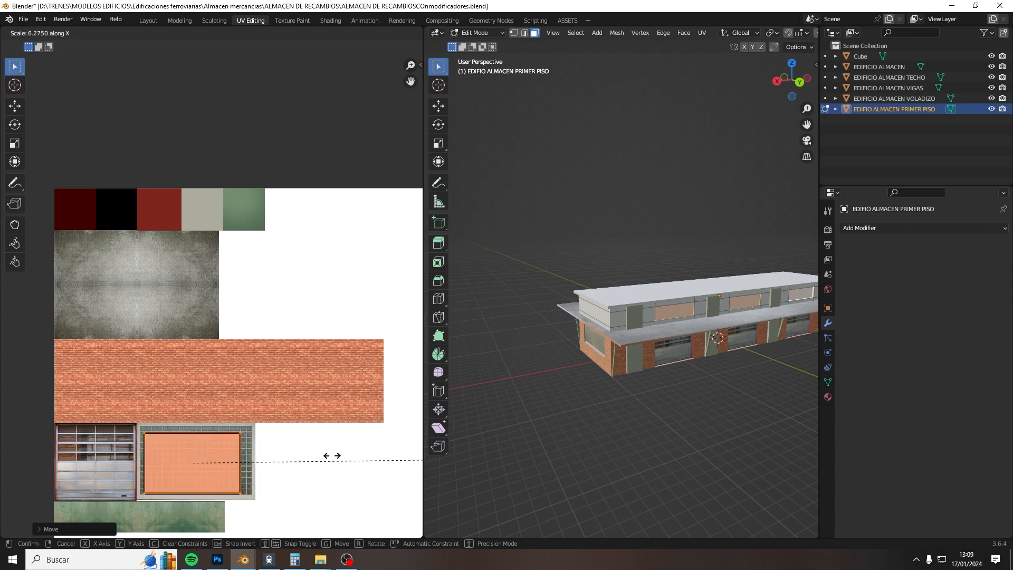
click(398, 453)
Step: Align the right and left edges of the stacked islands with the sides of the gridded window texture along X
scroll(201, 470, up, 2)
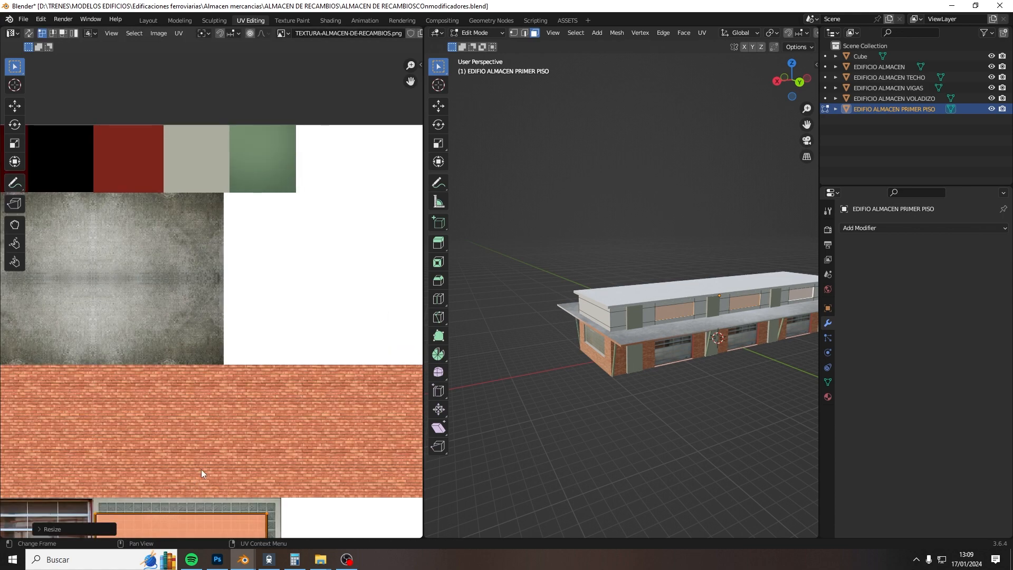
middle_drag(201, 470, 258, 184)
drag(306, 210, 369, 362)
key(g)
key(x)
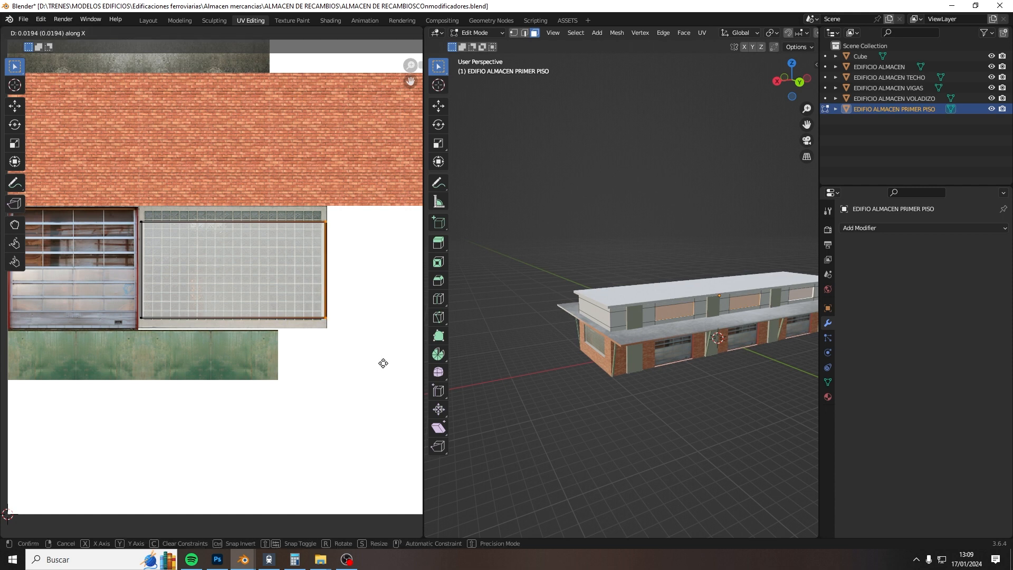
click(387, 363)
drag(111, 207, 194, 335)
key(g)
key(x)
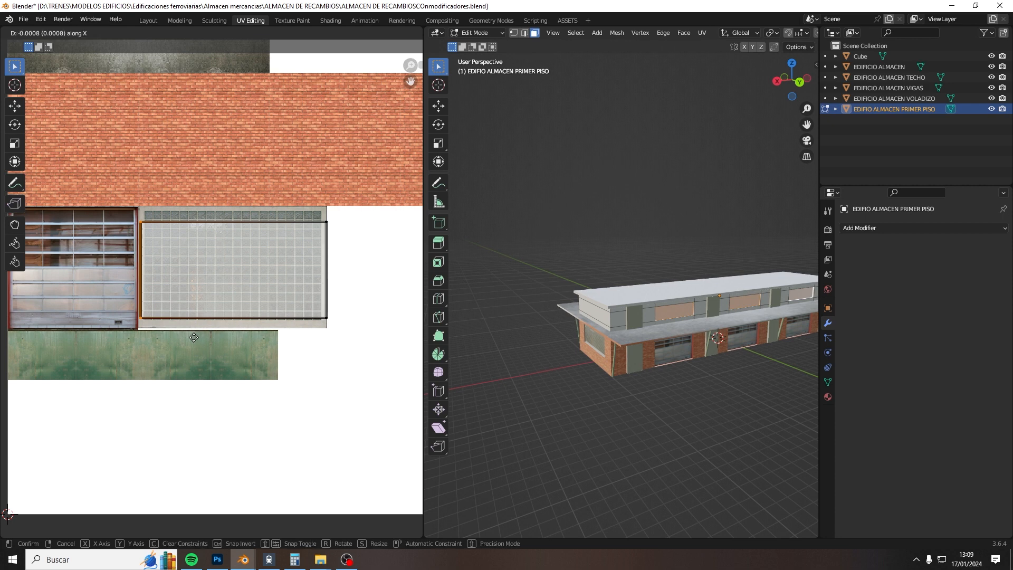
click(193, 337)
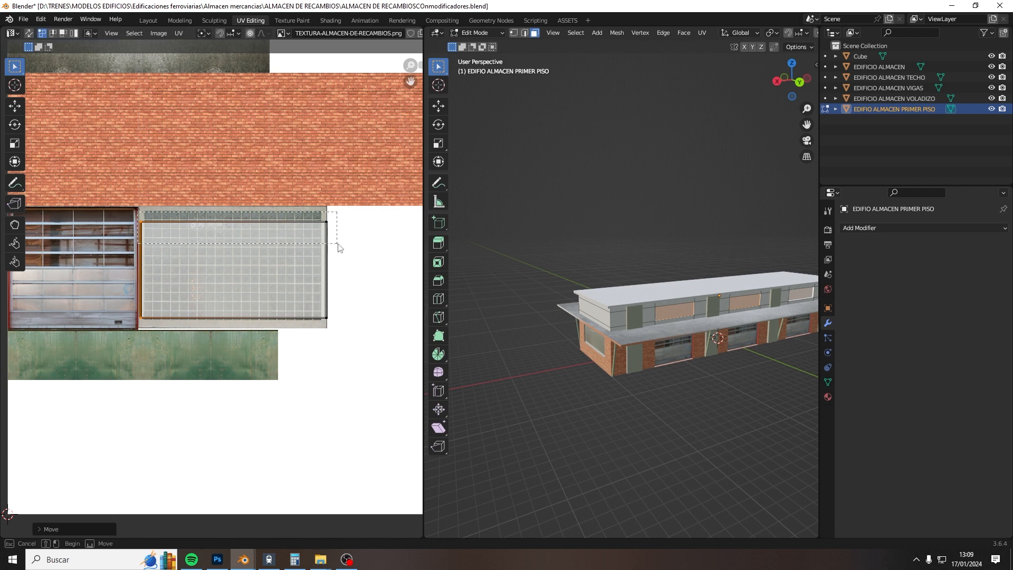
Step: Move the islands' top edge up about 0.022 and their bottom edge down along Y to cover the window texture's full height
drag(339, 247, 339, 244)
key(g)
key(y)
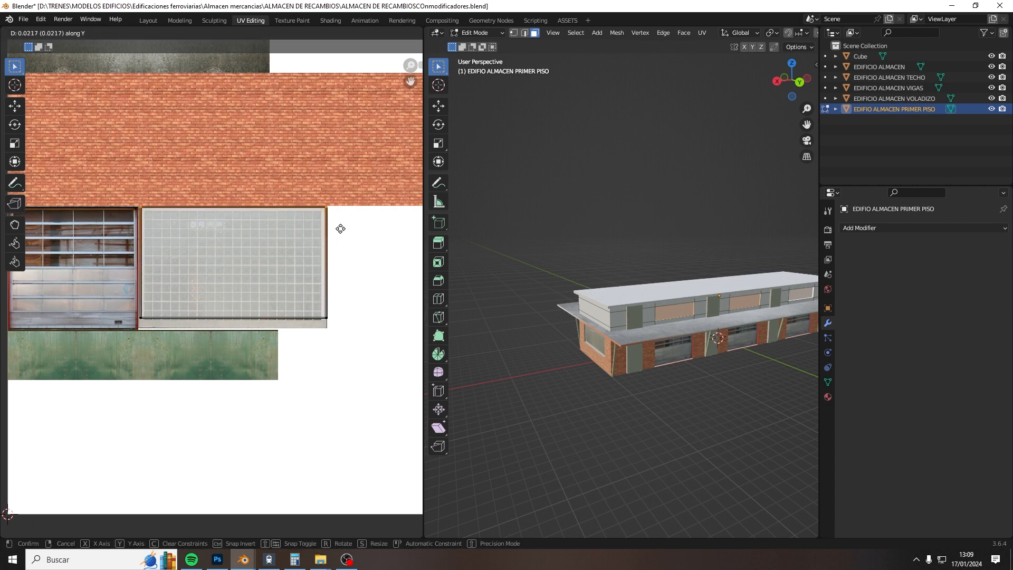
click(340, 228)
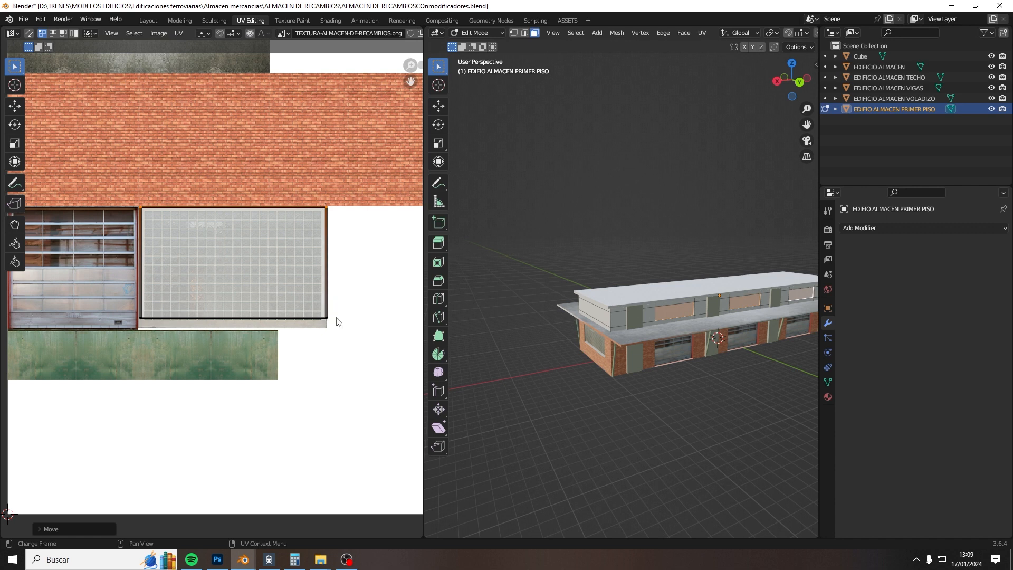
drag(337, 321, 128, 317)
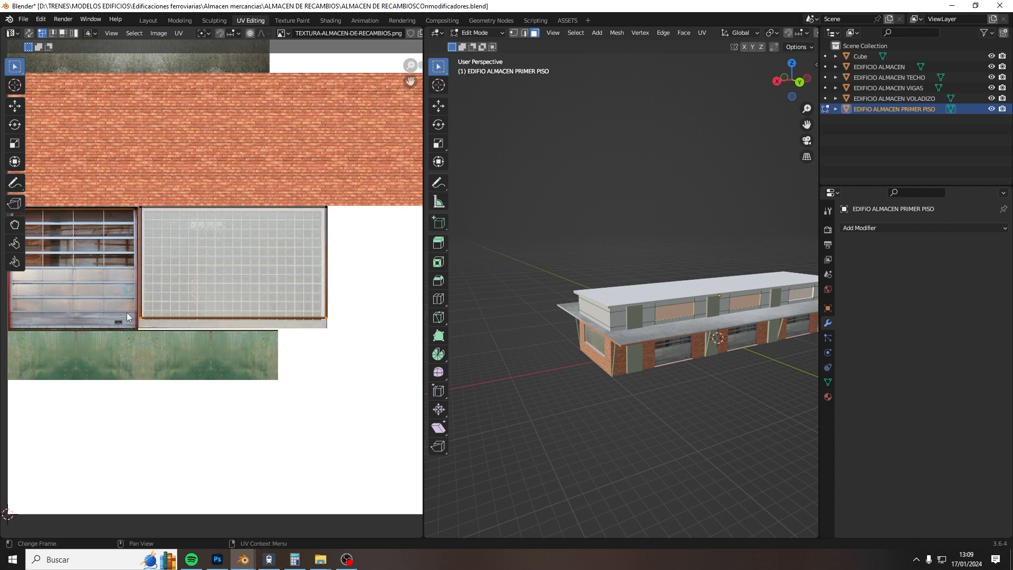
key(g)
key(y)
click(133, 324)
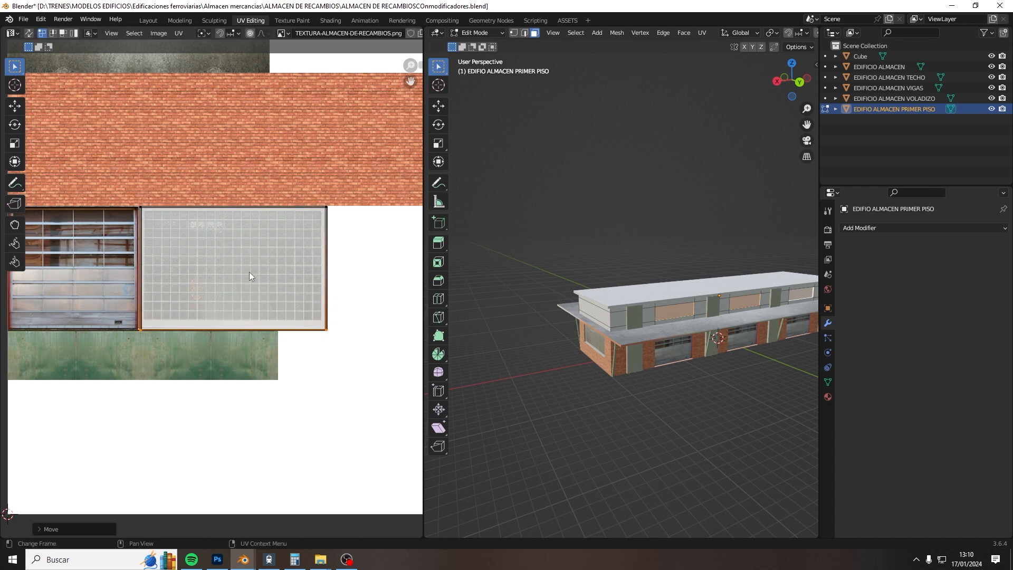
Step: Move the stacked window islands' right edge slightly inward along X and raise their bottom edge about 0.008 along Y to fit the gridded window texture
drag(299, 204, 362, 369)
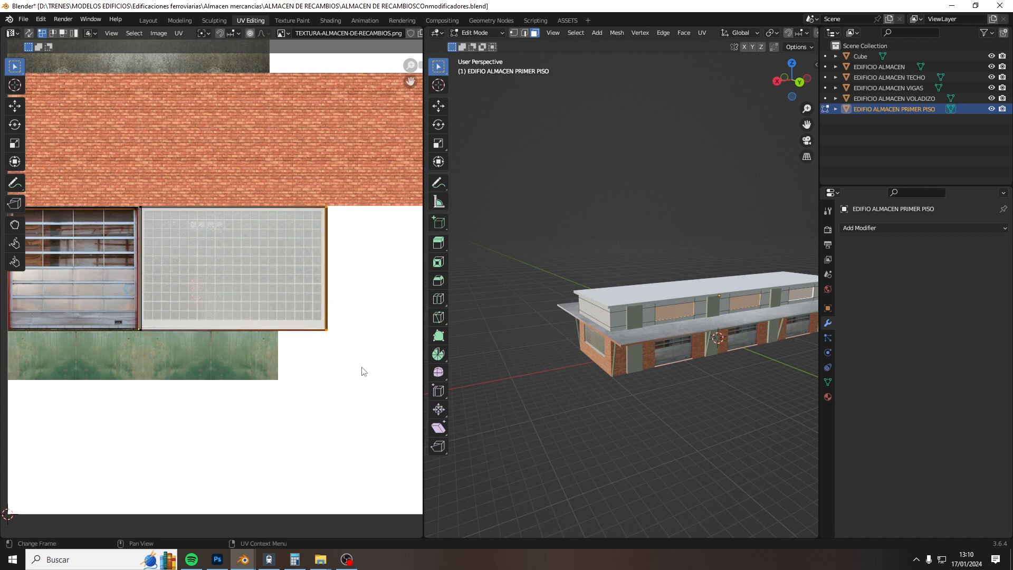
key(g)
key(x)
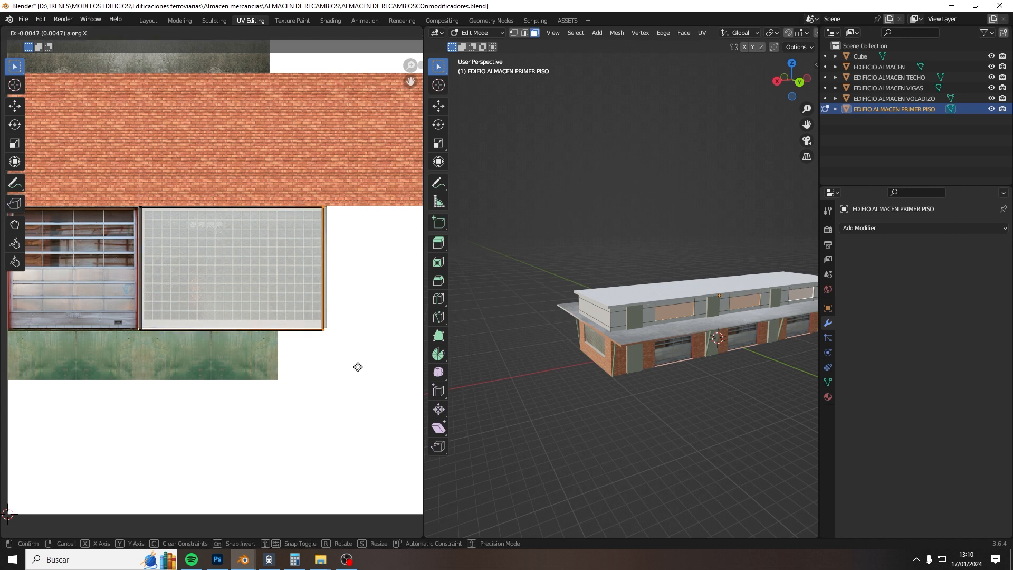
click(362, 369)
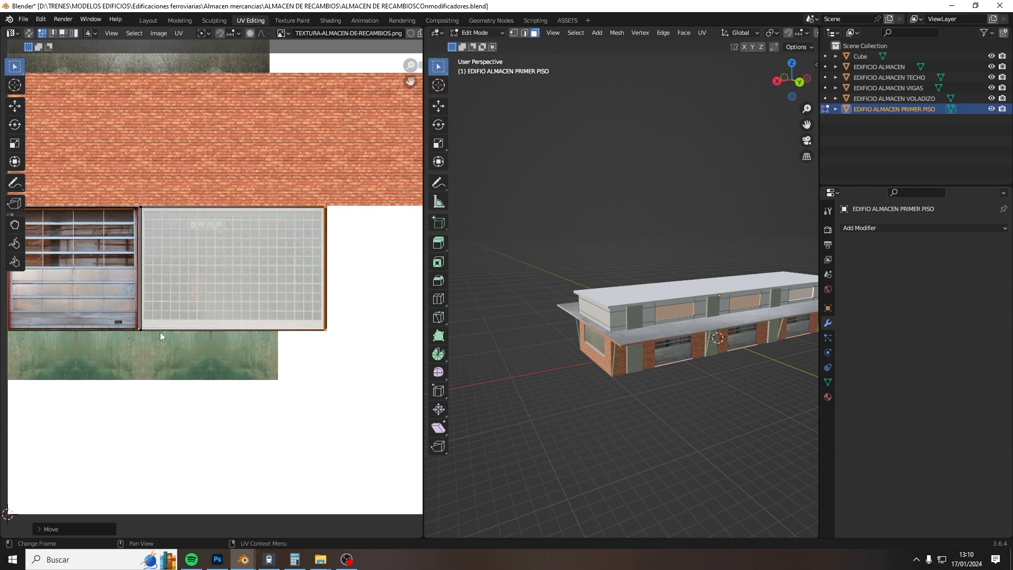
drag(131, 324, 372, 347)
key(g)
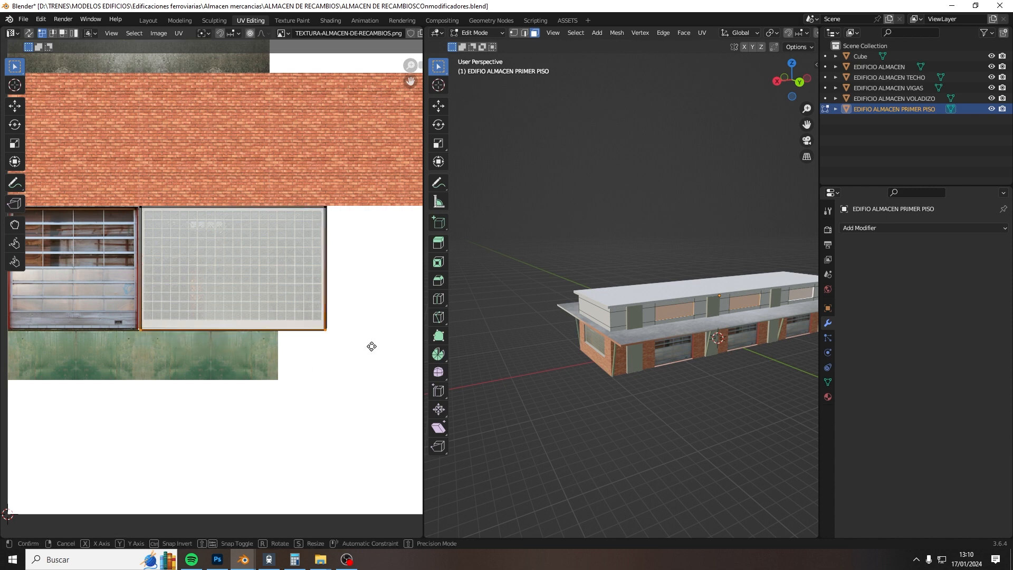
key(y)
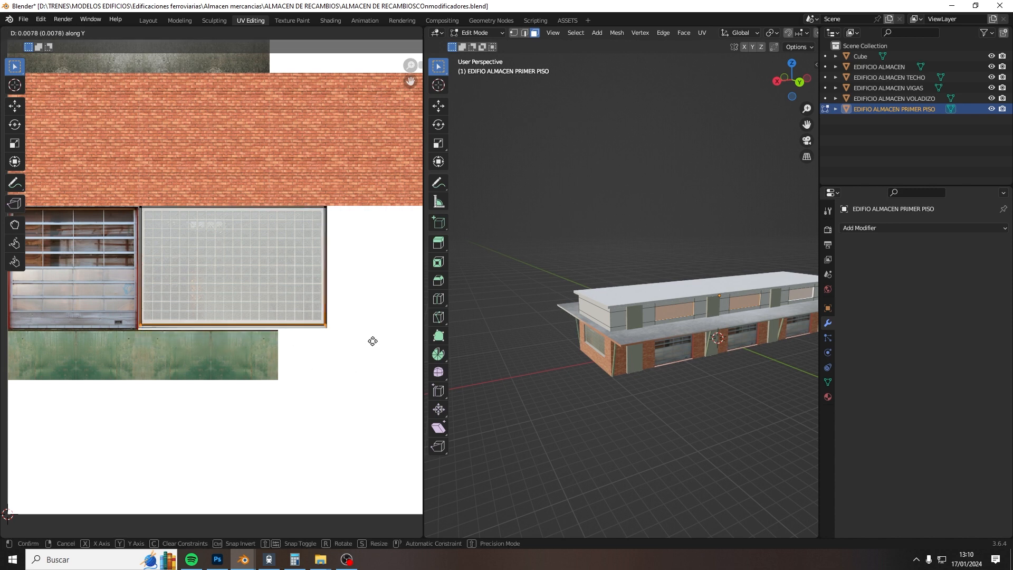
click(372, 340)
click(568, 412)
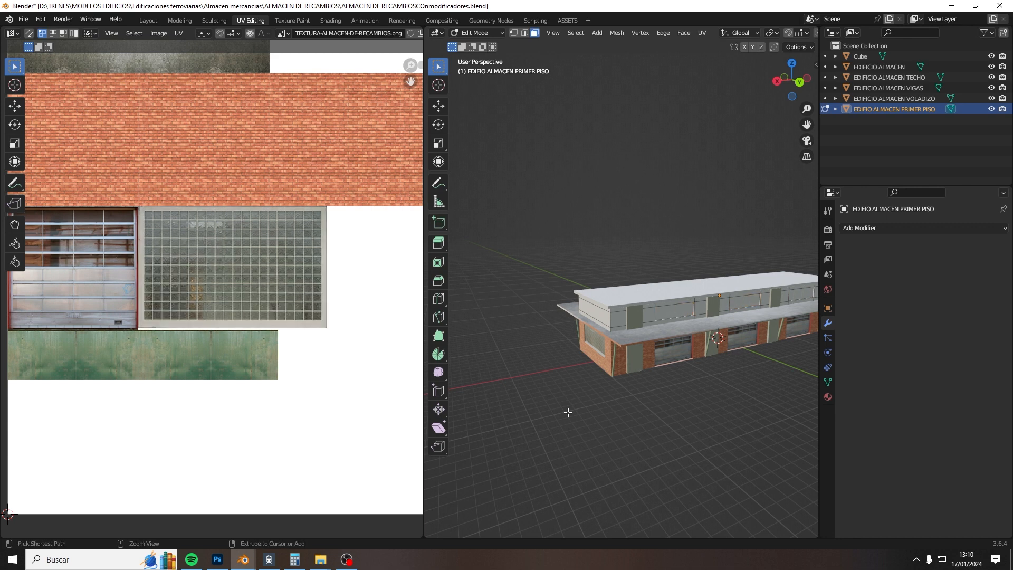
key(ctrl+z)
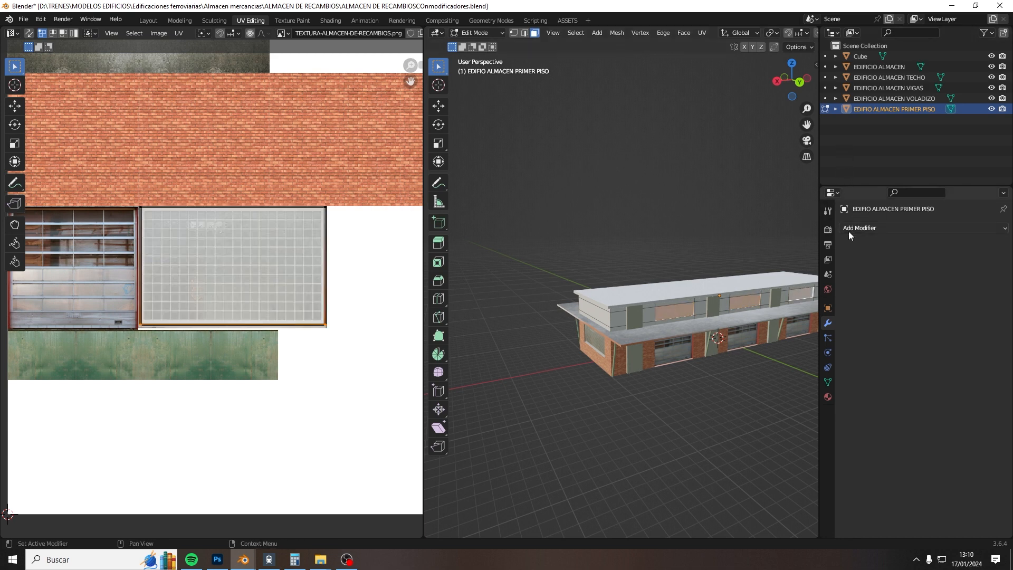
Step: Assign the existing material named Material to the upper-floor object EDIFIO ALMACEN PRIMER PISO
click(827, 396)
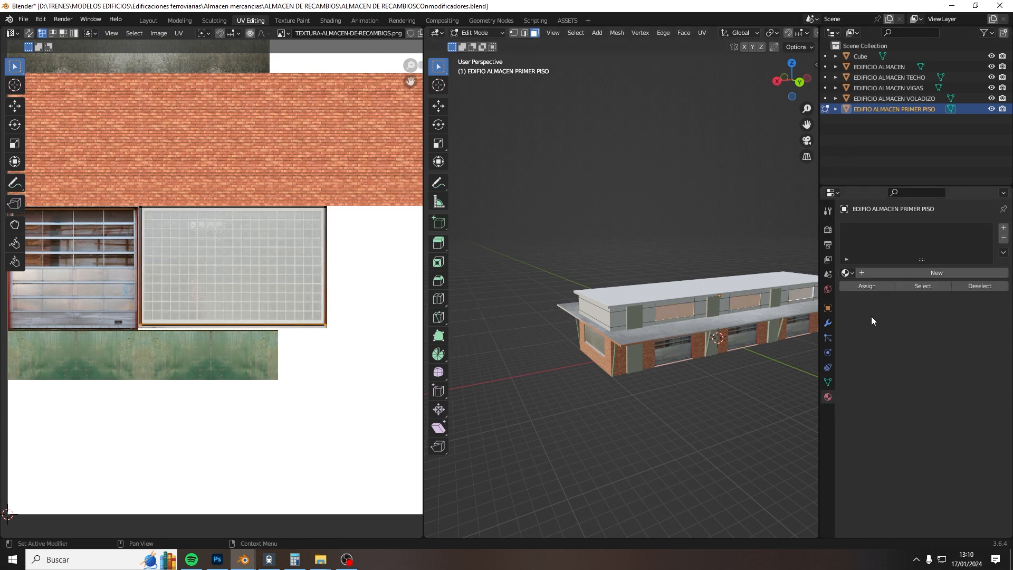
click(855, 273)
click(859, 288)
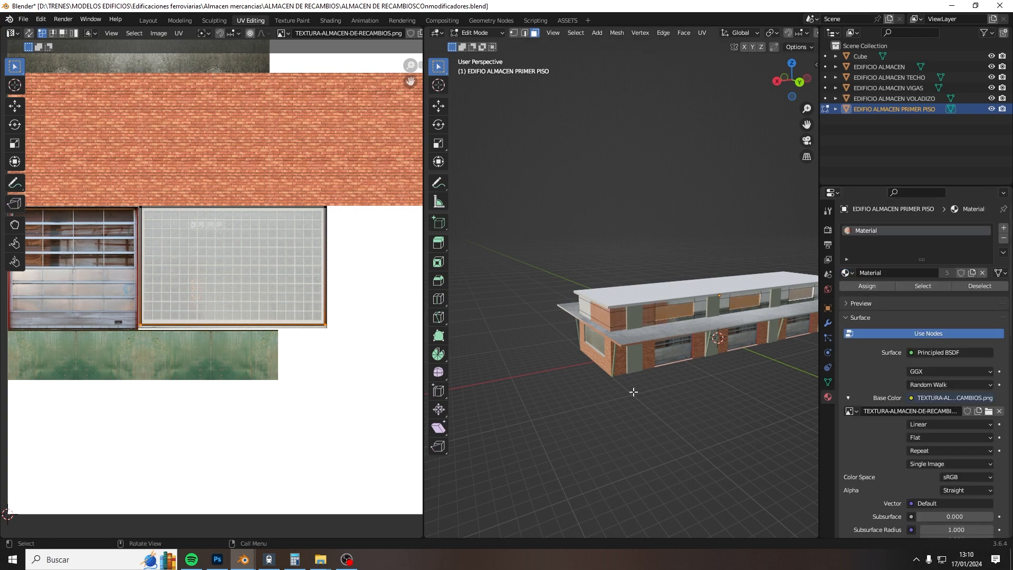
Step: Select the three wall faces on each of the two short ends of the upper floor
middle_drag(630, 393, 713, 362)
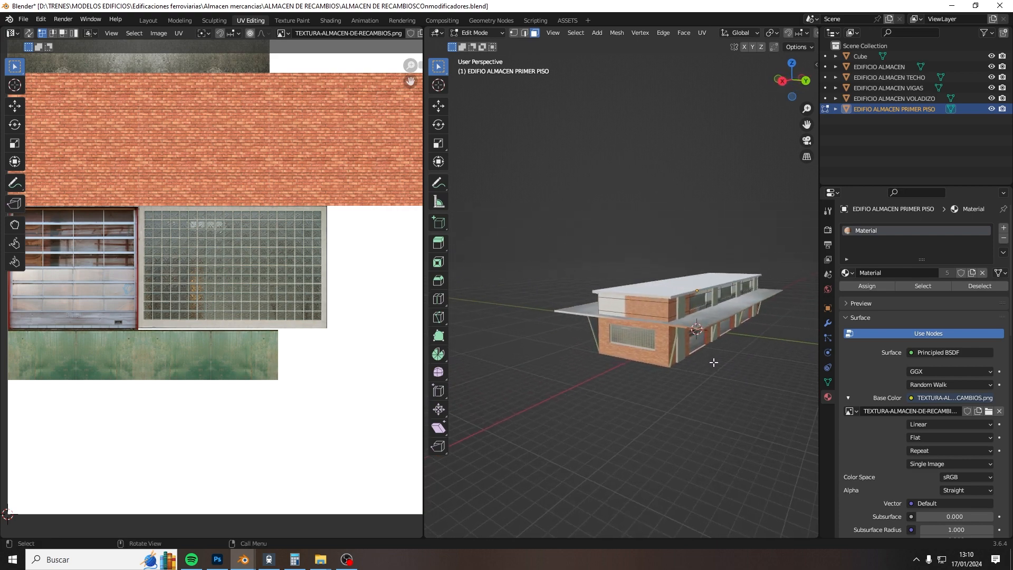
click(659, 319)
shift+click(661, 309)
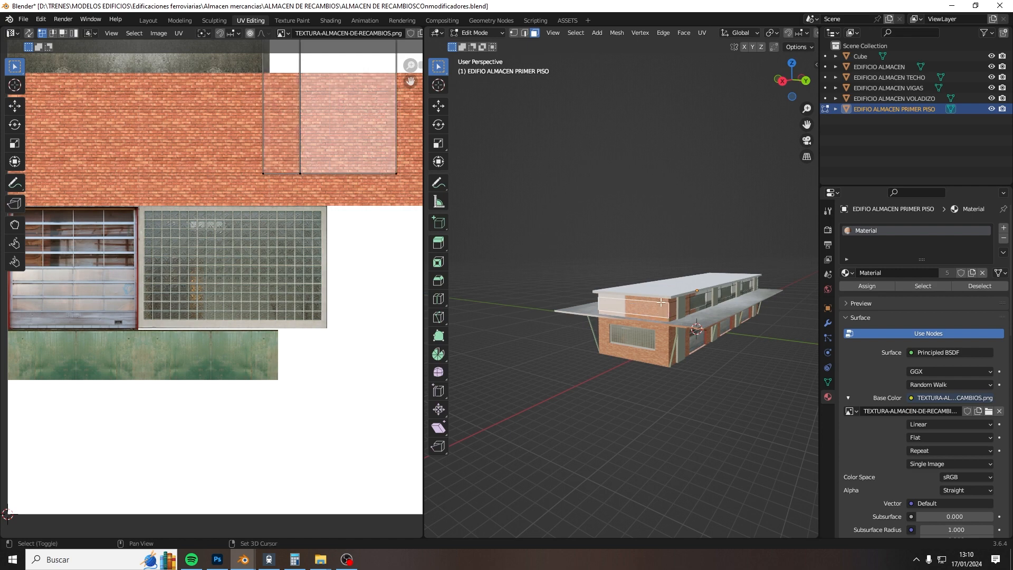
shift+click(661, 301)
scroll(409, 314, down, 3)
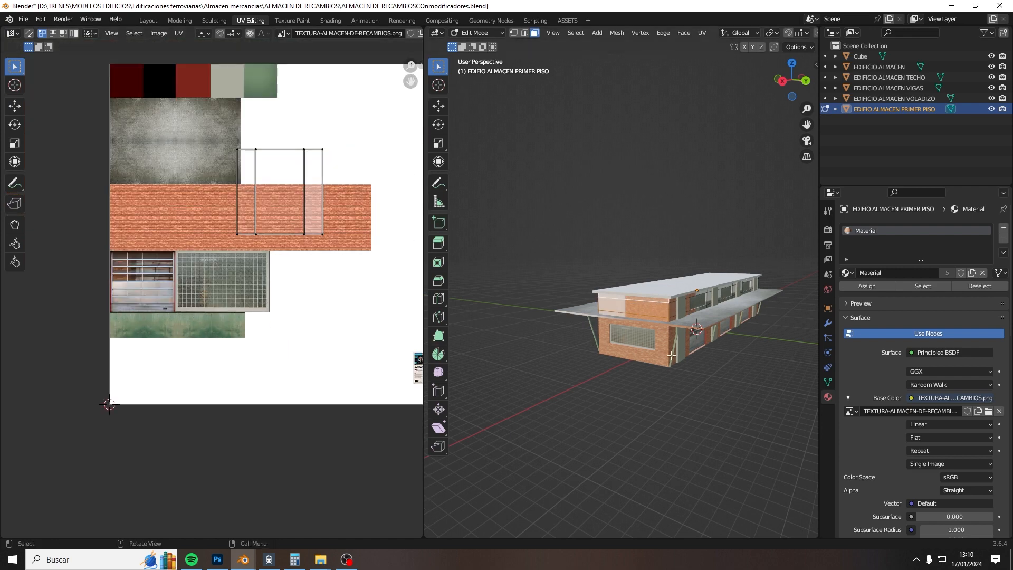
middle_drag(667, 354, 503, 338)
shift+click(611, 276)
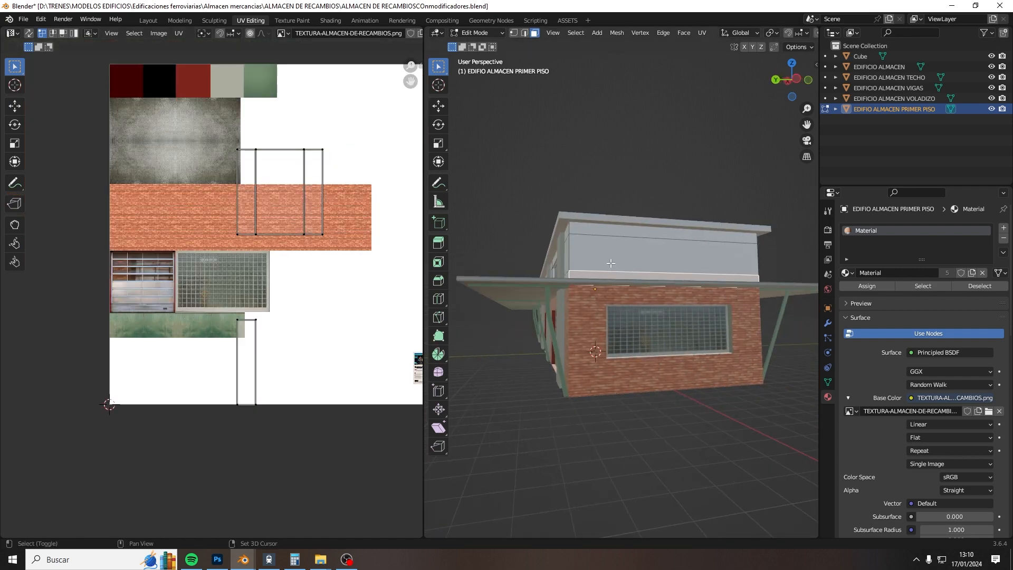
shift+click(610, 264)
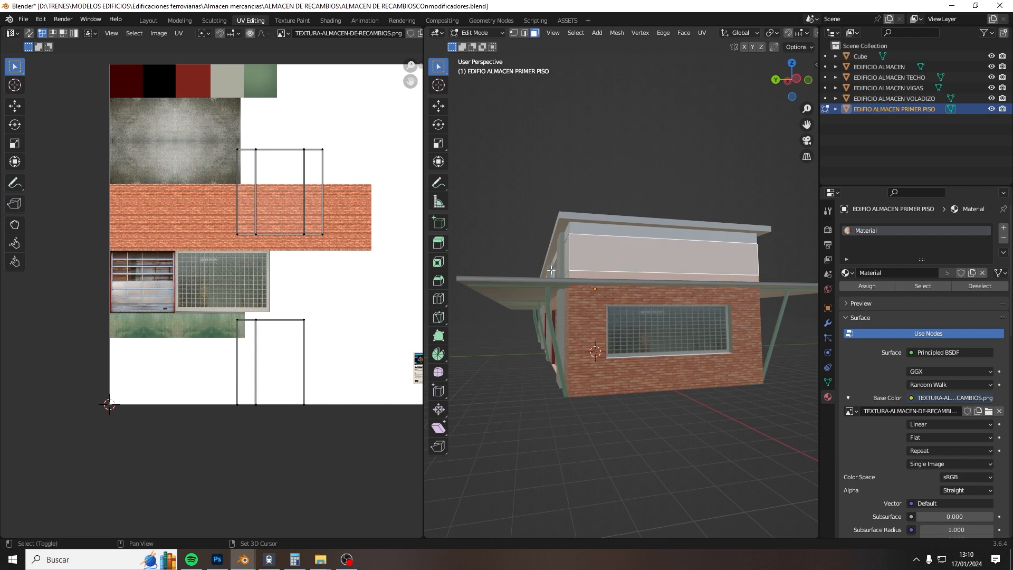
shift+click(659, 231)
Step: Move the lower group of end-wall islands up about 0.5 along Y to overlap the upper group
drag(223, 313, 328, 422)
key(g)
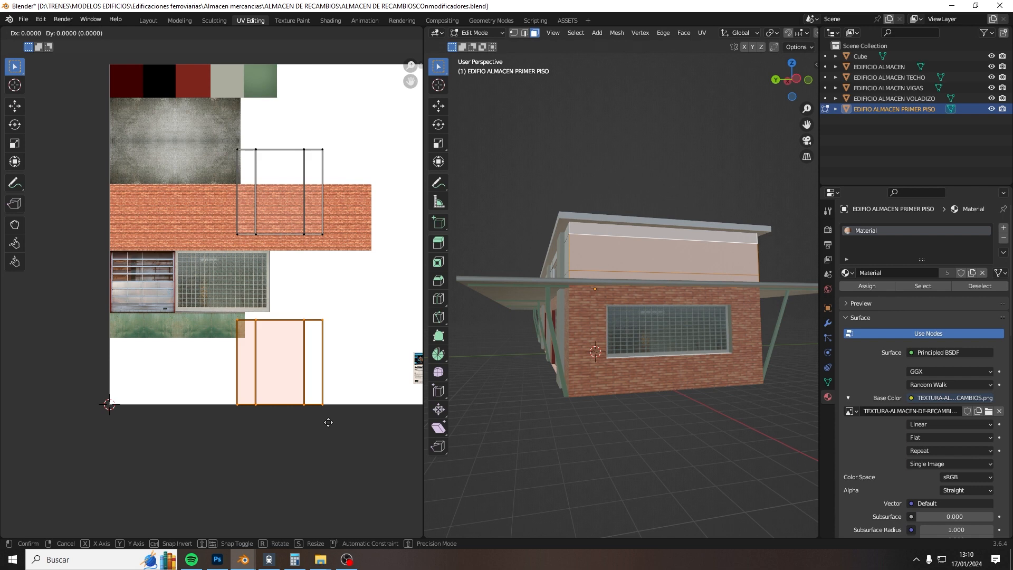
key(y)
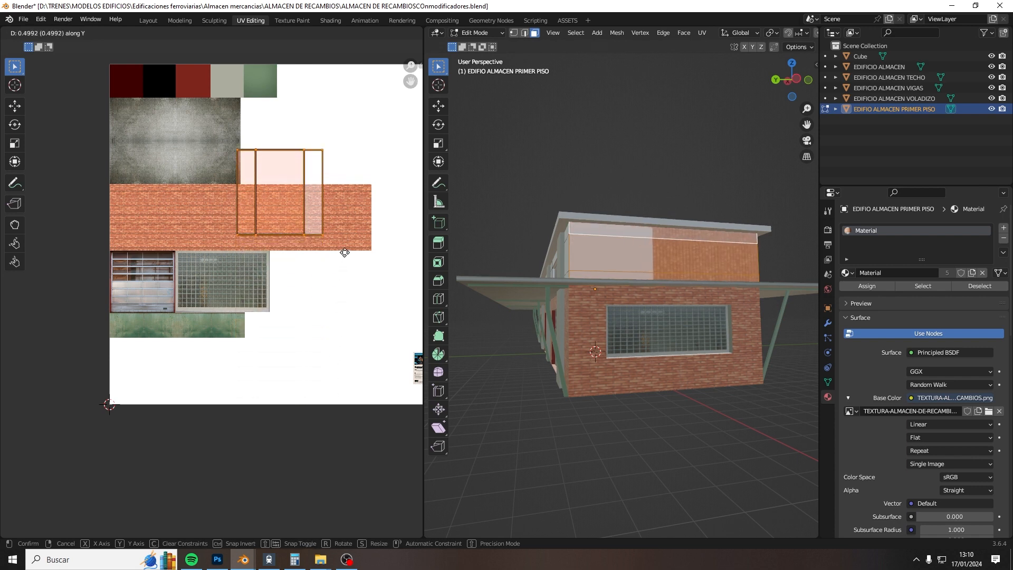
click(347, 254)
Step: Rotate all the stacked end-wall islands 90 degrees and scale them down to about half size
text(r)
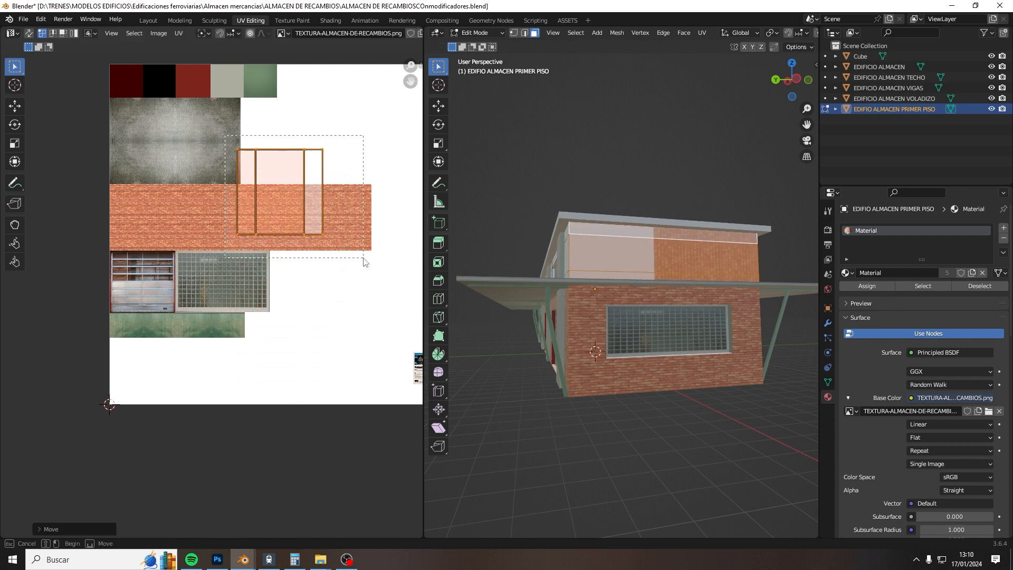
text(90)
key(Return)
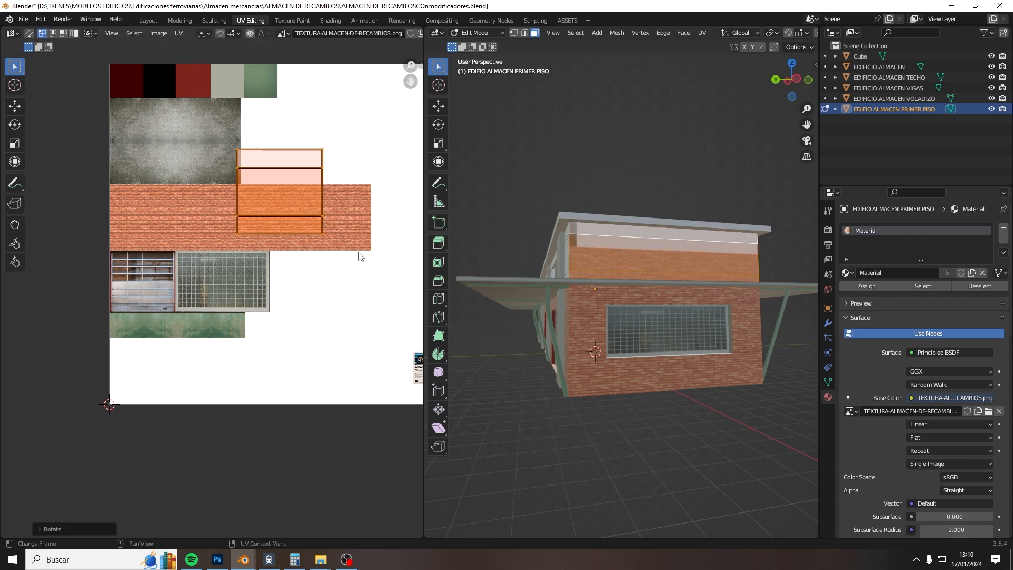
key(s)
click(320, 184)
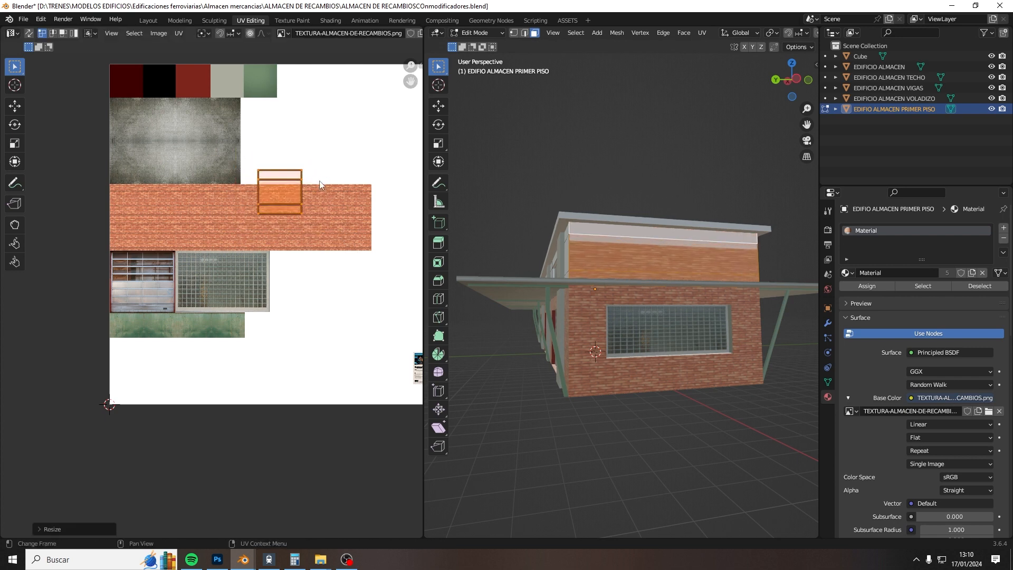
Step: Place the end-wall islands inside the brick texture and enlarge them by about 1.25 and 1.07 to nearly fill its height
scroll(313, 179, up, 4)
middle_drag(313, 179, 219, 331)
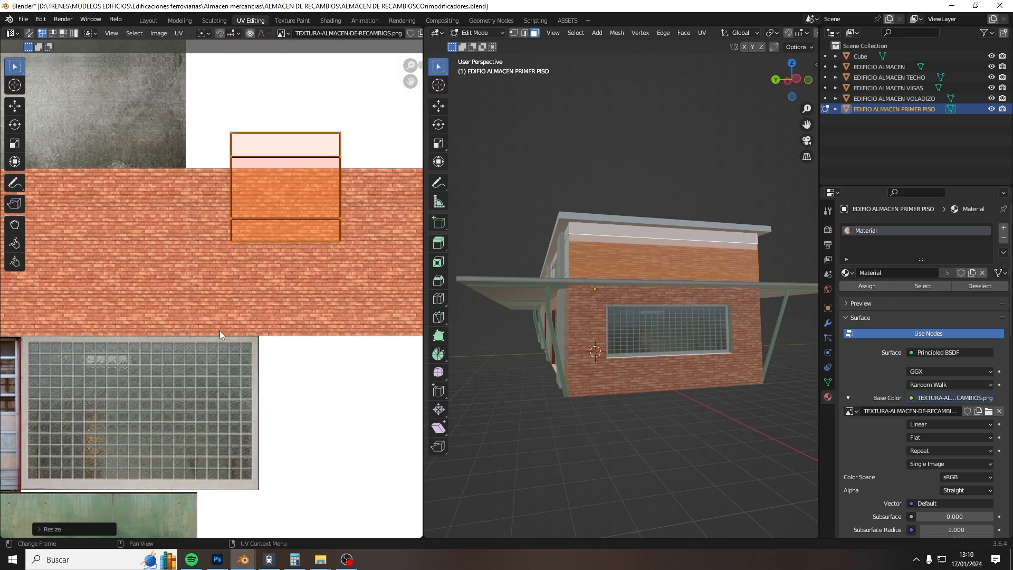
key(g)
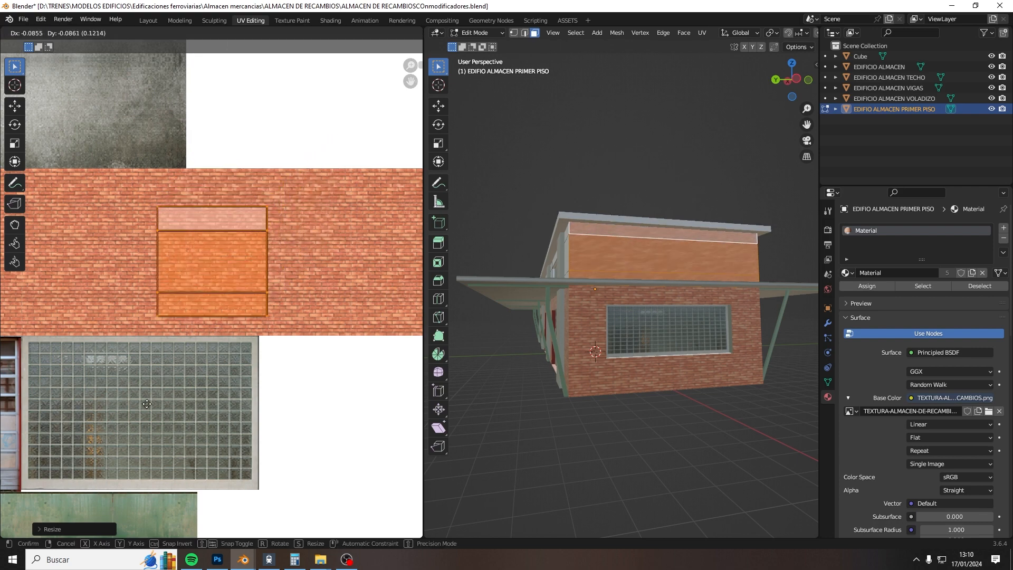
click(146, 392)
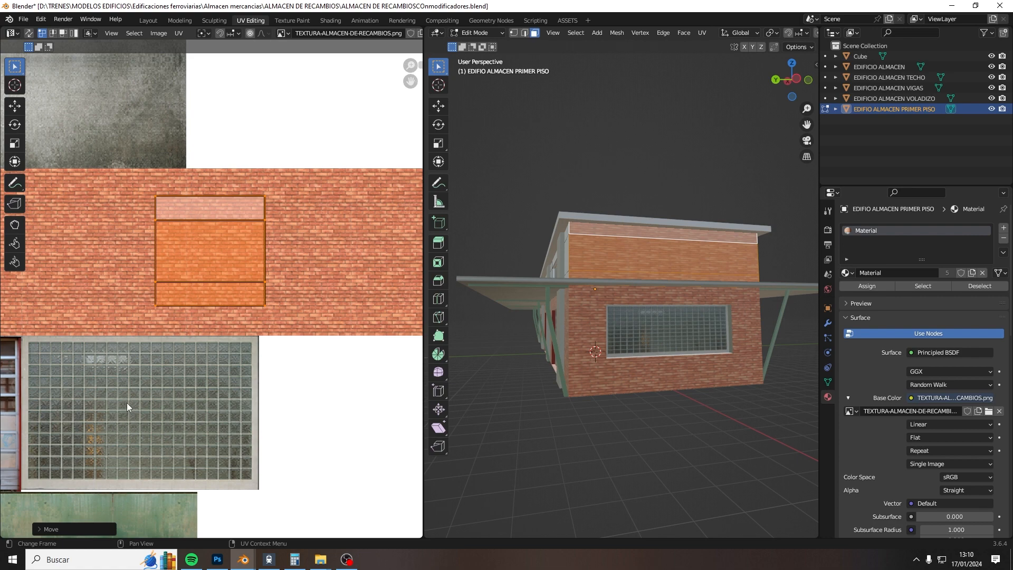
key(s)
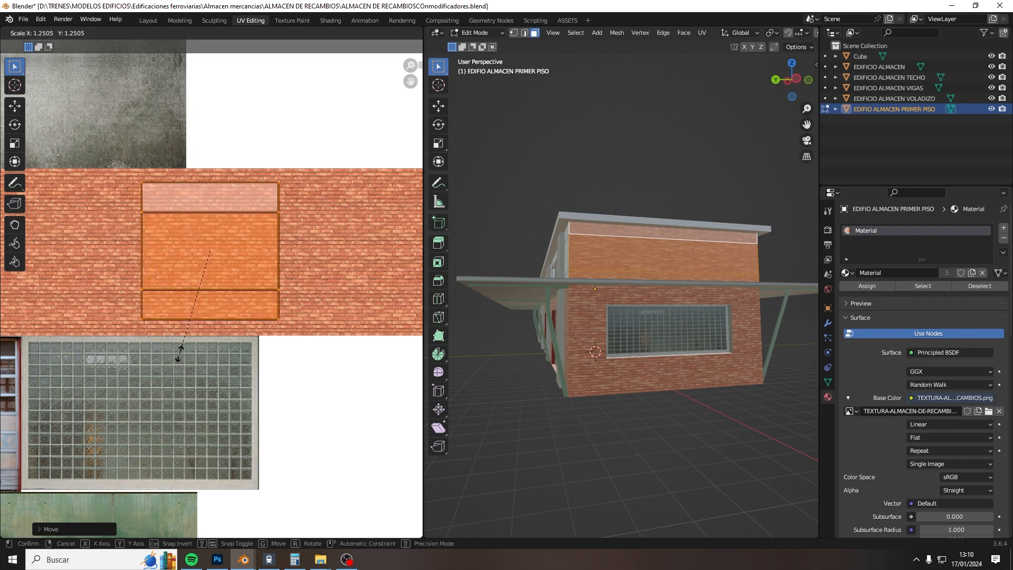
click(179, 354)
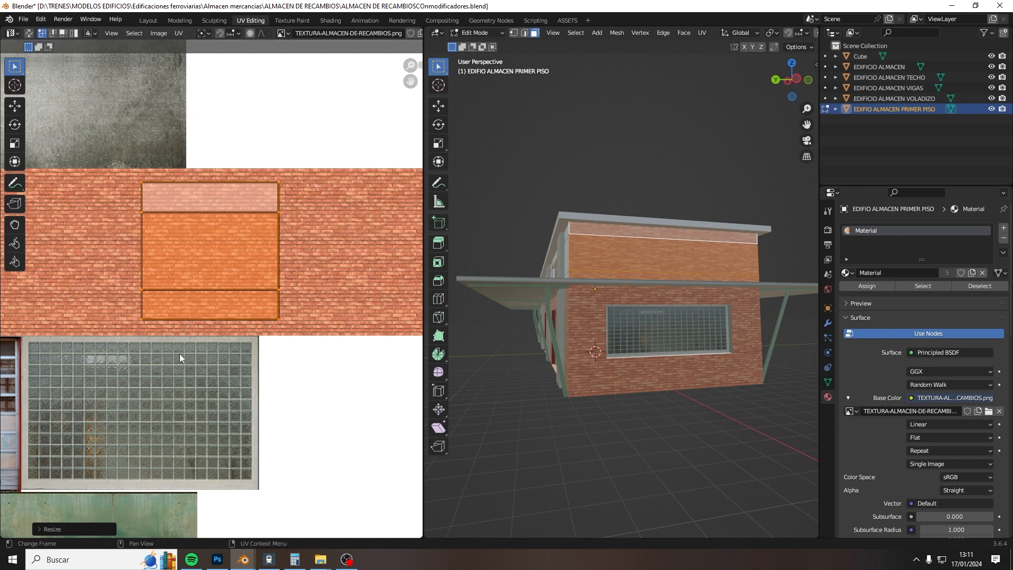
key(s)
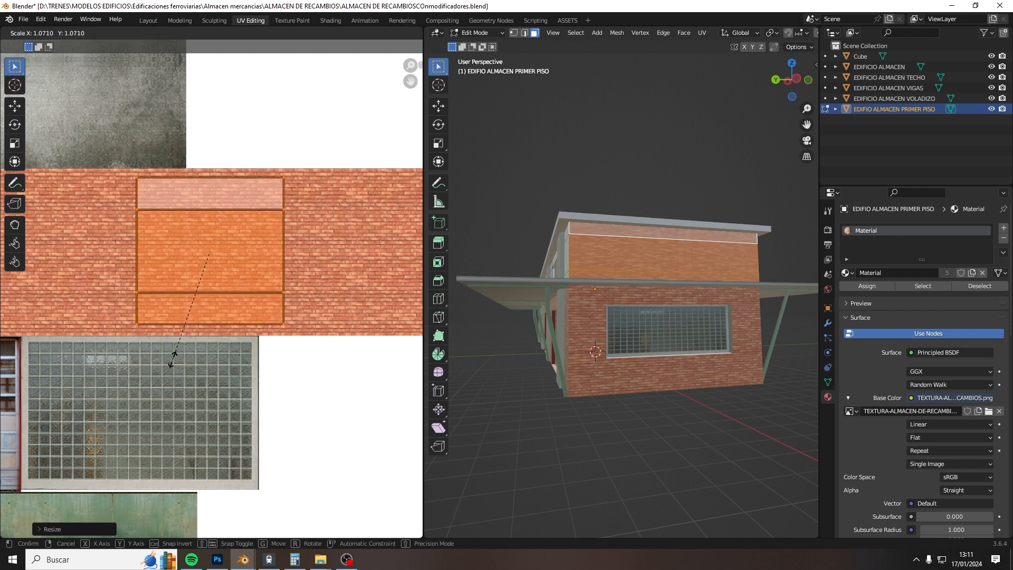
click(174, 359)
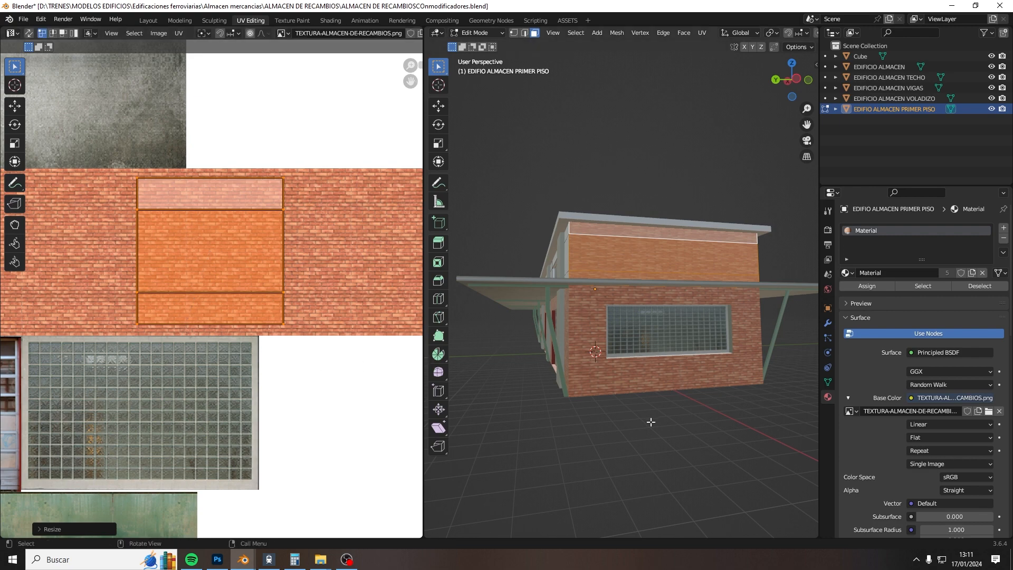
Step: Stretch the end-wall islands along X to about 2.5 times their width within the brick texture
scroll(172, 369, down, 3)
scroll(647, 272, up, 4)
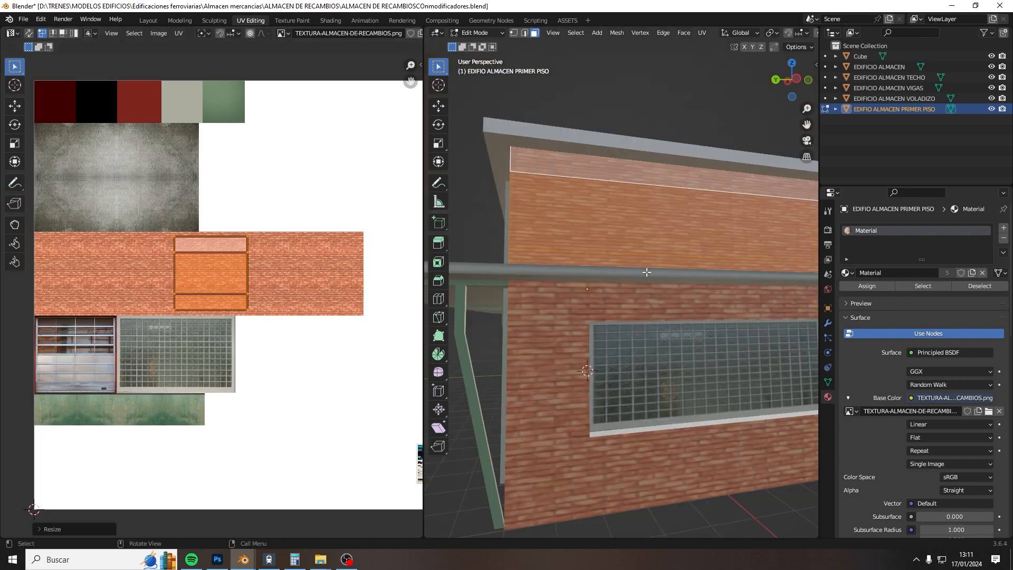
scroll(306, 364, down, 3)
key(s)
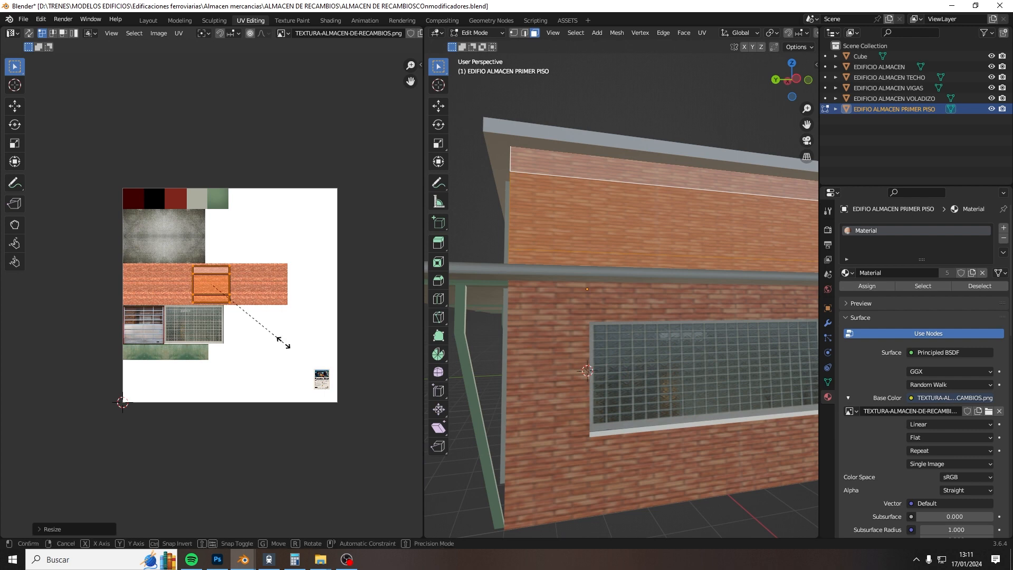
key(x)
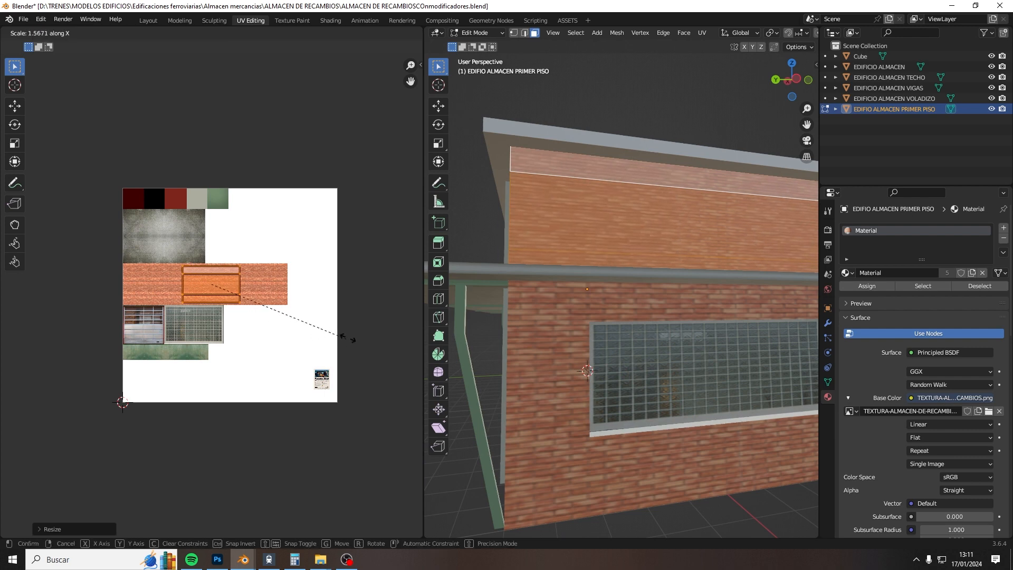
click(29, 318)
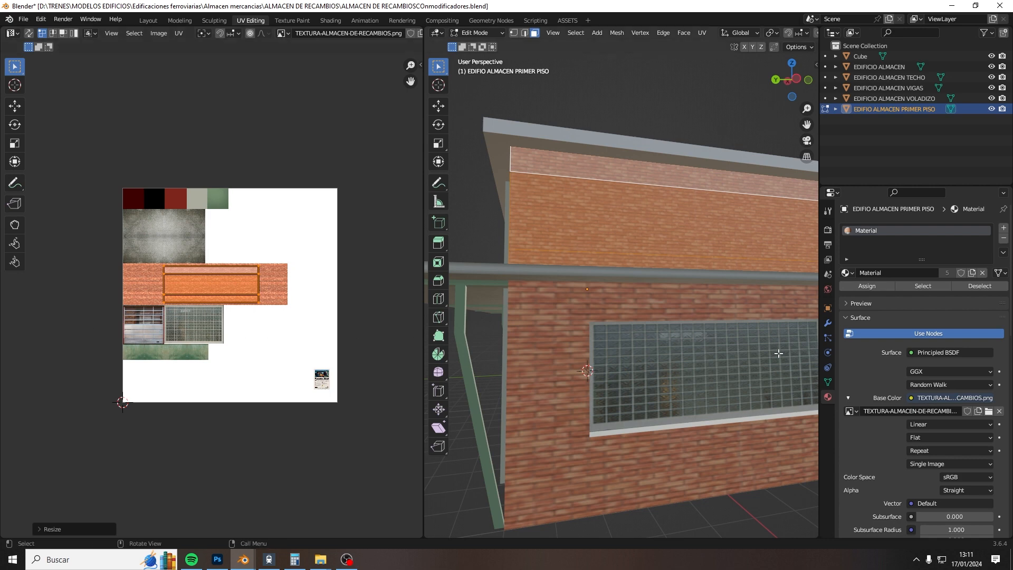
Step: Examine the brick texture on both upper-floor end walls and compare its scale with the ground-floor brick
scroll(690, 447, down, 5)
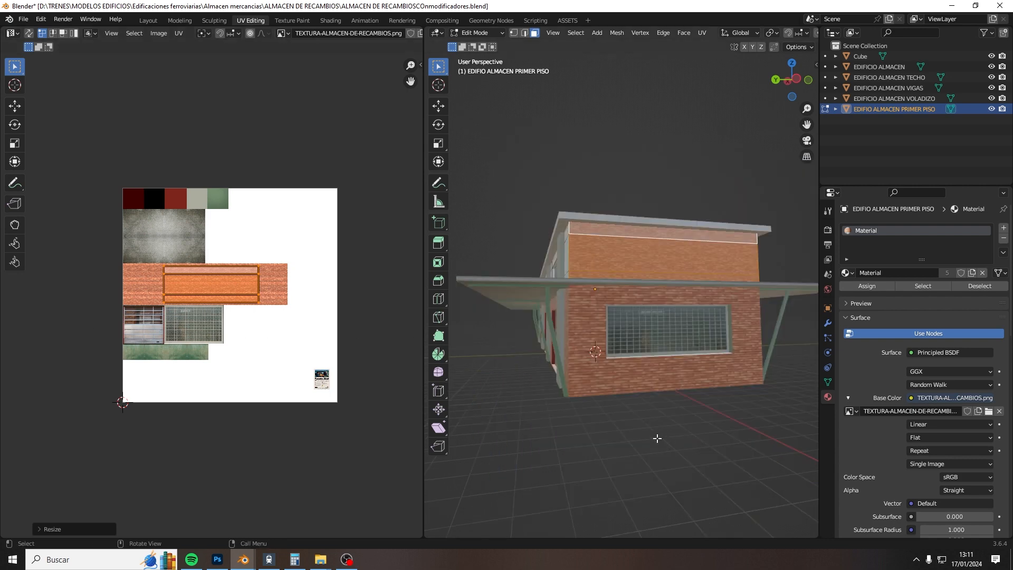
middle_drag(657, 439, 649, 352)
click(543, 445)
scroll(568, 332, up, 3)
click(568, 332)
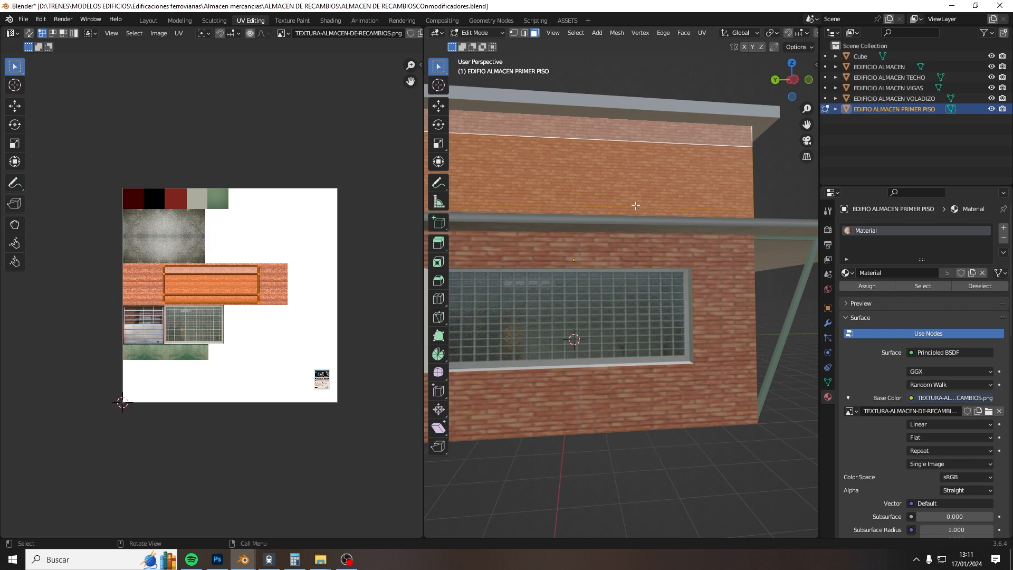
scroll(634, 291, down, 5)
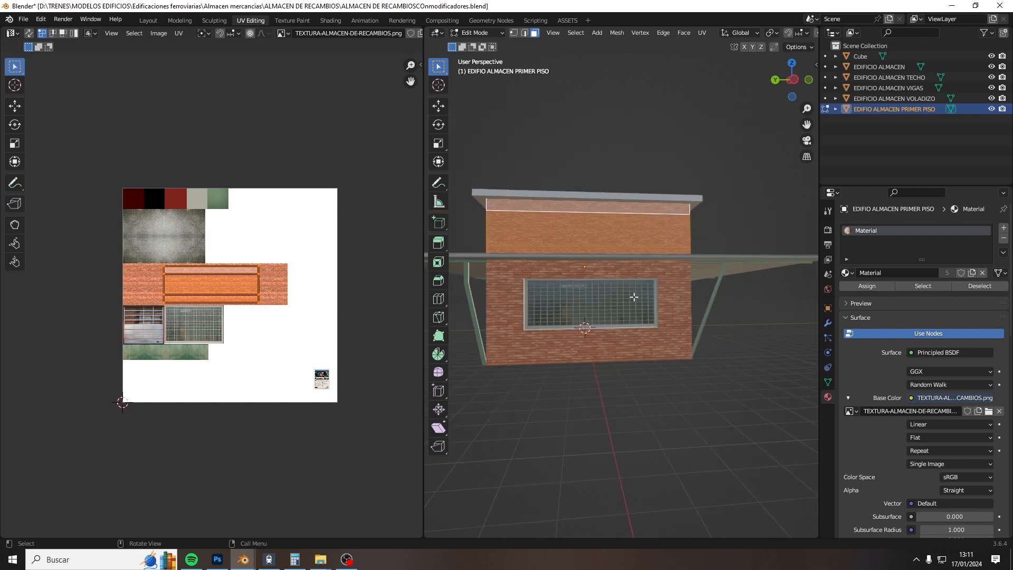
middle_drag(634, 293, 527, 301)
scroll(664, 299, up, 6)
scroll(663, 299, up, 1)
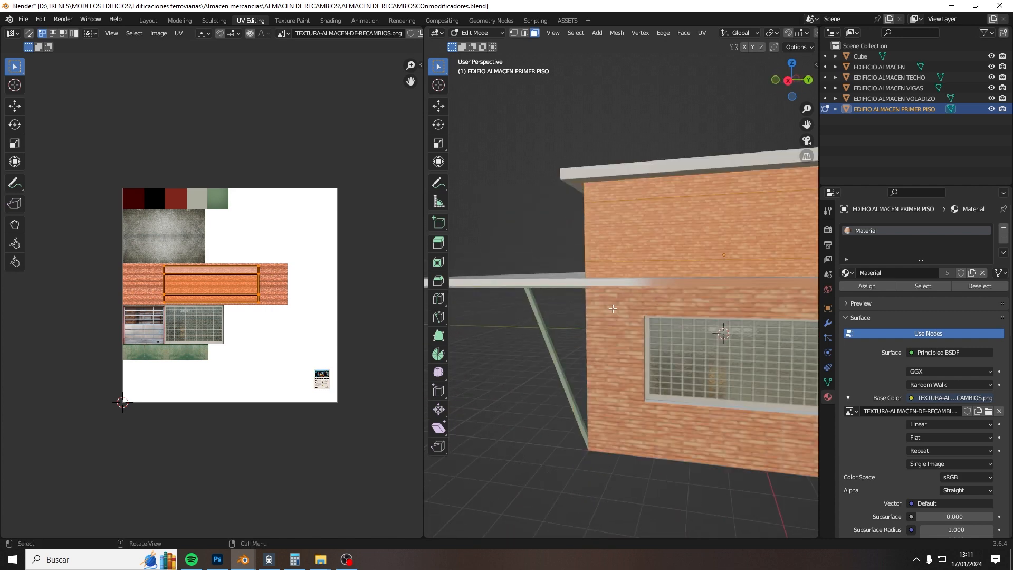
scroll(291, 312, up, 1)
drag(124, 245, 297, 335)
middle_drag(546, 253, 538, 296)
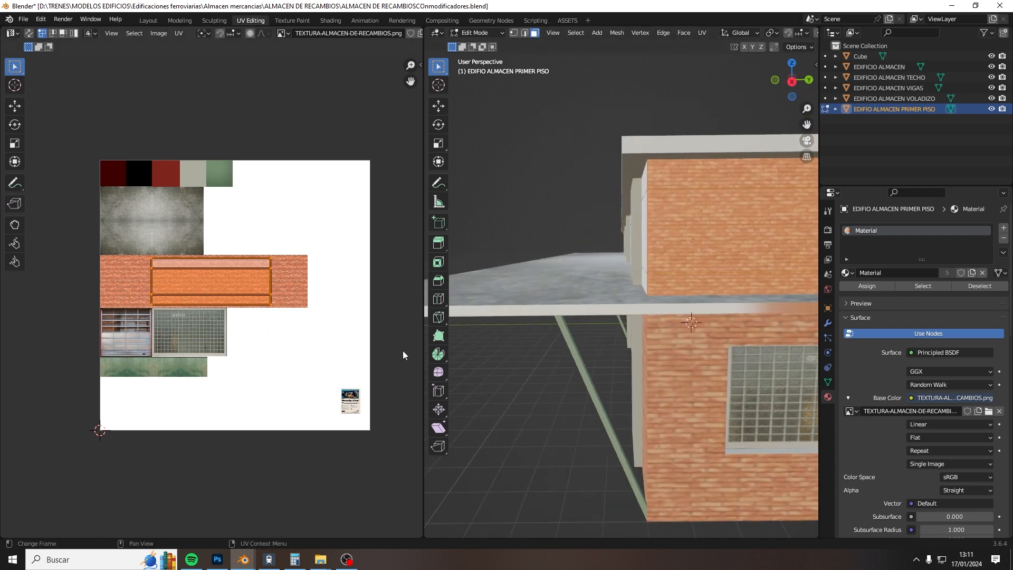
Step: Scale the end-wall islands along Y to about 0.59 within the brick texture
key(s)
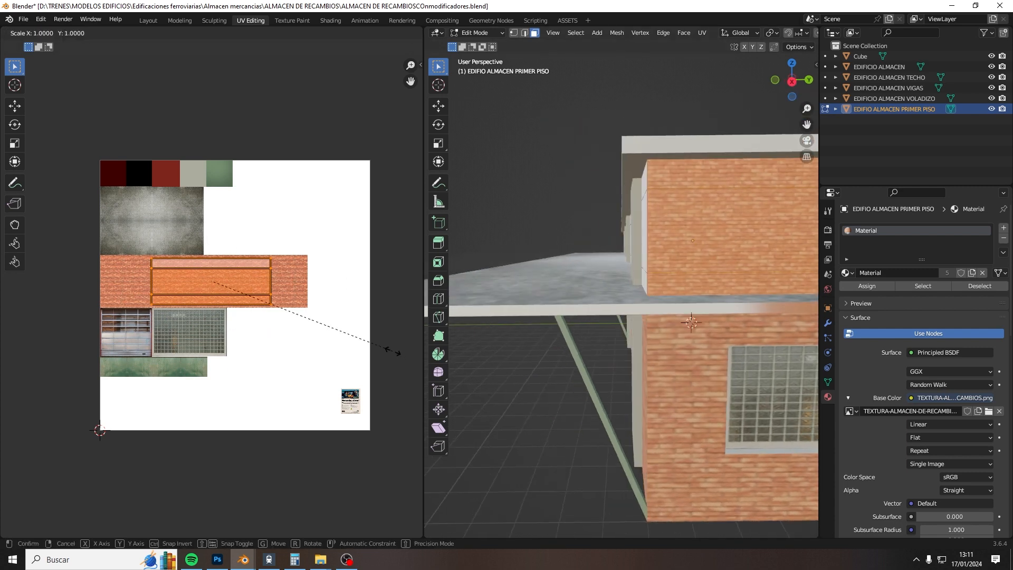
key(y)
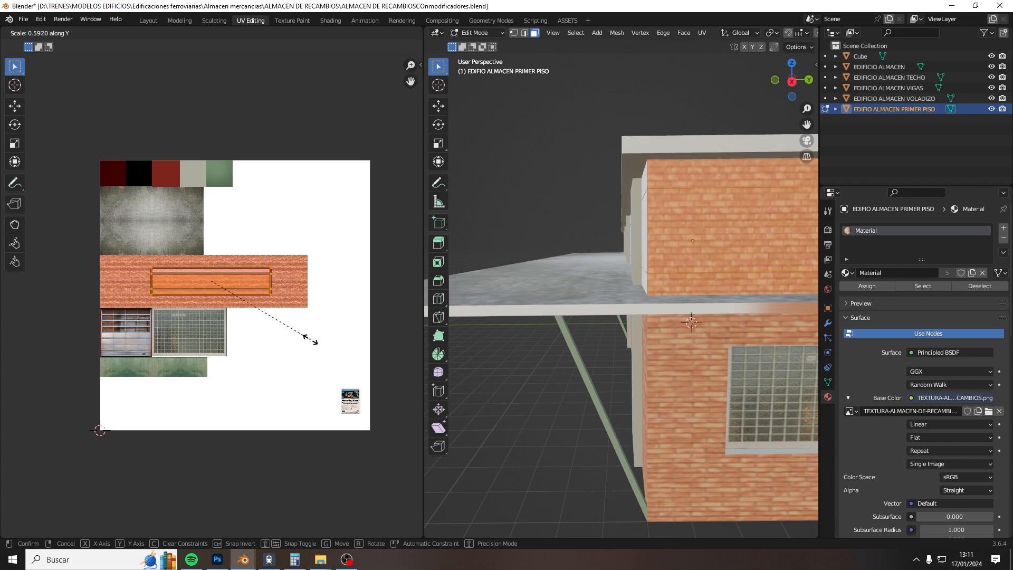
click(310, 340)
scroll(342, 338, down, 4)
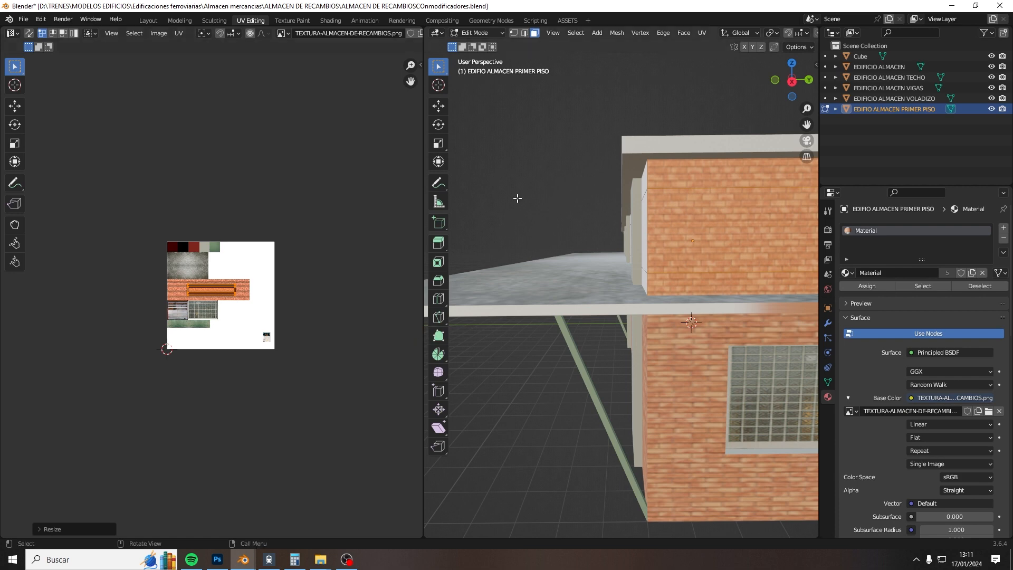
Step: Select the upper-floor brick wall faces around the windows on the first long facade, including the strips above and below them
scroll(533, 146, down, 5)
middle_drag(536, 169, 764, 165)
middle_drag(625, 218, 641, 239)
scroll(732, 289, down, 3)
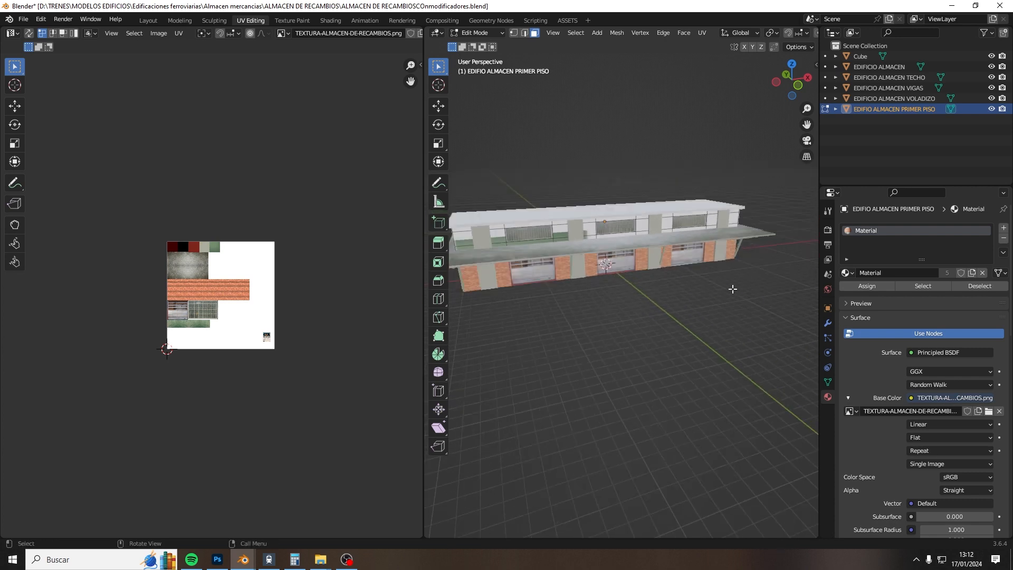
middle_drag(640, 293, 735, 288)
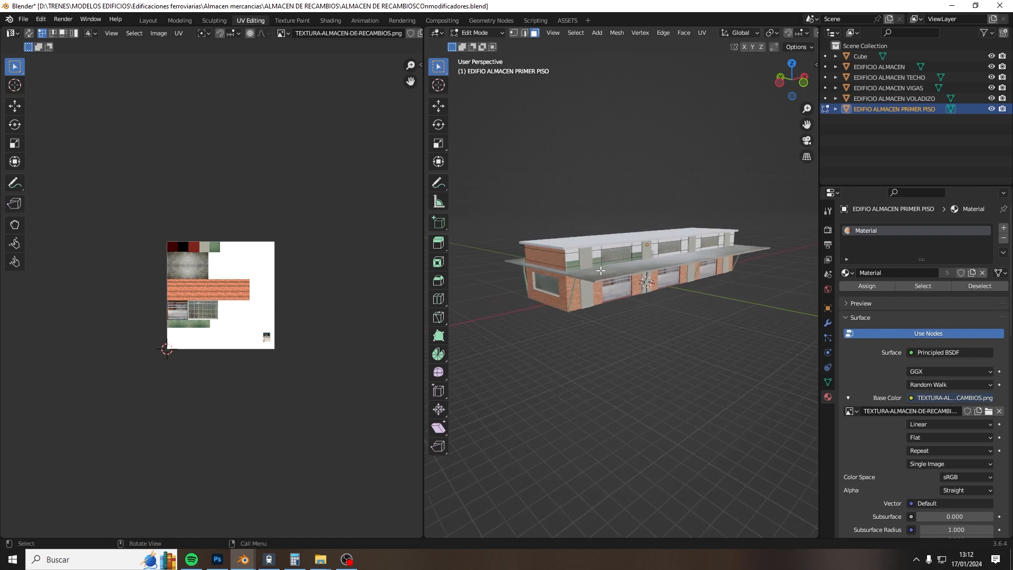
scroll(597, 274, up, 1)
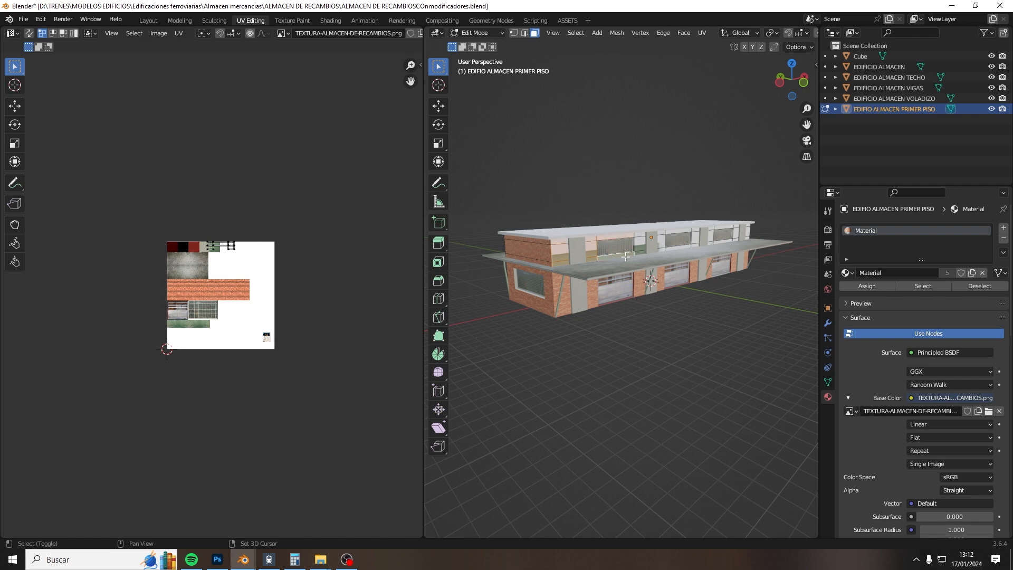
middle_drag(625, 257, 549, 264)
shift+click(643, 254)
shift+click(643, 231)
shift+middle_drag(733, 235, 608, 172)
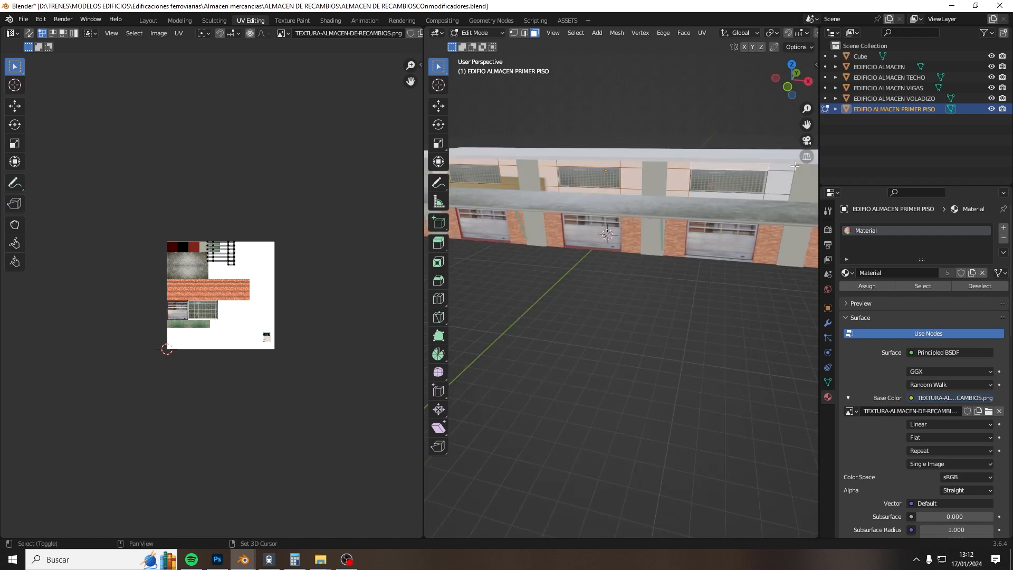
middle_drag(749, 197, 605, 198)
shift+click(635, 227)
shift+click(548, 260)
shift+click(641, 186)
shift+click(706, 179)
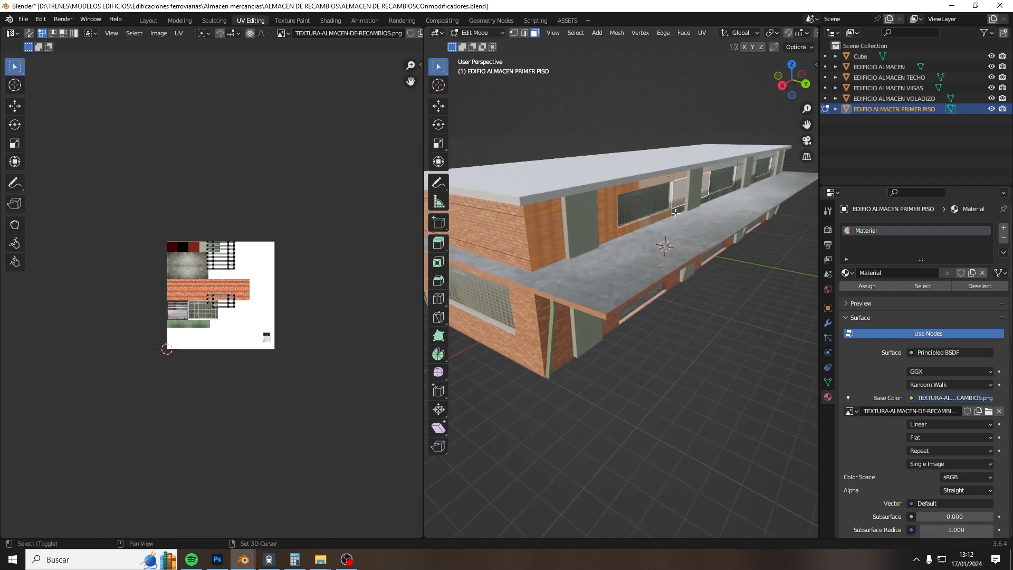
Step: Add the wall faces around the windows of the other upper-floor long facade to the selection
shift+middle_drag(701, 197, 545, 216)
shift+click(548, 219)
shift+click(580, 212)
shift+click(593, 187)
shift+click(611, 202)
middle_drag(612, 202, 545, 206)
shift+click(692, 202)
shift+click(733, 191)
shift+click(775, 190)
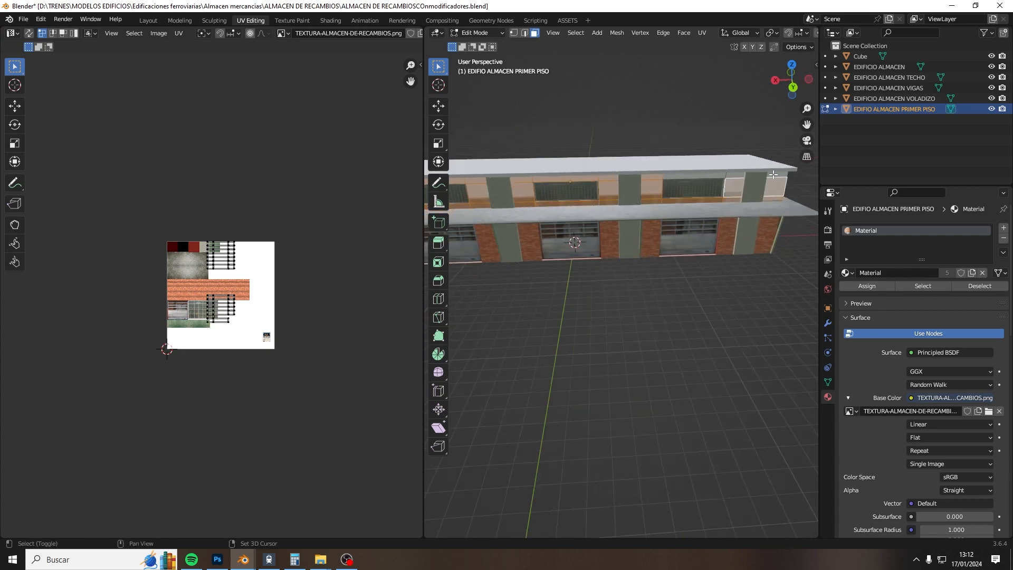
shift+click(696, 176)
Step: Select the lower group of wall islands and move it up along Y to line up over the upper group
scroll(255, 276, up, 3)
drag(190, 283, 301, 387)
key(g)
key(y)
click(240, 250)
scroll(240, 232, up, 6)
middle_drag(262, 223, 253, 392)
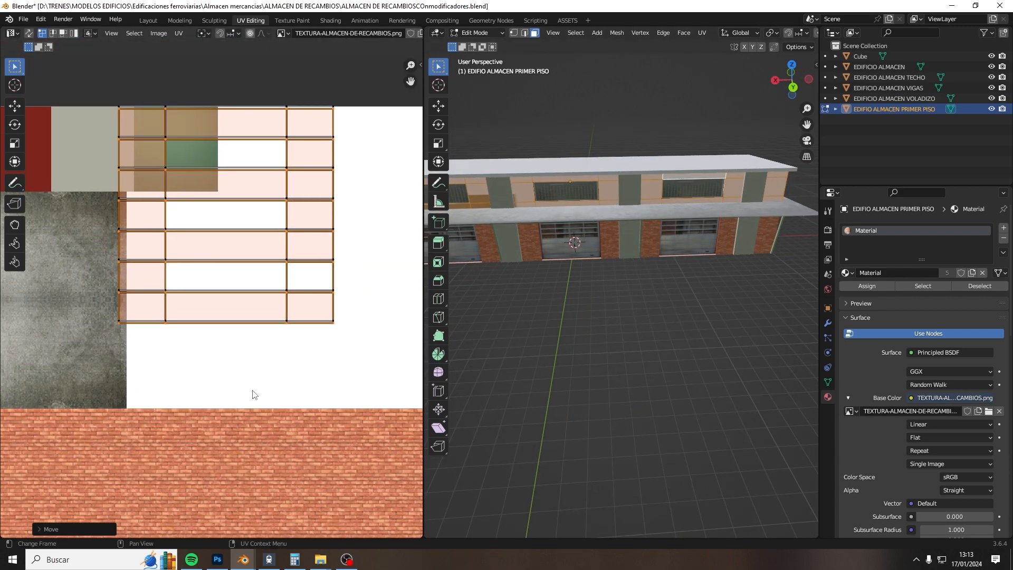
key(g)
key(y)
click(253, 392)
Step: Rotate all the long-facade wall islands 90 degrees and lower them along Y onto the brick texture
scroll(254, 391, down, 2)
drag(136, 141, 327, 364)
text(r90)
key(Return)
key(g)
key(y)
click(271, 482)
Step: Shrink the long-facade islands along Y and stretch them widely along X within the brick texture
scroll(271, 482, up, 1)
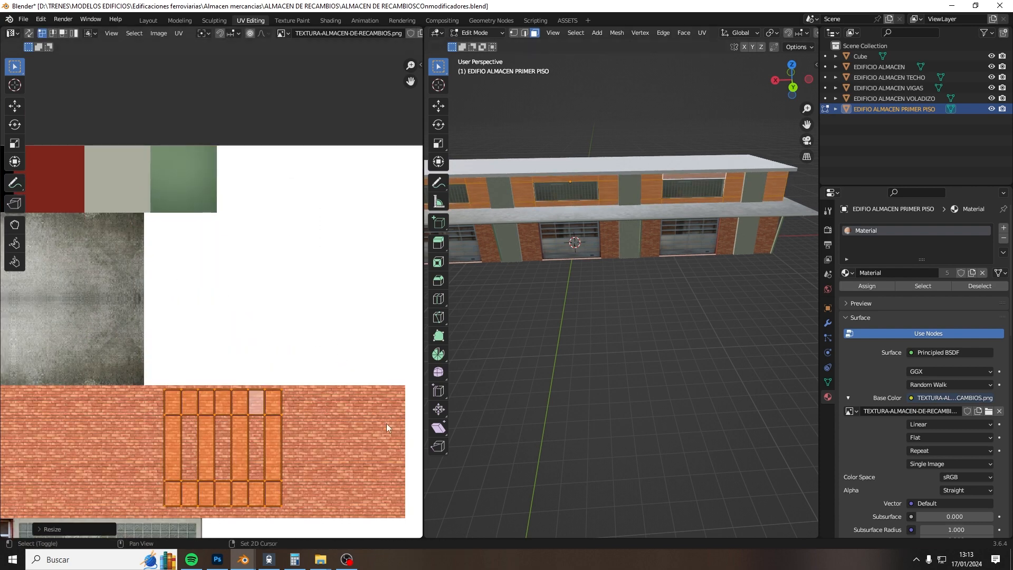
key(s)
key(y)
click(268, 453)
key(s)
key(x)
click(362, 457)
Step: Shift the long-facade islands along X toward the left edge of the brick texture and adjust their width along X
scroll(509, 271, up, 3)
middle_drag(251, 465, 324, 416)
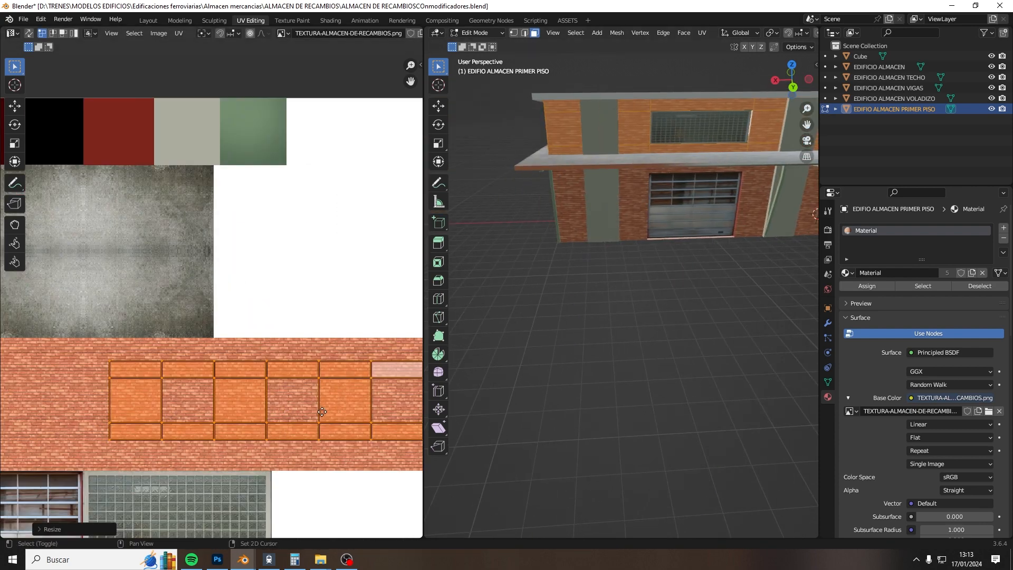
key(g)
key(x)
click(228, 417)
middle_drag(232, 417, 245, 307)
scroll(245, 307, down, 3)
key(s)
key(x)
click(290, 348)
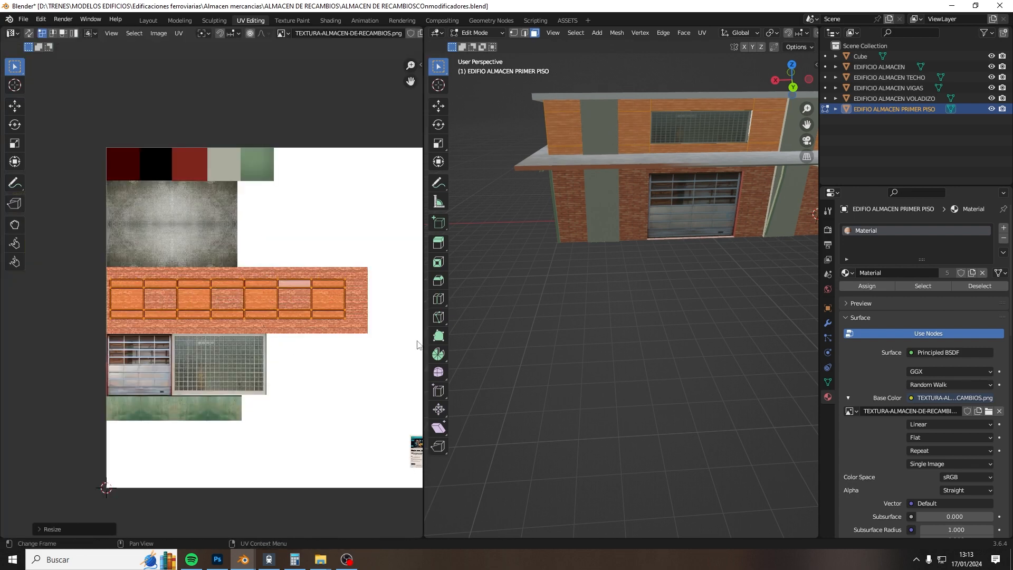
Step: Fine-tune the long-facade islands along Y and X inside the brick texture and check the result on the building
key(g)
key(y)
click(381, 380)
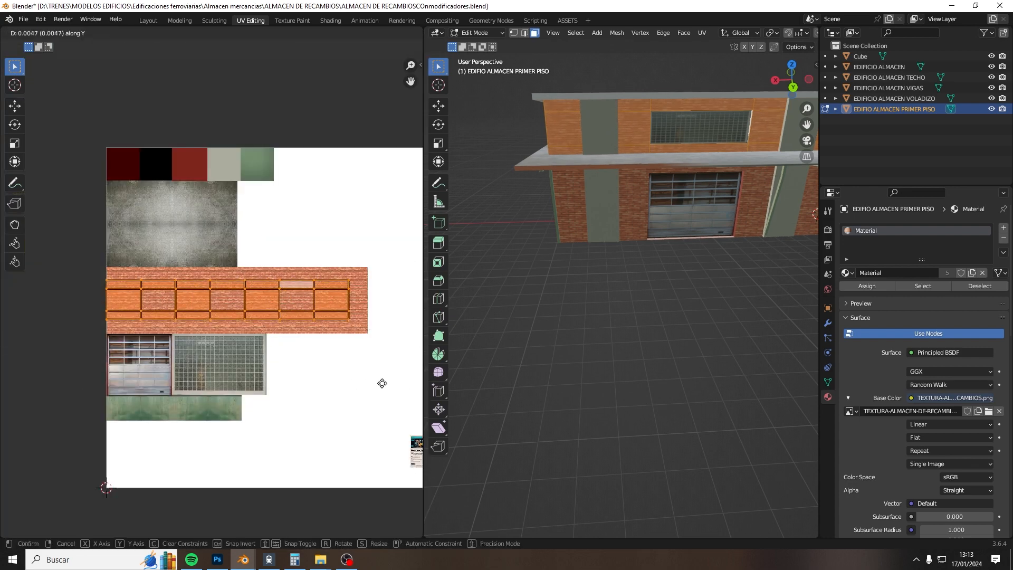
key(g)
key(x)
click(322, 387)
click(565, 373)
scroll(565, 373, down, 4)
middle_drag(565, 373, 623, 368)
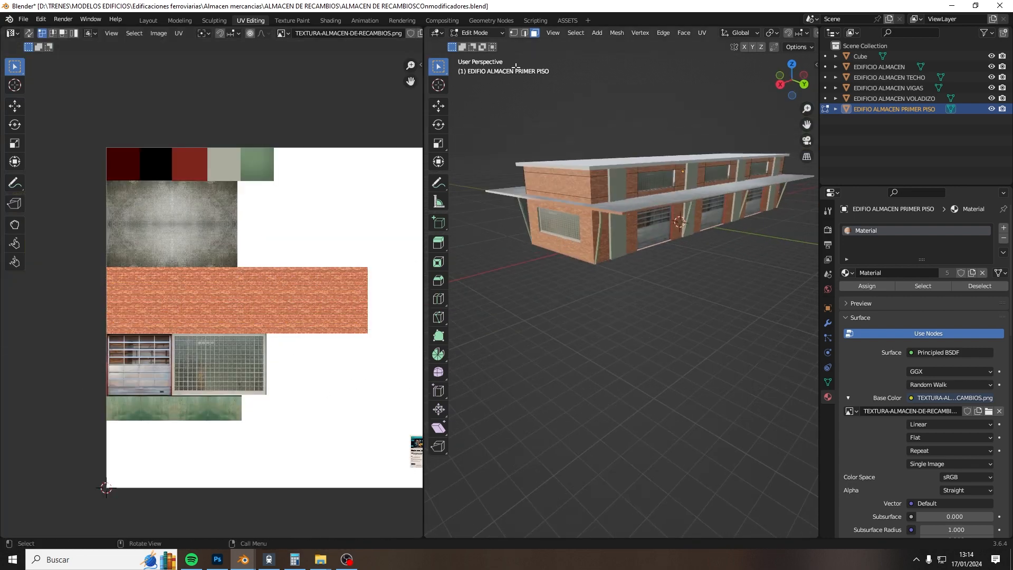
Step: Leave the upper floor and open the canopy object EDIFICIO ALMACEN VOLADIZO in Edit Mode
click(479, 33)
scroll(607, 218, up, 4)
click(479, 33)
click(486, 44)
click(554, 115)
click(480, 32)
click(497, 56)
key(space)
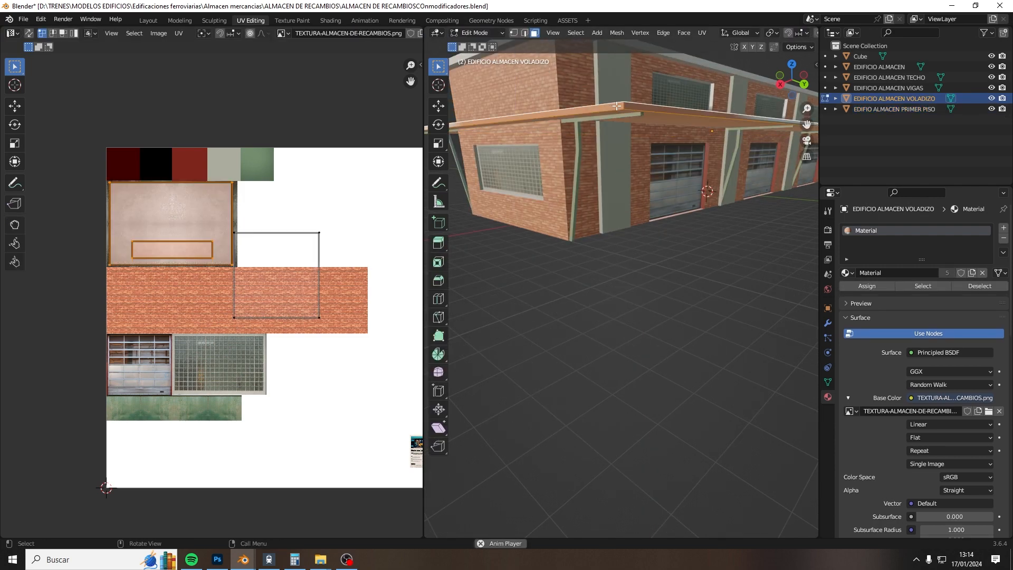
Step: Select the canopy's rim faces, scale their islands down and place them on the light grey swatch
click(616, 107)
shift+click(629, 107)
middle_drag(629, 108, 704, 293)
shift+click(683, 310)
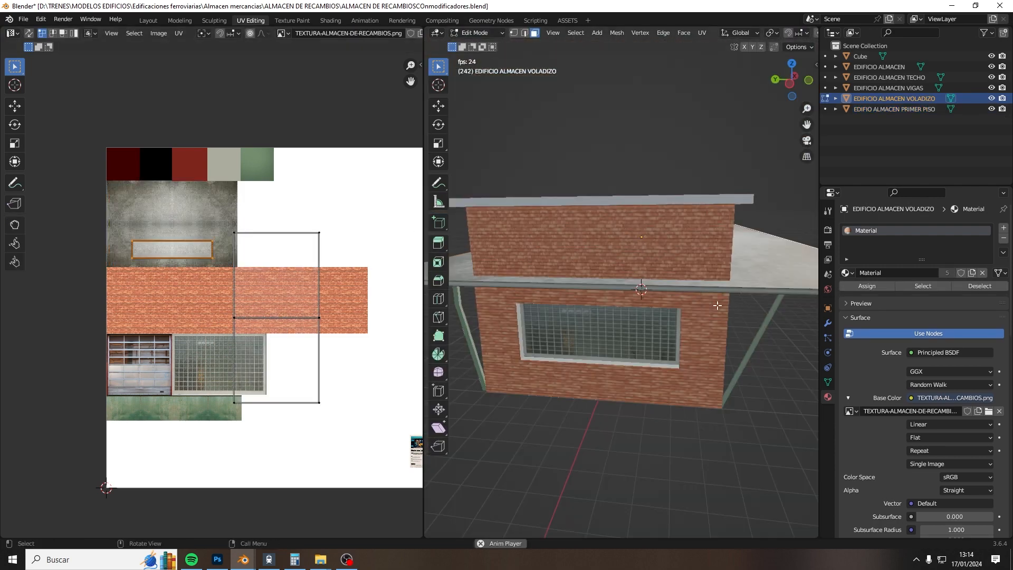
shift+click(703, 290)
scroll(158, 232, down, 1)
drag(135, 225, 318, 389)
key(s)
click(233, 320)
key(g)
click(231, 196)
Step: Check the canopy rim, leave the canopy, and open the roof object EDIFICIO ALMACEN TECHO in Edit Mode
click(734, 393)
middle_drag(734, 393, 695, 403)
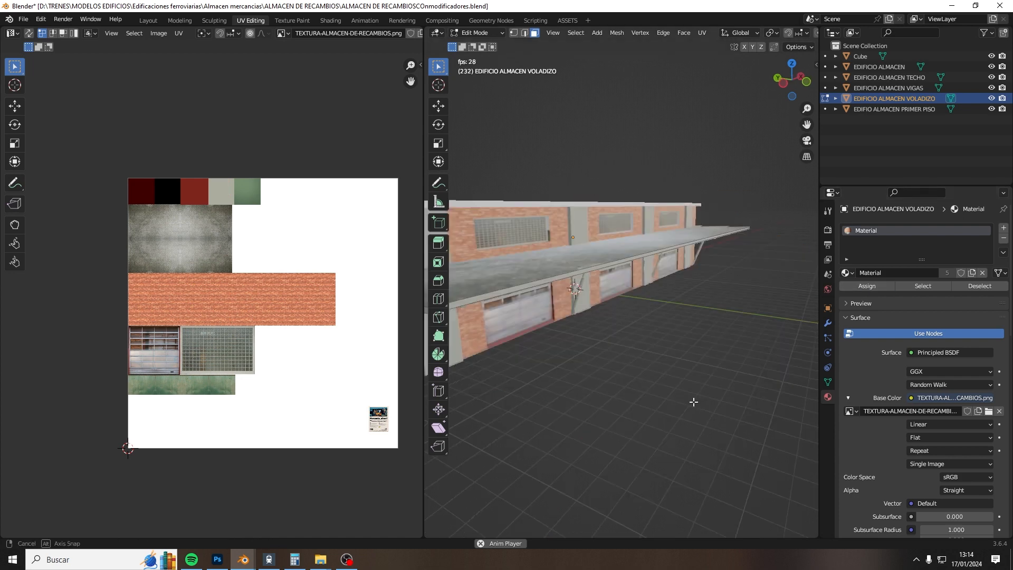
scroll(506, 262, up, 3)
scroll(506, 262, down, 5)
click(479, 33)
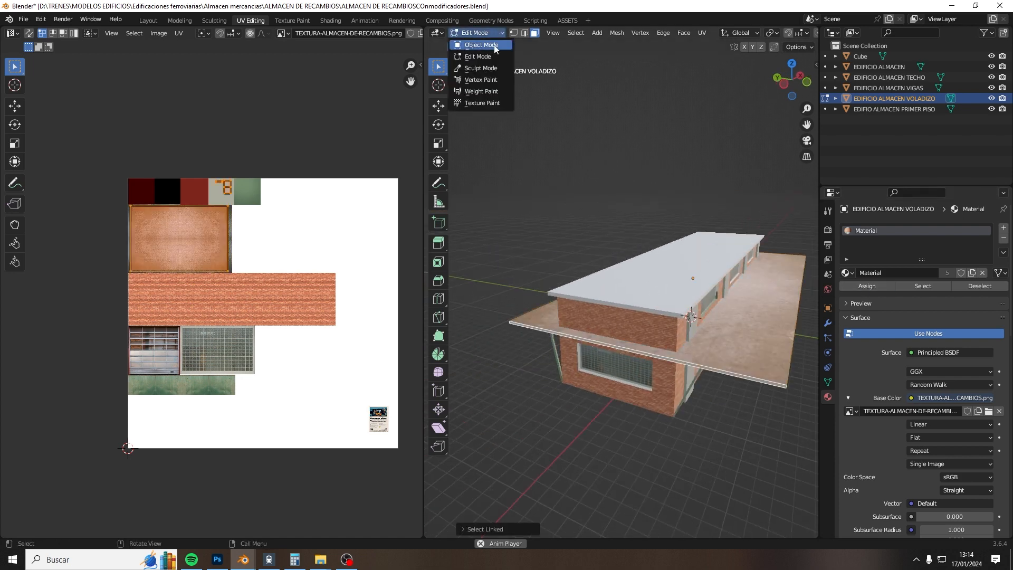
click(487, 45)
click(656, 274)
click(482, 33)
click(484, 55)
Step: Scale all the roof islands down and place them on the bright red swatch
drag(125, 141, 392, 470)
key(s)
click(274, 327)
key(g)
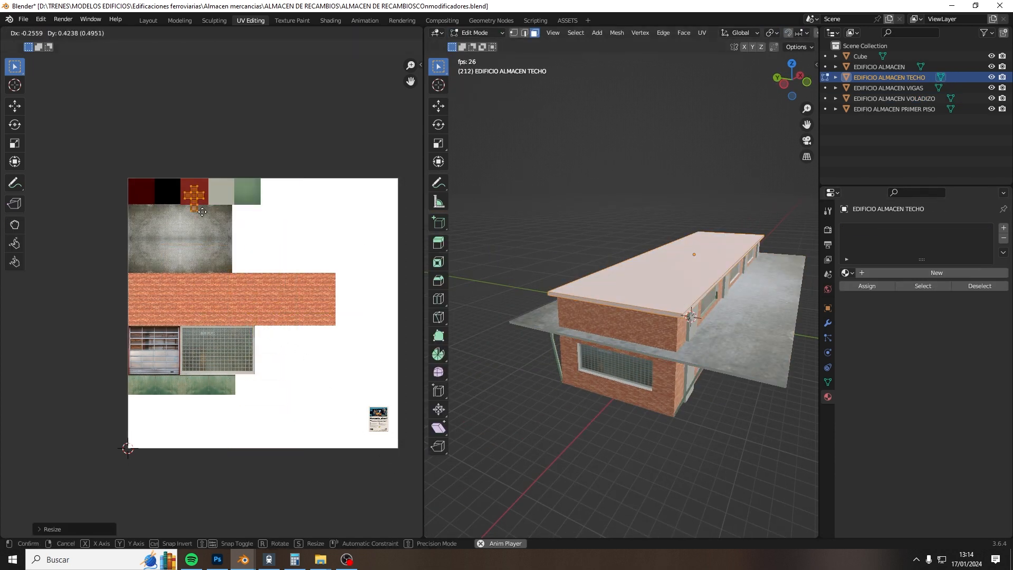
click(207, 207)
Step: Assign the existing atlas material named Material to the roof and check it on the building
click(847, 273)
click(871, 299)
click(636, 422)
middle_drag(636, 422, 605, 408)
Step: Save the Blender file and export the model as glTF 2.0, overwriting ALMACEN DE RECAMBIOS.glb
click(23, 19)
click(52, 96)
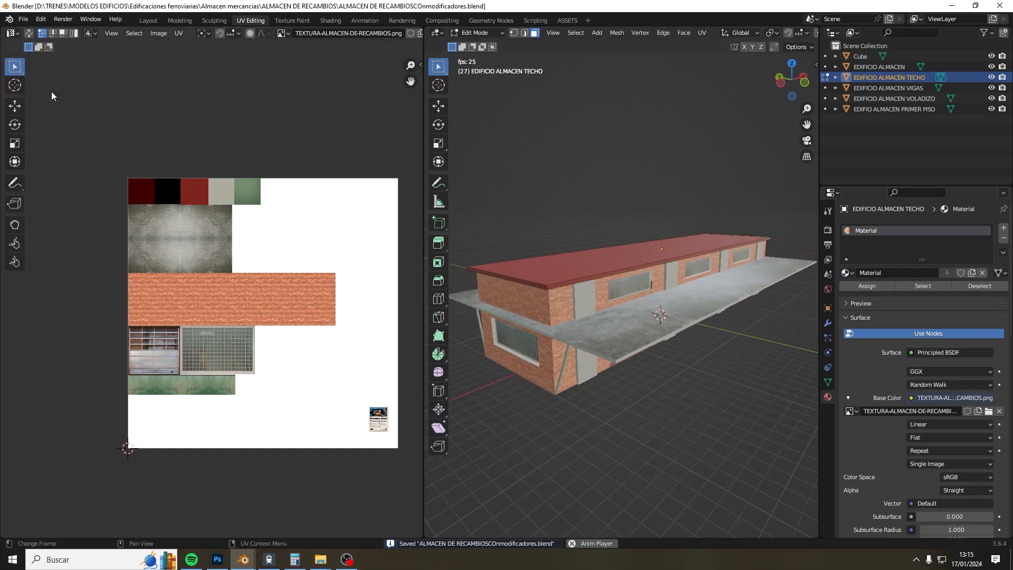
click(23, 19)
mouse_move(30, 173)
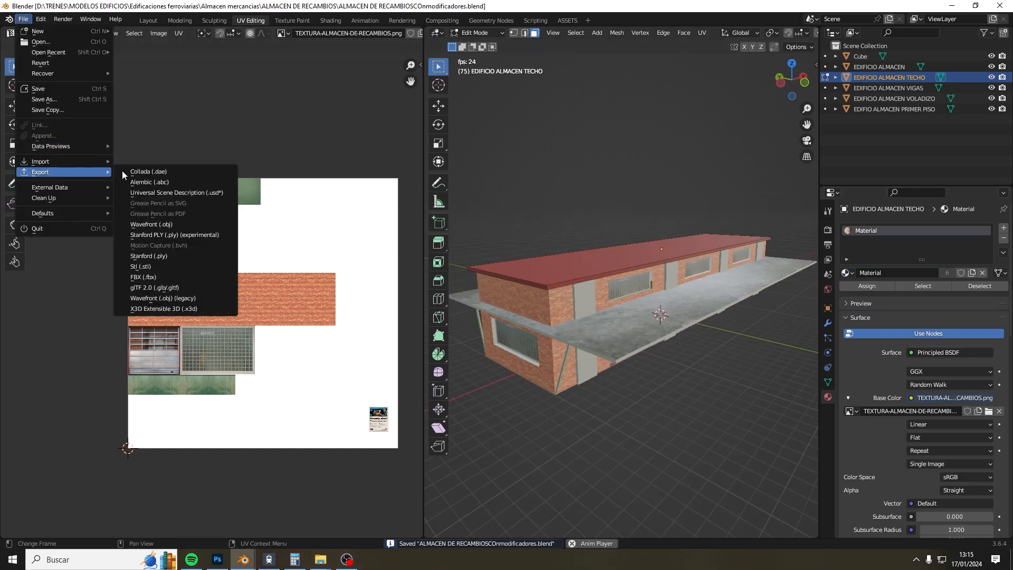
click(188, 289)
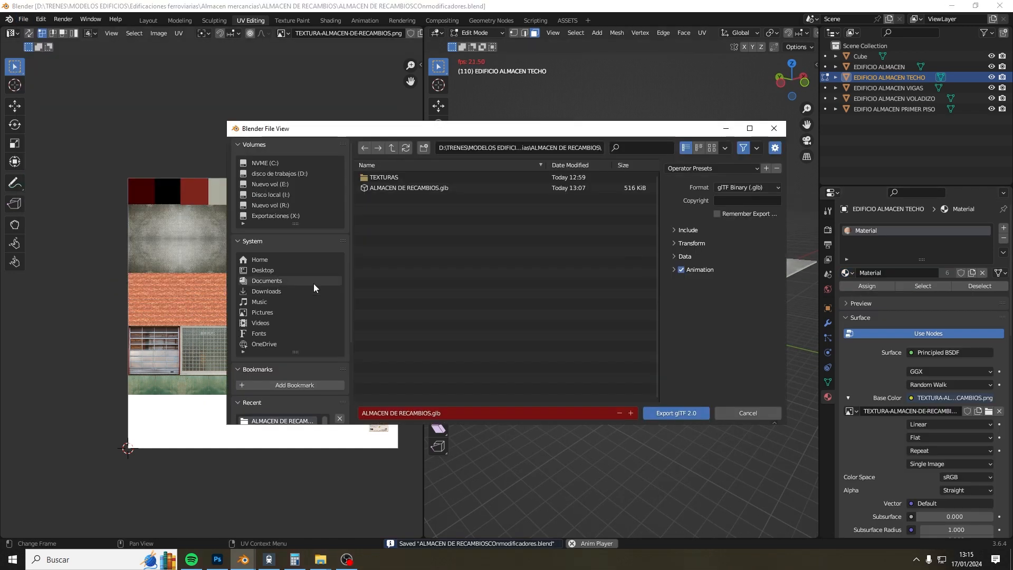
click(397, 188)
click(651, 412)
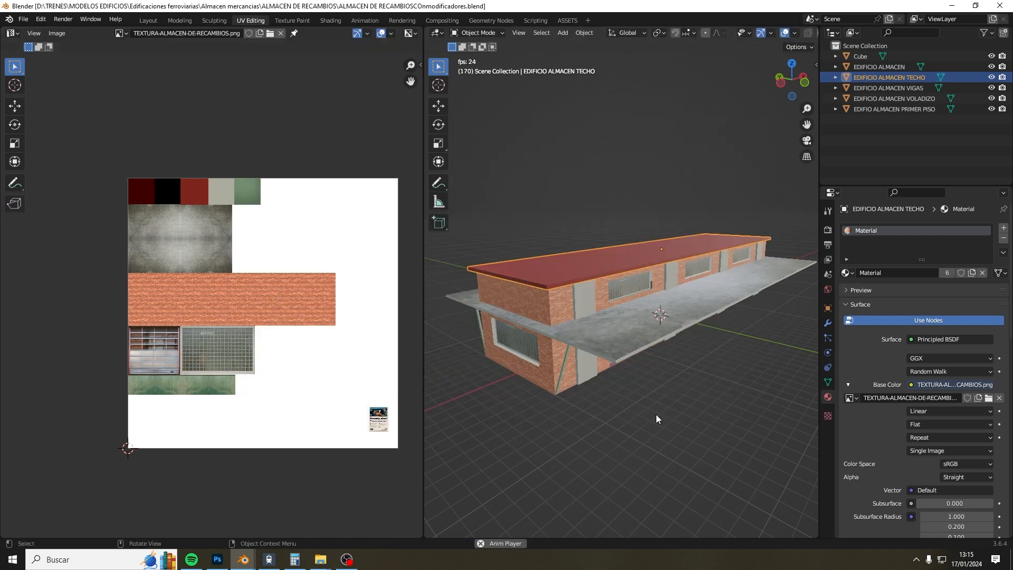
middle_drag(669, 400, 714, 373)
scroll(485, 258, up, 4)
shift+middle_drag(484, 258, 597, 279)
middle_drag(598, 278, 625, 270)
scroll(623, 270, down, 2)
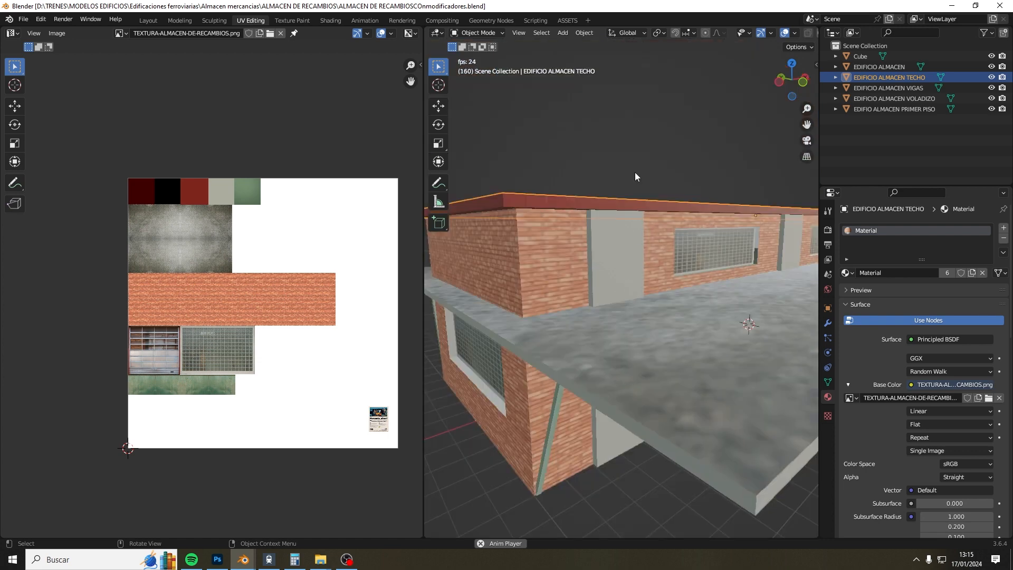
click(469, 34)
click(471, 59)
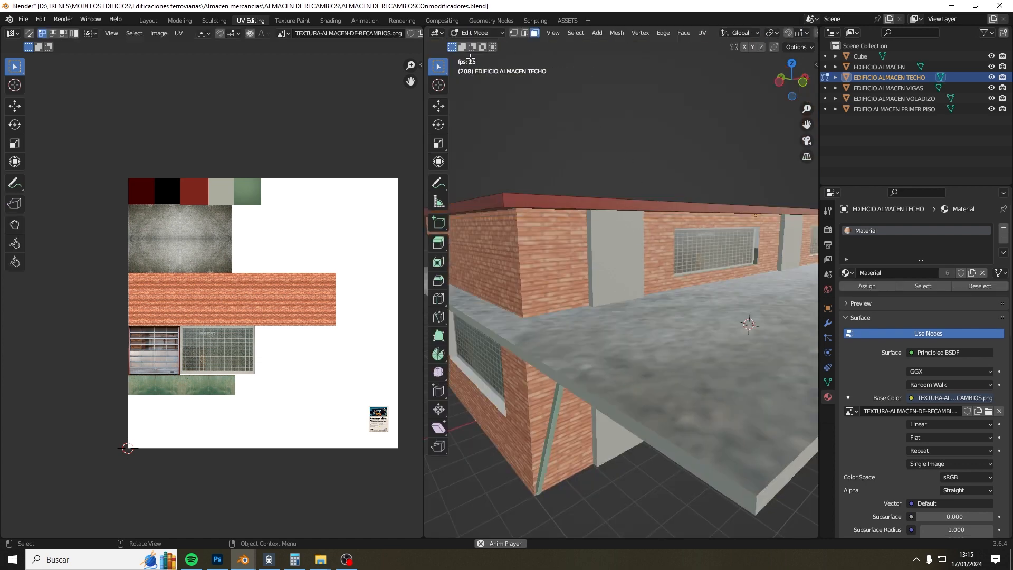
click(473, 34)
click(471, 46)
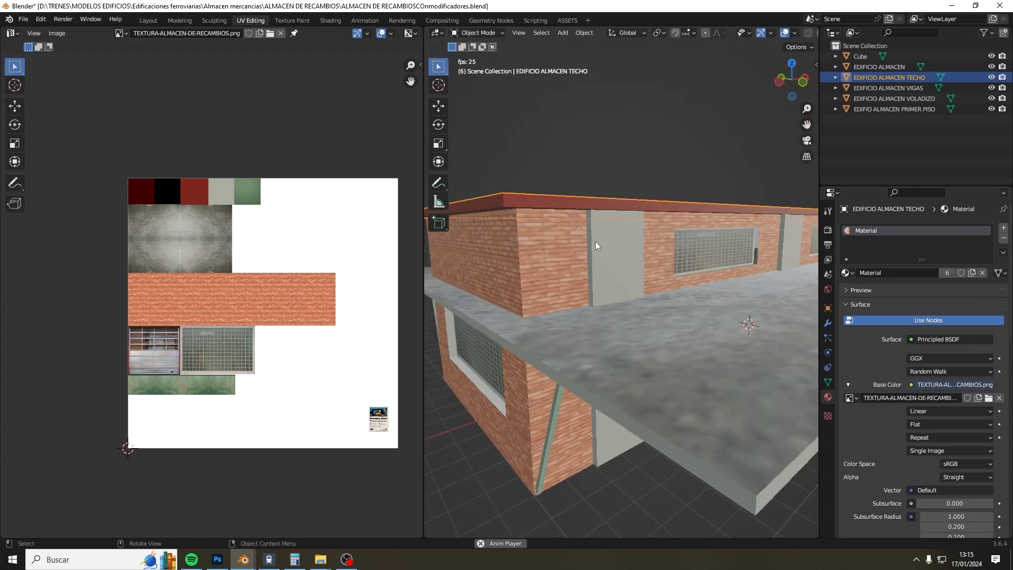
Step: Open the upper-floor object EDIFIO ALMACEN PRIMER PISO in Edit Mode
click(566, 248)
click(496, 33)
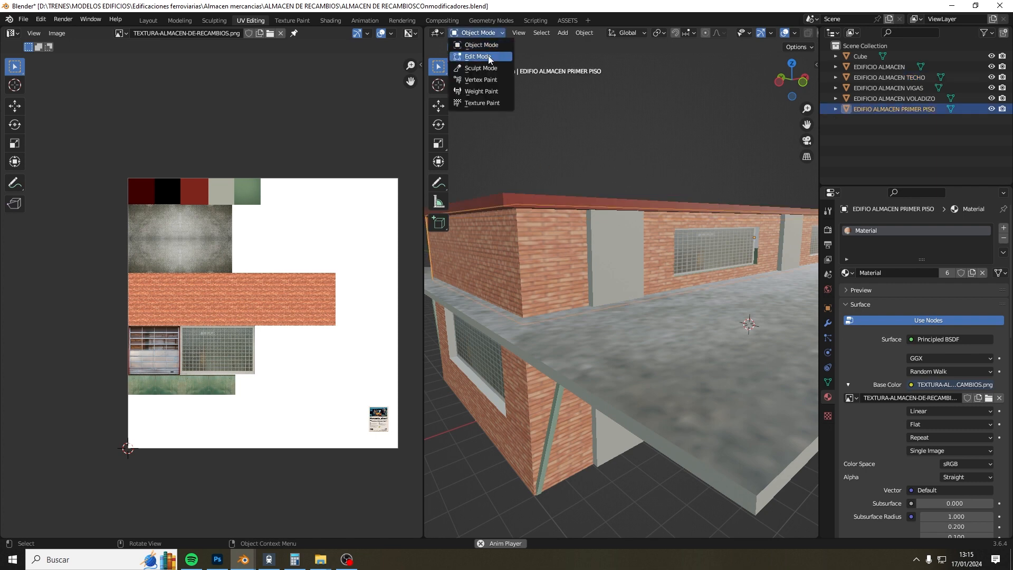
click(475, 57)
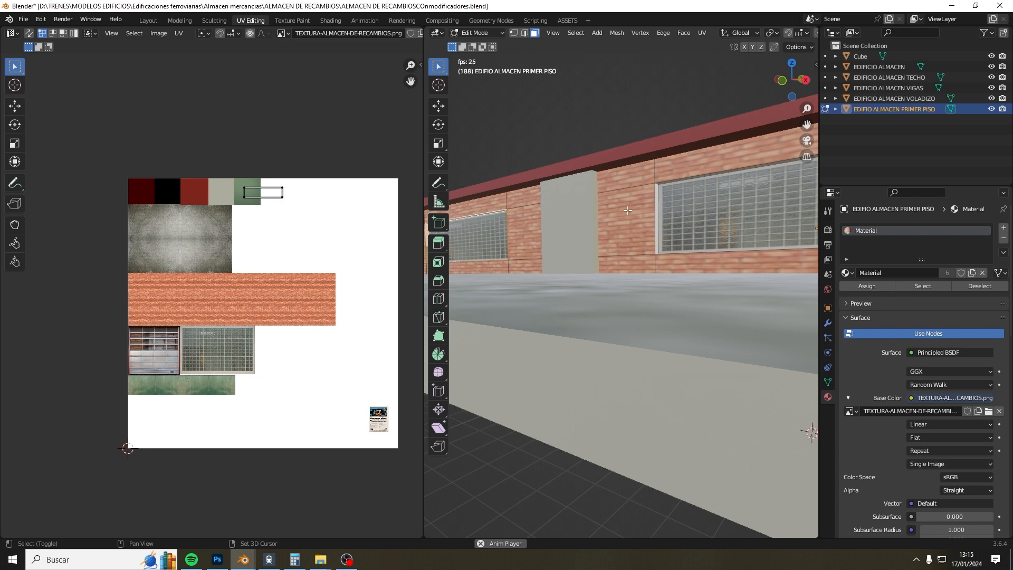
Step: Select the inner reveal faces around the upper-floor windows on every side of the warehouse
click(656, 218)
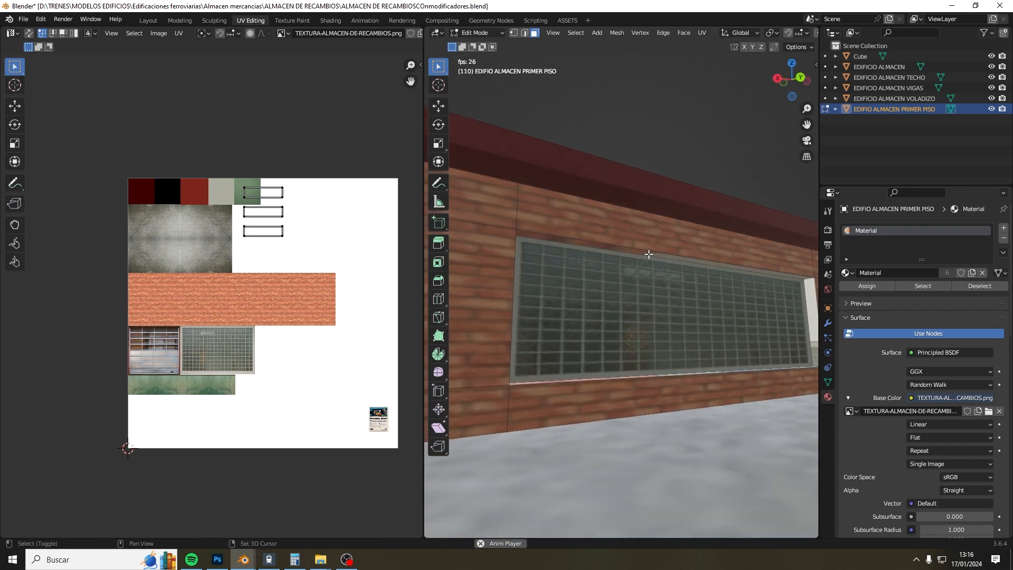
shift+click(649, 254)
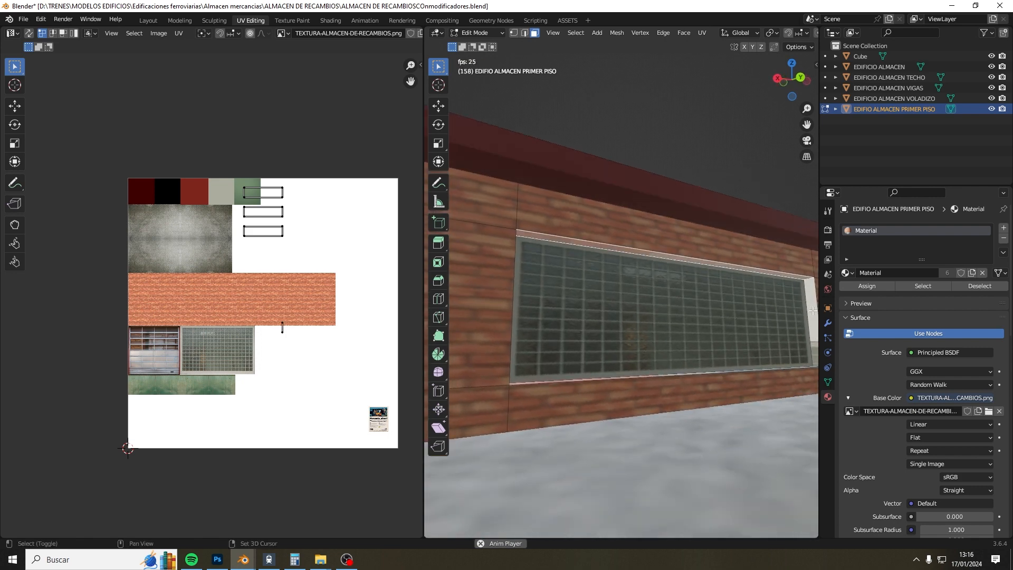
shift+click(813, 310)
middle_drag(704, 344, 651, 316)
shift+click(492, 295)
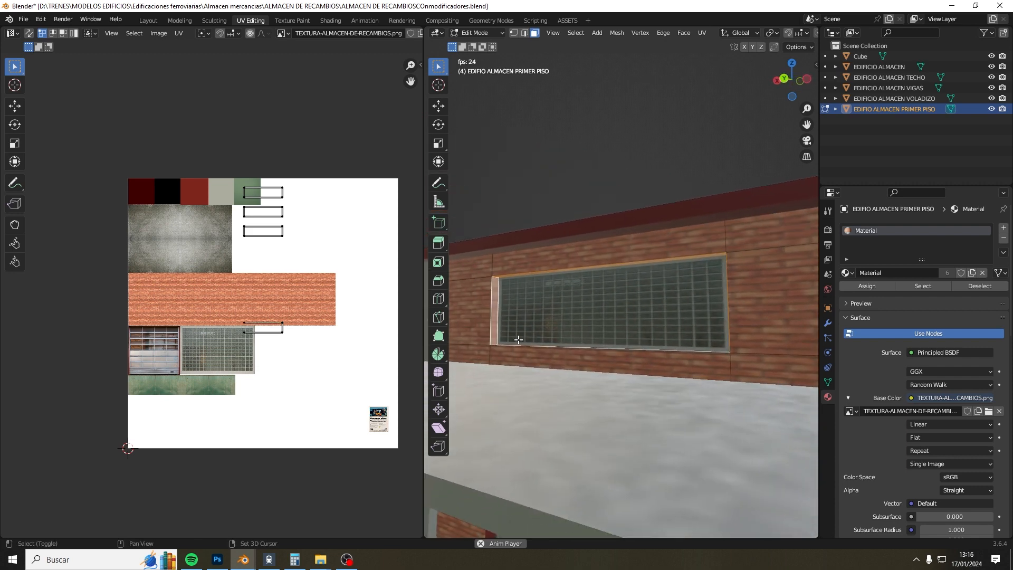
middle_drag(518, 340, 634, 397)
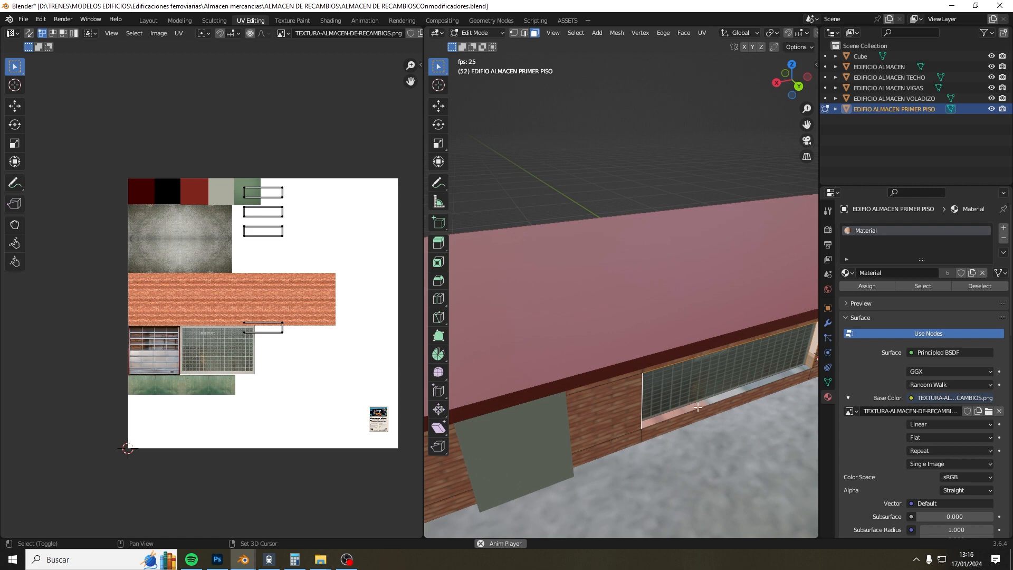
middle_drag(698, 407, 694, 453)
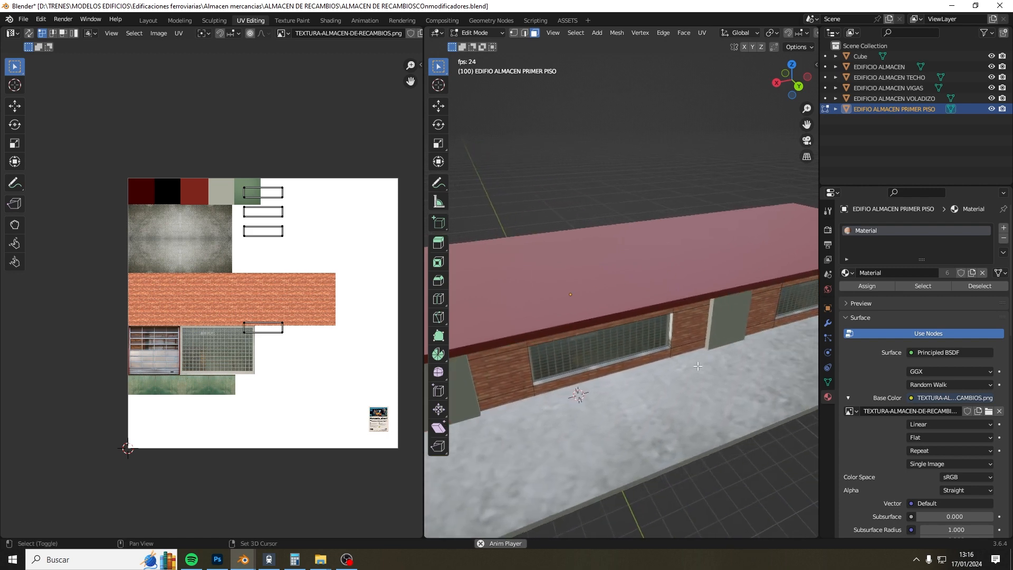
shift+click(666, 349)
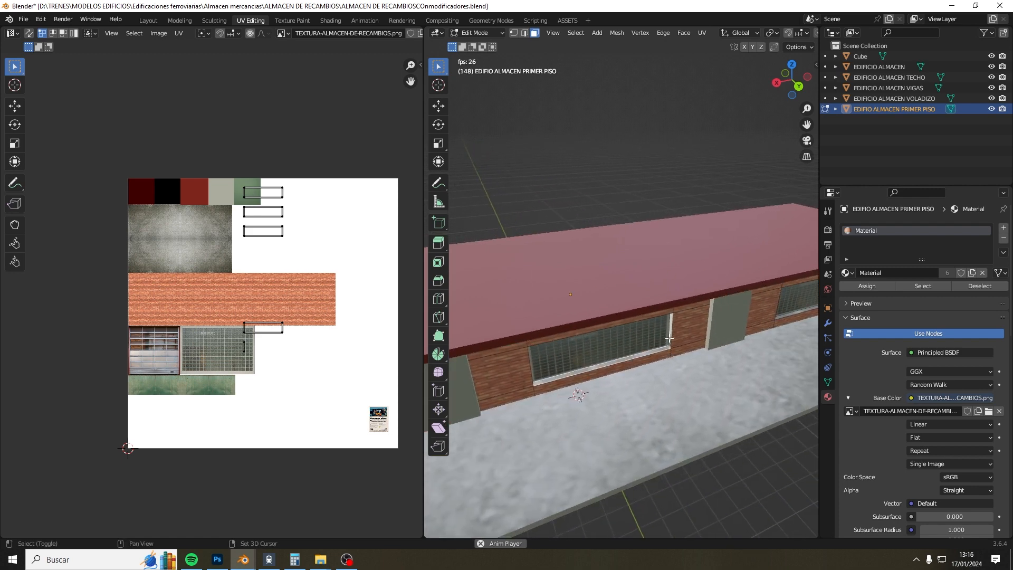
shift+click(669, 339)
middle_drag(624, 357, 556, 340)
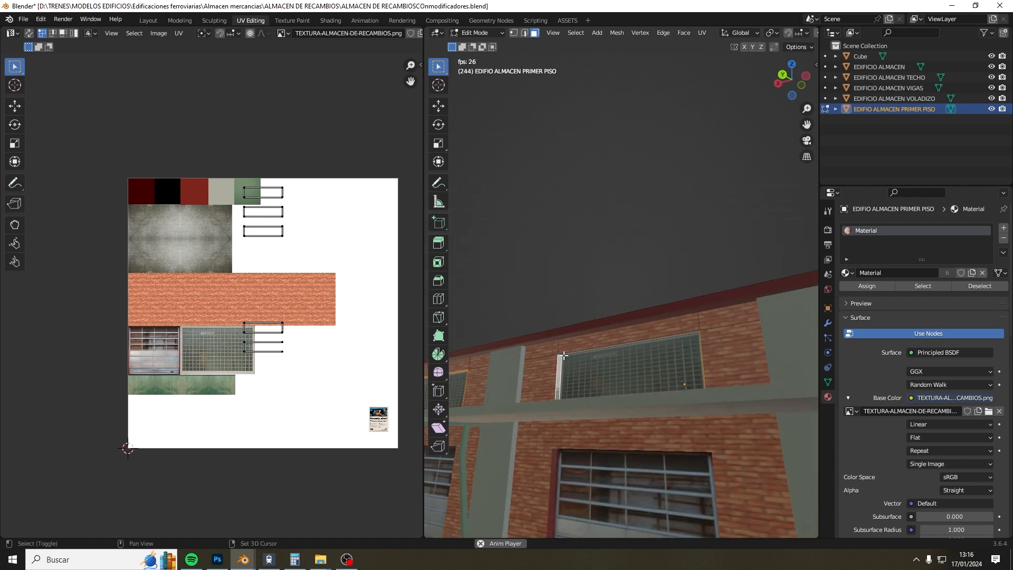
middle_drag(565, 354, 675, 386)
middle_drag(777, 374, 642, 344)
shift+click(601, 348)
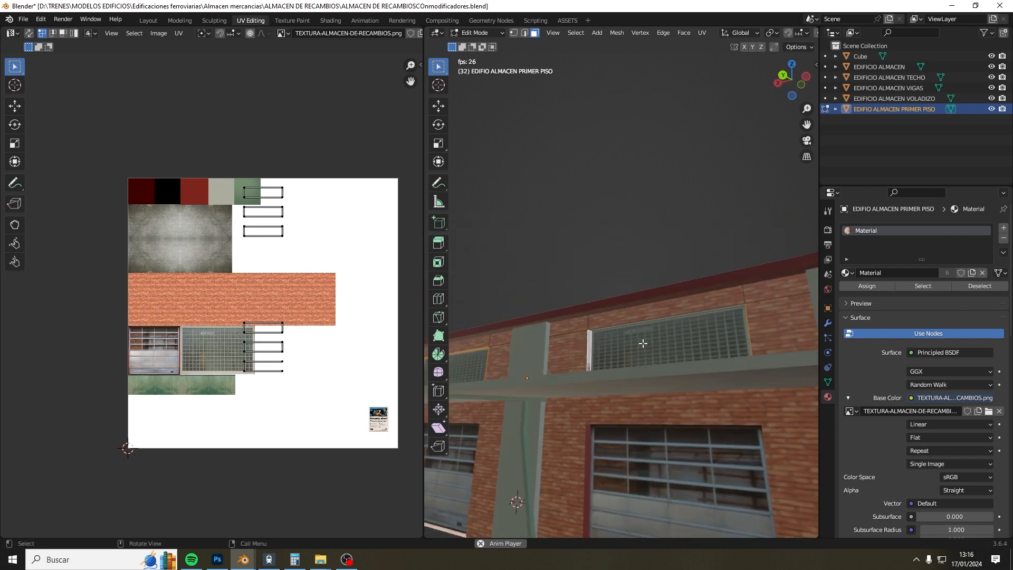
scroll(640, 340, up, 2)
shift+click(637, 337)
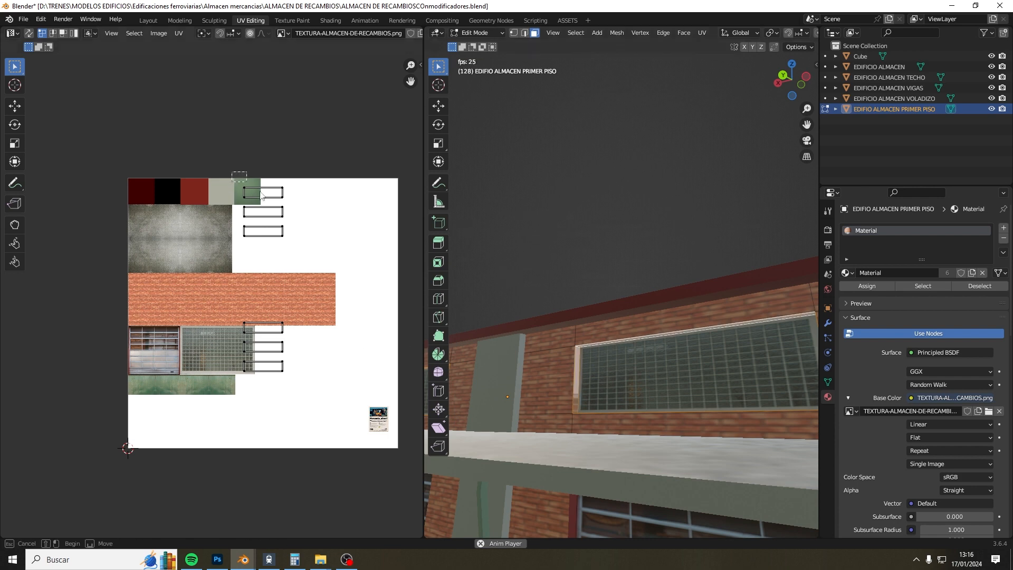
Step: Move the upper group of reveal UV islands down about 0.5 along Y onto the lower group
drag(233, 179, 335, 260)
key(g)
key(y)
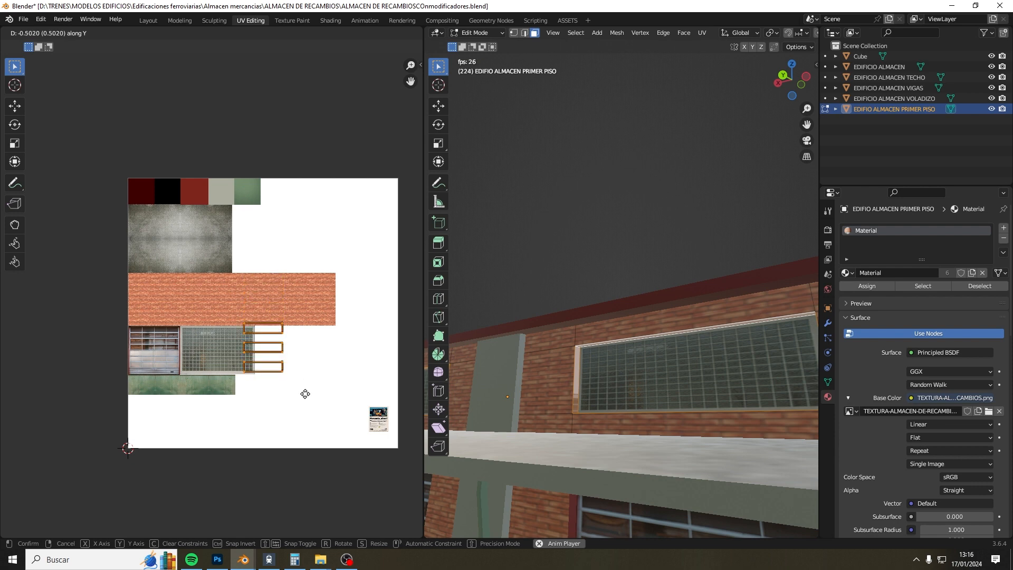
click(306, 397)
Step: Scale all the reveal islands down, place them on the light grey swatch and check the result on the building
key(s)
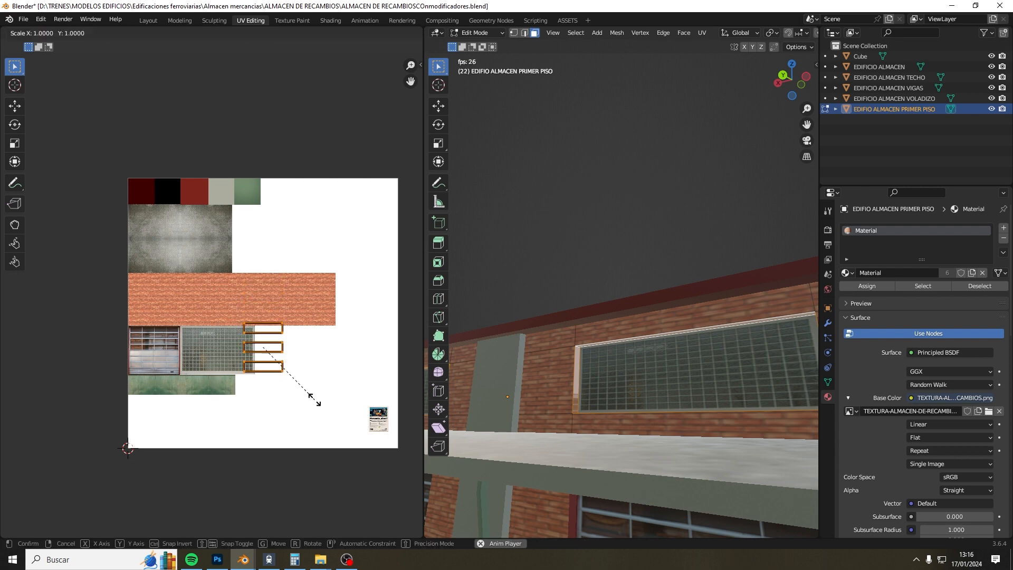
click(268, 369)
key(g)
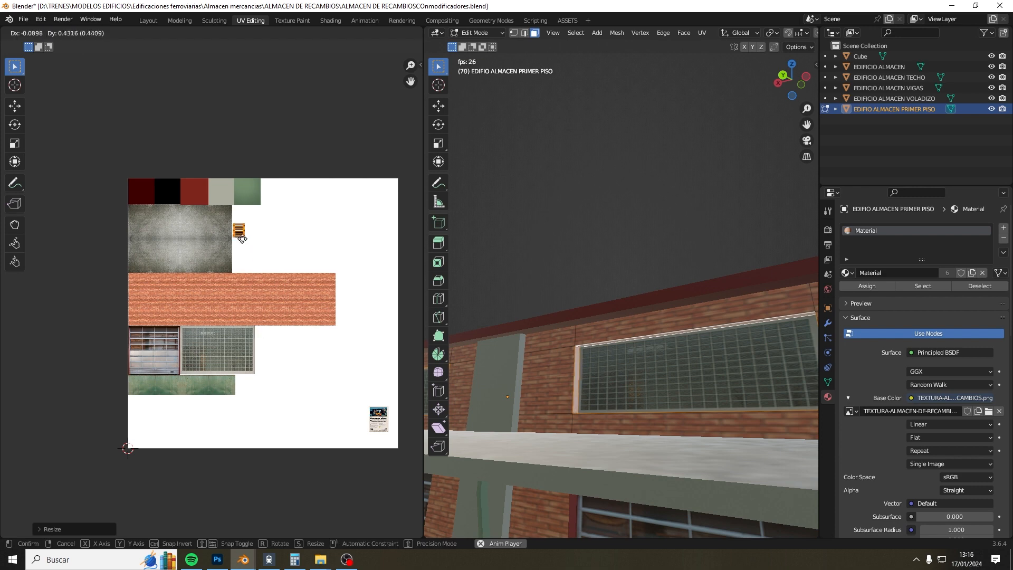
click(228, 206)
click(596, 188)
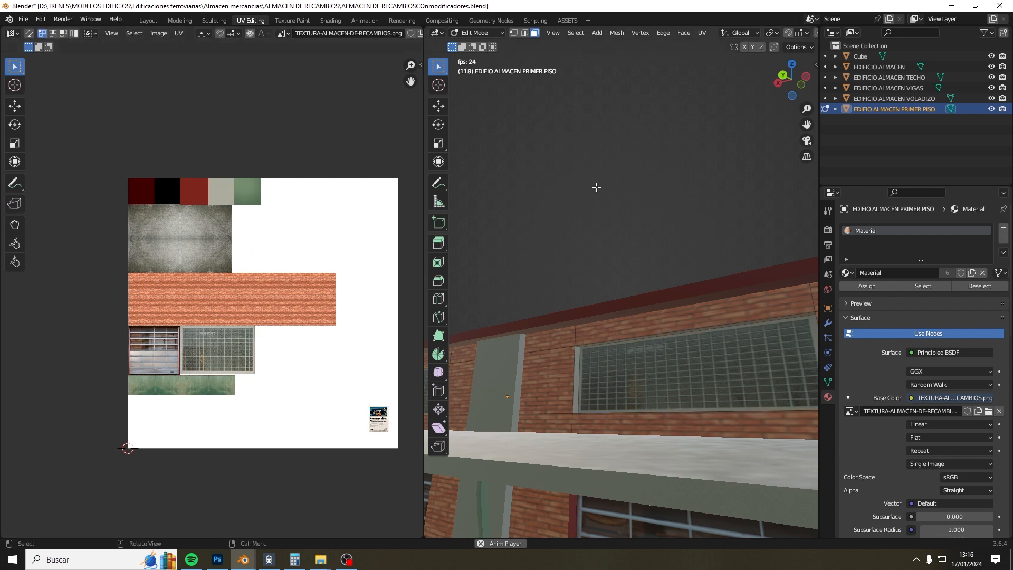
middle_drag(602, 188, 651, 201)
scroll(667, 209, down, 10)
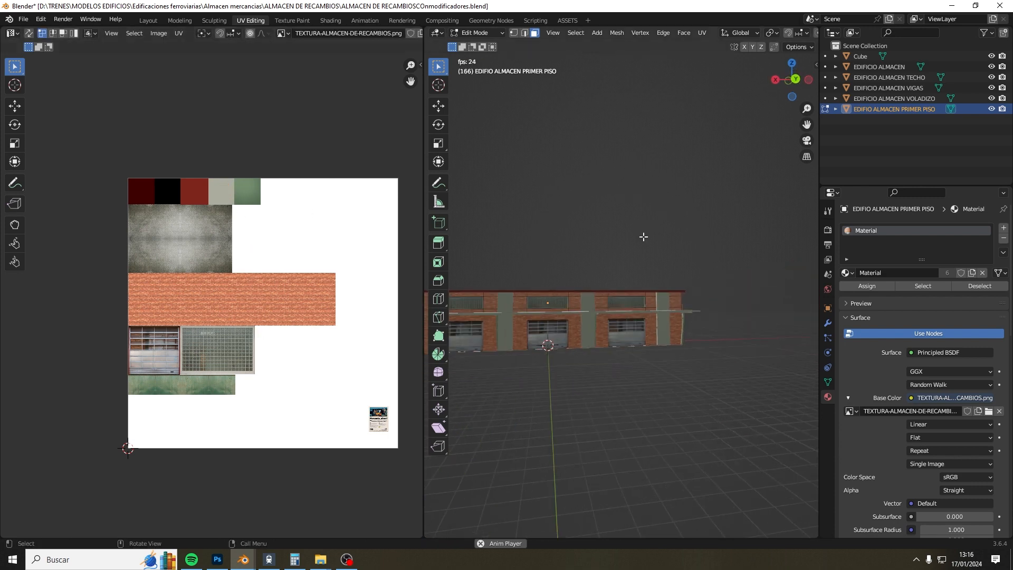
middle_drag(644, 237, 658, 273)
Step: Save the Blender file and export the building as glTF 2.0 over the existing ALMACEN DE RECAMBIOS.glb
click(23, 19)
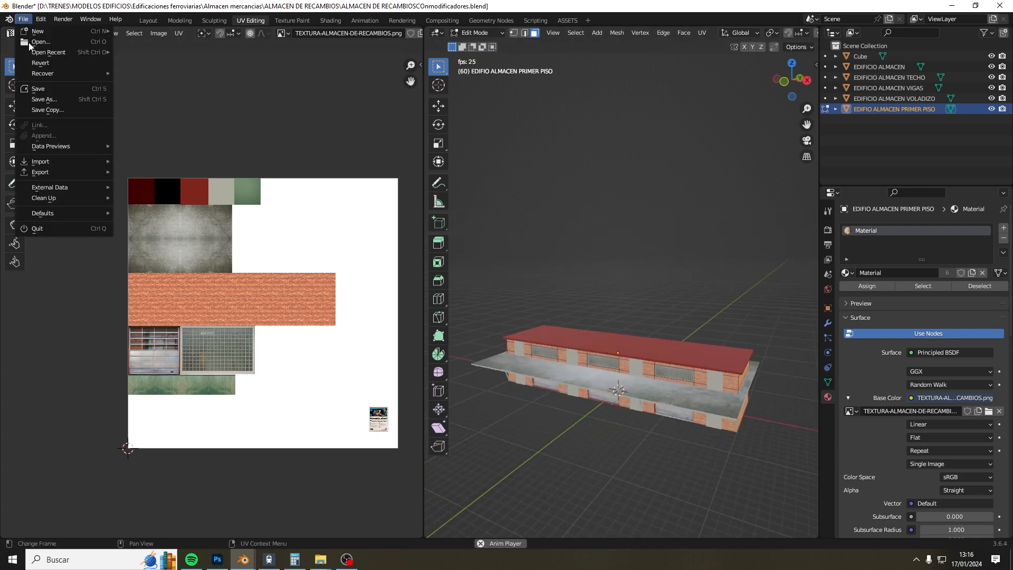
mouse_move(45, 174)
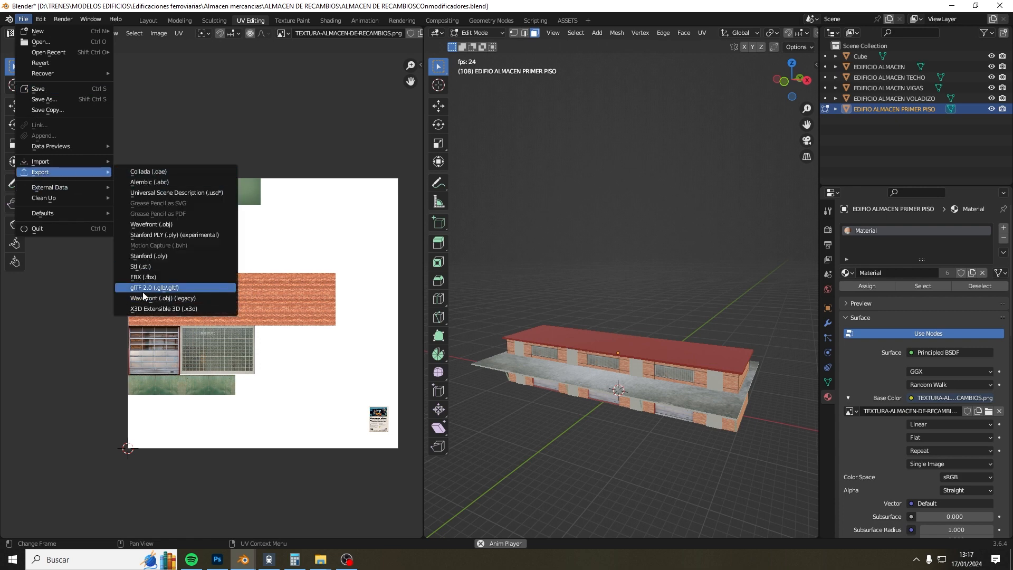
click(55, 88)
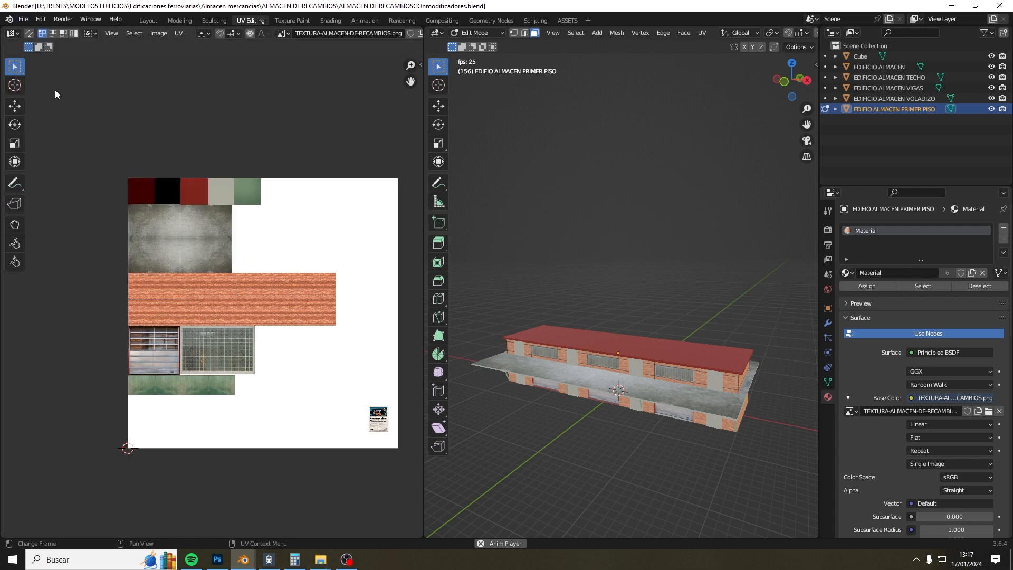
click(23, 18)
mouse_move(40, 173)
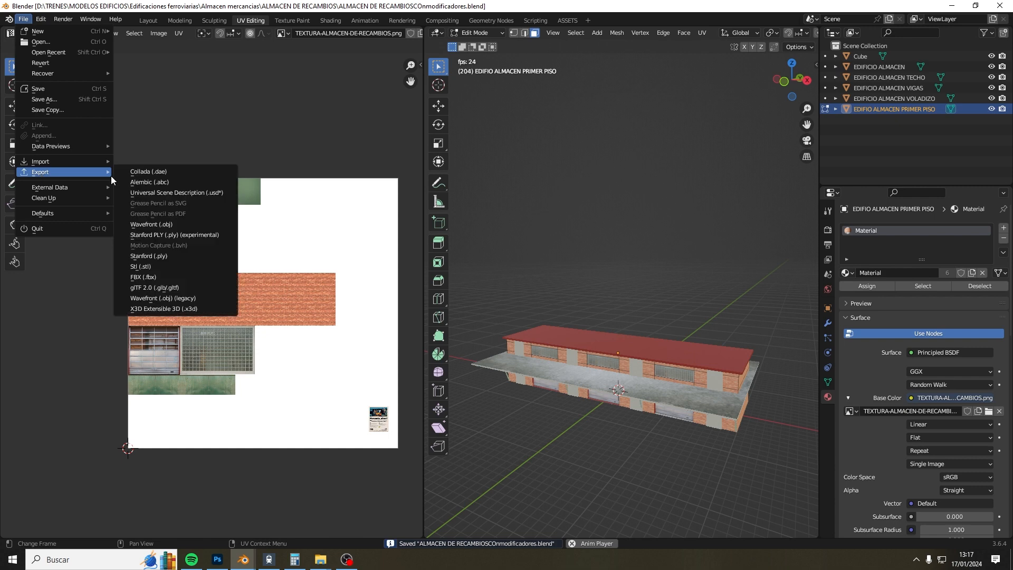
click(181, 285)
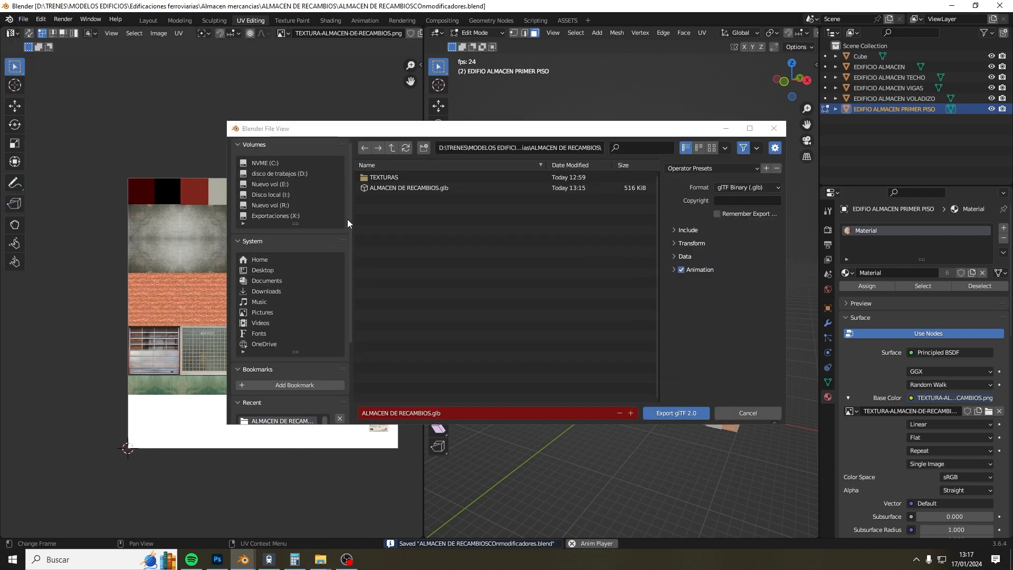
click(380, 188)
click(656, 413)
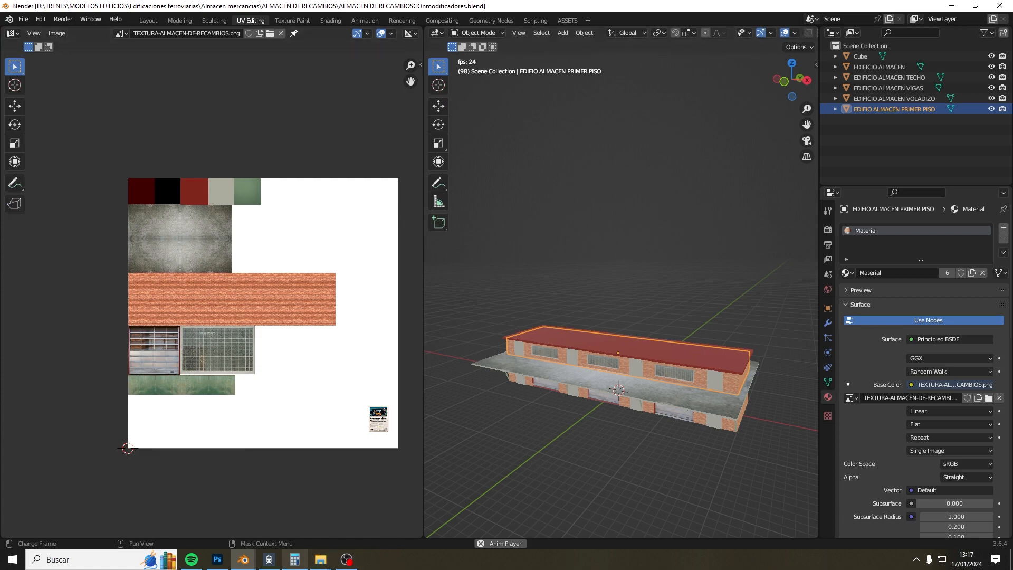
Step: Switch to 3D Train Studio and open the warehouse model from My 3D models for editing
click(269, 559)
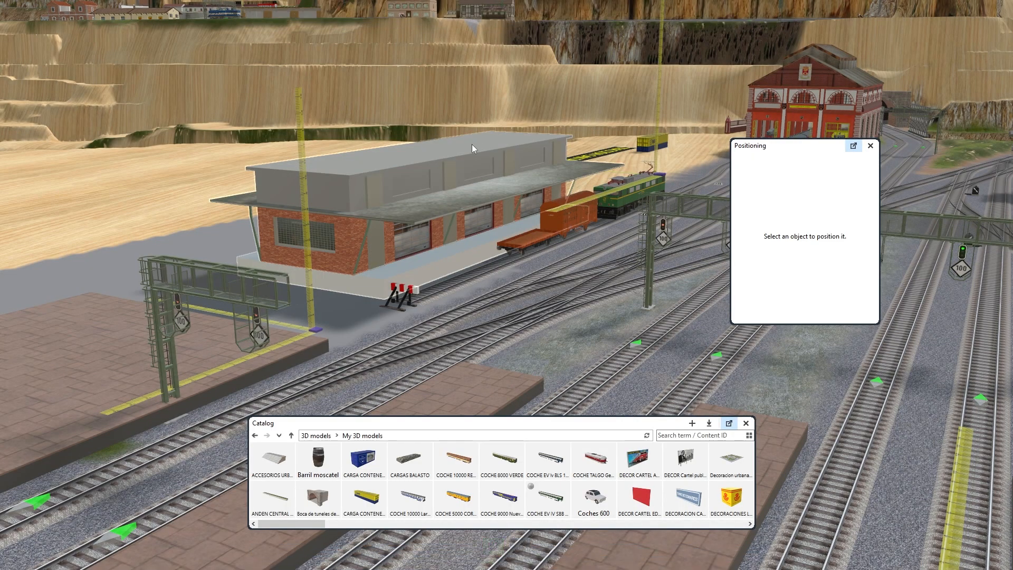
scroll(574, 487, down, 5)
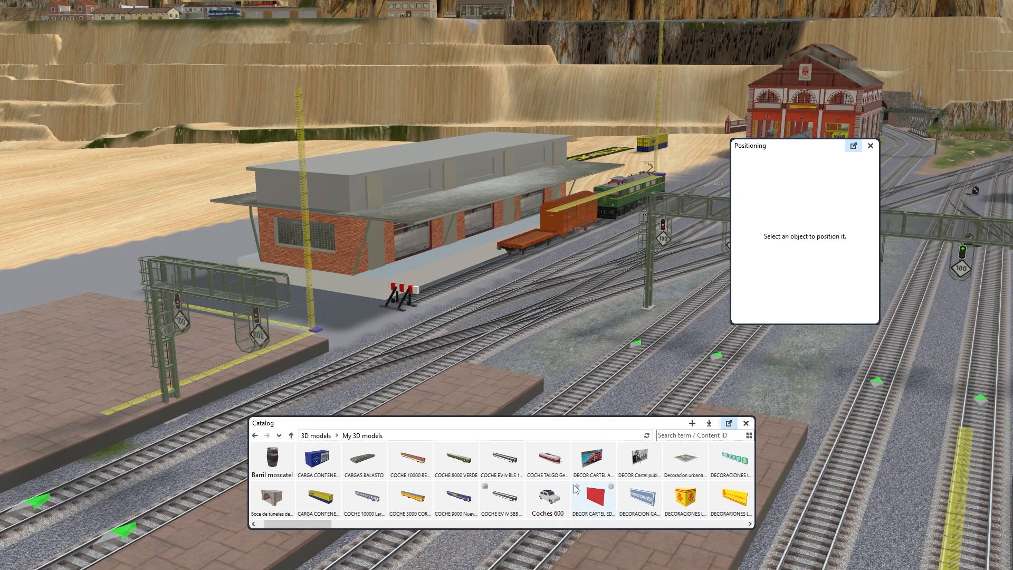
scroll(575, 488, down, 3)
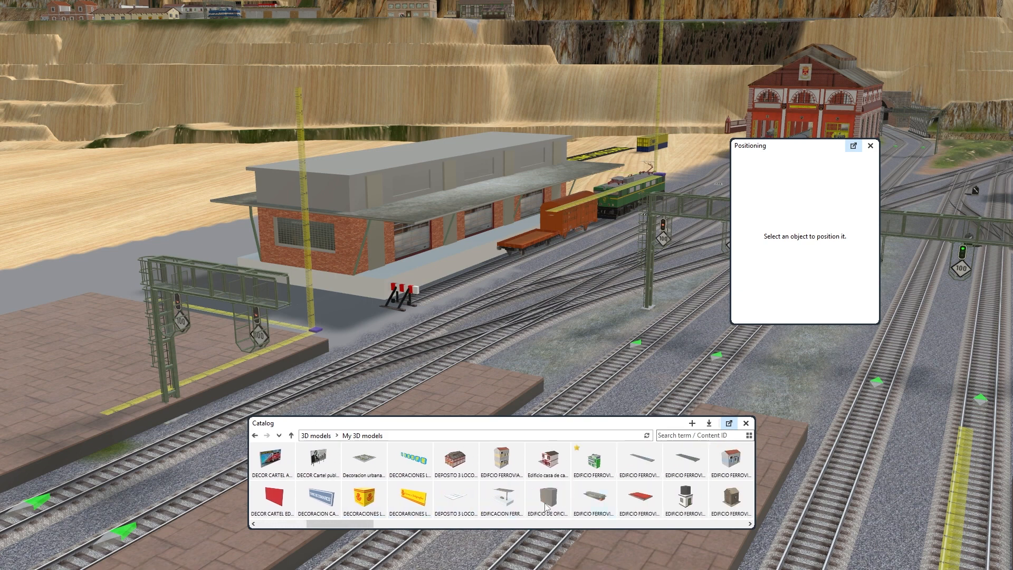
right_click(594, 499)
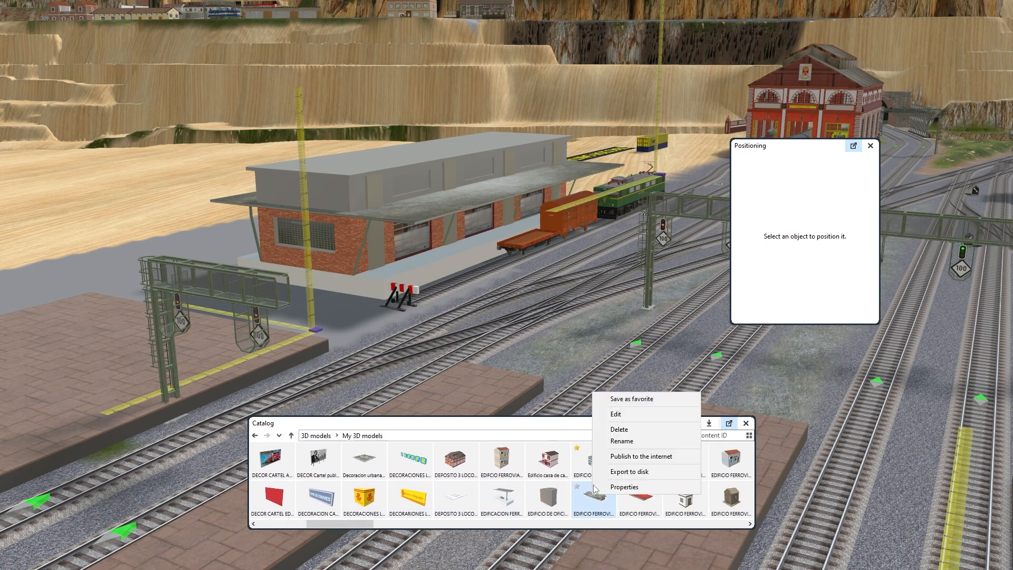
click(631, 416)
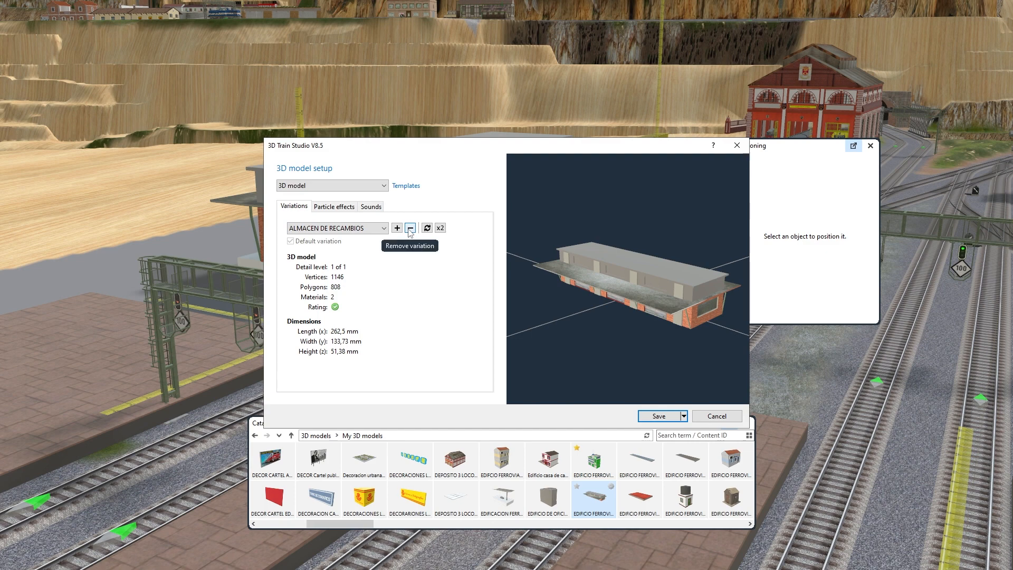
Step: Replace the ALMACEN DE RECAMBIOS variation with the newly exported ALMACEN DE RECAMBIOS file and save the model
click(427, 228)
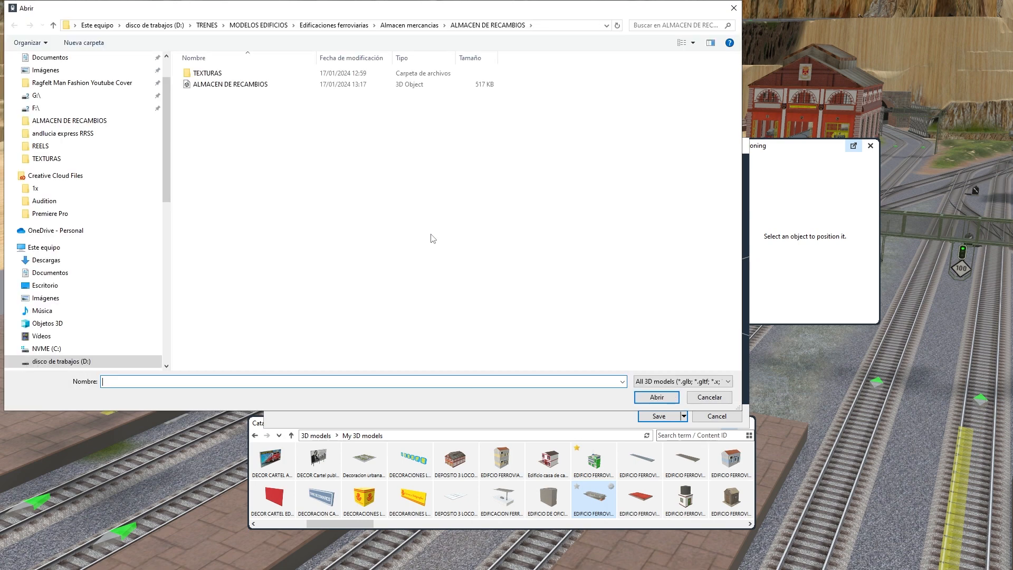
click(263, 84)
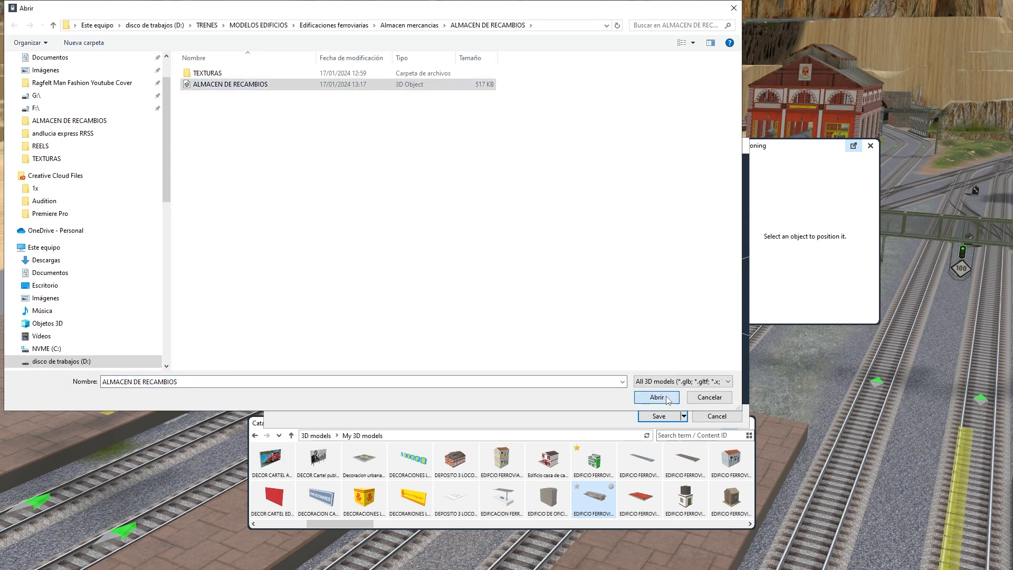
click(666, 397)
click(516, 330)
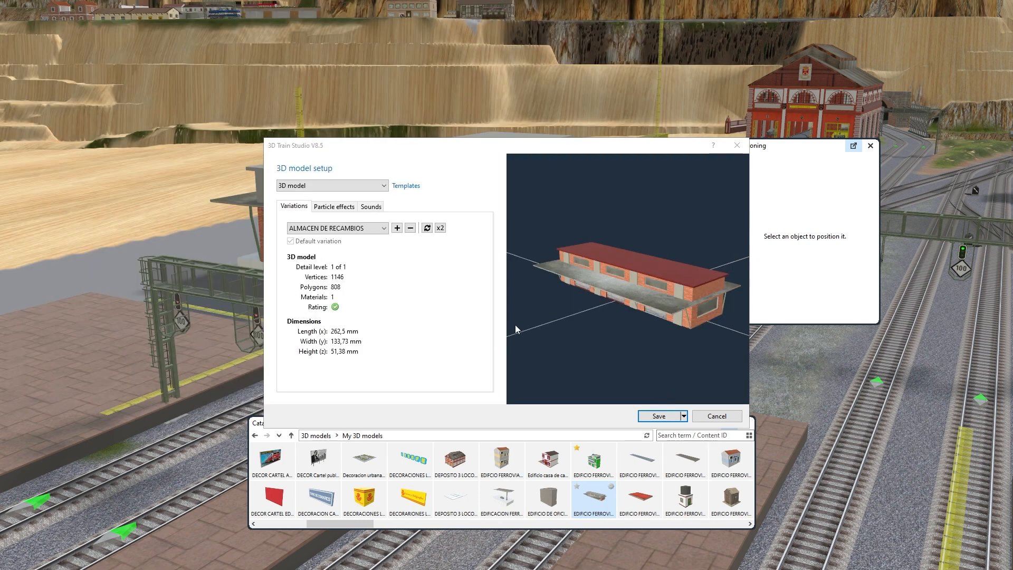
click(659, 416)
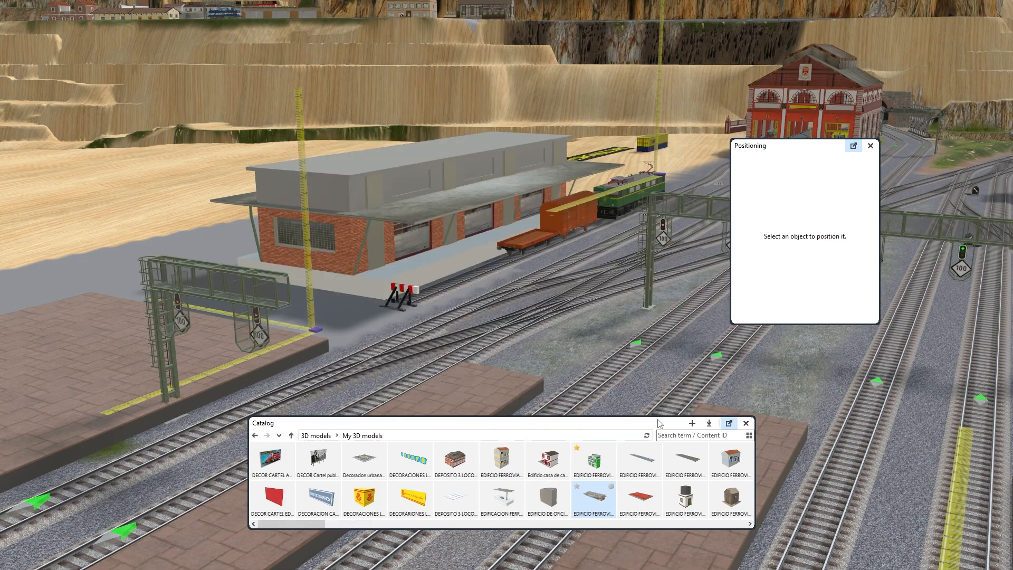
Step: Examine the updated warehouse's roof, upper-floor brick and windows in the layout from several sides, closing the Positioning window
right_drag(670, 345, 174, 345)
right_drag(0, 345, 230, 372)
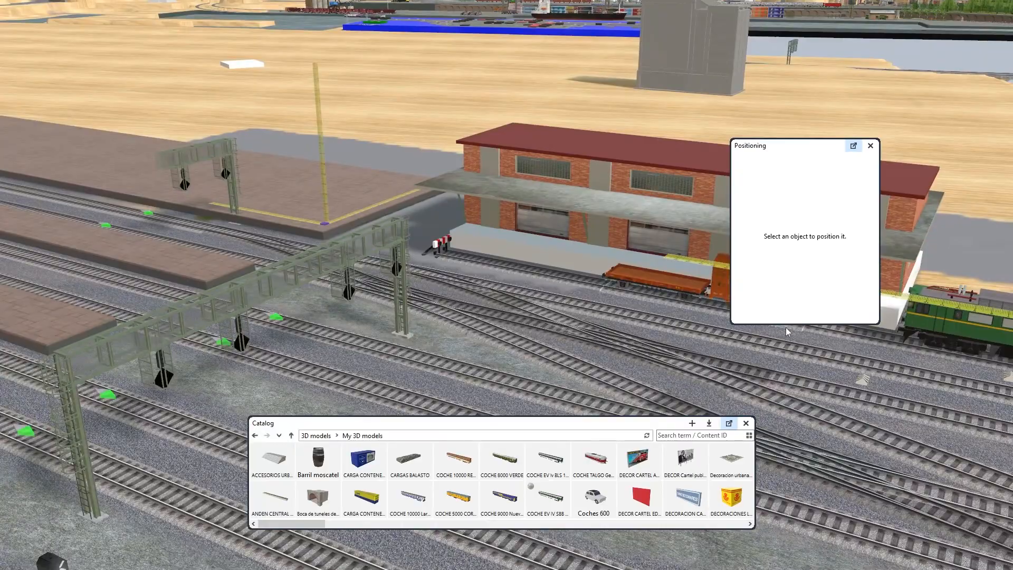
drag(750, 352, 245, 338)
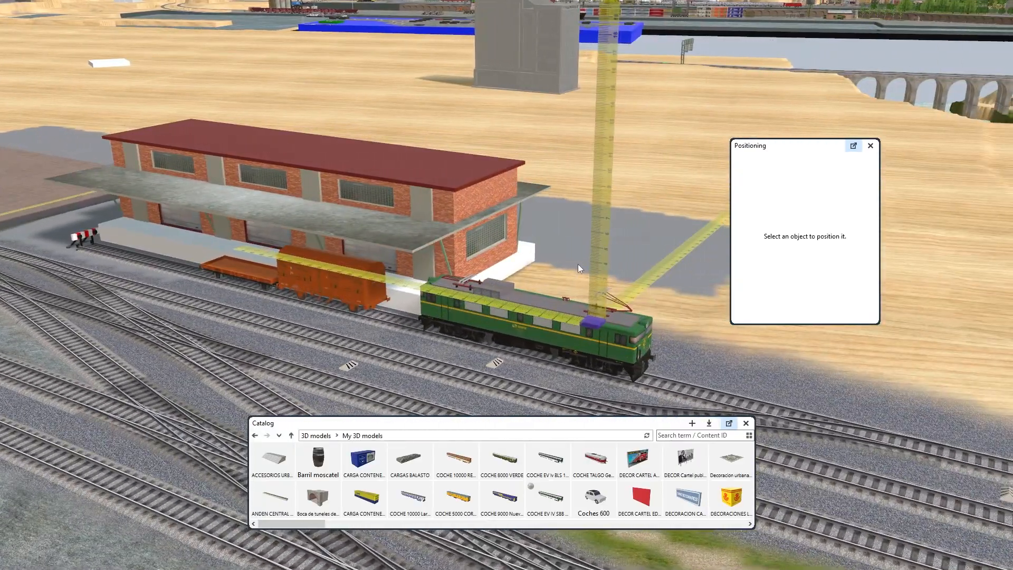
right_drag(578, 264, 530, 282)
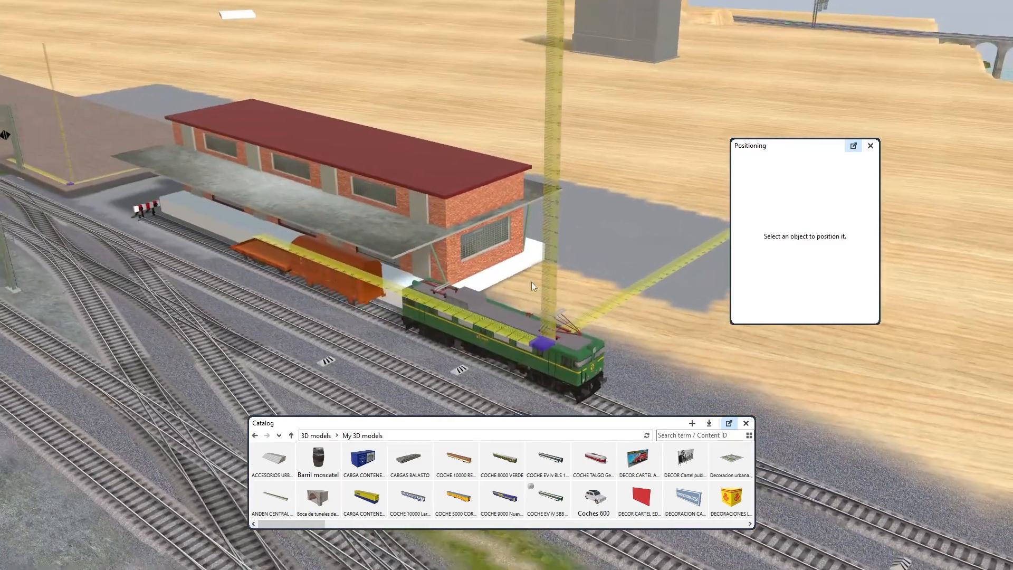
scroll(532, 282, down, 4)
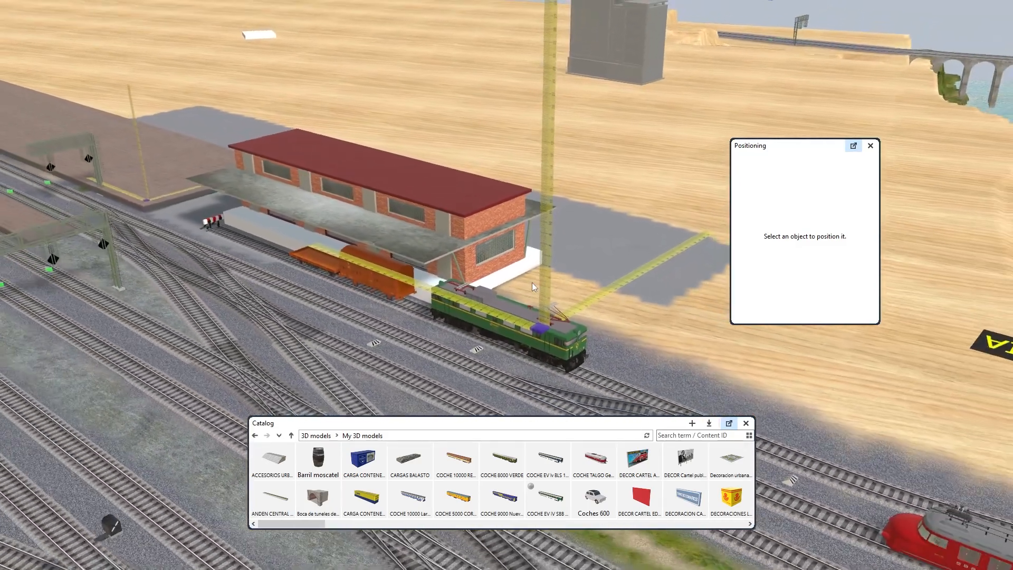
scroll(532, 283, down, 4)
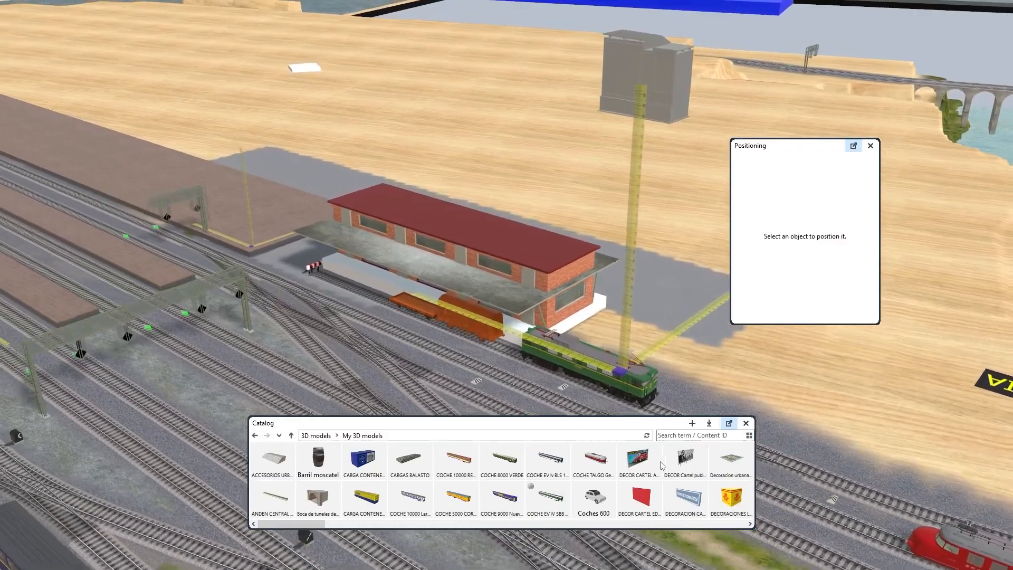
right_drag(650, 365, 277, 315)
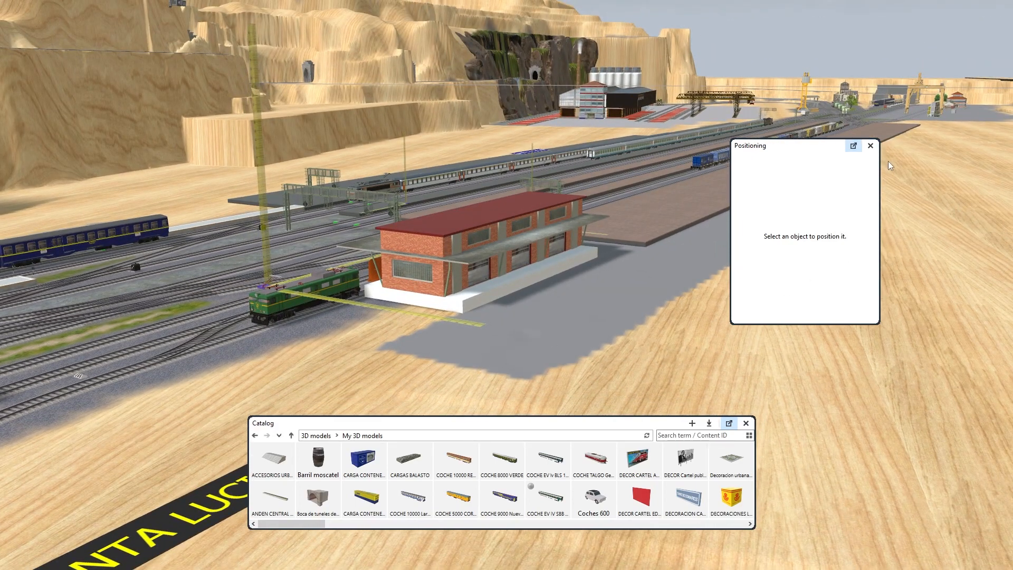
click(870, 146)
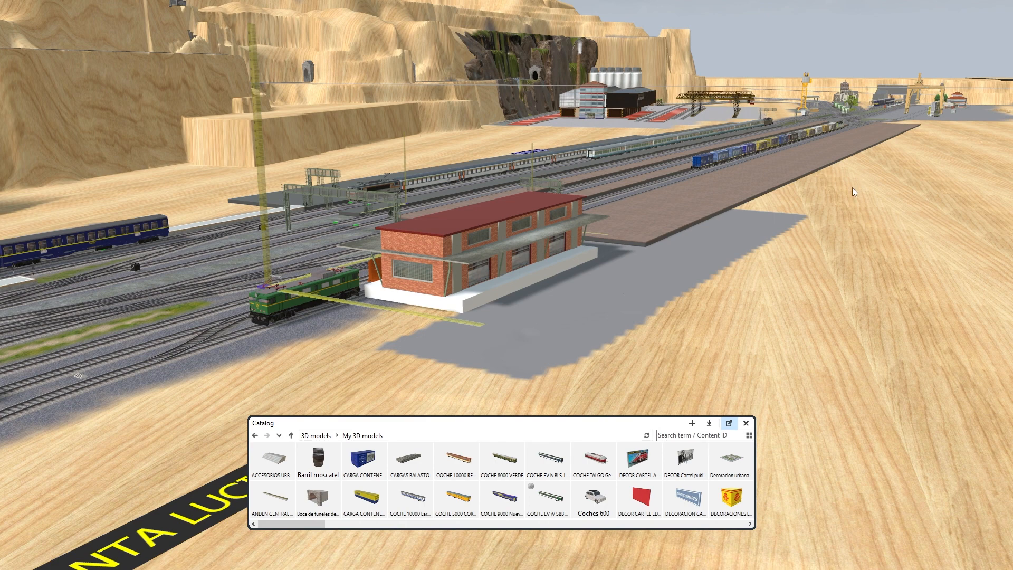
right_drag(852, 188, 919, 214)
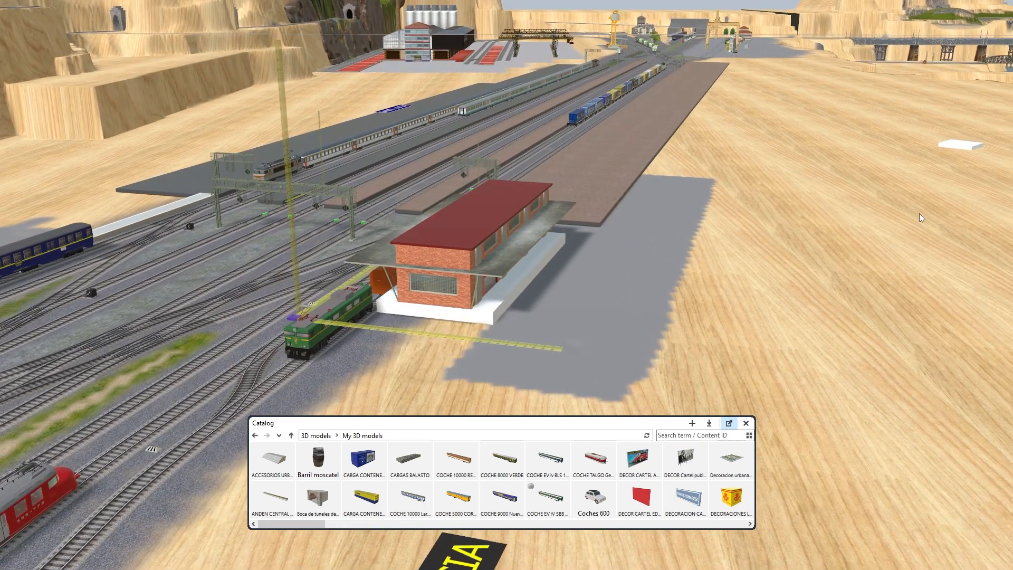